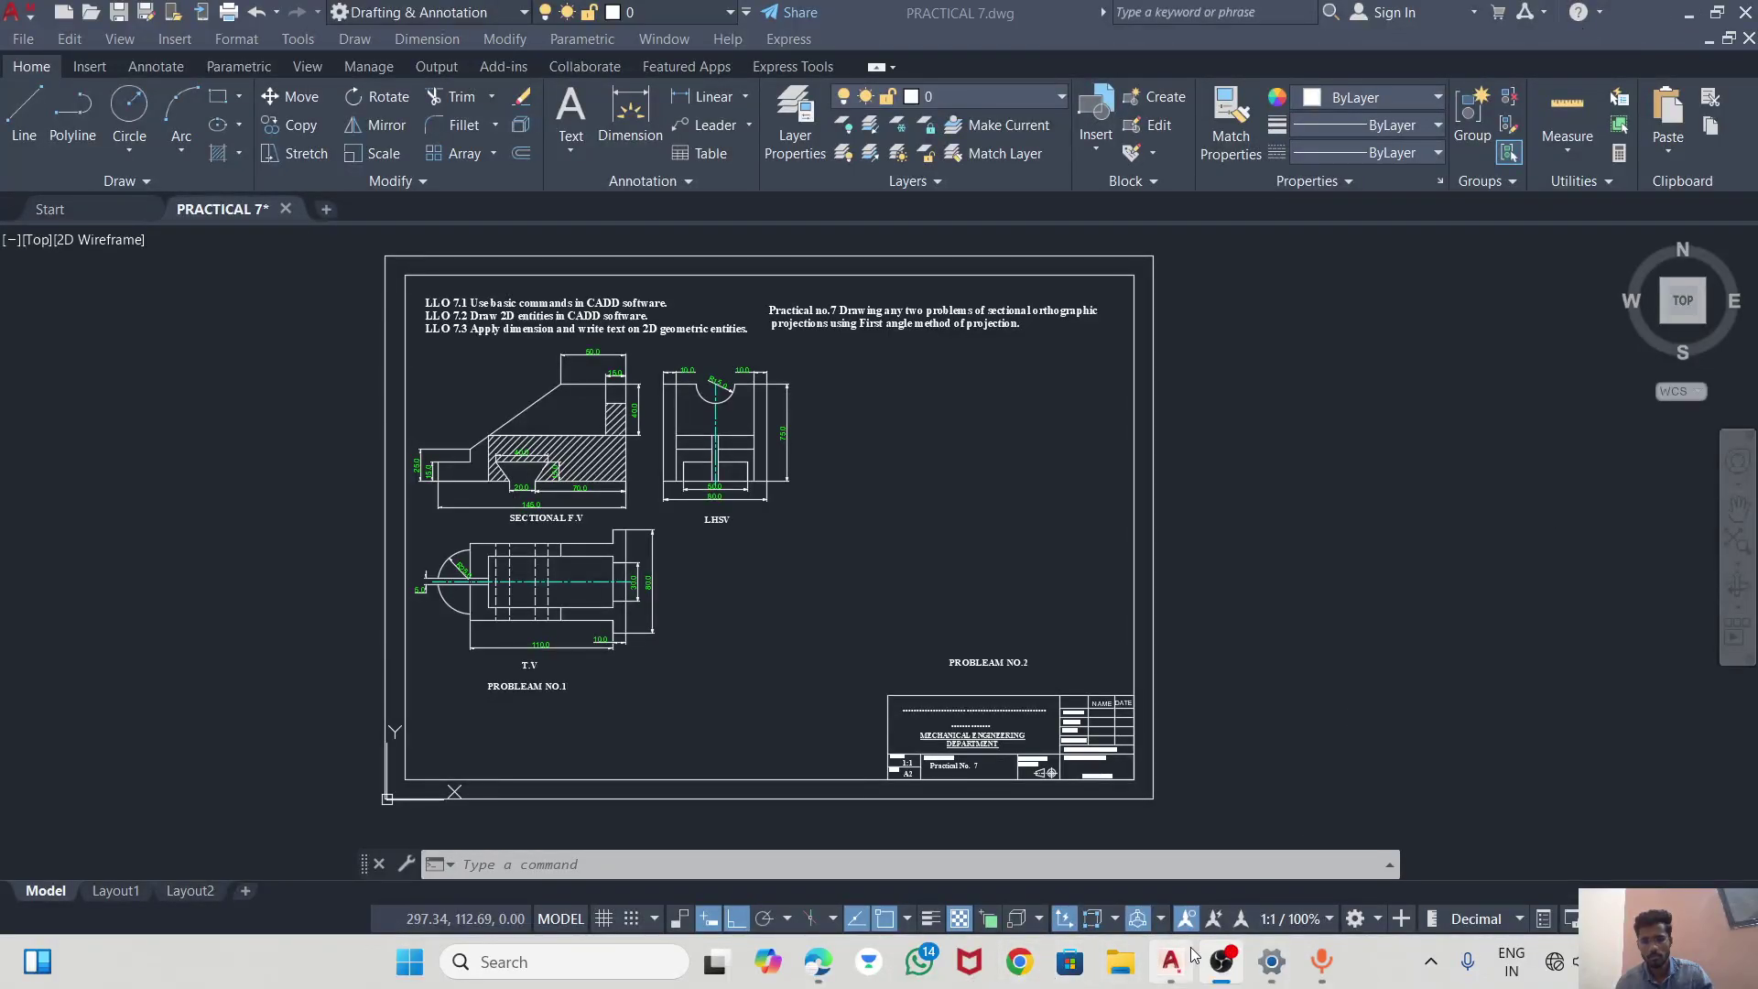
Bring up PRACTICAL 7.dwg and zoom in on Problem No. 1's completed sectional views.
{"action": "left_click", "coordinate": [1171, 960]}
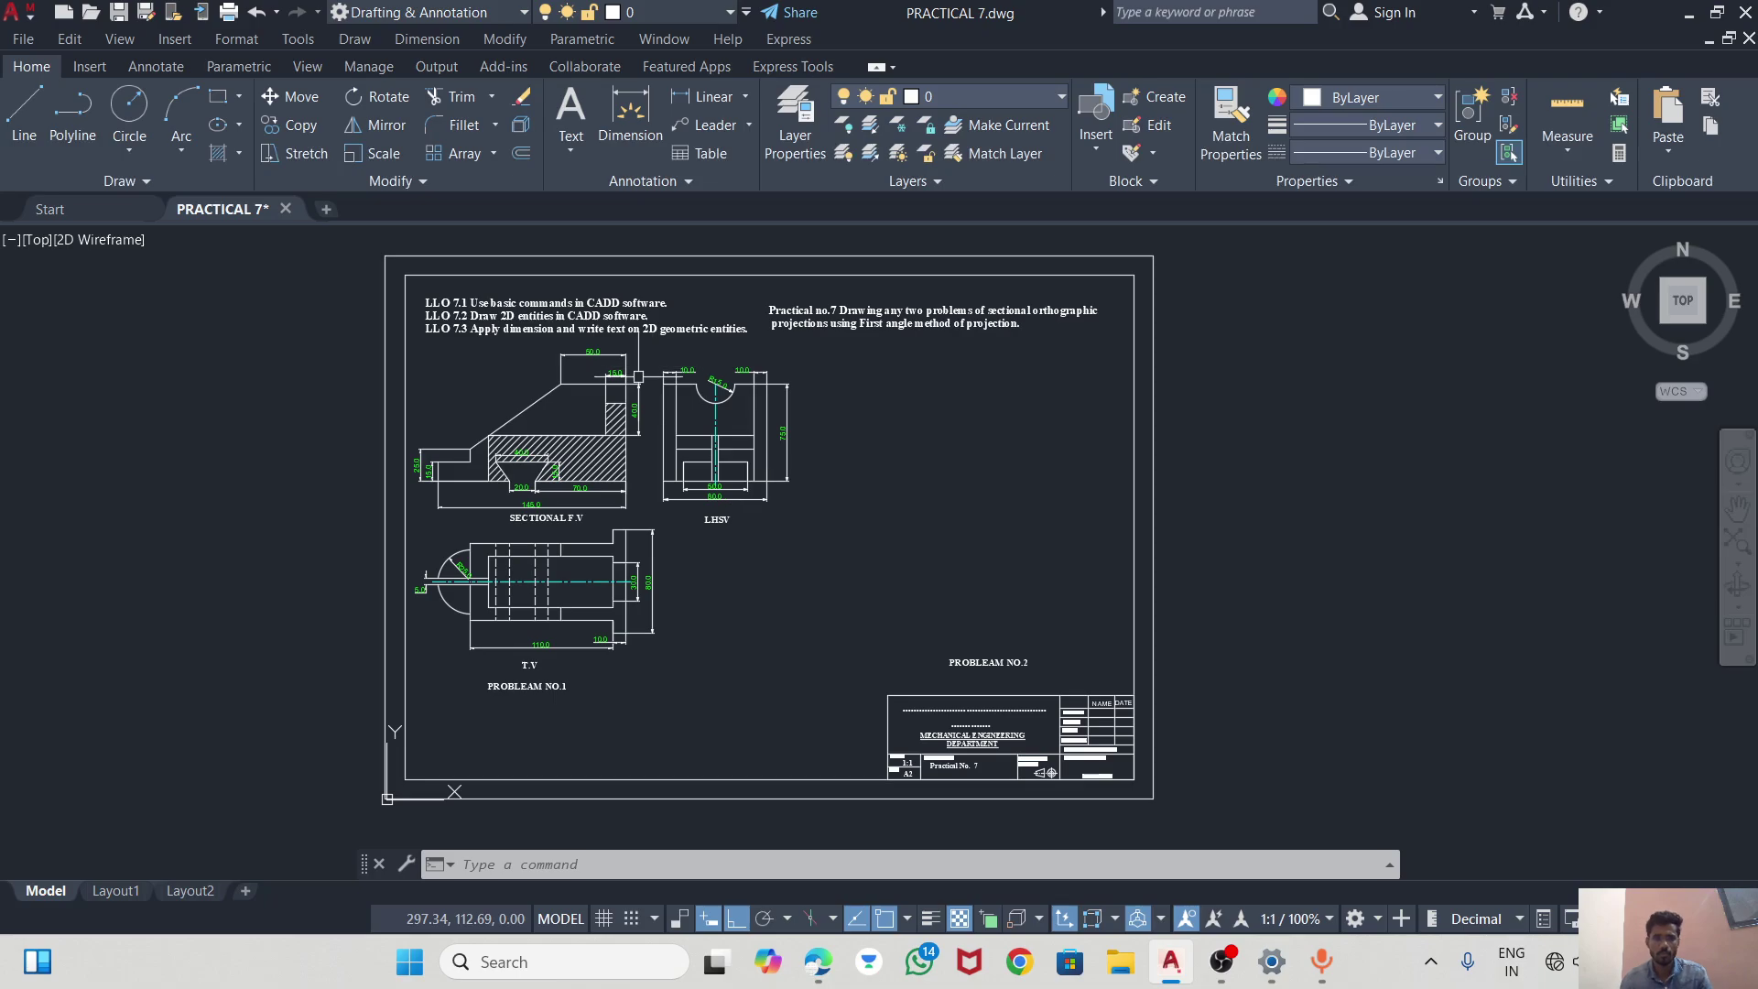
{"action": "scroll", "coordinate": [830, 340], "scroll_direction": "up", "scroll_amount": 2}
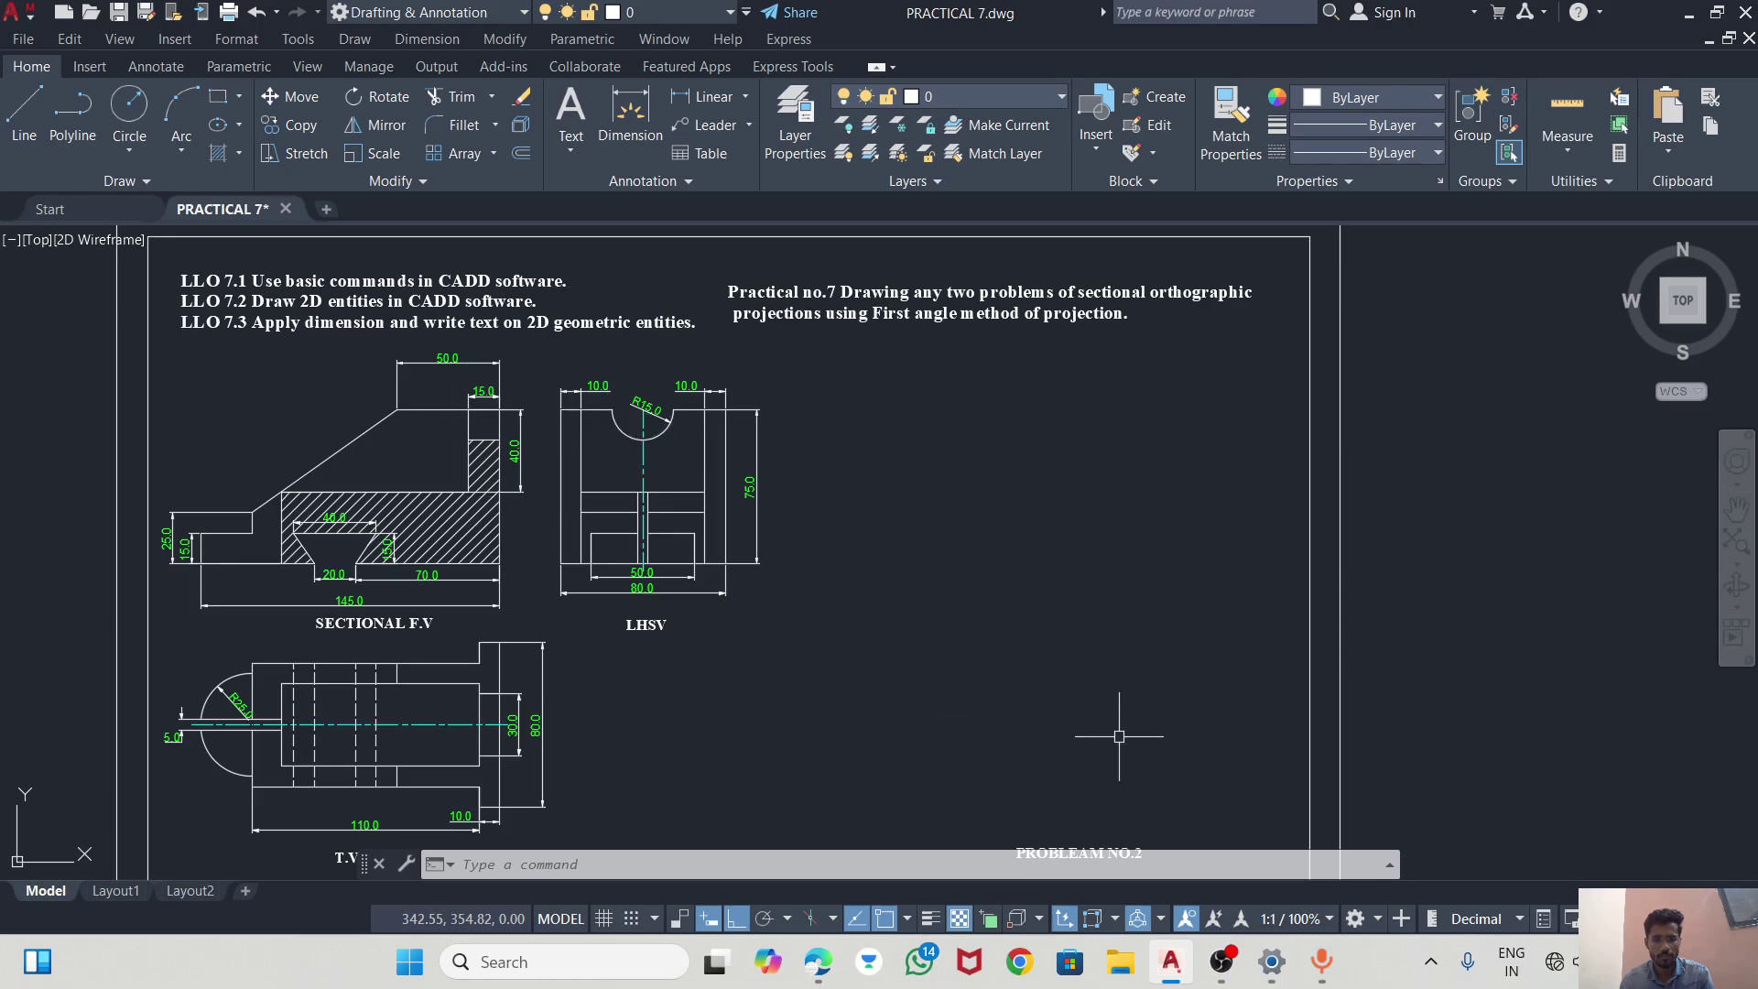
Open machinedrawing.pdf at the shaft support figure and sketch trial ink marks over it.
{"action": "left_click", "coordinate": [818, 962]}
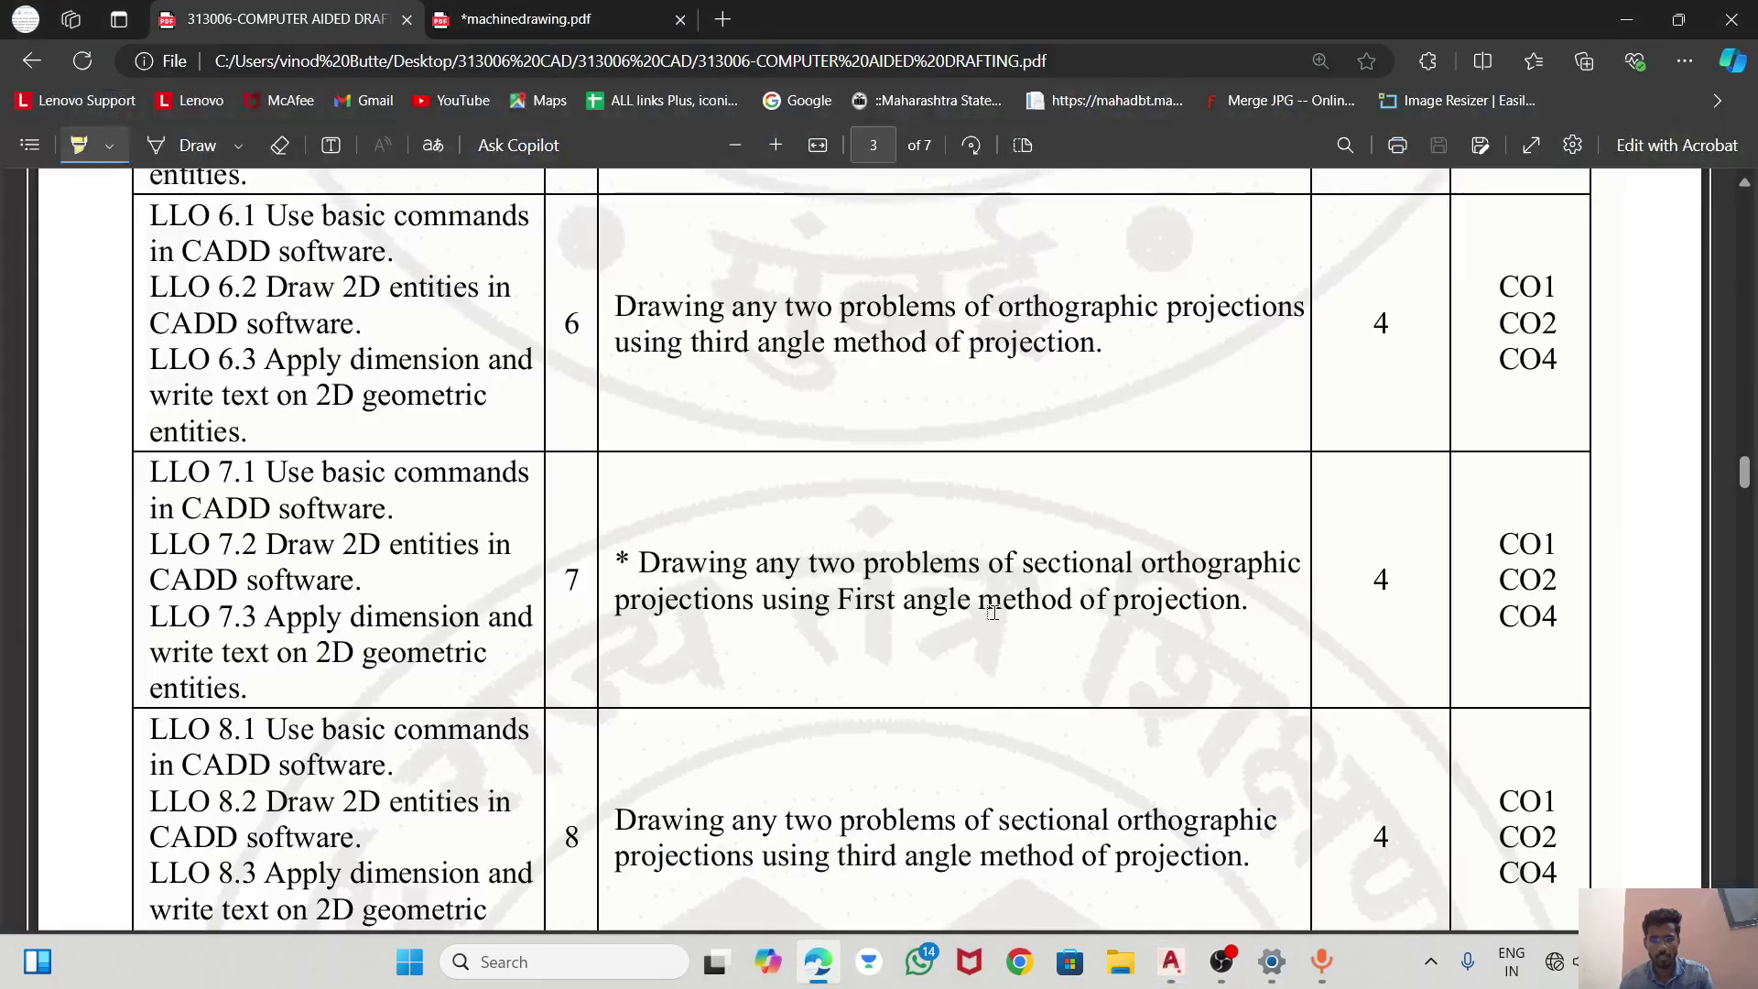
{"action": "left_click", "coordinate": [630, 11]}
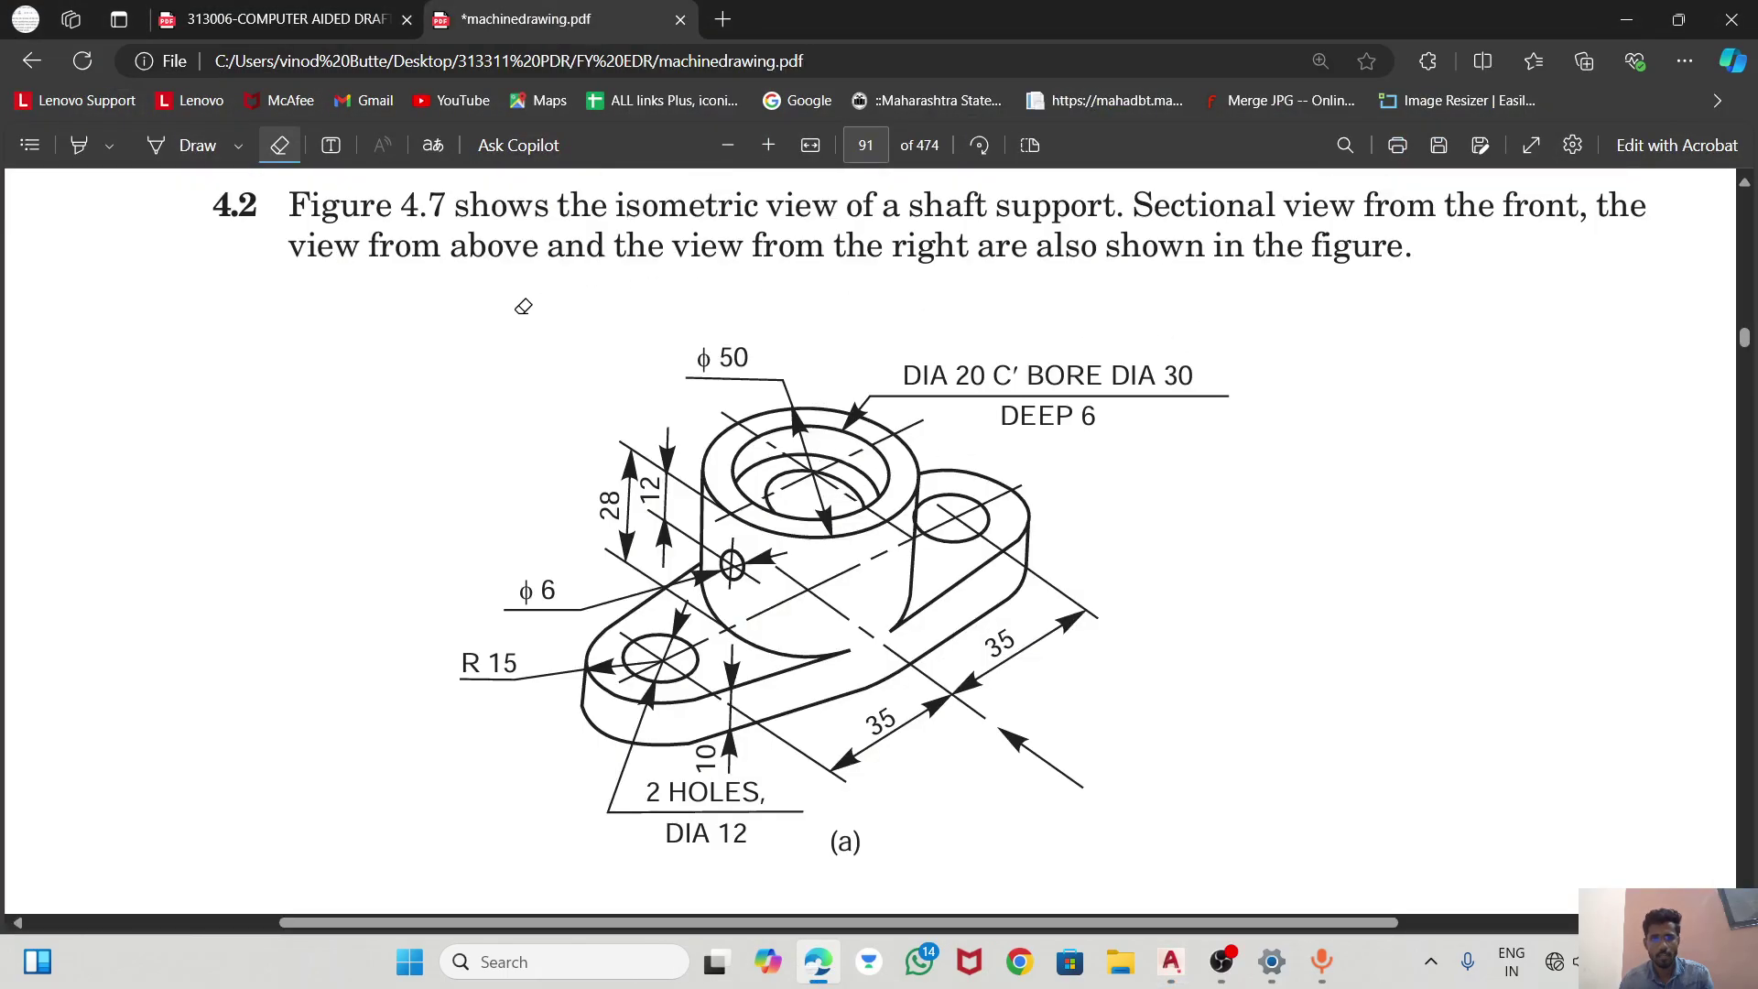
{"action": "left_click", "coordinate": [173, 154]}
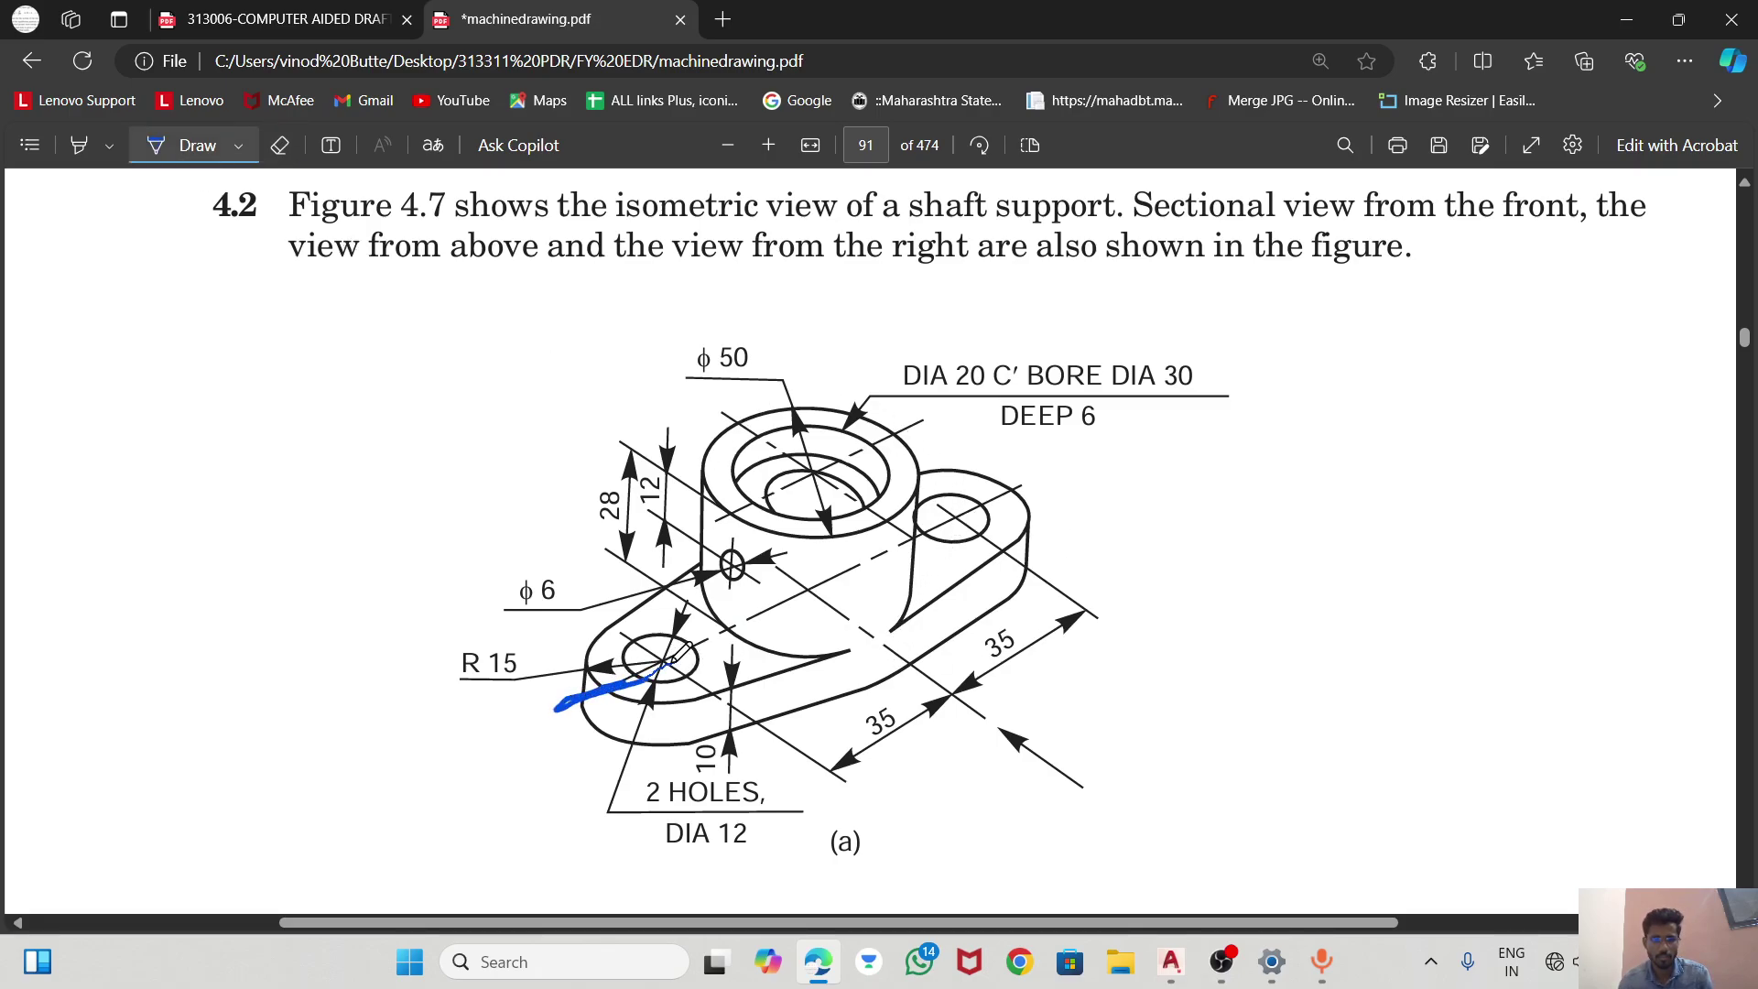
{"action": "left_click_drag", "start_coordinate": [669, 659], "coordinate": [1030, 493]}
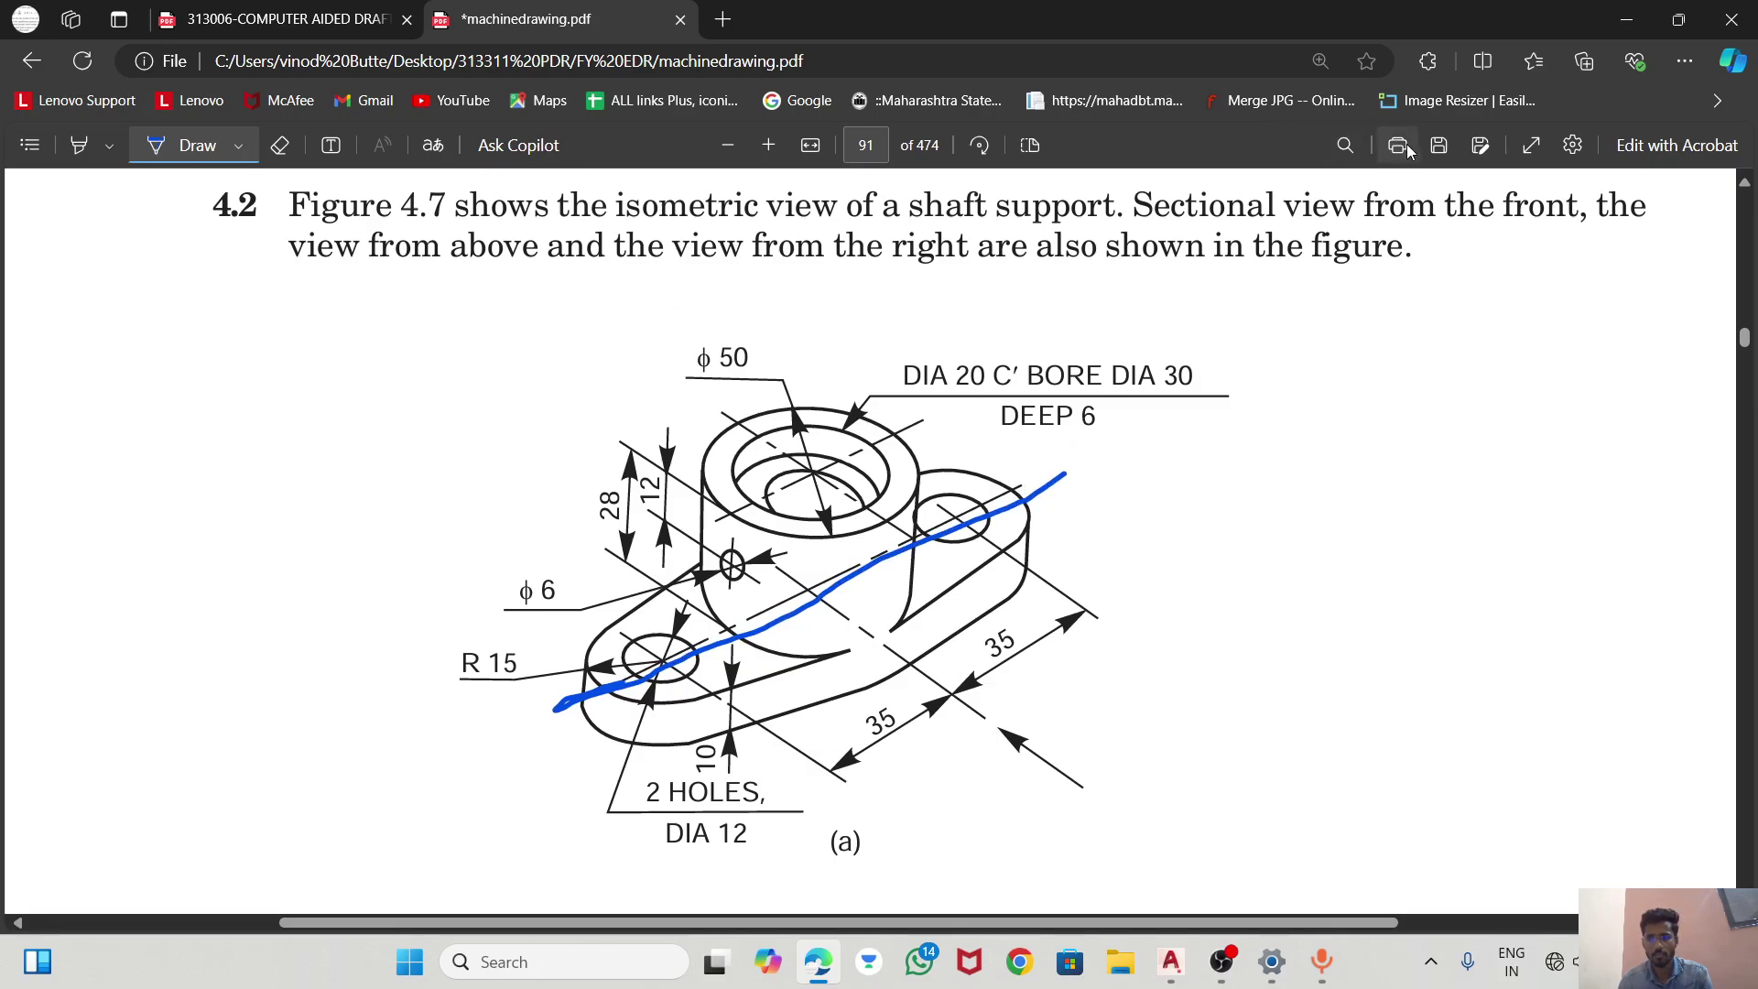
{"action": "mouse_move", "coordinate": [1021, 723]}
{"action": "left_mouse_down"}
{"action": "mouse_move", "coordinate": [957, 793]}
{"action": "mouse_move", "coordinate": [1111, 805]}
{"action": "mouse_move", "coordinate": [998, 707]}
{"action": "mouse_move", "coordinate": [1022, 723]}
{"action": "left_mouse_up"}
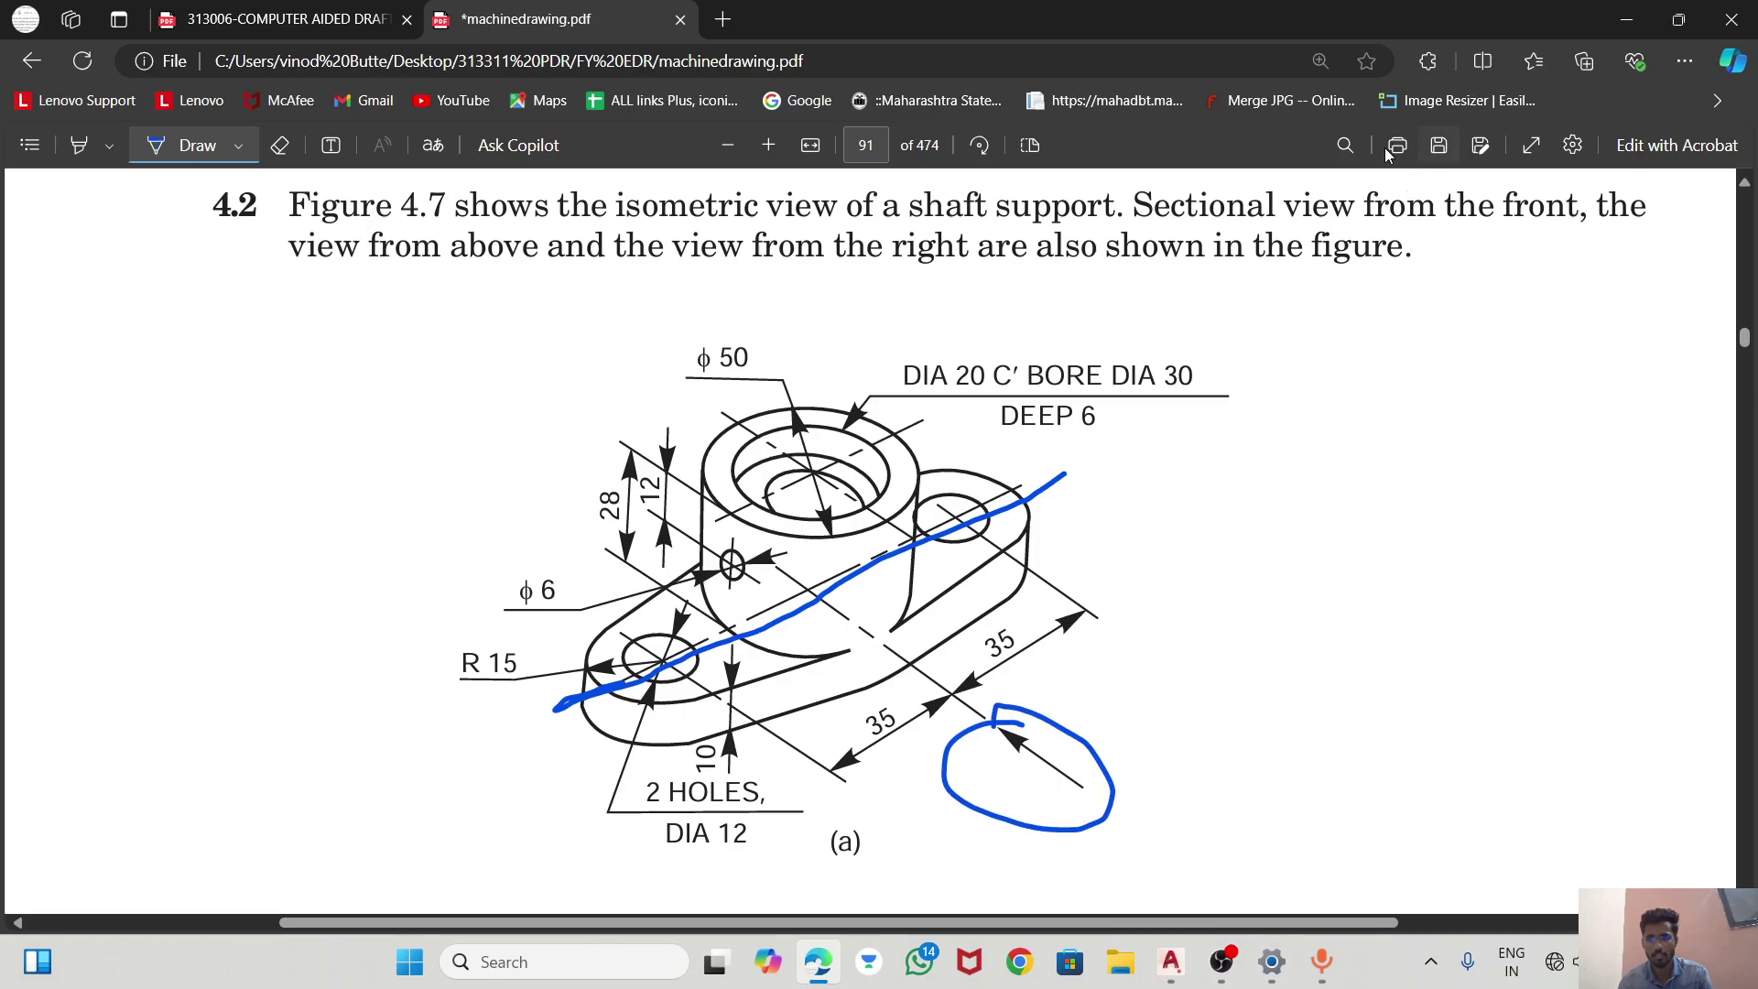
Erase the ink loop around the arrow and the long diagonal ink line.
{"action": "left_click", "coordinate": [280, 144]}
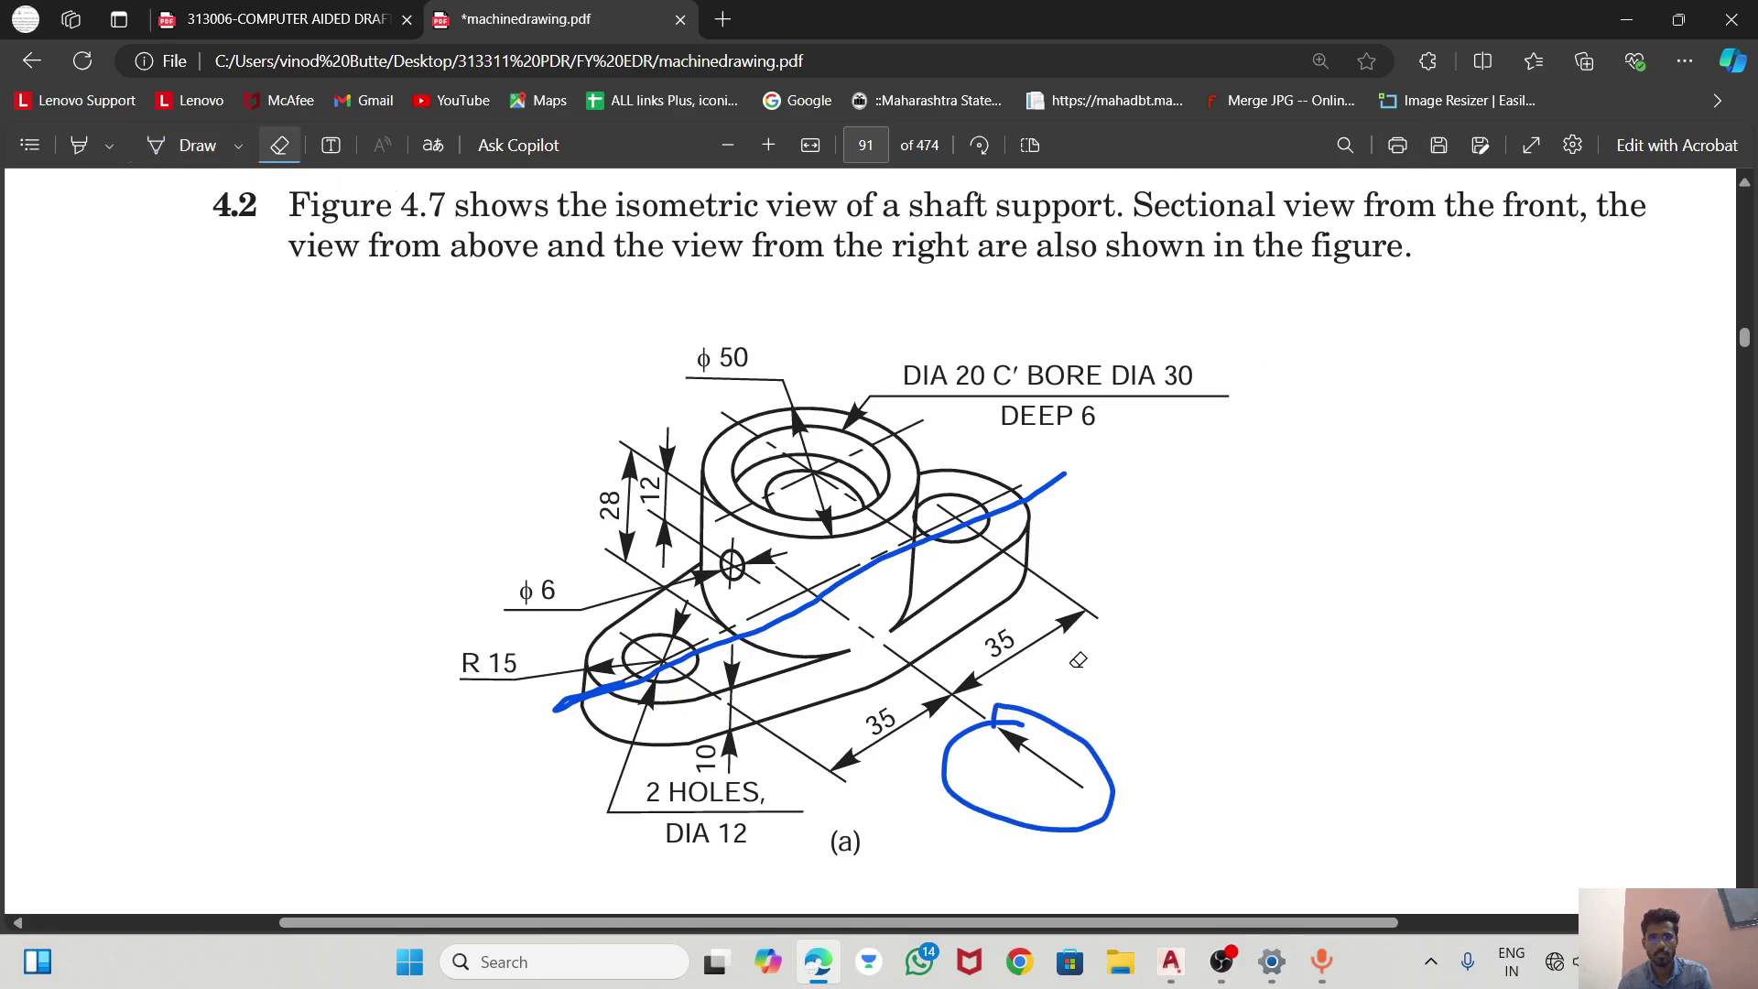
{"action": "left_click", "coordinate": [1017, 747]}
{"action": "left_click_drag", "start_coordinate": [1018, 747], "coordinate": [815, 463]}
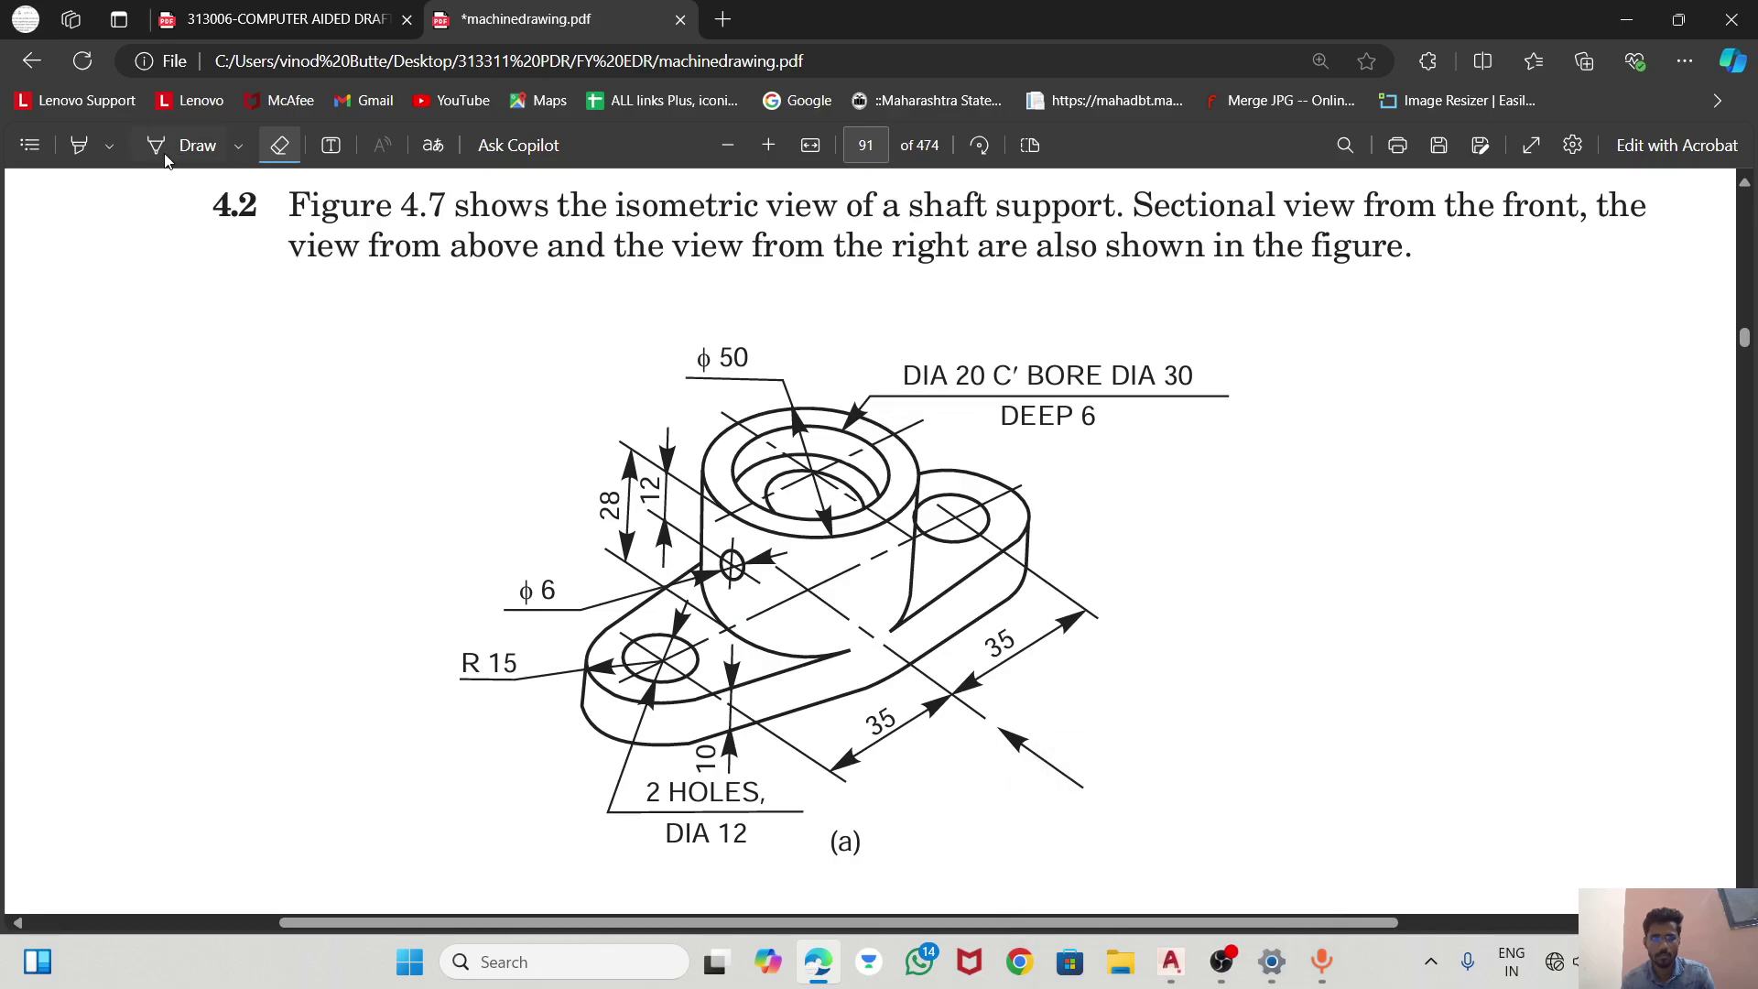
Highlight the DIA 20, counterbore 30 and DEEP 6 callouts in yellow.
{"action": "left_click", "coordinate": [78, 145]}
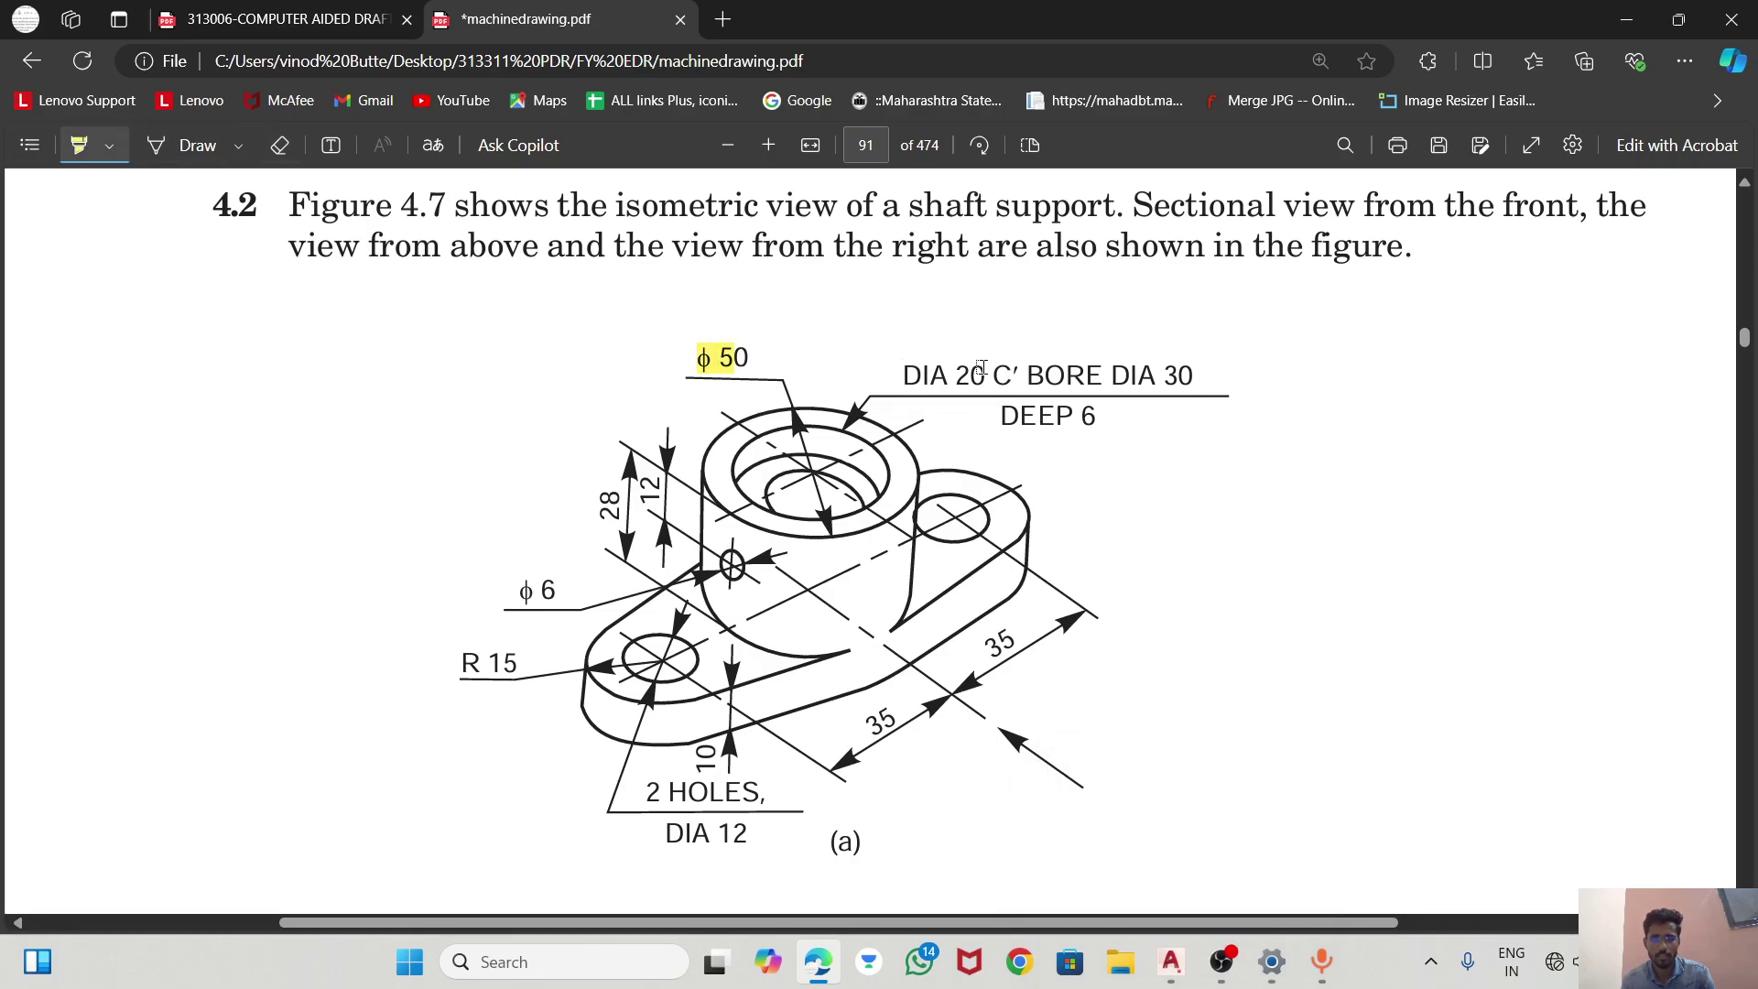
{"action": "left_click_drag", "start_coordinate": [911, 377], "coordinate": [990, 378]}
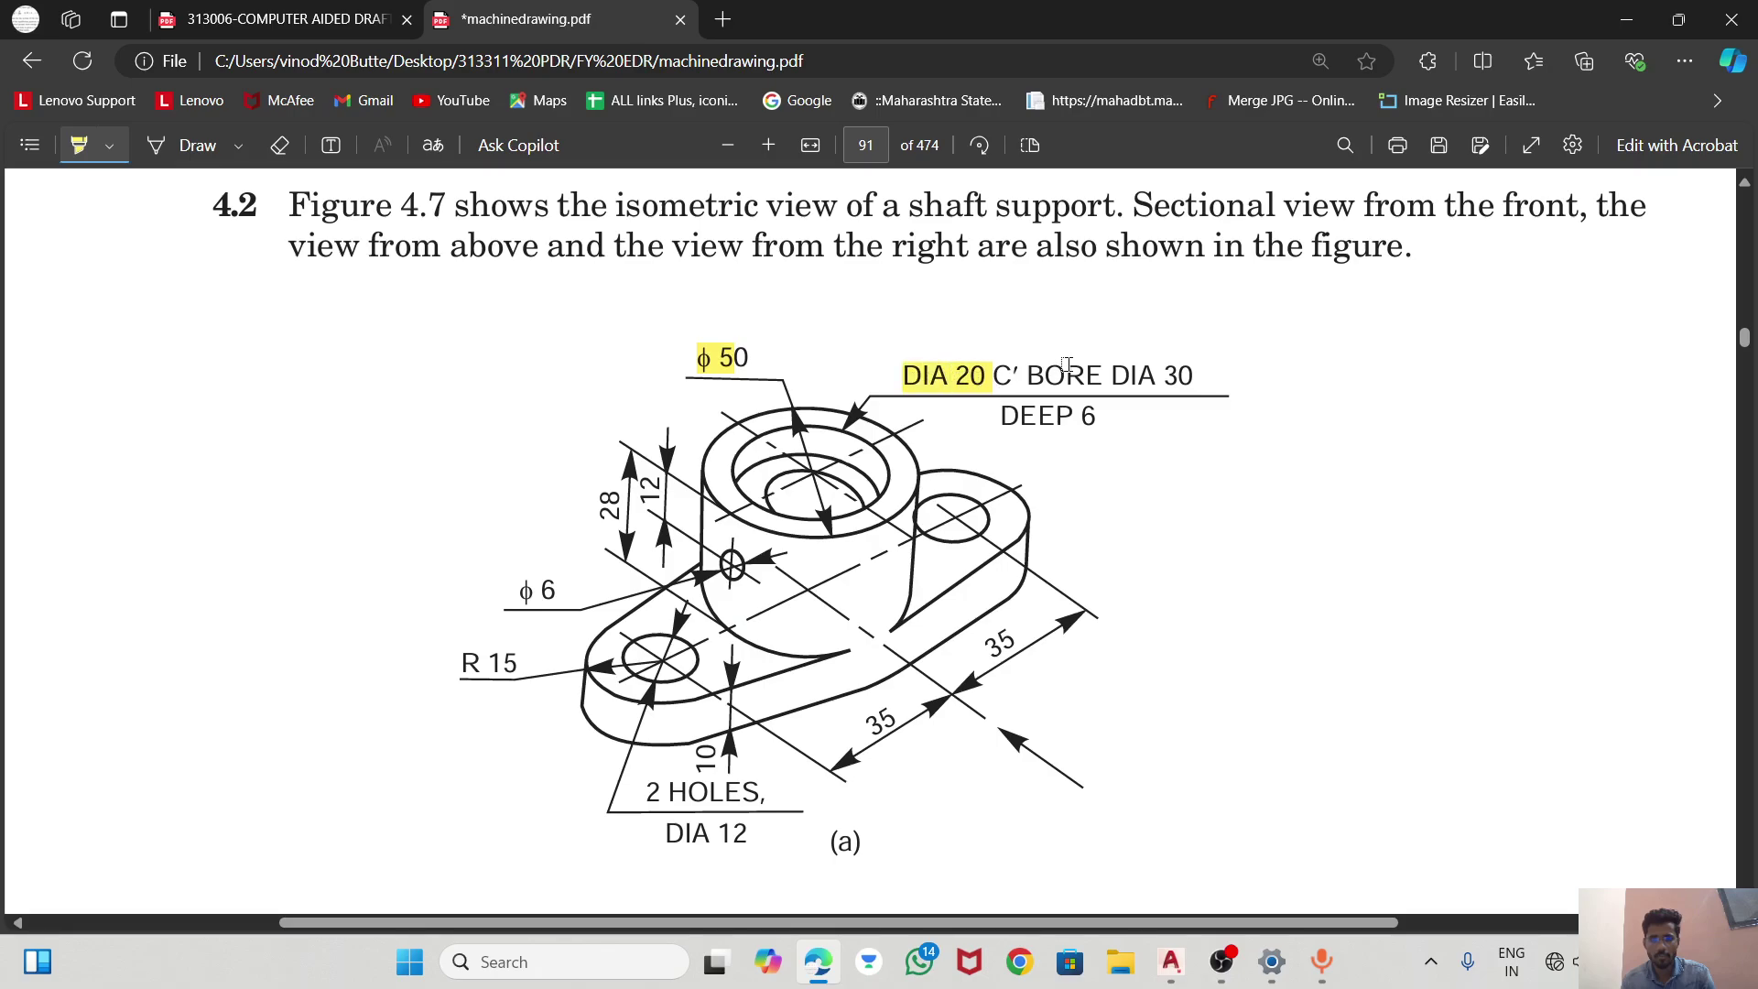
{"action": "left_click_drag", "start_coordinate": [1152, 375], "coordinate": [1180, 377]}
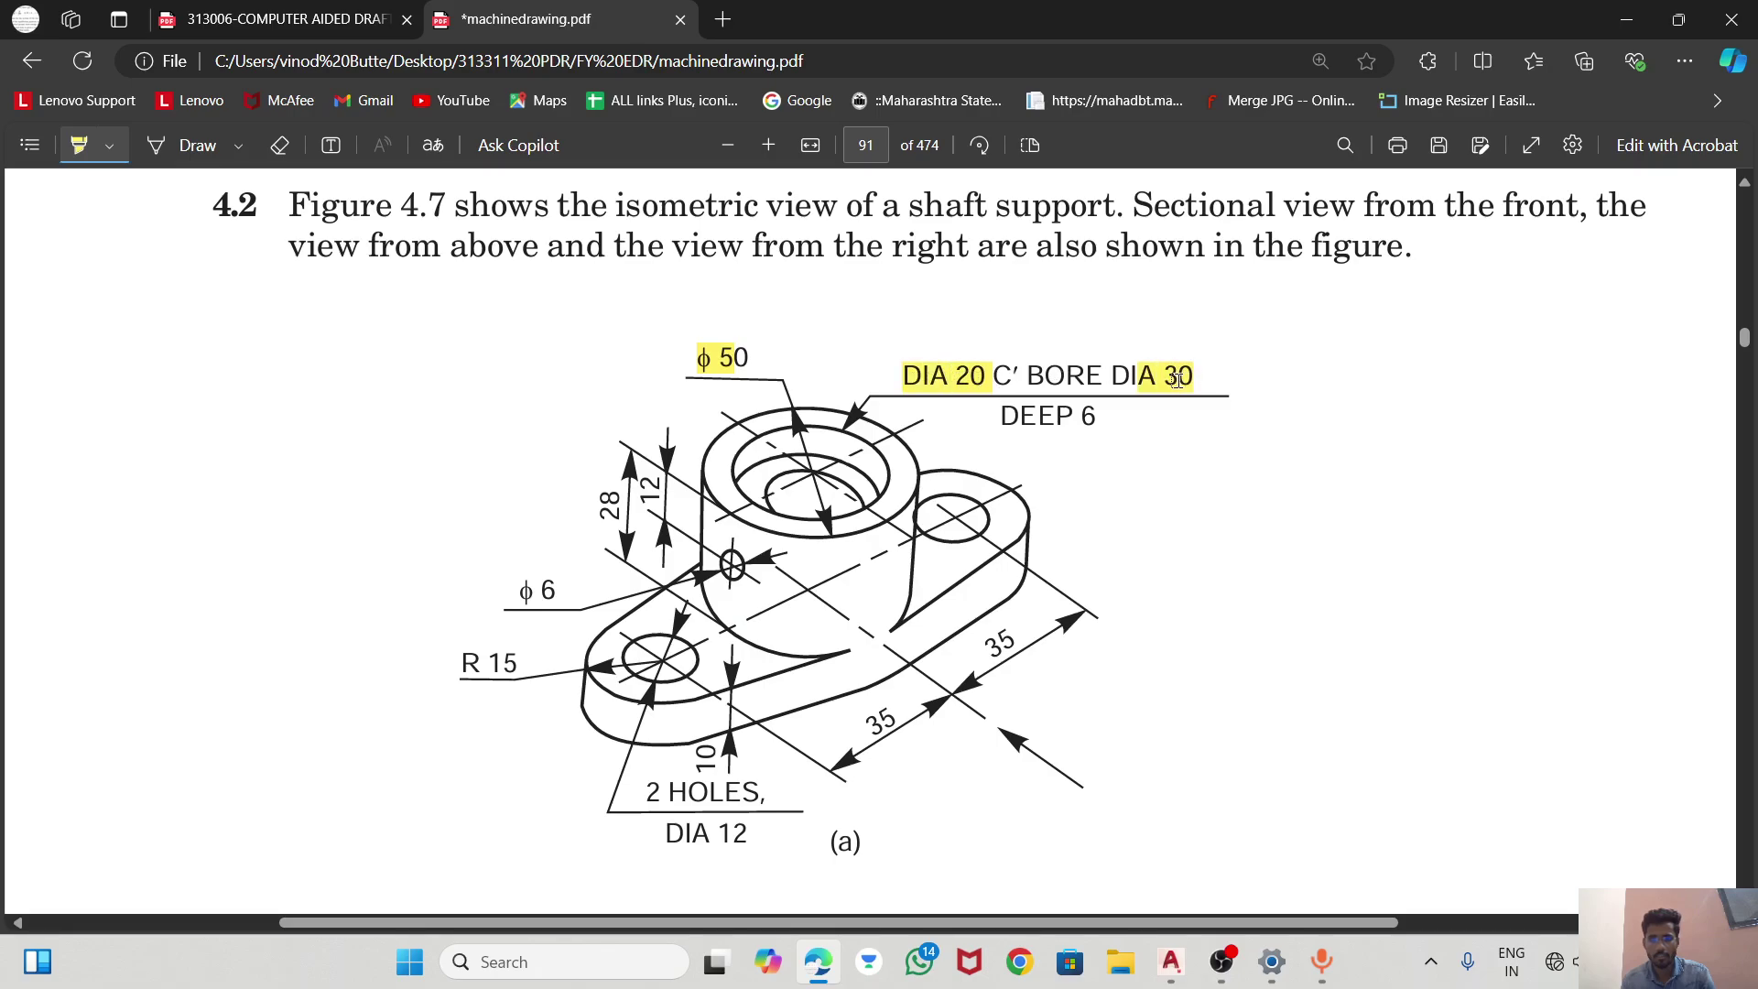
{"action": "left_click_drag", "start_coordinate": [1019, 417], "coordinate": [1099, 417]}
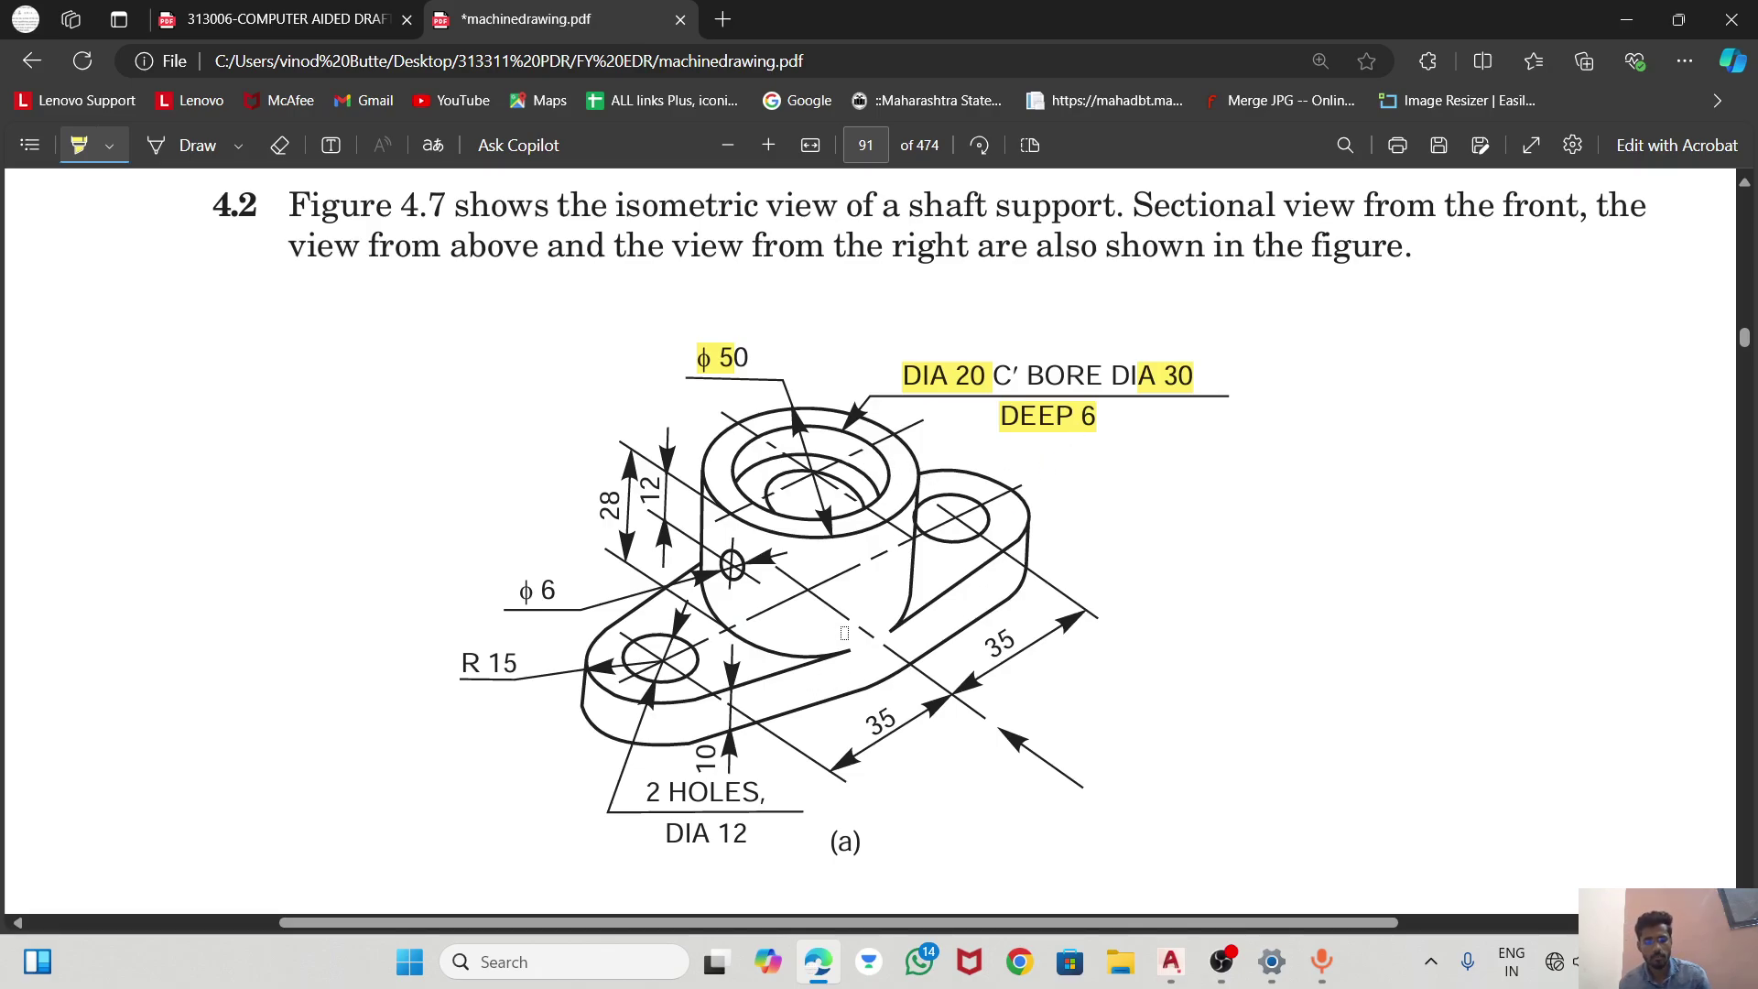
{"action": "key", "text": "ctrl+Tab"}
{"action": "key", "text": "alt+Tab"}
{"action": "key", "text": "alt+Tab"}
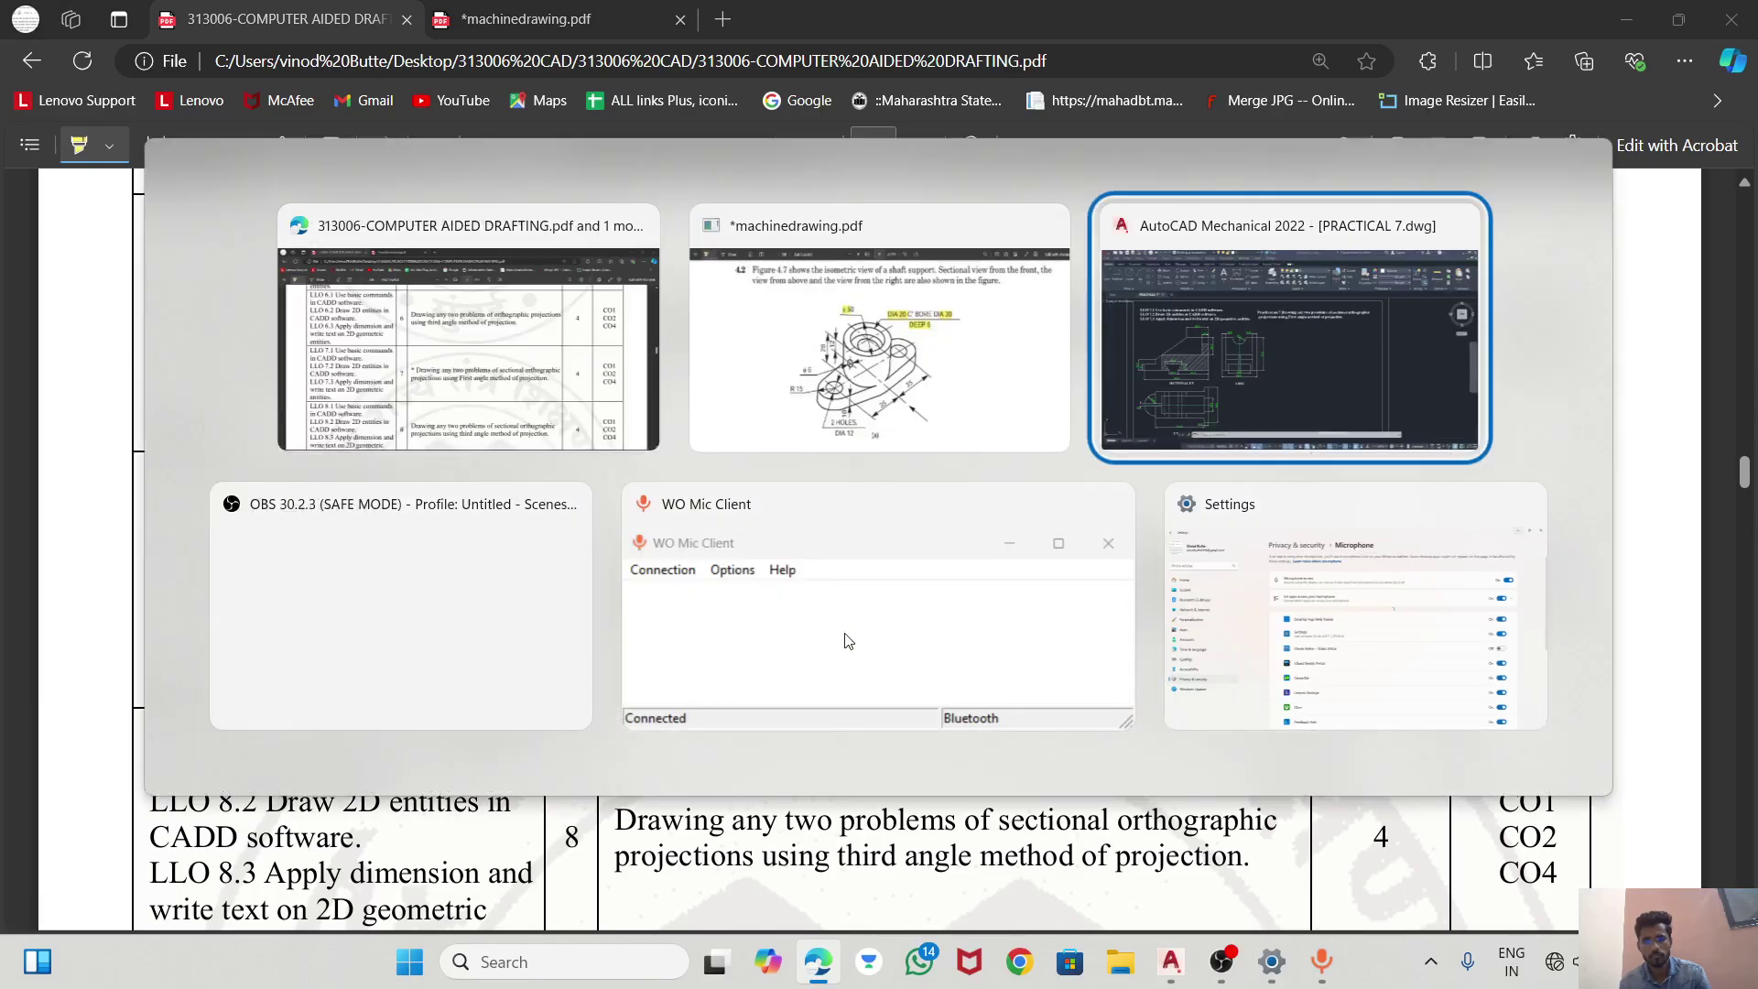
Pan to empty space beside the sheet and draw a diameter 50 circle there.
{"action": "left_click", "coordinate": [135, 115]}
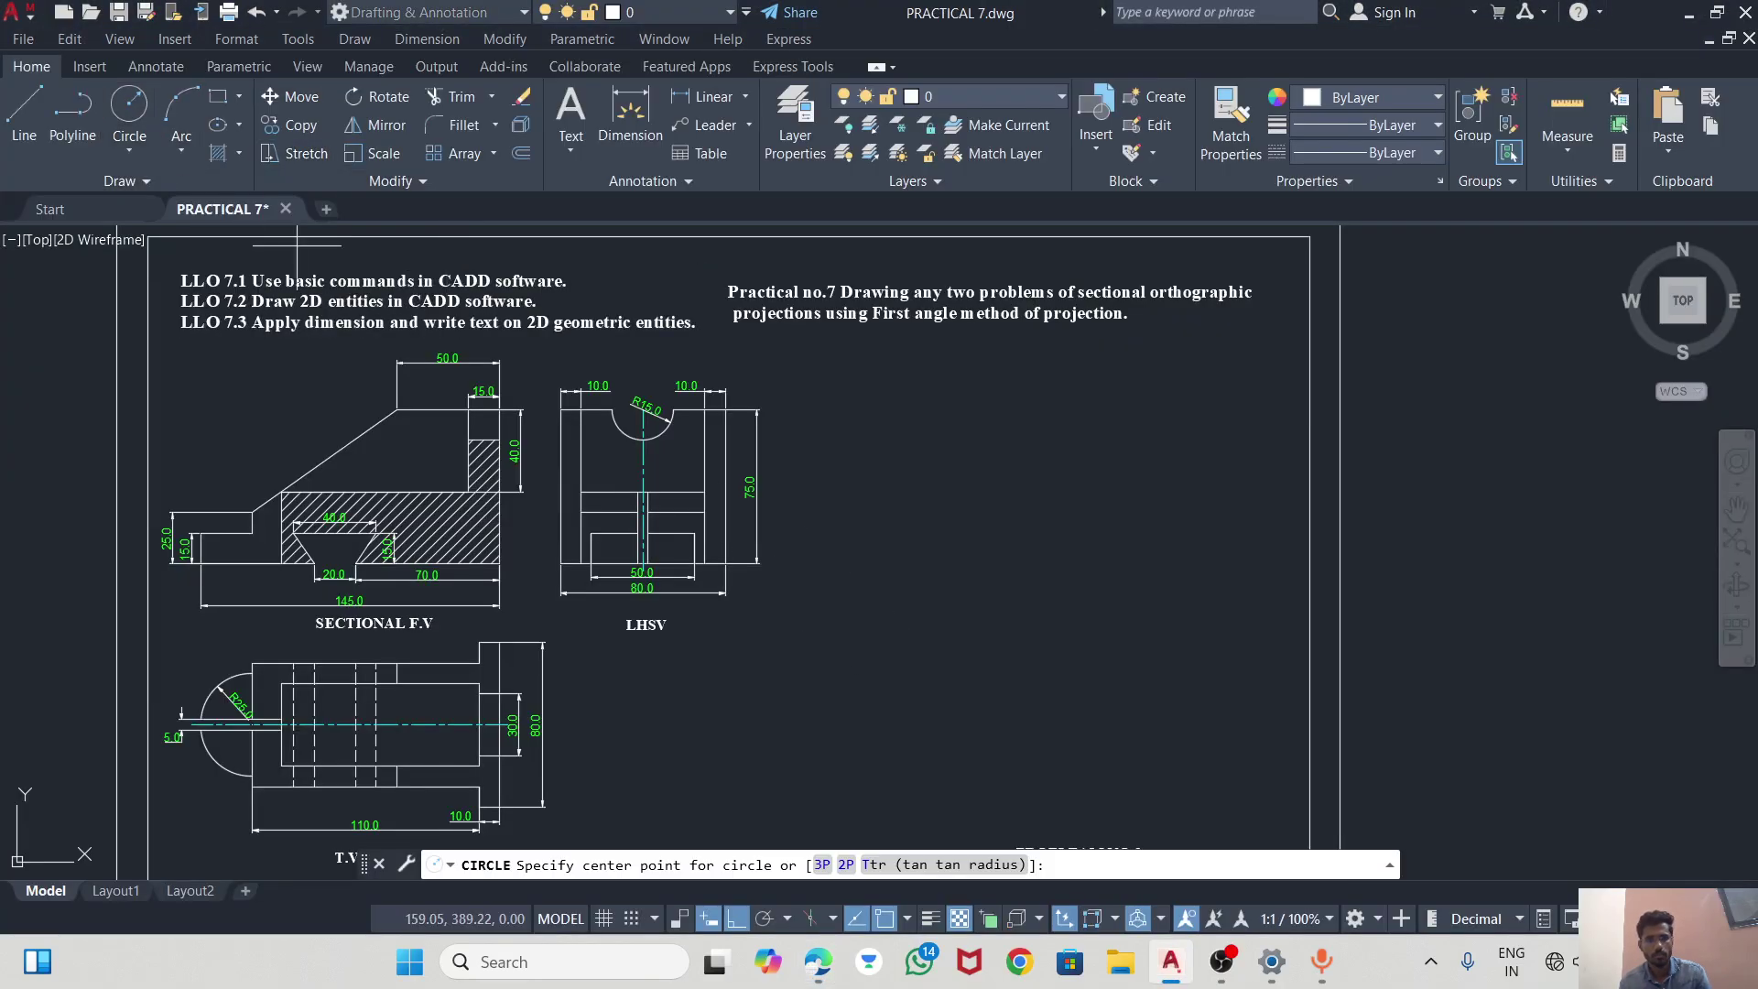
{"action": "scroll", "coordinate": [586, 477], "scroll_direction": "down", "scroll_amount": 2}
{"action": "middle_click_drag", "start_coordinate": [1241, 515], "coordinate": [934, 546]}
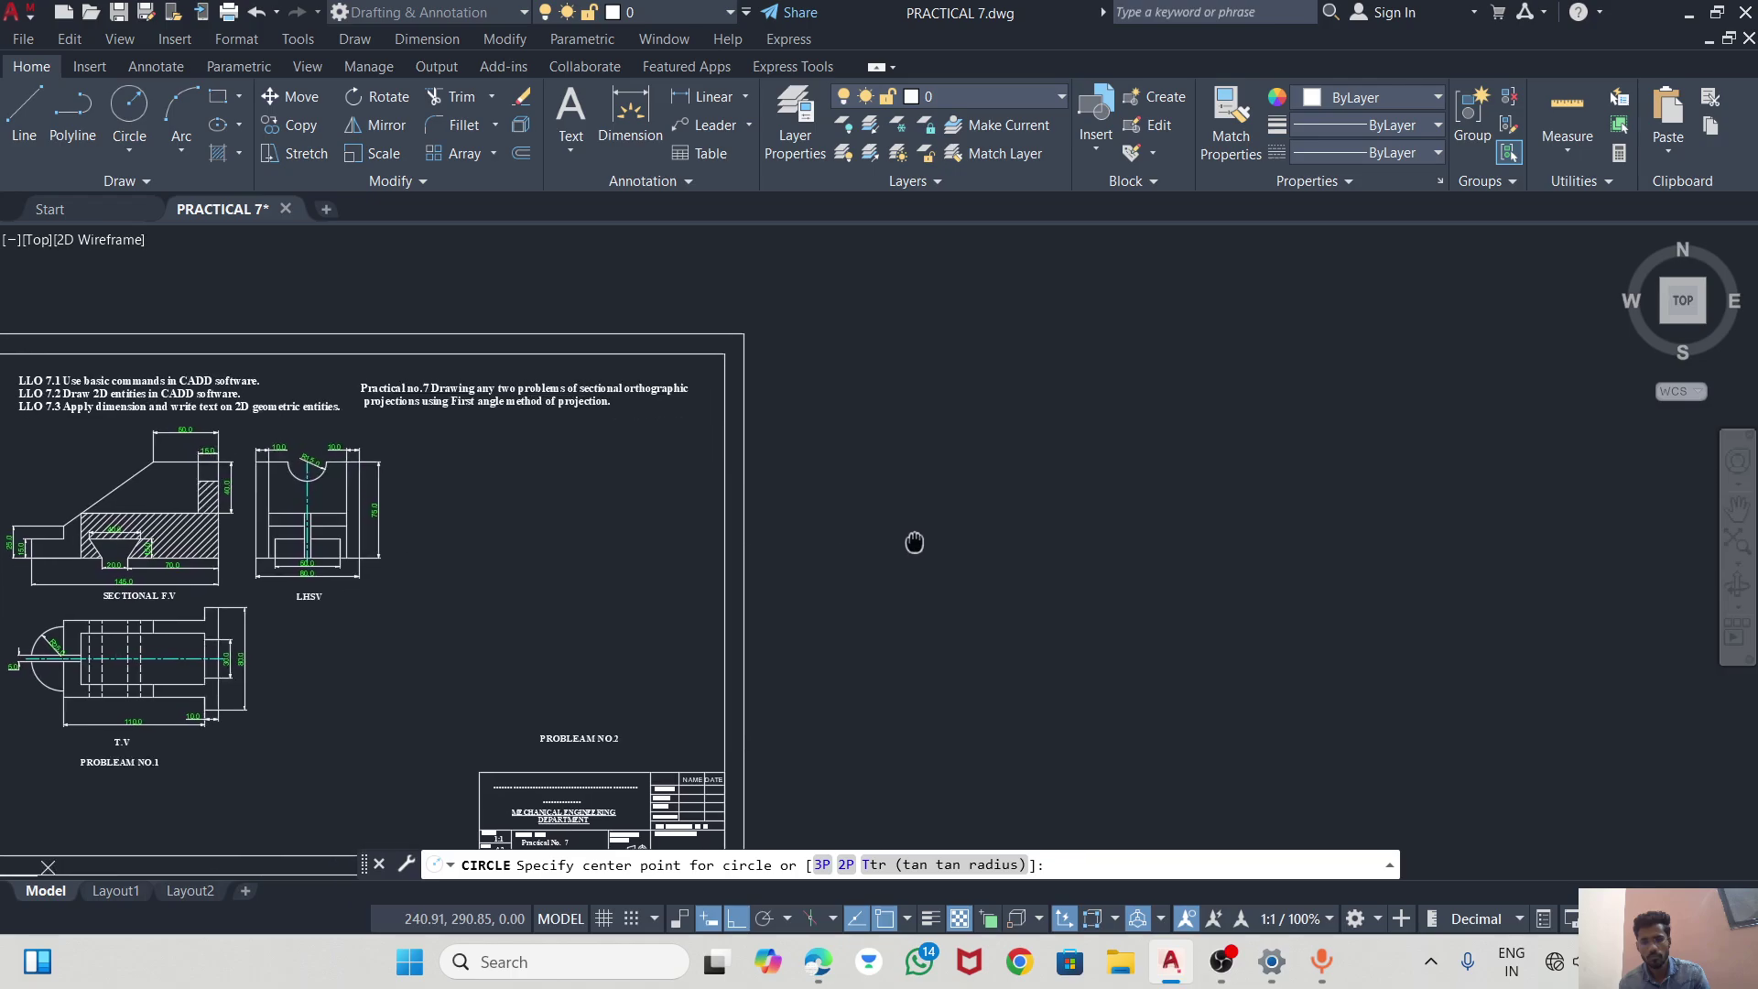
{"action": "left_click", "coordinate": [976, 508]}
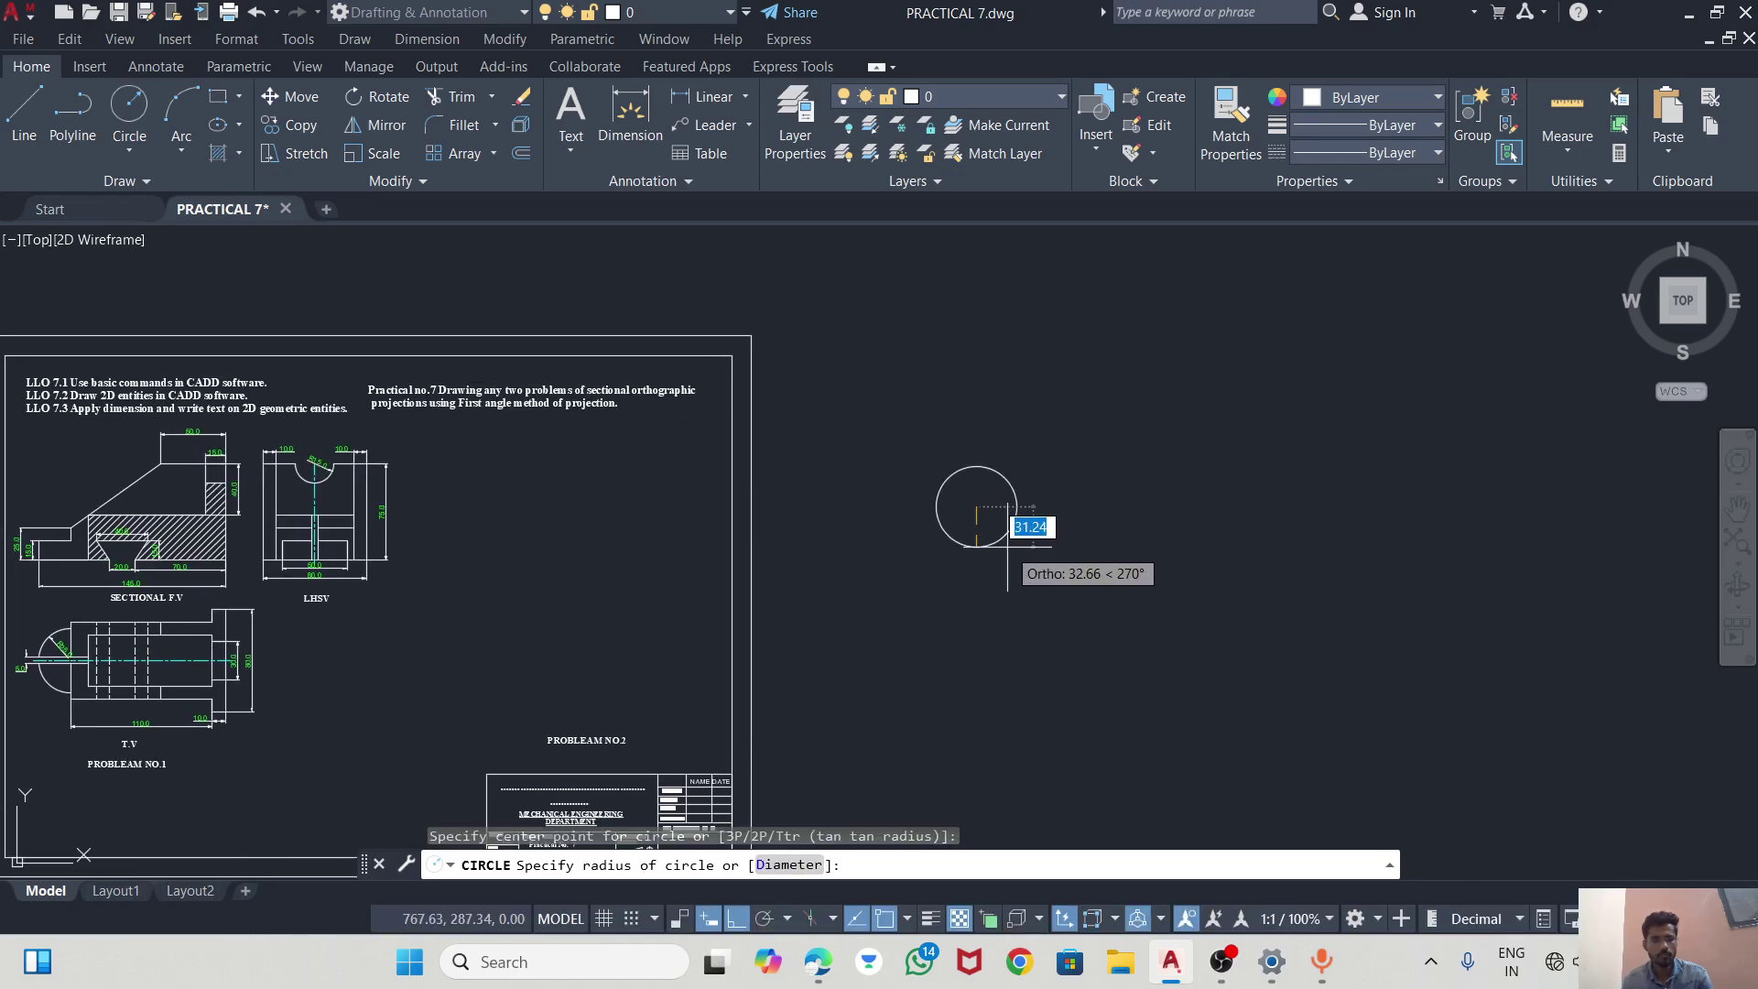
{"action": "key", "text": "Escape"}
{"action": "left_click", "coordinate": [129, 149]}
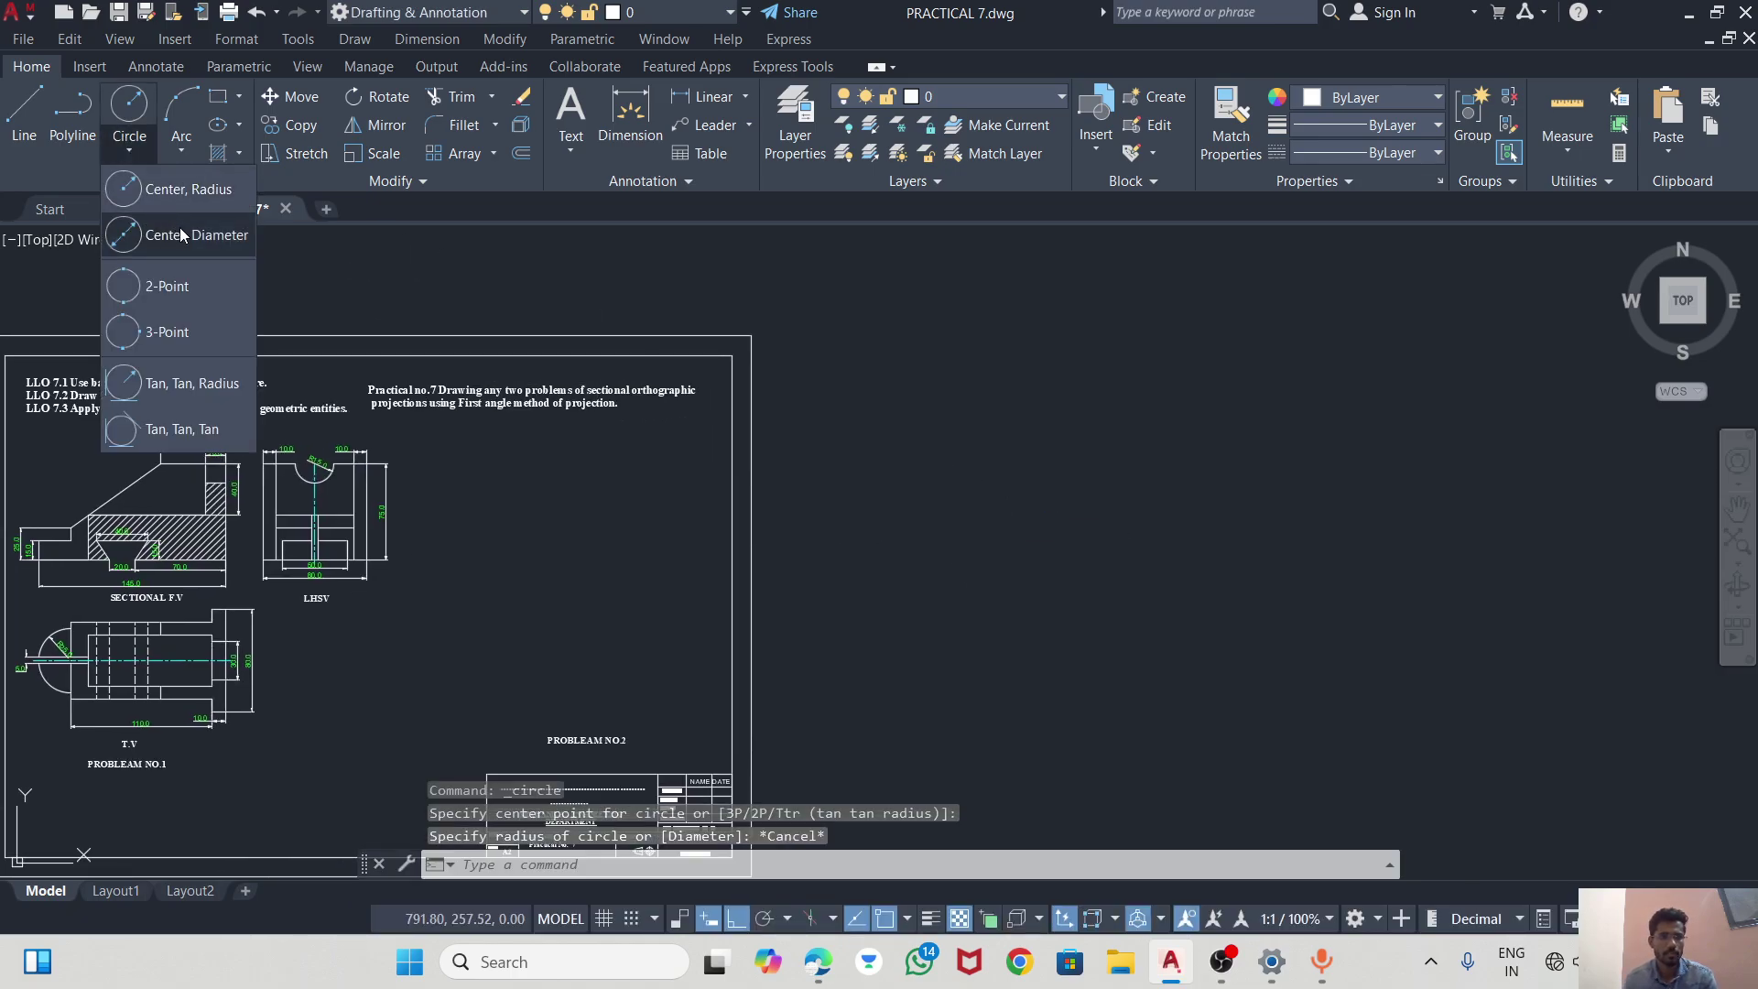
{"action": "left_click", "coordinate": [179, 235]}
{"action": "left_click", "coordinate": [1028, 517]}
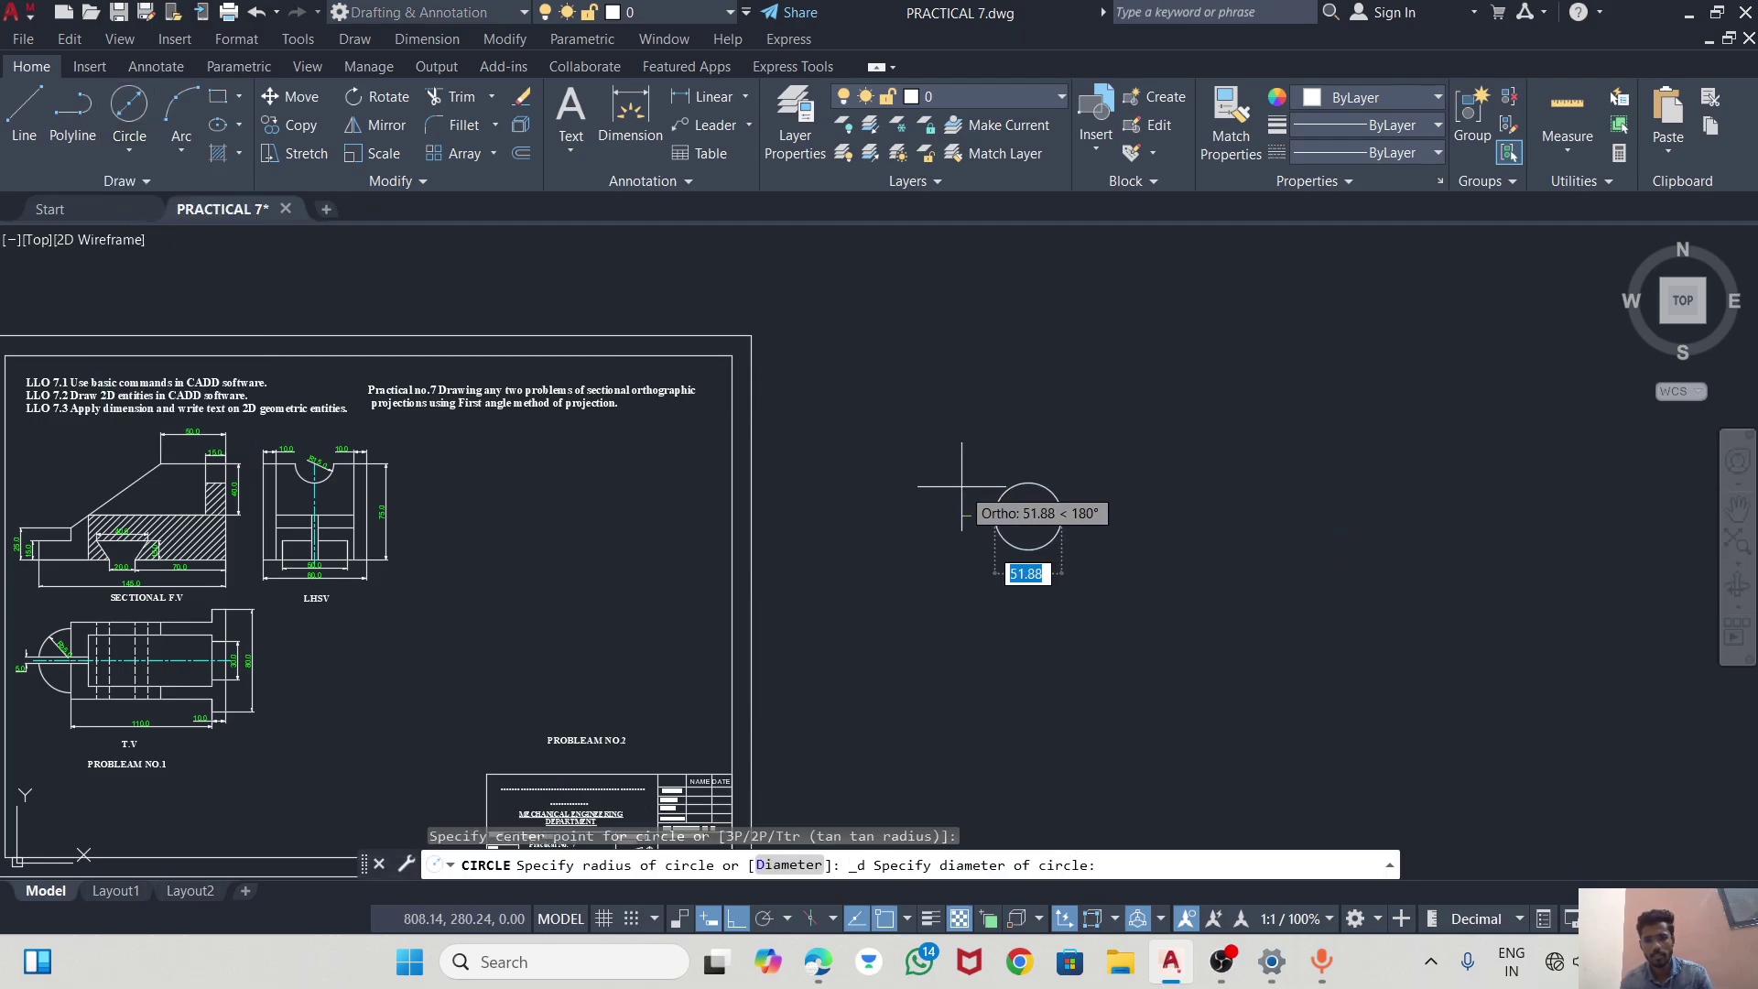
{"action": "type", "text": "50"}
{"action": "key", "text": "Return"}
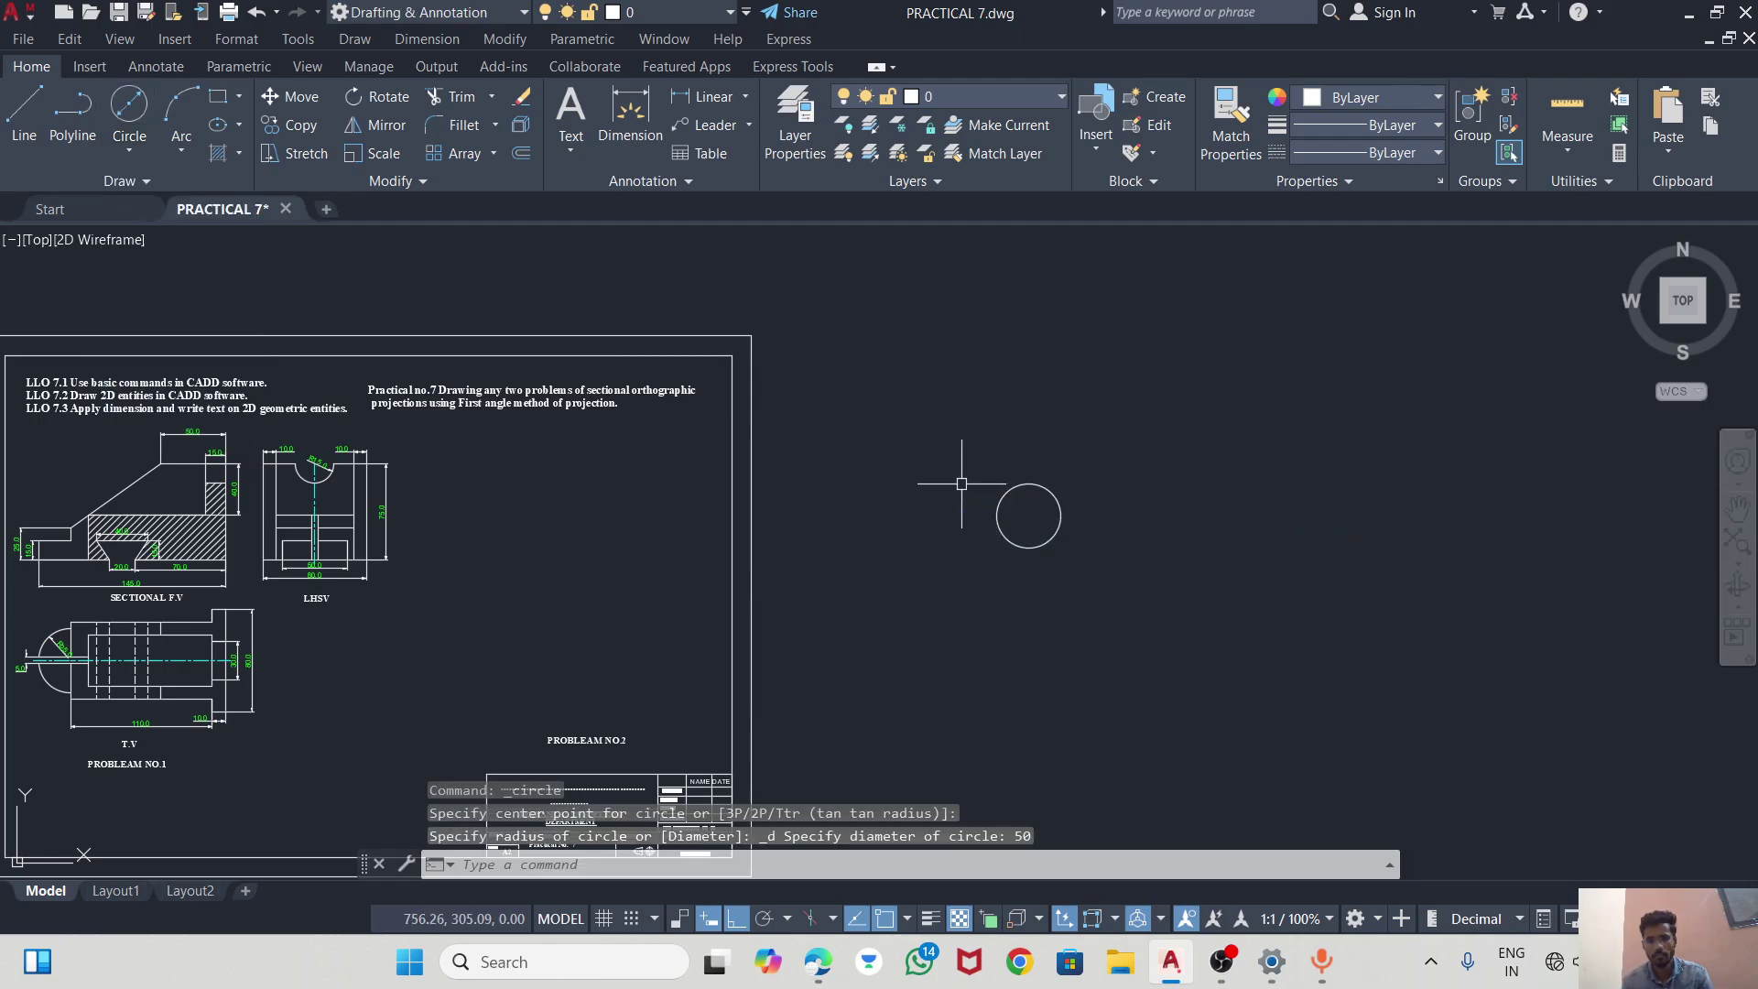
Add concentric circles of diameter 30 and 20 at the same centre.
{"action": "left_click", "coordinate": [129, 137]}
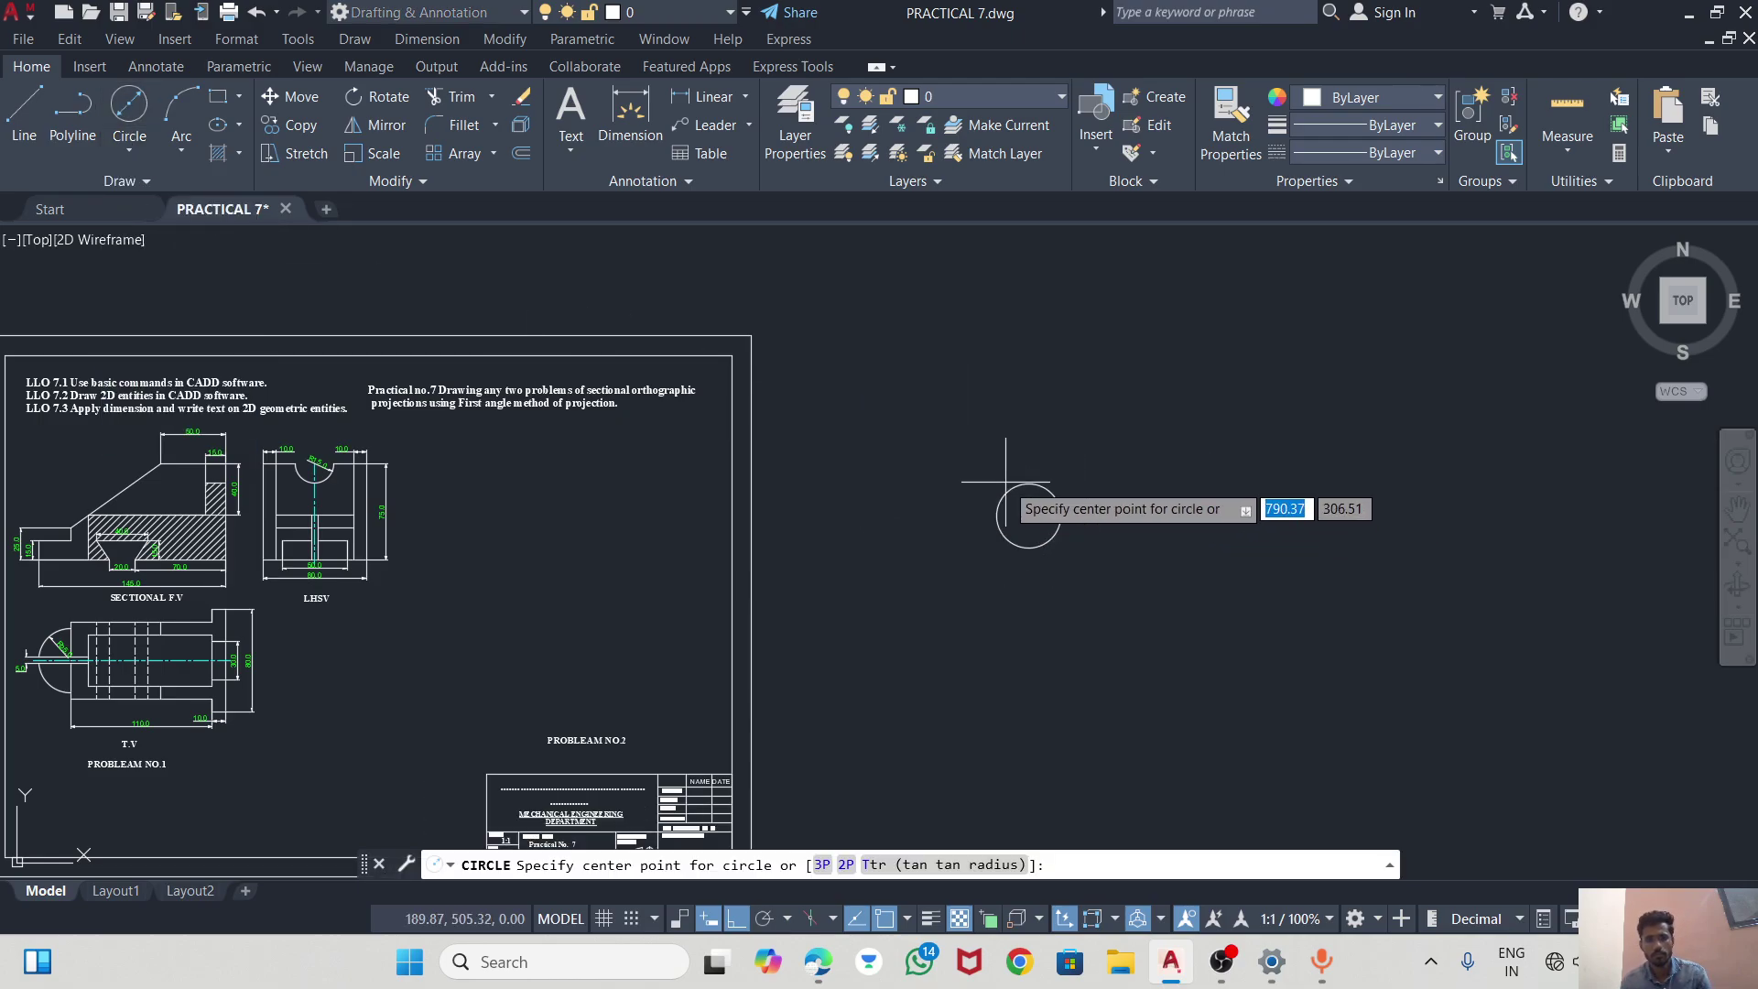
{"action": "left_click", "coordinate": [1029, 516]}
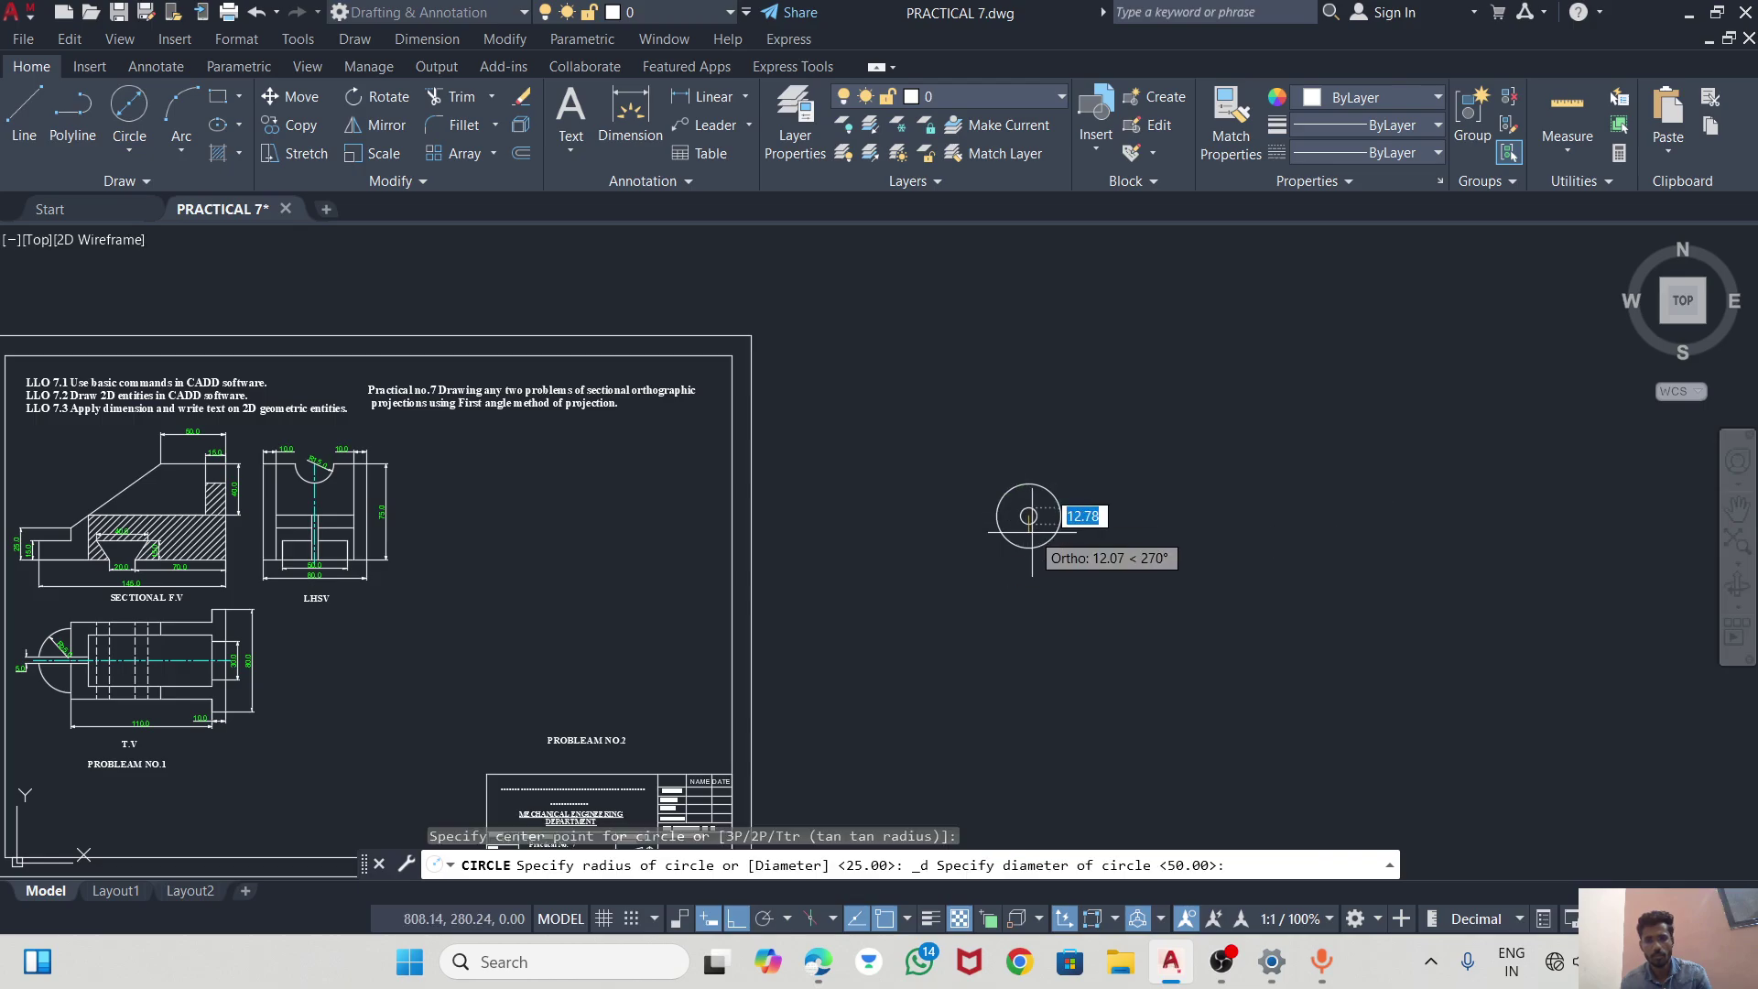
{"action": "type", "text": "30"}
{"action": "key", "text": "Return"}
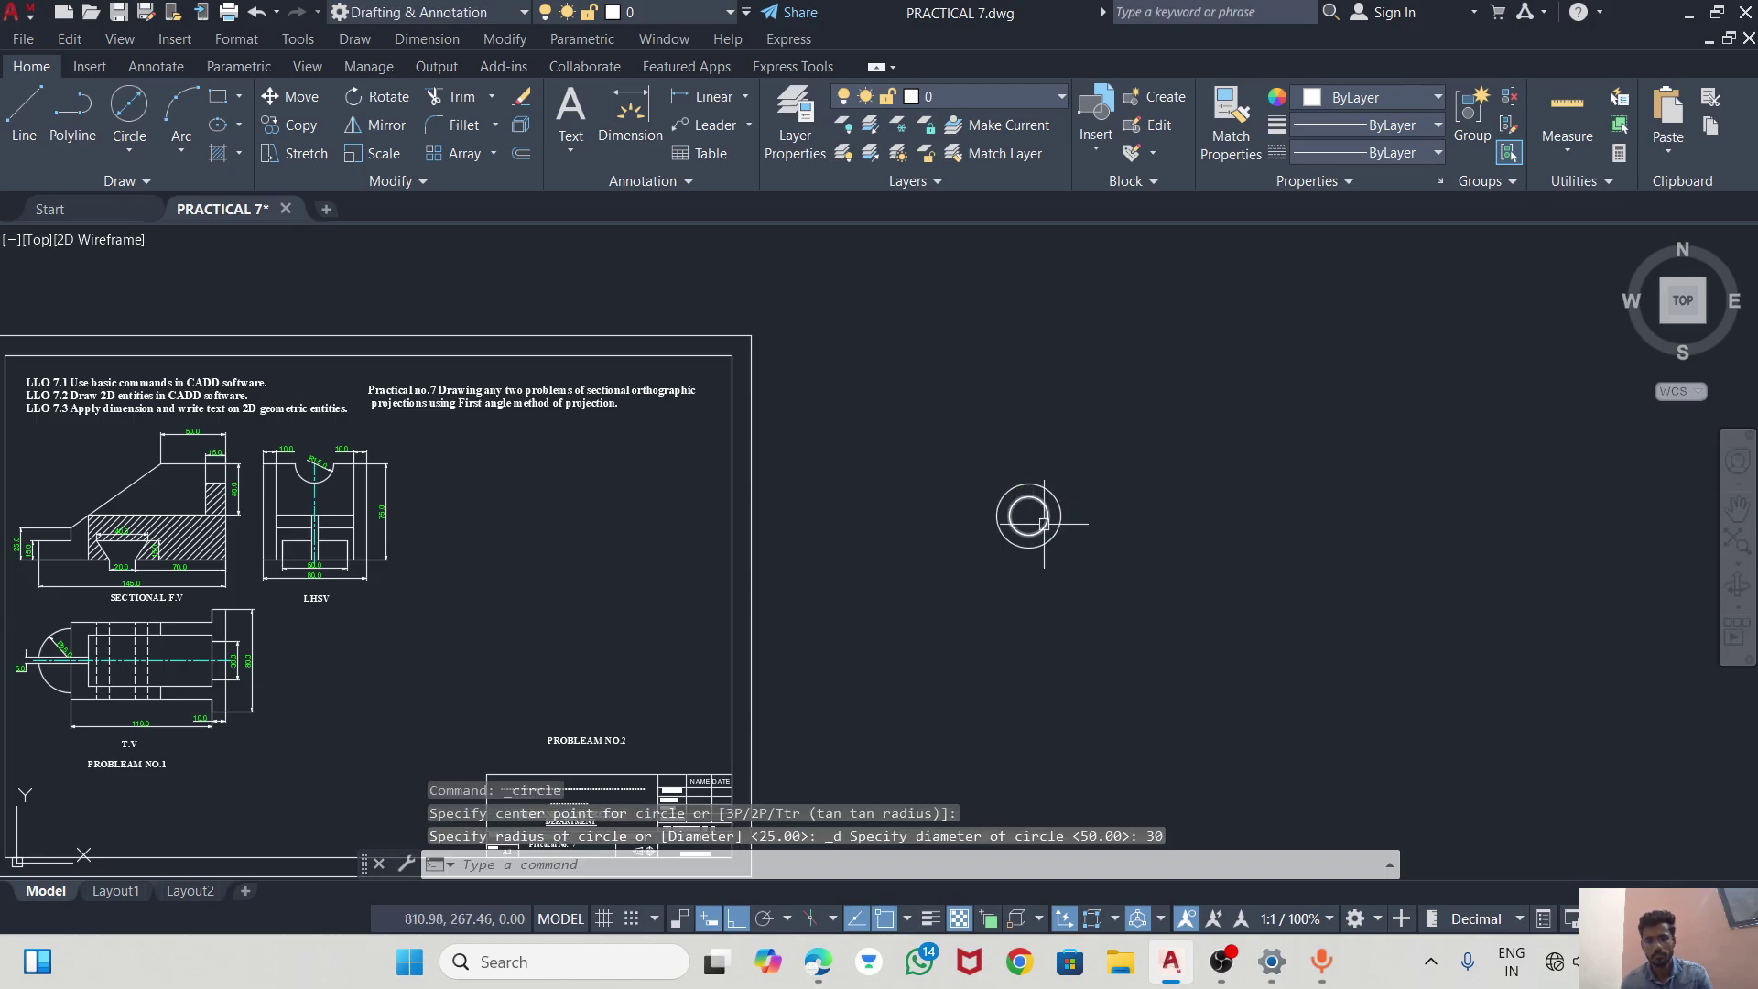
{"action": "scroll", "coordinate": [1044, 524], "scroll_direction": "up", "scroll_amount": 3}
{"action": "scroll", "coordinate": [1053, 503], "scroll_direction": "up", "scroll_amount": 3}
{"action": "left_click", "coordinate": [142, 107]}
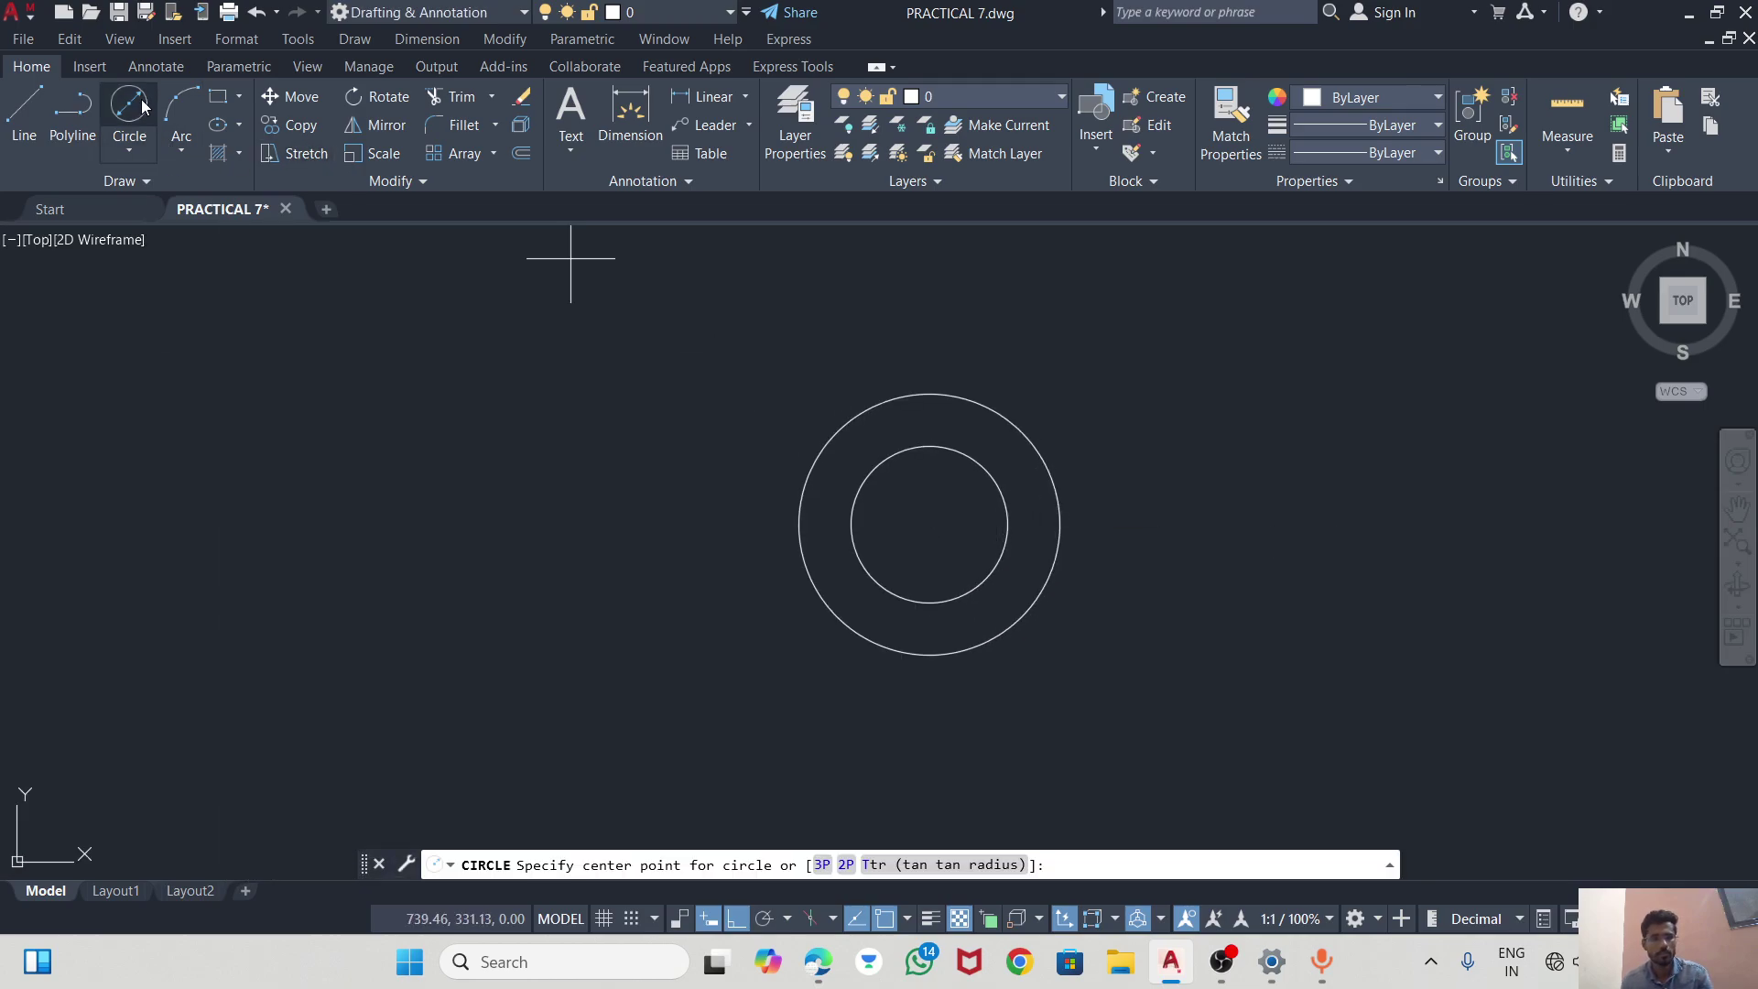
{"action": "left_click", "coordinate": [929, 525]}
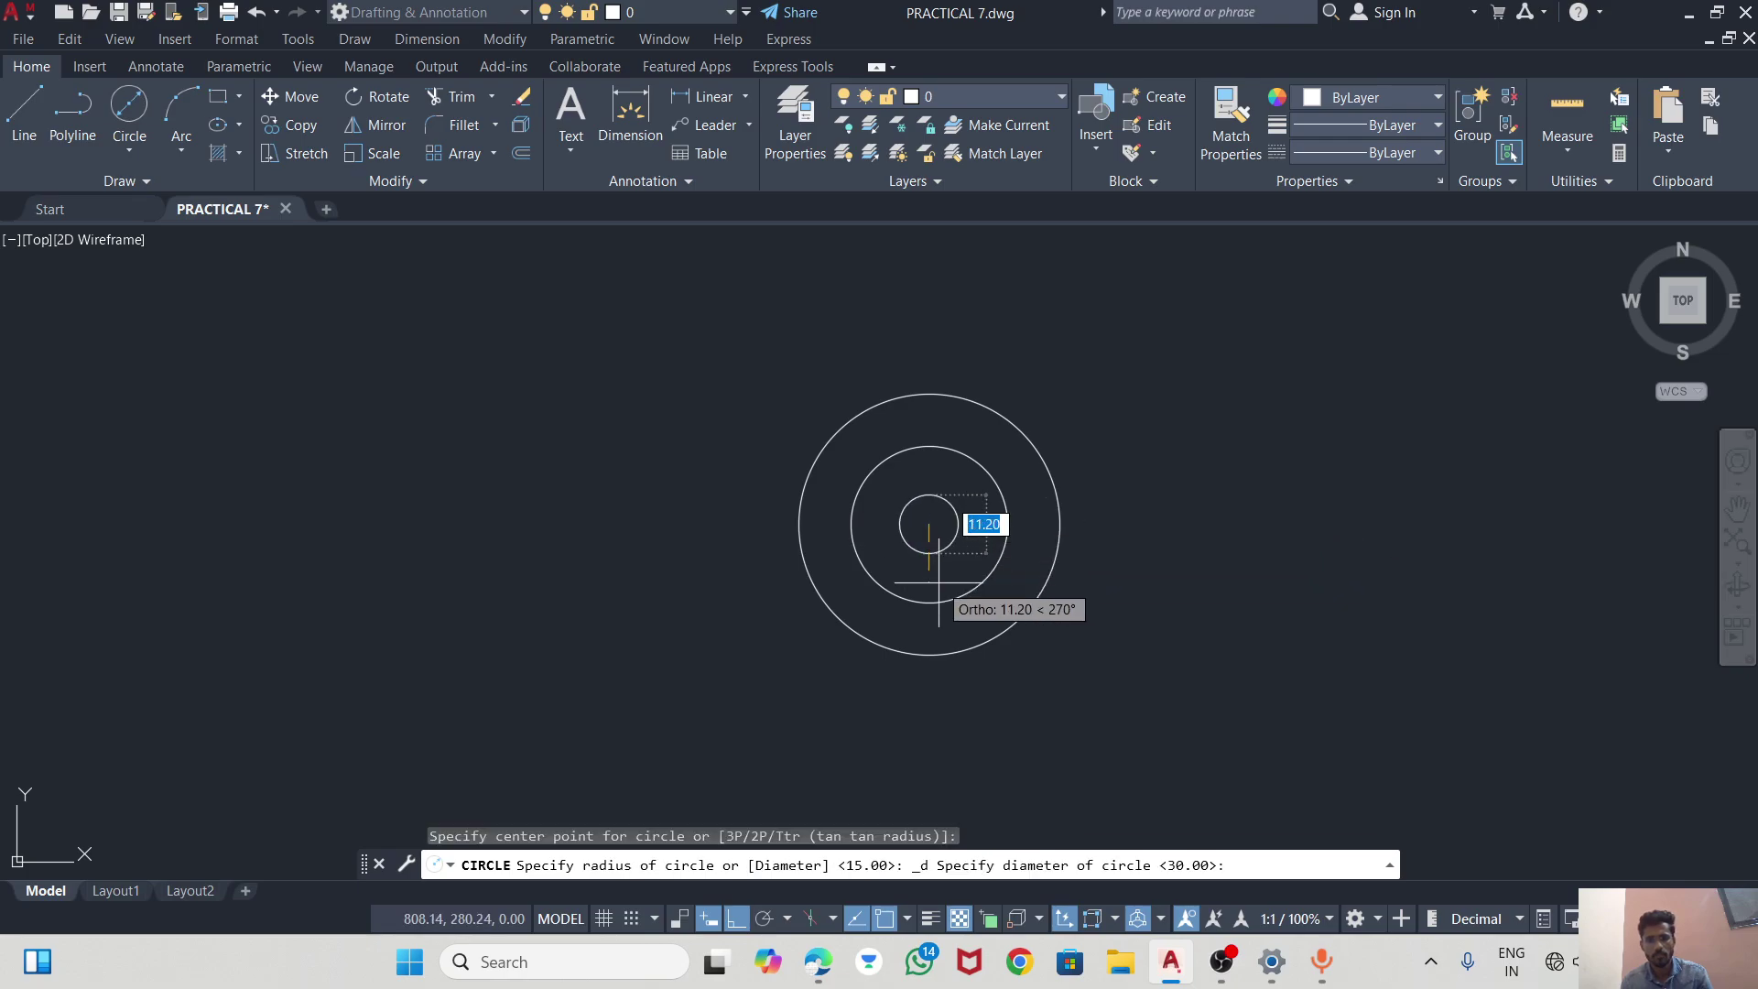
{"action": "type", "text": "20"}
{"action": "key", "text": "Return"}
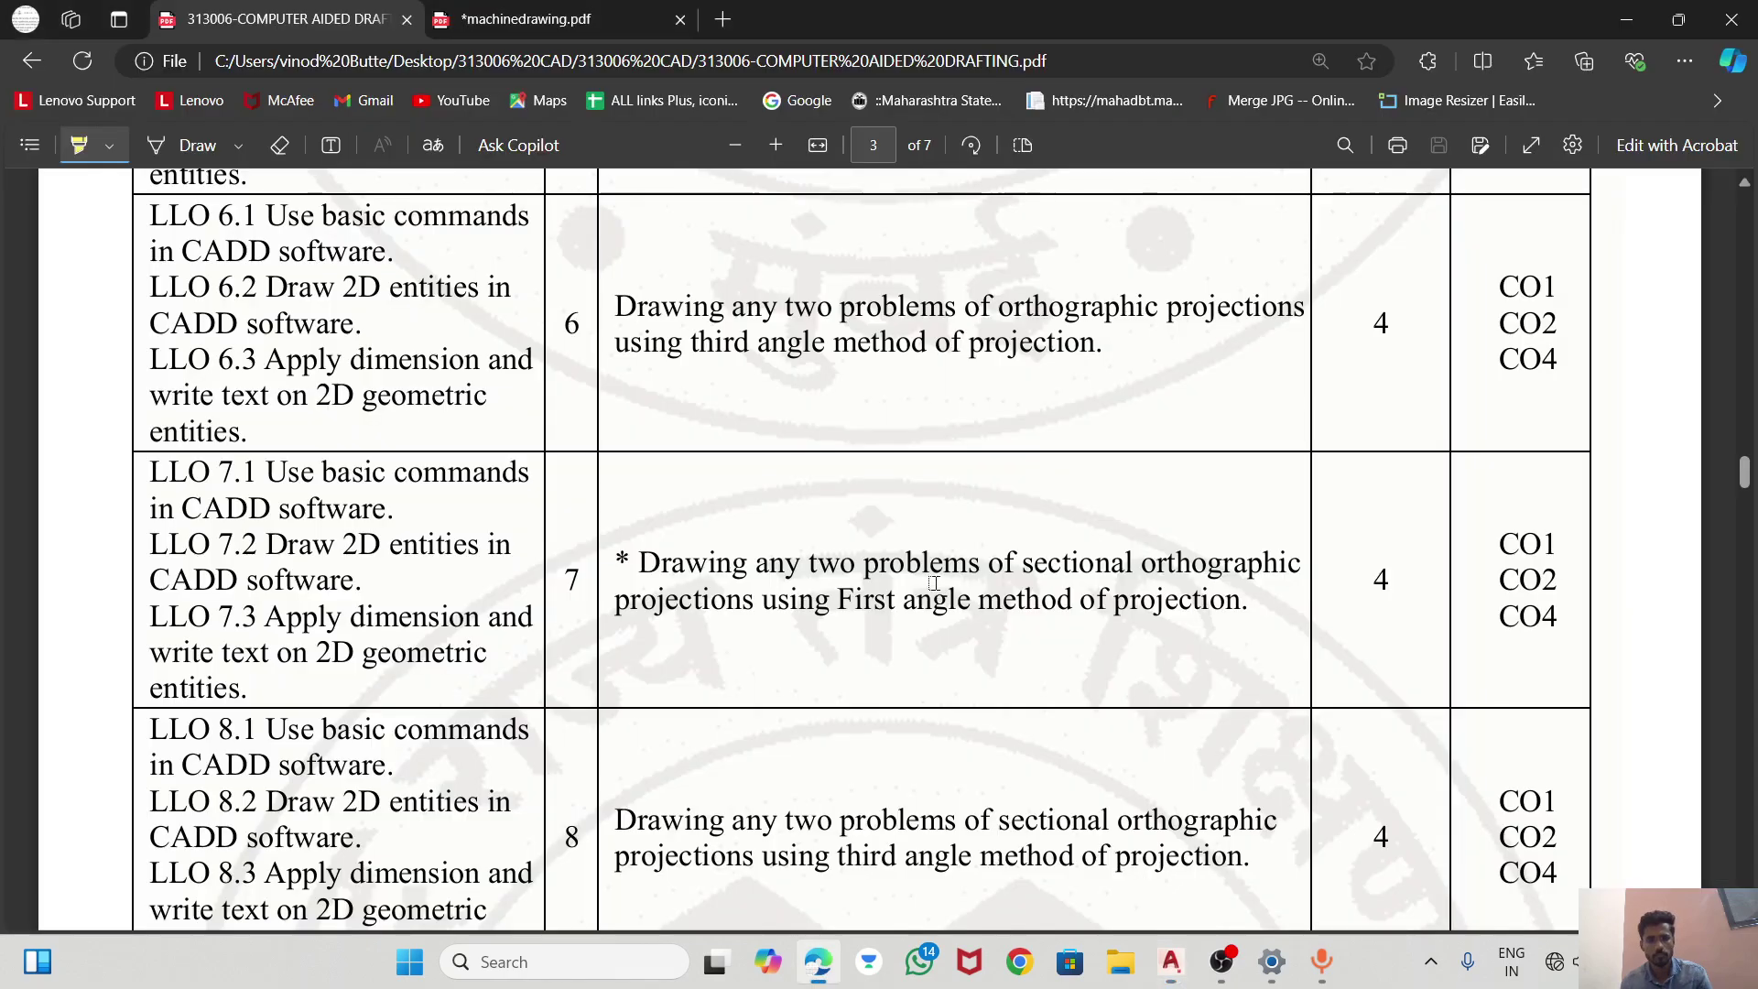
Return to the shaft support figure on page 91 and highlight its DIA 12 and R 15 labels.
{"action": "key", "text": "alt+Tab"}
{"action": "left_click", "coordinate": [541, 18]}
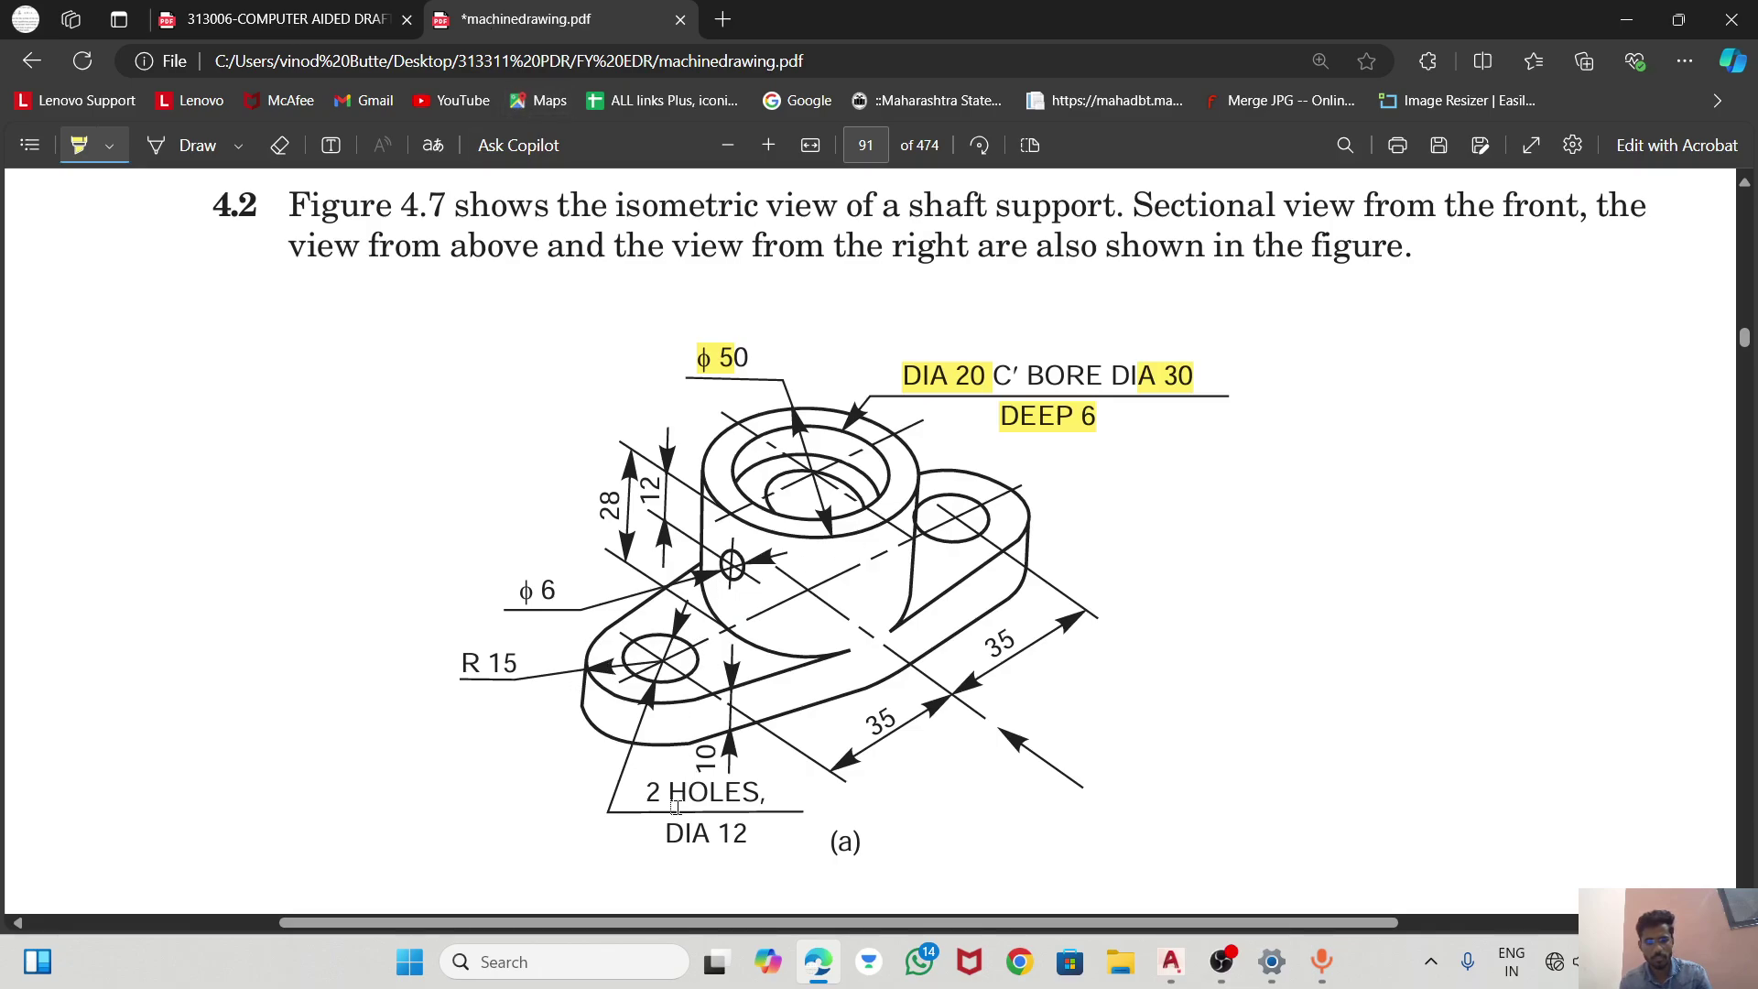
{"action": "left_click_drag", "start_coordinate": [673, 832], "coordinate": [757, 830]}
{"action": "left_click_drag", "start_coordinate": [468, 673], "coordinate": [531, 669]}
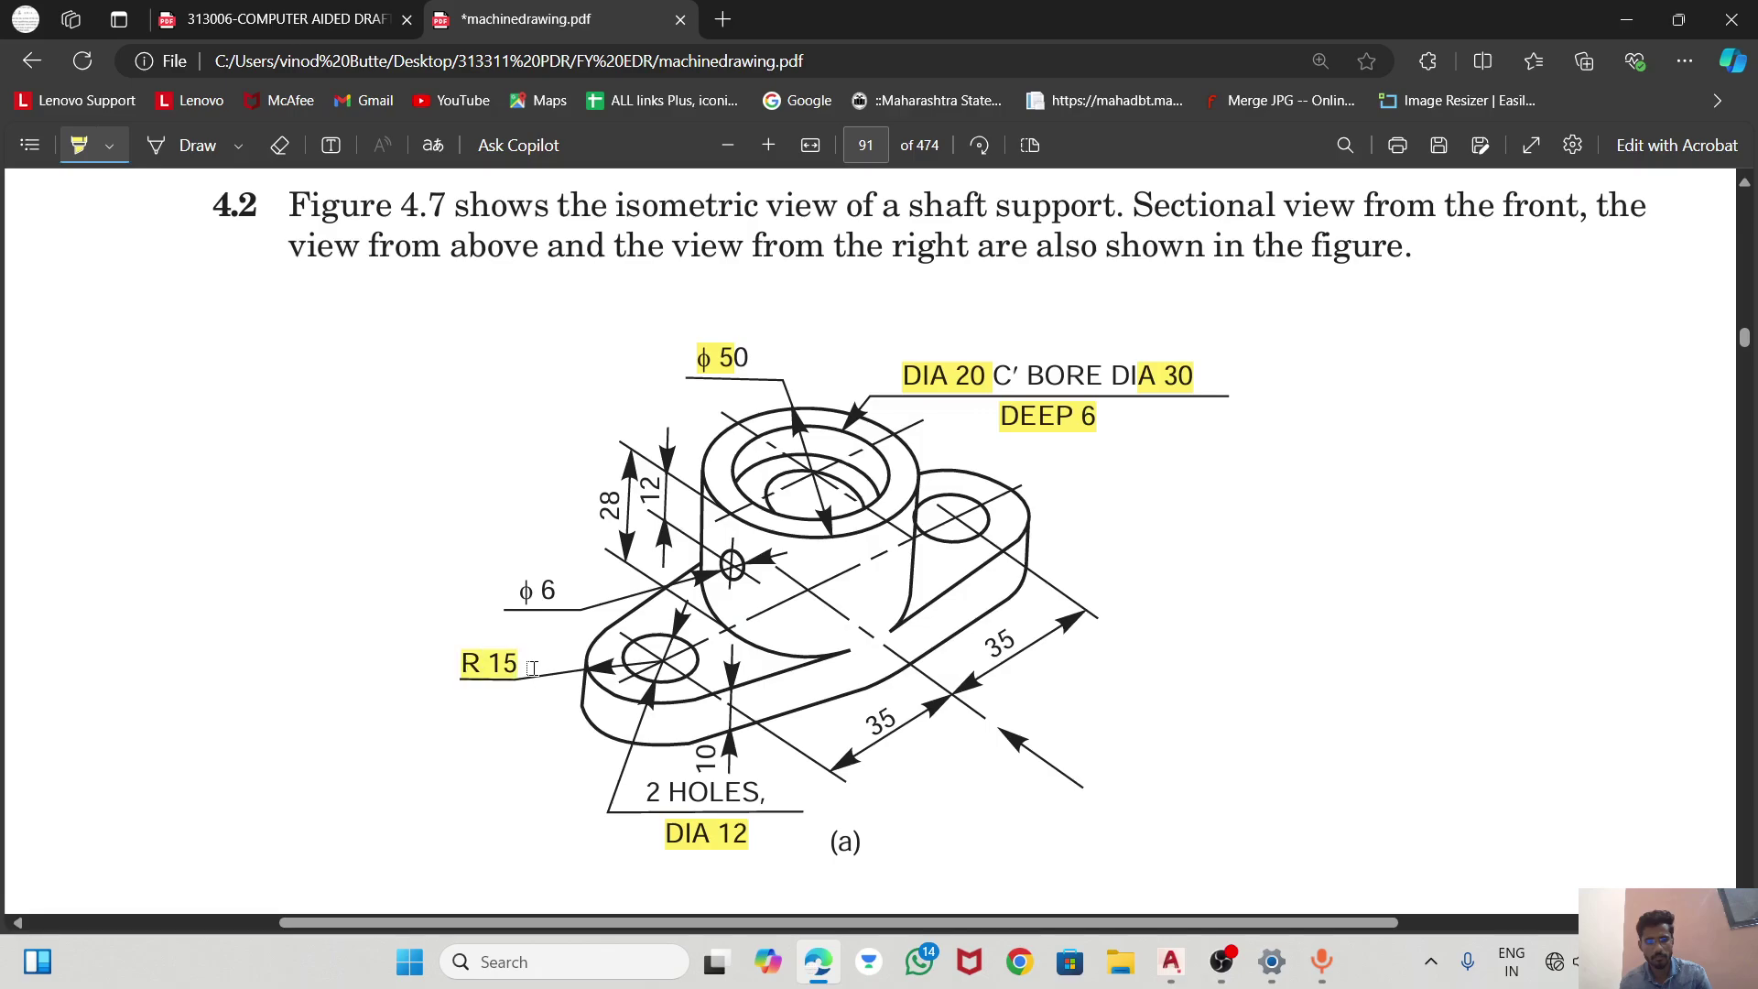
{"action": "left_click", "coordinate": [275, 19]}
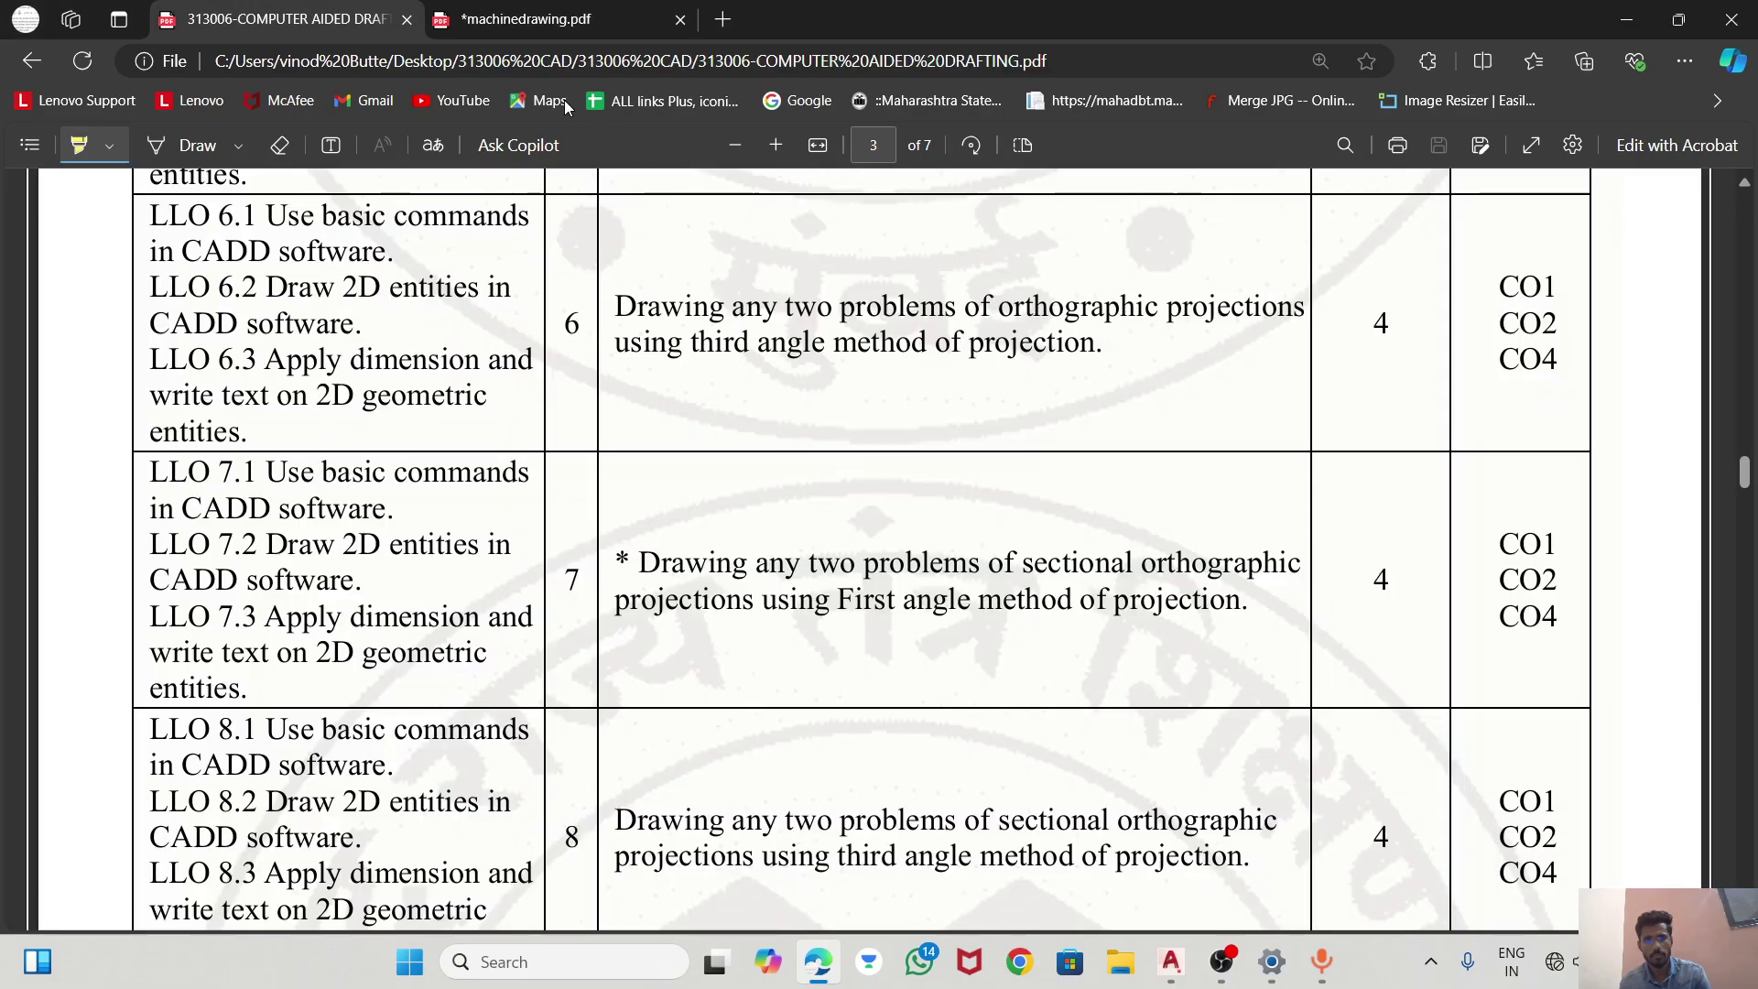
{"action": "left_click", "coordinate": [497, 18]}
{"action": "key", "text": "alt+Tab"}
{"action": "key", "text": "alt+Tab"}
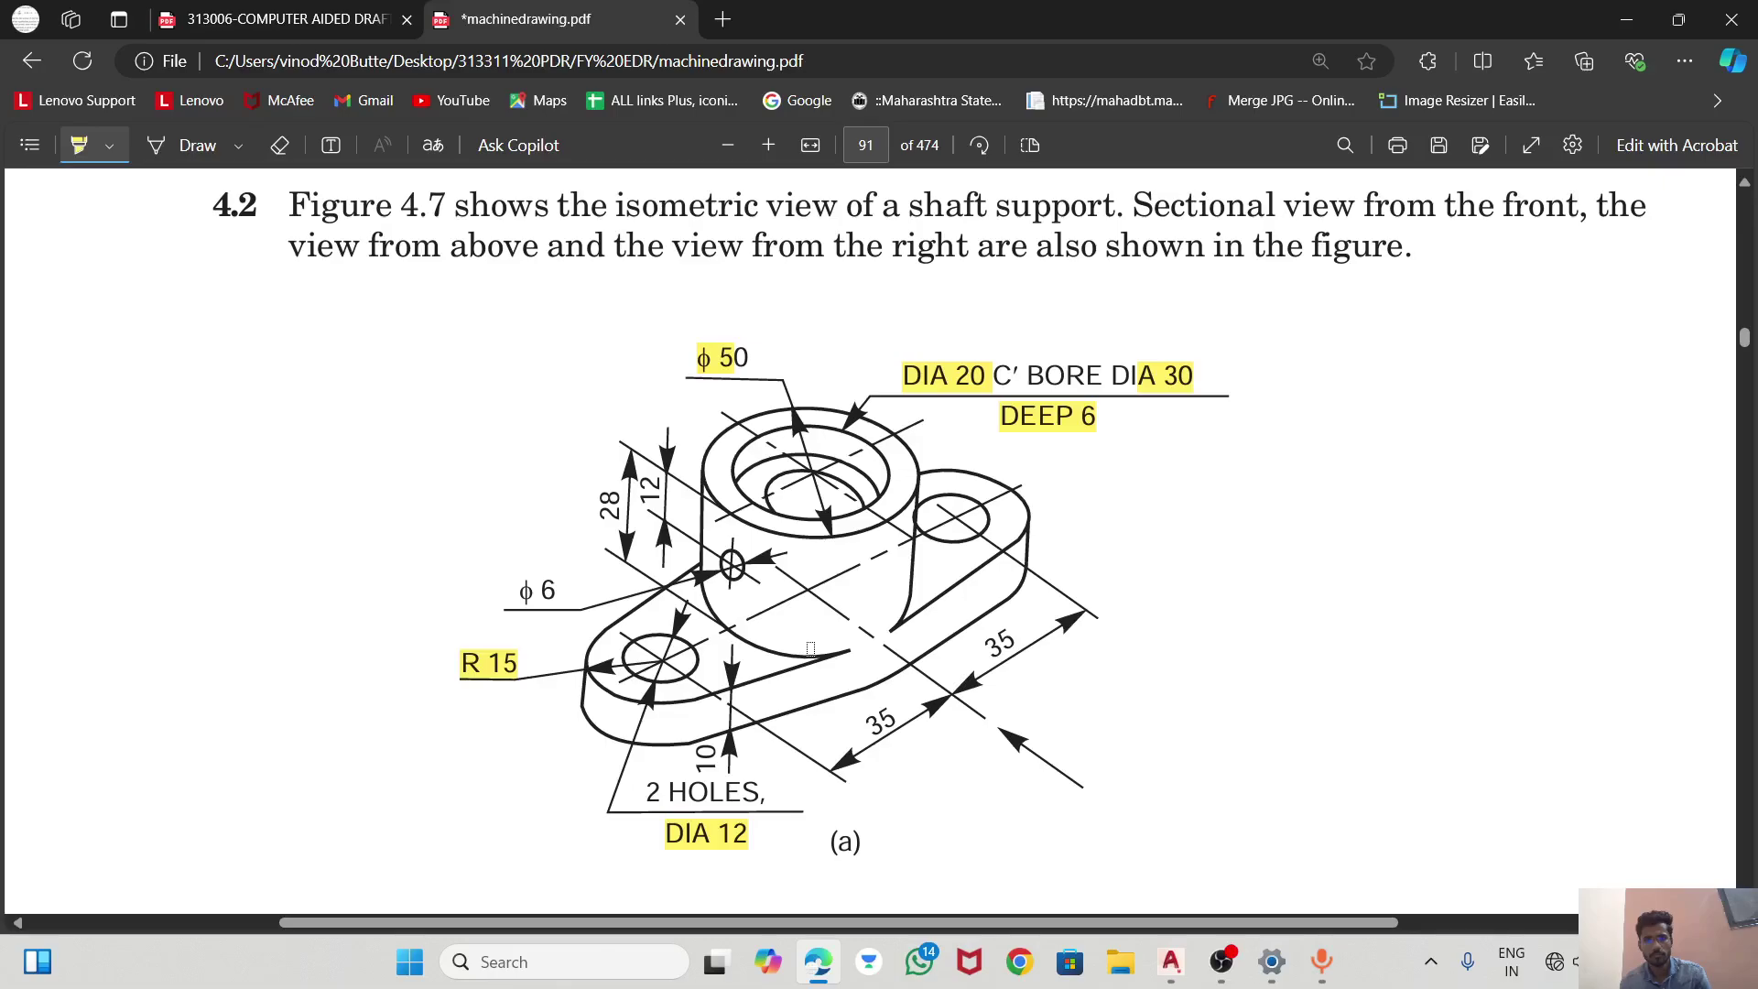
{"action": "key", "text": "alt+Tab"}
{"action": "key", "text": "alt+Tab"}
Draw a diameter 12 hole centred 35 units right of the boss centre.
{"action": "left_click", "coordinate": [129, 108]}
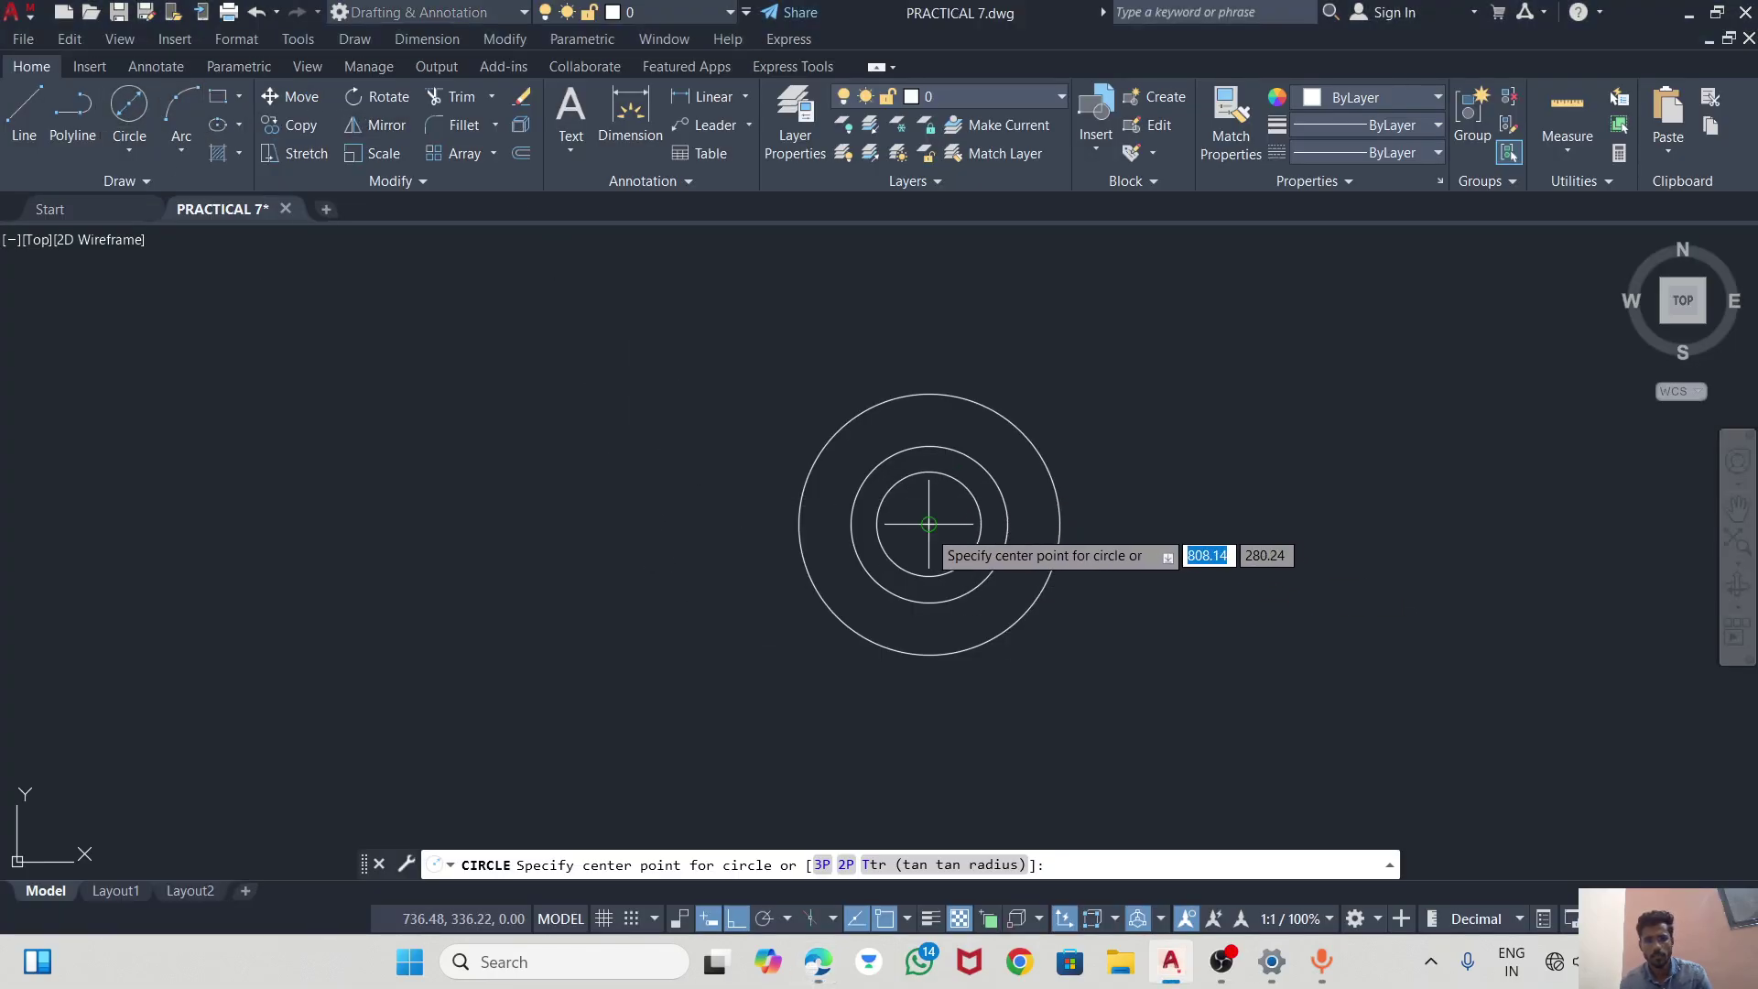
{"action": "key", "text": "alt+Tab"}
{"action": "key", "text": "alt+Tab"}
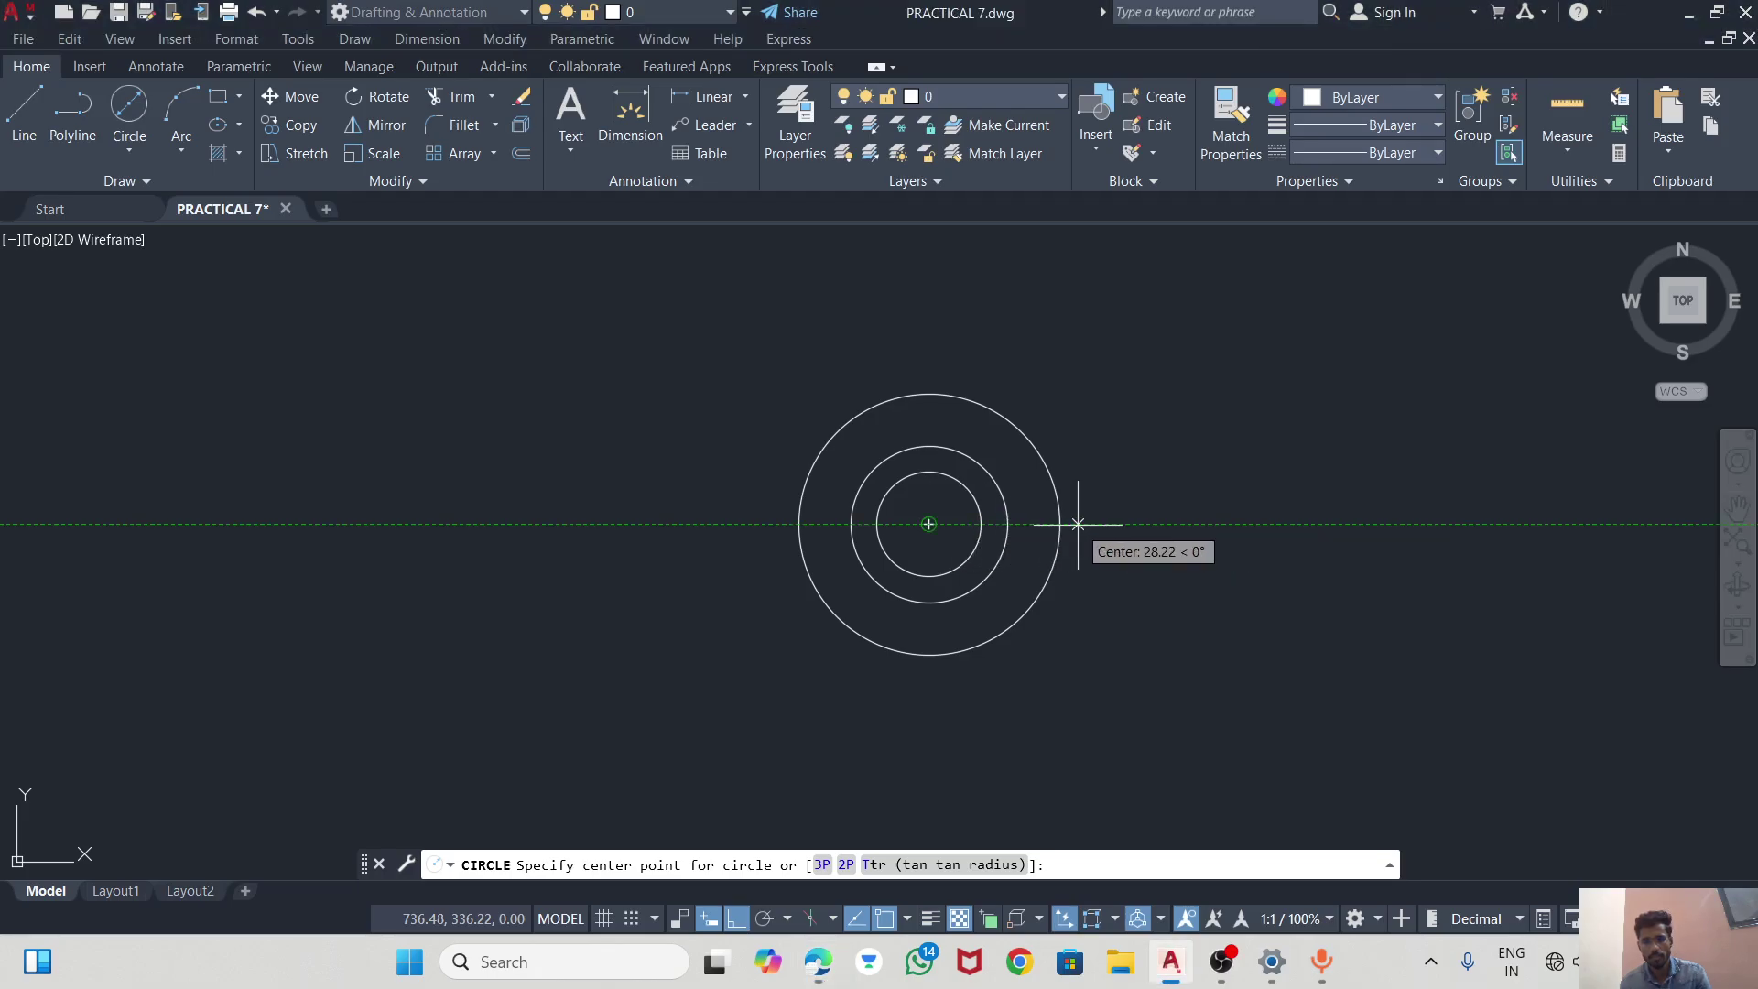
{"action": "type", "text": "35"}
{"action": "key", "text": "Return"}
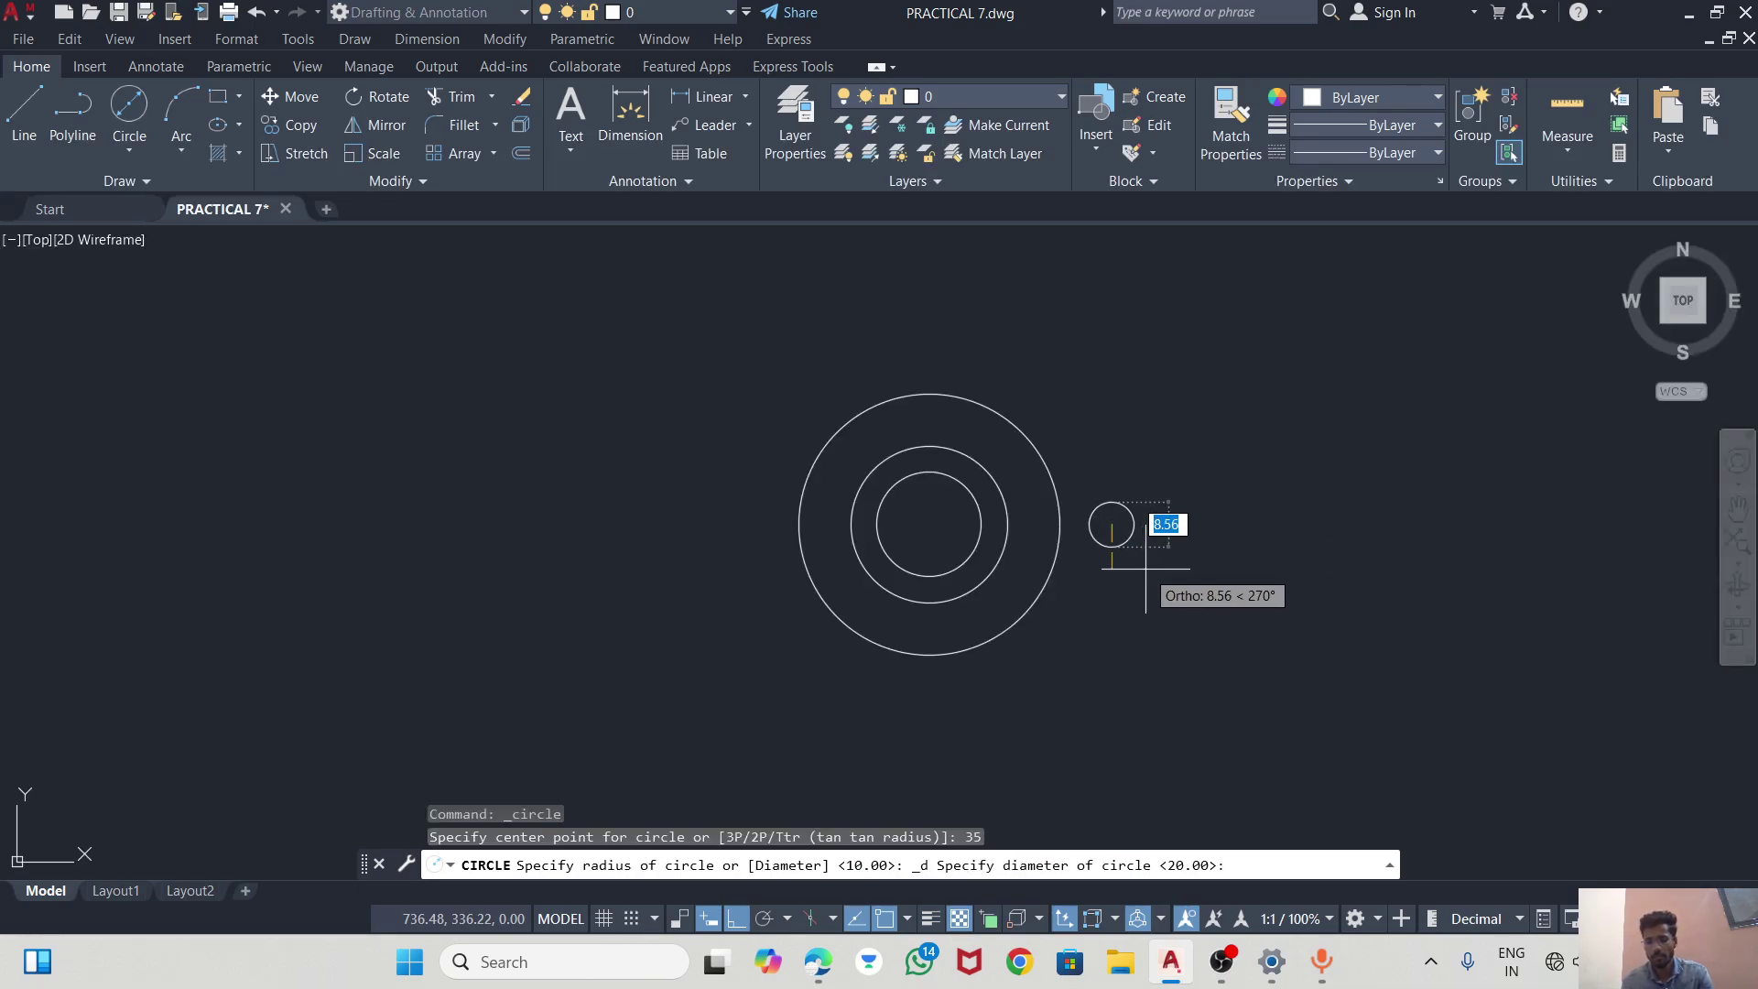
{"action": "type", "text": "12"}
{"action": "key", "text": "Return"}
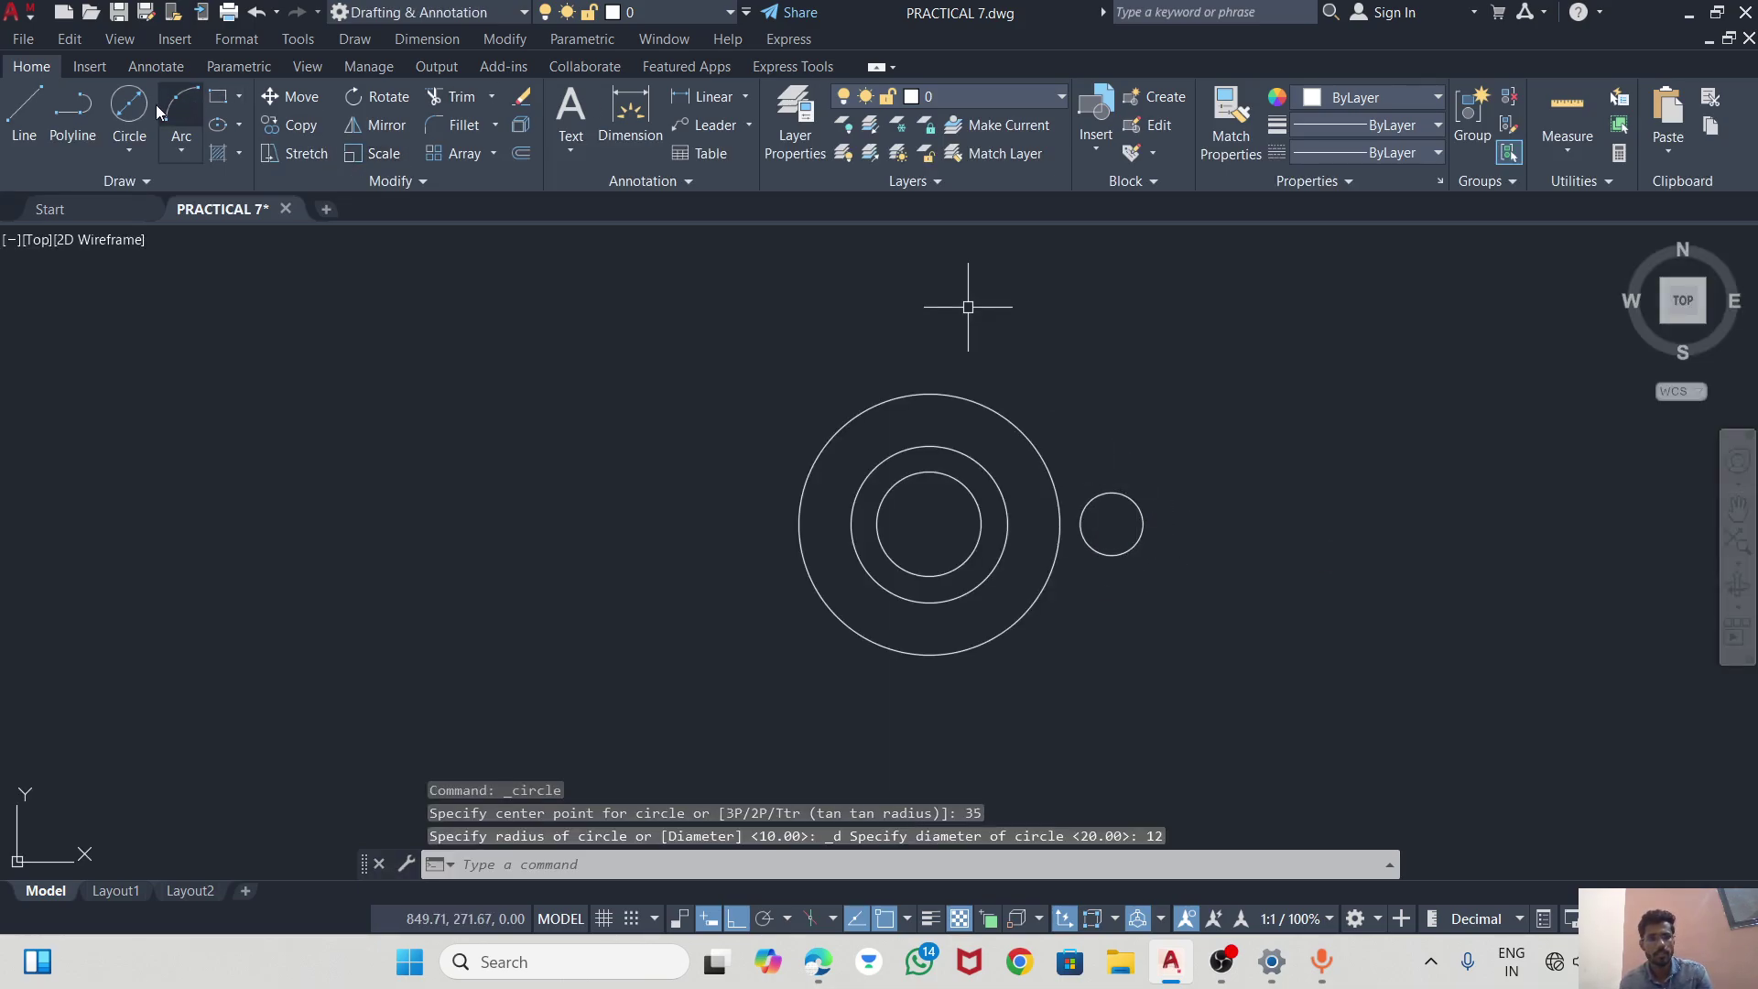
Add a concentric diameter 30 circle around the 12 hole.
{"action": "key", "text": "Return"}
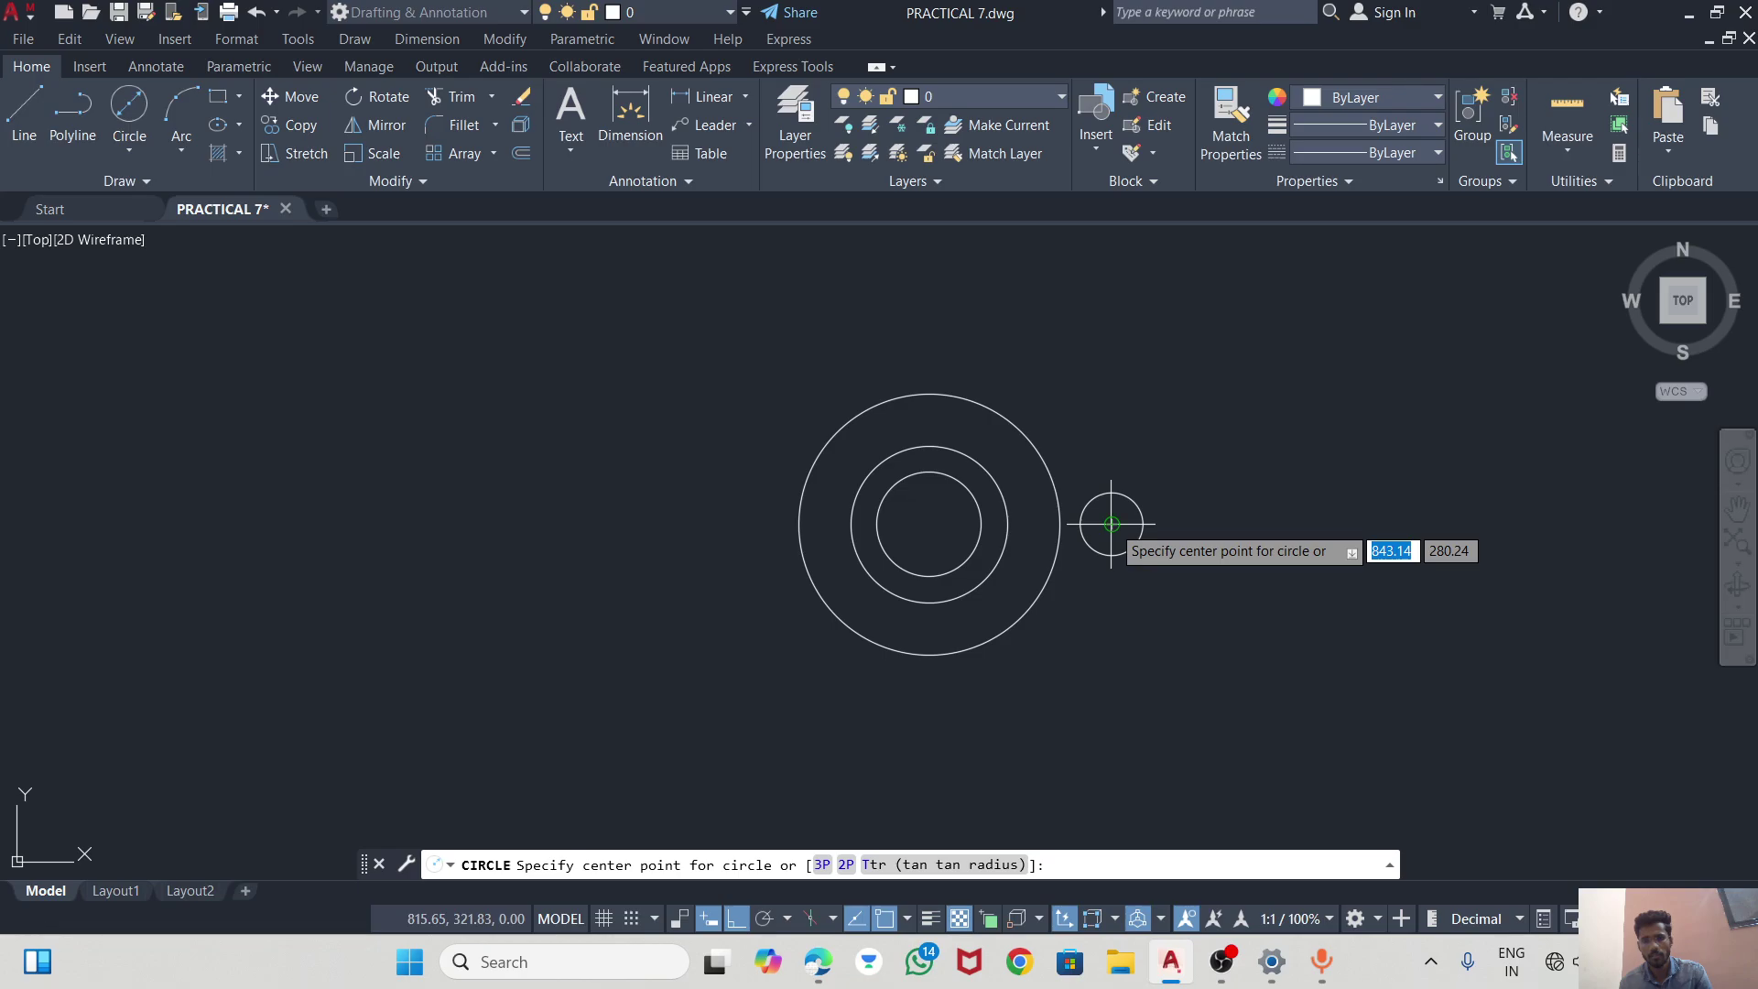
{"action": "left_click", "coordinate": [1112, 524]}
{"action": "type", "text": "30"}
{"action": "key", "text": "Return"}
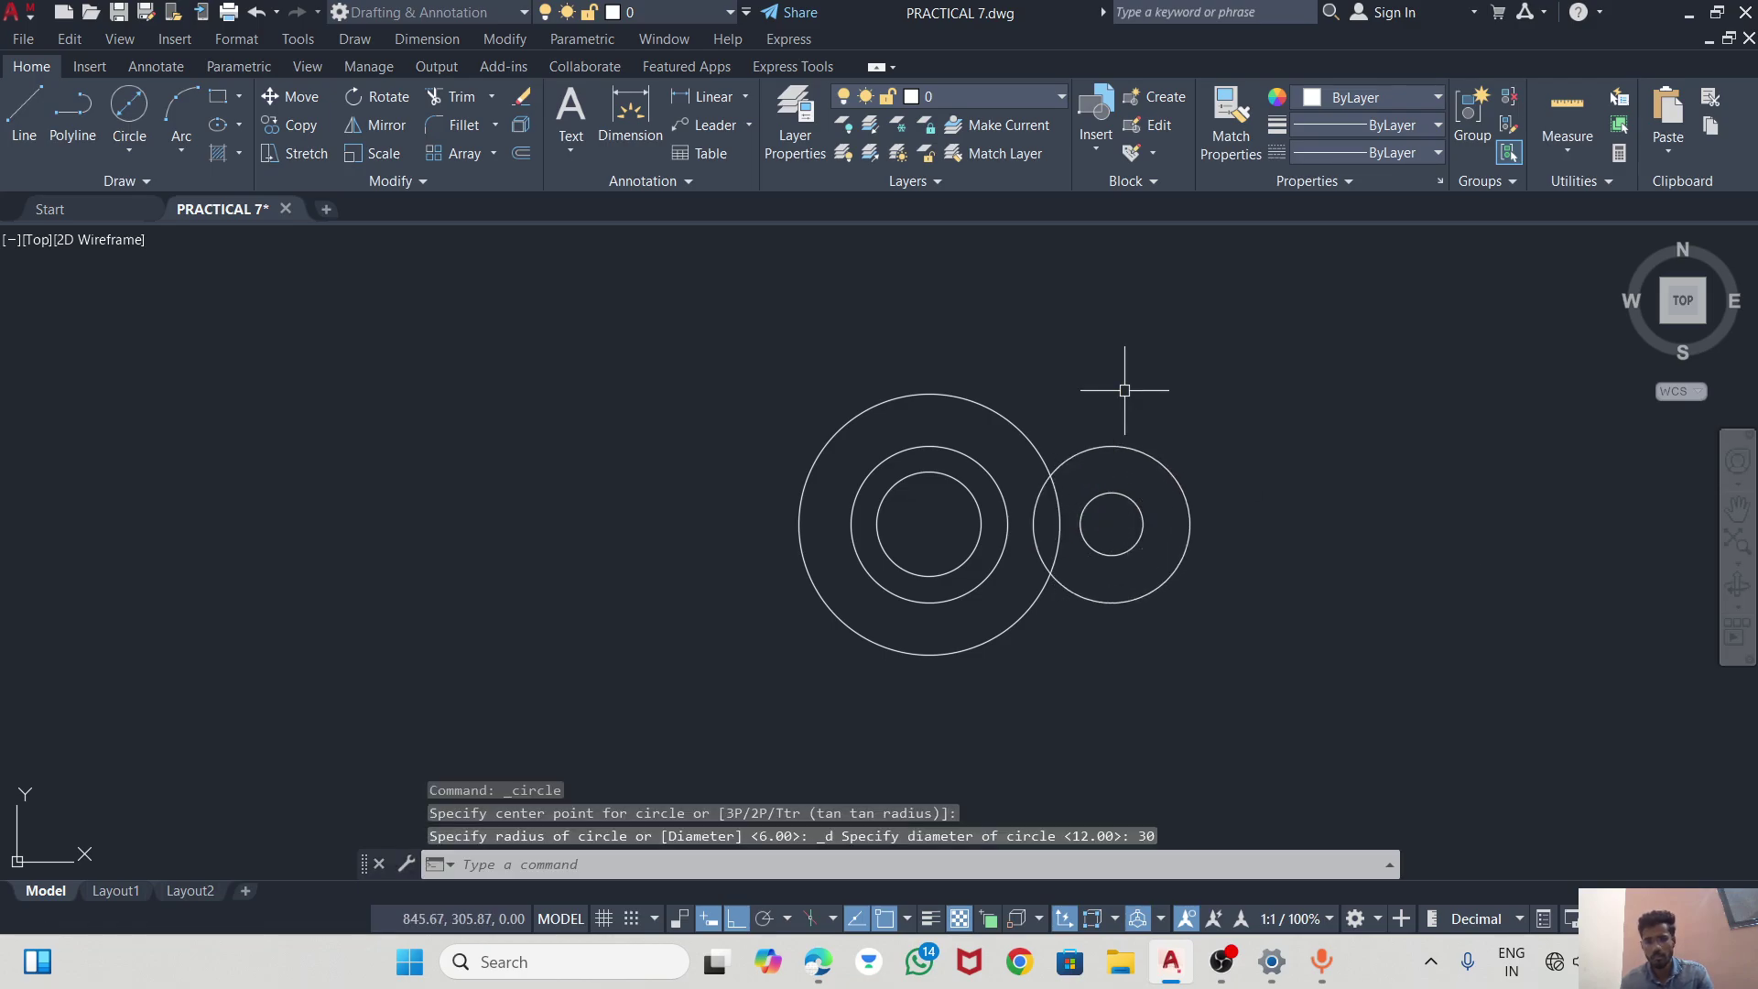
{"action": "left_click", "coordinate": [24, 115]}
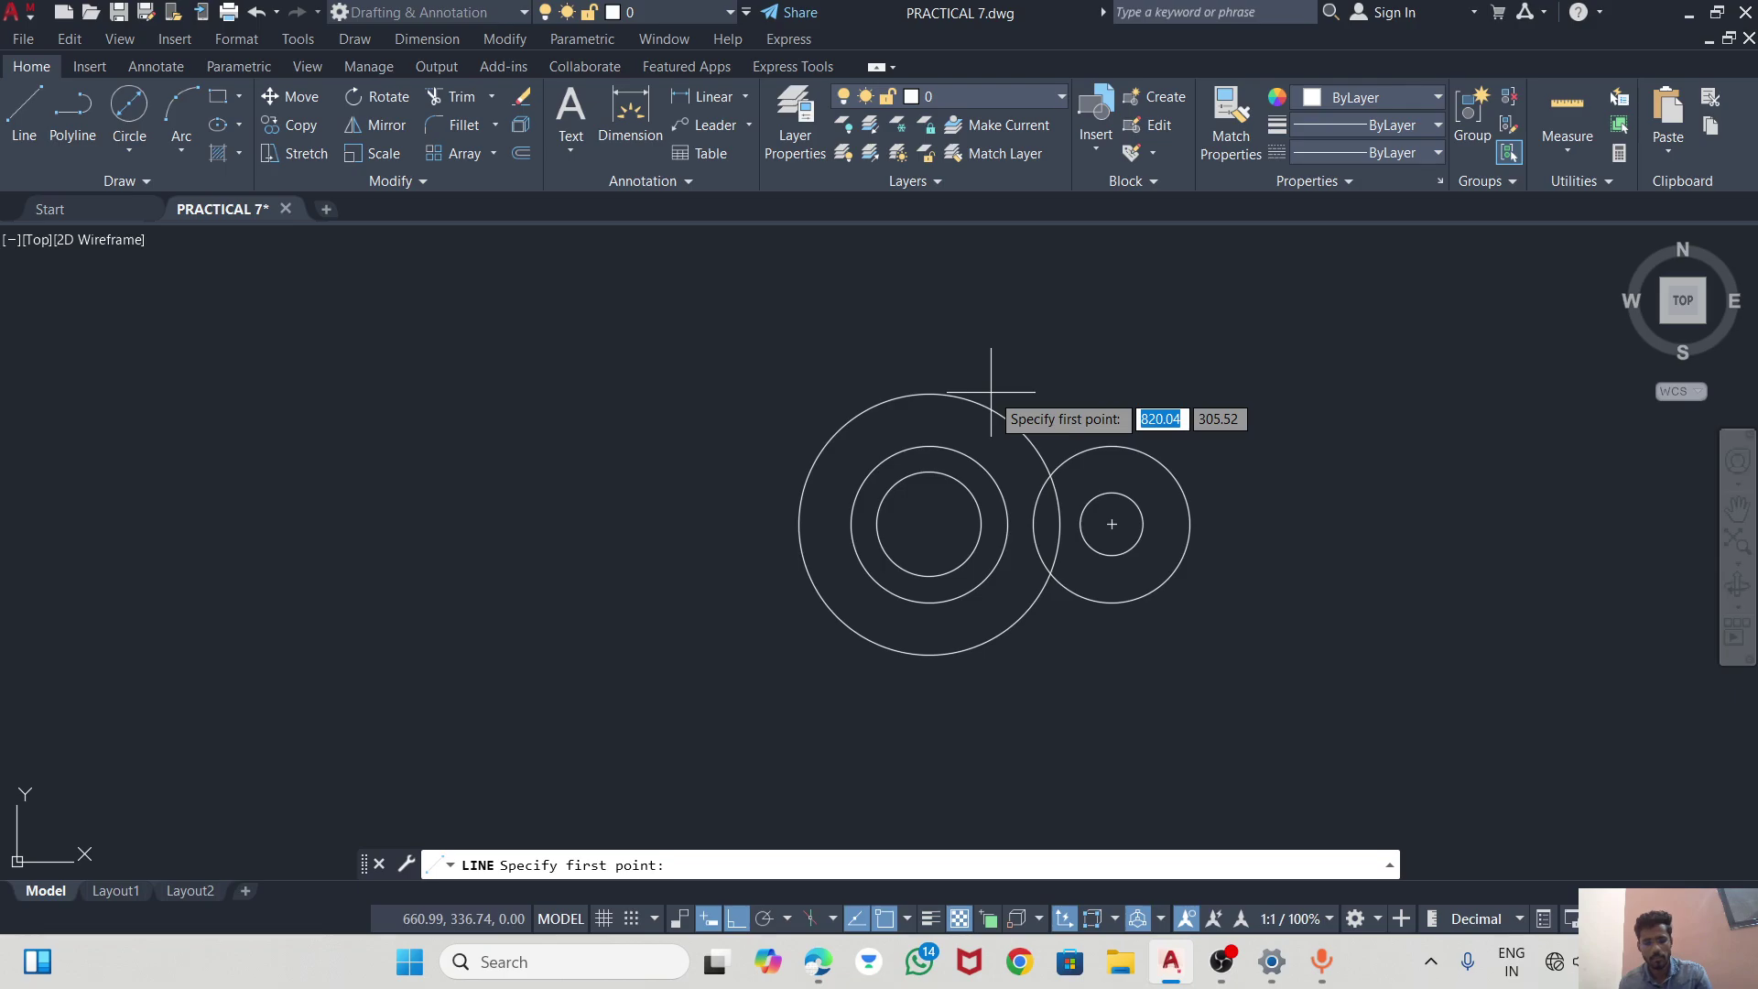
Draw the upper tangent line from the diameter 50 circle to the 30 circle.
{"action": "type", "text": "TAN"}
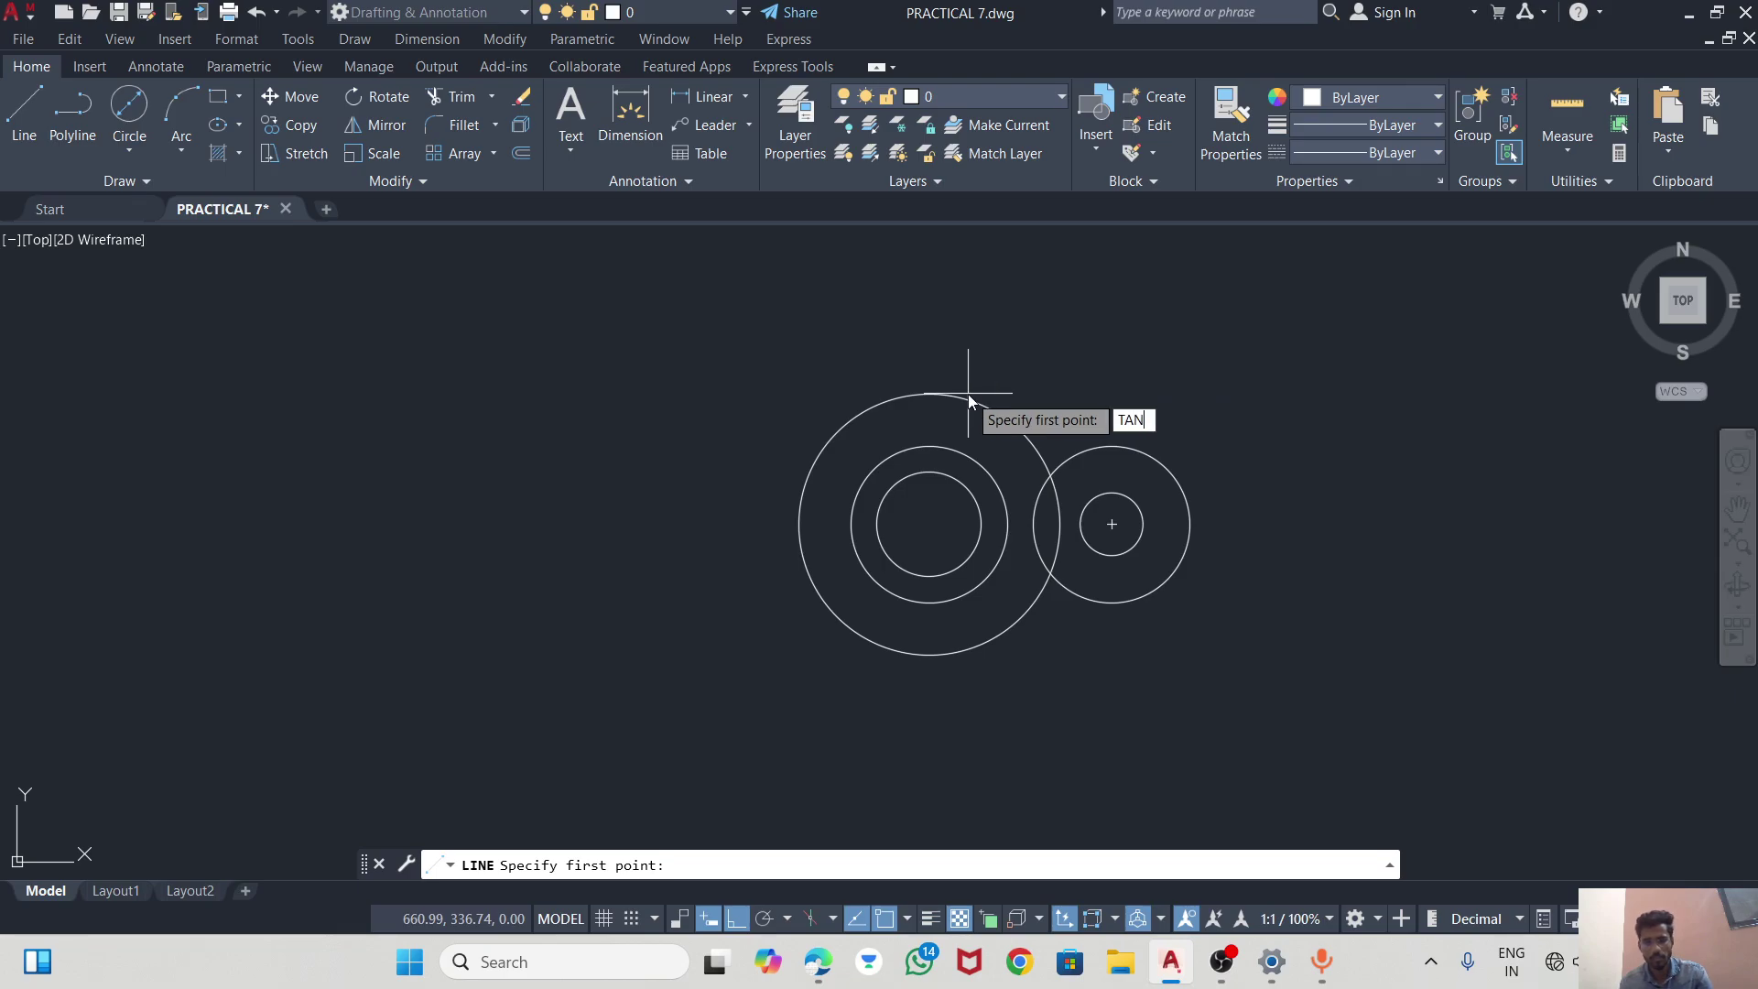
{"action": "key", "text": "Return"}
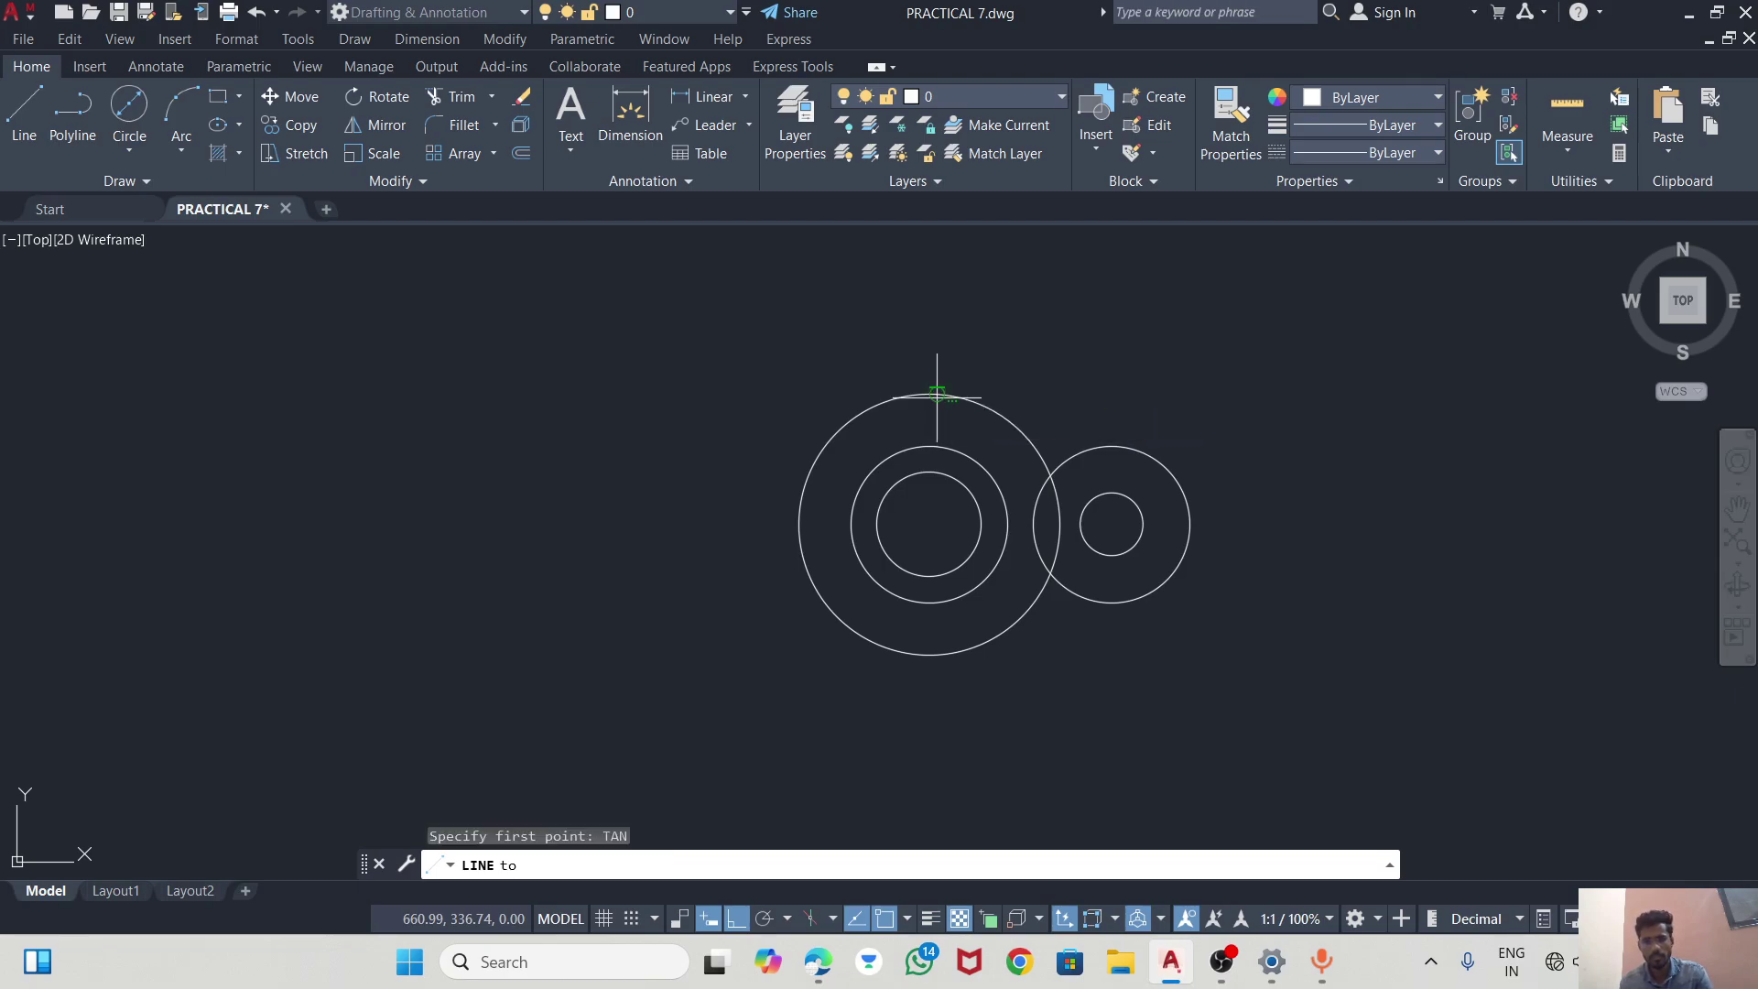
{"action": "left_click", "coordinate": [937, 397]}
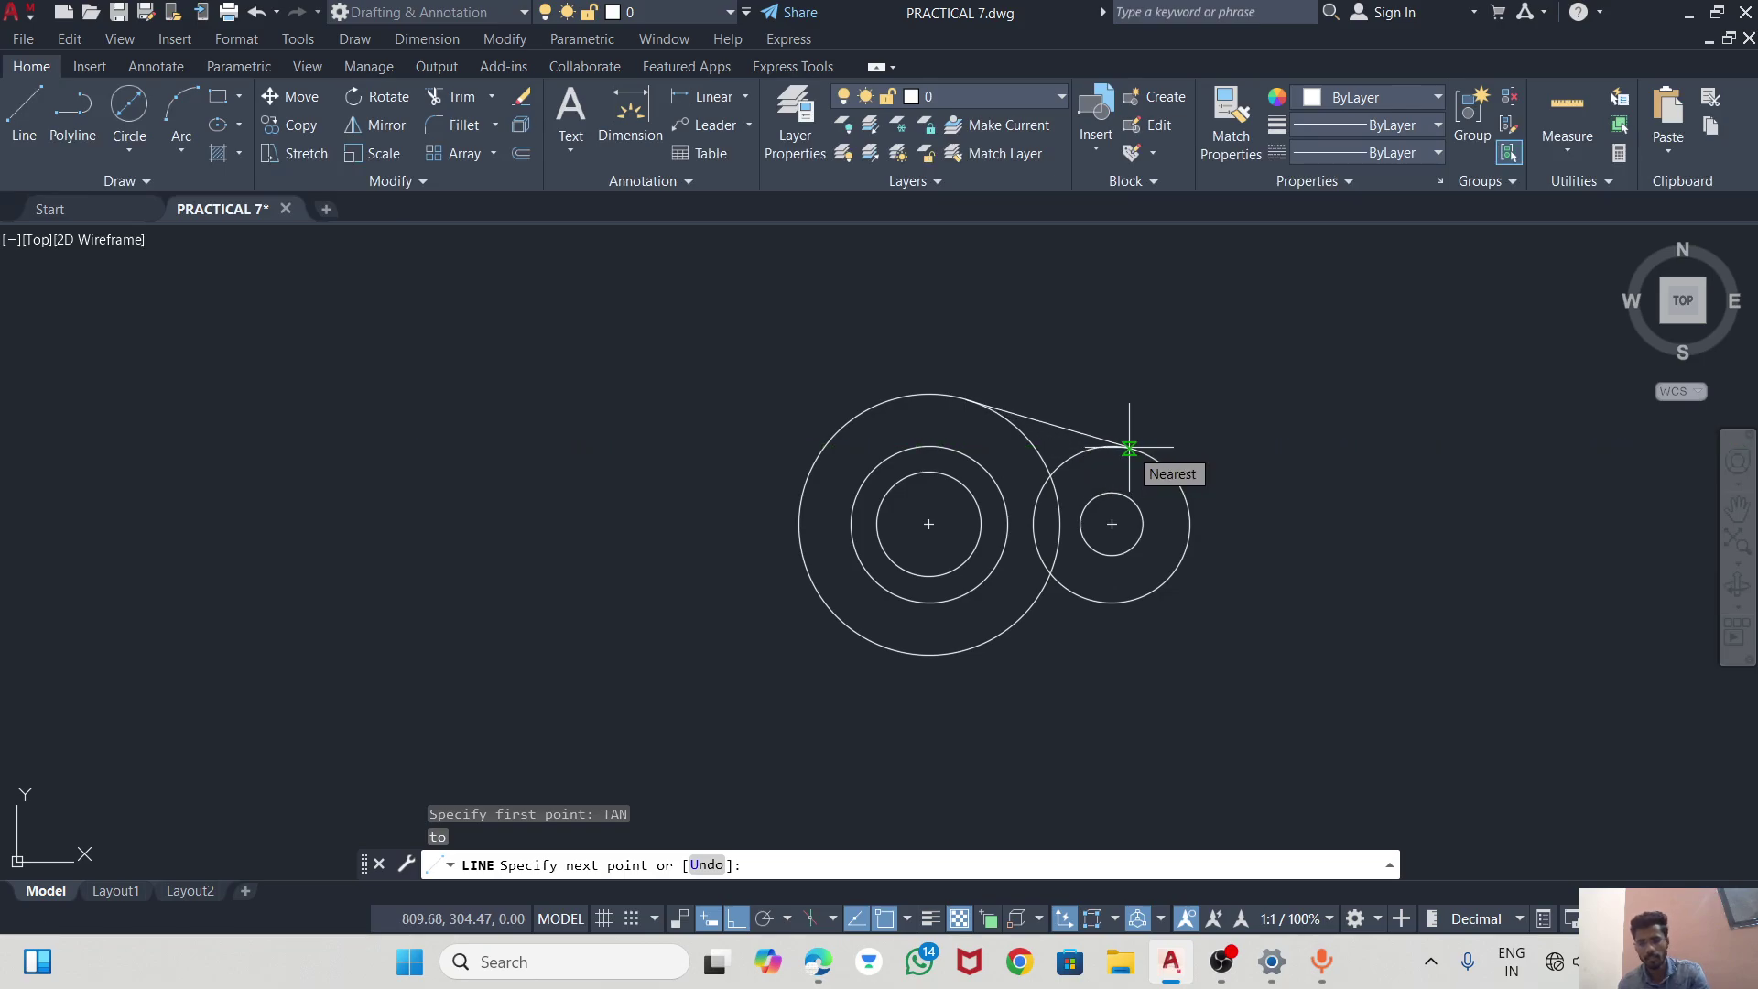
{"action": "type", "text": "TA"}
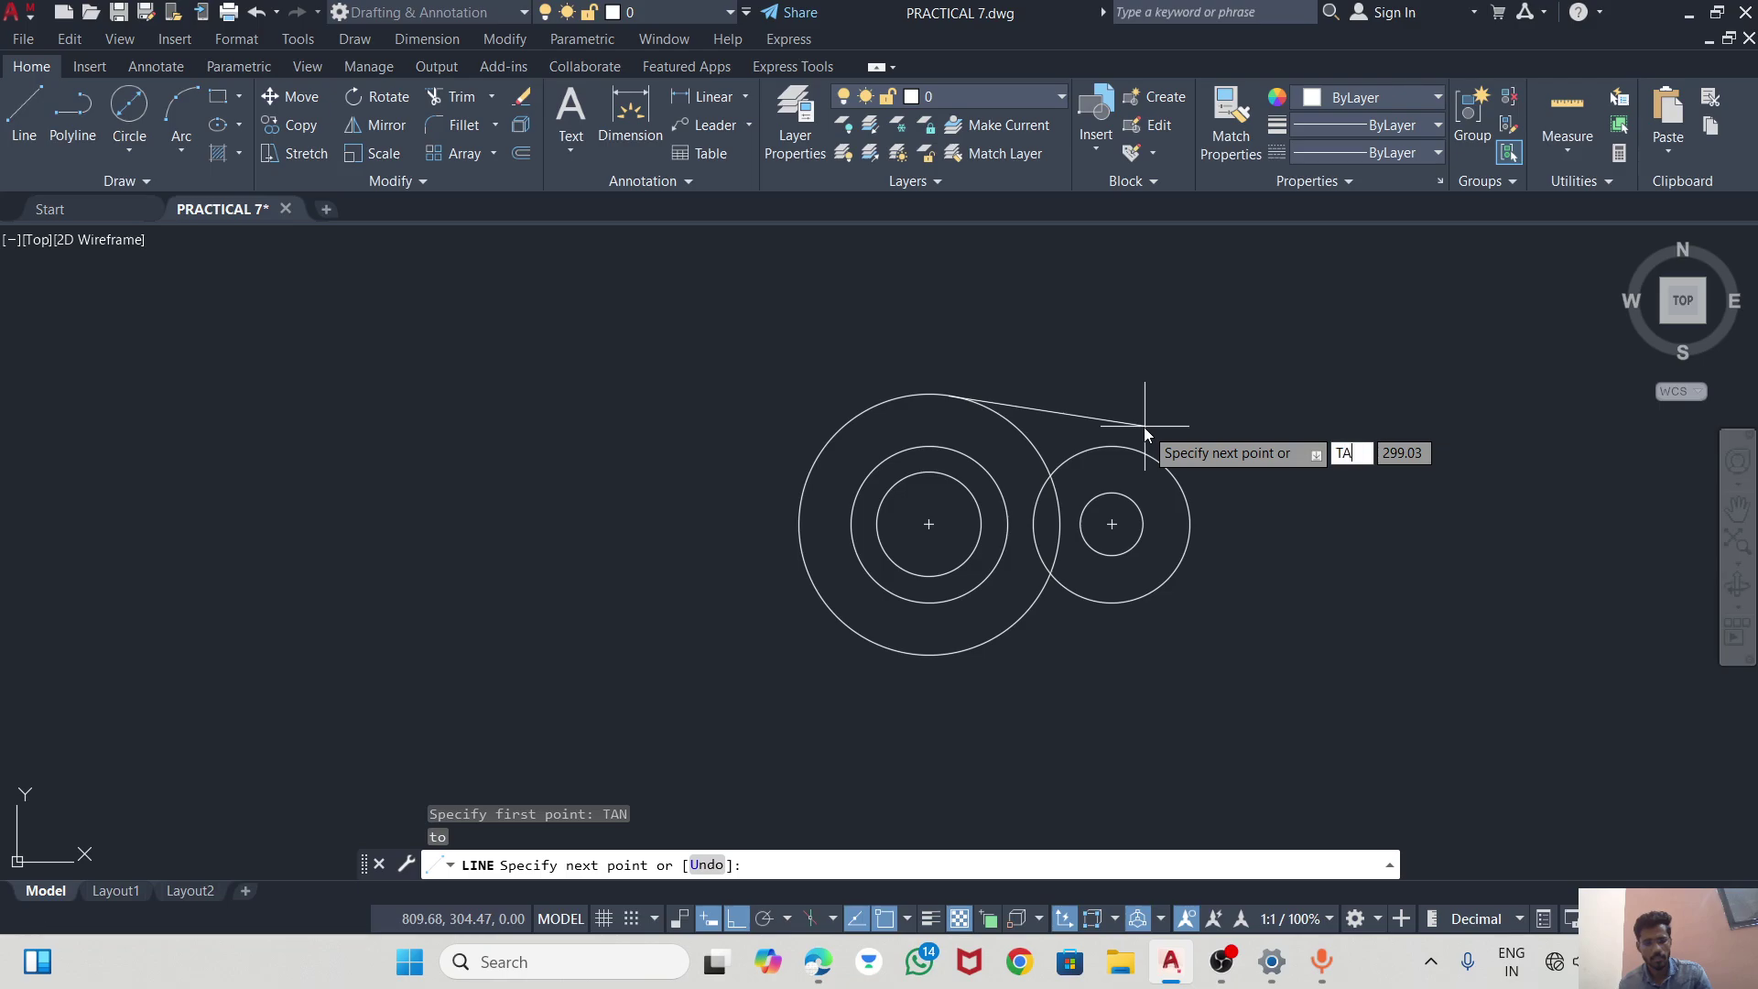
{"action": "type", "text": "N"}
{"action": "key", "text": "Return"}
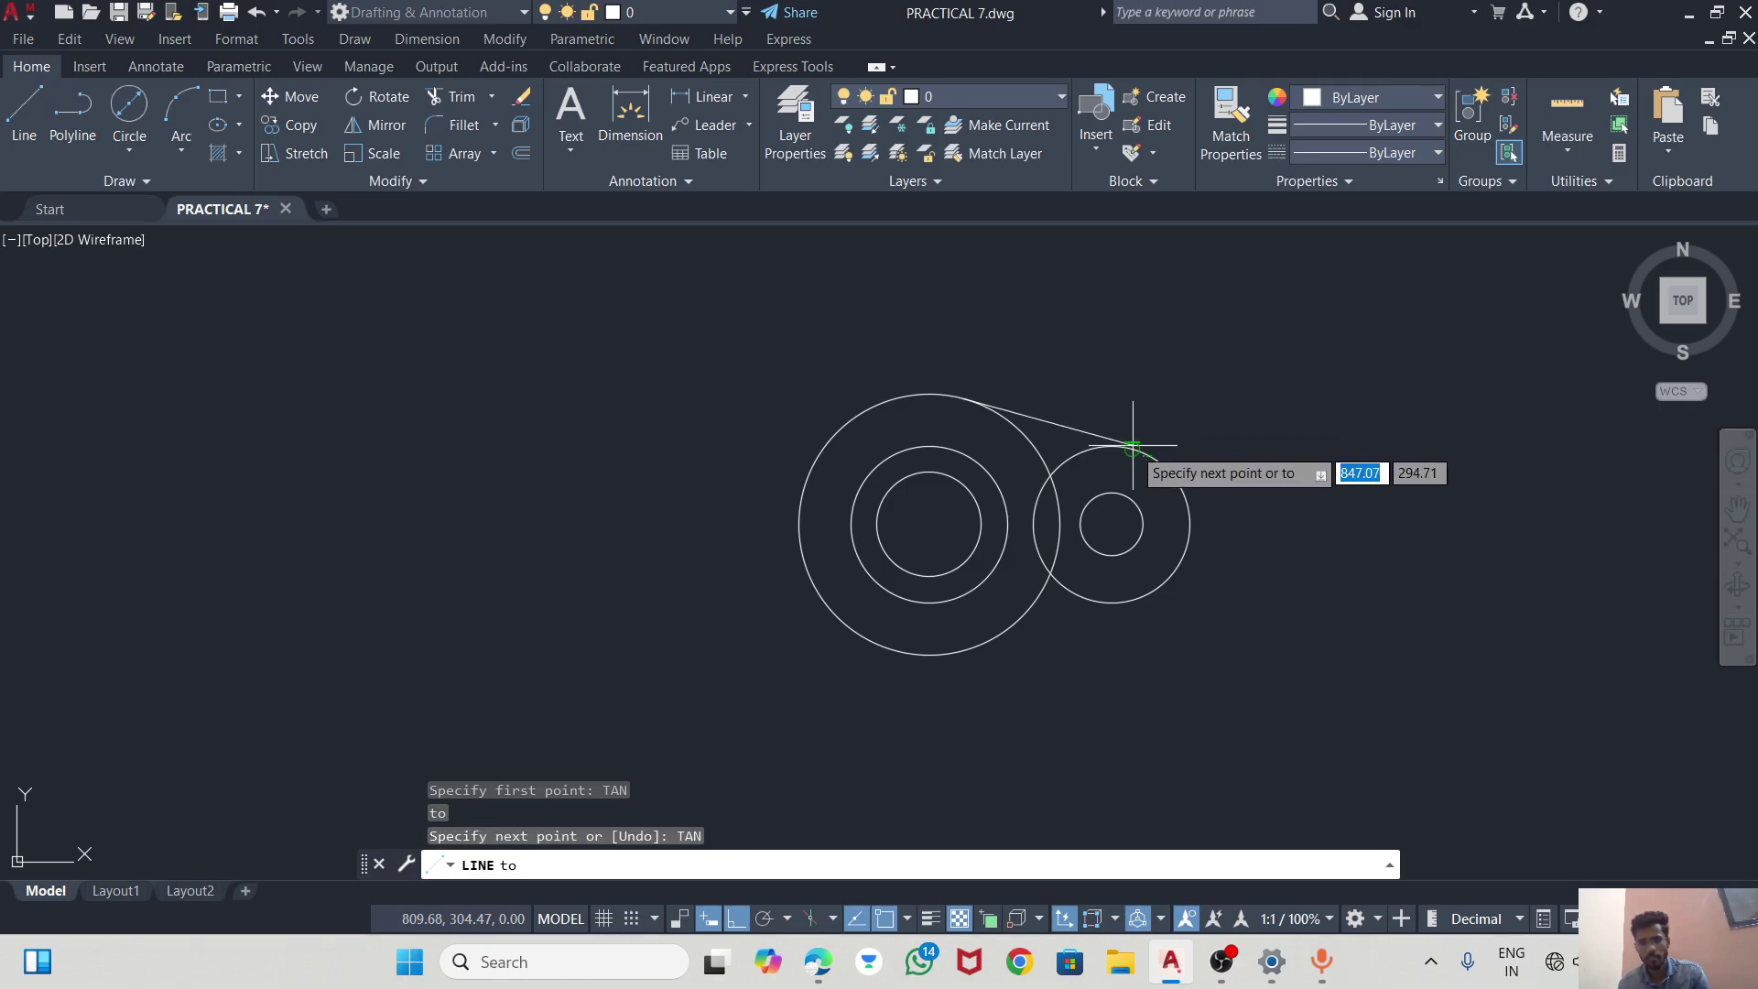
{"action": "left_click", "coordinate": [1138, 448]}
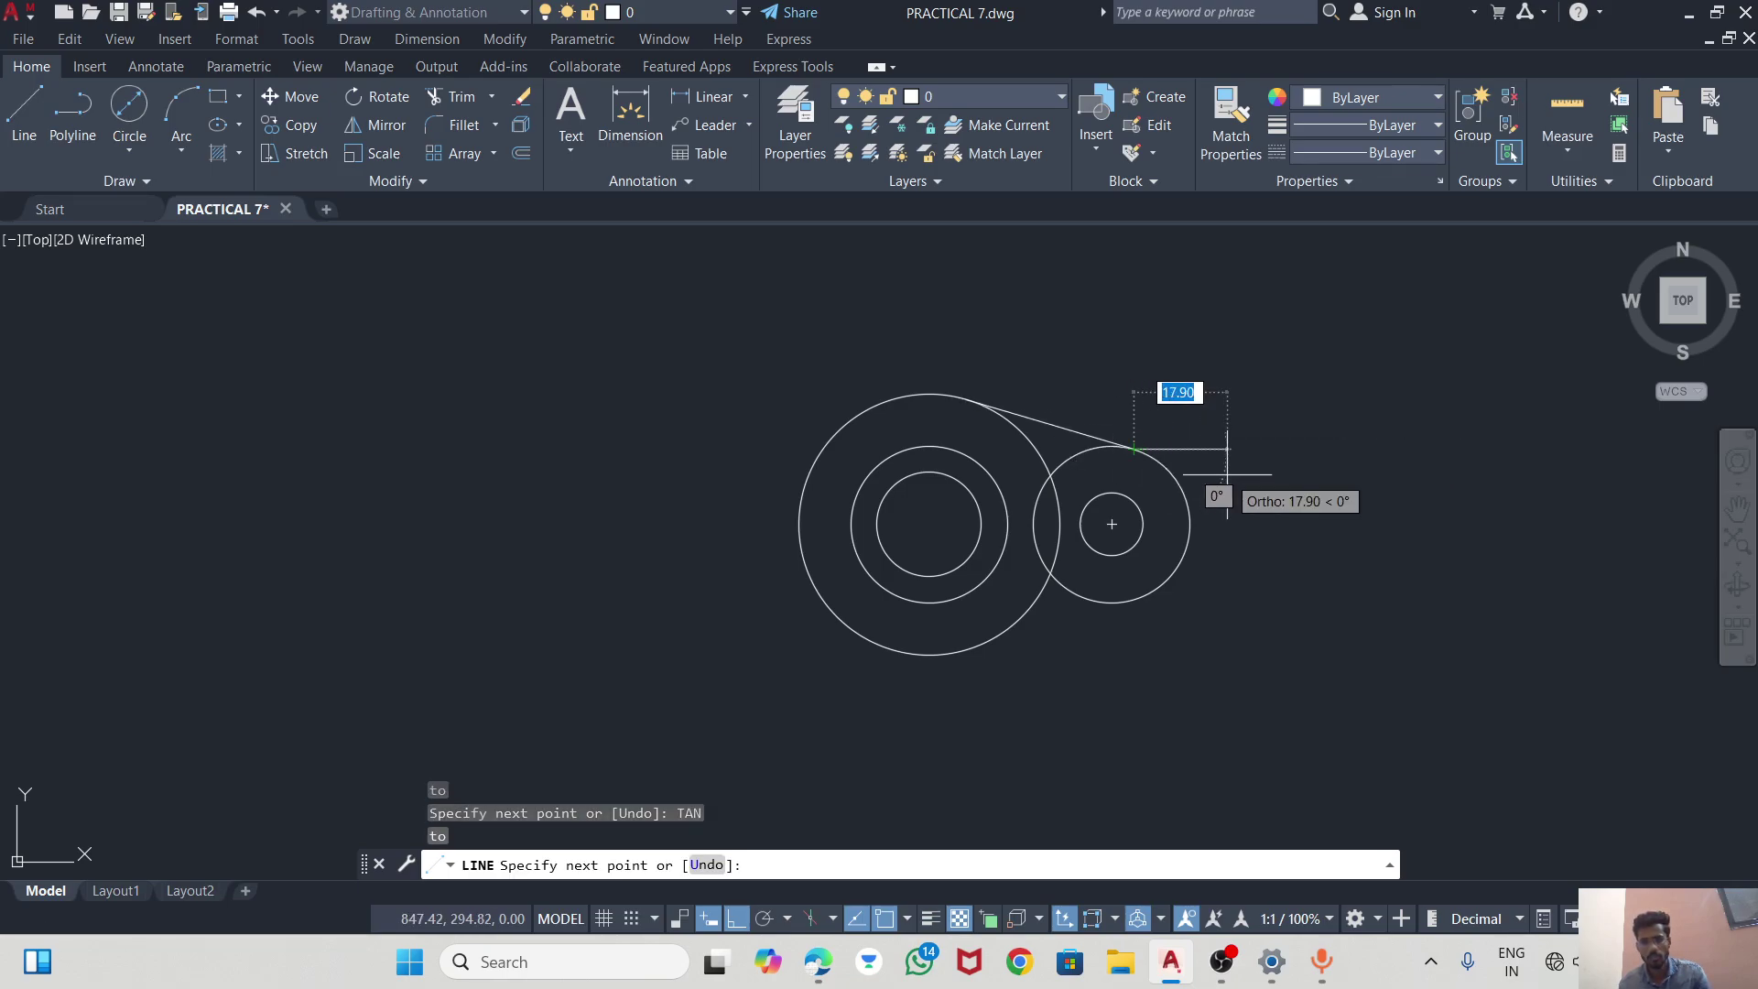
{"action": "key", "text": "Escape"}
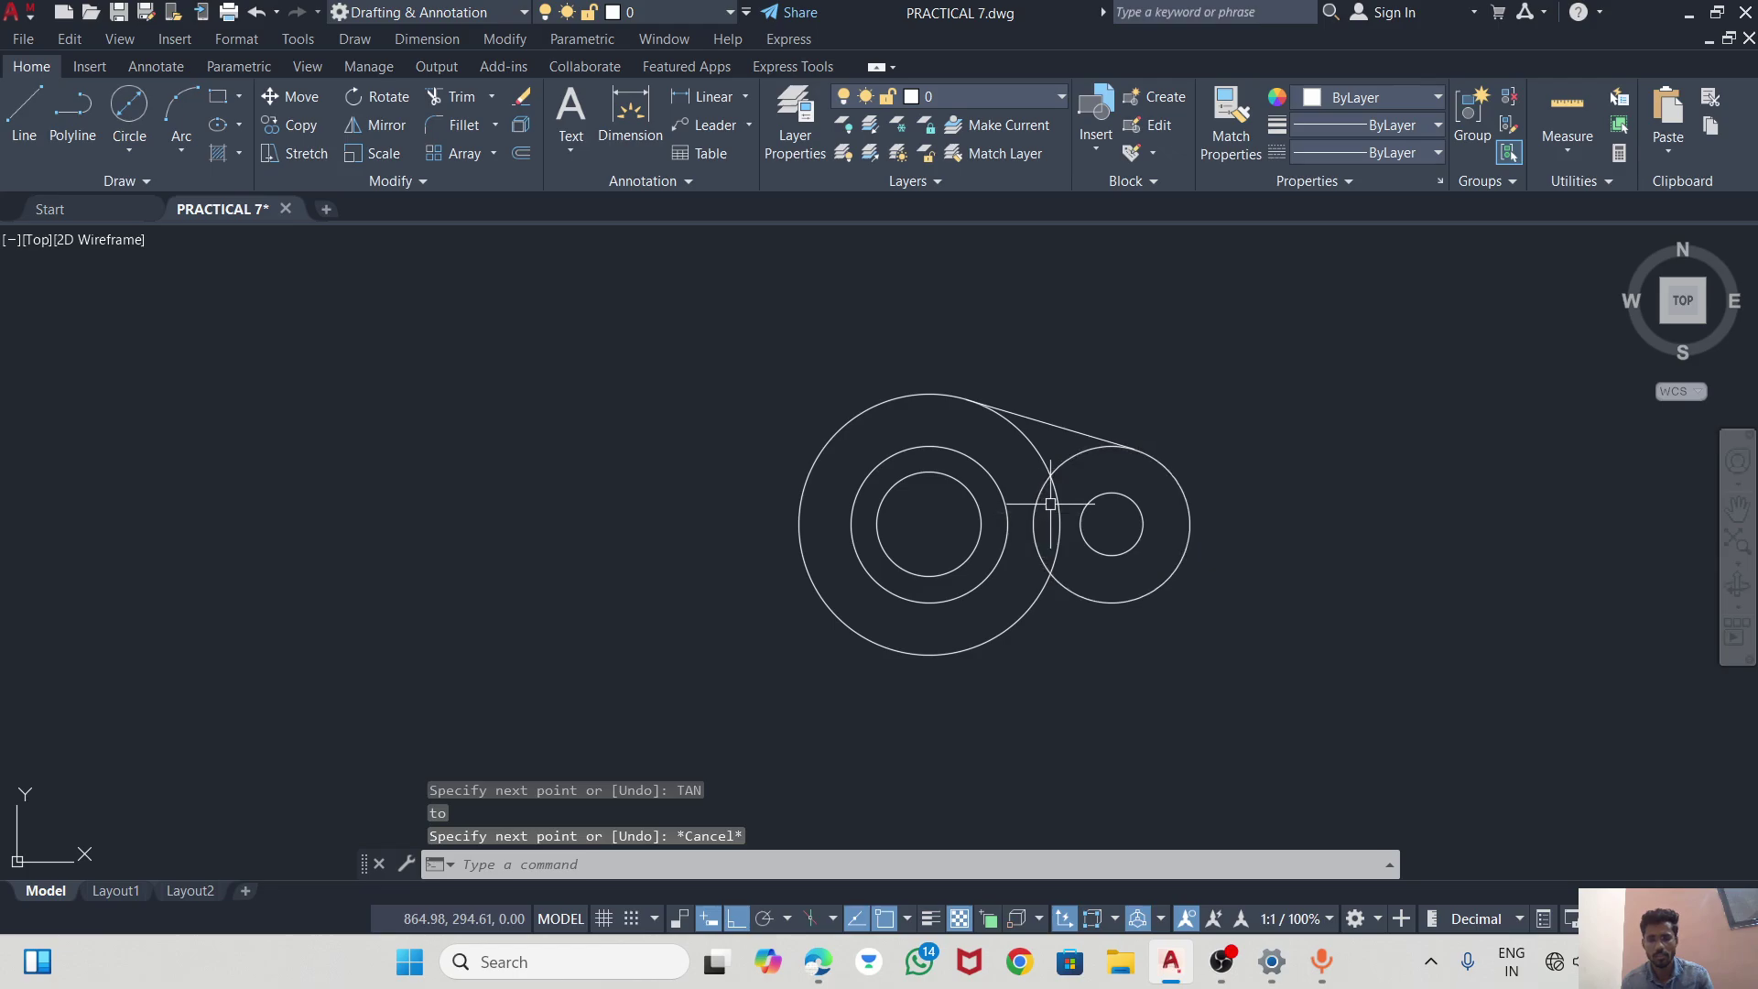
{"action": "scroll", "coordinate": [1060, 478], "scroll_direction": "up", "scroll_amount": 2}
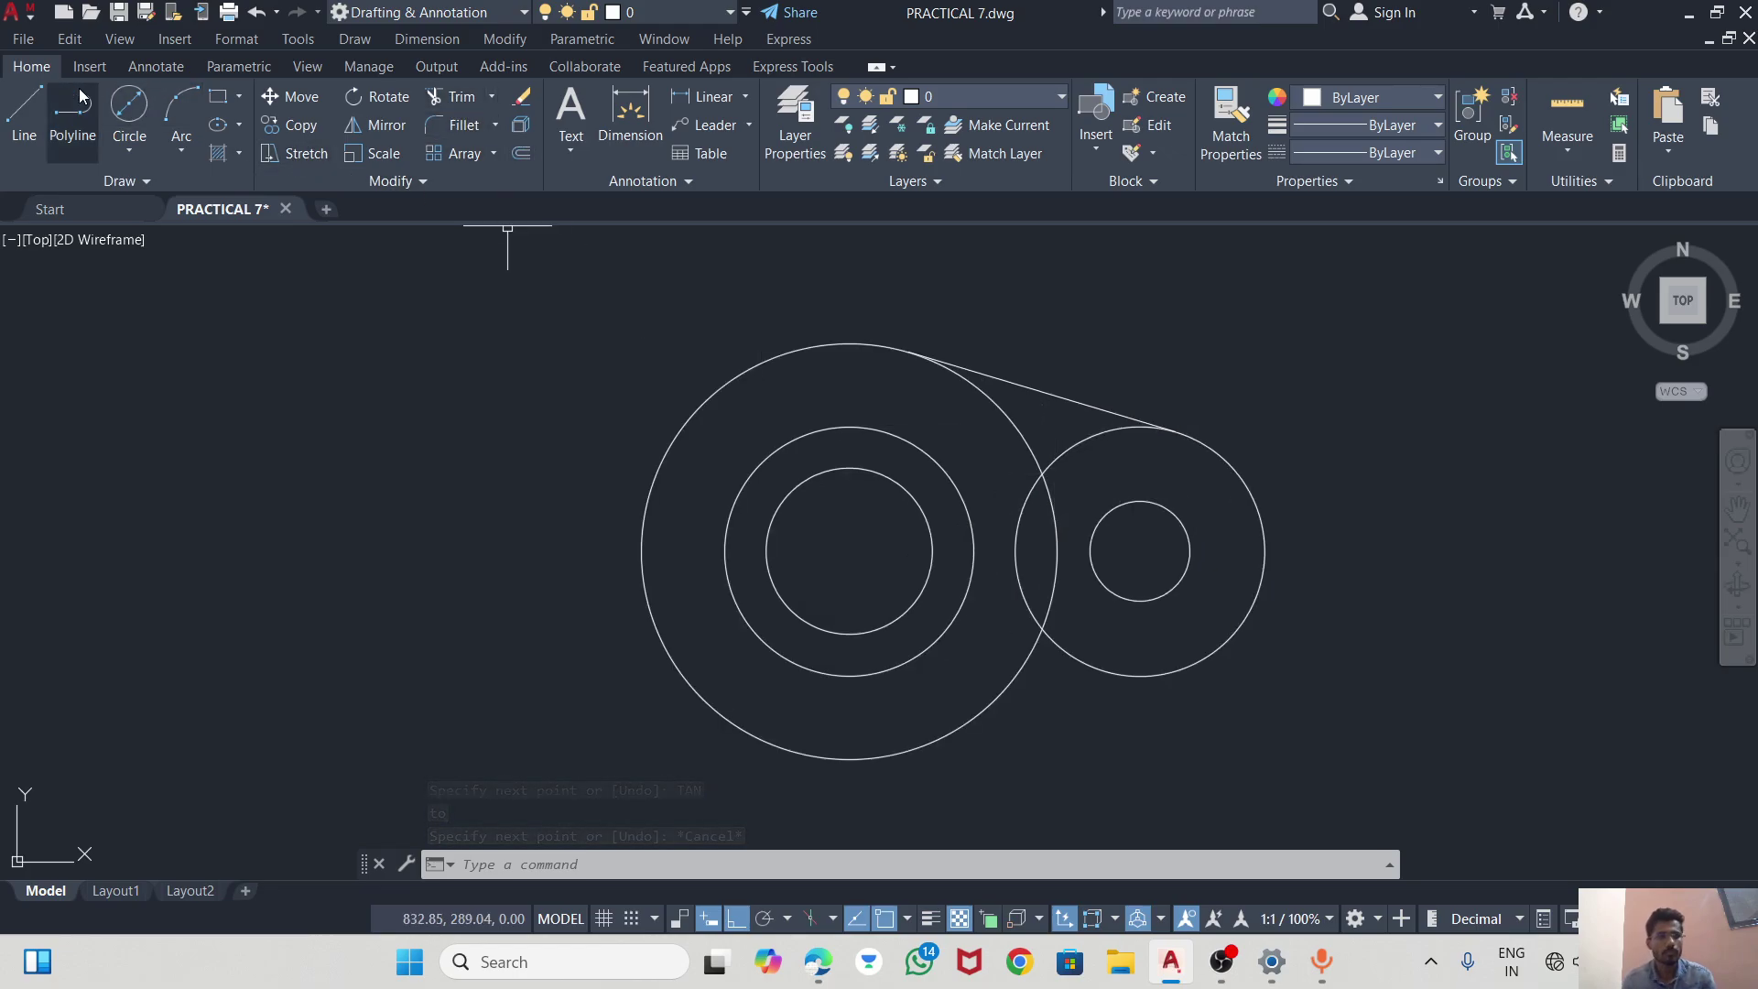
Draw the lower tangent line from the 30 circle back to the diameter 50 circle.
{"action": "left_click", "coordinate": [23, 114]}
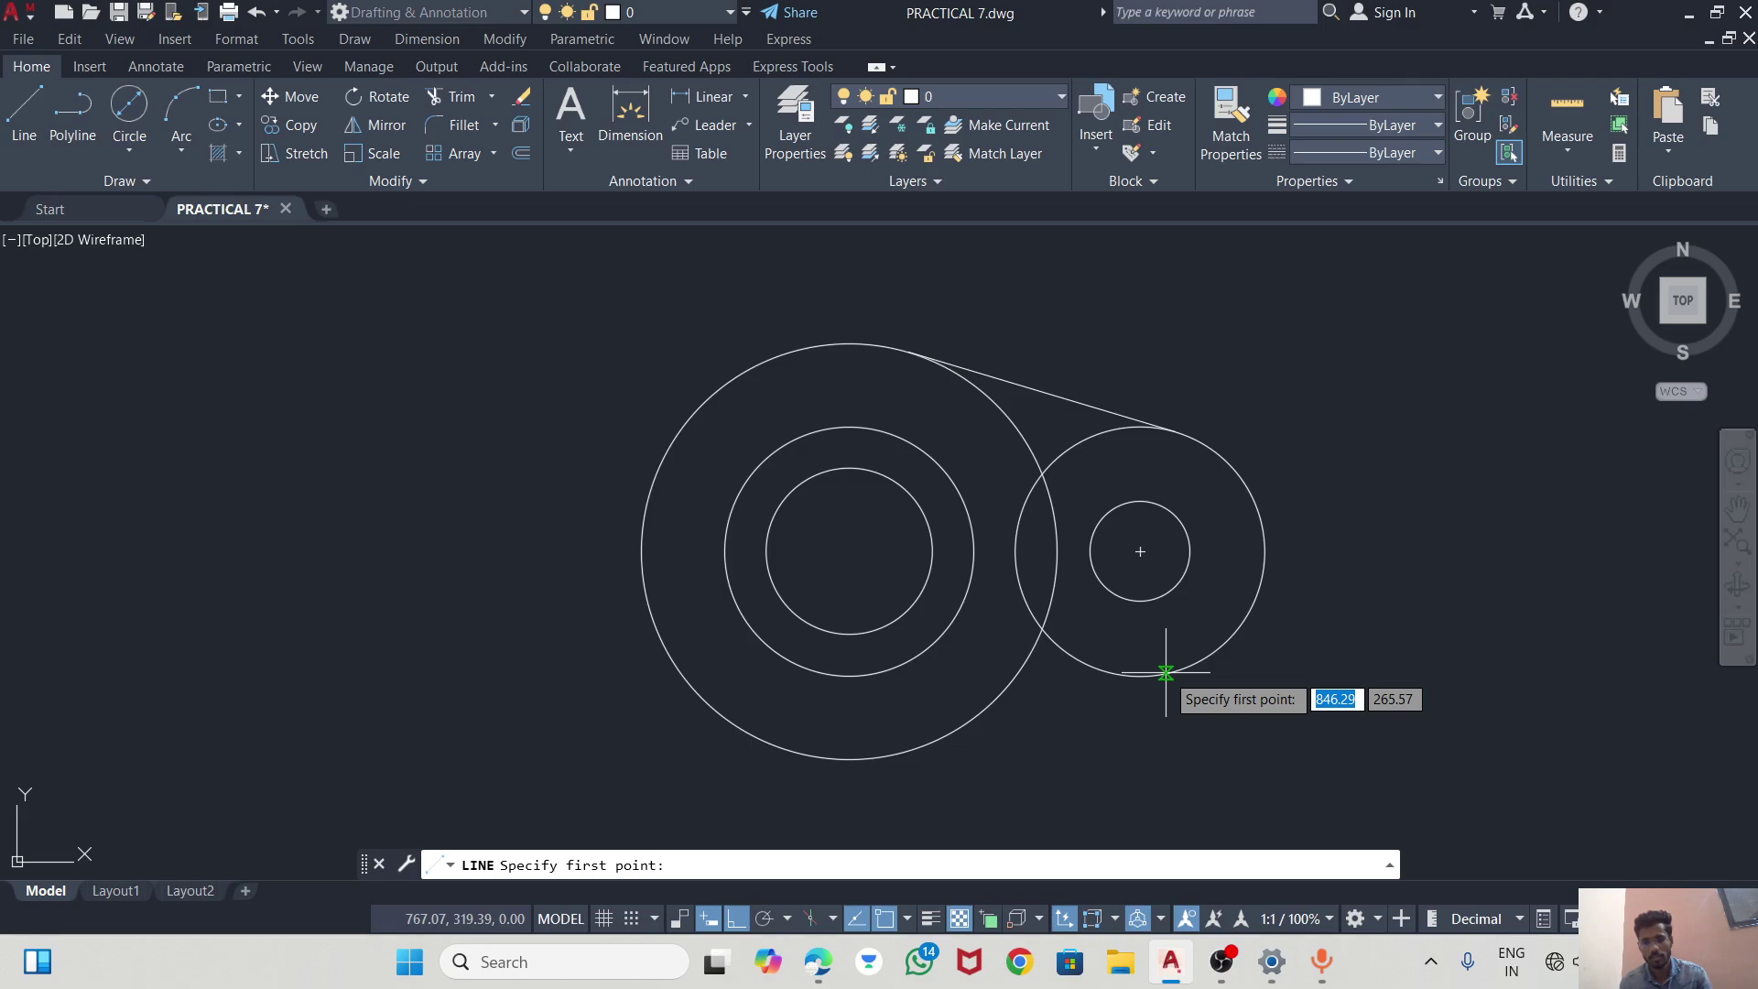
{"action": "type", "text": "TAN"}
{"action": "key", "text": "Return"}
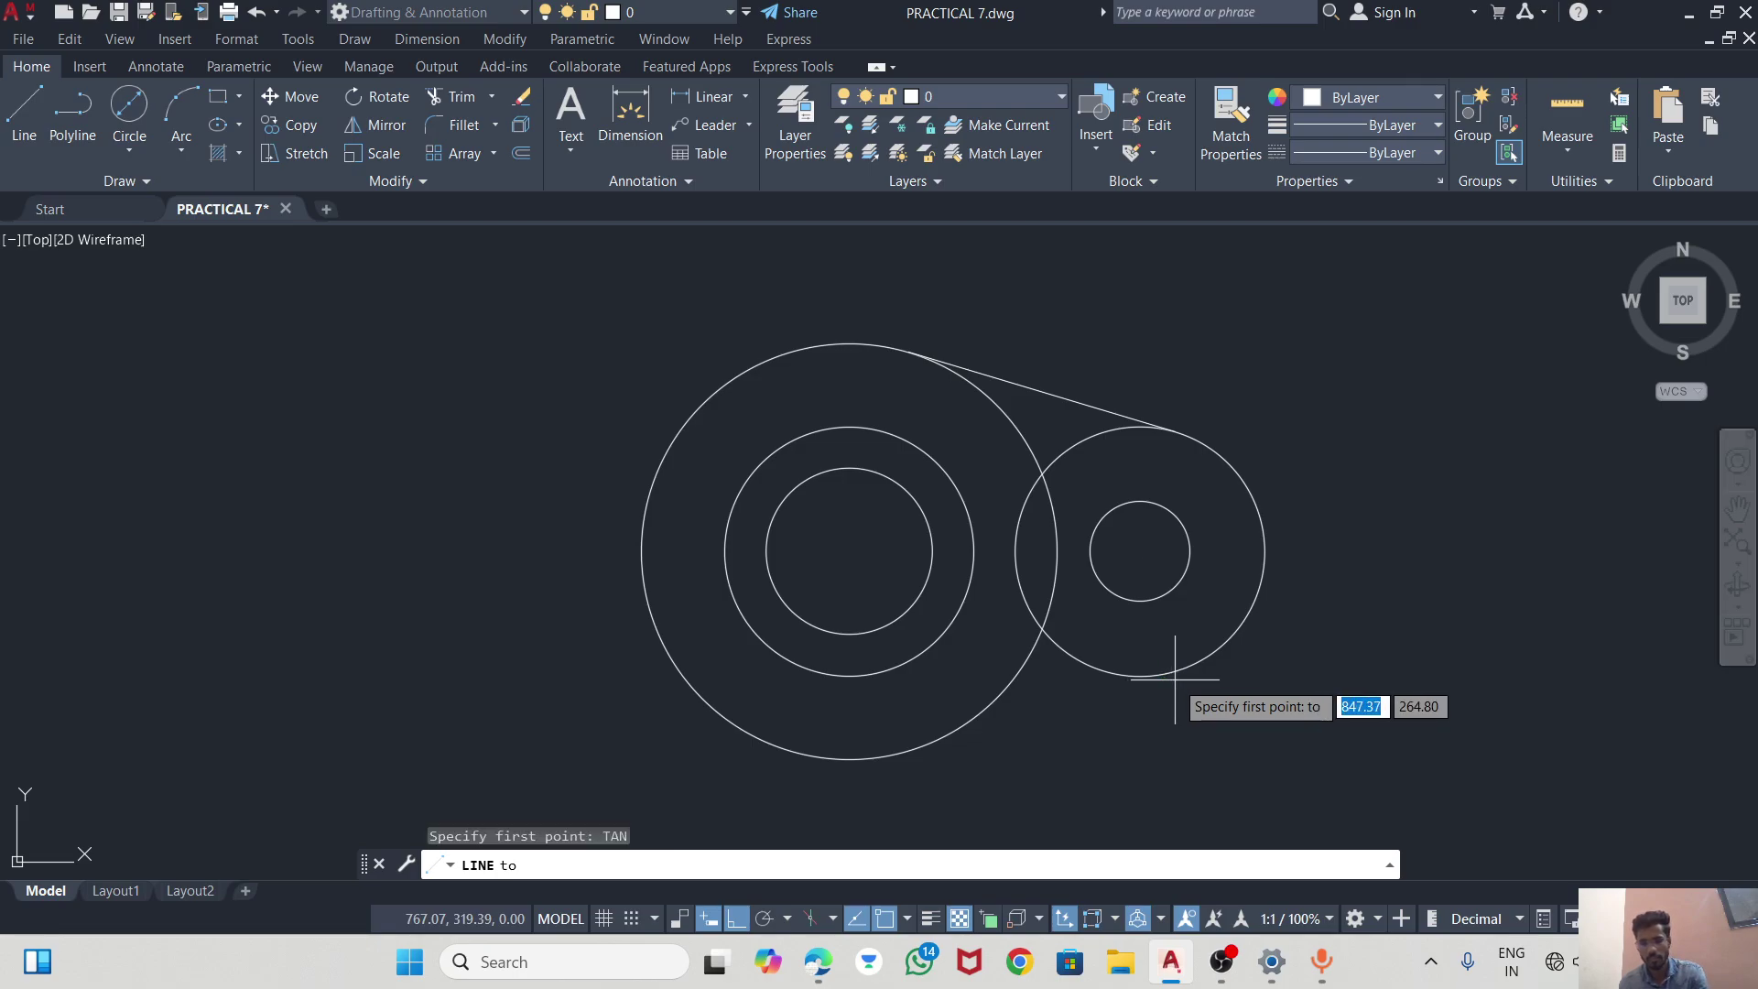
{"action": "left_click", "coordinate": [1165, 667]}
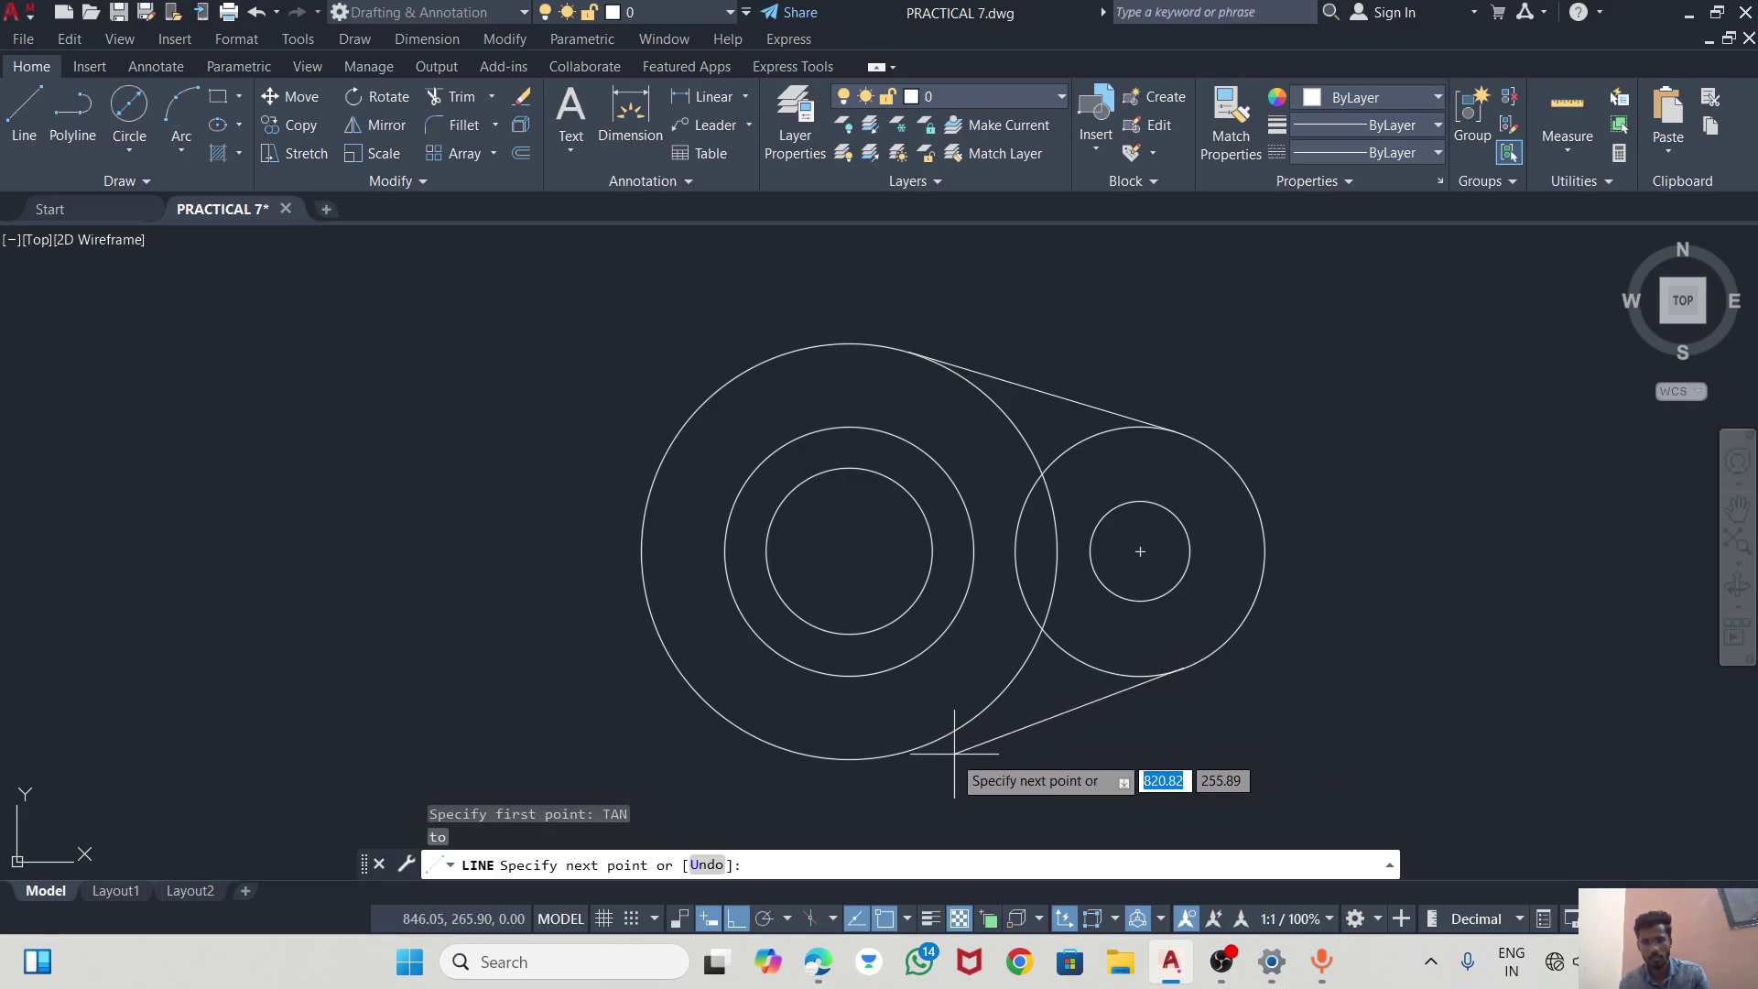
{"action": "type", "text": "TA"}
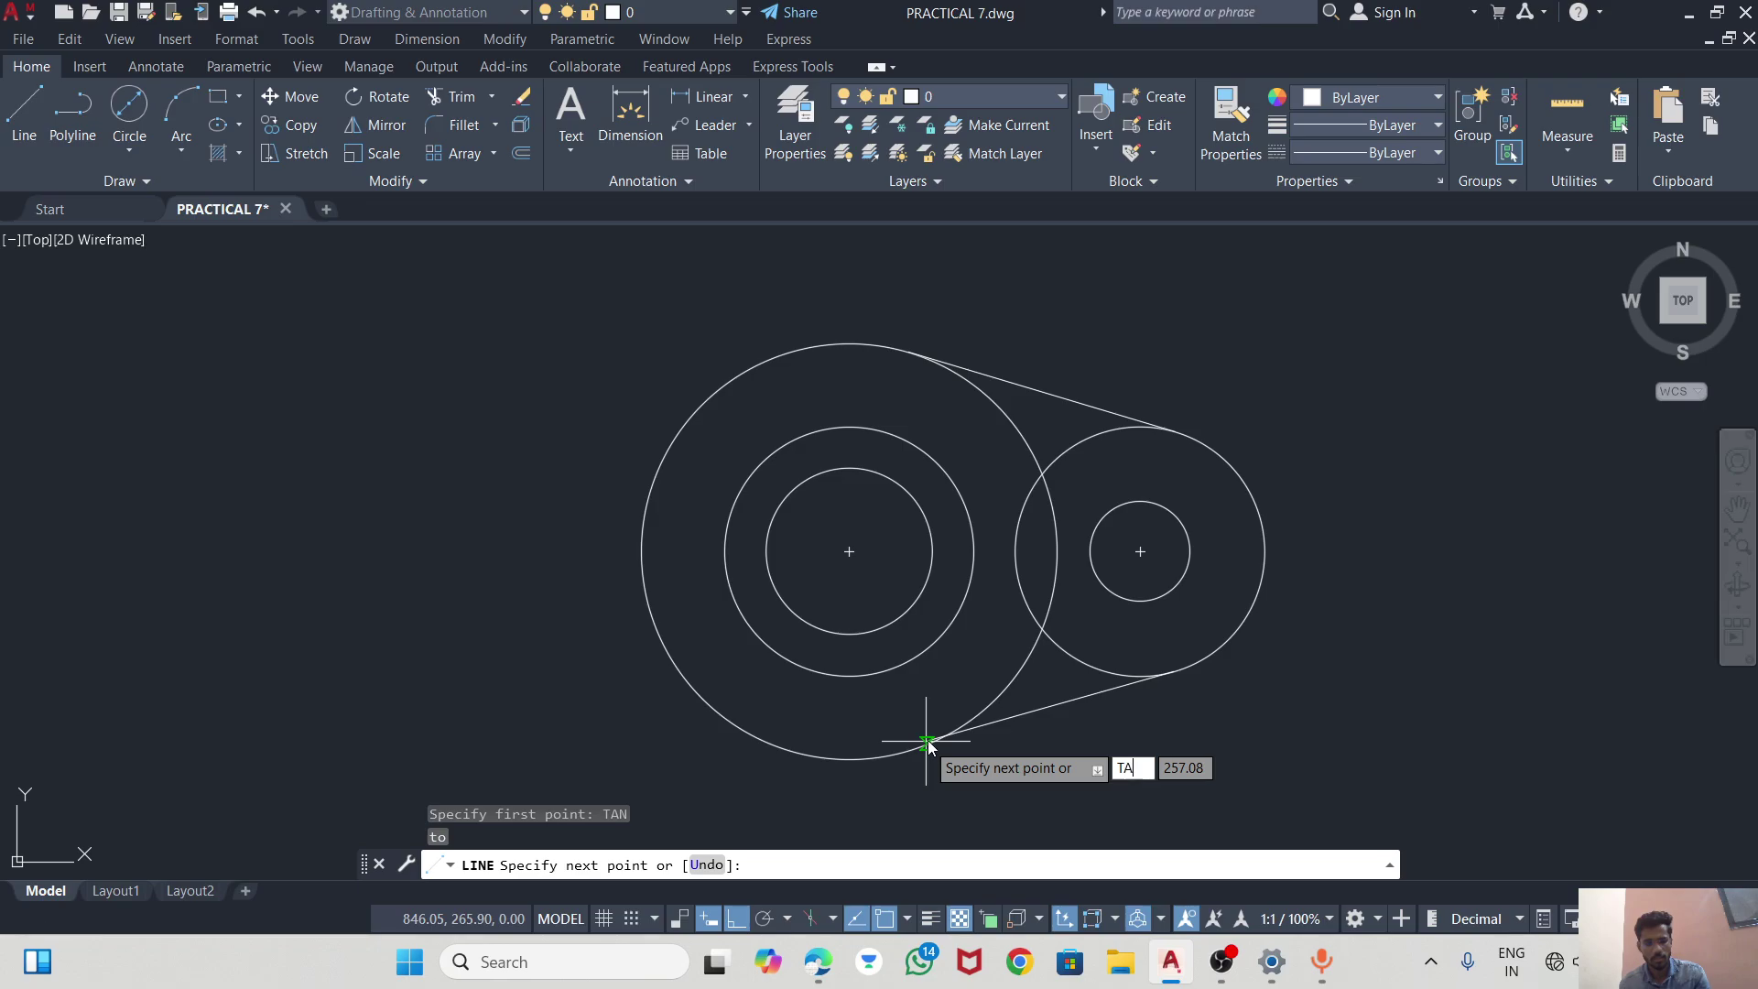
{"action": "type", "text": "N"}
{"action": "key", "text": "Return"}
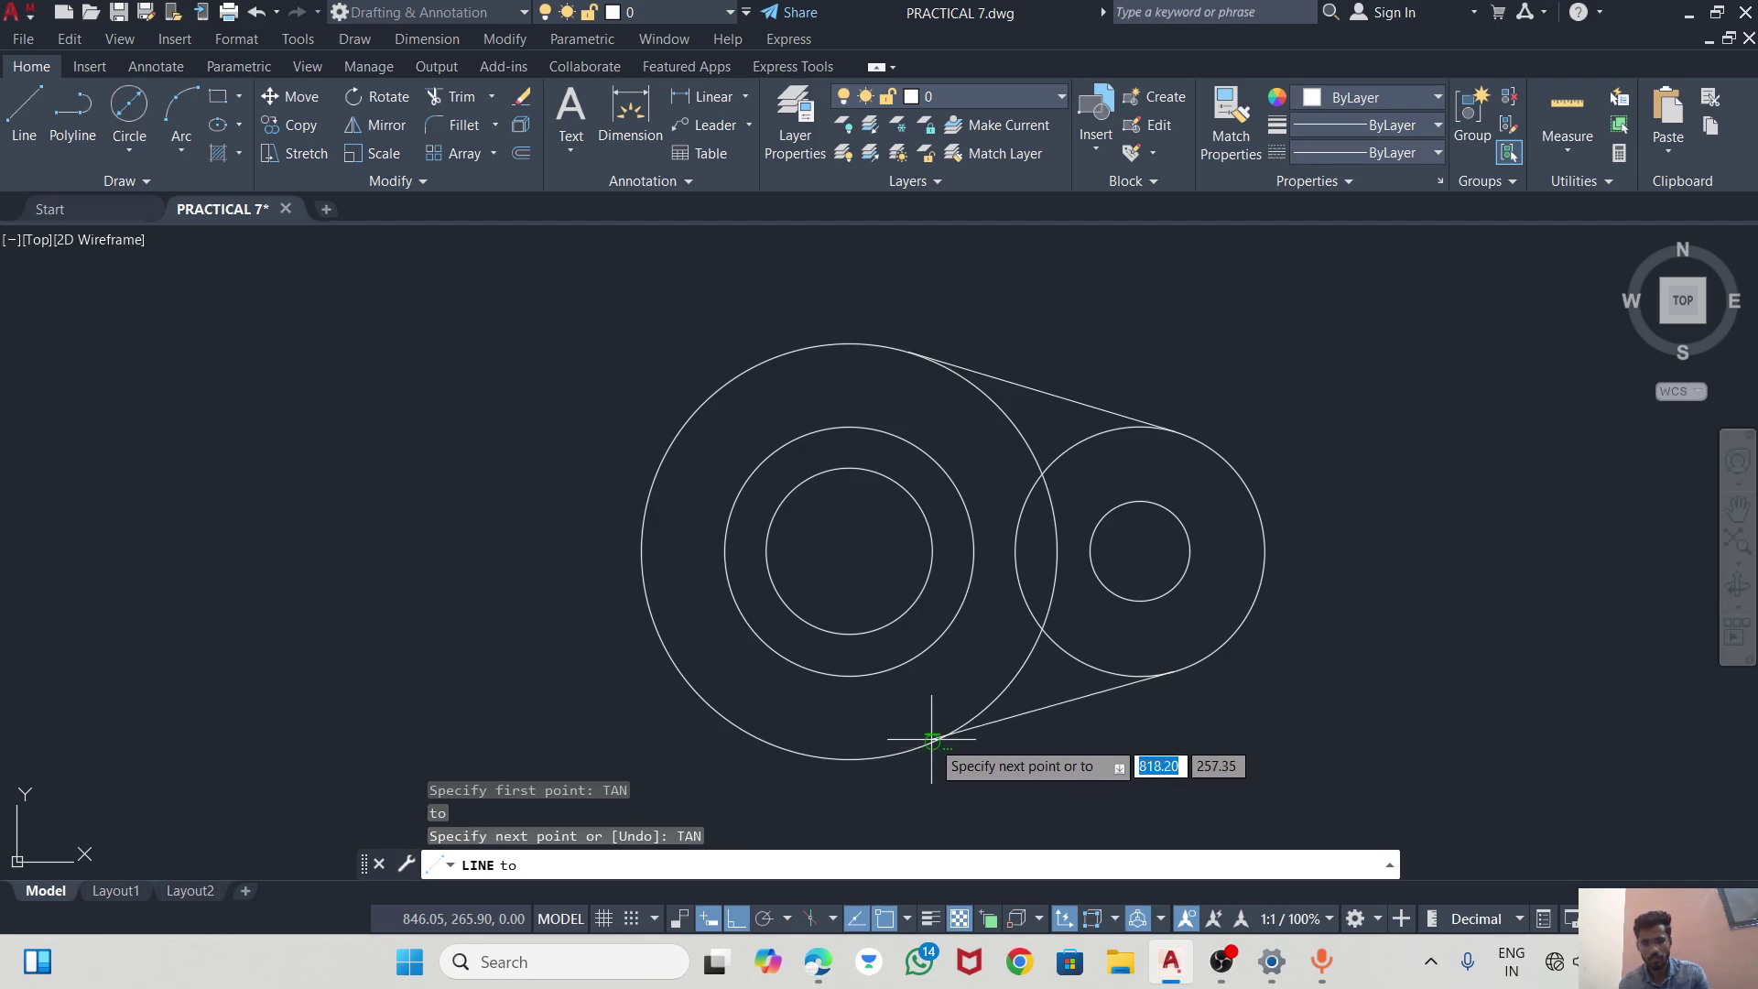
{"action": "left_click", "coordinate": [929, 743]}
{"action": "key", "text": "Escape"}
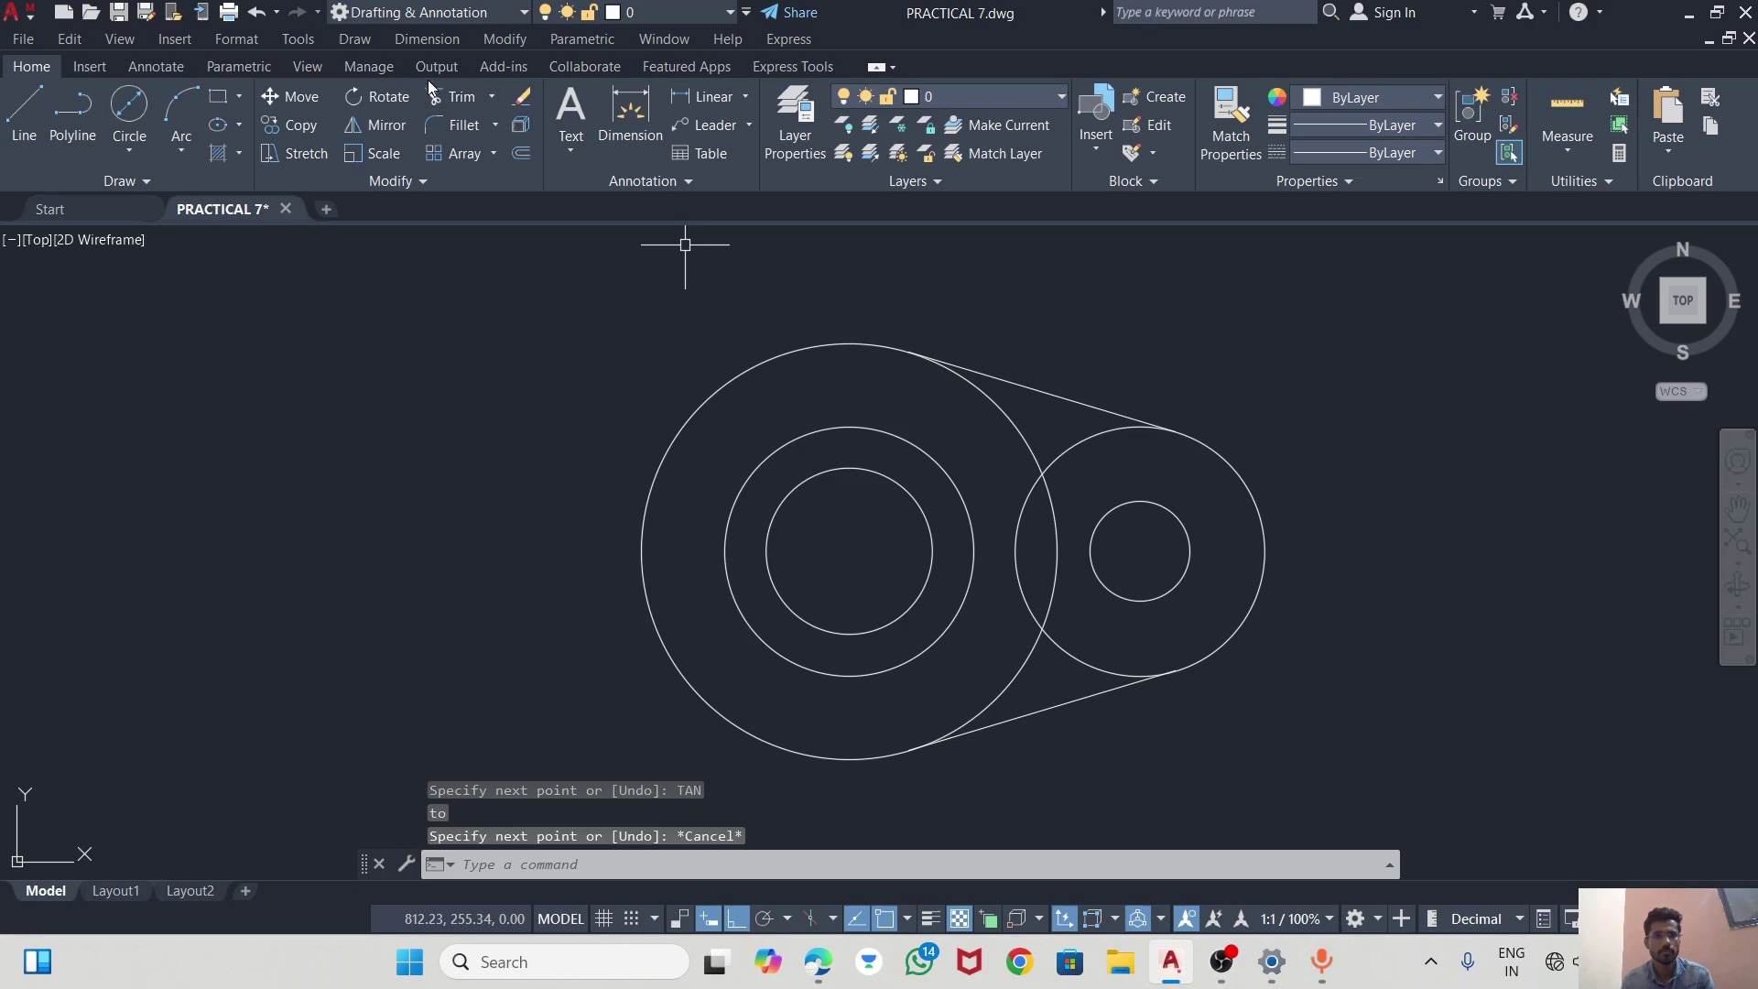
{"action": "left_click", "coordinate": [456, 97]}
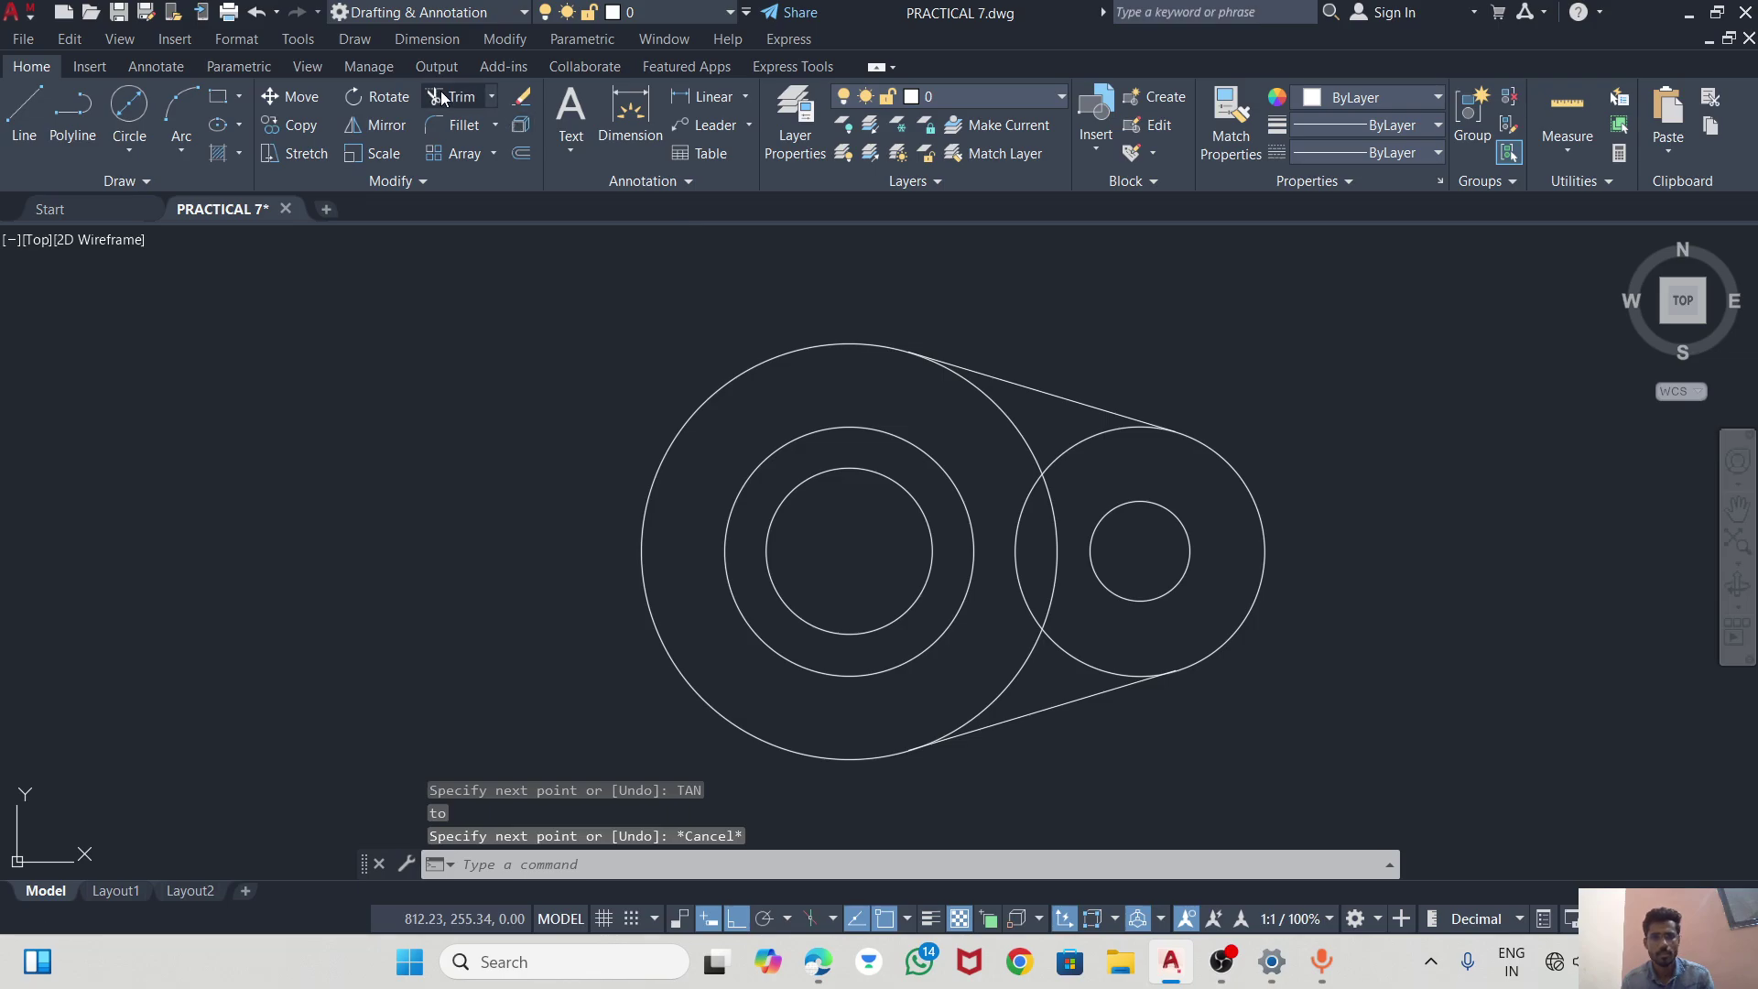
Trim the 30 circle's arcs above the tangent line and inside the large circle.
{"action": "left_click", "coordinate": [1090, 441]}
{"action": "left_click", "coordinate": [1044, 521]}
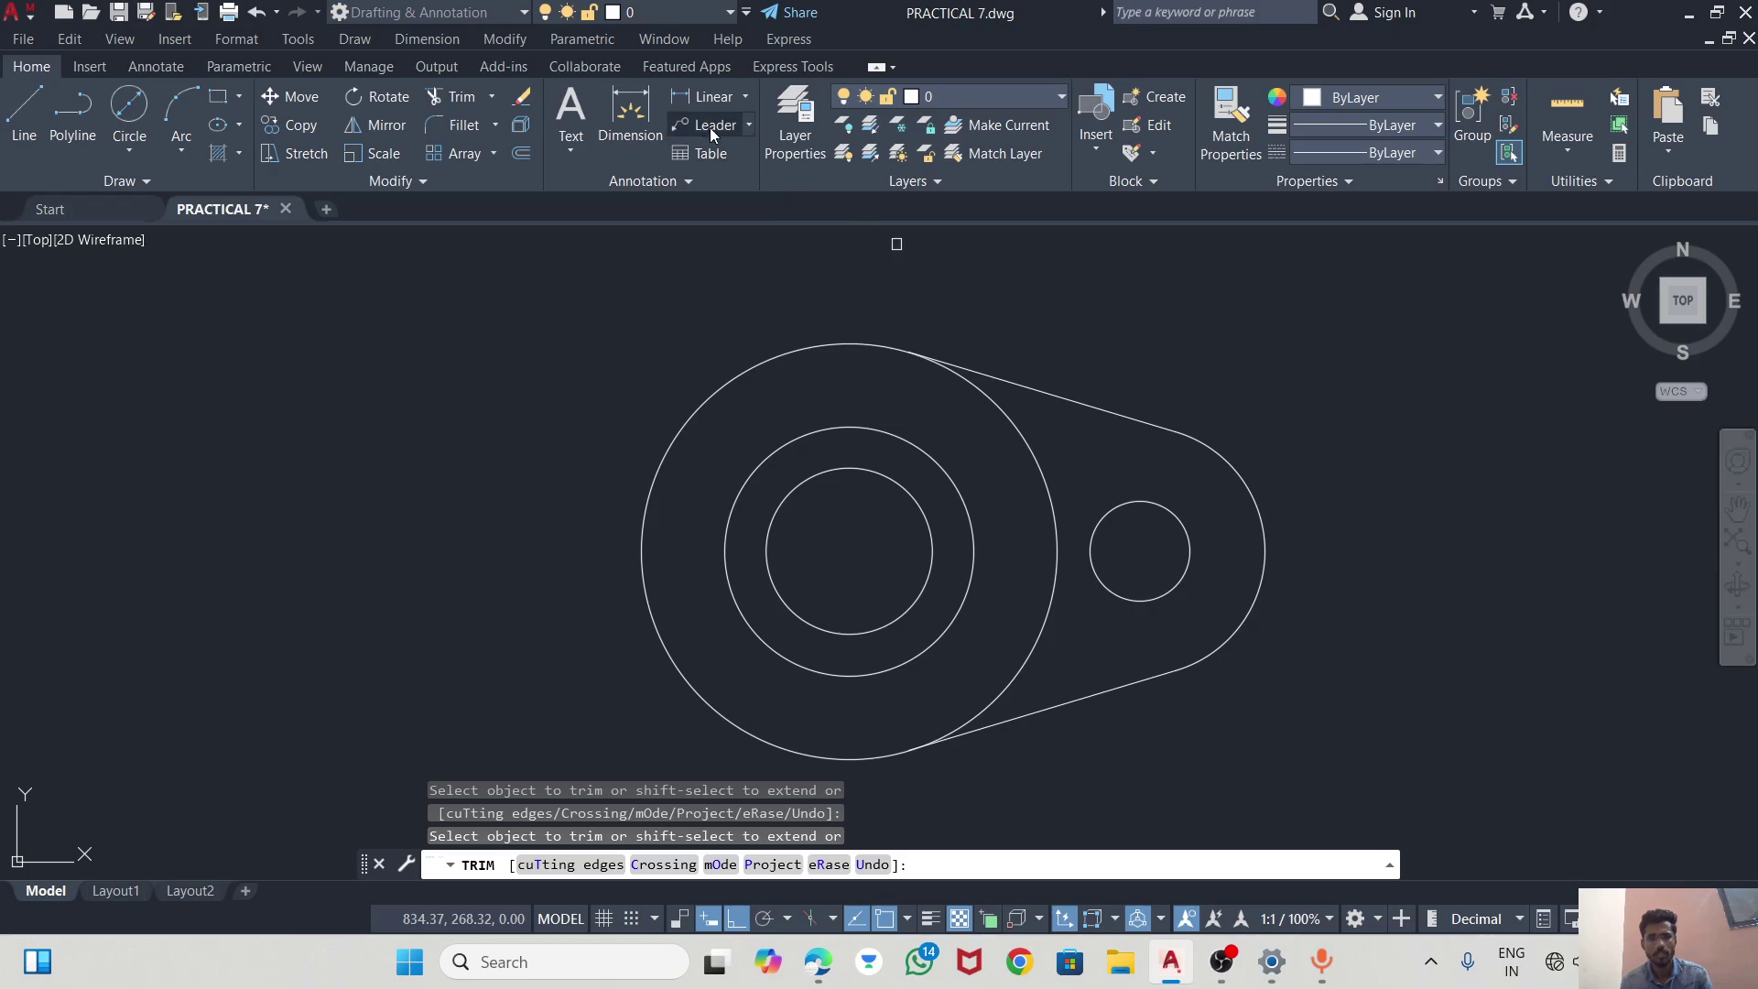
{"action": "left_click", "coordinate": [630, 114]}
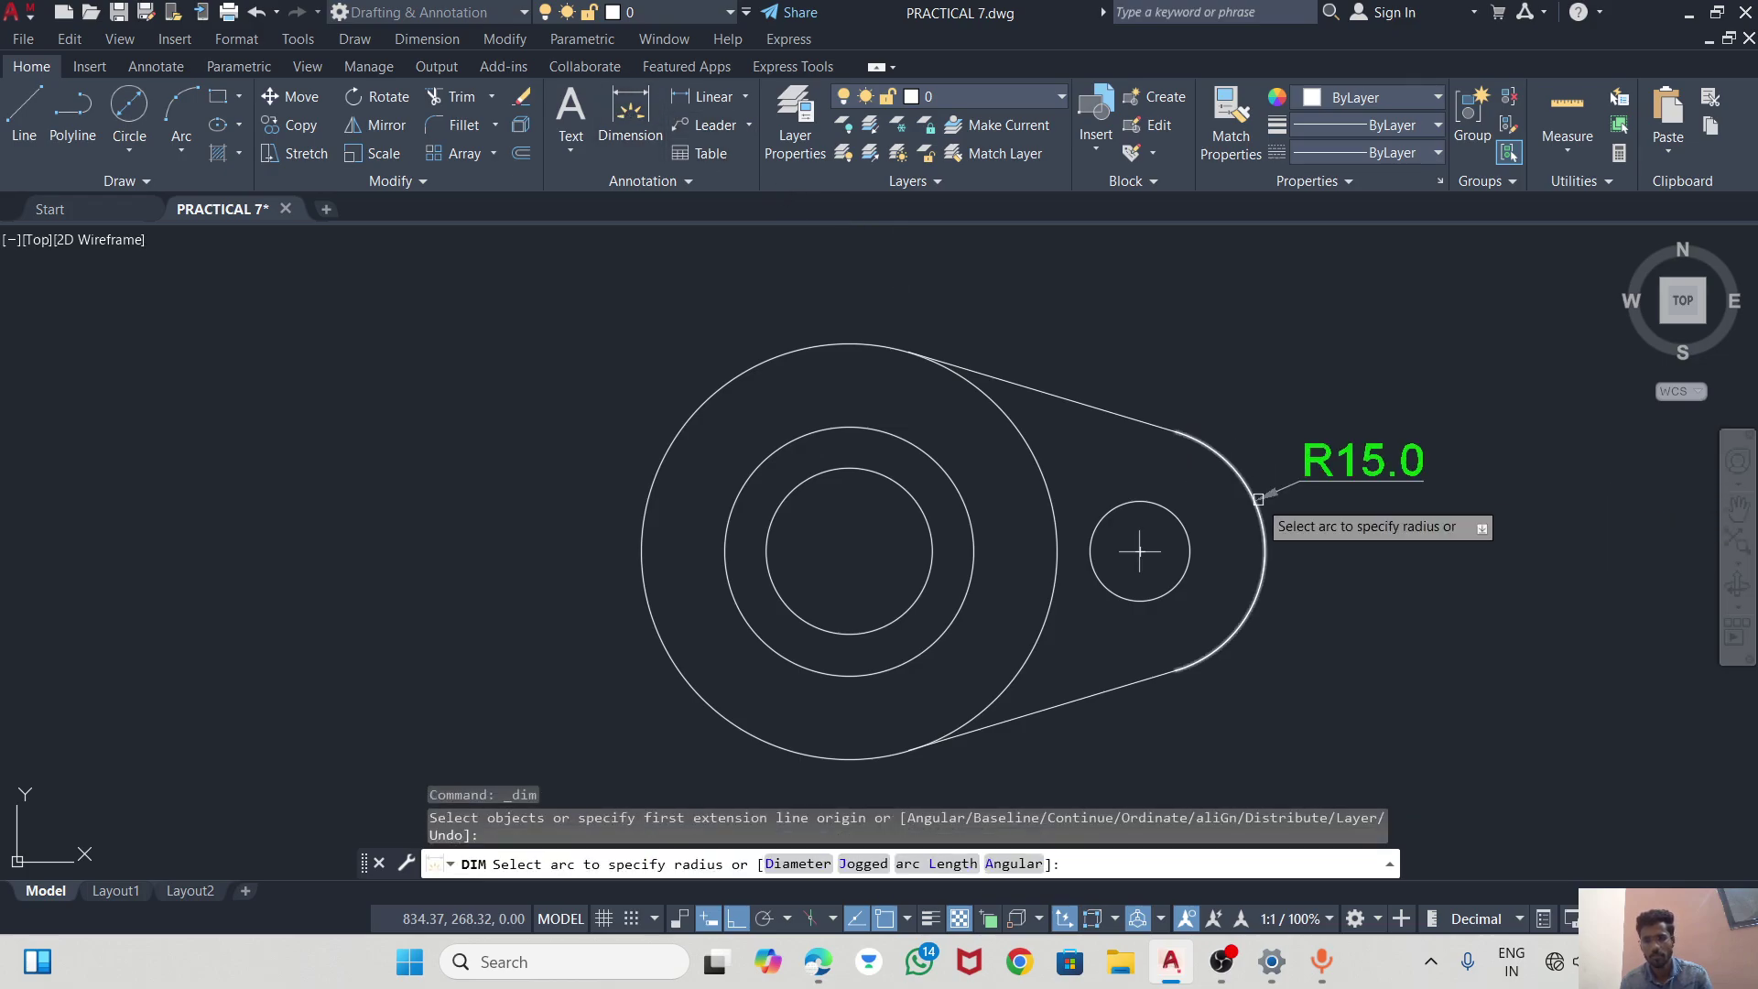
{"action": "left_click", "coordinate": [1264, 501]}
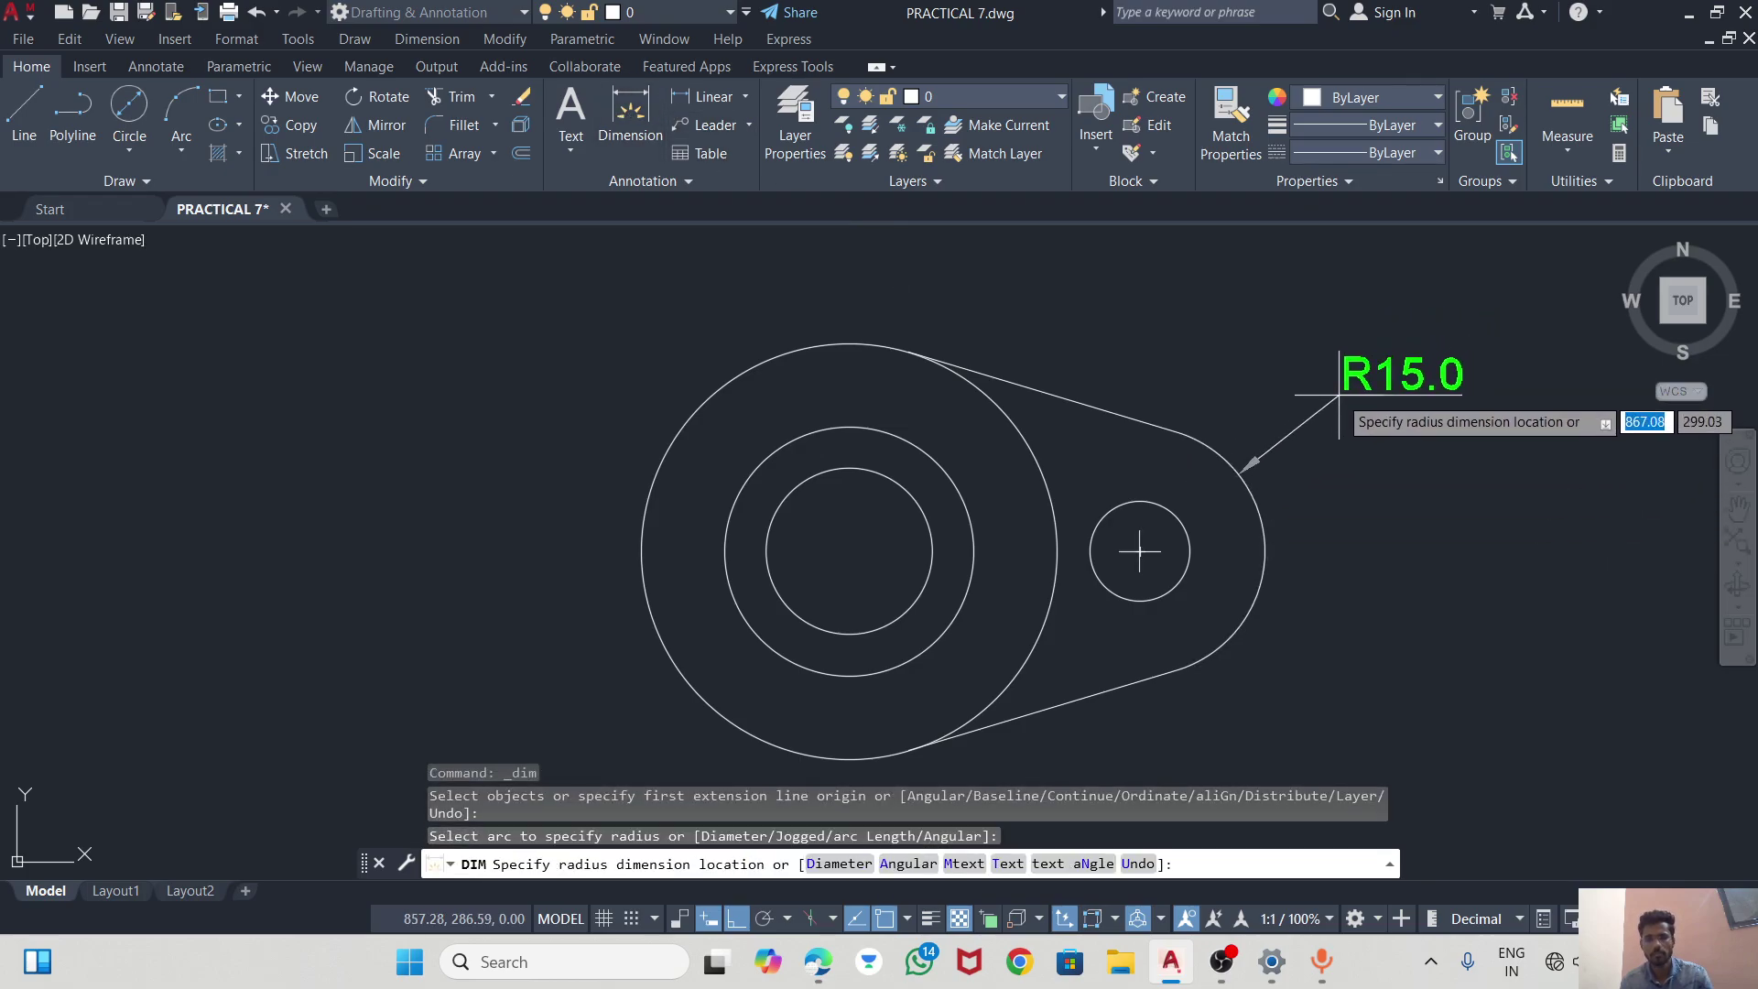
{"action": "key", "text": "Escape"}
Mirror the tangent lines, lug end and 12 hole across the vertical centre axis, keeping the originals.
{"action": "left_click", "coordinate": [1049, 392]}
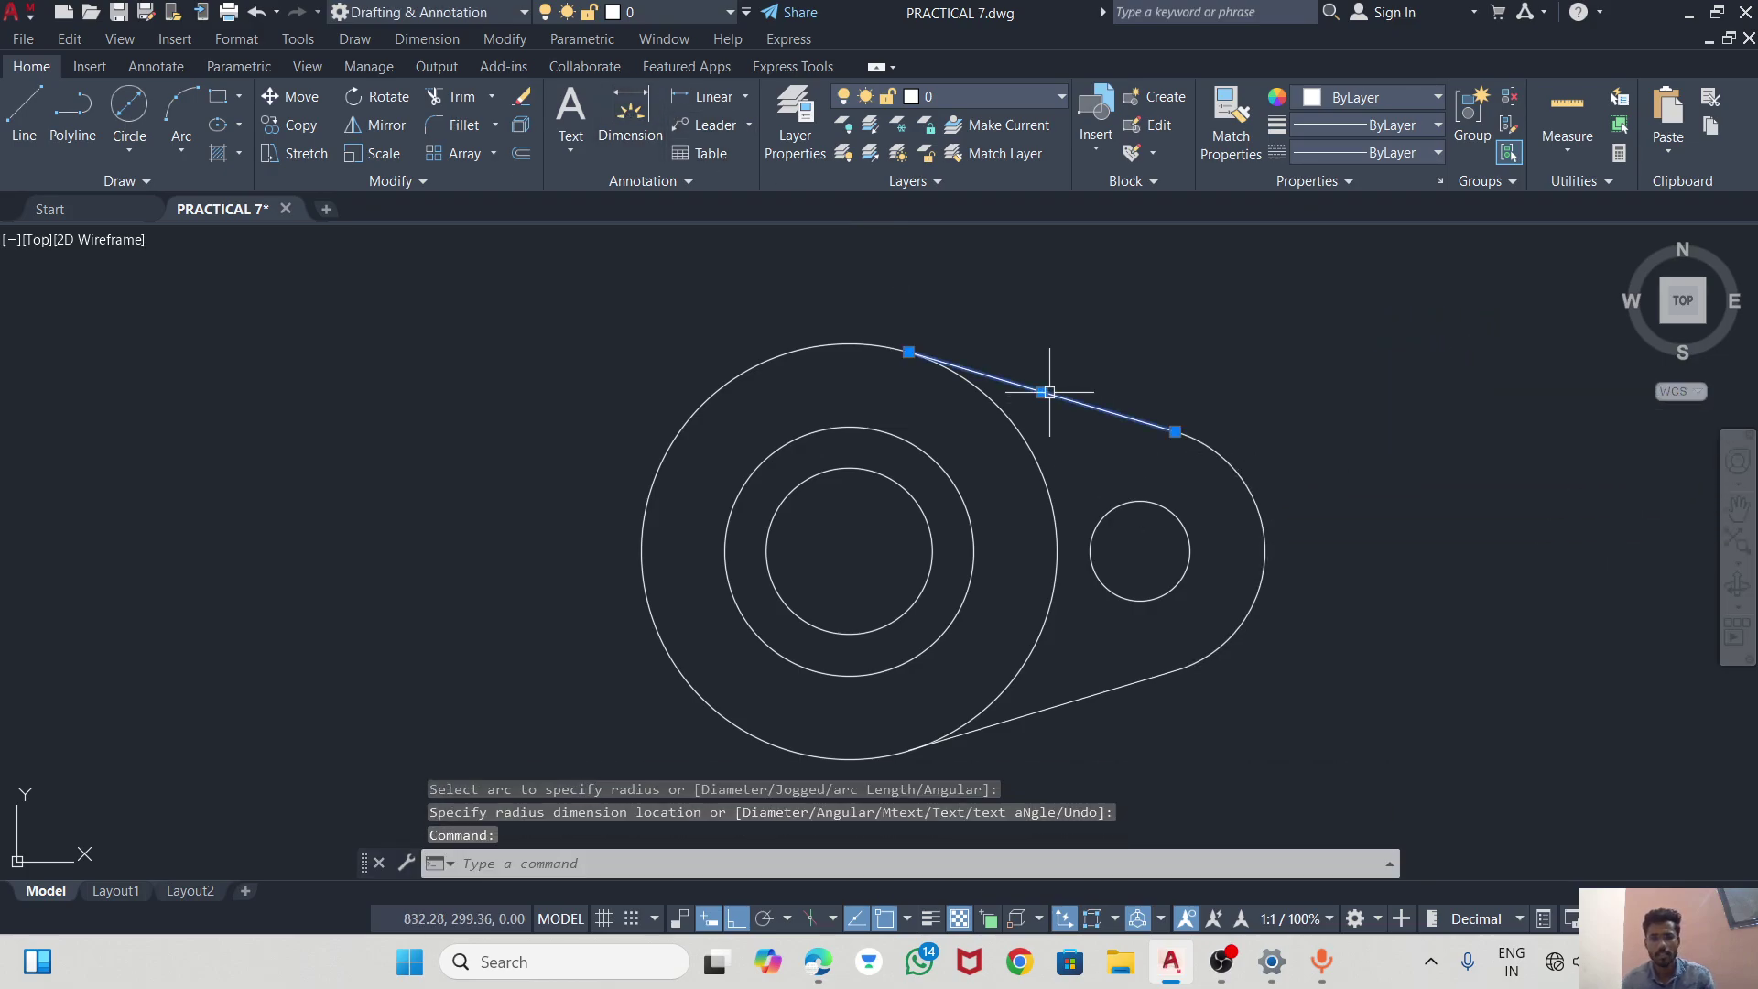
{"action": "left_click", "coordinate": [1231, 465]}
{"action": "left_click", "coordinate": [1183, 518]}
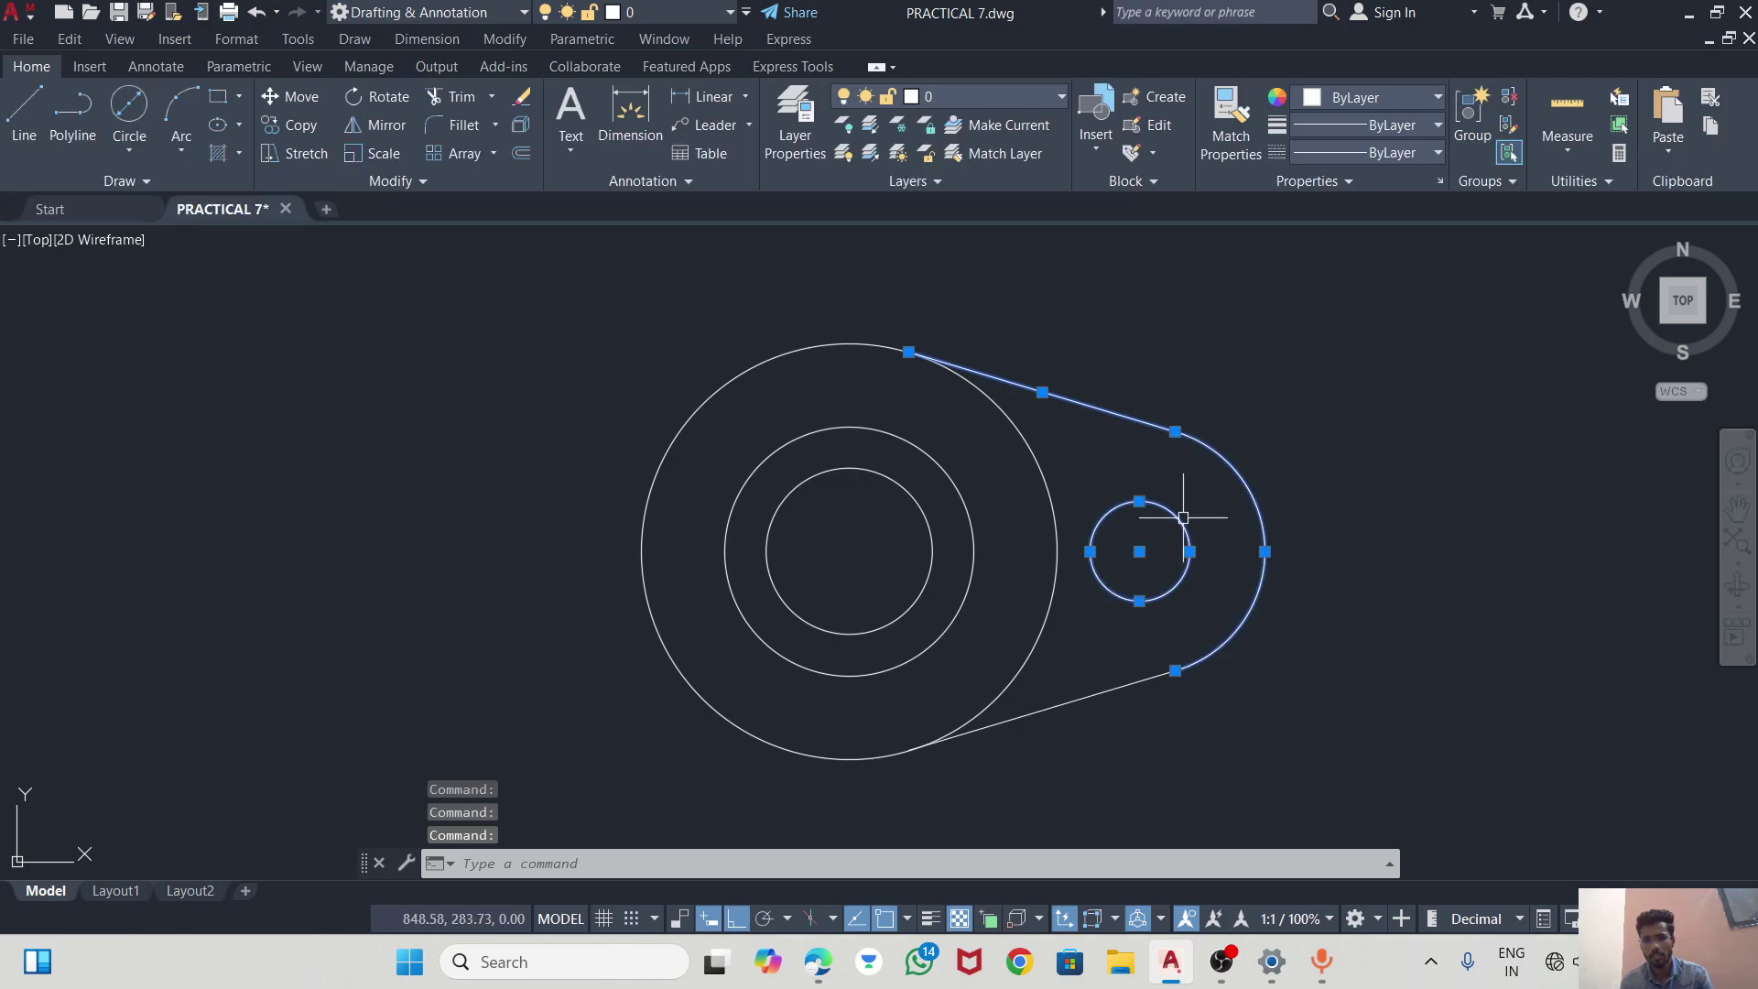
{"action": "left_click", "coordinate": [1053, 706]}
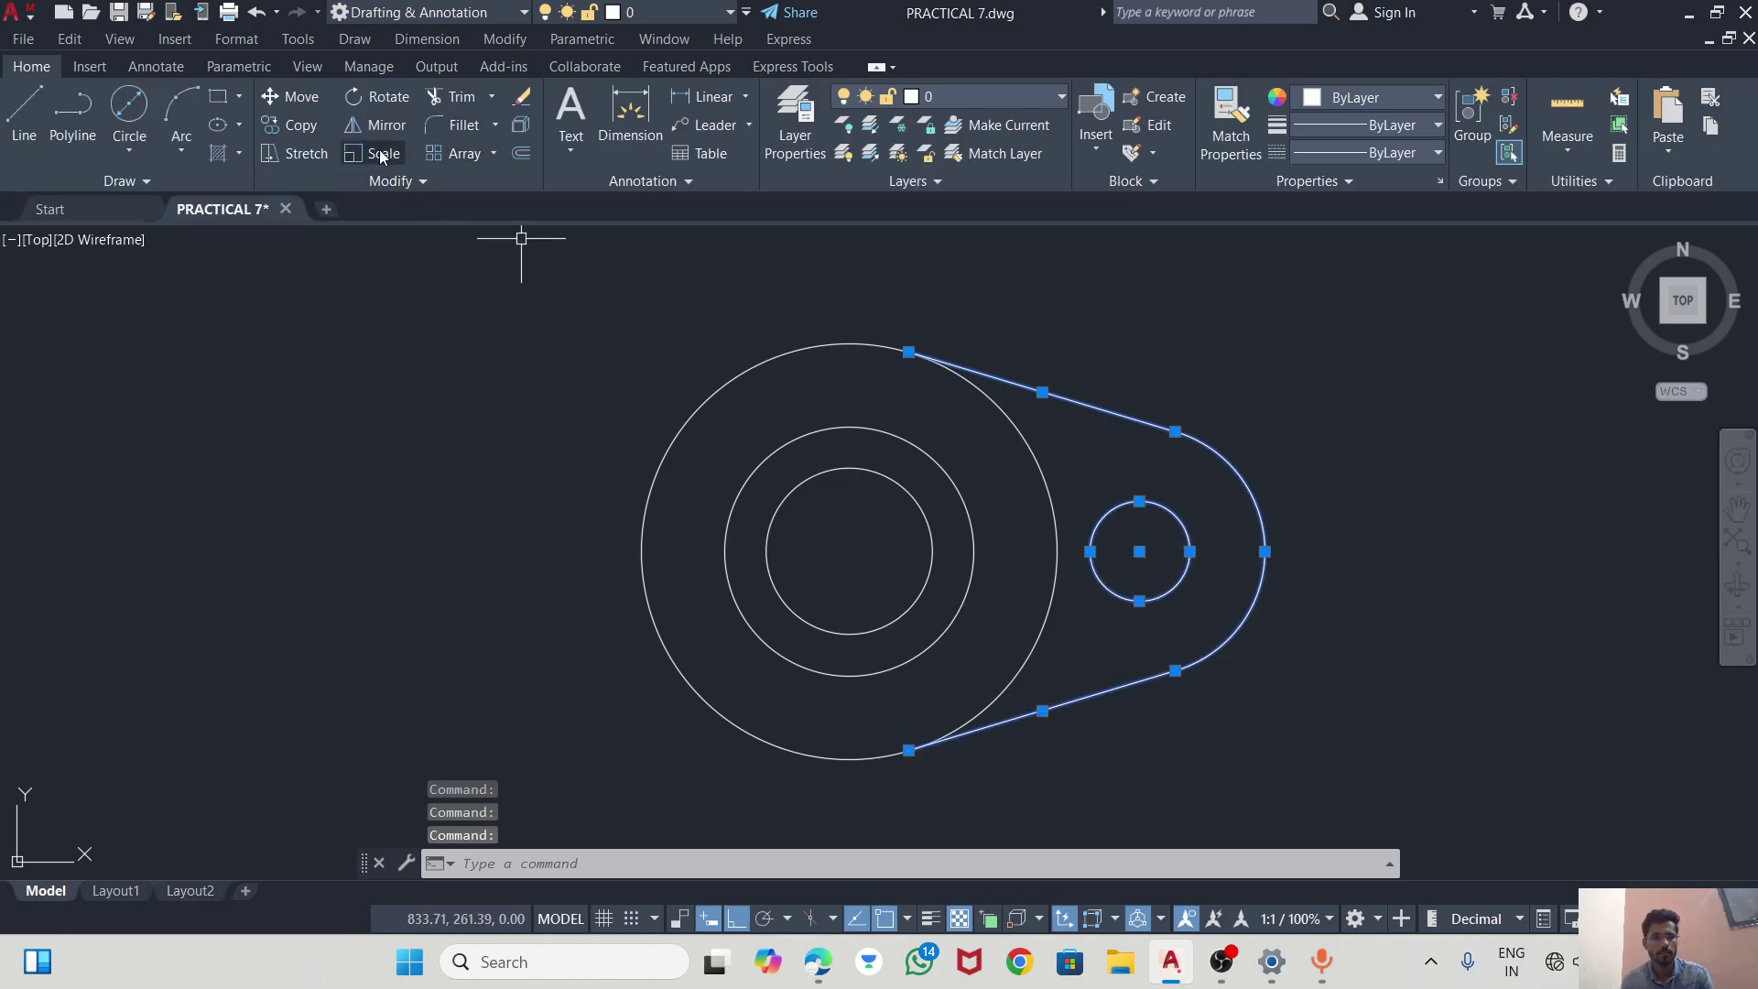
{"action": "left_click", "coordinate": [357, 125]}
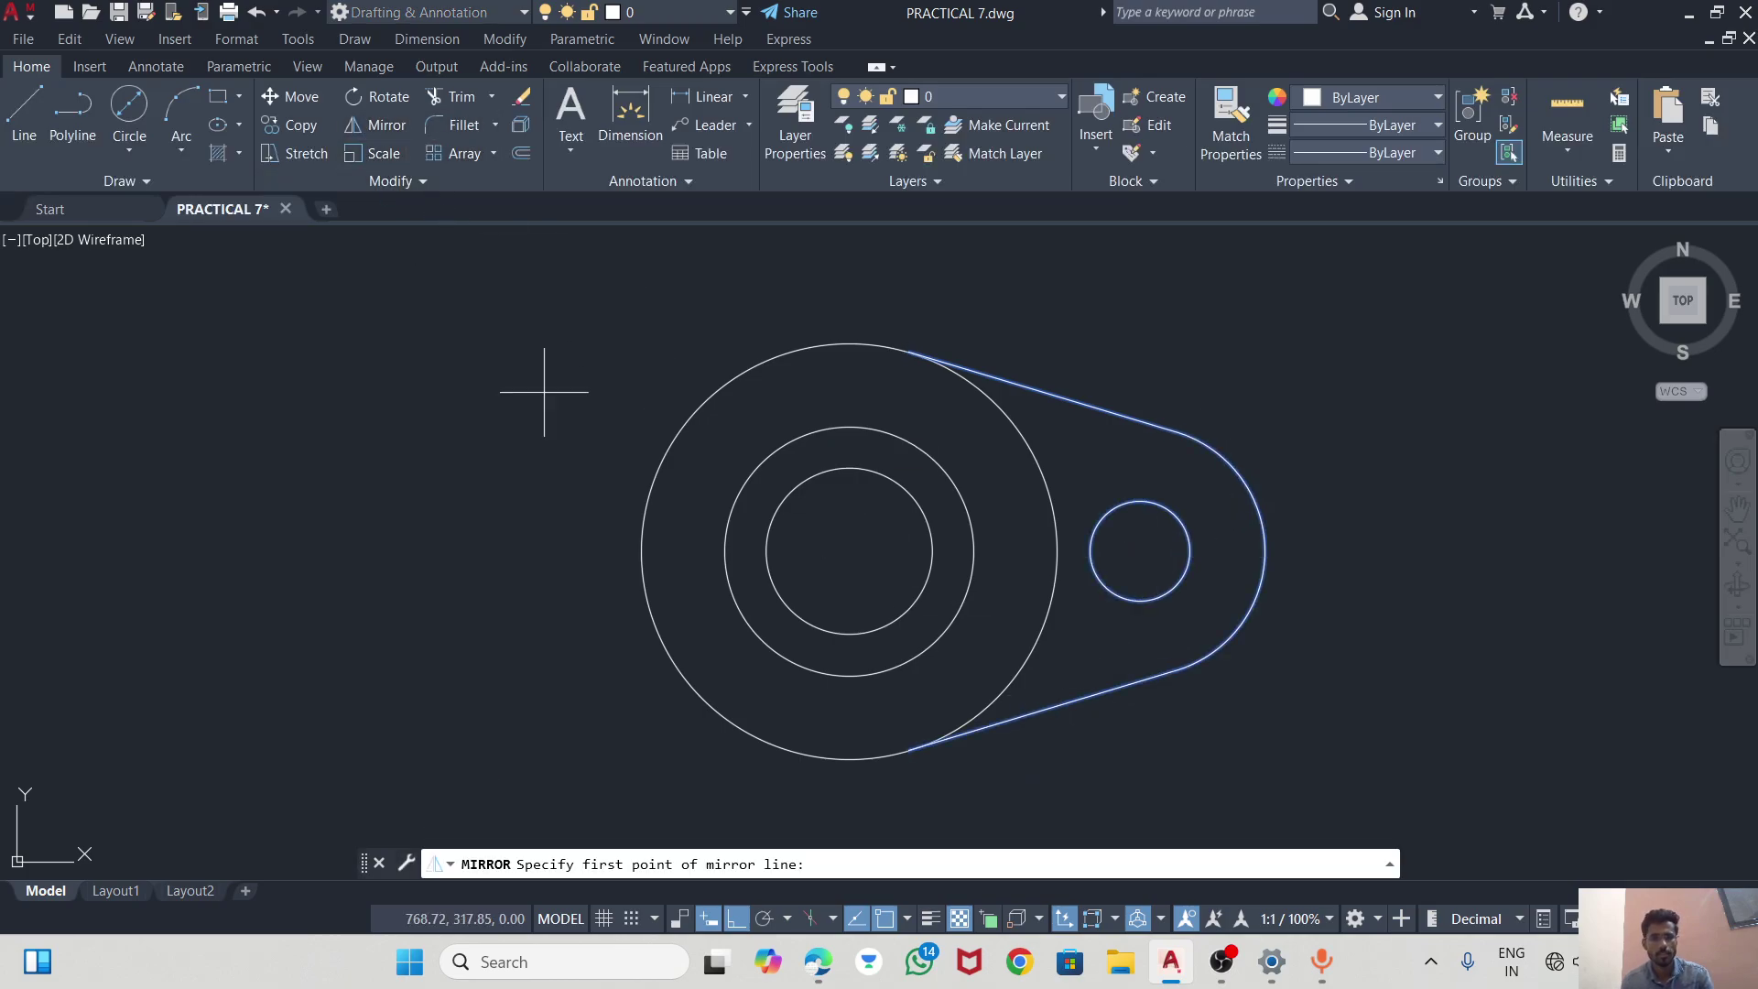
{"action": "left_click", "coordinate": [842, 550]}
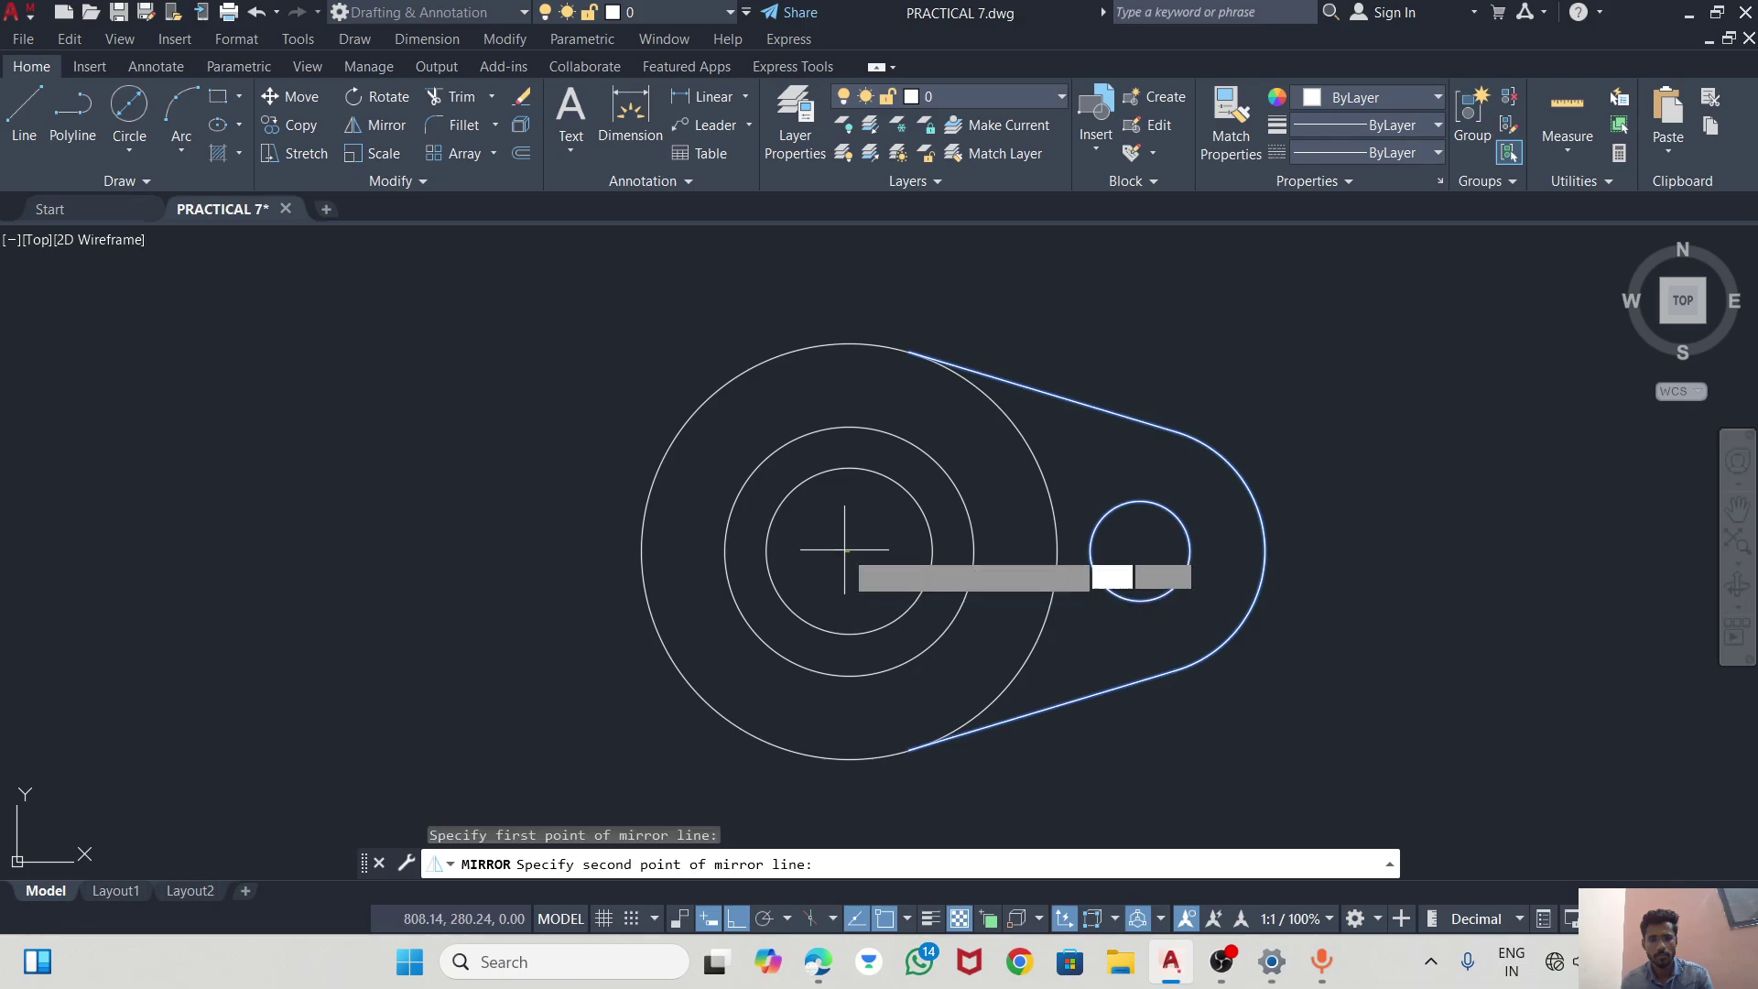
{"action": "left_click", "coordinate": [848, 430]}
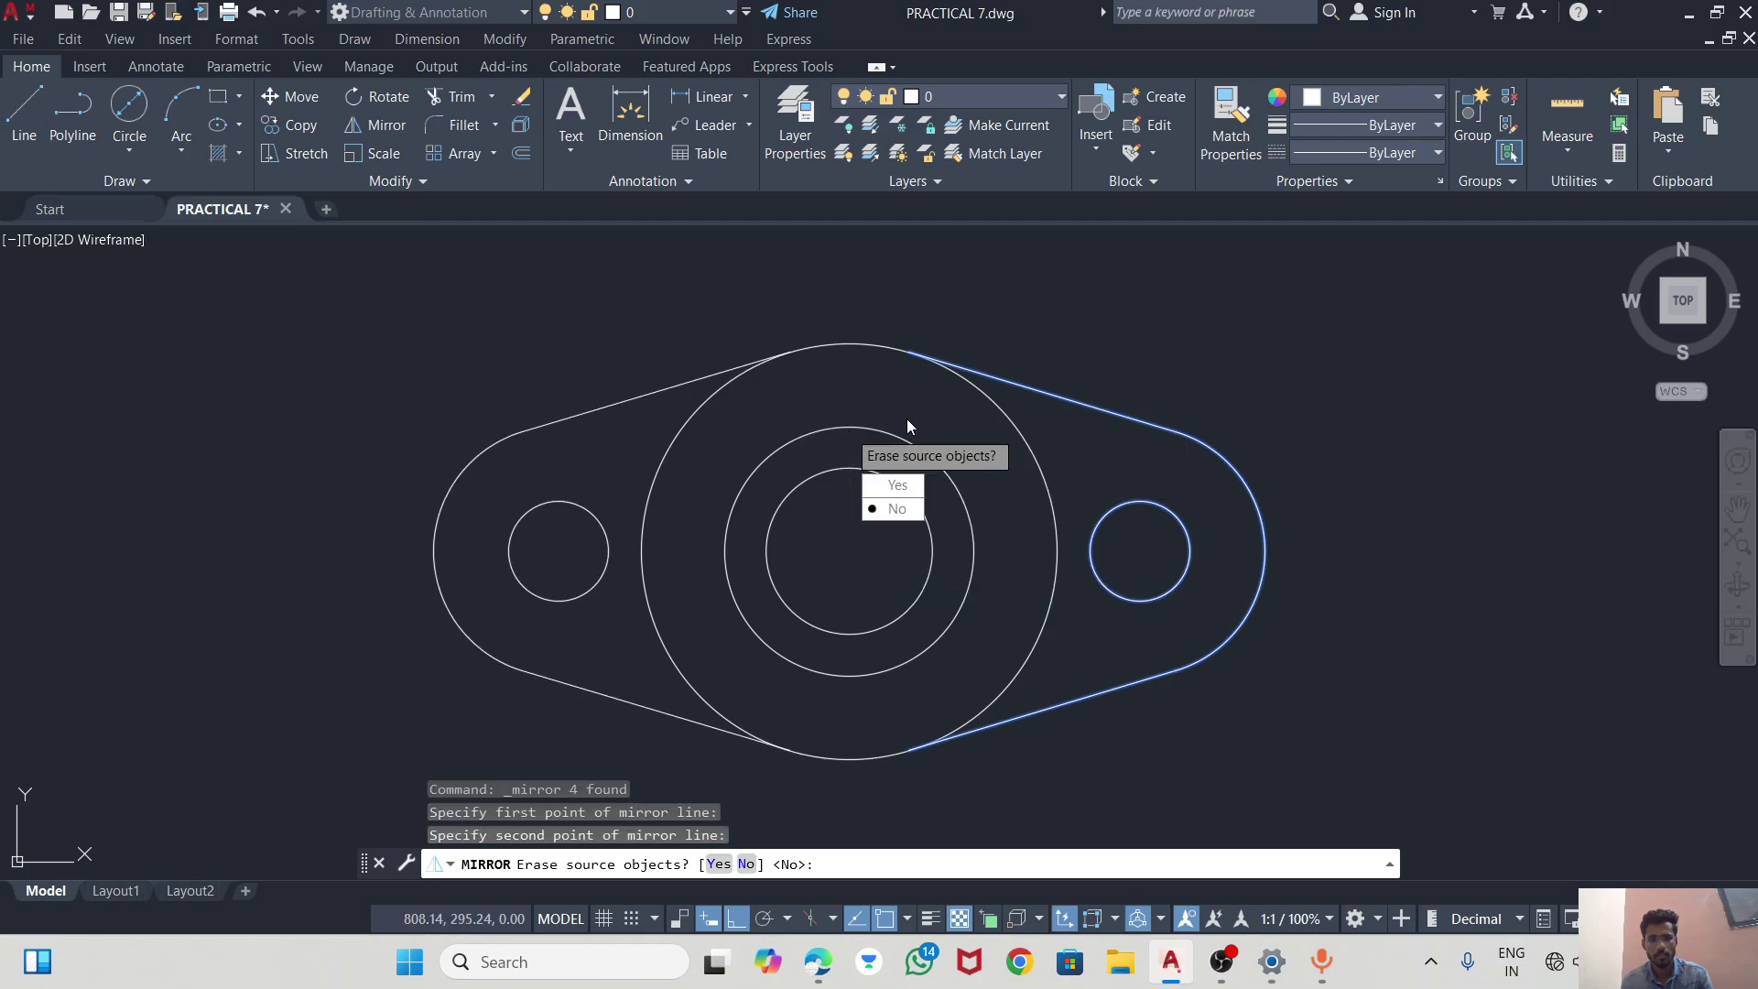
{"action": "type", "text": "N"}
{"action": "key", "text": "Return"}
{"action": "key", "text": "Escape"}
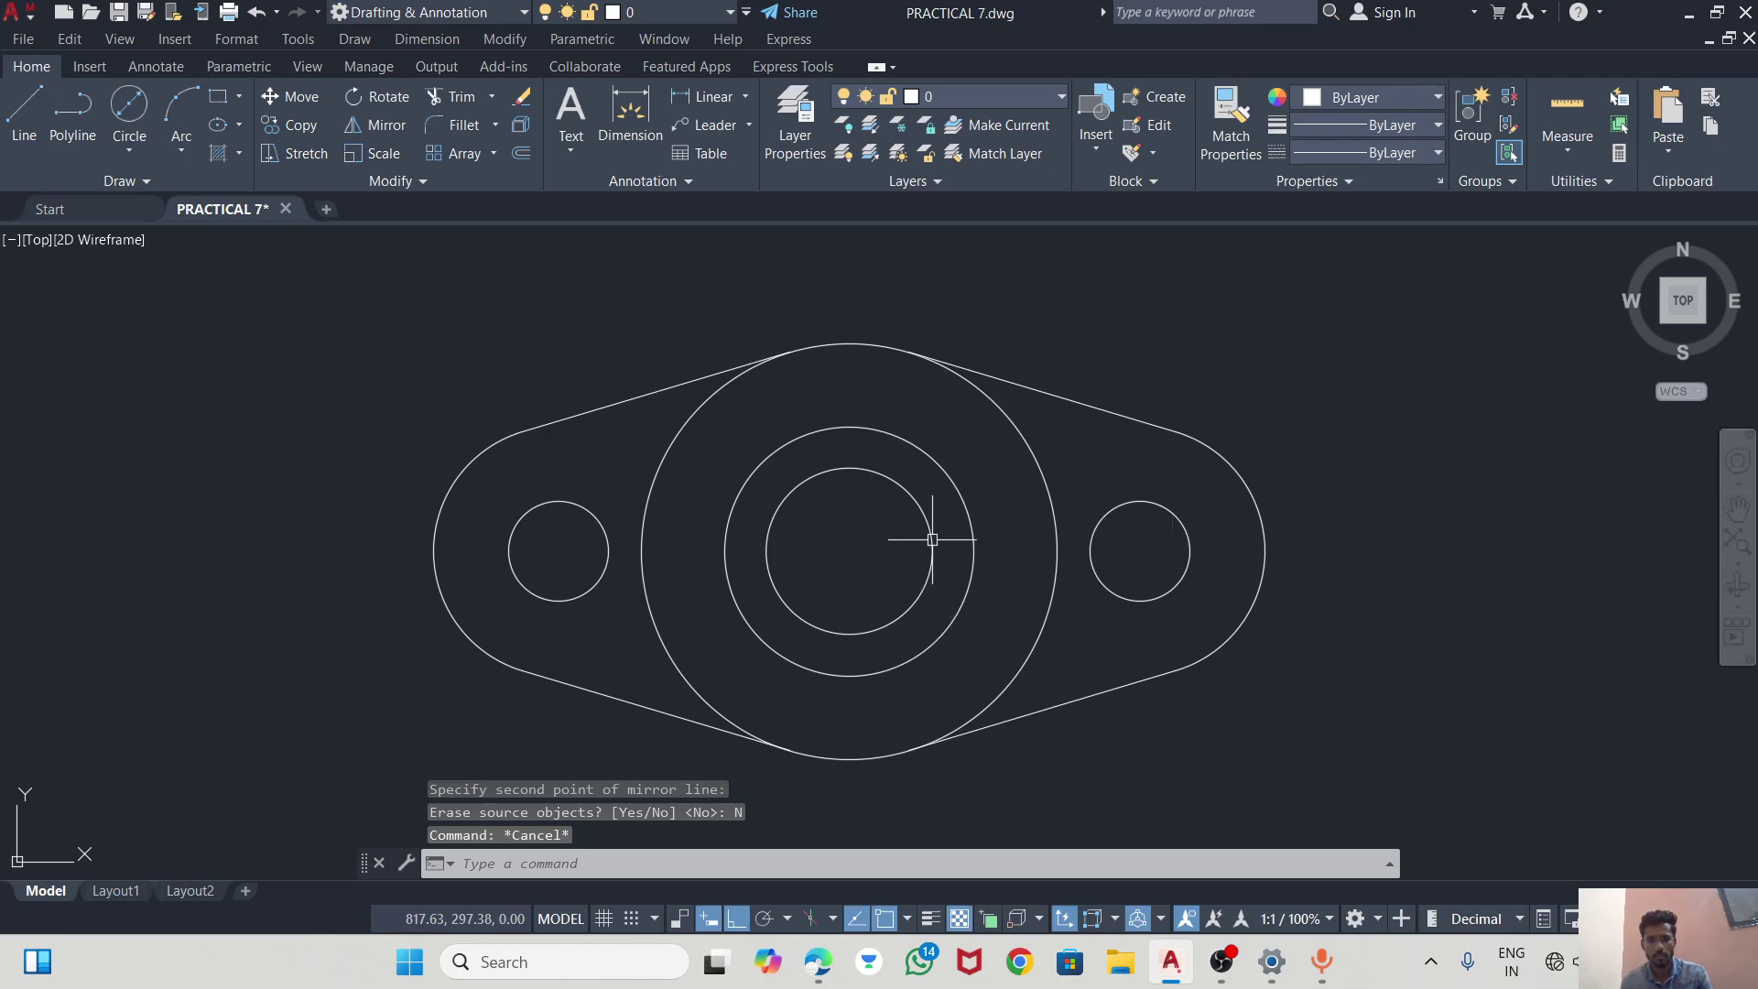
Draw a horizontal line from the circles' centre leftward to the left hole, then check the reference.
{"action": "left_click", "coordinate": [24, 115]}
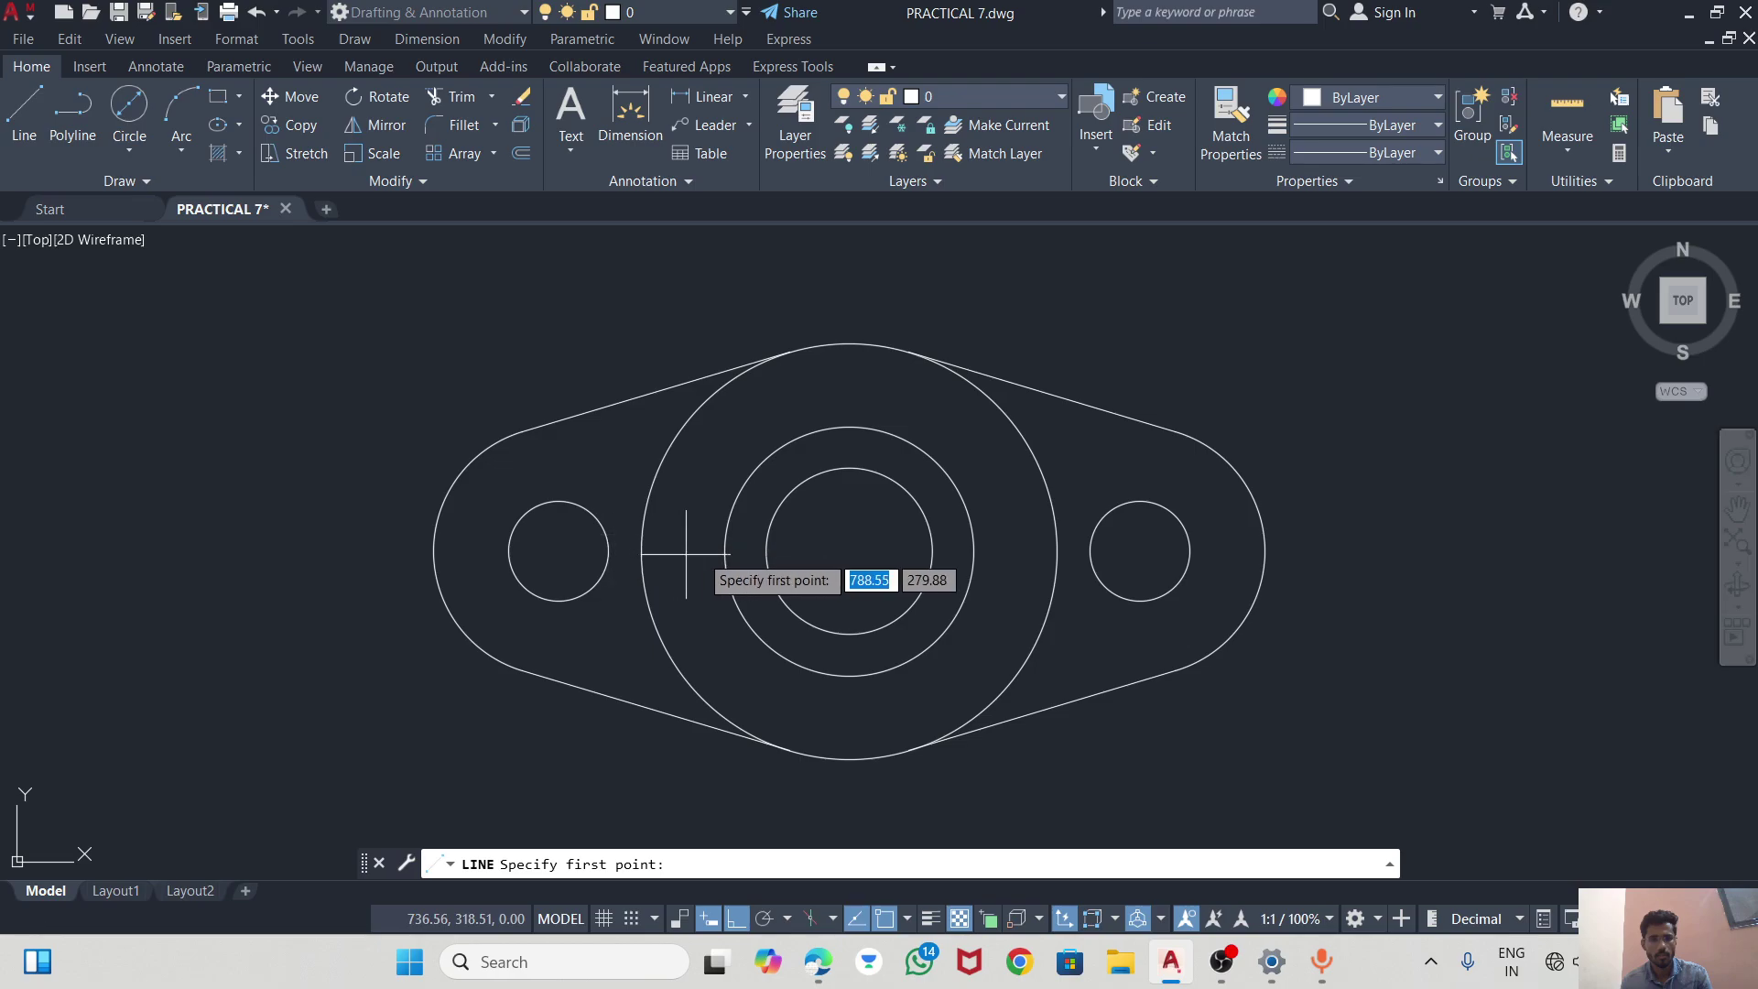
{"action": "left_click", "coordinate": [849, 550]}
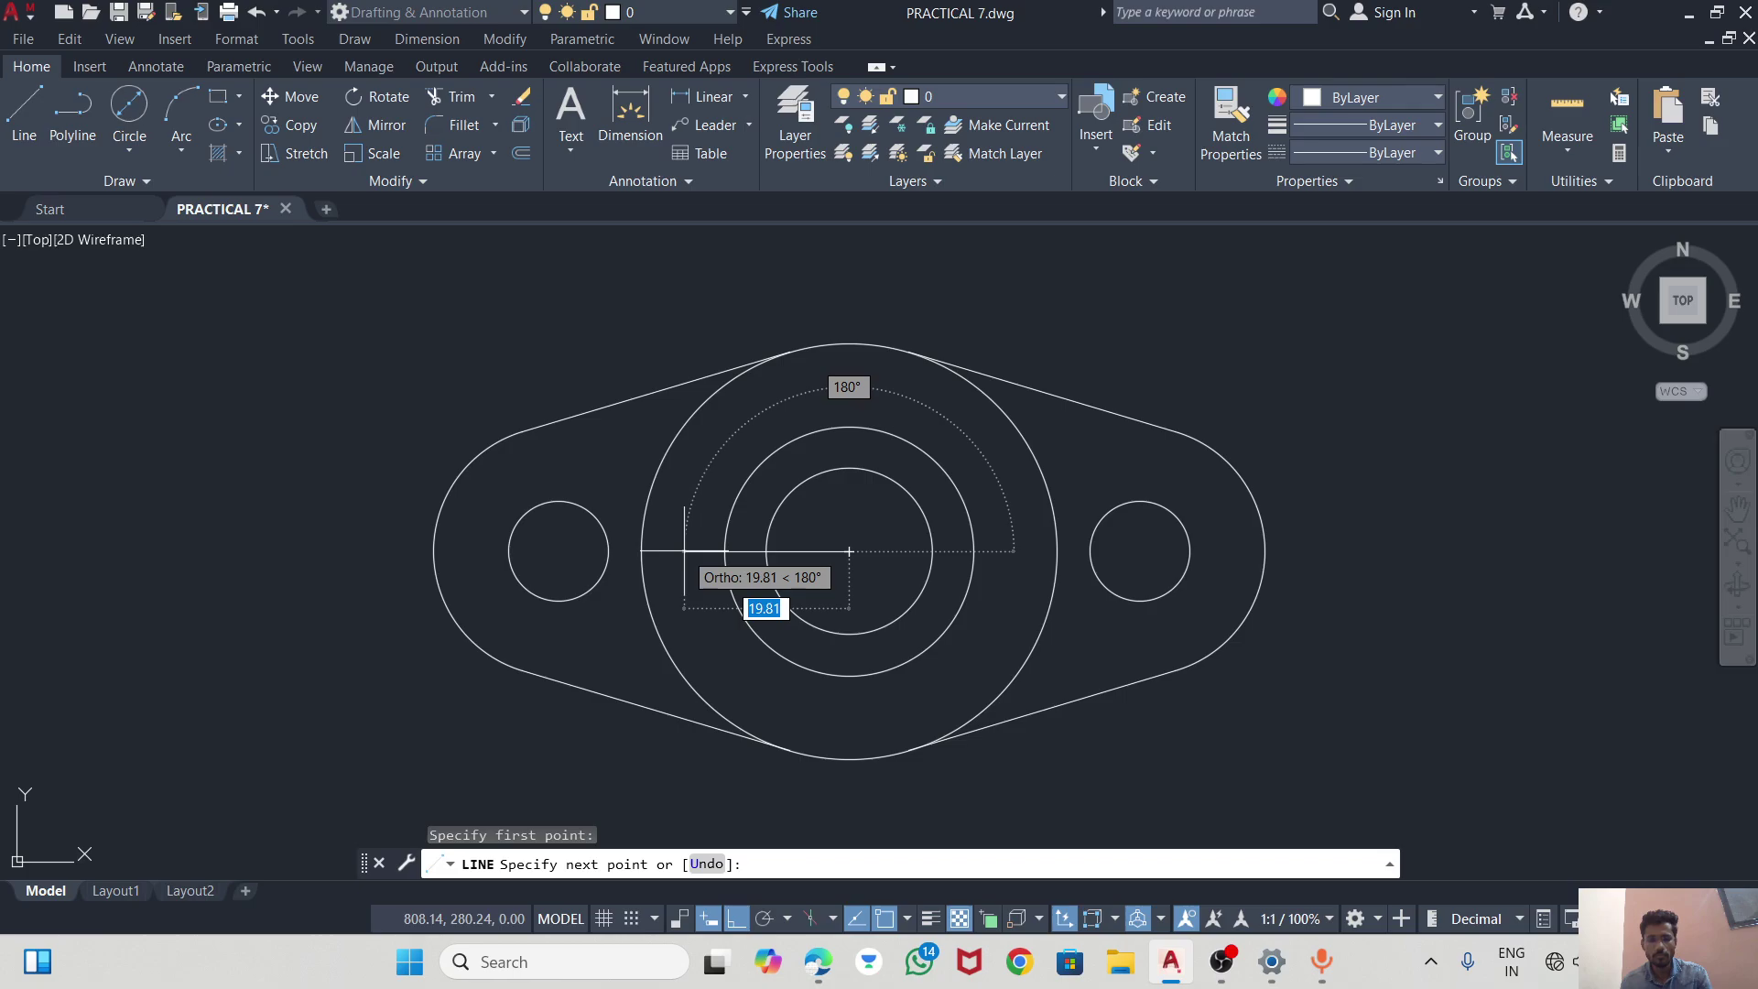
{"action": "left_click", "coordinate": [626, 553]}
{"action": "key", "text": "Escape"}
{"action": "left_click", "coordinate": [821, 965]}
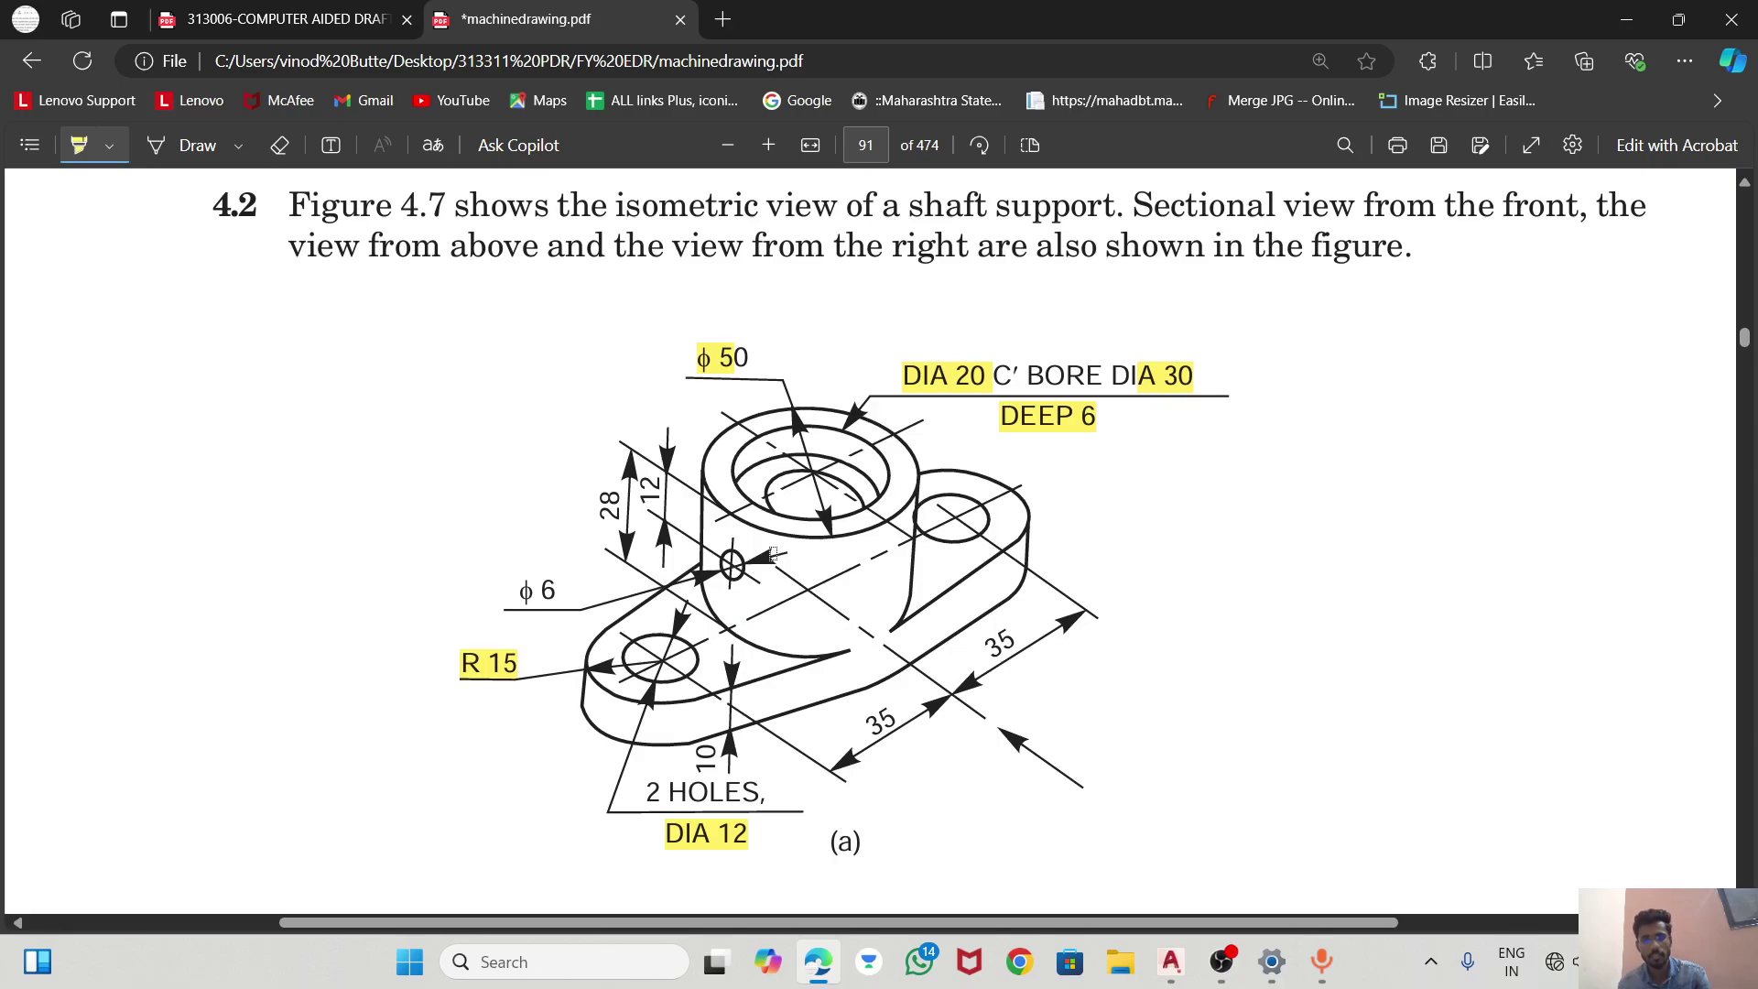
{"action": "key", "text": "alt+Tab"}
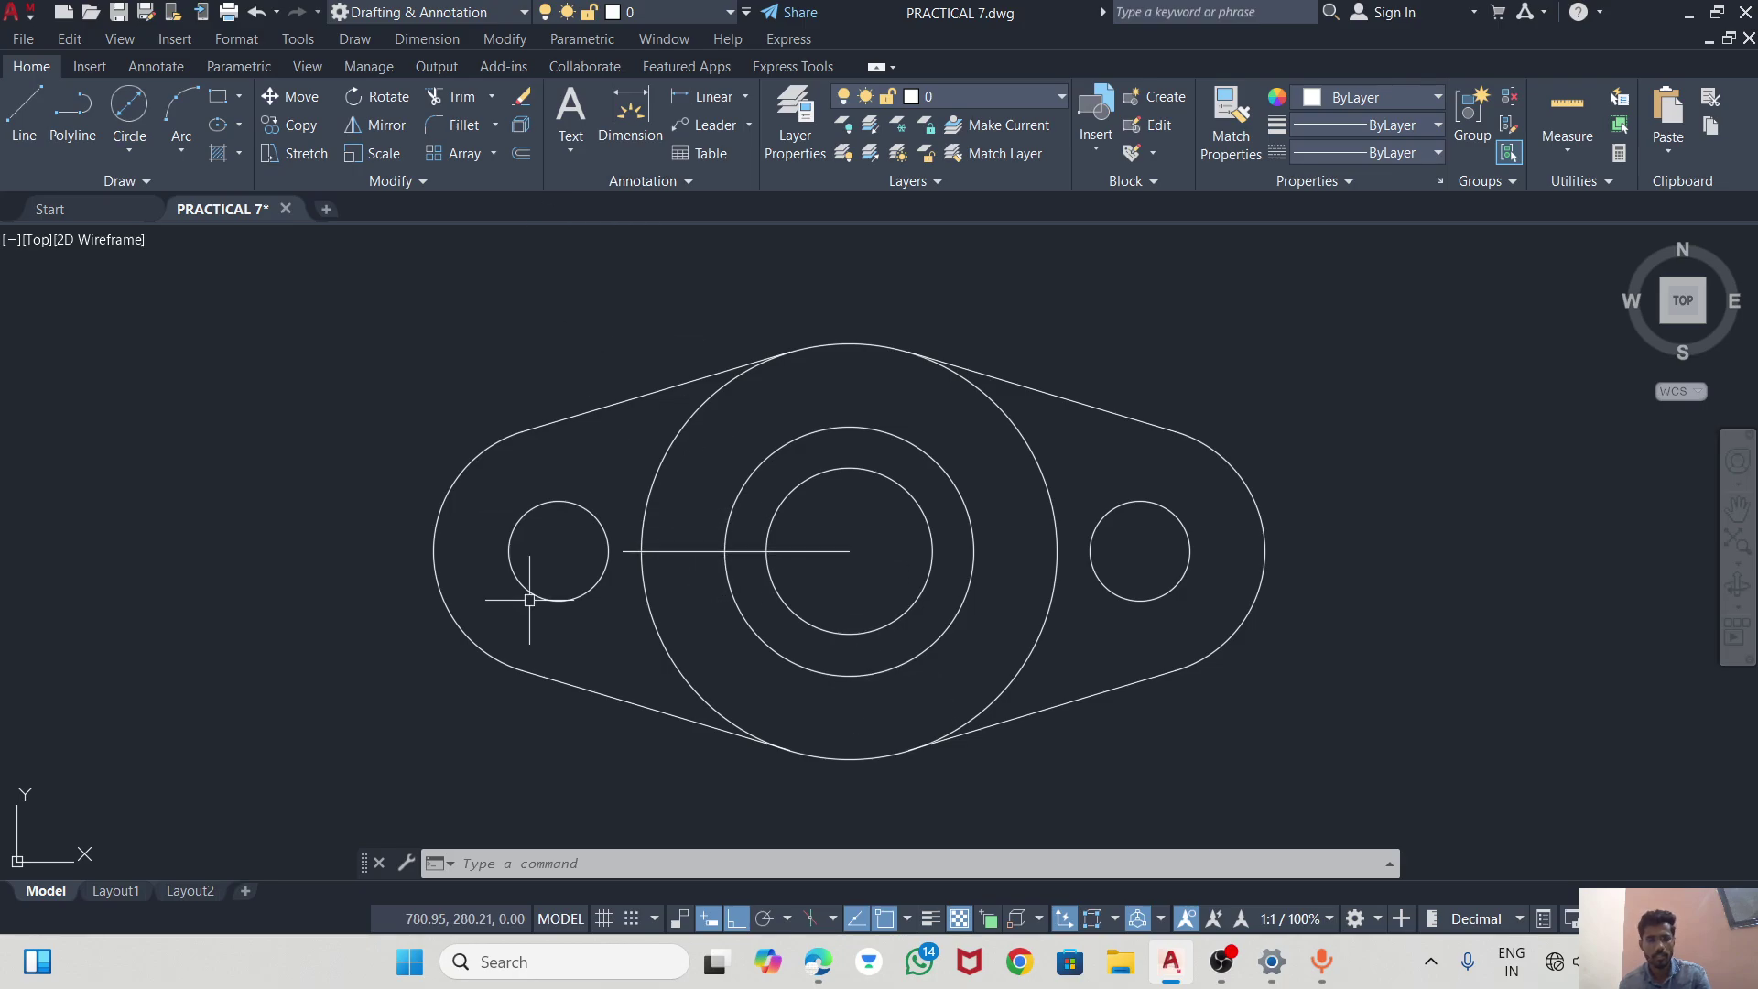
Offset the horizontal line 3 units above and below with OFFSET.
{"action": "type", "text": "O"}
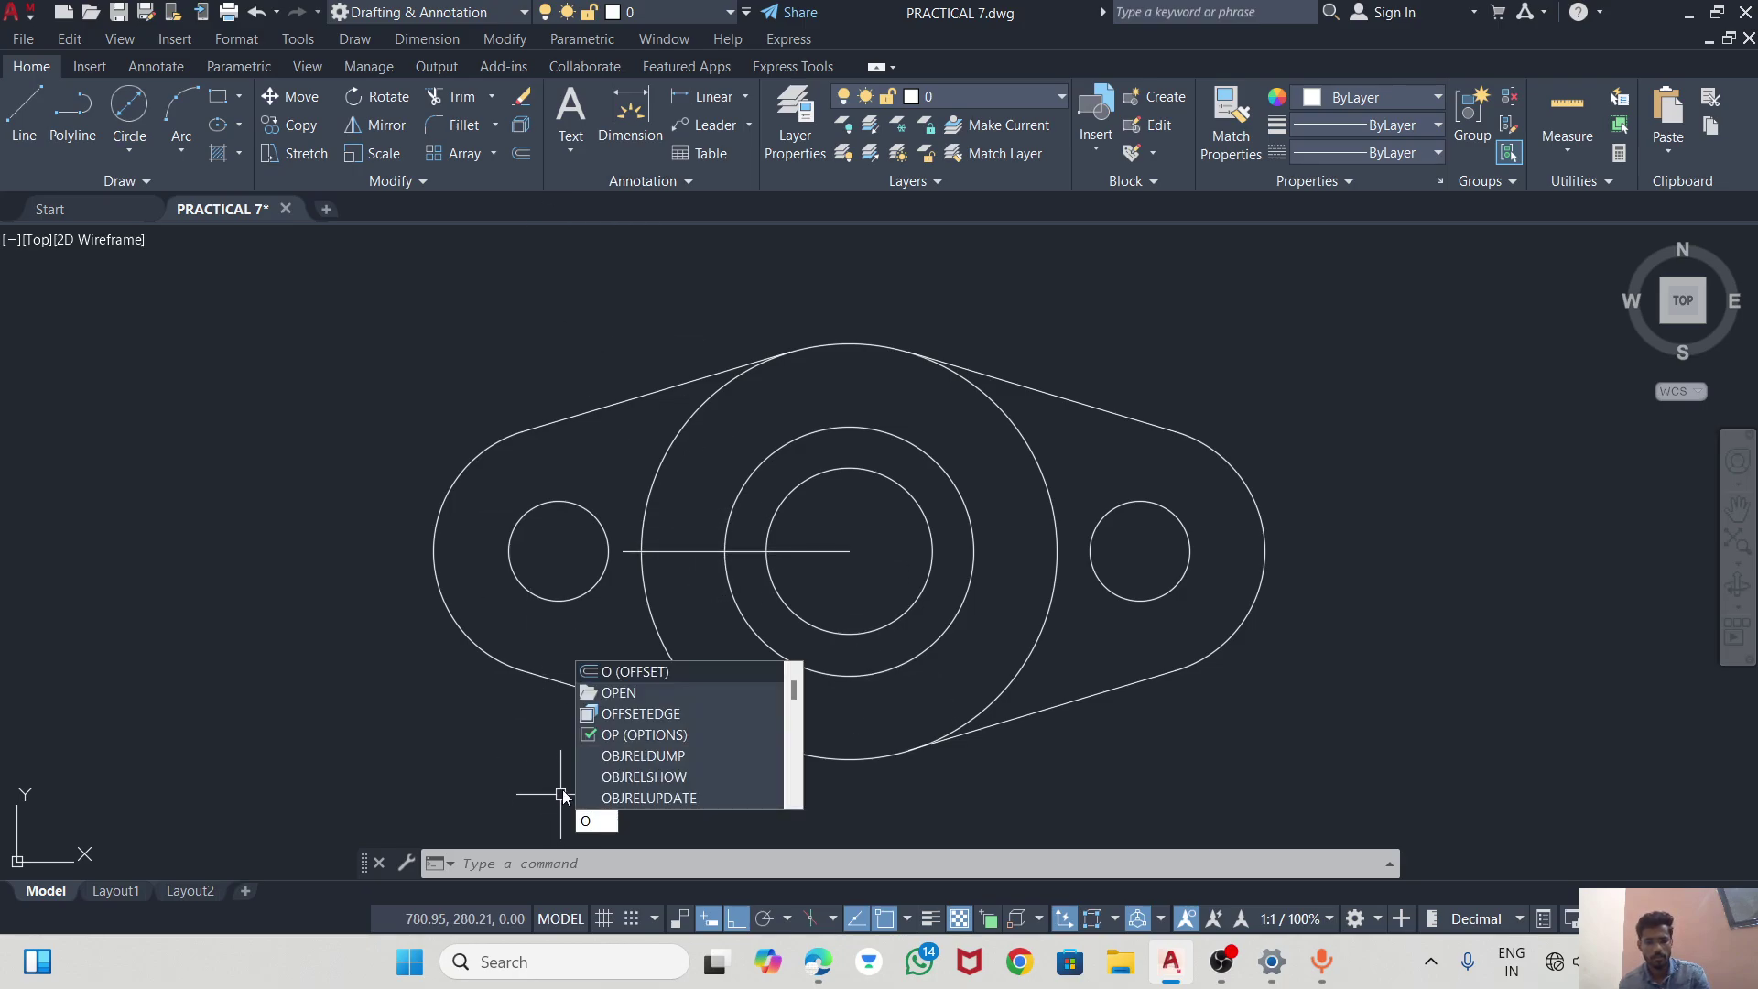
{"action": "type", "text": "F"}
{"action": "key", "text": "Return"}
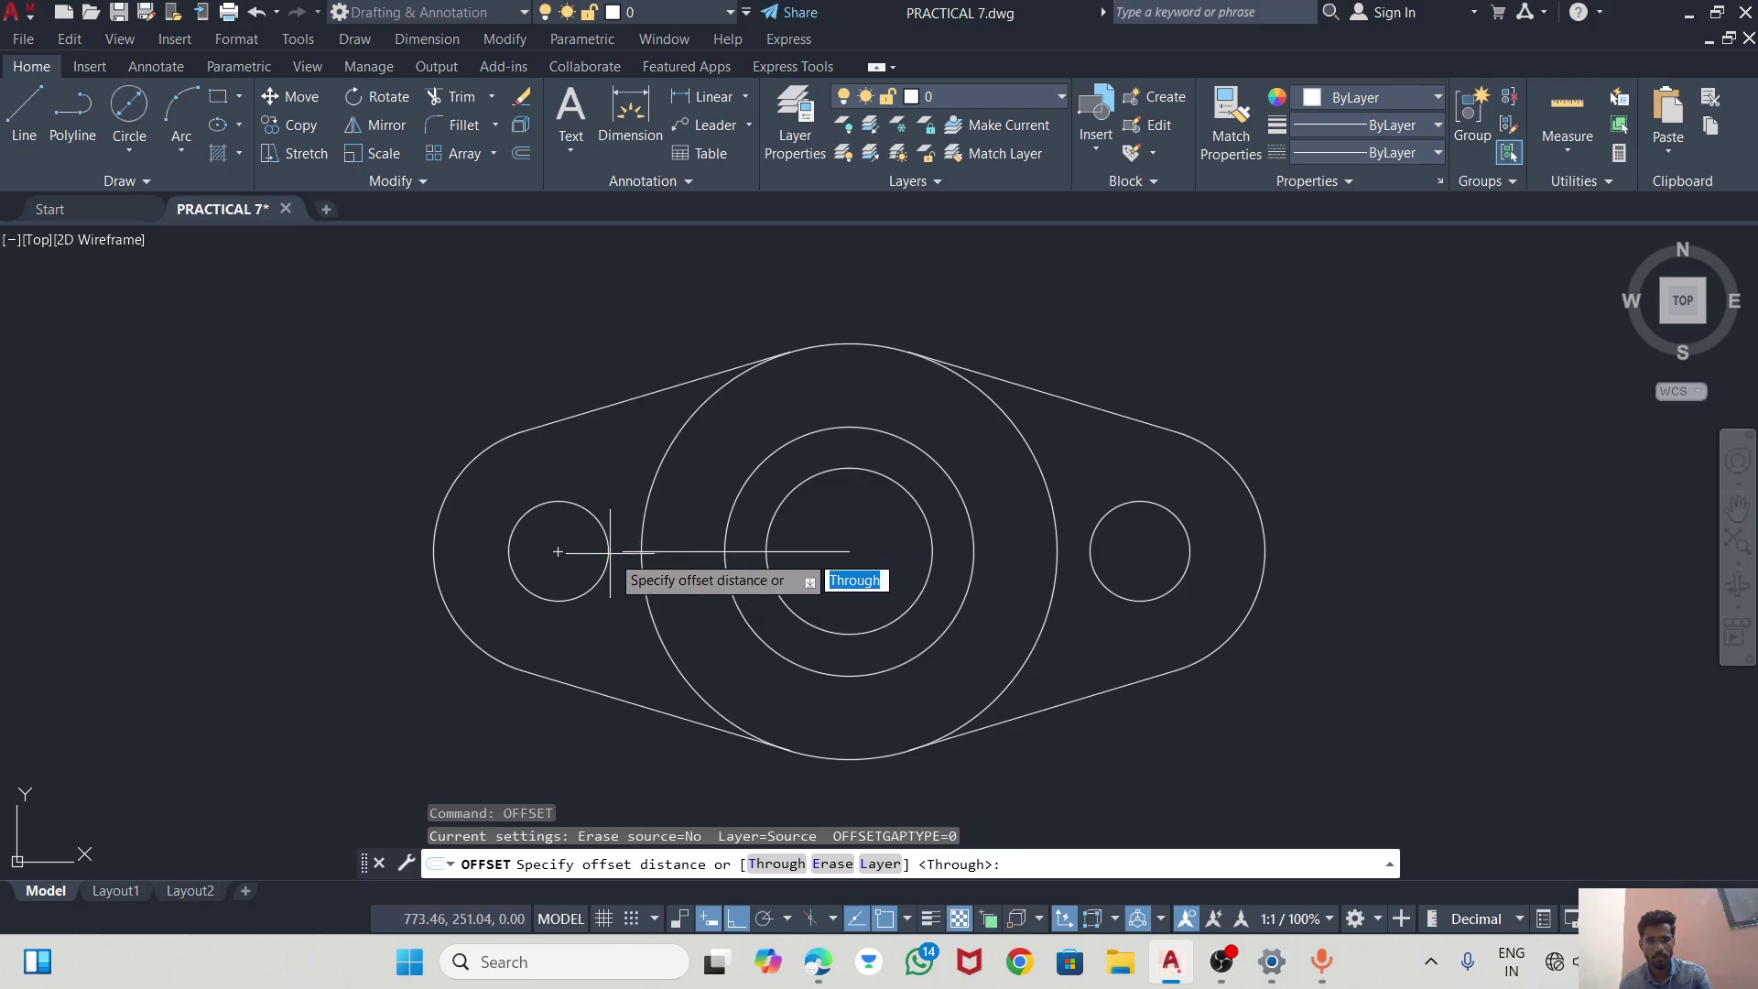
{"action": "left_click", "coordinate": [622, 551]}
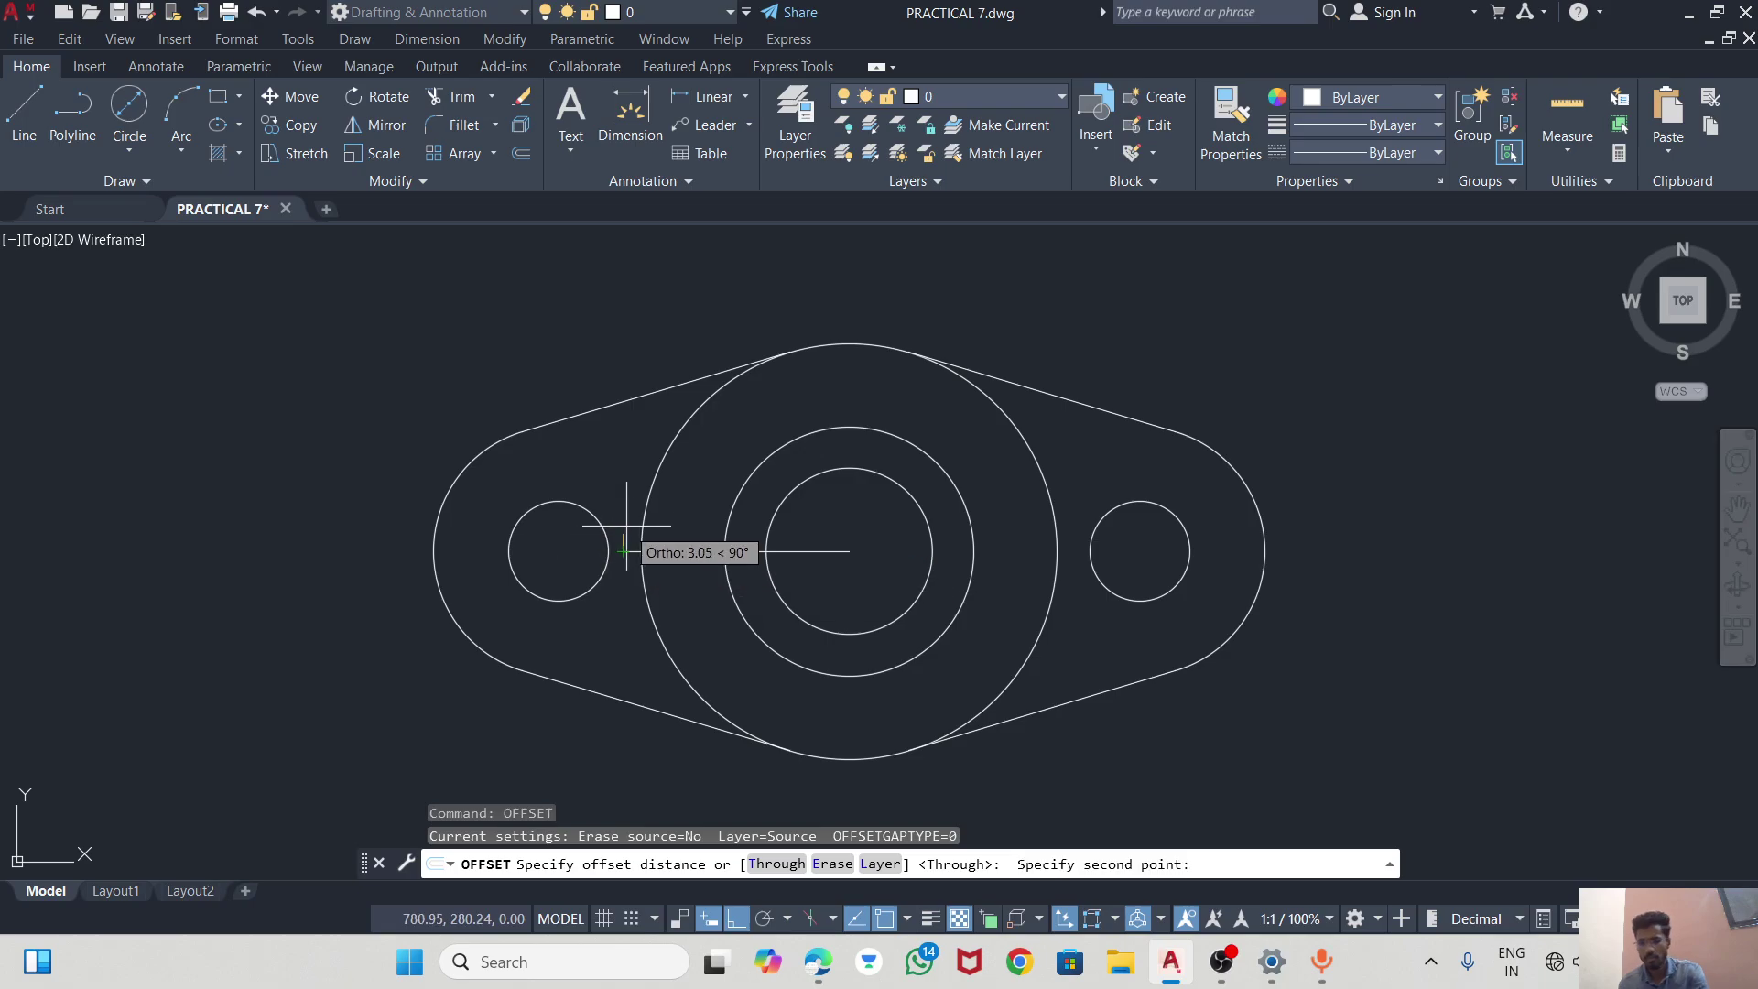
{"action": "type", "text": "3"}
{"action": "key", "text": "Return"}
{"action": "left_click", "coordinate": [634, 557]}
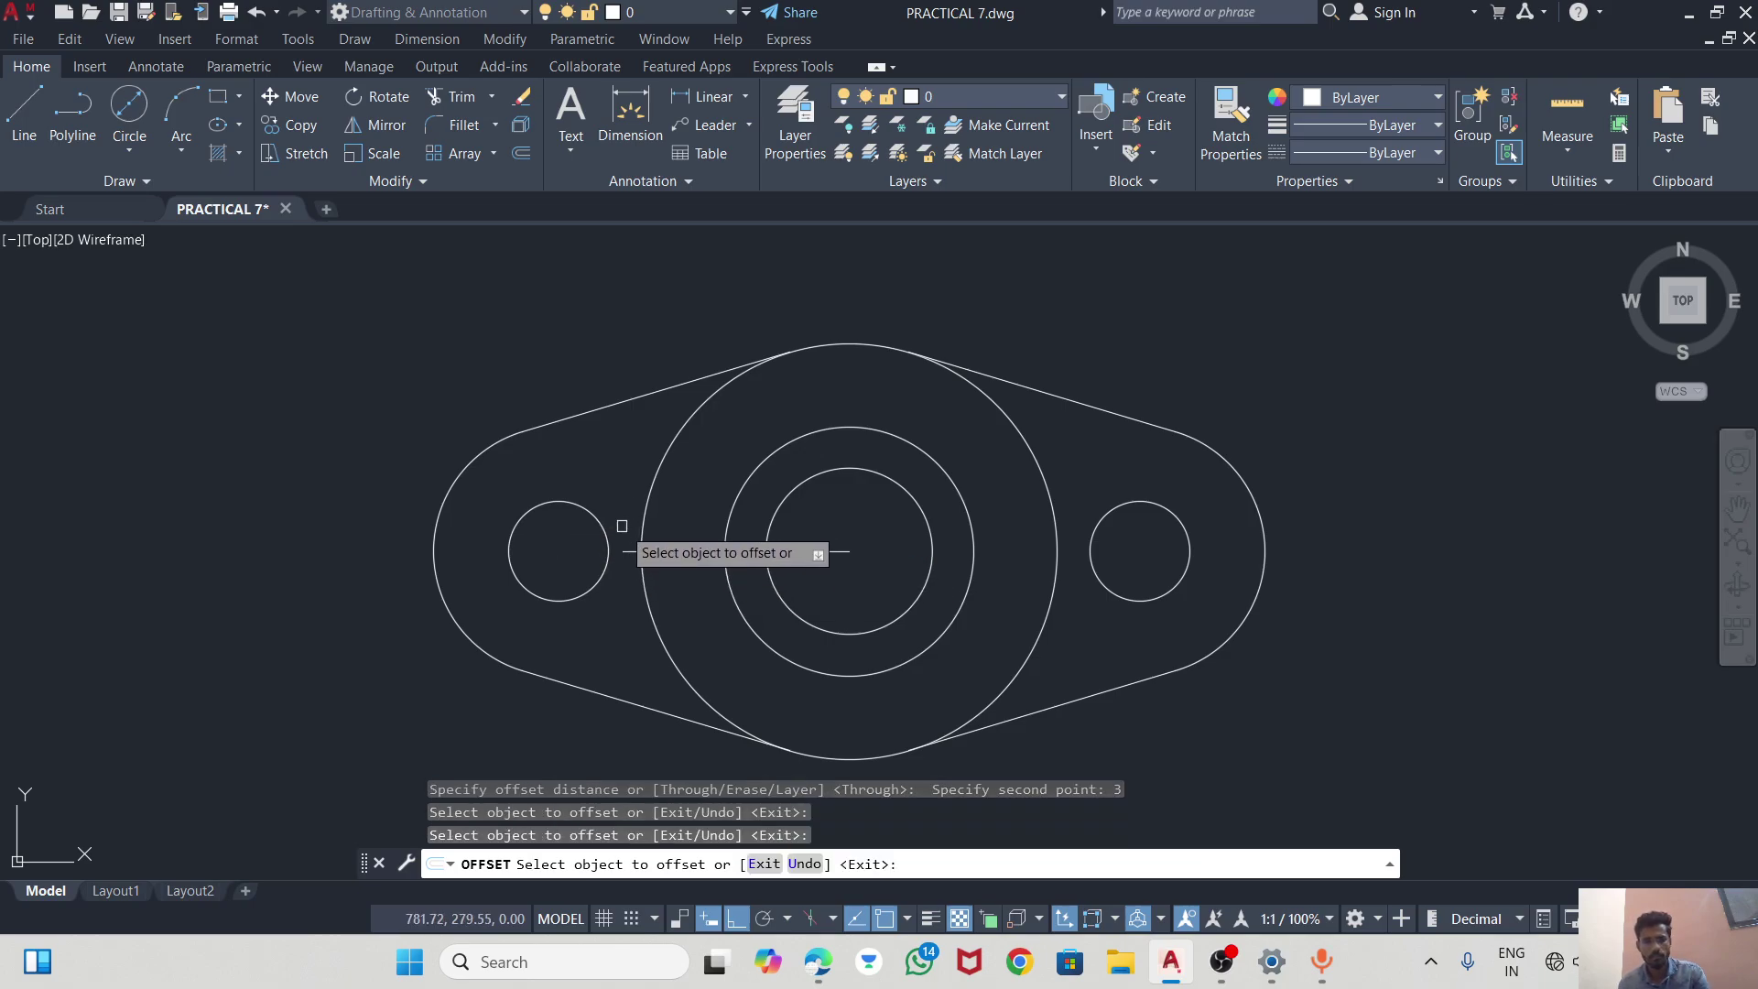
{"action": "left_click", "coordinate": [630, 551]}
{"action": "left_click", "coordinate": [623, 514]}
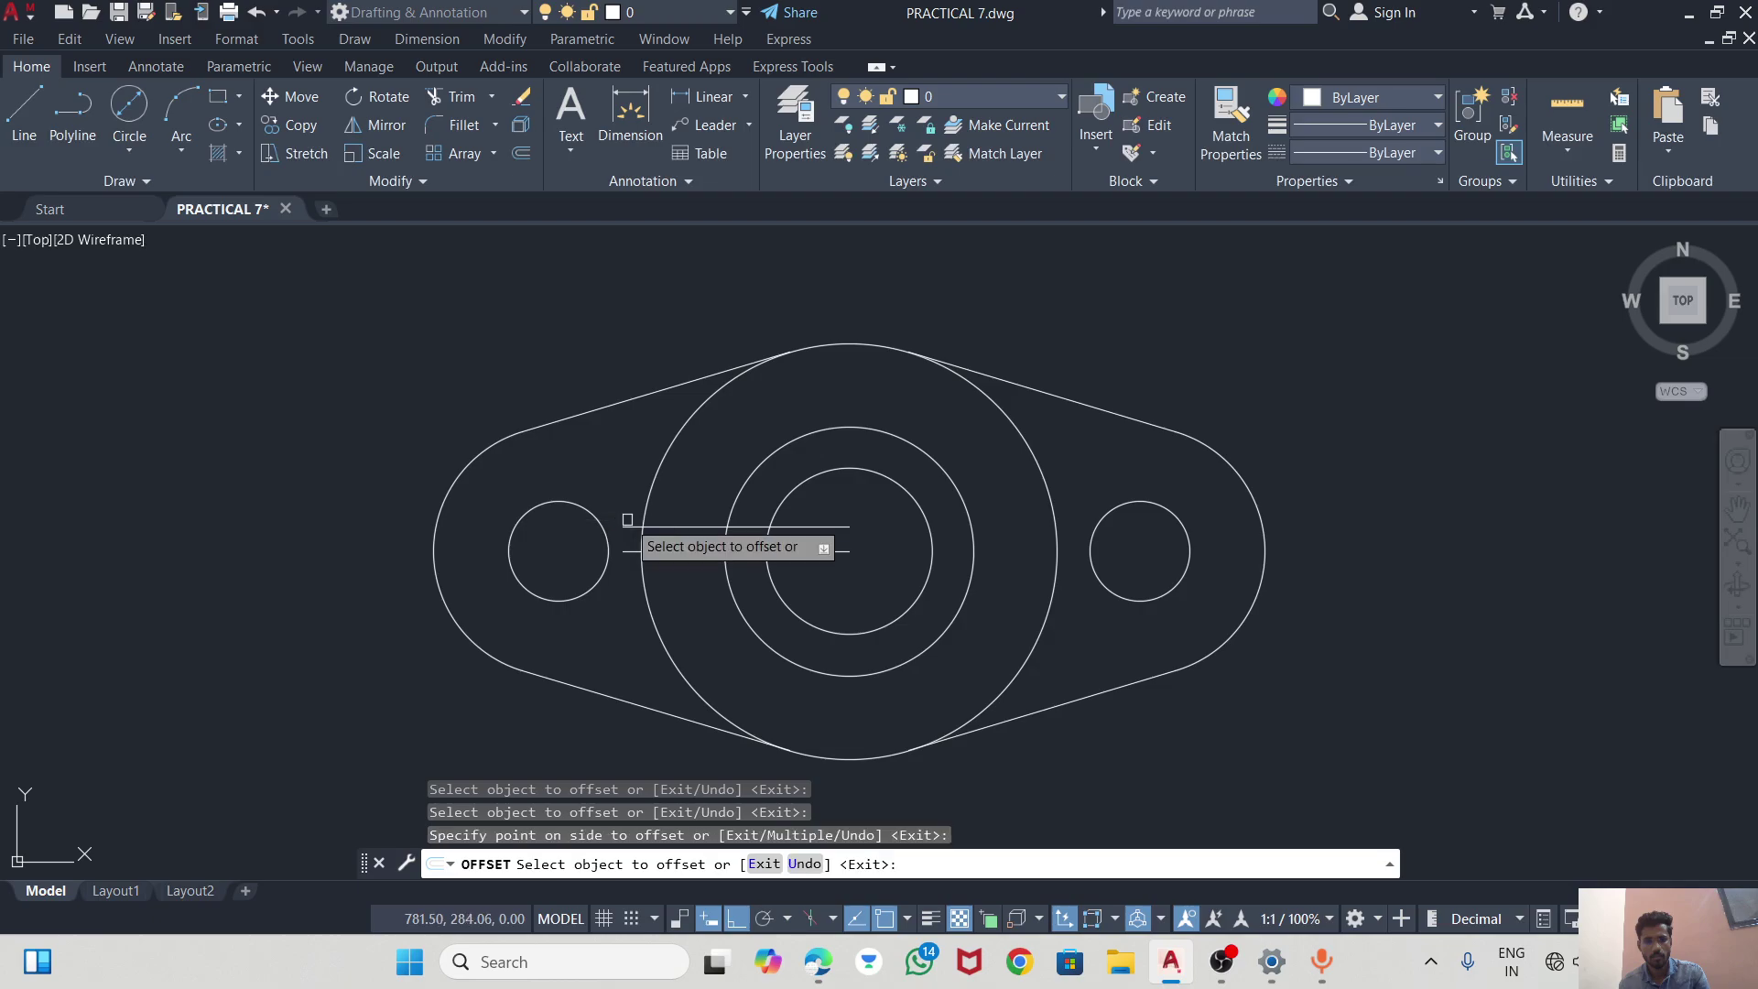
{"action": "left_click", "coordinate": [701, 551]}
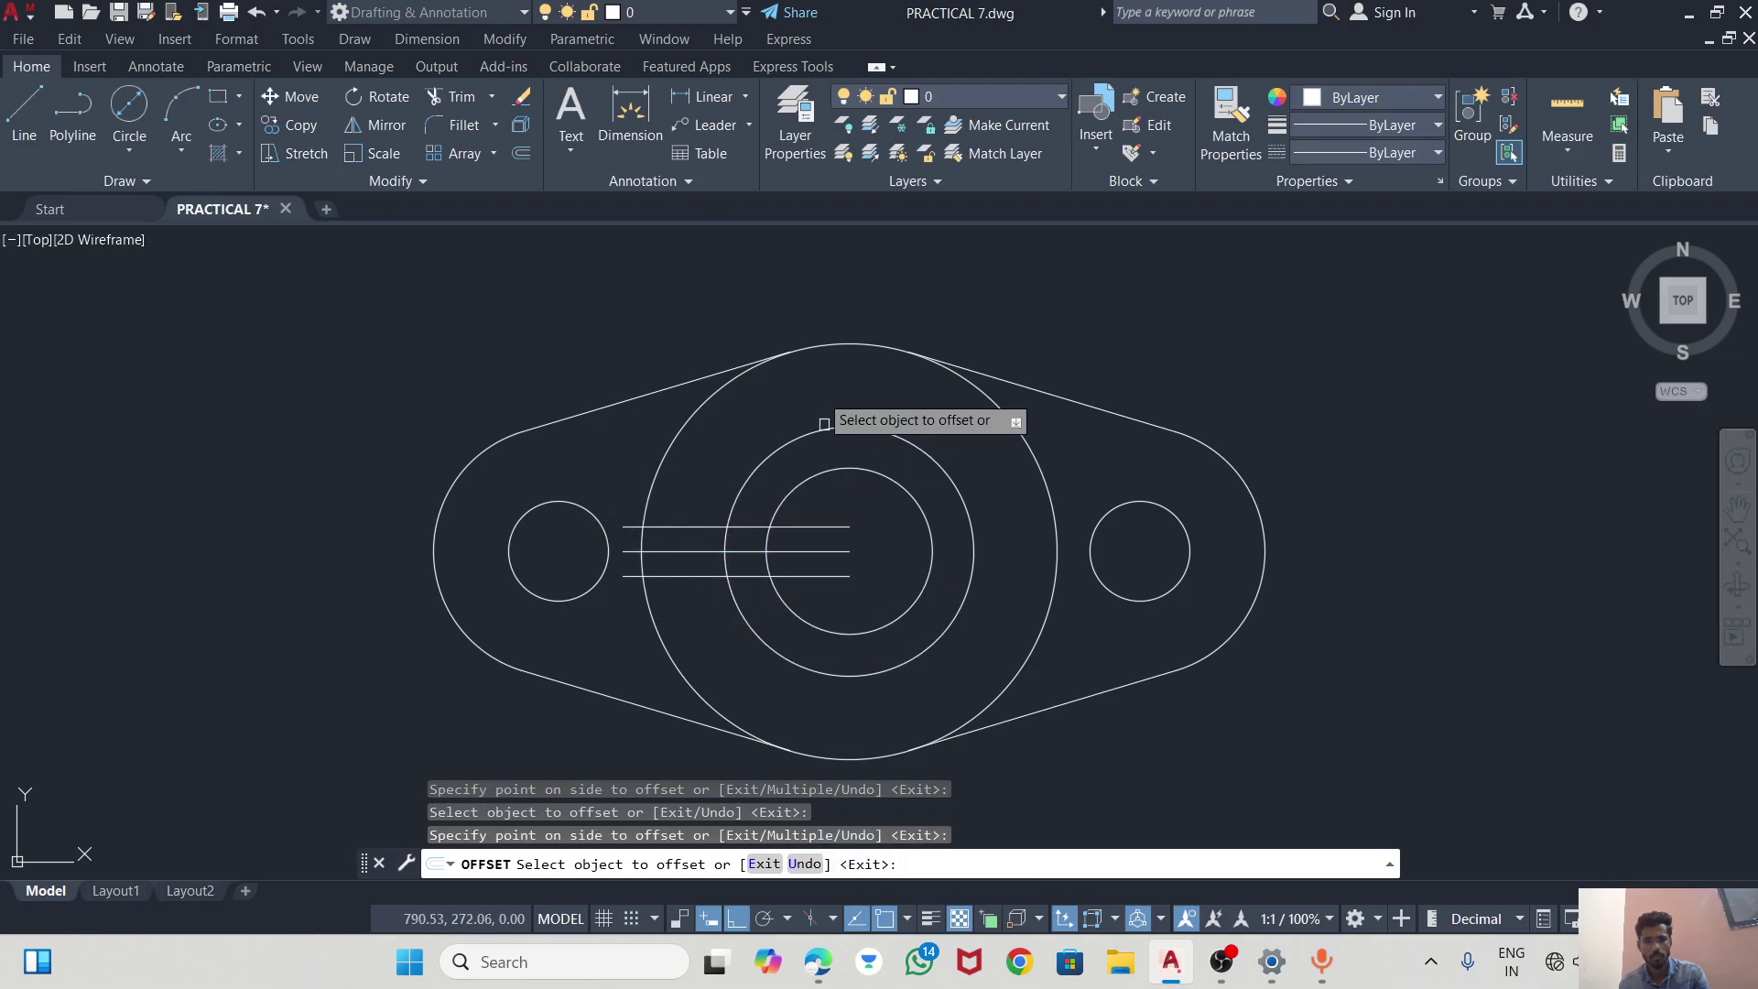
Trim the offset lines inside the inner circle and outside the large circle.
{"action": "left_click", "coordinate": [453, 99]}
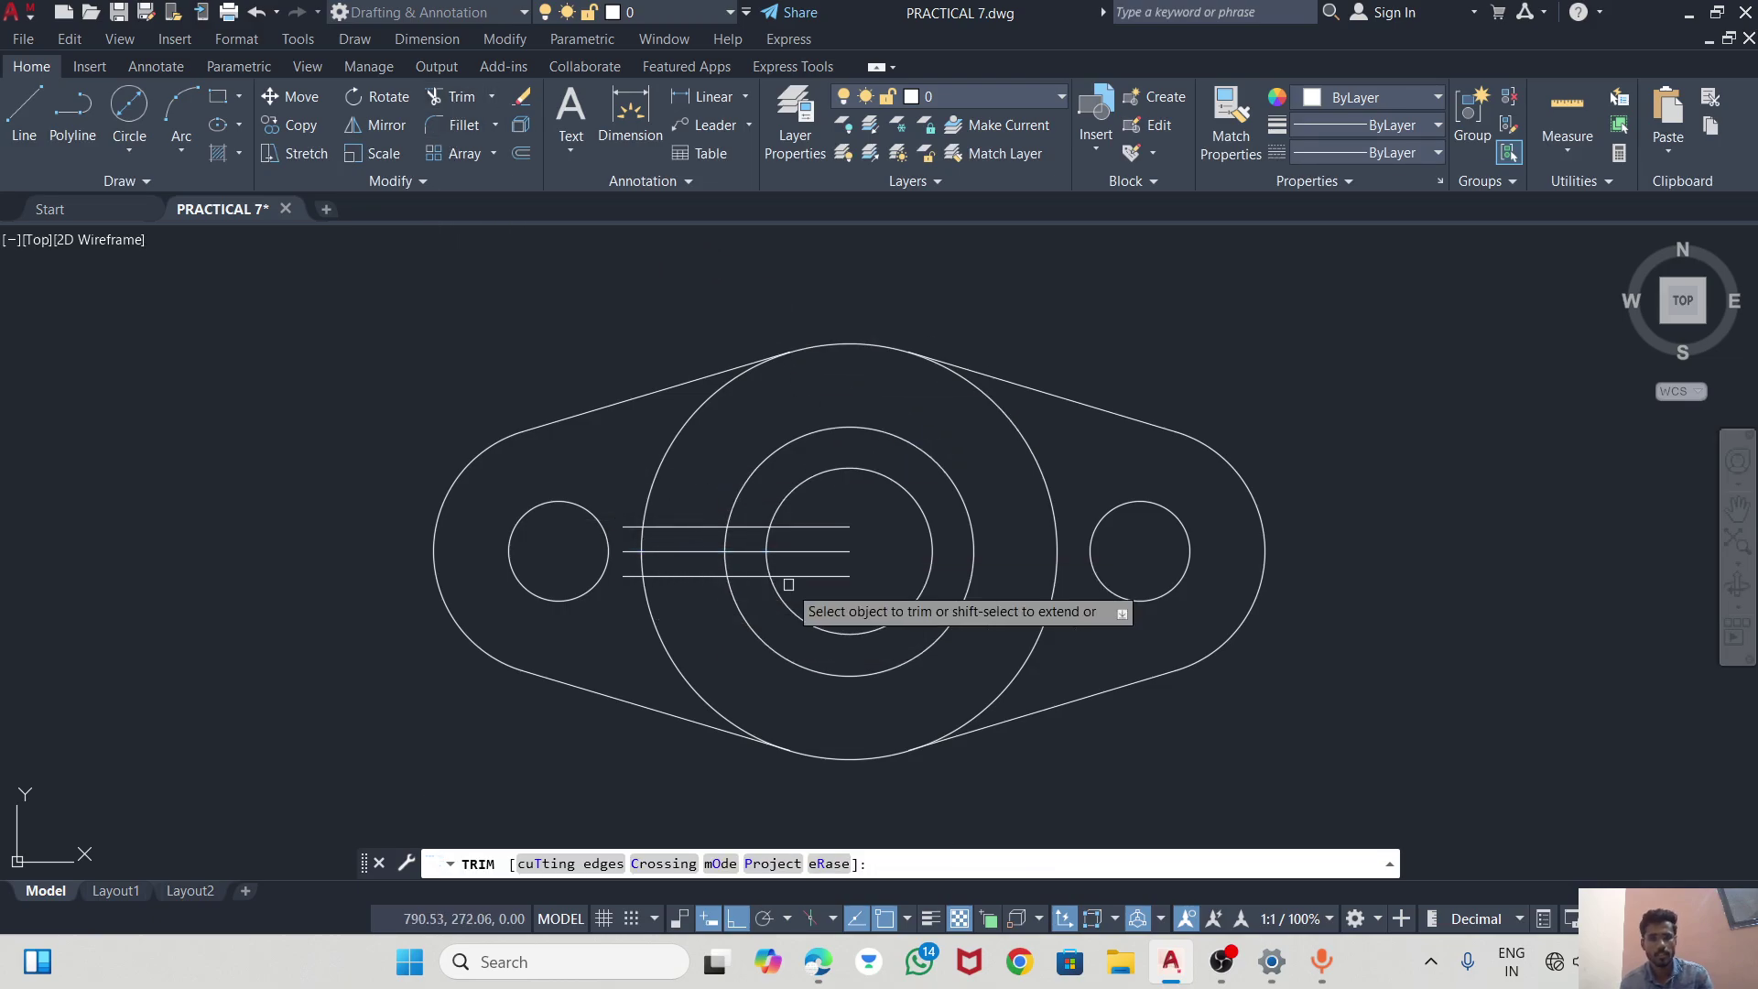
{"action": "left_click", "coordinate": [813, 531]}
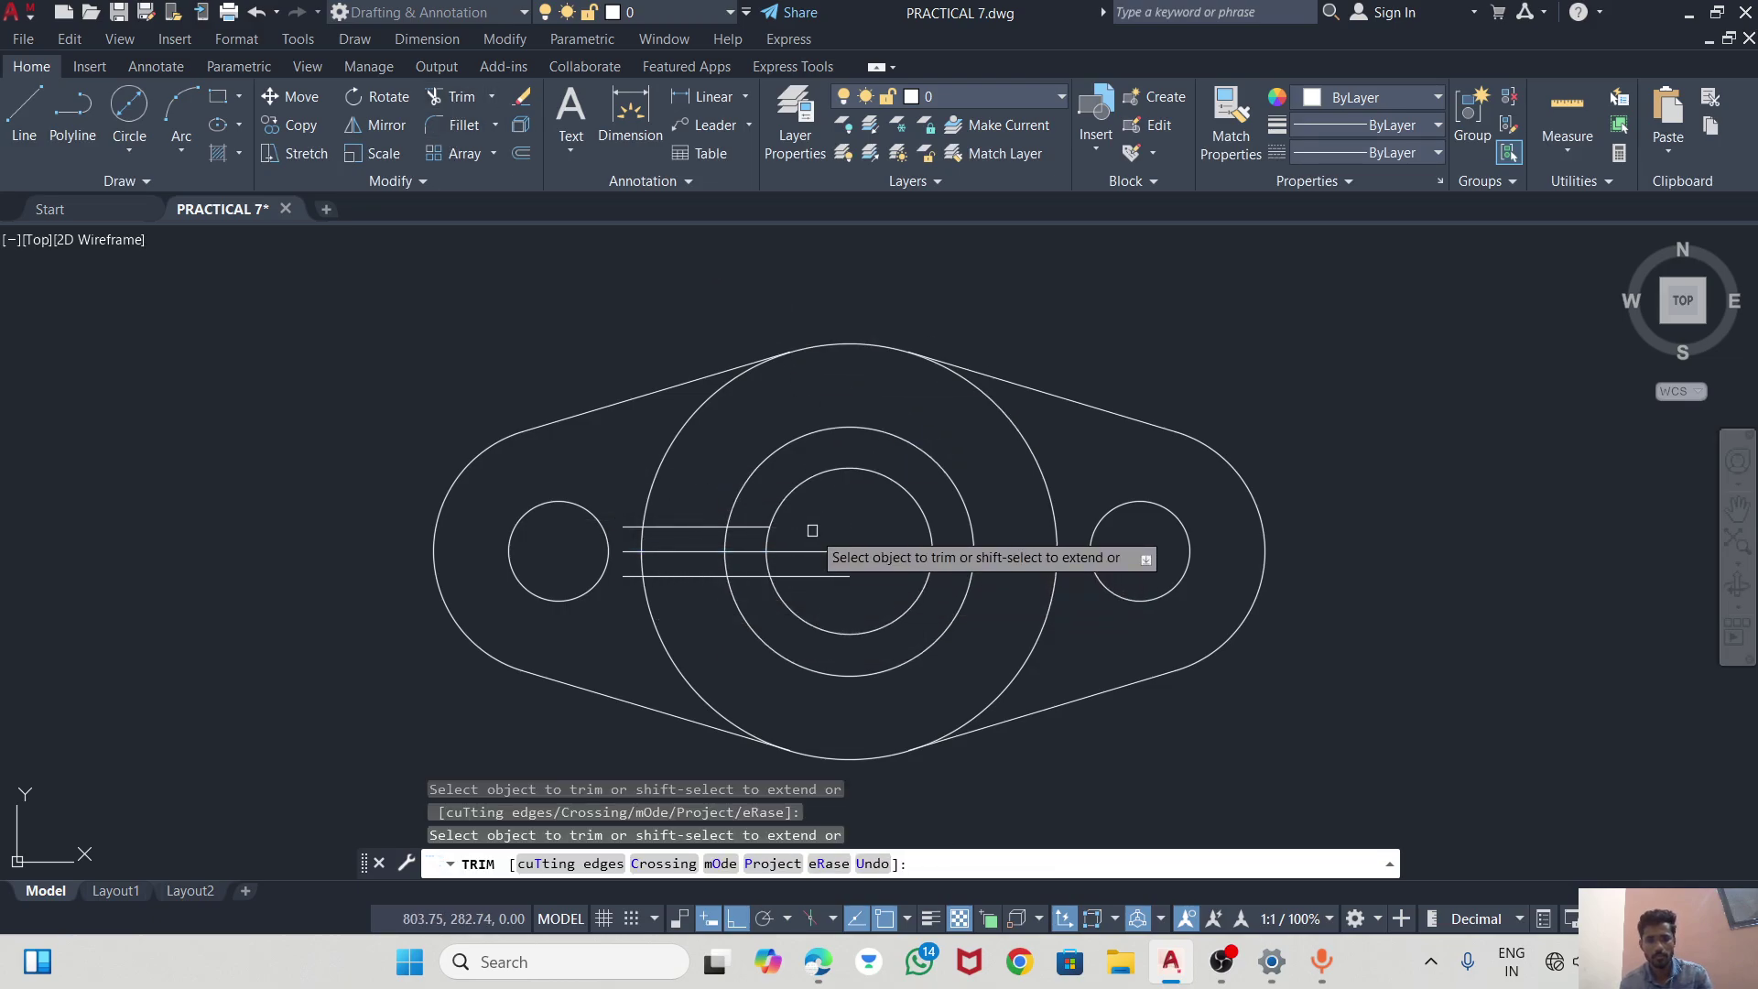
{"action": "left_click", "coordinate": [821, 575]}
{"action": "left_click", "coordinate": [625, 575]}
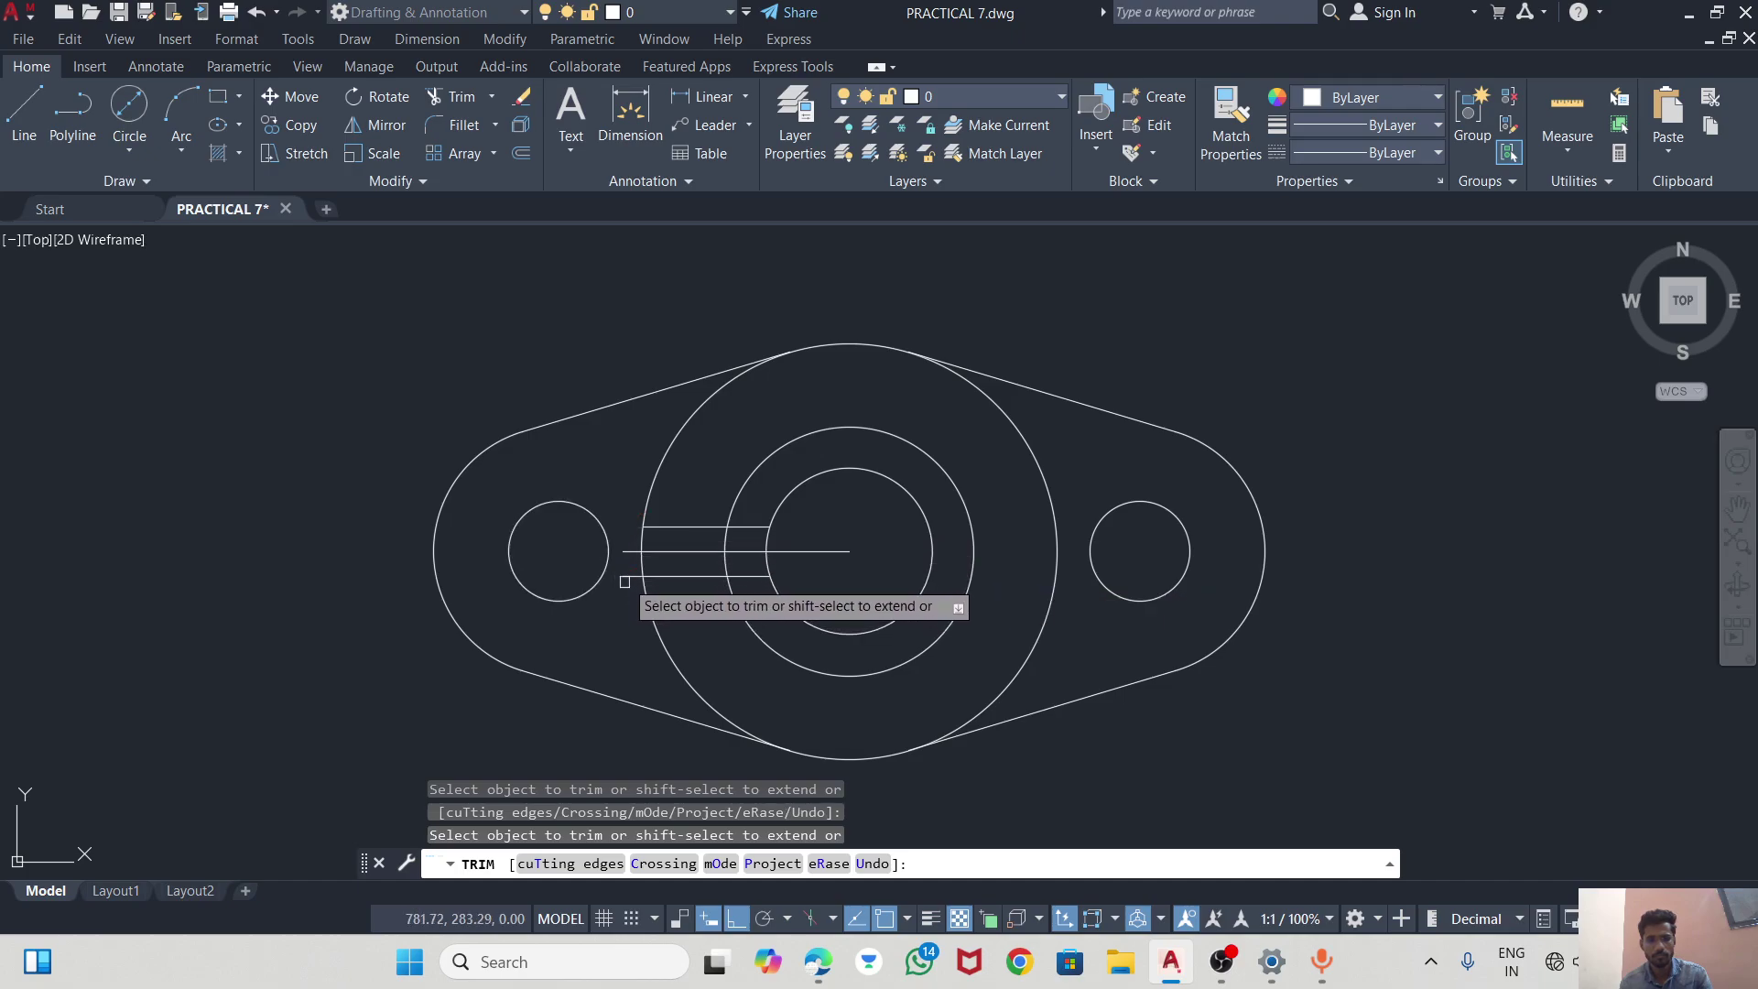
{"action": "key", "text": "Escape"}
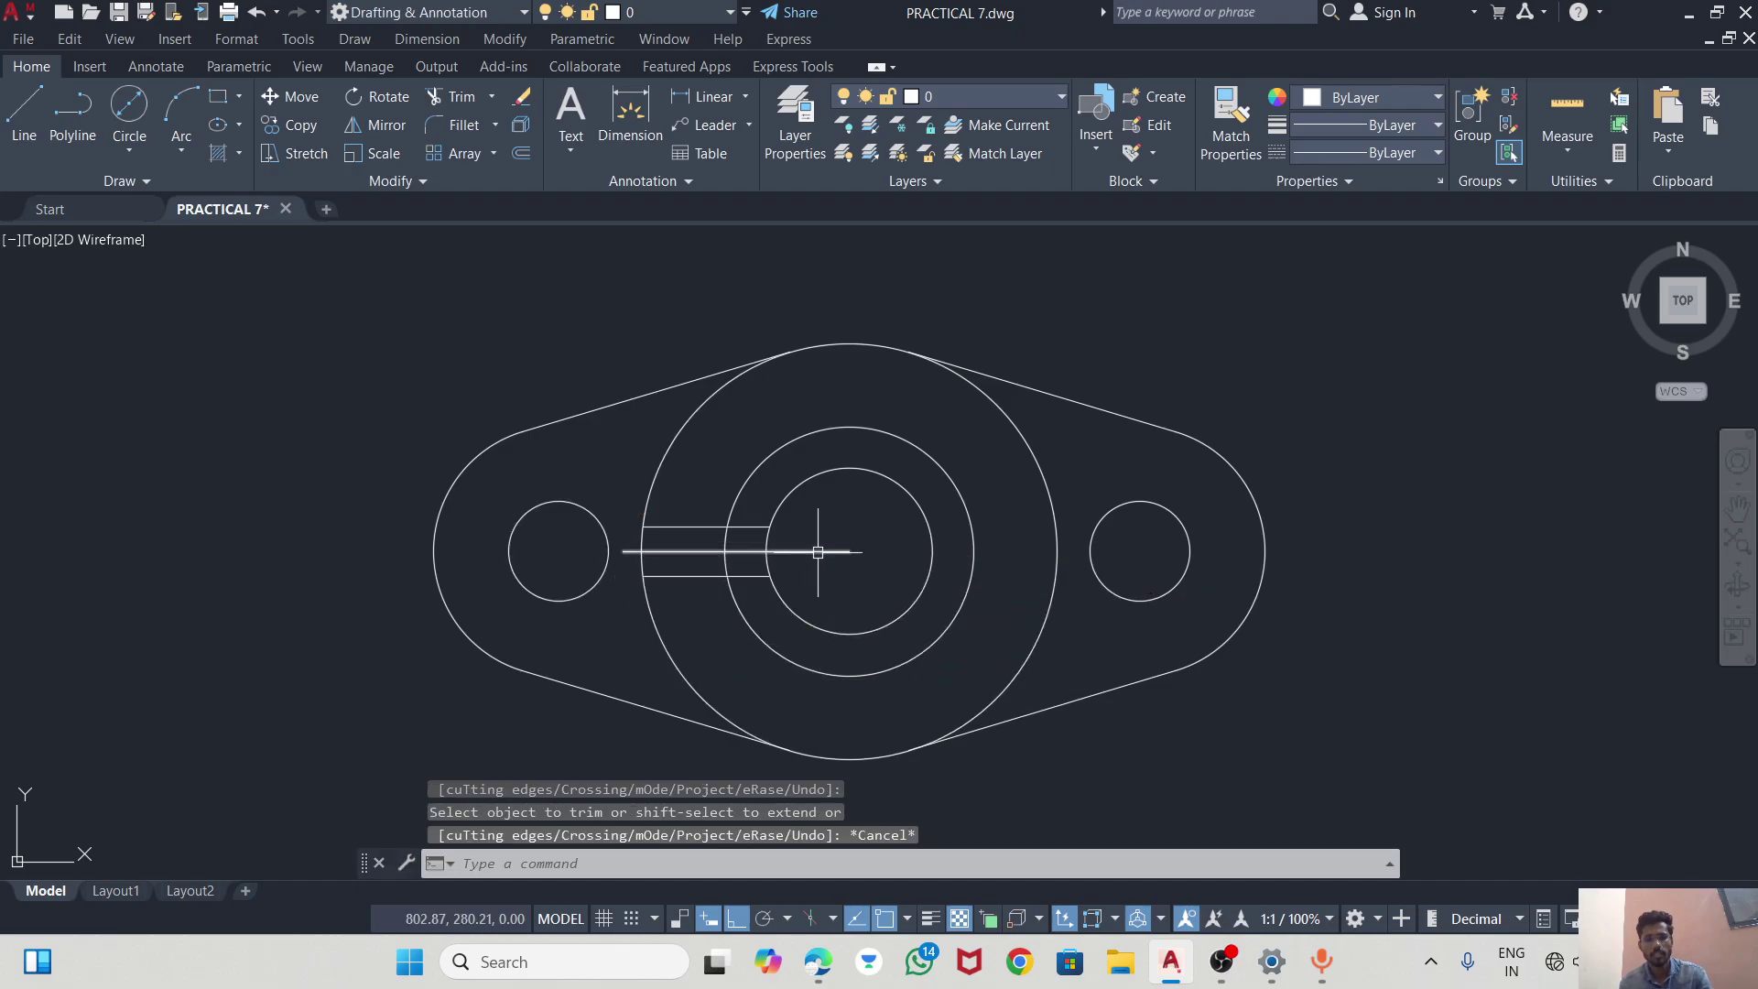
{"action": "left_click", "coordinate": [841, 553]}
Stretch the horizontal centre line's ends out past both lugs.
{"action": "left_click", "coordinate": [849, 551]}
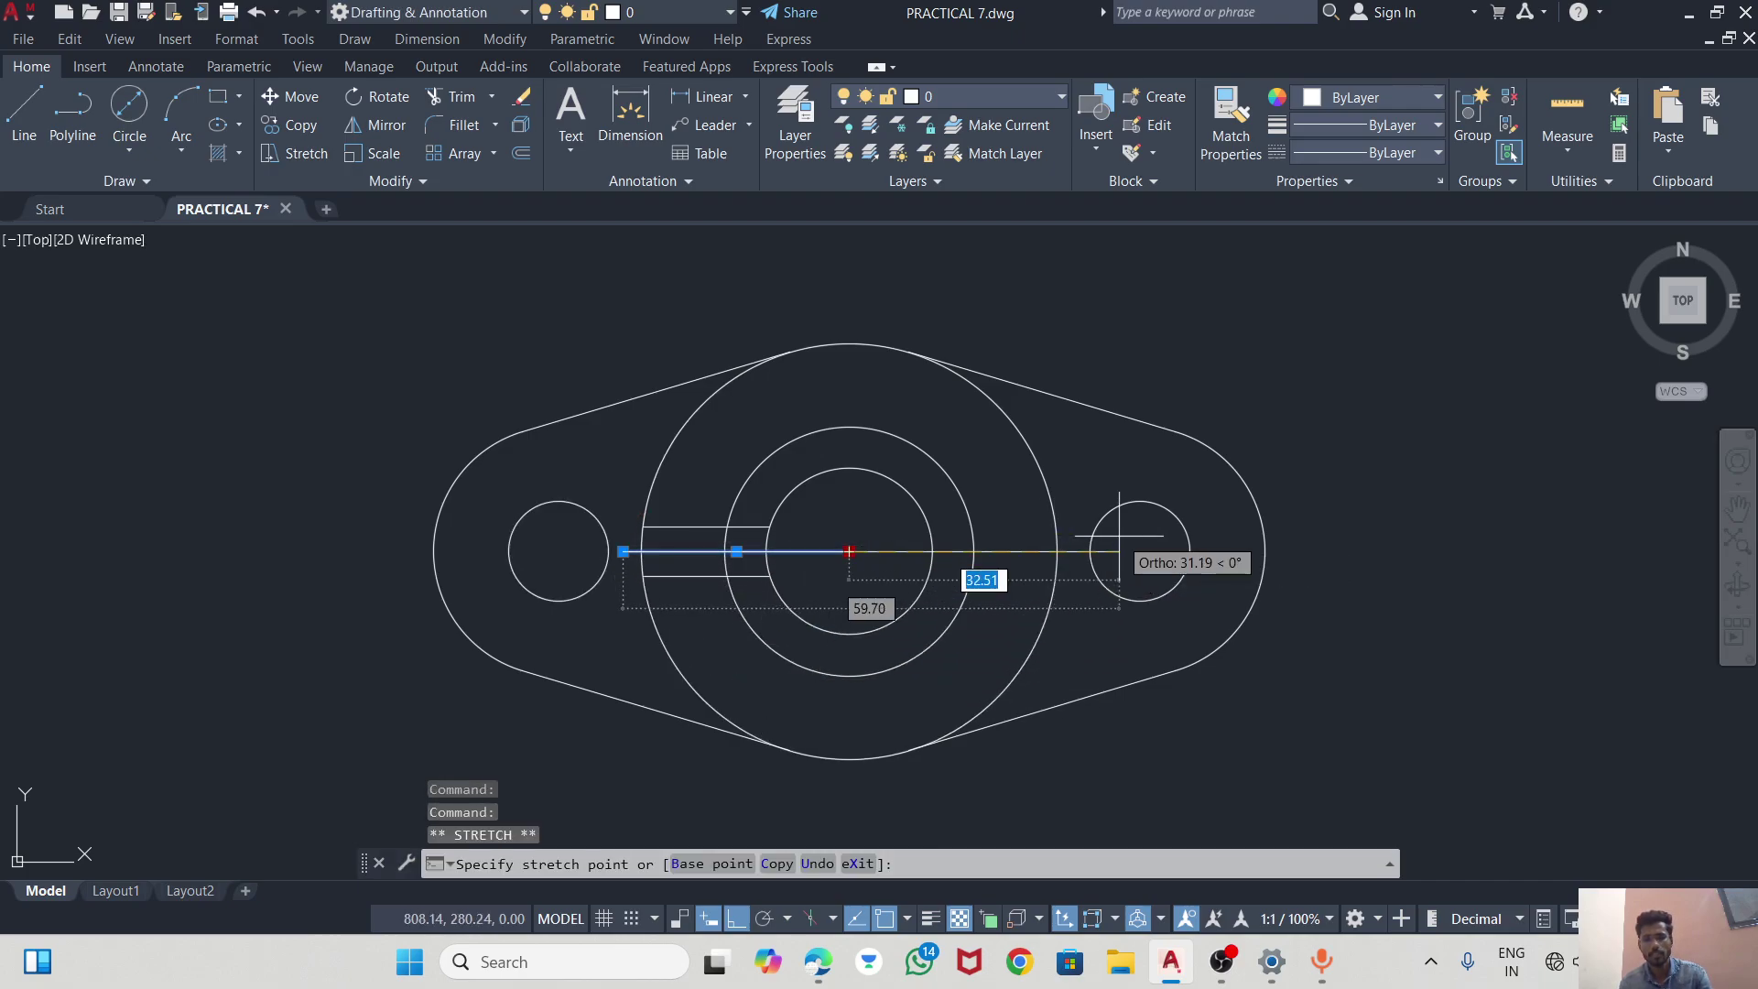
{"action": "left_click", "coordinate": [1295, 551]}
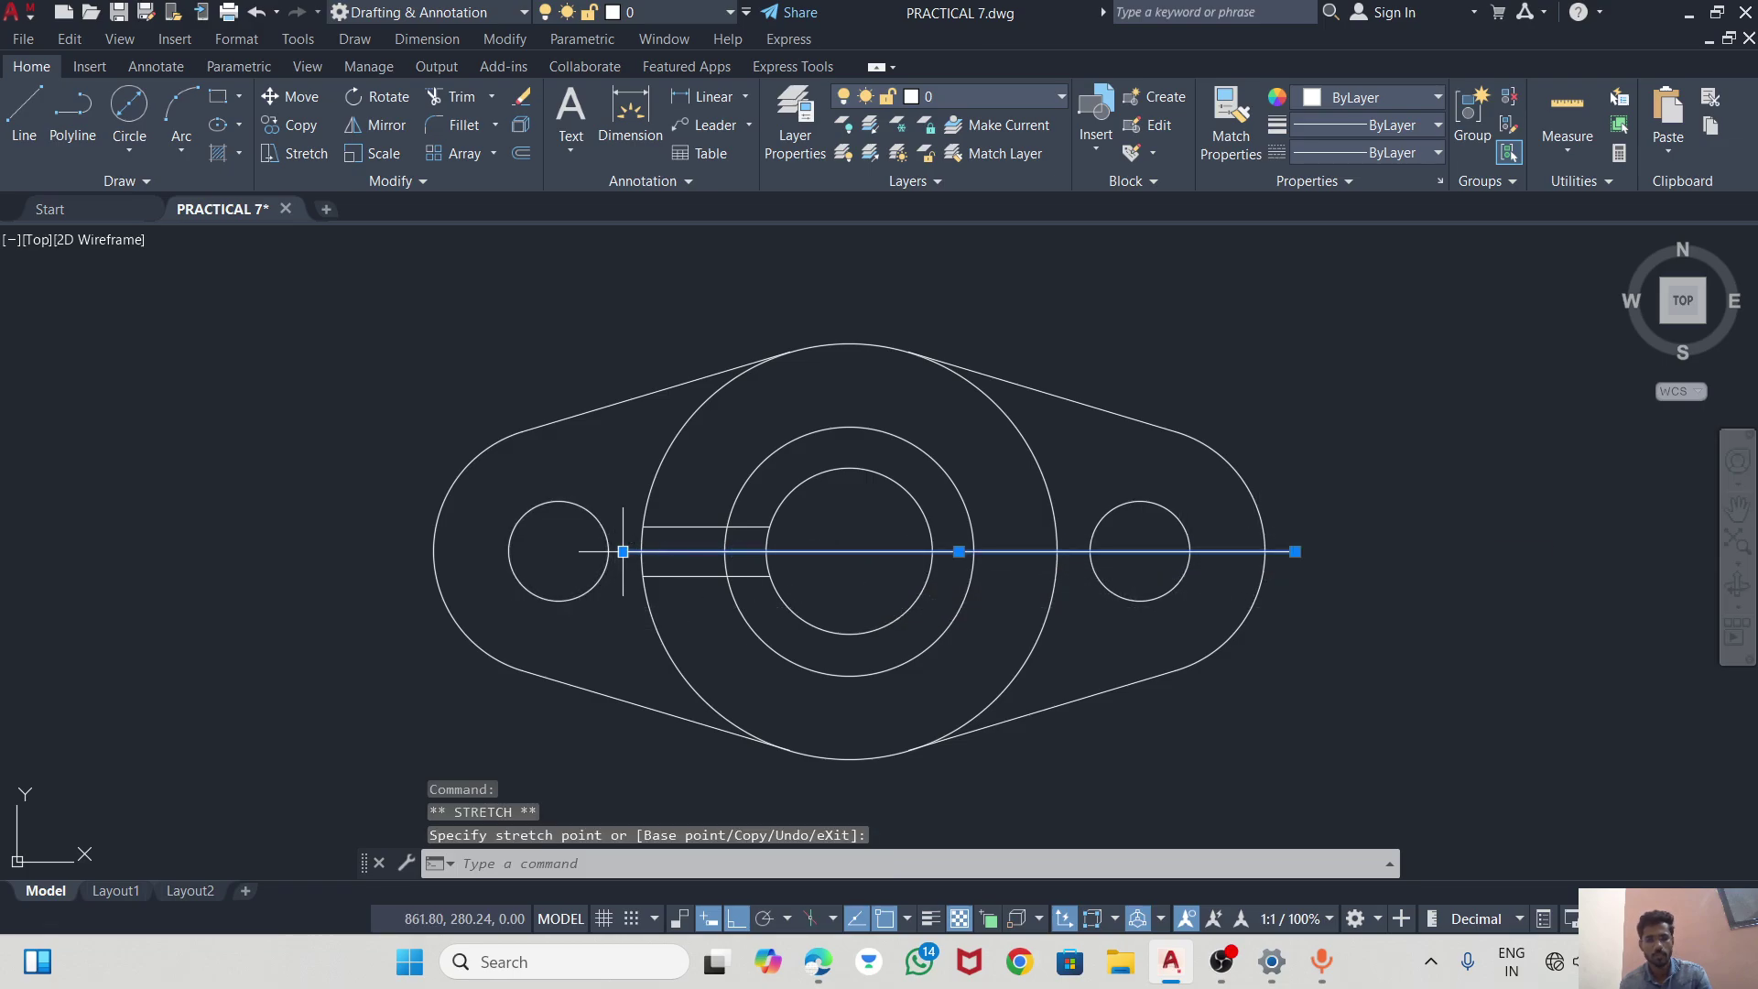
{"action": "left_click", "coordinate": [388, 552]}
{"action": "key", "text": "Escape"}
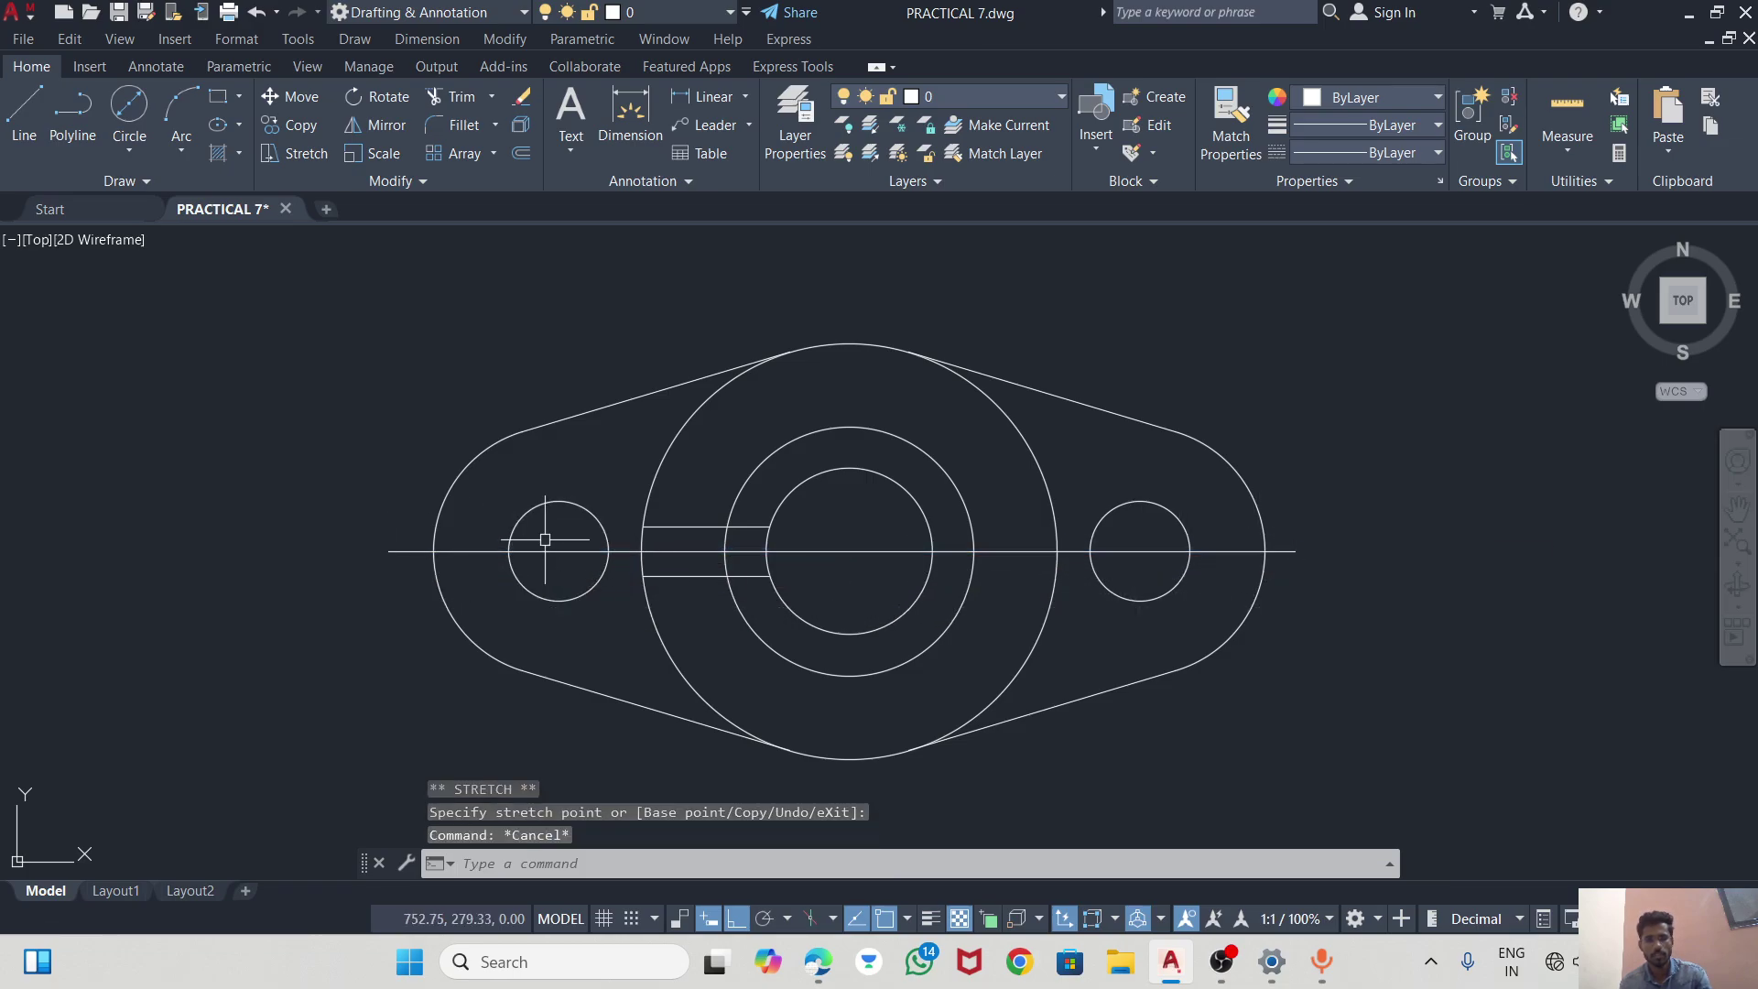
Make the hole's two short edge lines dashed.
{"action": "left_click", "coordinate": [705, 526]}
{"action": "left_click", "coordinate": [701, 576]}
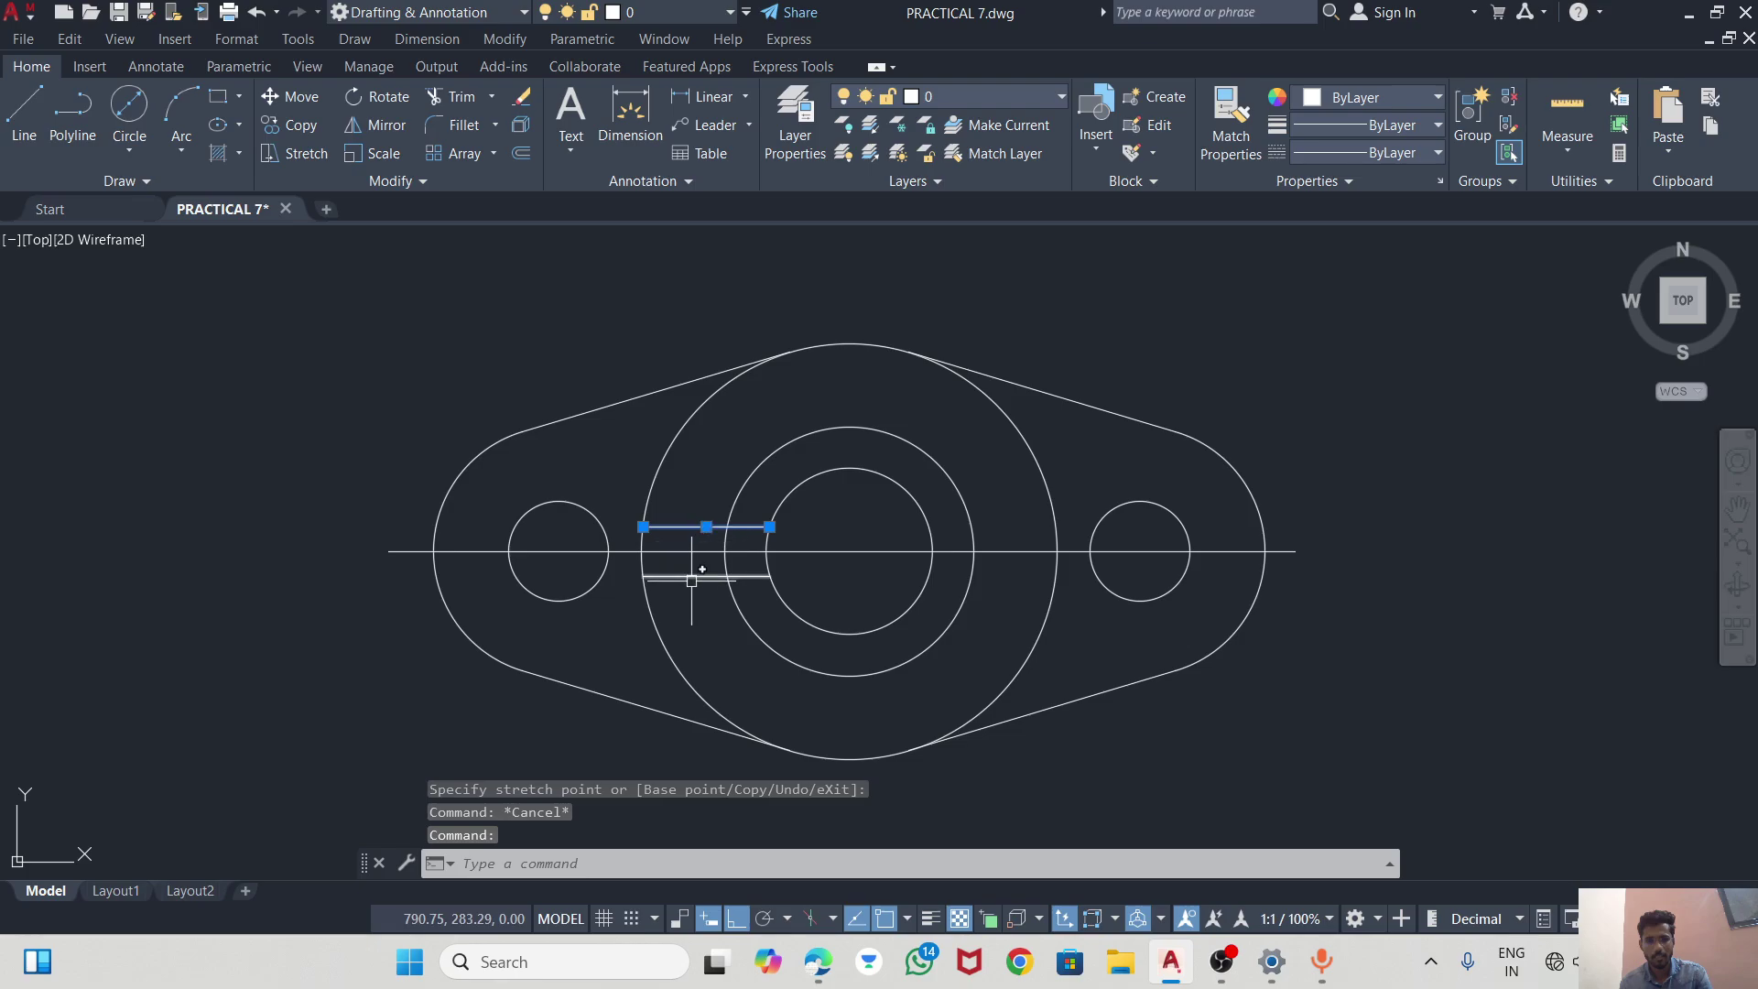
{"action": "left_click", "coordinate": [1332, 156]}
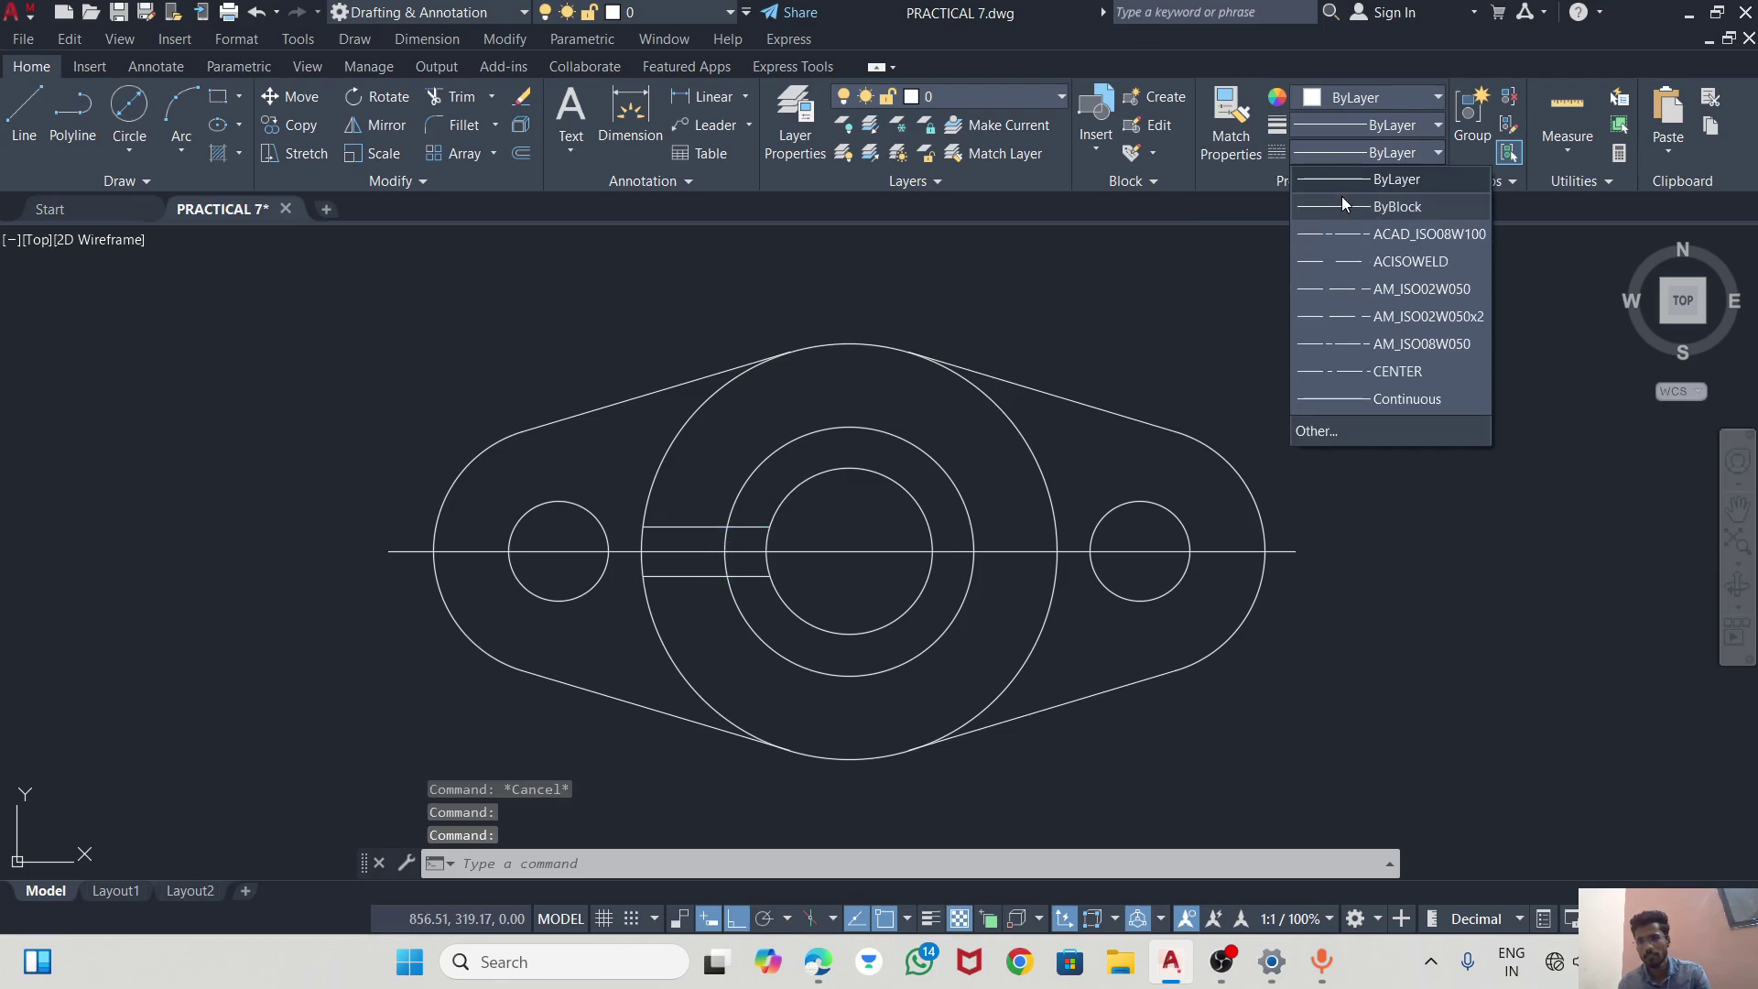
{"action": "left_click", "coordinate": [1354, 315]}
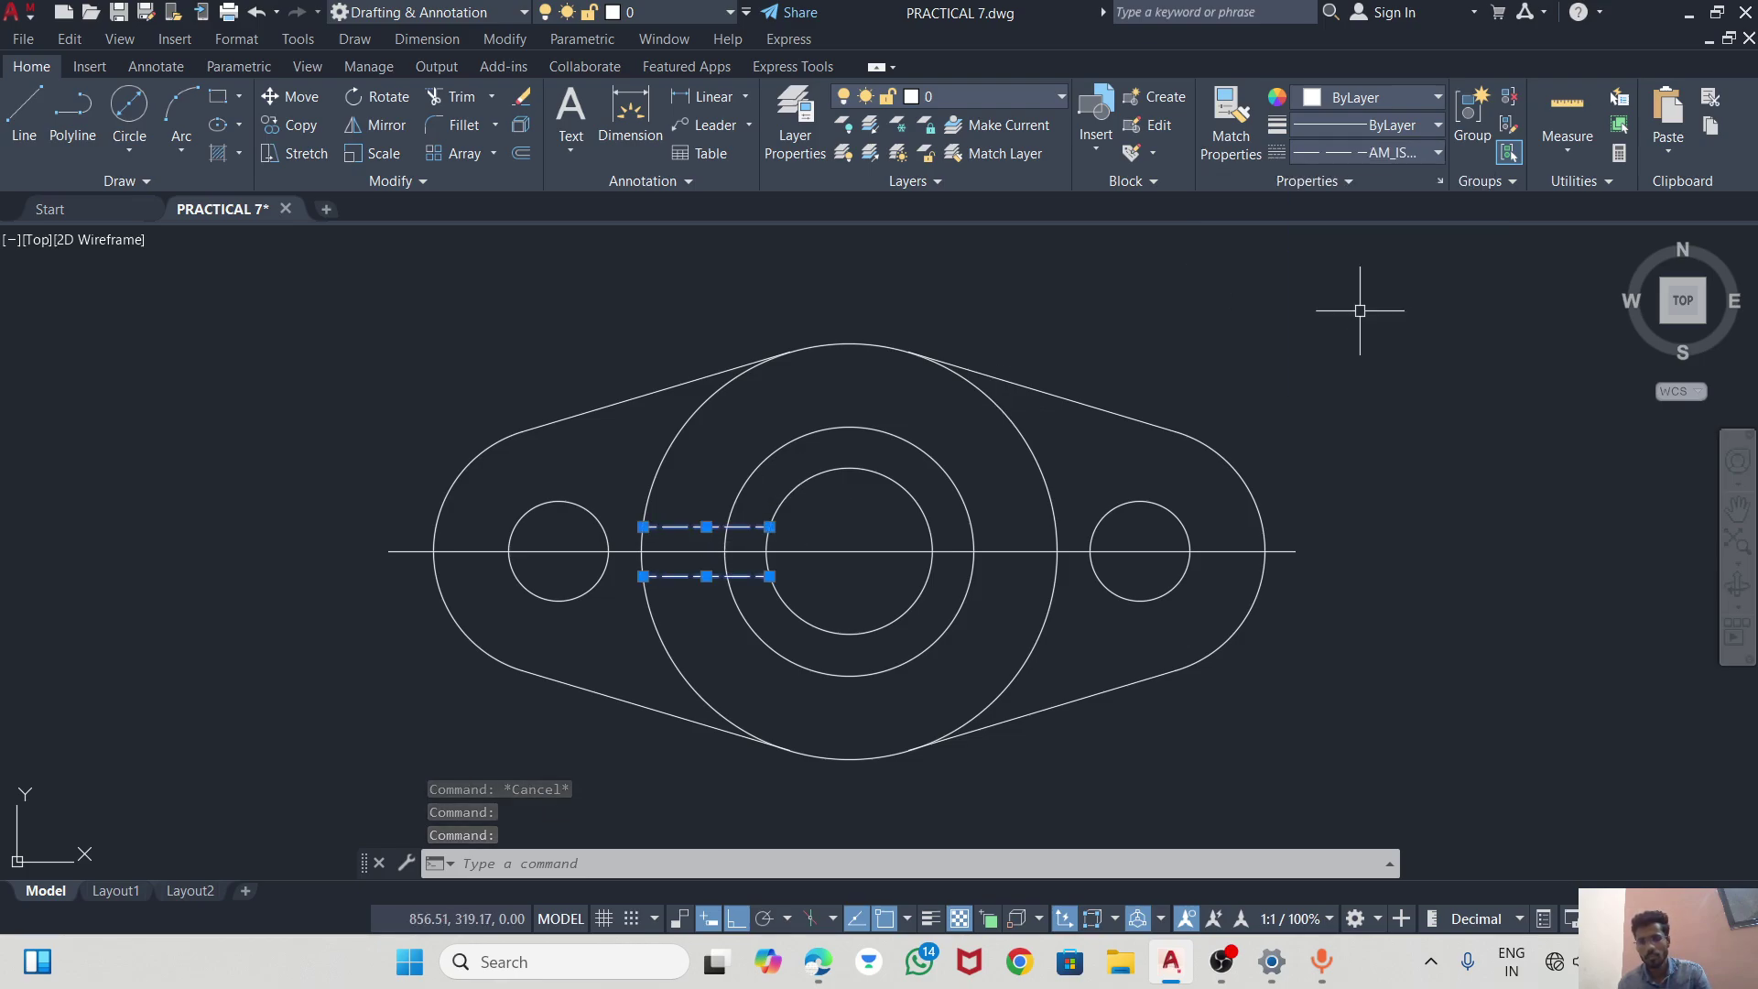
Colour the edge lines and centre line cyan and give them the CENTER linetype.
{"action": "left_click", "coordinate": [830, 552]}
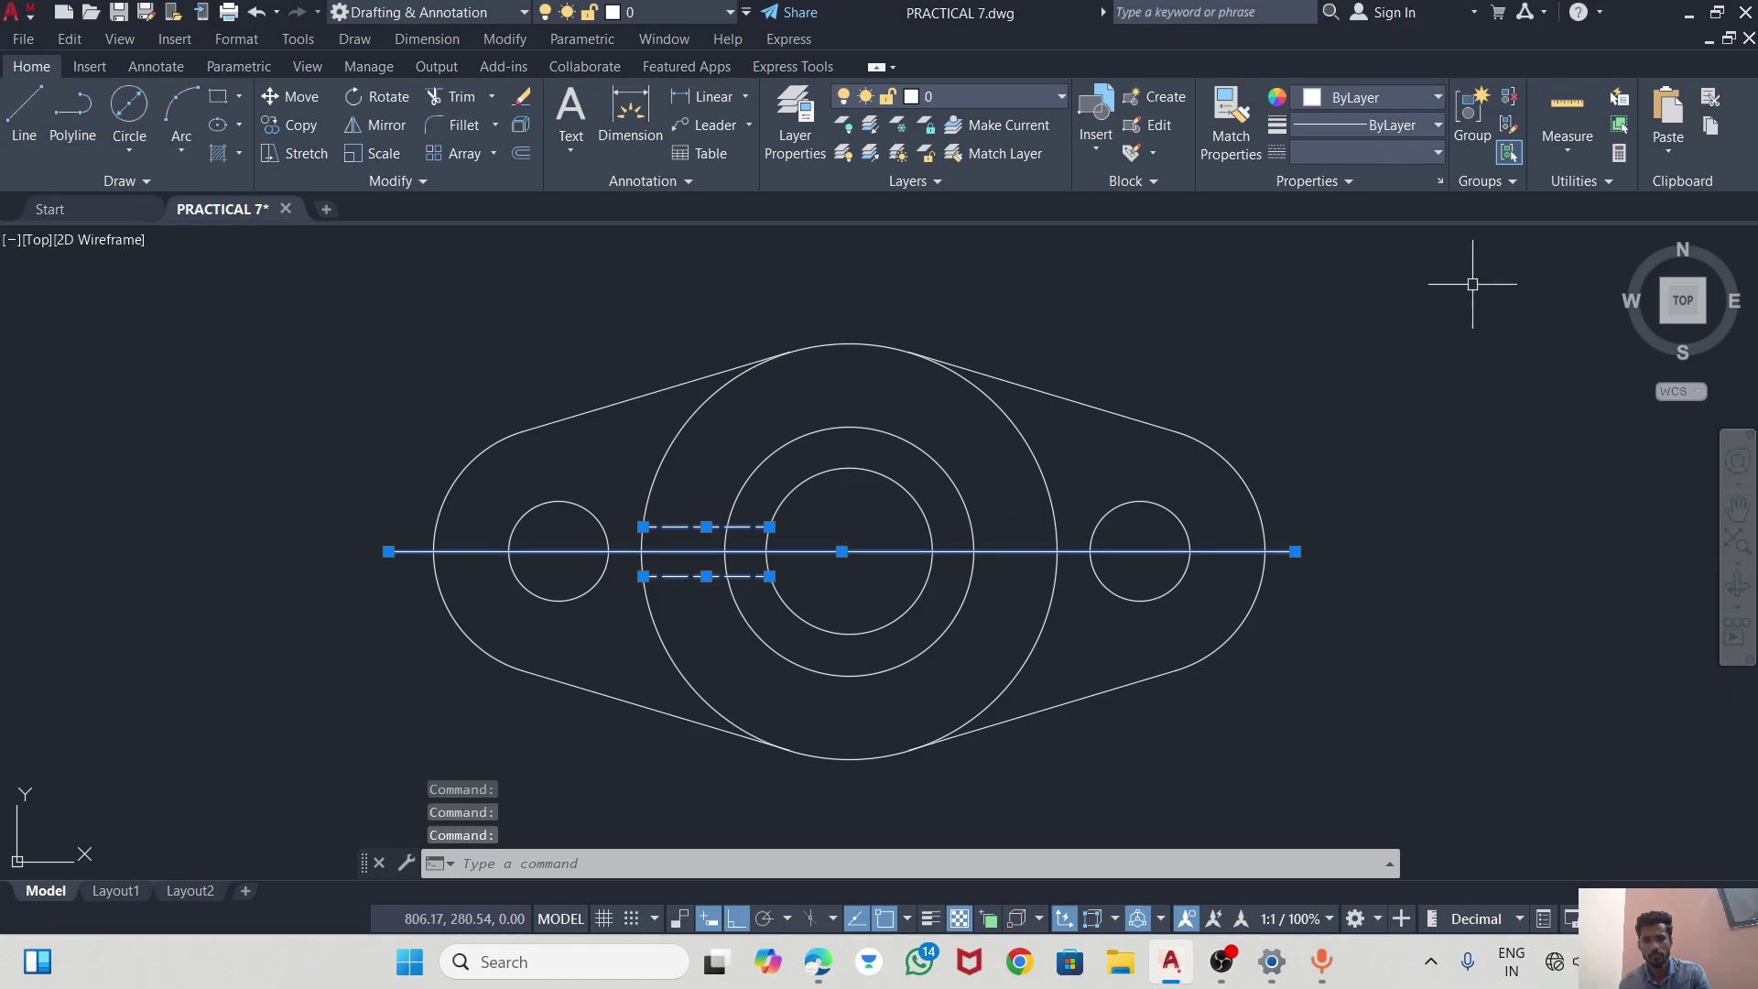
{"action": "left_click", "coordinate": [1382, 97]}
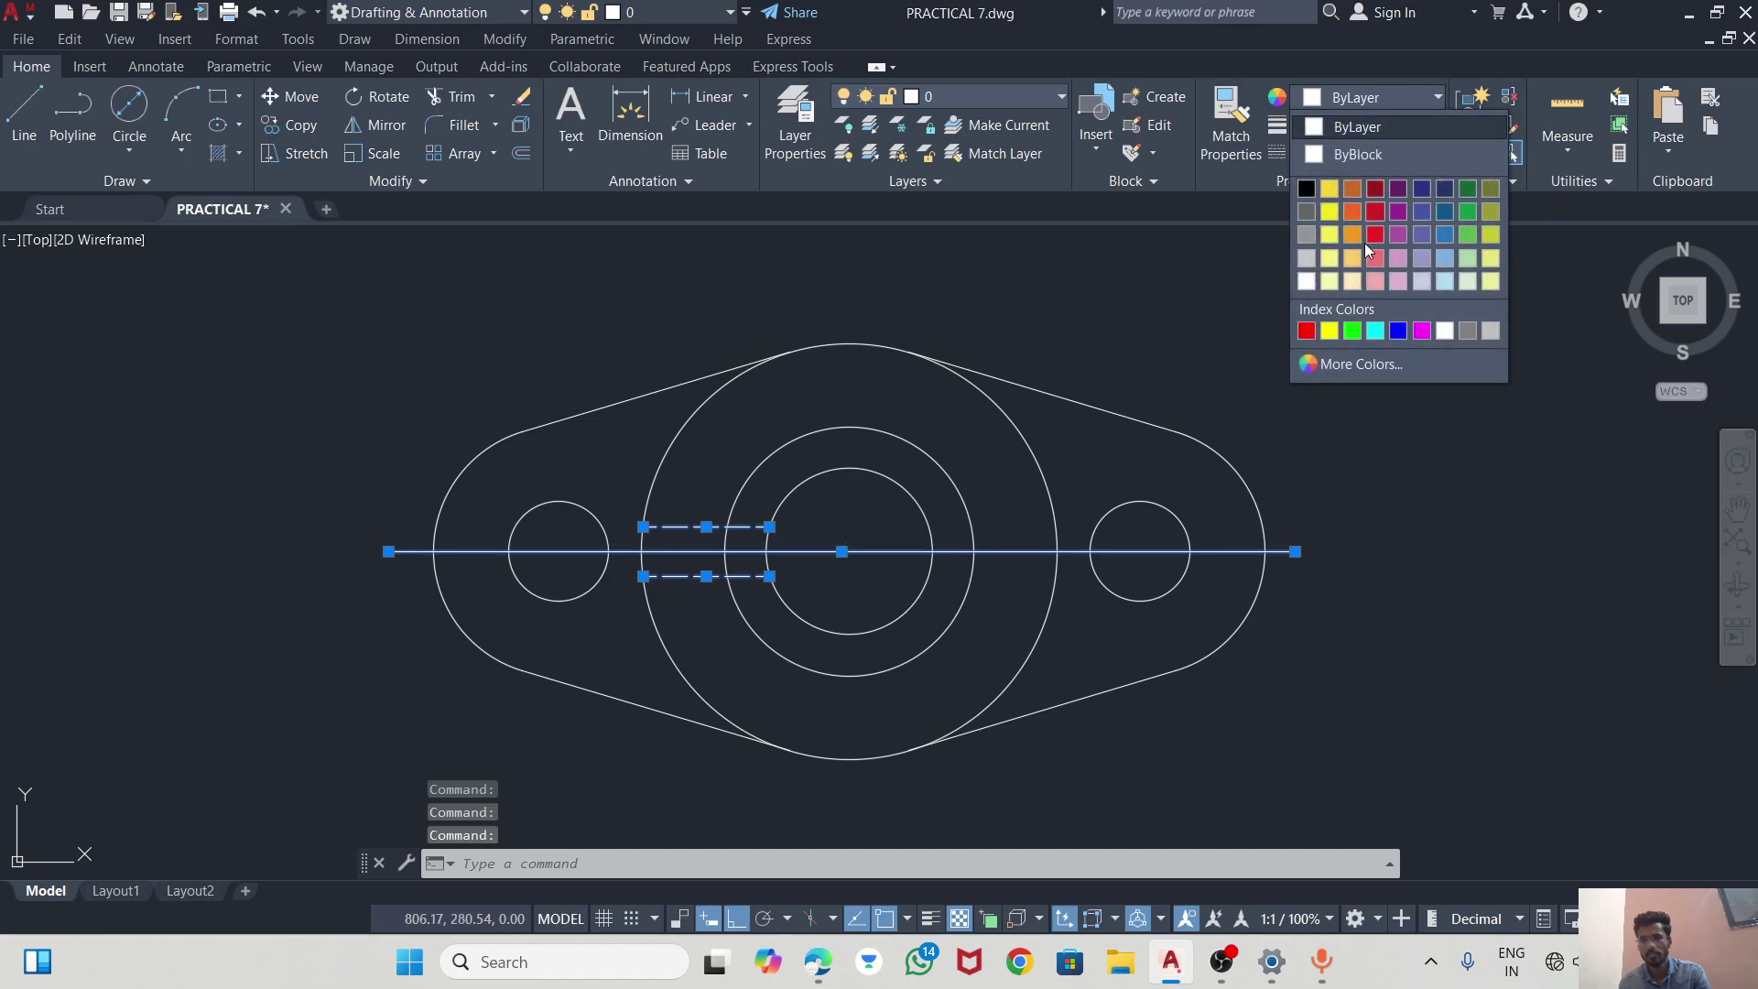
{"action": "left_click", "coordinate": [1375, 326]}
{"action": "left_click", "coordinate": [1385, 152]}
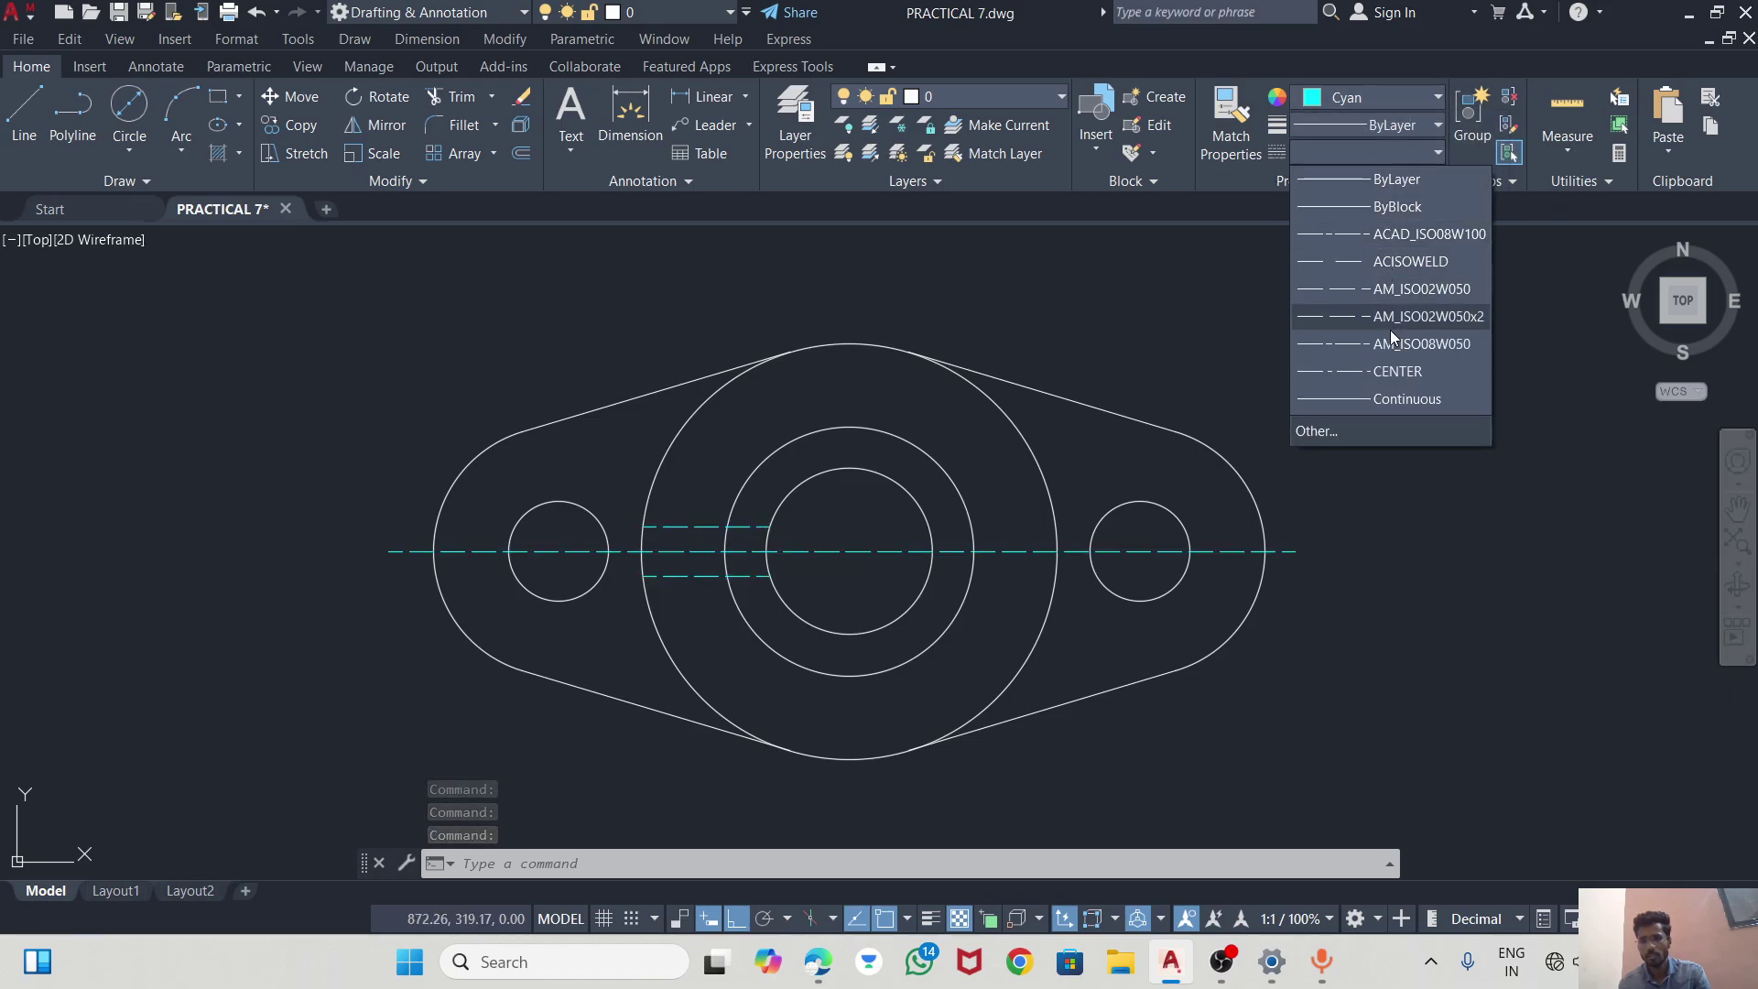
{"action": "left_click", "coordinate": [1393, 370]}
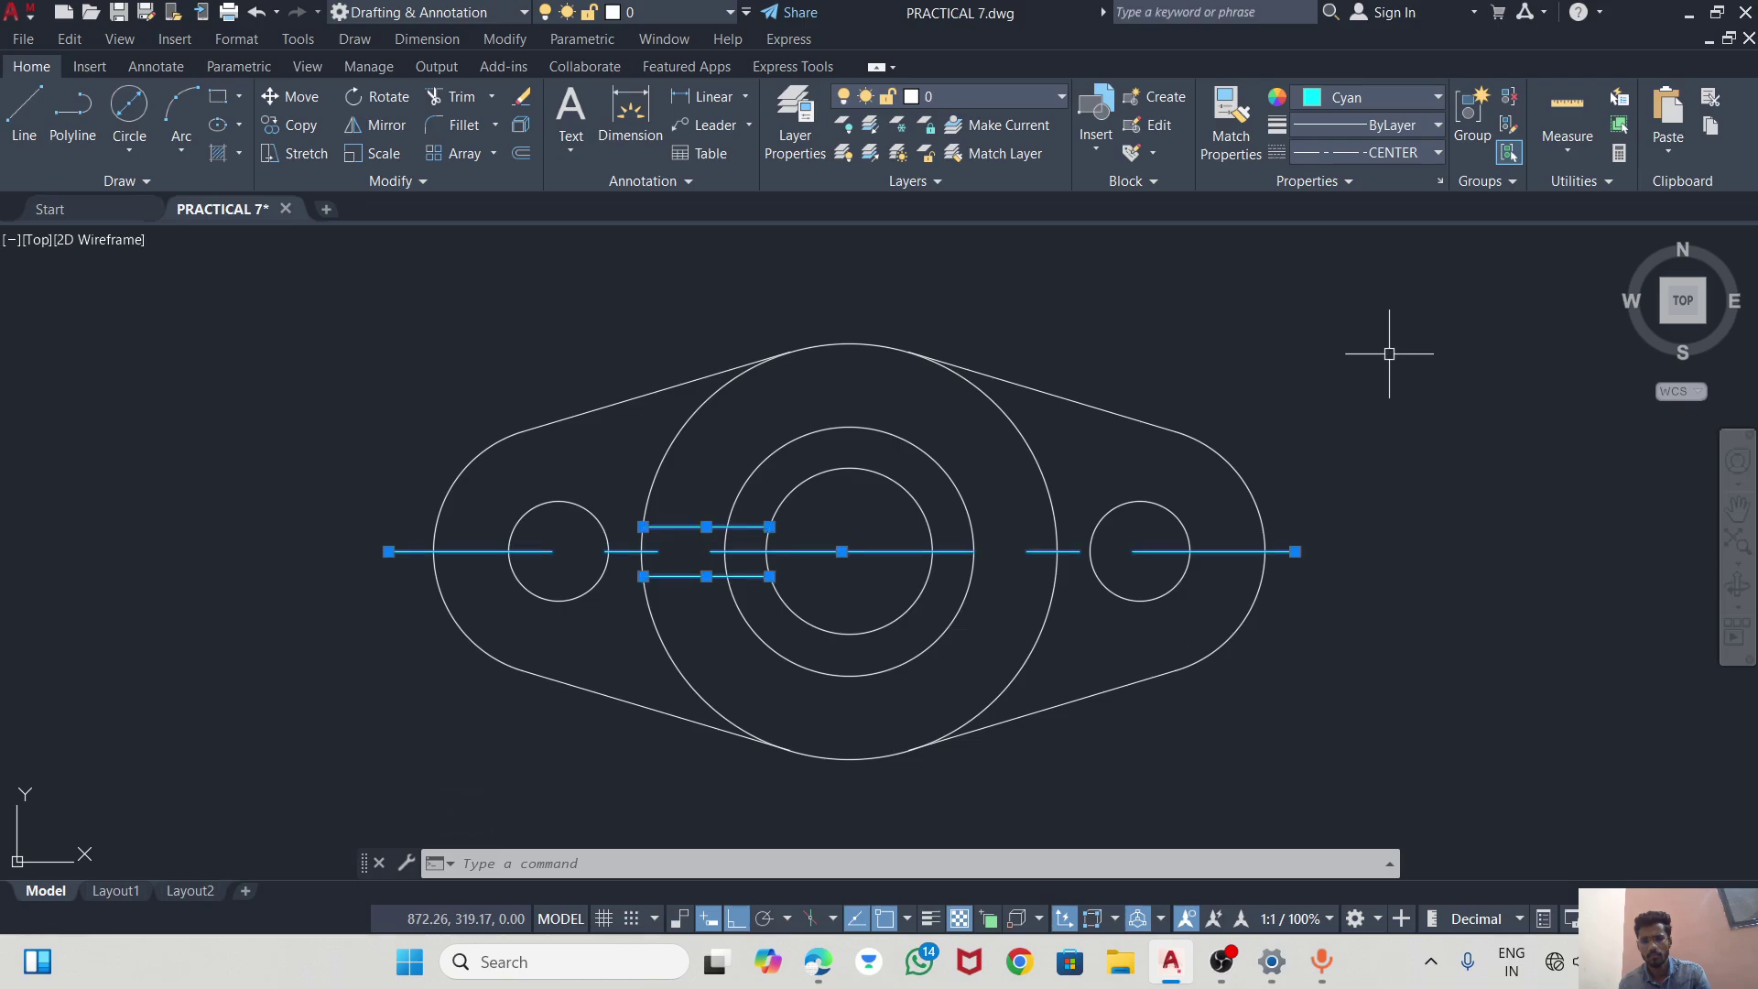
{"action": "left_click", "coordinate": [1383, 156]}
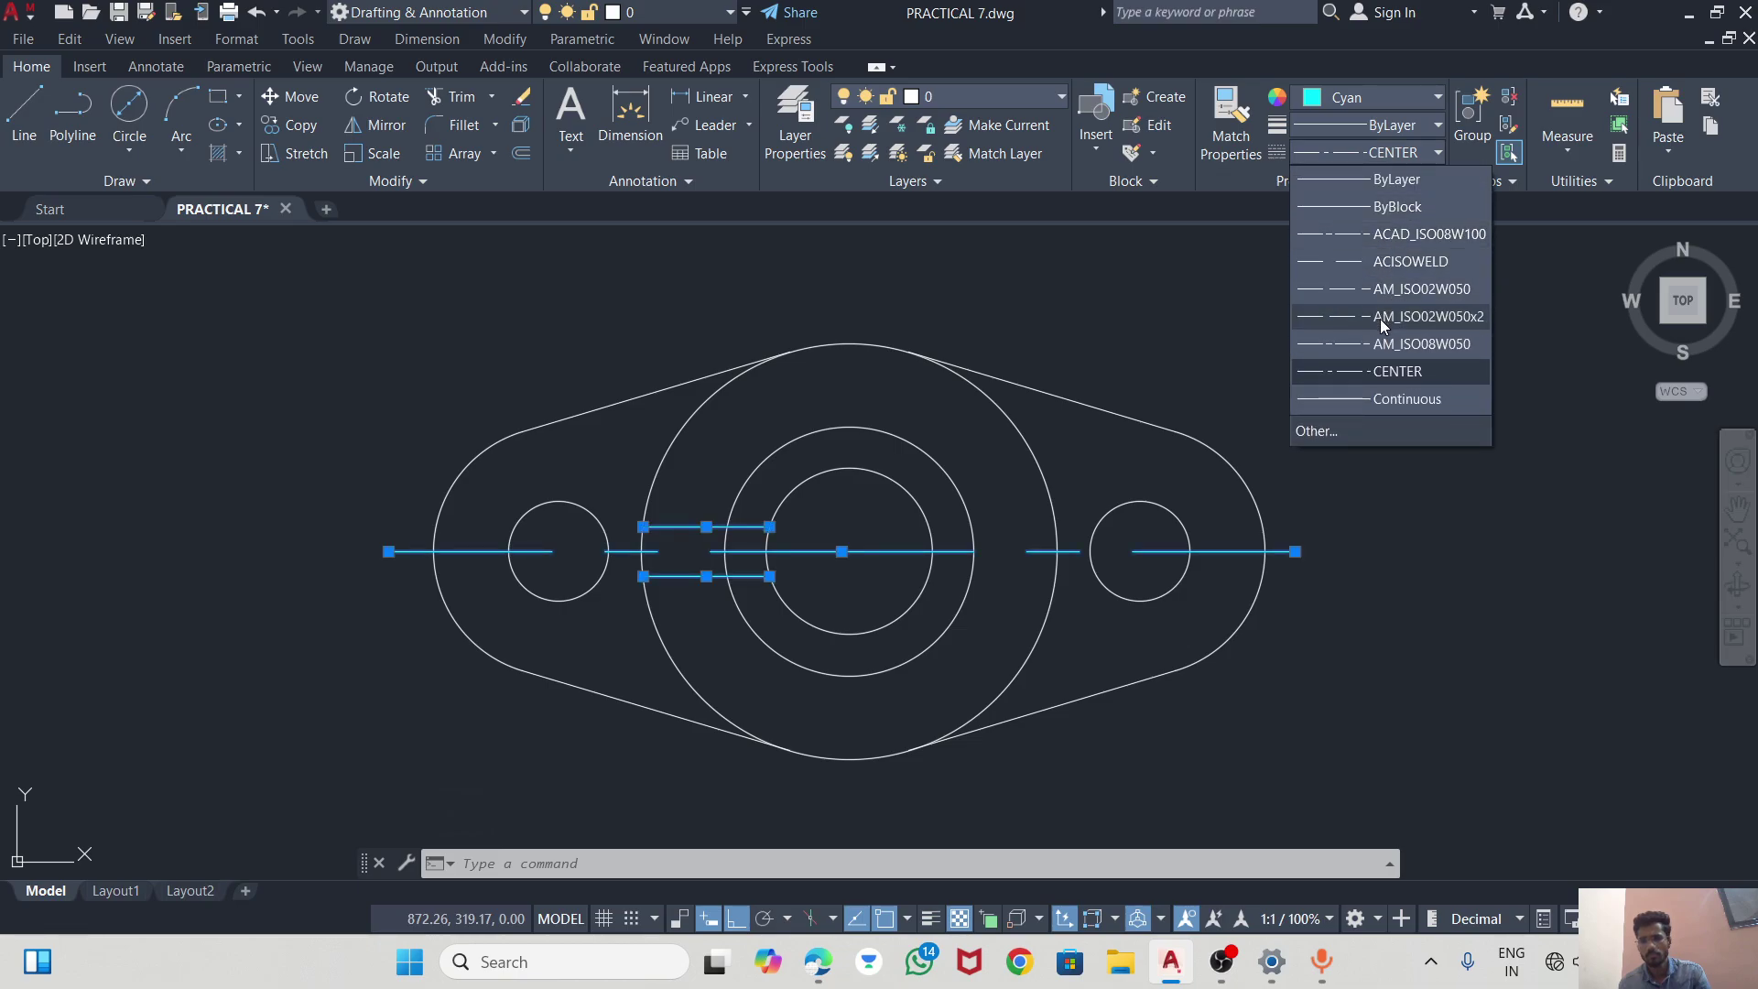
{"action": "left_click", "coordinate": [1383, 341]}
{"action": "key", "text": "Escape"}
{"action": "left_click", "coordinate": [1294, 550]}
{"action": "key", "text": "Escape"}
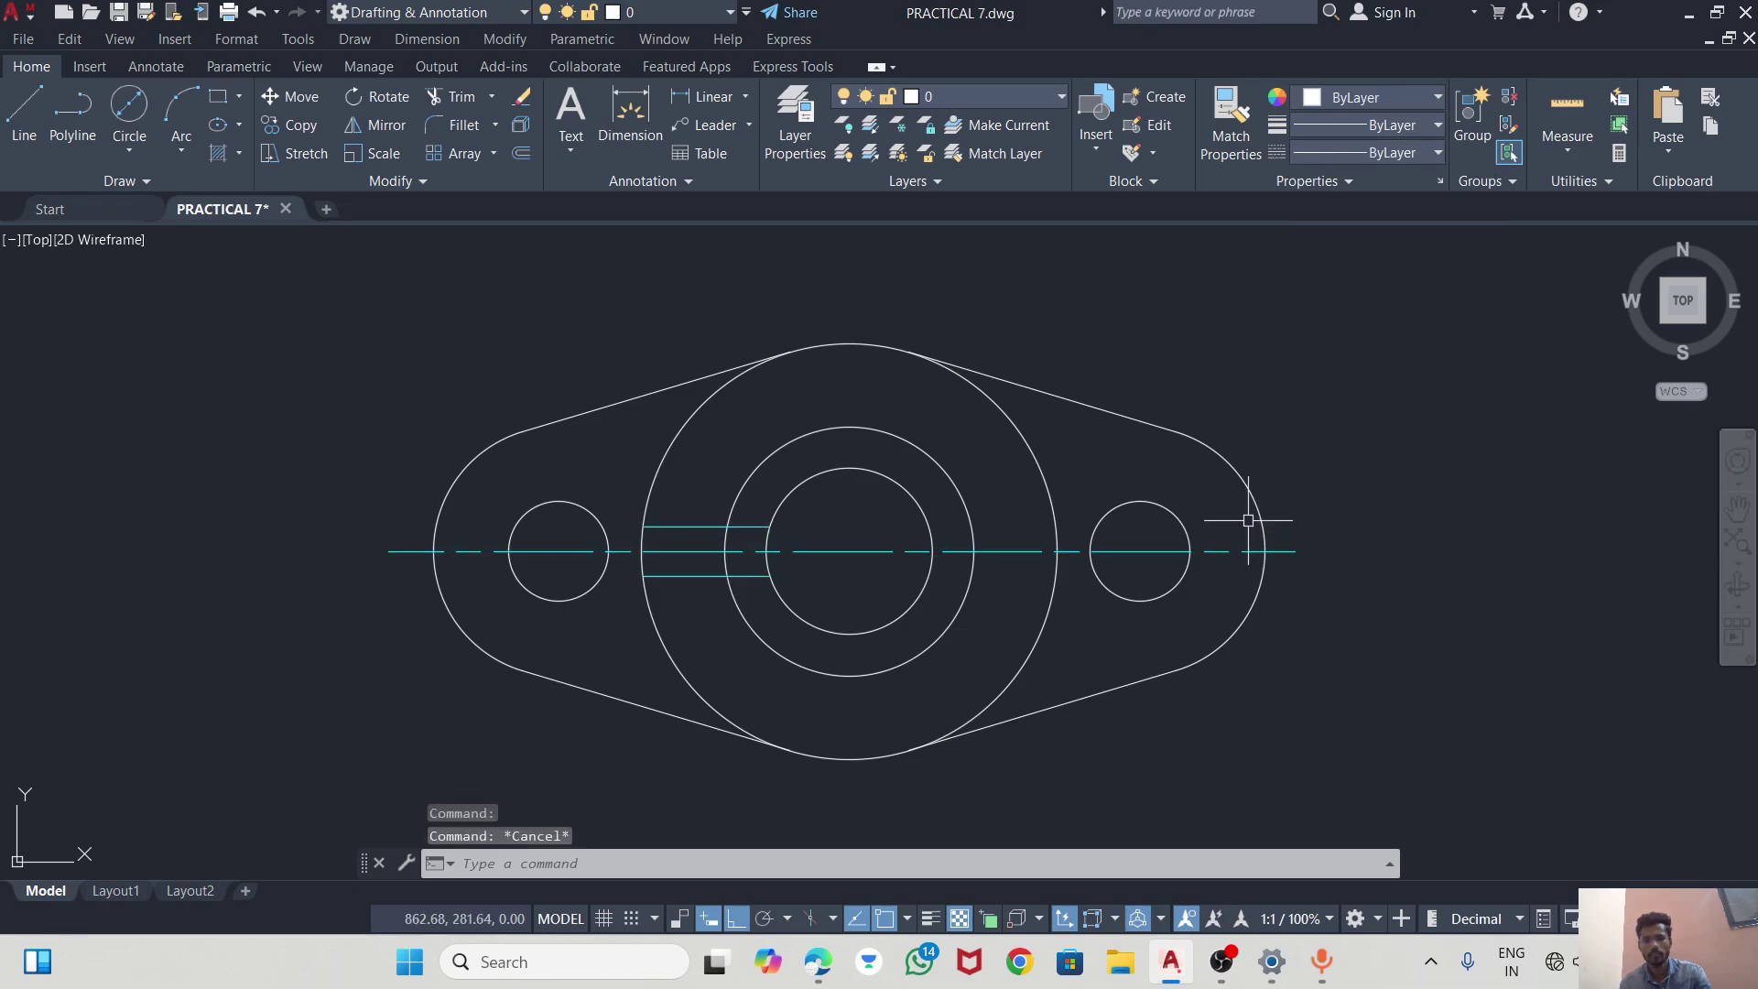
Draw a vertical line upward from the bore centre.
{"action": "left_click", "coordinate": [14, 113]}
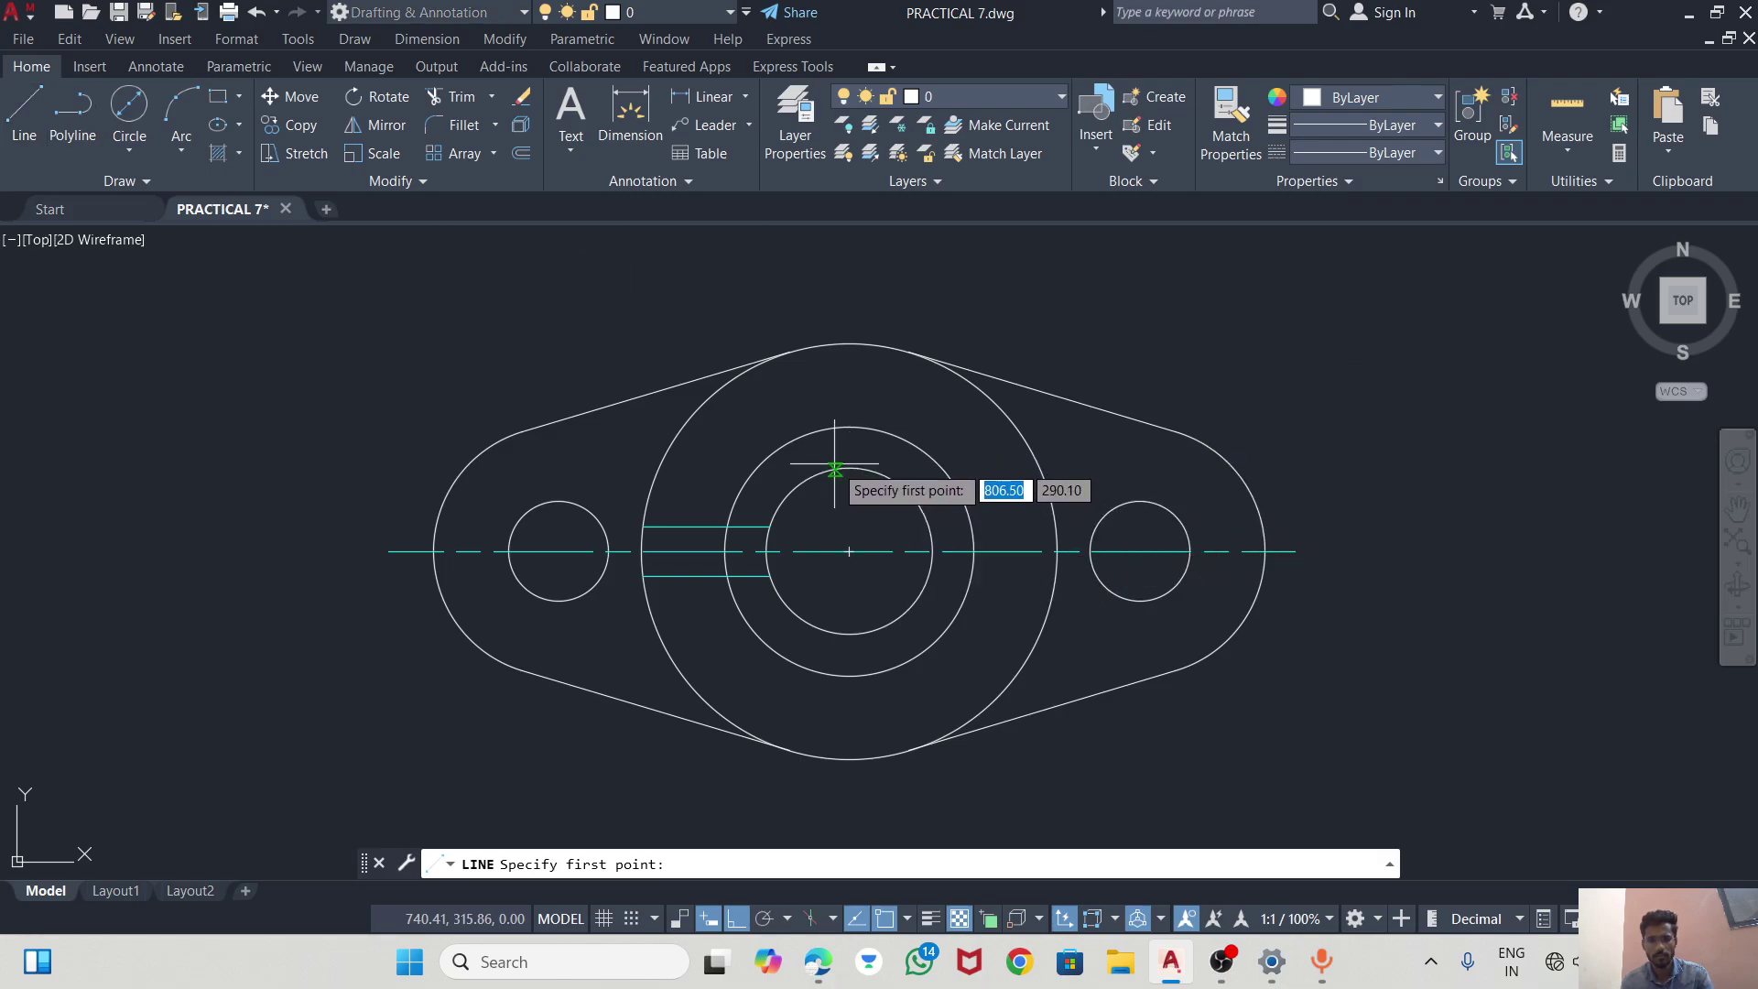
{"action": "left_click", "coordinate": [849, 550]}
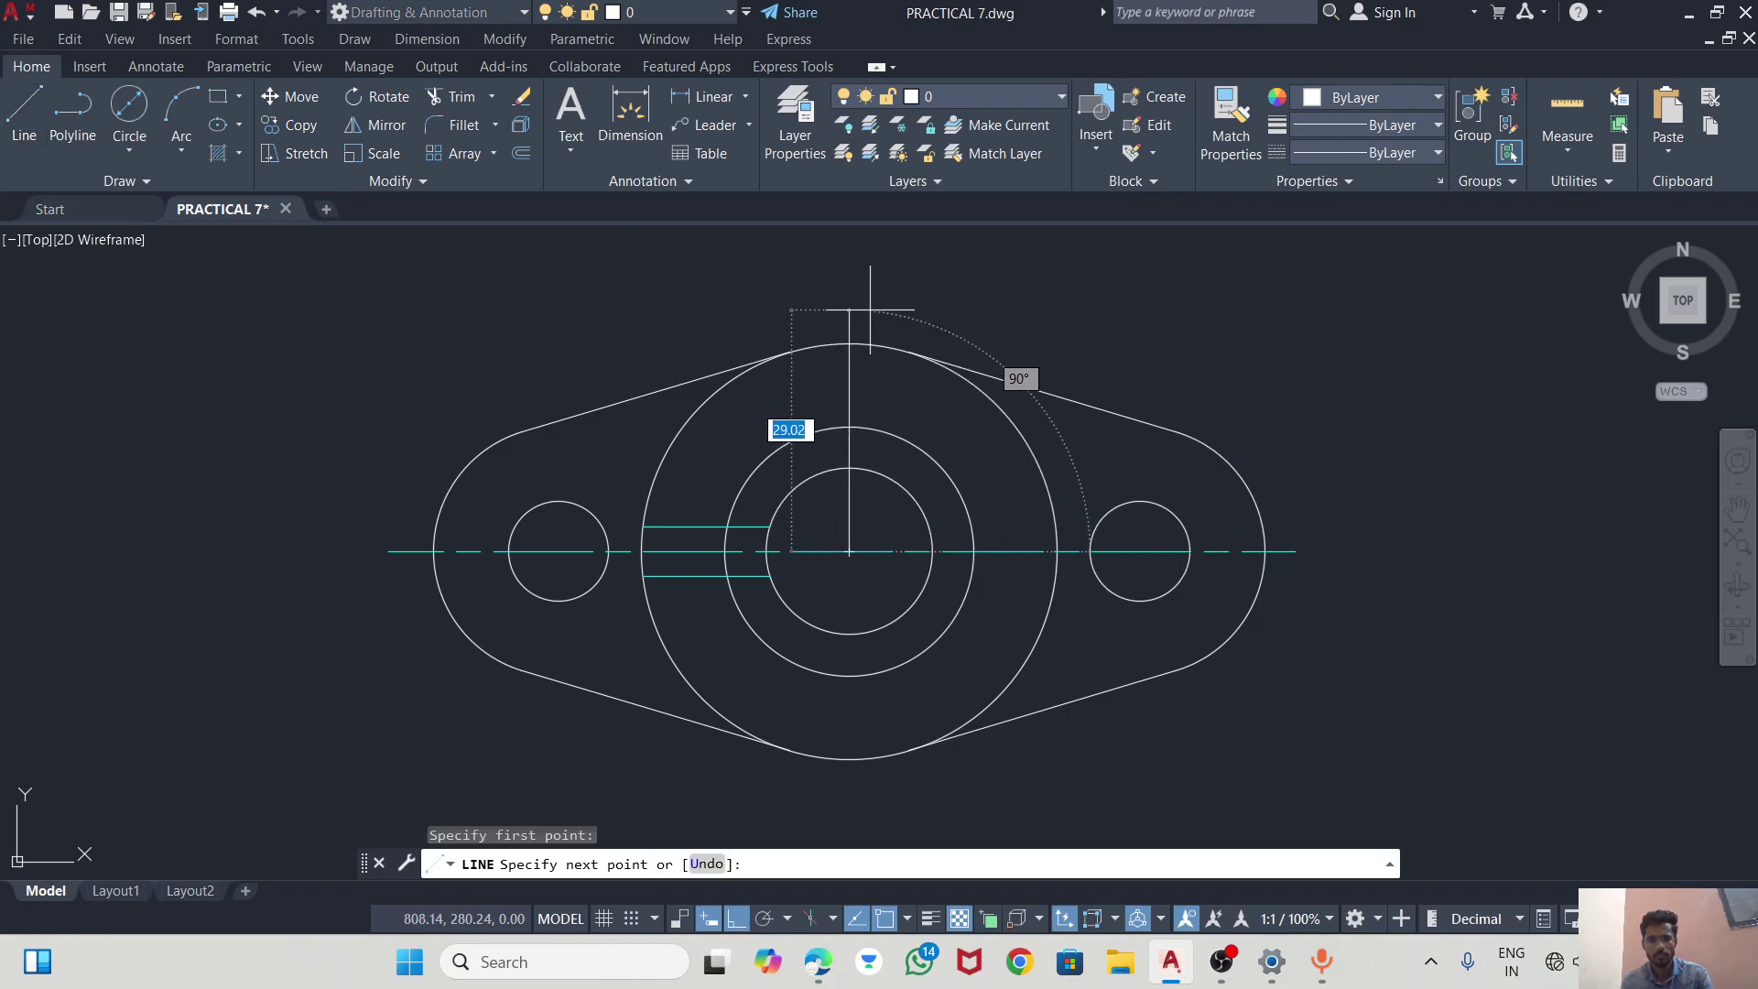
{"action": "left_click", "coordinate": [849, 285]}
{"action": "key", "text": "Escape"}
Draw a vertical line upward from the left hole's centre.
{"action": "left_click", "coordinate": [24, 112]}
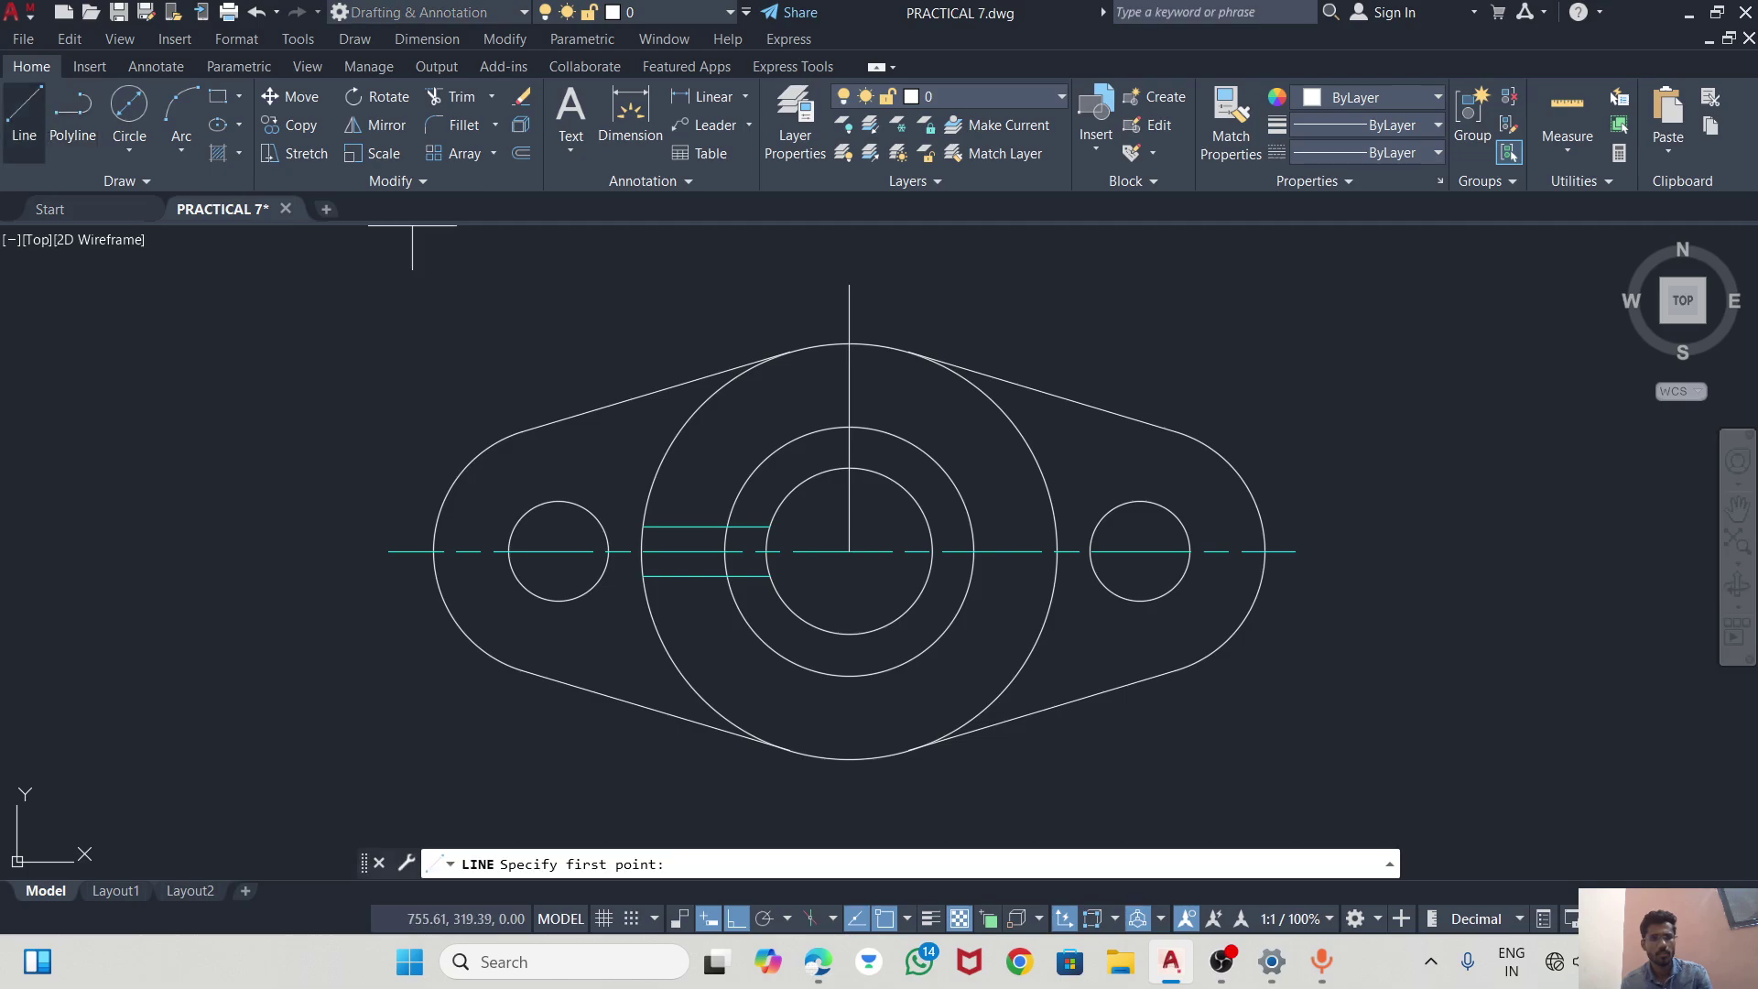
{"action": "left_click", "coordinate": [558, 550]}
{"action": "left_click", "coordinate": [558, 392]}
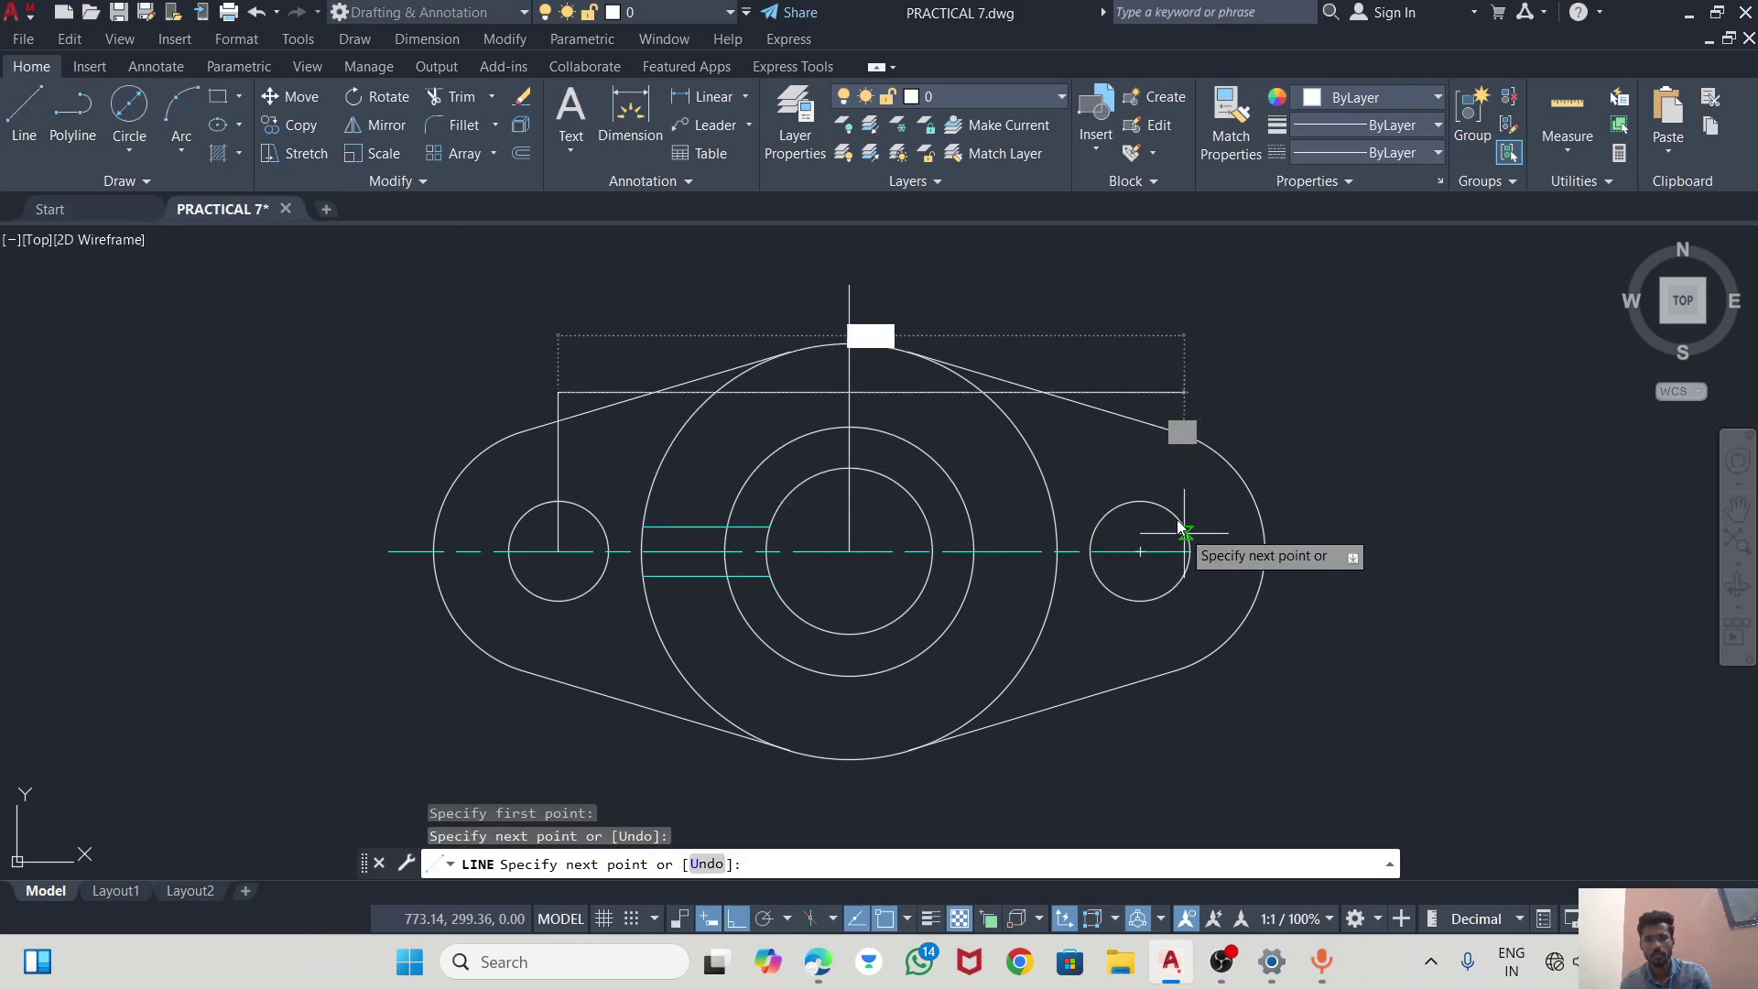
{"action": "key", "text": "Escape"}
Draw a vertical line up from the right hole's centre and select it.
{"action": "key", "text": "Return"}
{"action": "left_click", "coordinate": [1152, 551]}
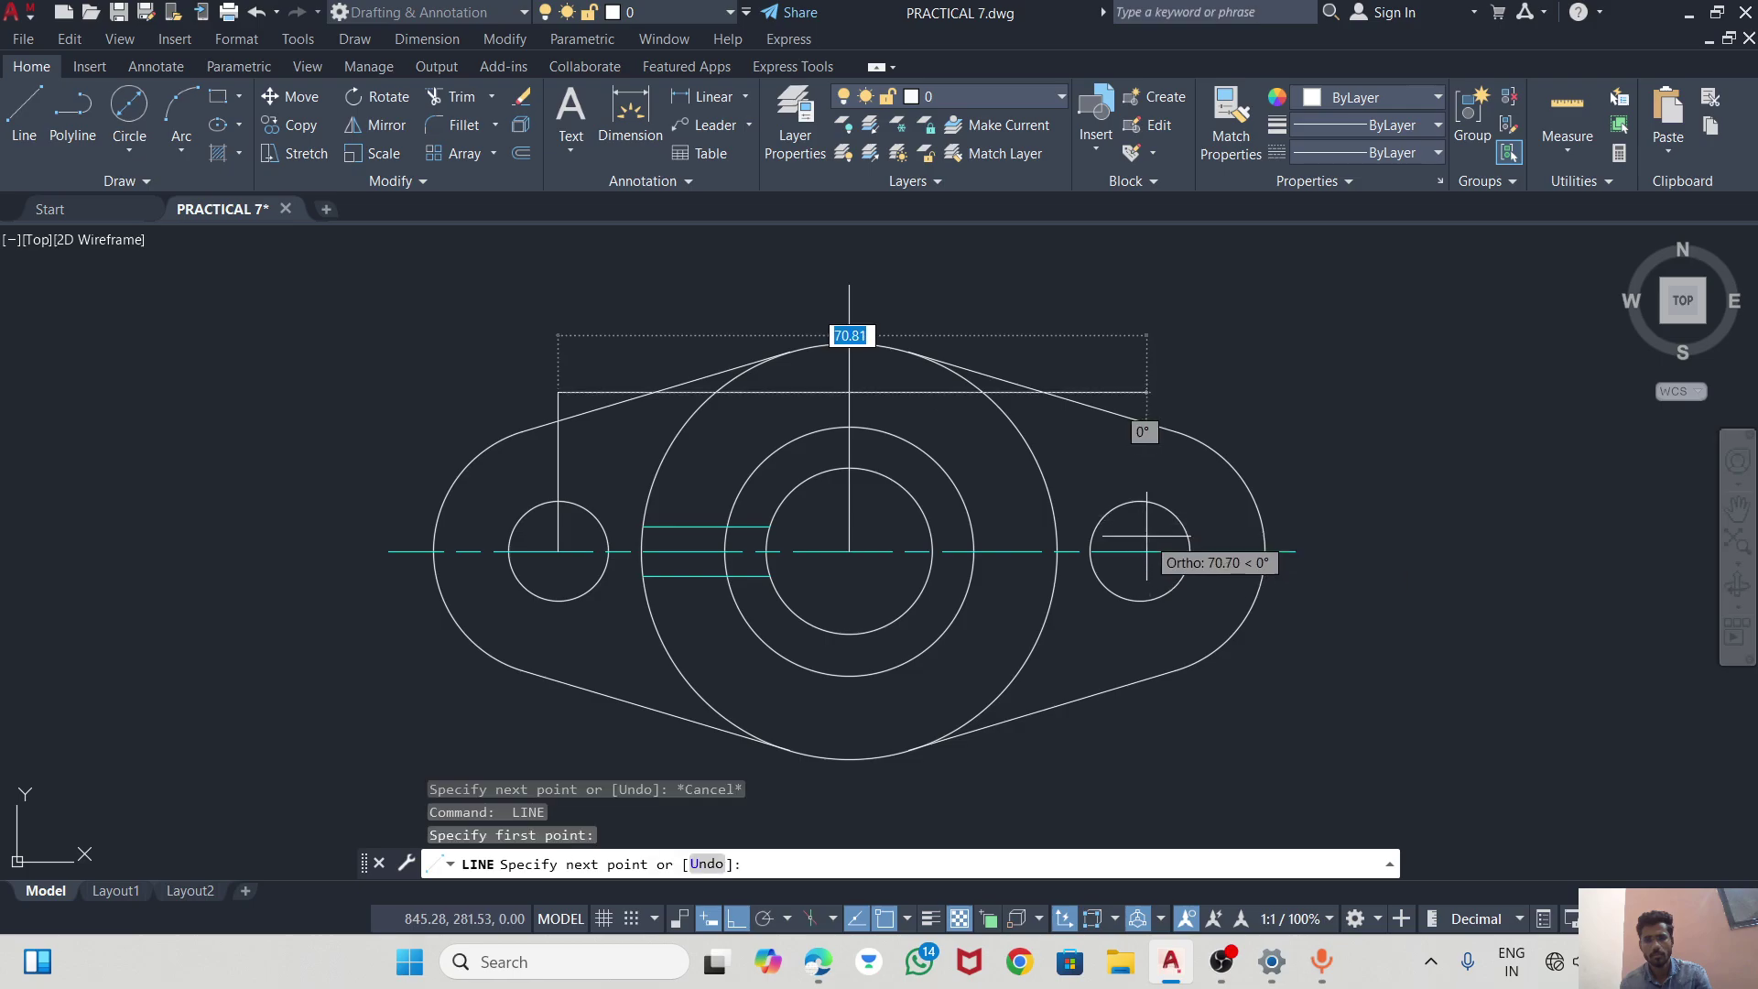
{"action": "key", "text": "Return"}
{"action": "key", "text": "Return"}
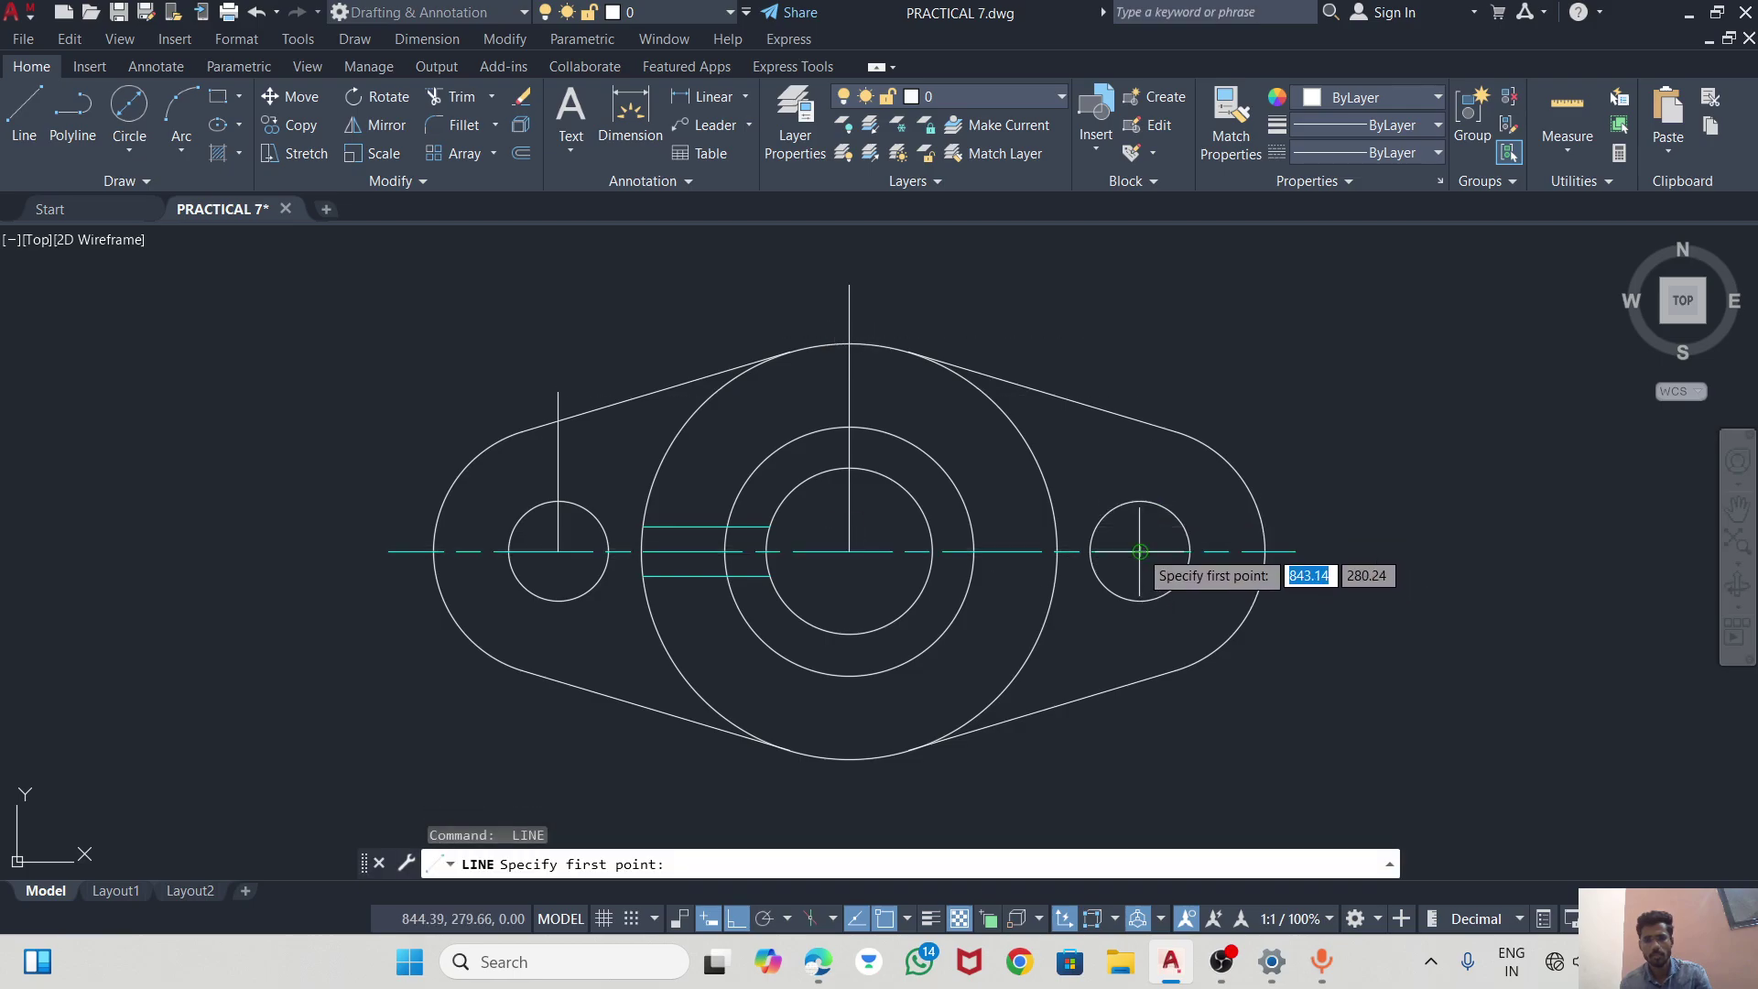
{"action": "left_click", "coordinate": [1140, 551]}
{"action": "key", "text": "Escape"}
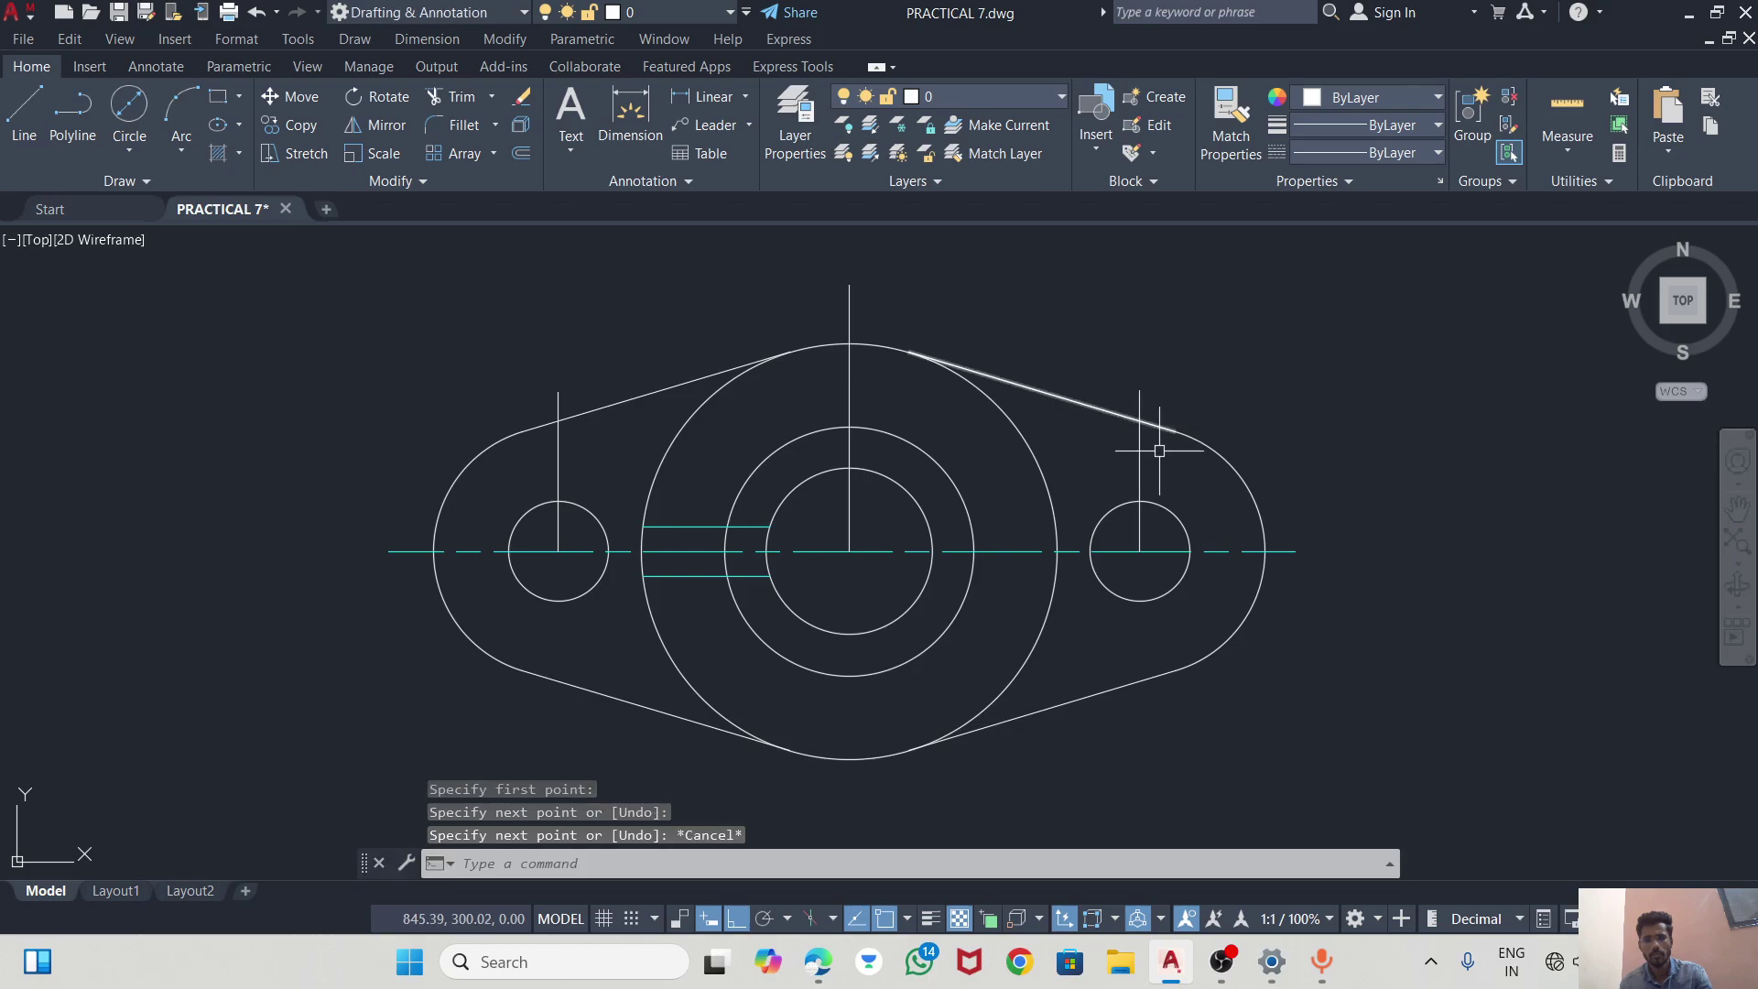
{"action": "left_click", "coordinate": [1142, 464]}
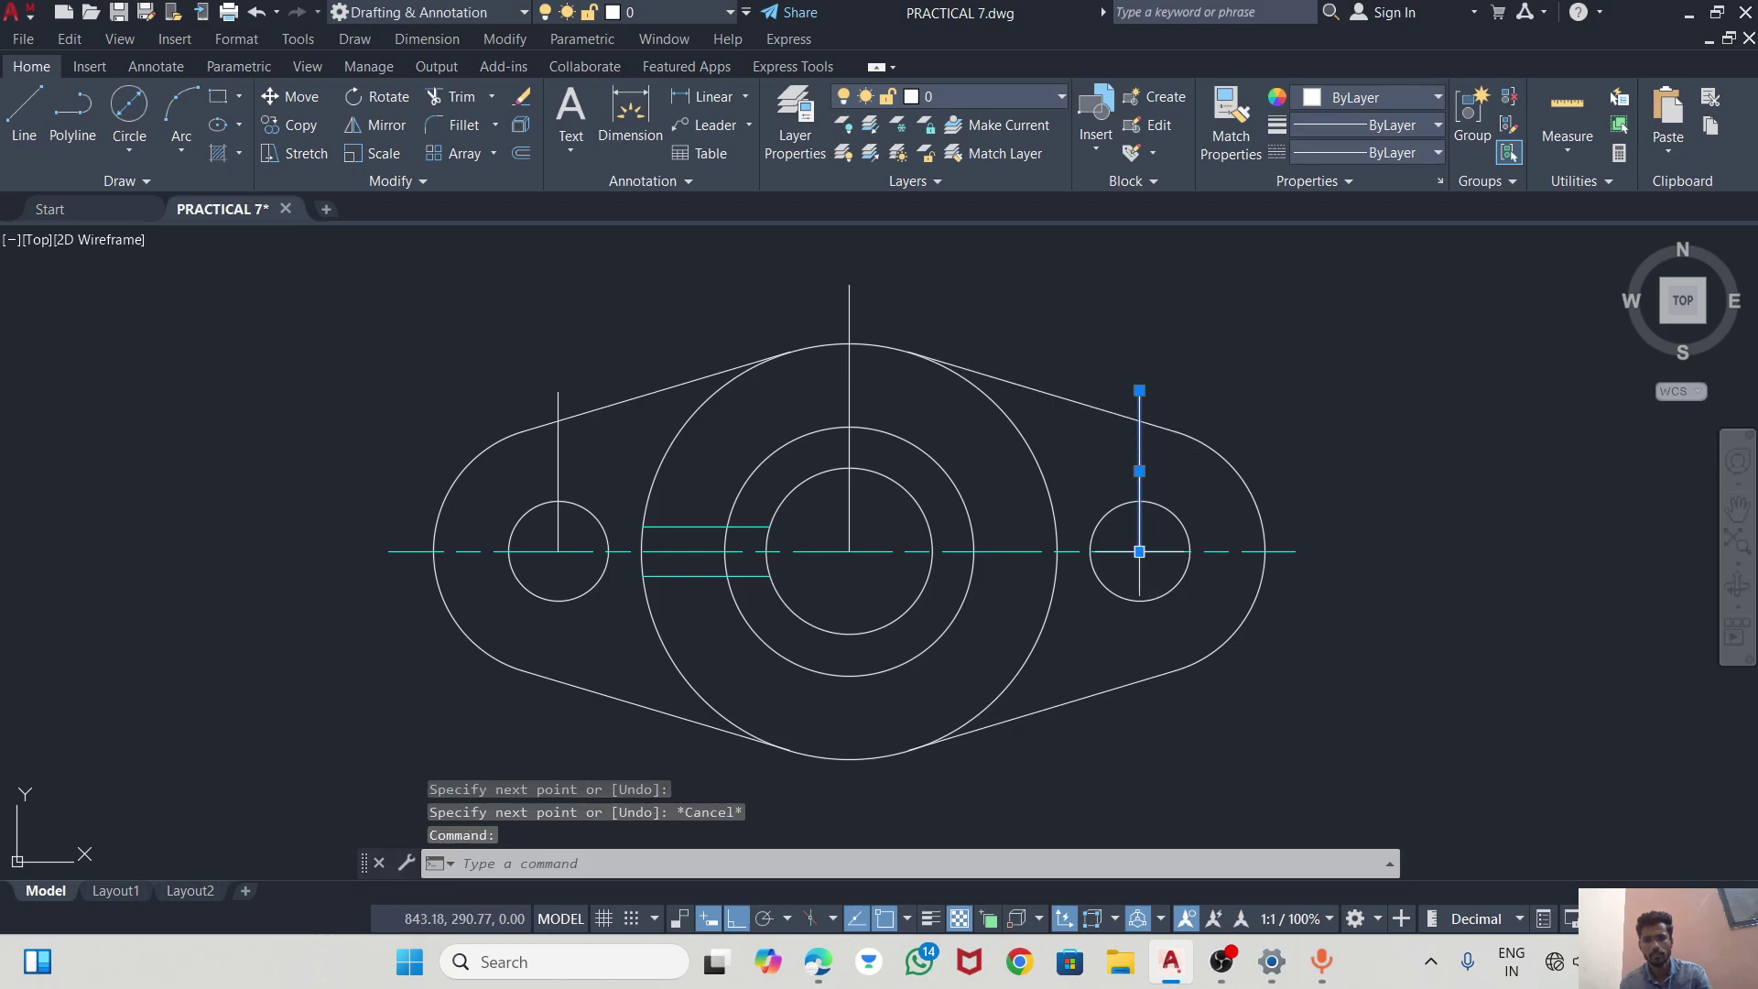
Stretch the bottom ends of the three vertical lines down through the part.
{"action": "left_click", "coordinate": [1140, 551]}
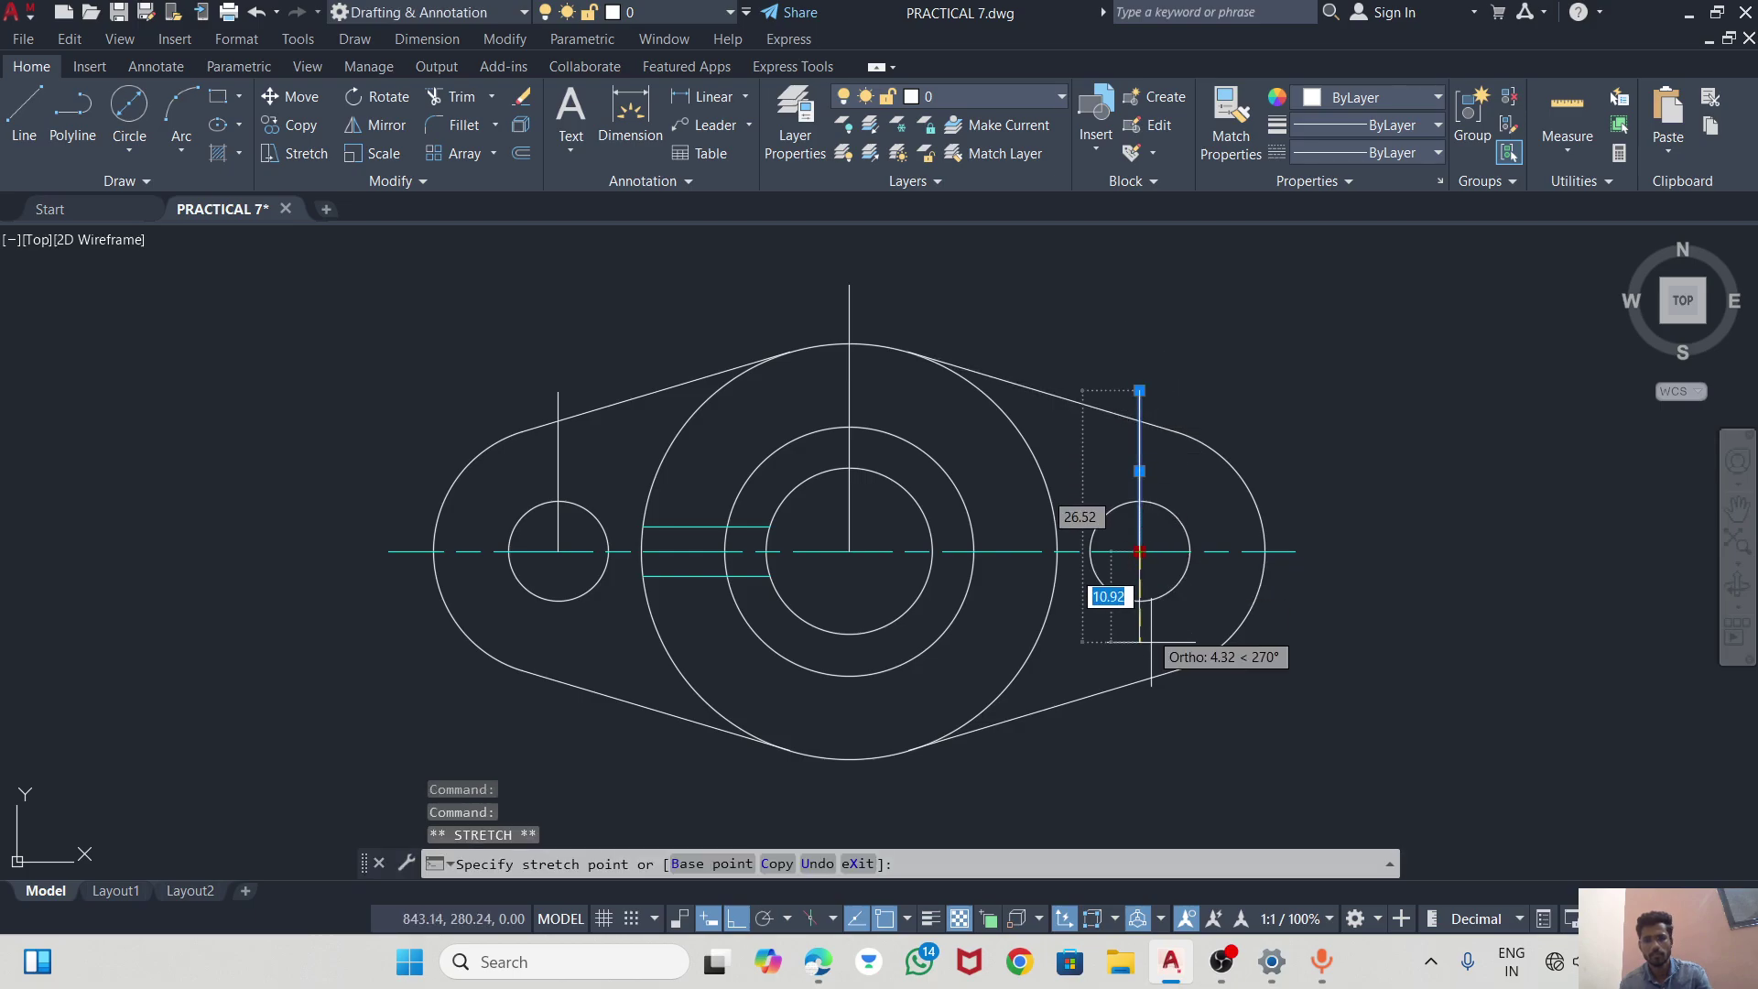
{"action": "left_click", "coordinate": [851, 509]}
{"action": "left_click", "coordinate": [851, 552]}
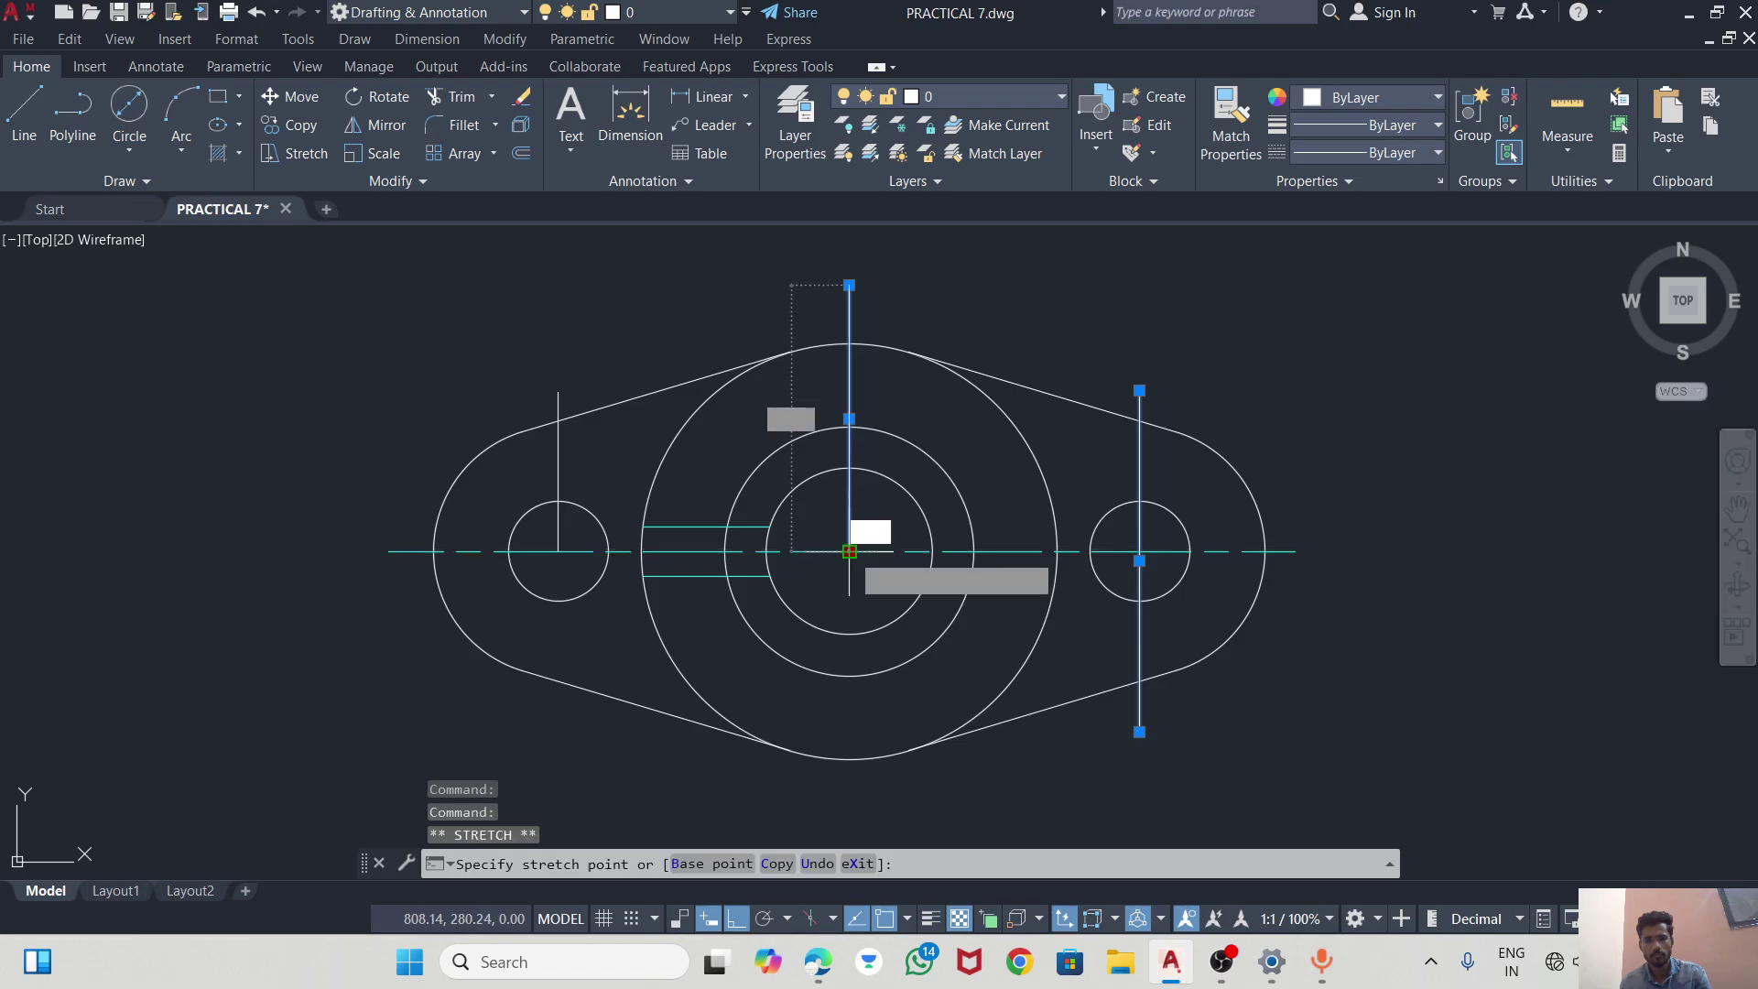
{"action": "left_click", "coordinate": [559, 455]}
{"action": "left_click", "coordinate": [559, 551]}
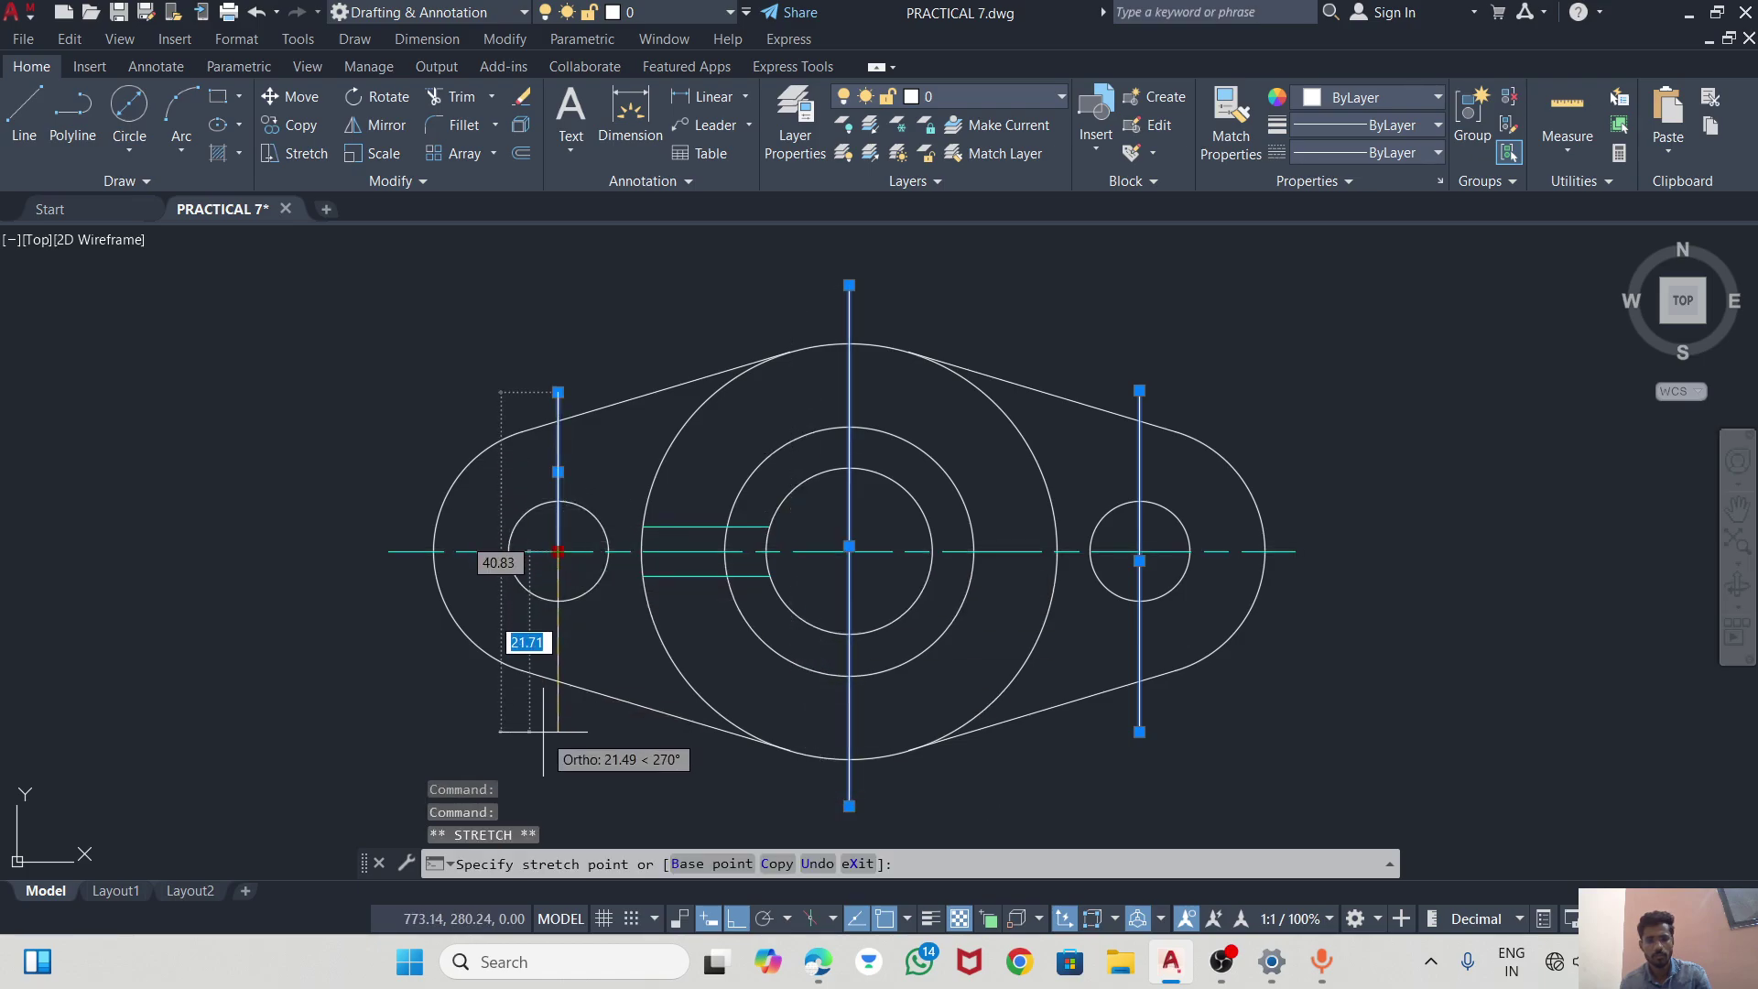
{"action": "key", "text": "Escape"}
Set the three vertical lines to AM_ISO08W050 linetype and Cyan colour.
{"action": "left_click", "coordinate": [561, 442]}
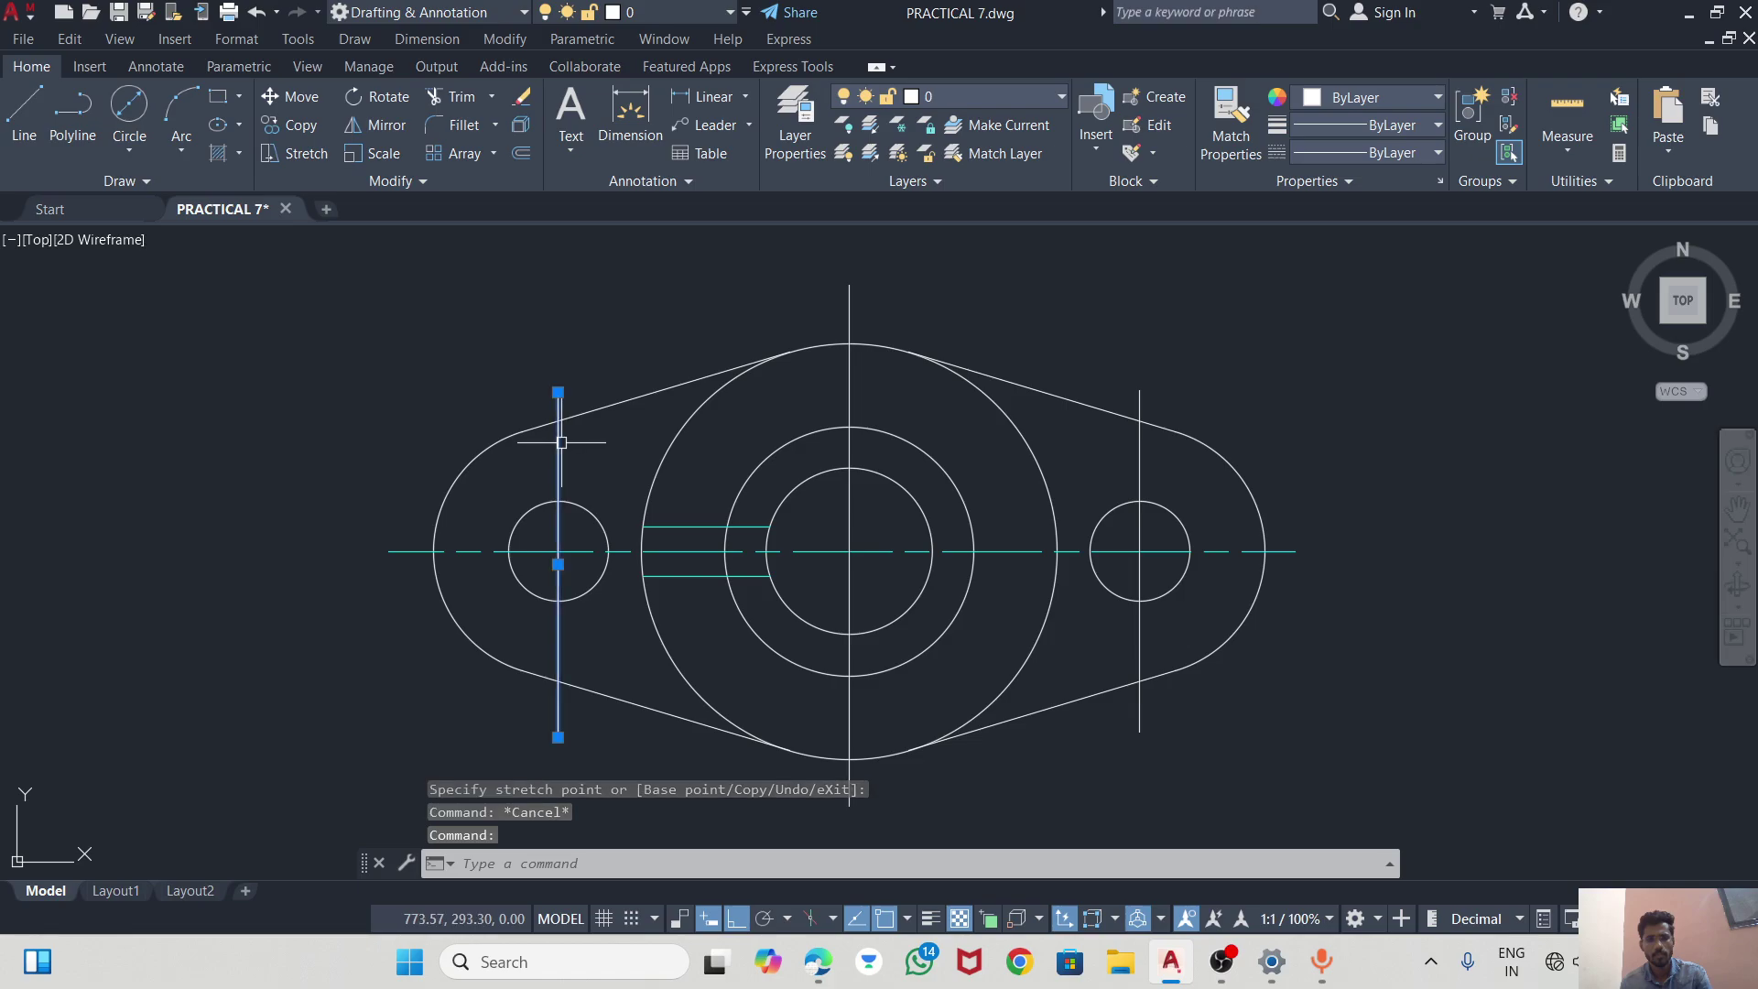
{"action": "left_click", "coordinate": [853, 303]}
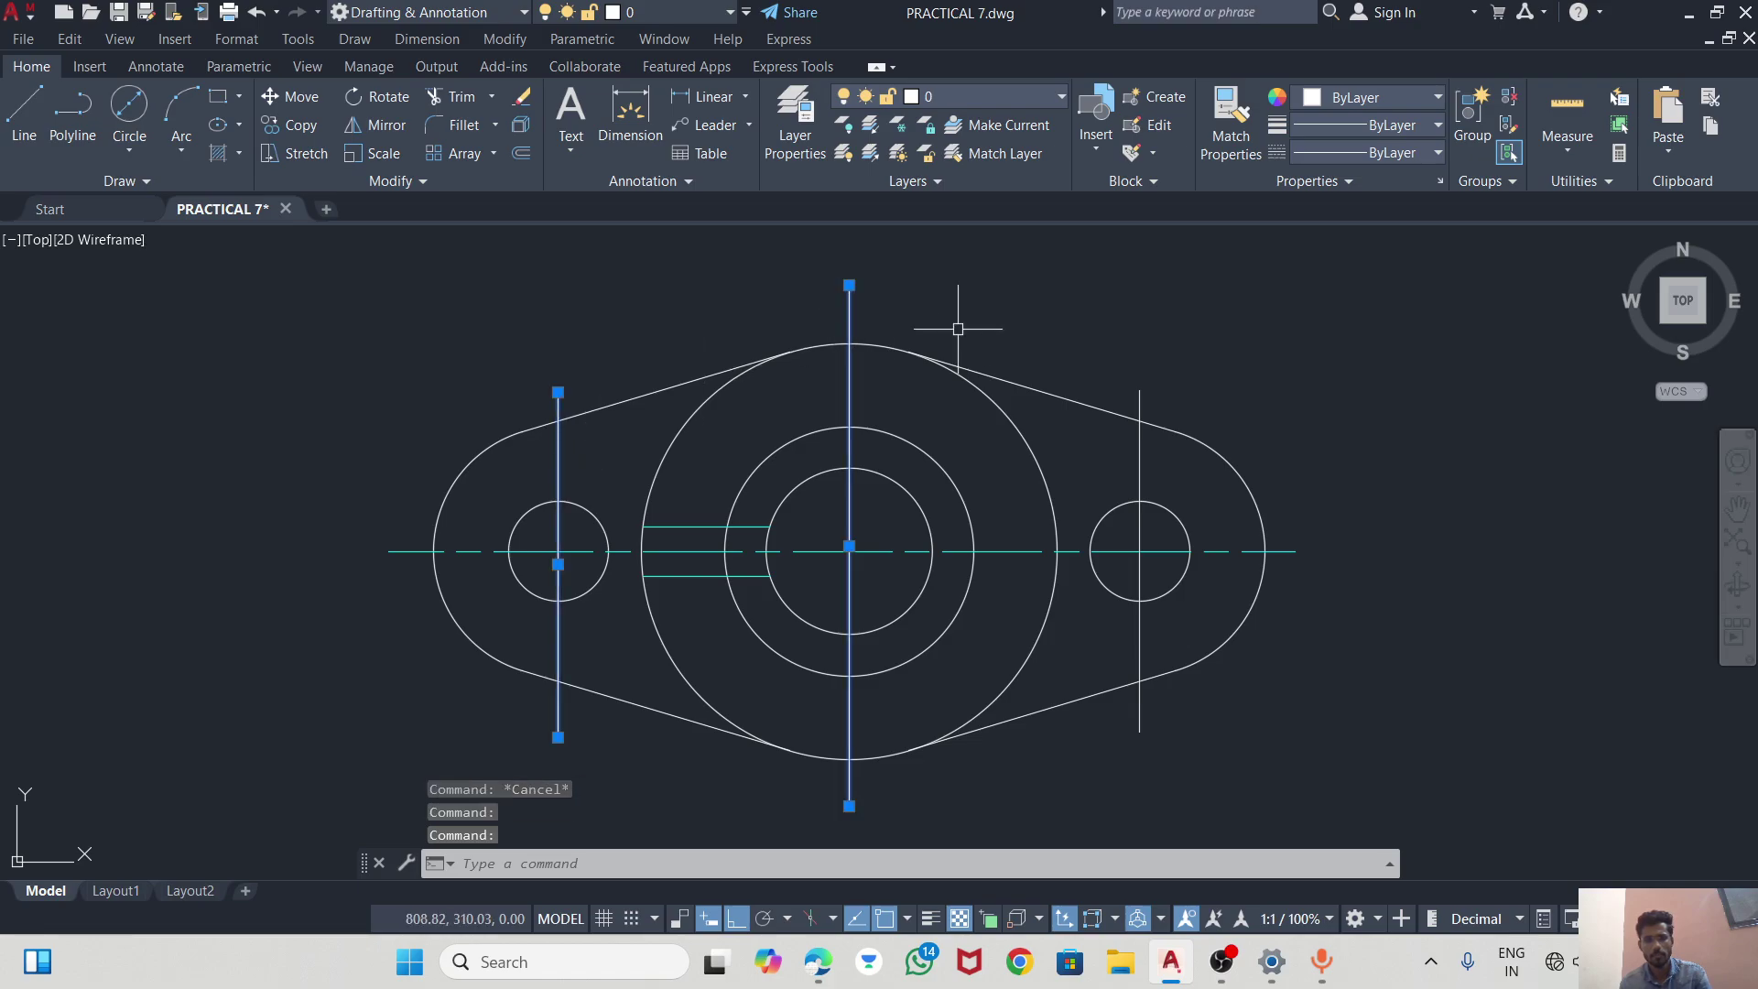
{"action": "left_click", "coordinate": [1147, 394]}
{"action": "left_click", "coordinate": [1392, 153]}
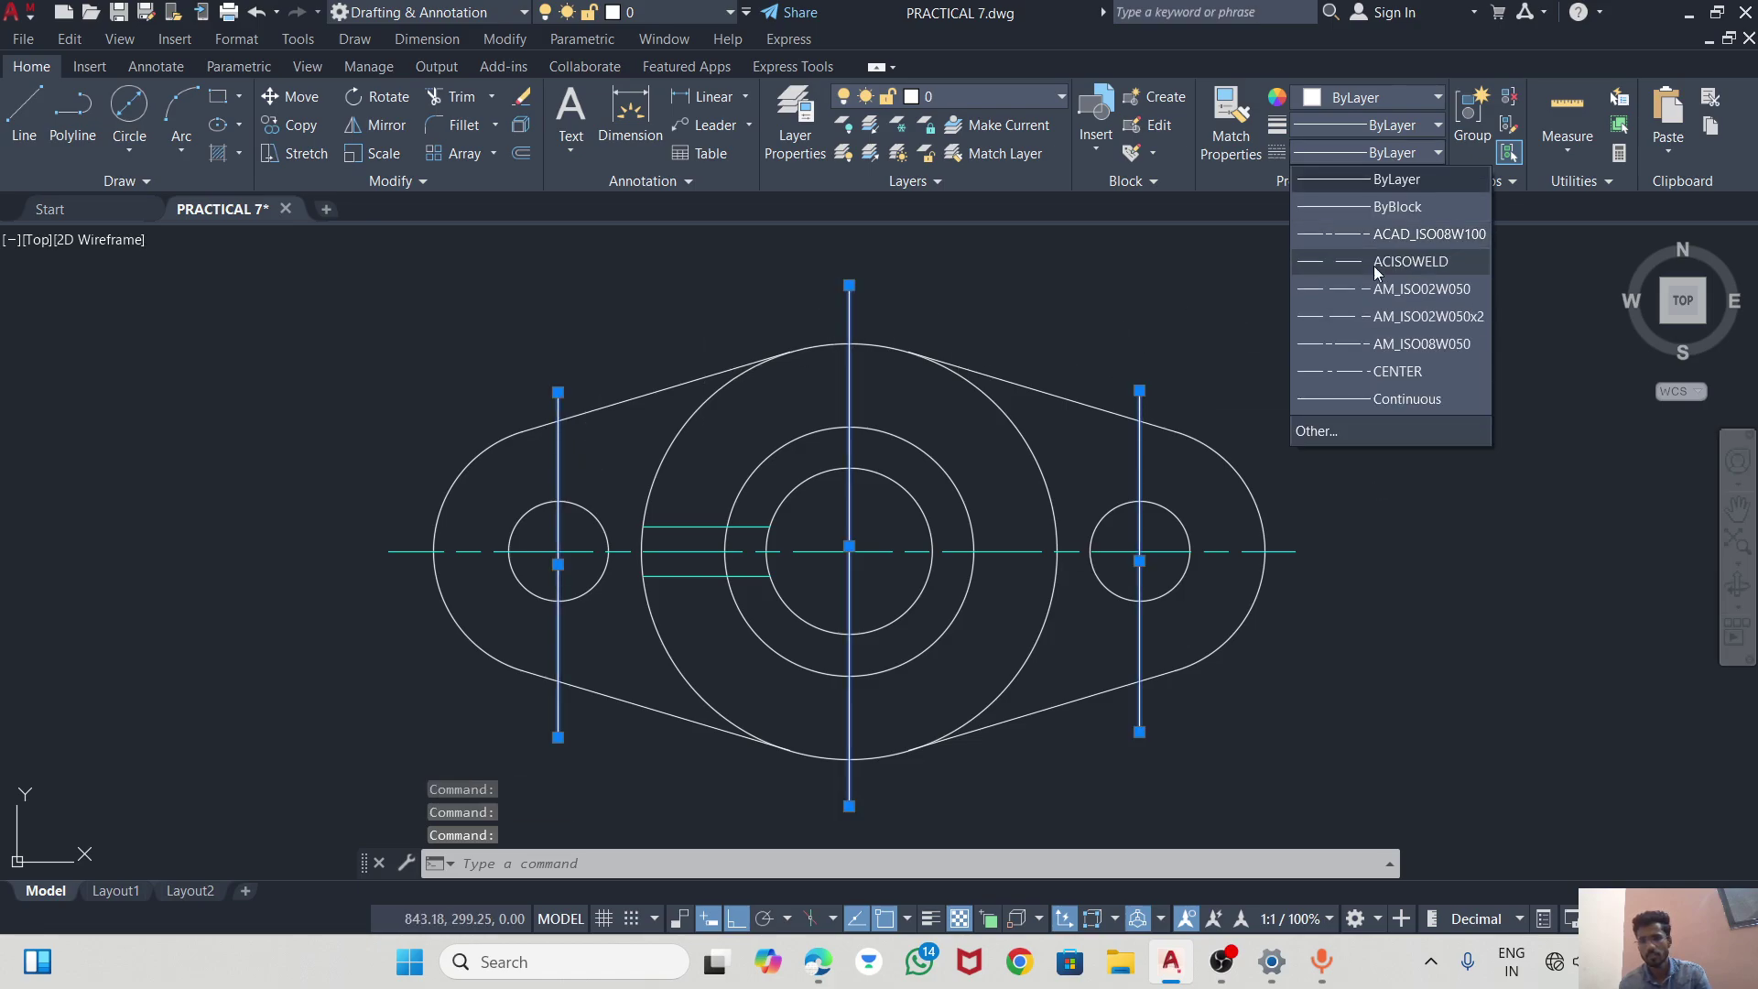
{"action": "left_click", "coordinate": [1383, 341]}
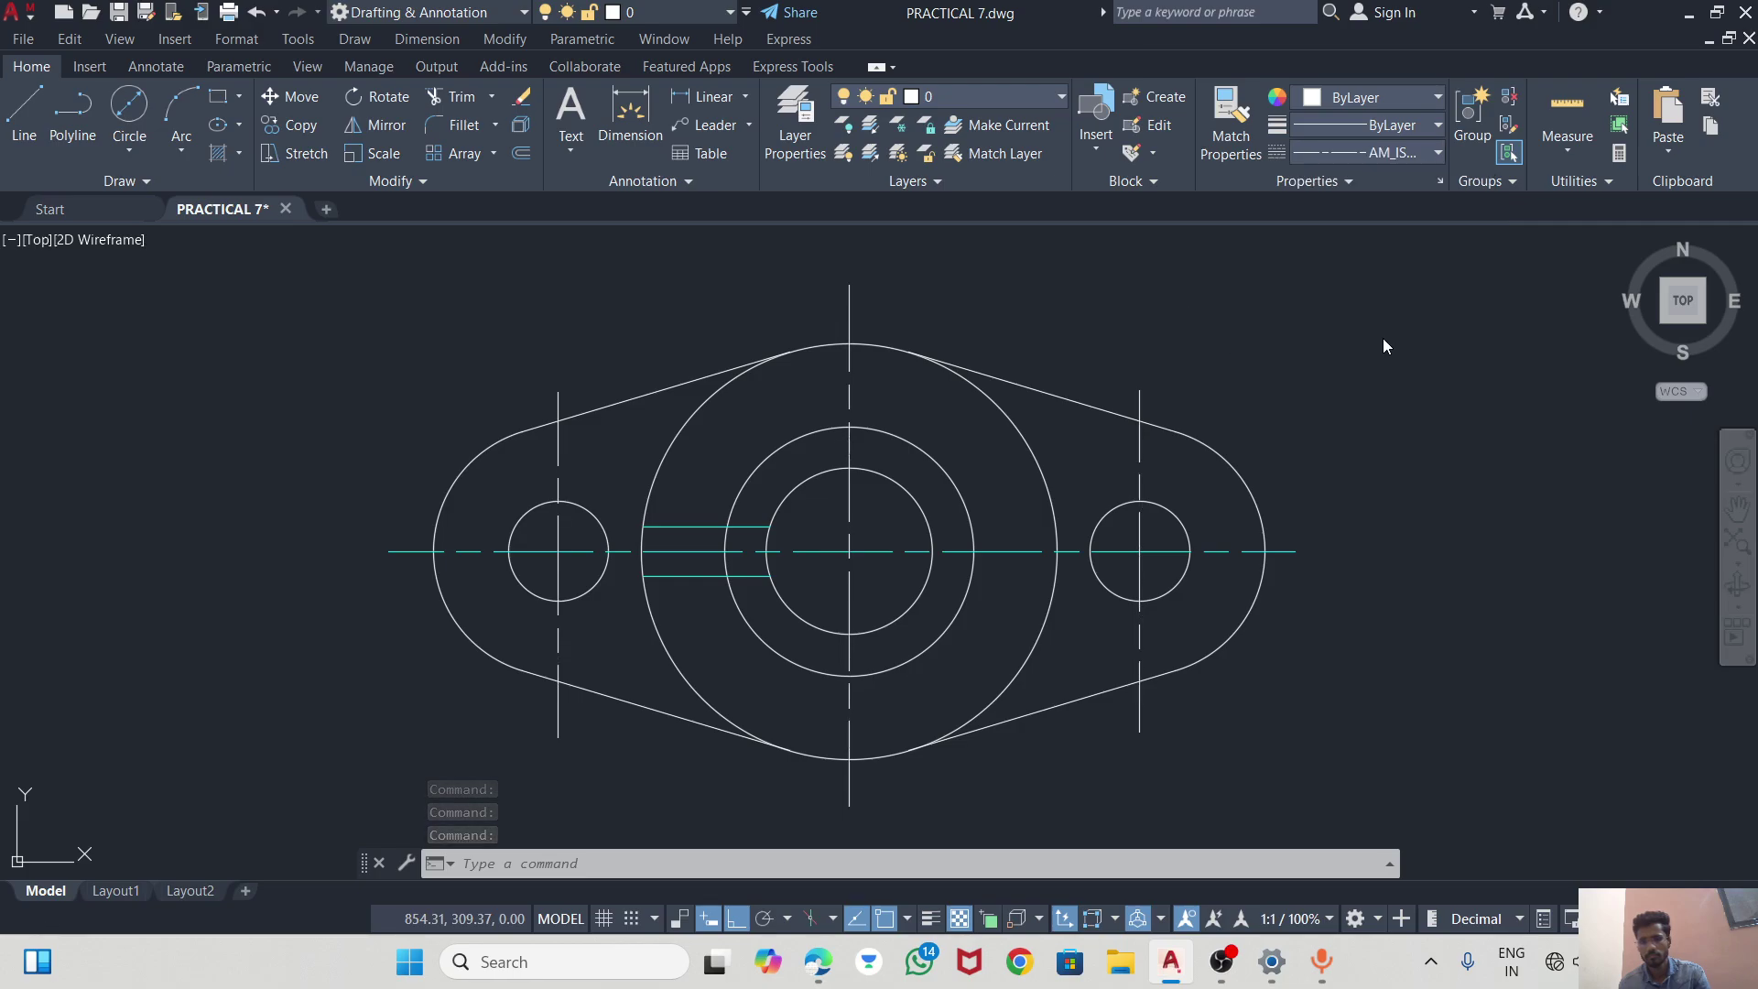
{"action": "left_click", "coordinate": [1359, 99]}
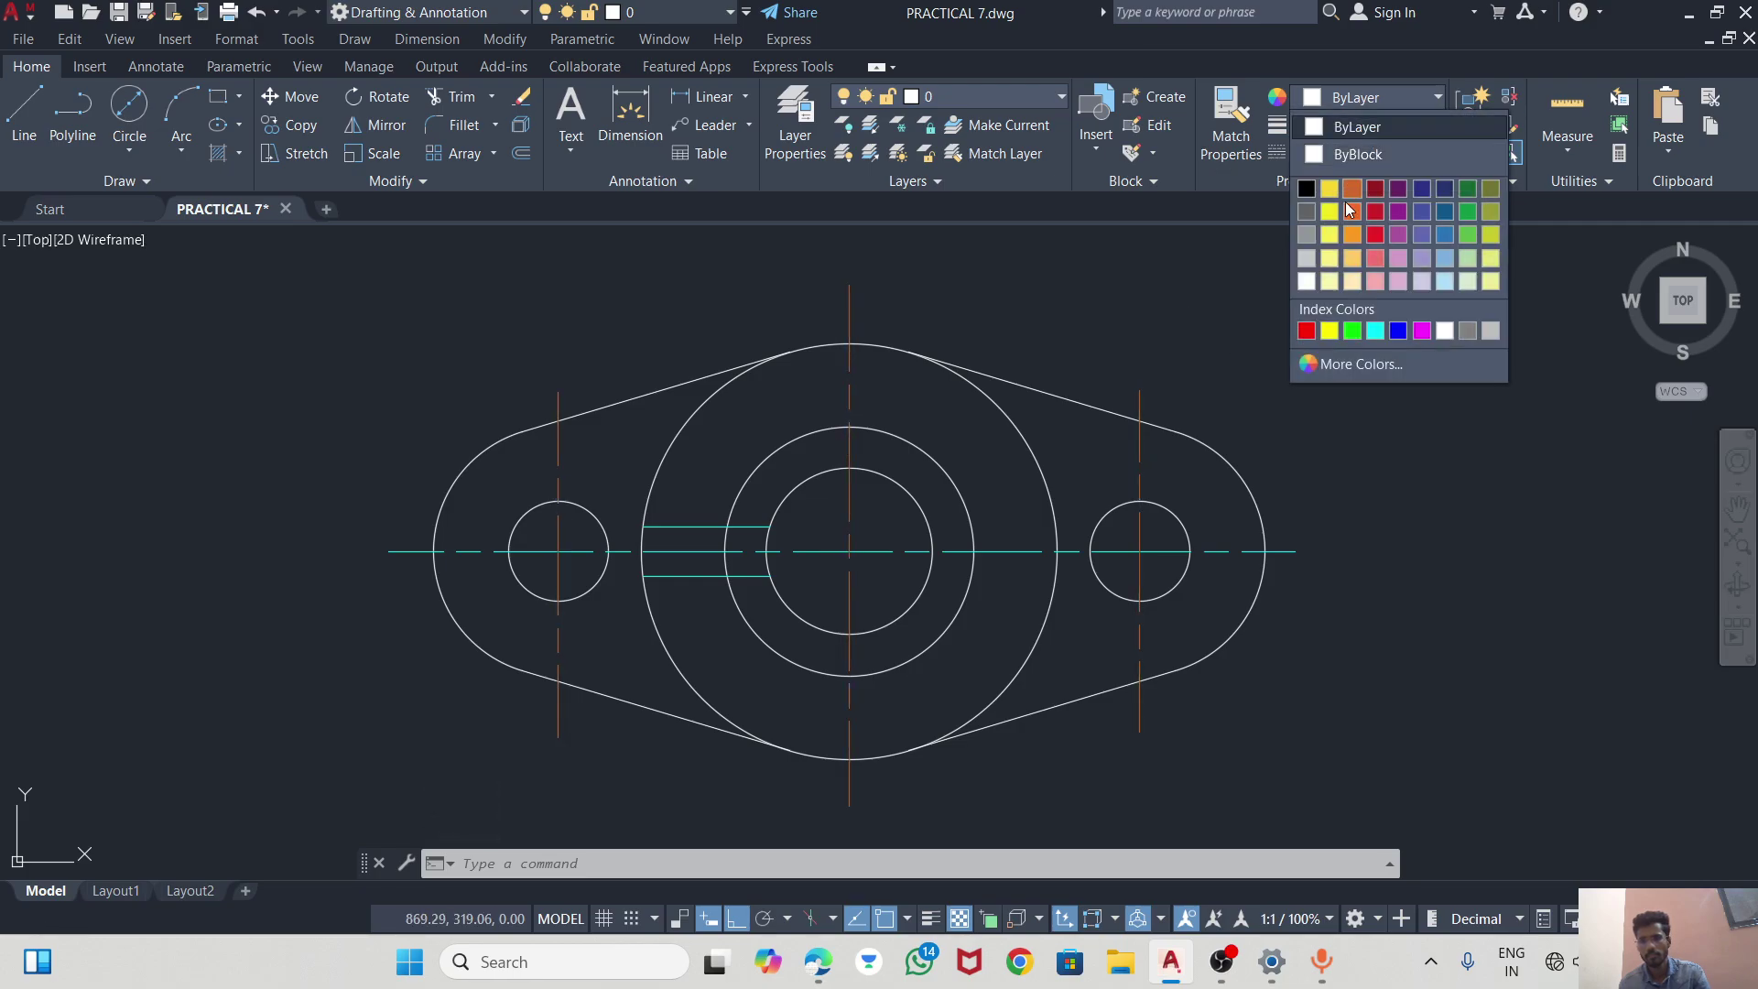
{"action": "left_click", "coordinate": [1375, 337]}
{"action": "key", "text": "Escape"}
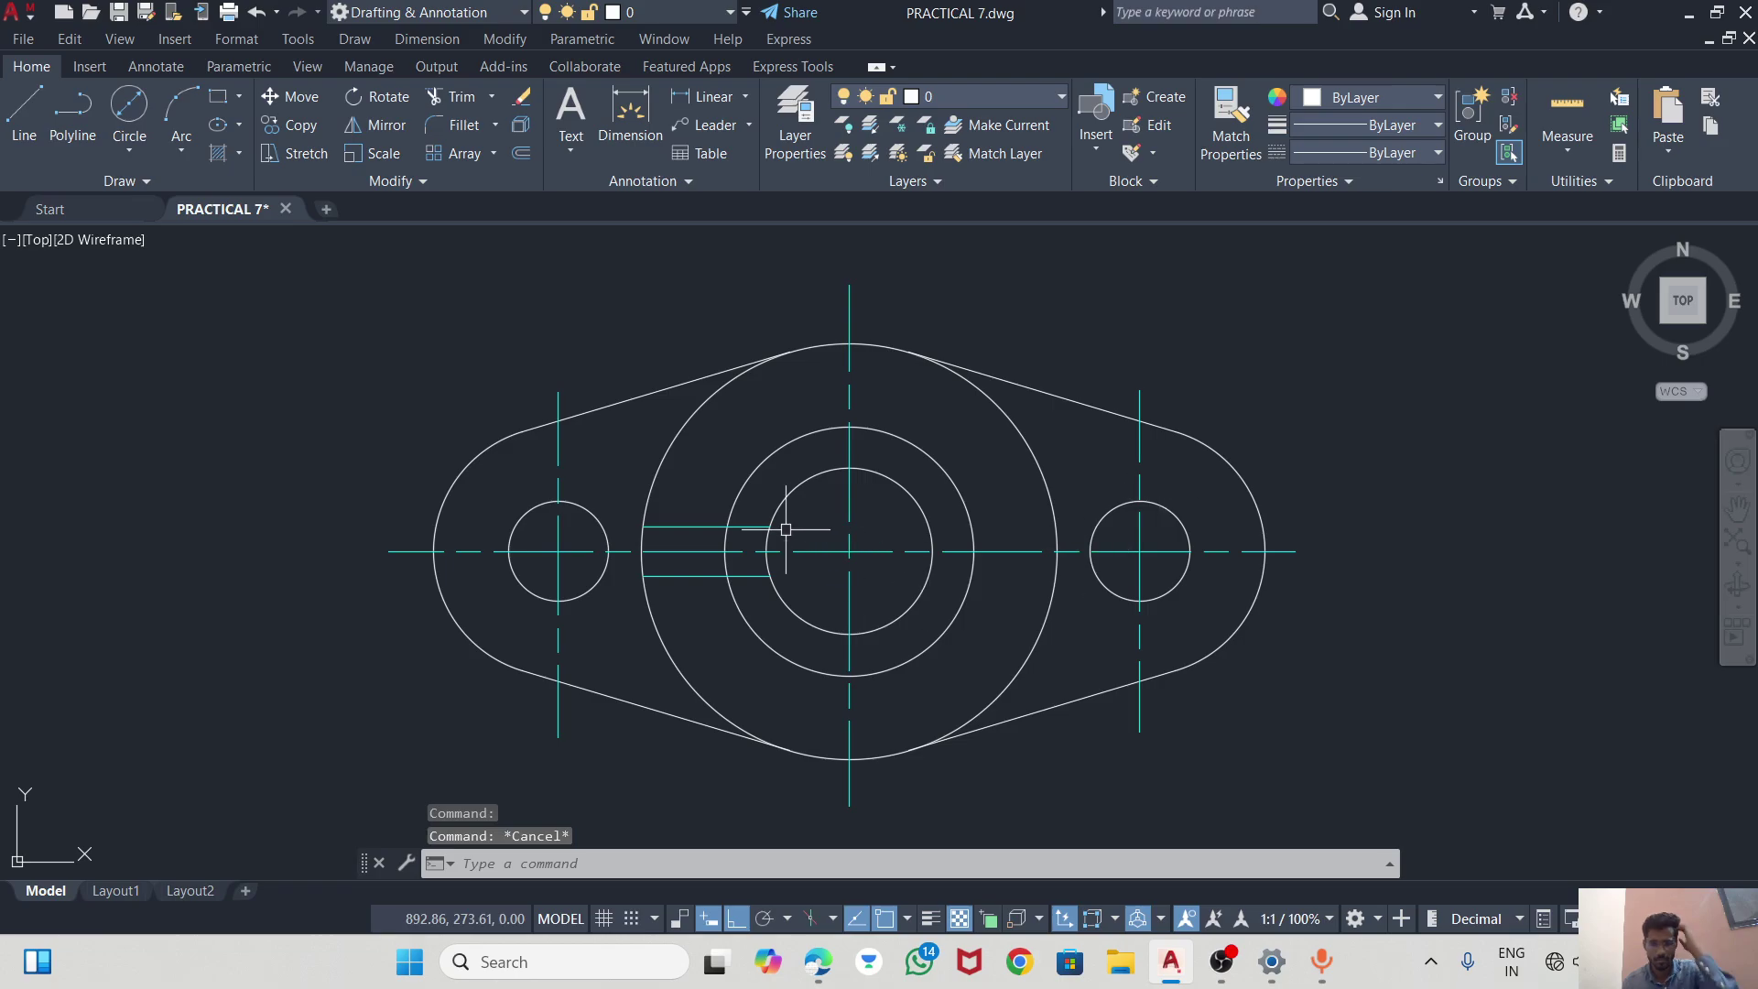
{"action": "left_click", "coordinate": [707, 527]}
Give the two short hole-edge lines AM_ISO02W050 linetype and White colour.
{"action": "left_click", "coordinate": [710, 576]}
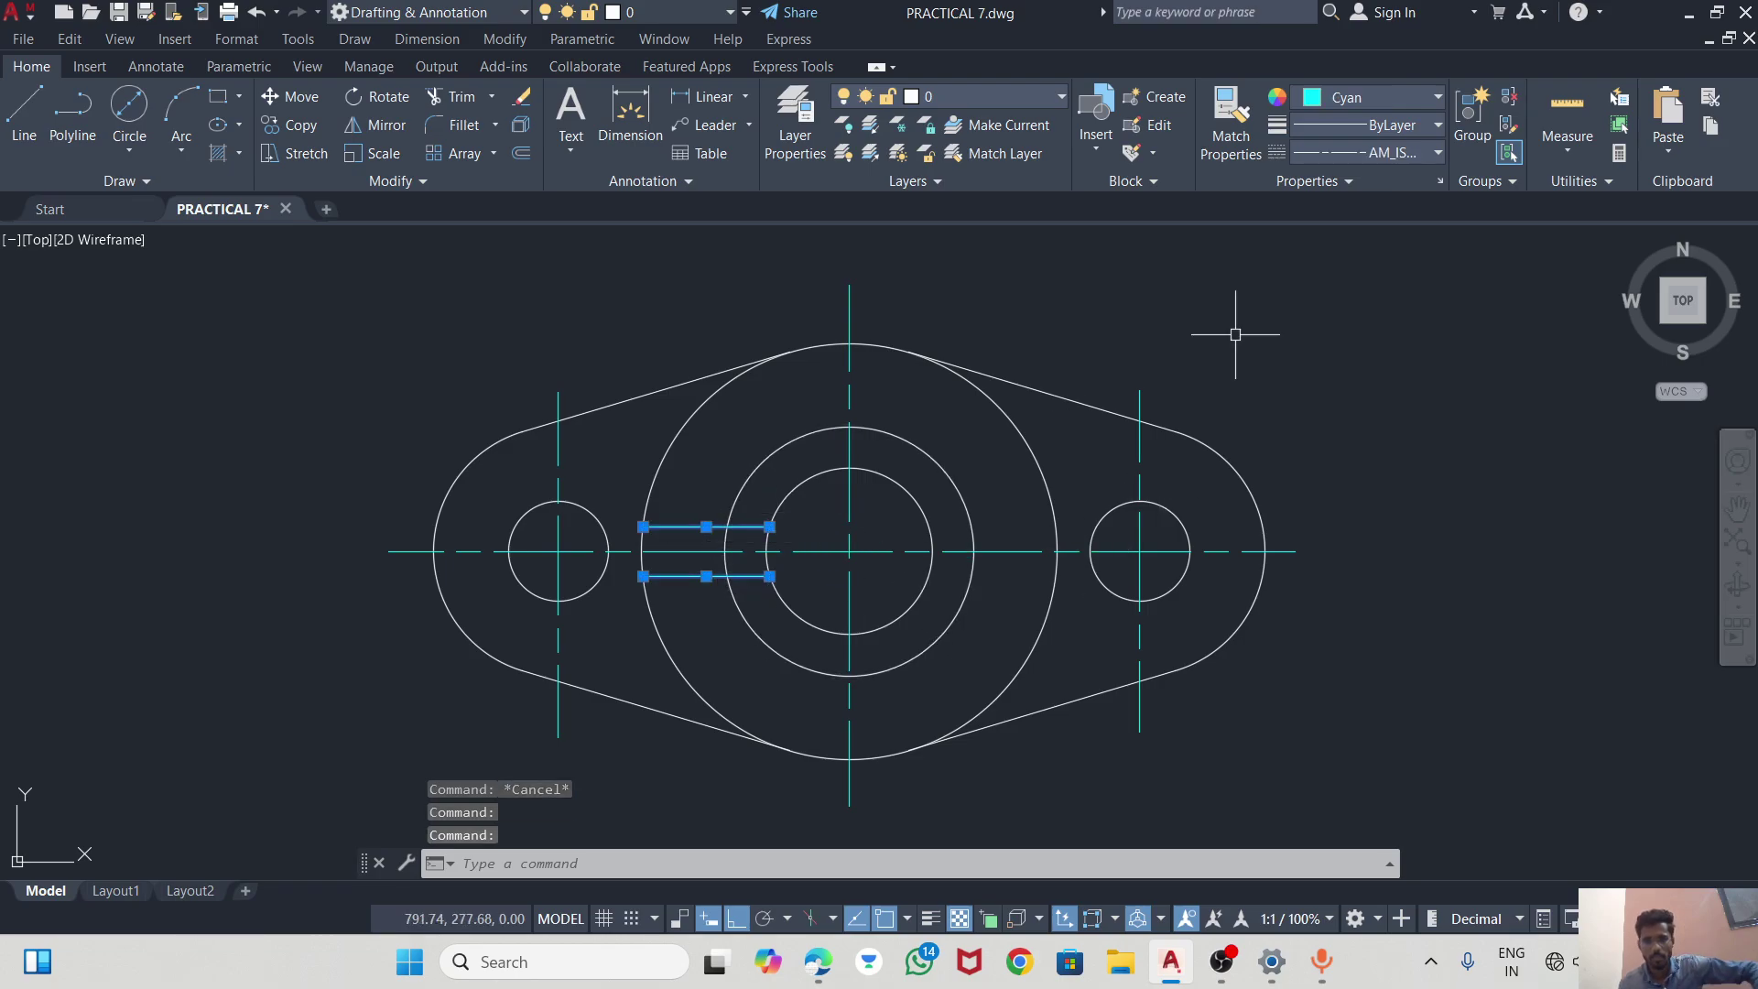
{"action": "left_click", "coordinate": [1343, 152]}
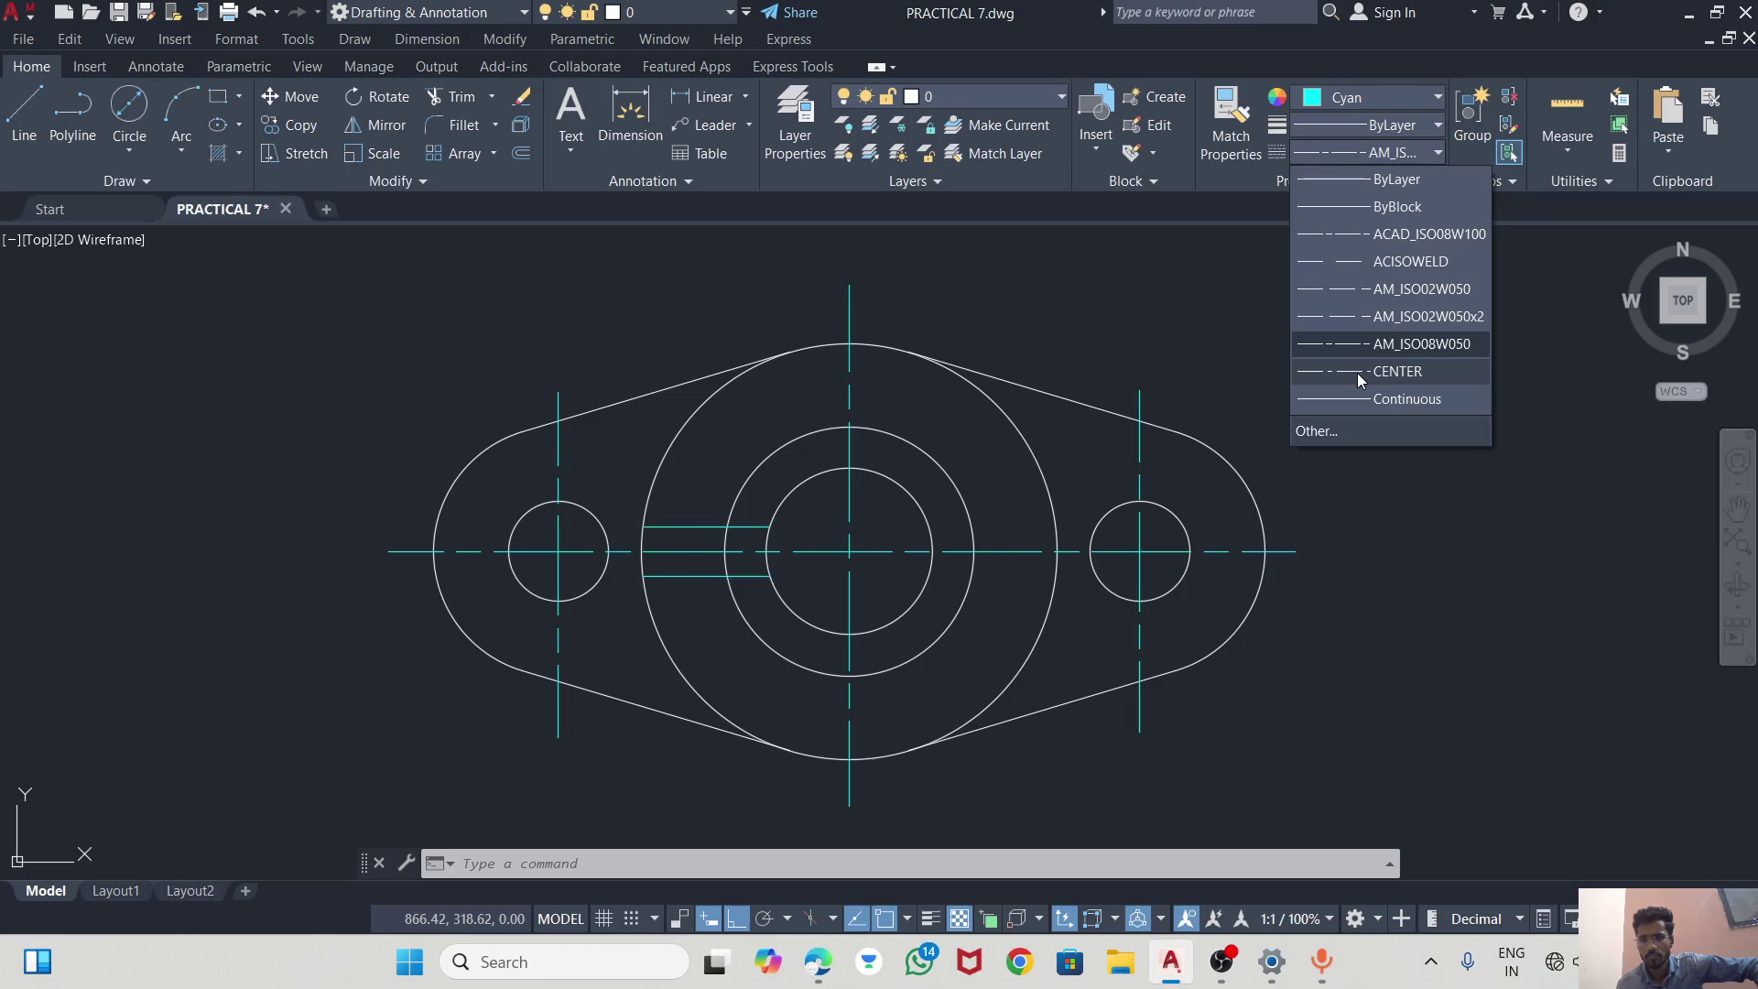
{"action": "left_click", "coordinate": [1367, 291]}
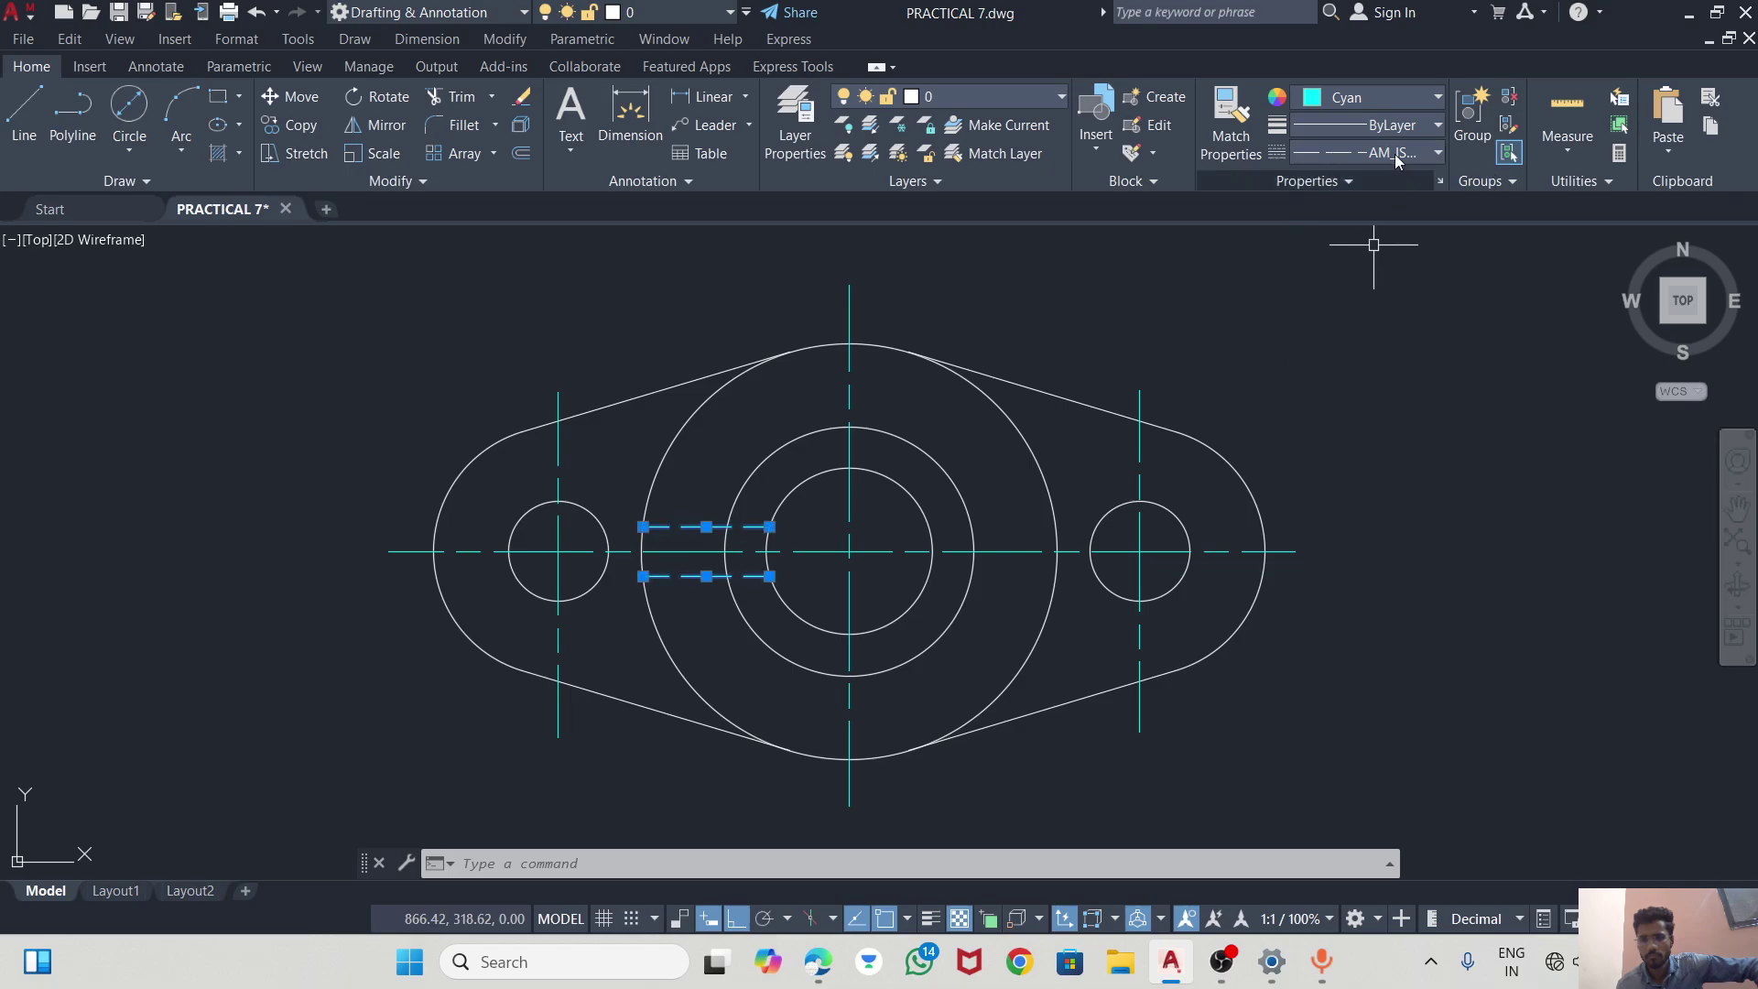
{"action": "left_click", "coordinate": [1393, 96]}
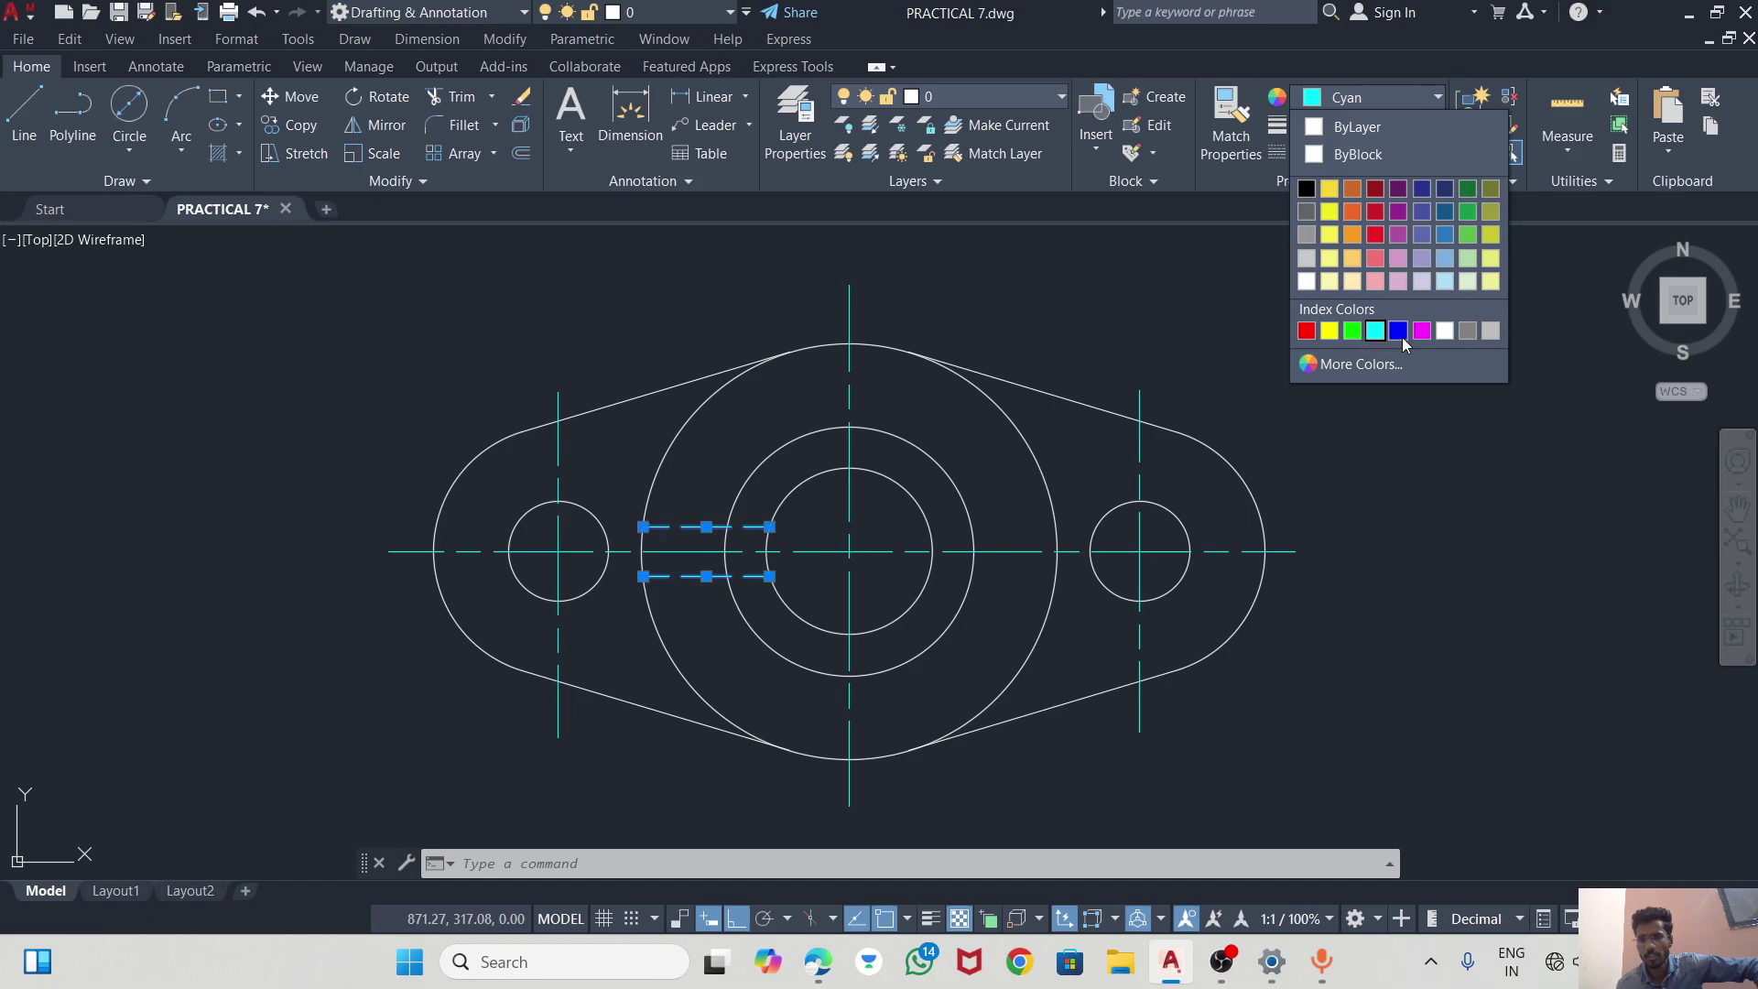
{"action": "left_click", "coordinate": [1444, 331]}
{"action": "left_click", "coordinate": [1484, 515]}
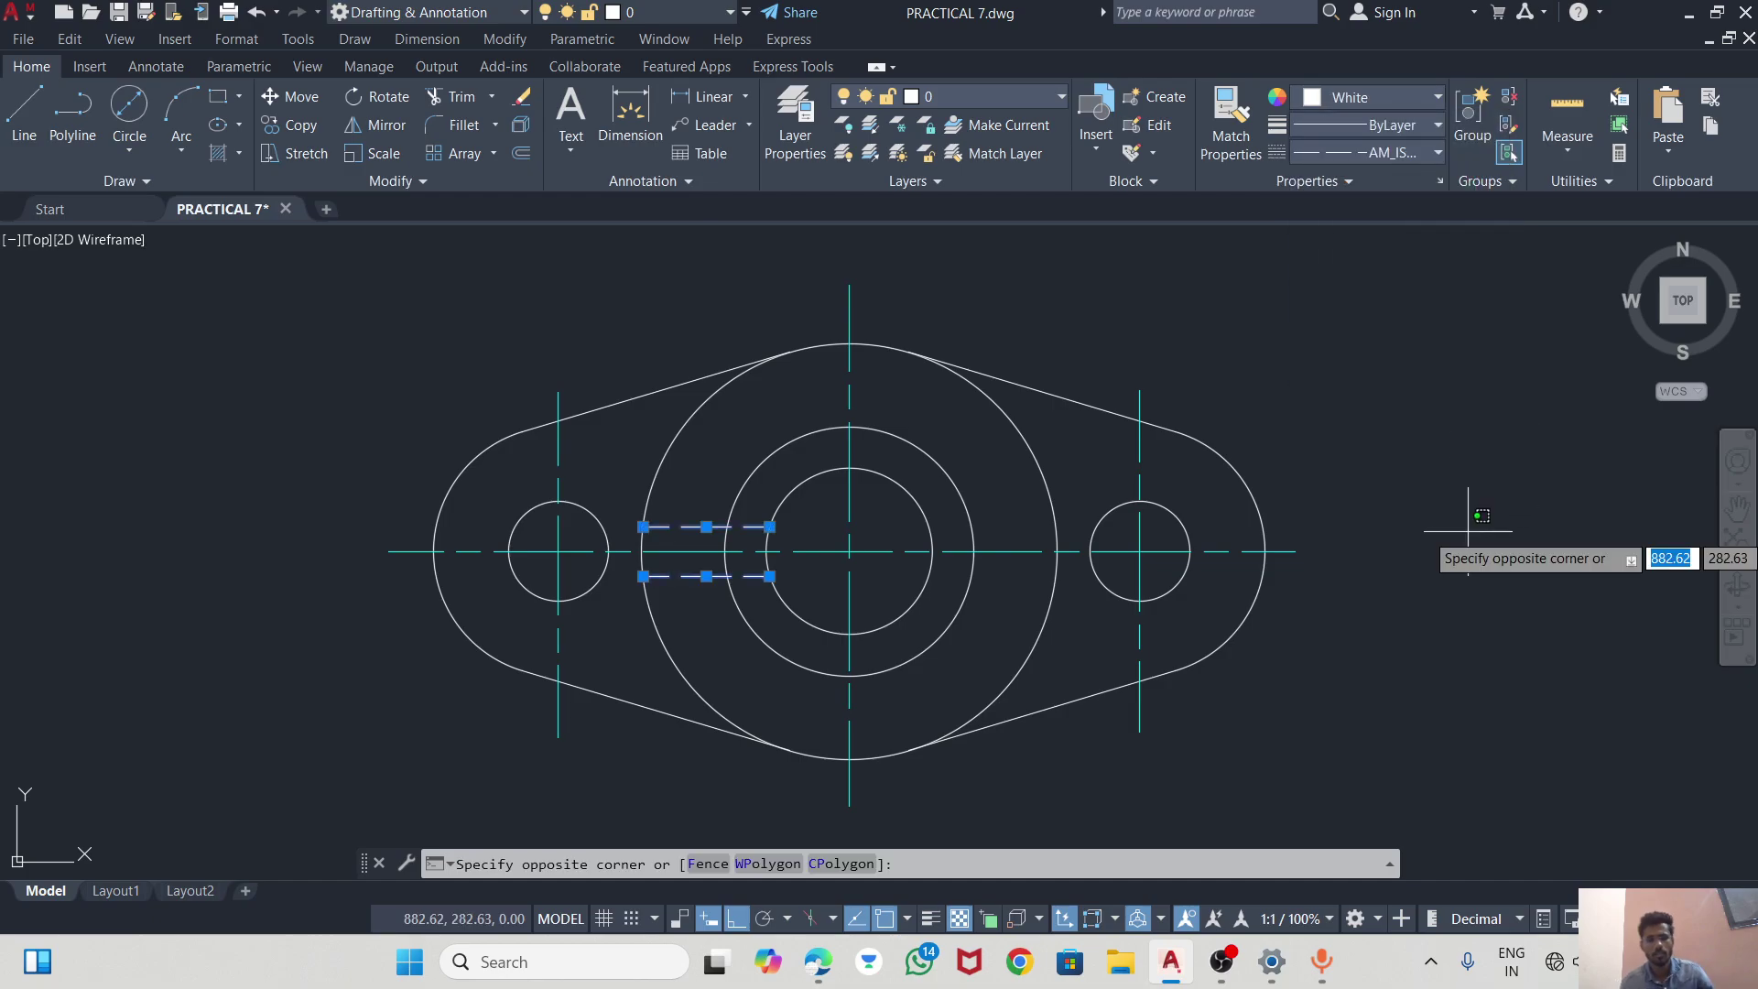
Start RAY and project a vertical ray up from the outline's left end.
{"action": "scroll", "coordinate": [1074, 474], "scroll_direction": "down", "scroll_amount": 2}
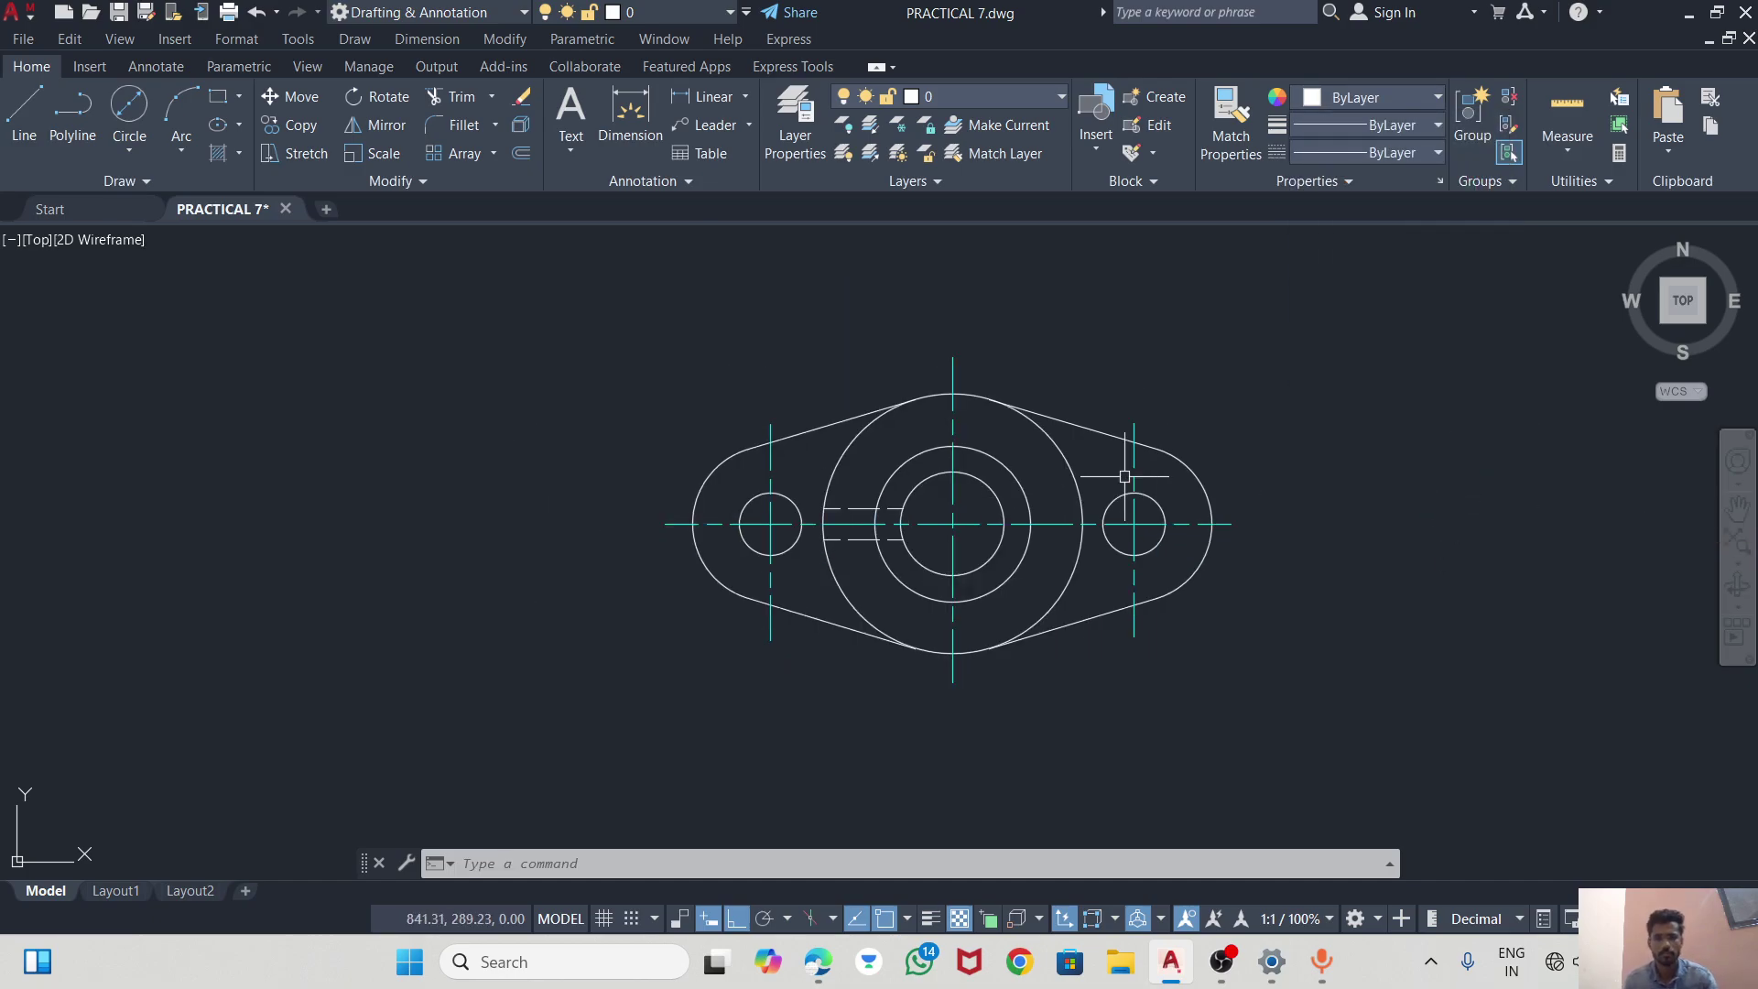
{"action": "scroll", "coordinate": [1058, 438], "scroll_direction": "up", "scroll_amount": 2}
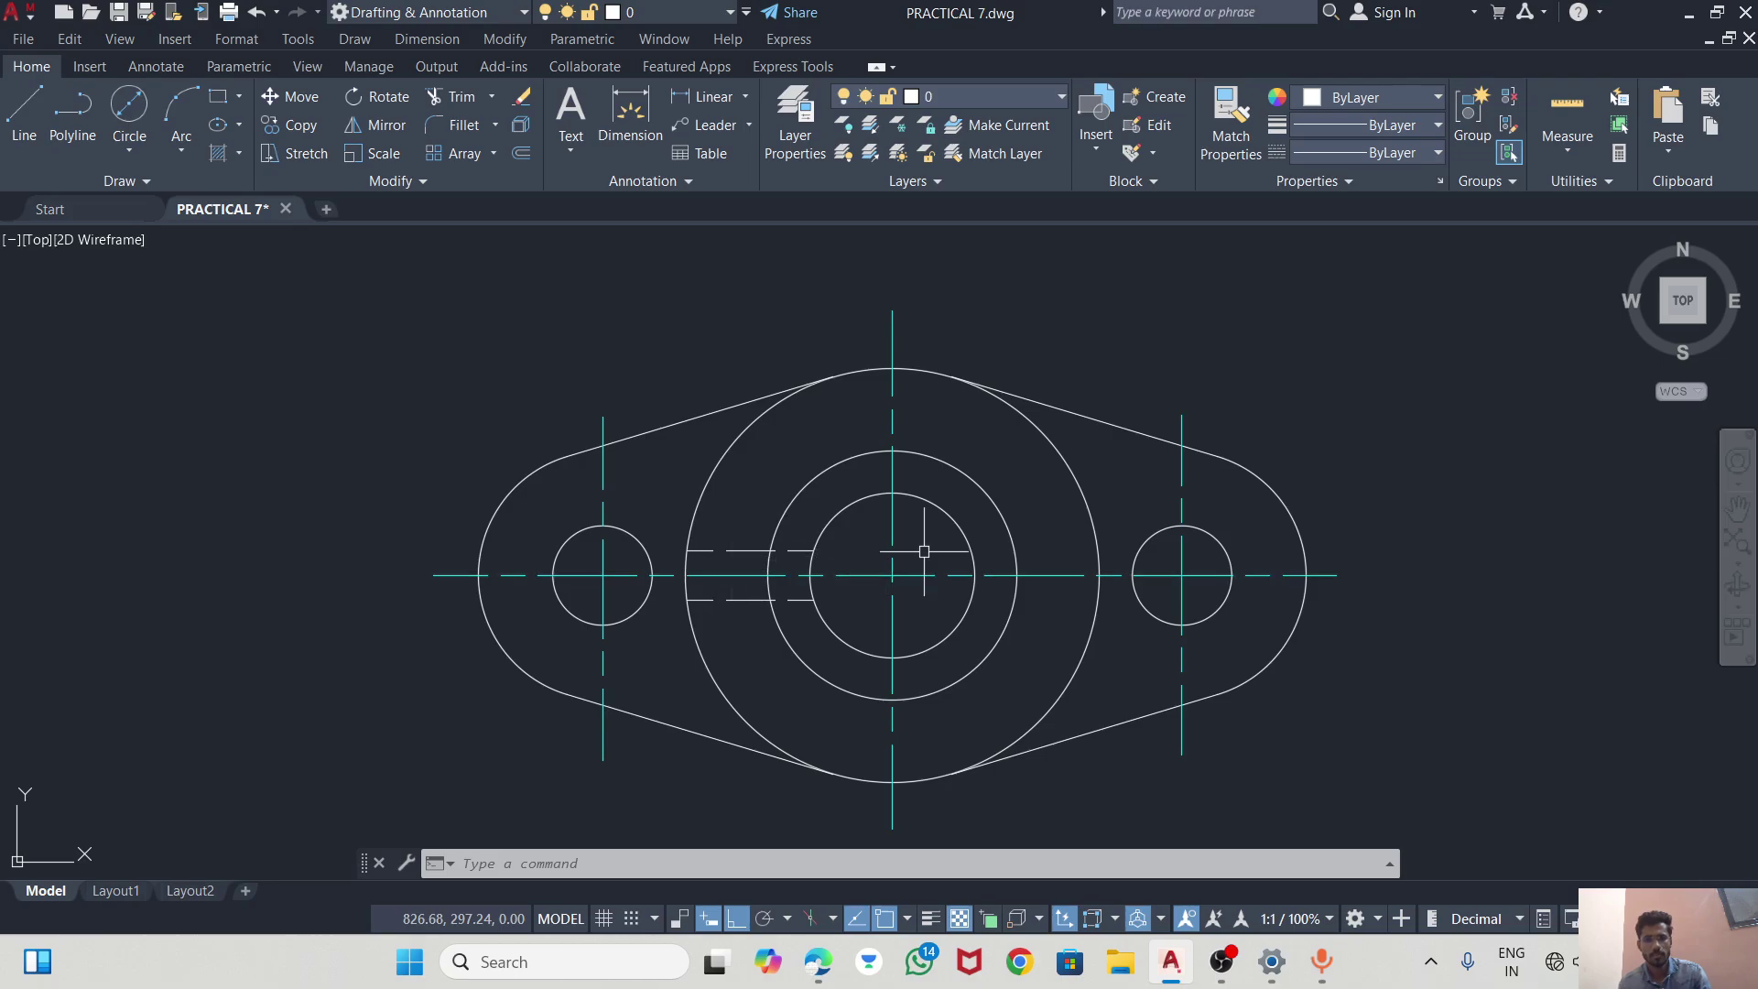
{"action": "scroll", "coordinate": [924, 548], "scroll_direction": "down", "scroll_amount": 1}
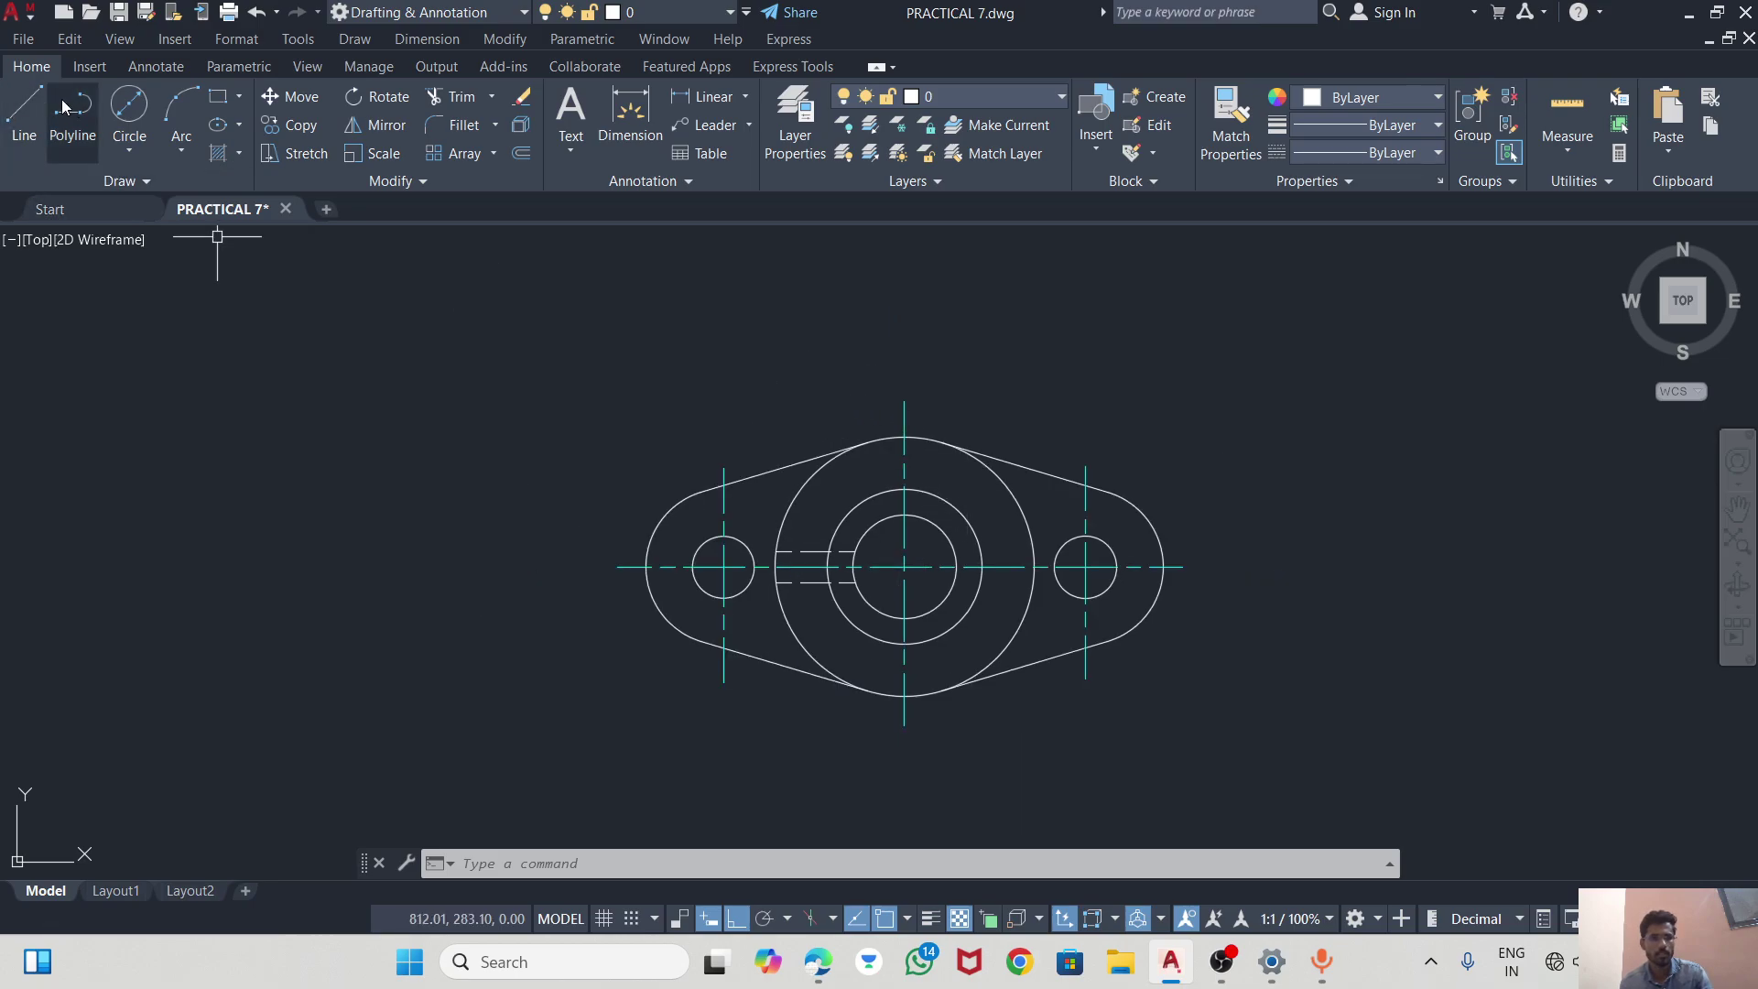
{"action": "left_click", "coordinate": [530, 867]}
{"action": "type", "text": "RA"}
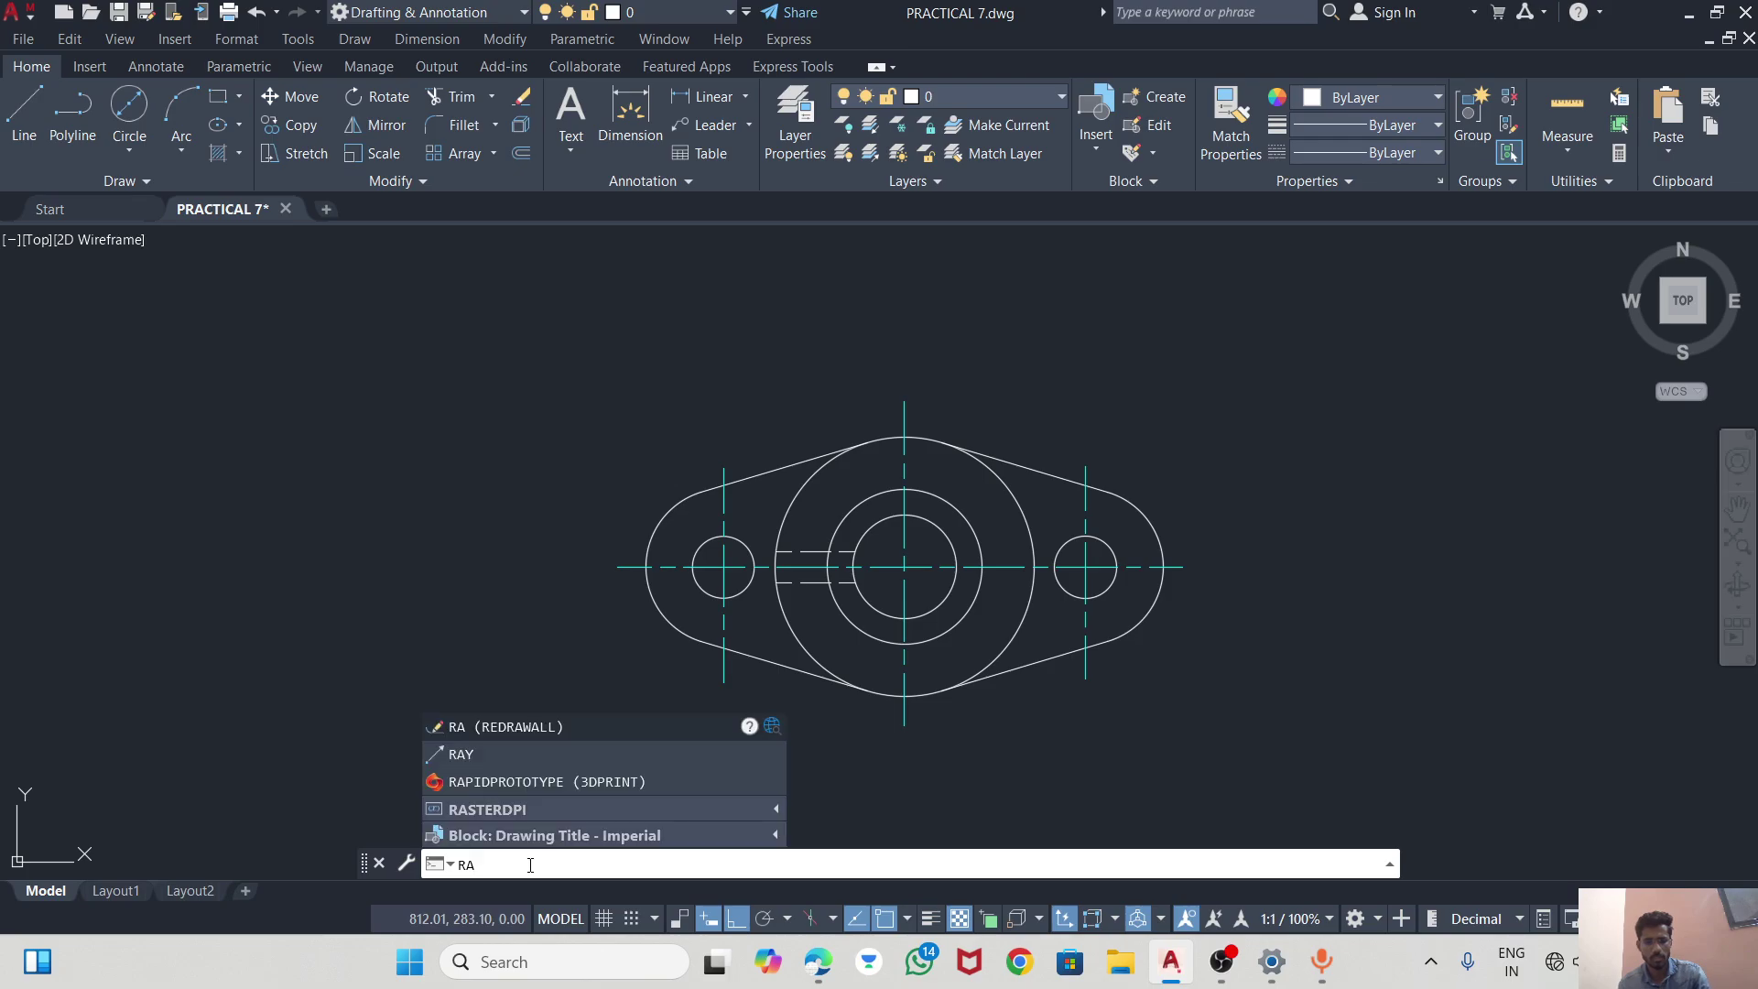
{"action": "key", "text": "BackSpace"}
{"action": "key", "text": "BackSpace"}
{"action": "type", "text": "CONS"}
{"action": "key", "text": "Down"}
{"action": "key", "text": "Down"}
{"action": "key", "text": "Down"}
{"action": "key", "text": "Down"}
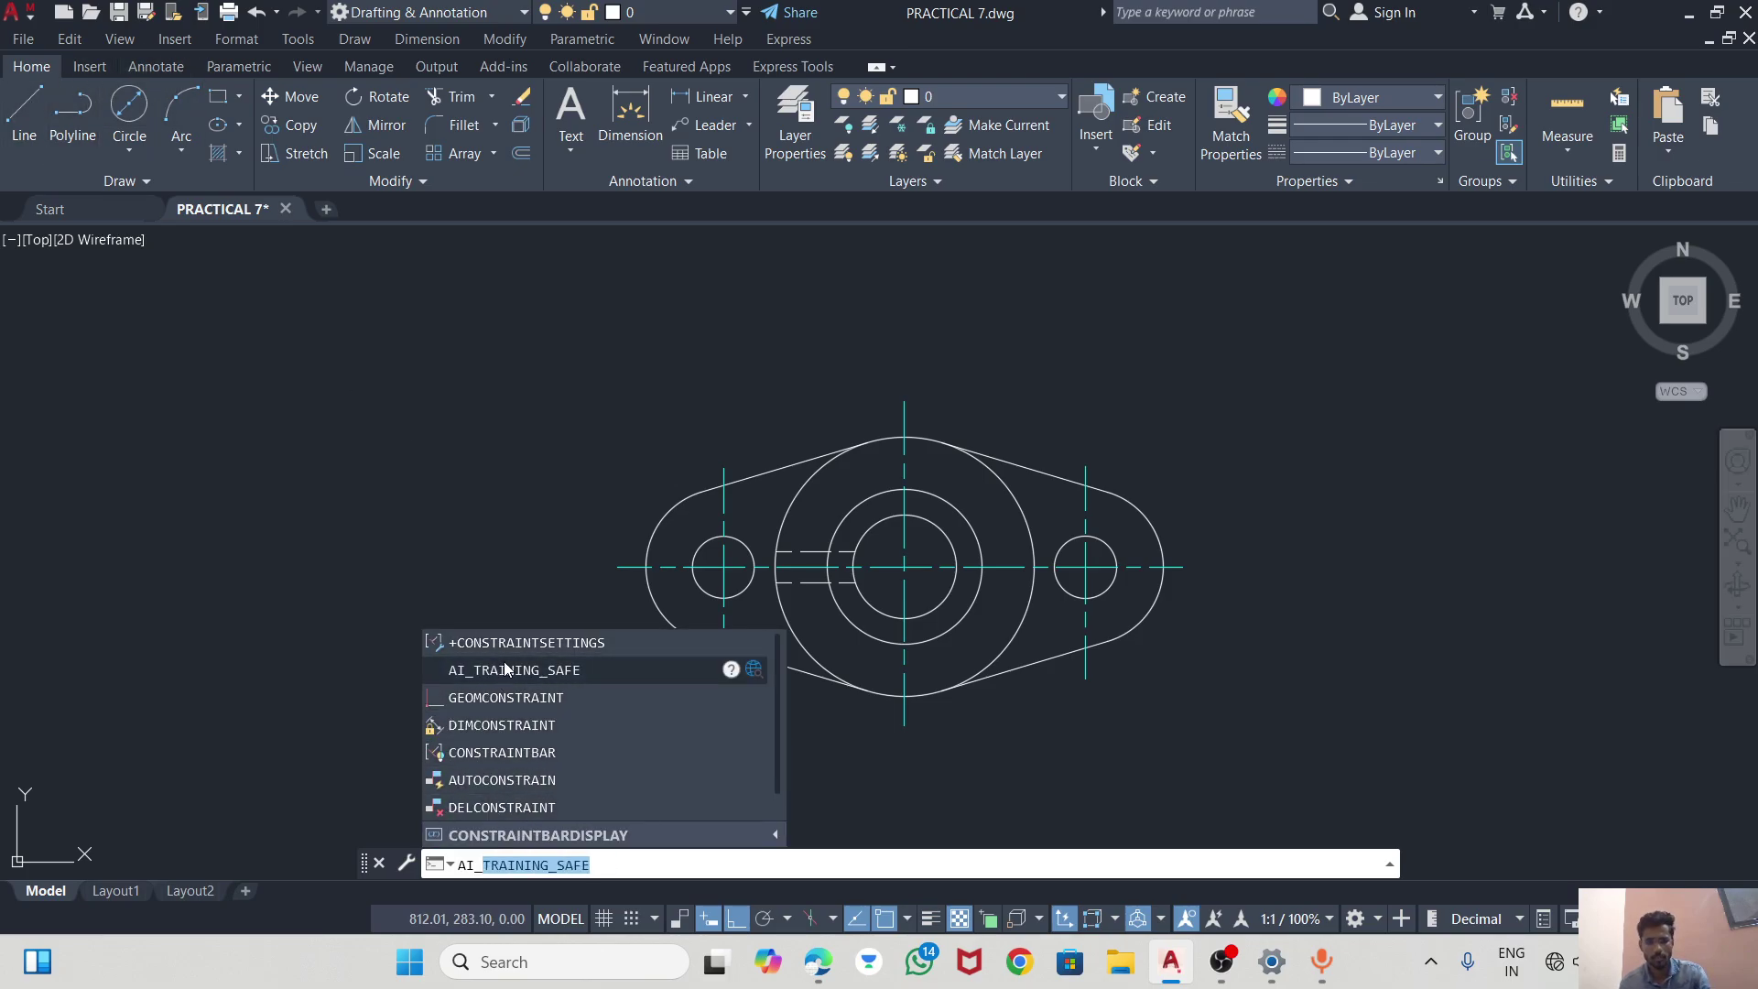
{"action": "key", "text": "BackSpace"}
{"action": "key", "text": "BackSpace"}
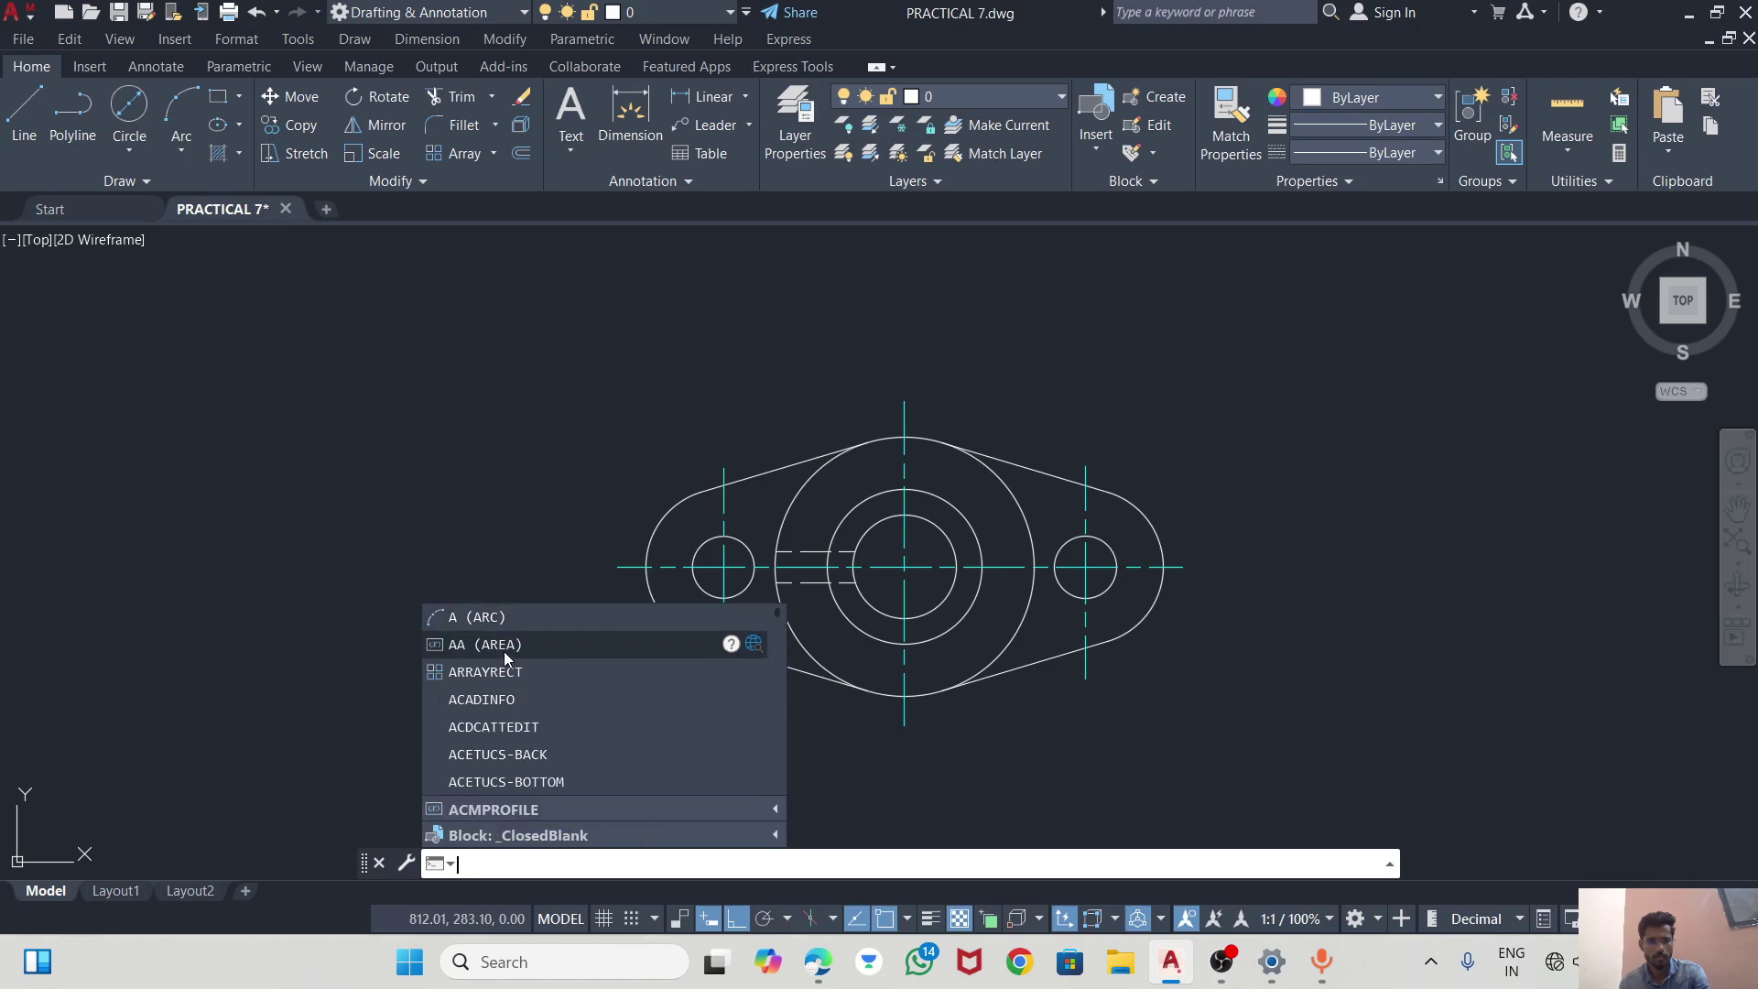
{"action": "type", "text": "RAY"}
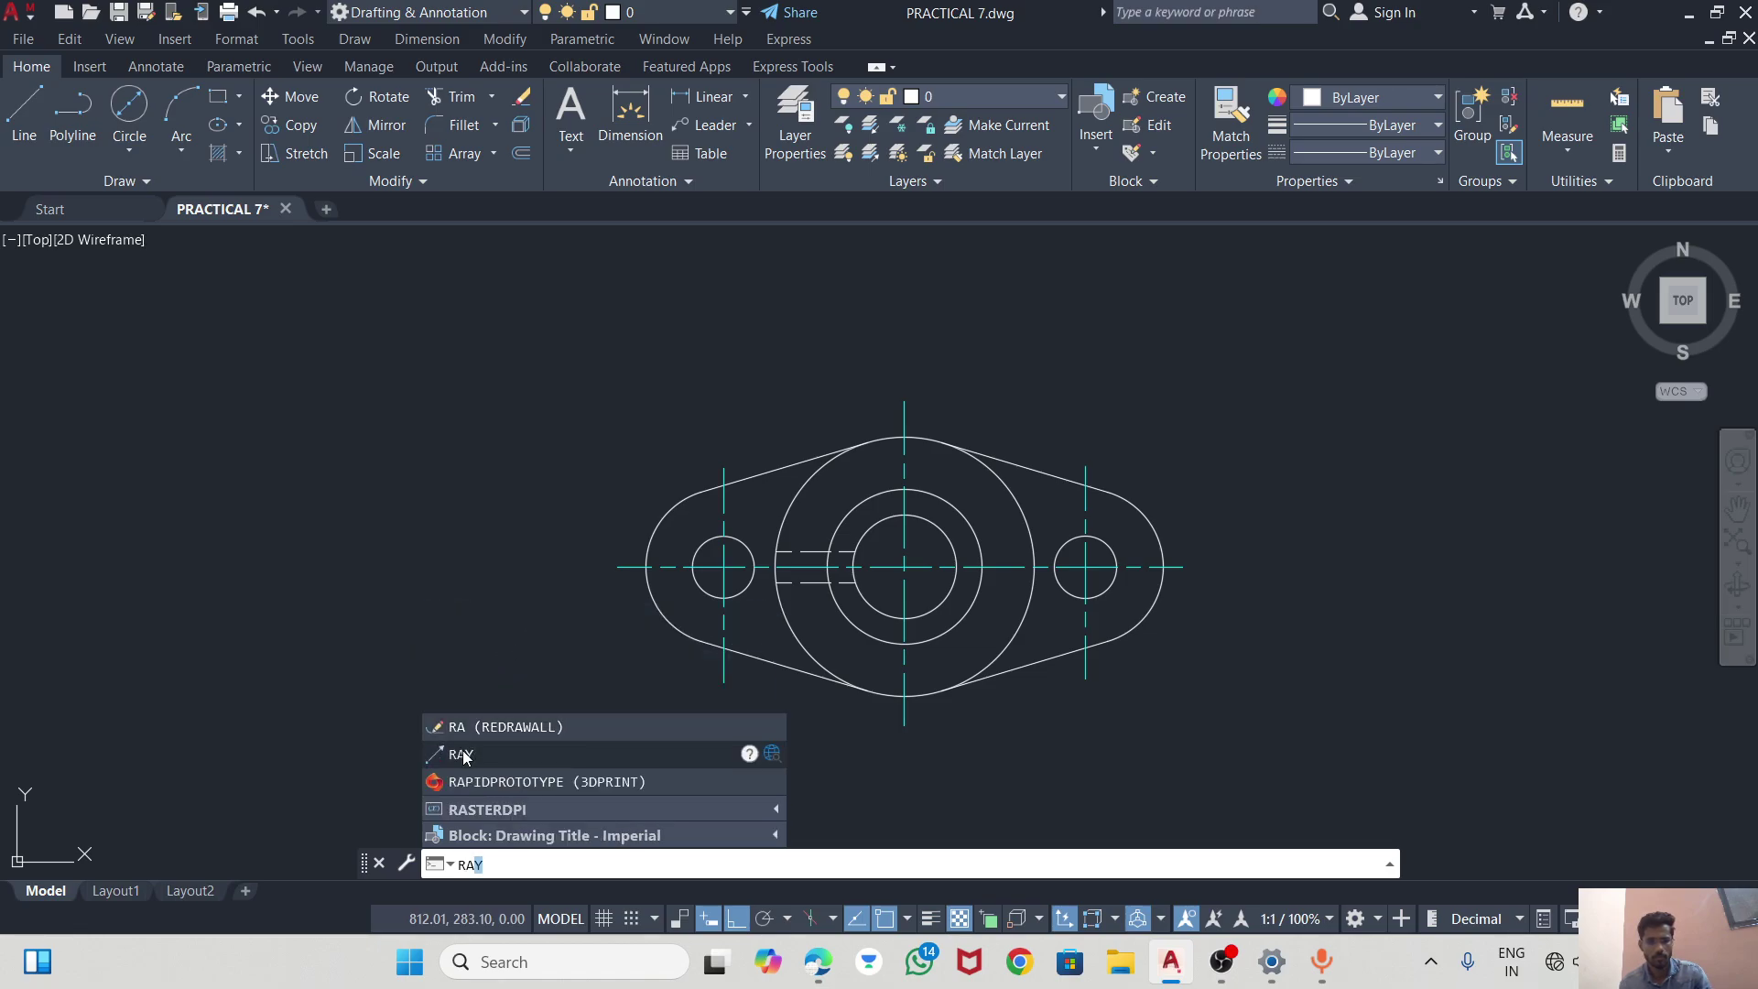
{"action": "left_click", "coordinate": [461, 753]}
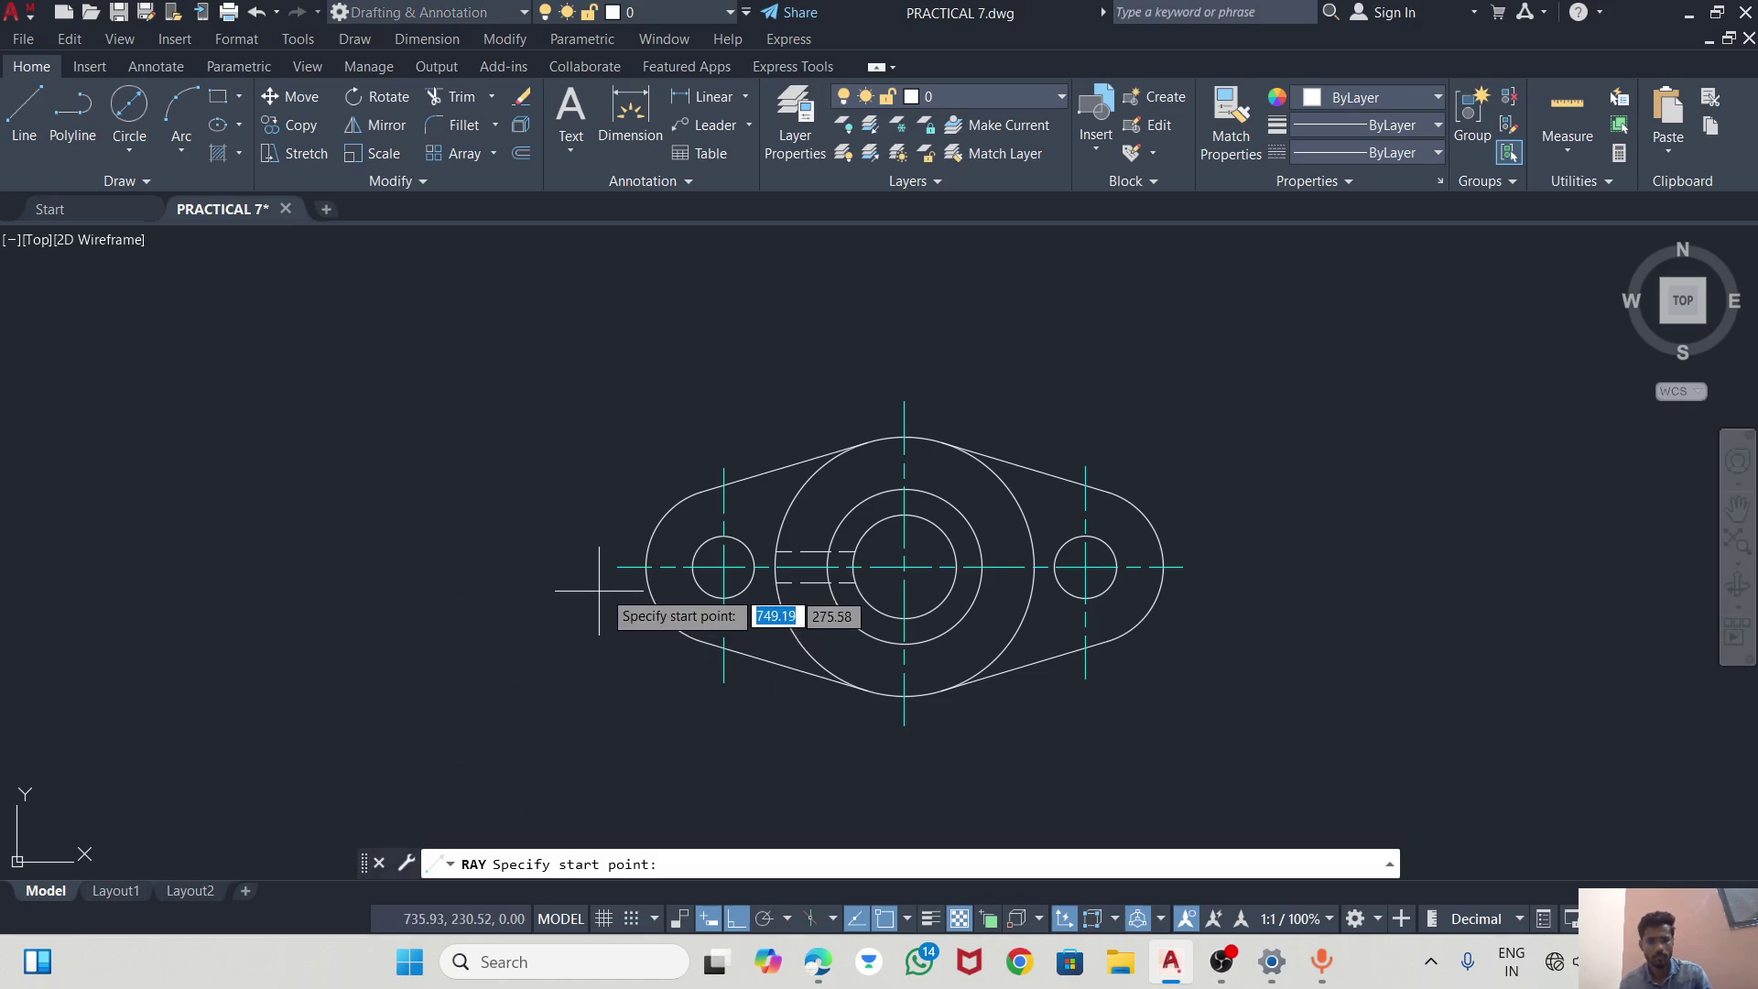
{"action": "left_click", "coordinate": [645, 566]}
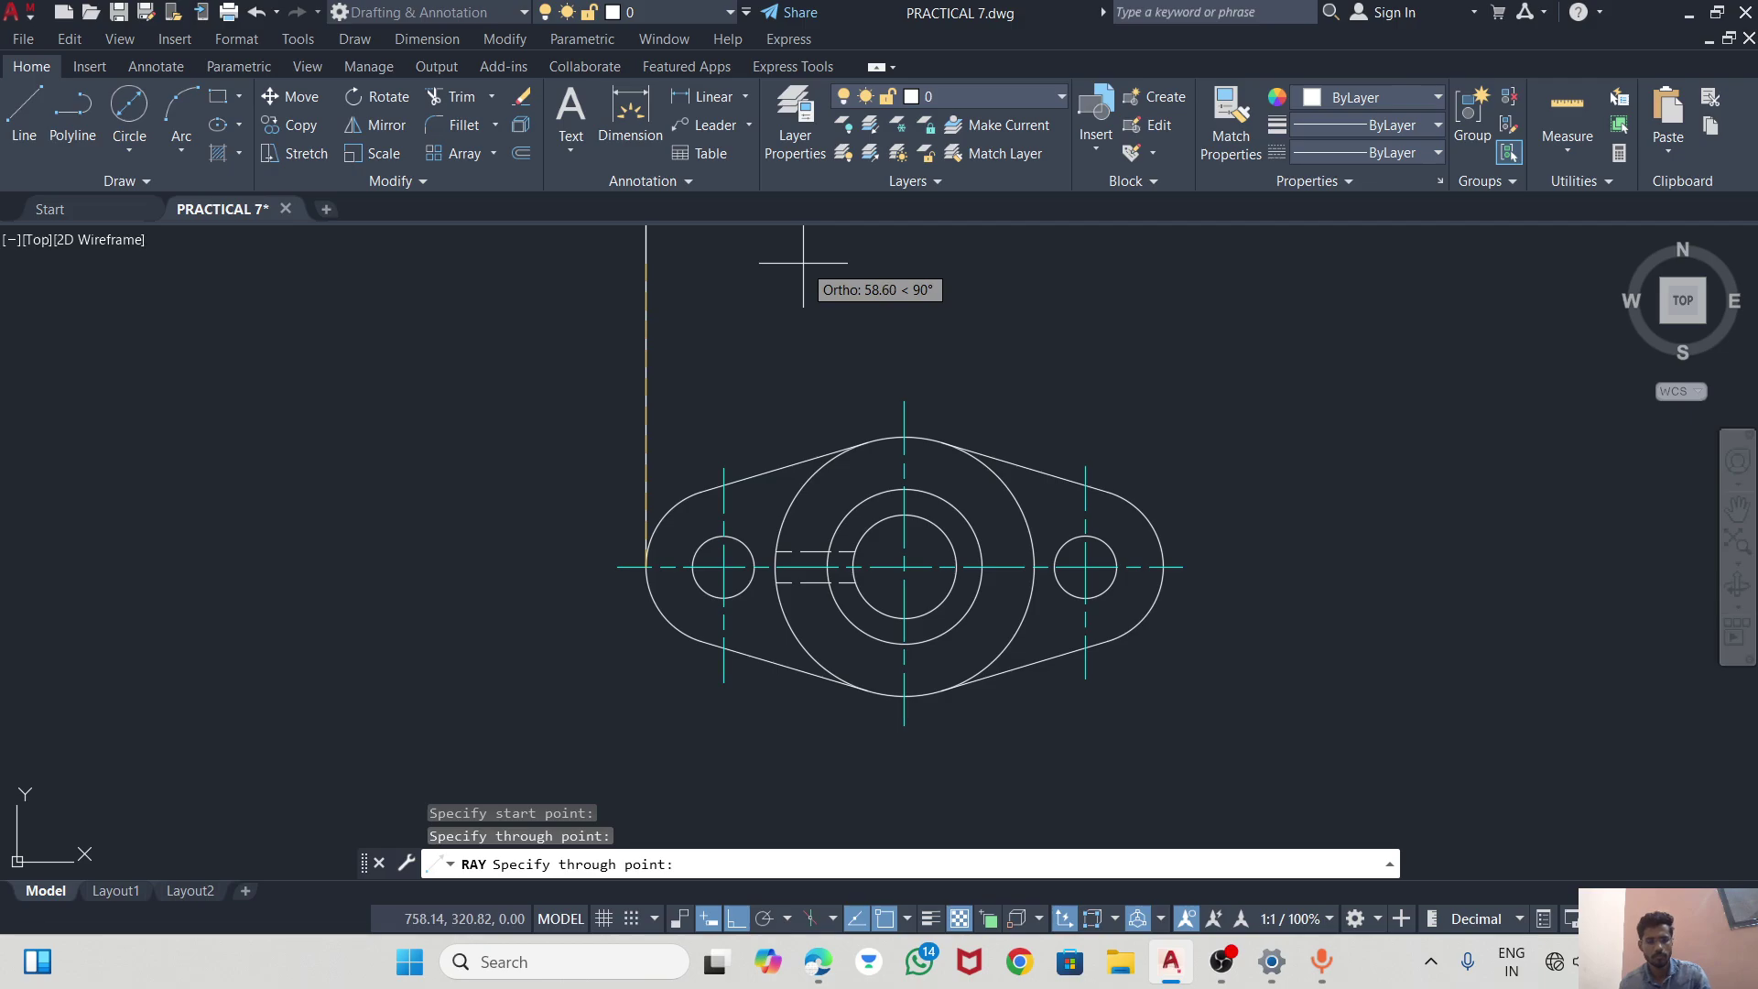
{"action": "left_click", "coordinate": [807, 348]}
{"action": "key", "text": "Return"}
Project vertical rays from the left small hole's centre and both edges.
{"action": "key", "text": "Return"}
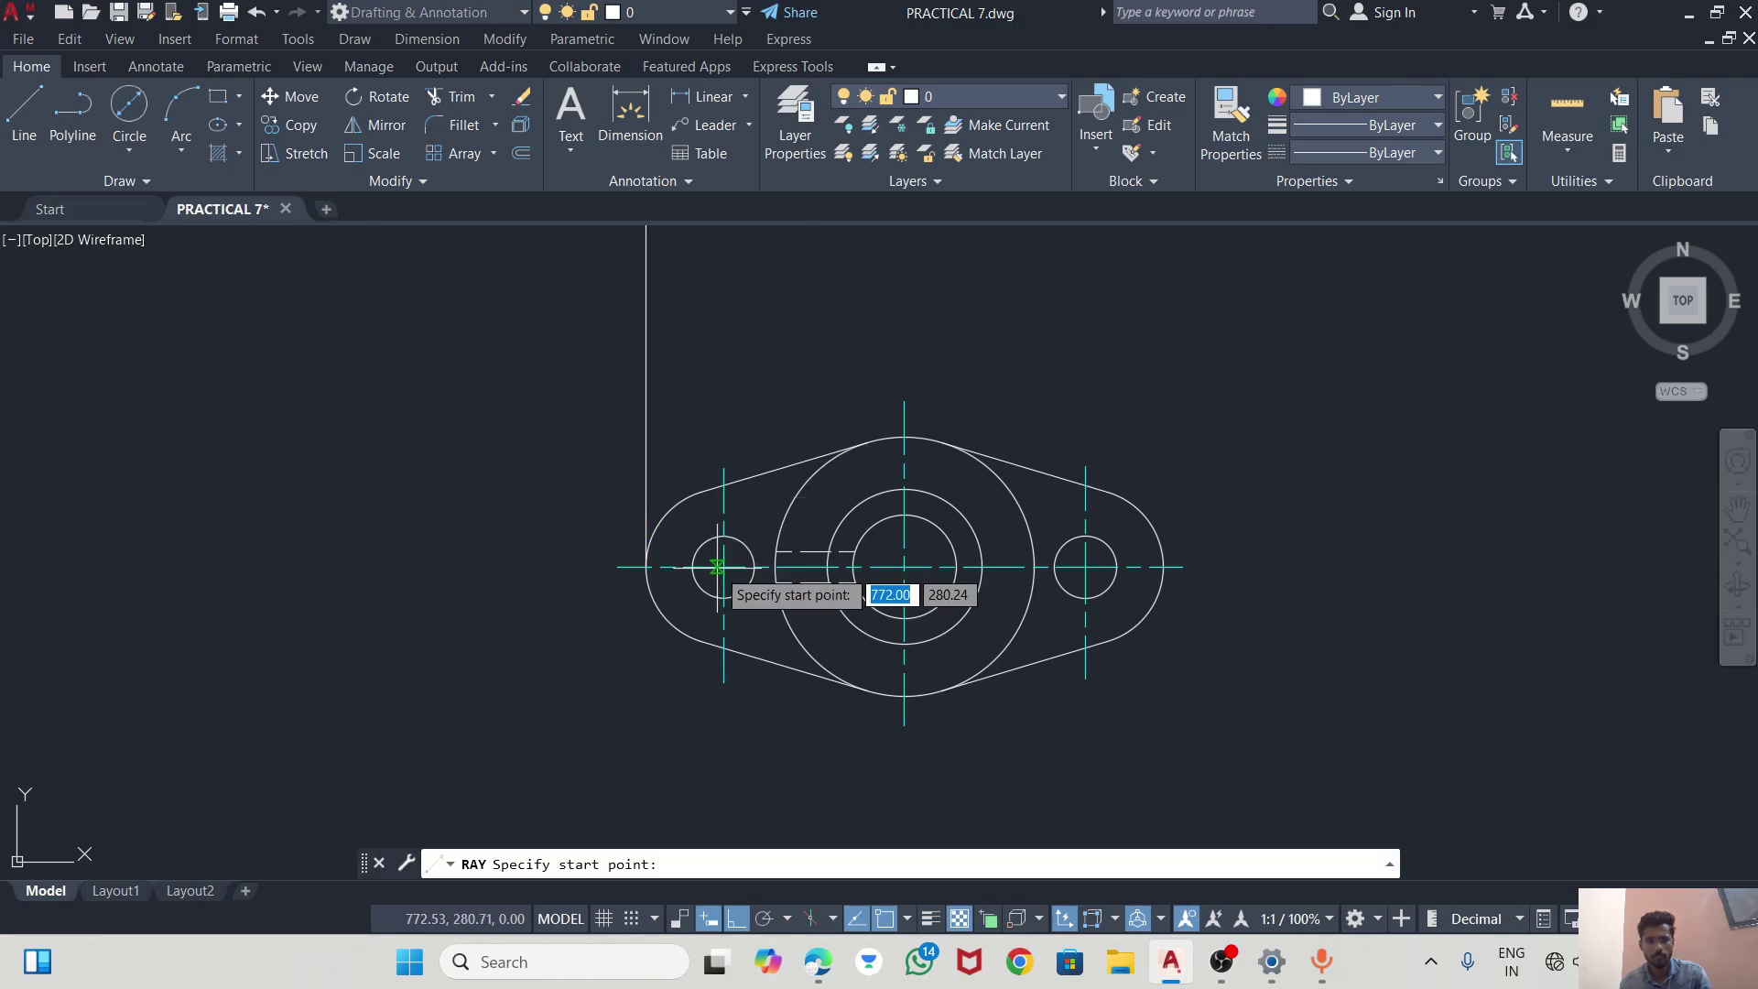
{"action": "left_click", "coordinate": [724, 536]}
{"action": "left_click", "coordinate": [735, 382]}
{"action": "key", "text": "Return"}
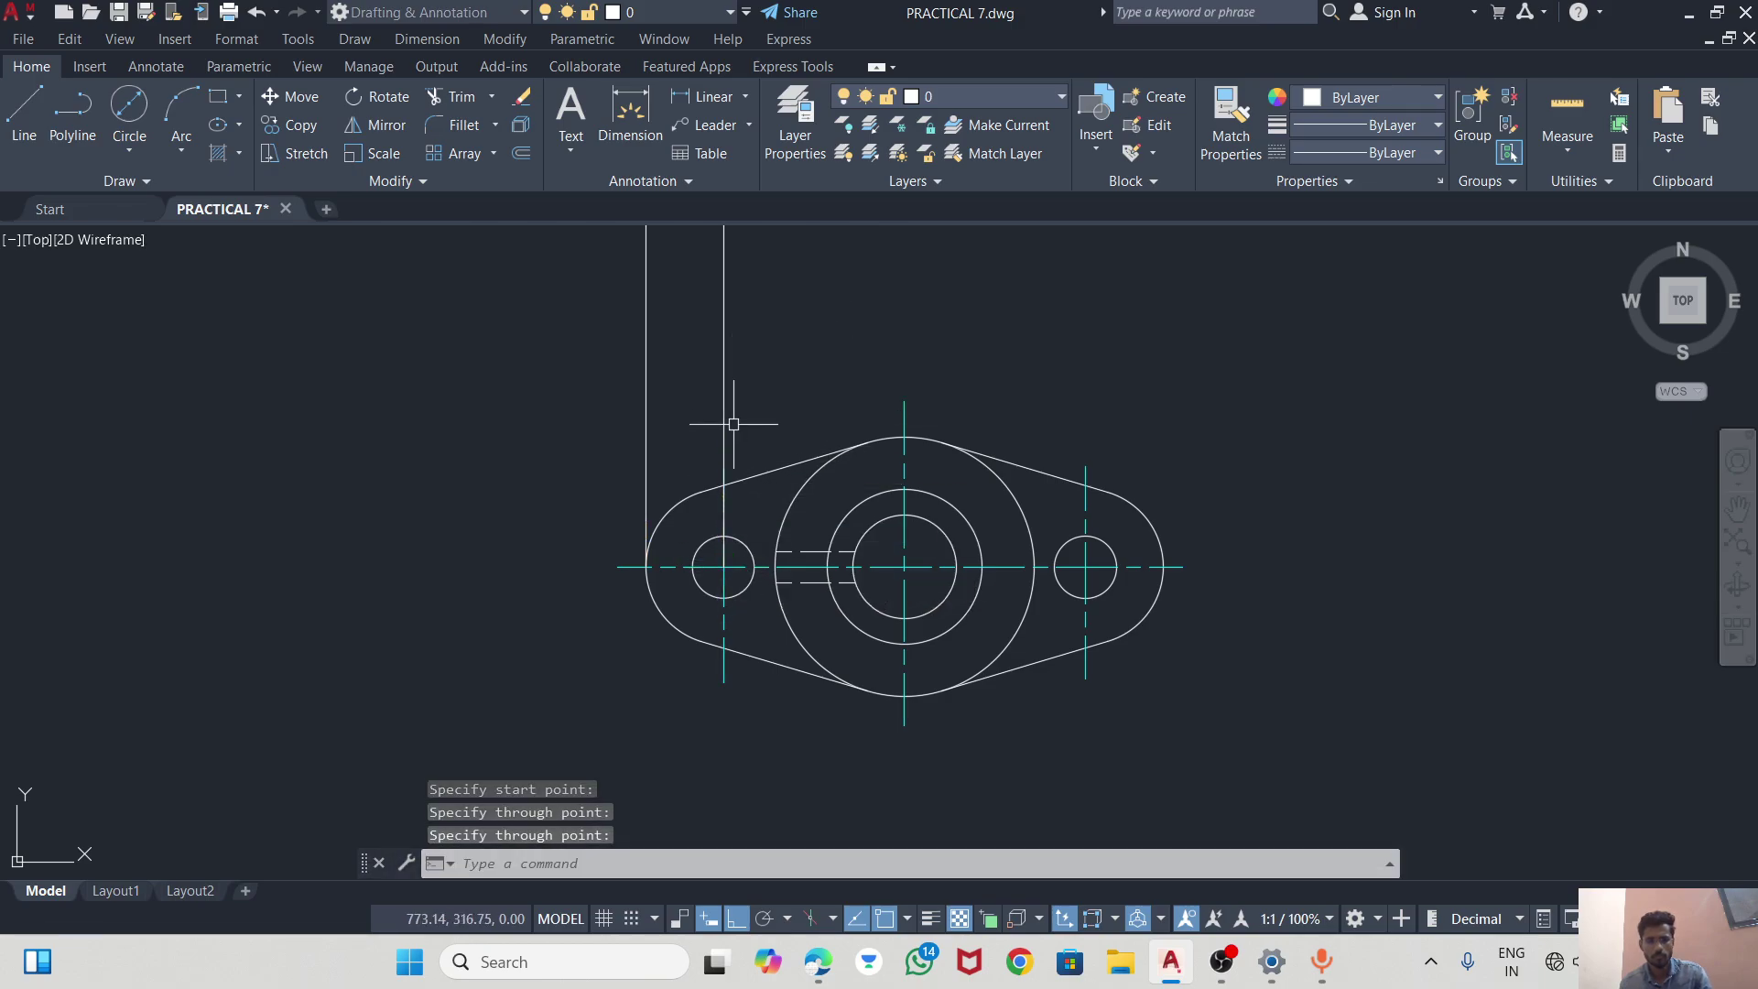
{"action": "key", "text": "Return"}
{"action": "left_click", "coordinate": [692, 568]}
{"action": "left_click", "coordinate": [700, 435]}
{"action": "key", "text": "Return"}
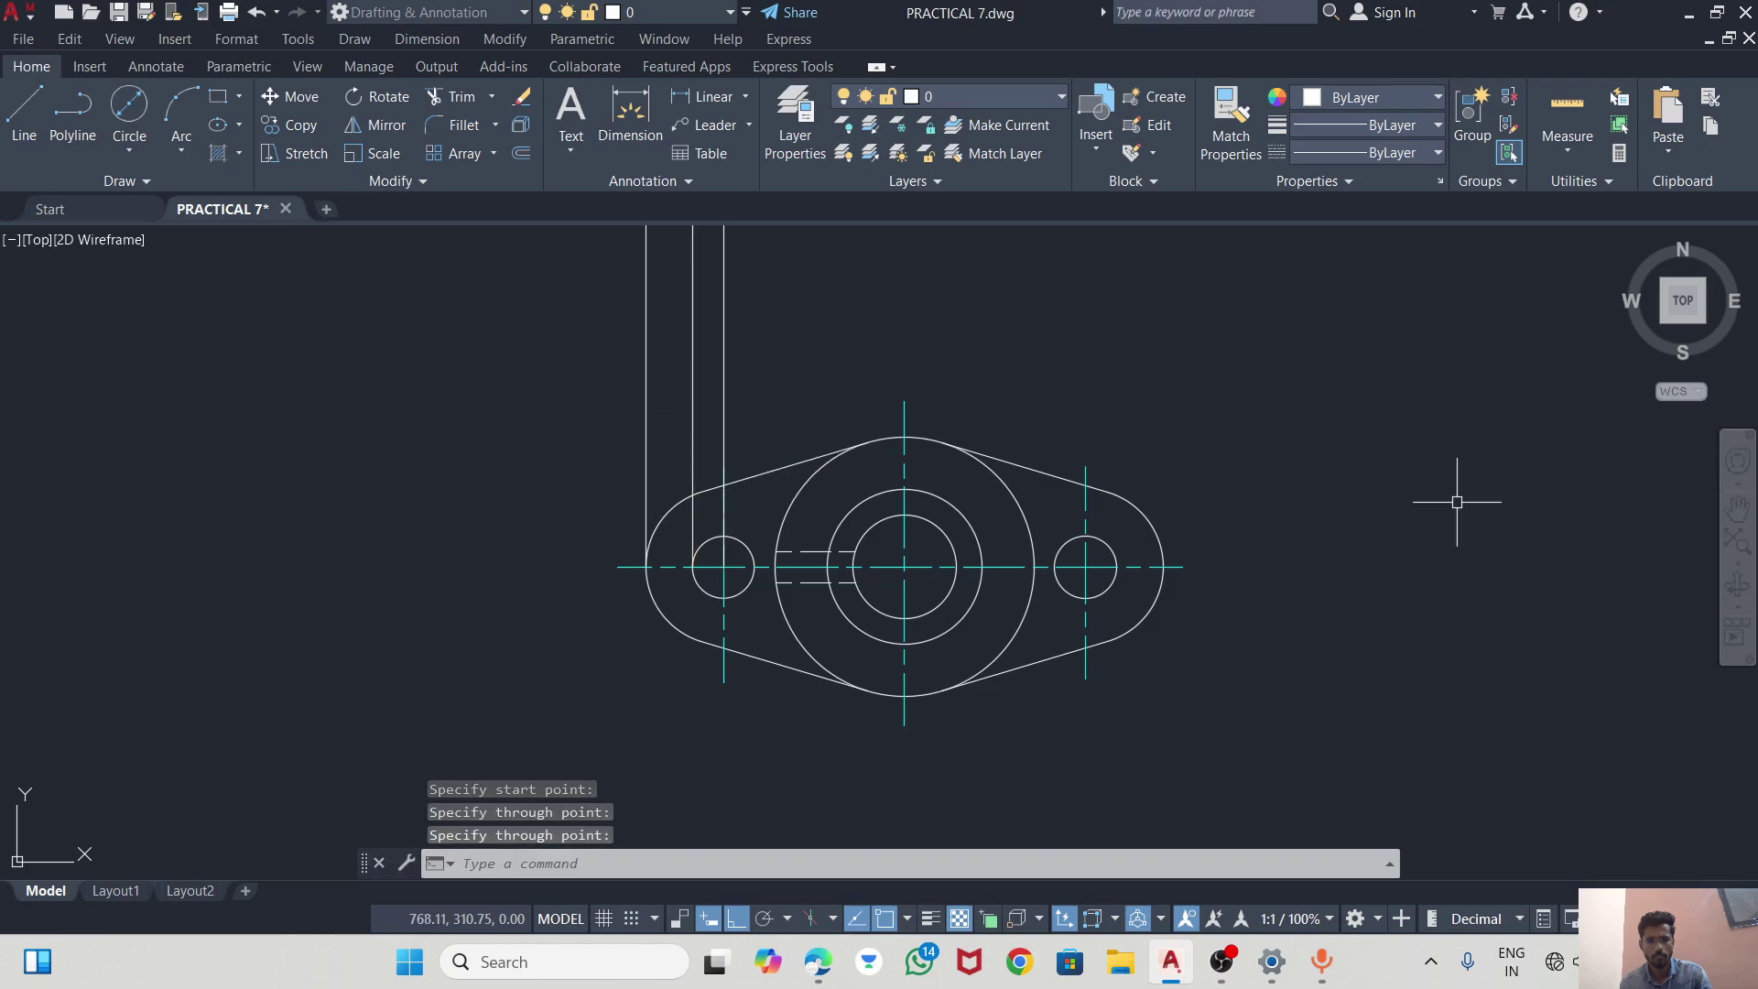
{"action": "key", "text": "Return"}
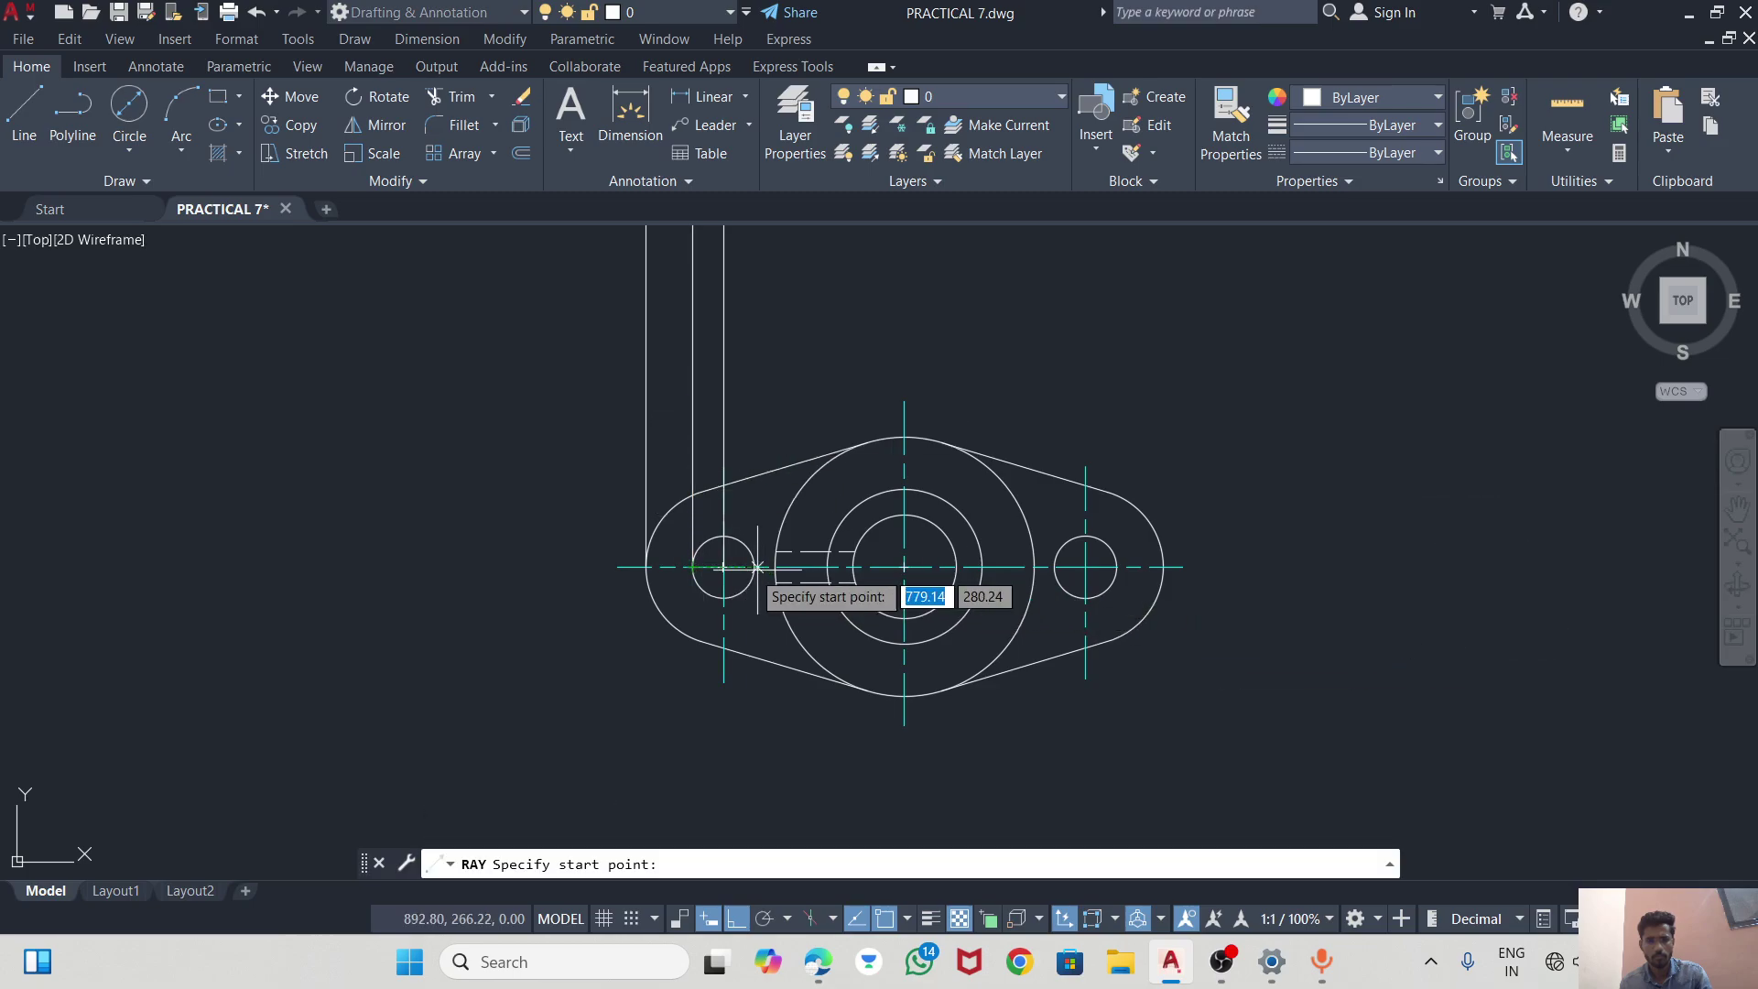
{"action": "left_click", "coordinate": [754, 566]}
{"action": "left_click", "coordinate": [757, 367]}
{"action": "key", "text": "Return"}
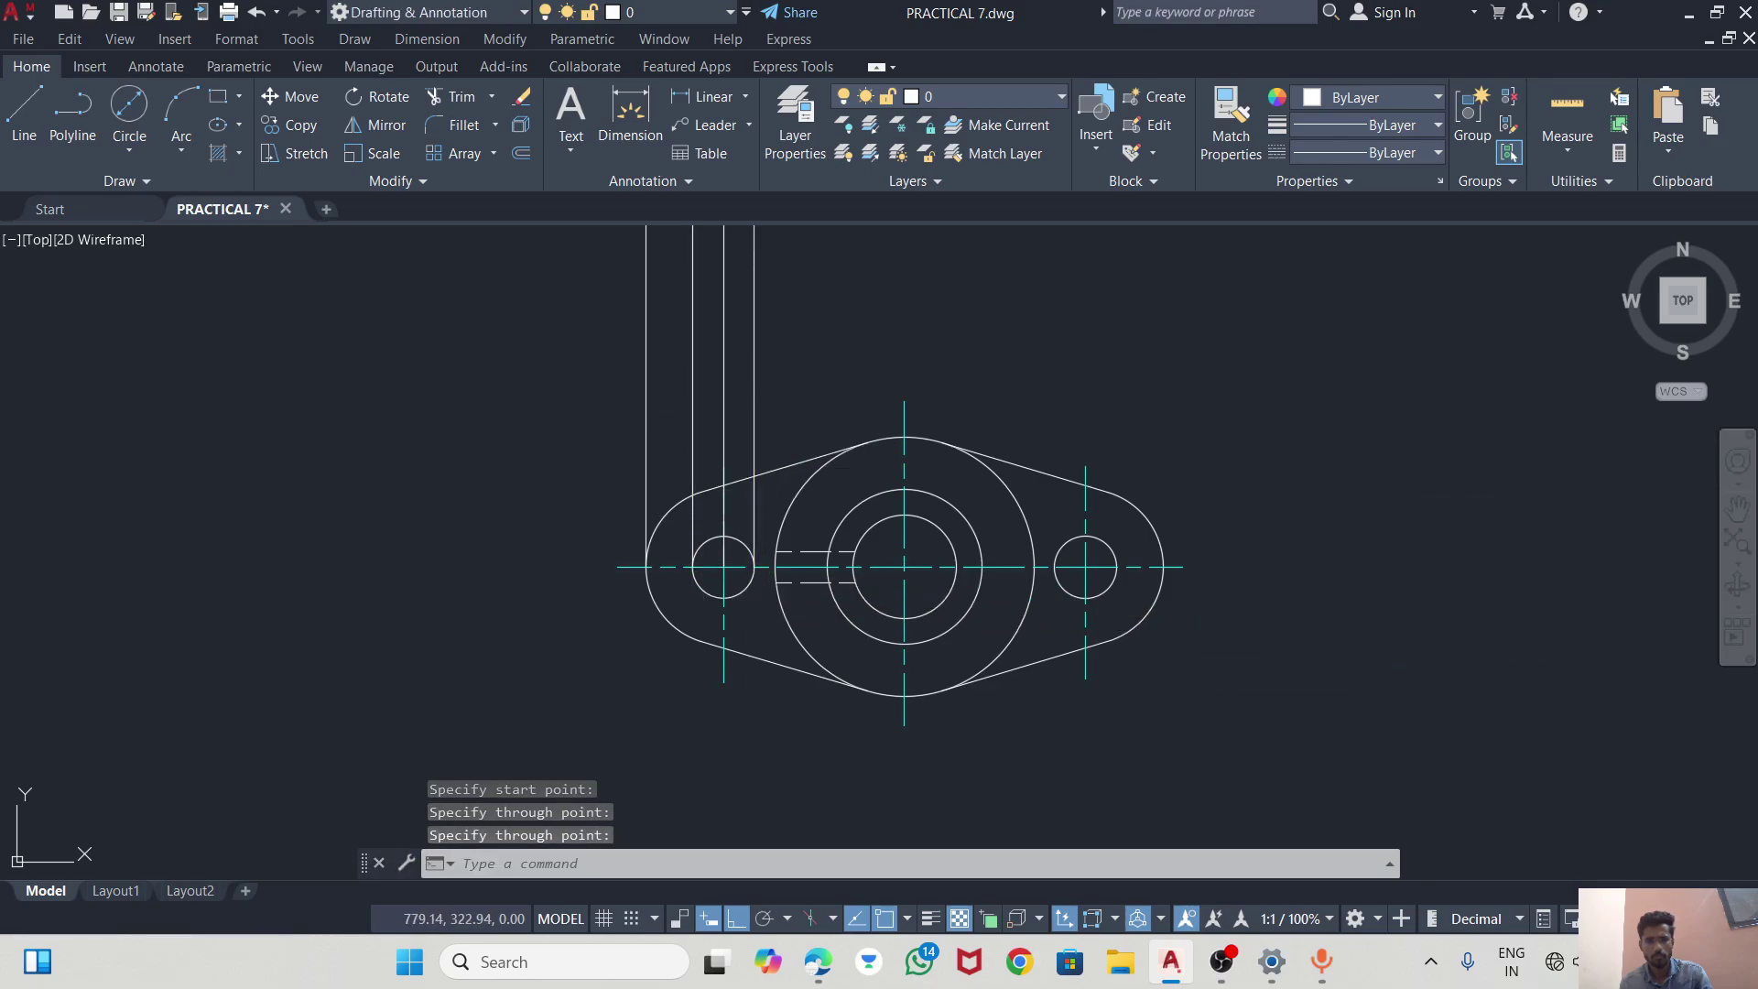
{"action": "key", "text": "Return"}
Project rays from the large circle's two edges and the inner circle's left edge.
{"action": "left_click", "coordinate": [1034, 567]}
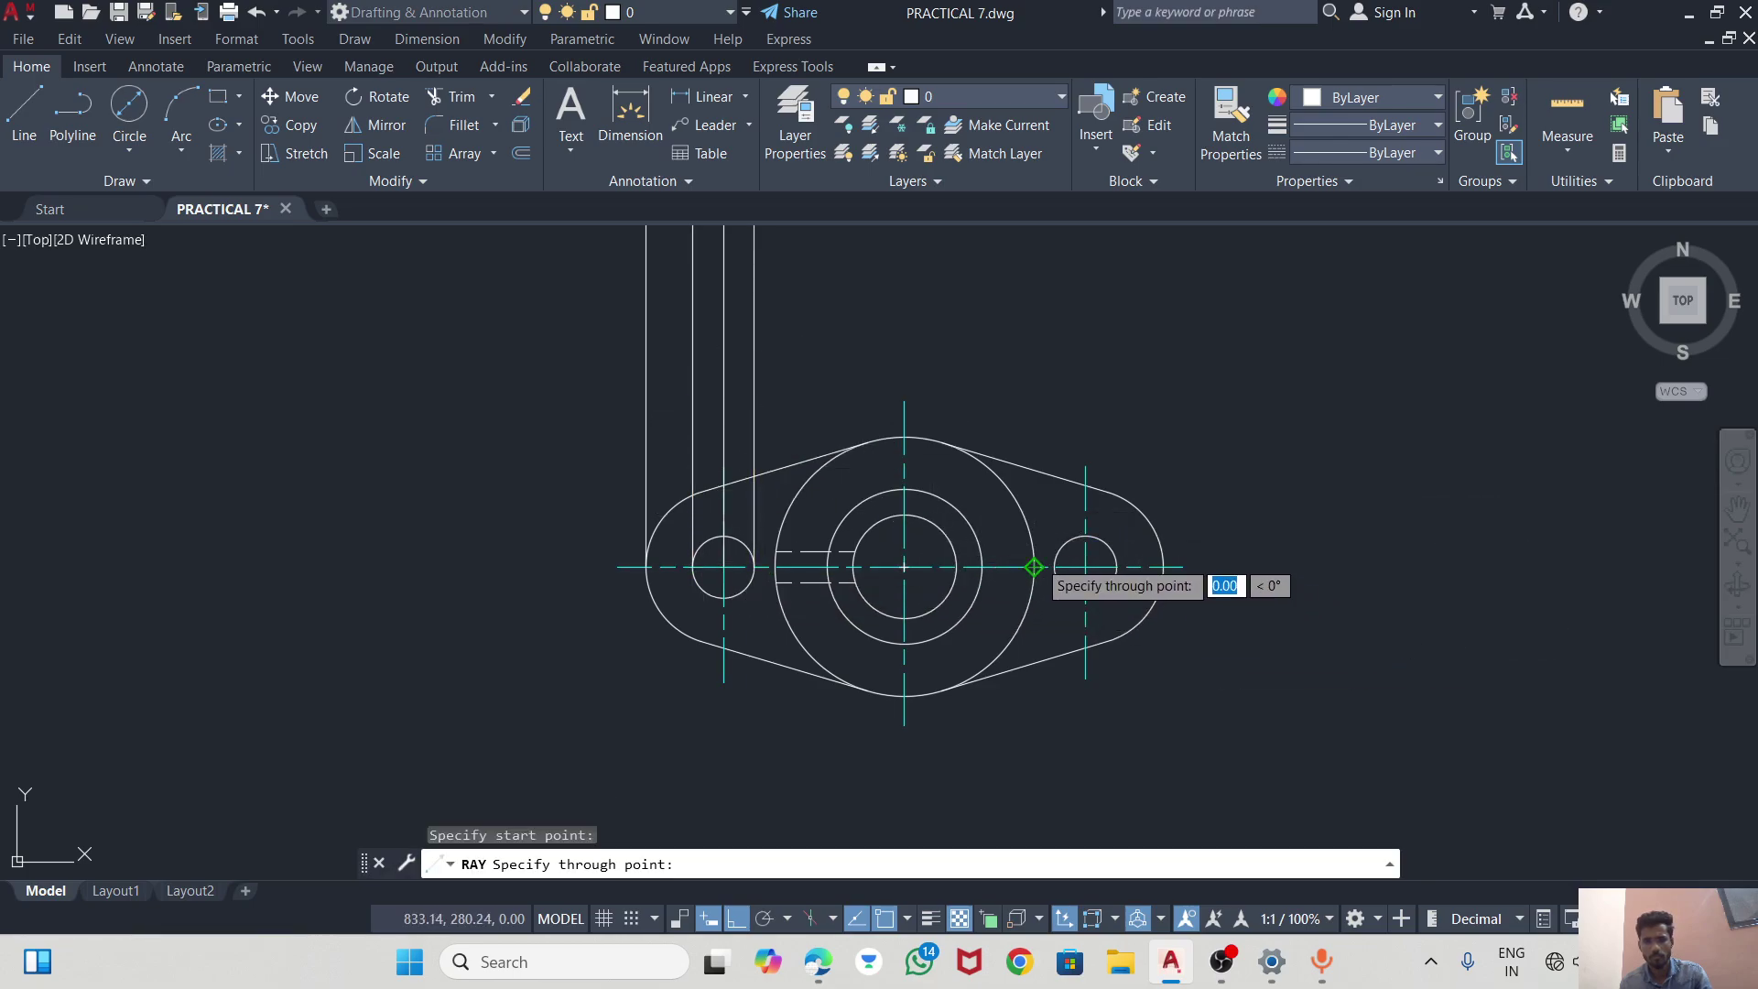
{"action": "left_click", "coordinate": [1034, 372]}
{"action": "key", "text": "Return"}
{"action": "key", "text": "Return"}
{"action": "left_click", "coordinate": [775, 567]}
{"action": "left_click", "coordinate": [805, 339]}
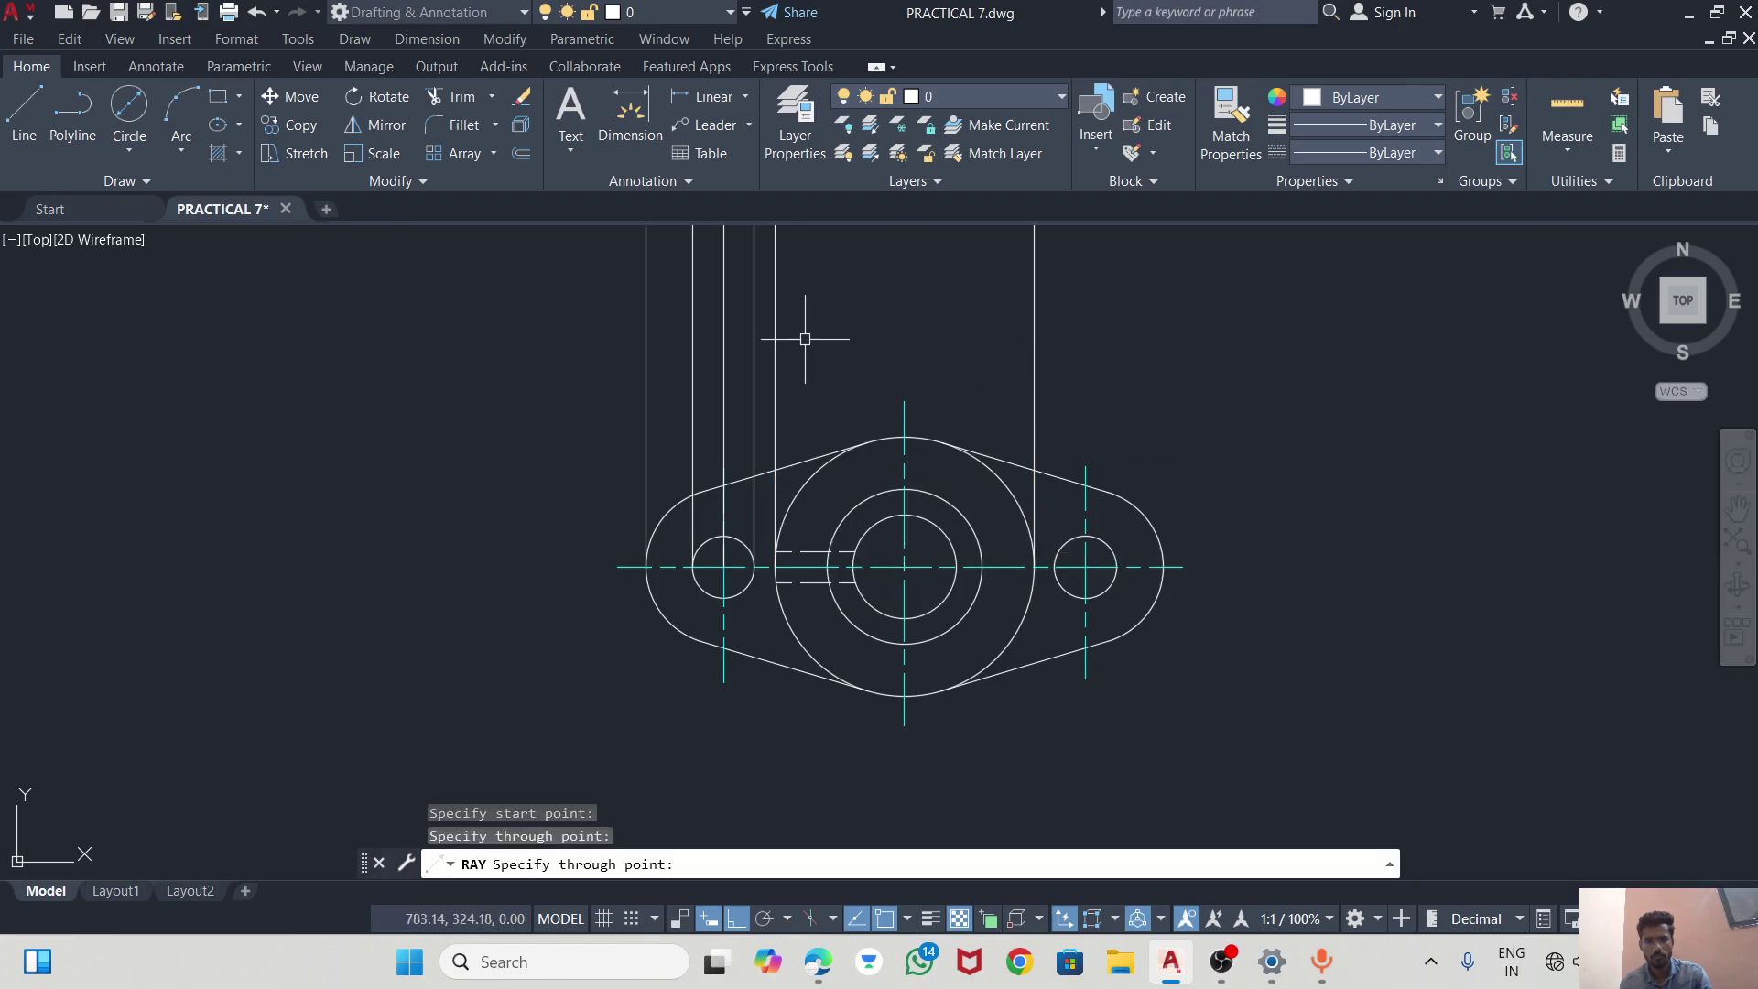
{"action": "key", "text": "Return"}
Project rays from the inner circle's and middle circle's right edges.
{"action": "key", "text": "Return"}
{"action": "left_click", "coordinate": [827, 567]}
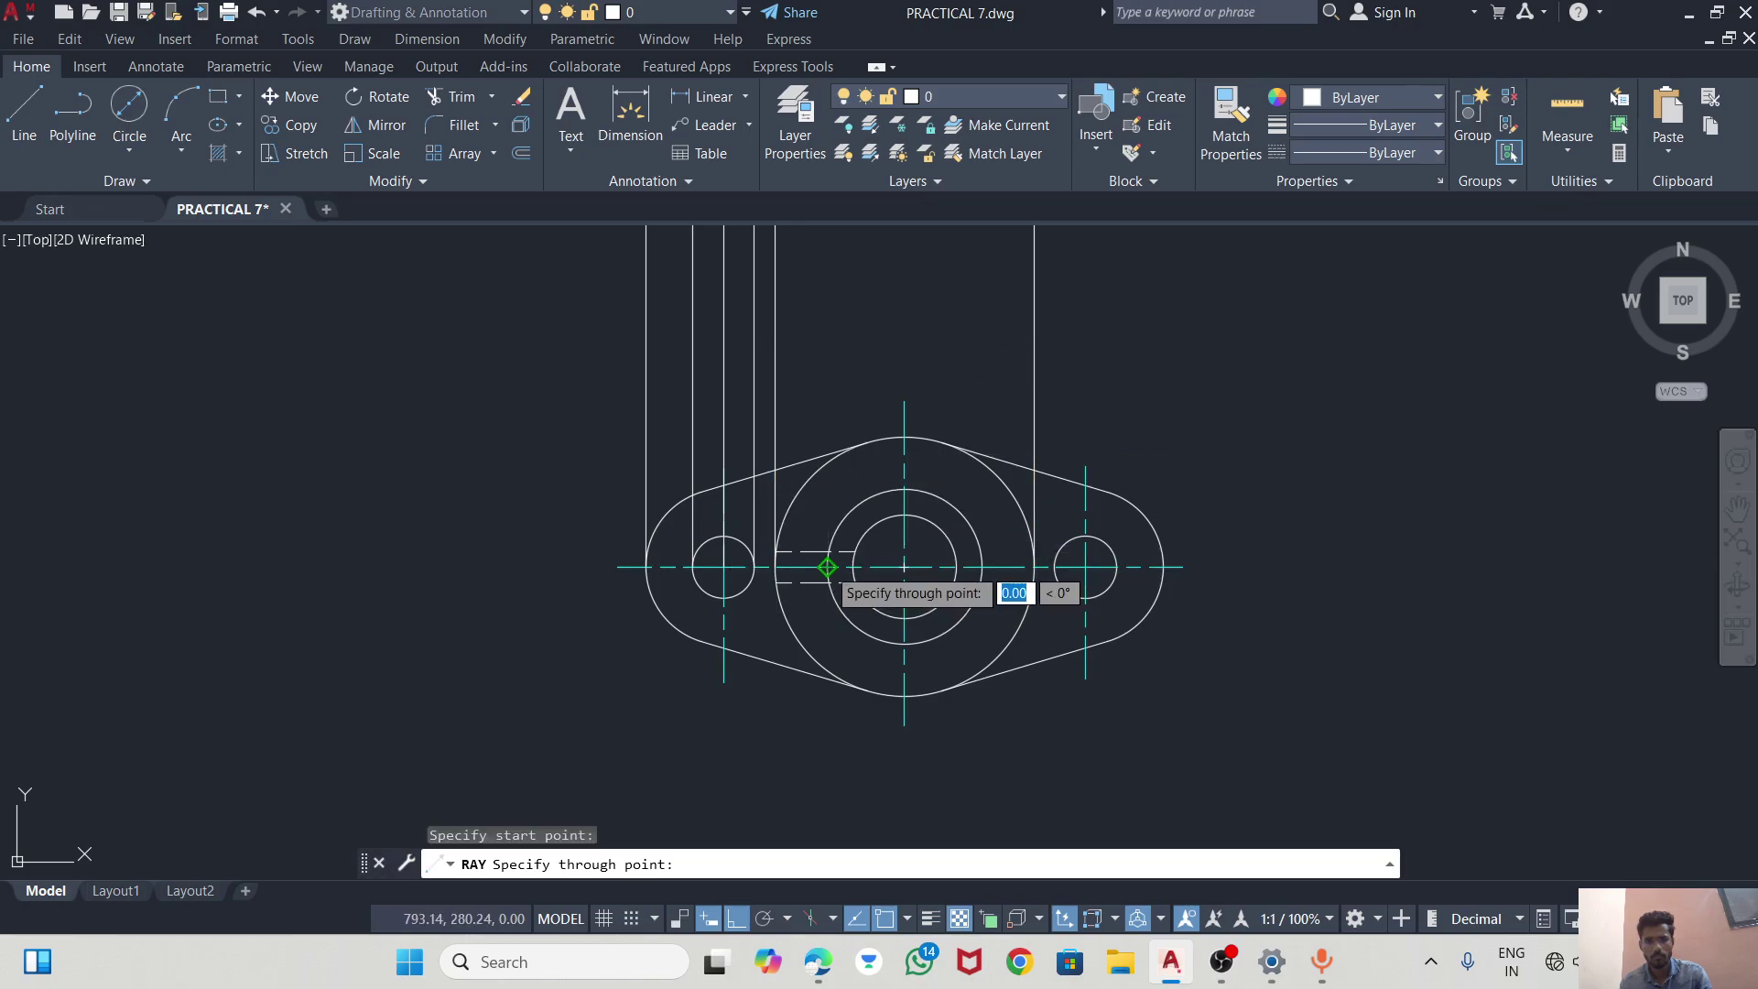
{"action": "left_click", "coordinate": [836, 280]}
{"action": "key", "text": "Return"}
{"action": "key", "text": "Return"}
{"action": "left_click", "coordinate": [956, 567]}
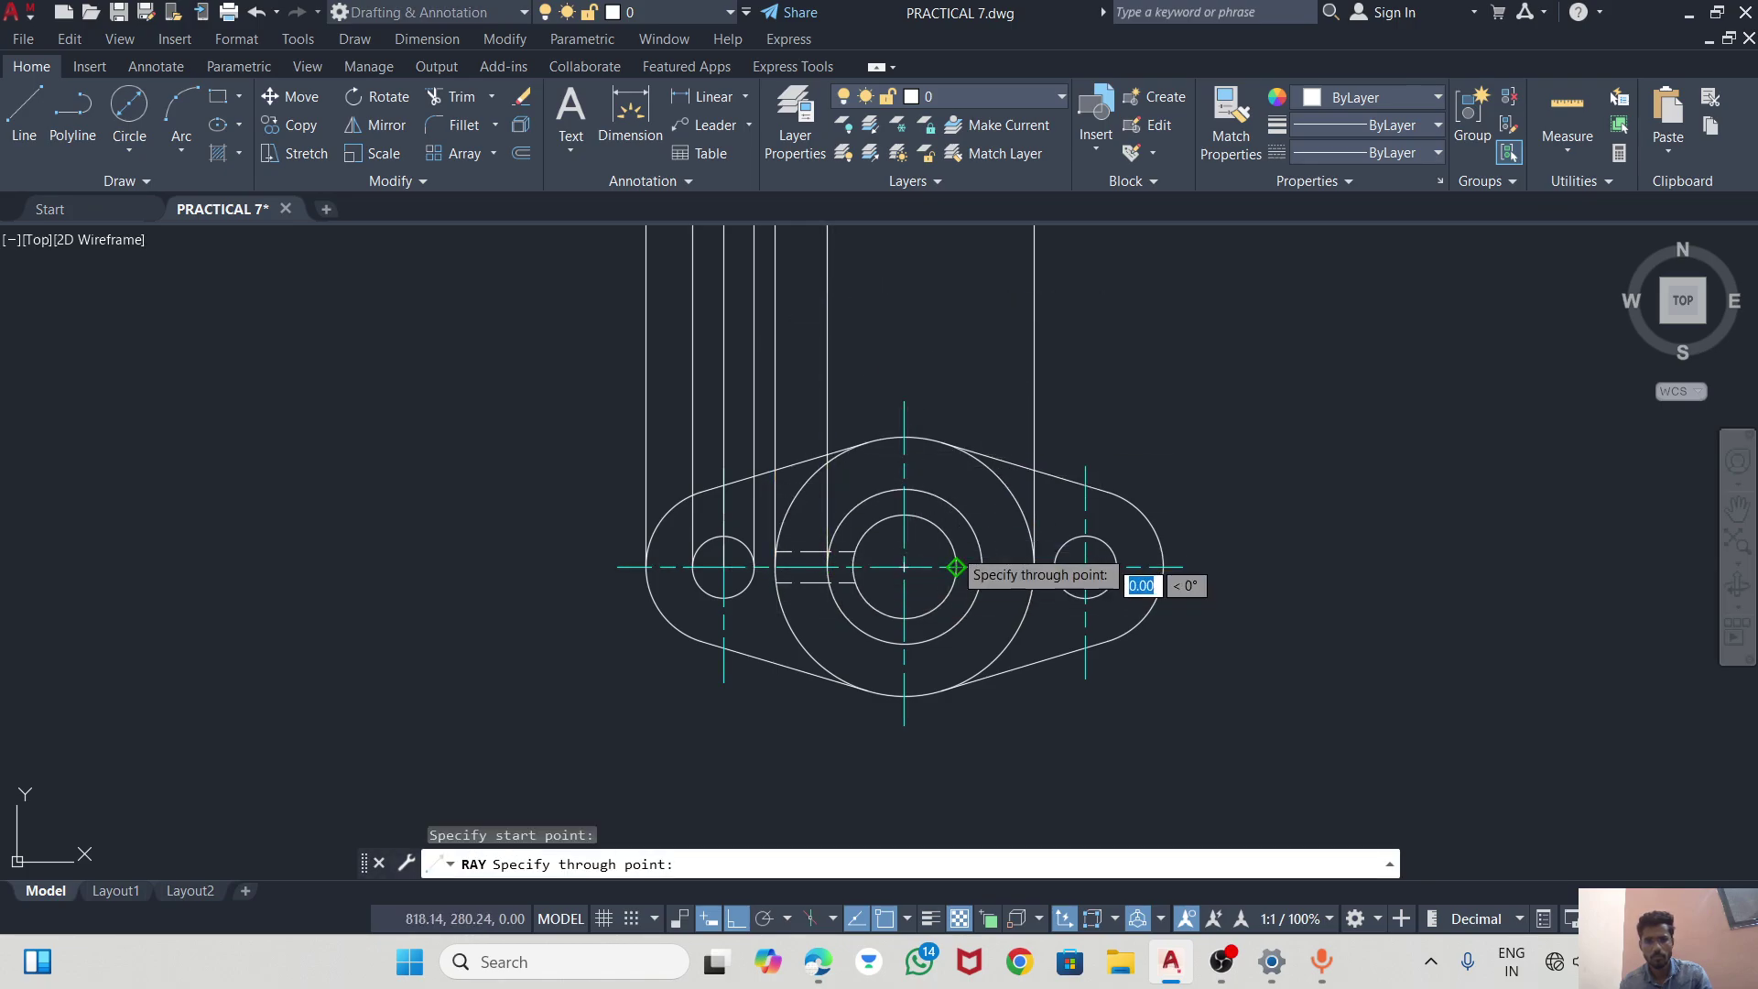
{"action": "left_click", "coordinate": [947, 338]}
{"action": "key", "text": "Return"}
{"action": "key", "text": "Return"}
{"action": "left_click", "coordinate": [982, 567]}
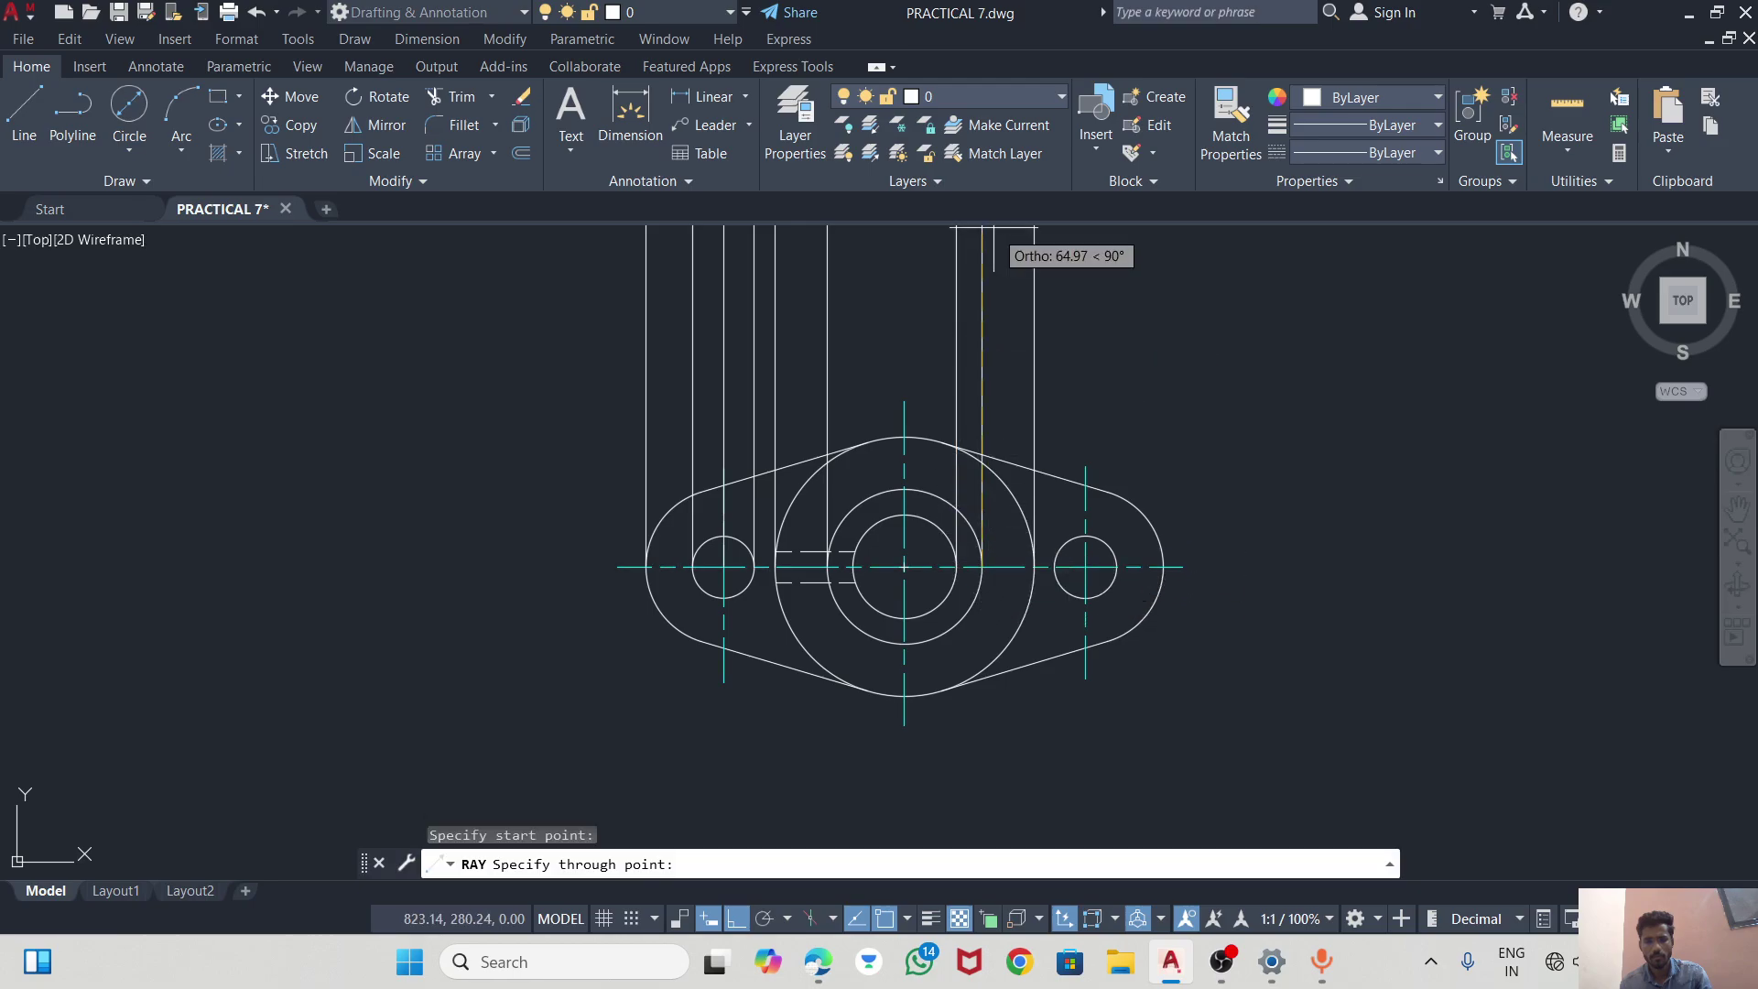
{"action": "key", "text": "Return"}
{"action": "key", "text": "Return"}
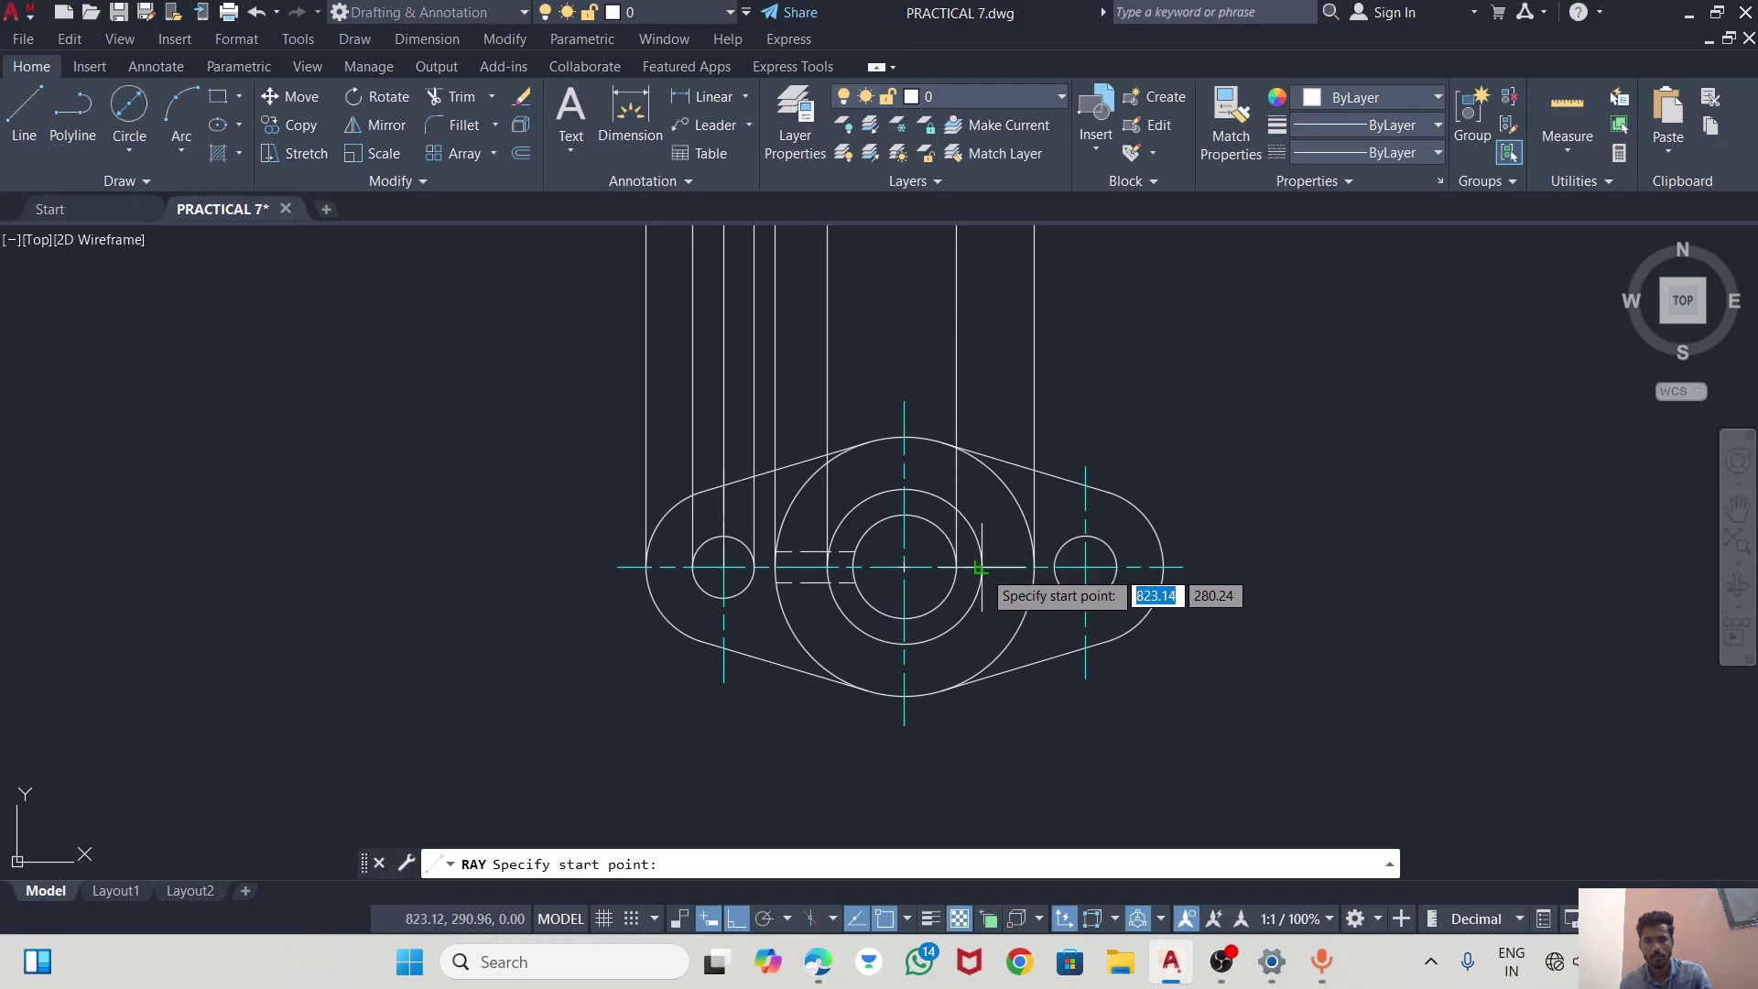
{"action": "left_click", "coordinate": [982, 567]}
{"action": "left_click", "coordinate": [1036, 402]}
{"action": "key", "text": "Return"}
{"action": "key", "text": "Return"}
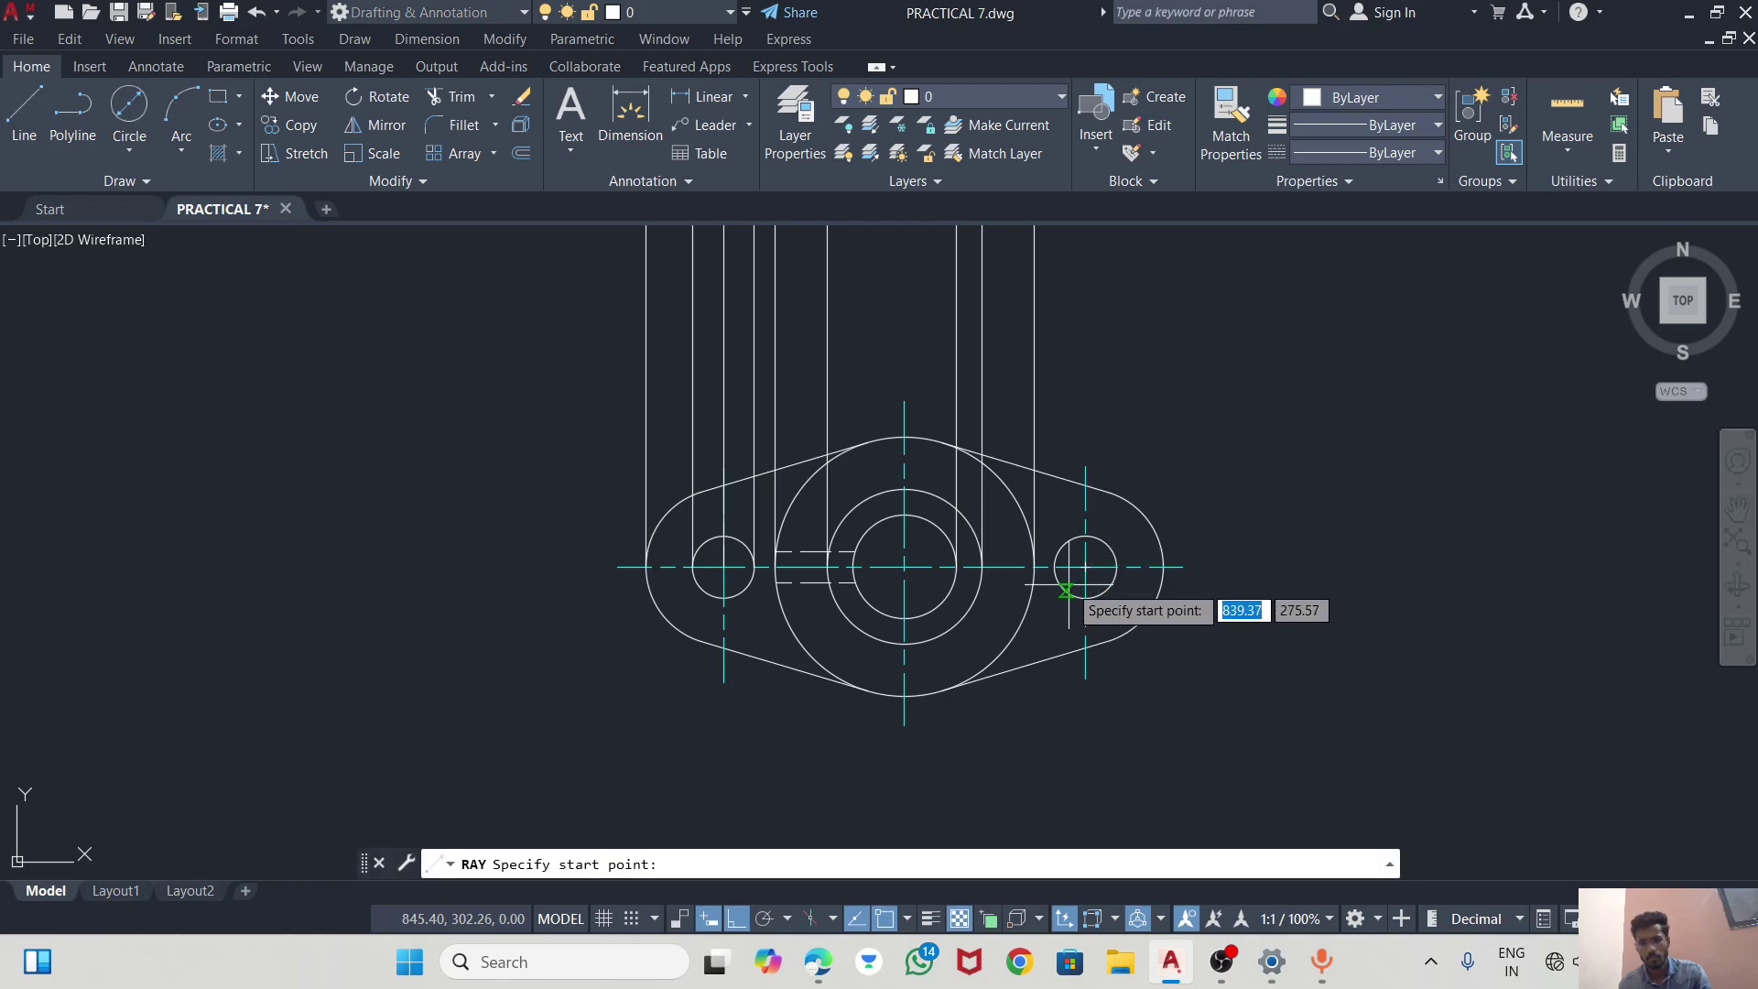
{"action": "left_click", "coordinate": [1055, 567]}
{"action": "key", "text": "Return"}
{"action": "key", "text": "Return"}
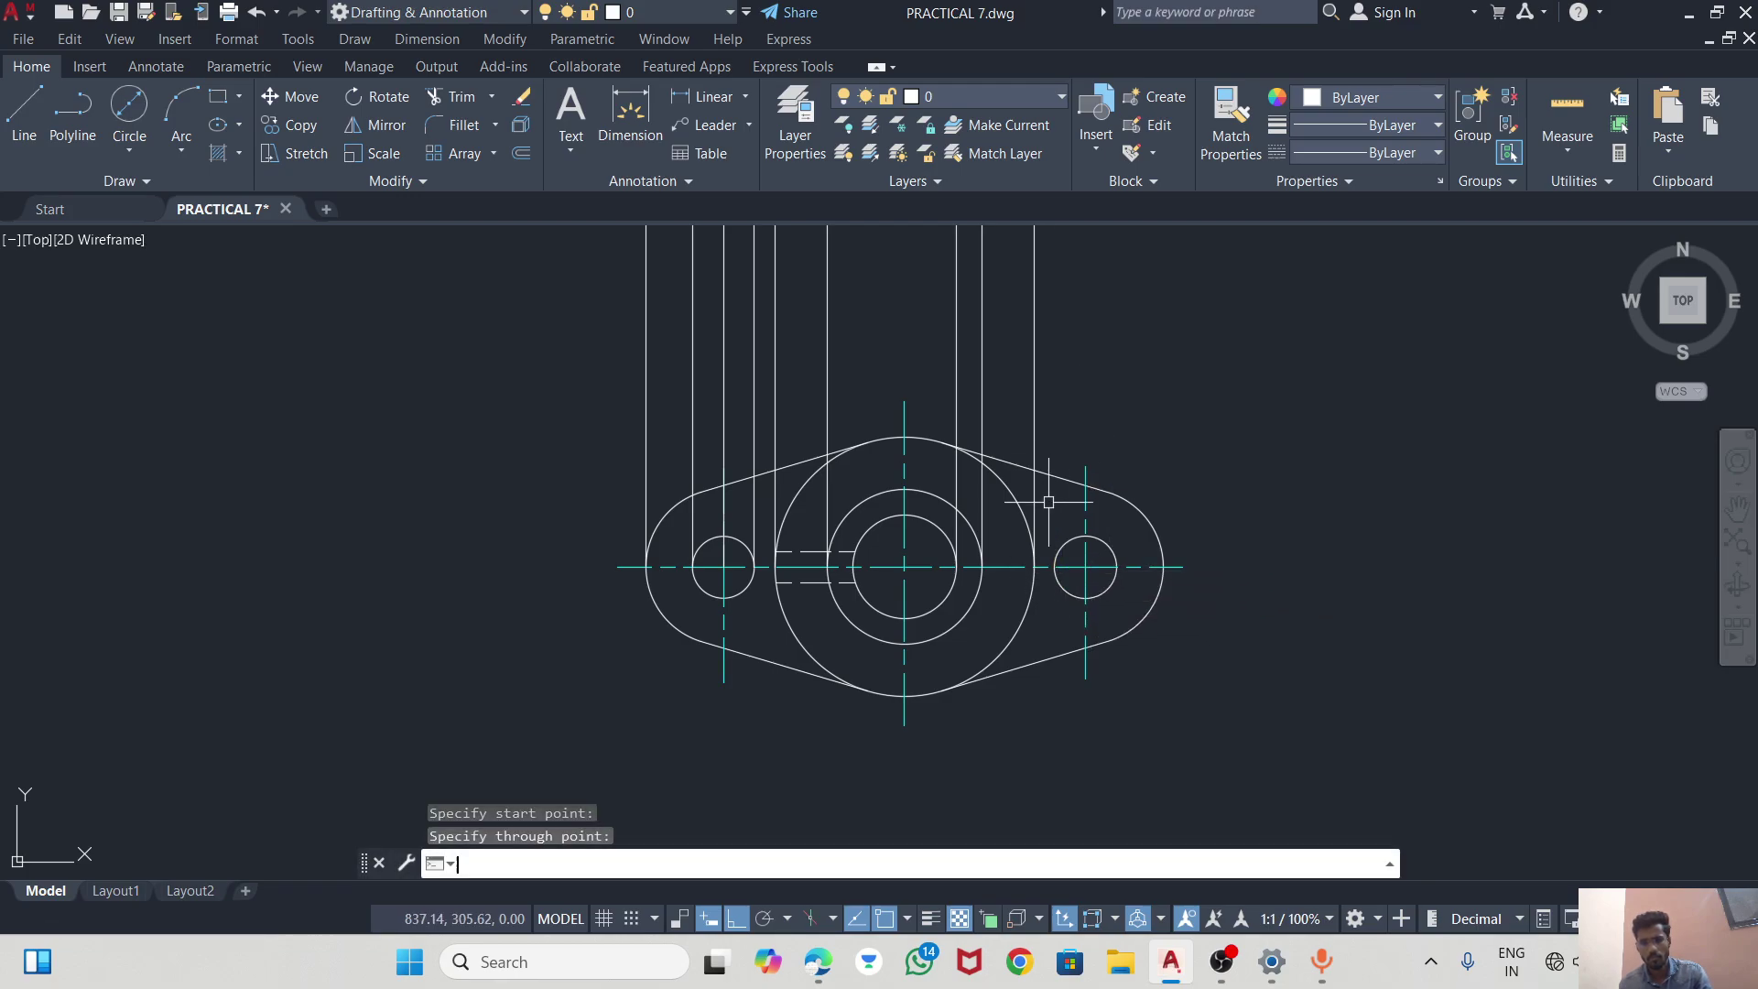
Project vertical rays from both edges of the right hole.
{"action": "left_click", "coordinate": [1061, 556]}
{"action": "left_click", "coordinate": [1062, 396]}
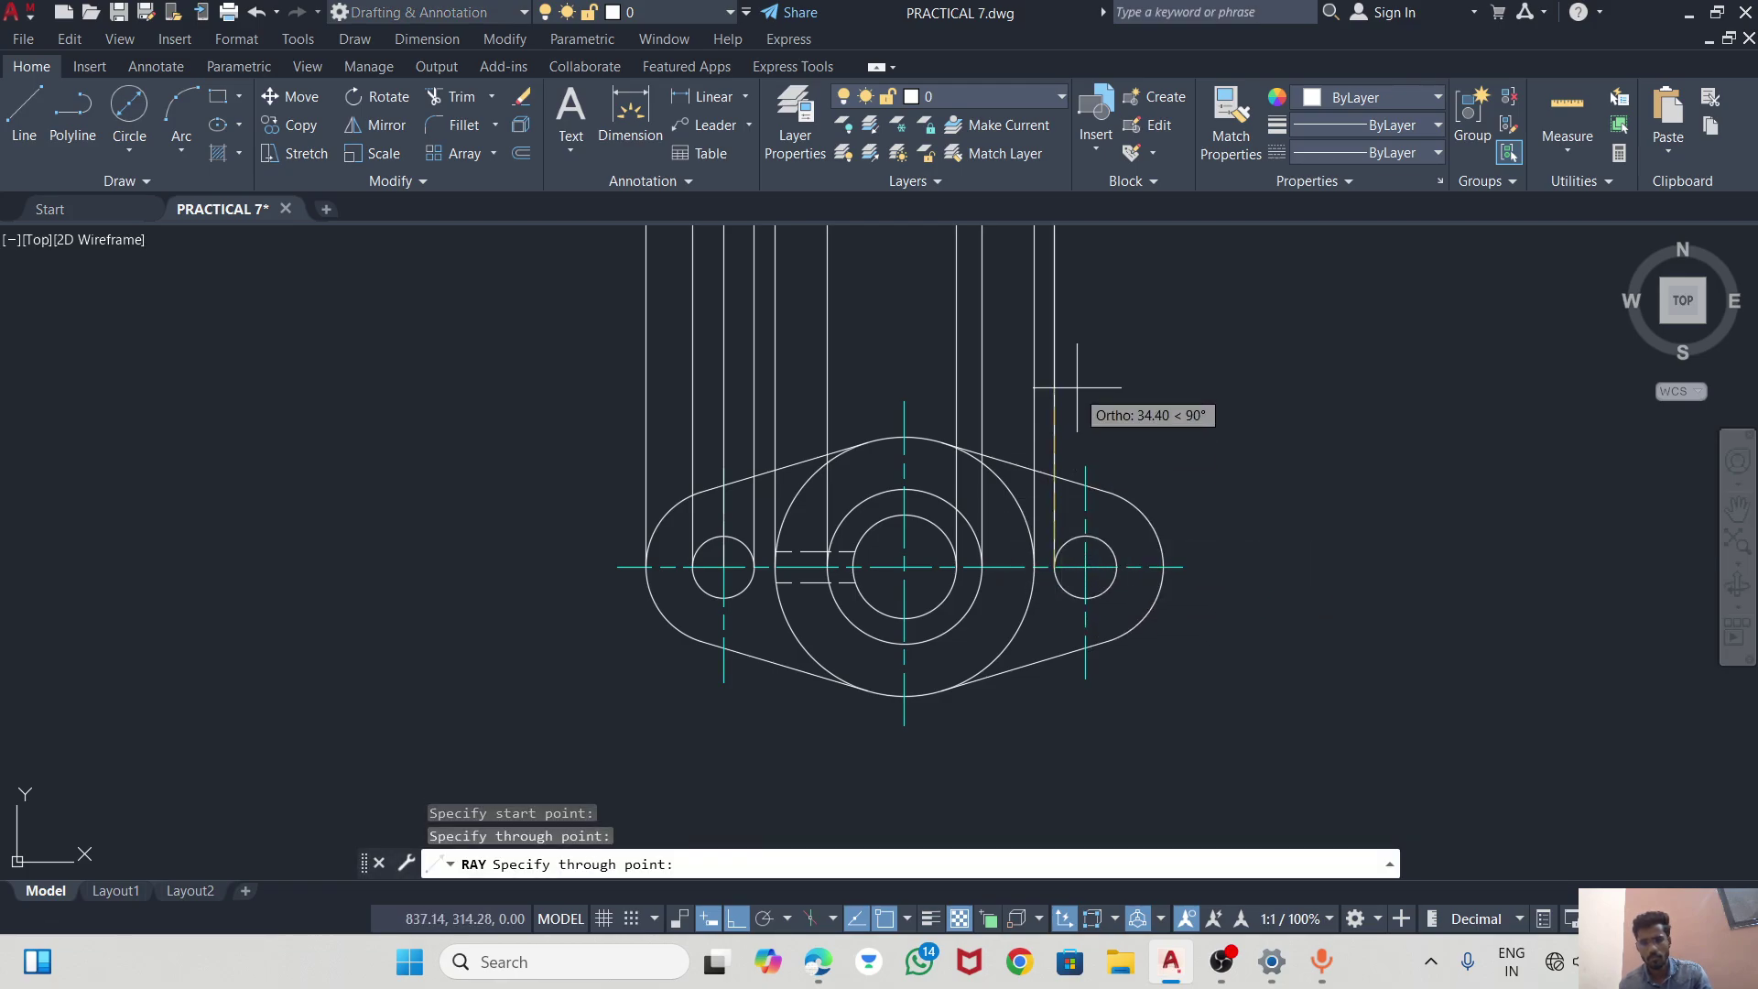
{"action": "key", "text": "Return"}
{"action": "key", "text": "Return"}
{"action": "left_click", "coordinate": [1115, 555]}
{"action": "left_click", "coordinate": [1116, 440]}
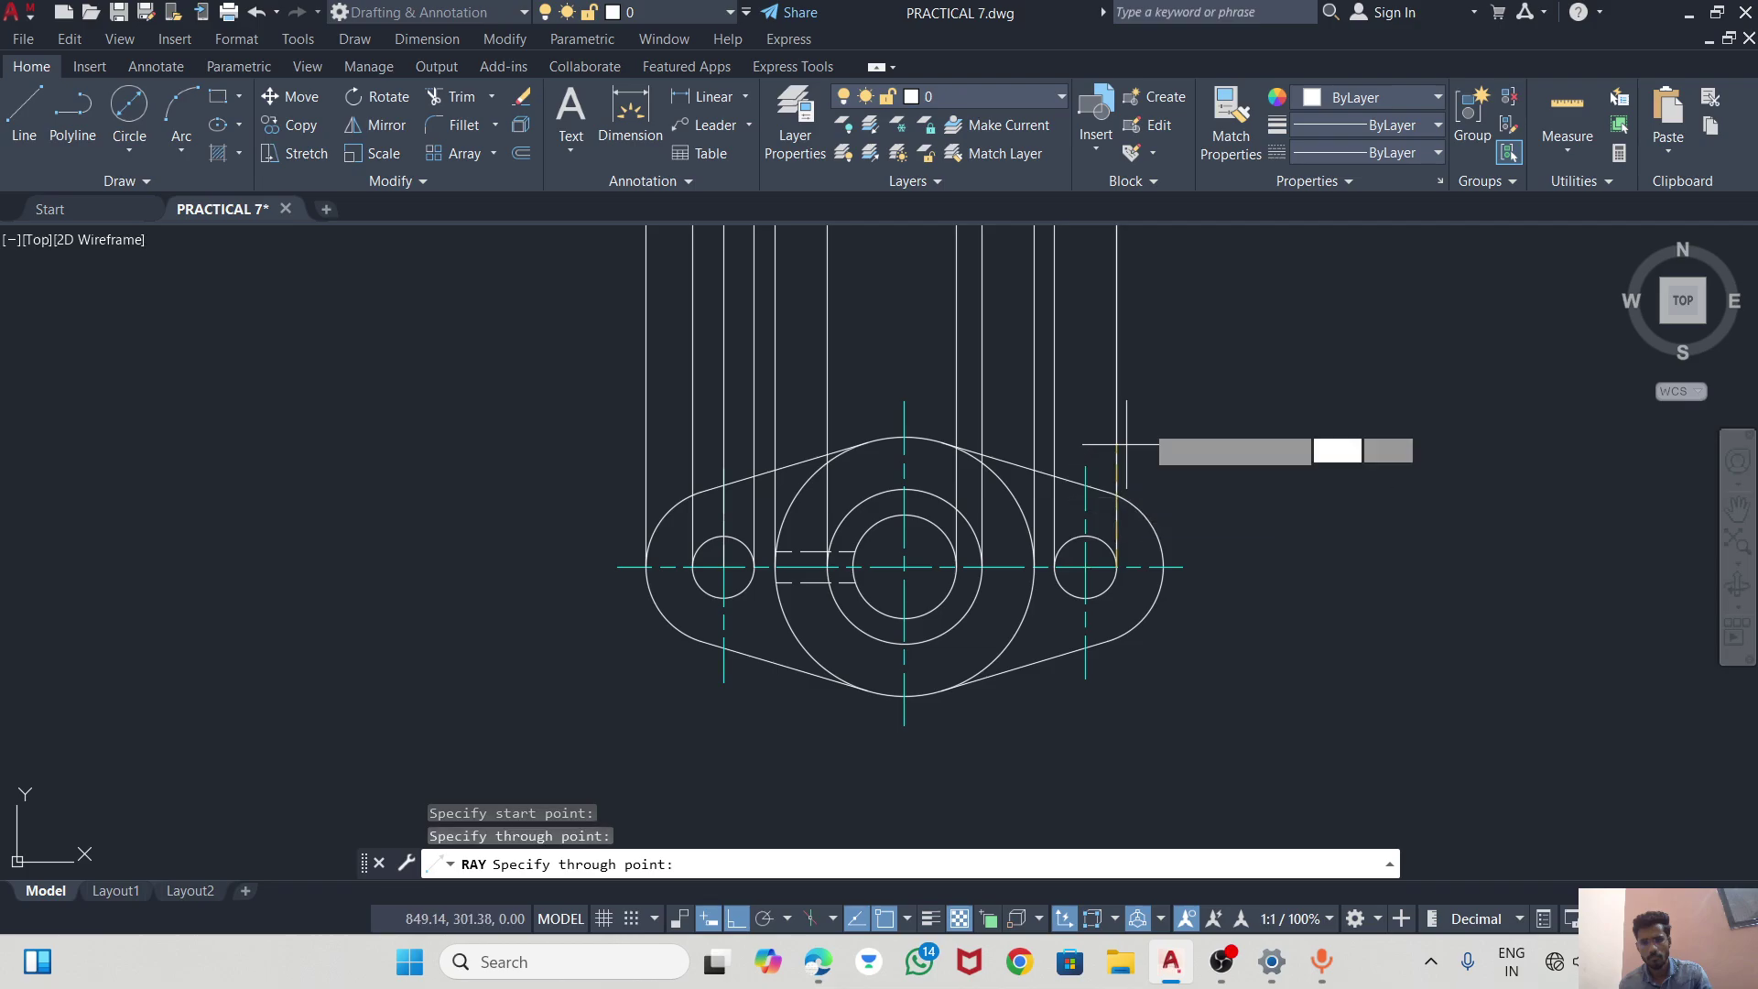
{"action": "key", "text": "Return"}
Project rays from the right lobe's outer edge and the right hole's centre.
{"action": "key", "text": "Return"}
{"action": "left_click", "coordinate": [1163, 566]}
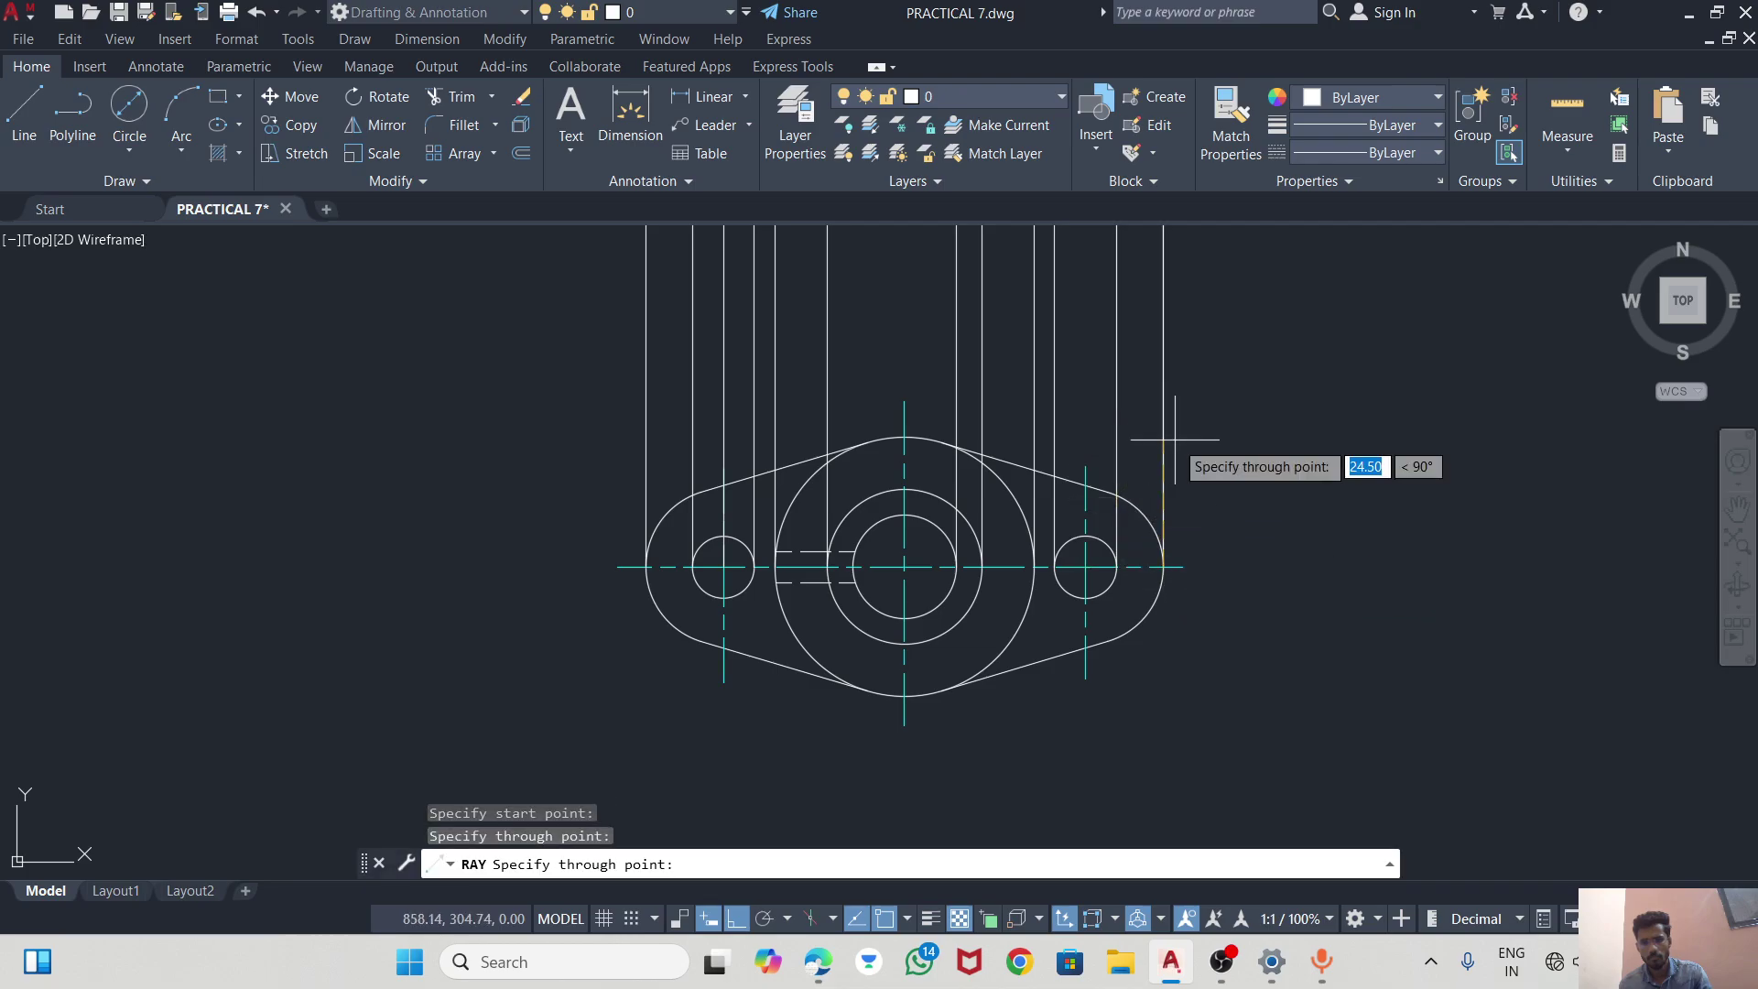
{"action": "left_click", "coordinate": [1172, 417]}
{"action": "key", "text": "Return"}
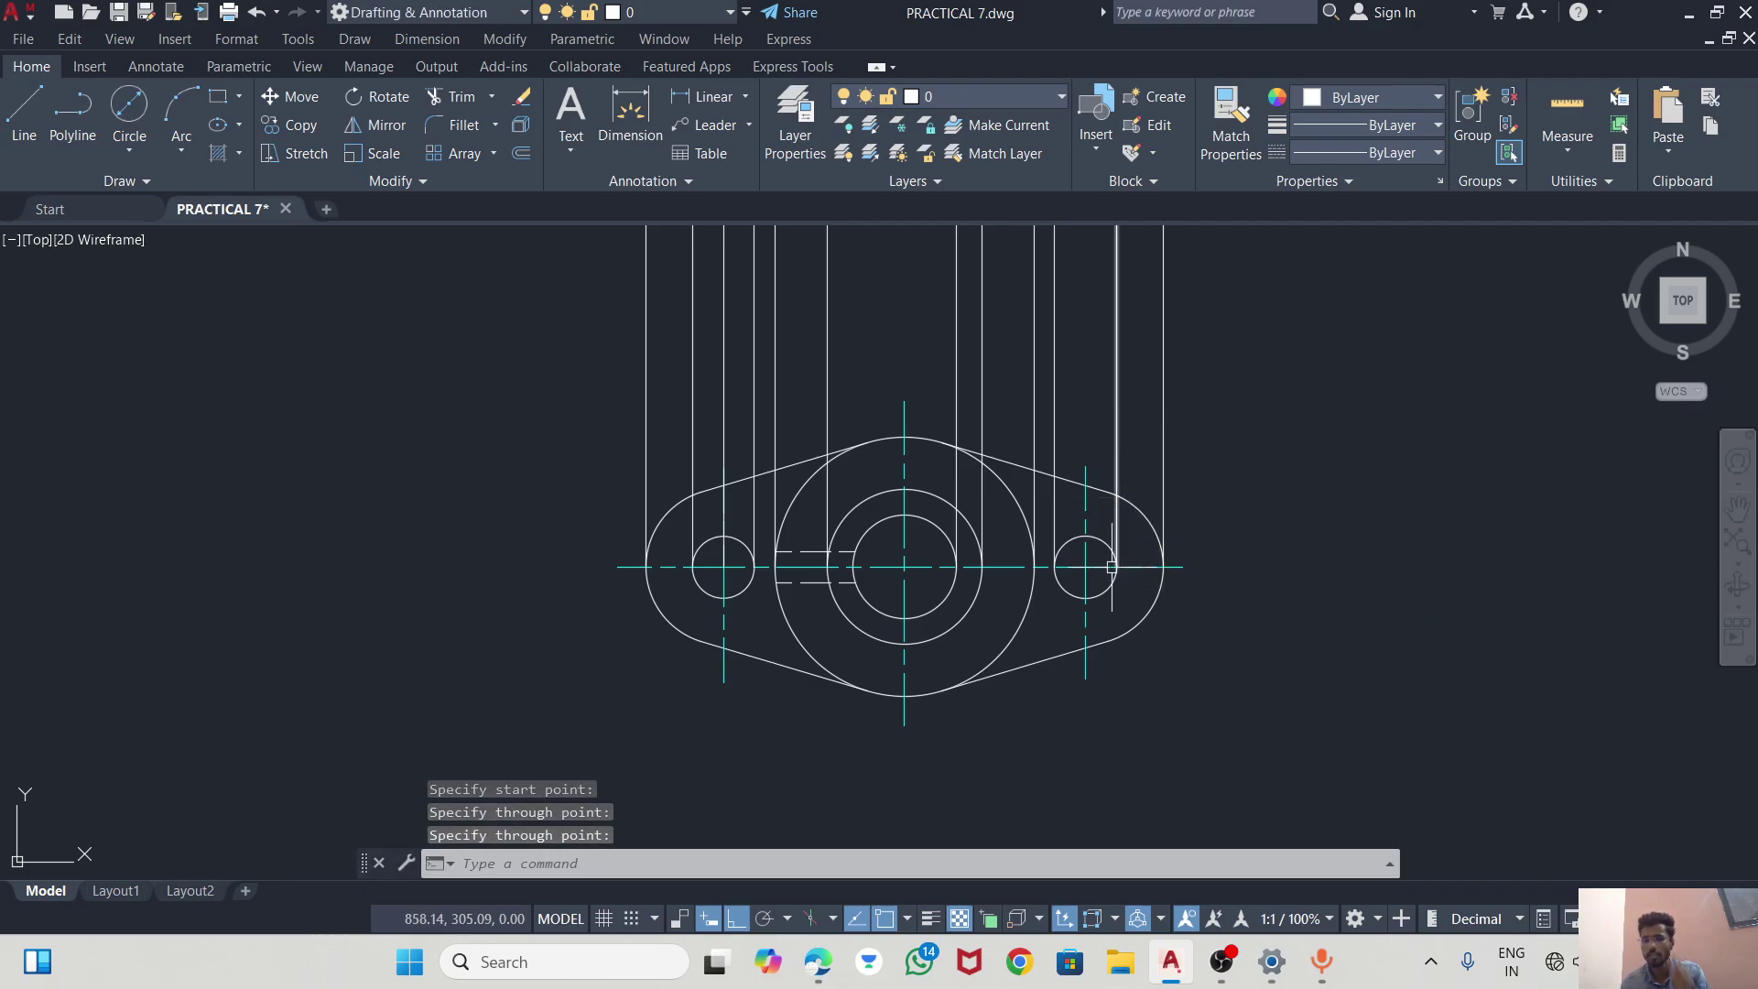
{"action": "key", "text": "Return"}
{"action": "left_click", "coordinate": [1085, 567]}
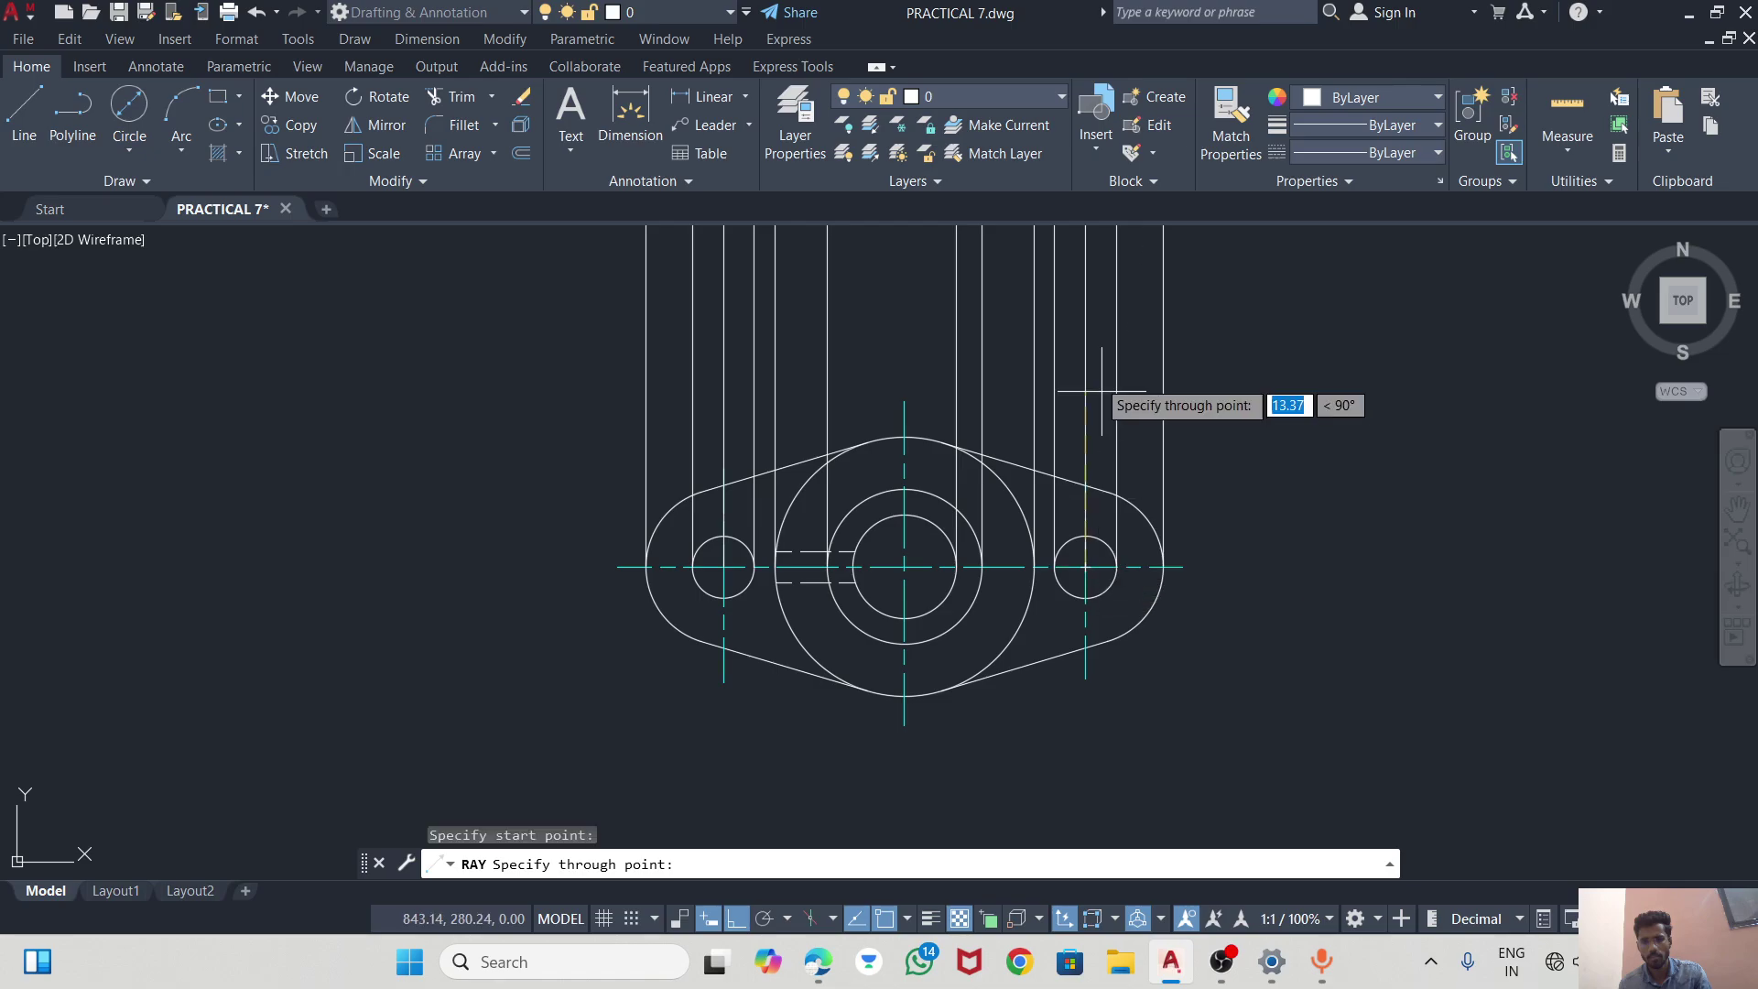
{"action": "left_click", "coordinate": [1085, 394]}
{"action": "key", "text": "Return"}
{"action": "scroll", "coordinate": [1186, 623], "scroll_direction": "down", "scroll_amount": 4}
{"action": "scroll", "coordinate": [1214, 474], "scroll_direction": "up", "scroll_amount": 4}
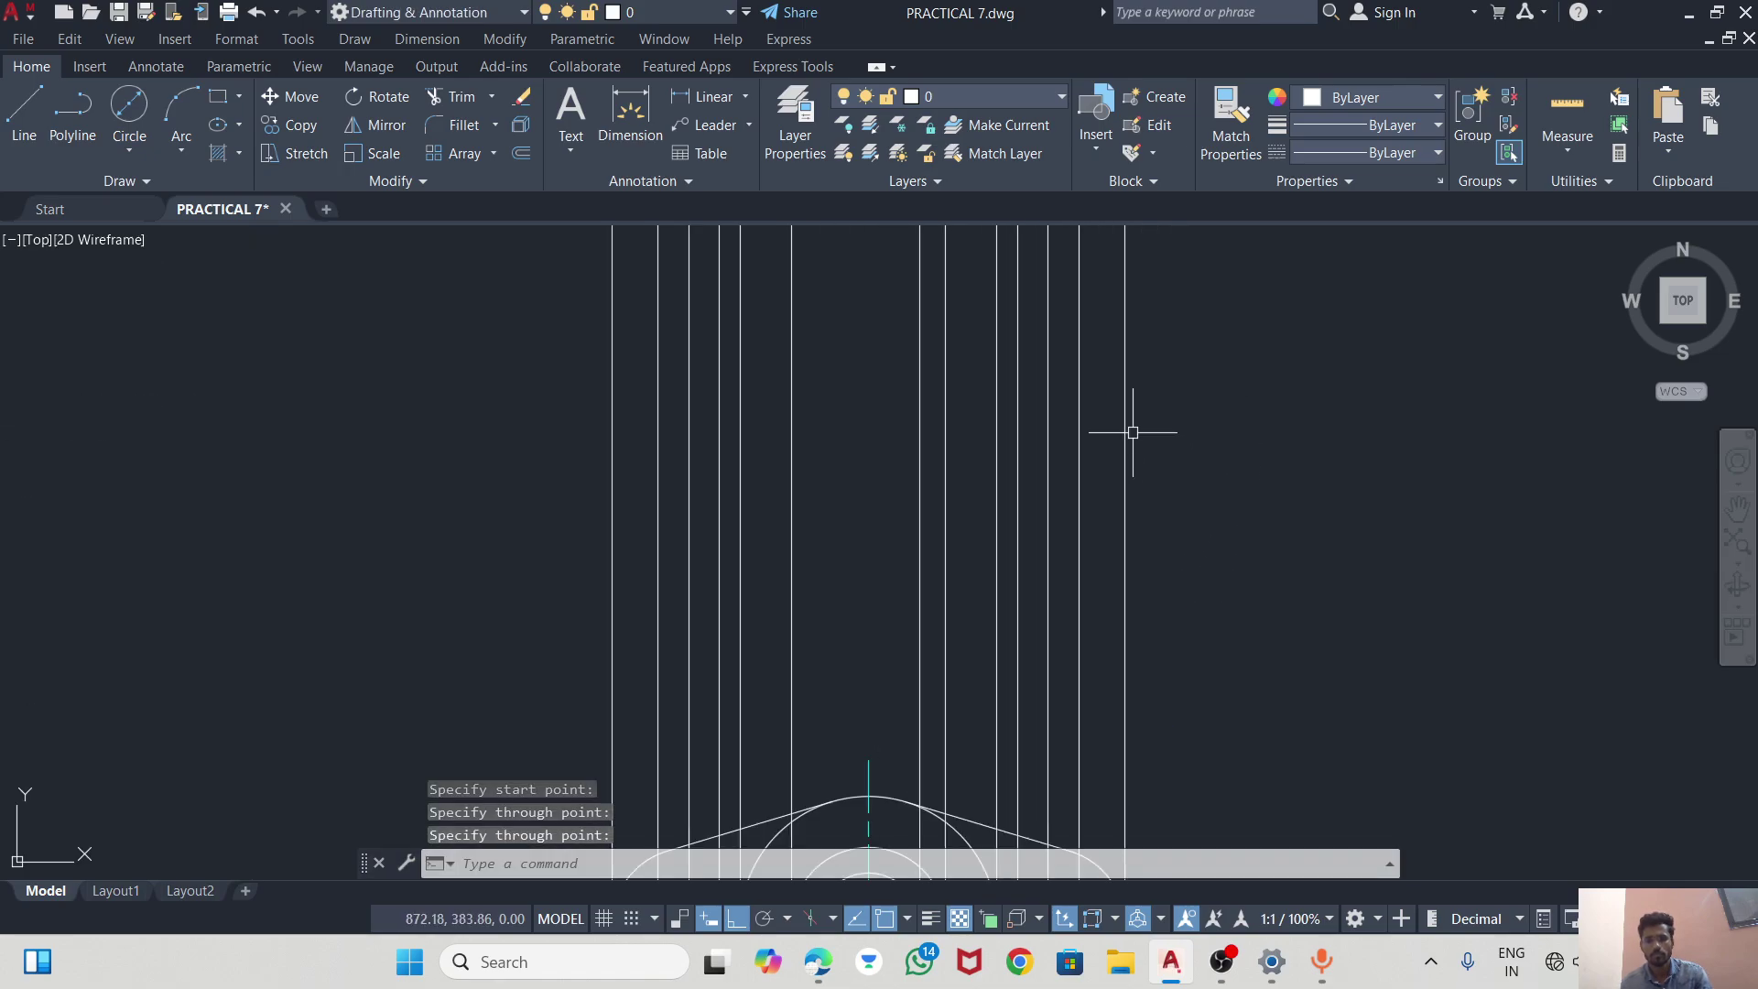
{"action": "scroll", "coordinate": [1053, 440], "scroll_direction": "down", "scroll_amount": 6}
{"action": "scroll", "coordinate": [1014, 417], "scroll_direction": "down", "scroll_amount": 4}
{"action": "scroll", "coordinate": [1008, 397], "scroll_direction": "up", "scroll_amount": 3}
{"action": "scroll", "coordinate": [938, 598], "scroll_direction": "up", "scroll_amount": 2}
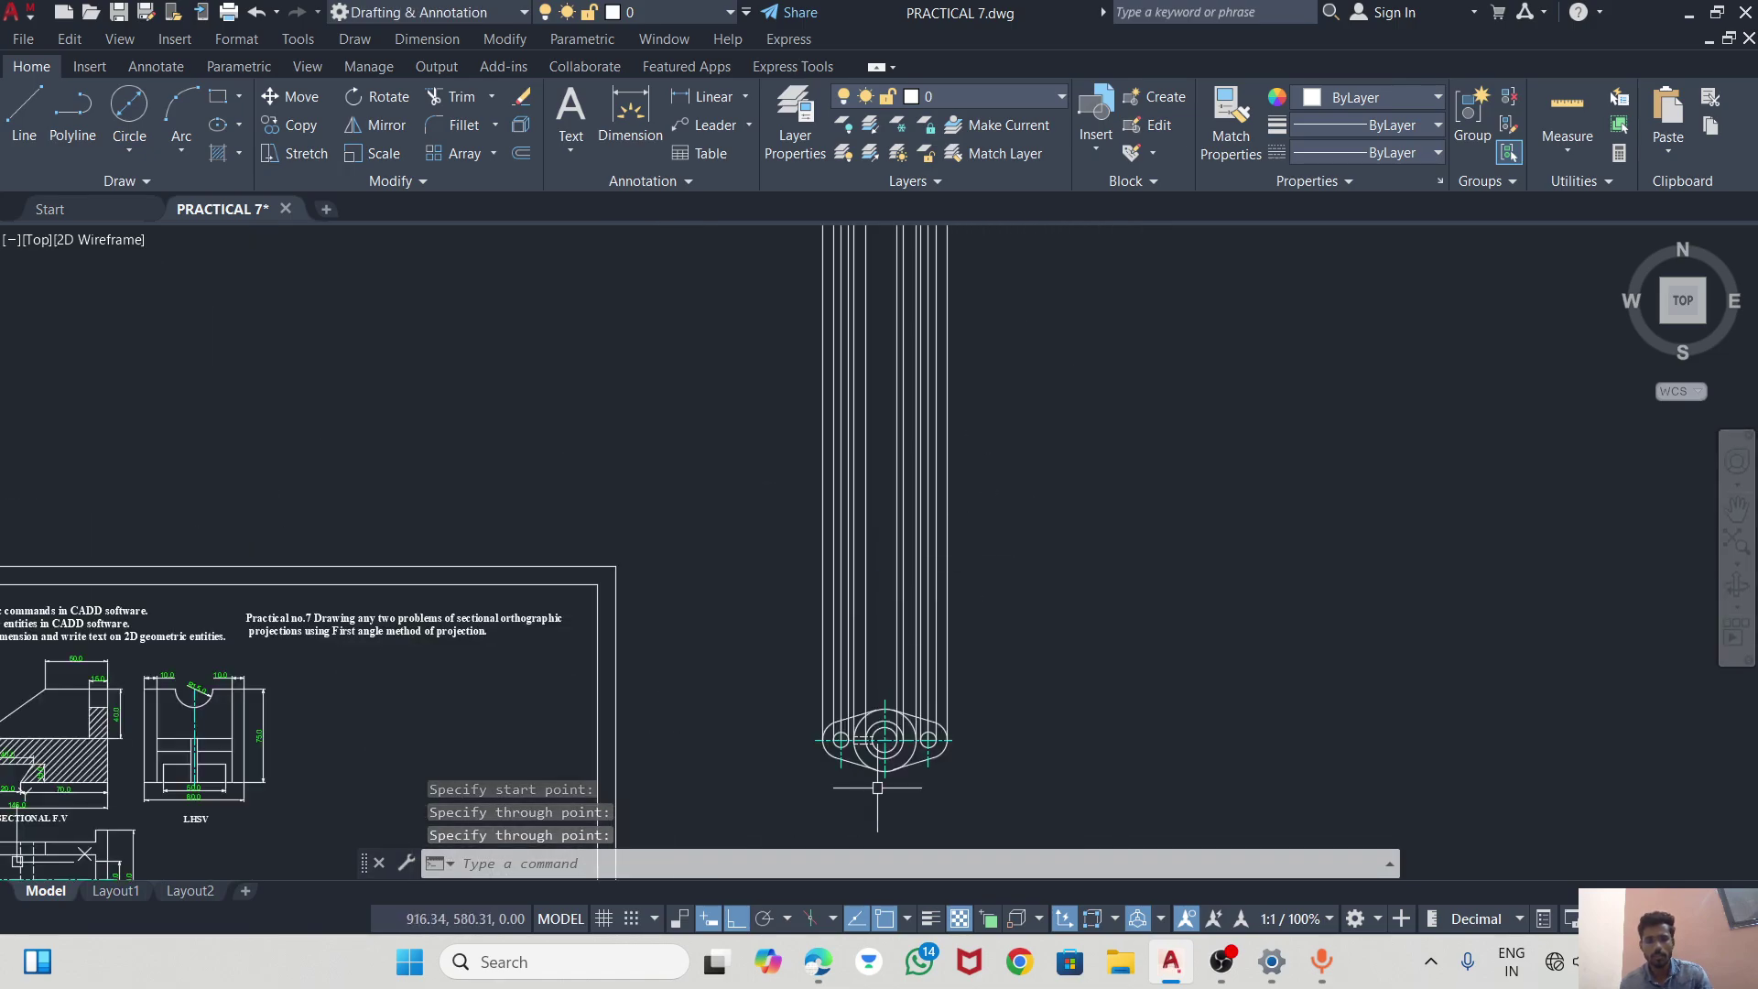
{"action": "scroll", "coordinate": [885, 705], "scroll_direction": "up", "scroll_amount": 4}
{"action": "scroll", "coordinate": [888, 700], "scroll_direction": "up", "scroll_amount": 2}
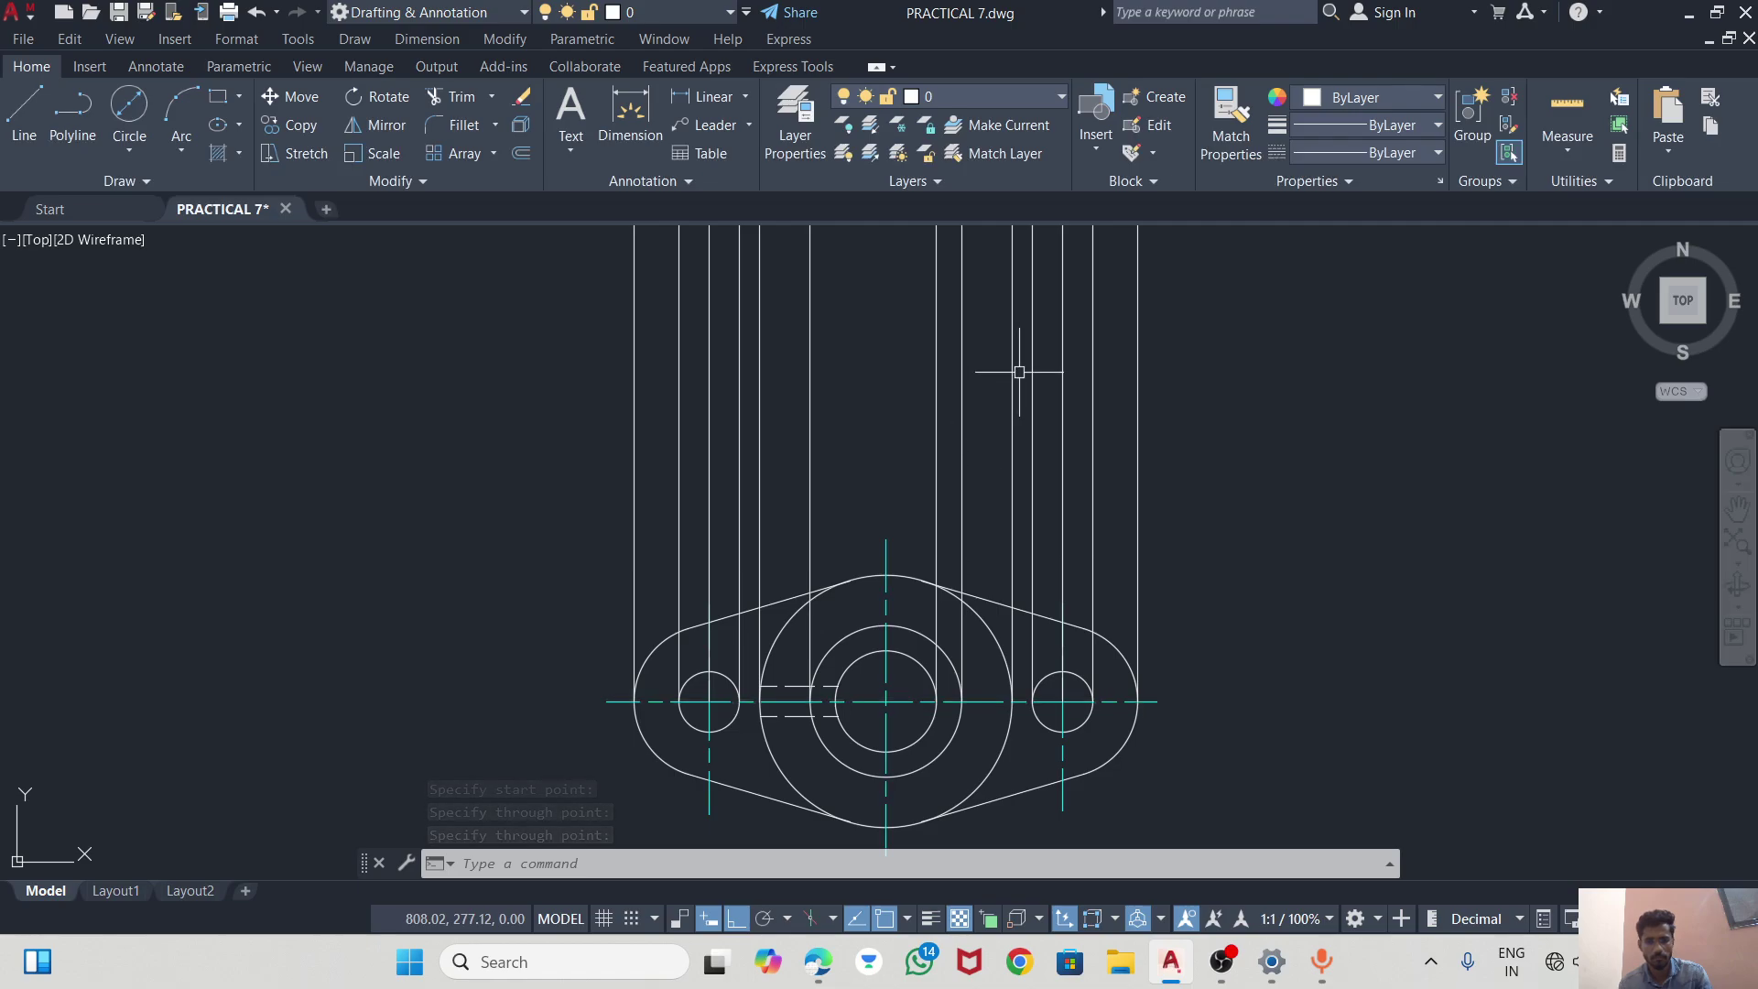
Check the reference PDF, then draw a horizontal line from the leftmost to rightmost ray.
{"action": "key", "text": "alt+Tab"}
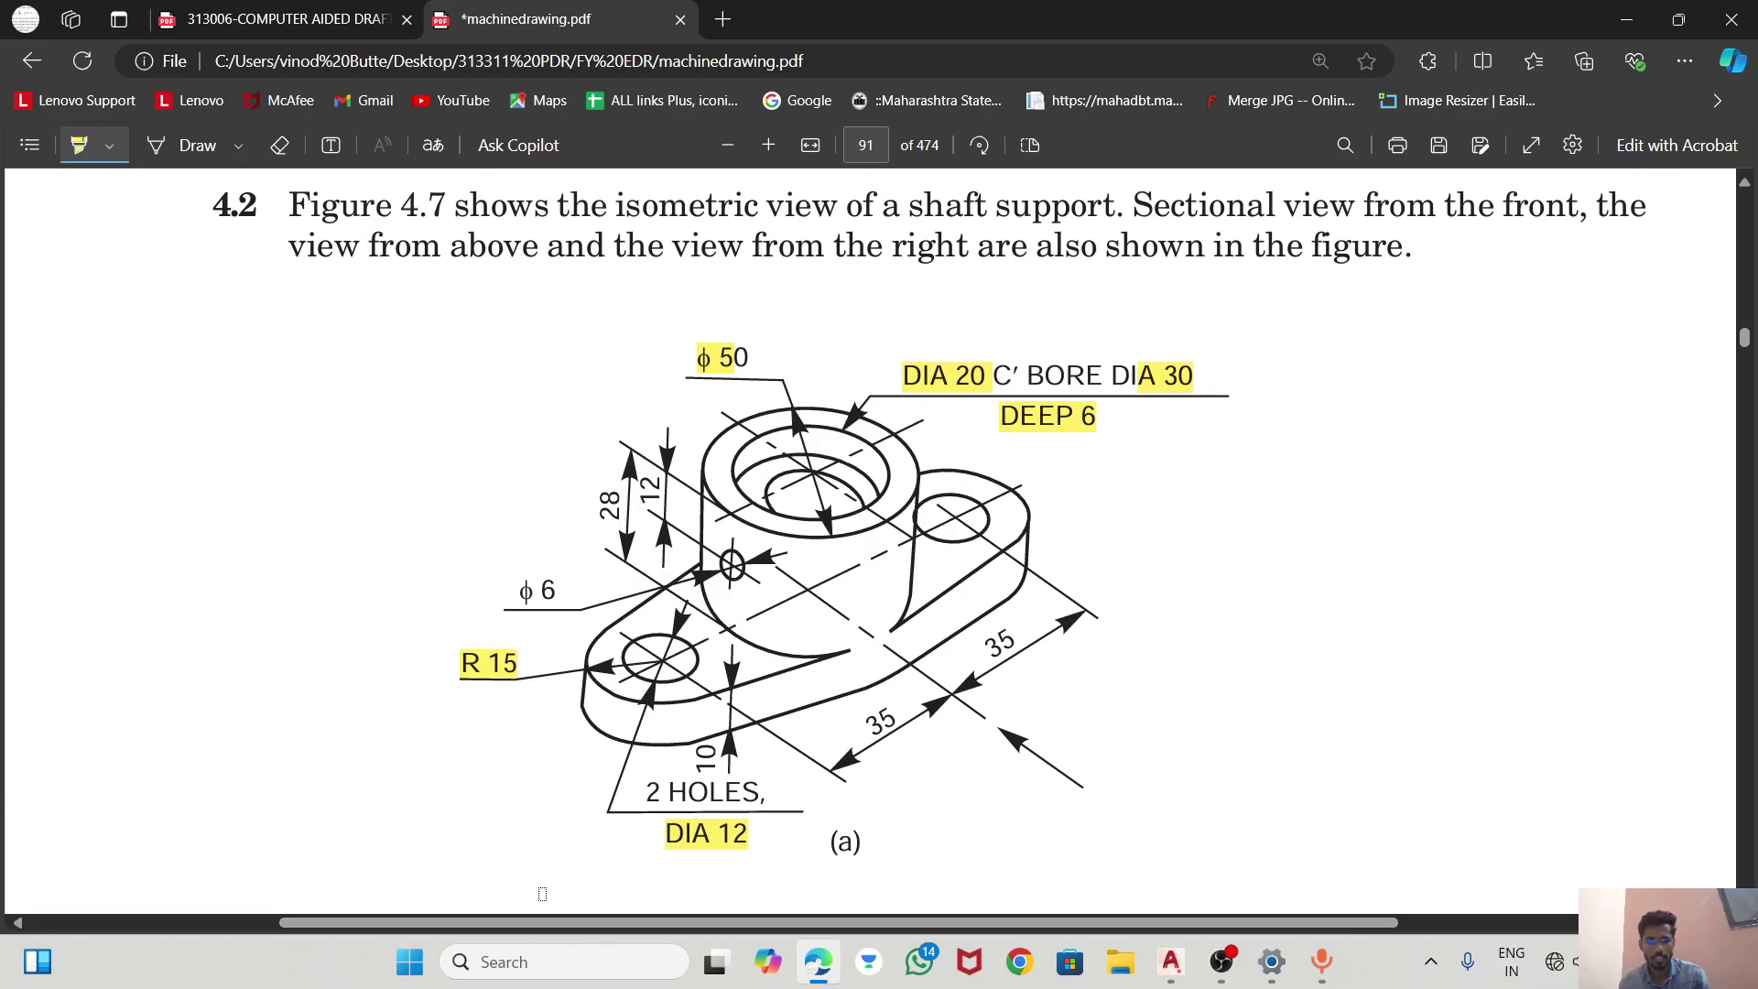
{"action": "key", "text": "alt+Tab"}
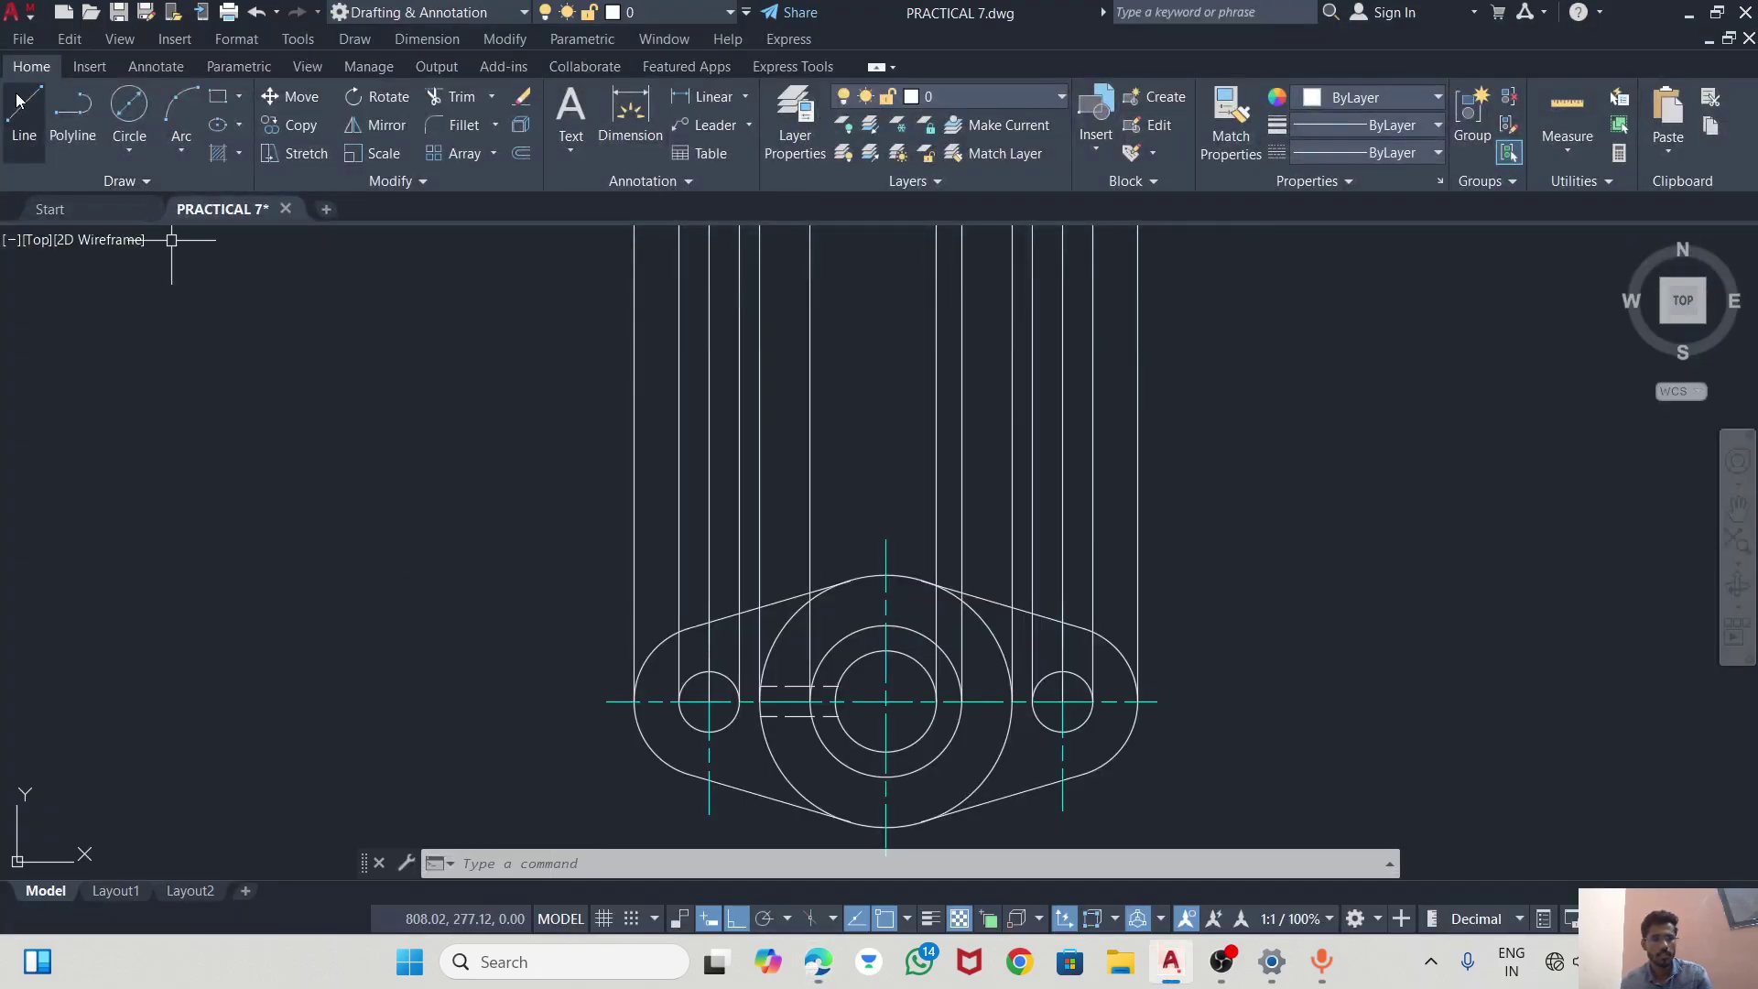
{"action": "left_click", "coordinate": [24, 110]}
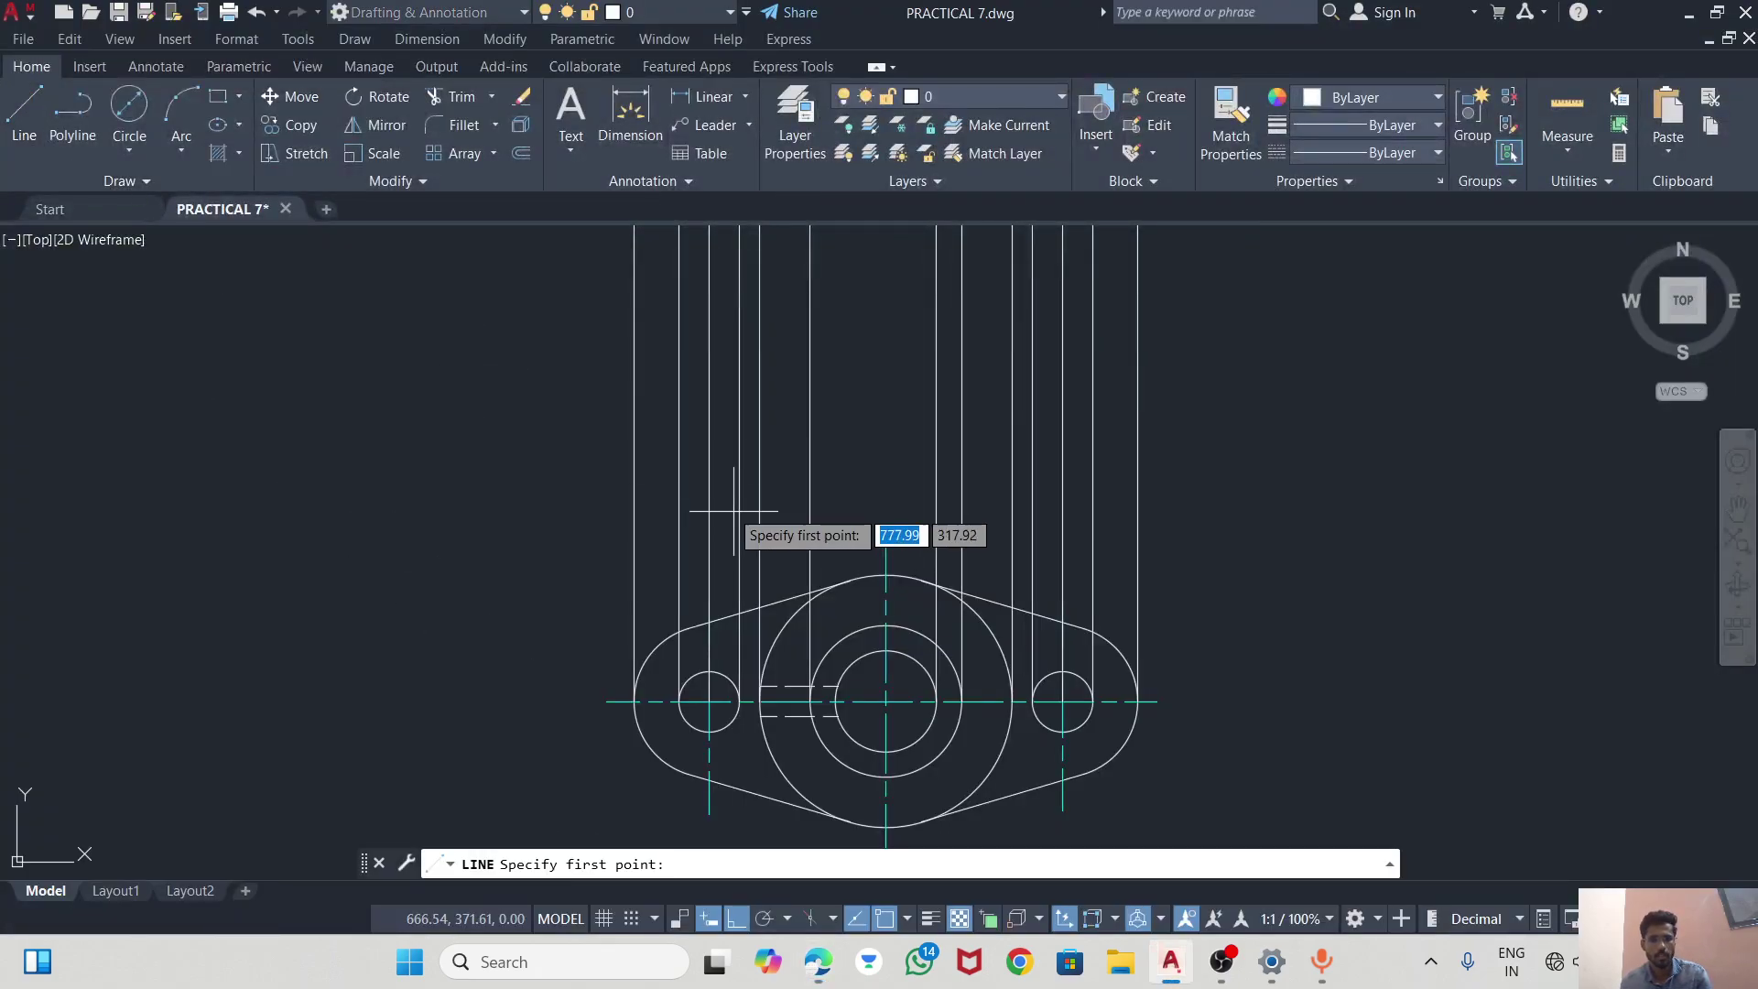
{"action": "left_click", "coordinate": [635, 428]}
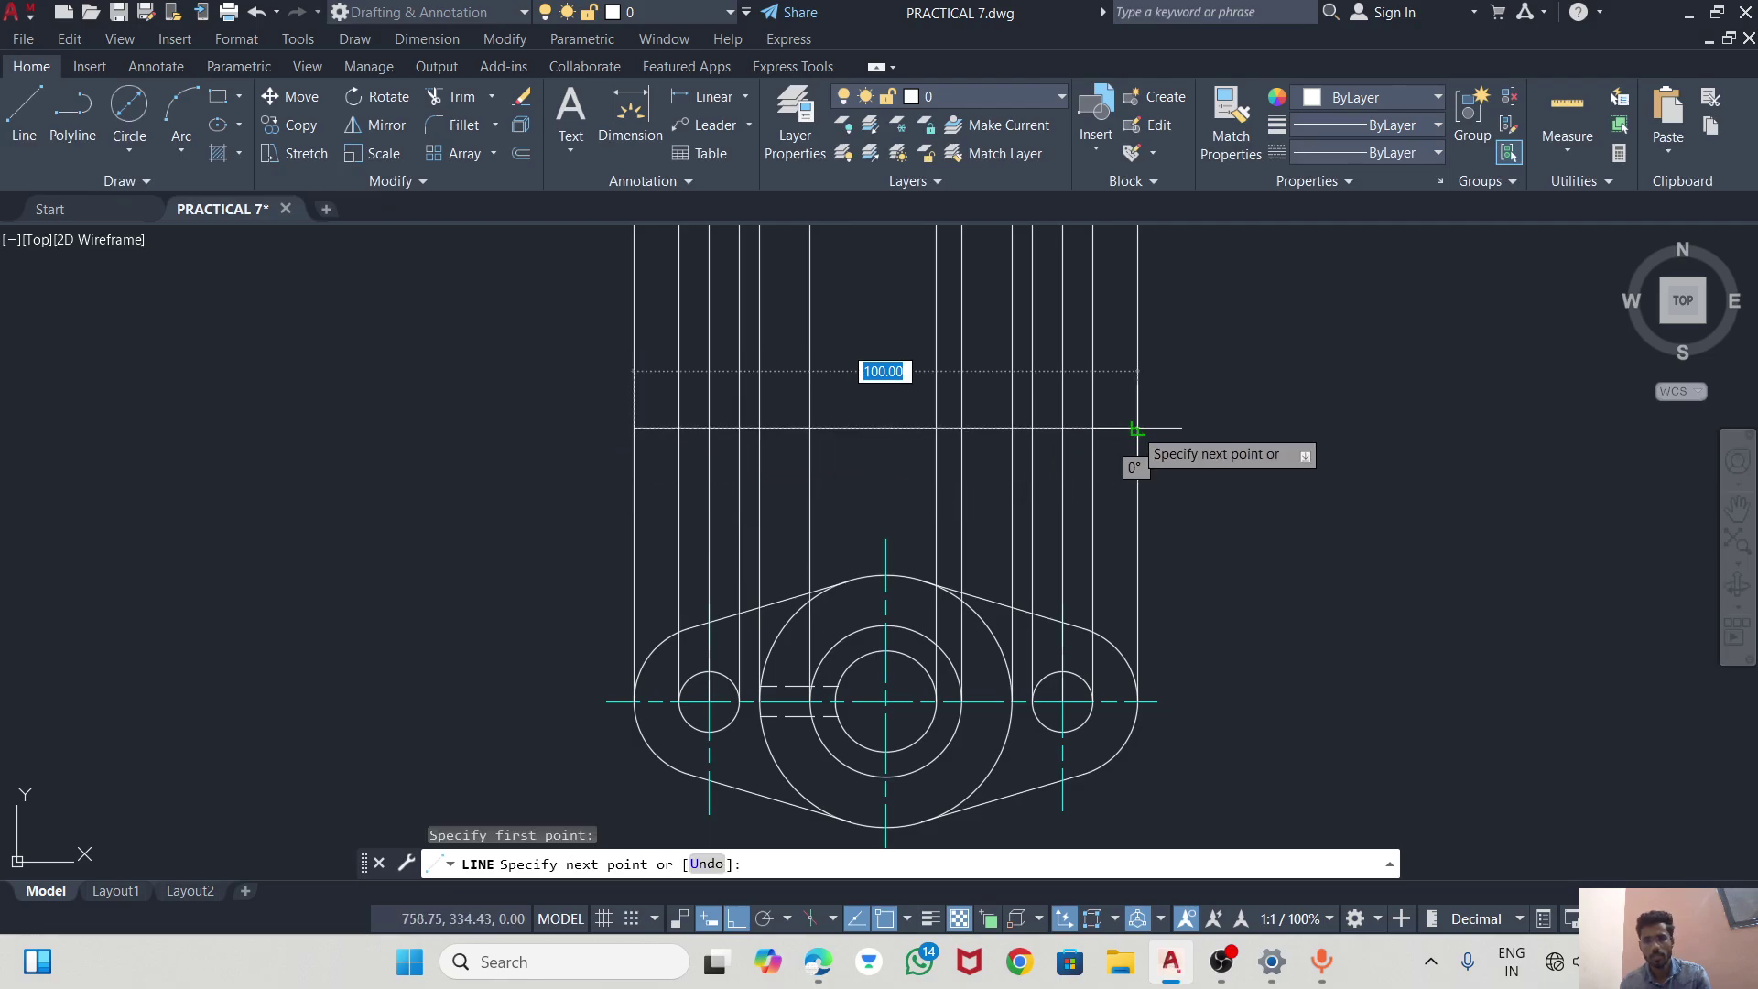
{"action": "left_click", "coordinate": [1136, 428]}
{"action": "key", "text": "Escape"}
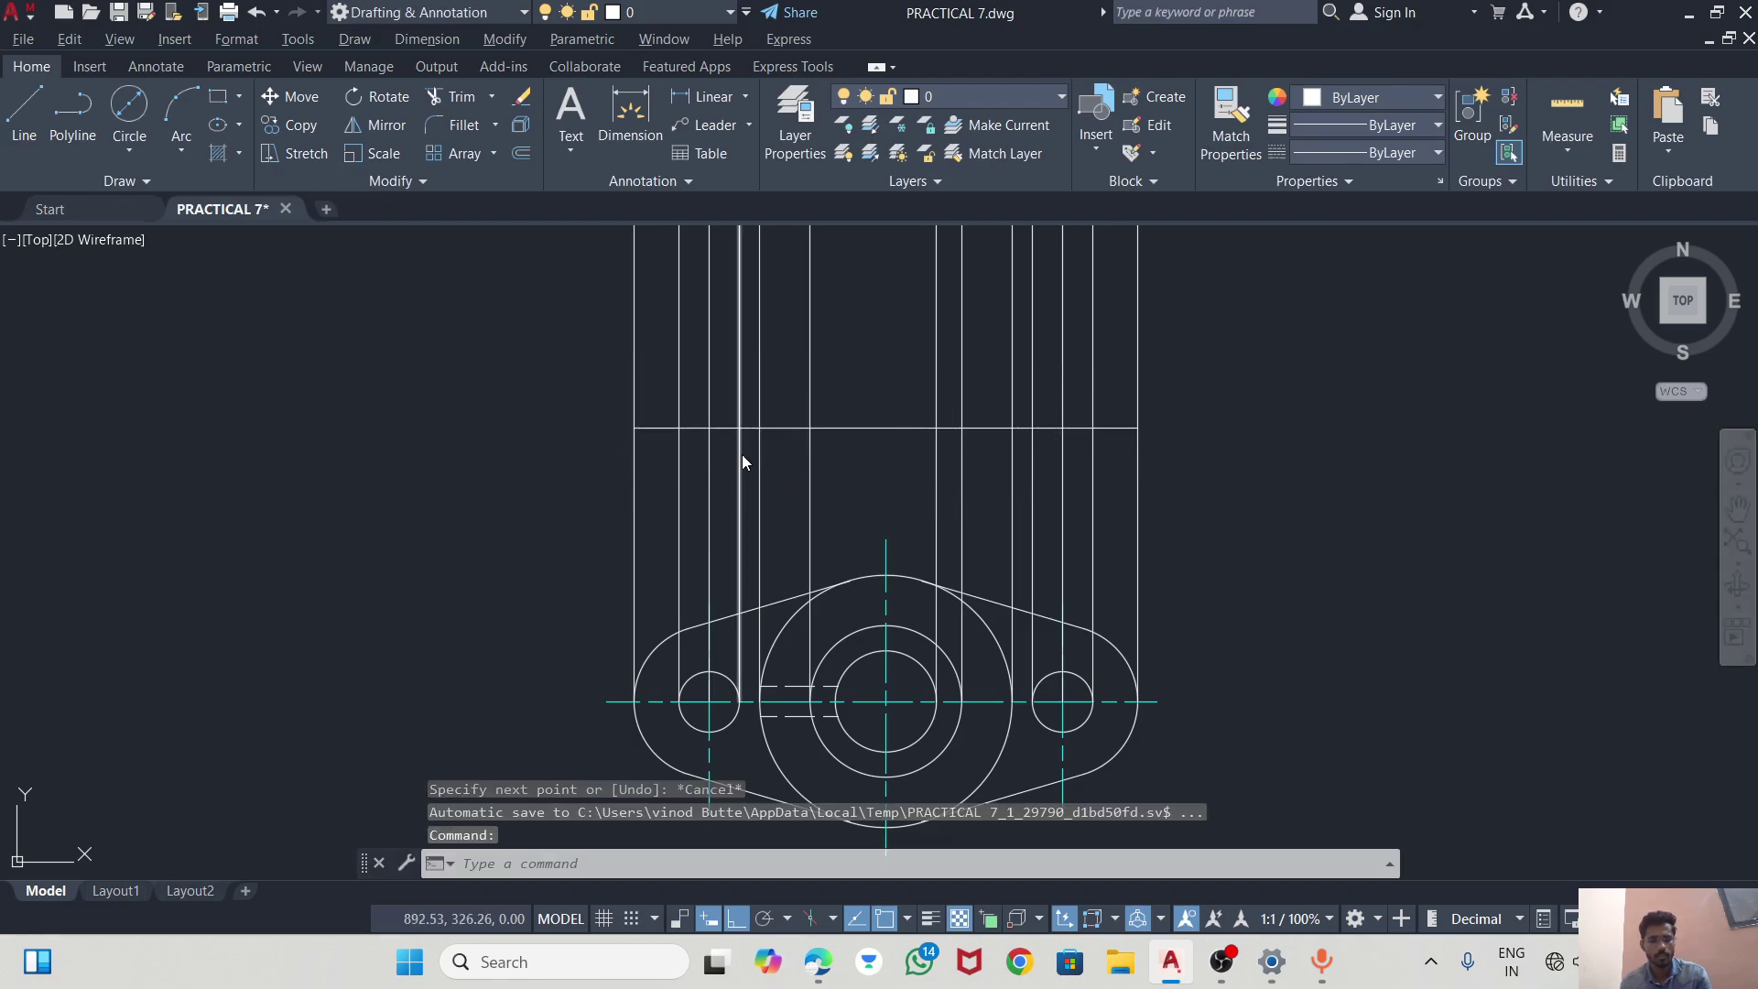
Recheck the reference PDF and select the new horizontal line.
{"action": "key", "text": "alt+Tab"}
{"action": "left_click", "coordinate": [831, 448]}
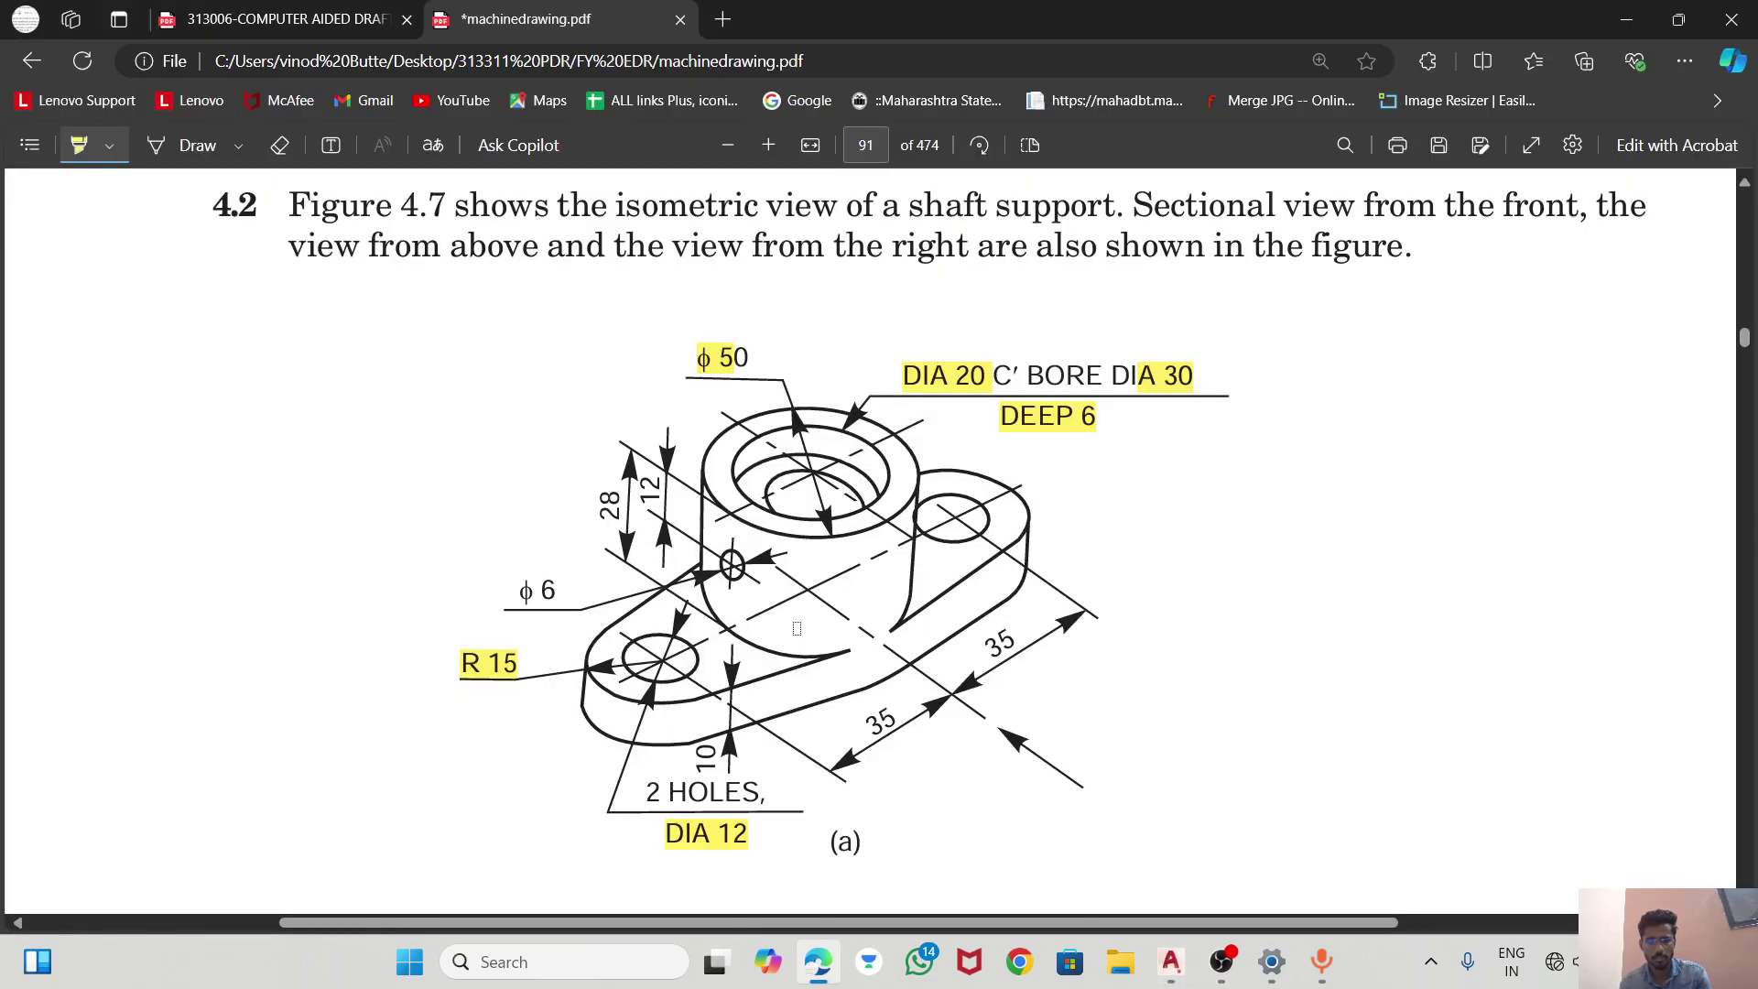
{"action": "key", "text": "alt+Tab"}
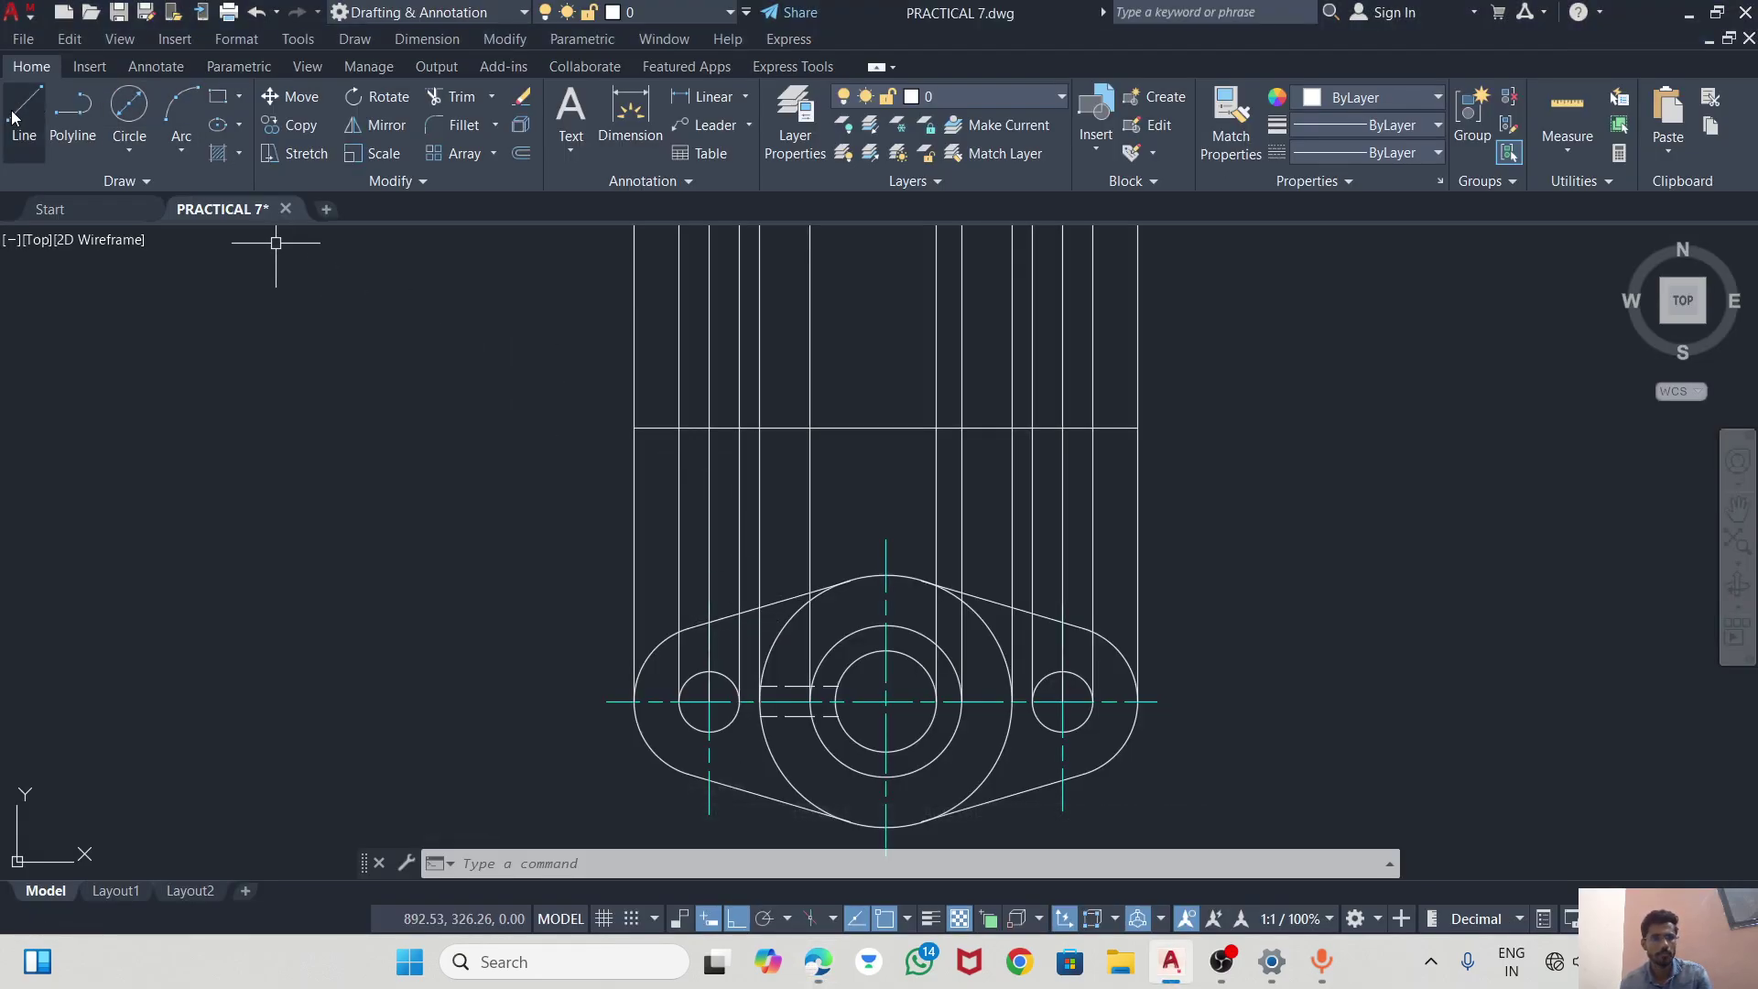
{"action": "left_click", "coordinate": [13, 117]}
{"action": "key", "text": "Escape"}
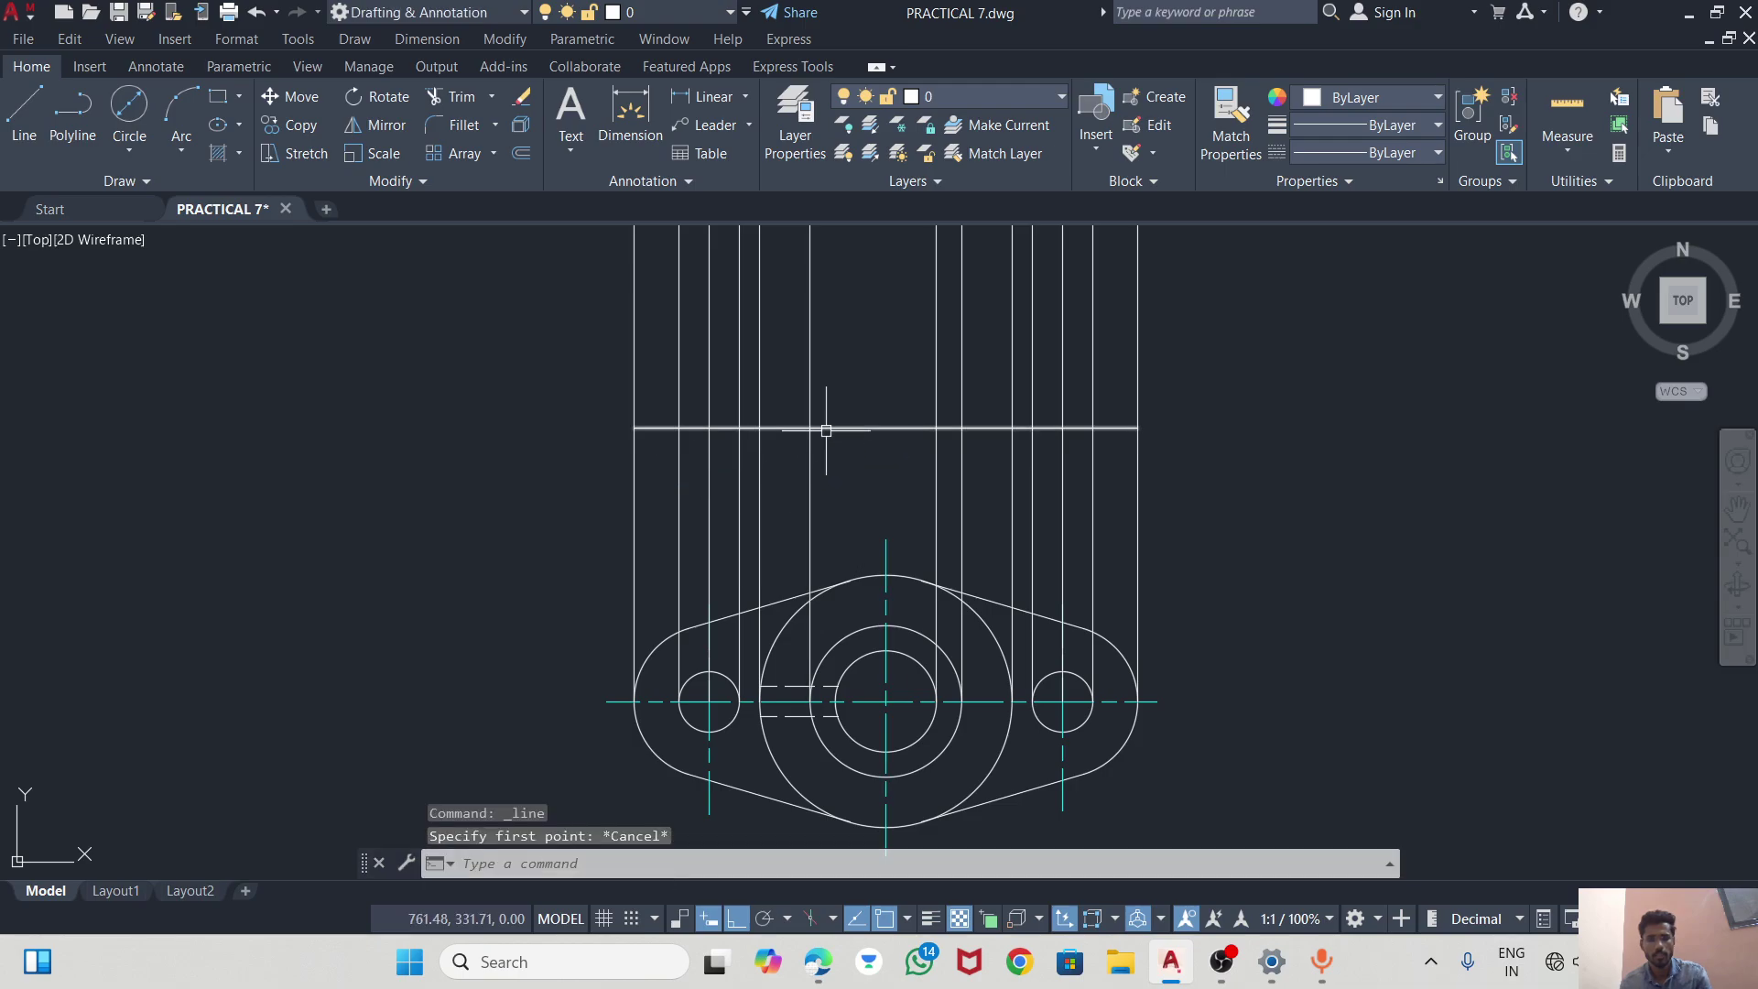
{"action": "left_click", "coordinate": [828, 427]}
Offset the base line 10 units upward, then glance at the reference PDF.
{"action": "type", "text": "O"}
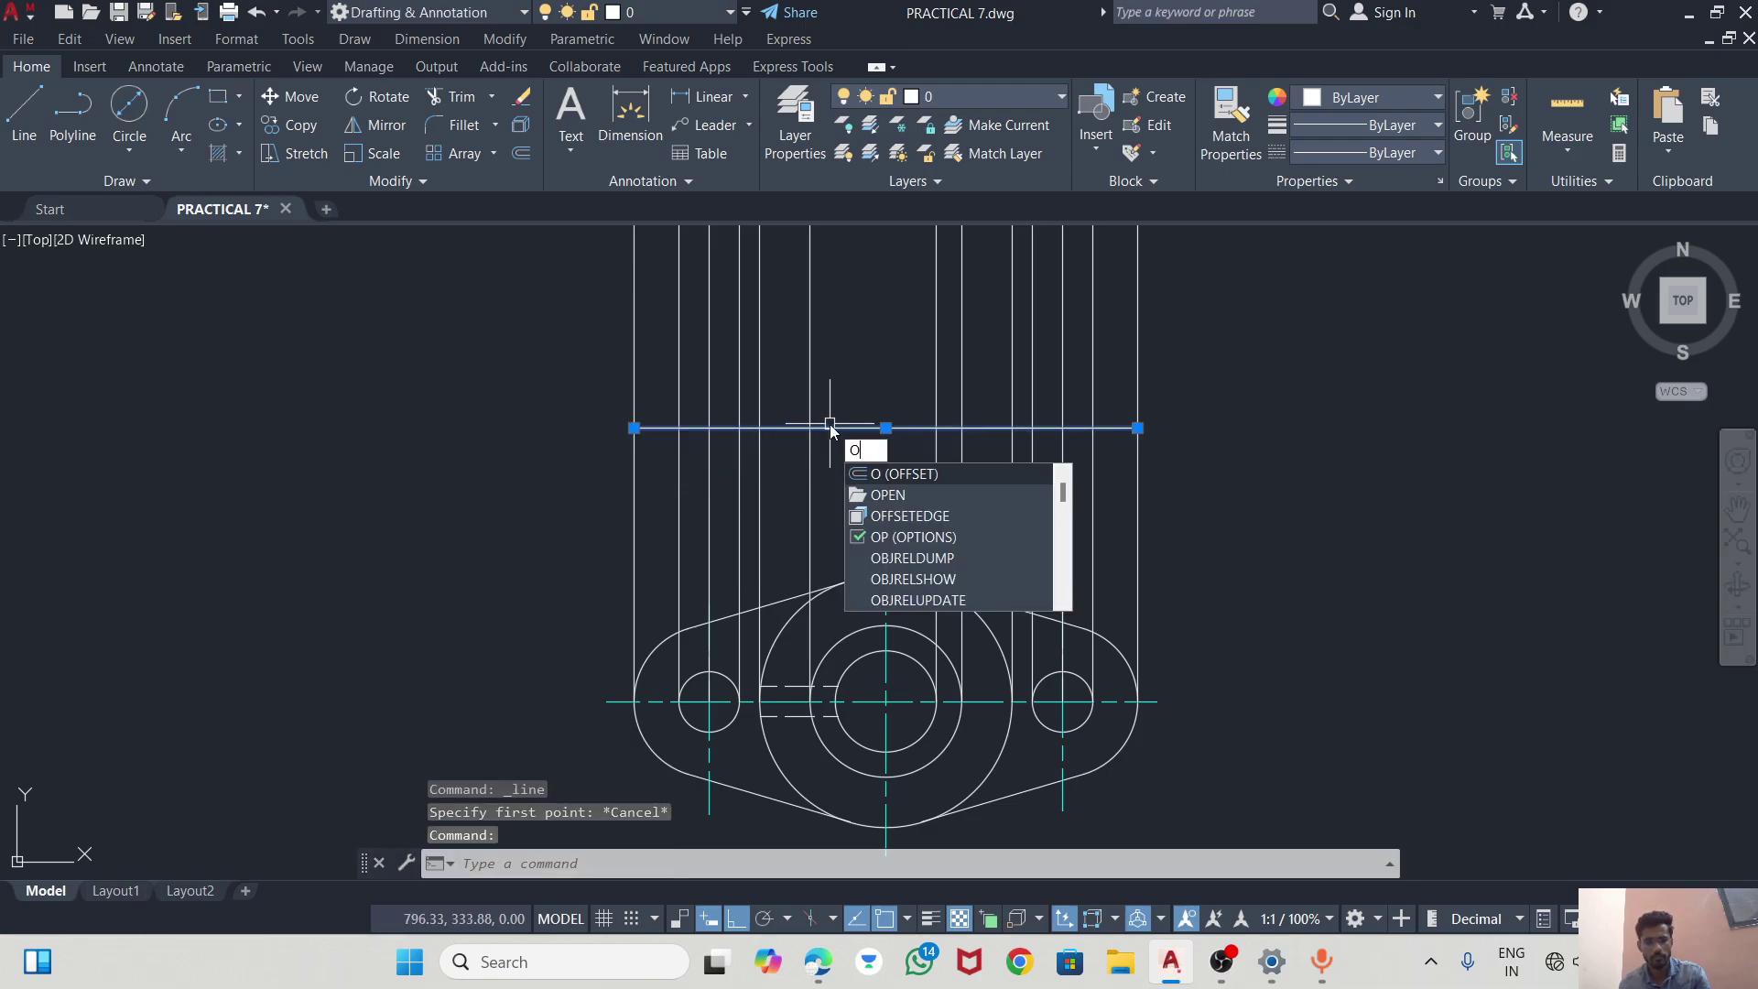
{"action": "type", "text": "FFSET"}
{"action": "key", "text": "Return"}
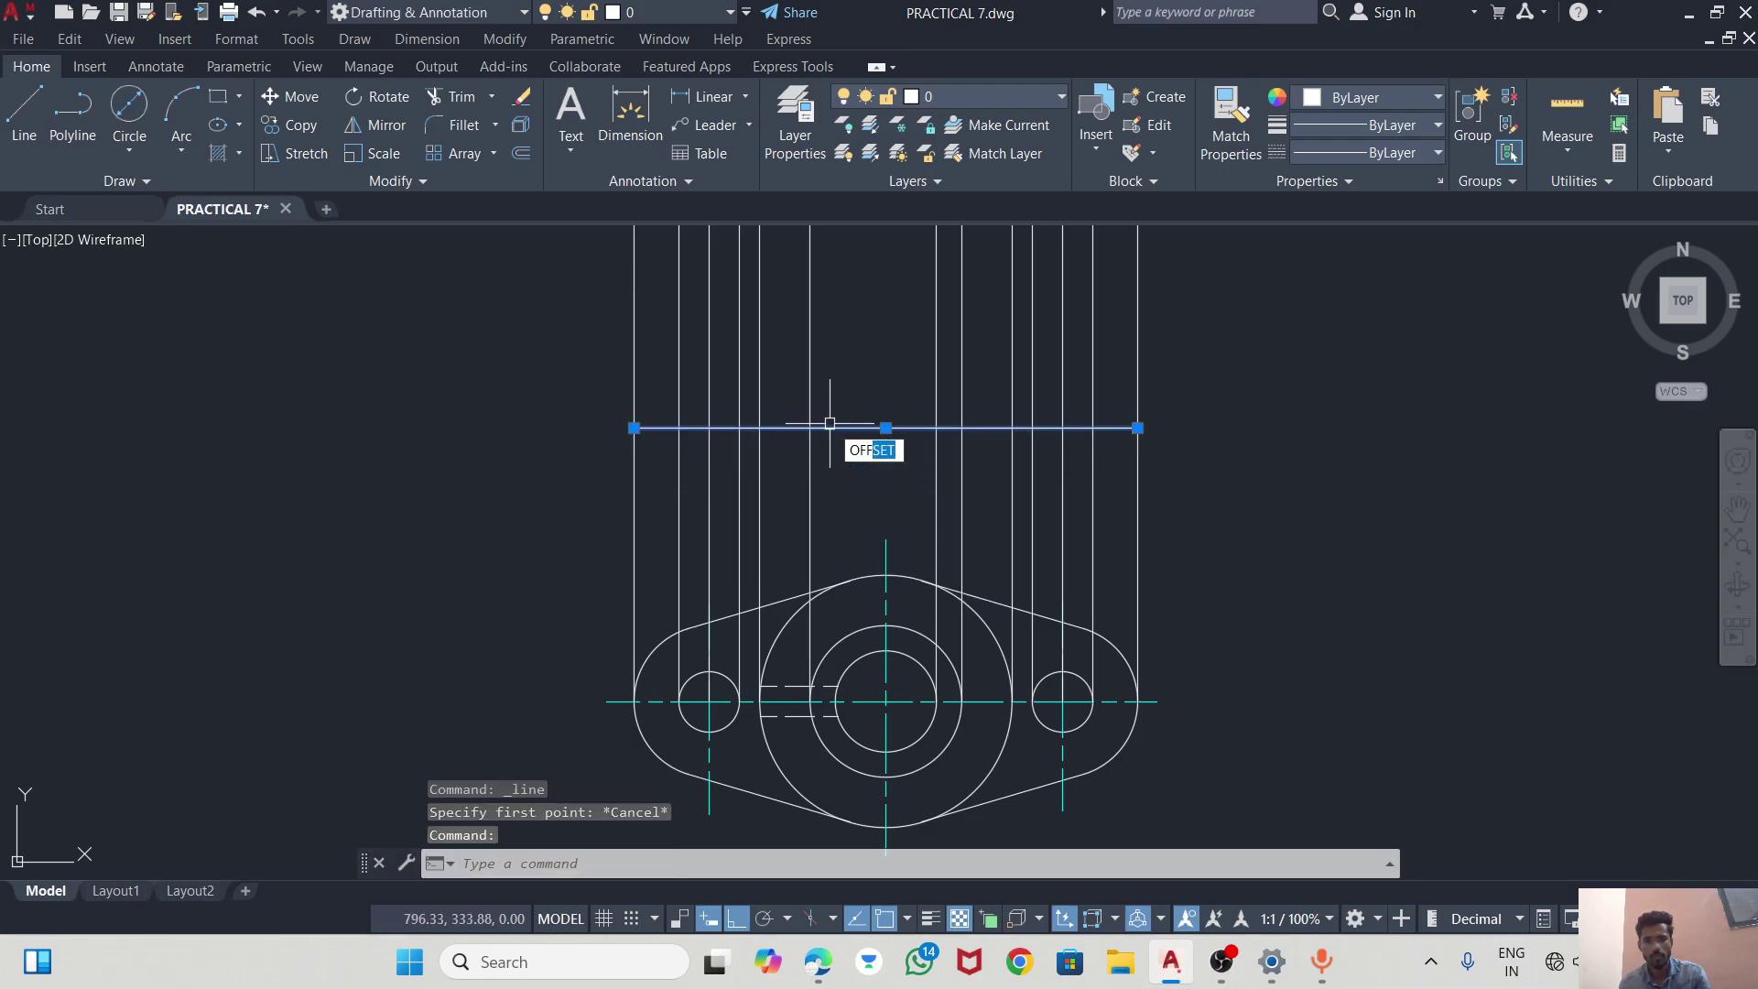
{"action": "left_click", "coordinate": [633, 427]}
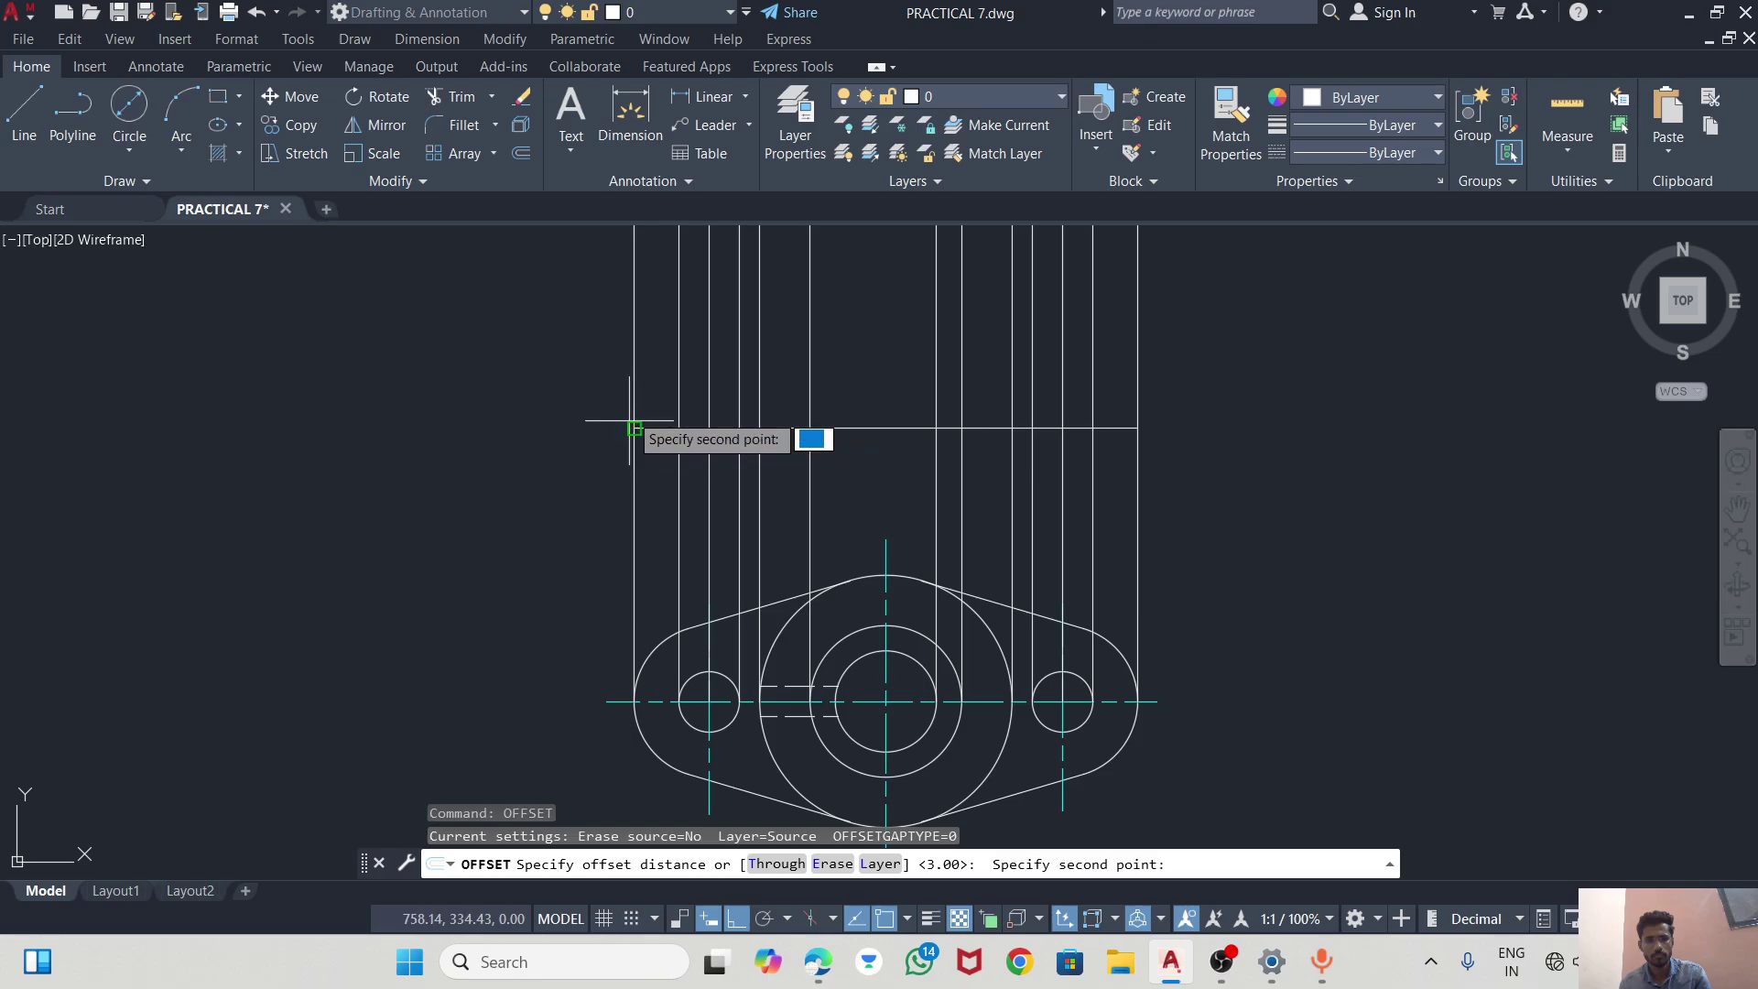
{"action": "type", "text": "10"}
{"action": "key", "text": "Return"}
{"action": "left_click", "coordinate": [641, 428]}
{"action": "left_click", "coordinate": [626, 379]}
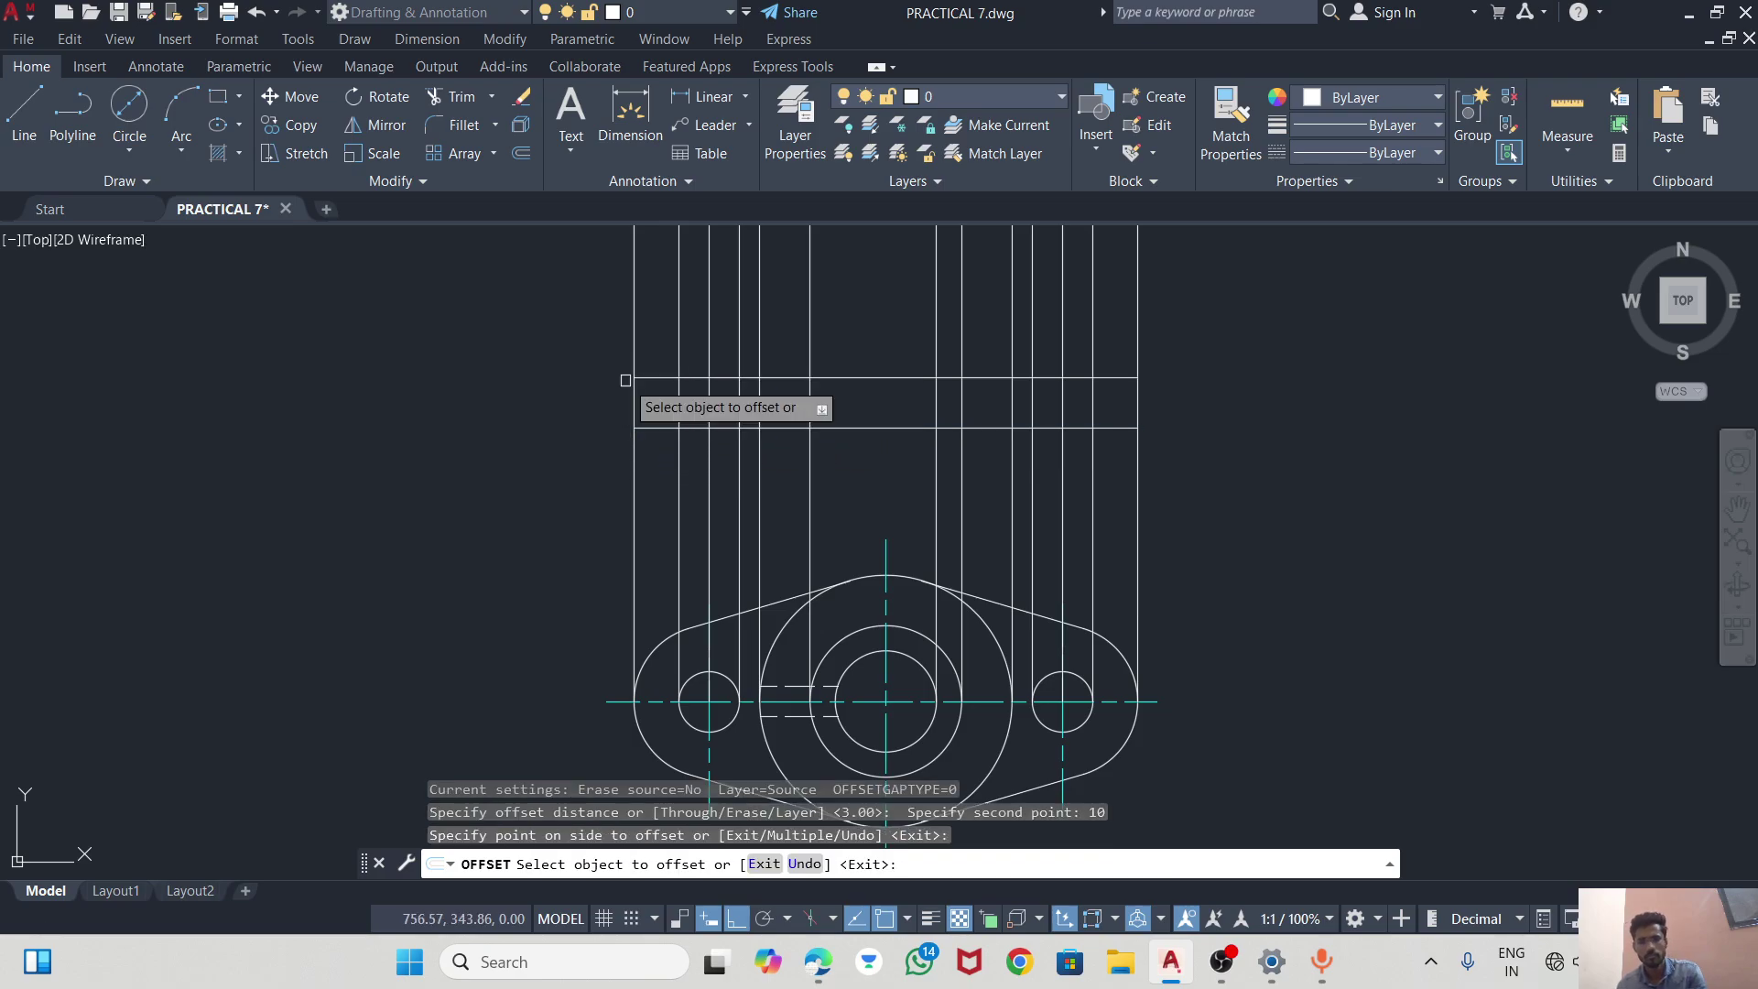
{"action": "key", "text": "alt+Tab"}
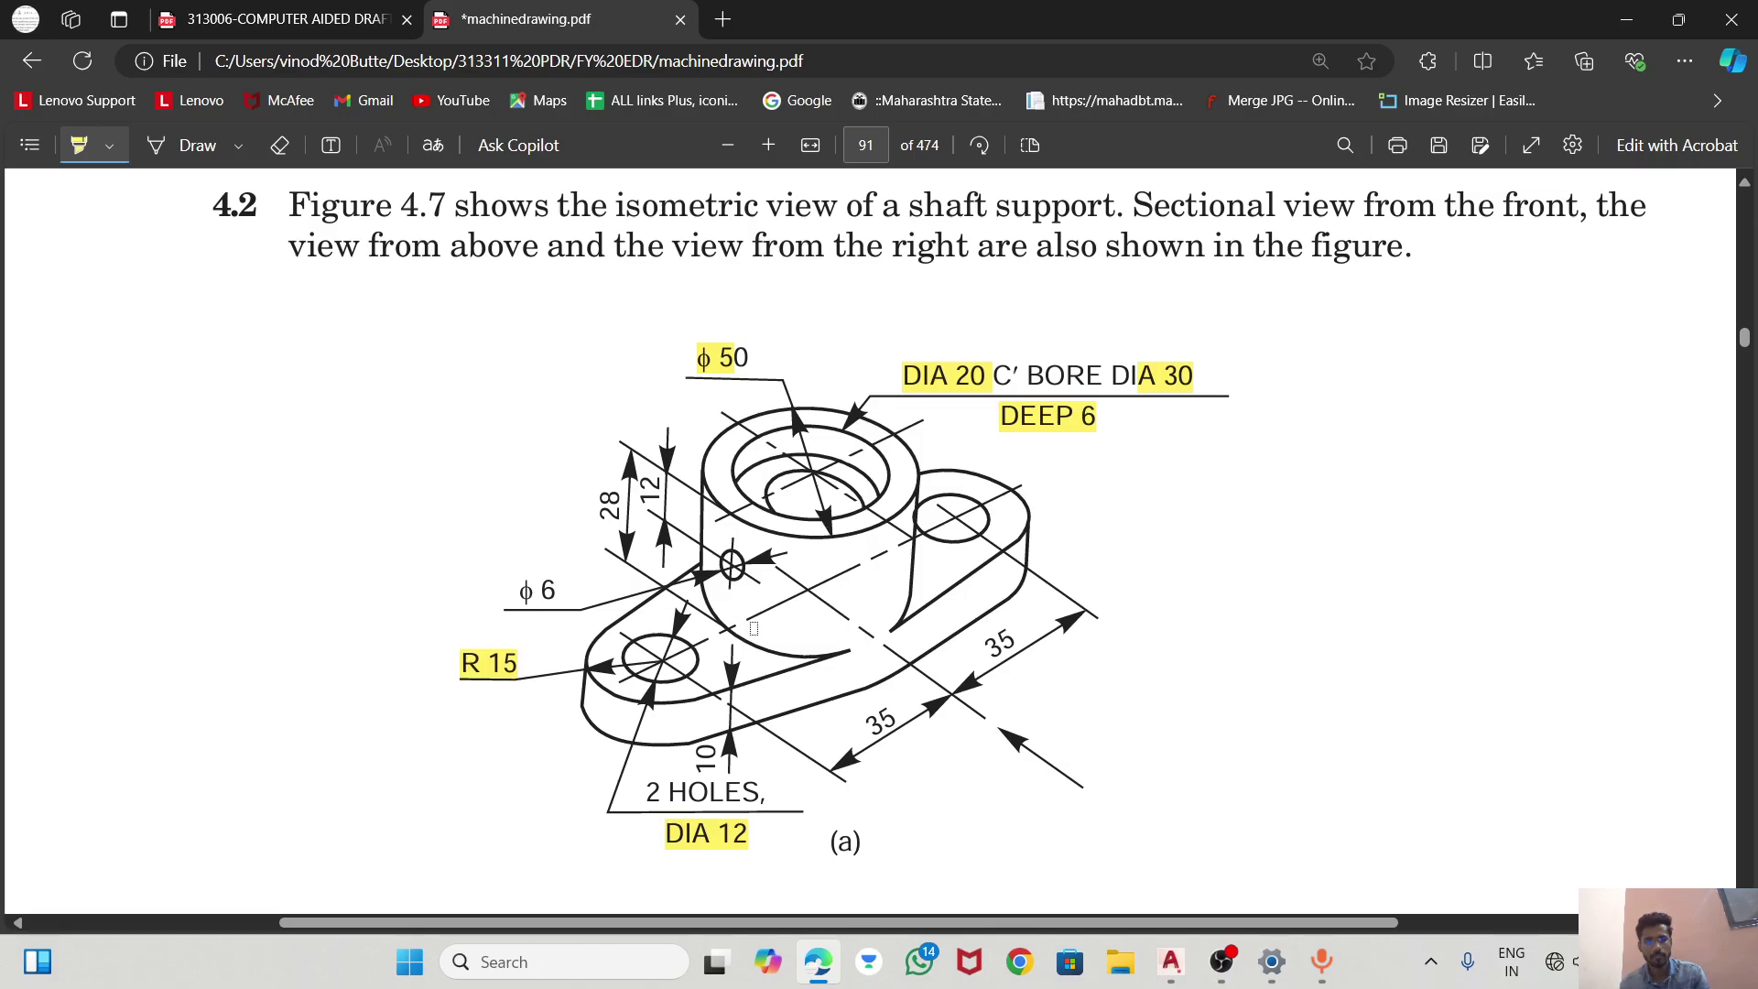
{"action": "key", "text": "alt+Tab"}
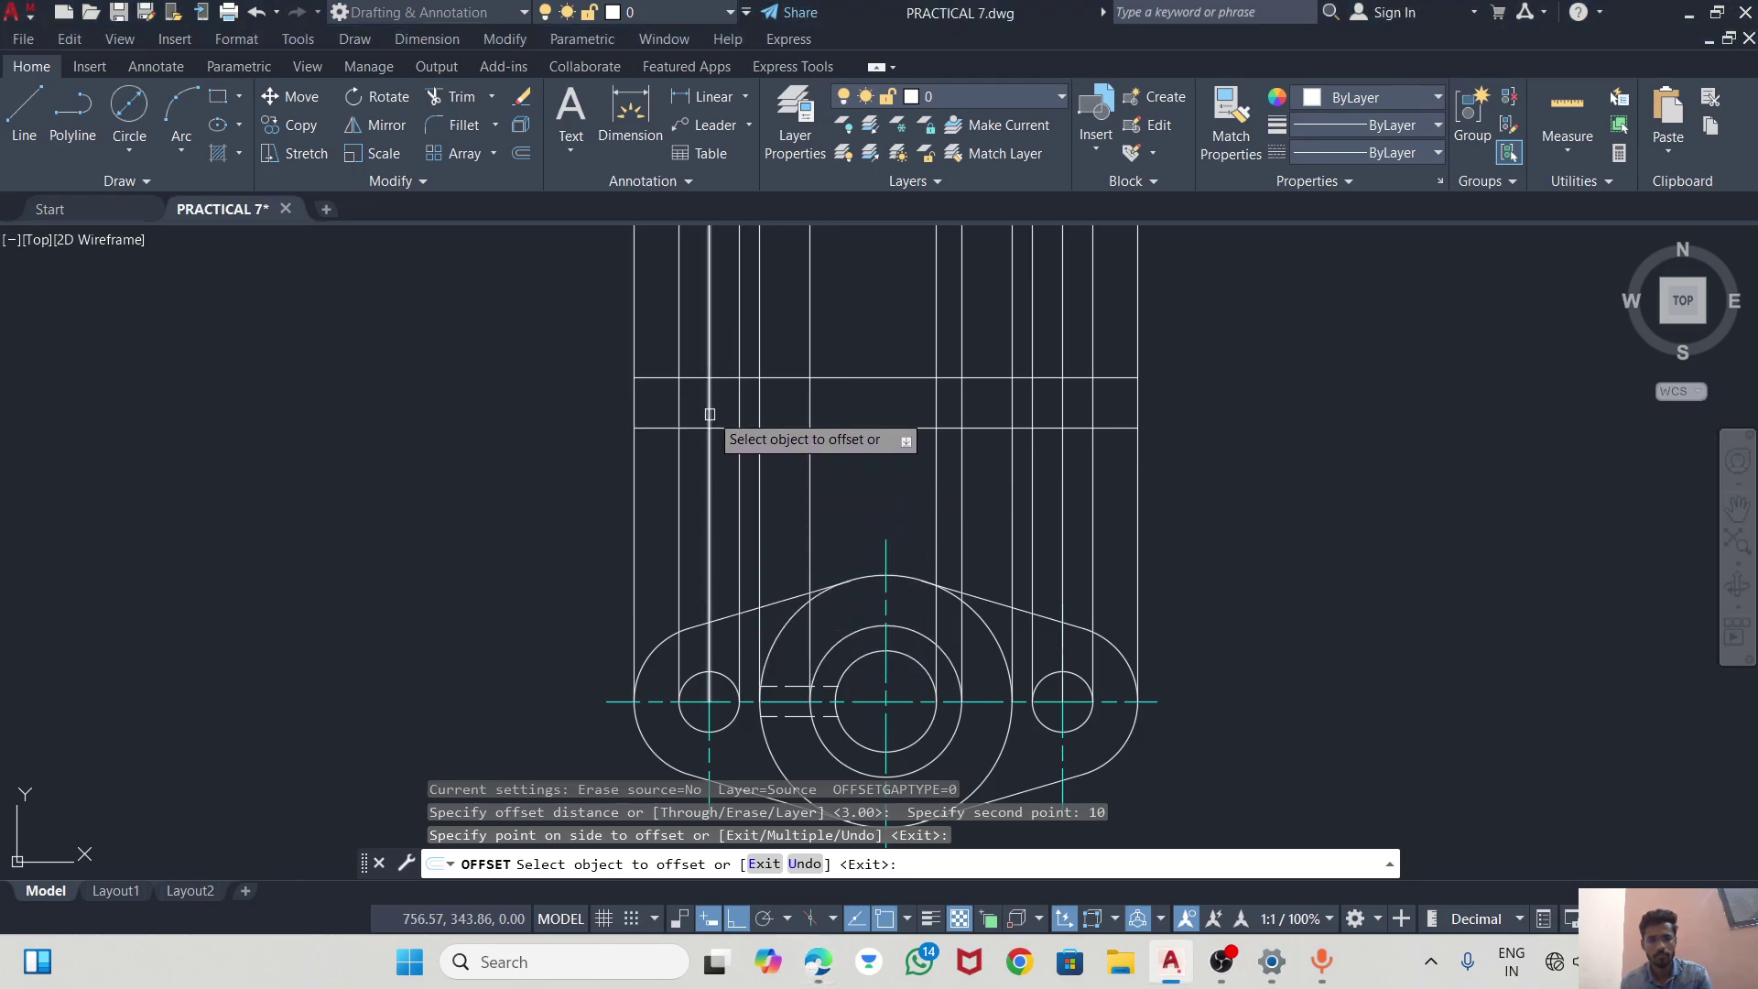
Trim the outer left and right vertical lines beyond the 10-unit base strip.
{"action": "left_click", "coordinate": [446, 94]}
{"action": "left_click", "coordinate": [634, 353]}
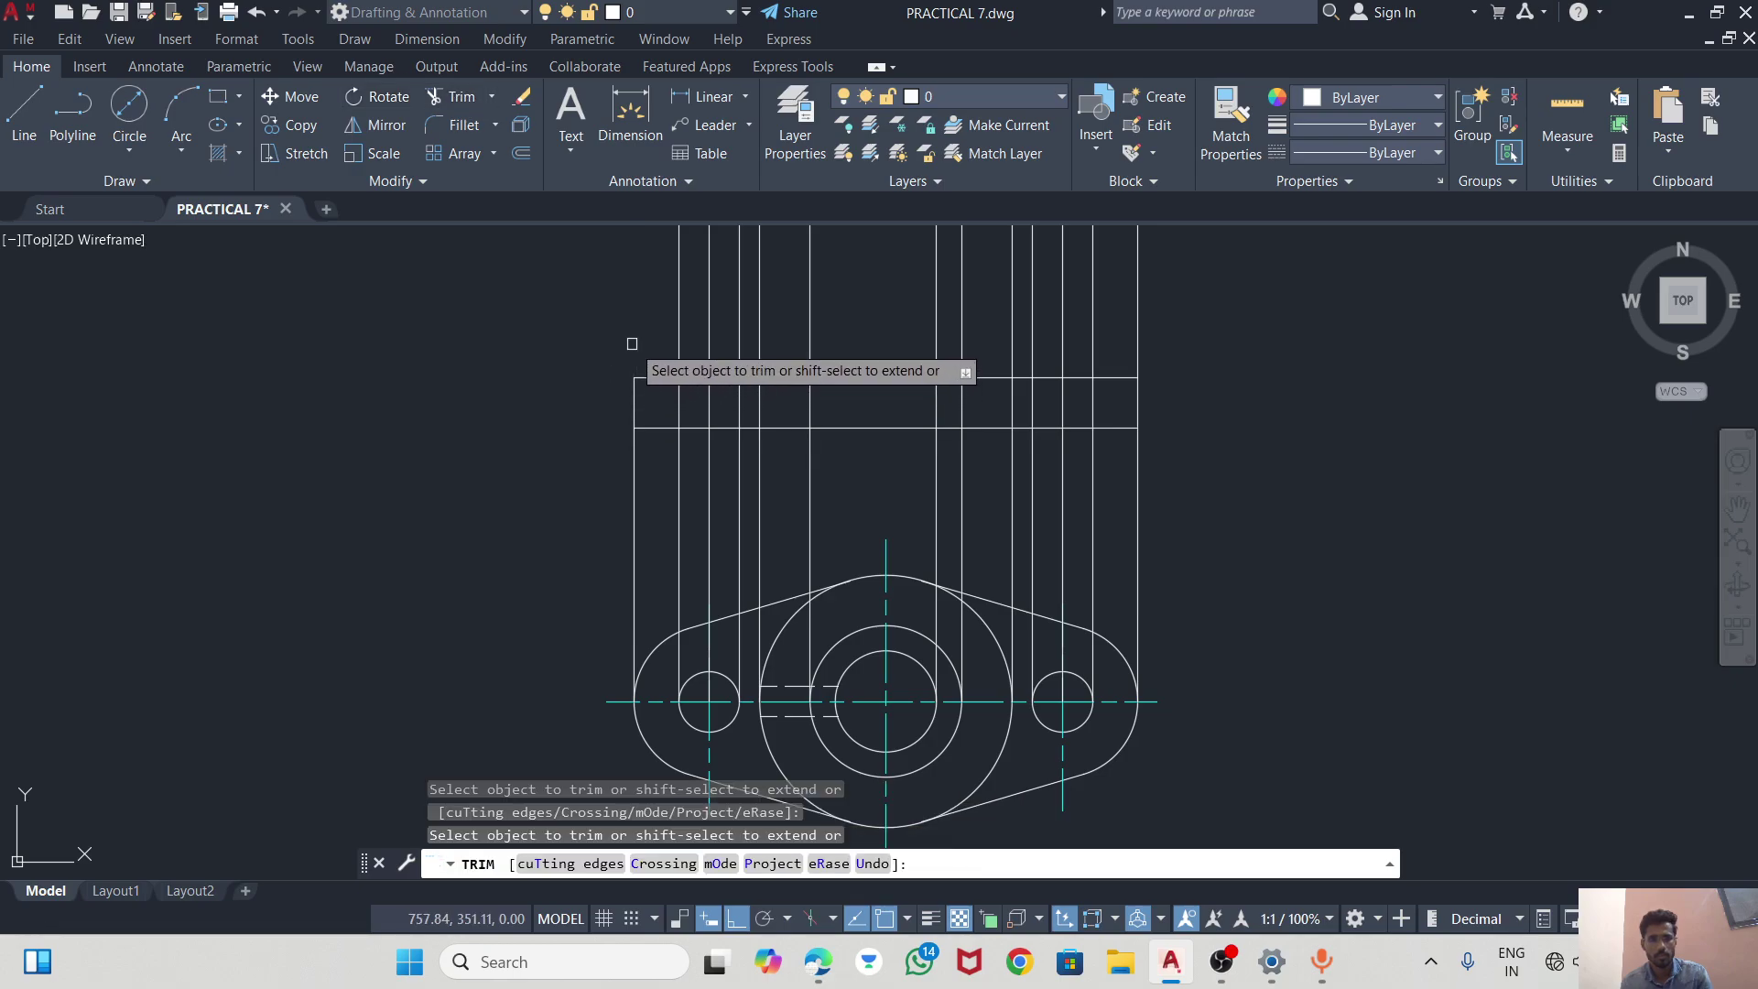
{"action": "left_click", "coordinate": [637, 540]}
{"action": "left_click", "coordinate": [1137, 333]}
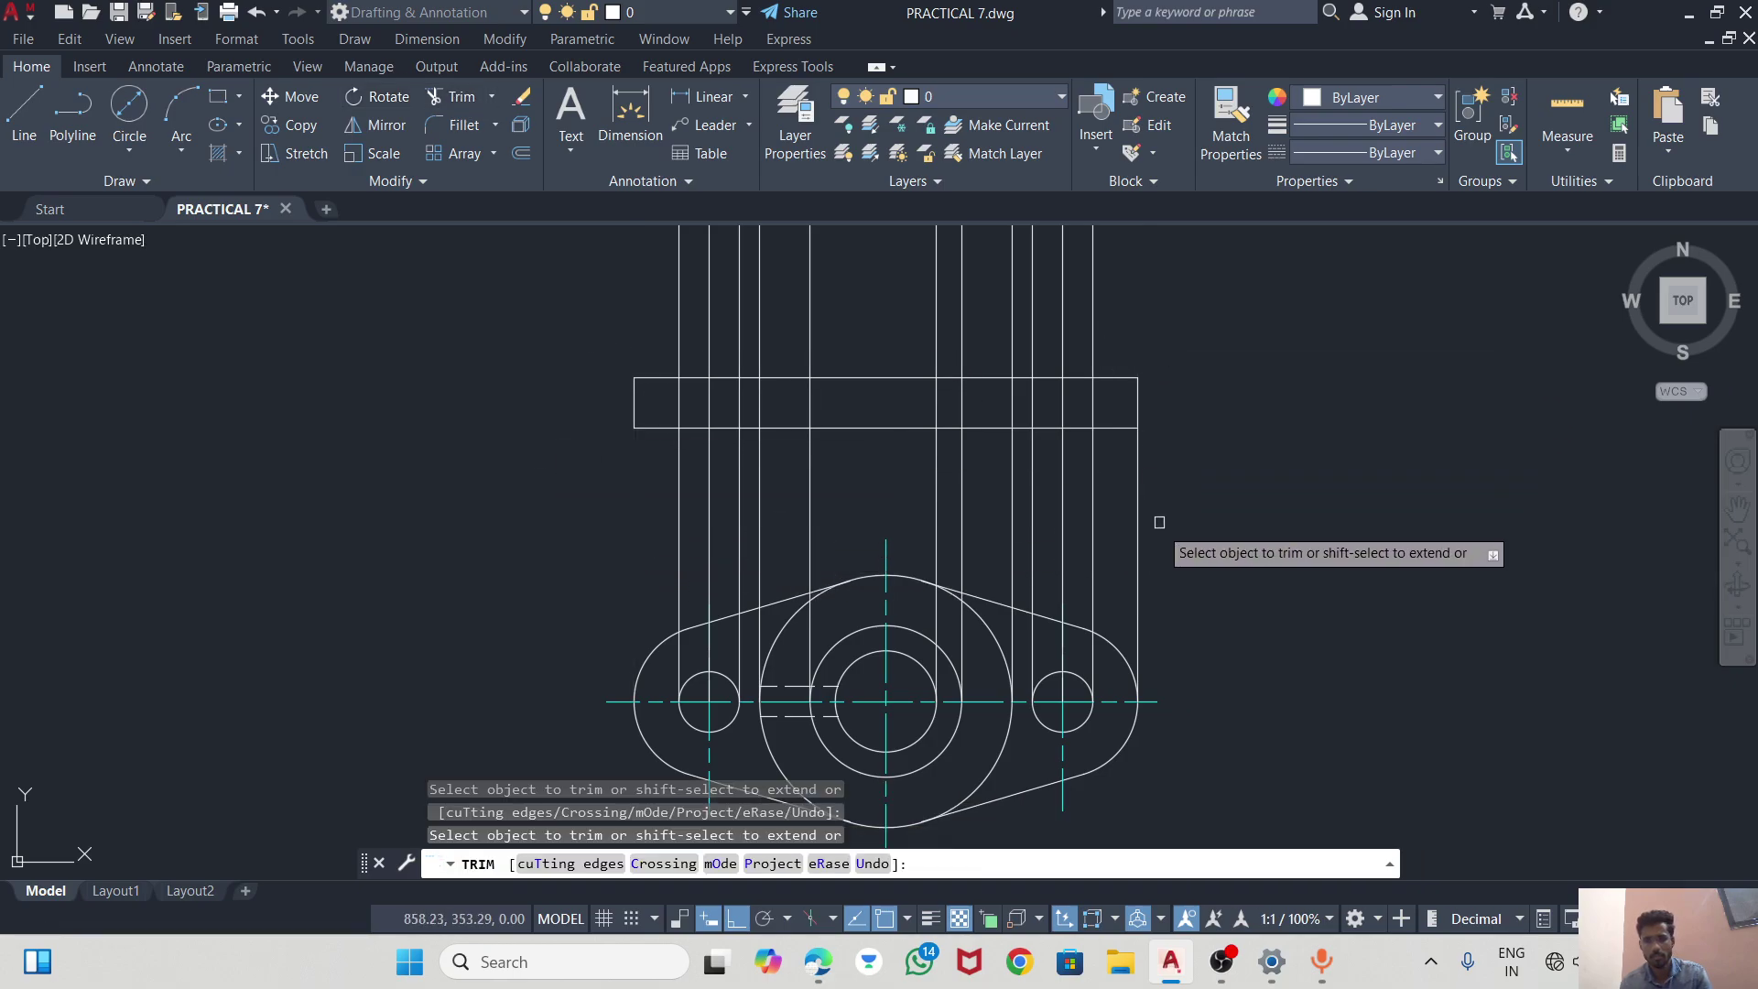
{"action": "left_click", "coordinate": [1140, 502]}
{"action": "key", "text": "alt+Tab"}
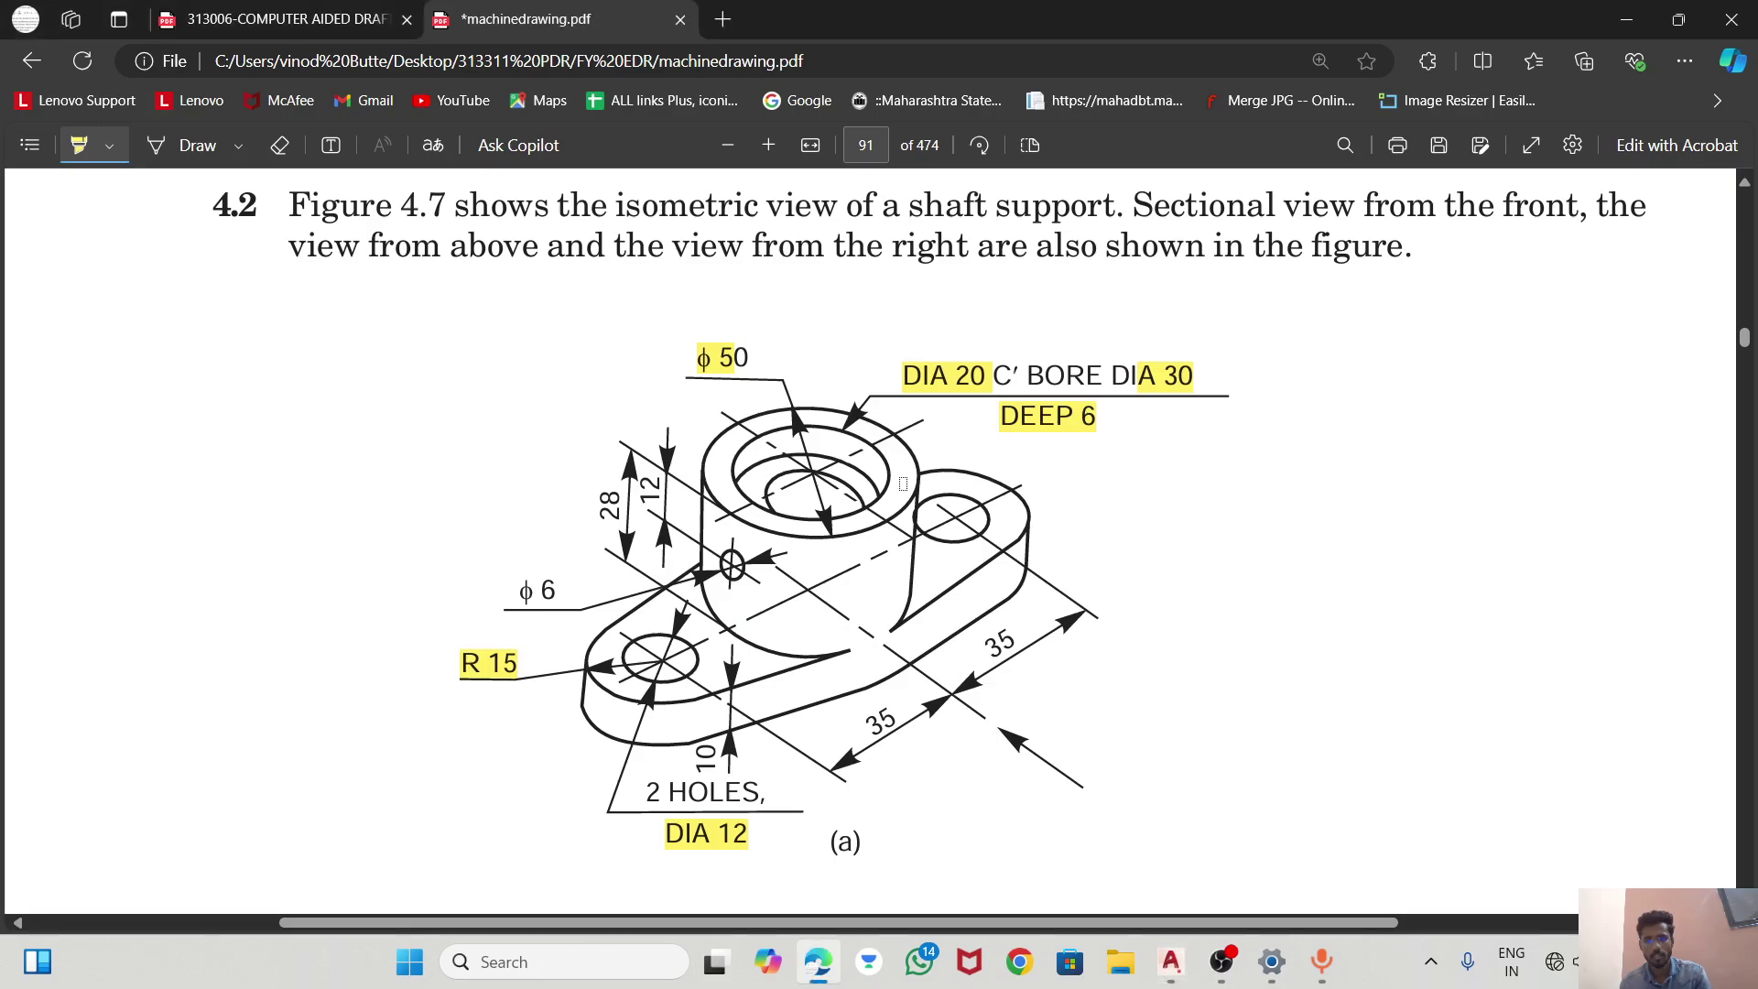
{"action": "key", "text": "alt+Tab"}
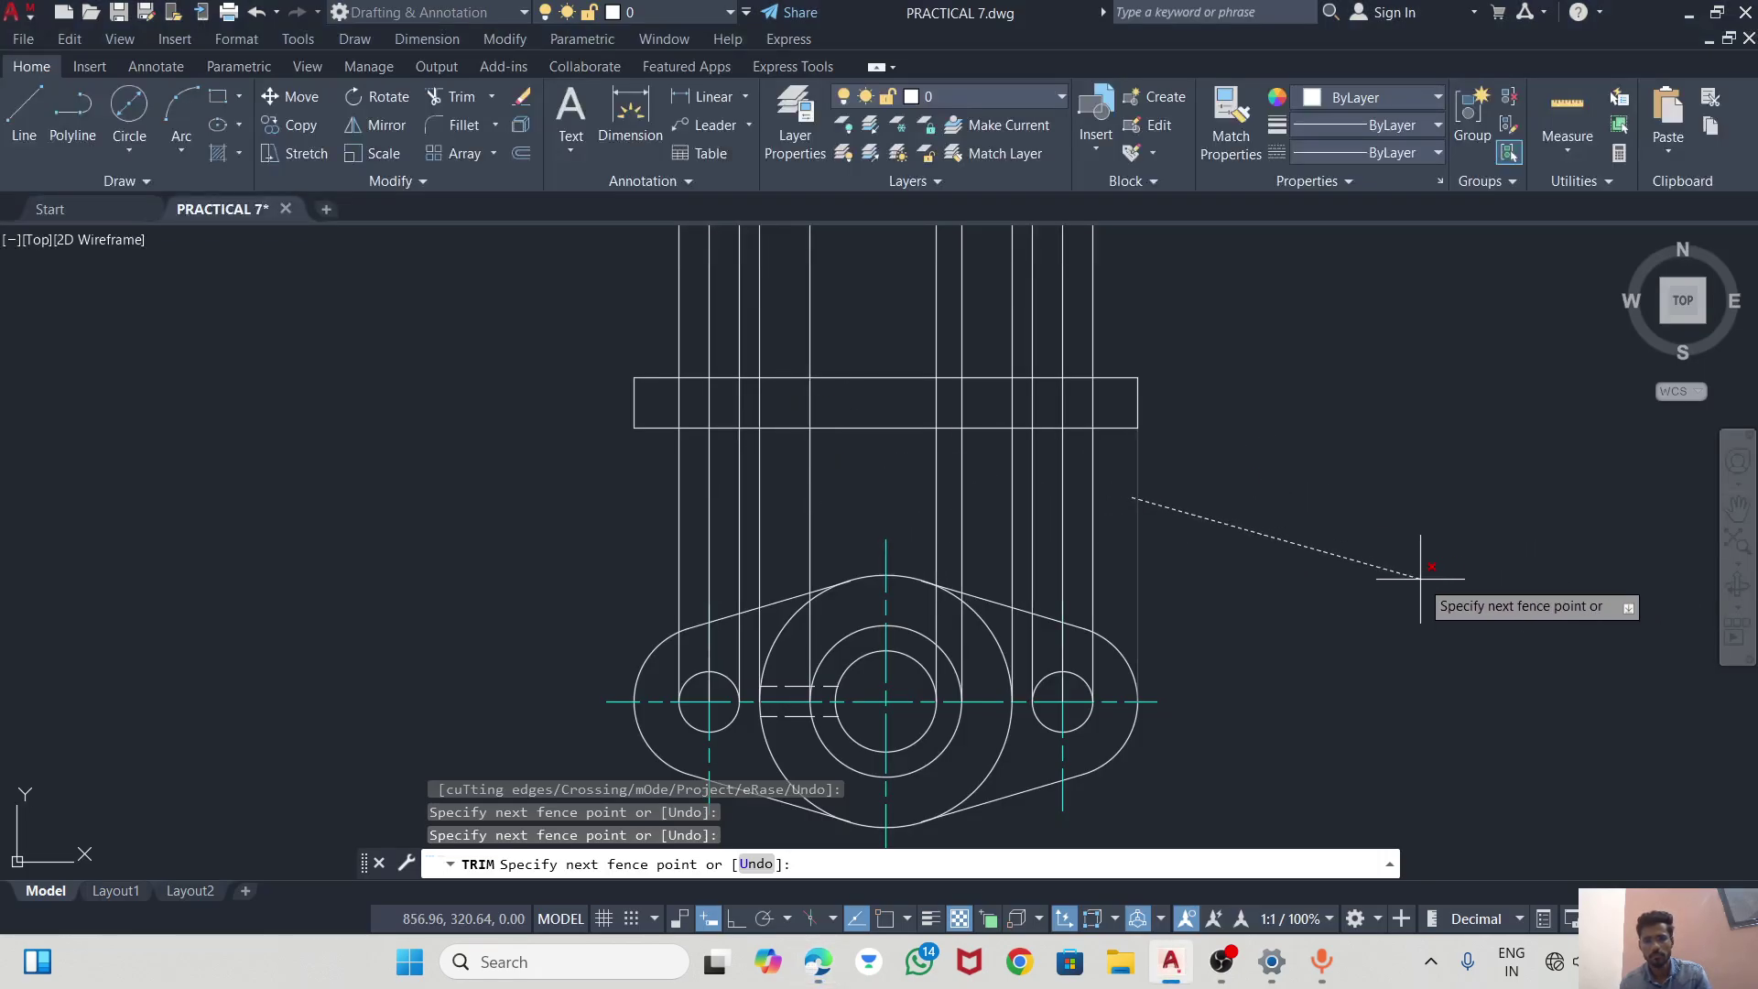
{"action": "key", "text": "Escape"}
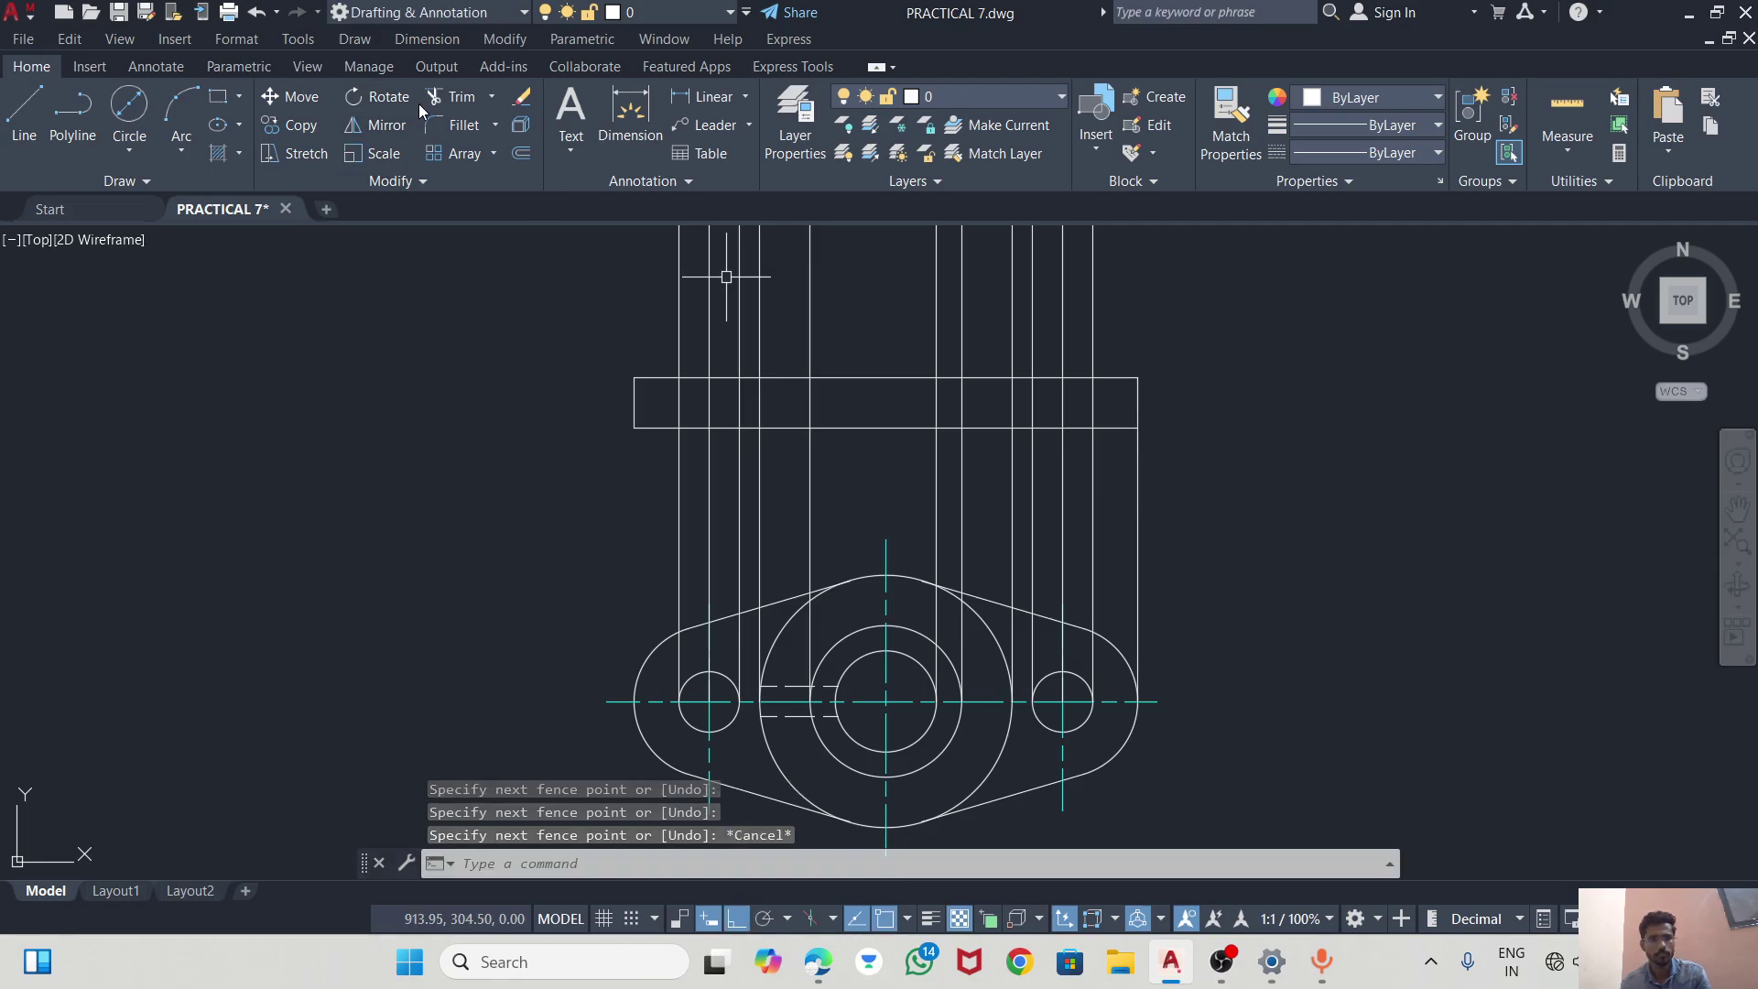
Rerun TRIM on the remaining projection rays until the base strip is a clean rectangle.
{"action": "left_click", "coordinate": [450, 99]}
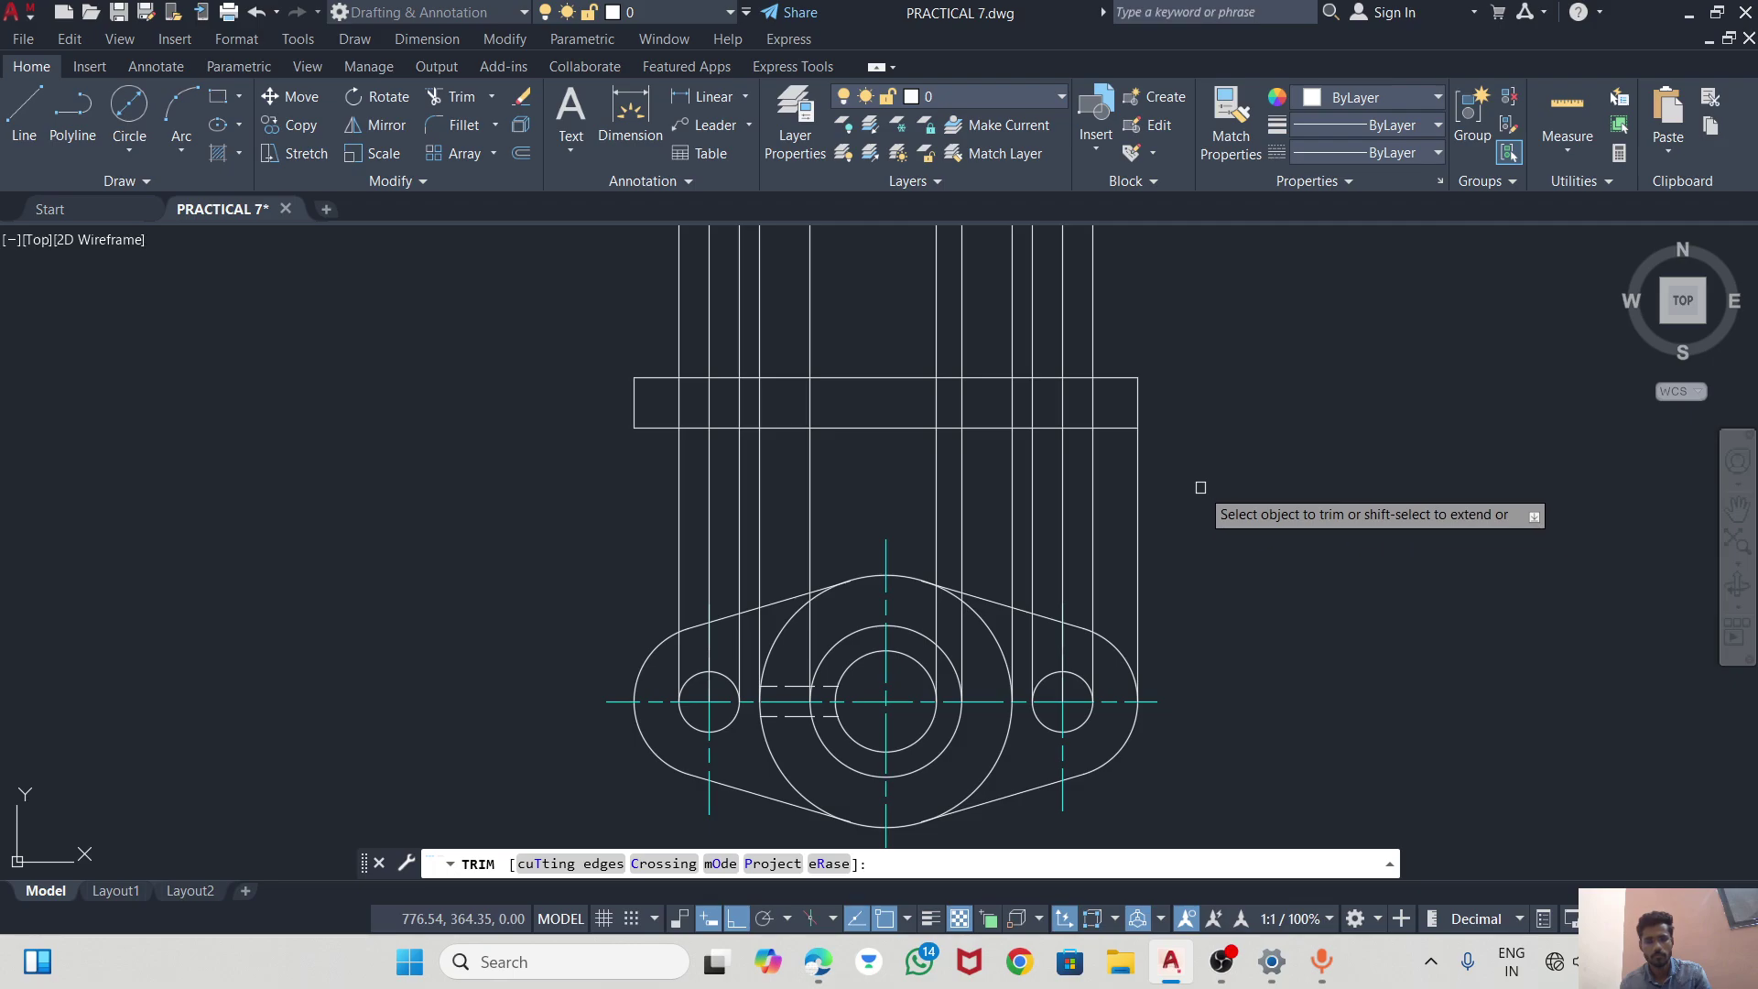
{"action": "left_click", "coordinate": [453, 99]}
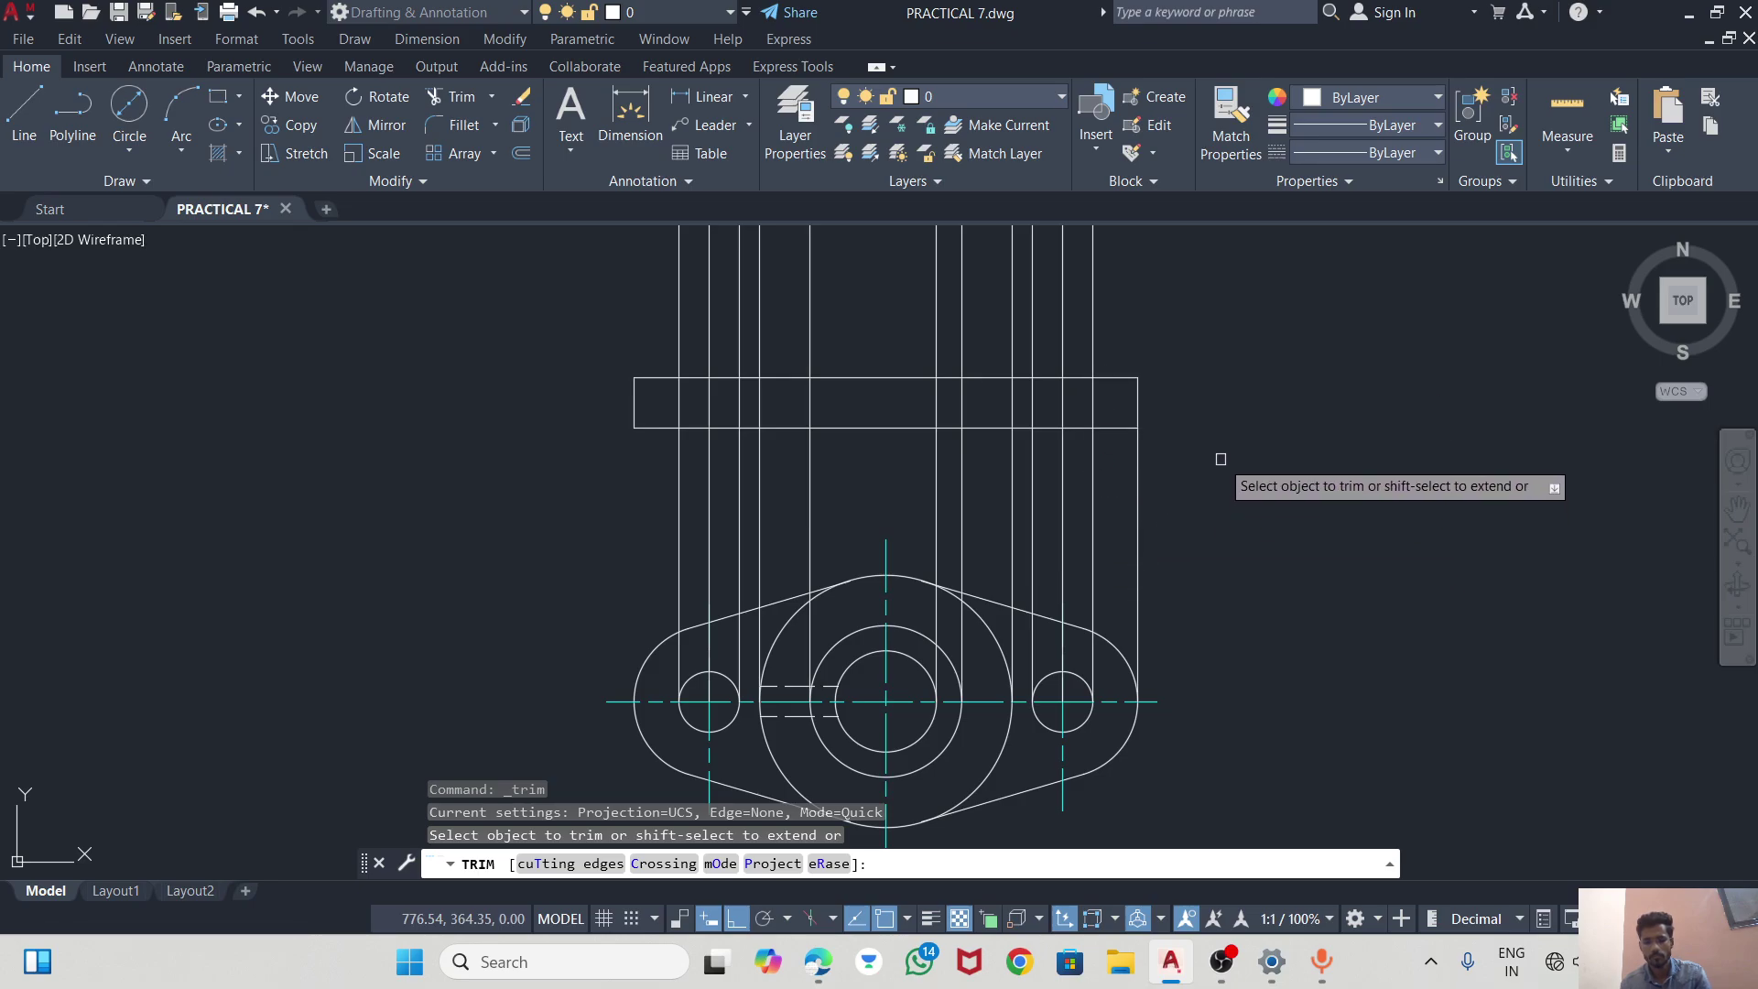
{"action": "key", "text": "Return"}
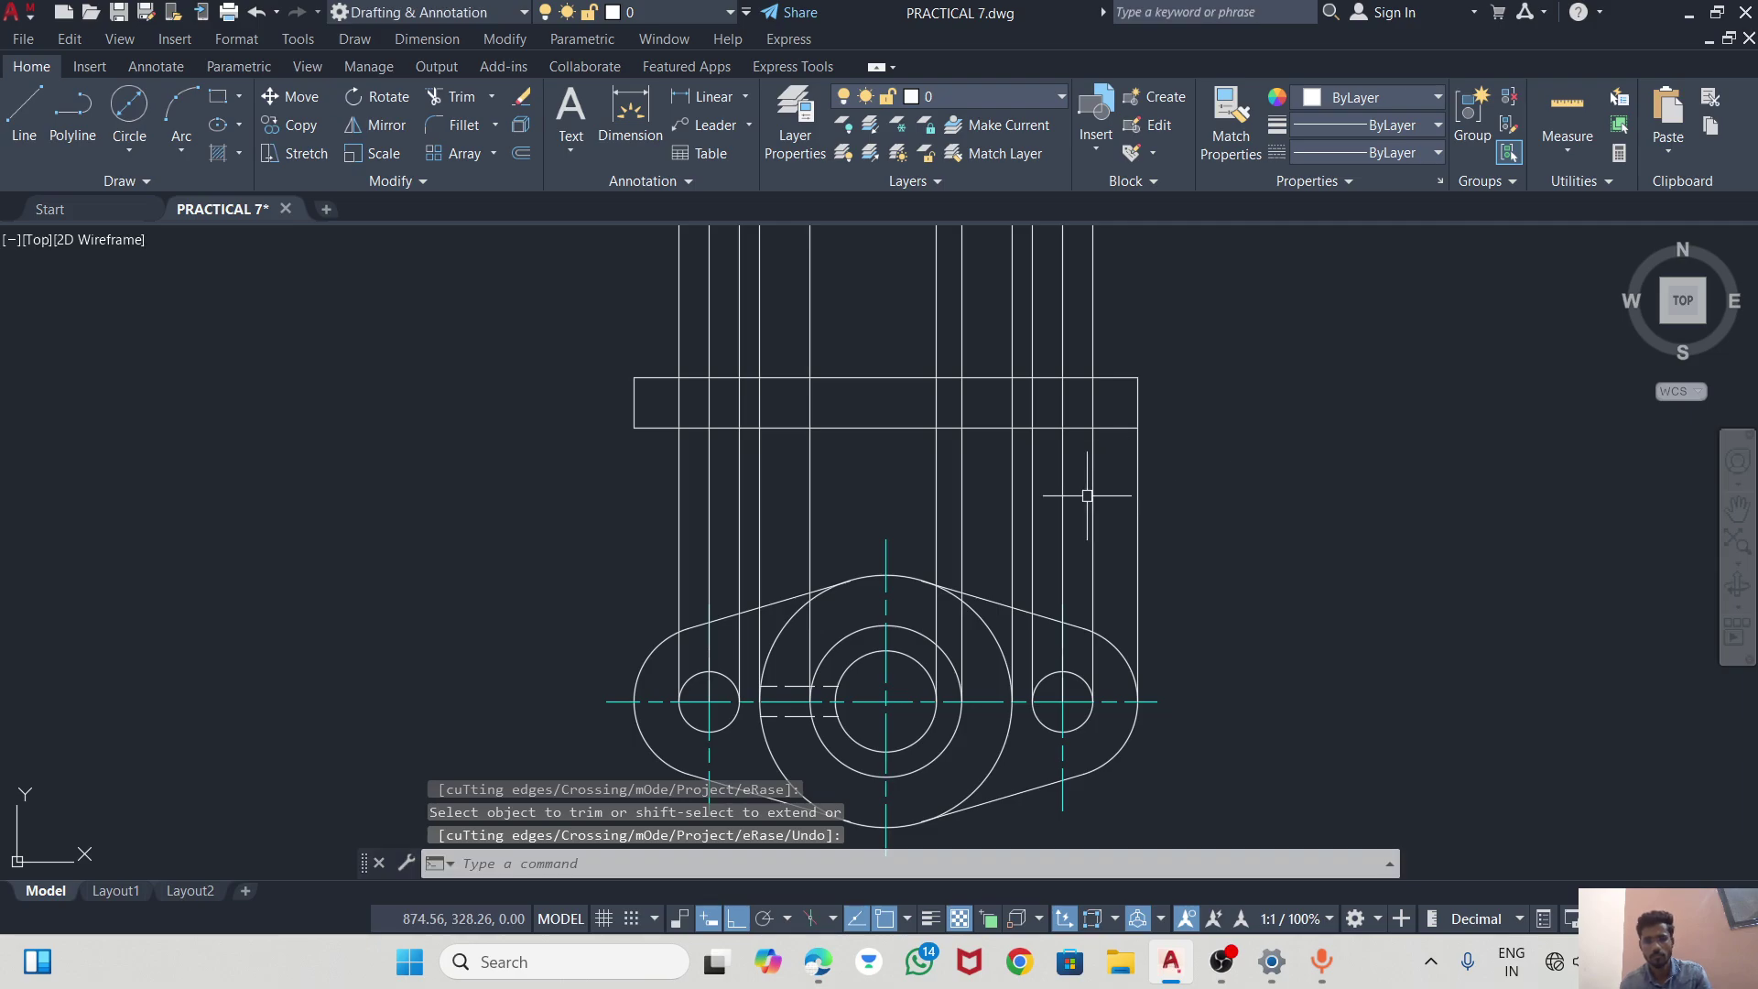
{"action": "left_click", "coordinate": [445, 96]}
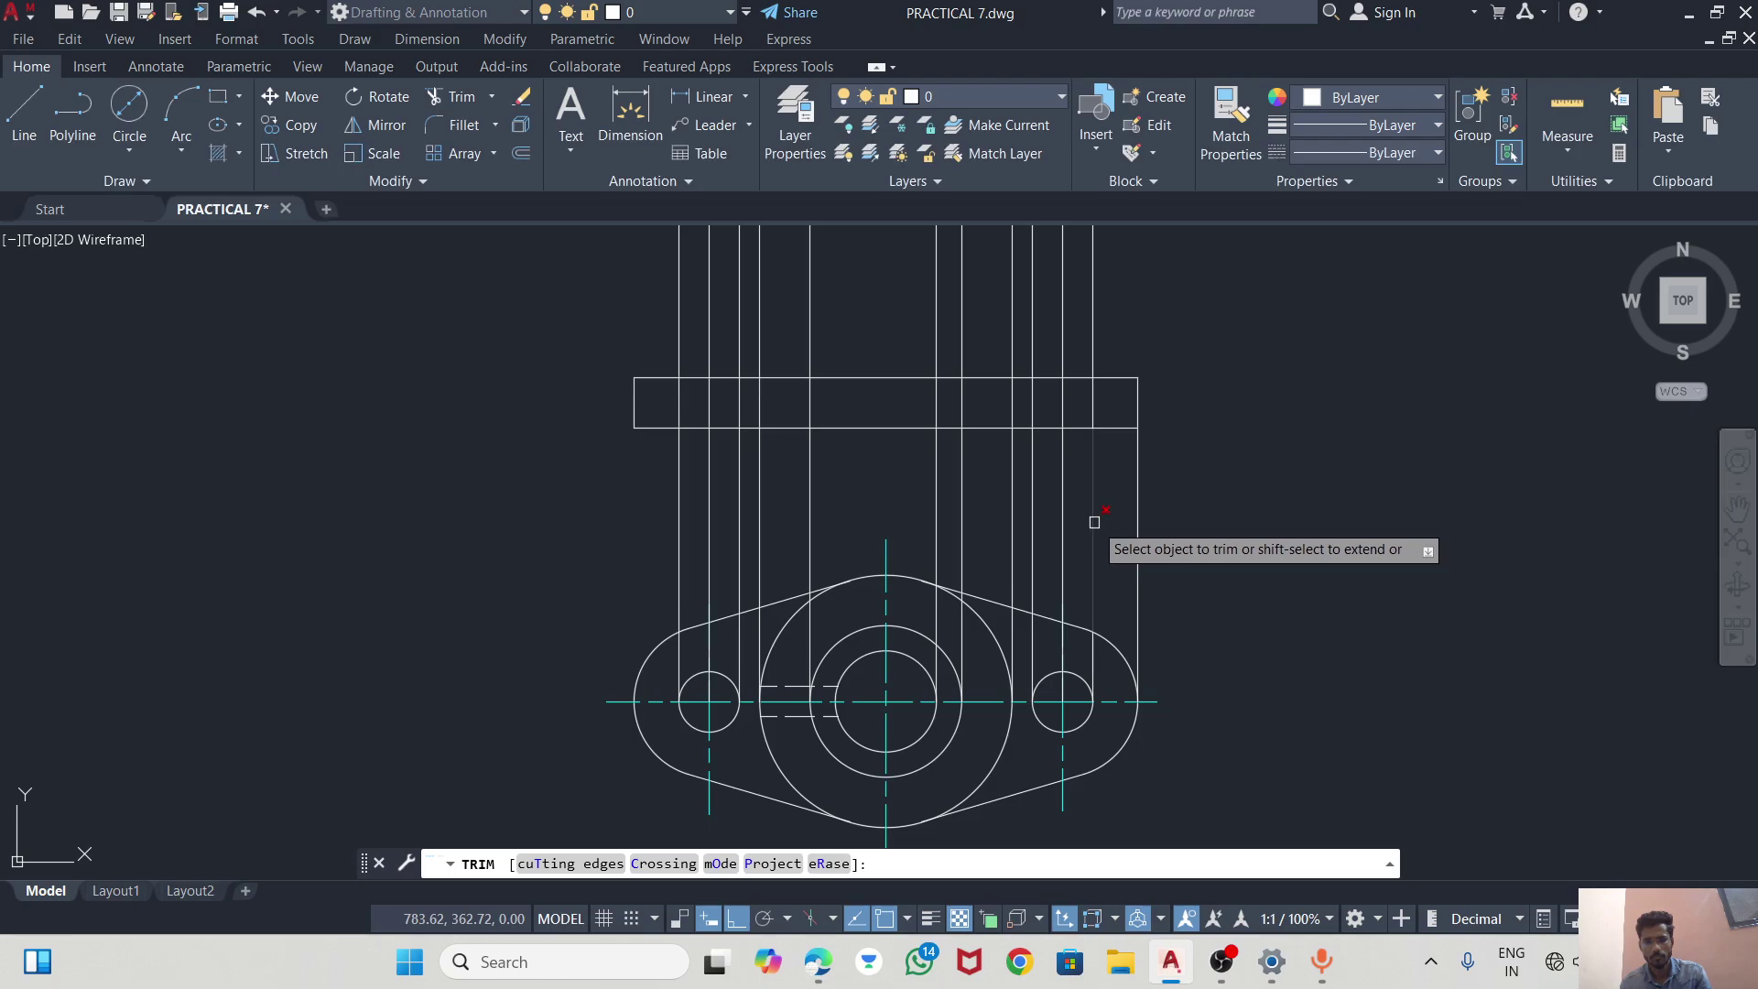
{"action": "key", "text": "Return"}
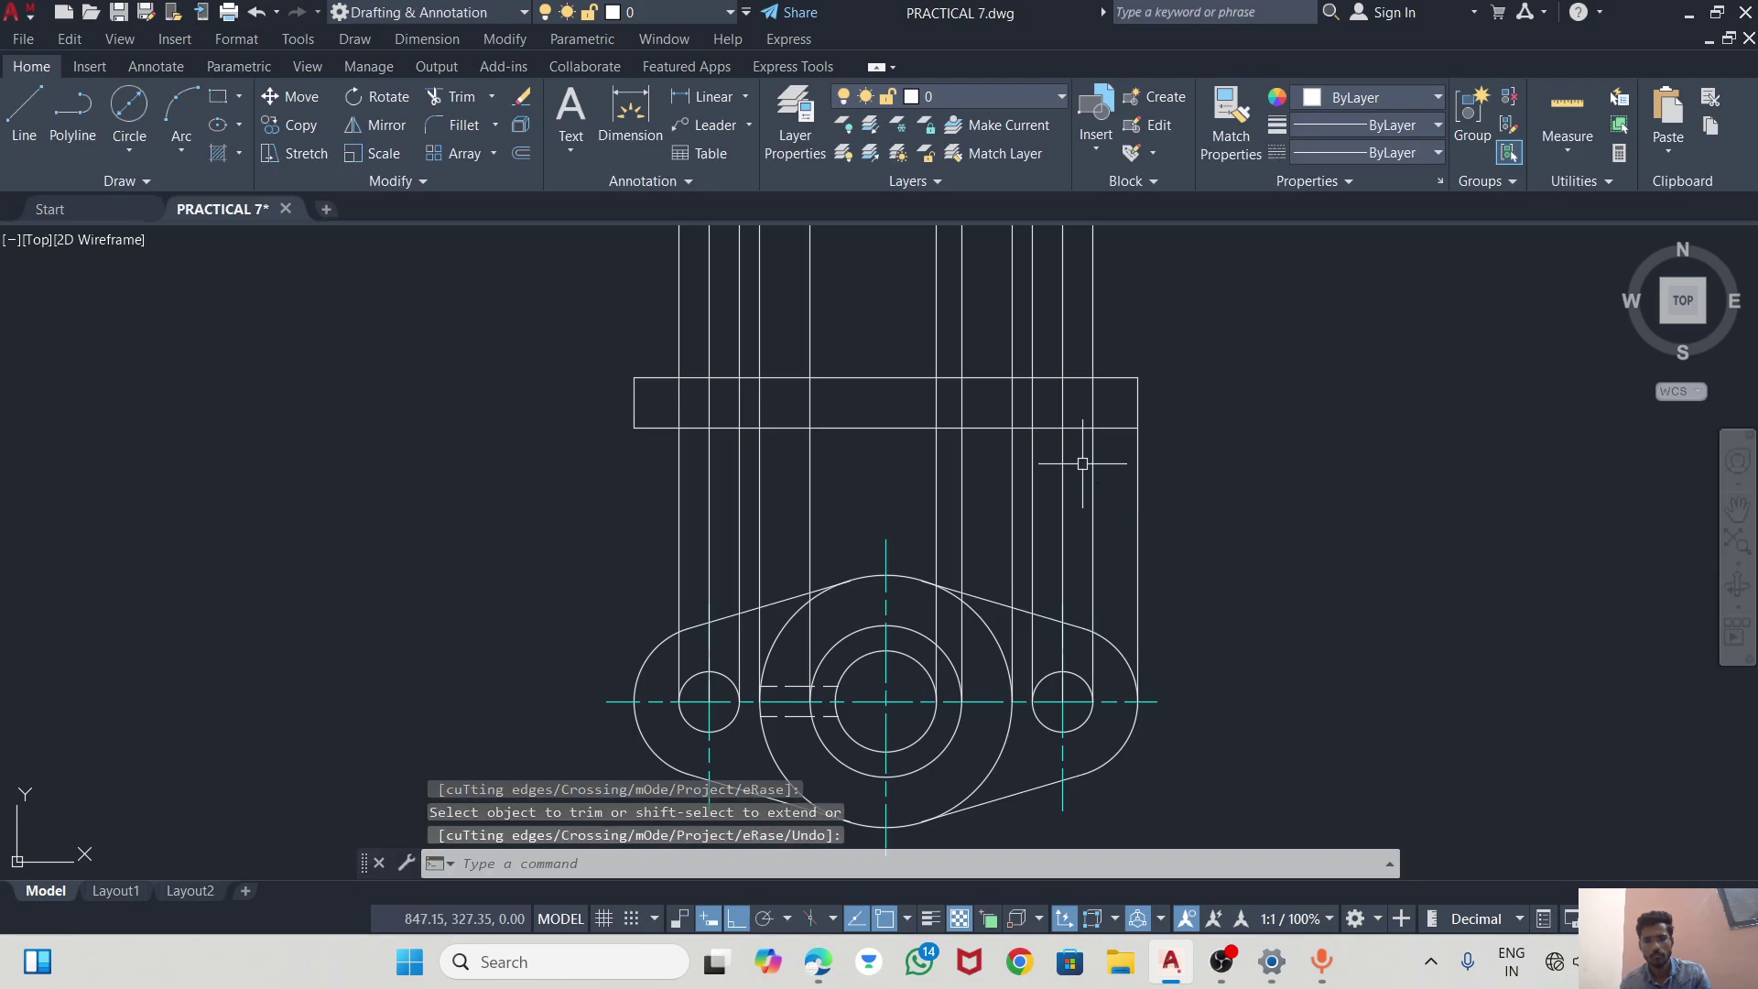
{"action": "key", "text": "Return"}
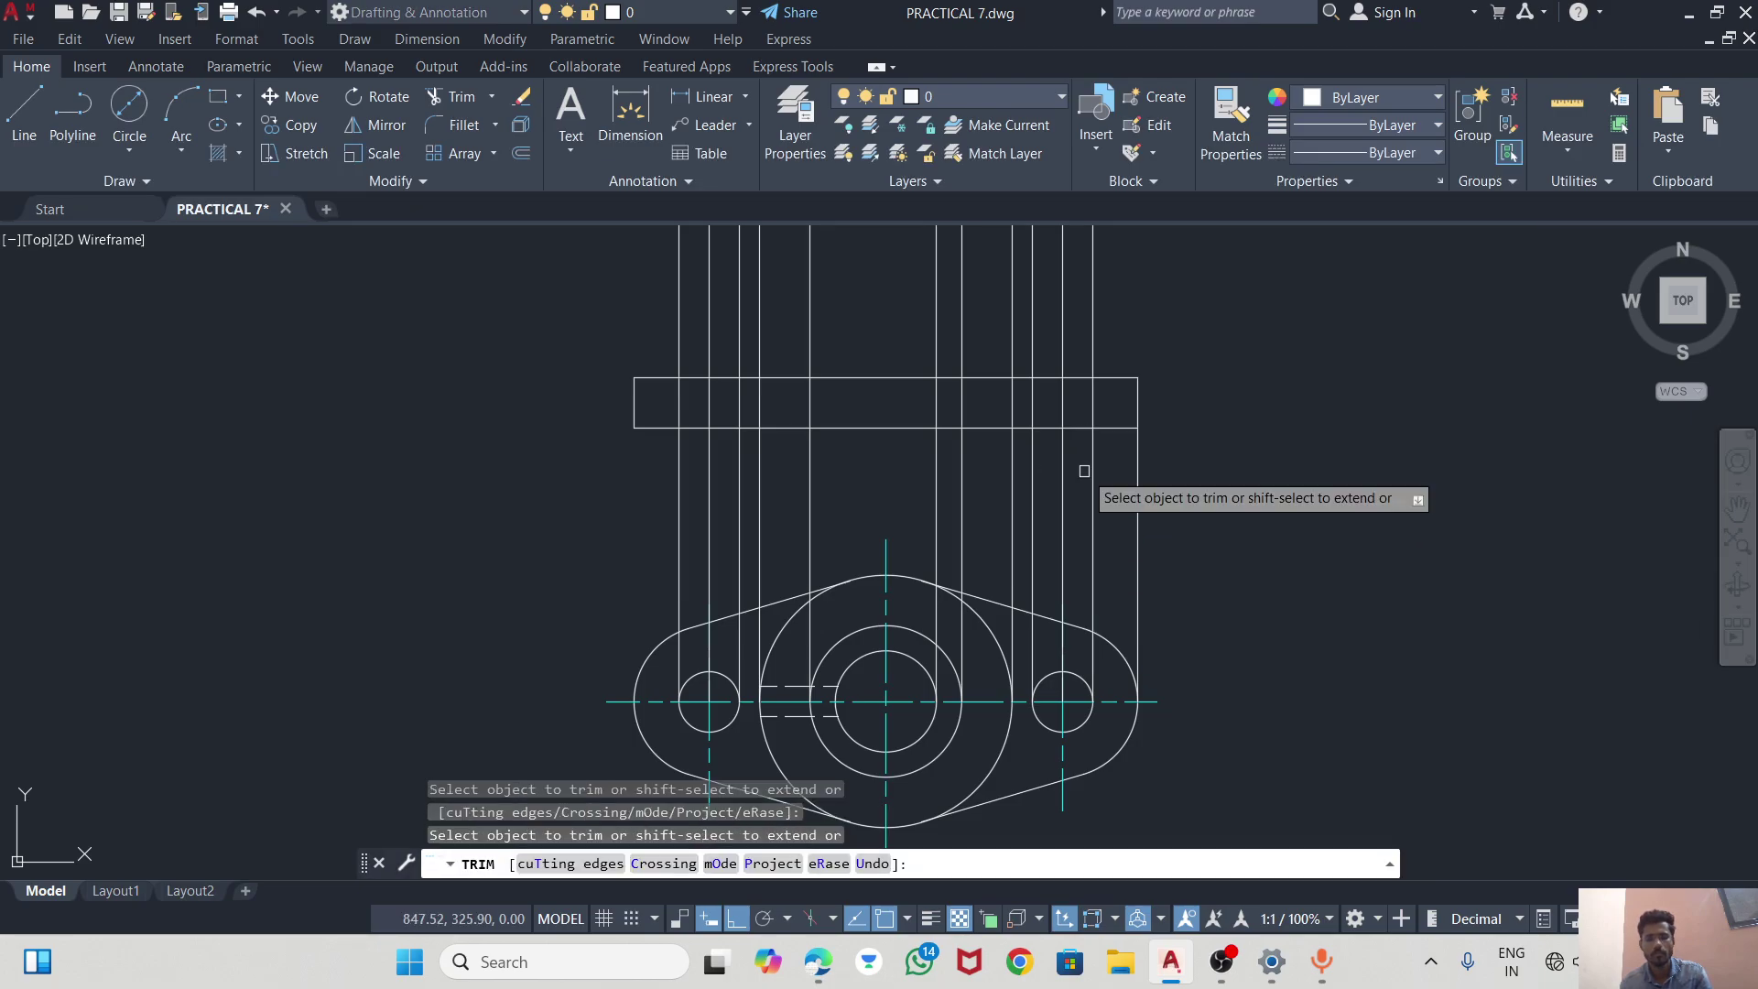
{"action": "key", "text": "Escape"}
{"action": "scroll", "coordinate": [896, 526], "scroll_direction": "down", "scroll_amount": 2}
{"action": "scroll", "coordinate": [884, 391], "scroll_direction": "up", "scroll_amount": 2}
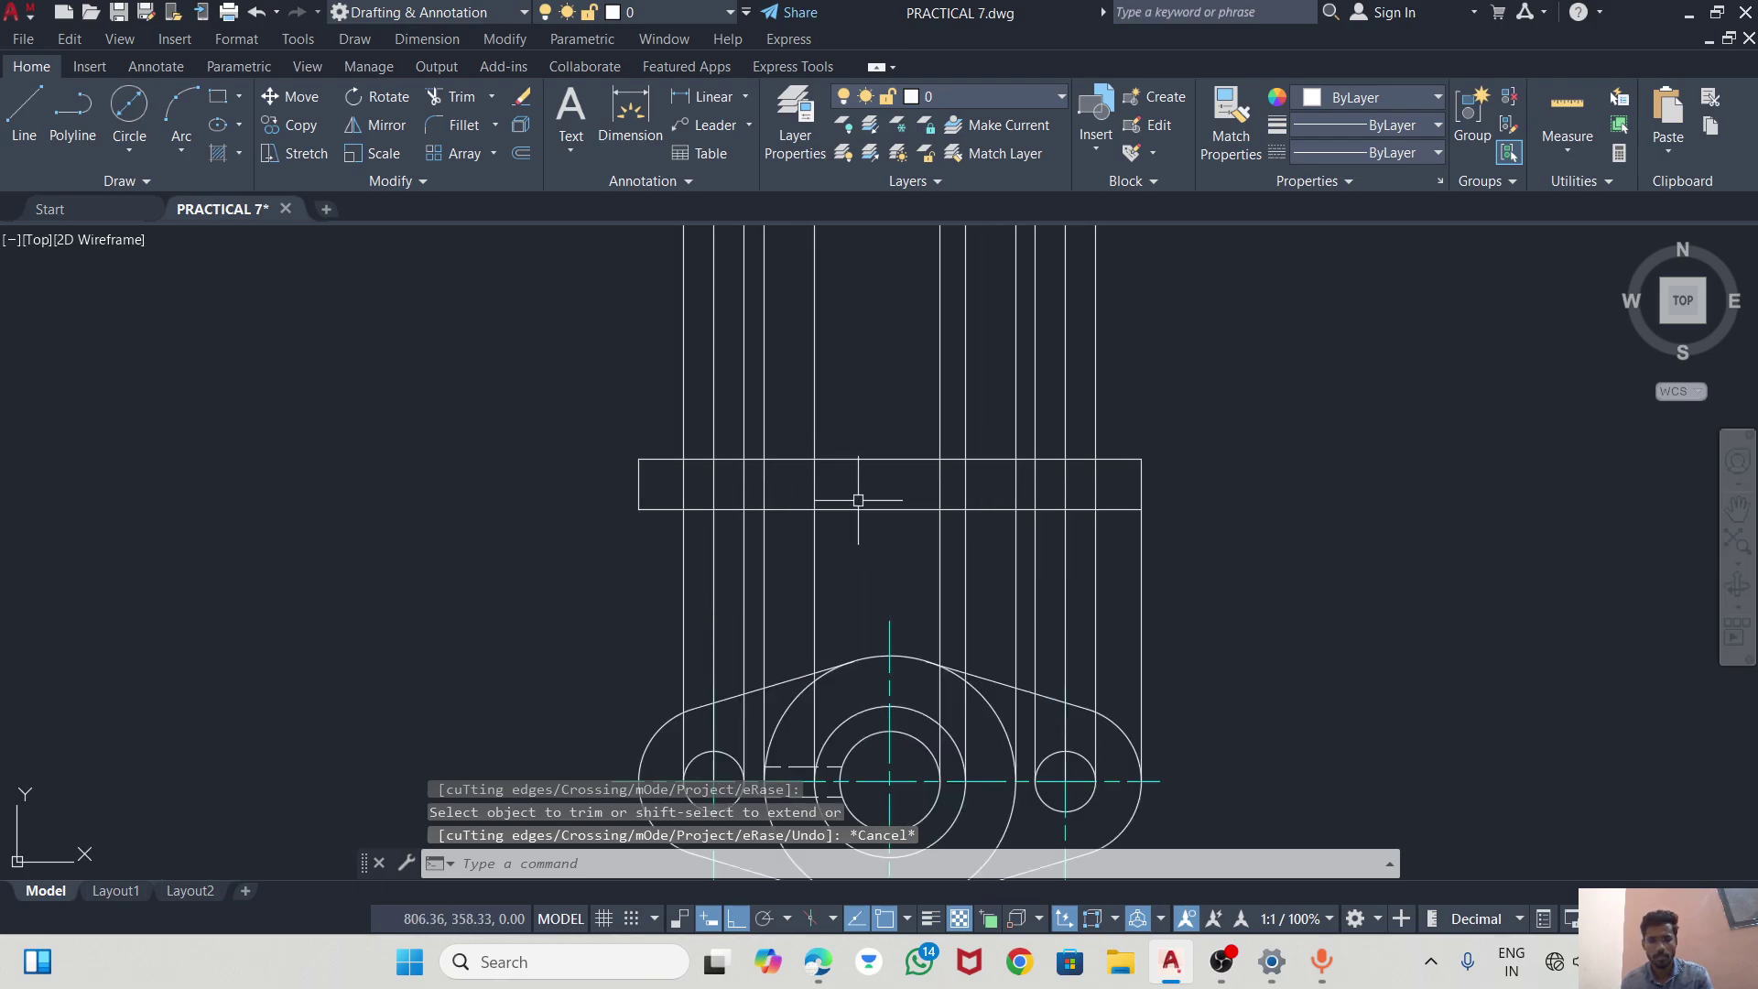
Draw a short vertical line across the base strip at the left lug hole.
{"action": "key", "text": "alt+Tab"}
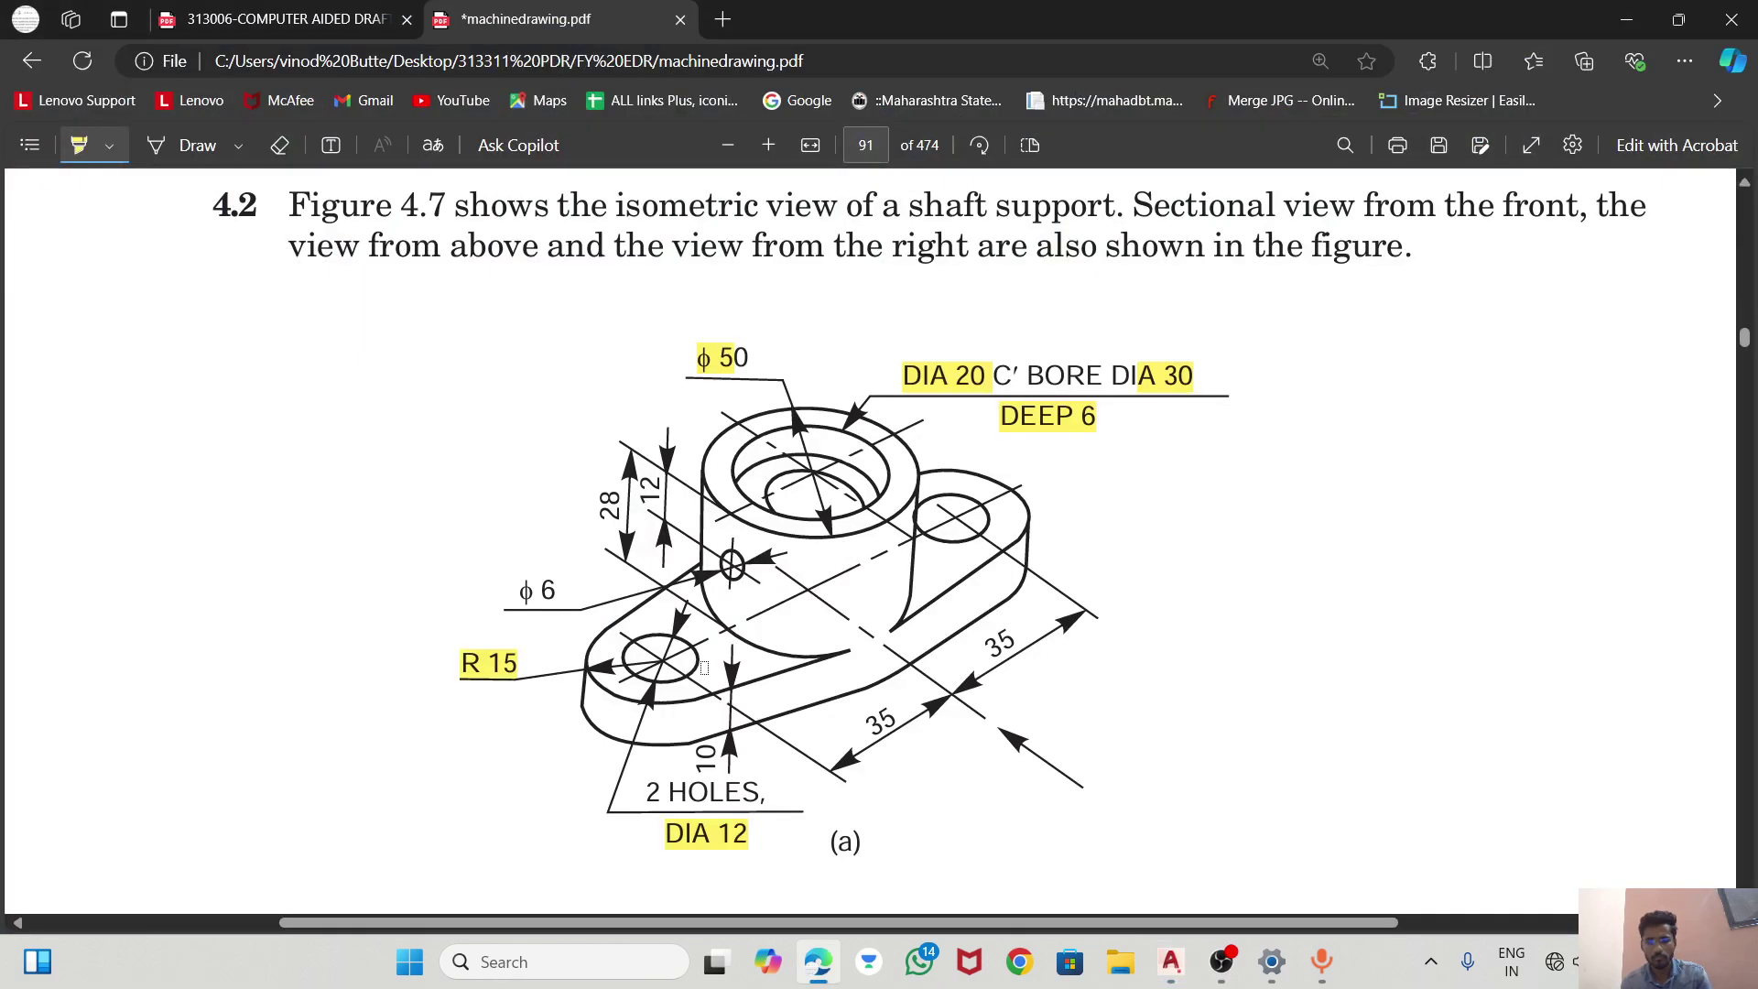
{"action": "key", "text": "alt+Tab"}
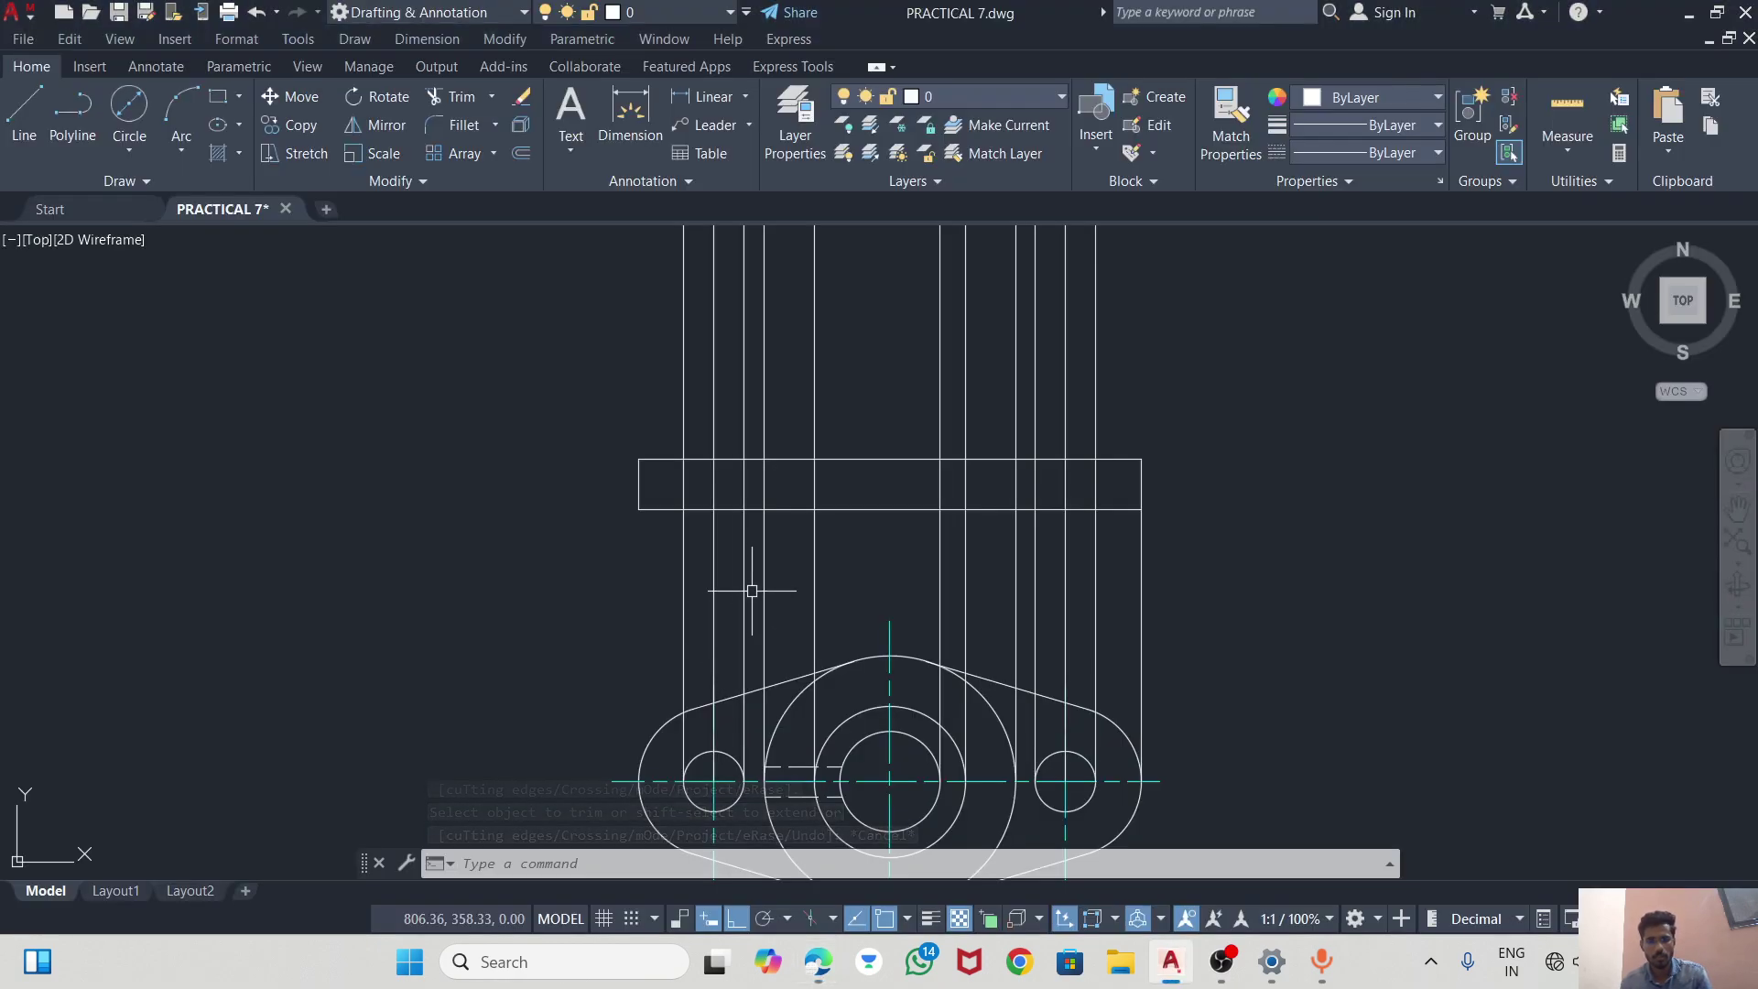
{"action": "left_click", "coordinate": [714, 641]}
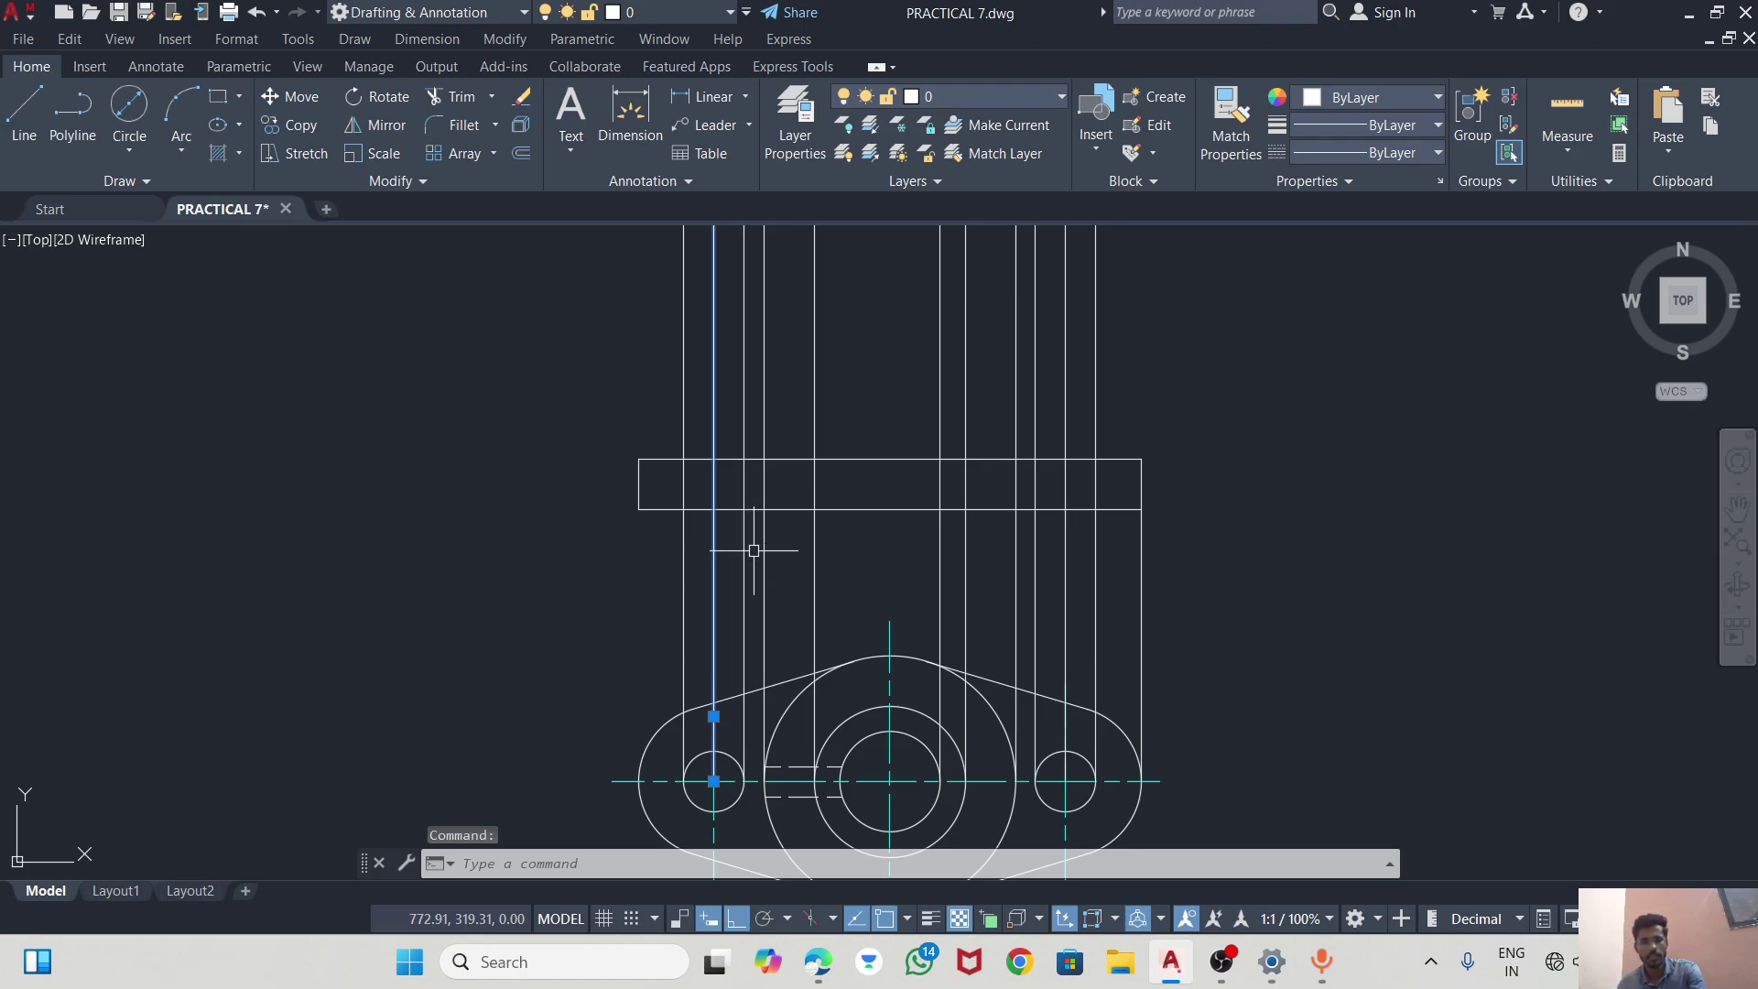
{"action": "key", "text": "Escape"}
{"action": "left_click", "coordinate": [23, 114]}
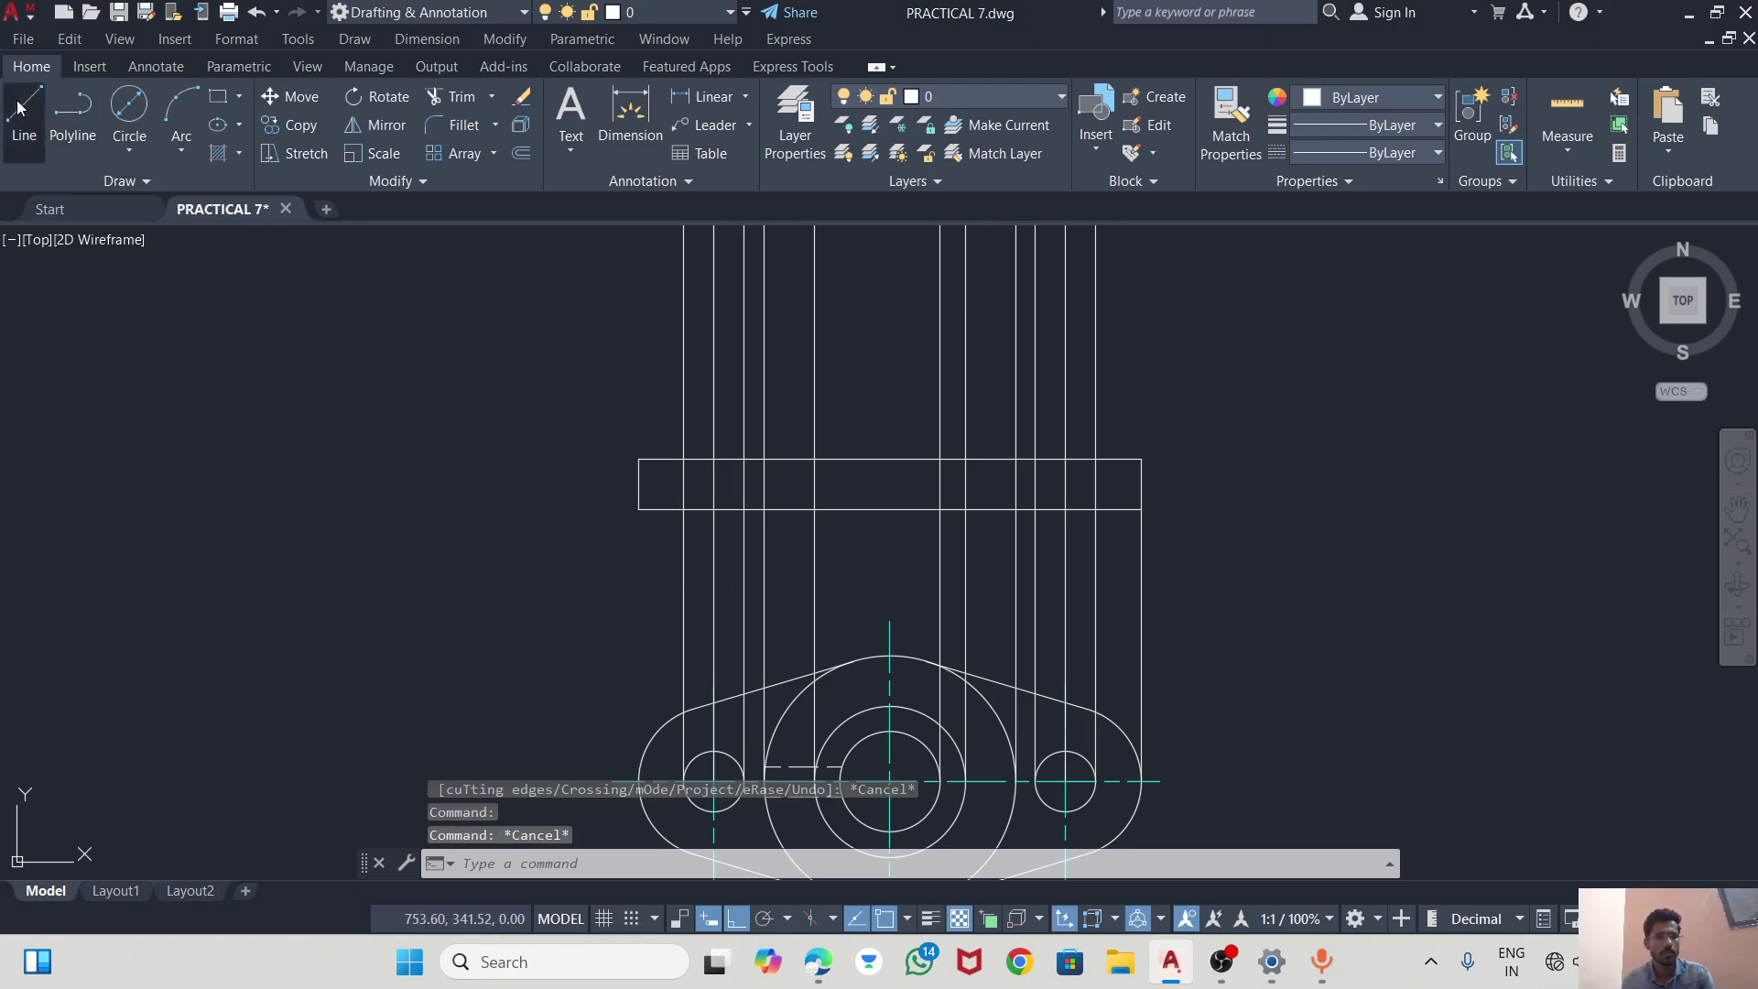
{"action": "left_click", "coordinate": [638, 509]}
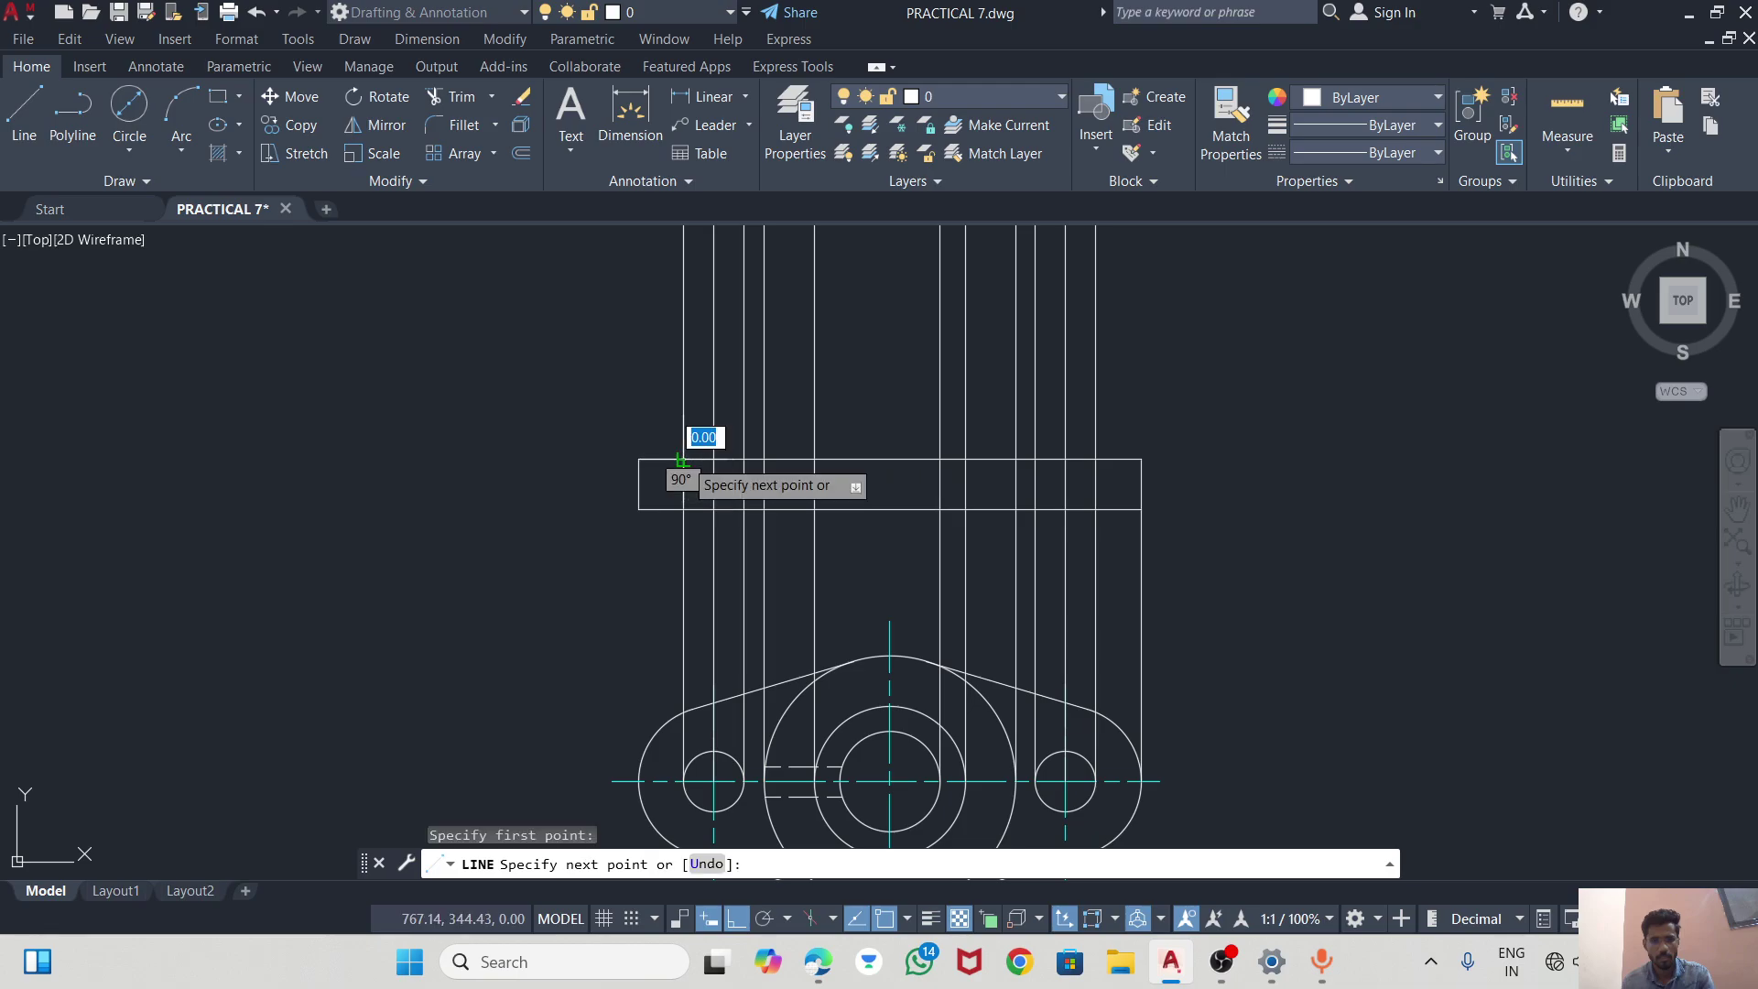
{"action": "key", "text": "Return"}
{"action": "key", "text": "Return"}
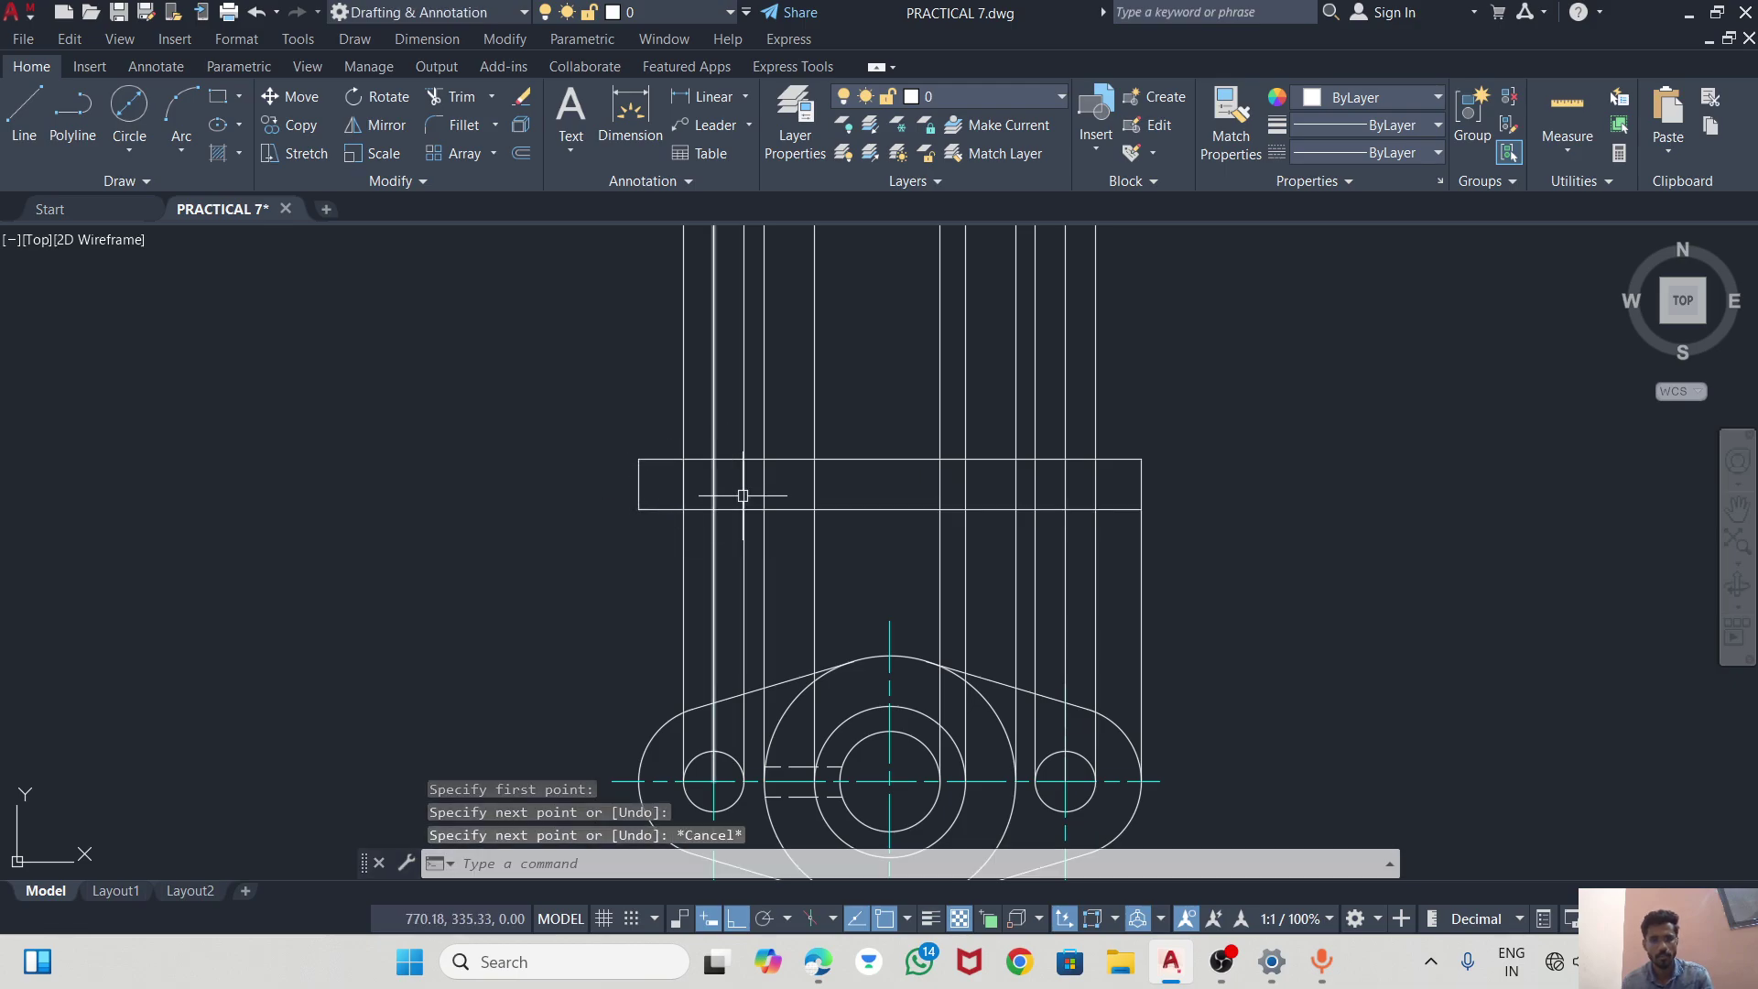
{"action": "key", "text": "Return"}
{"action": "left_click", "coordinate": [743, 476]}
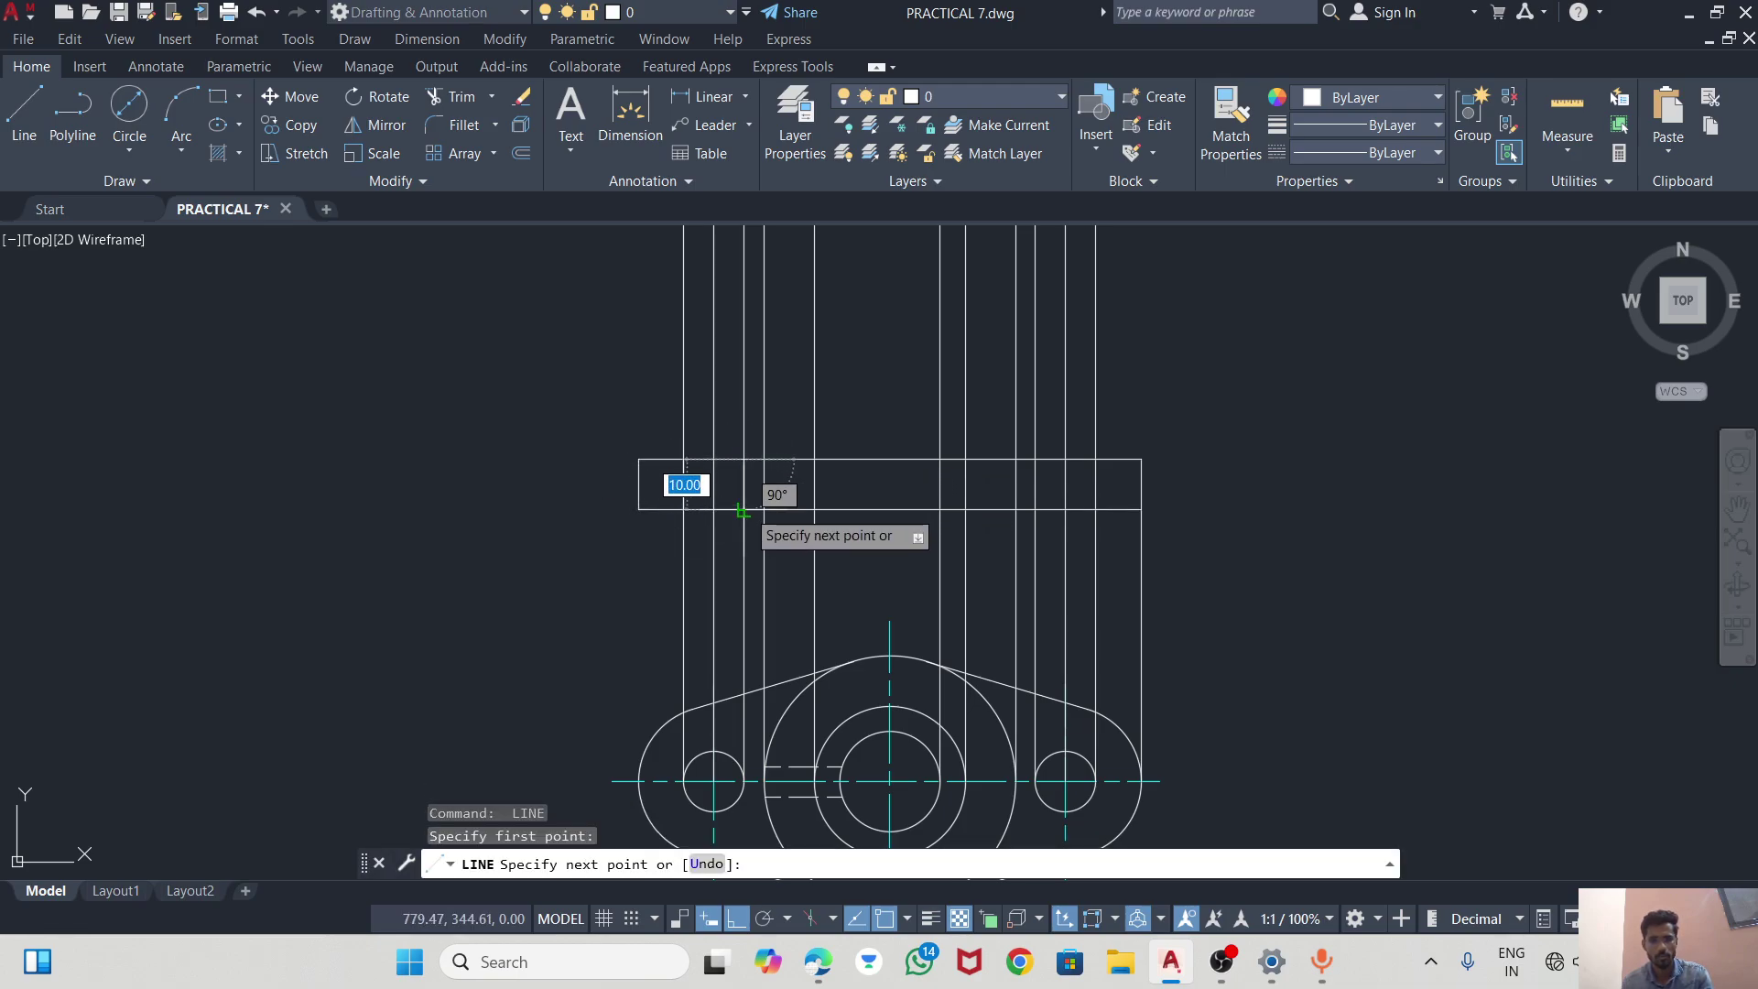
{"action": "key", "text": "Return"}
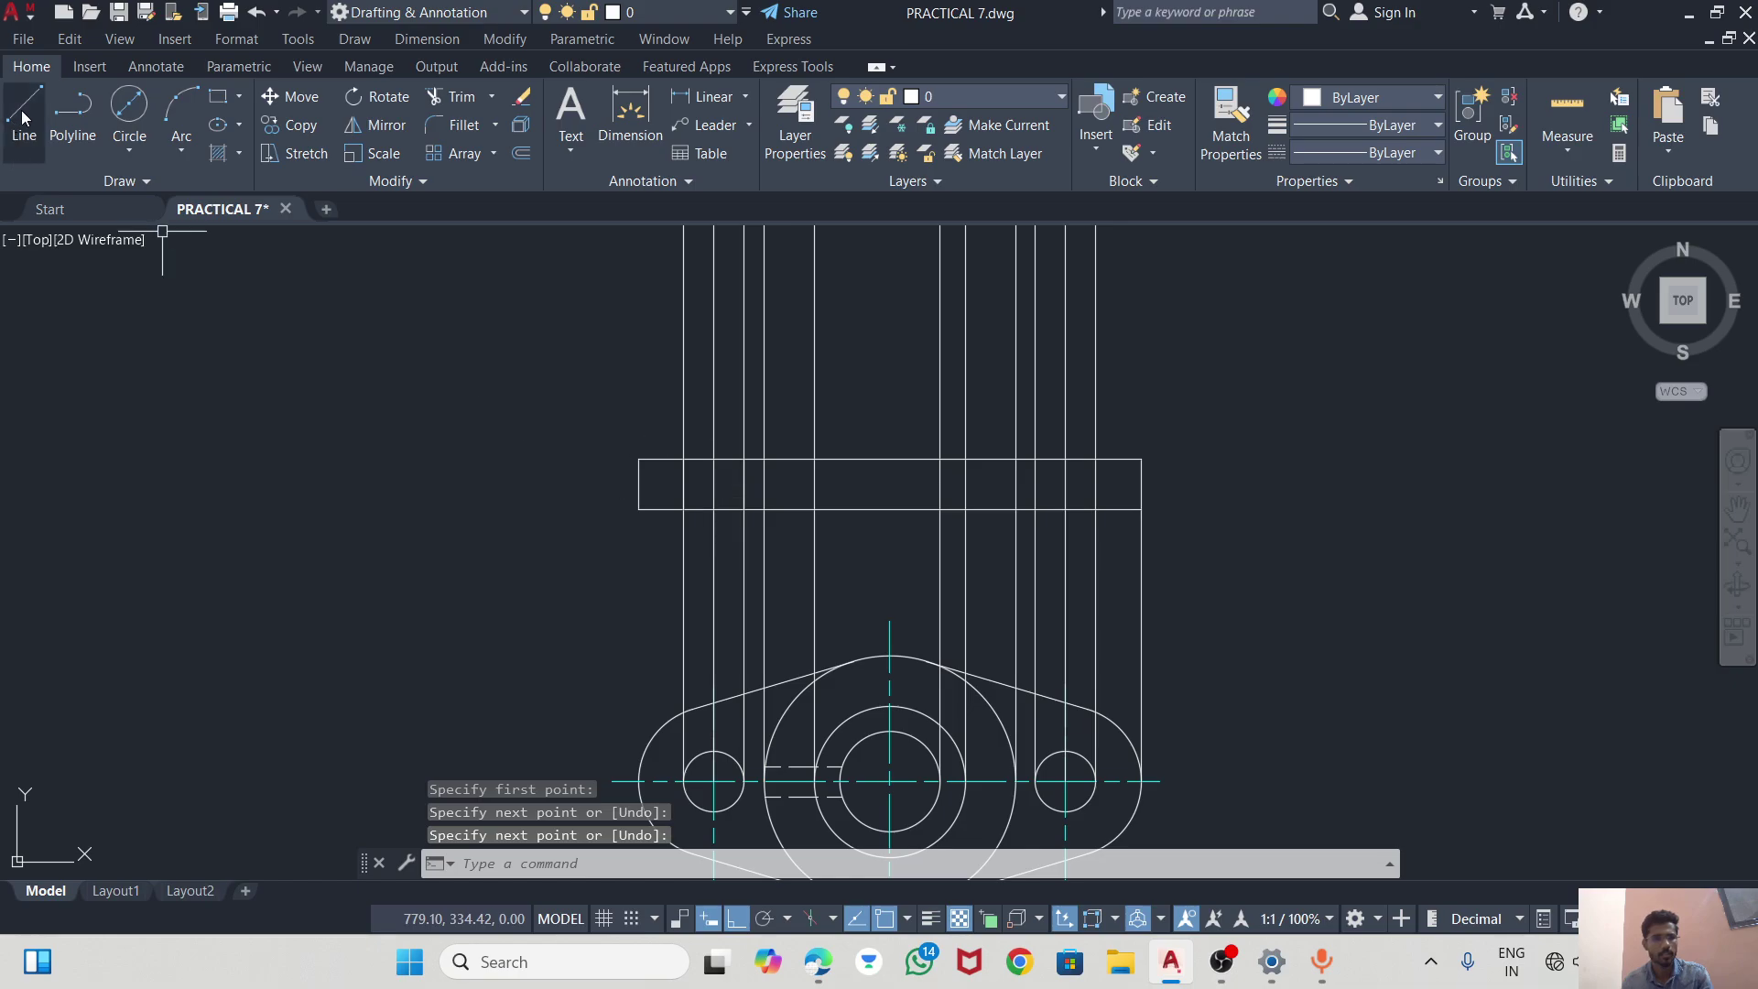
{"action": "left_click", "coordinate": [24, 115]}
{"action": "left_click", "coordinate": [713, 435]}
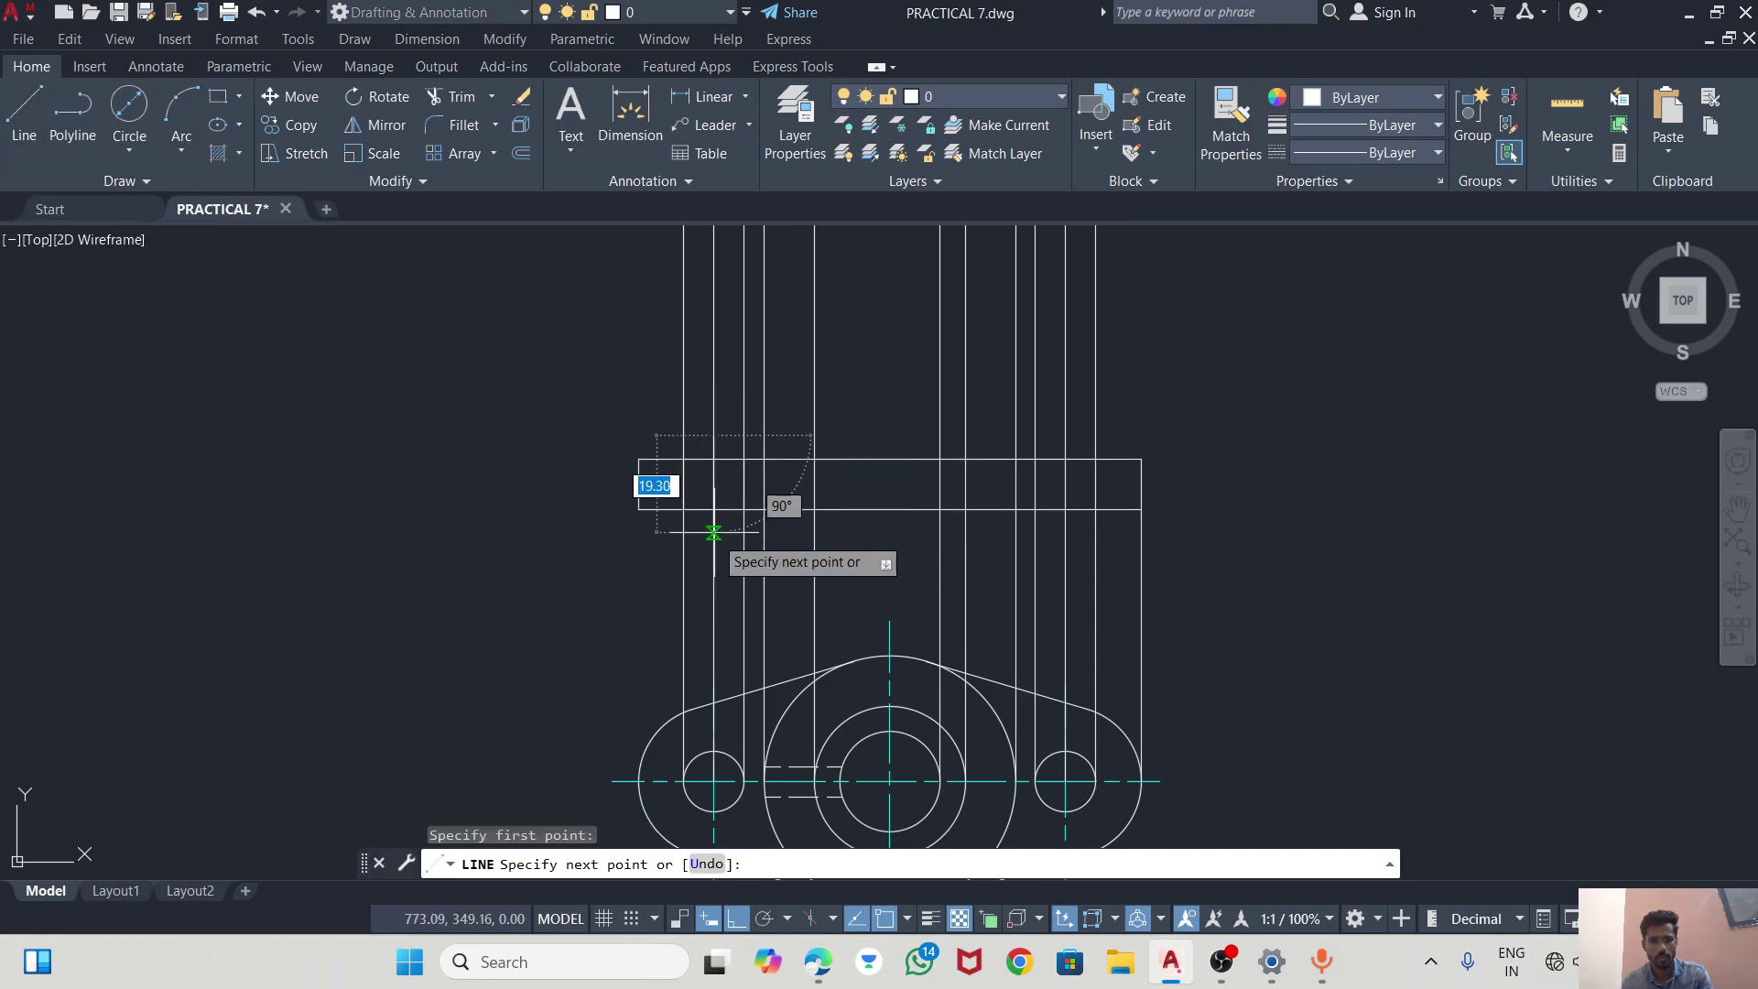
{"action": "left_click", "coordinate": [722, 533]}
{"action": "key", "text": "Return"}
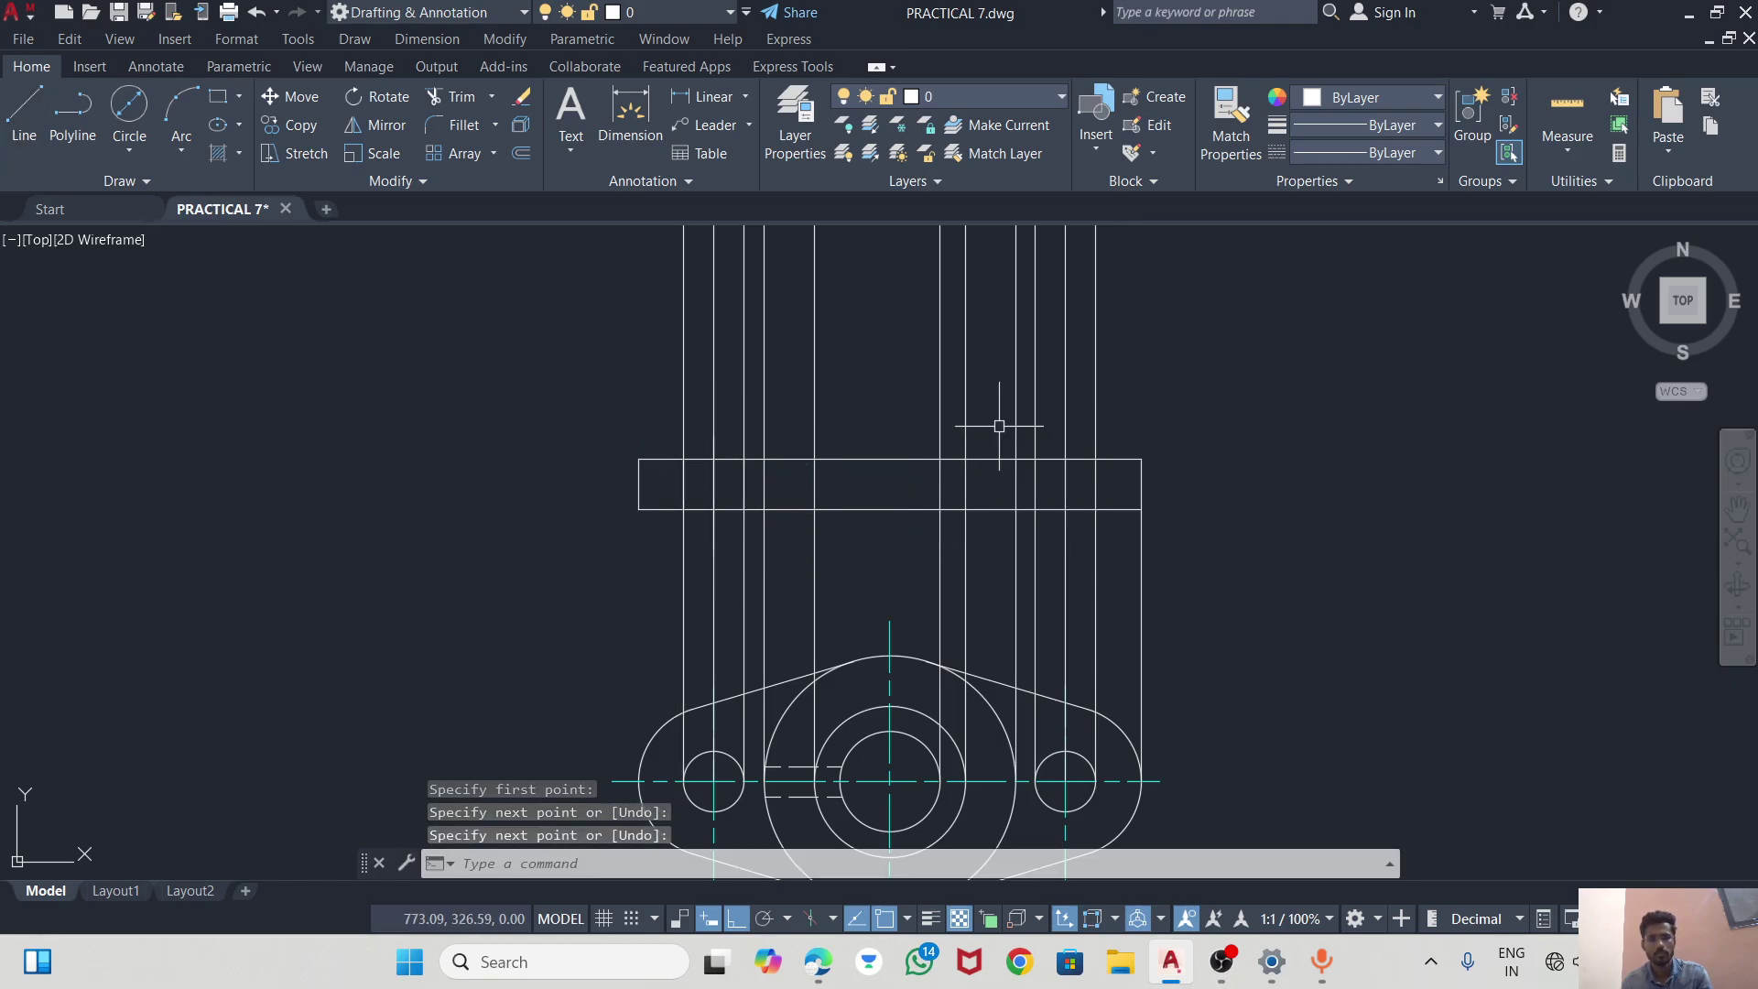
Draw short vertical lines across the strip at the base rectangle's right end.
{"action": "left_click", "coordinate": [24, 114]}
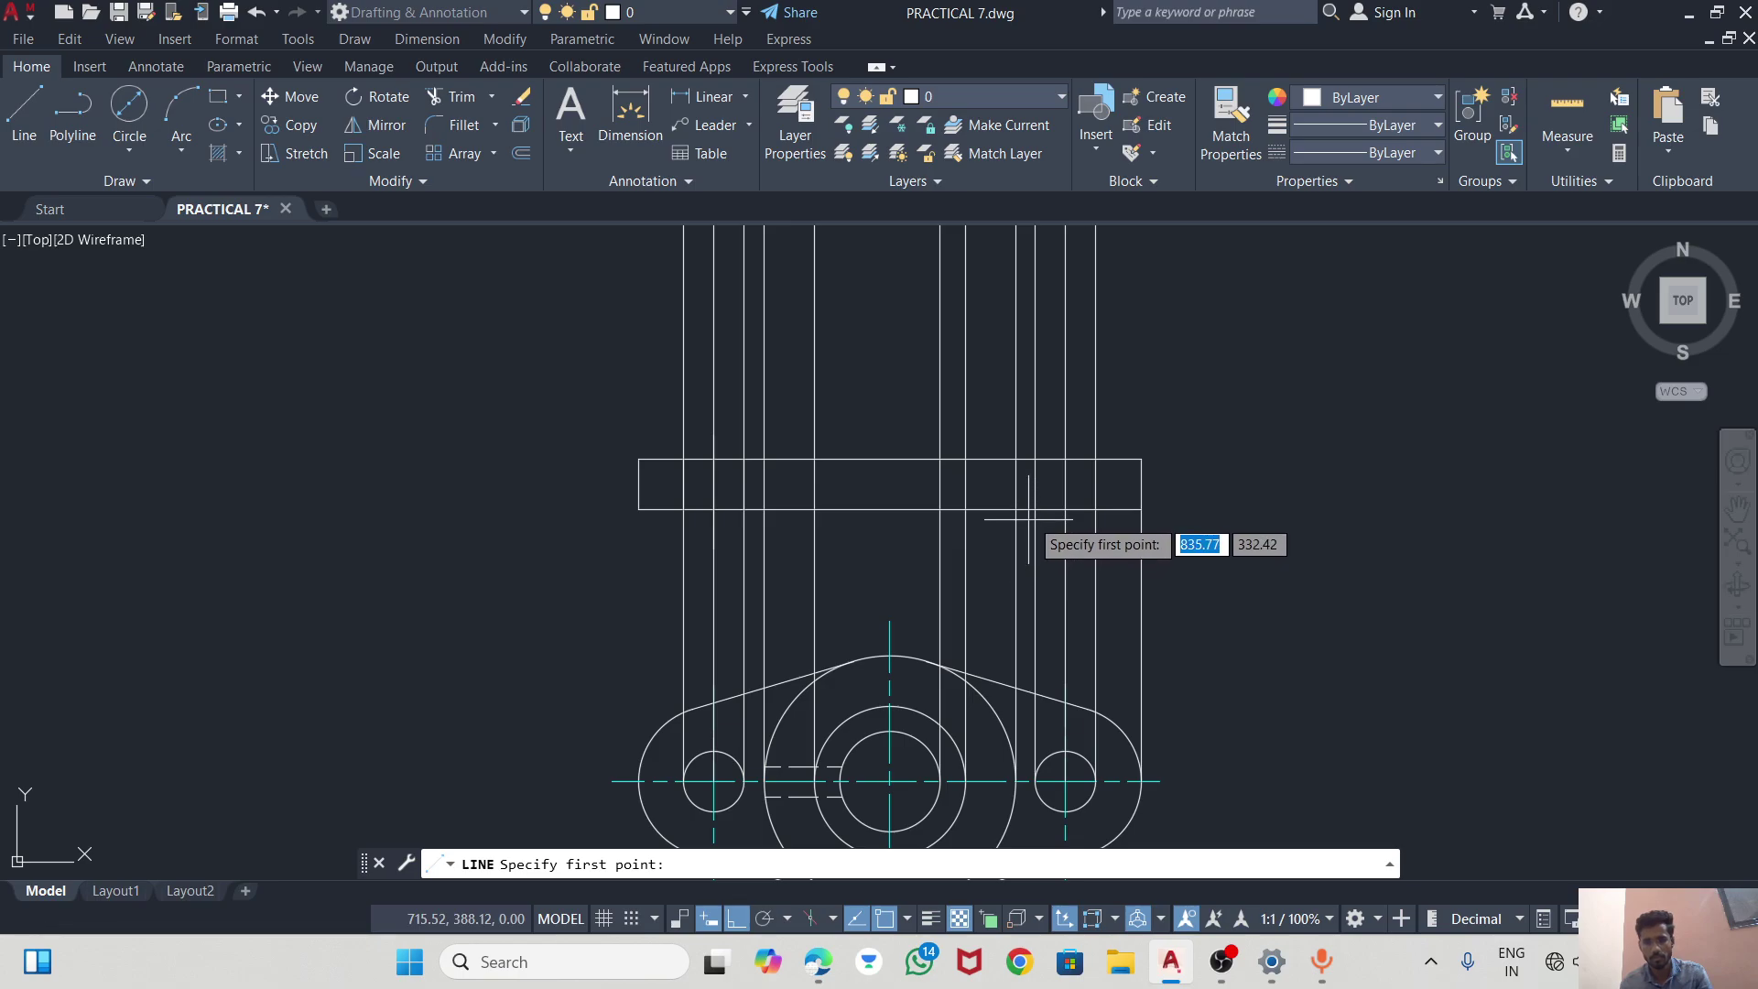
{"action": "left_click", "coordinate": [1035, 460]}
{"action": "key", "text": "Return"}
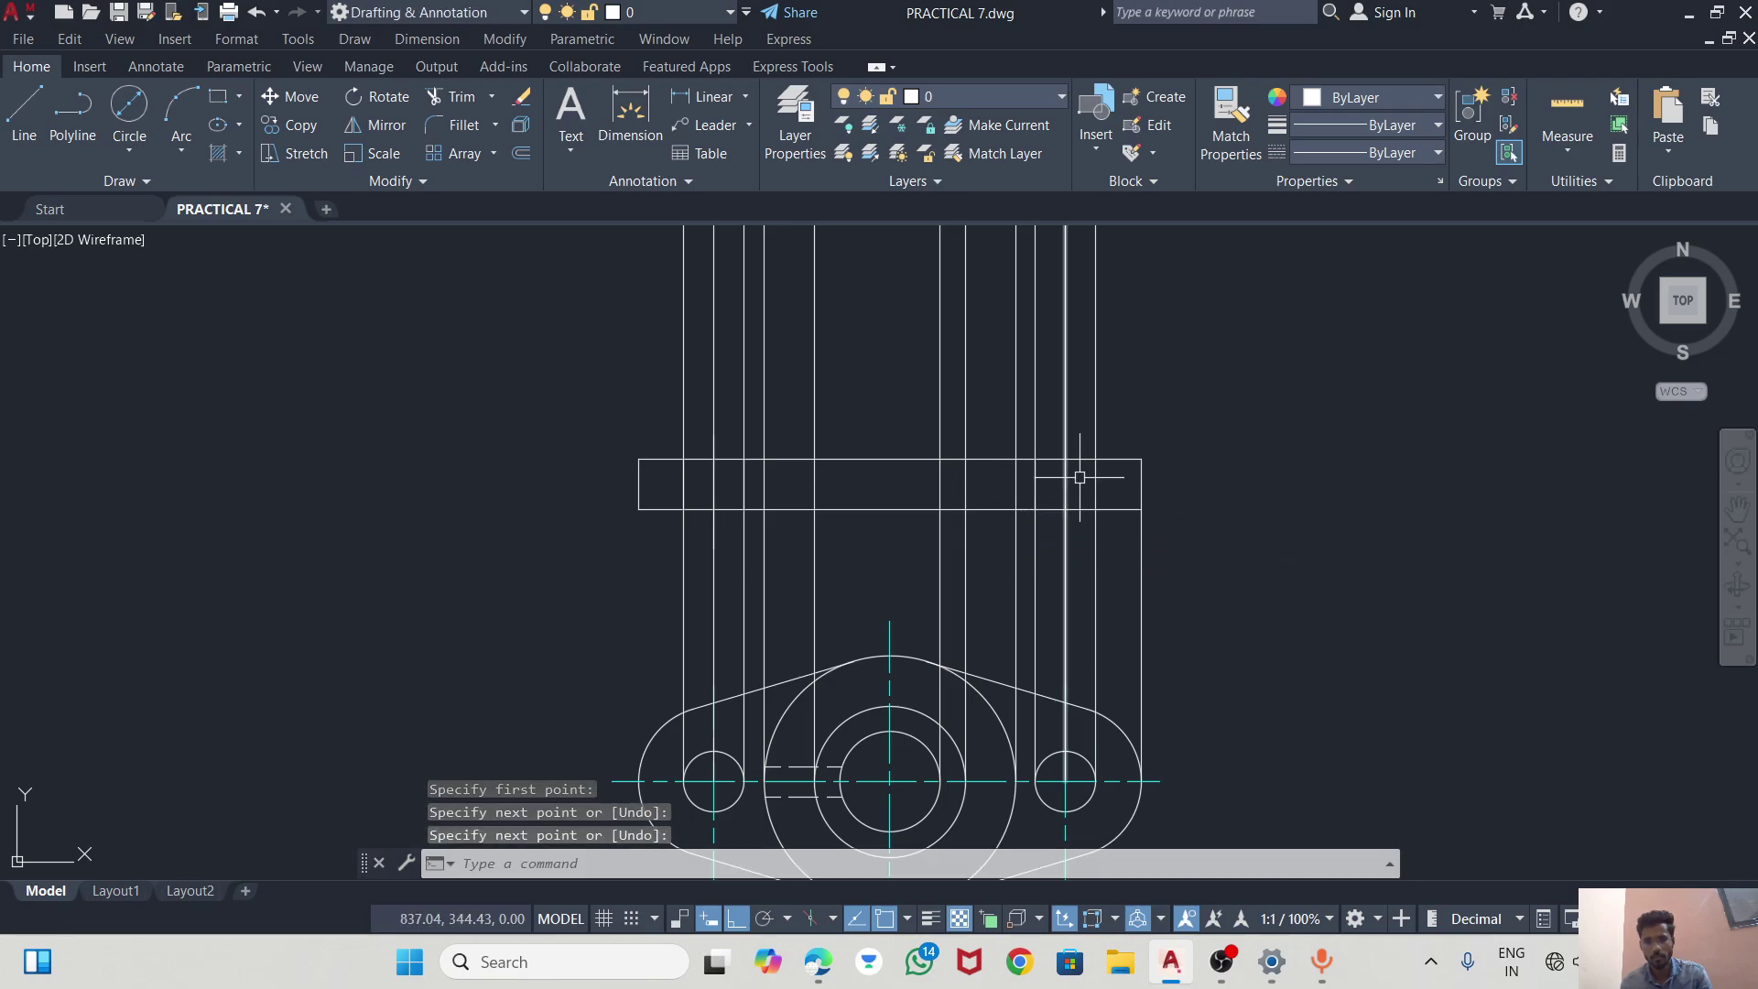
{"action": "key", "text": "Return"}
{"action": "left_click", "coordinate": [1035, 461]}
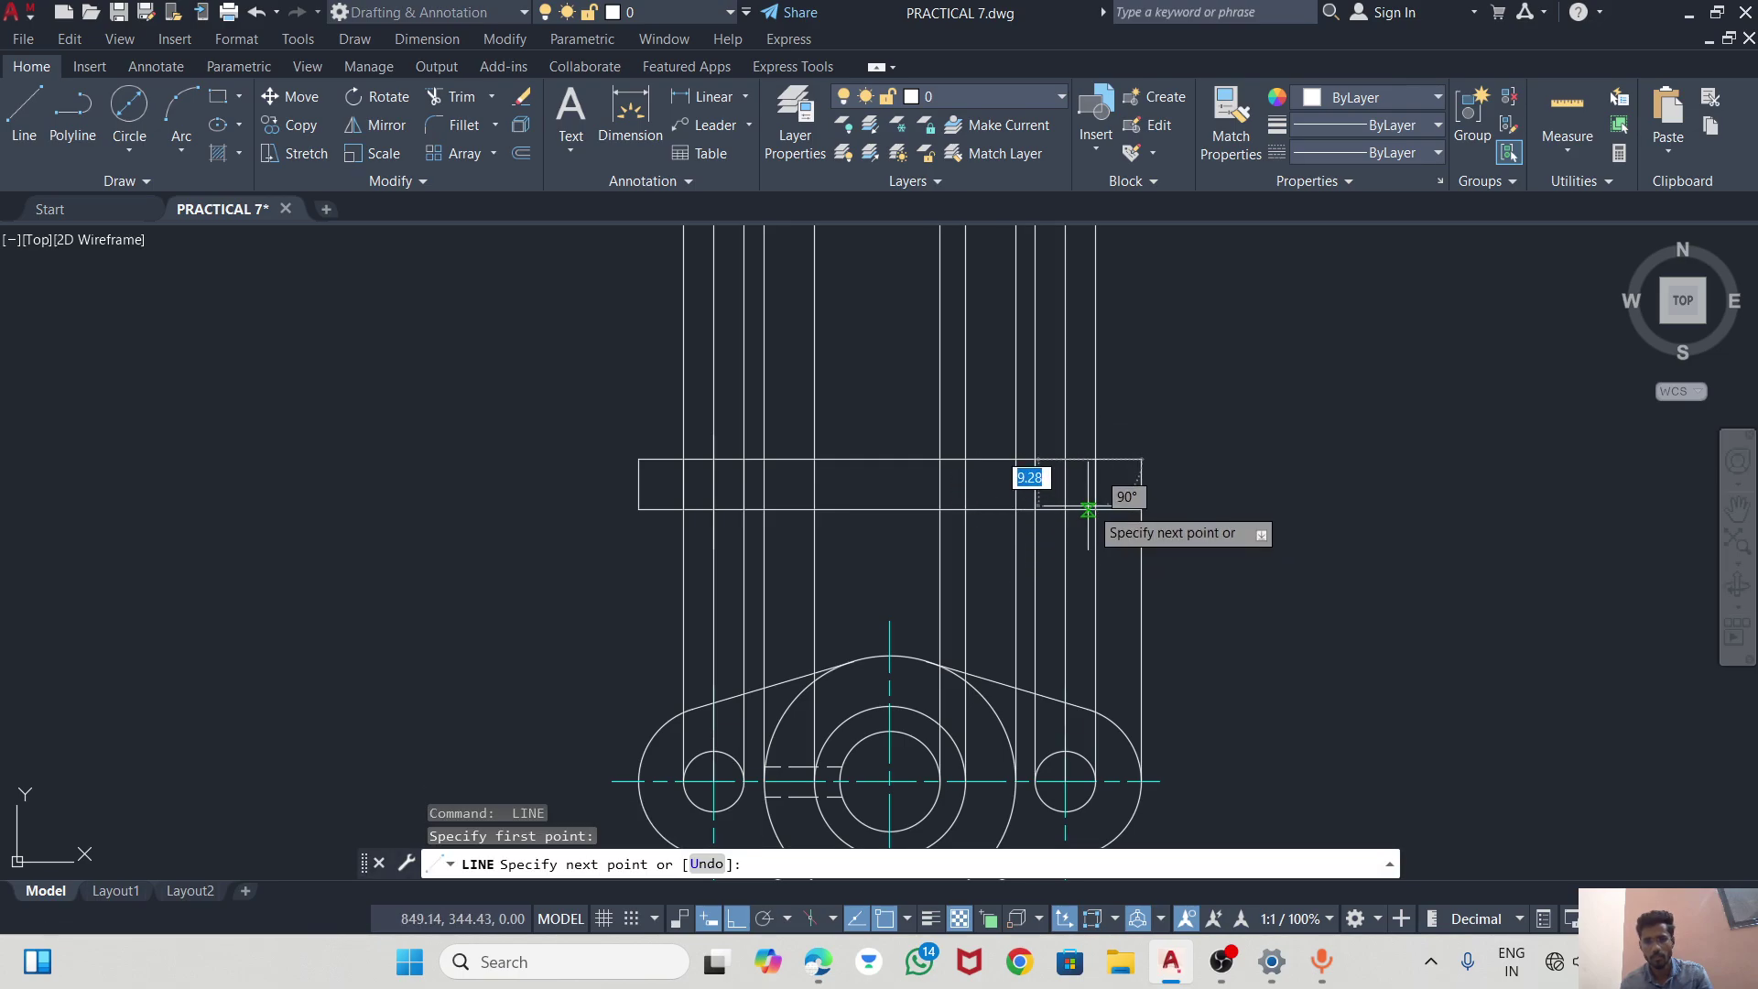
{"action": "left_click", "coordinate": [1087, 503]}
{"action": "key", "text": "Return"}
{"action": "key", "text": "Return"}
{"action": "left_click", "coordinate": [1065, 443]}
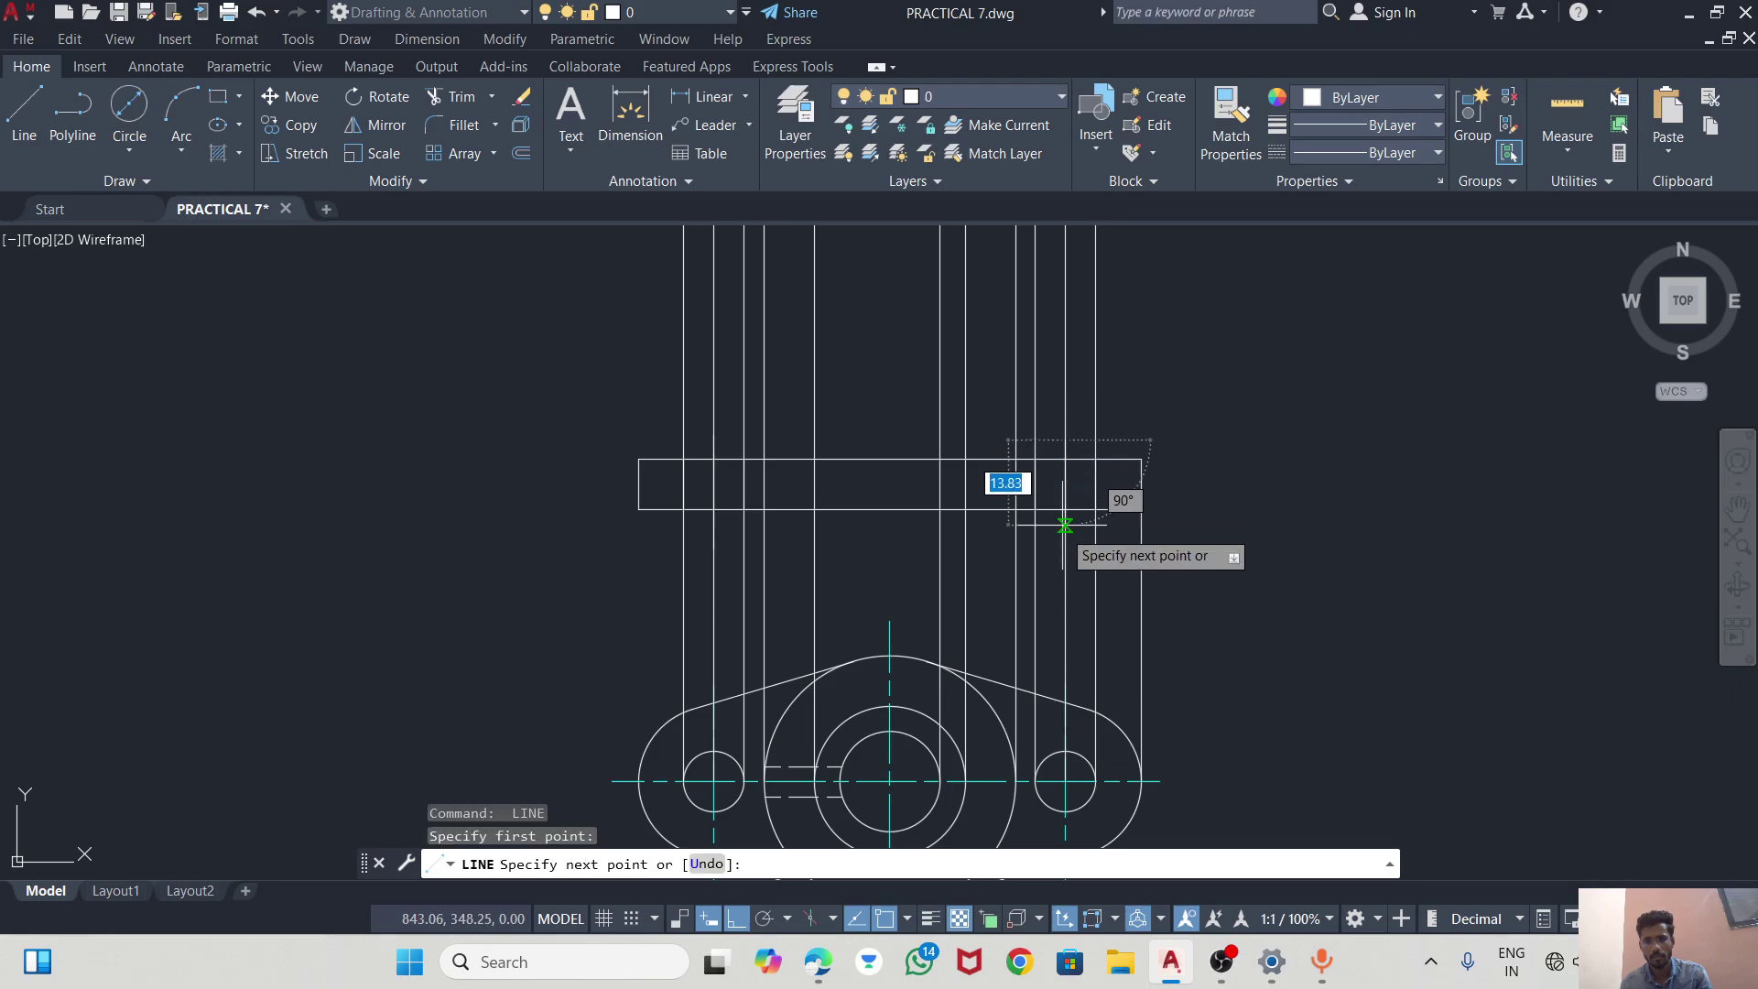
{"action": "left_click", "coordinate": [1081, 509]}
{"action": "key", "text": "Return"}
Erase the five long vertical projection lines over the holes and strip ends.
{"action": "left_click", "coordinate": [1098, 428]}
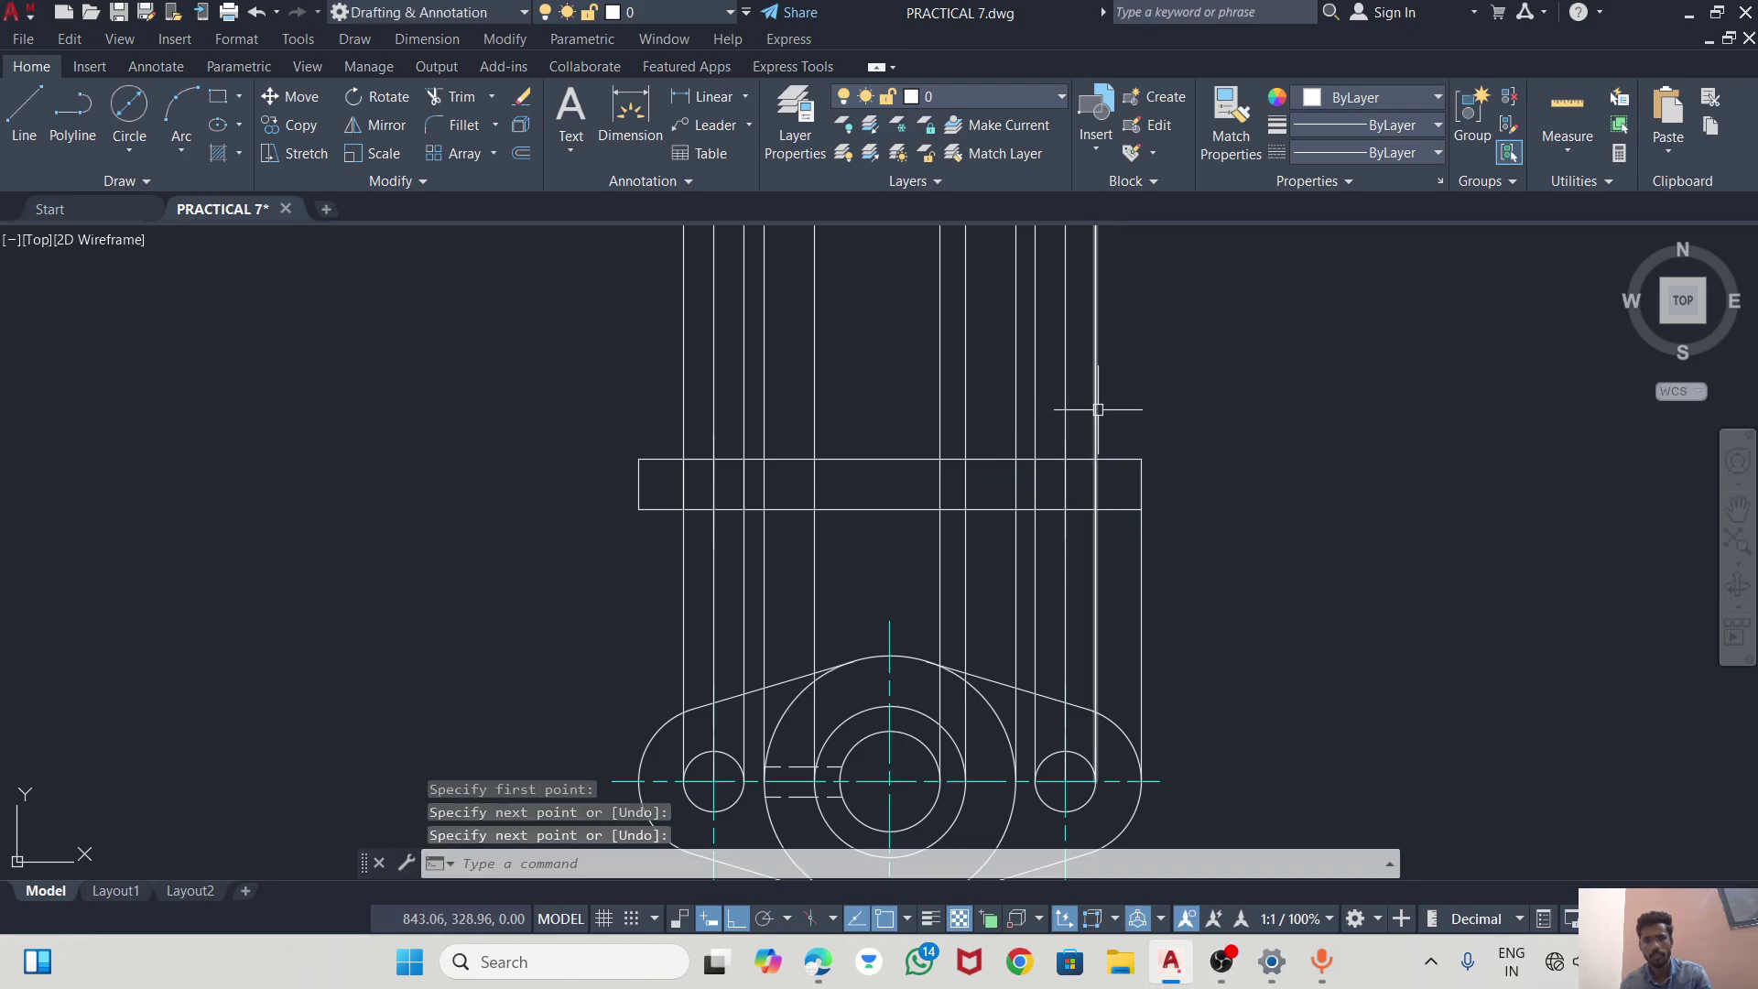
{"action": "key", "text": "Delete"}
{"action": "left_click", "coordinate": [1060, 400]}
{"action": "key", "text": "Delete"}
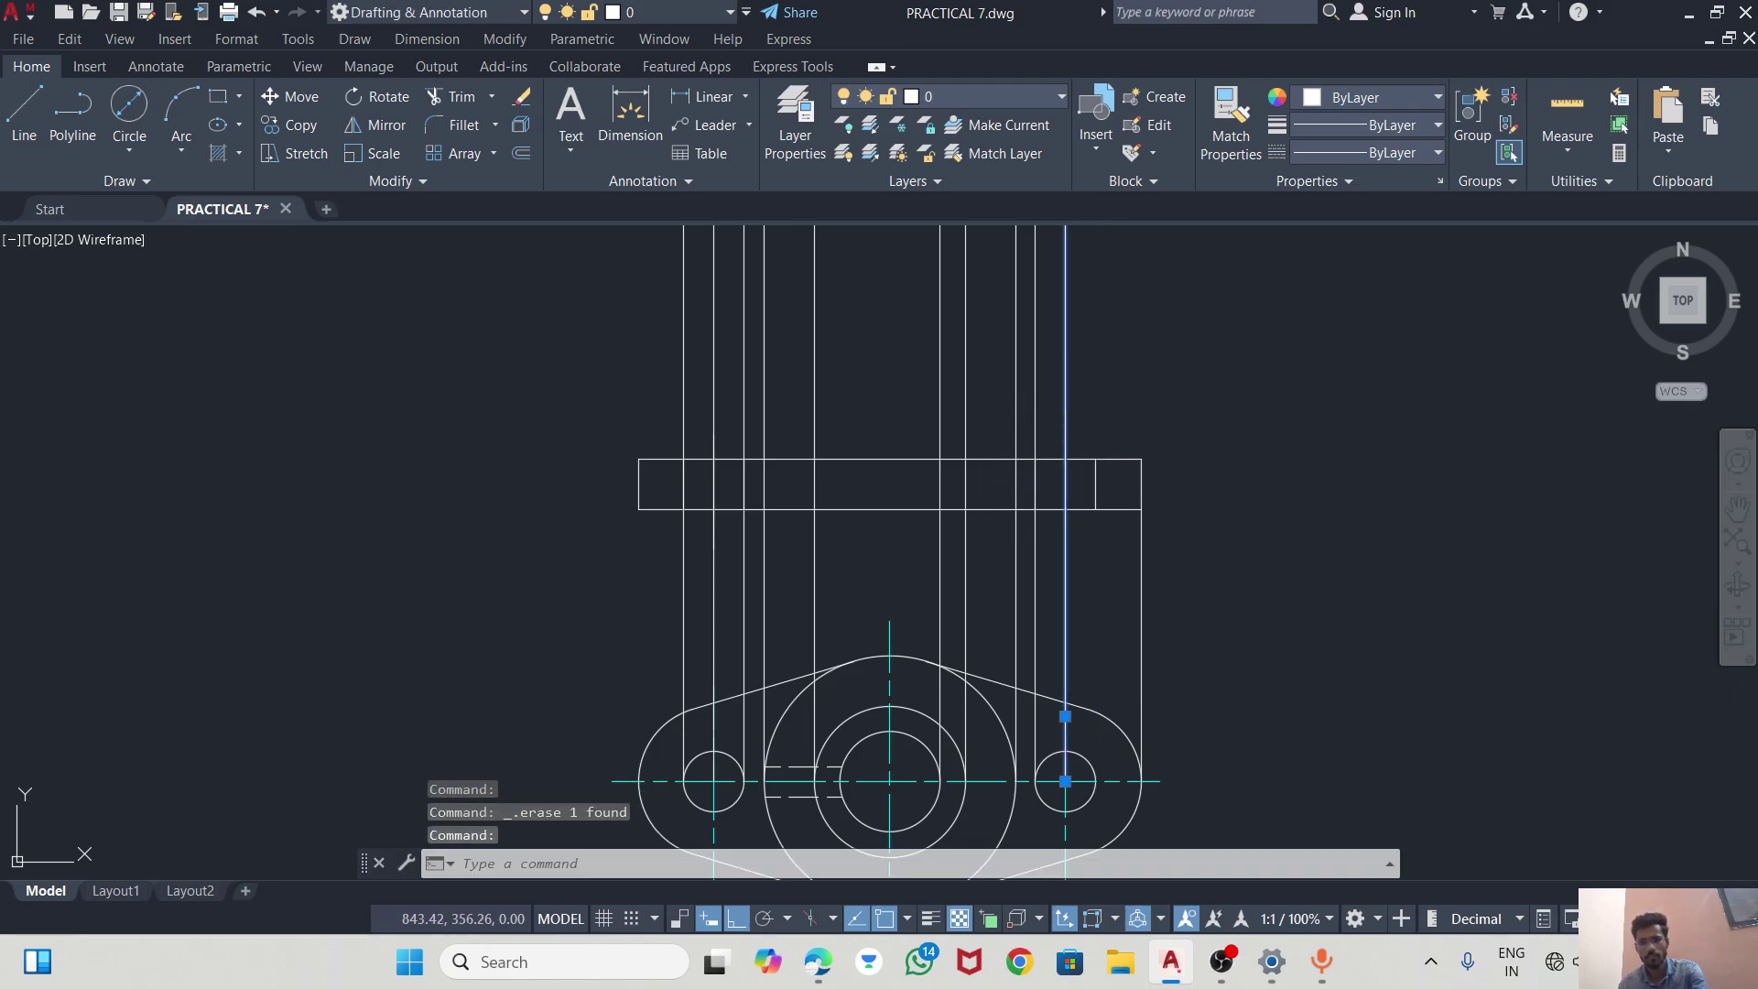
{"action": "left_click", "coordinate": [684, 383]}
{"action": "key", "text": "Delete"}
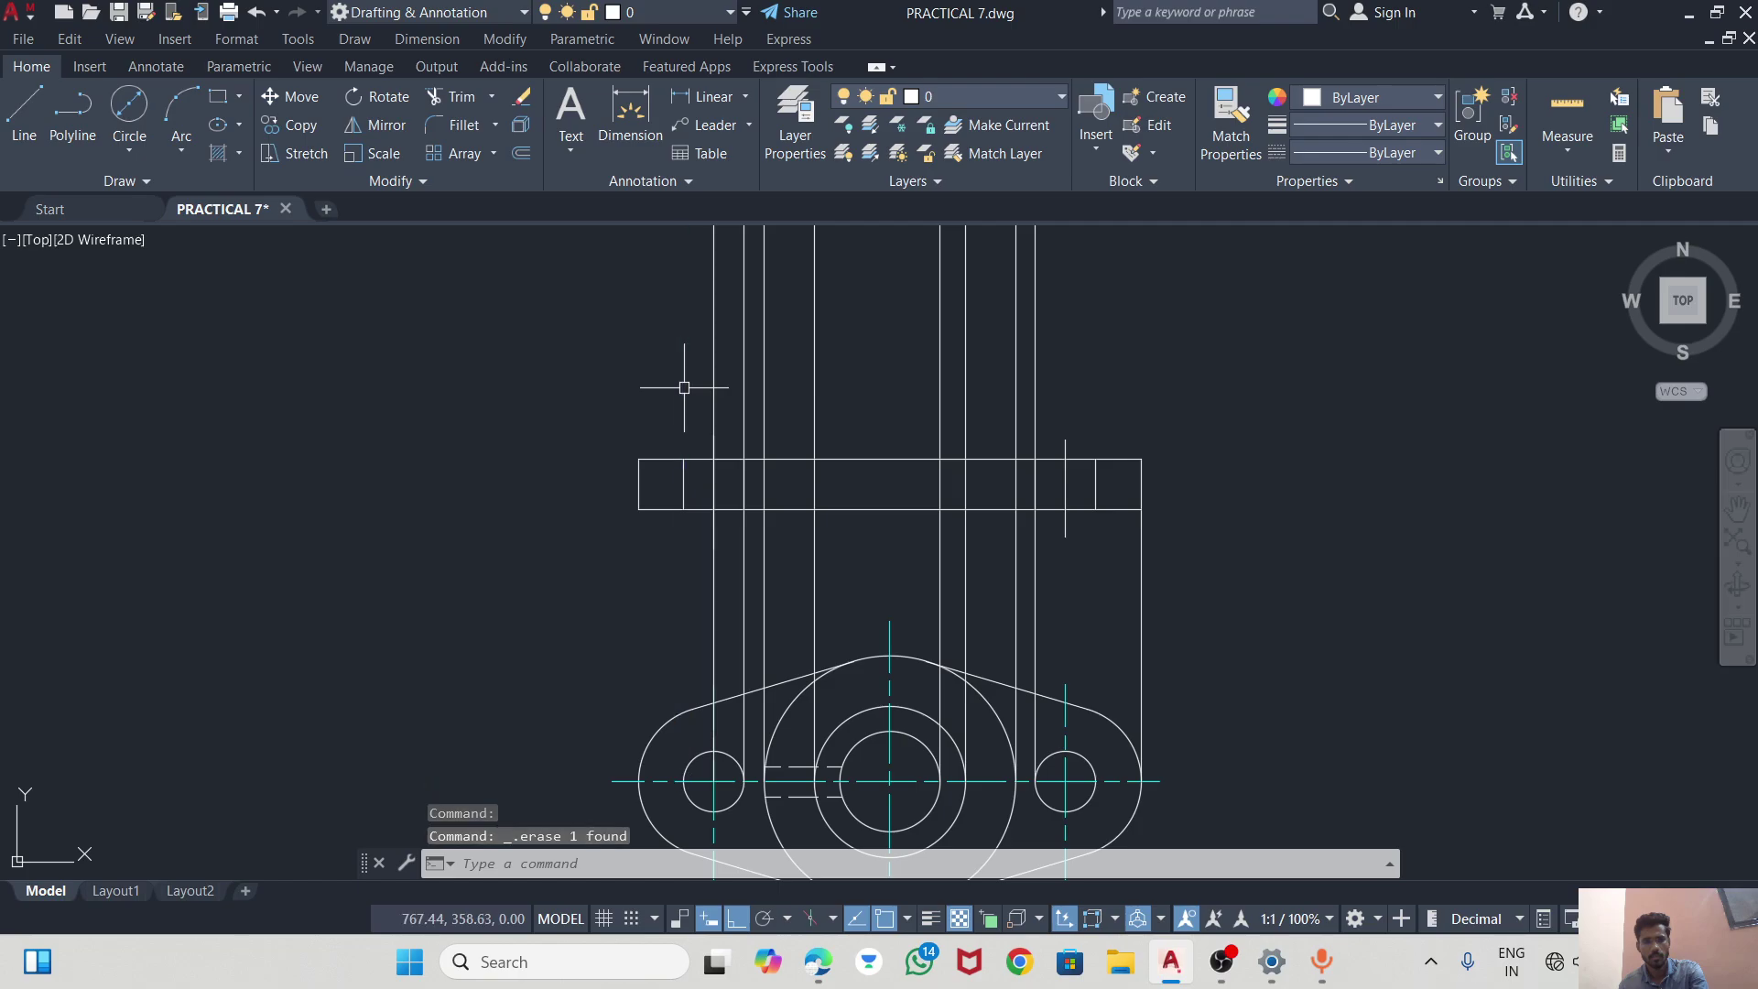
{"action": "left_click", "coordinate": [718, 411]}
{"action": "key", "text": "Delete"}
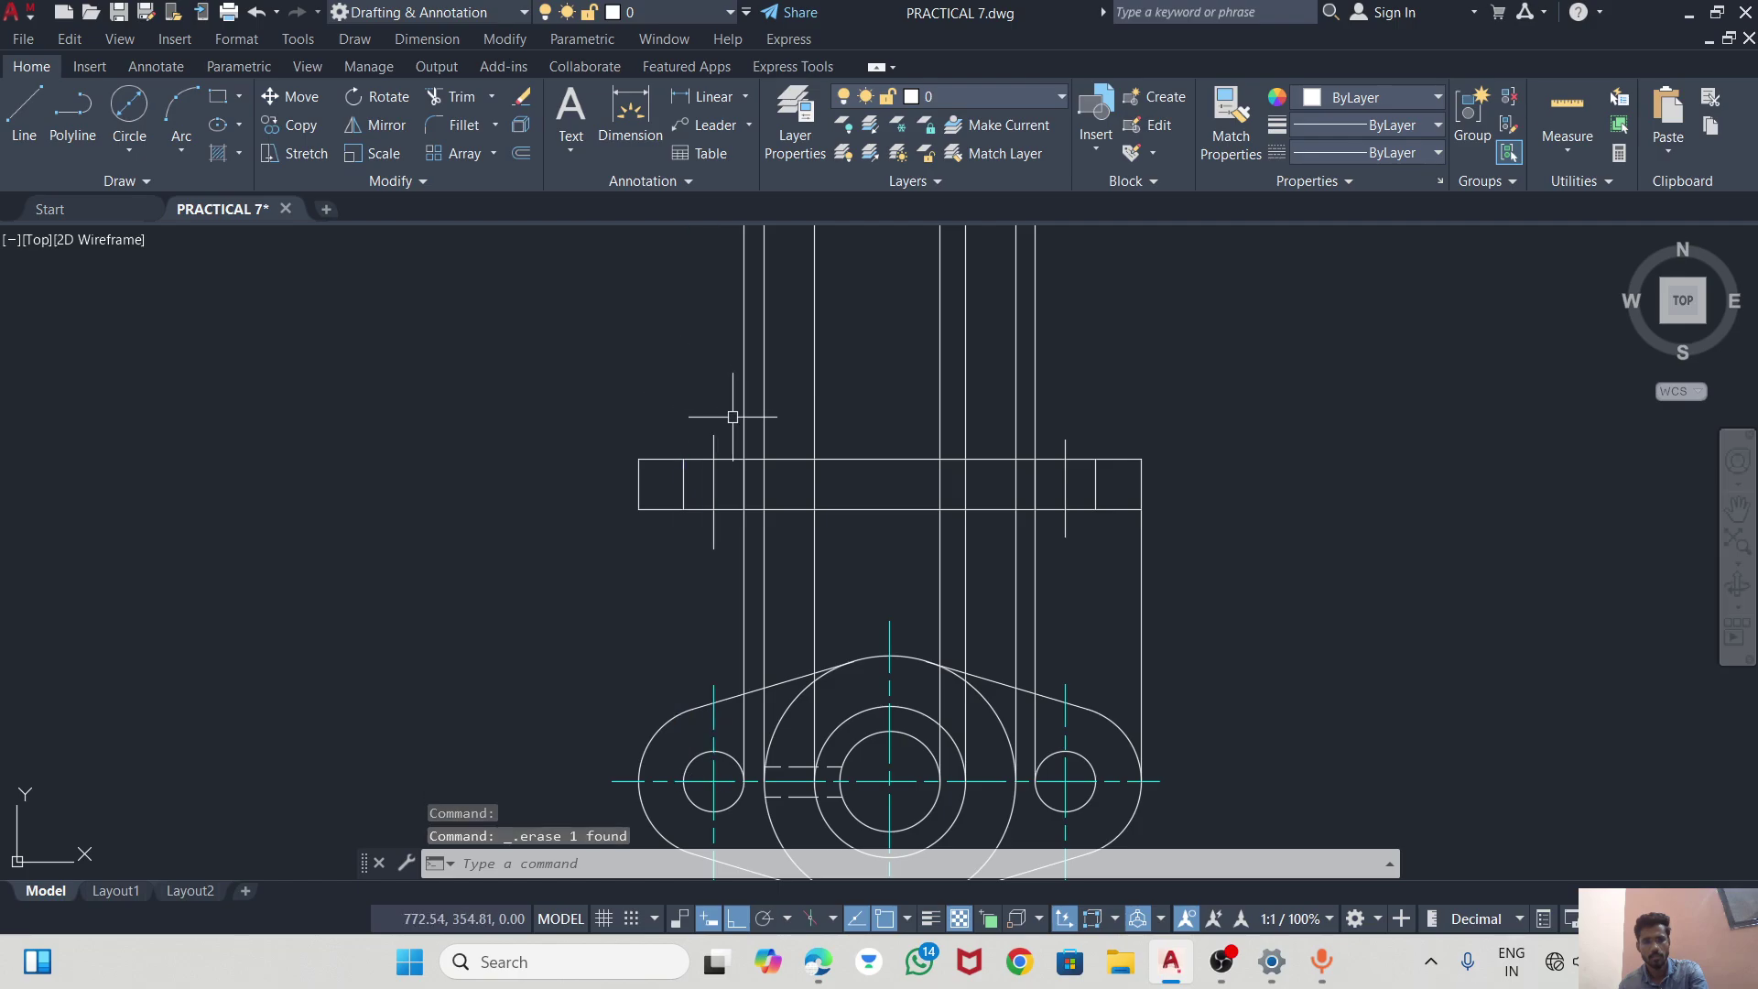
{"action": "left_click", "coordinate": [740, 417]}
{"action": "key", "text": "Delete"}
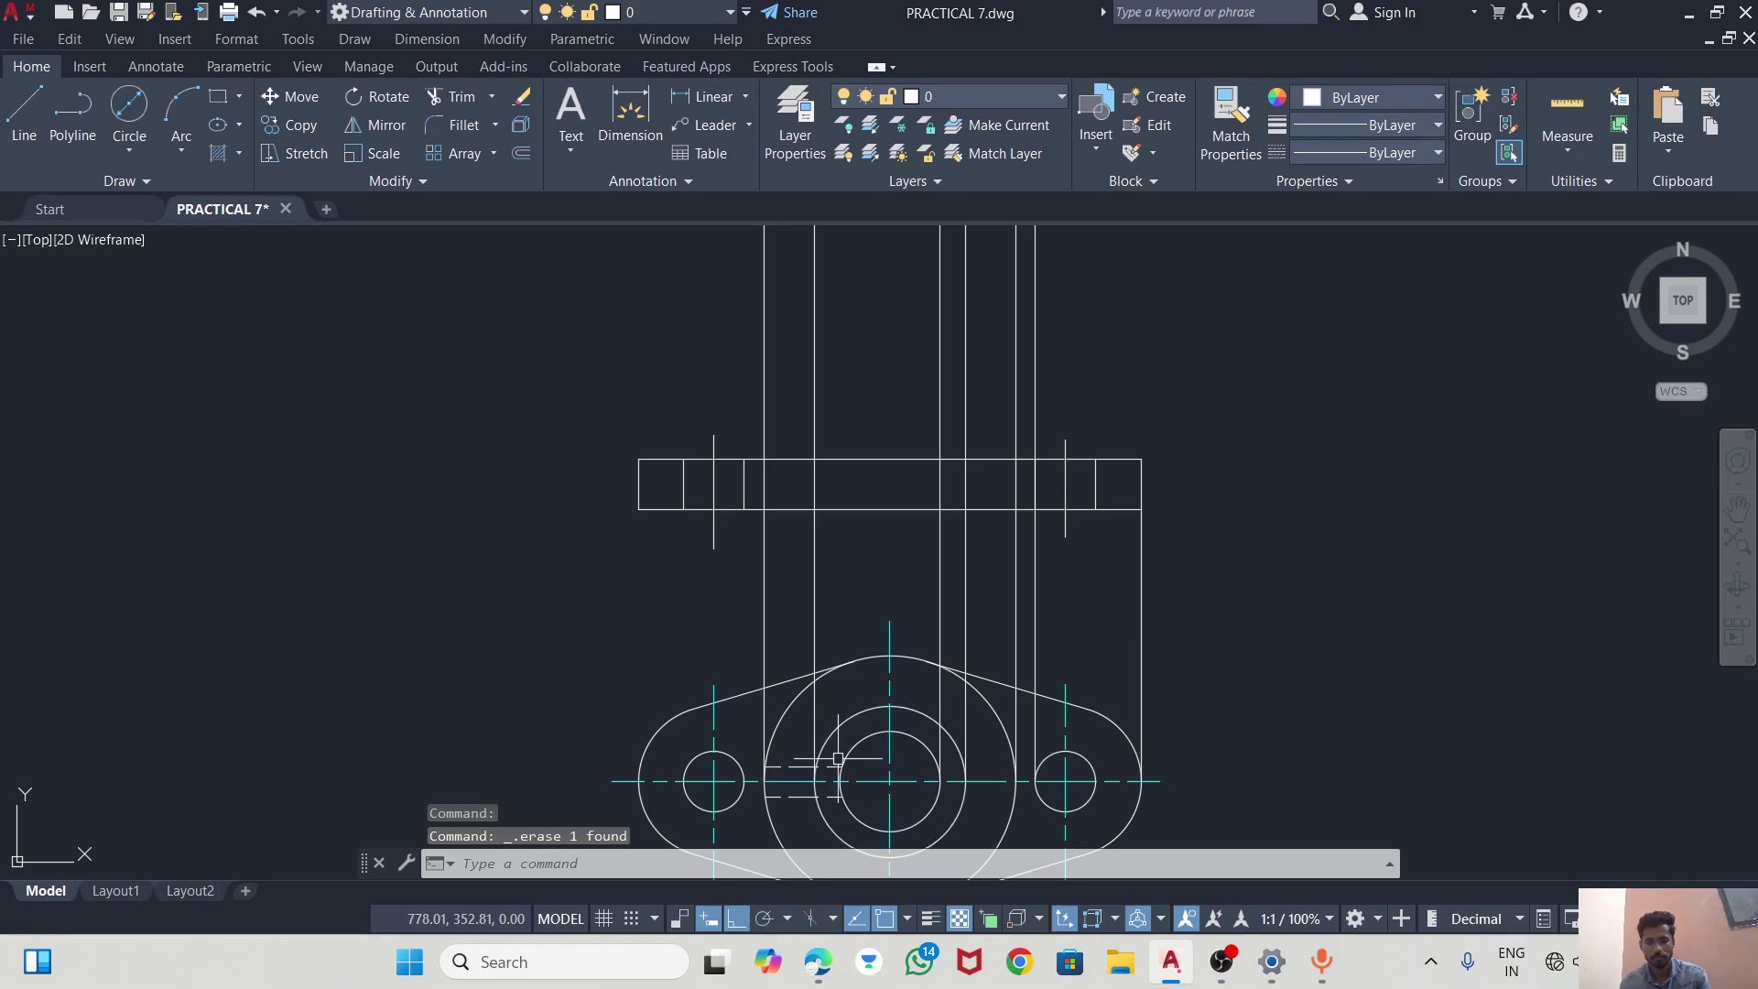
{"action": "scroll", "coordinate": [806, 693], "scroll_direction": "down", "scroll_amount": 2}
{"action": "scroll", "coordinate": [846, 760], "scroll_direction": "up", "scroll_amount": 2}
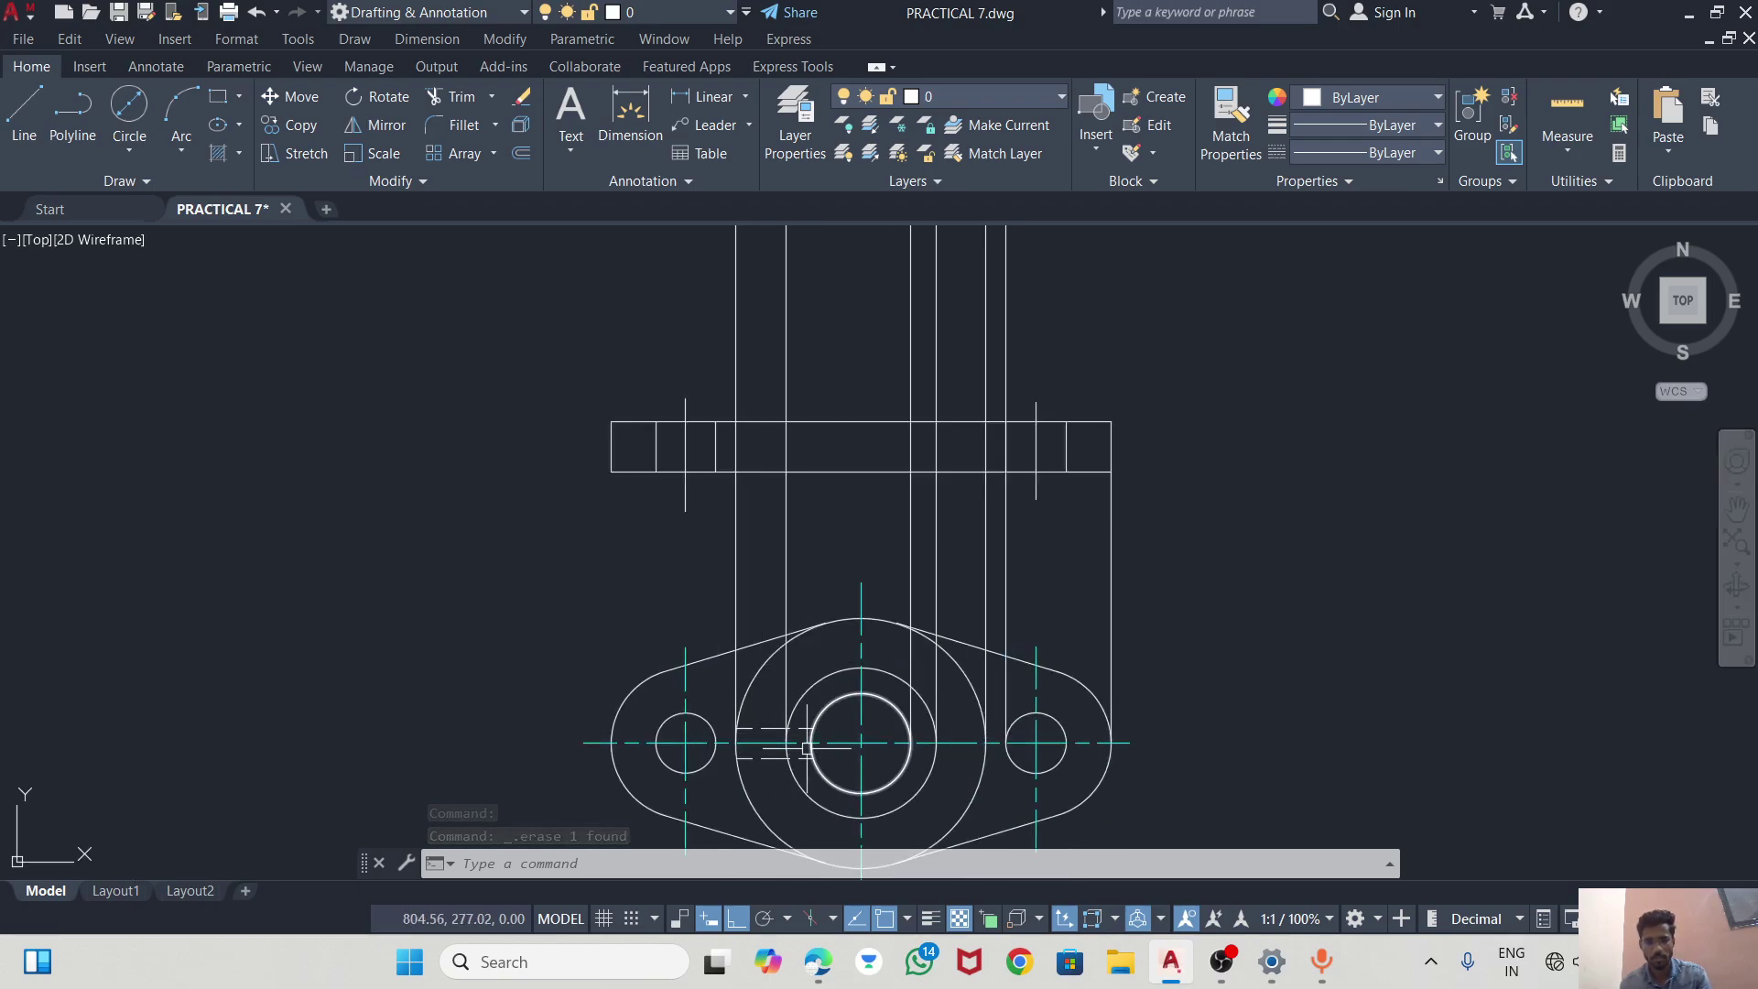
{"action": "left_click", "coordinate": [671, 864]}
{"action": "type", "text": "RA"}
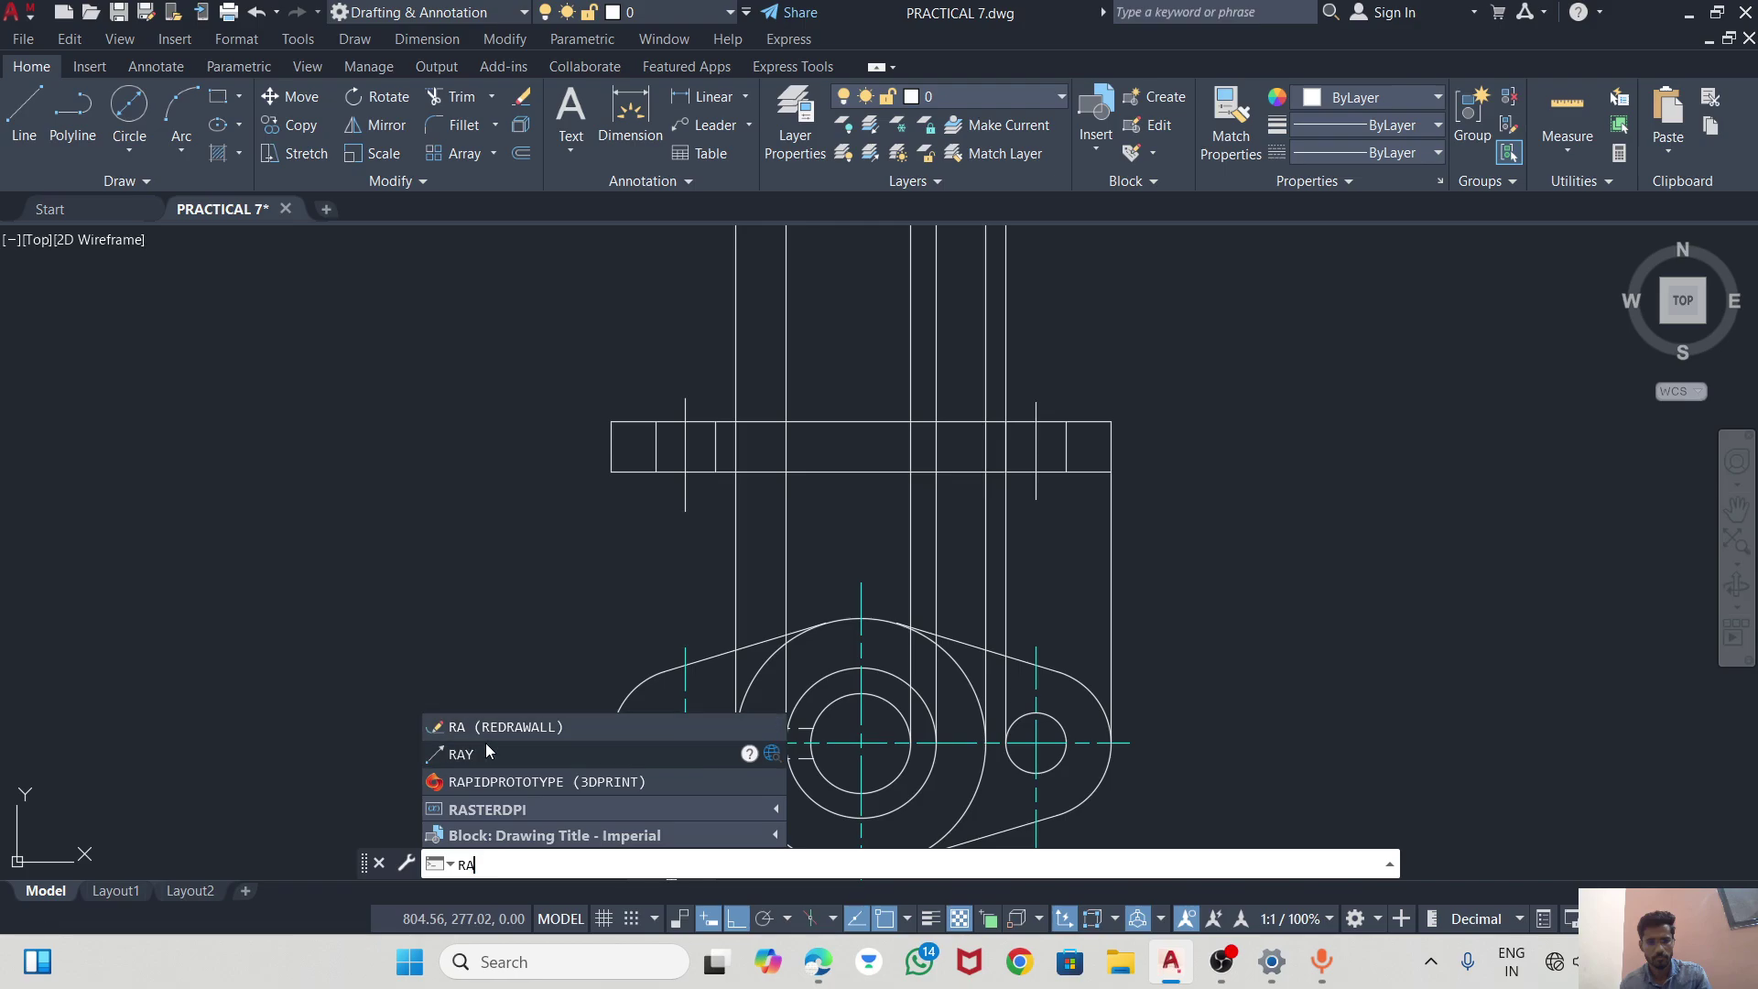
{"action": "left_click", "coordinate": [486, 744]}
{"action": "left_click", "coordinate": [810, 743]}
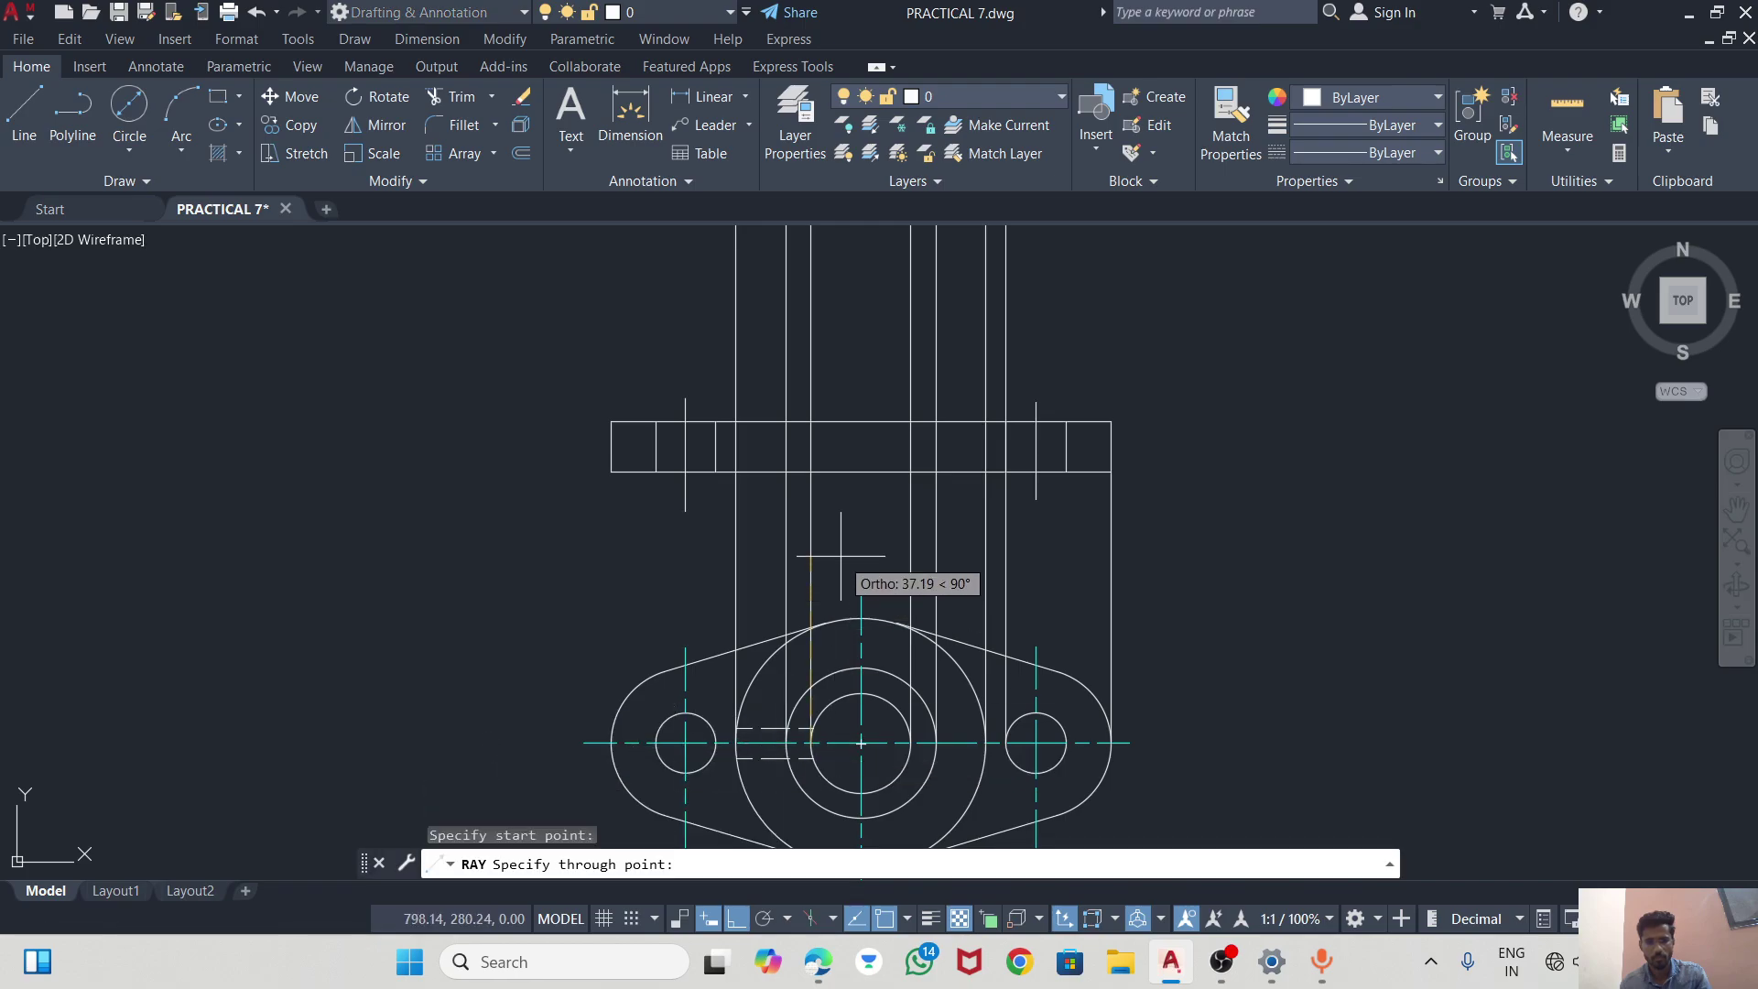
{"action": "key", "text": "Escape"}
{"action": "scroll", "coordinate": [817, 587], "scroll_direction": "down", "scroll_amount": 2}
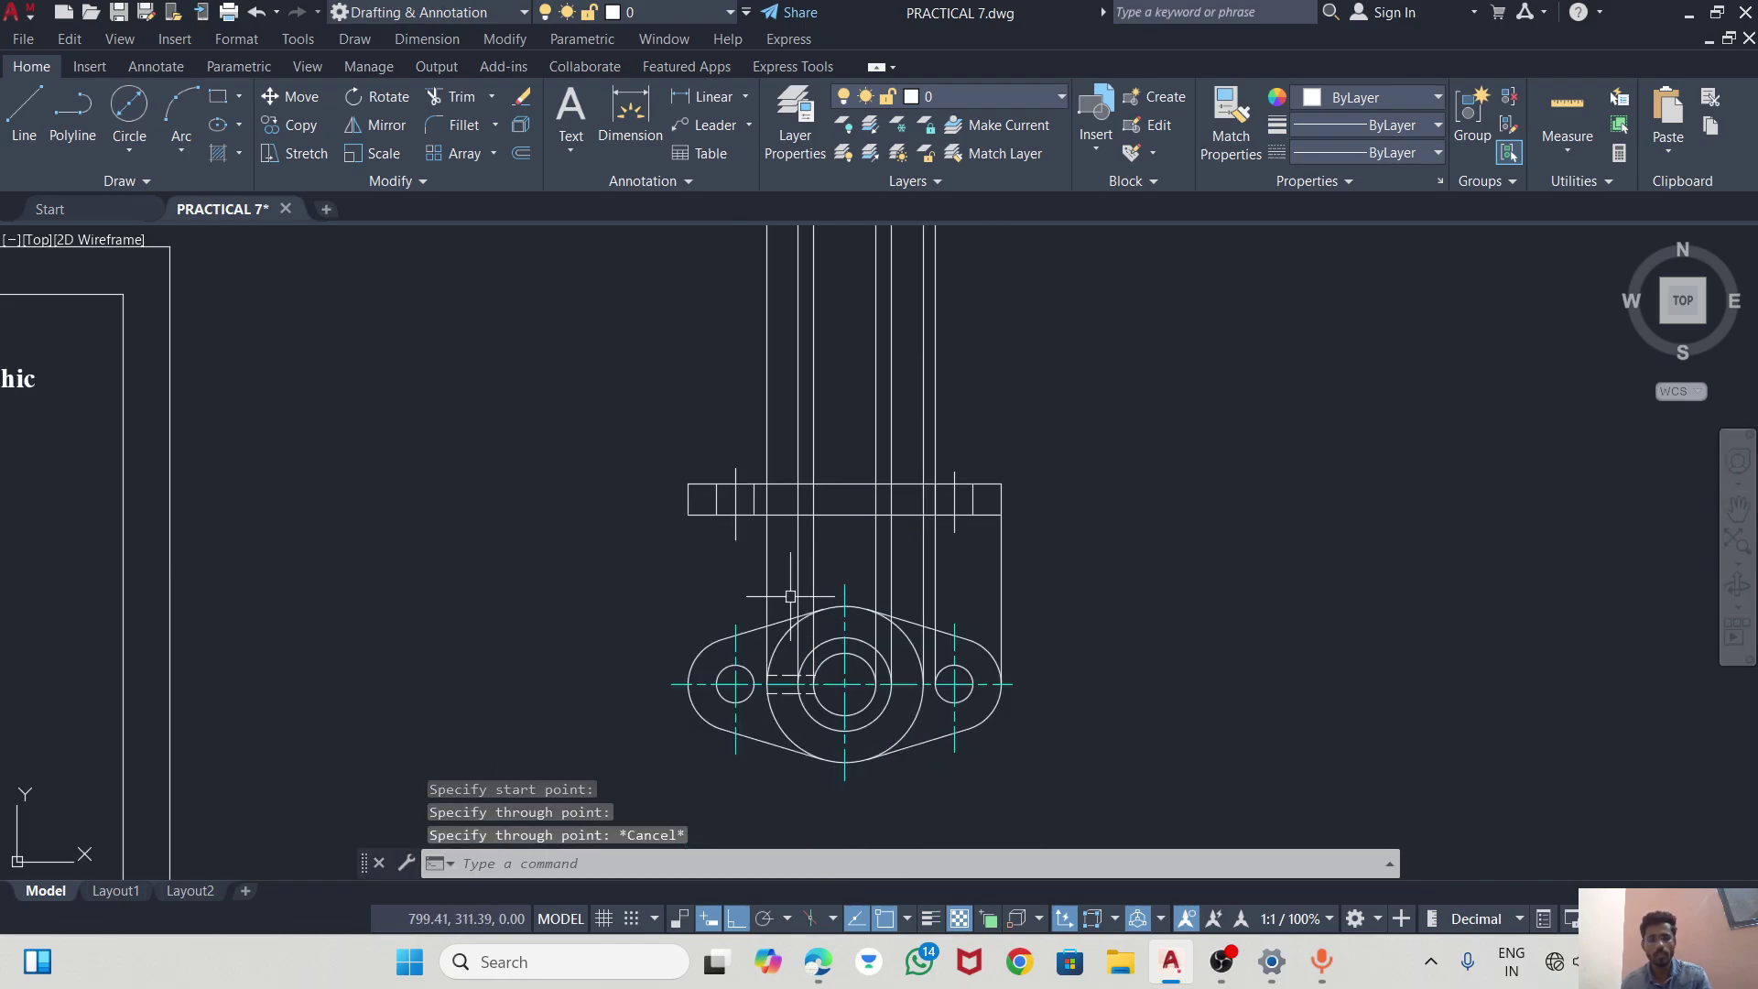
{"action": "key", "text": "alt+Tab"}
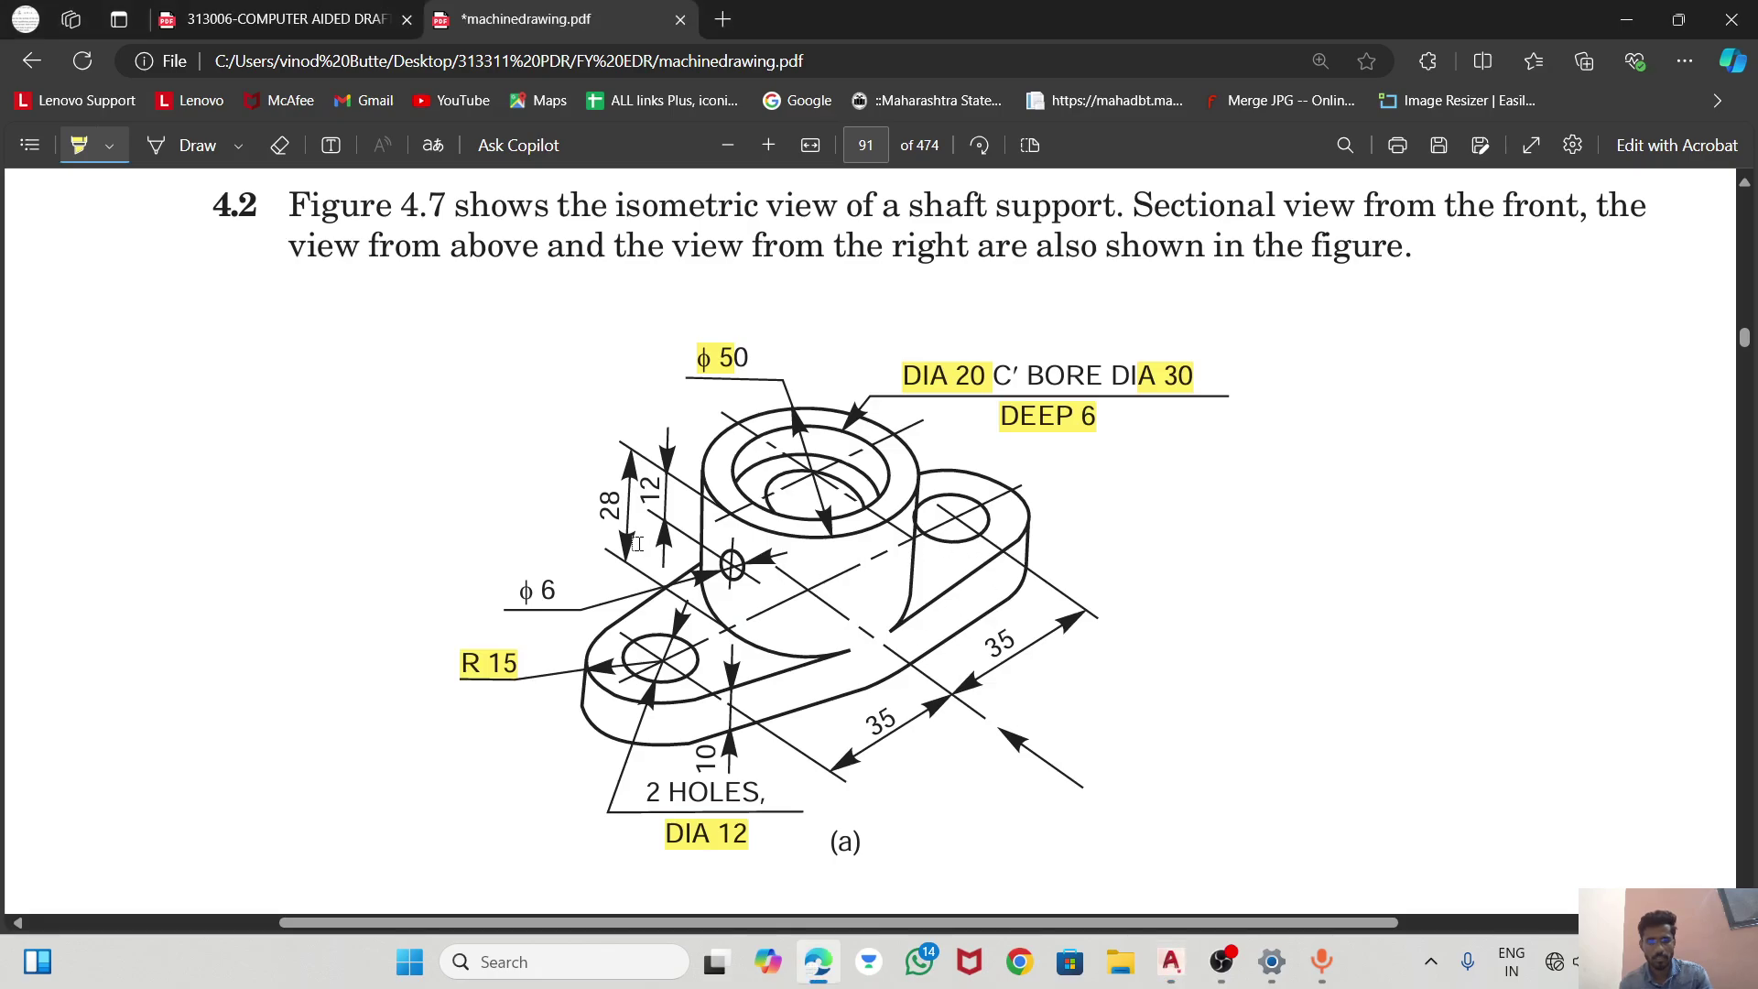
{"action": "key", "text": "alt+Tab"}
{"action": "left_click", "coordinate": [706, 483]}
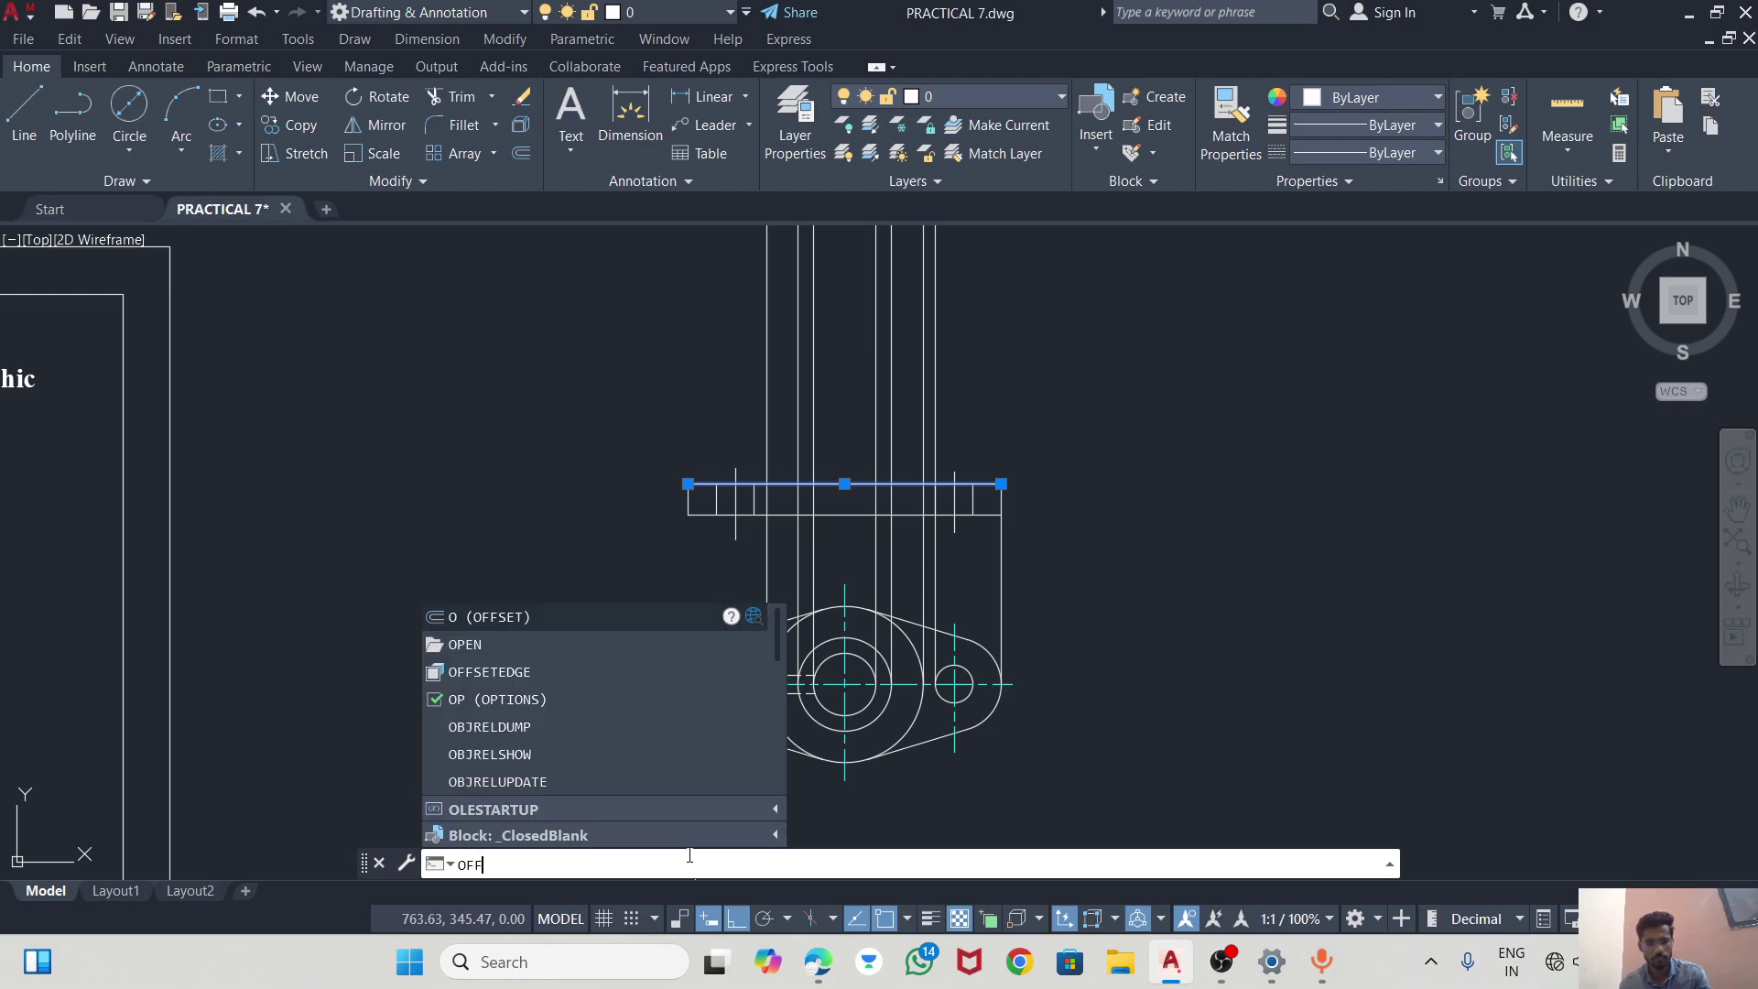
Offset the base rectangle's top edge 28 units upward.
{"action": "type", "text": "f"}
{"action": "left_click", "coordinate": [532, 829]}
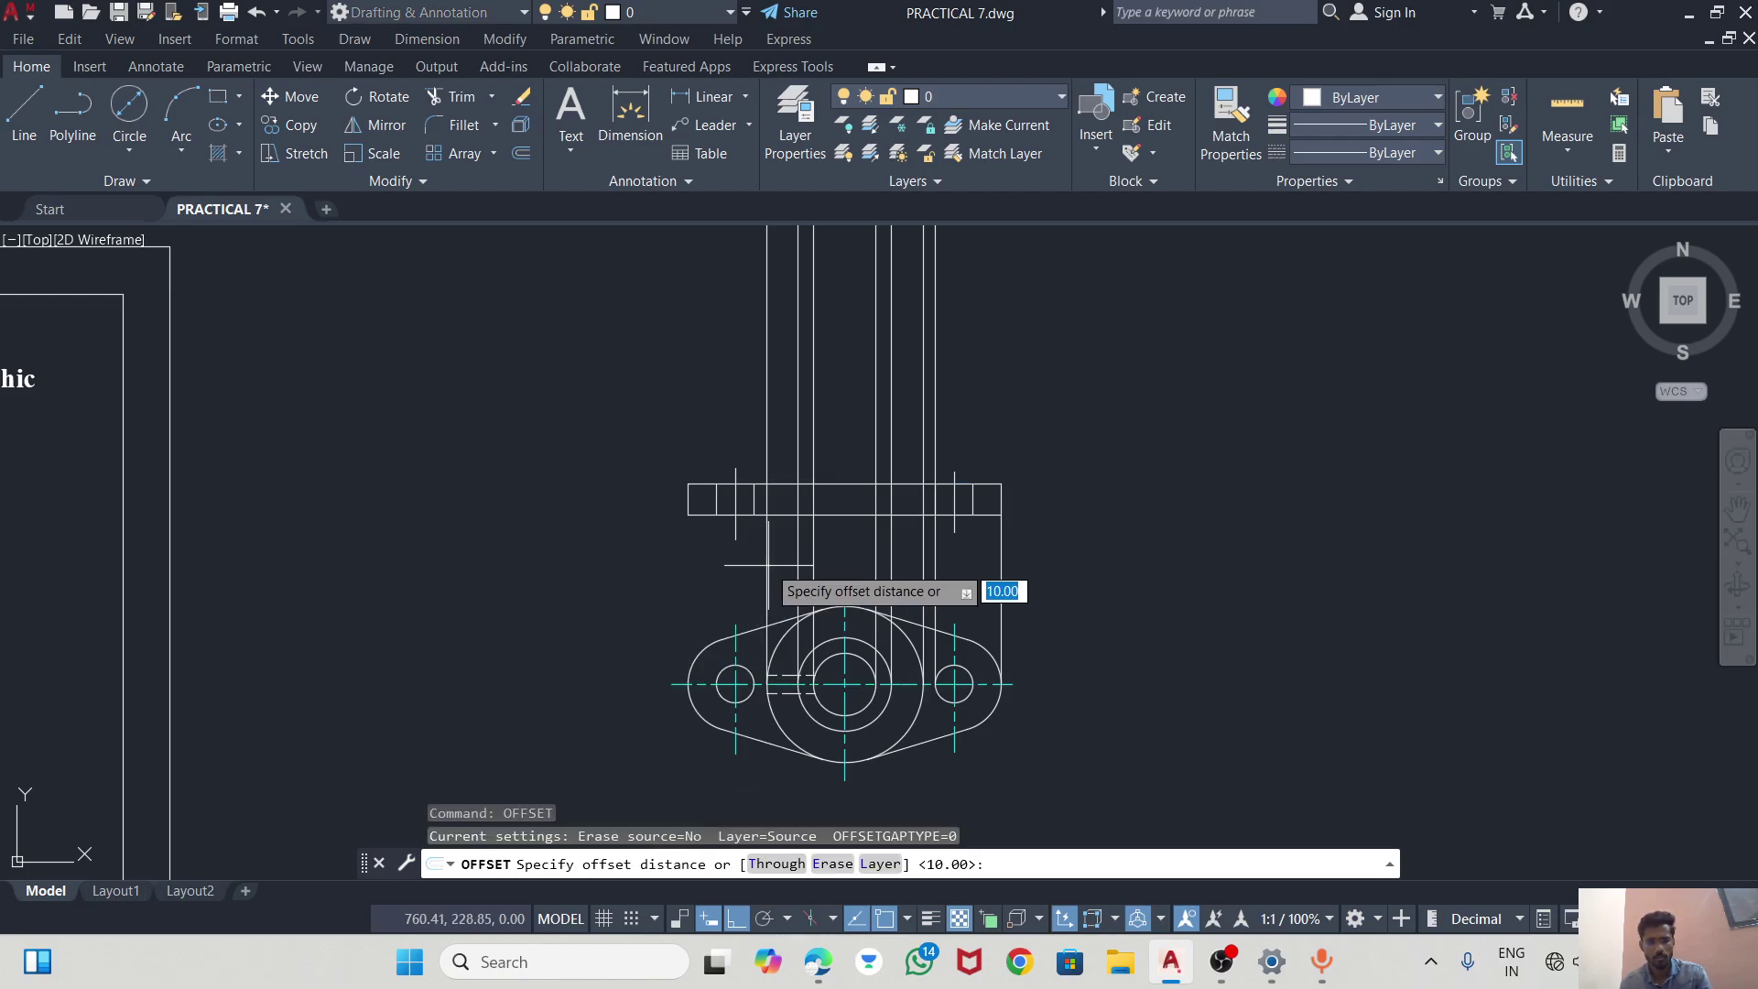
{"action": "left_click", "coordinate": [688, 484]}
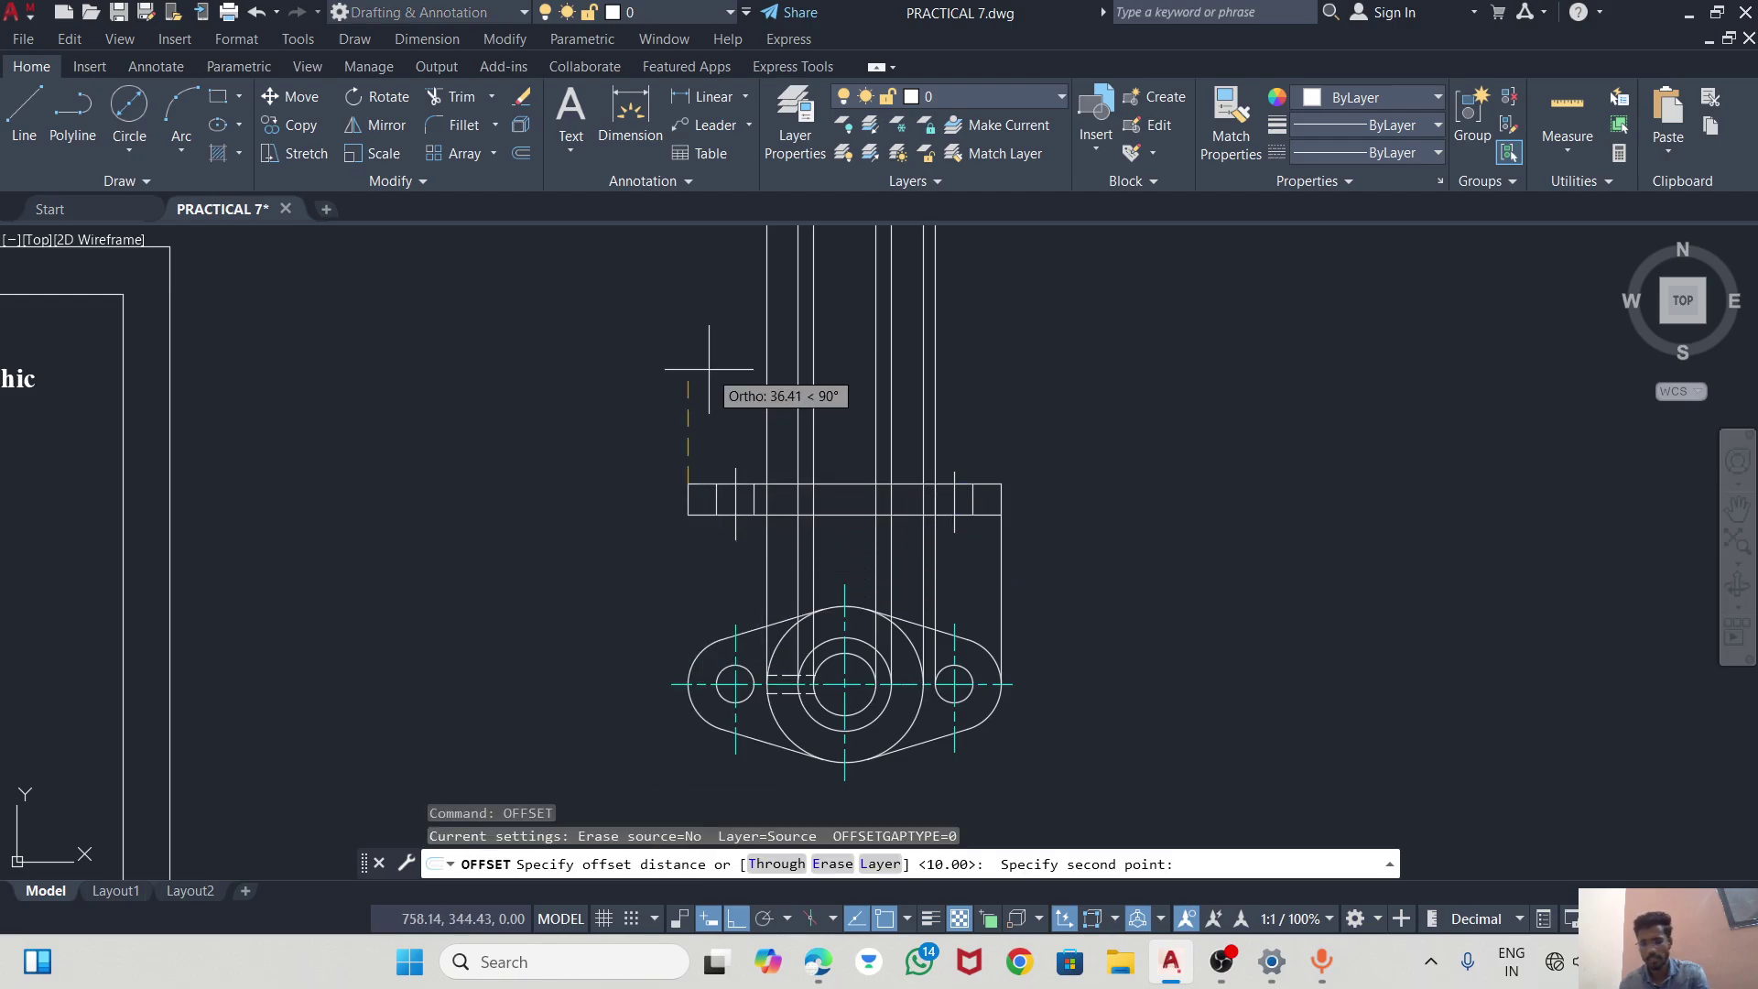
{"action": "type", "text": "28"}
{"action": "key", "text": "Return"}
{"action": "left_click", "coordinate": [709, 347]}
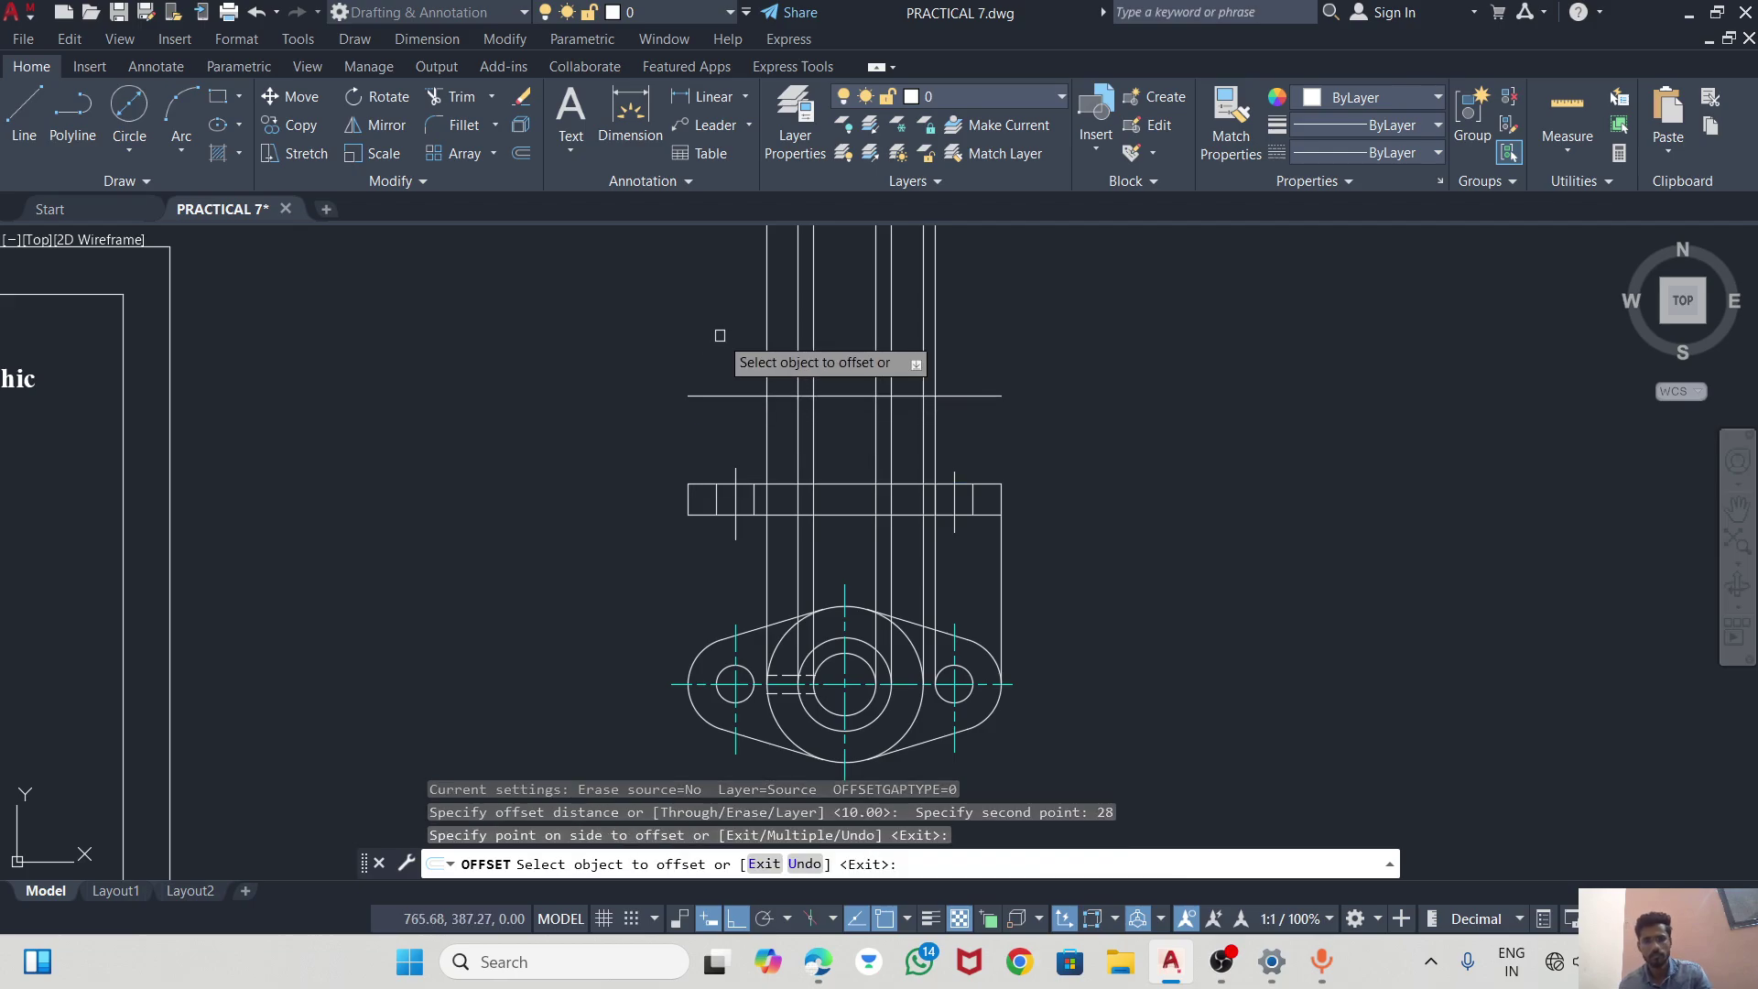
Offset the new 28-unit line 6 units downward.
{"action": "scroll", "coordinate": [740, 433], "scroll_direction": "up", "scroll_amount": 2}
{"action": "key", "text": "alt+Tab"}
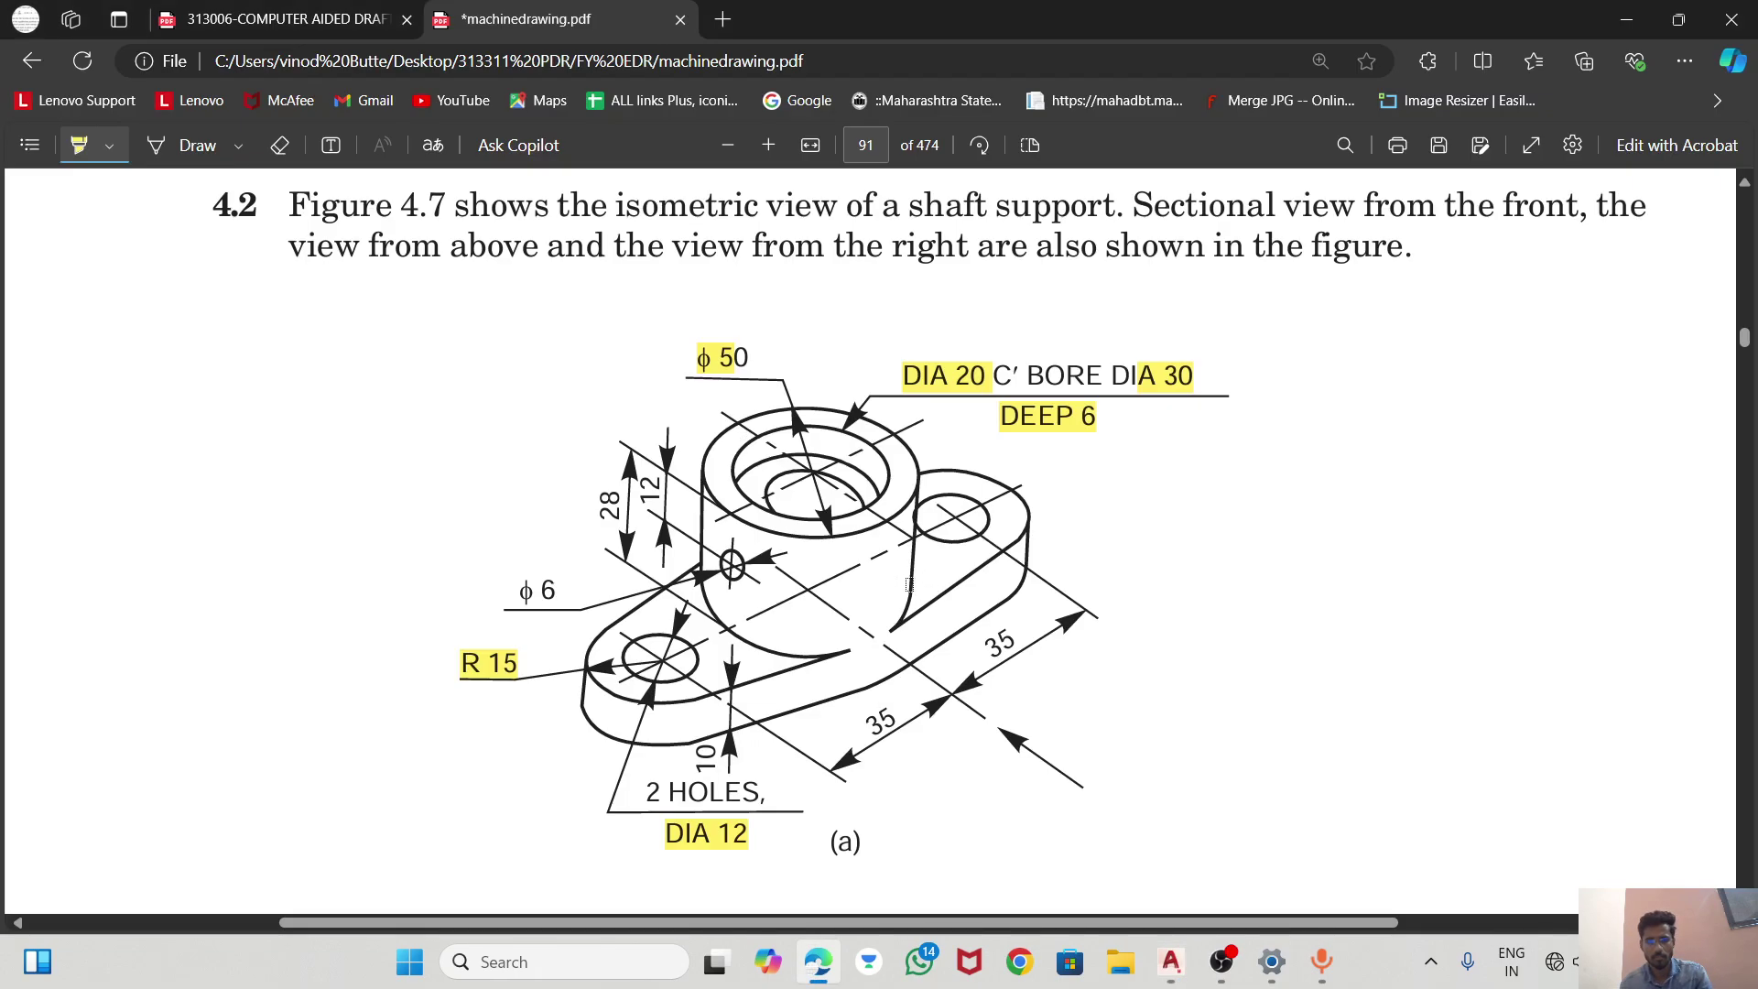
{"action": "key", "text": "alt+Tab"}
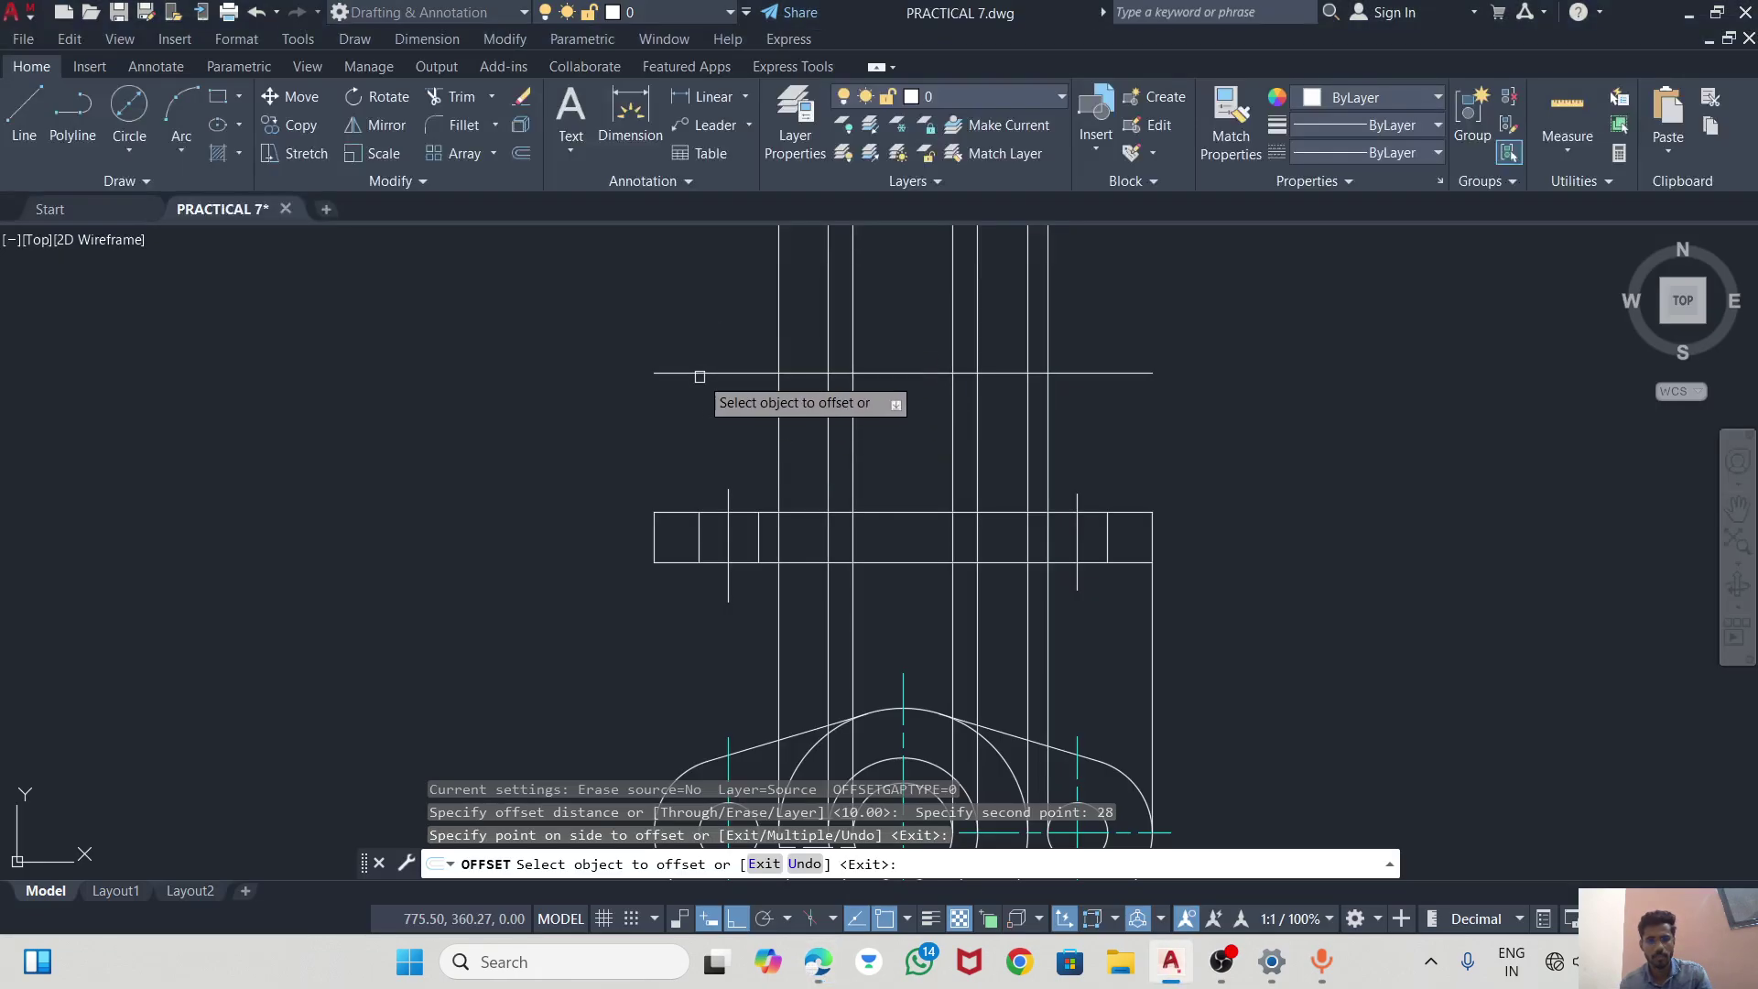
{"action": "left_click", "coordinate": [717, 372]}
{"action": "type", "text": "6"}
{"action": "key", "text": "Return"}
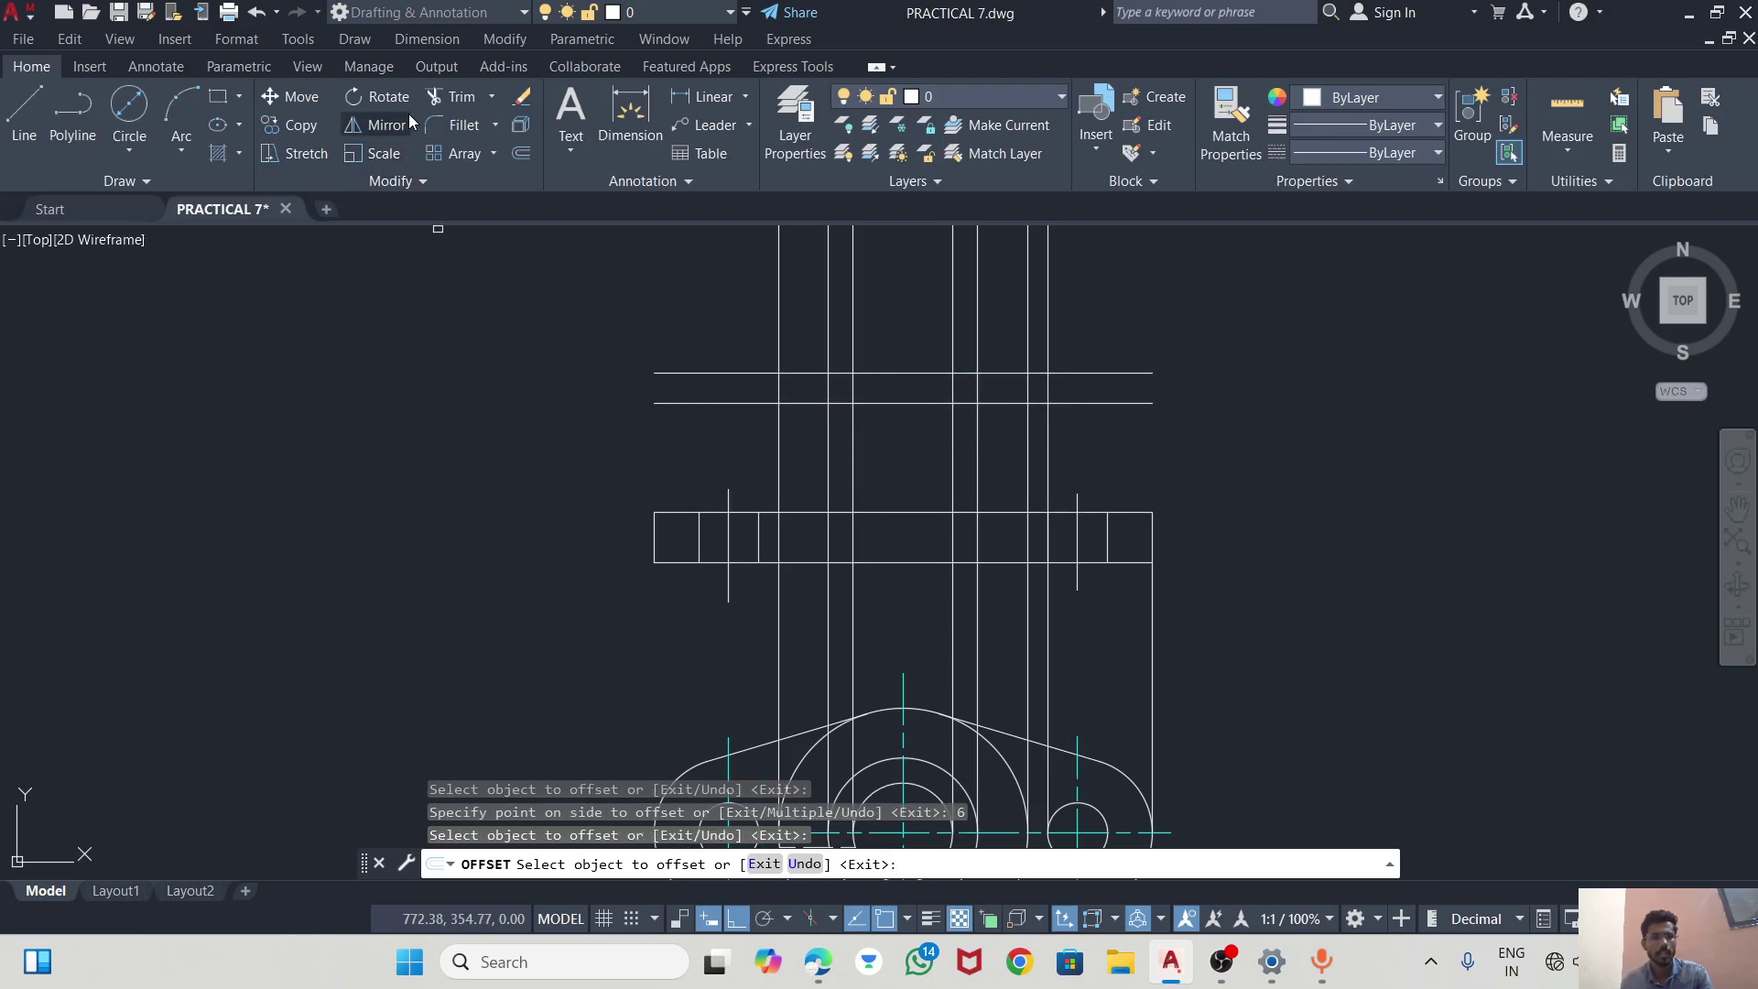
{"action": "left_click", "coordinate": [453, 99]}
Trim the new lines and verticals into the boss outline with its counterbore step.
{"action": "left_click_drag", "start_coordinate": [696, 321], "coordinate": [696, 426]}
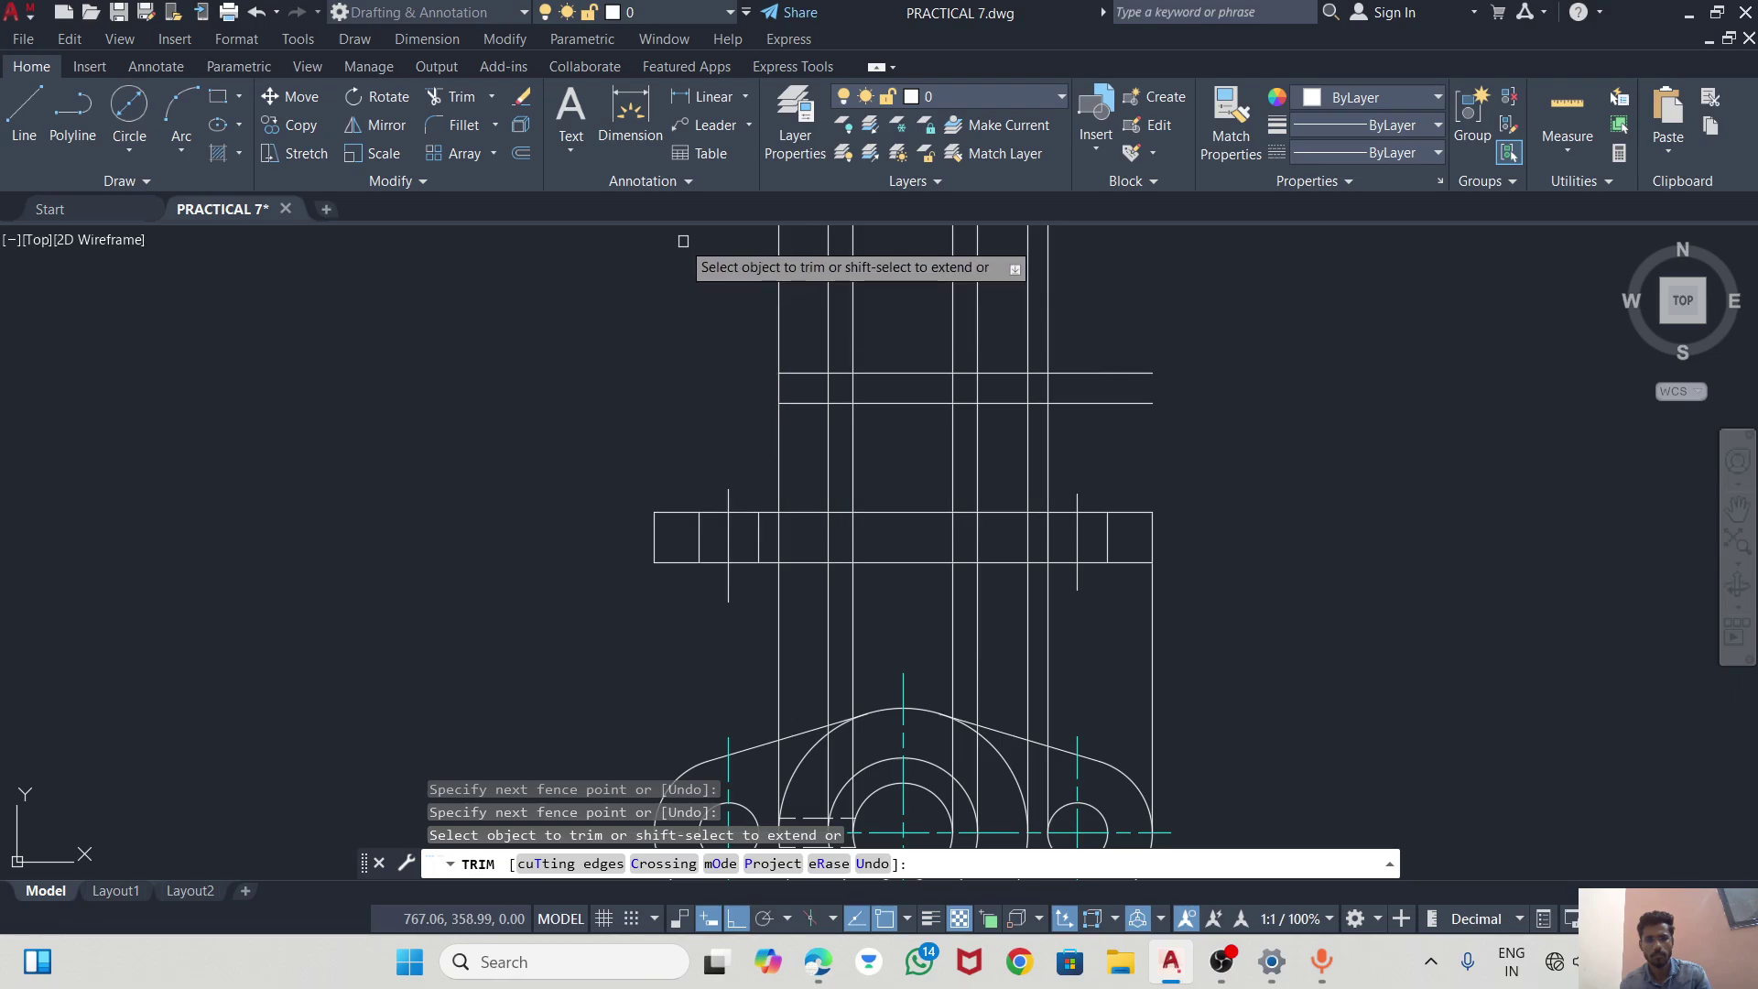
{"action": "left_click_drag", "start_coordinate": [681, 240], "coordinate": [976, 272]}
{"action": "left_click_drag", "start_coordinate": [1178, 289], "coordinate": [1110, 349]}
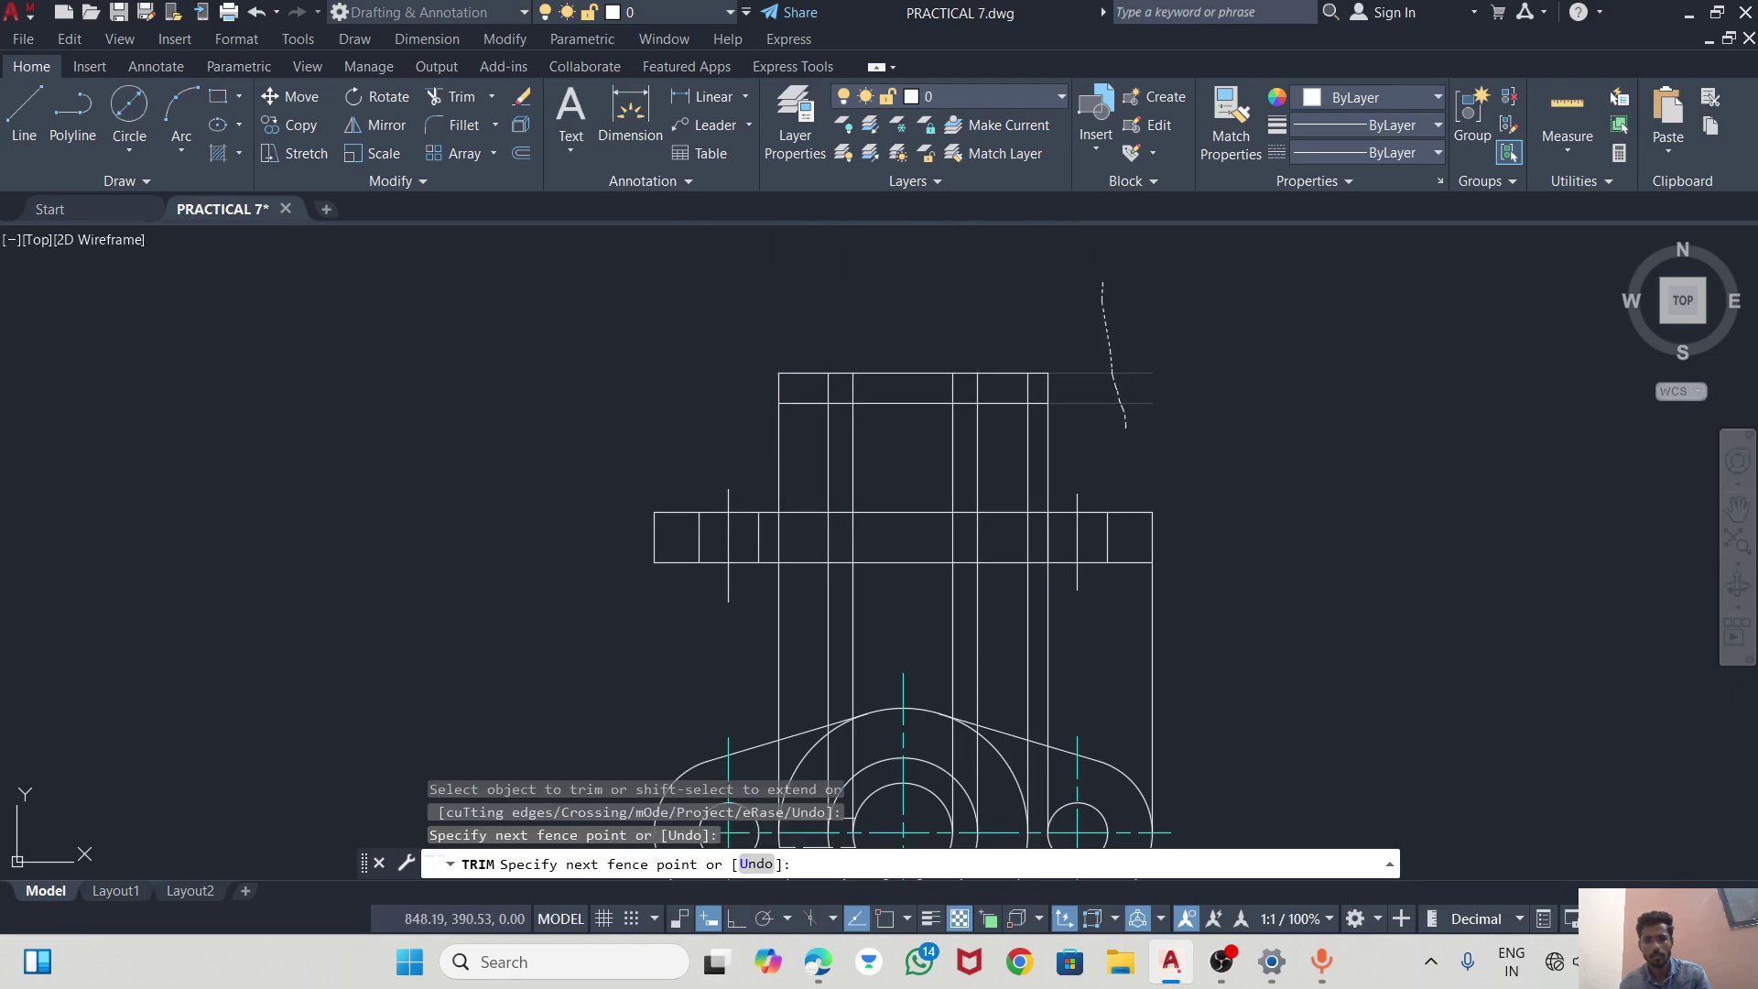
{"action": "left_click_drag", "start_coordinate": [1127, 426], "coordinate": [1126, 426]}
{"action": "scroll", "coordinate": [831, 396], "scroll_direction": "up", "scroll_amount": 2}
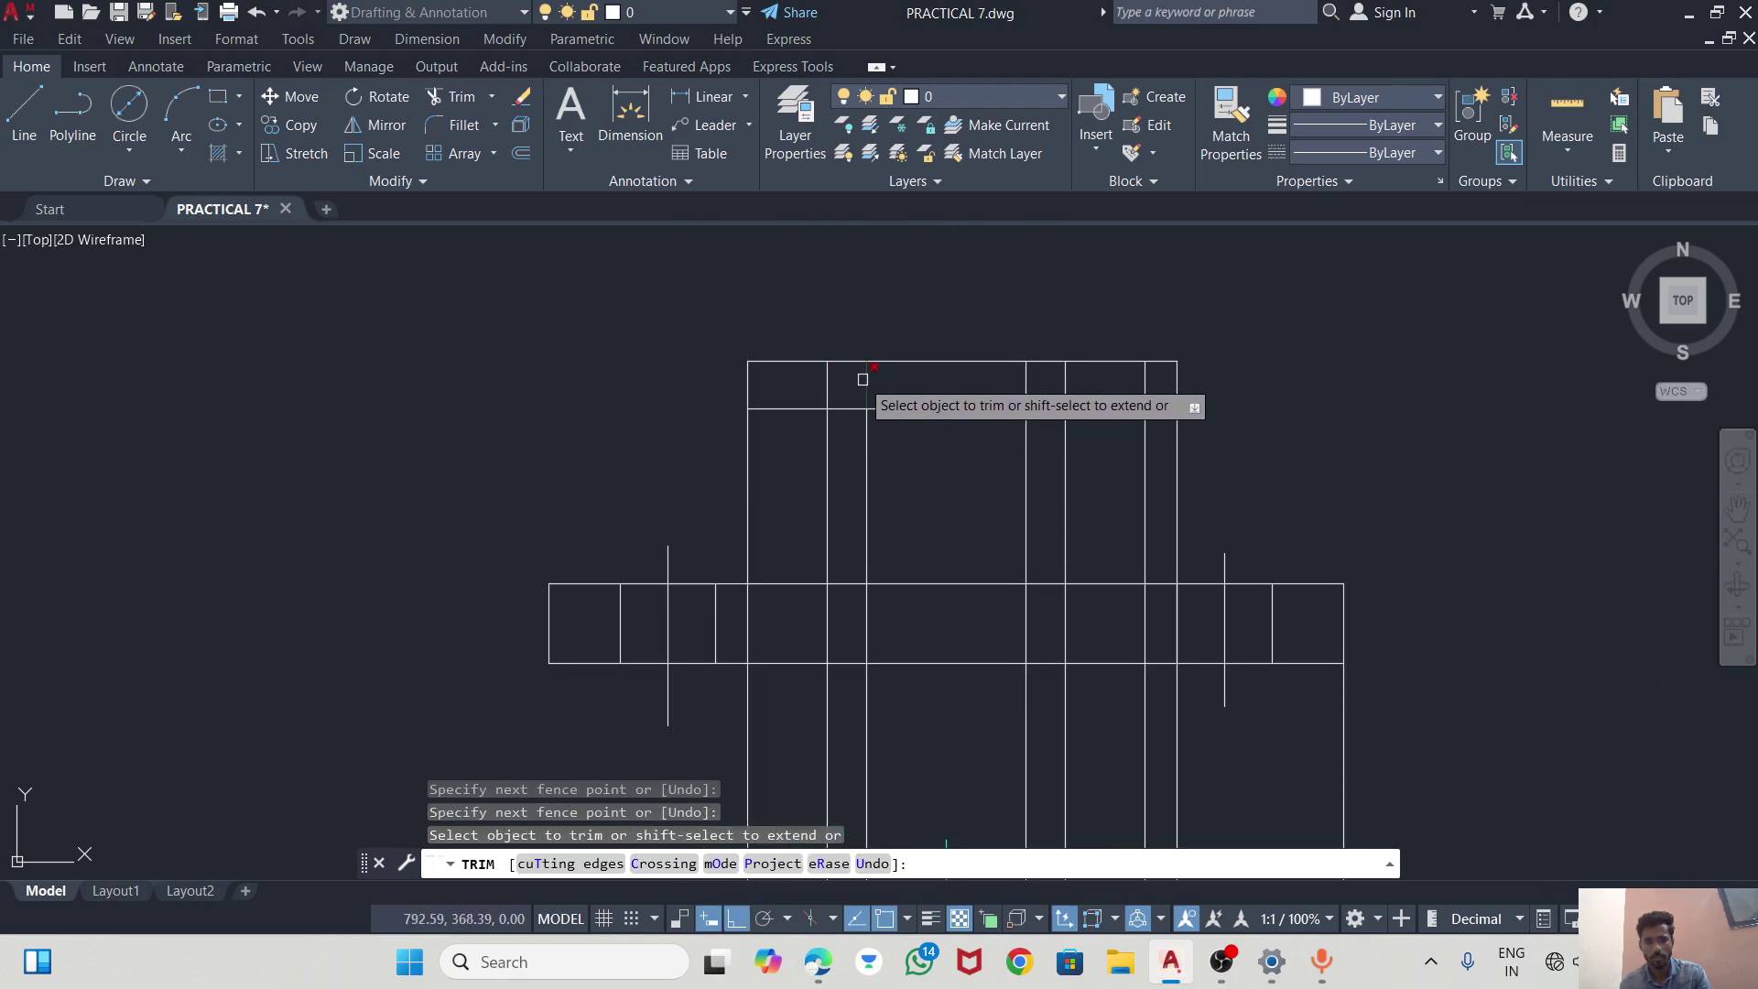
{"action": "left_click", "coordinate": [1025, 378]}
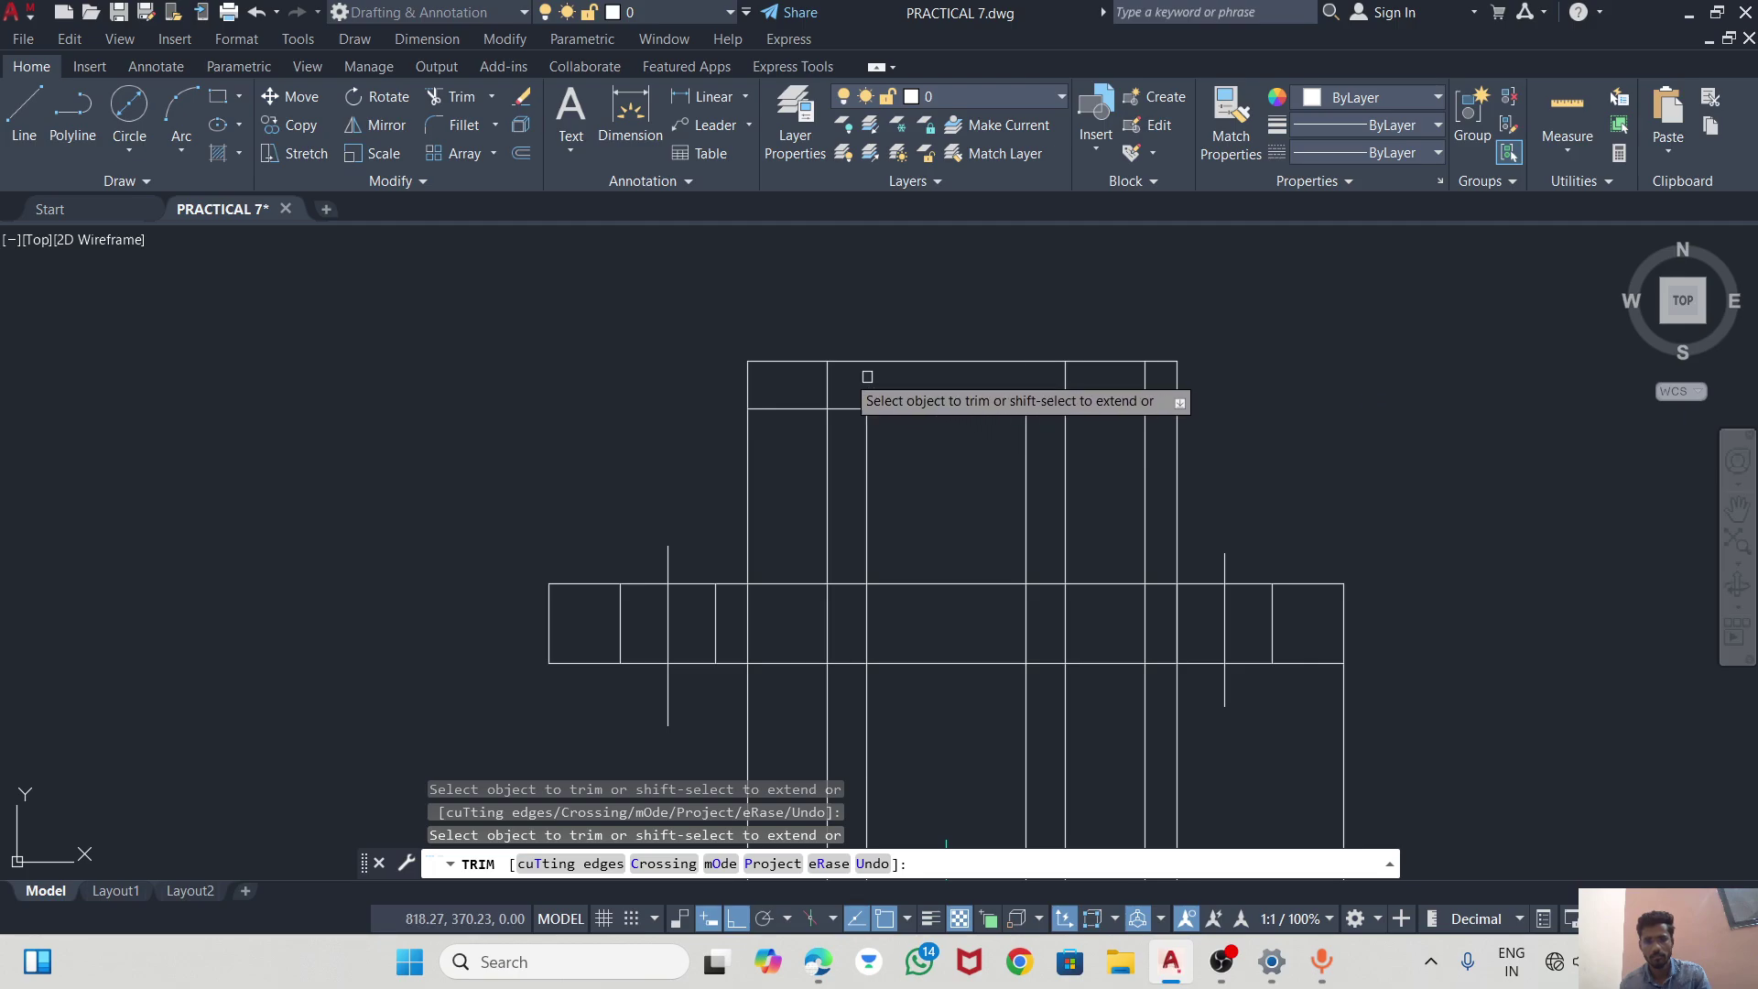
{"action": "left_click", "coordinate": [790, 410]}
{"action": "left_click", "coordinate": [827, 472]}
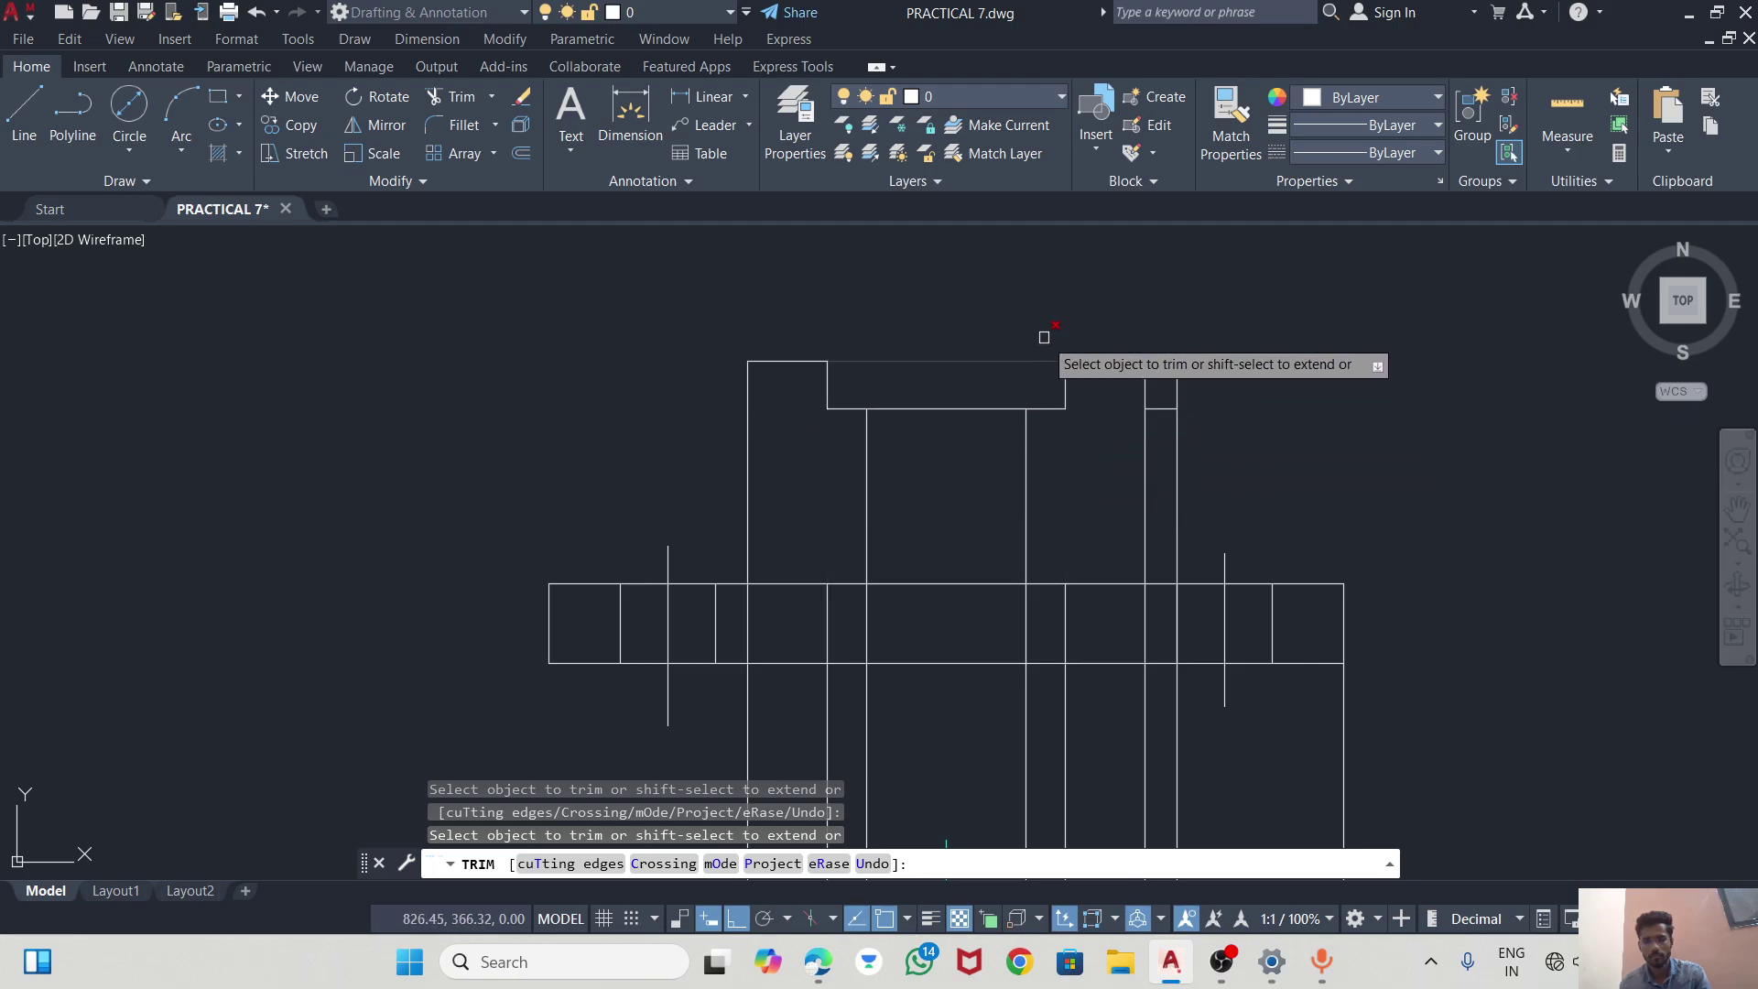
{"action": "scroll", "coordinate": [1045, 337], "scroll_direction": "down", "scroll_amount": 2}
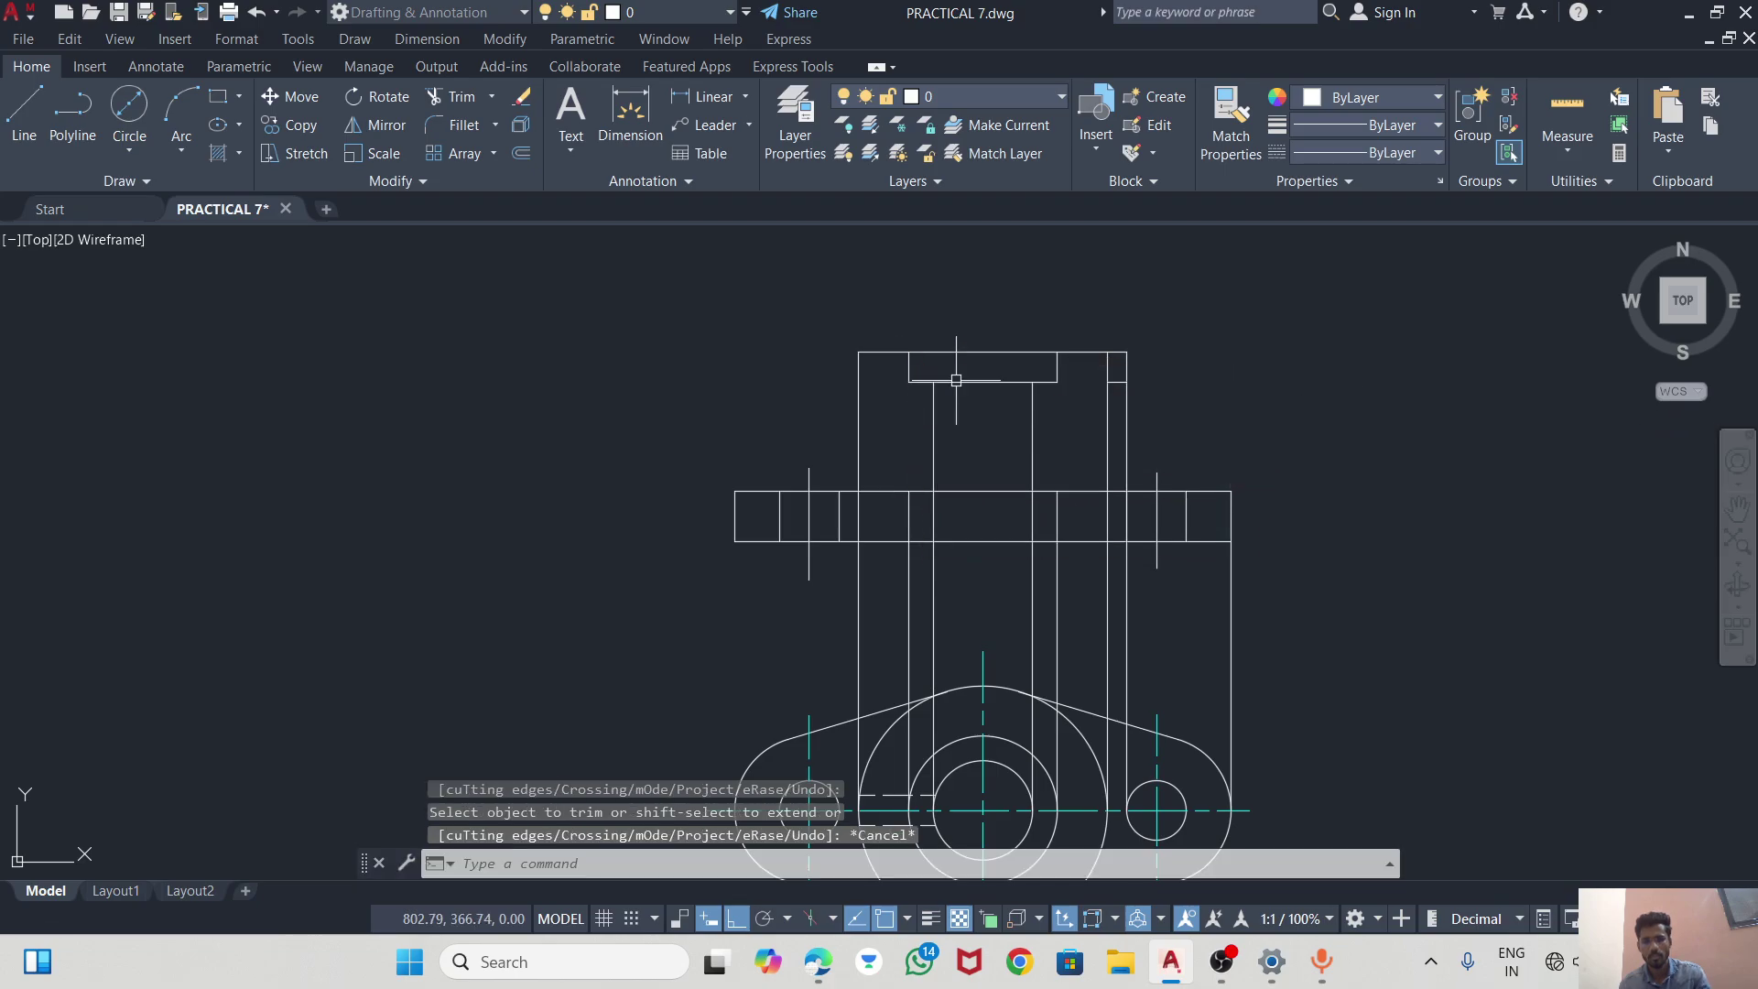
{"action": "key", "text": "Escape"}
Erase the extra vertical line in the boss and fence-trim projection lines between the views.
{"action": "left_click", "coordinate": [905, 619]}
{"action": "key", "text": "Delete"}
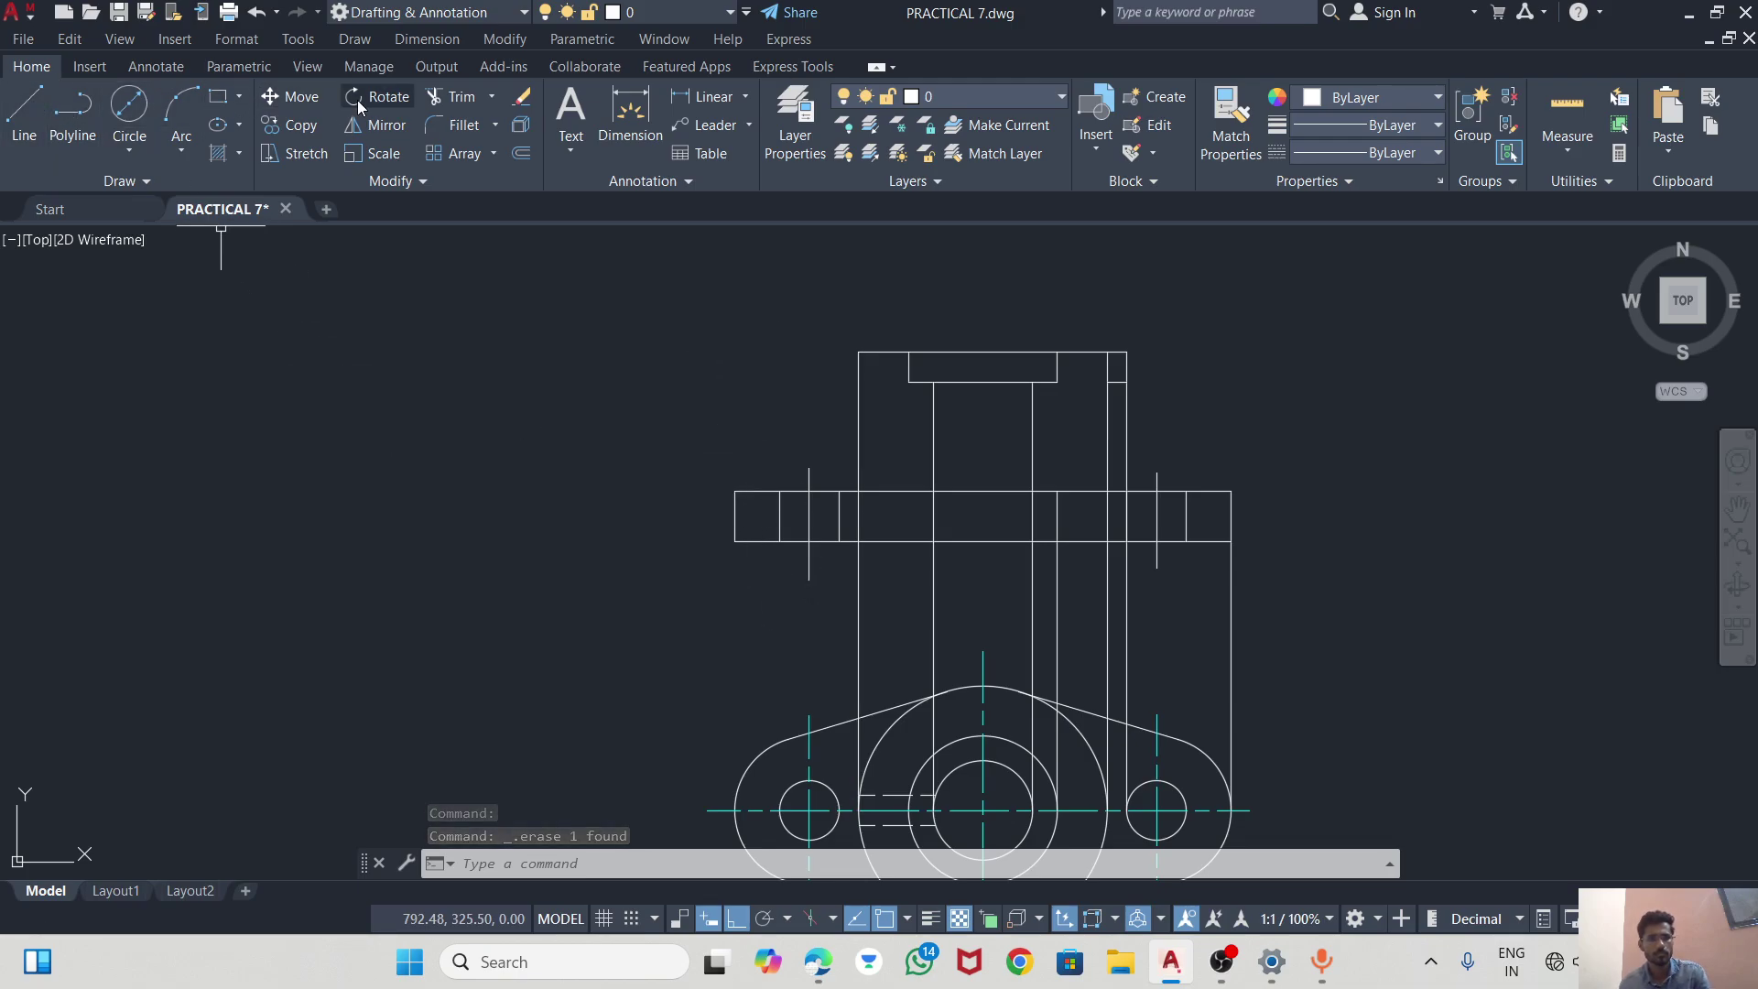
{"action": "left_click", "coordinate": [448, 107]}
{"action": "left_click_drag", "start_coordinate": [785, 592], "coordinate": [898, 581]}
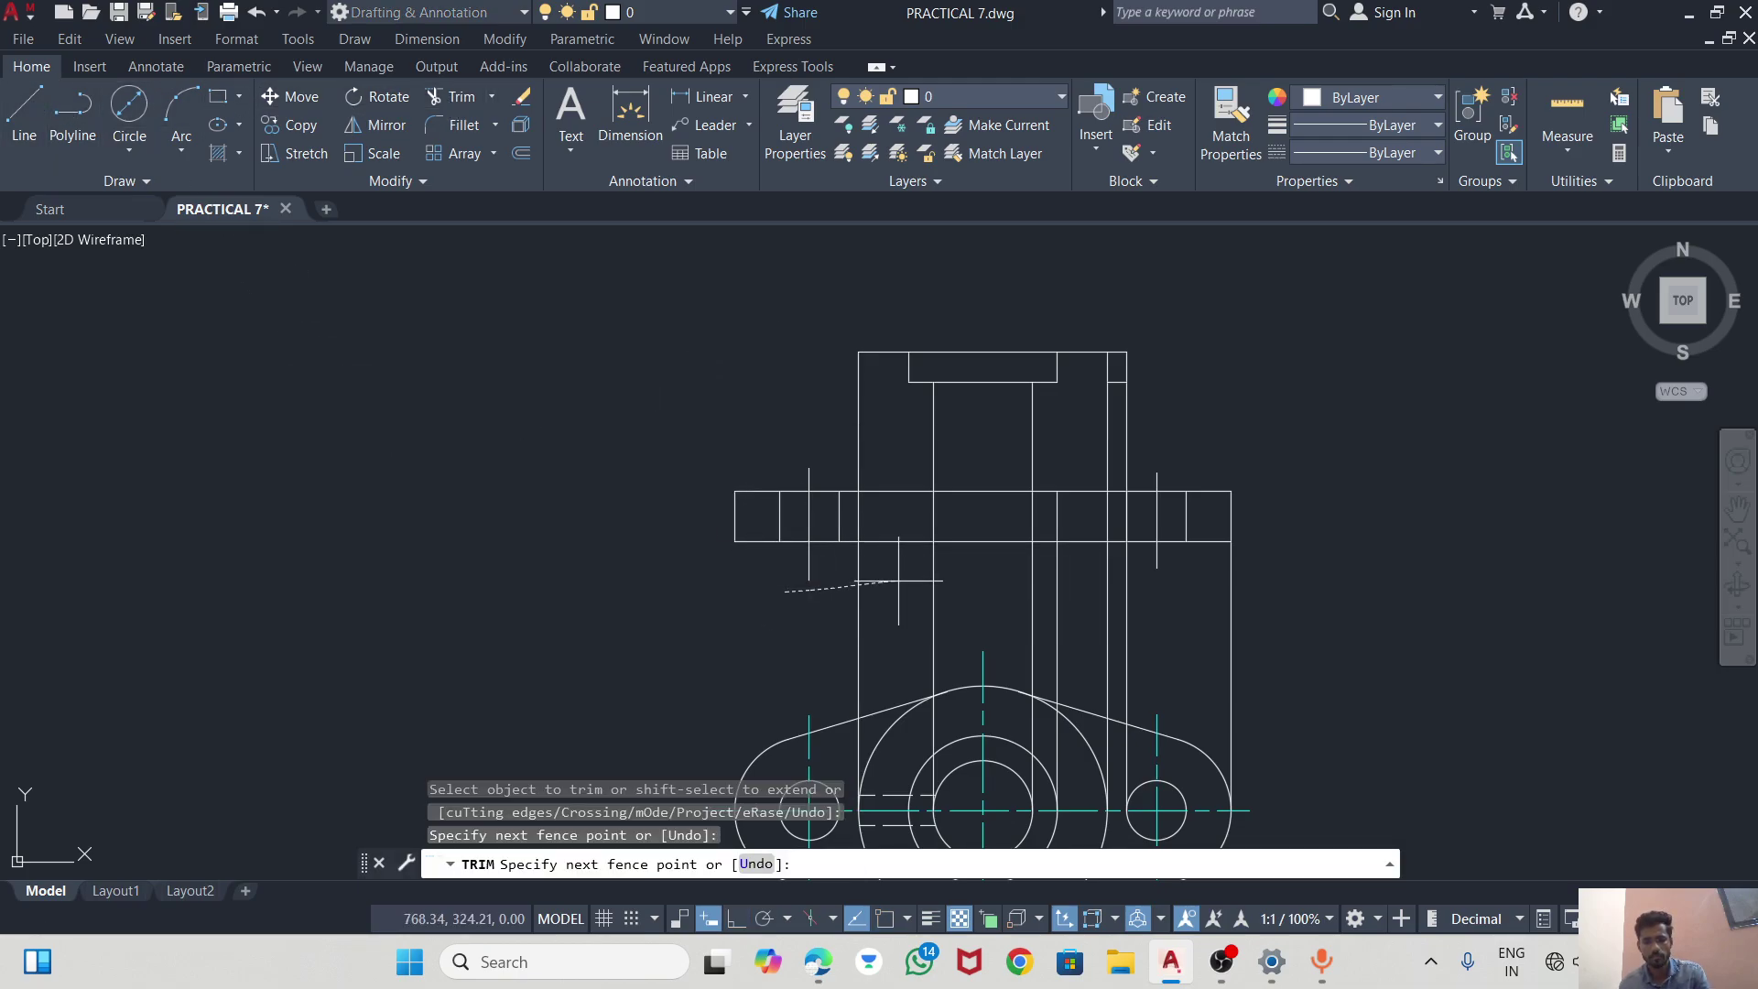
{"action": "left_click_drag", "start_coordinate": [1230, 628], "coordinate": [1236, 632]}
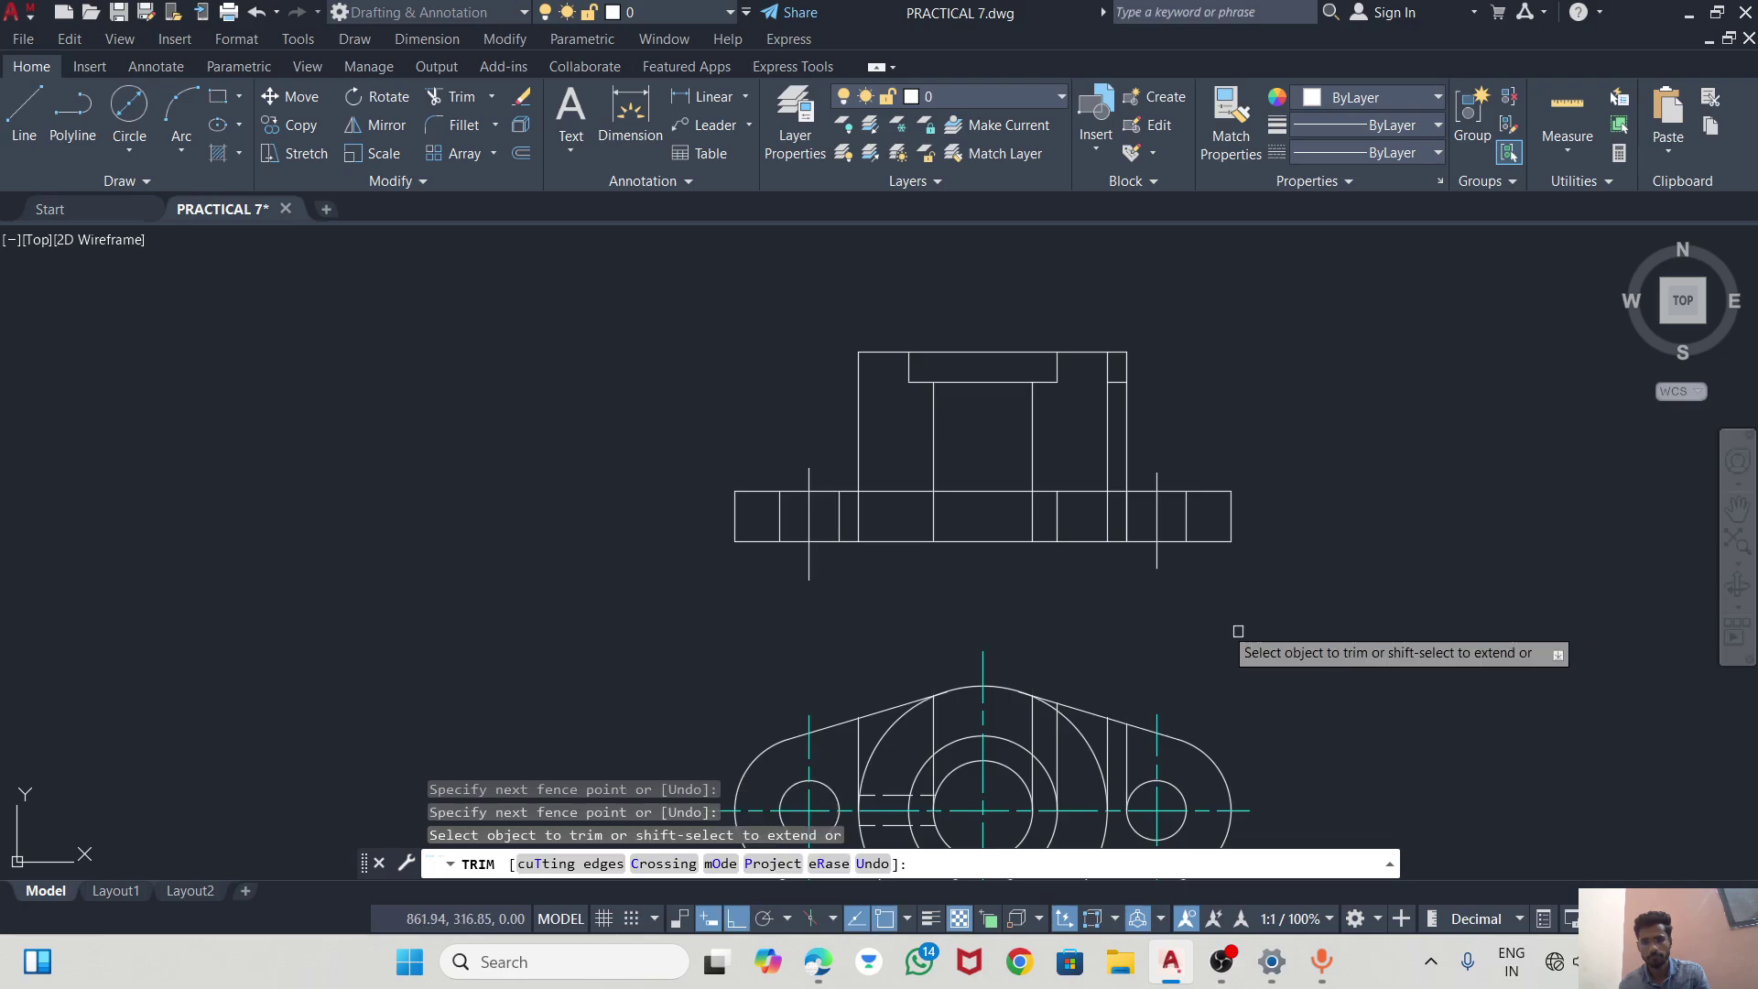
{"action": "key", "text": "Escape"}
Erase the leftover vertical construction lines crossing the top view.
{"action": "scroll", "coordinate": [881, 697], "scroll_direction": "up", "scroll_amount": 6}
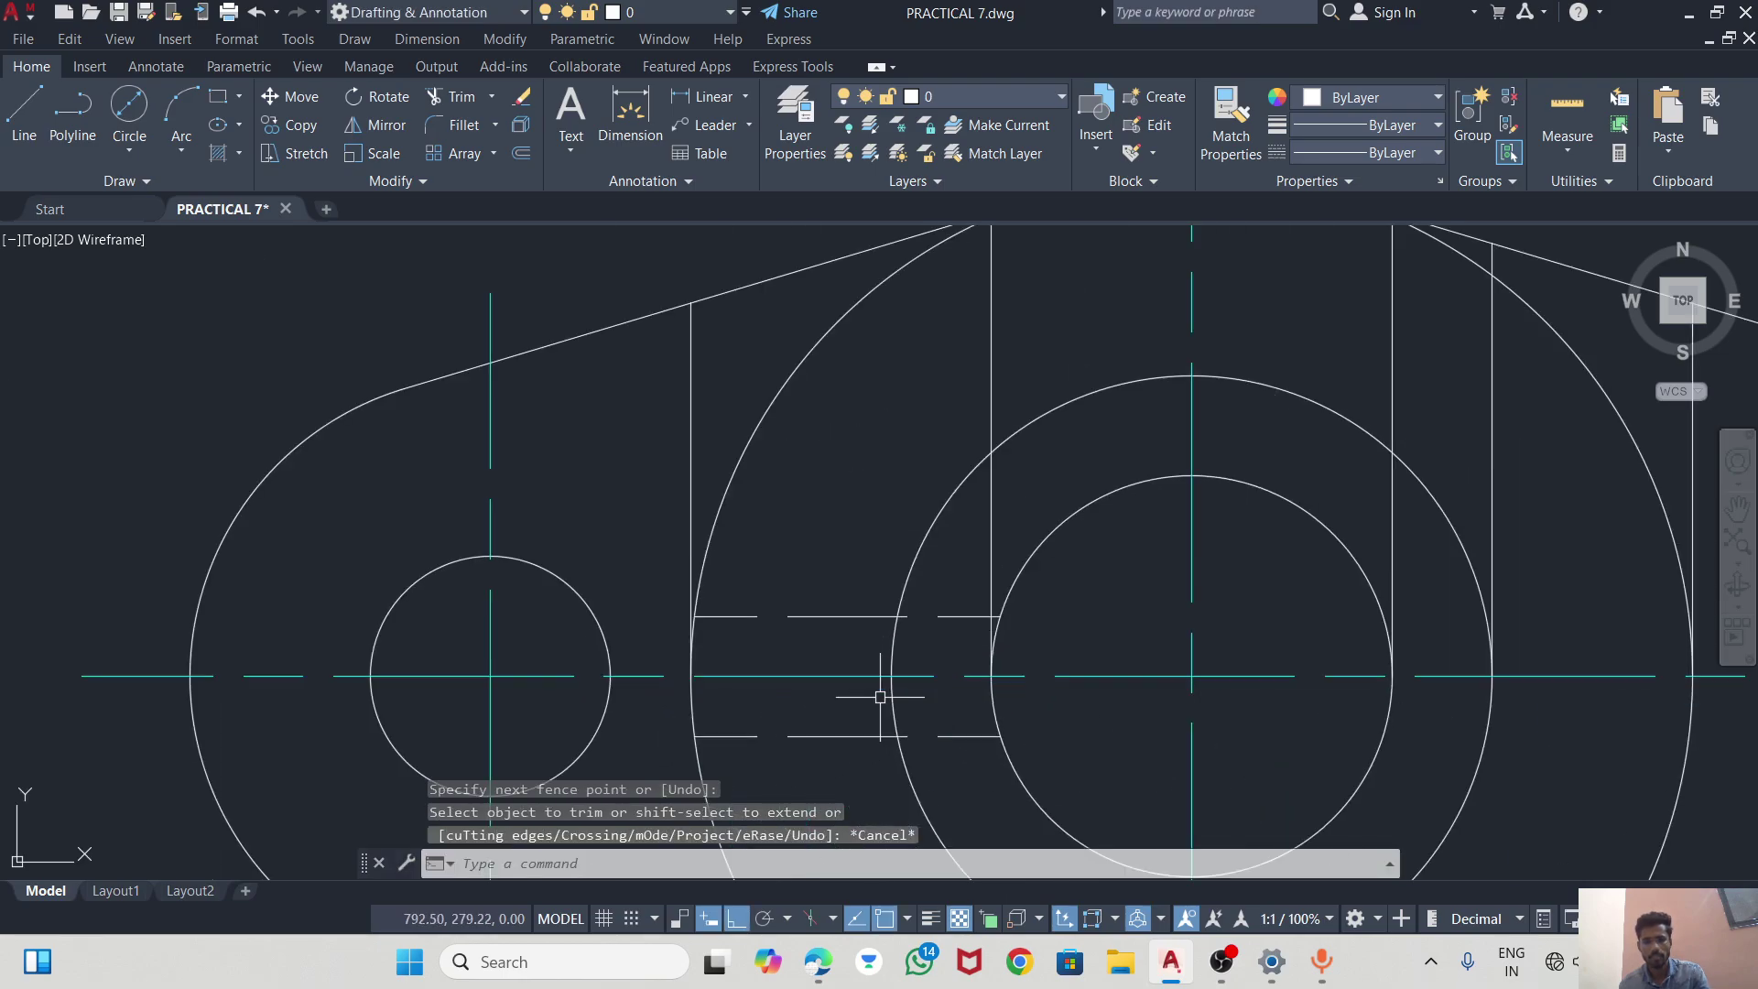
{"action": "left_click", "coordinate": [703, 442]}
{"action": "left_click", "coordinate": [689, 409]}
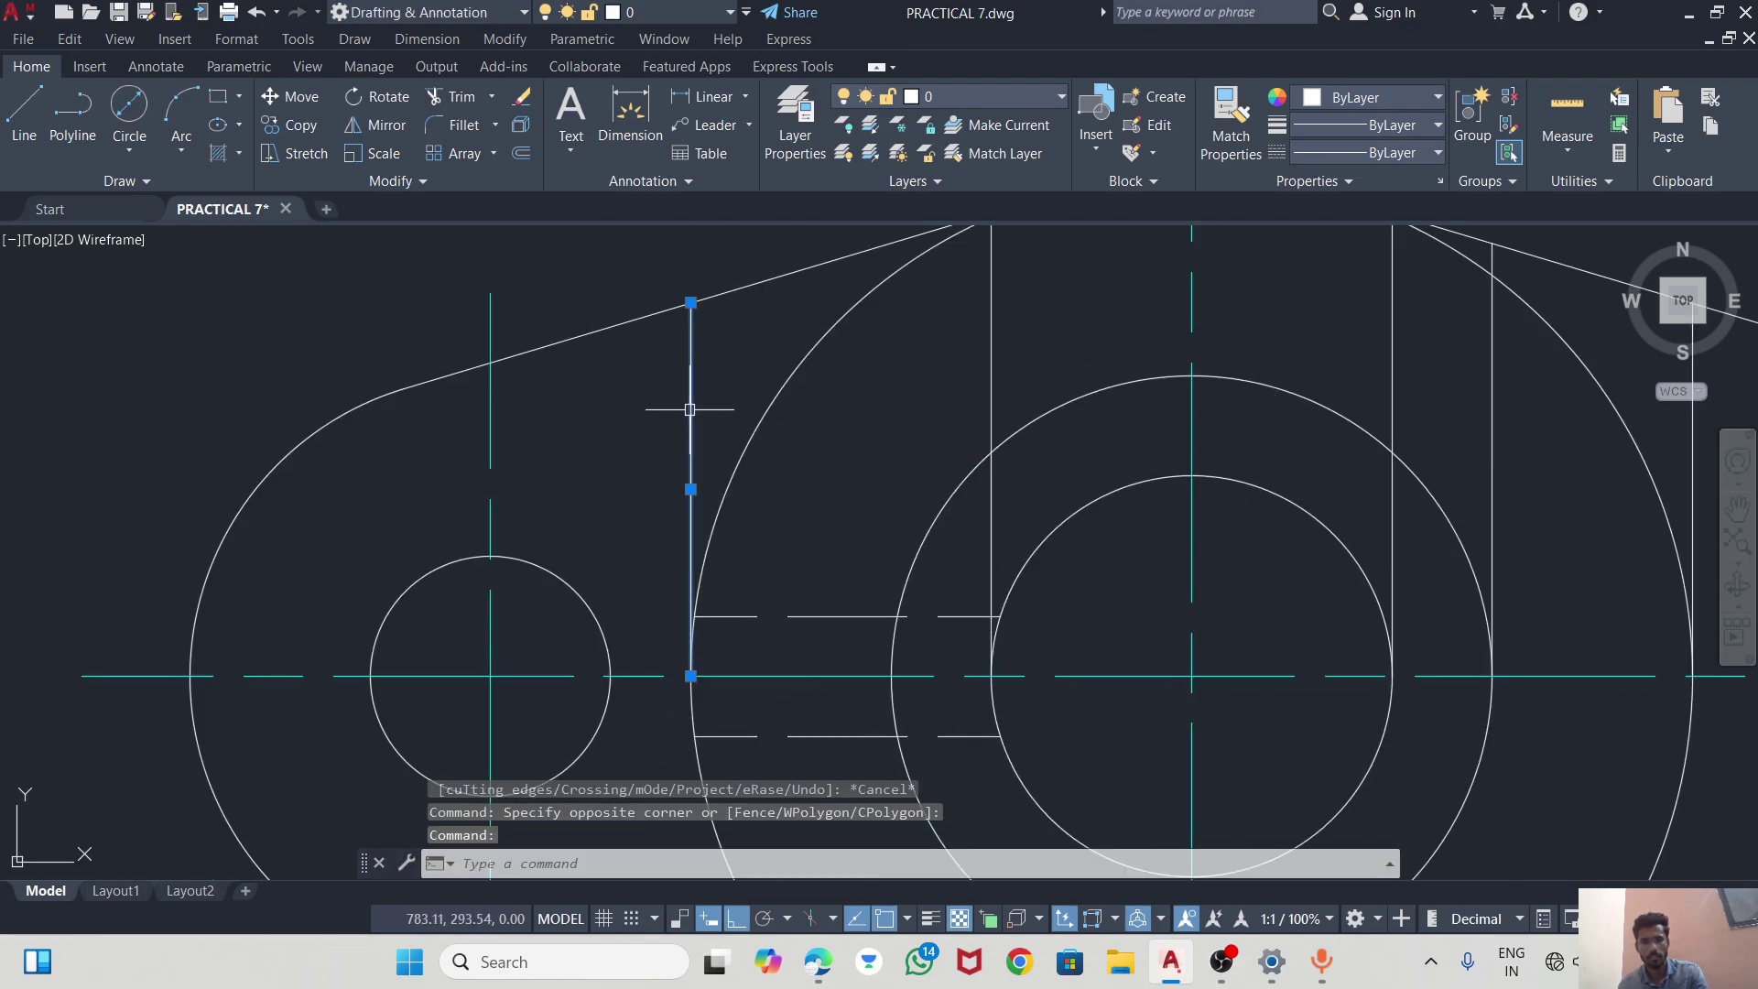
{"action": "key", "text": "Delete"}
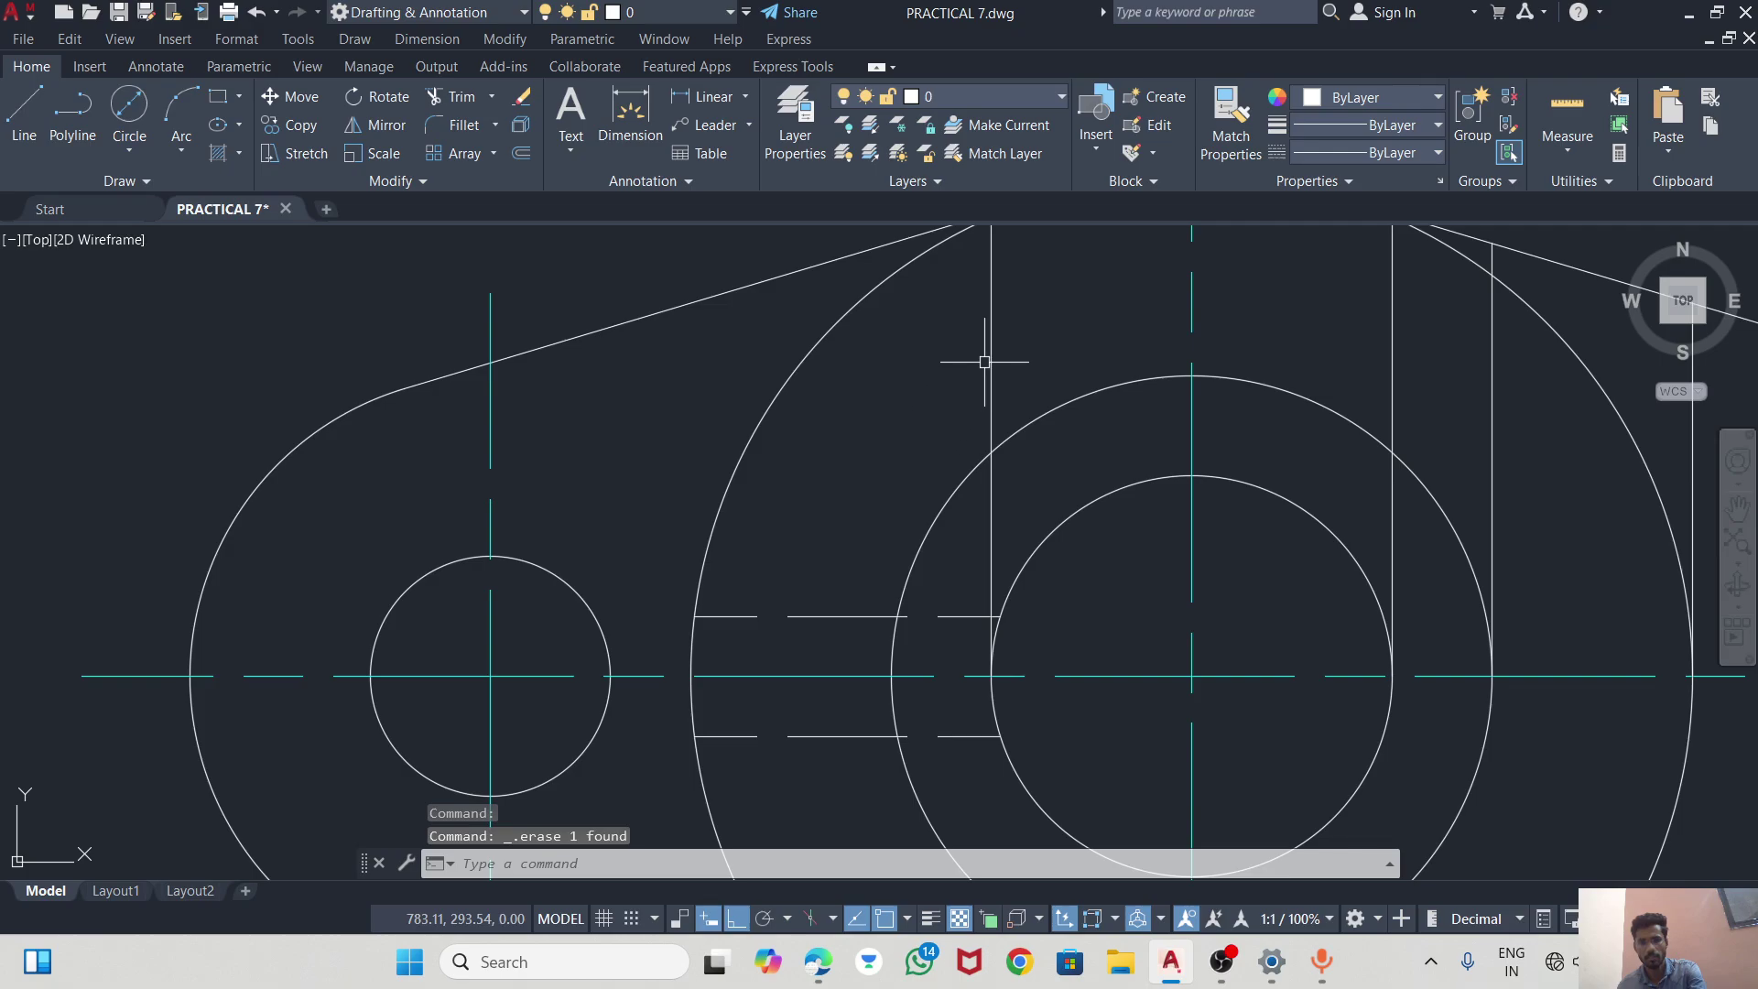
{"action": "left_click", "coordinate": [989, 362]}
{"action": "key", "text": "Delete"}
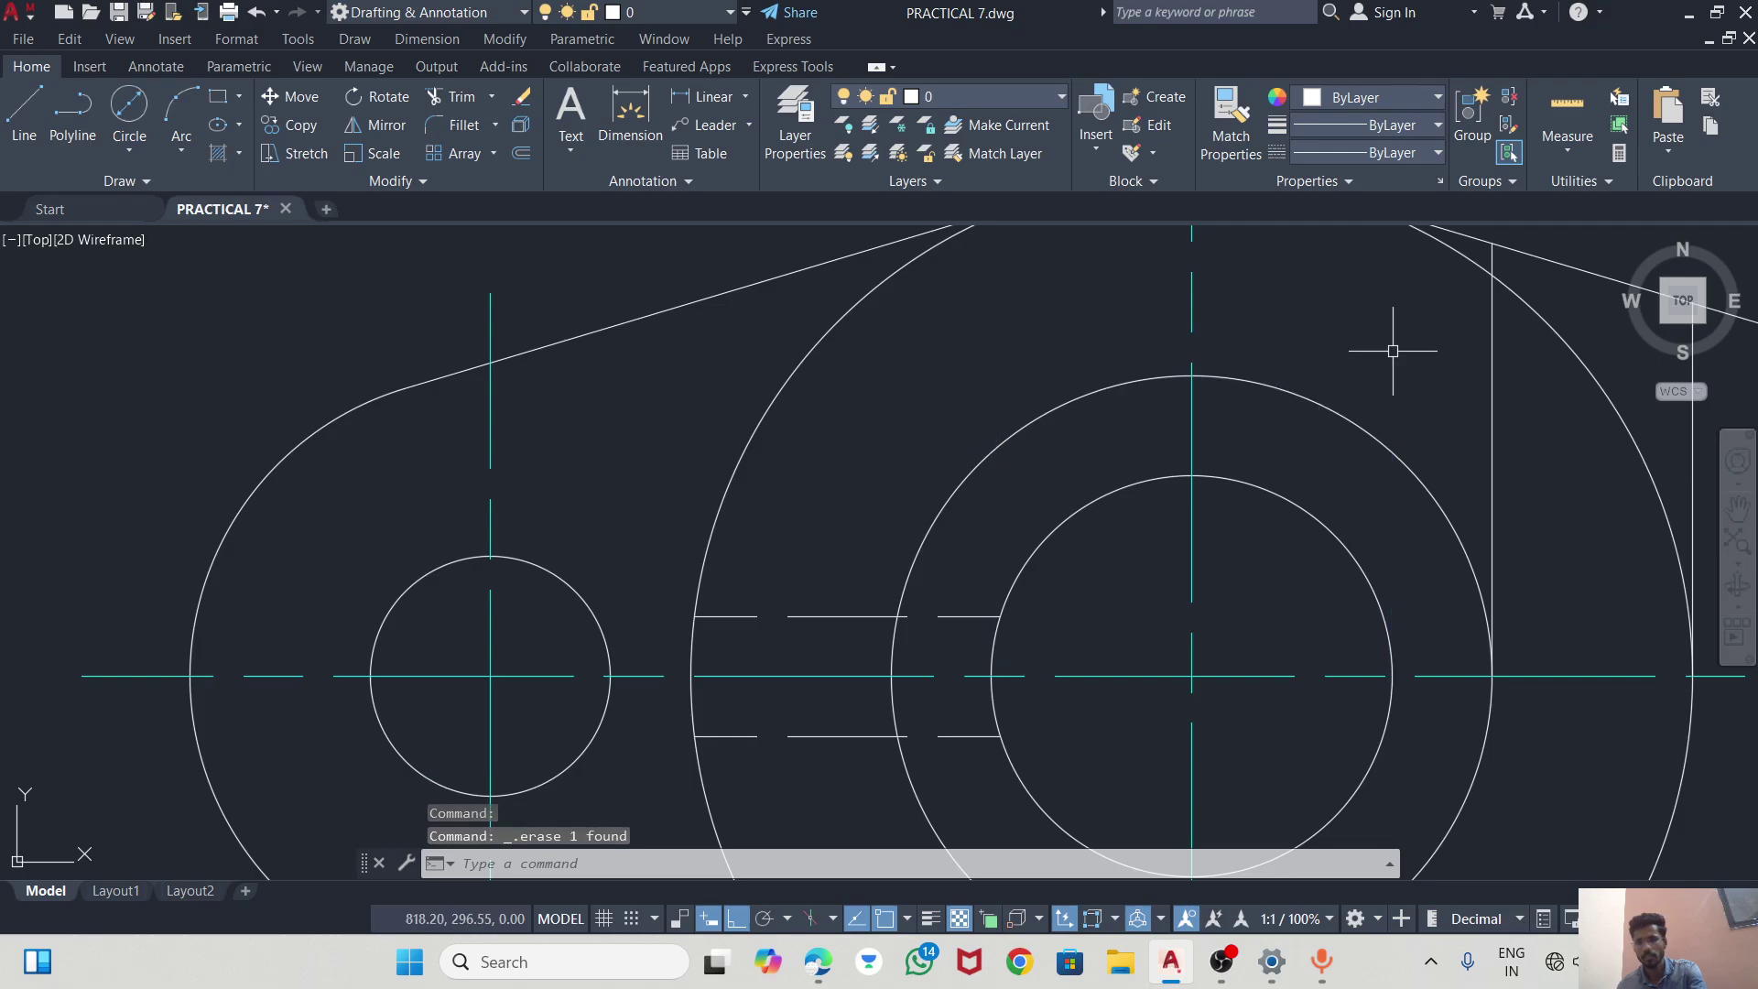
{"action": "left_click", "coordinate": [1490, 389]}
{"action": "key", "text": "Delete"}
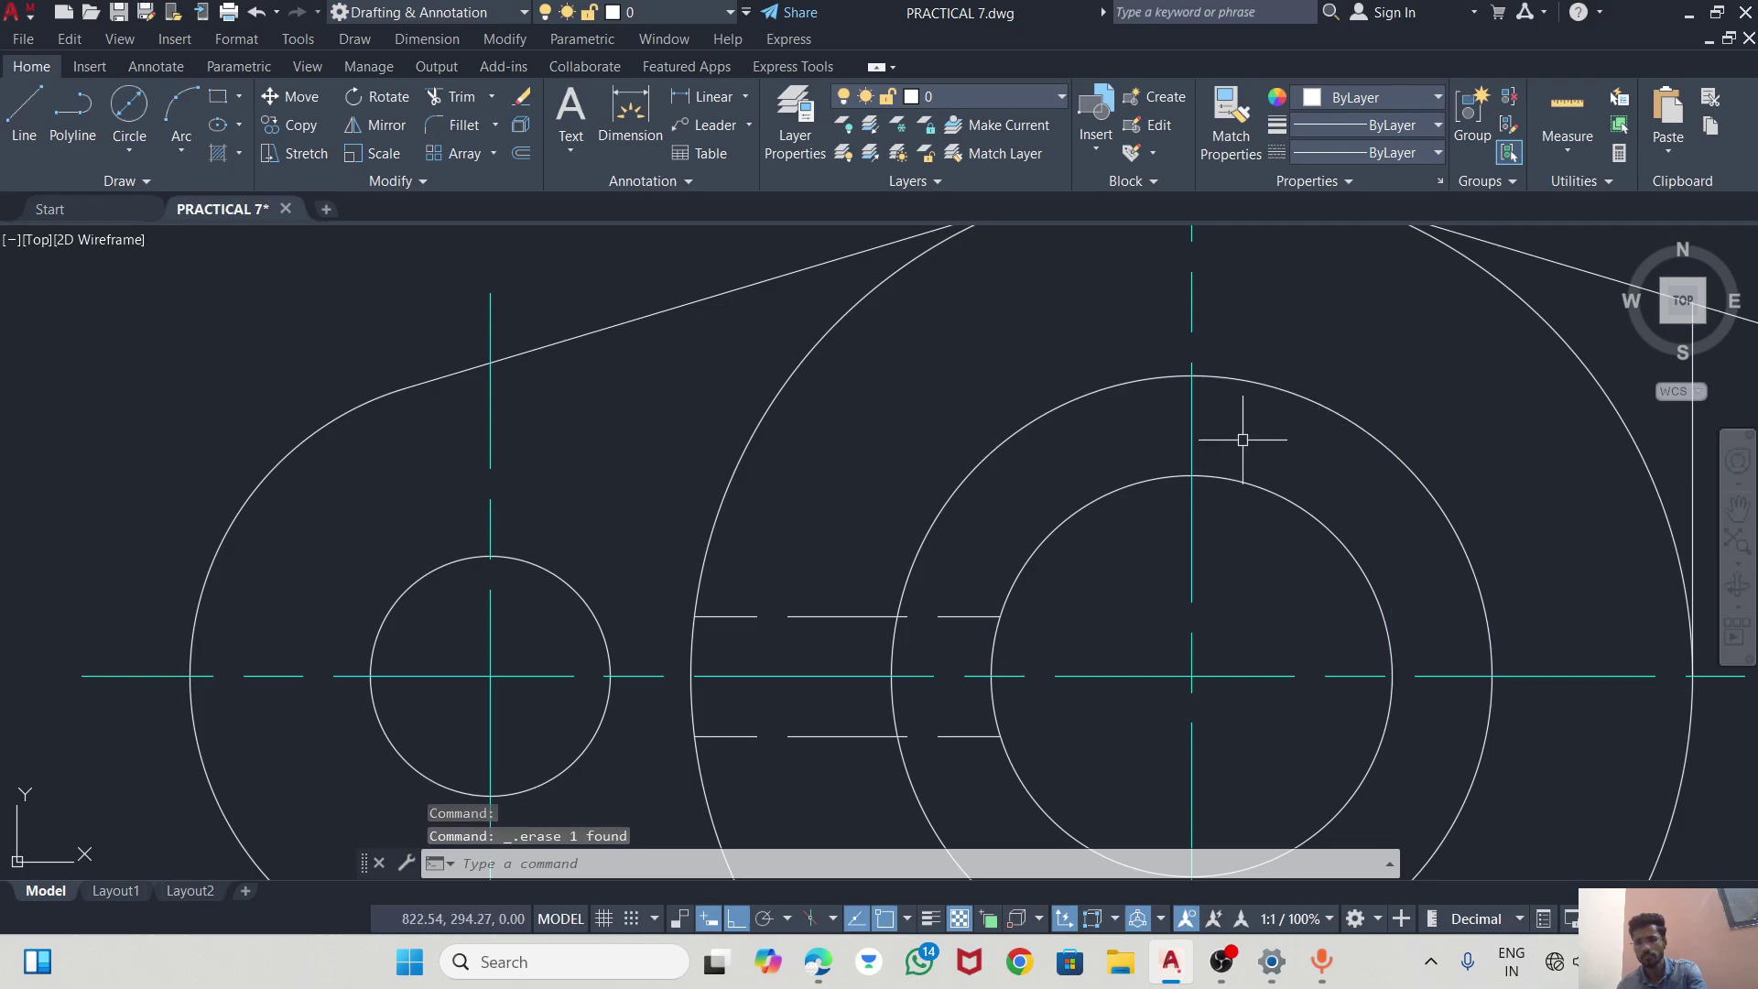
Erase the stray vertical lines near the right side and zoom out to check the drawing.
{"action": "scroll", "coordinate": [1242, 442], "scroll_direction": "down", "scroll_amount": 2}
{"action": "left_click", "coordinate": [1522, 427]}
{"action": "key", "text": "Delete"}
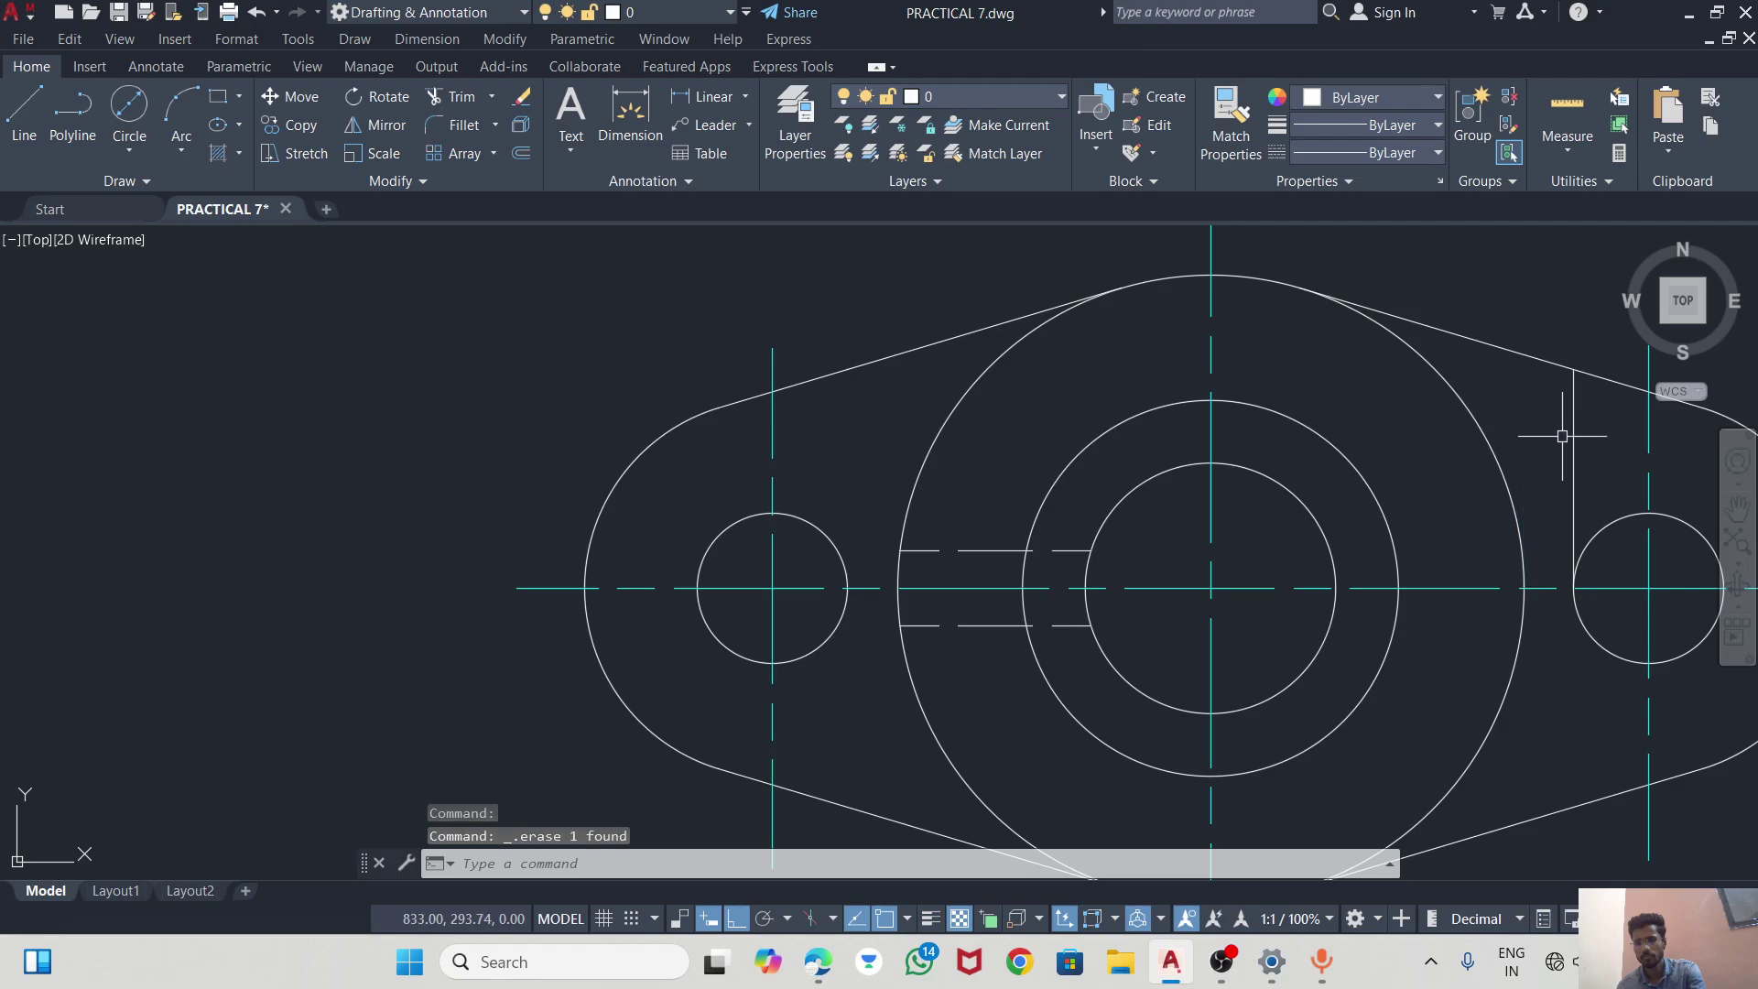
{"action": "left_click", "coordinate": [1583, 446]}
{"action": "scroll", "coordinate": [1191, 540], "scroll_direction": "down", "scroll_amount": 3}
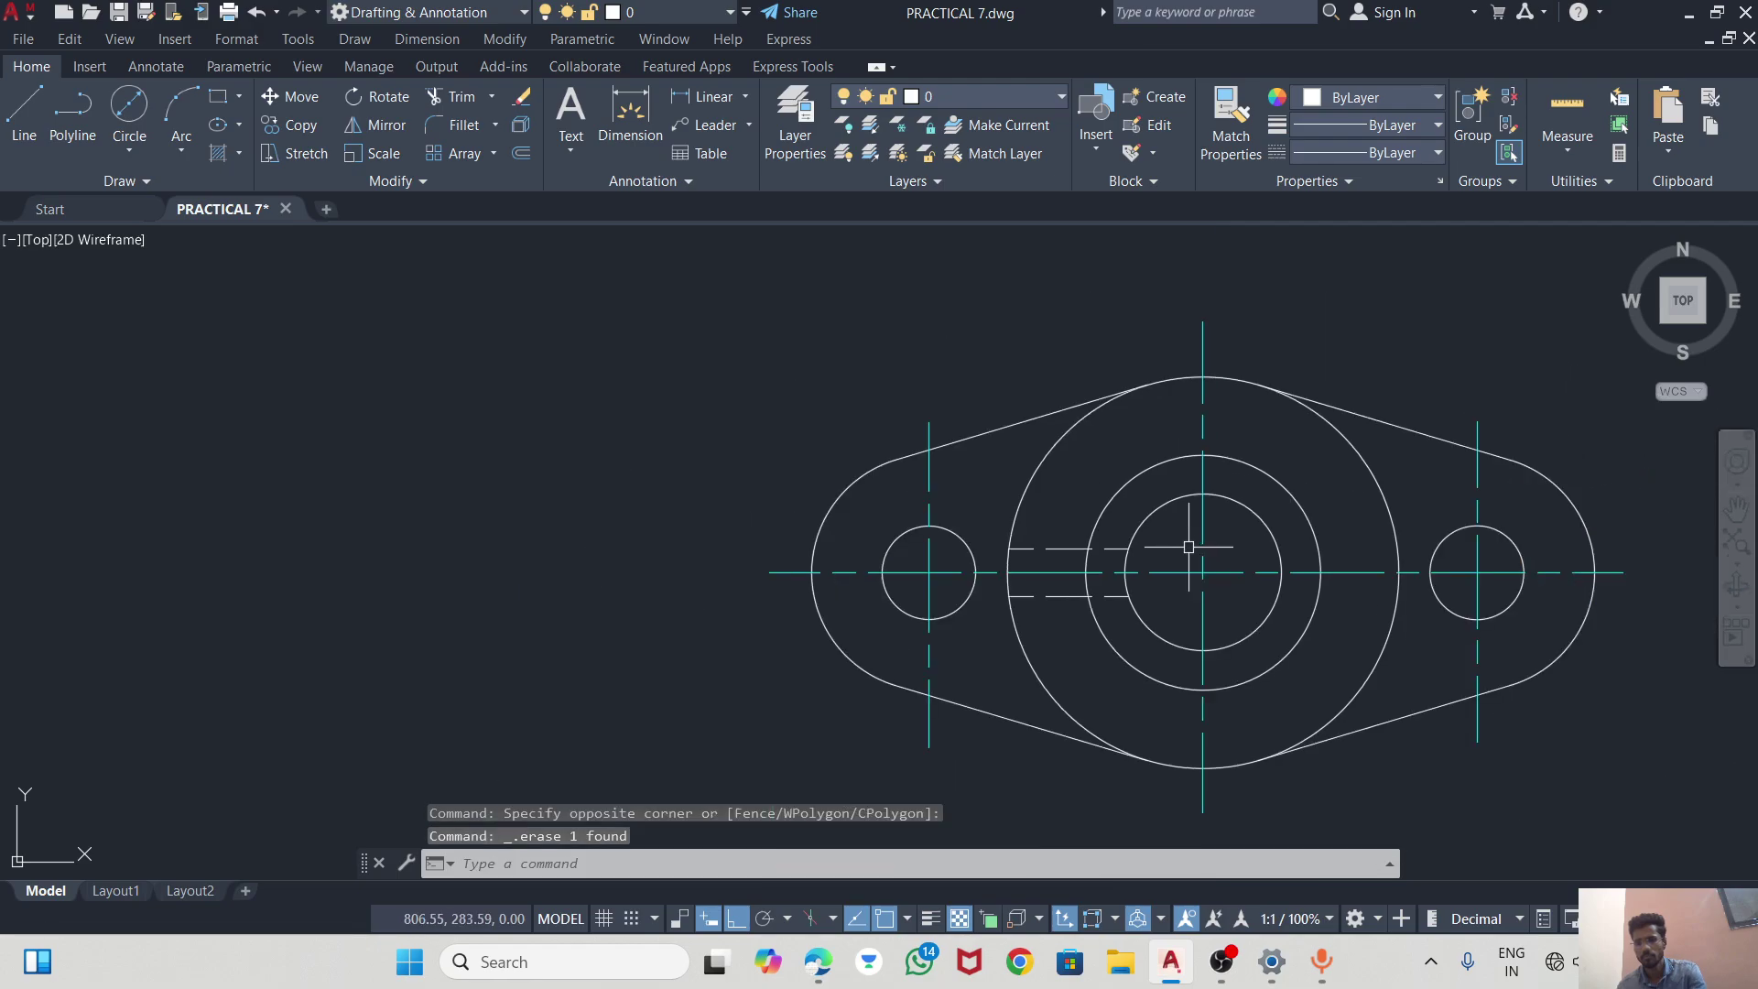
{"action": "scroll", "coordinate": [1190, 541], "scroll_direction": "down", "scroll_amount": 1}
{"action": "scroll", "coordinate": [921, 591], "scroll_direction": "down", "scroll_amount": 2}
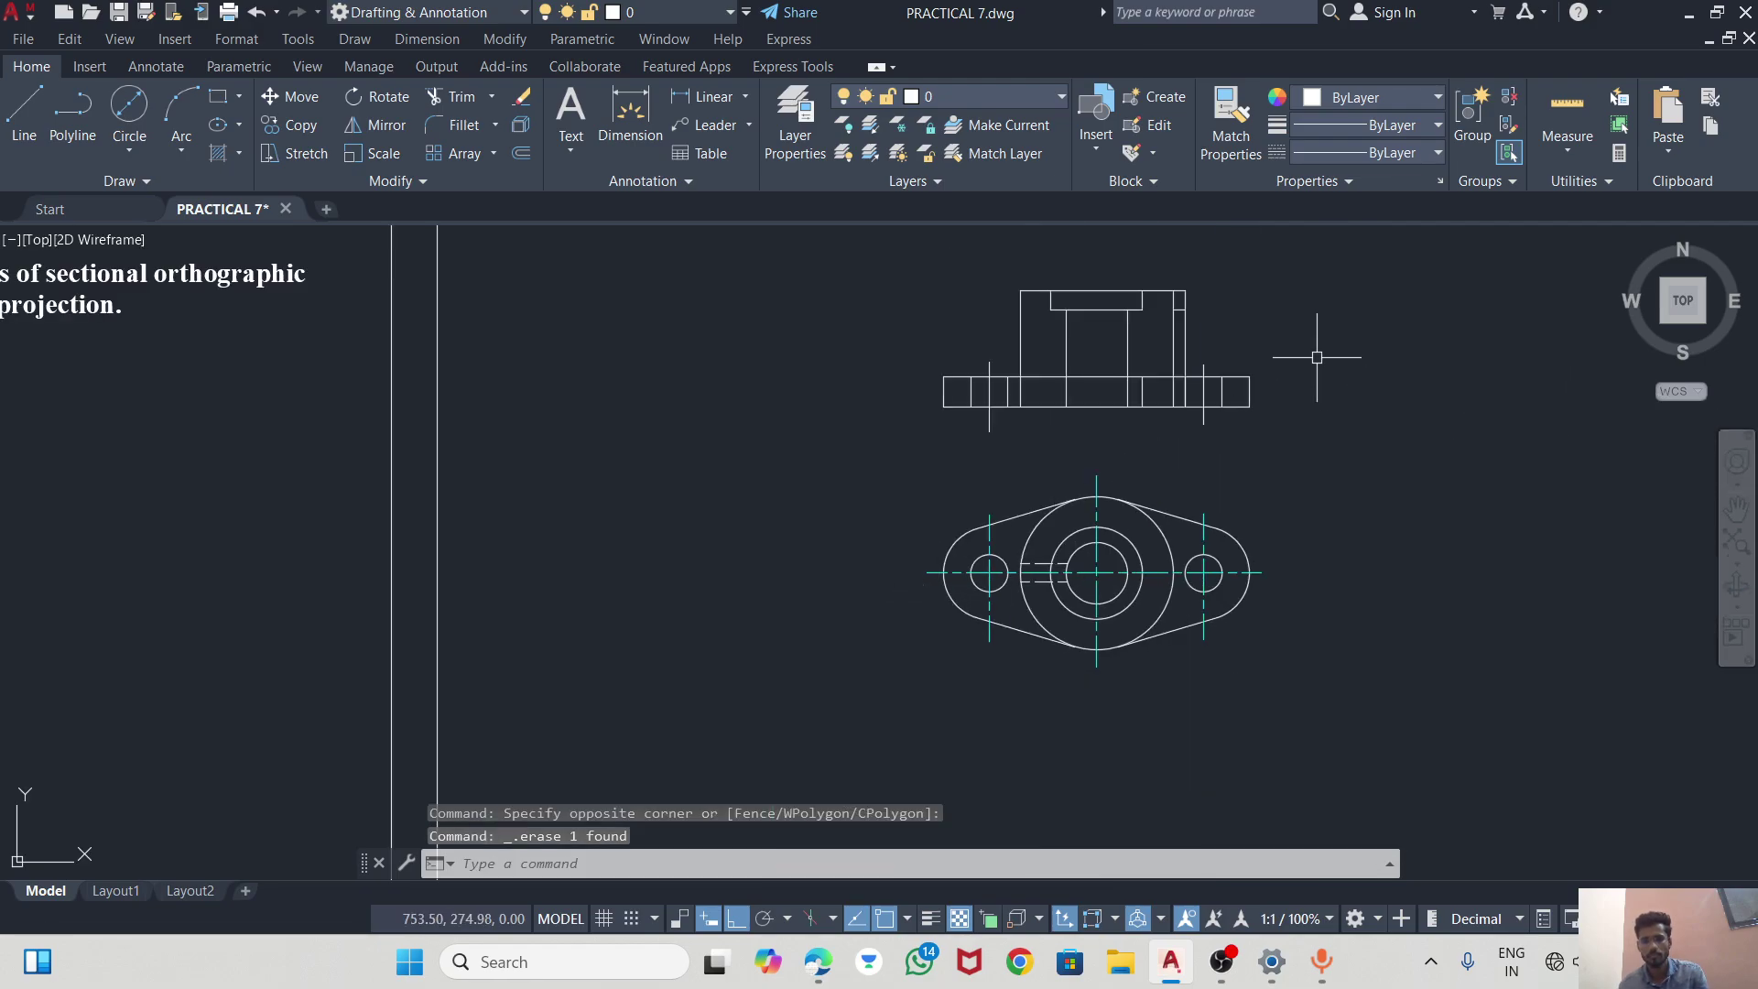
{"action": "scroll", "coordinate": [1165, 349], "scroll_direction": "up", "scroll_amount": 2}
{"action": "scroll", "coordinate": [671, 506], "scroll_direction": "up", "scroll_amount": 1}
{"action": "scroll", "coordinate": [588, 515], "scroll_direction": "down", "scroll_amount": 1}
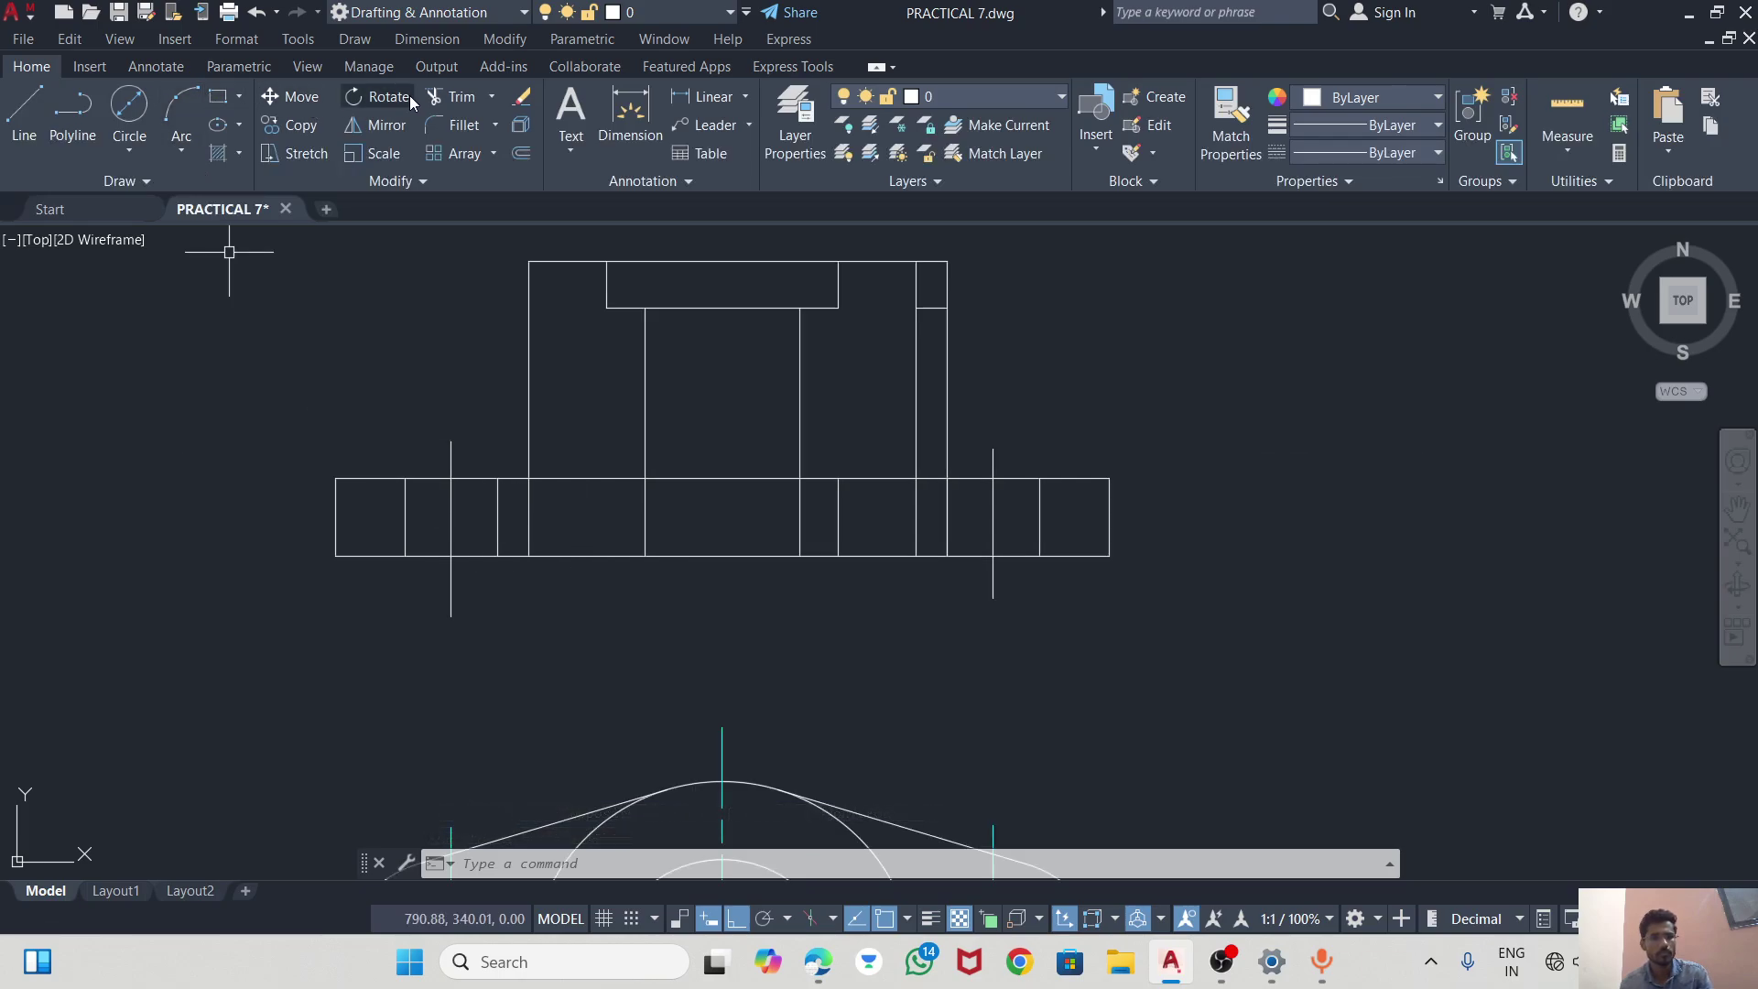
Trim the interior vertical segments and the base top edge under the upright into one outline.
{"action": "left_click", "coordinate": [454, 96]}
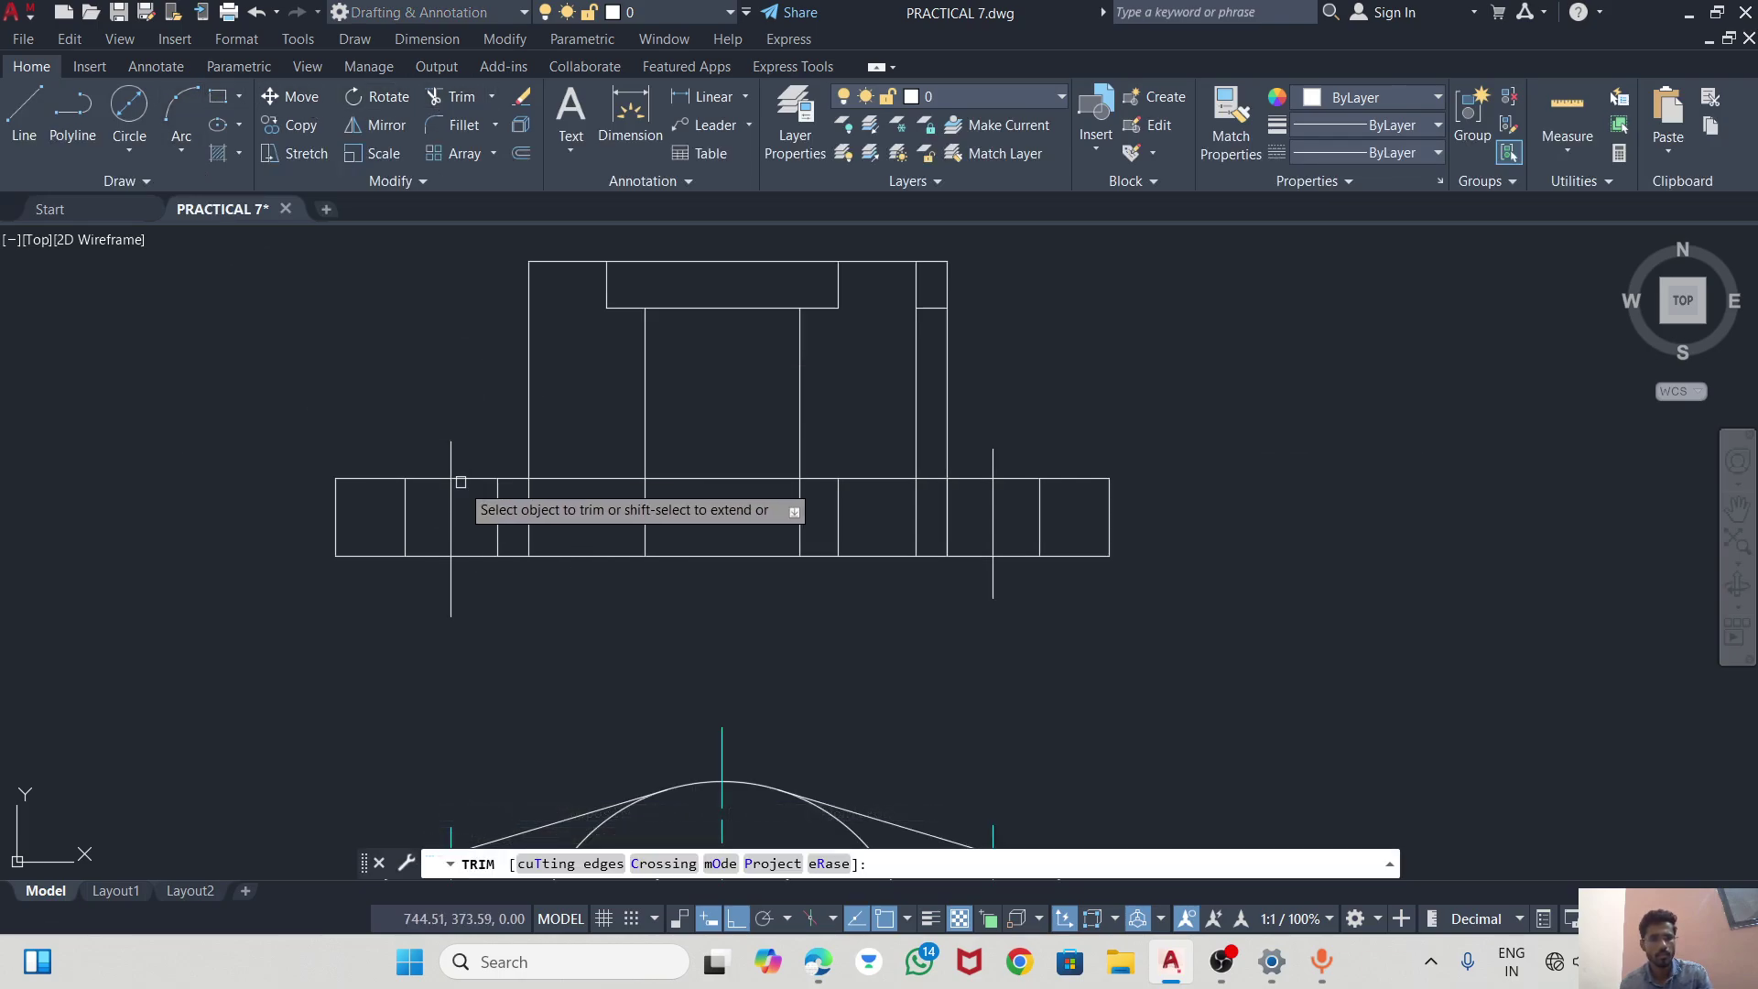
{"action": "left_click", "coordinate": [530, 530]}
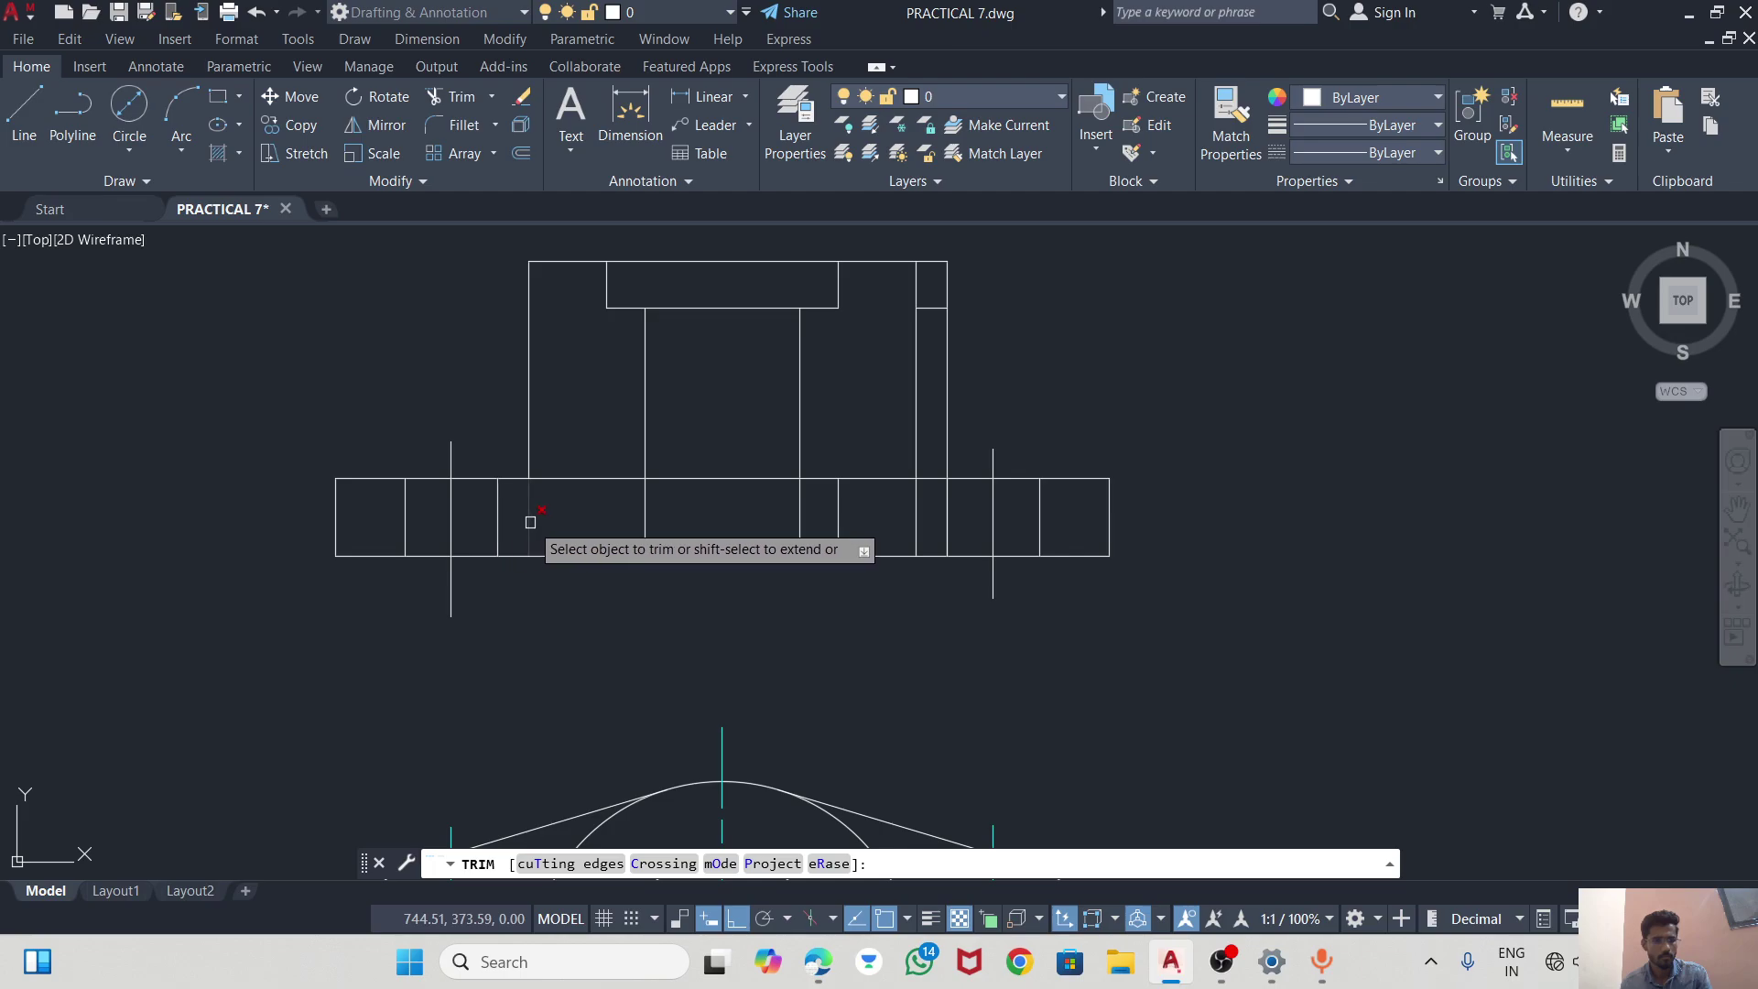
{"action": "left_click", "coordinate": [531, 522]}
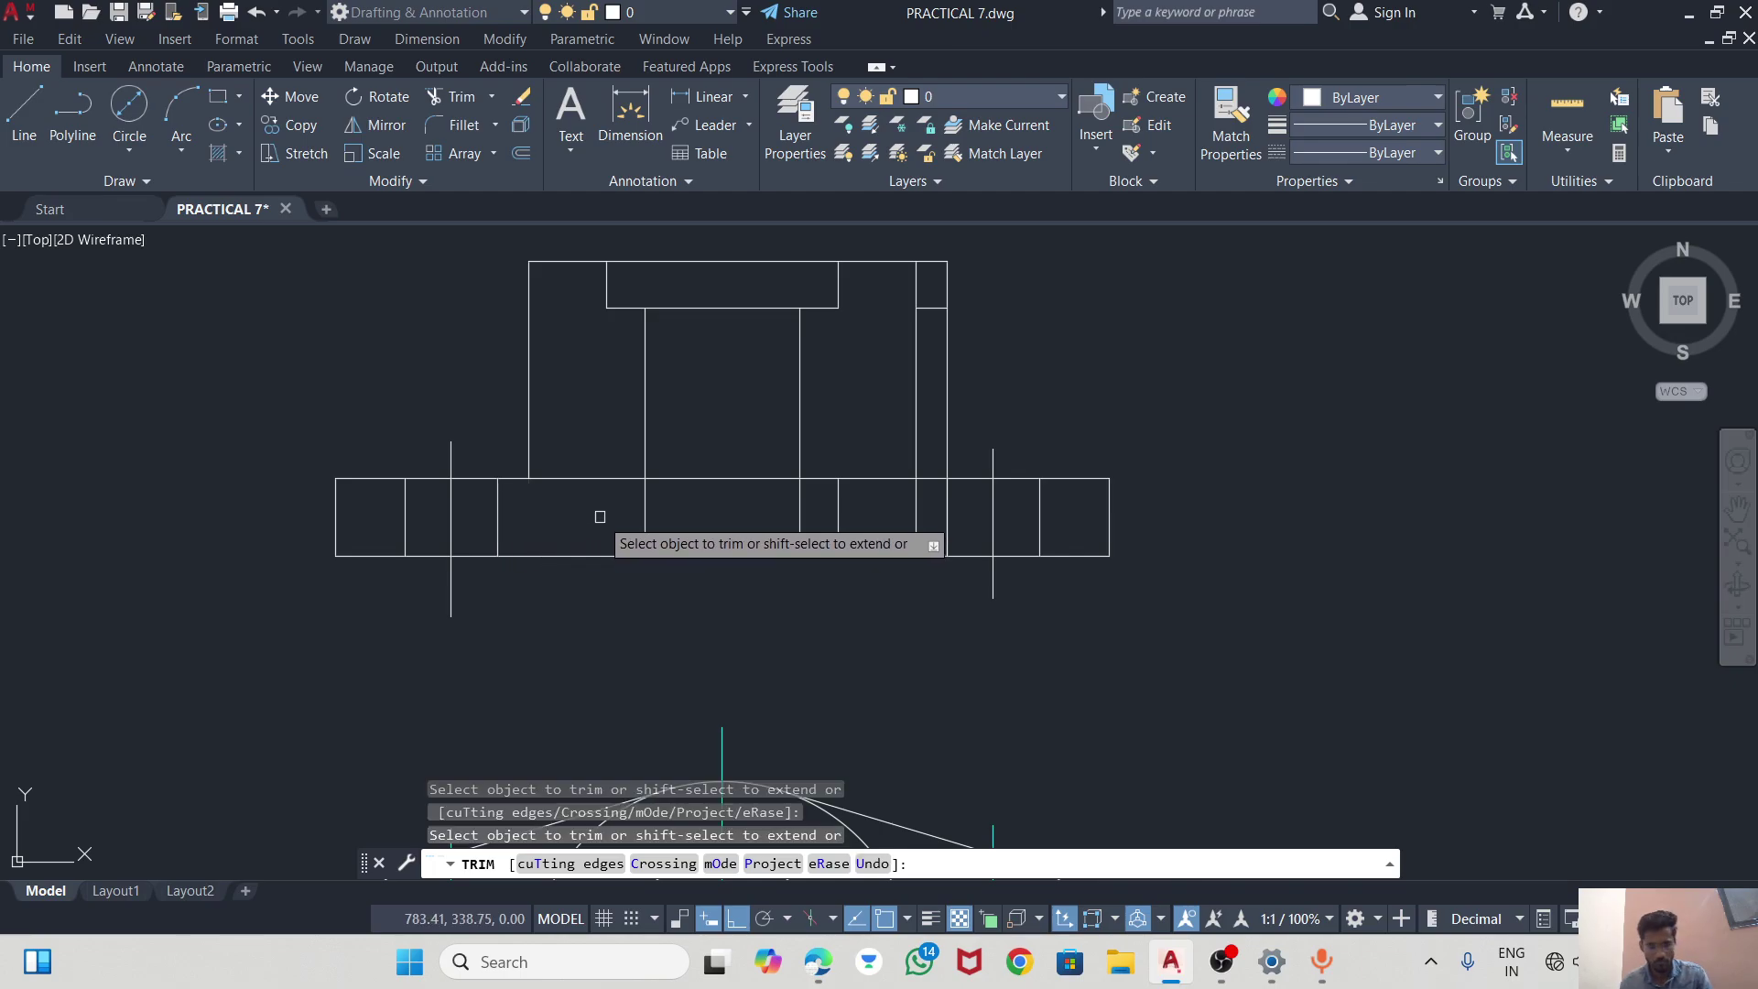
{"action": "left_click", "coordinate": [916, 386]}
{"action": "left_click", "coordinate": [916, 515]}
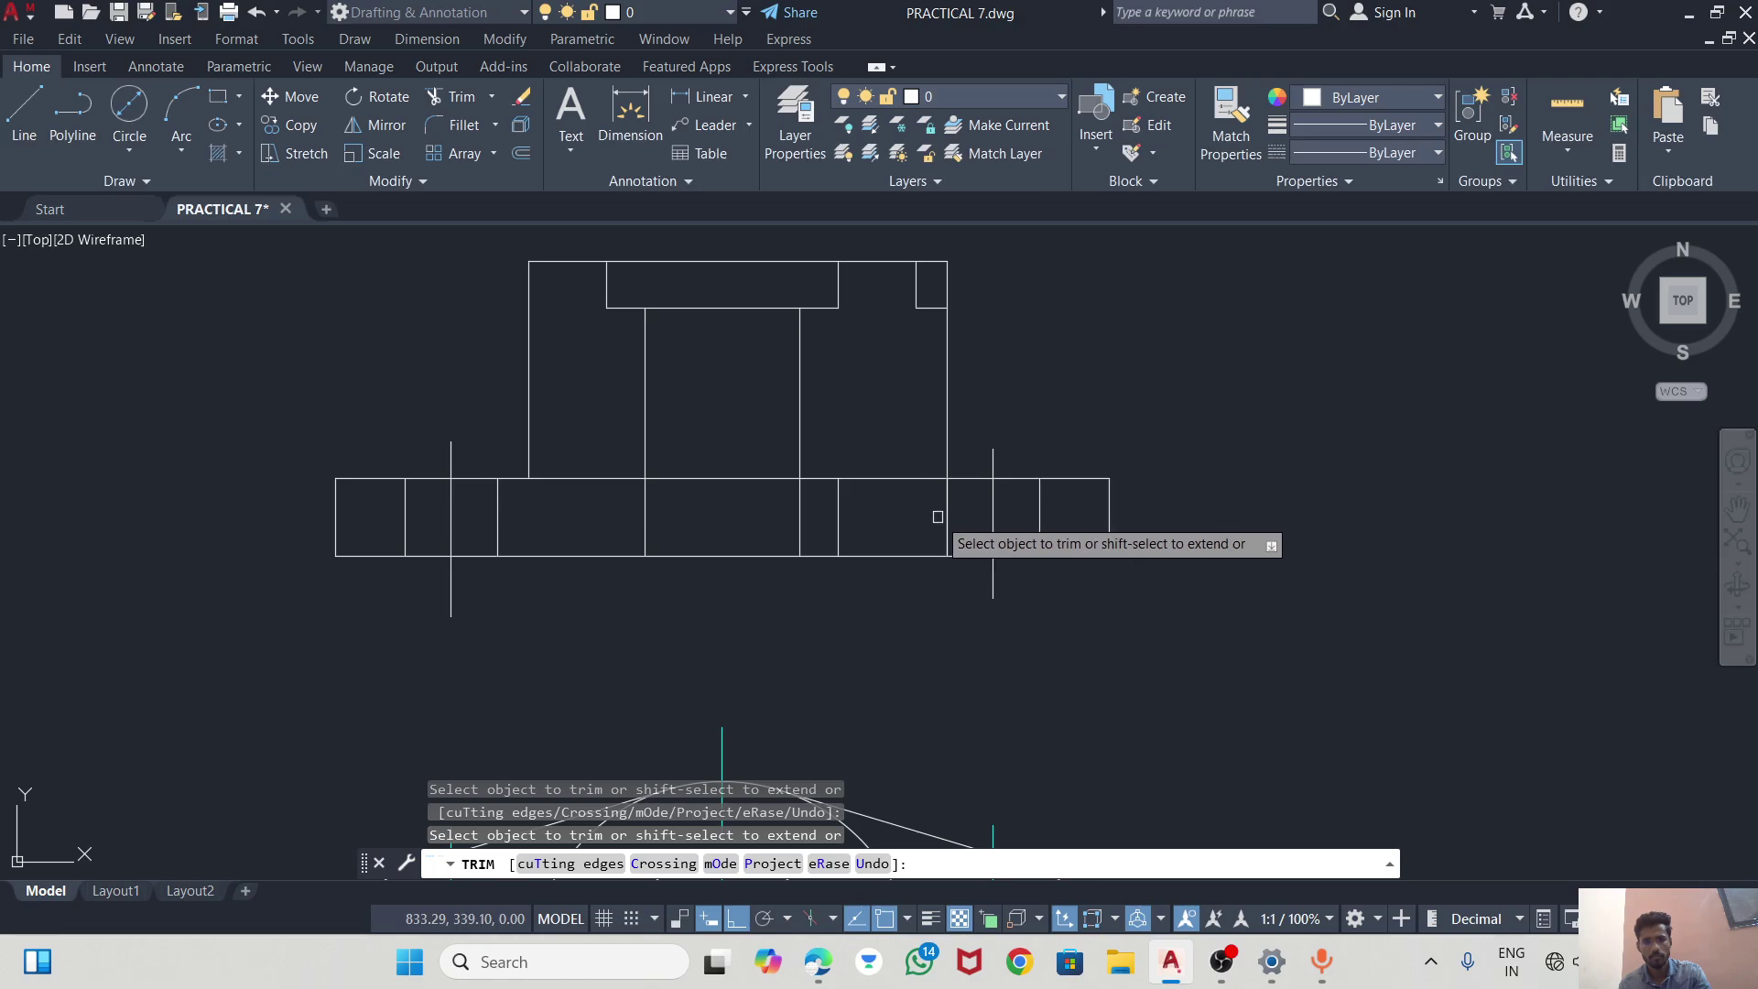
{"action": "left_click", "coordinate": [944, 516]}
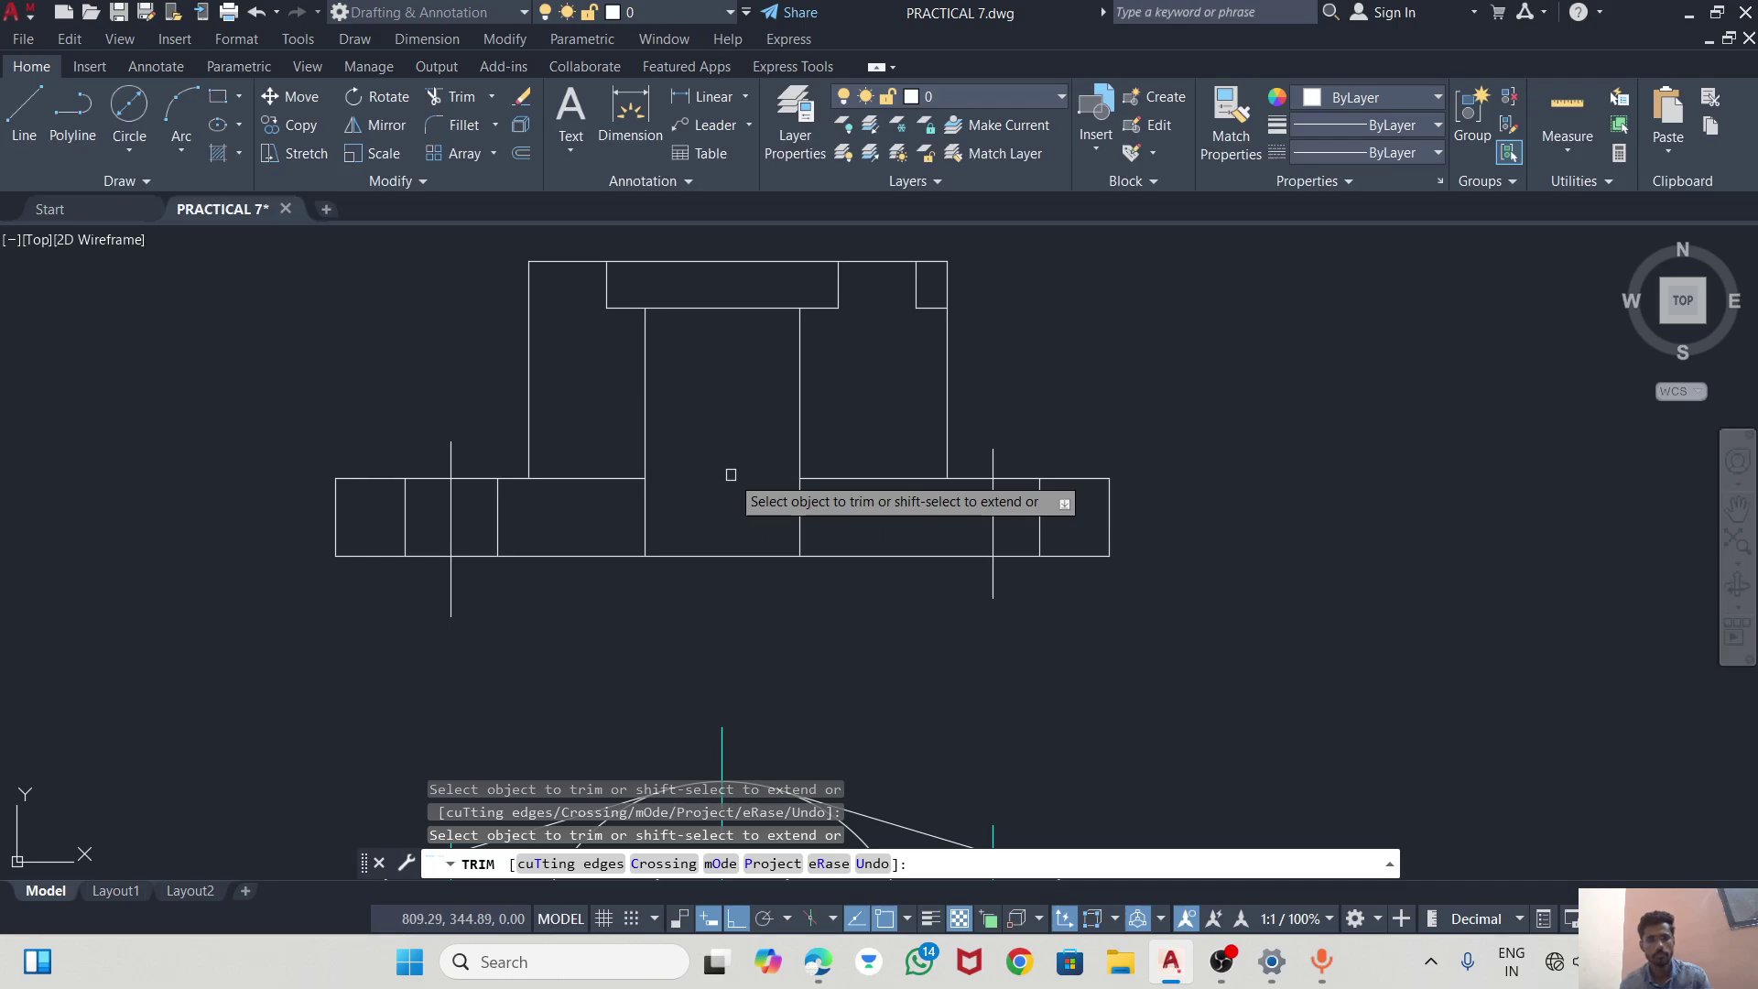
{"action": "left_click", "coordinate": [574, 477]}
{"action": "left_click", "coordinate": [904, 478]}
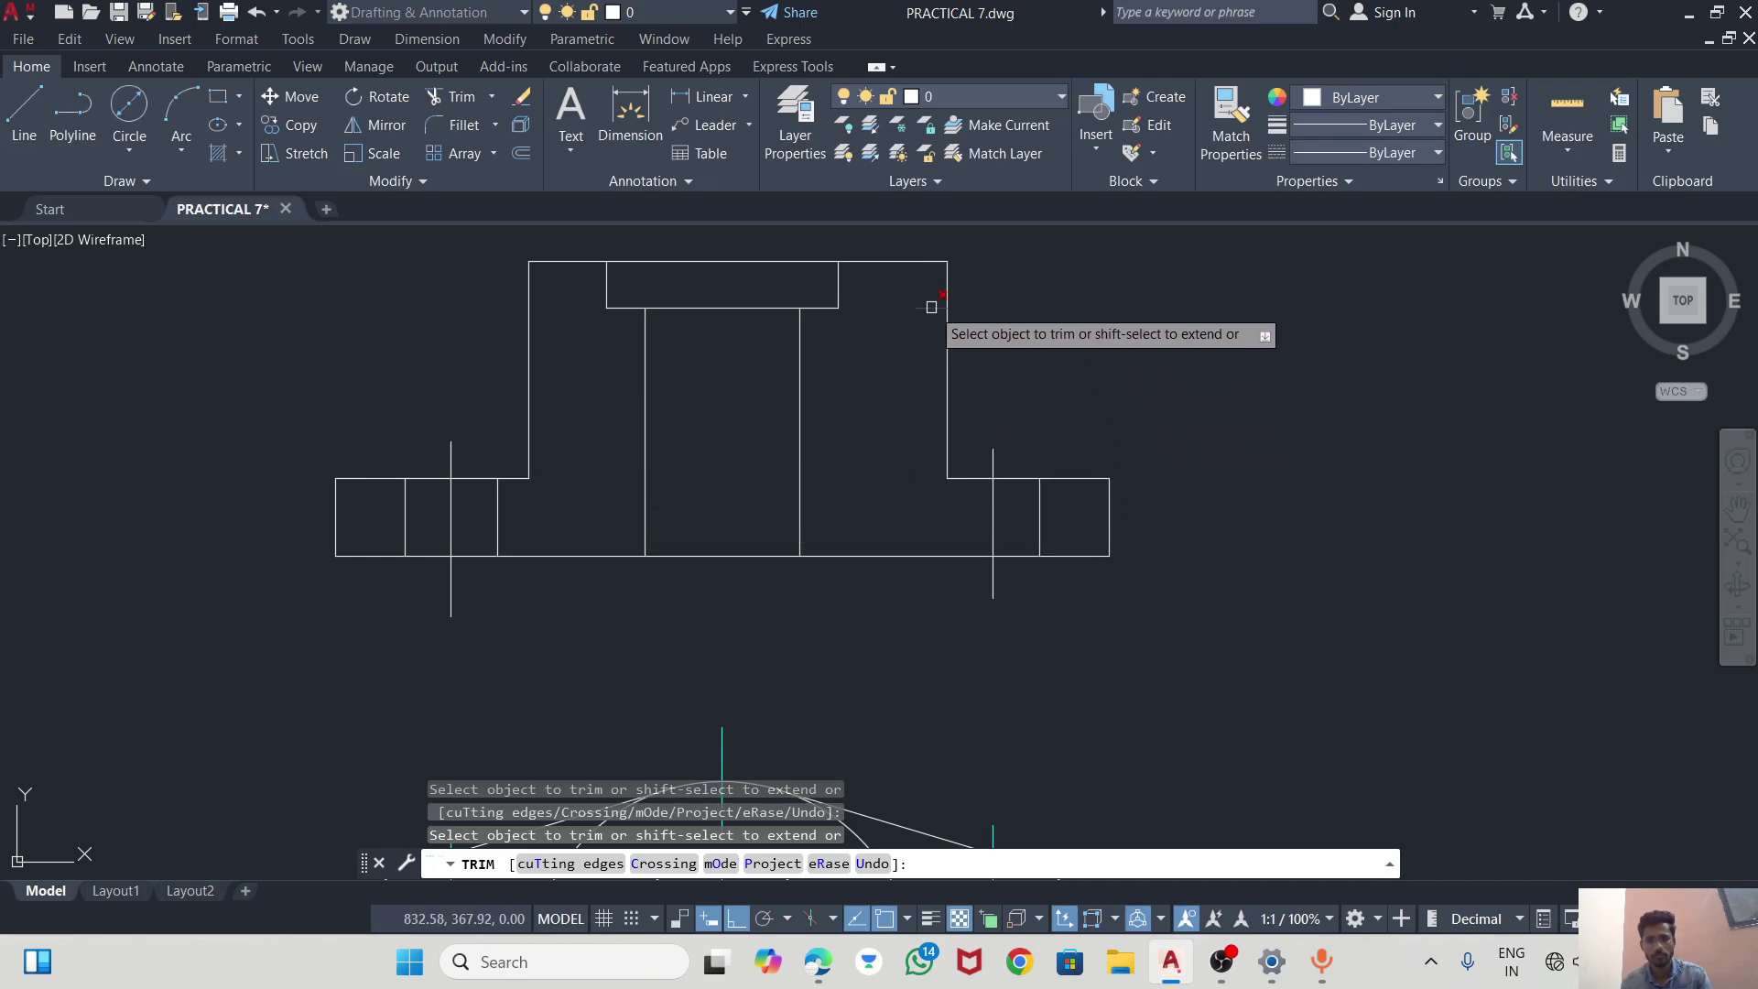
{"action": "key", "text": "Escape"}
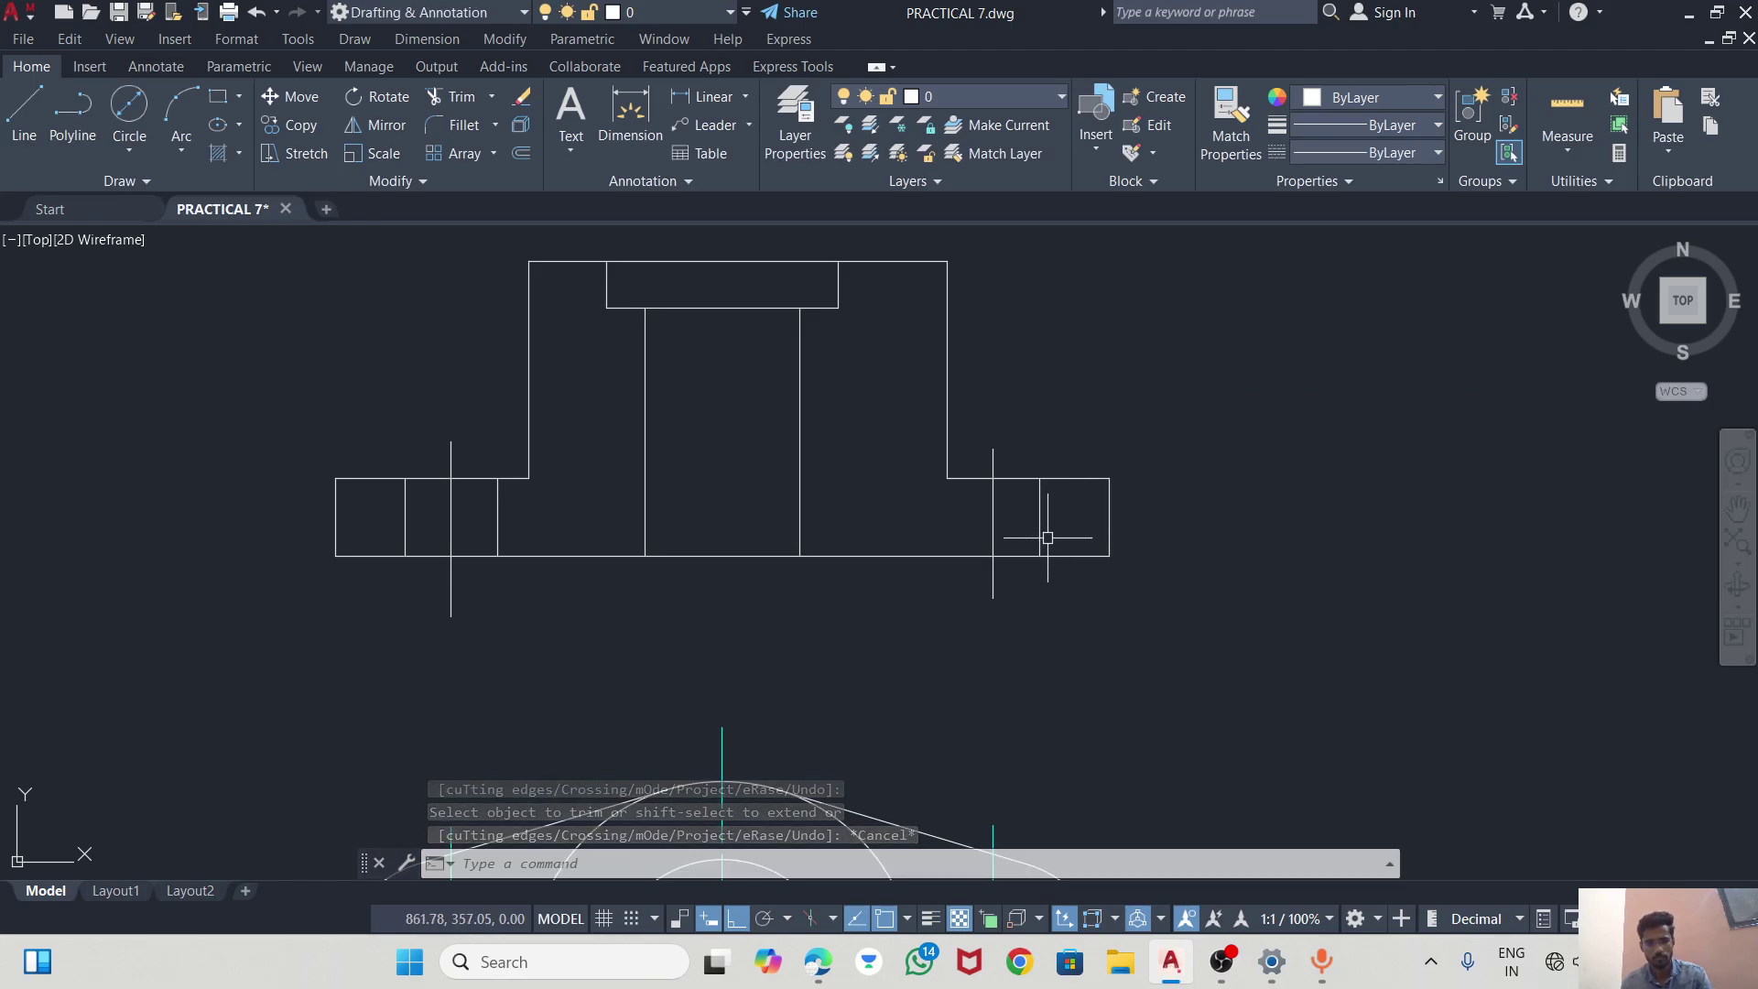
Offset the right flange's vertical line 6 units to the right.
{"action": "scroll", "coordinate": [1034, 480], "scroll_direction": "down", "scroll_amount": 4}
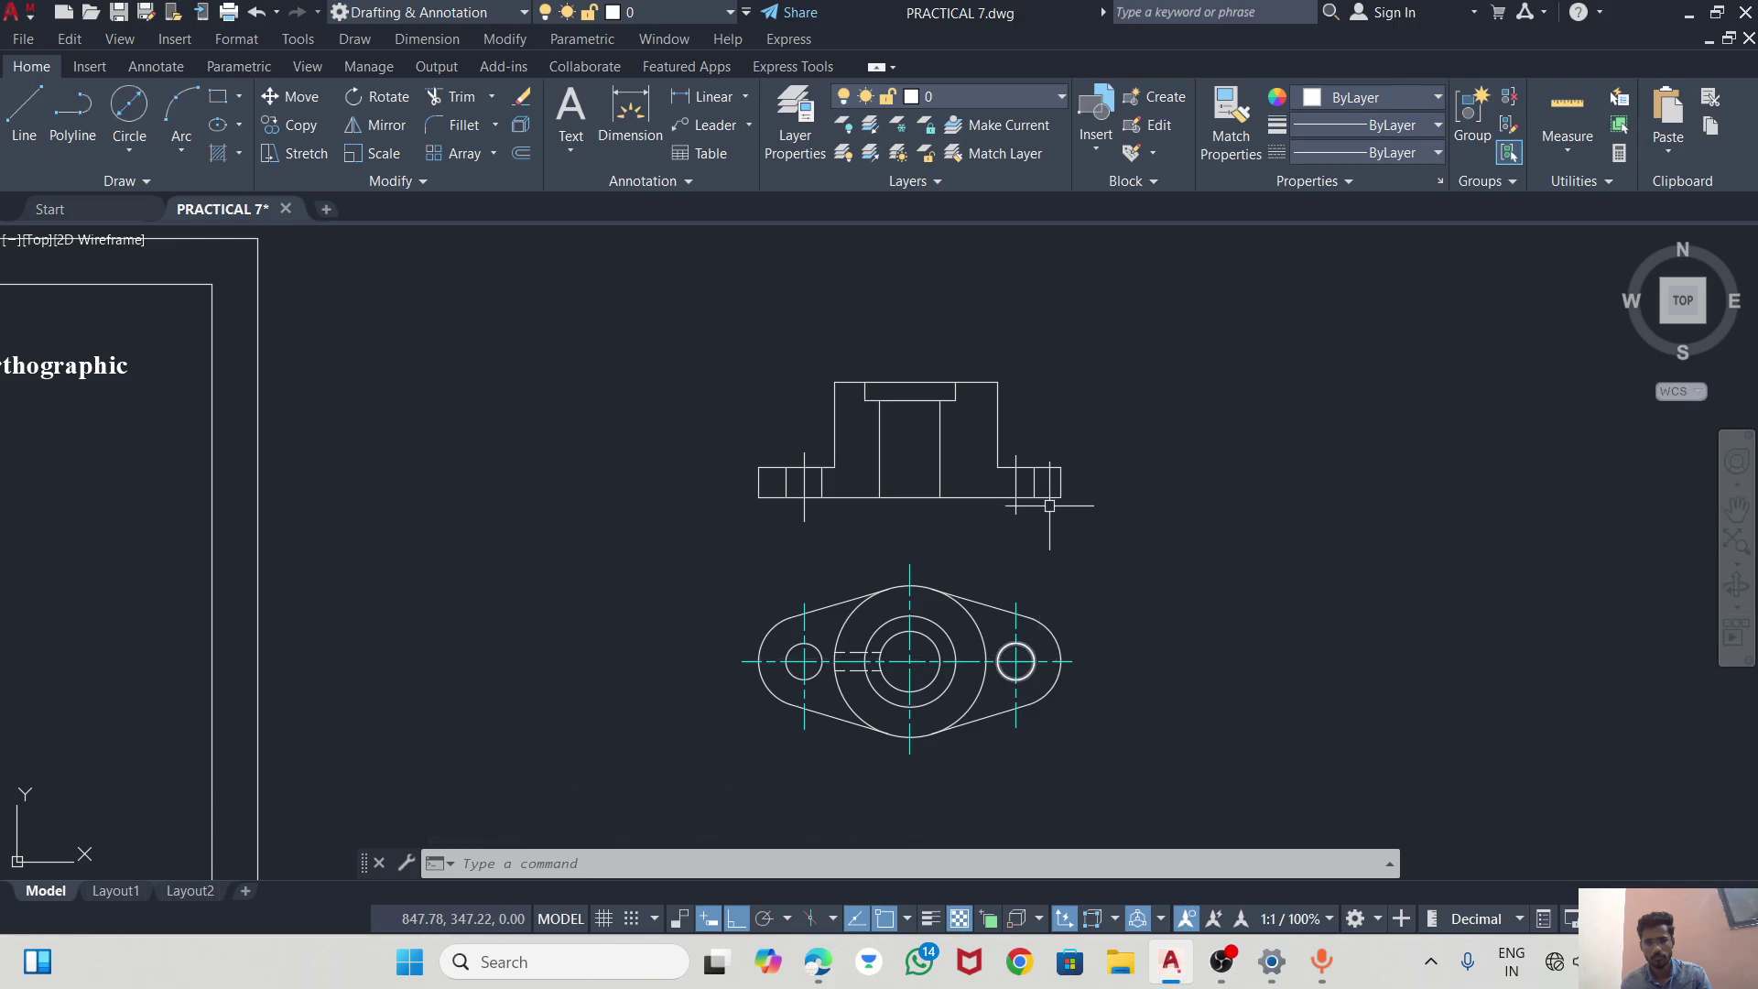
{"action": "scroll", "coordinate": [1032, 480], "scroll_direction": "up", "scroll_amount": 4}
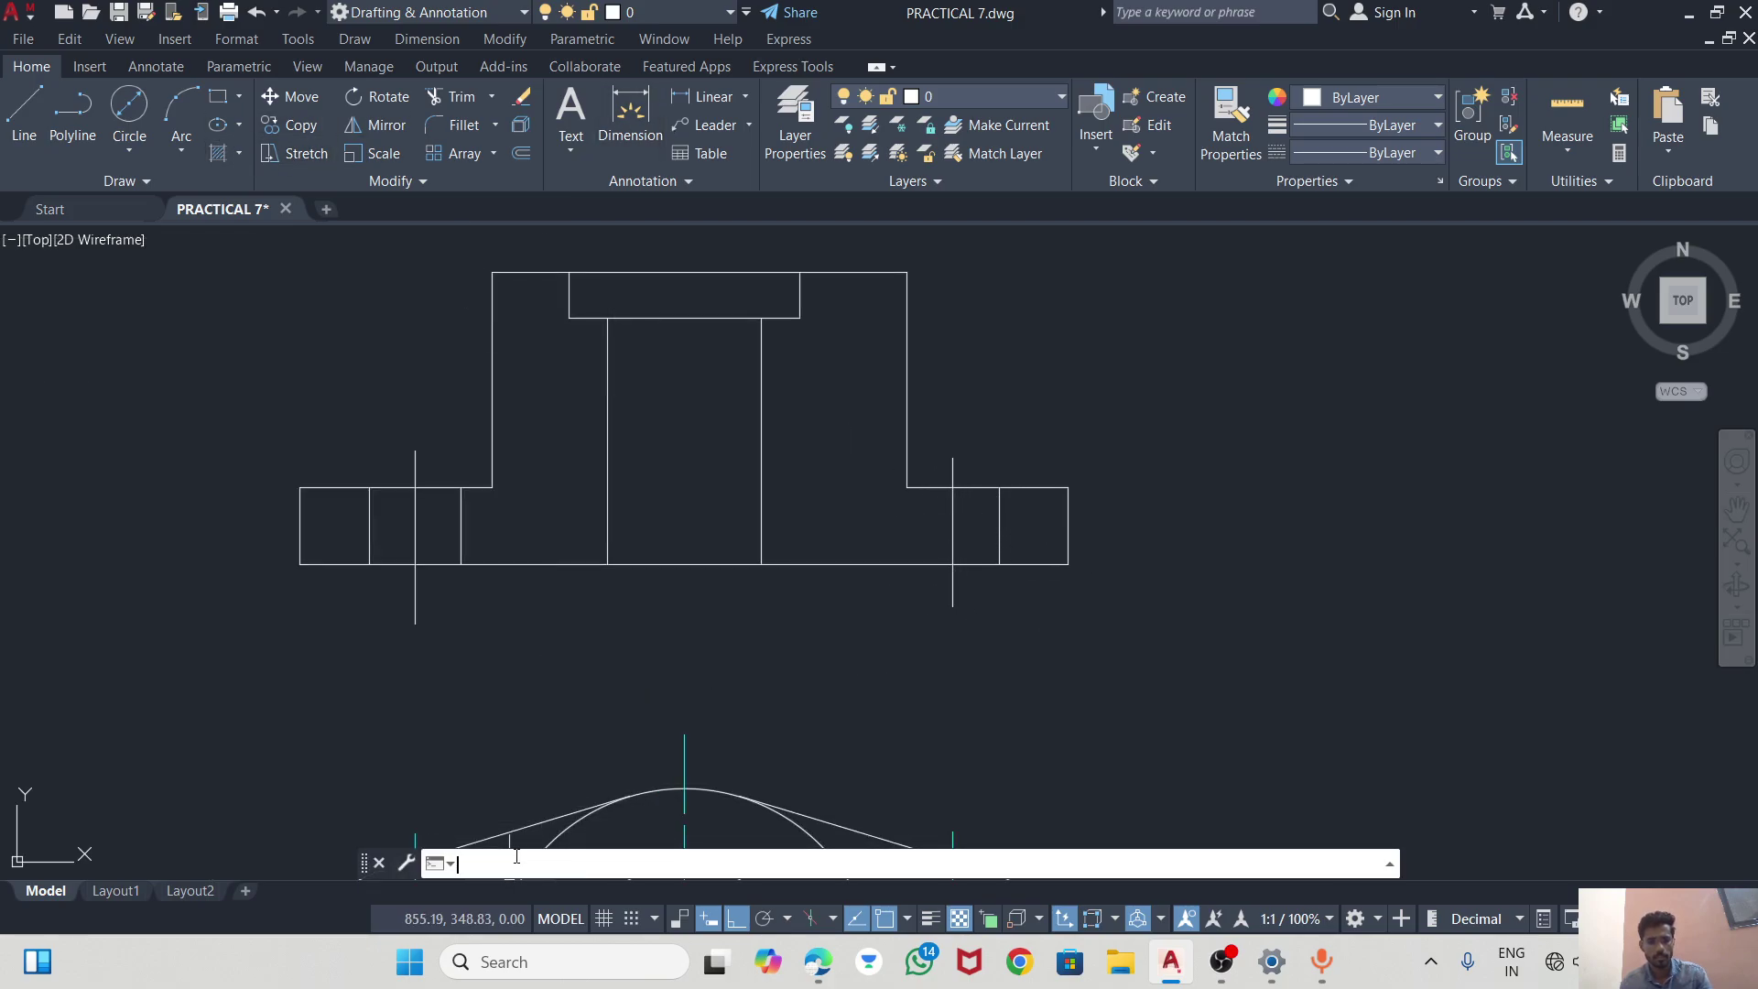
{"action": "type", "text": "dd"}
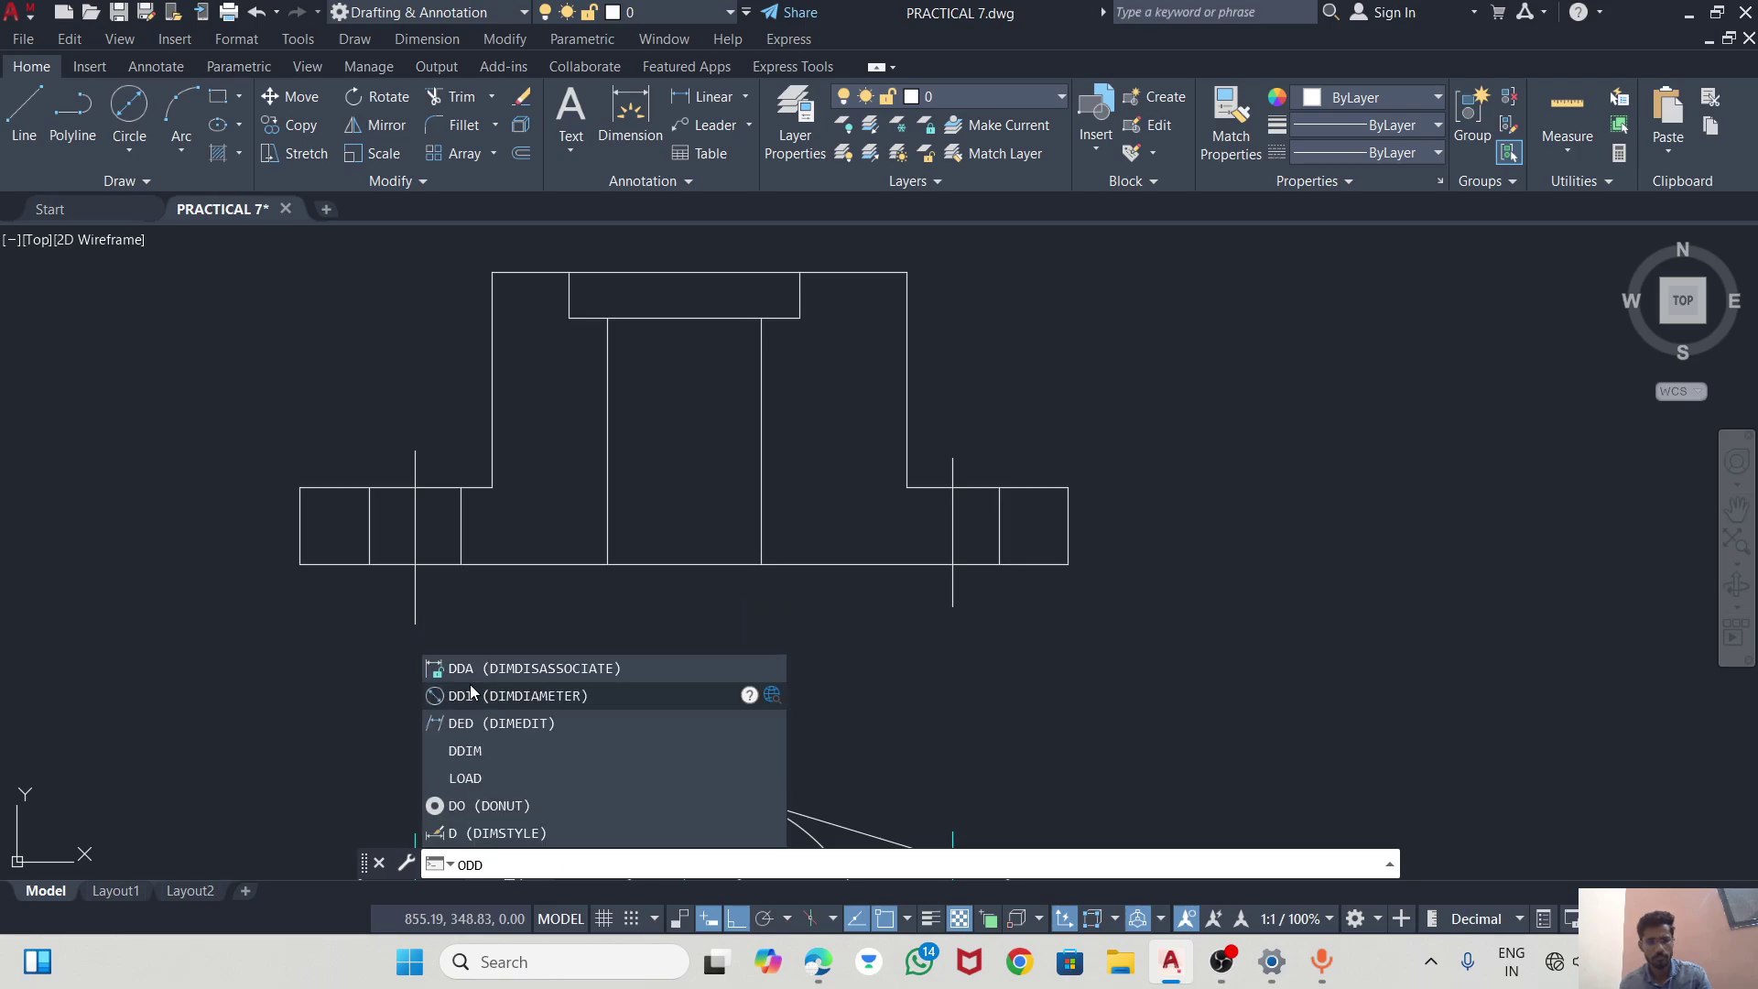
{"action": "key", "text": "BackSpace"}
{"action": "key", "text": "BackSpace"}
{"action": "type", "text": "OFF"}
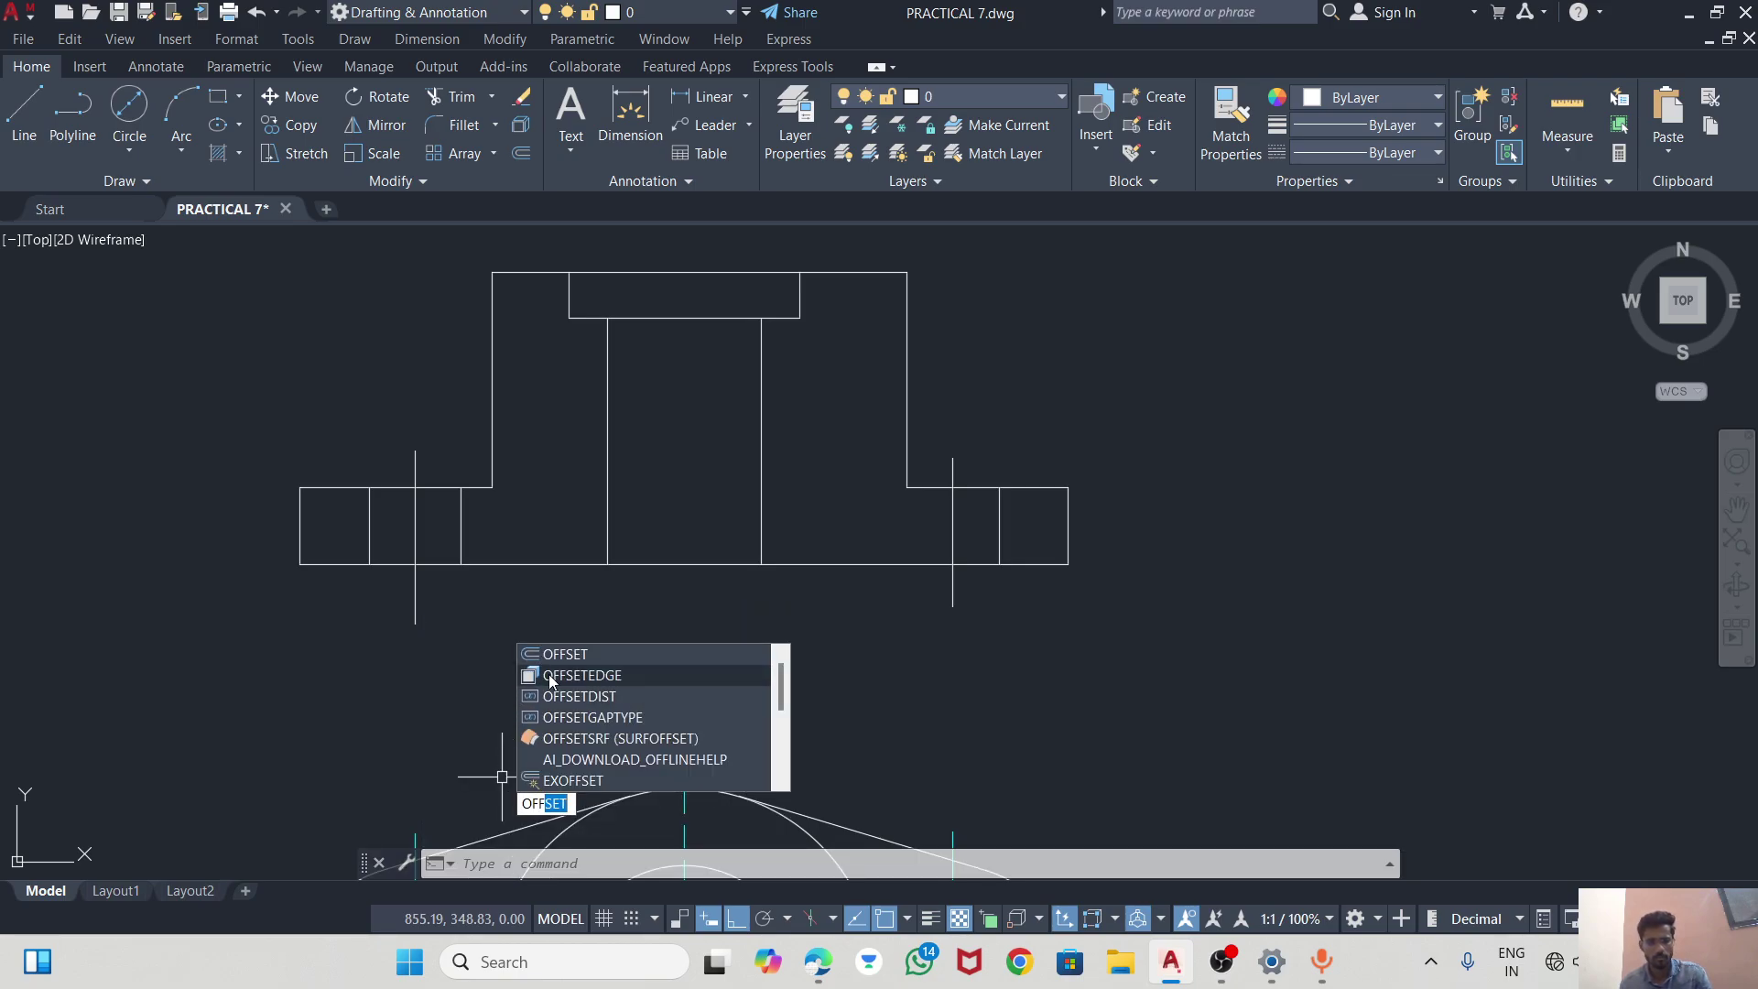
{"action": "left_click", "coordinate": [563, 655]}
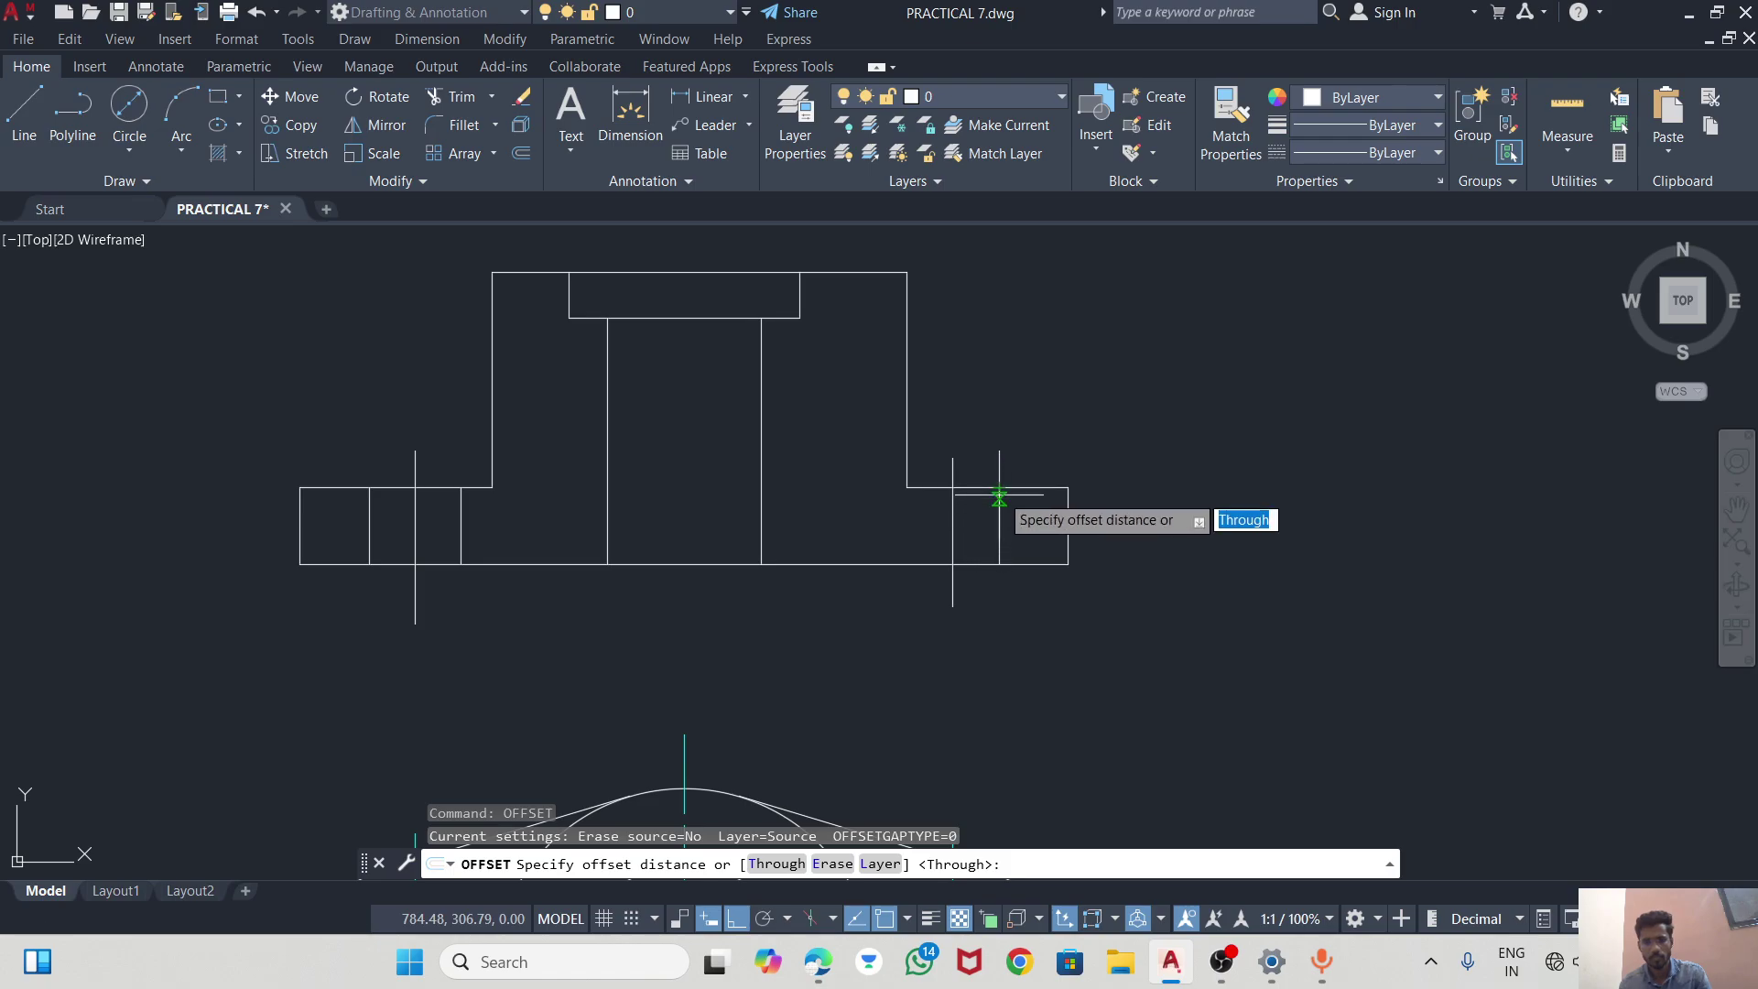
{"action": "left_click", "coordinate": [1000, 487]}
{"action": "type", "text": "6"}
{"action": "key", "text": "Return"}
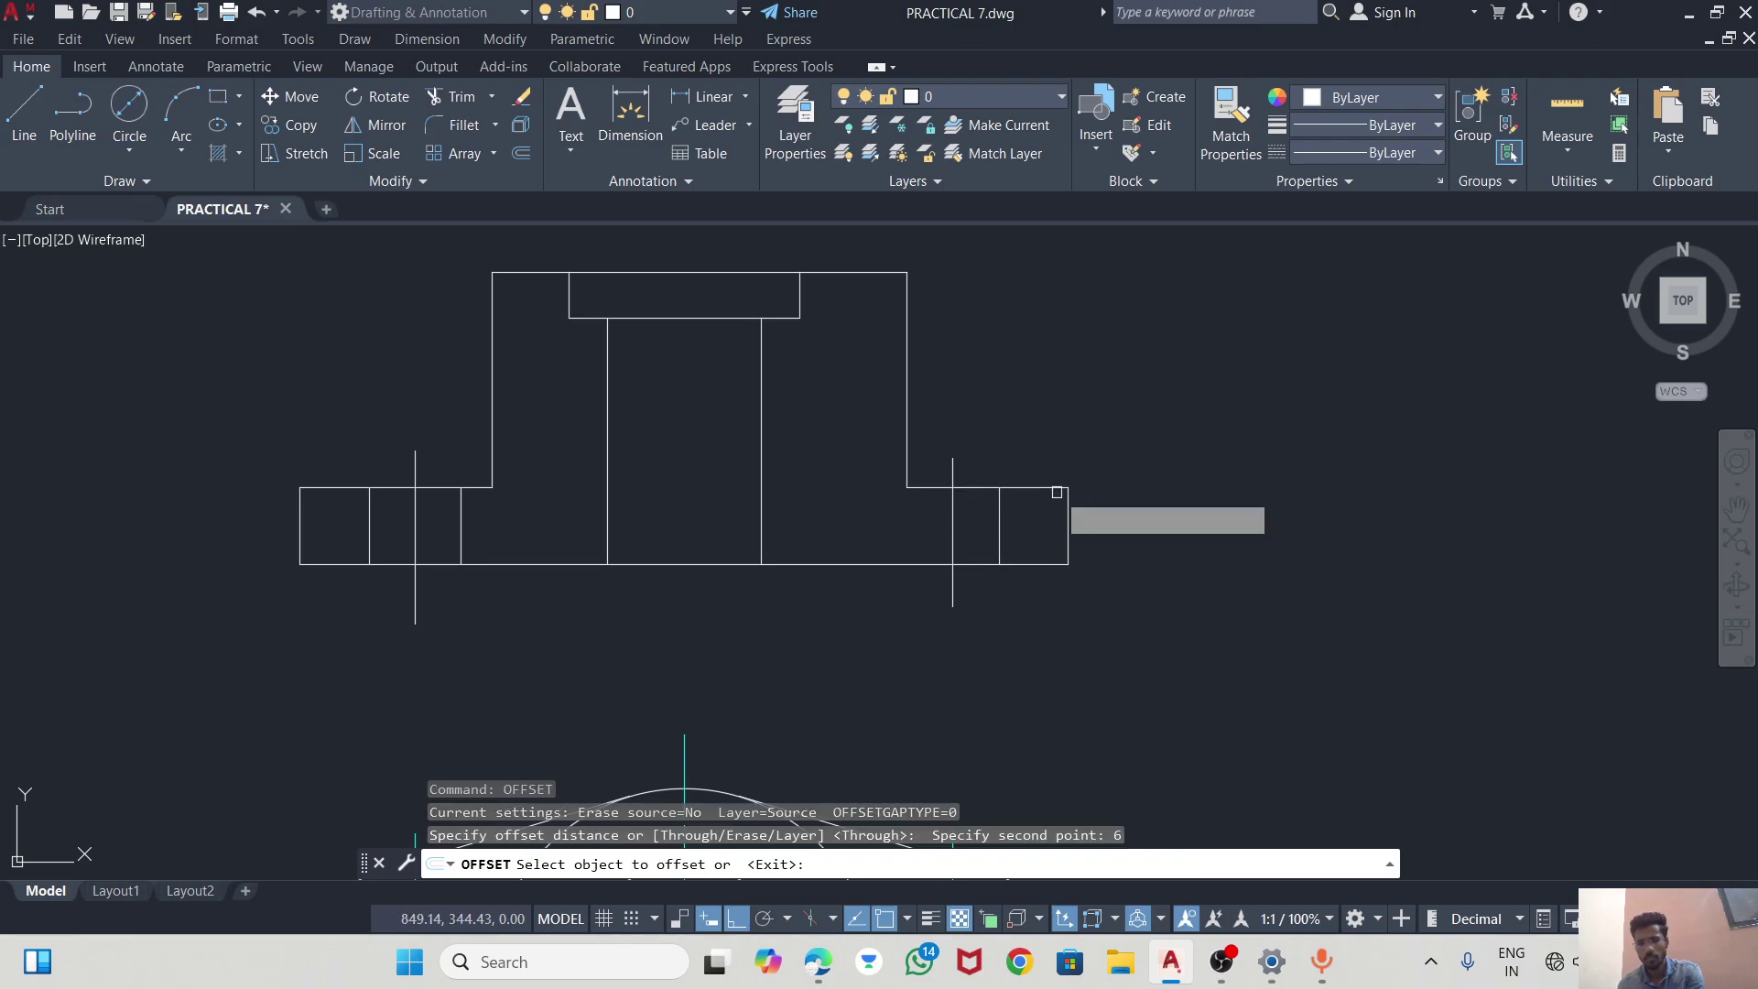
{"action": "left_click", "coordinate": [999, 521]}
{"action": "left_click", "coordinate": [1080, 431]}
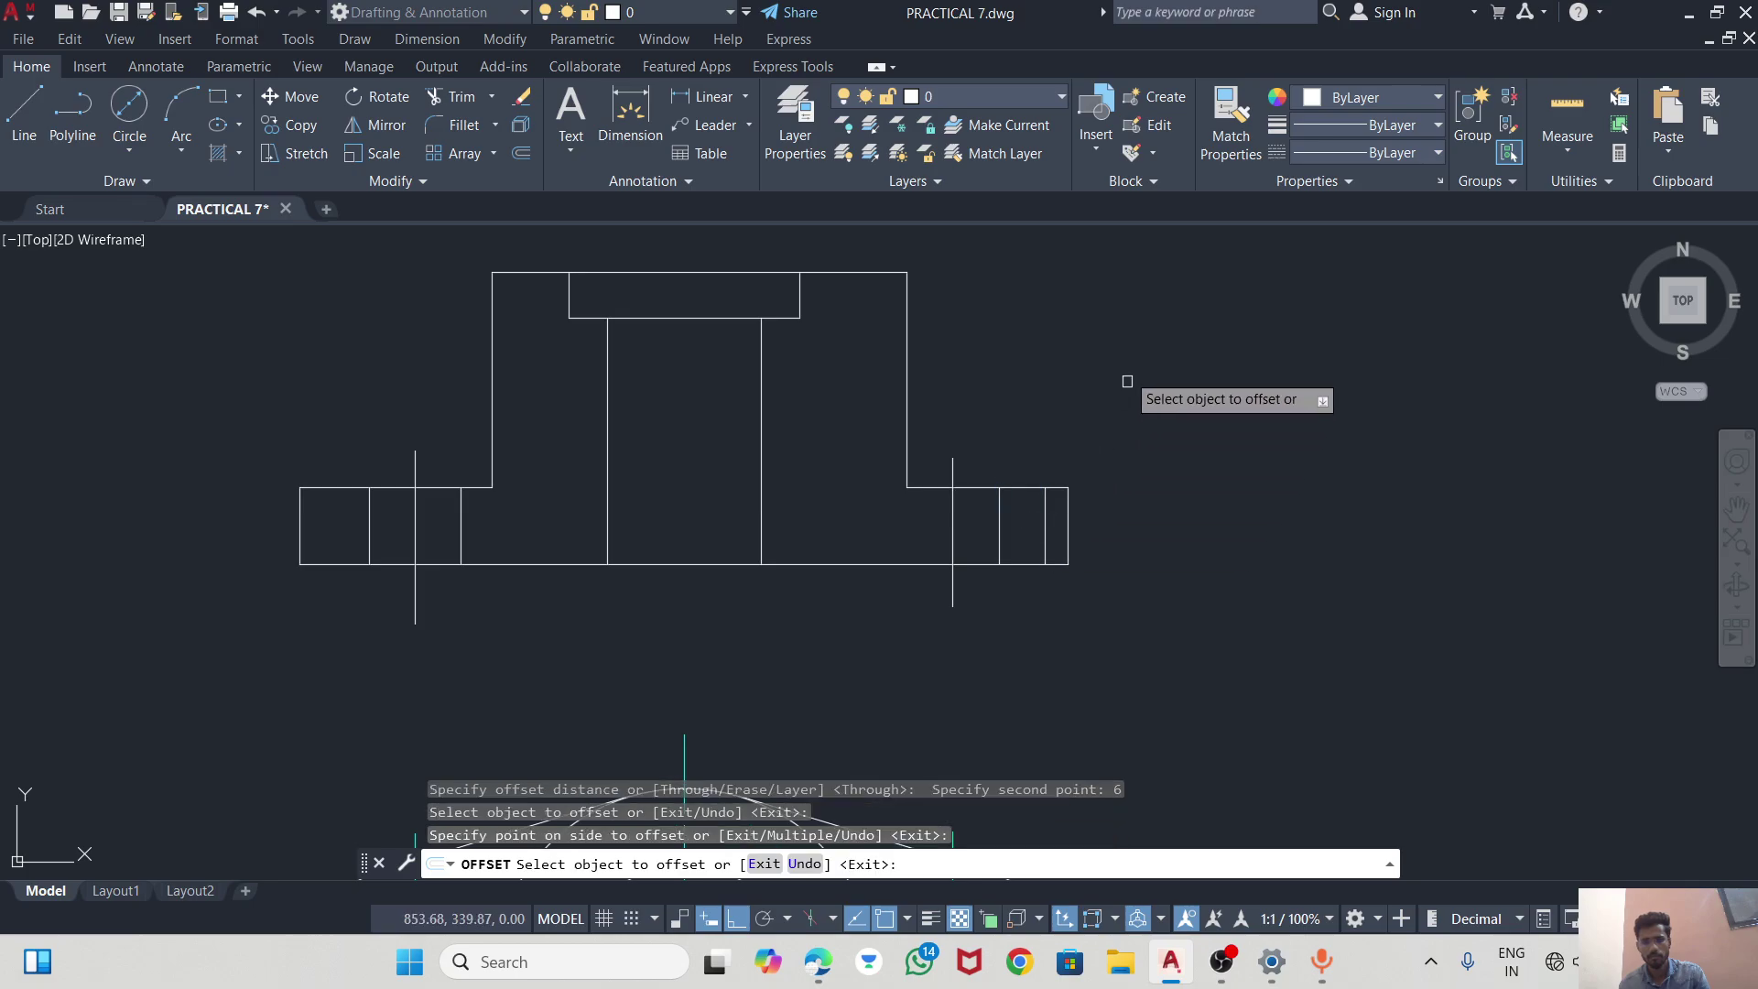
{"action": "key", "text": "Escape"}
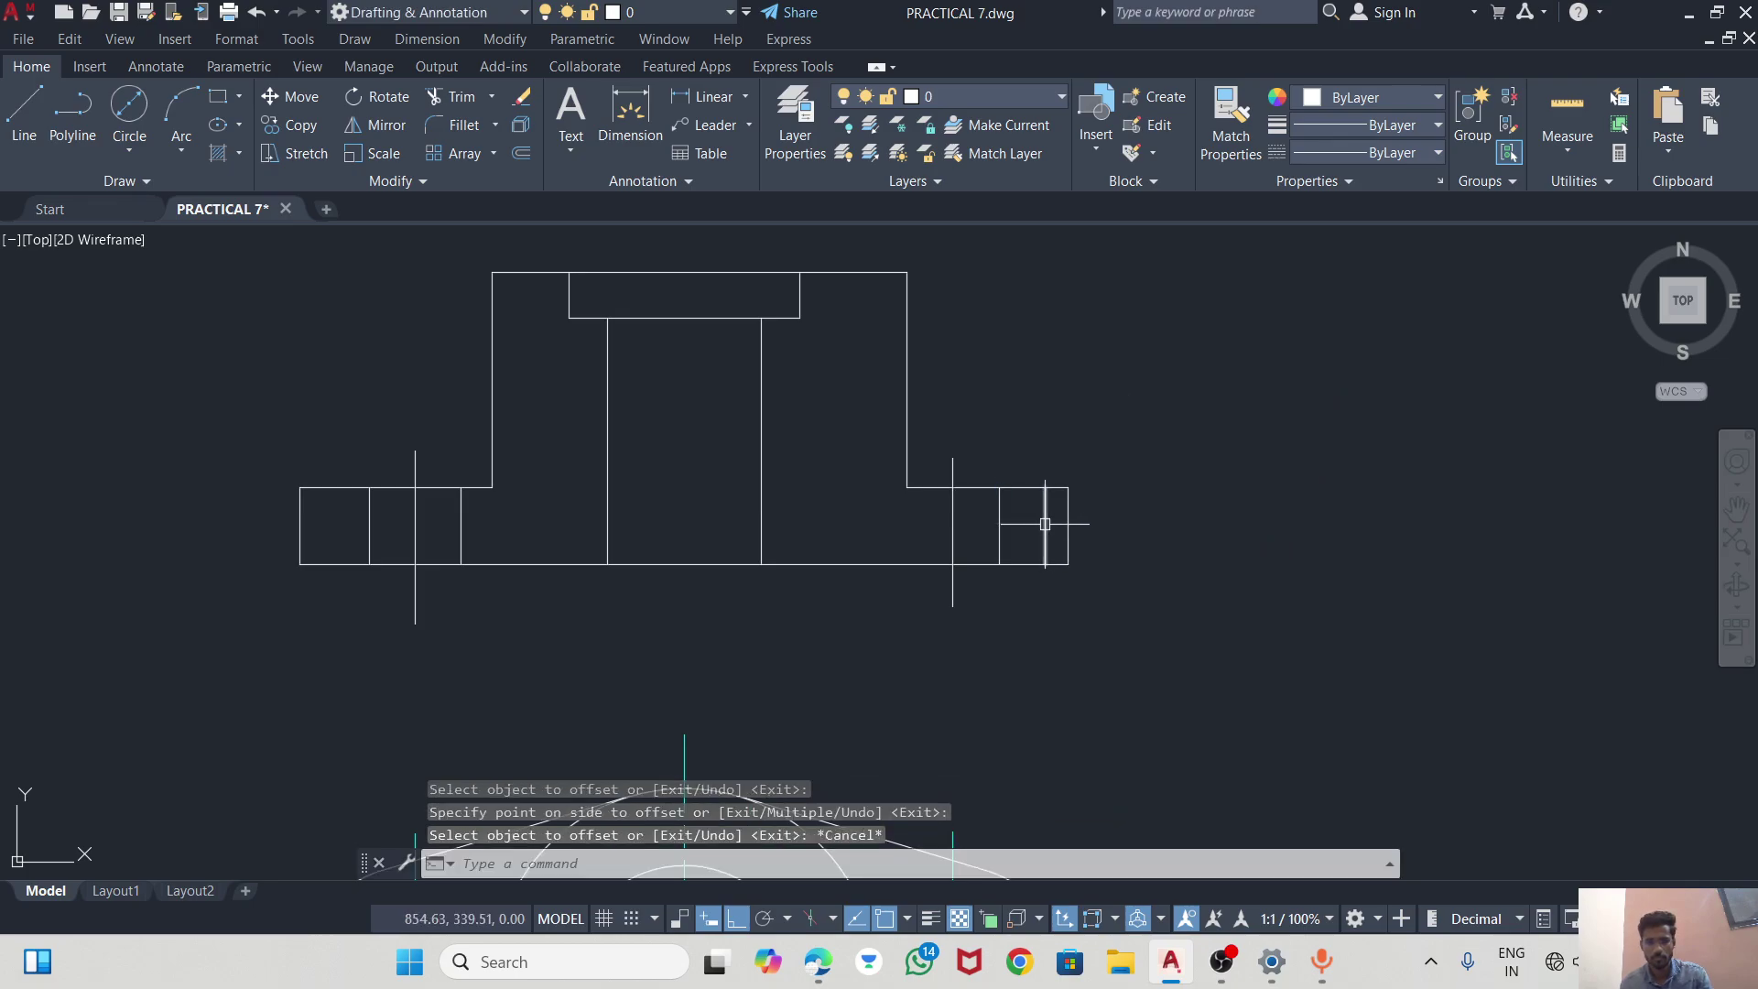
{"action": "left_click", "coordinate": [1045, 524]}
{"action": "key", "text": "Escape"}
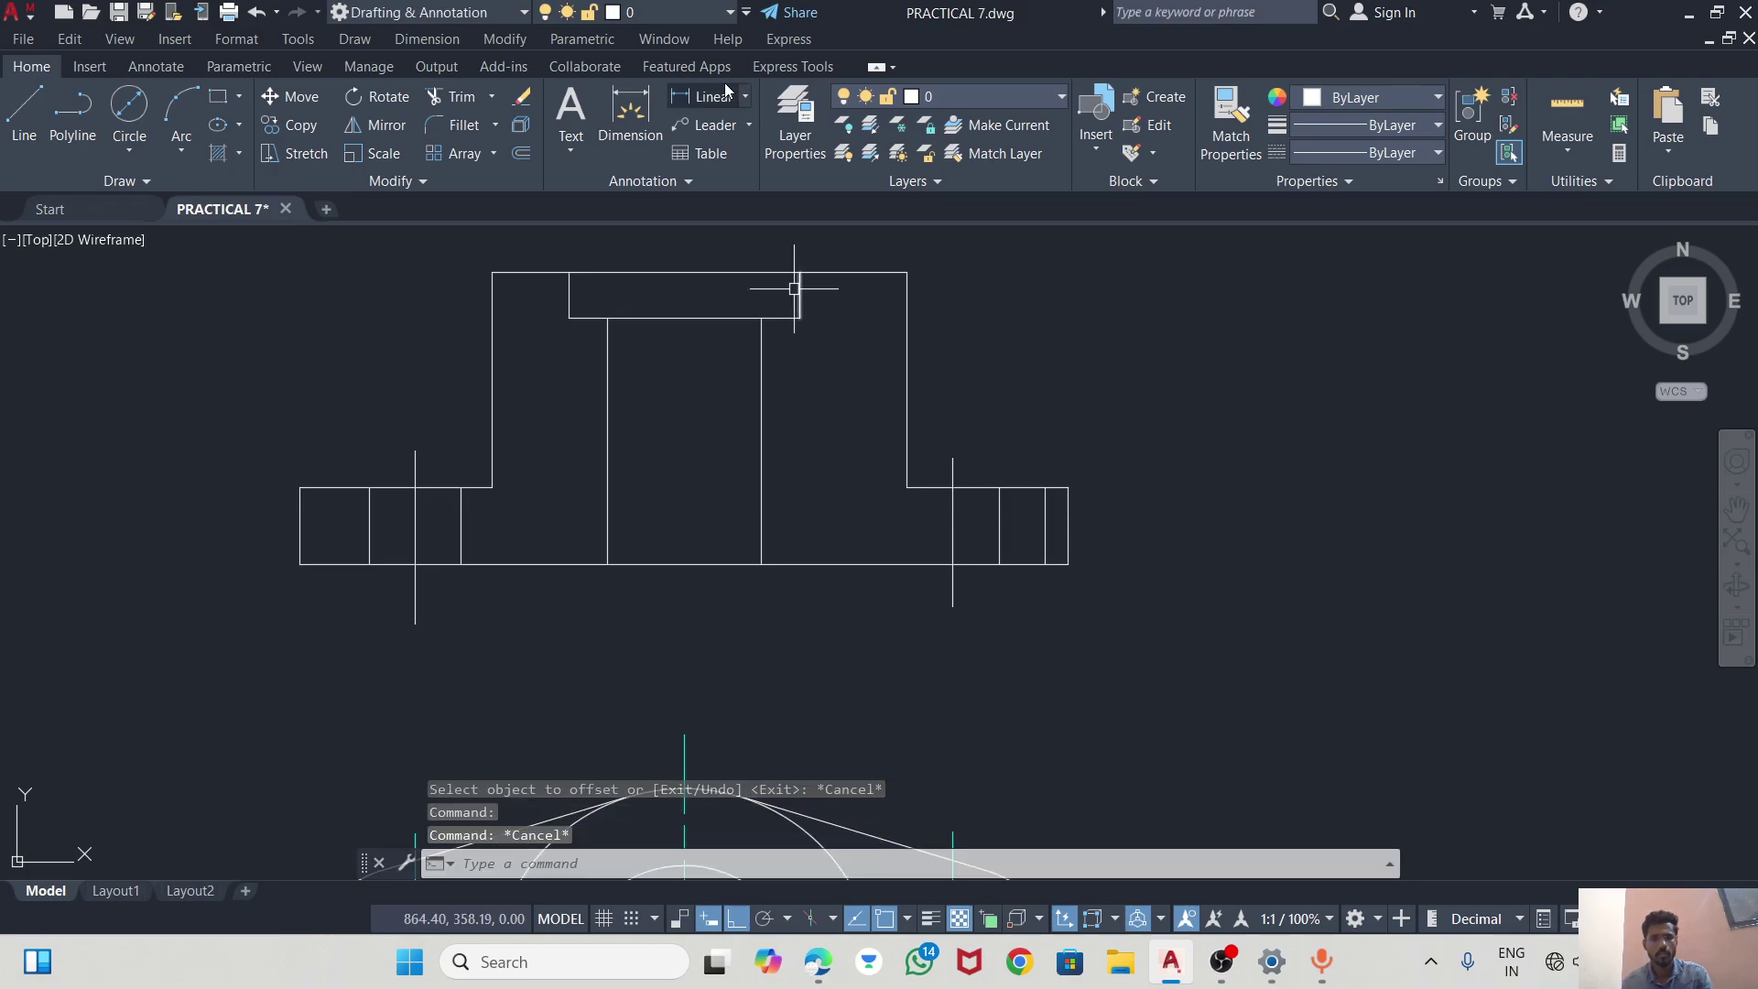
{"action": "left_click", "coordinate": [630, 112]}
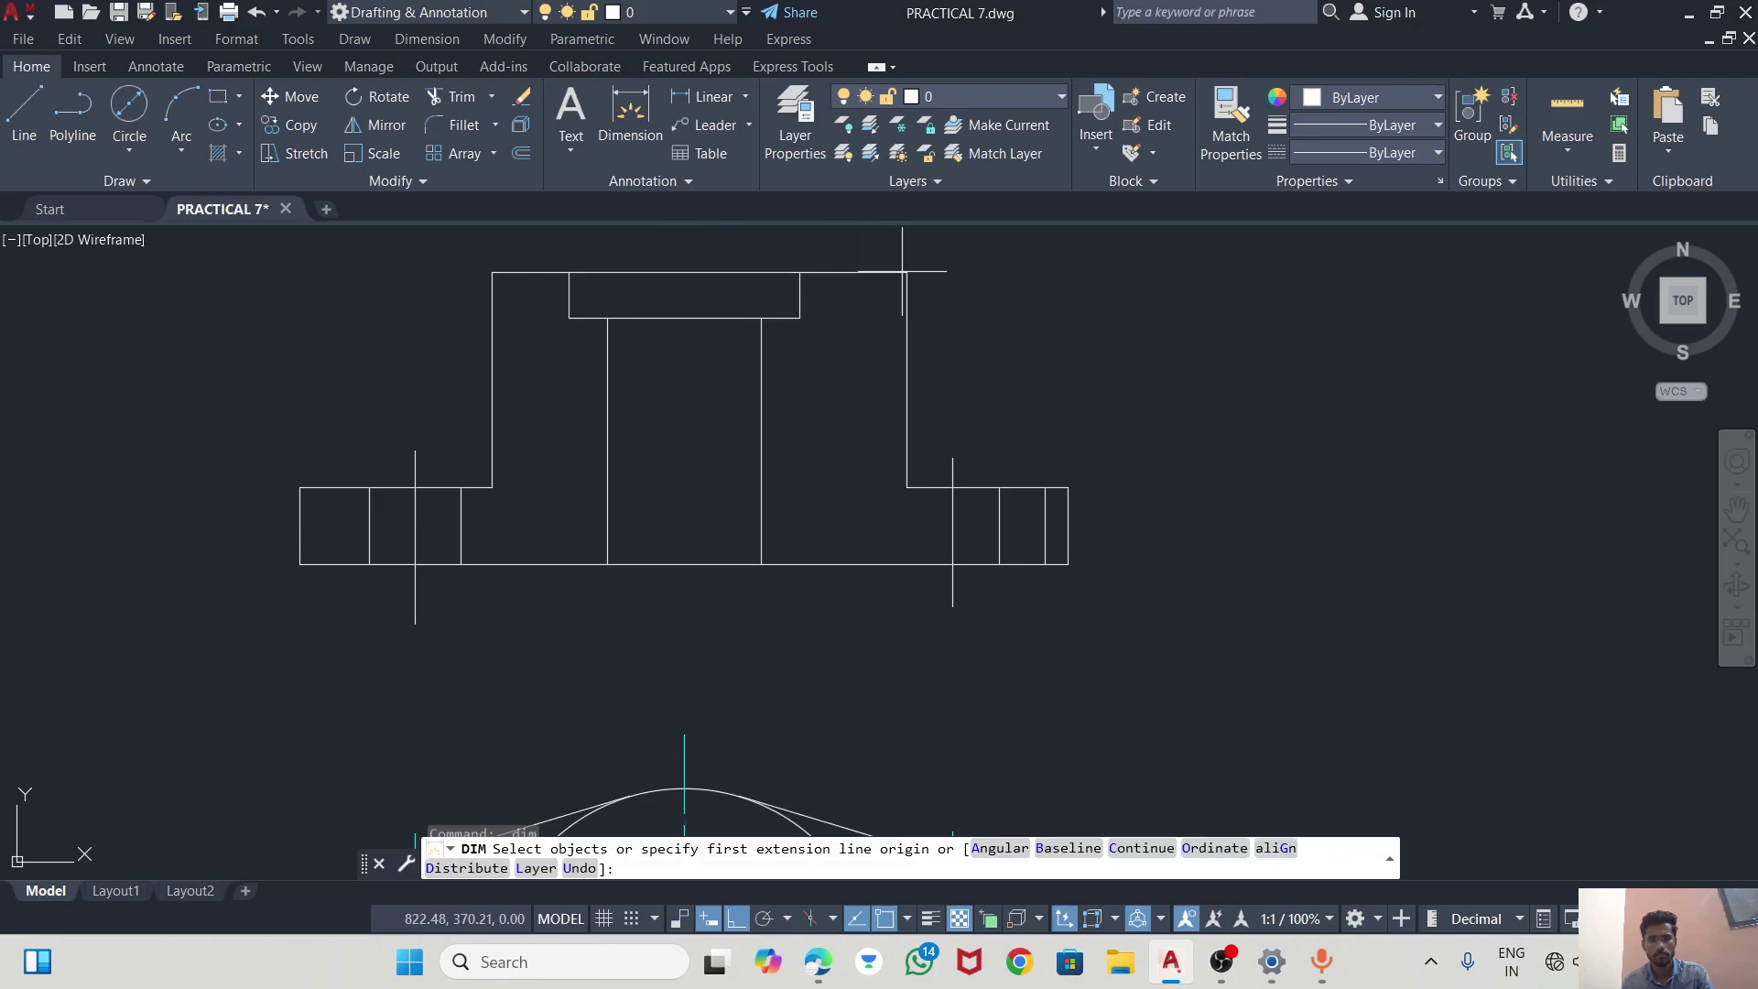
{"action": "left_click", "coordinate": [906, 272]}
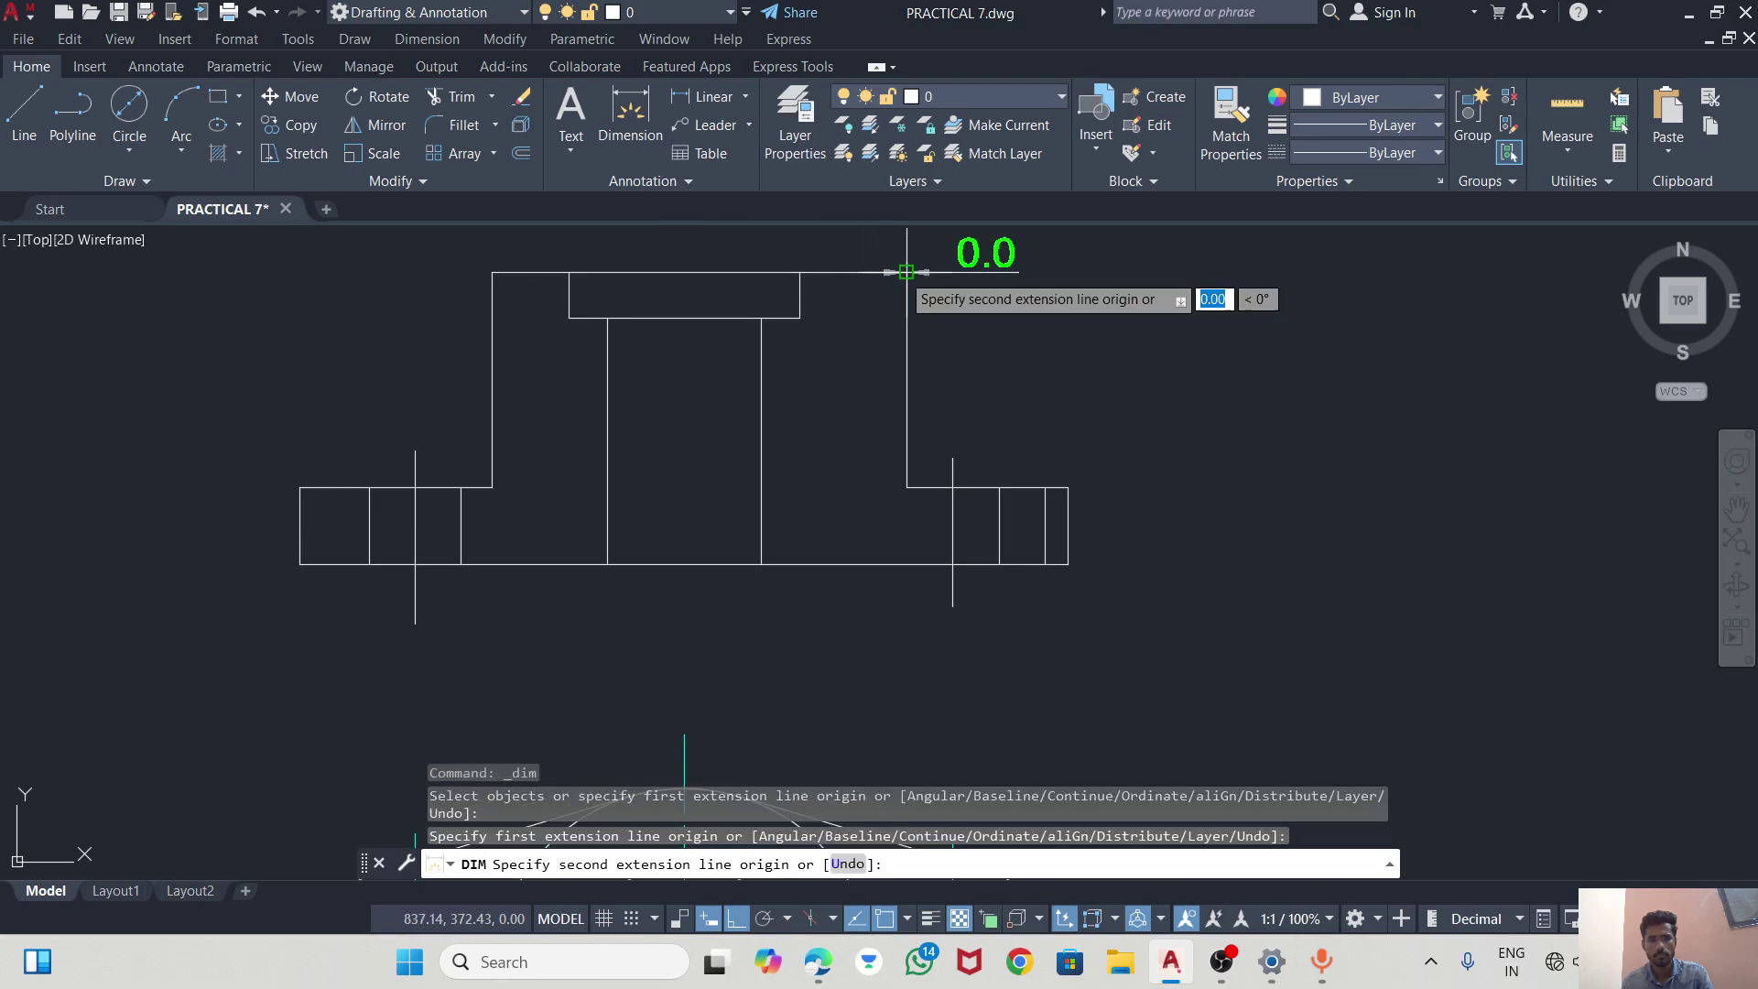
{"action": "left_click", "coordinate": [492, 272]}
{"action": "key", "text": "Escape"}
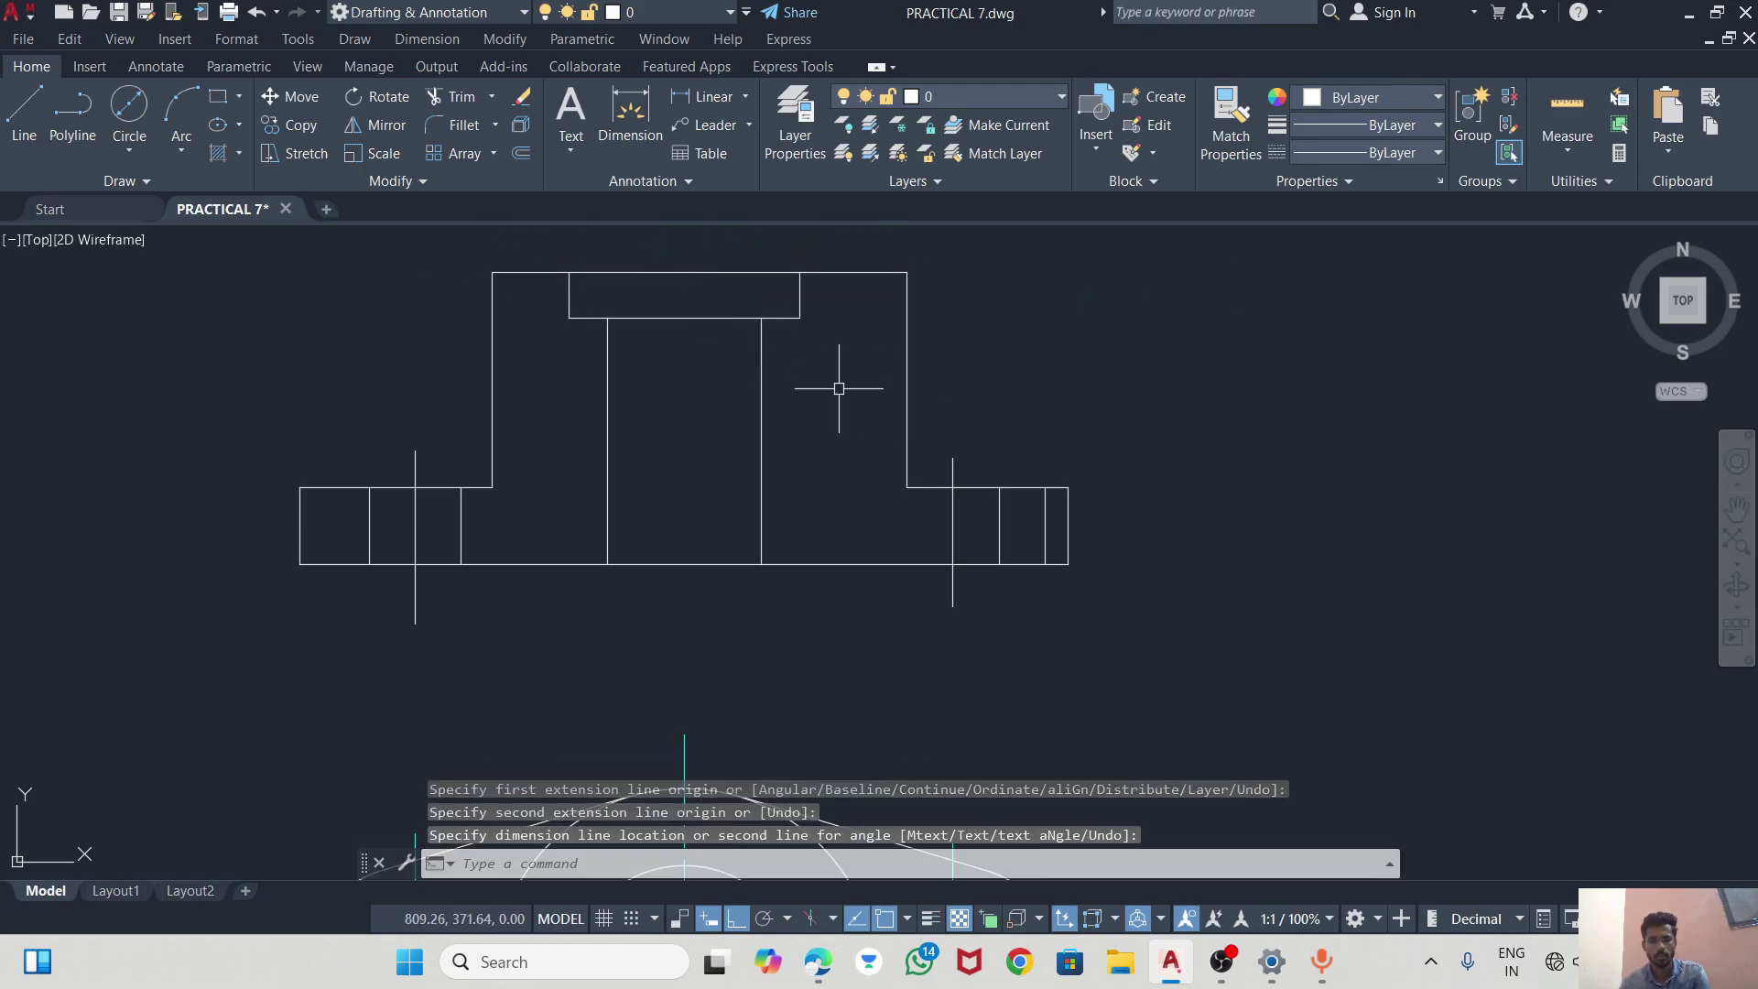
{"action": "scroll", "coordinate": [839, 388], "scroll_direction": "down", "scroll_amount": 3}
{"action": "type", "text": "T"}
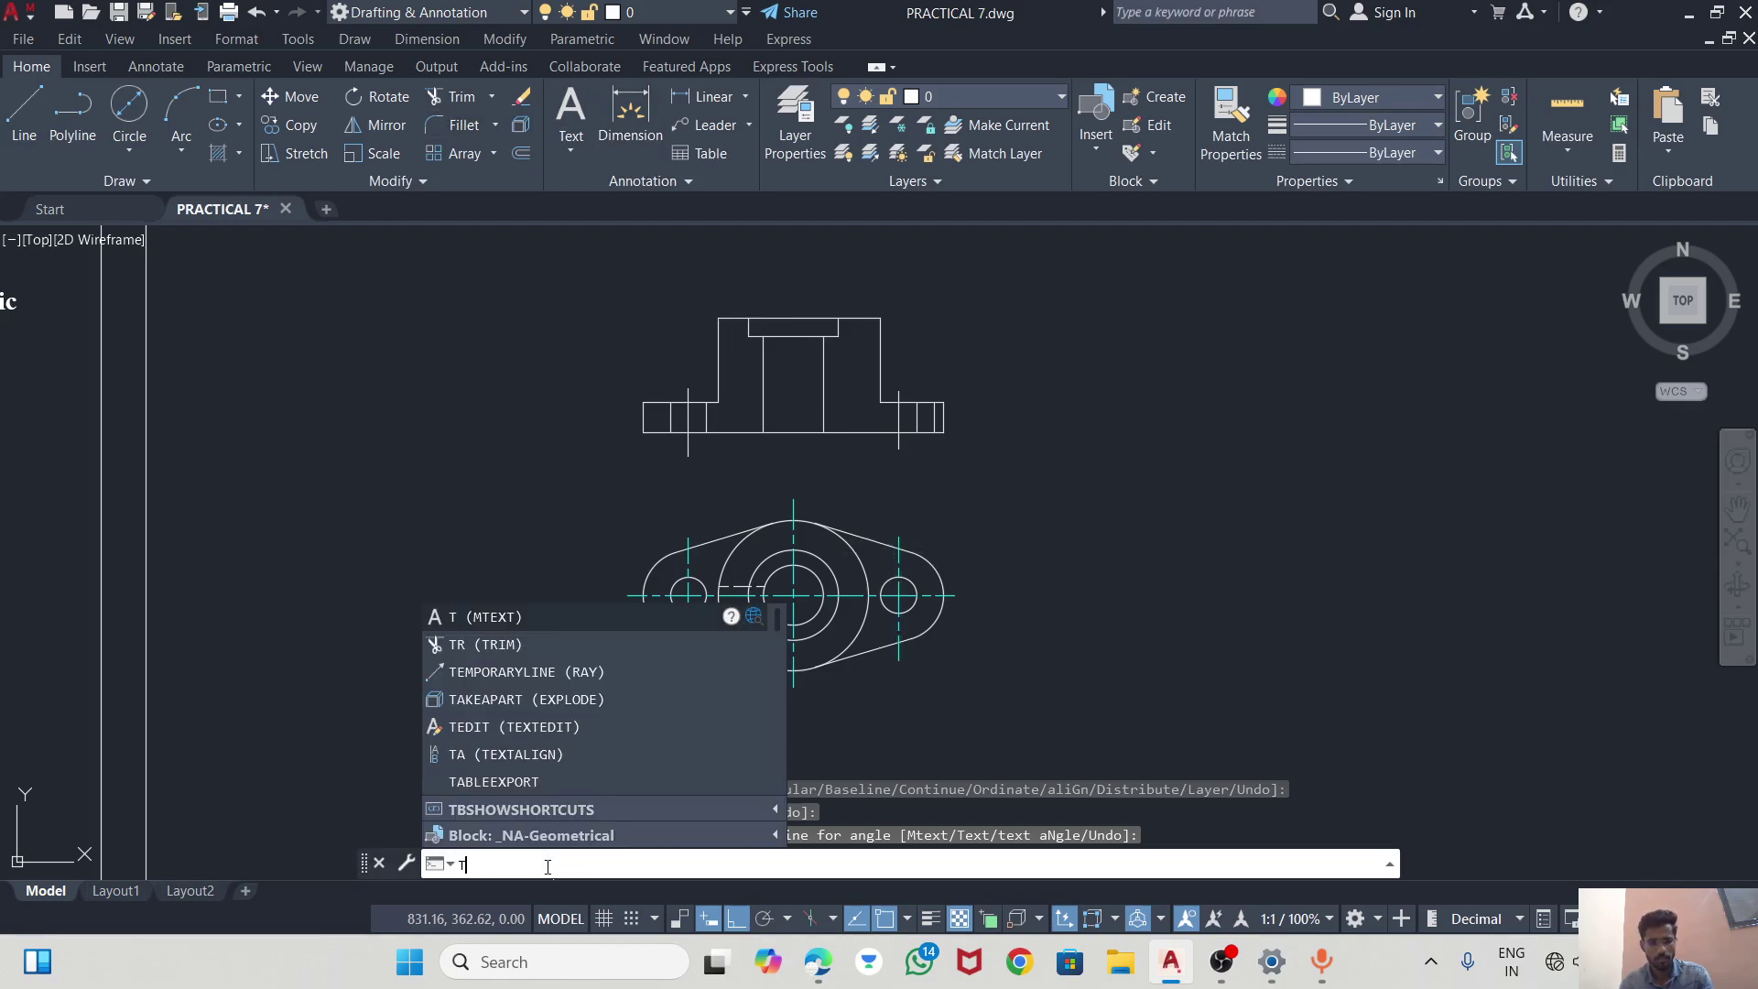
Draw a vertical ray from the big circle's right edge up through the front view.
{"action": "key", "text": "BackSpace"}
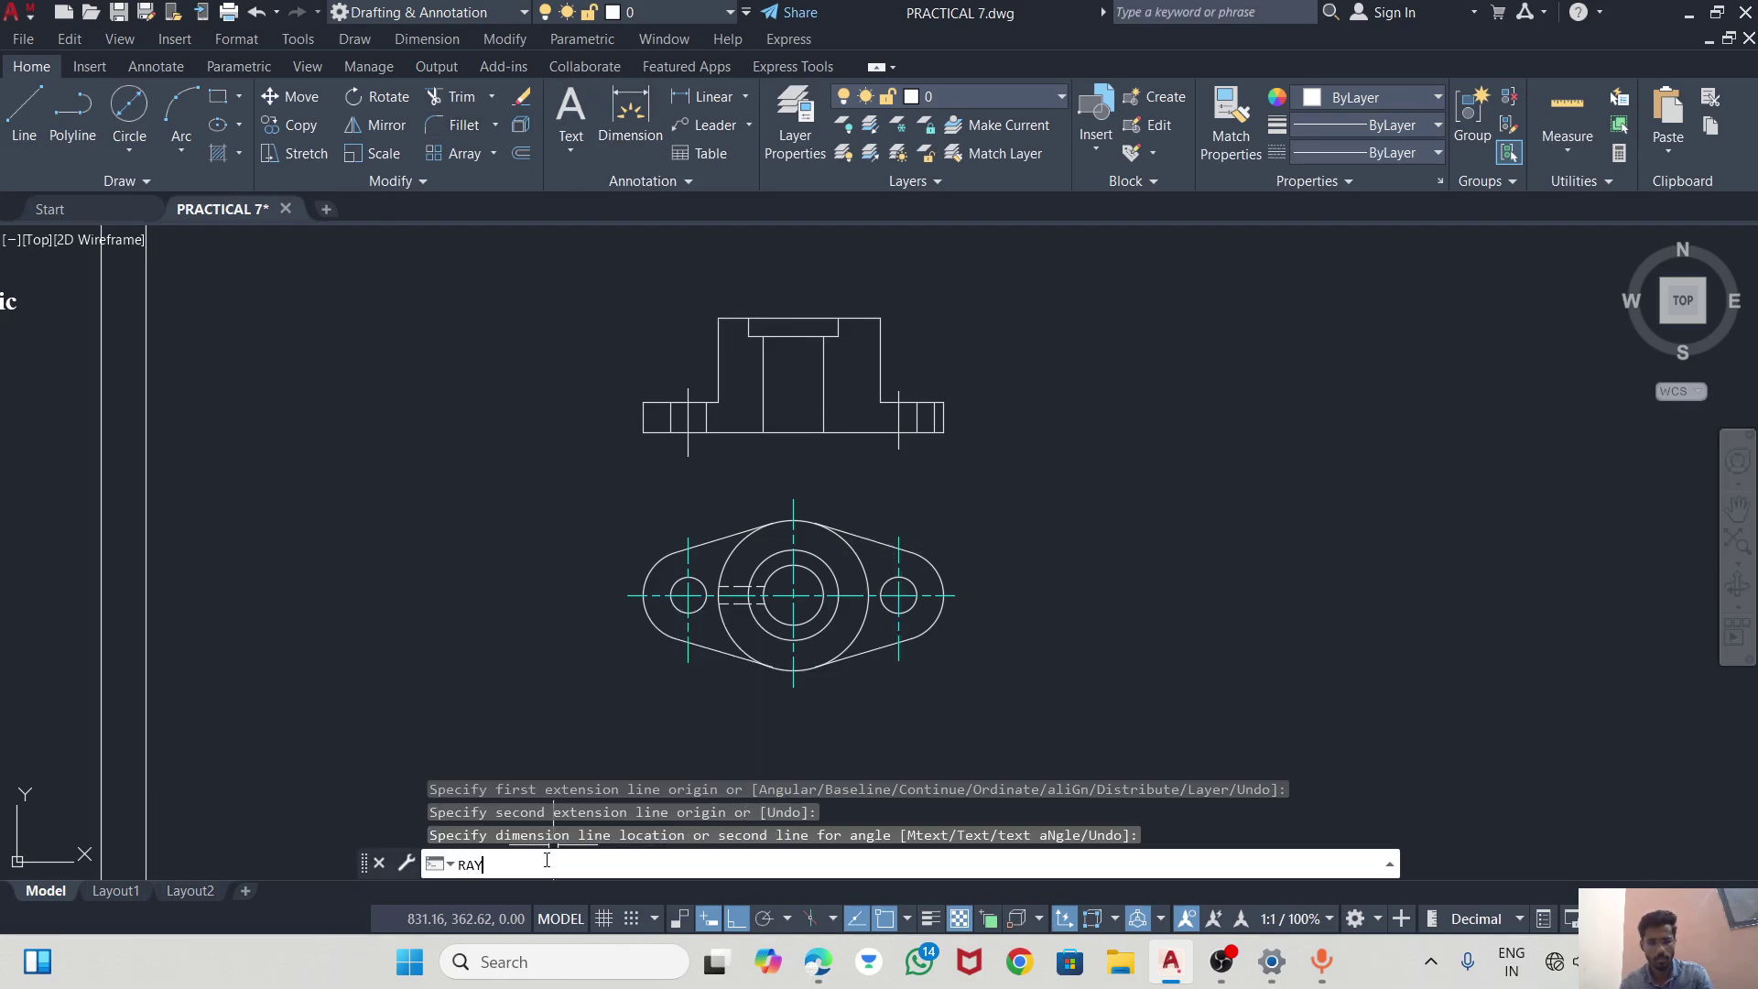
{"action": "key", "text": "Return"}
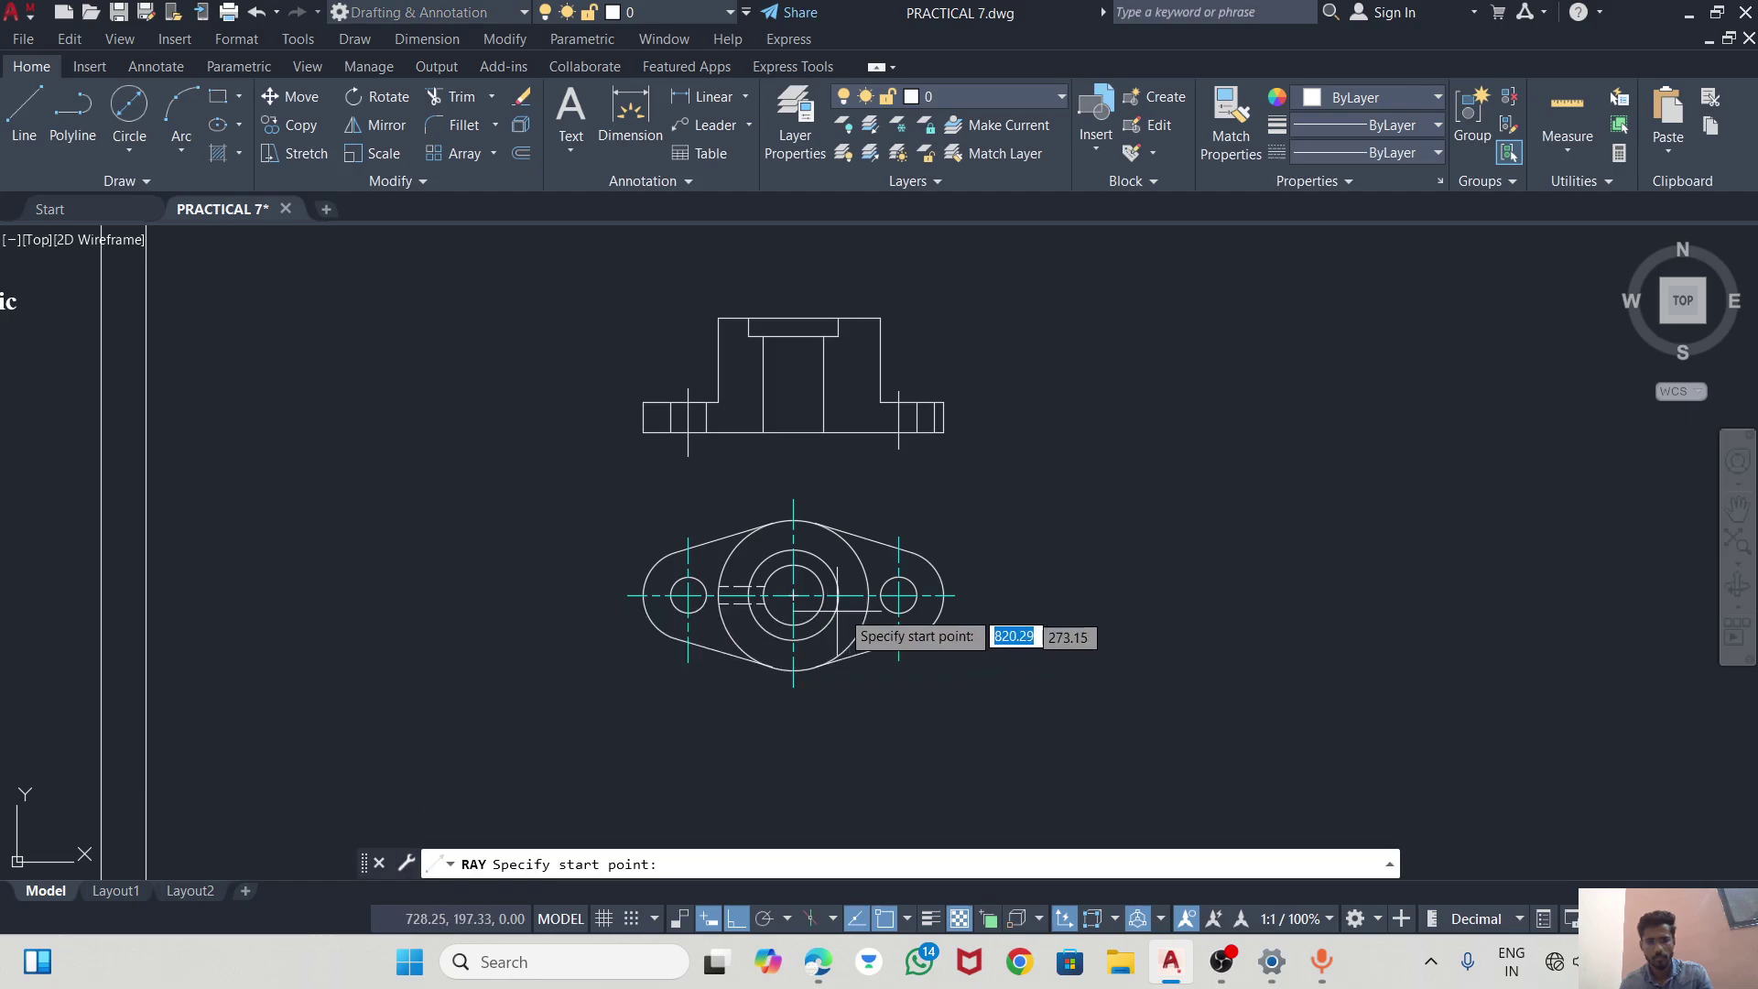
{"action": "left_click", "coordinate": [868, 595]}
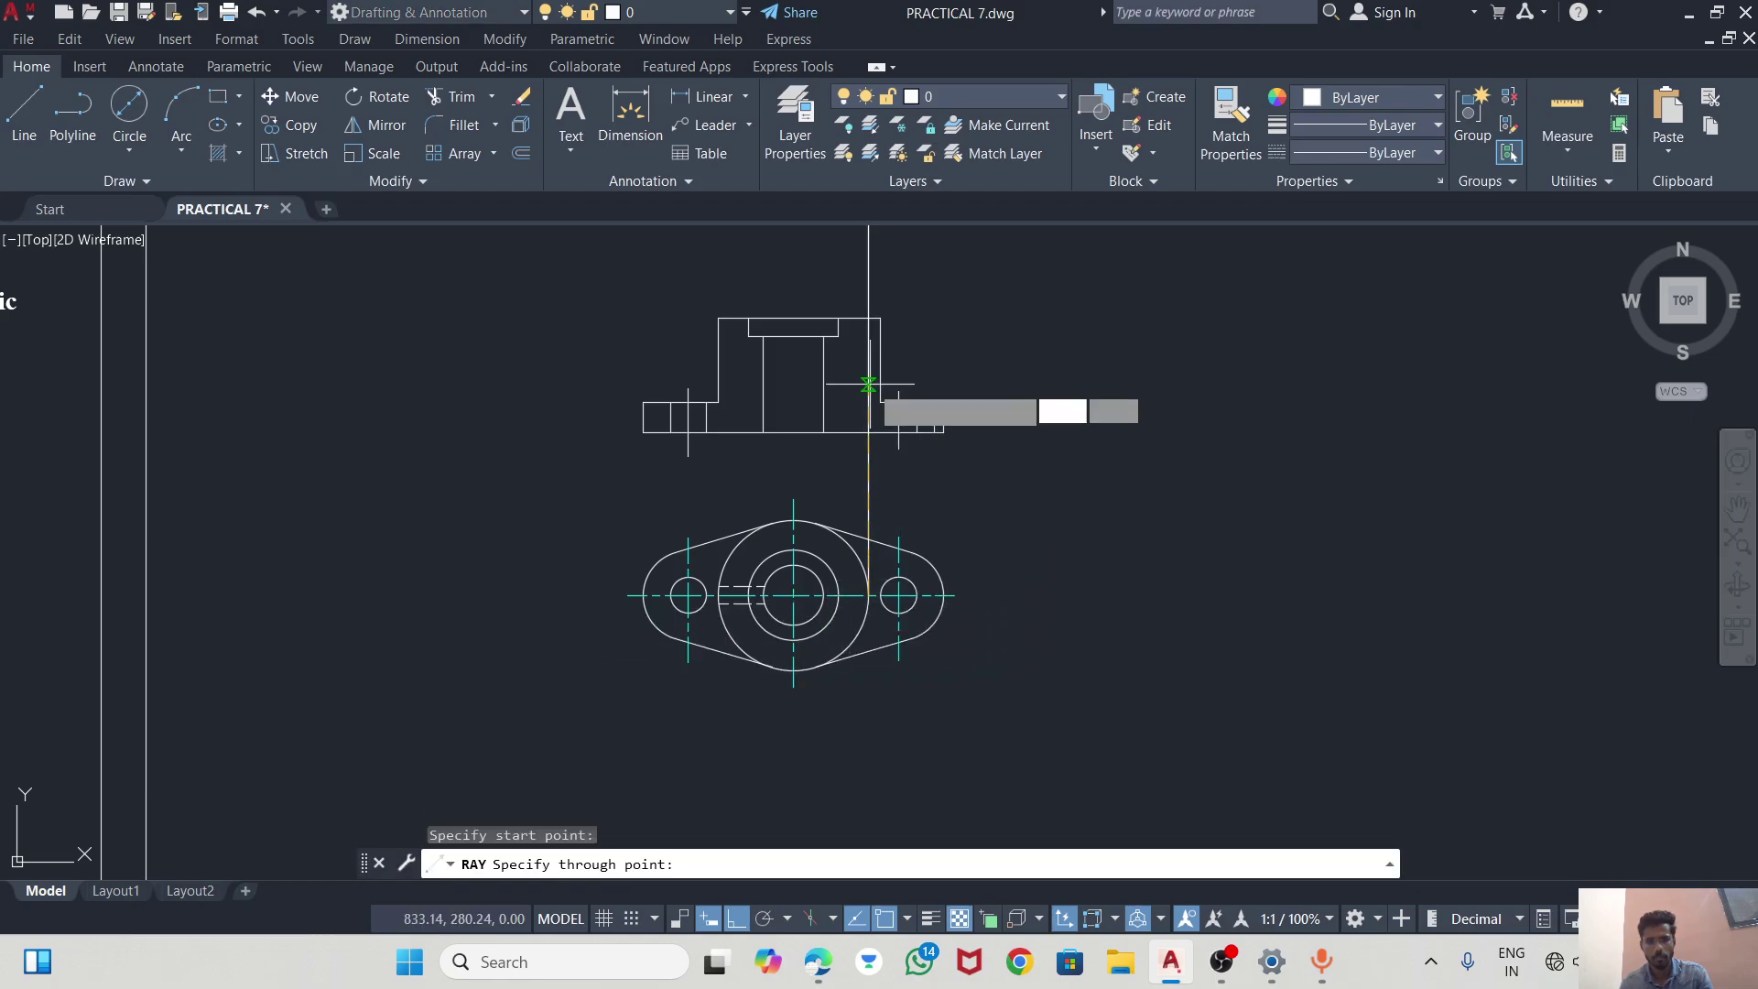
{"action": "left_click", "coordinate": [868, 384]}
{"action": "key", "text": "Escape"}
{"action": "scroll", "coordinate": [879, 409], "scroll_direction": "up", "scroll_amount": 4}
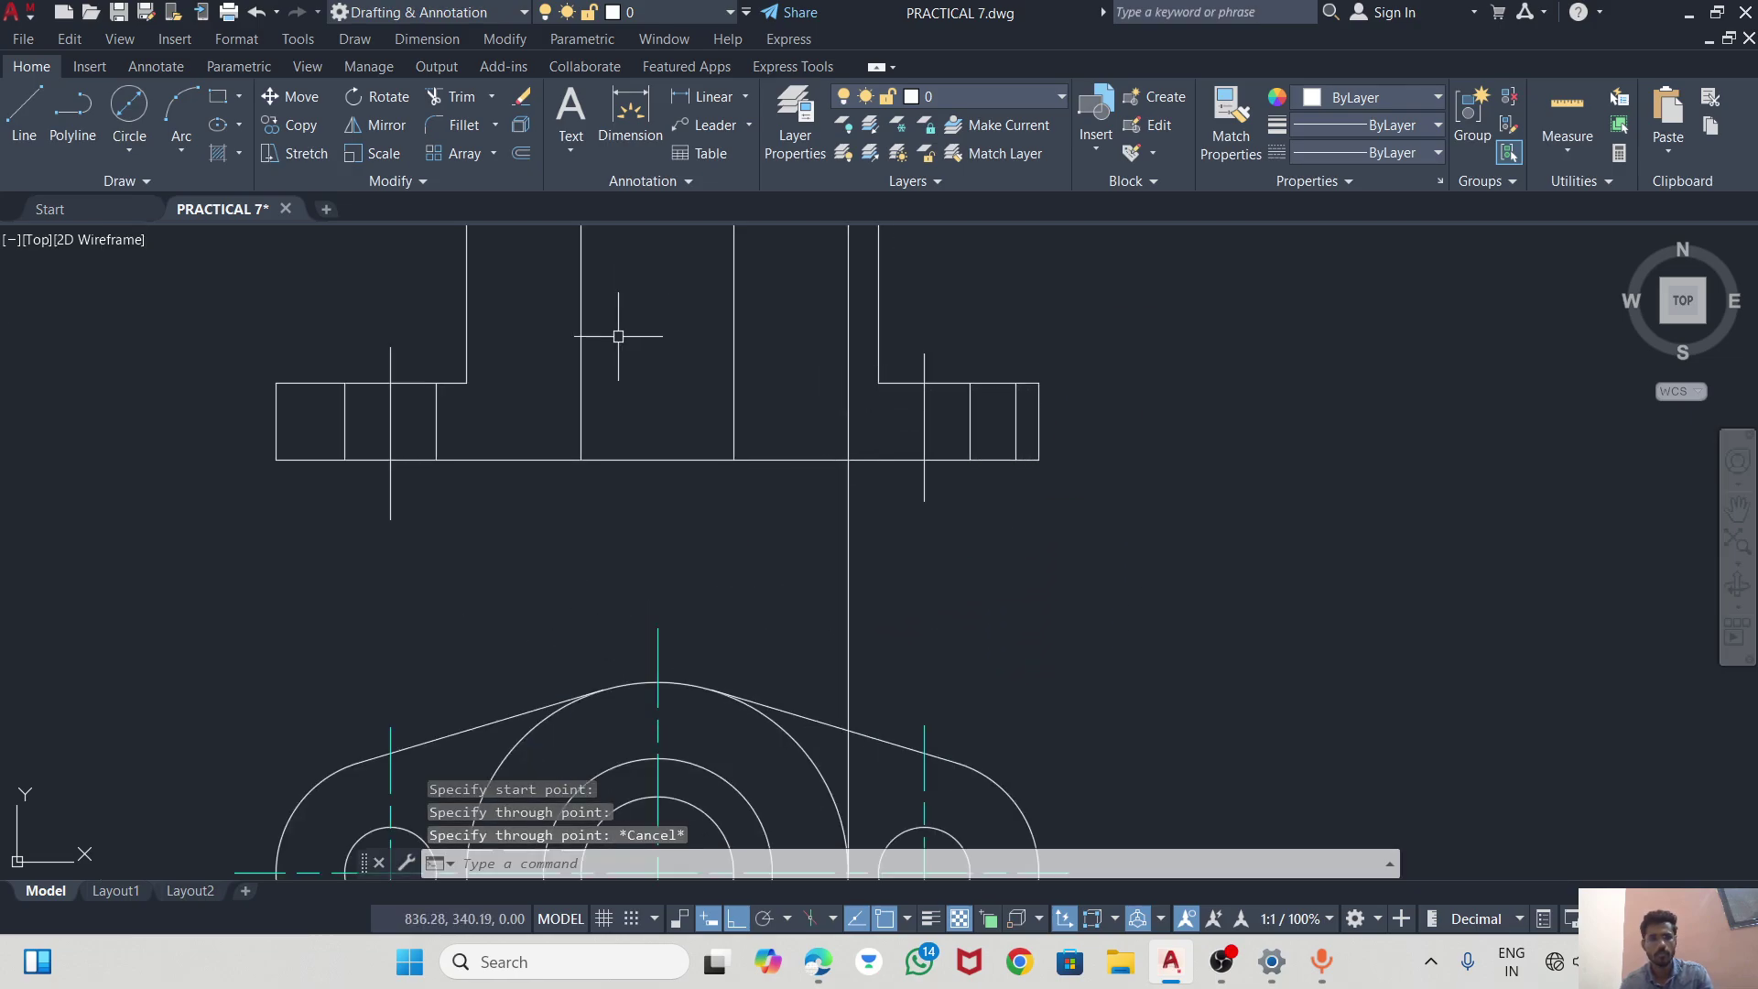
{"action": "scroll", "coordinate": [818, 485], "scroll_direction": "down", "scroll_amount": 2}
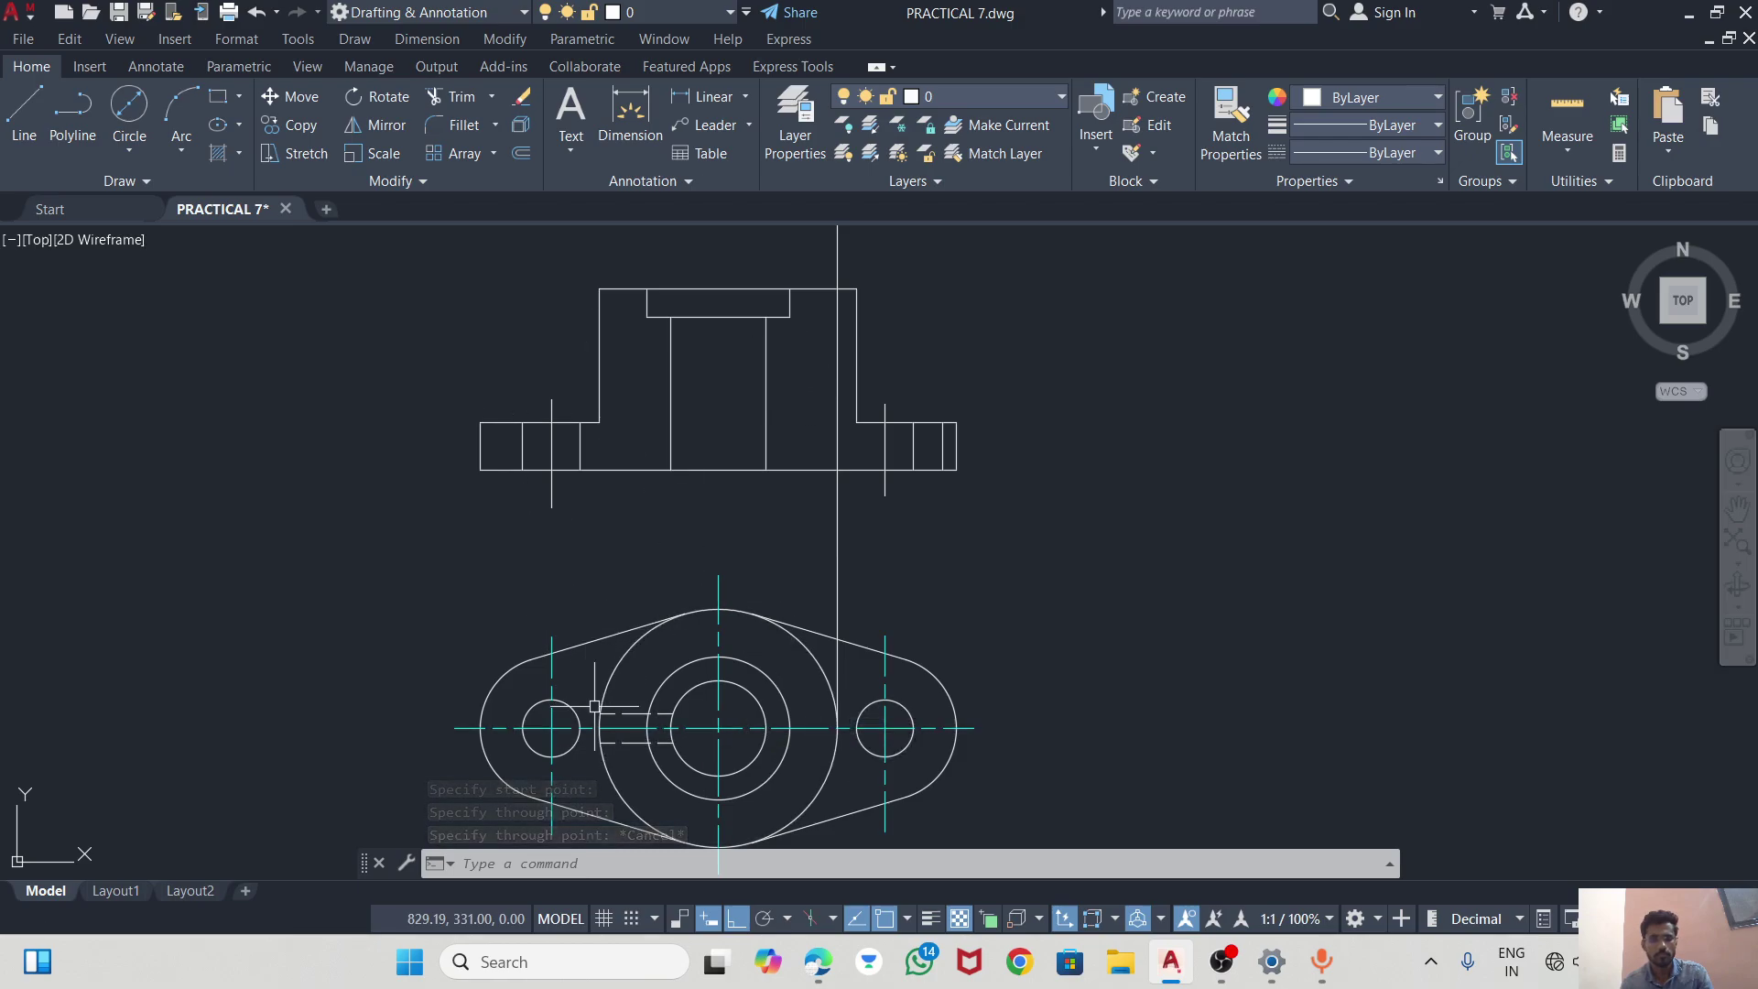
Draw a second vertical ray from beside the boss up into the front view.
{"action": "type", "text": "ray"}
{"action": "key", "text": "Return"}
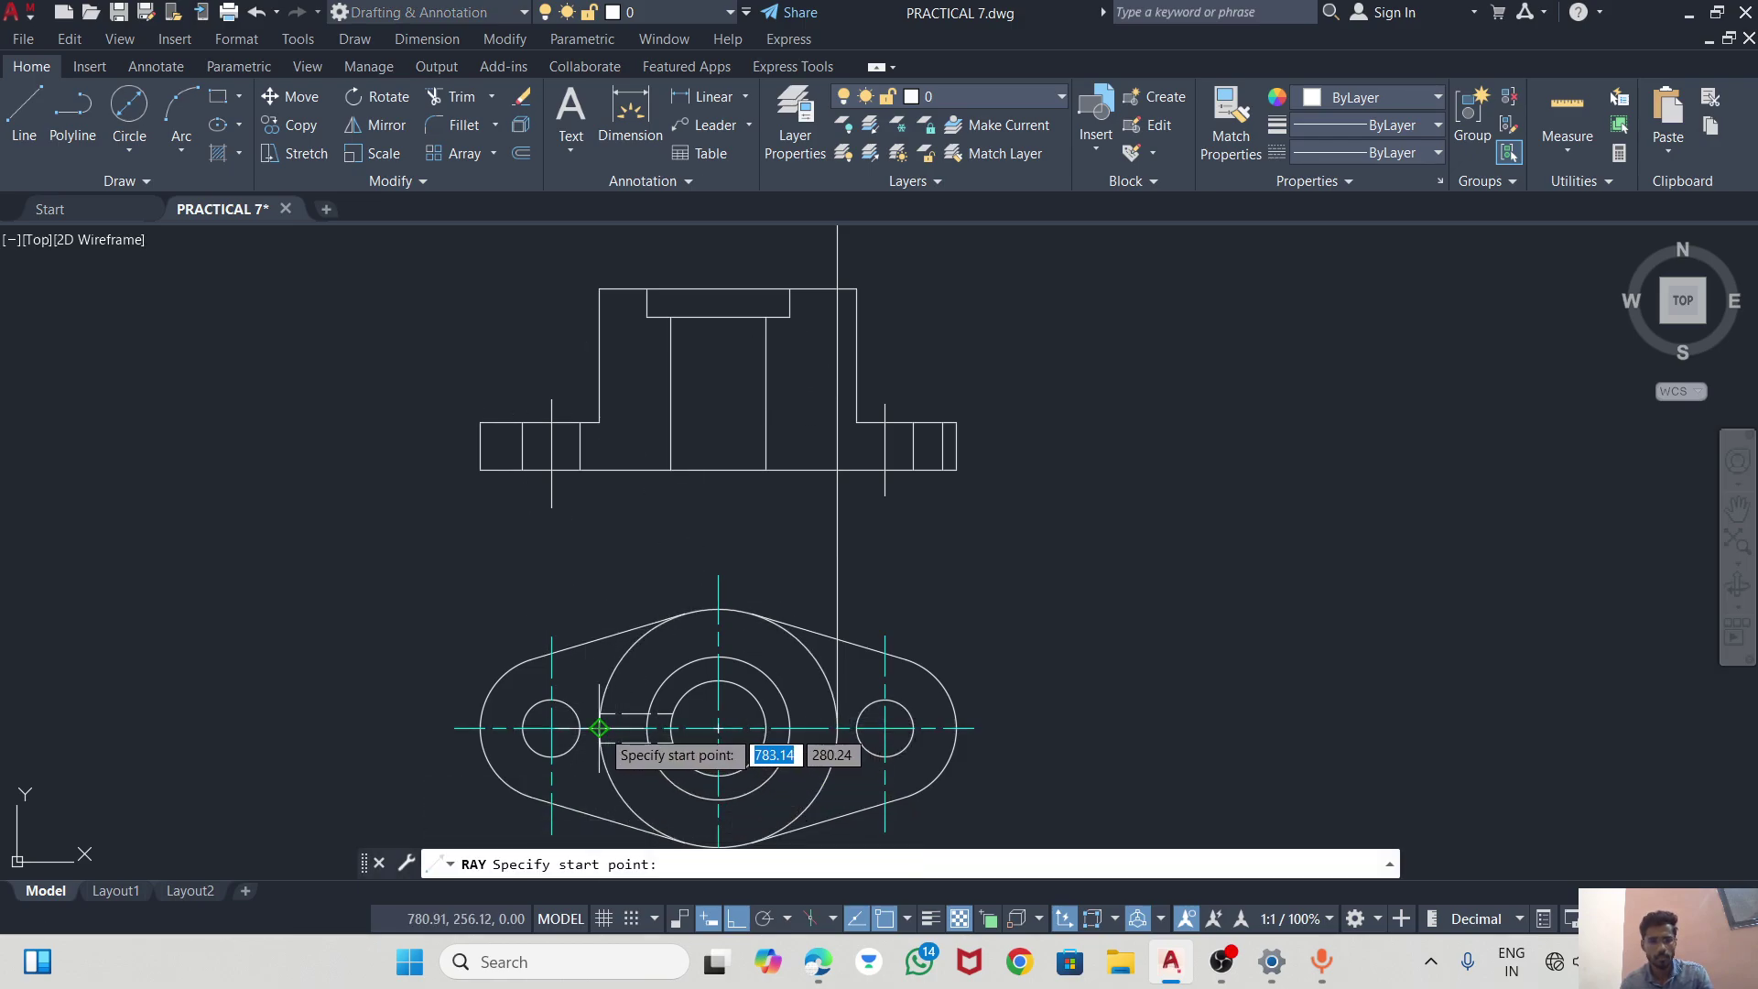
{"action": "left_click", "coordinate": [612, 730]}
{"action": "key", "text": "Escape"}
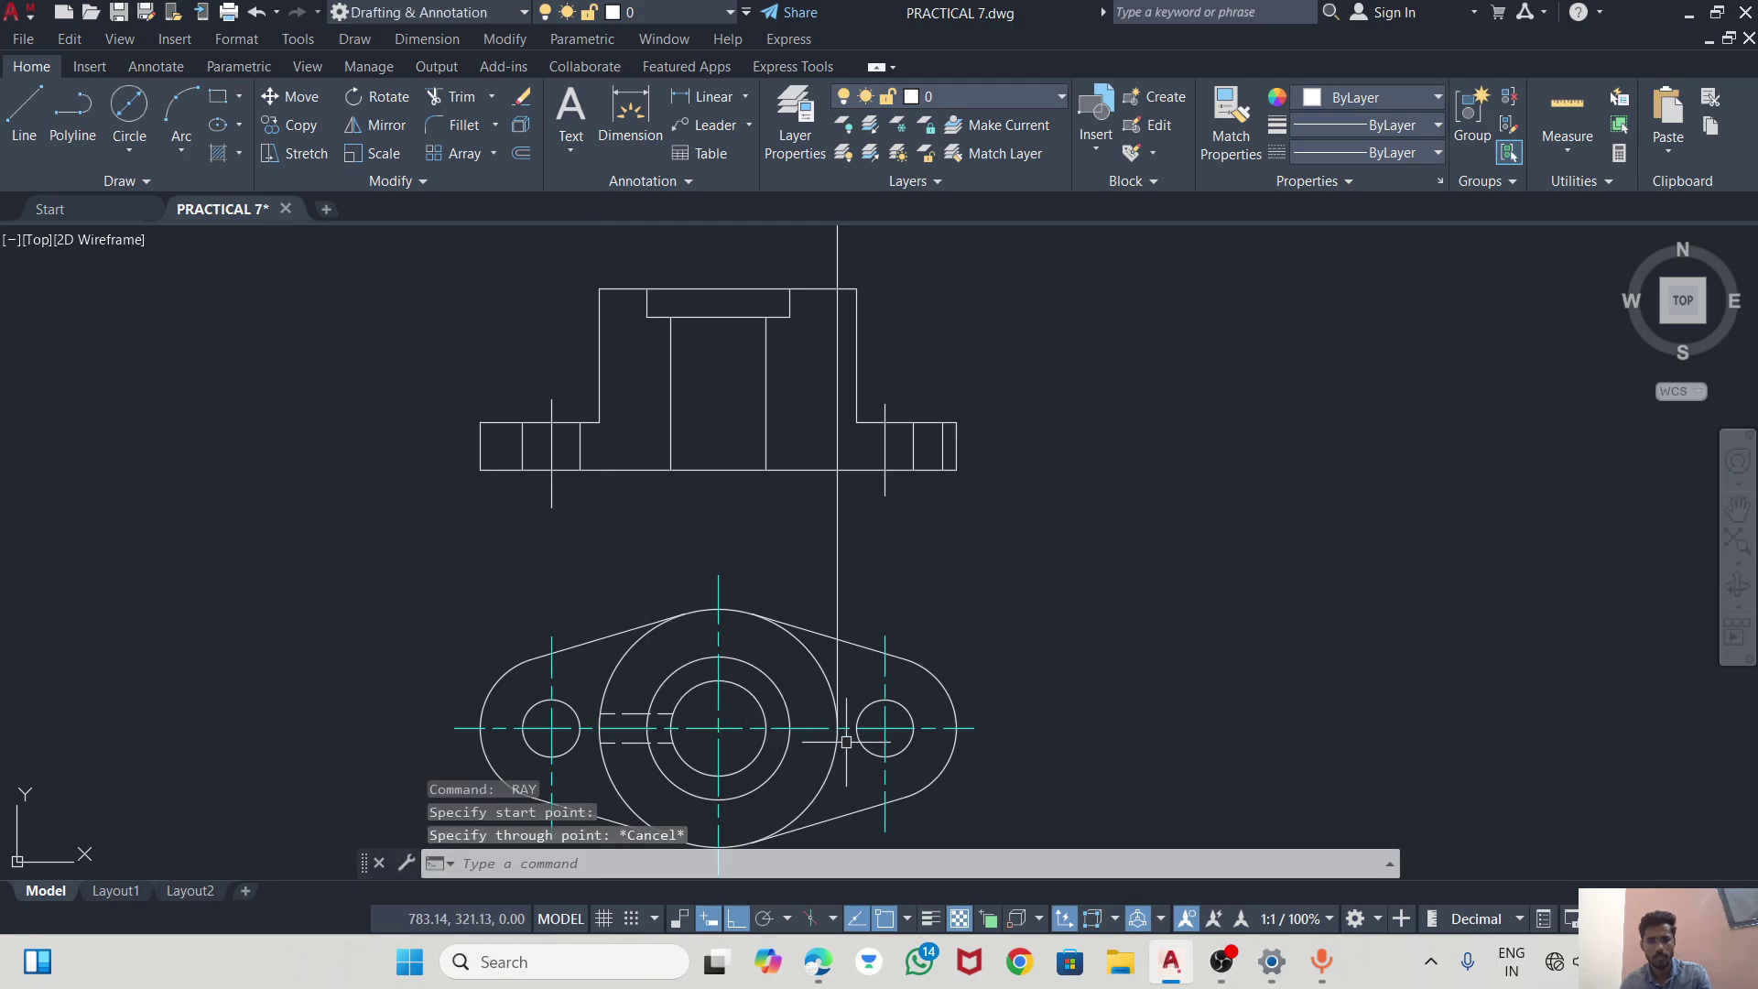
{"action": "key", "text": "Return"}
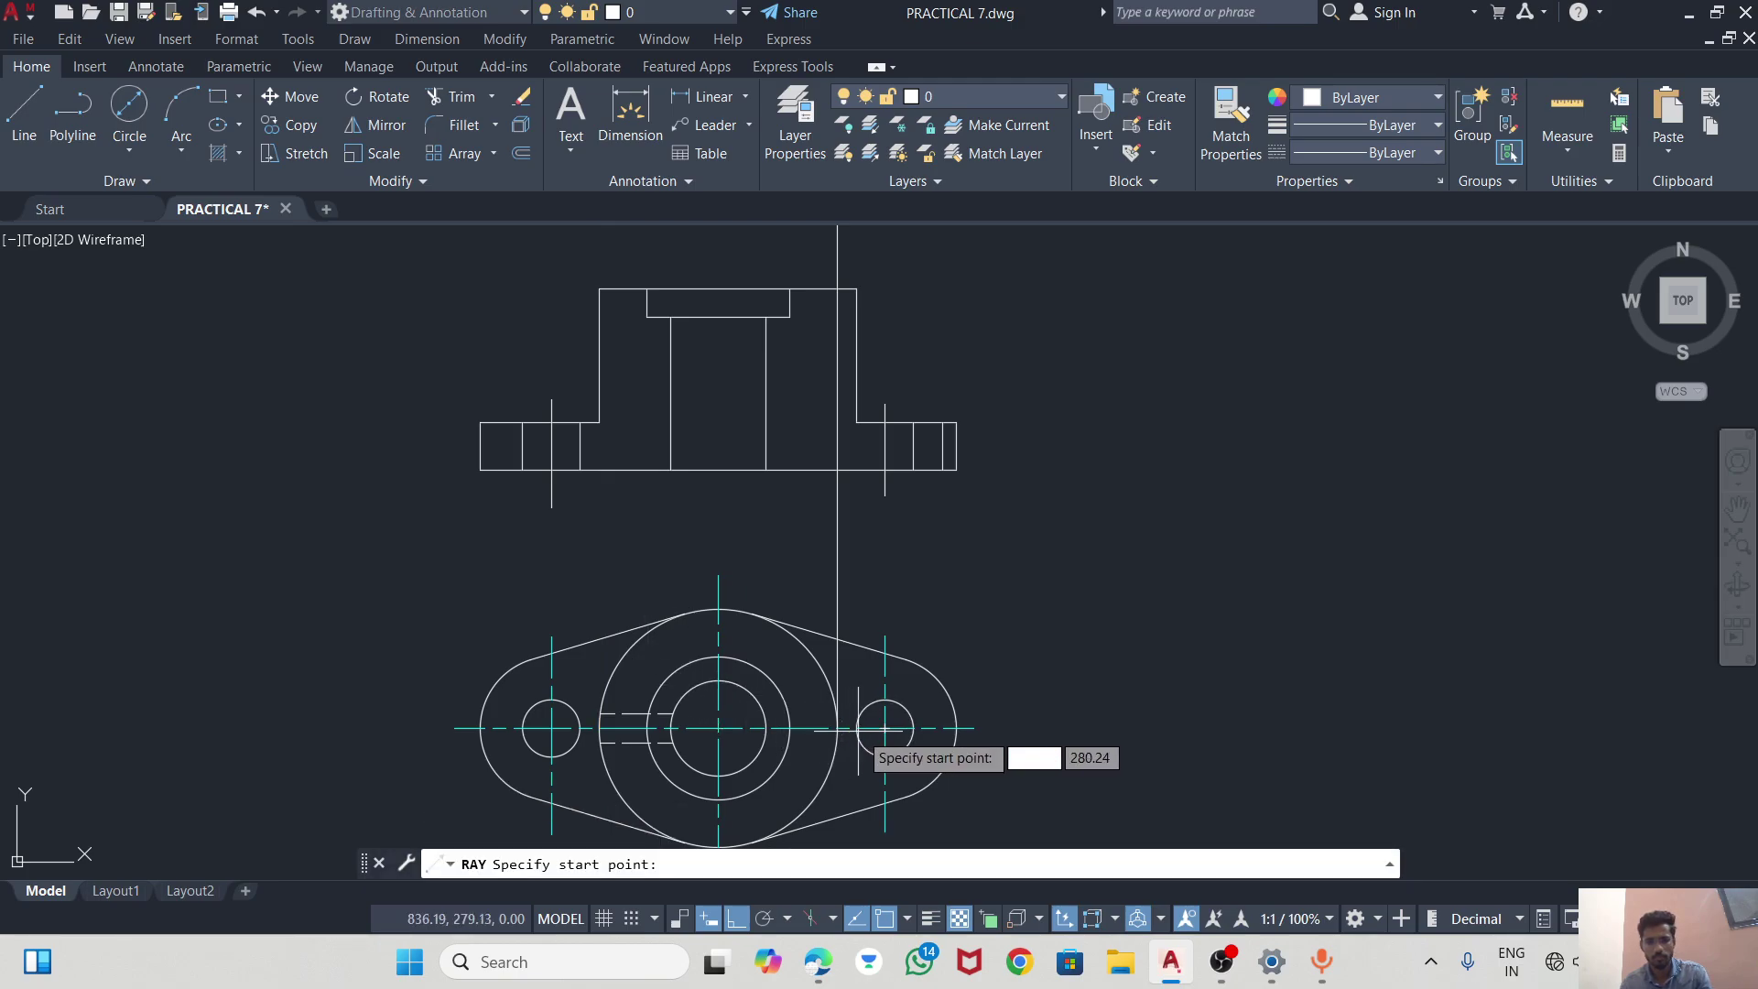
{"action": "left_click", "coordinate": [861, 728]}
{"action": "left_click", "coordinate": [856, 513]}
{"action": "key", "text": "Return"}
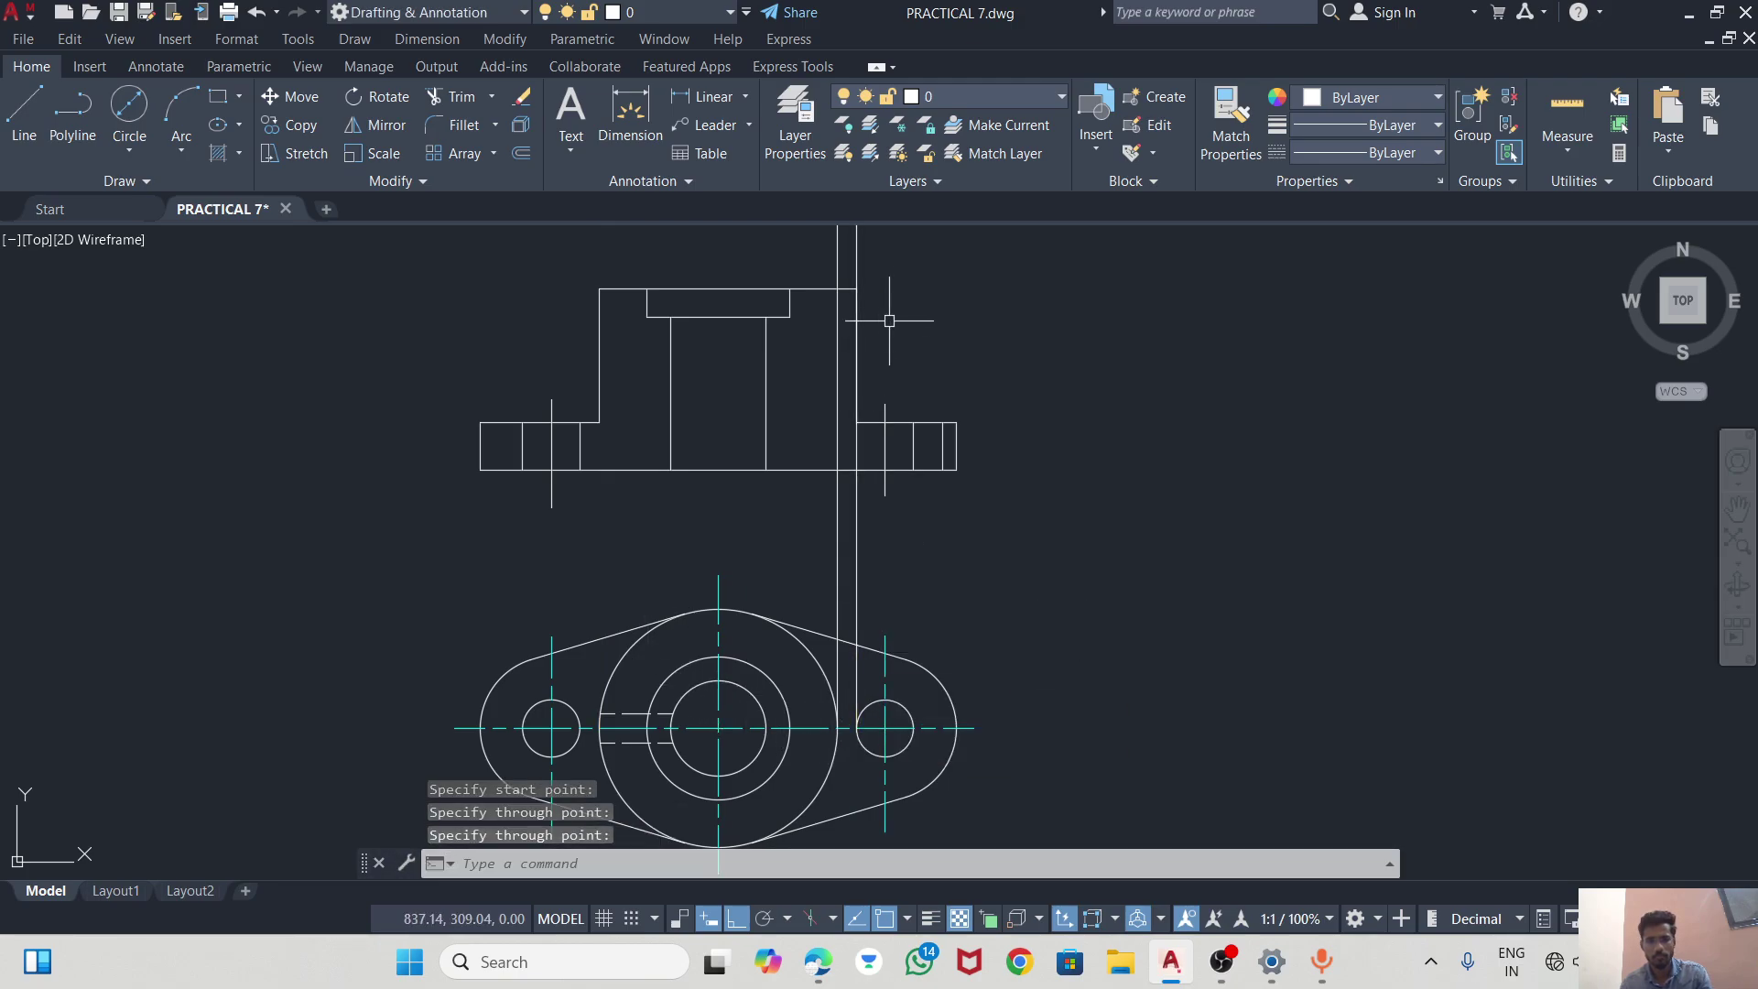
{"action": "key", "text": "Escape"}
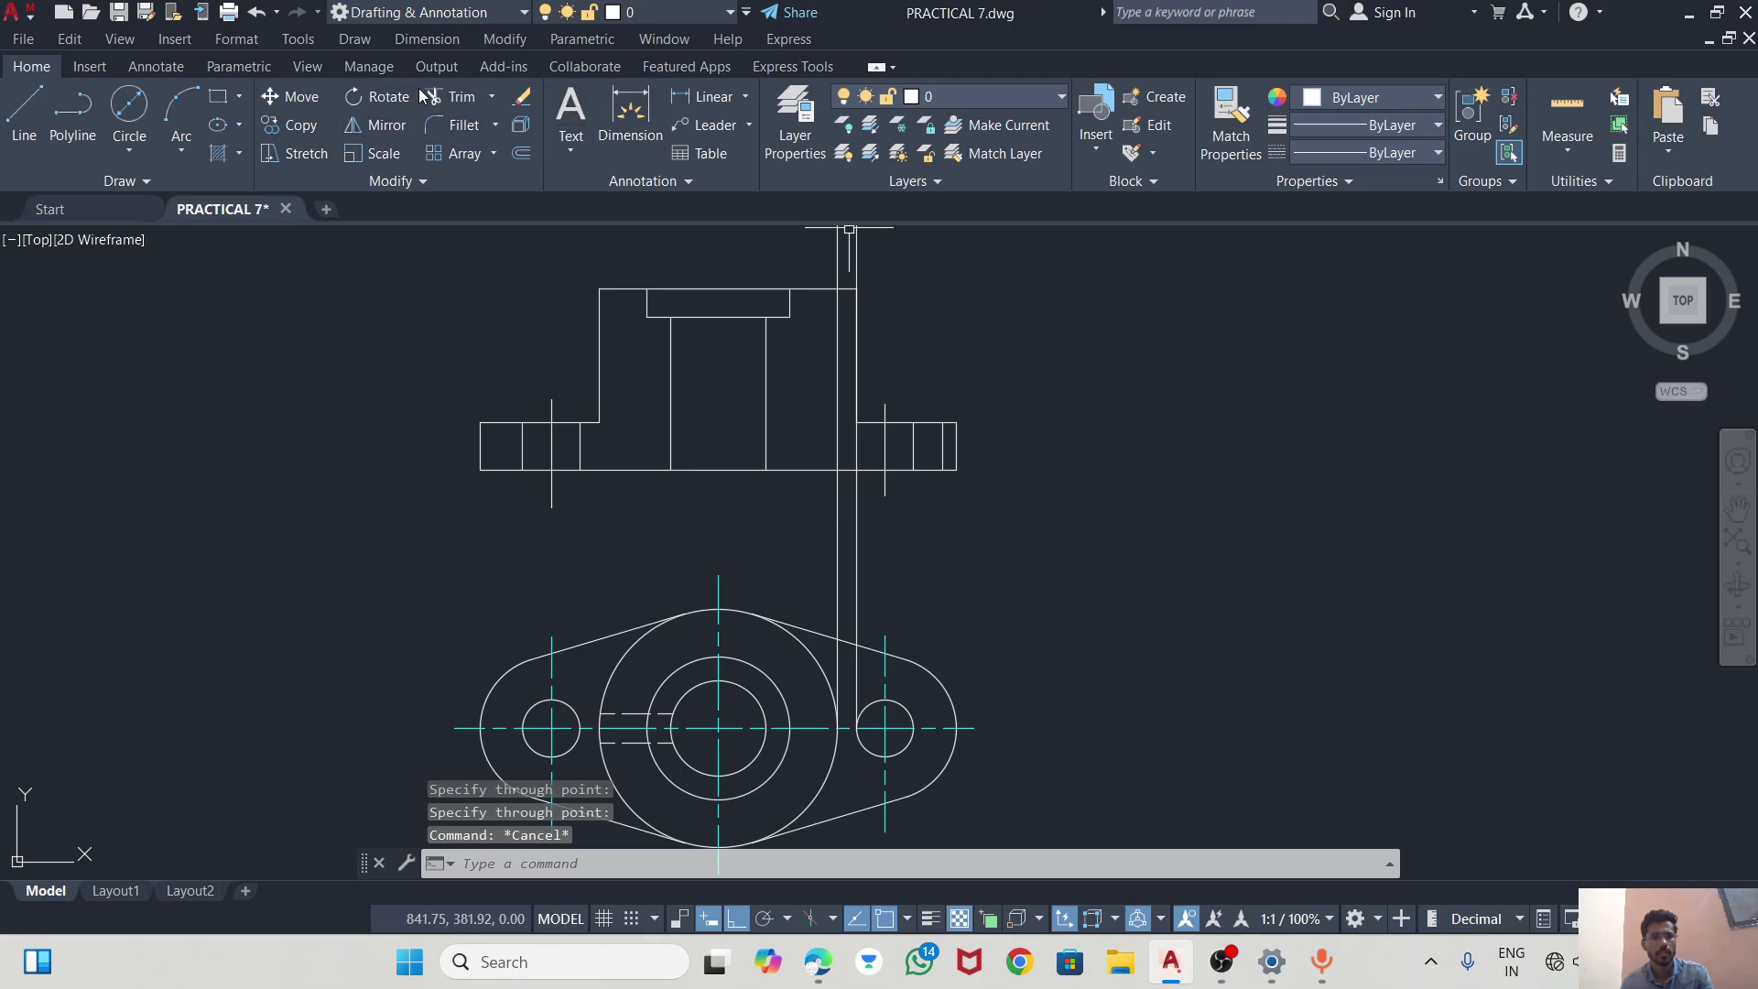
{"action": "left_click", "coordinate": [458, 96]}
Trim the projection rays above the front view and between the two views.
{"action": "left_click", "coordinate": [857, 275]}
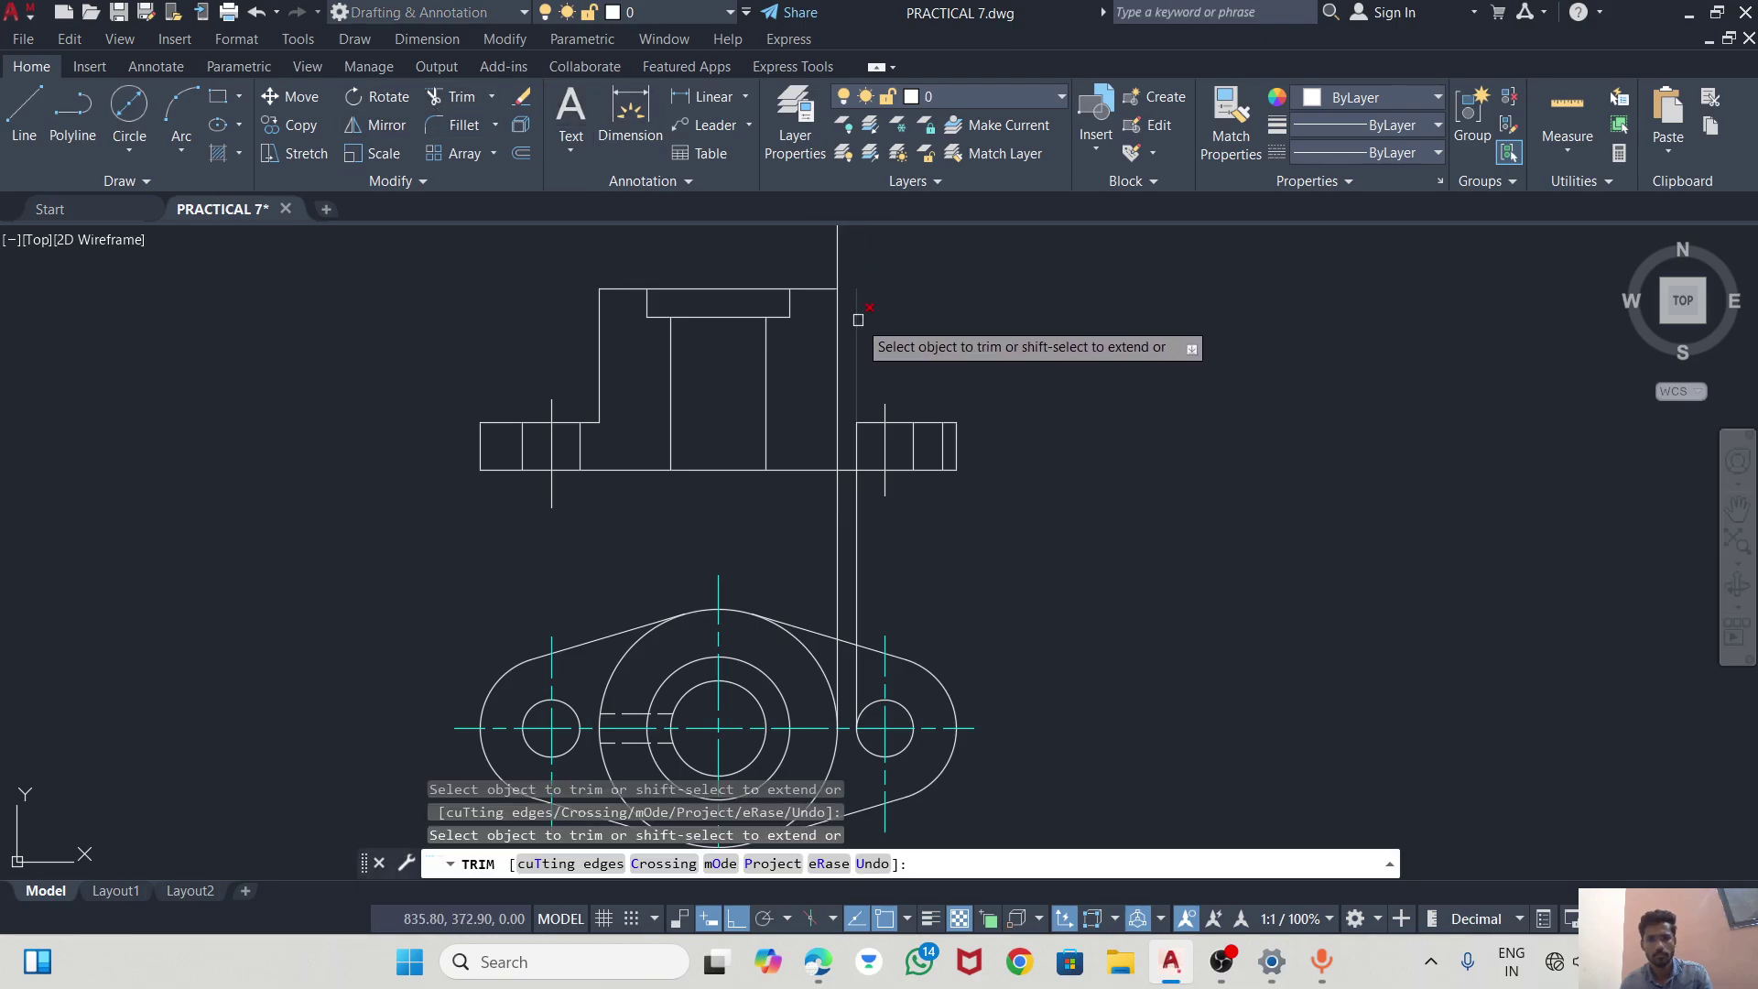
{"action": "left_click", "coordinate": [857, 321]}
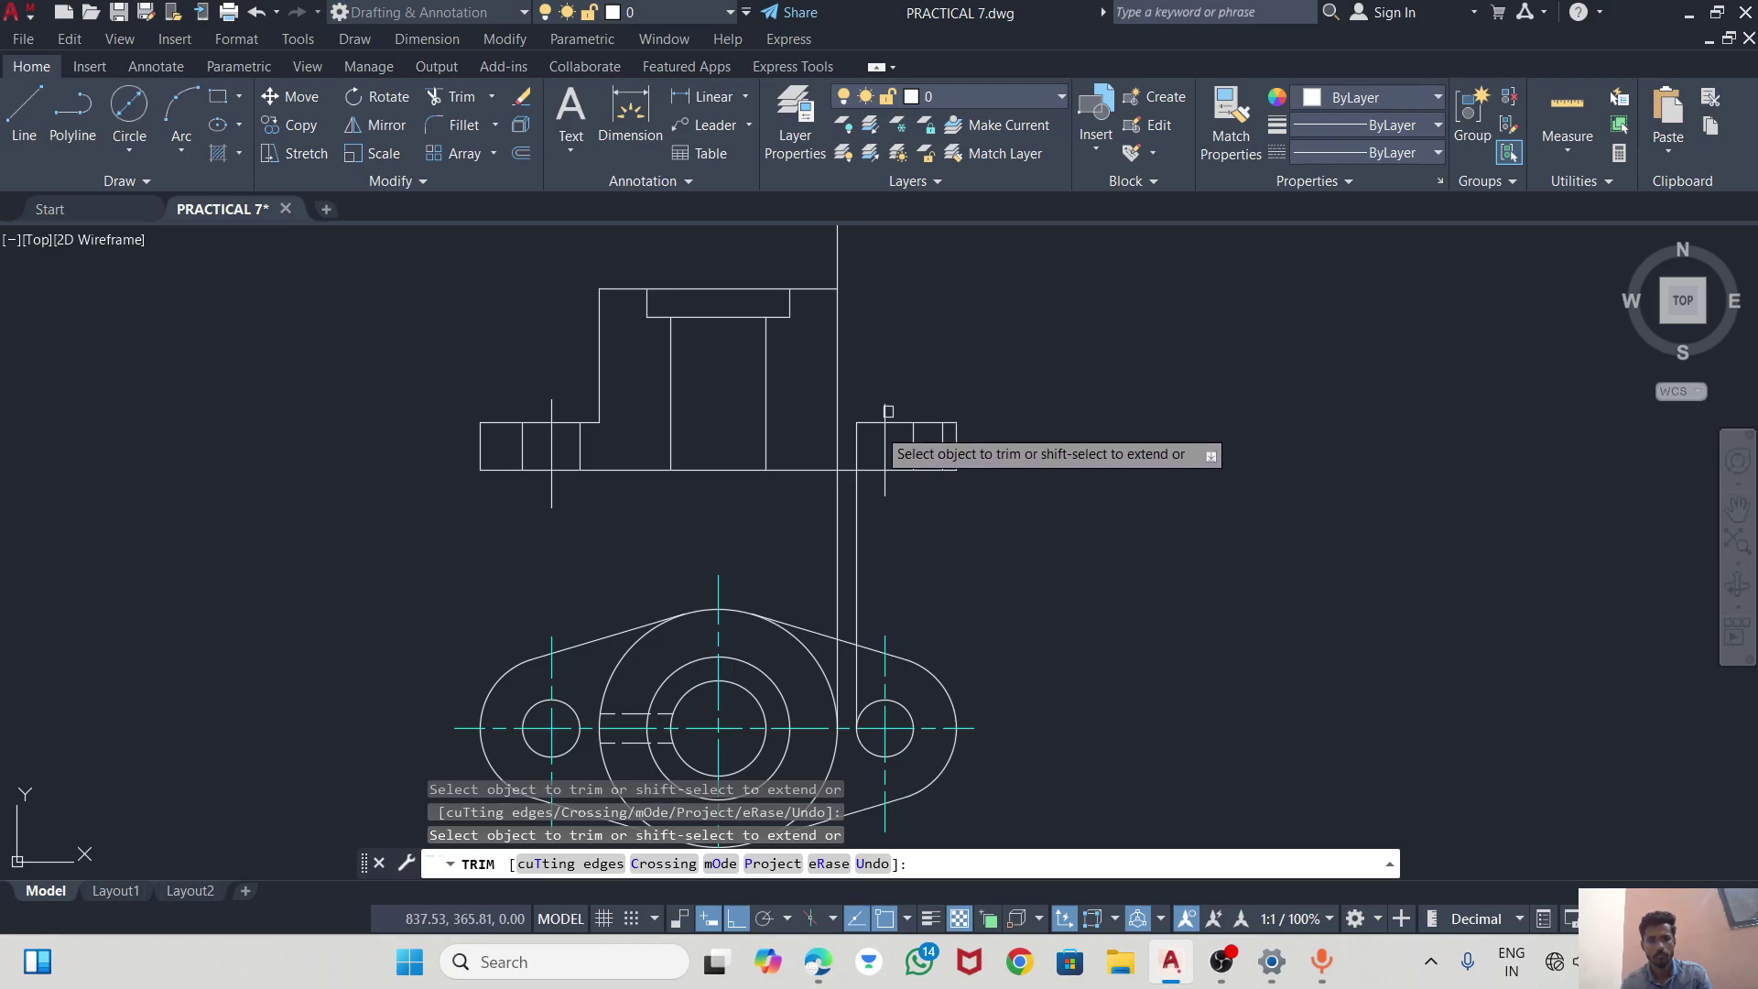
{"action": "left_click", "coordinate": [855, 509]}
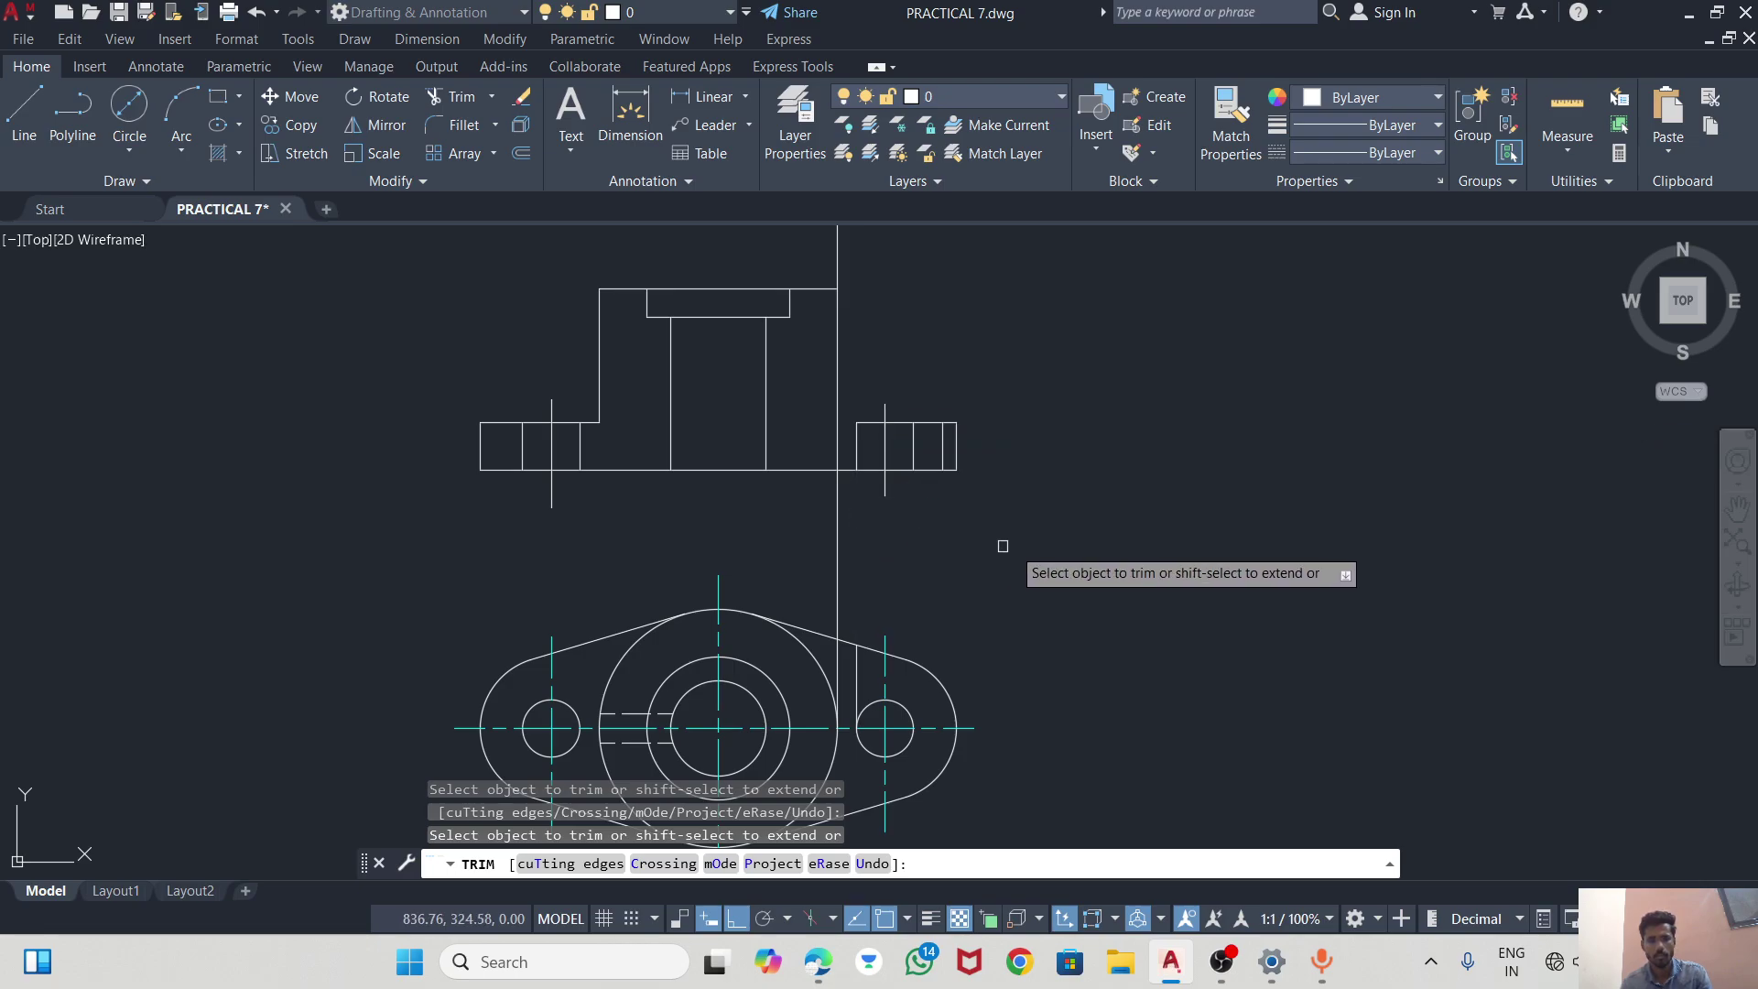
{"action": "key", "text": "Escape"}
{"action": "type", "text": "R"}
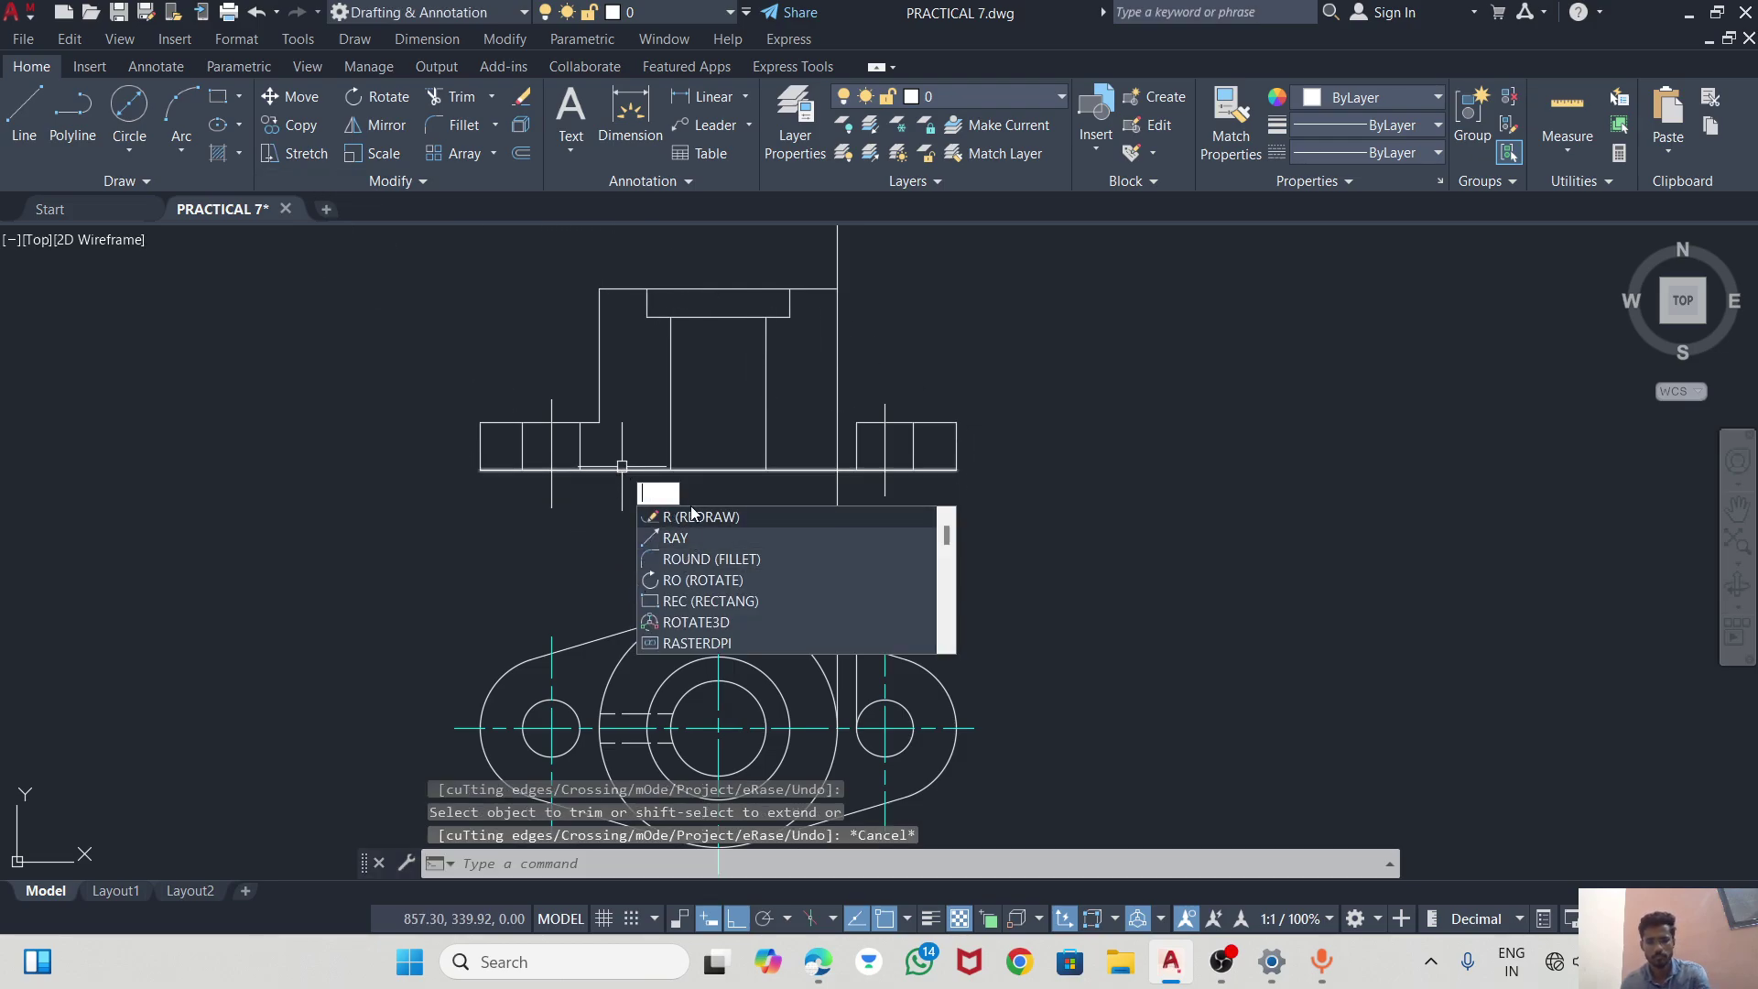
{"action": "key", "text": "BackSpace"}
{"action": "type", "text": "B"}
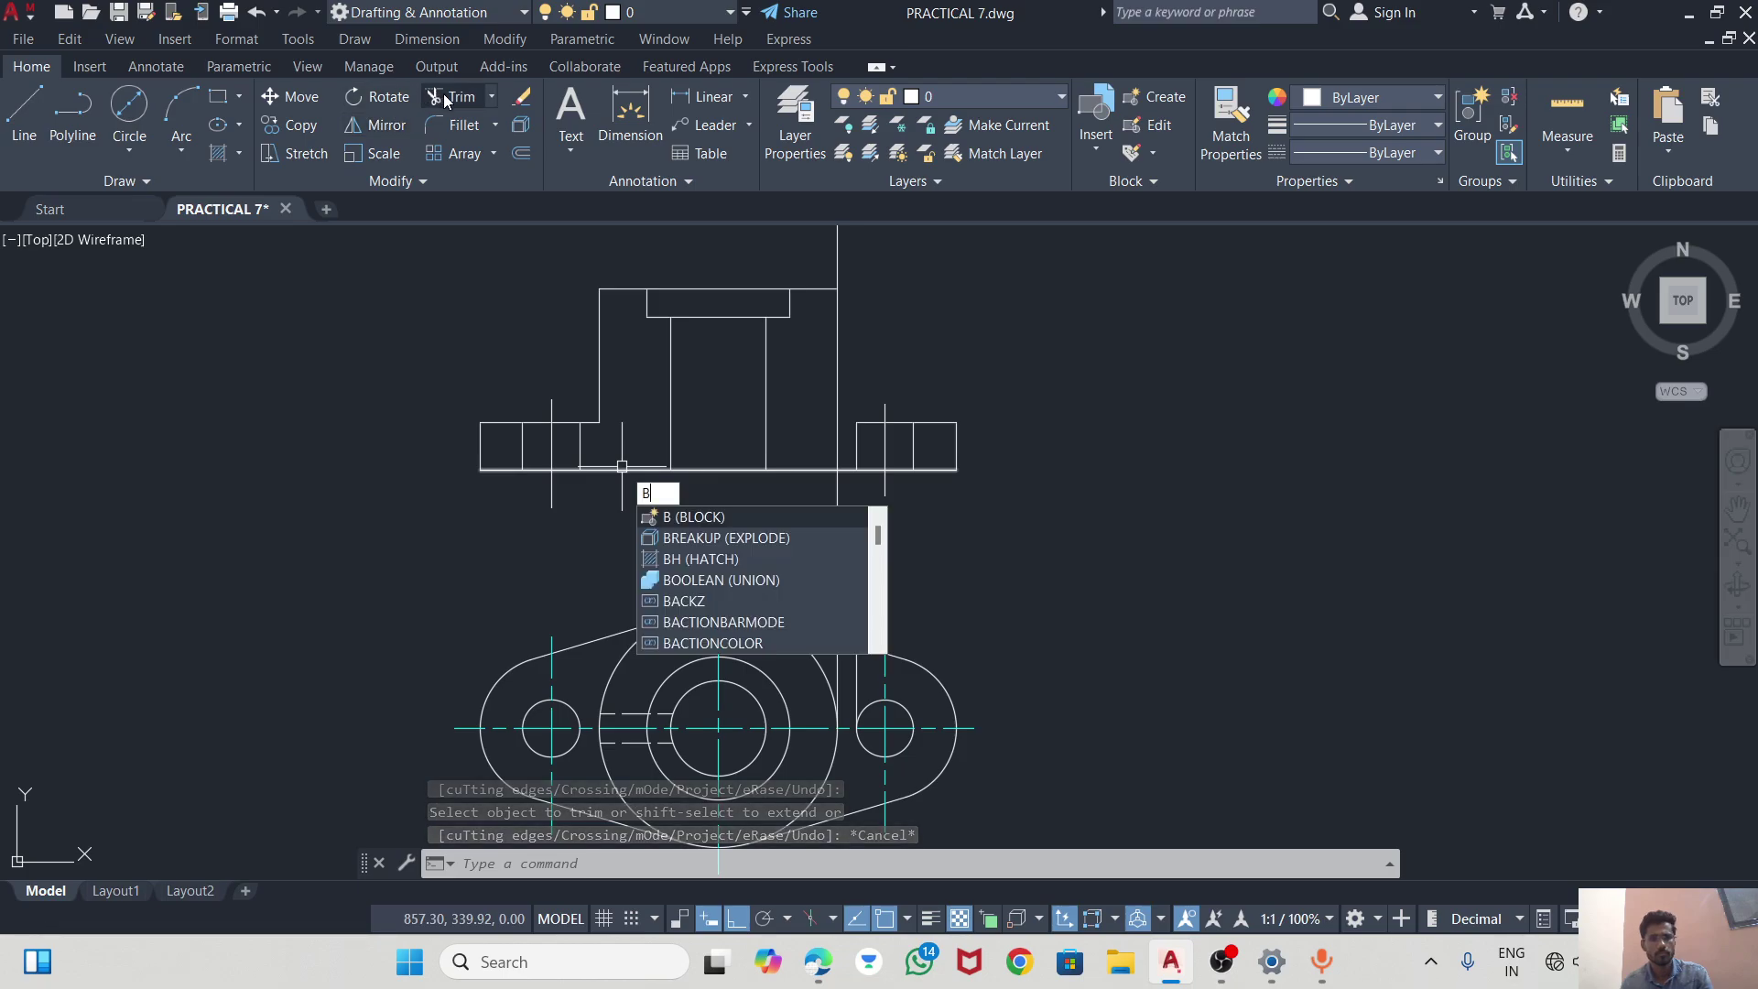
{"action": "key", "text": "BackSpace"}
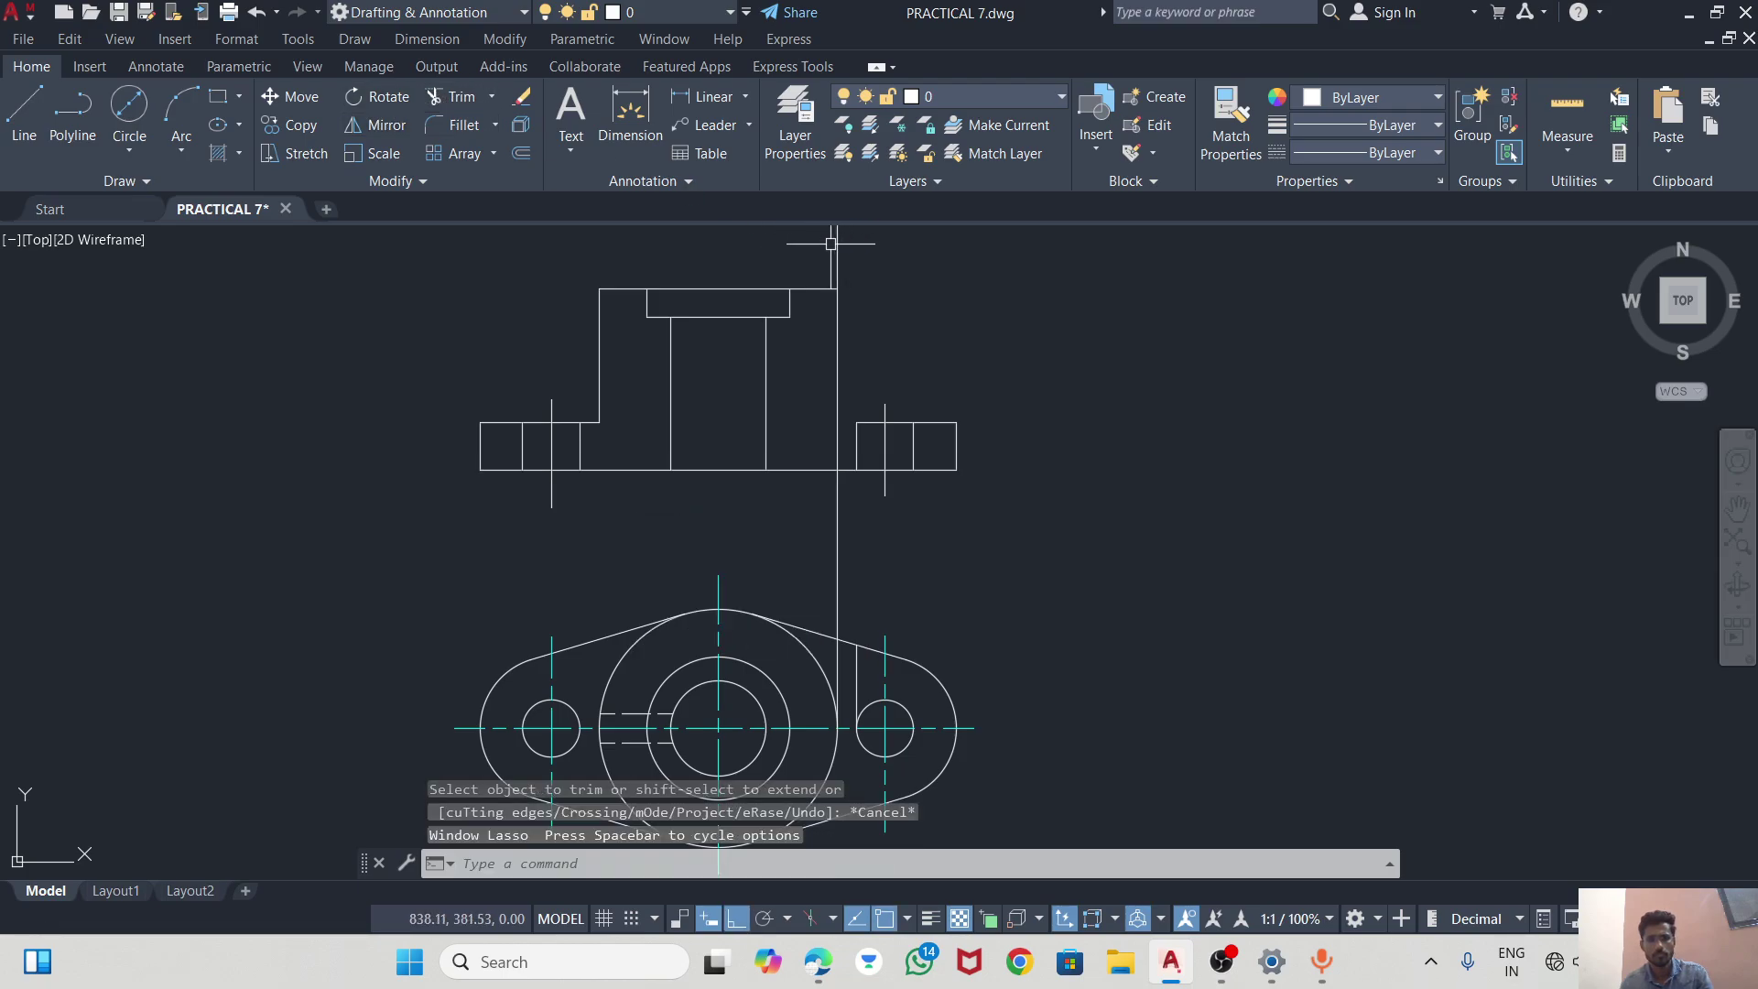
Trim a leftover line piece and delete the two stray short lines near the top view.
{"action": "left_click", "coordinate": [451, 96]}
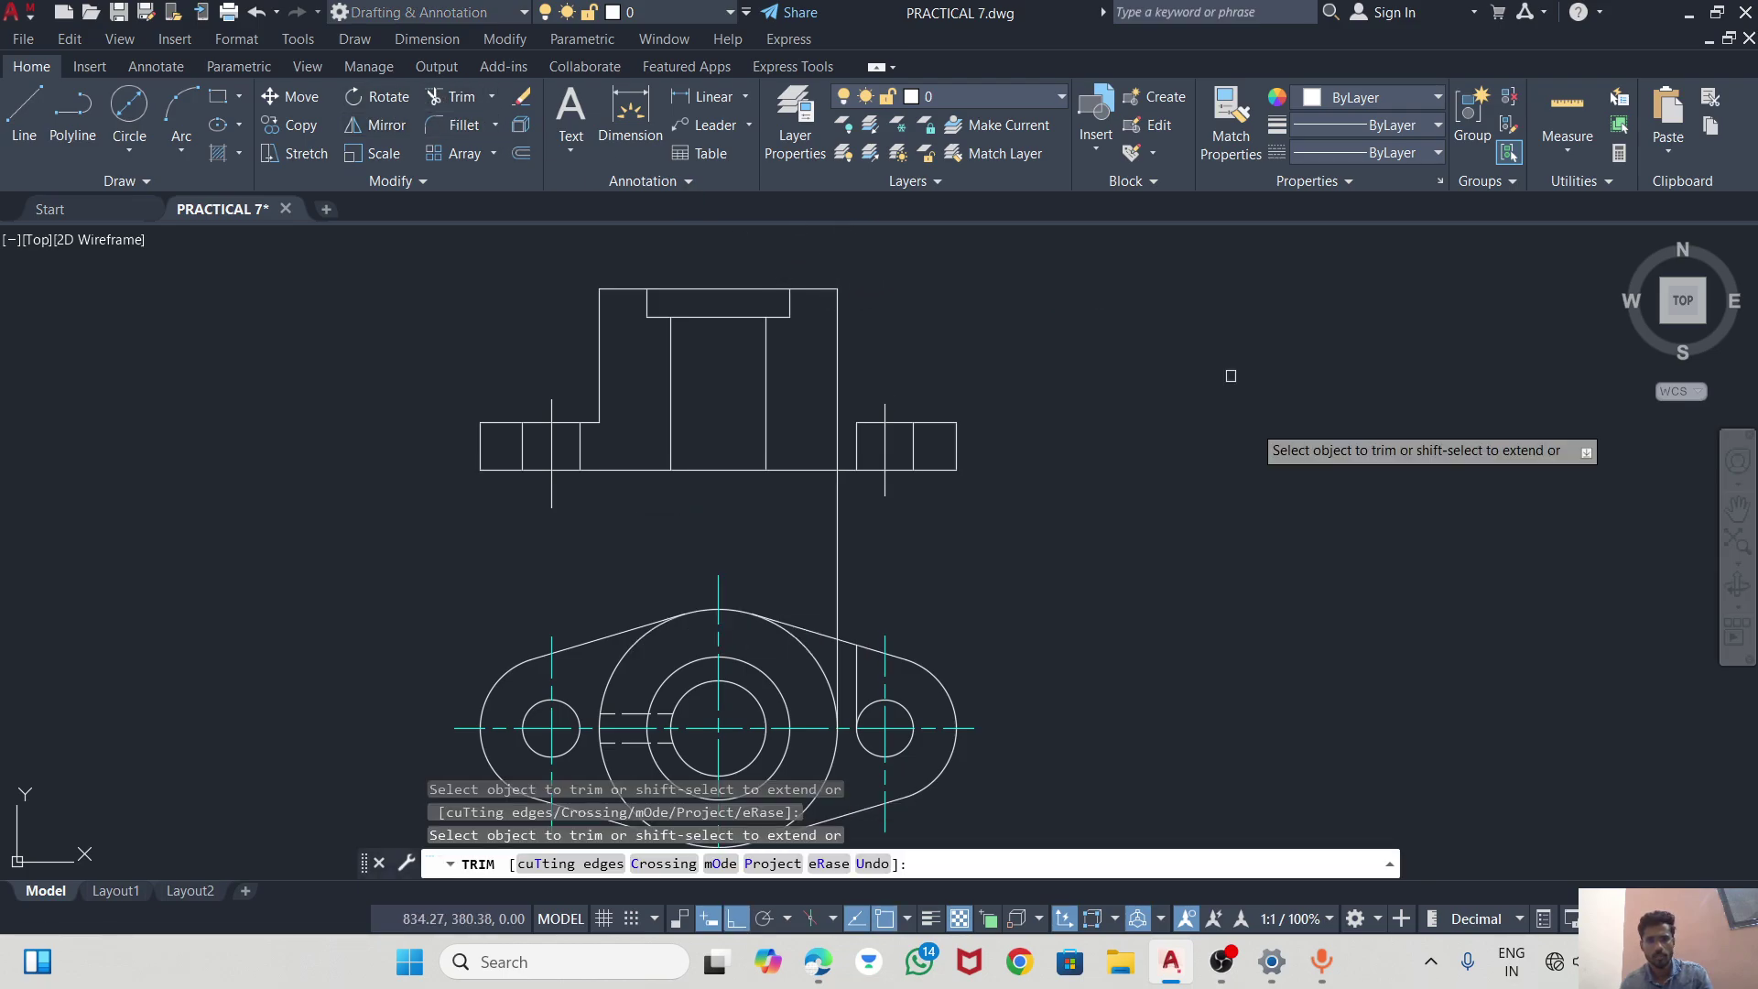
{"action": "left_click", "coordinate": [837, 550]}
{"action": "key", "text": "Escape"}
{"action": "left_click", "coordinate": [855, 679]}
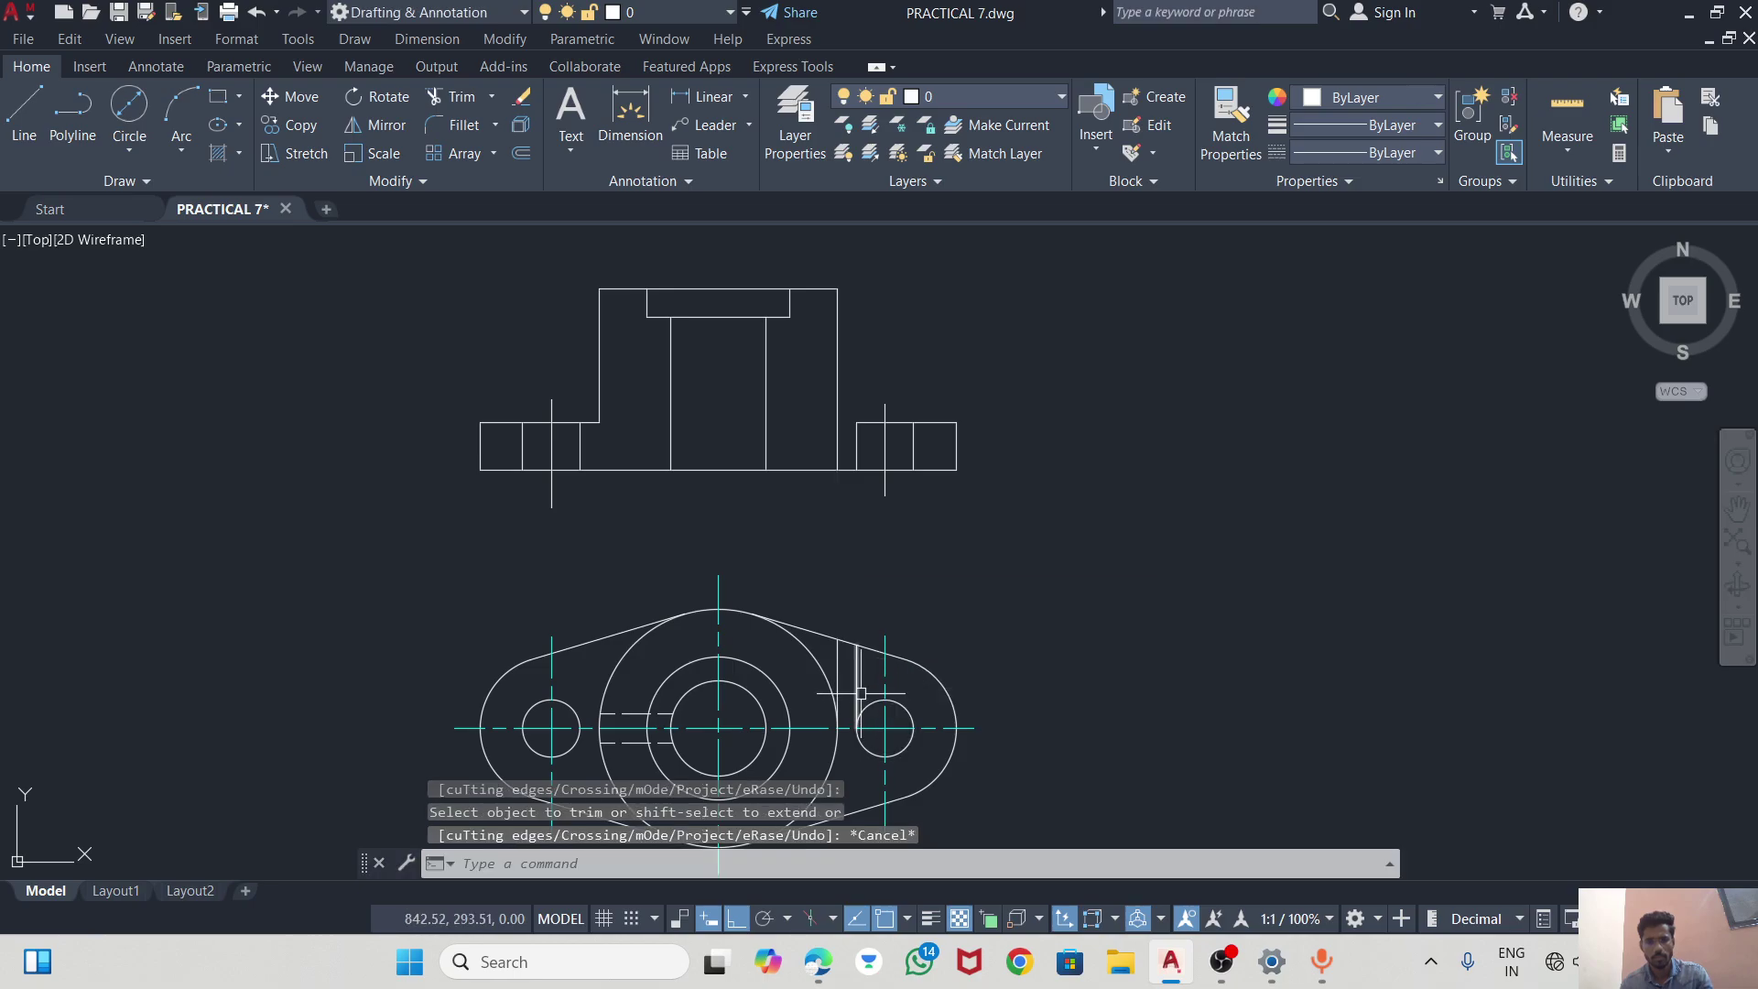
{"action": "left_click", "coordinate": [836, 656]}
{"action": "key", "text": "Delete"}
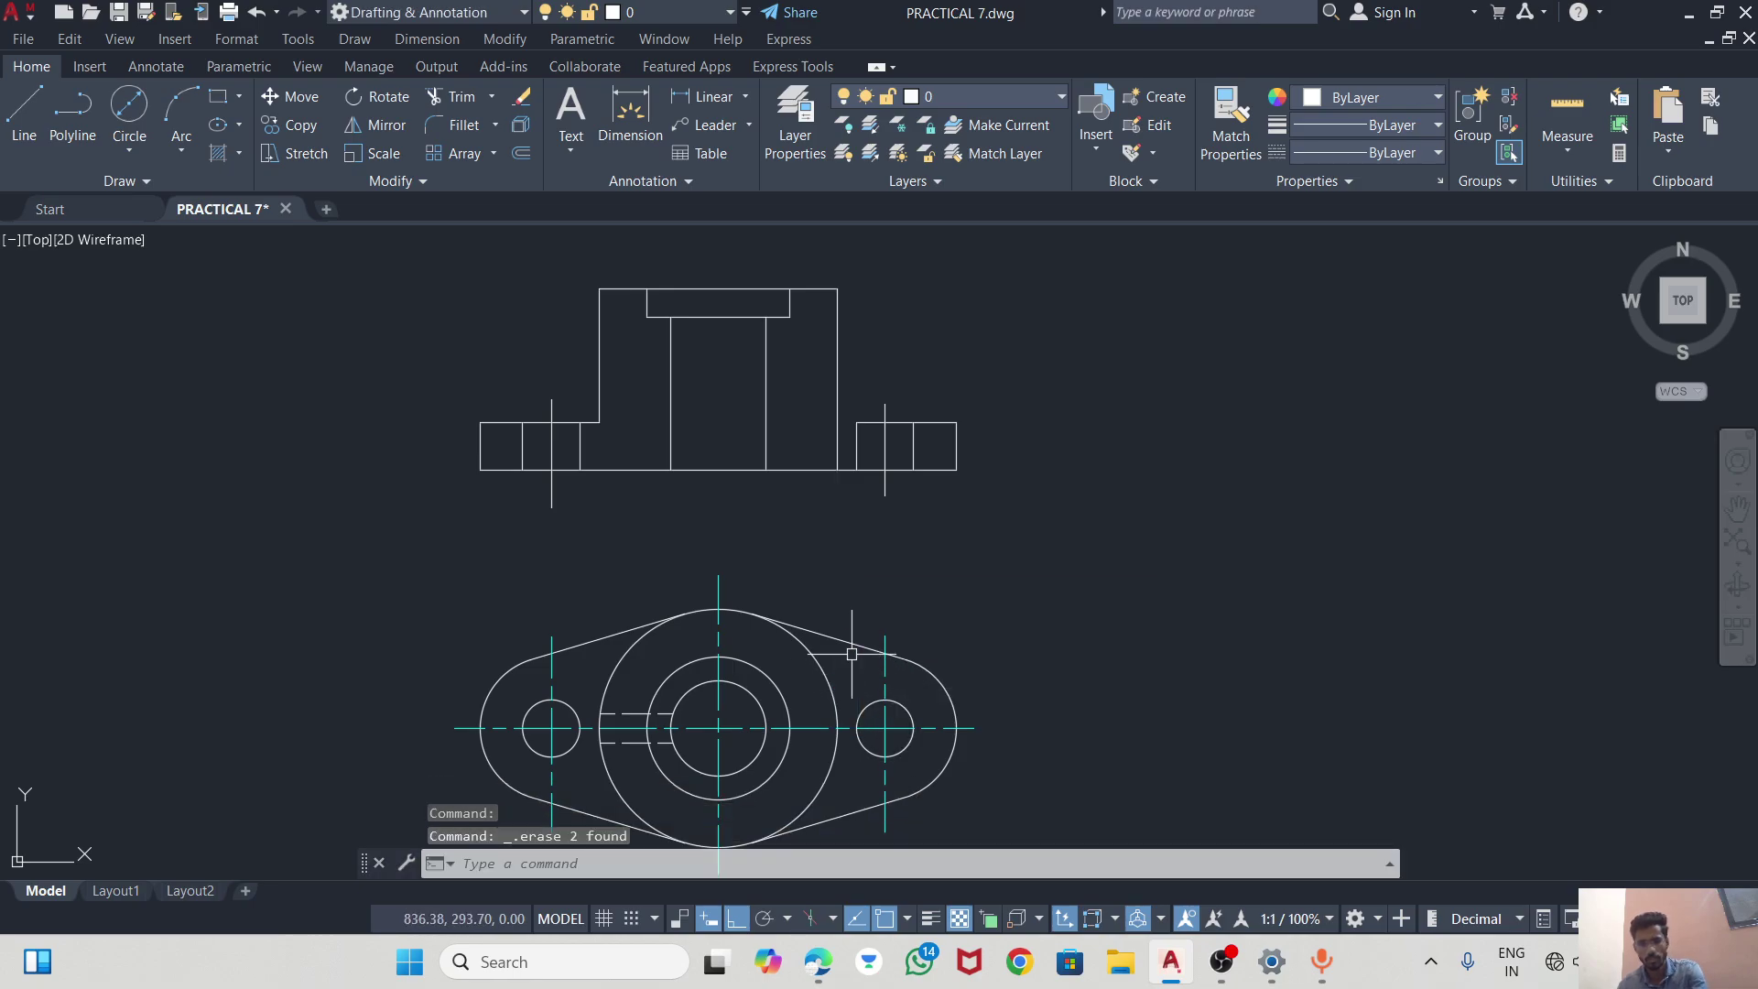
Extend the right flange's top edge toward the boss with EXTEND.
{"action": "scroll", "coordinate": [860, 424], "scroll_direction": "up", "scroll_amount": 5}
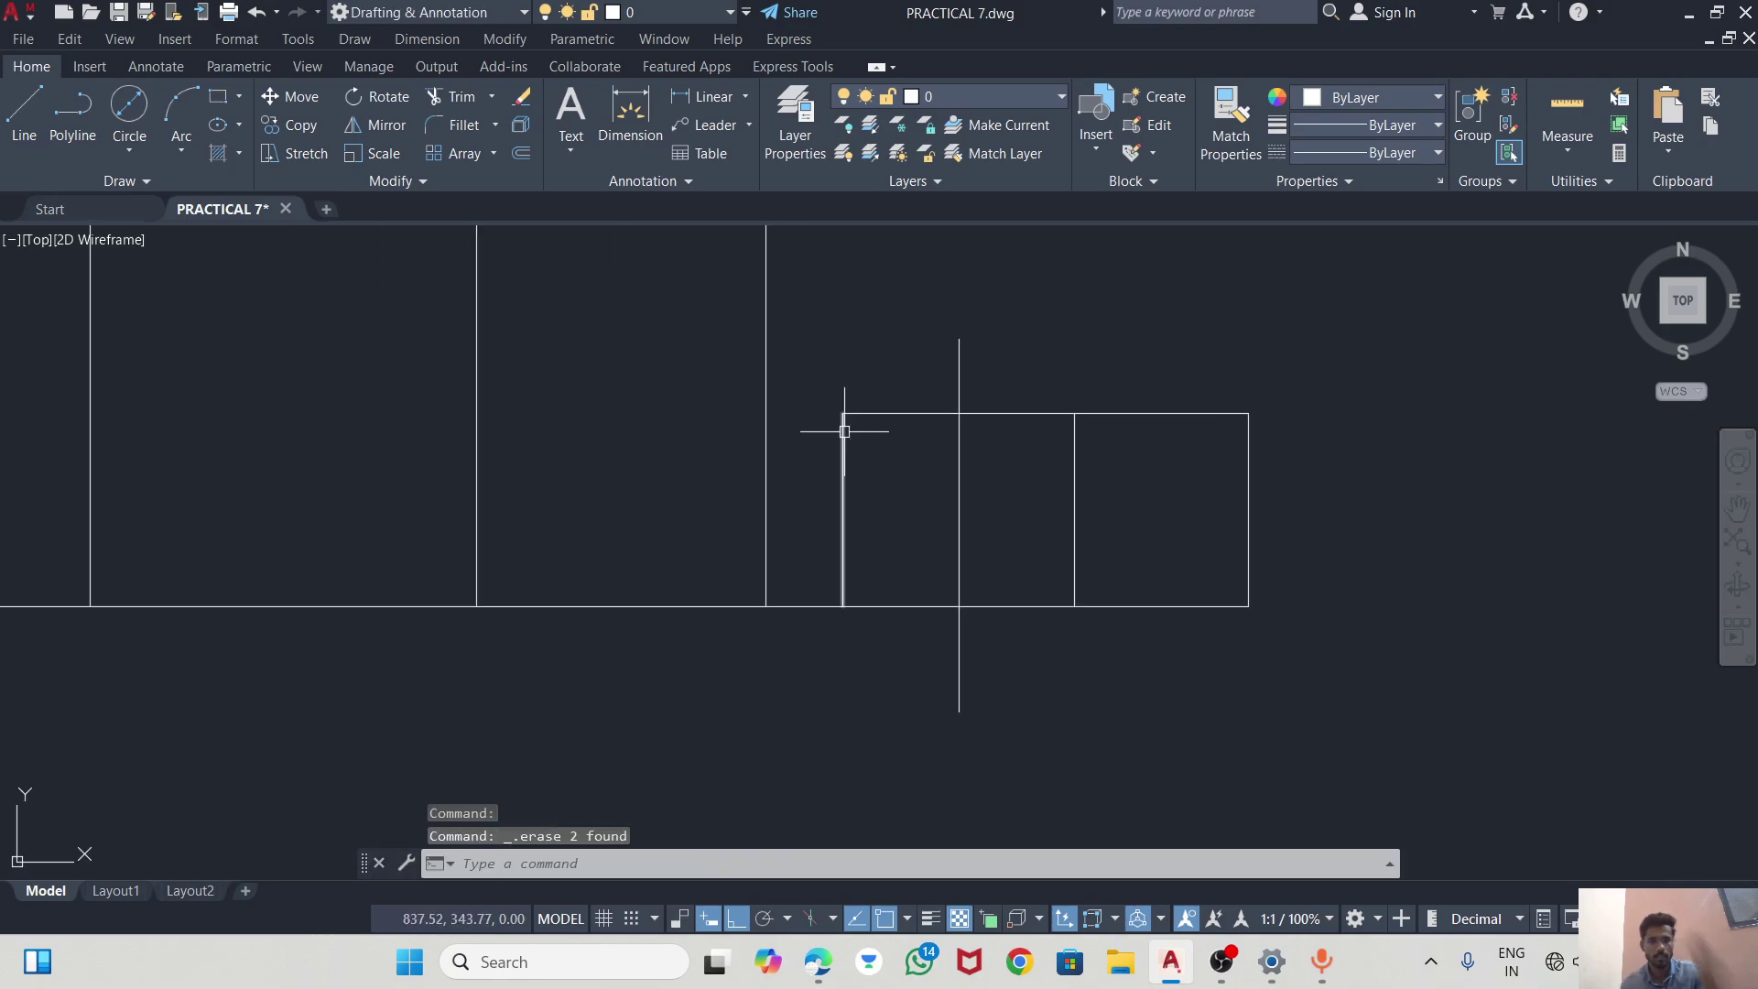
{"action": "type", "text": "Ex"}
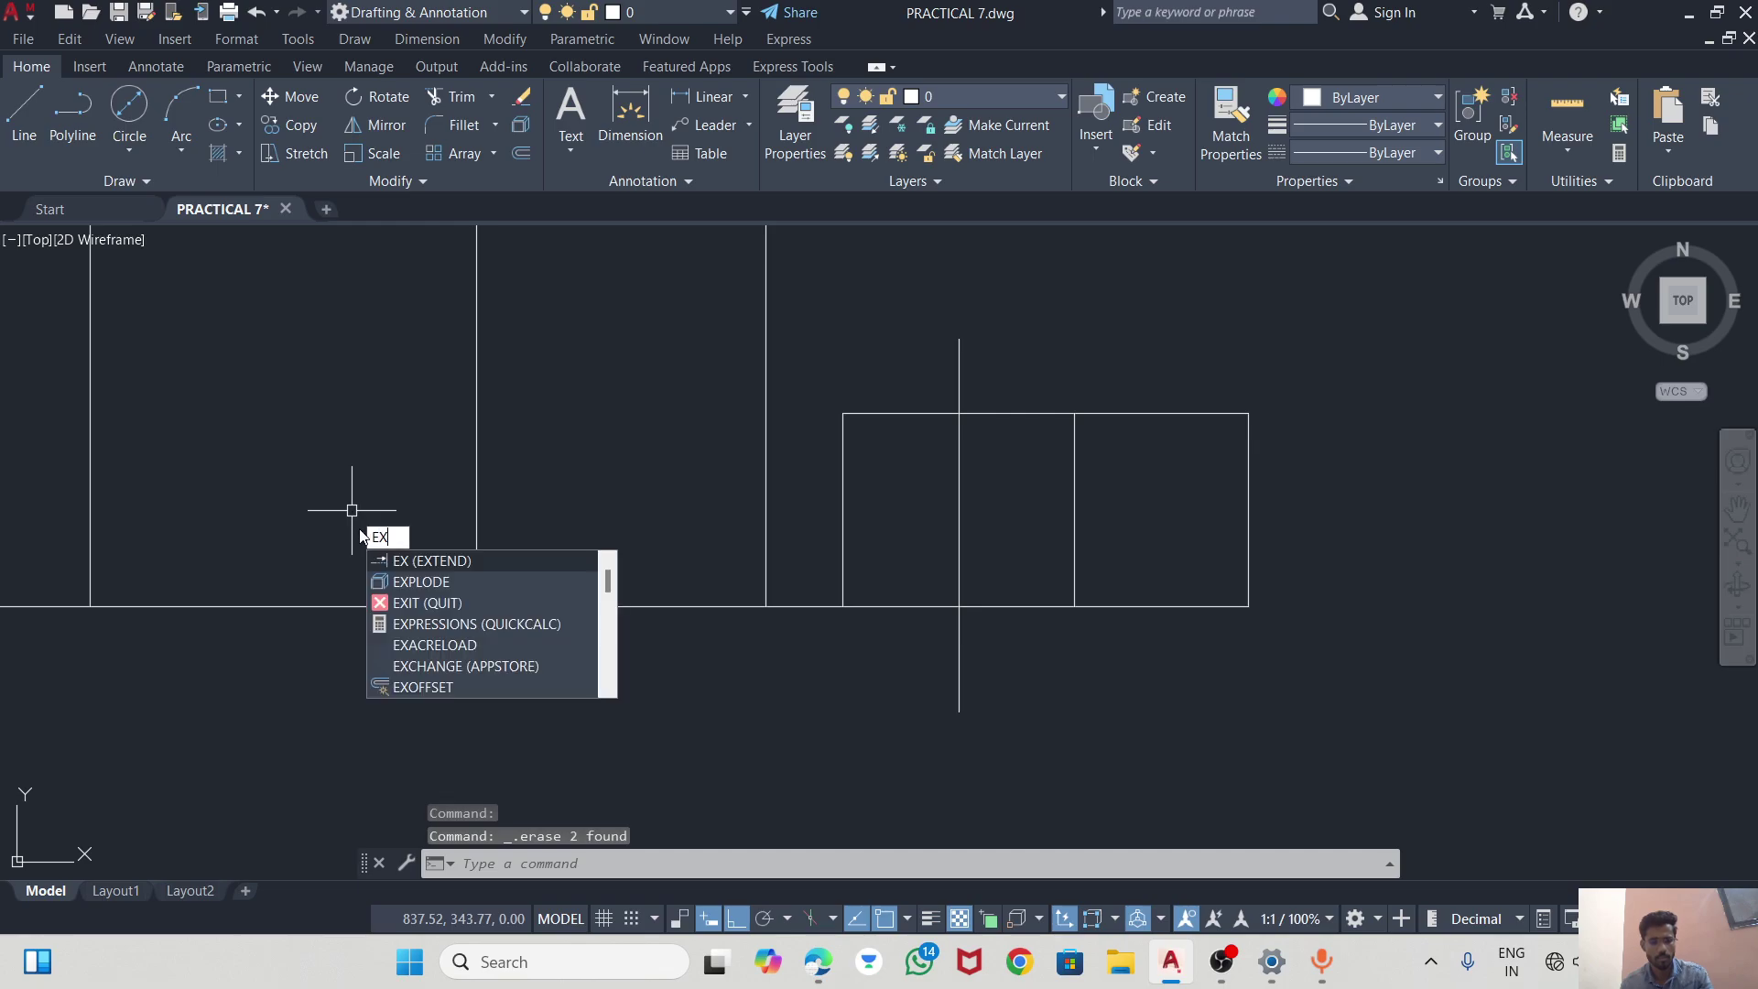
{"action": "key", "text": "Return"}
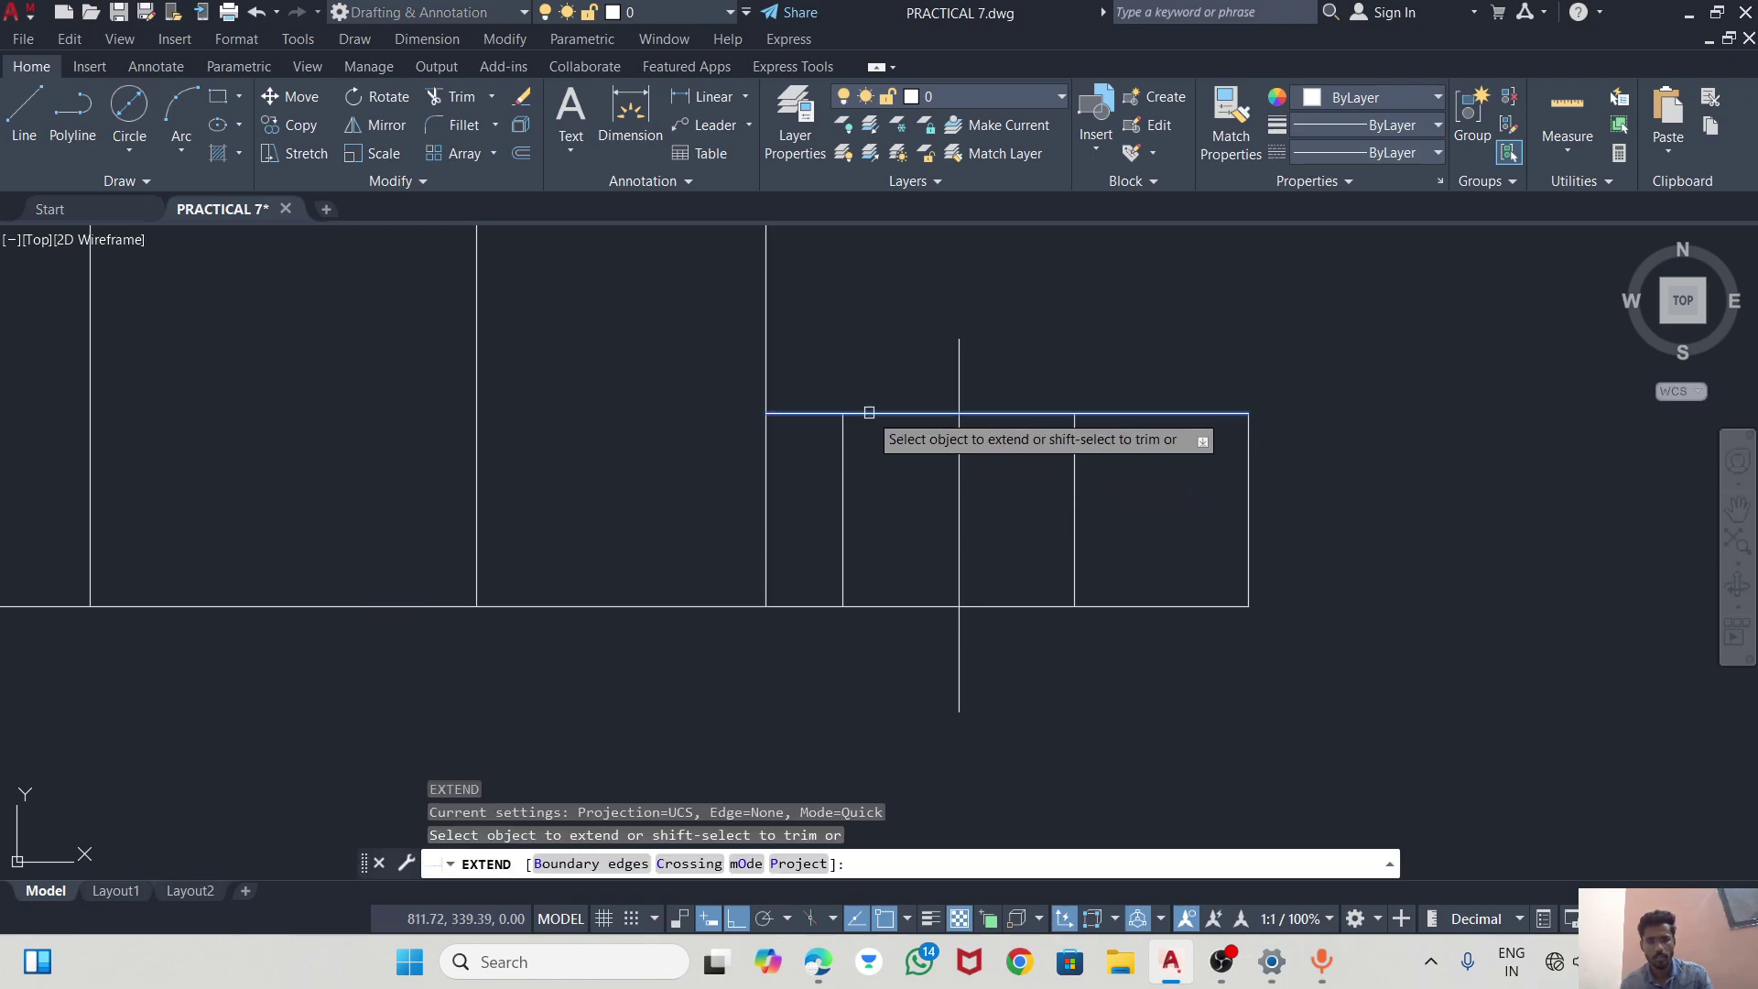
{"action": "left_click", "coordinate": [861, 414]}
{"action": "key", "text": "Escape"}
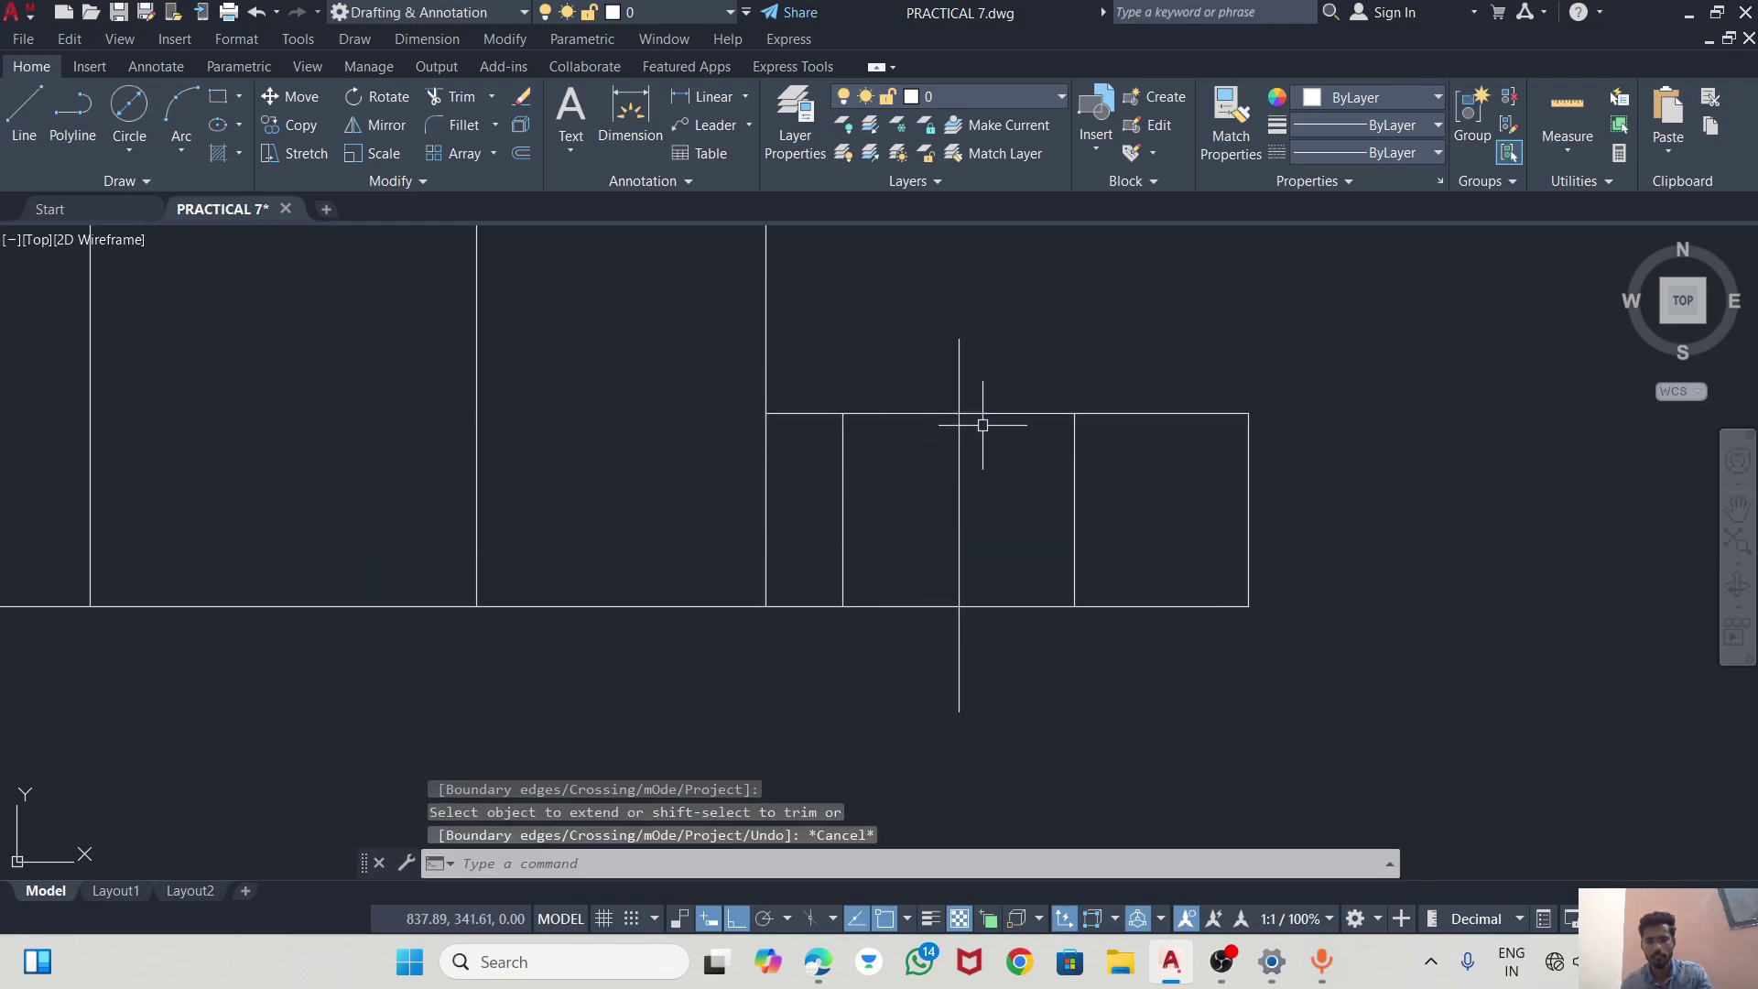
{"action": "scroll", "coordinate": [1078, 418], "scroll_direction": "down", "scroll_amount": 2}
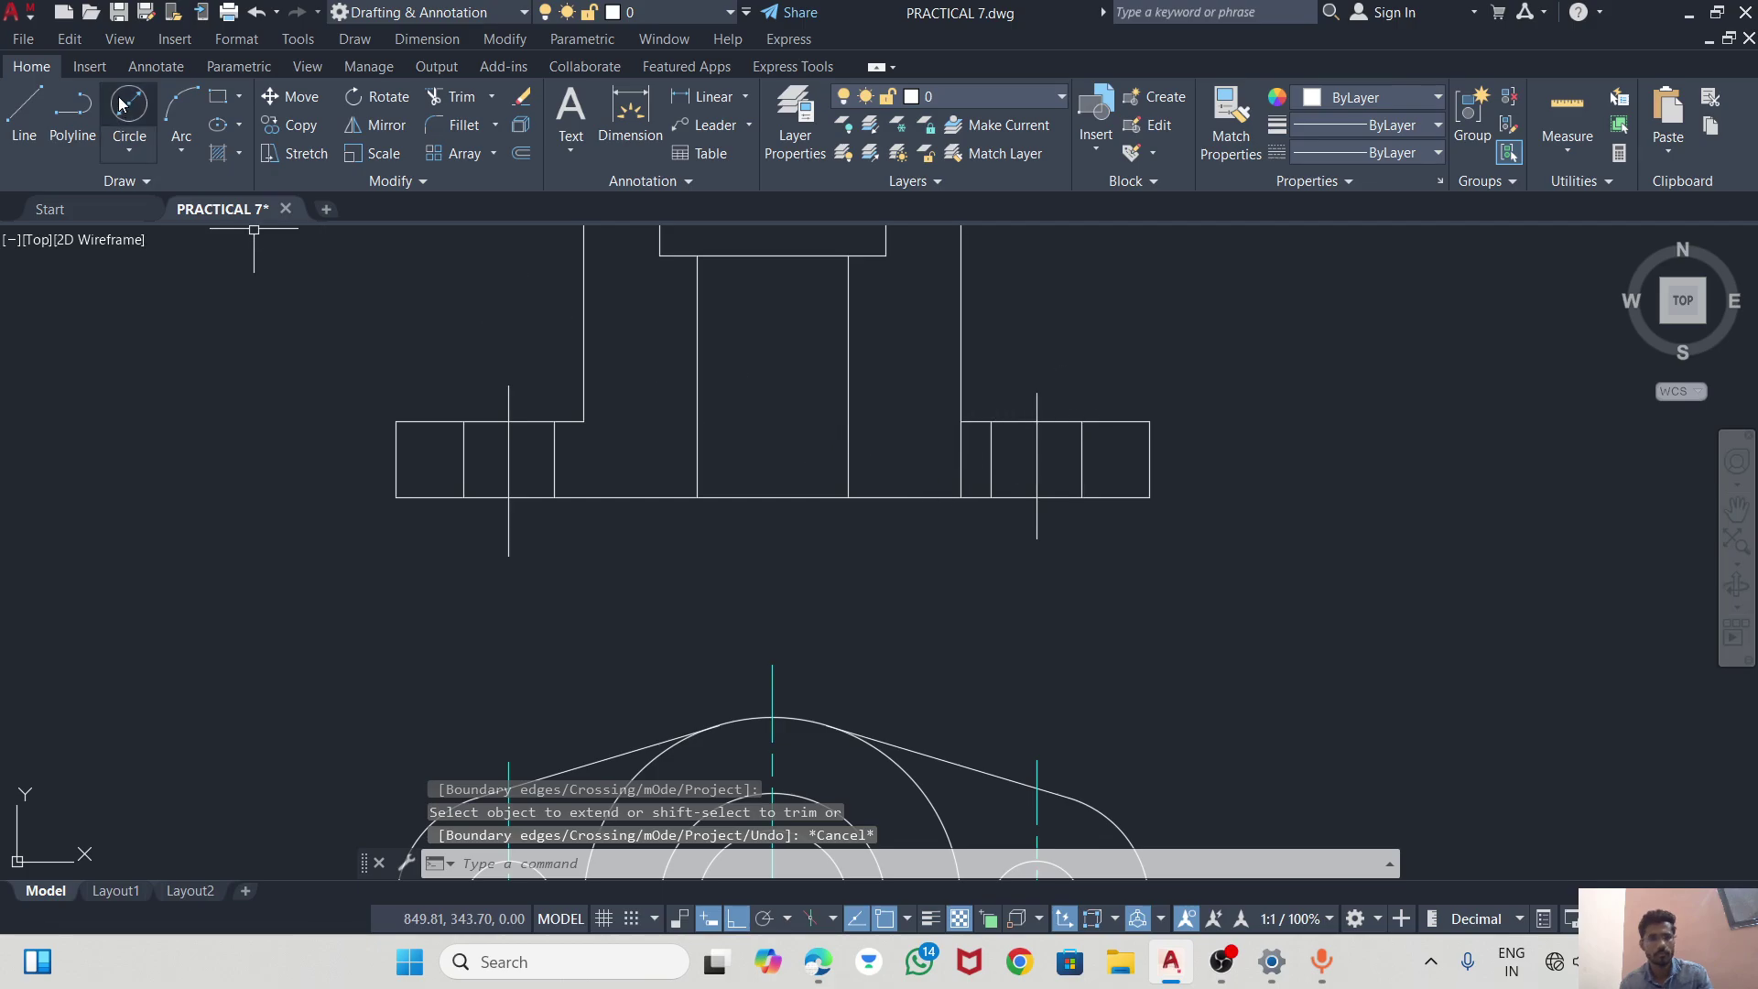
Try trimming the boss line inside the flange, then cancel and select the front view's top edge.
{"action": "left_click", "coordinate": [463, 96]}
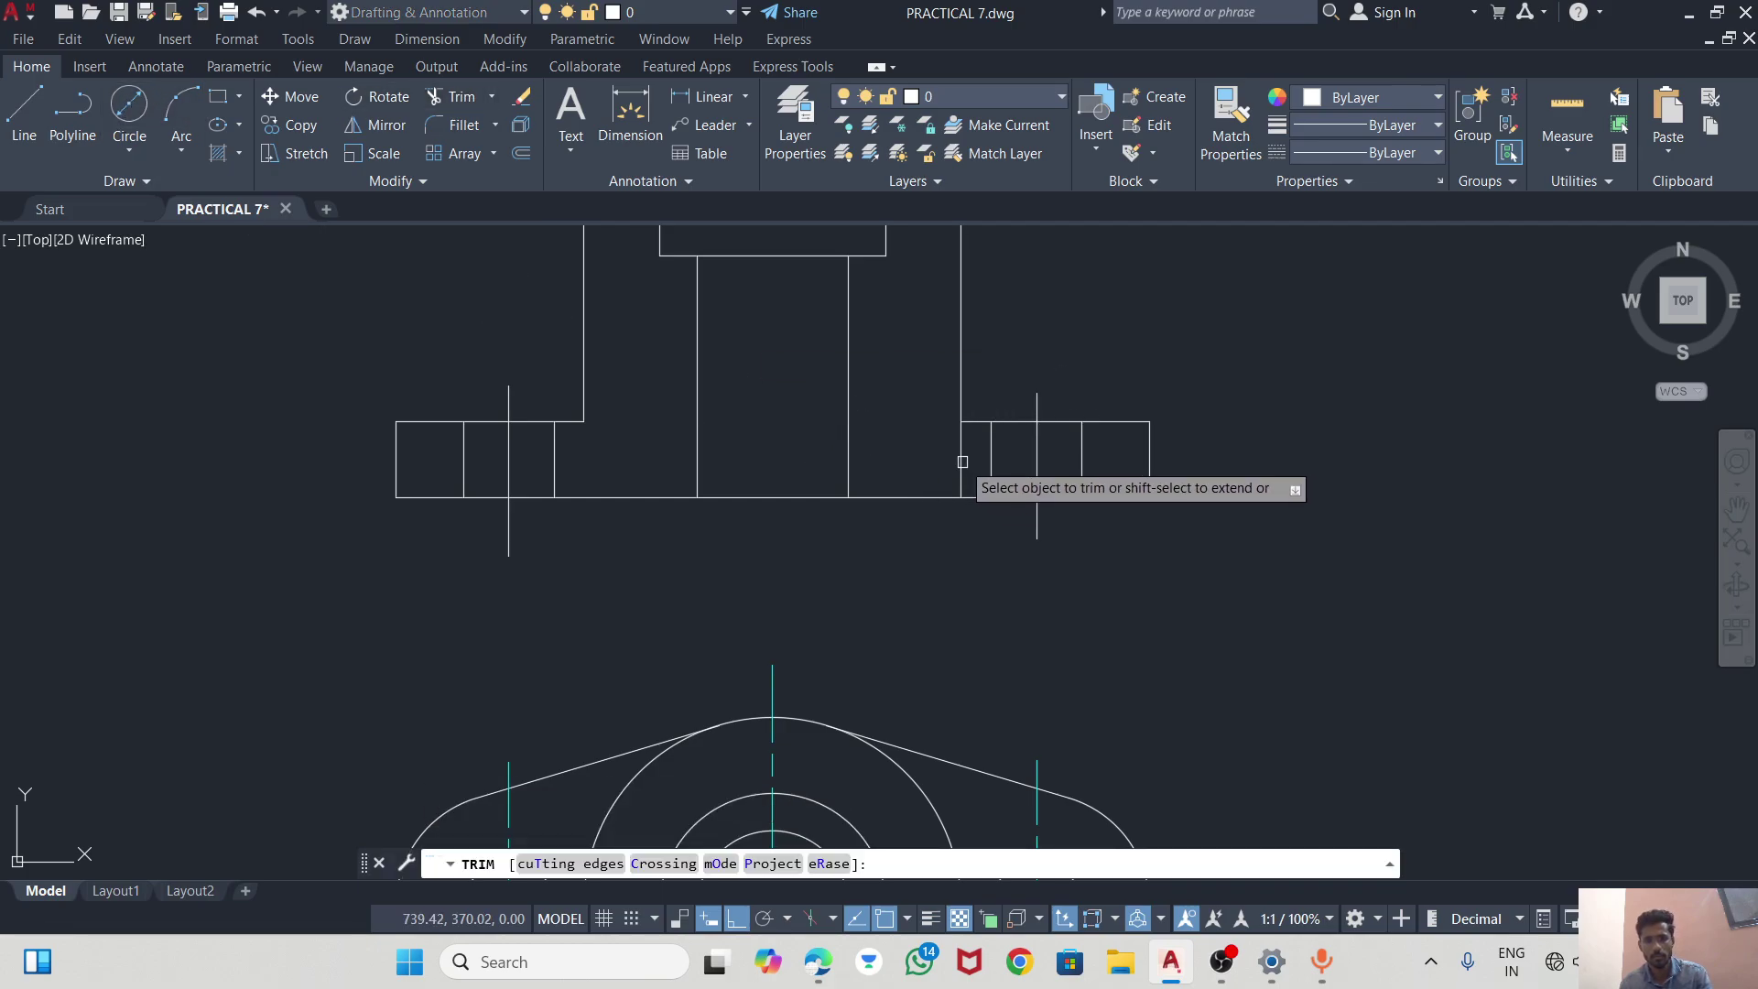
{"action": "scroll", "coordinate": [810, 544], "scroll_direction": "down", "scroll_amount": 2}
{"action": "scroll", "coordinate": [962, 426], "scroll_direction": "up", "scroll_amount": 2}
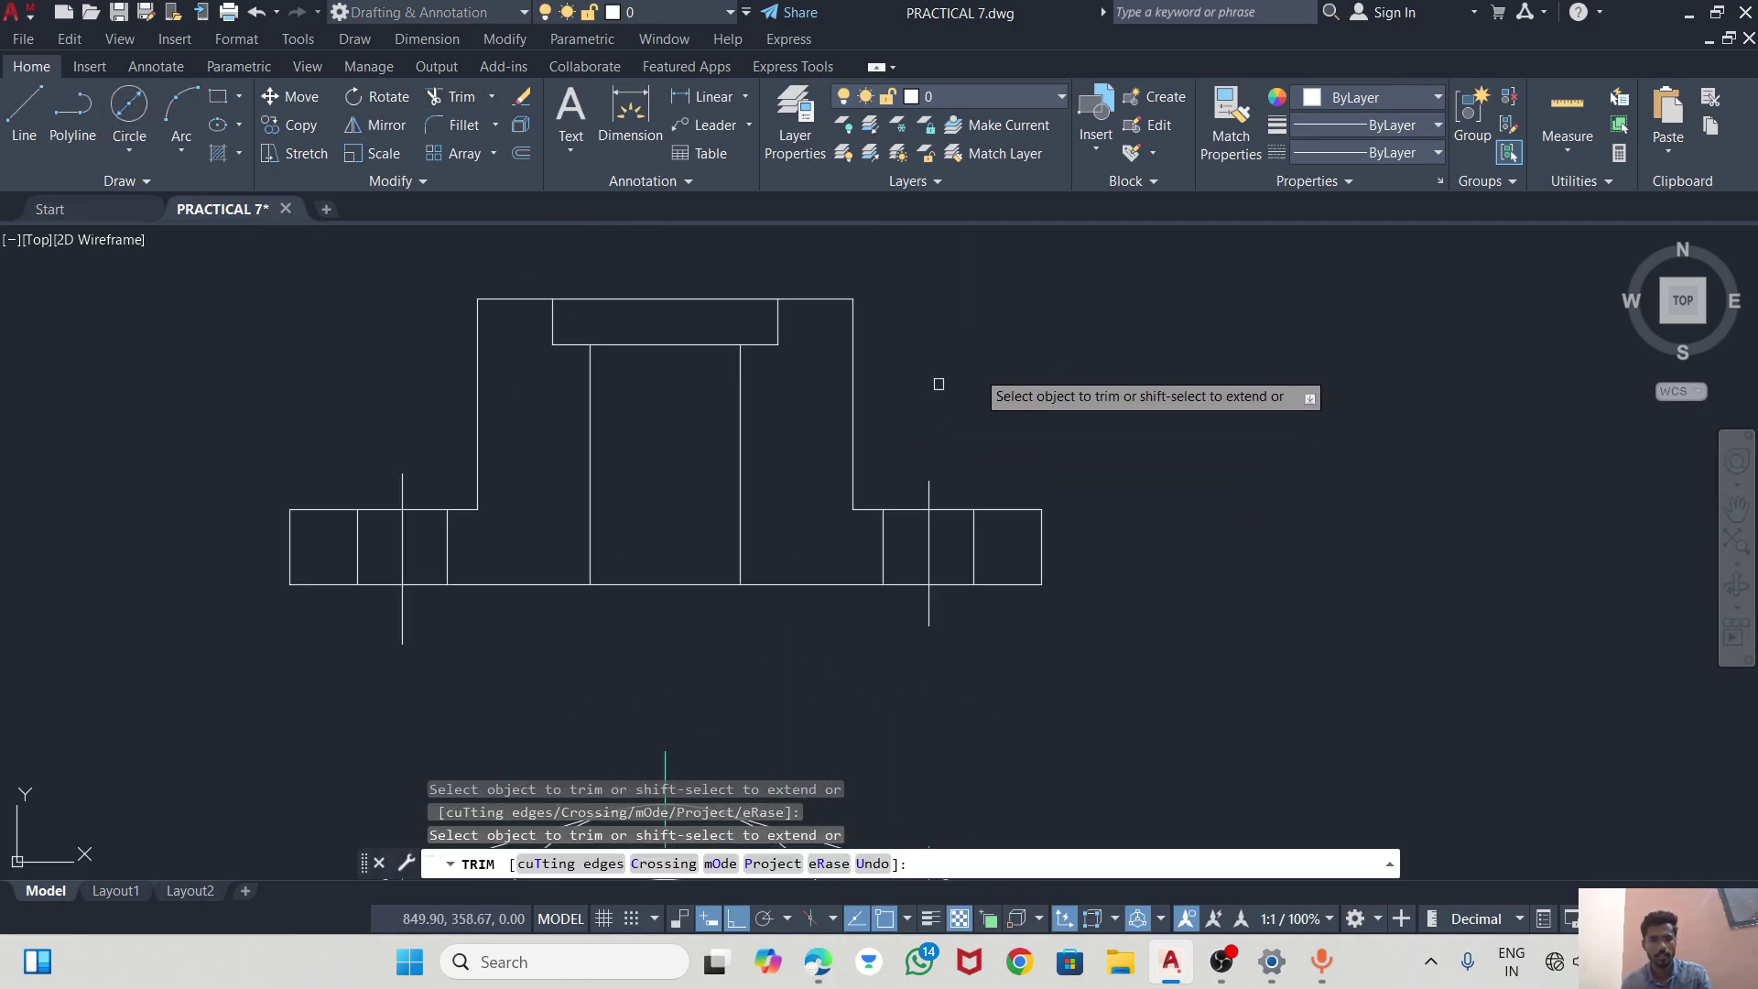
{"action": "scroll", "coordinate": [1191, 359], "scroll_direction": "down", "scroll_amount": 2}
{"action": "scroll", "coordinate": [816, 309], "scroll_direction": "up", "scroll_amount": 2}
{"action": "key", "text": "Escape"}
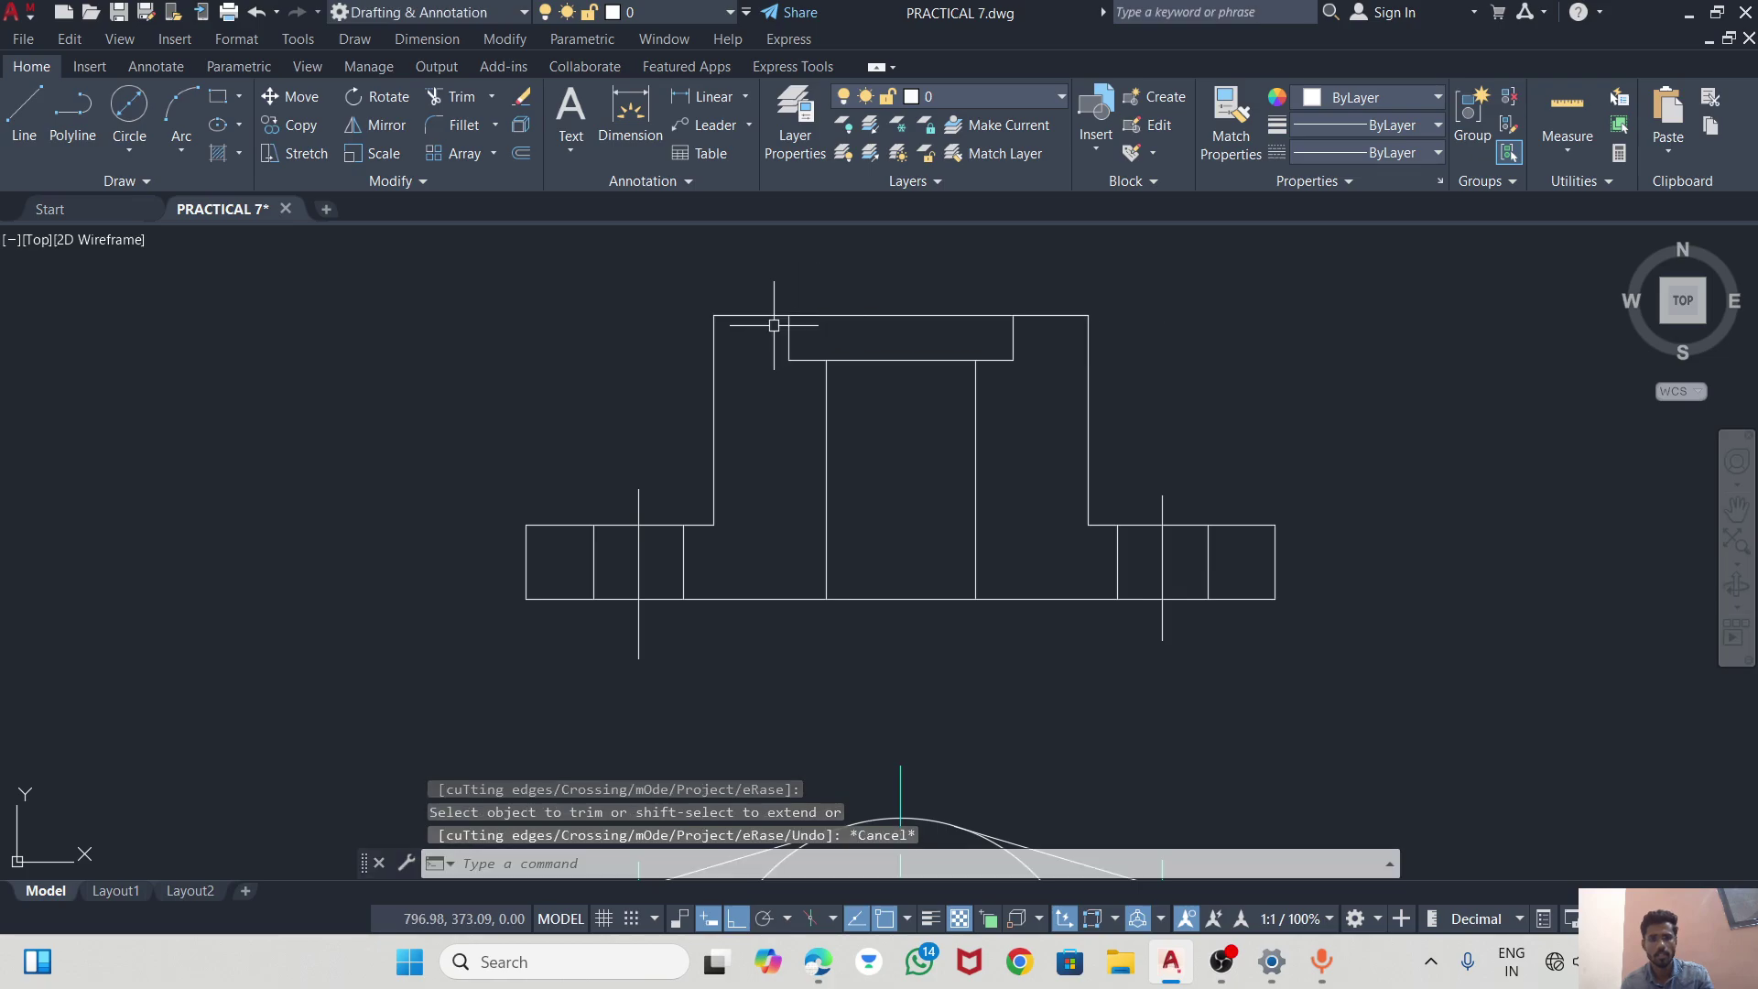
{"action": "left_click", "coordinate": [817, 315]}
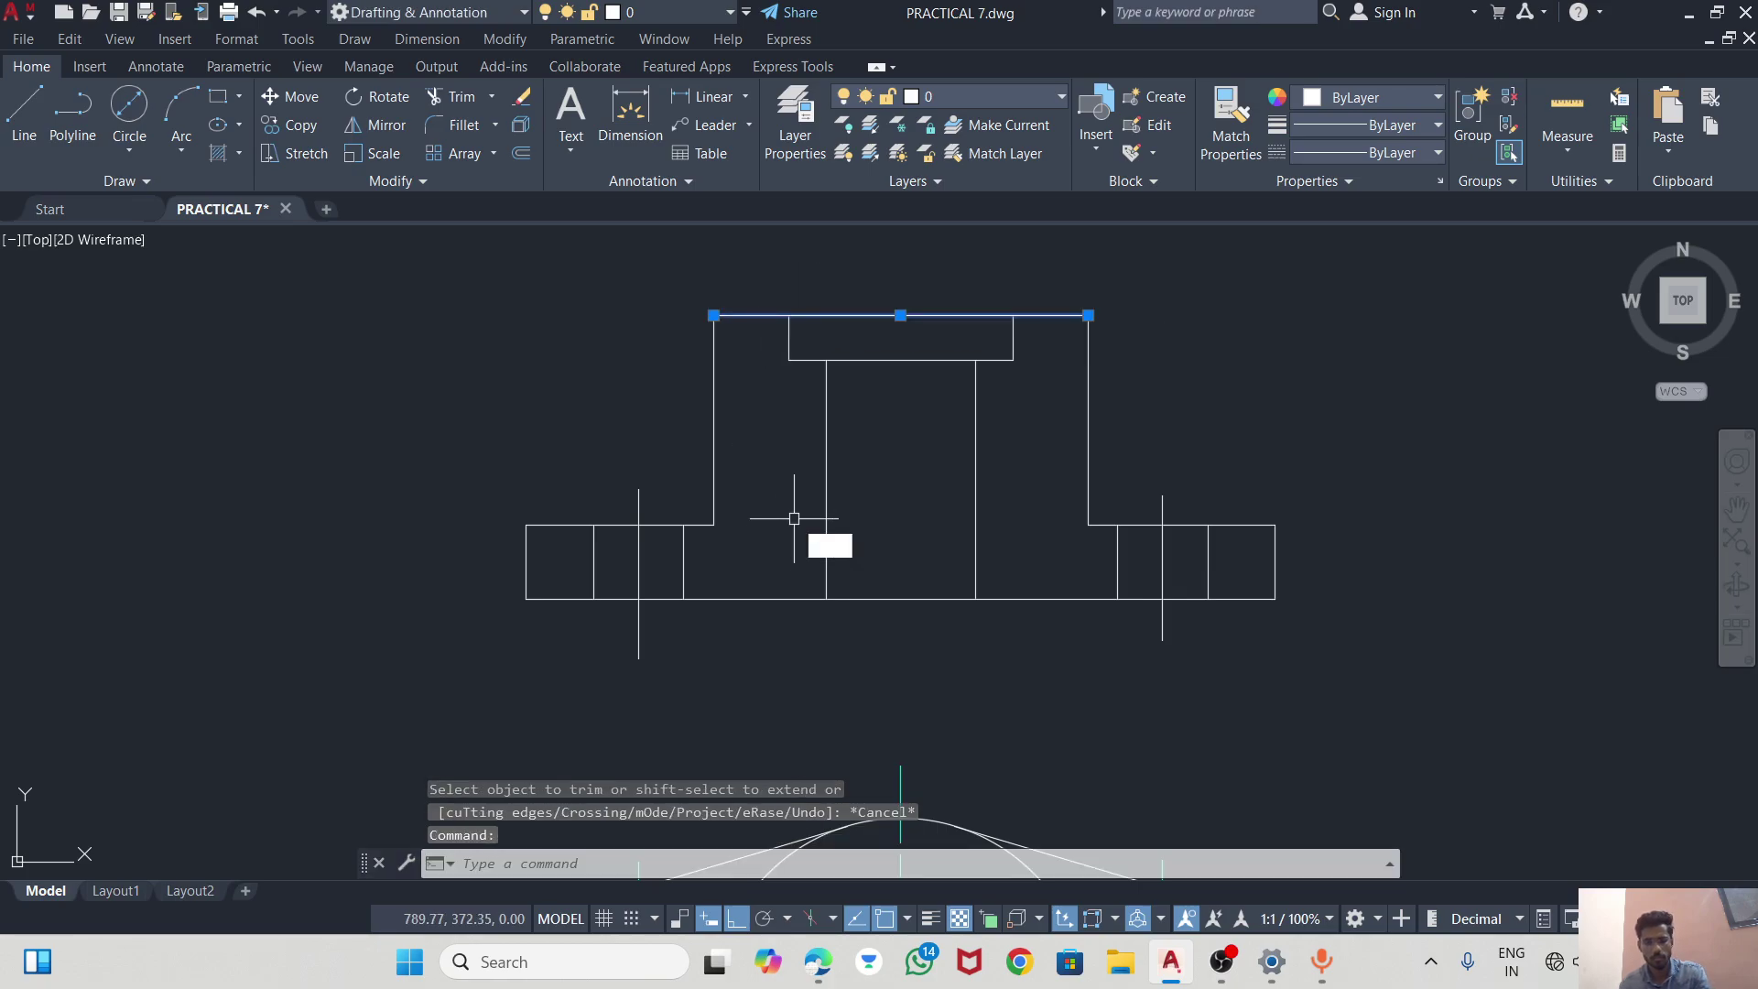
Offset the front view's top edge 12 units downward, checking the reference PDF.
{"action": "type", "text": "of"}
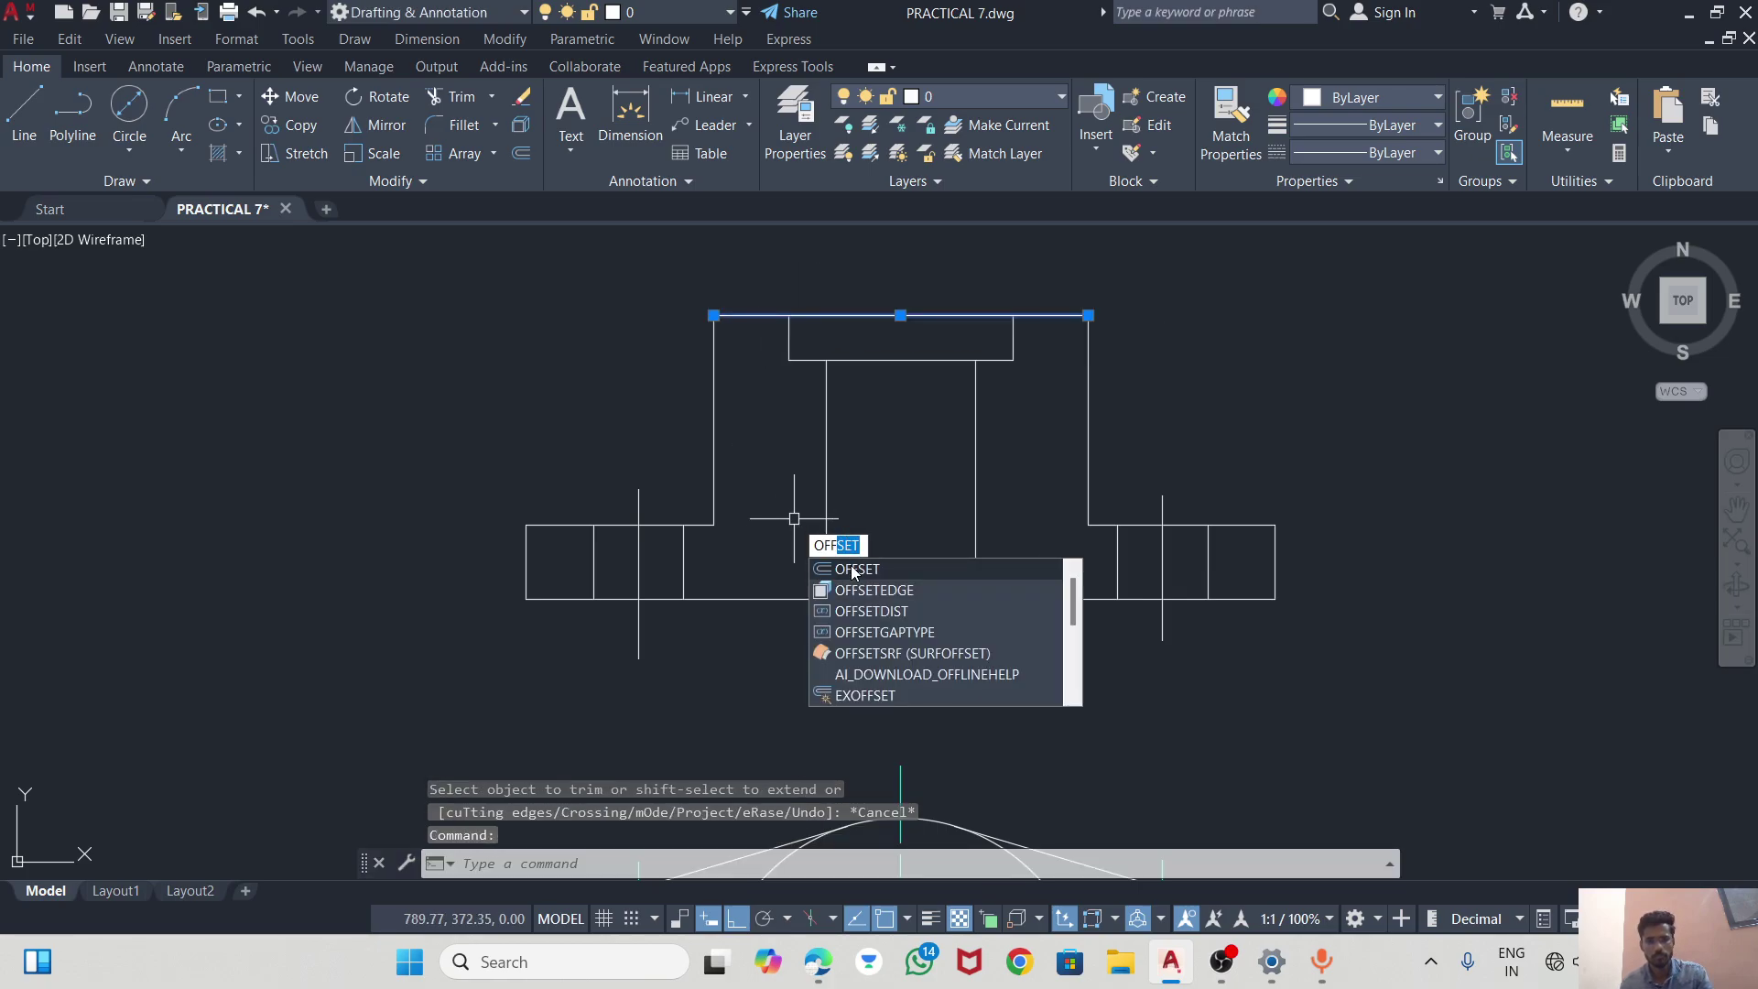
{"action": "left_click", "coordinate": [851, 570]}
{"action": "left_click", "coordinate": [713, 315]}
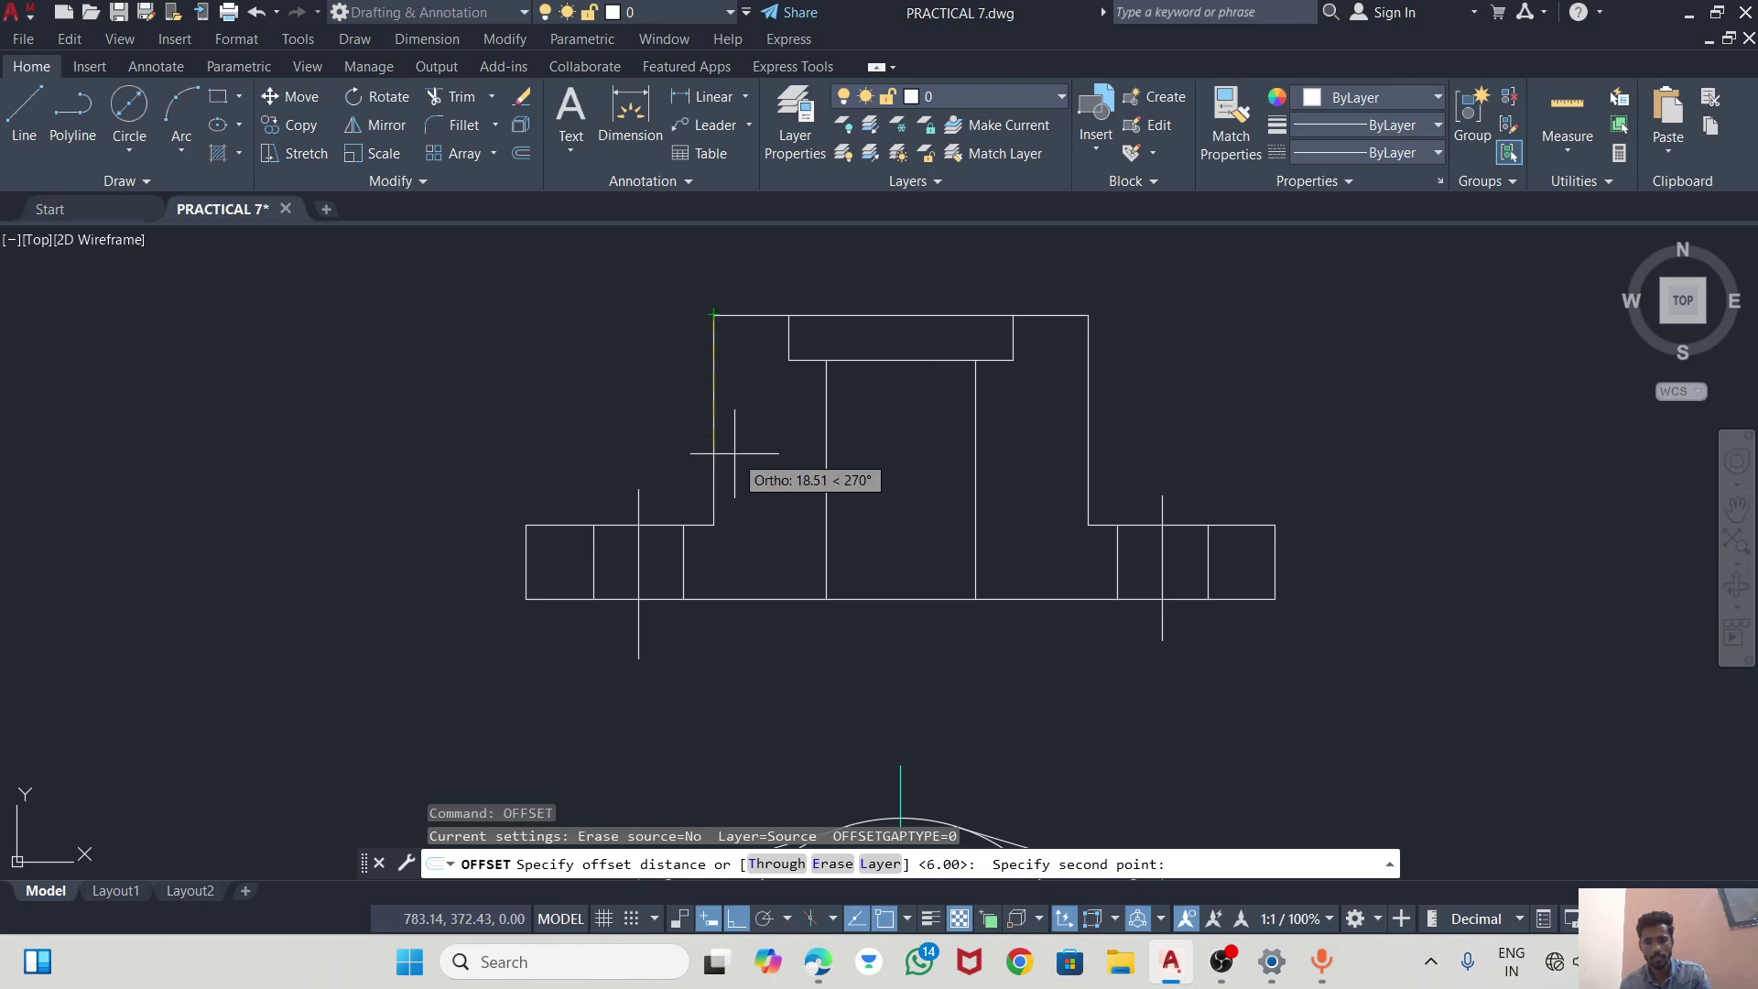
{"action": "type", "text": "12"}
{"action": "key", "text": "Return"}
{"action": "left_click", "coordinate": [737, 315]}
{"action": "left_click", "coordinate": [751, 431]}
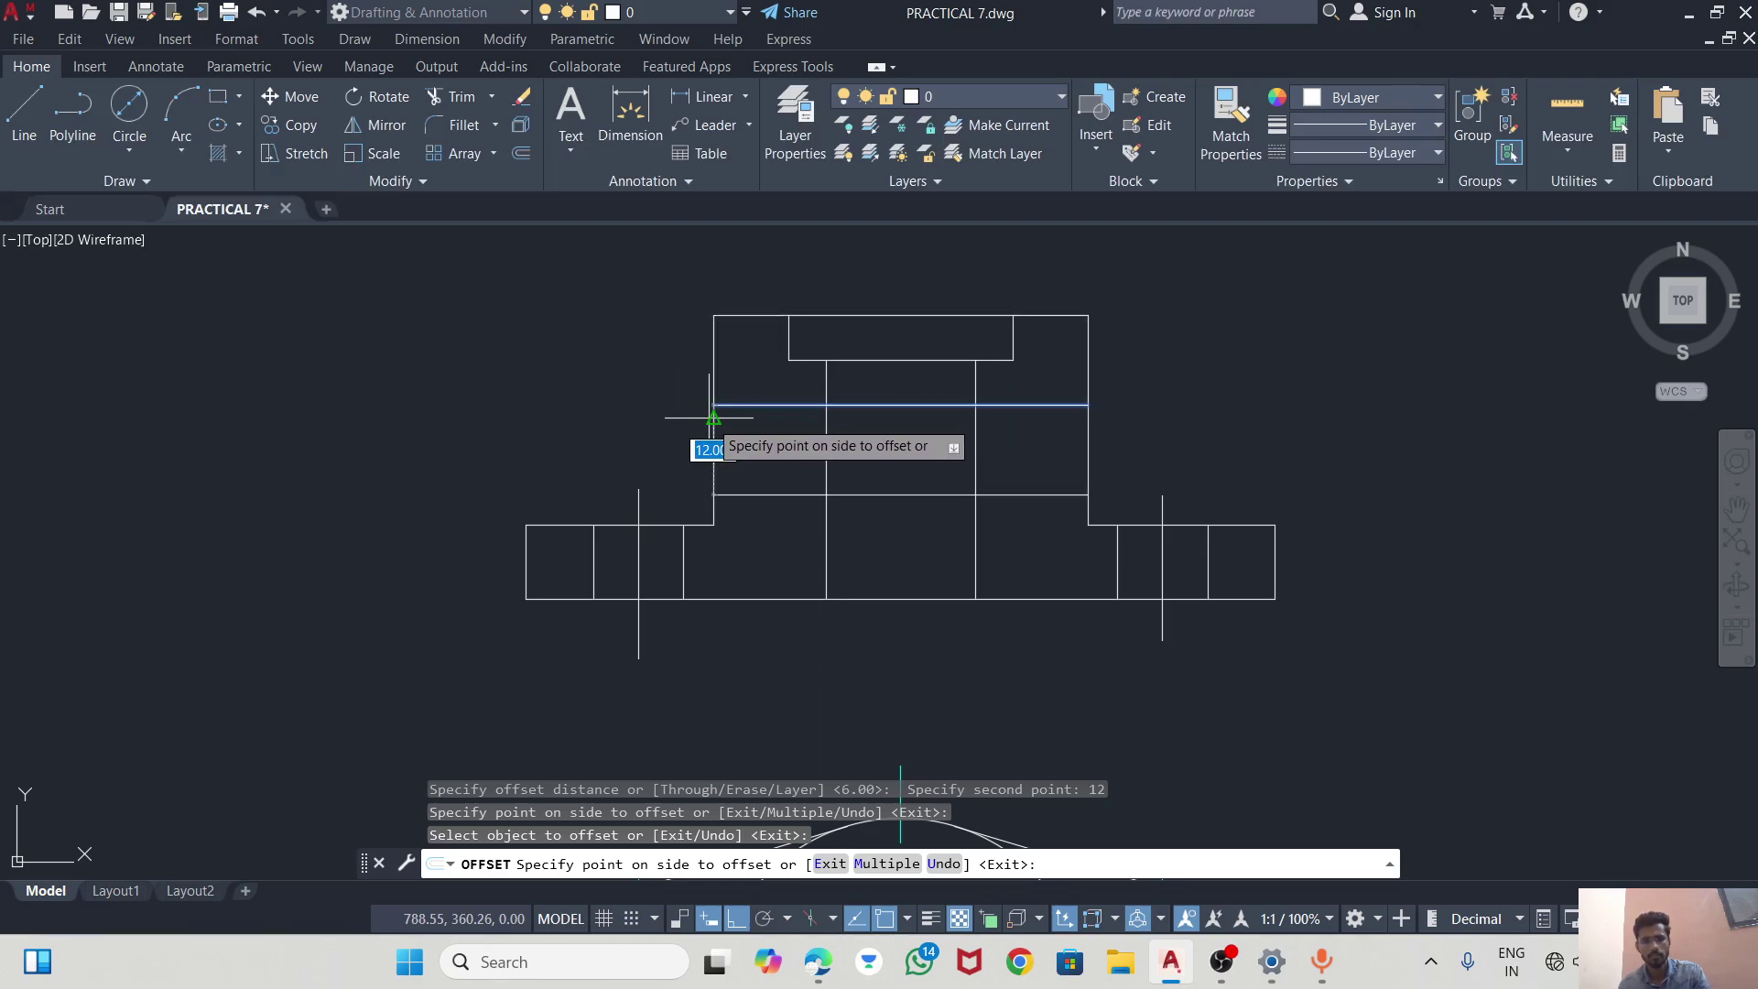
{"action": "key", "text": "alt+Tab"}
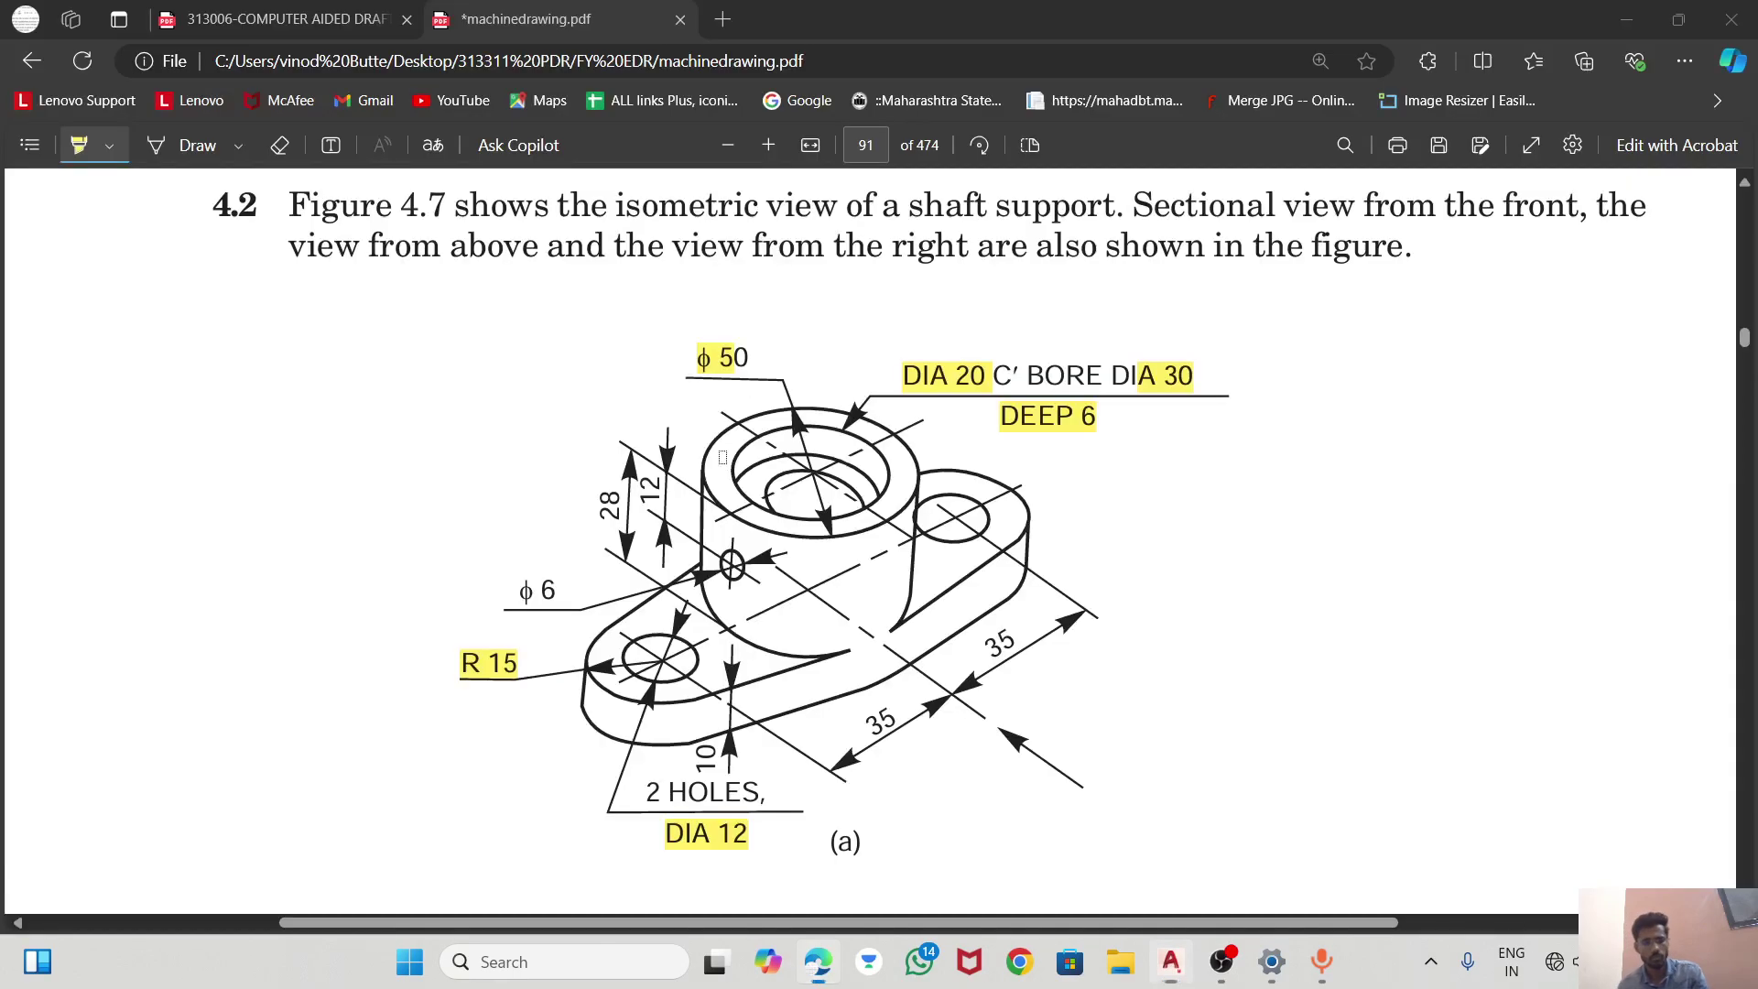
{"action": "key", "text": "alt+Tab"}
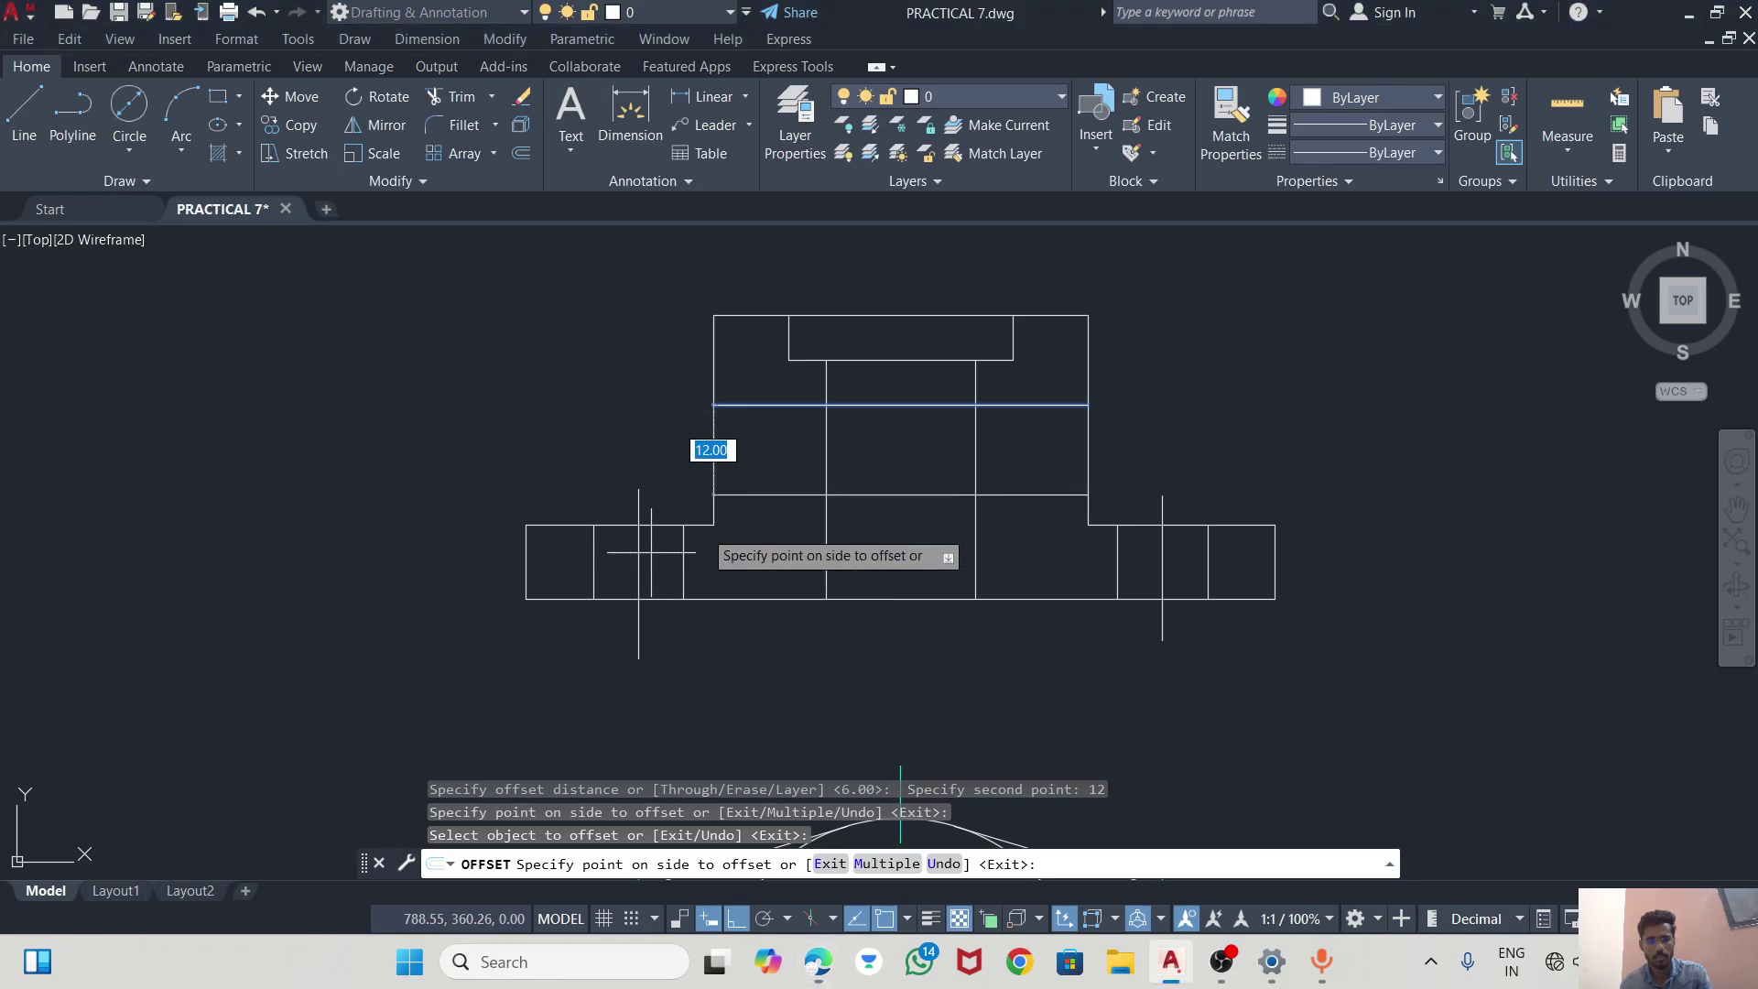
Offset lines 3 units on either side to outline the small side hole.
{"action": "type", "text": "3"}
{"action": "key", "text": "Return"}
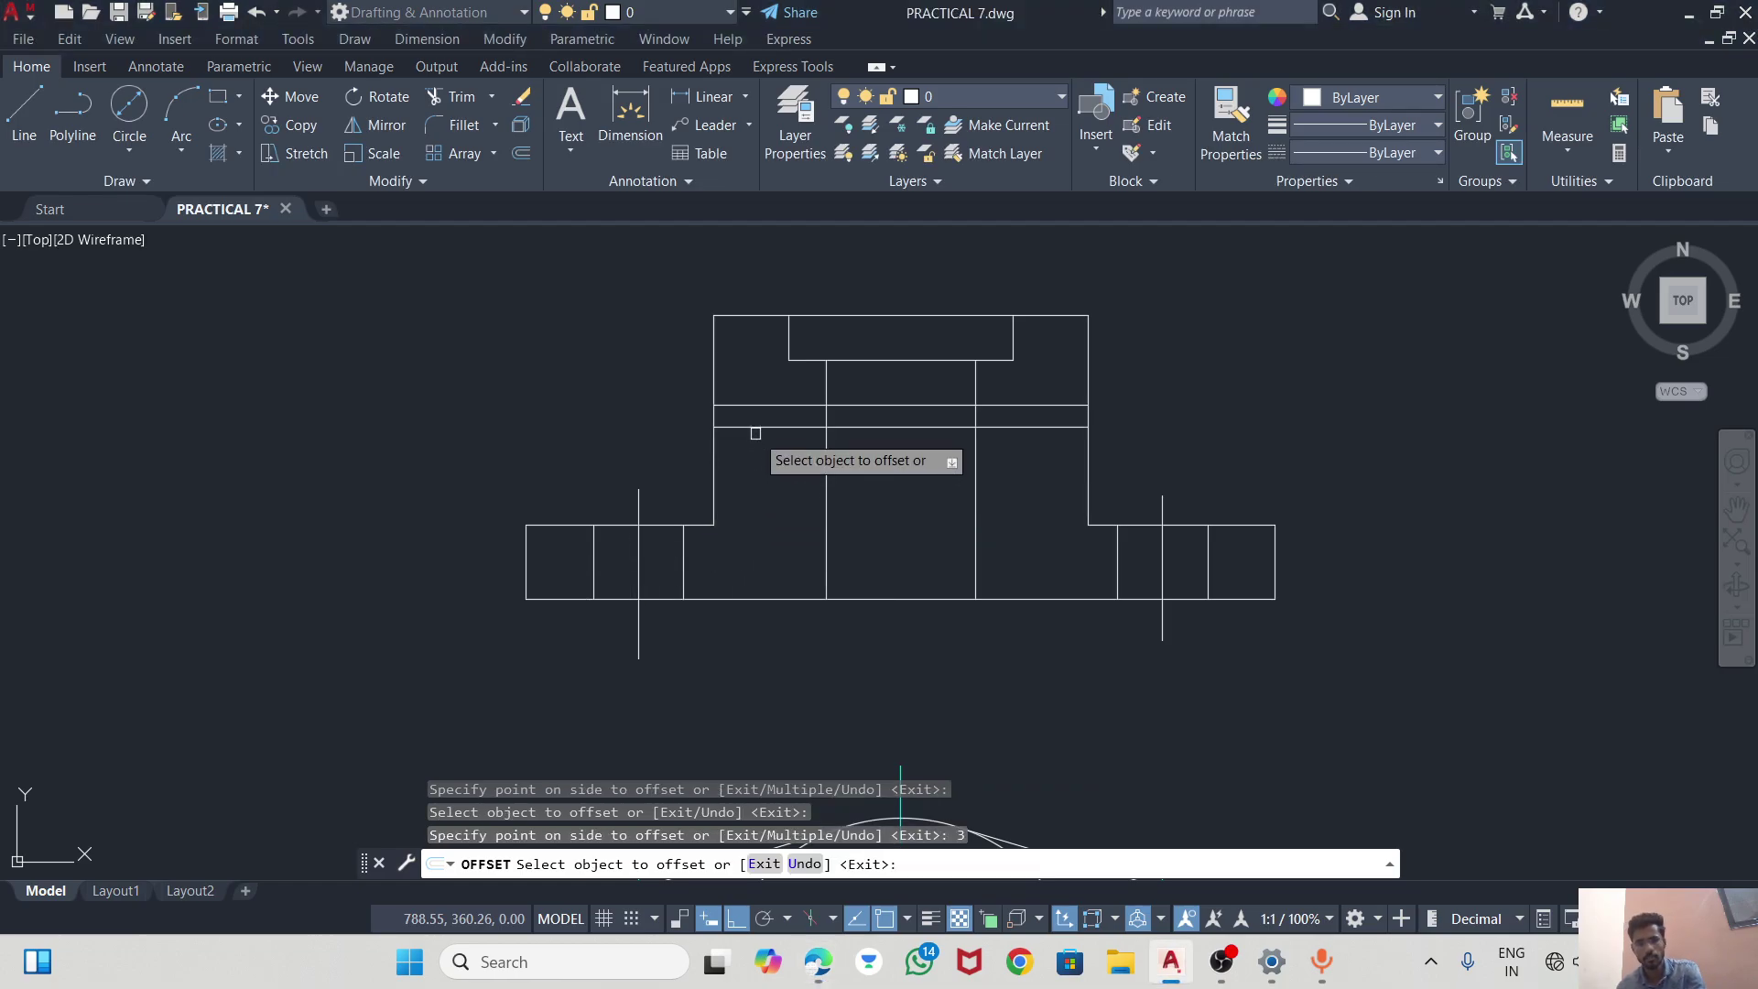
{"action": "left_click", "coordinate": [753, 403]}
{"action": "left_click", "coordinate": [751, 371]}
{"action": "left_click", "coordinate": [747, 404]}
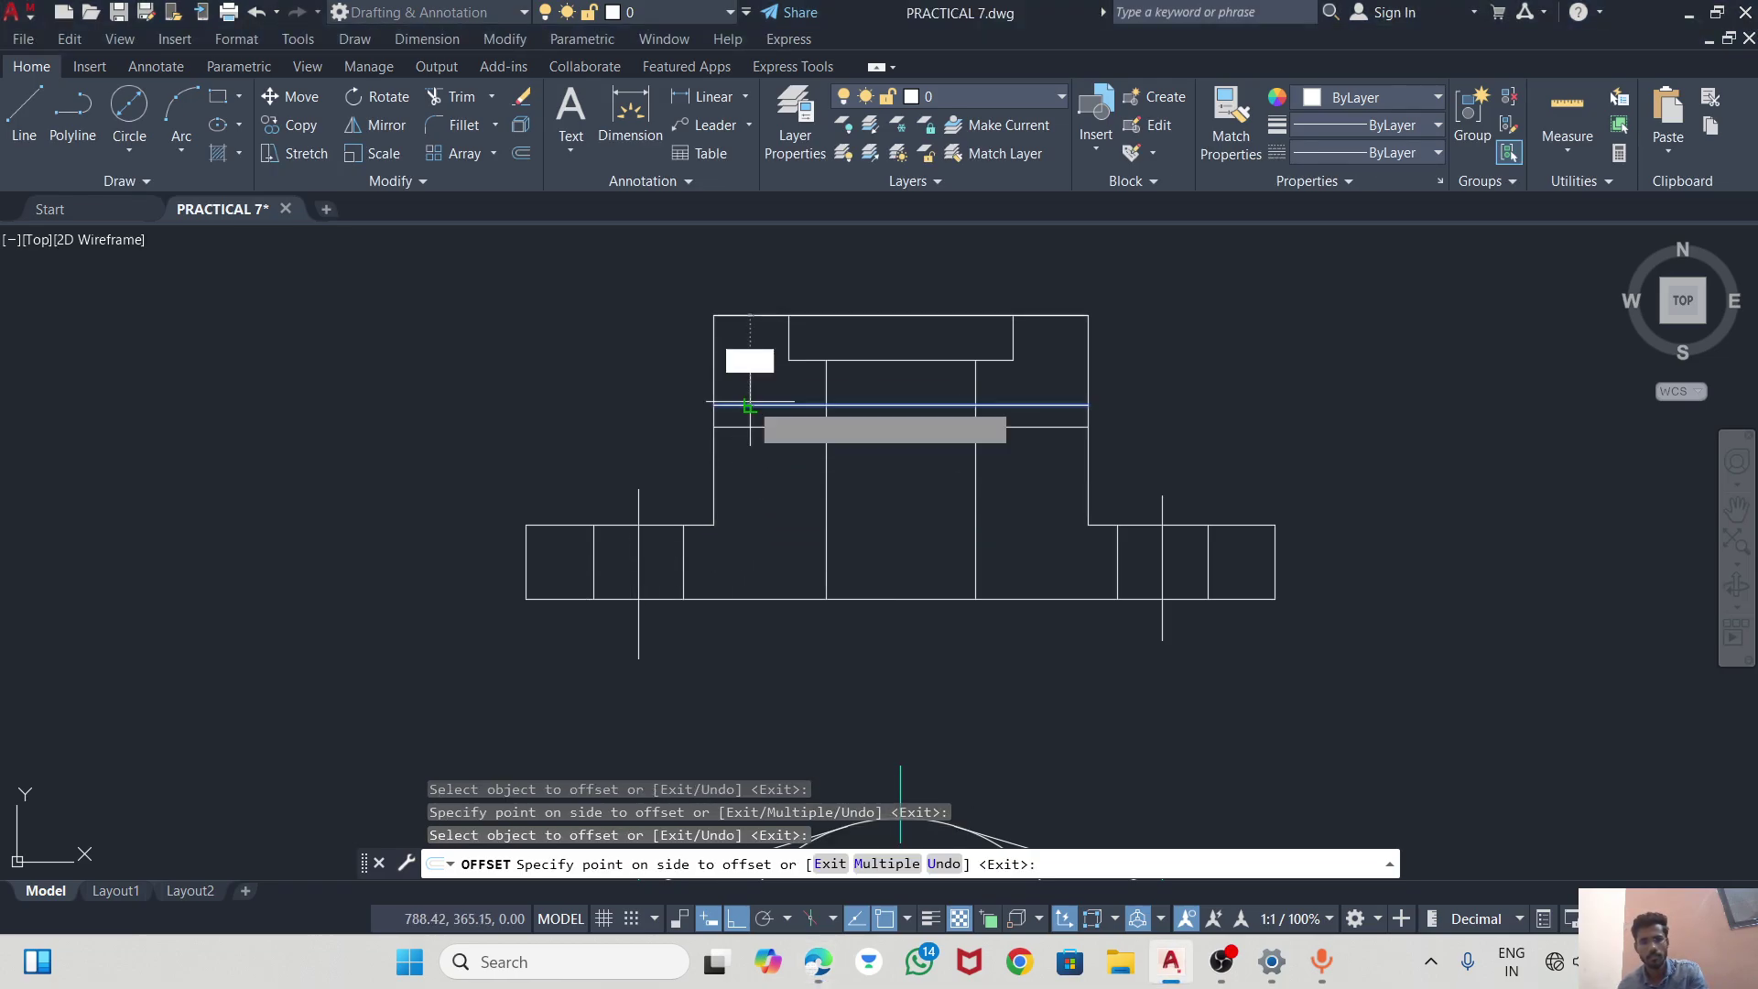
{"action": "left_click", "coordinate": [752, 393]}
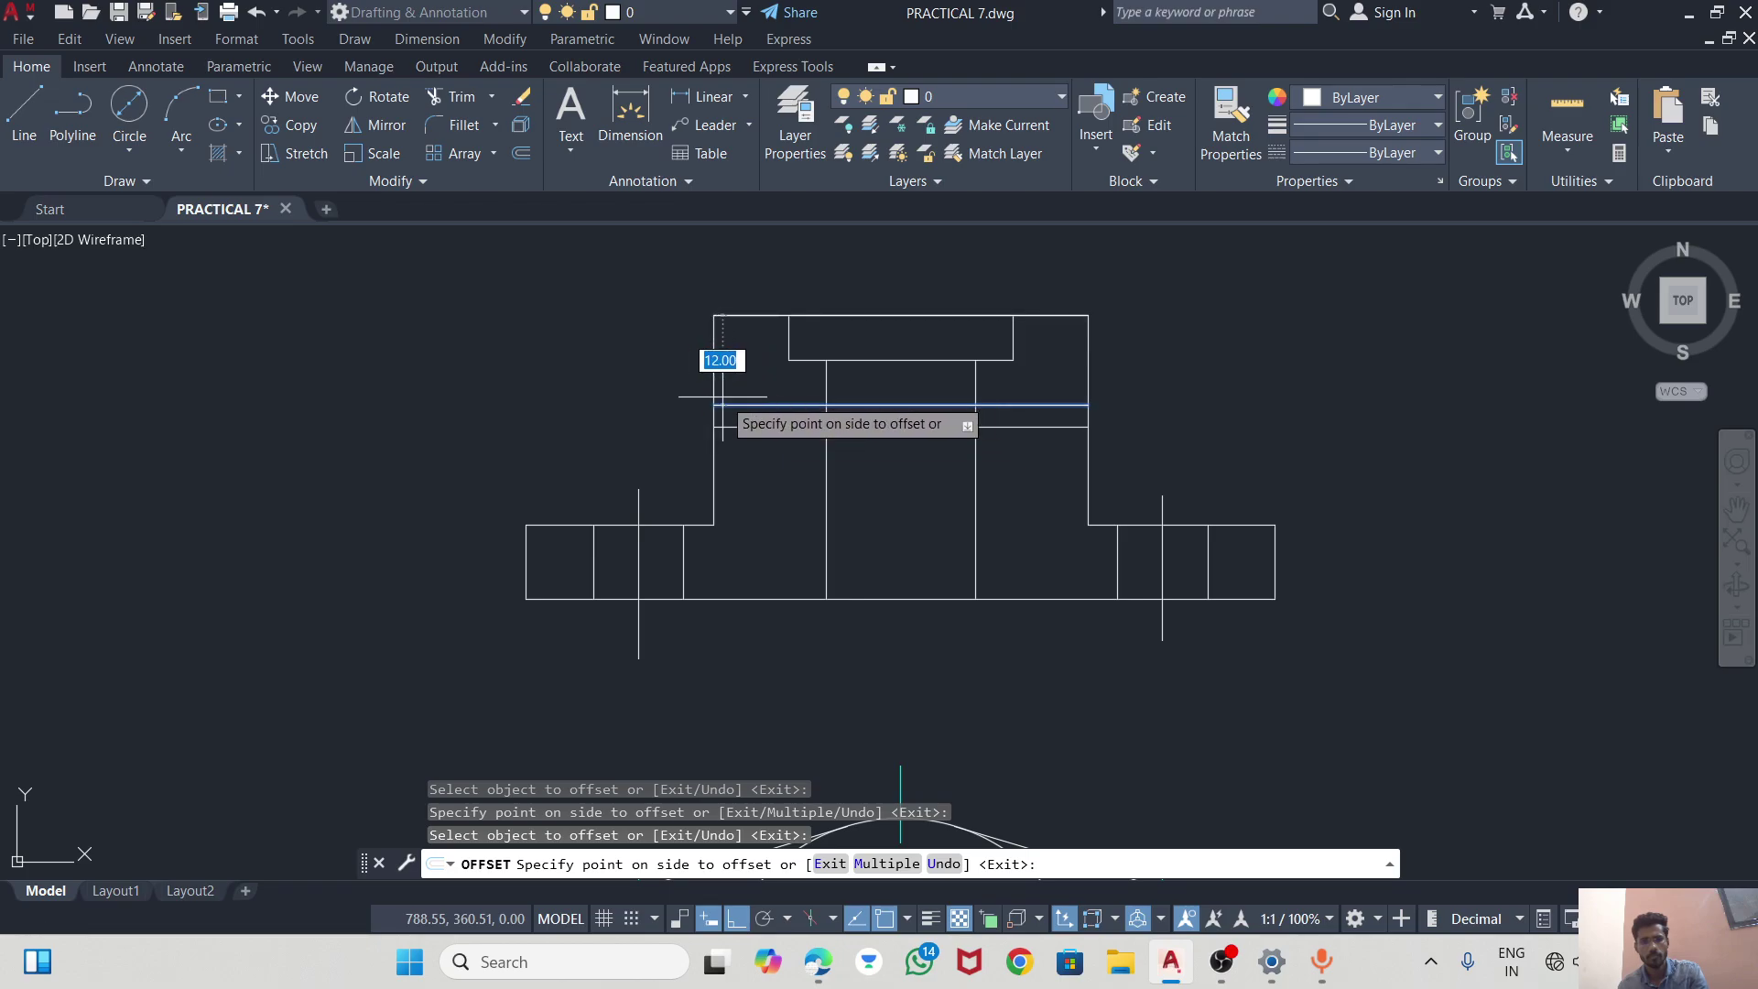
{"action": "type", "text": "3"}
{"action": "key", "text": "Return"}
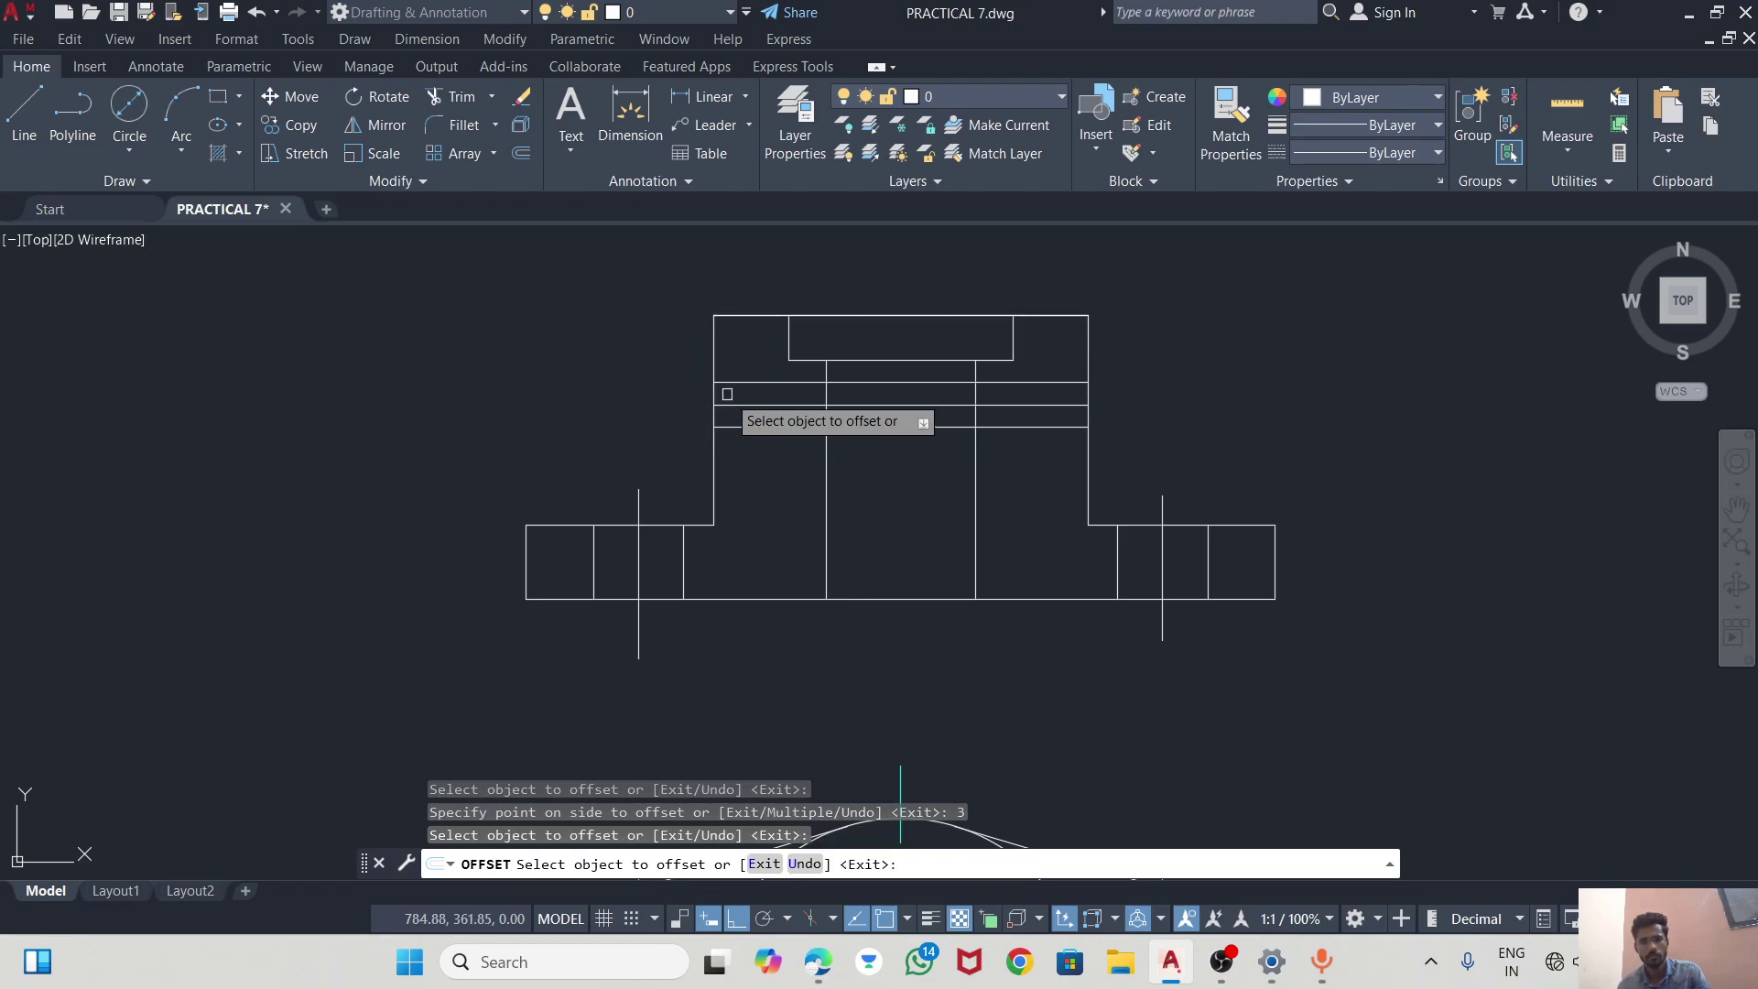
Trim the side-hole lines back to the left wall.
{"action": "left_click", "coordinate": [447, 96]}
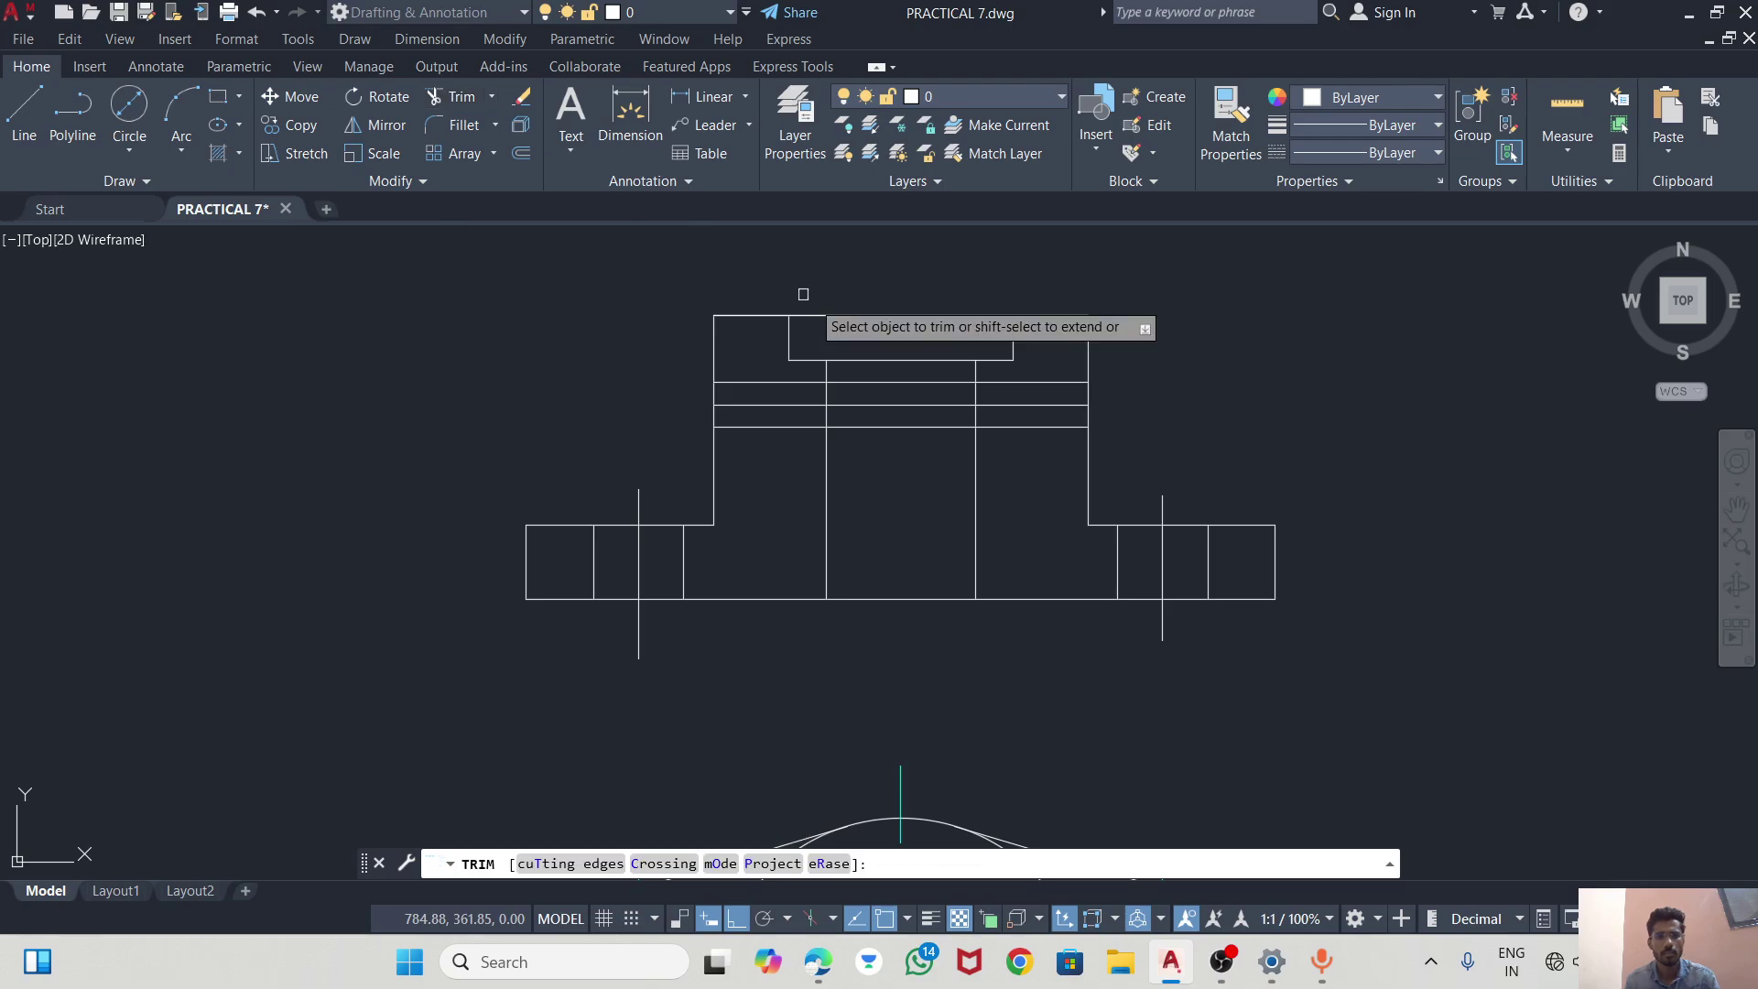
{"action": "left_click", "coordinate": [1036, 381]}
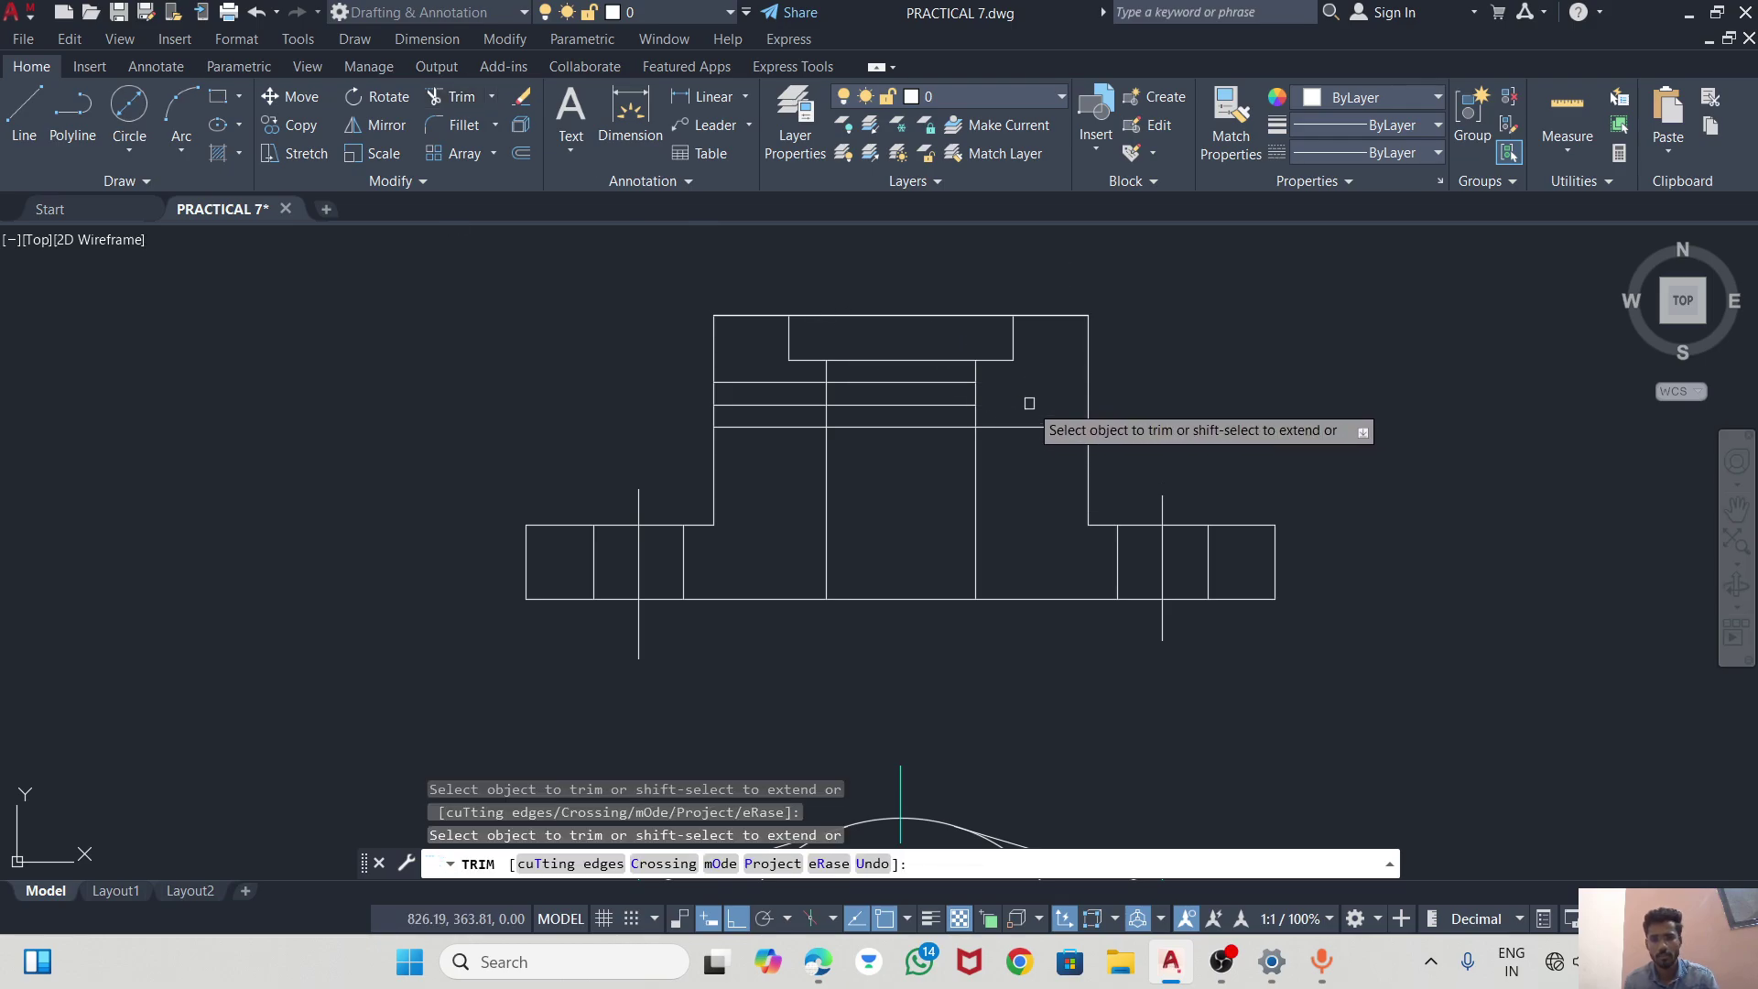
{"action": "left_click", "coordinate": [1021, 424]}
{"action": "left_click", "coordinate": [948, 383]}
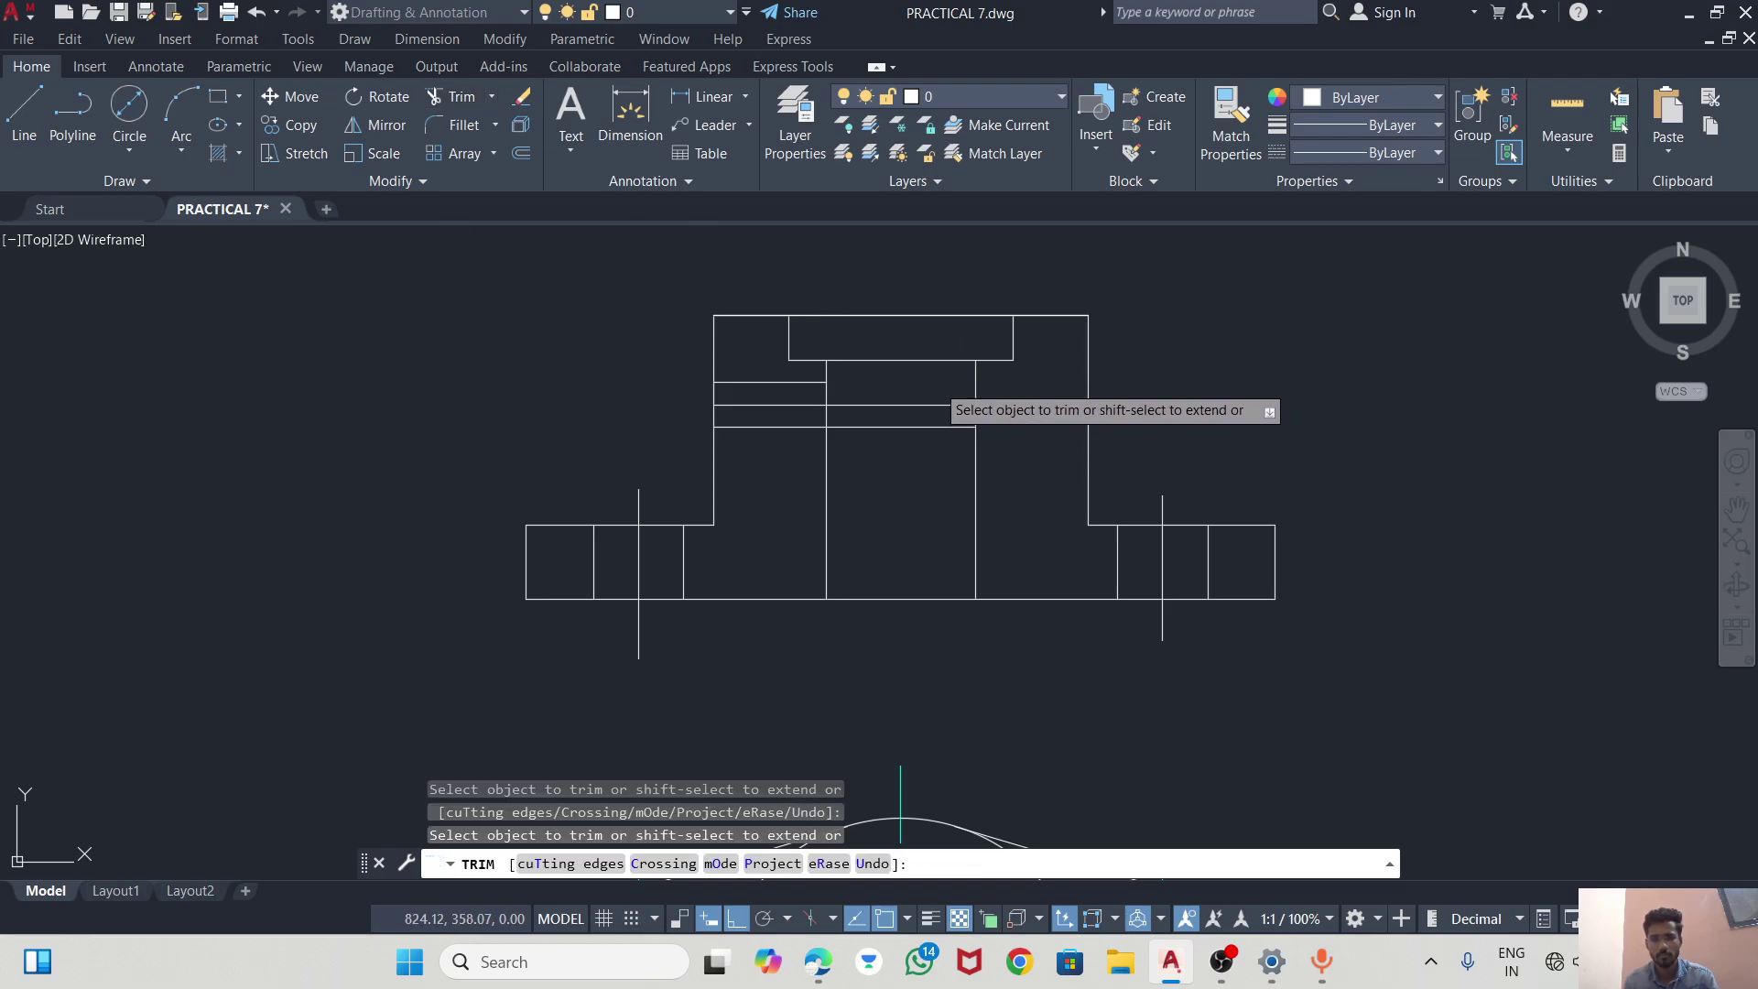
{"action": "left_click", "coordinate": [924, 427]}
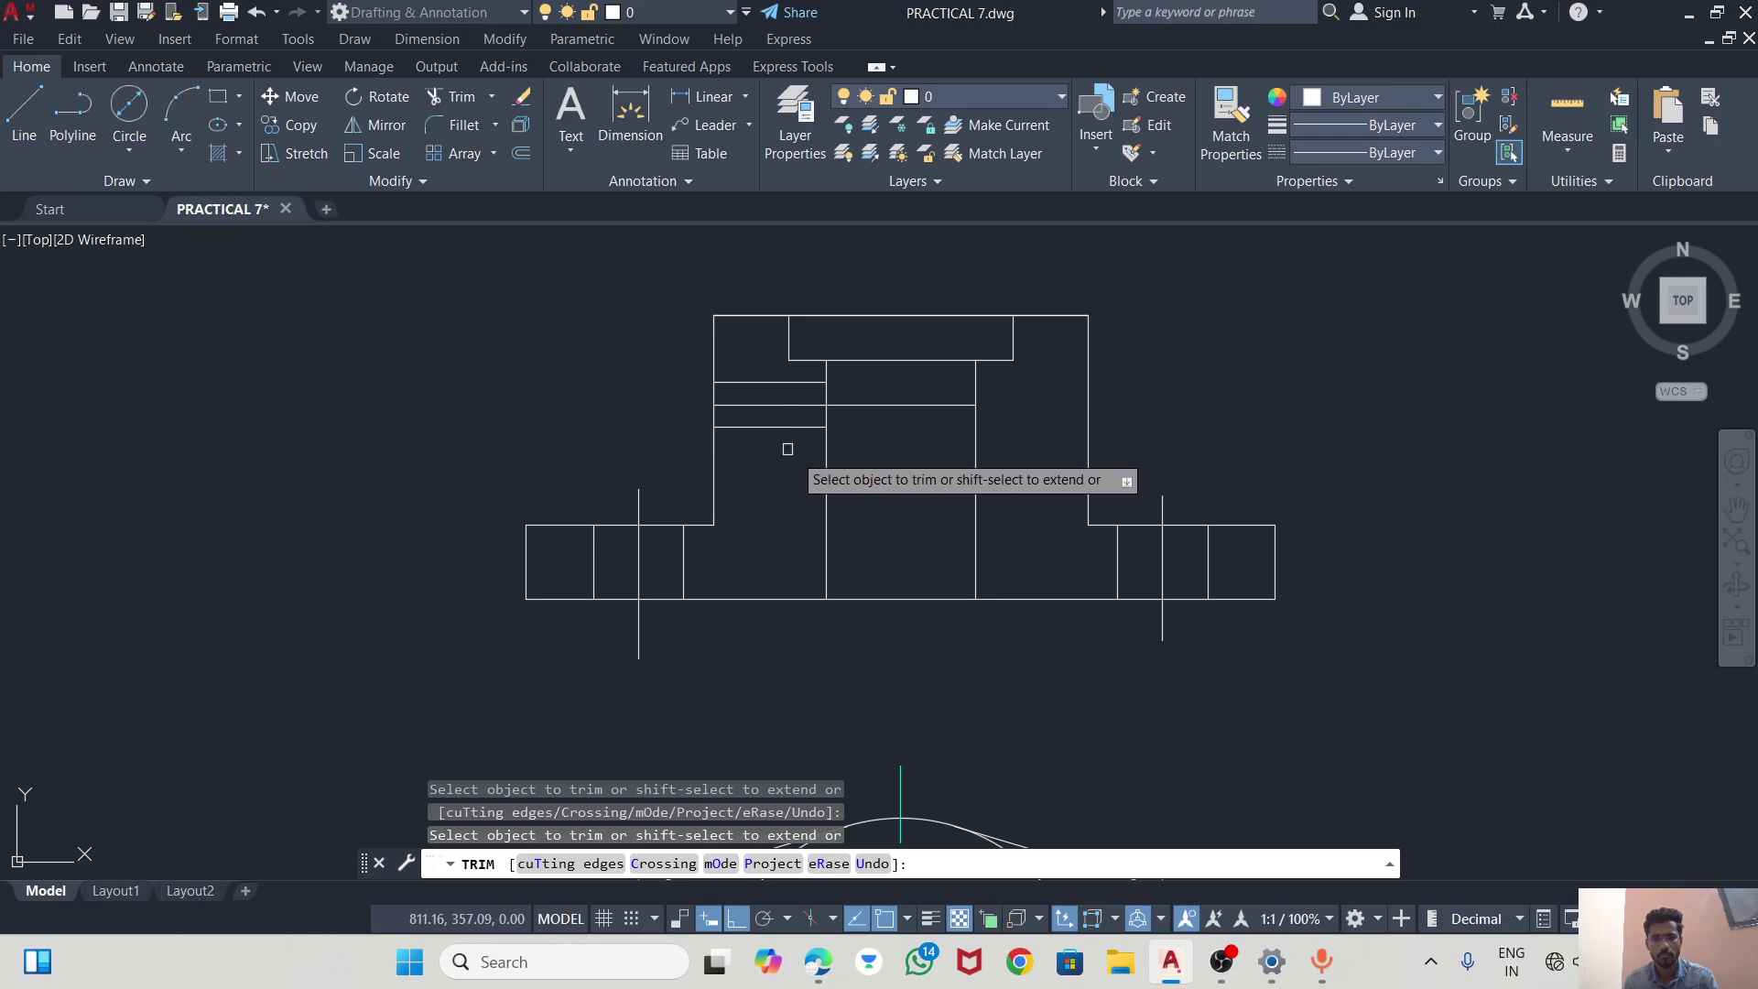
{"action": "key", "text": "Escape"}
Grip-stretch the middle hole line past the left wall and shorten its right end.
{"action": "left_click", "coordinate": [879, 404]}
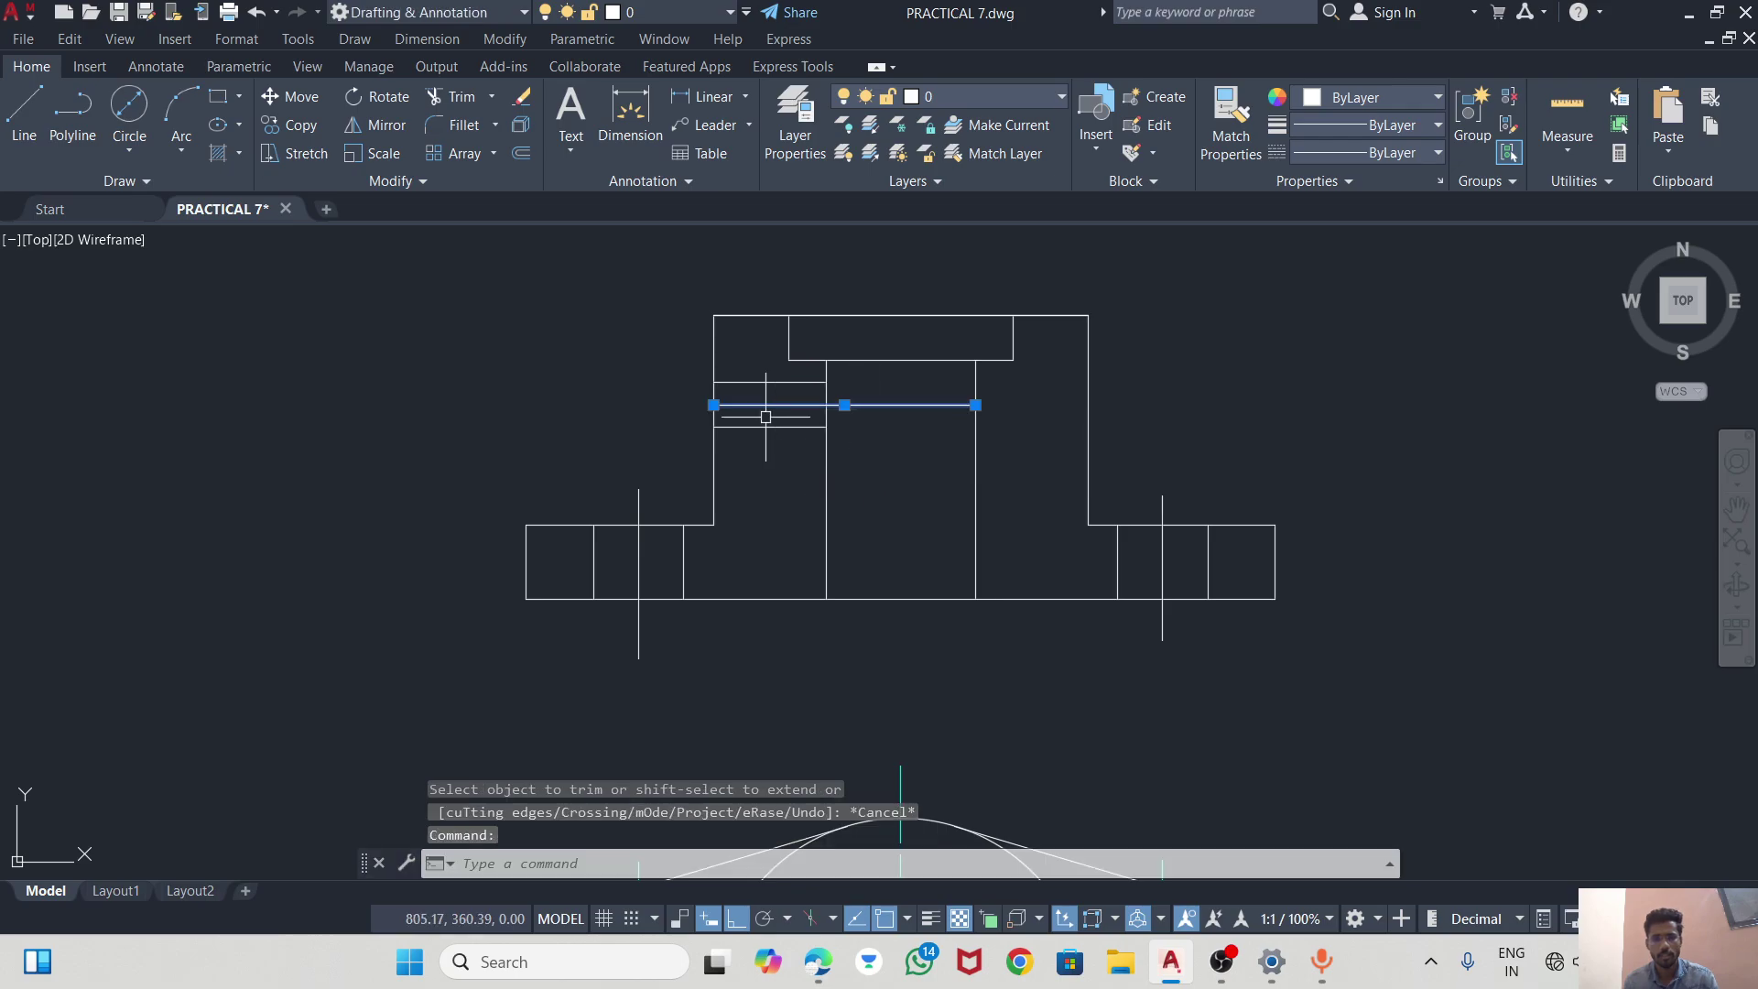
{"action": "left_click", "coordinate": [713, 404]}
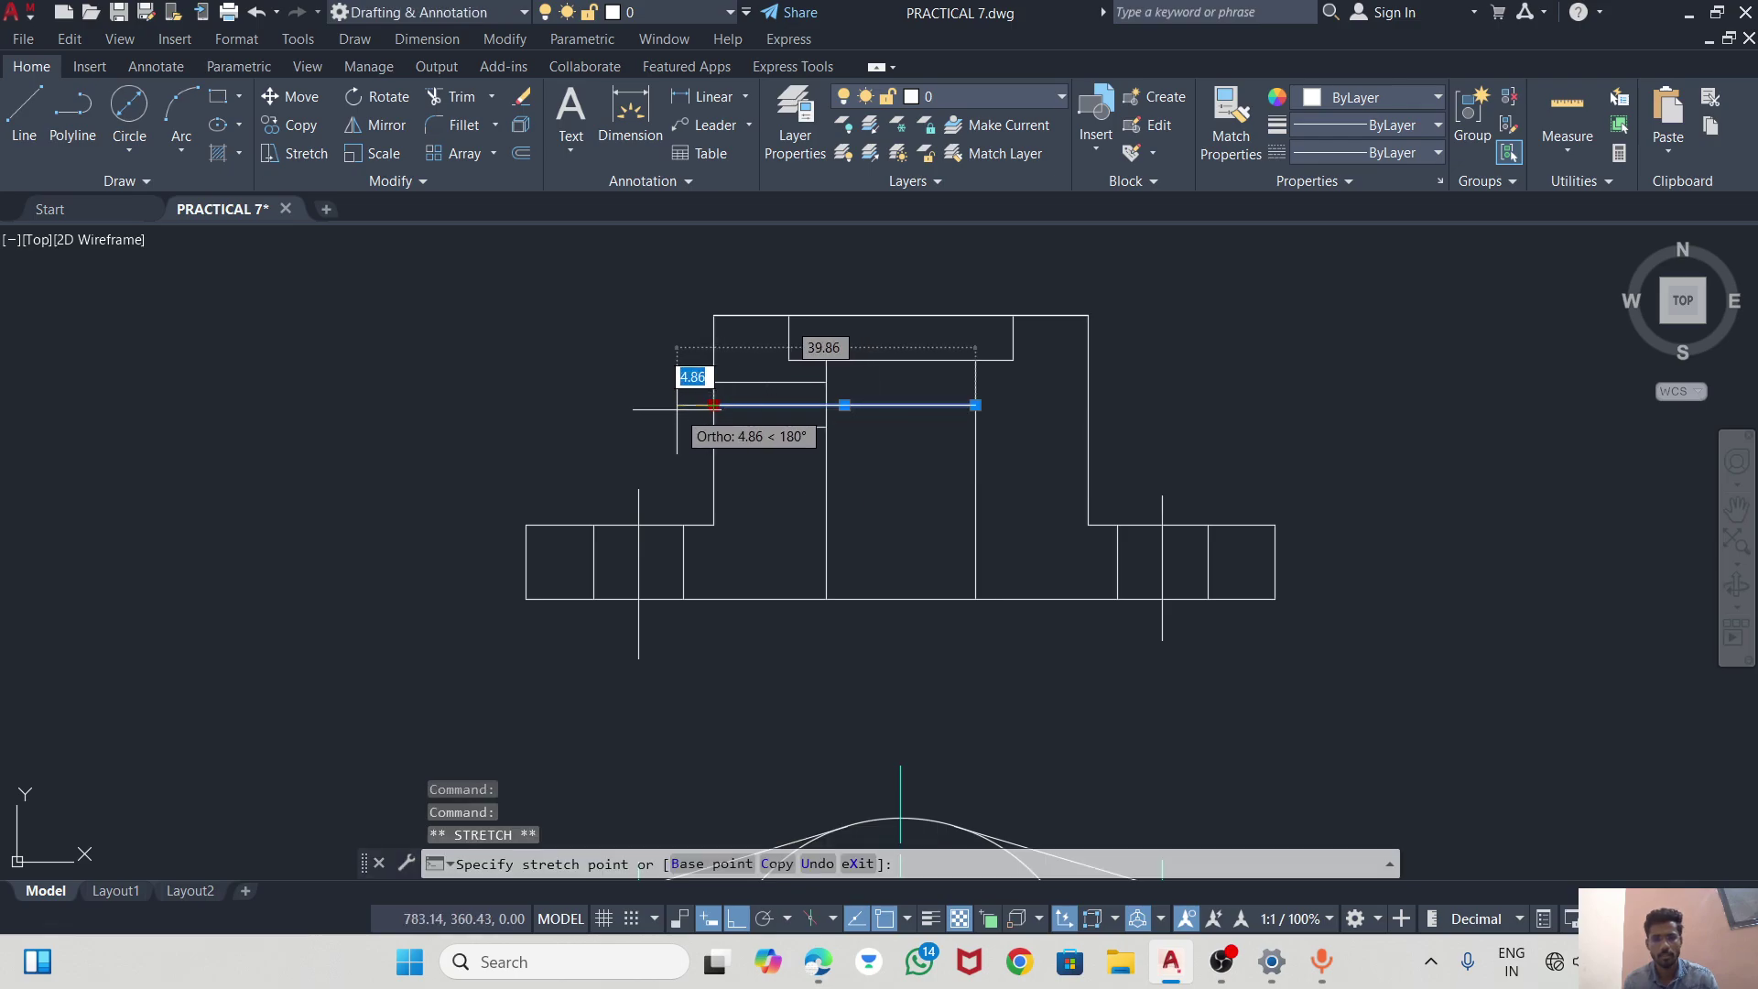
{"action": "key", "text": "Escape"}
{"action": "left_click", "coordinate": [904, 404]}
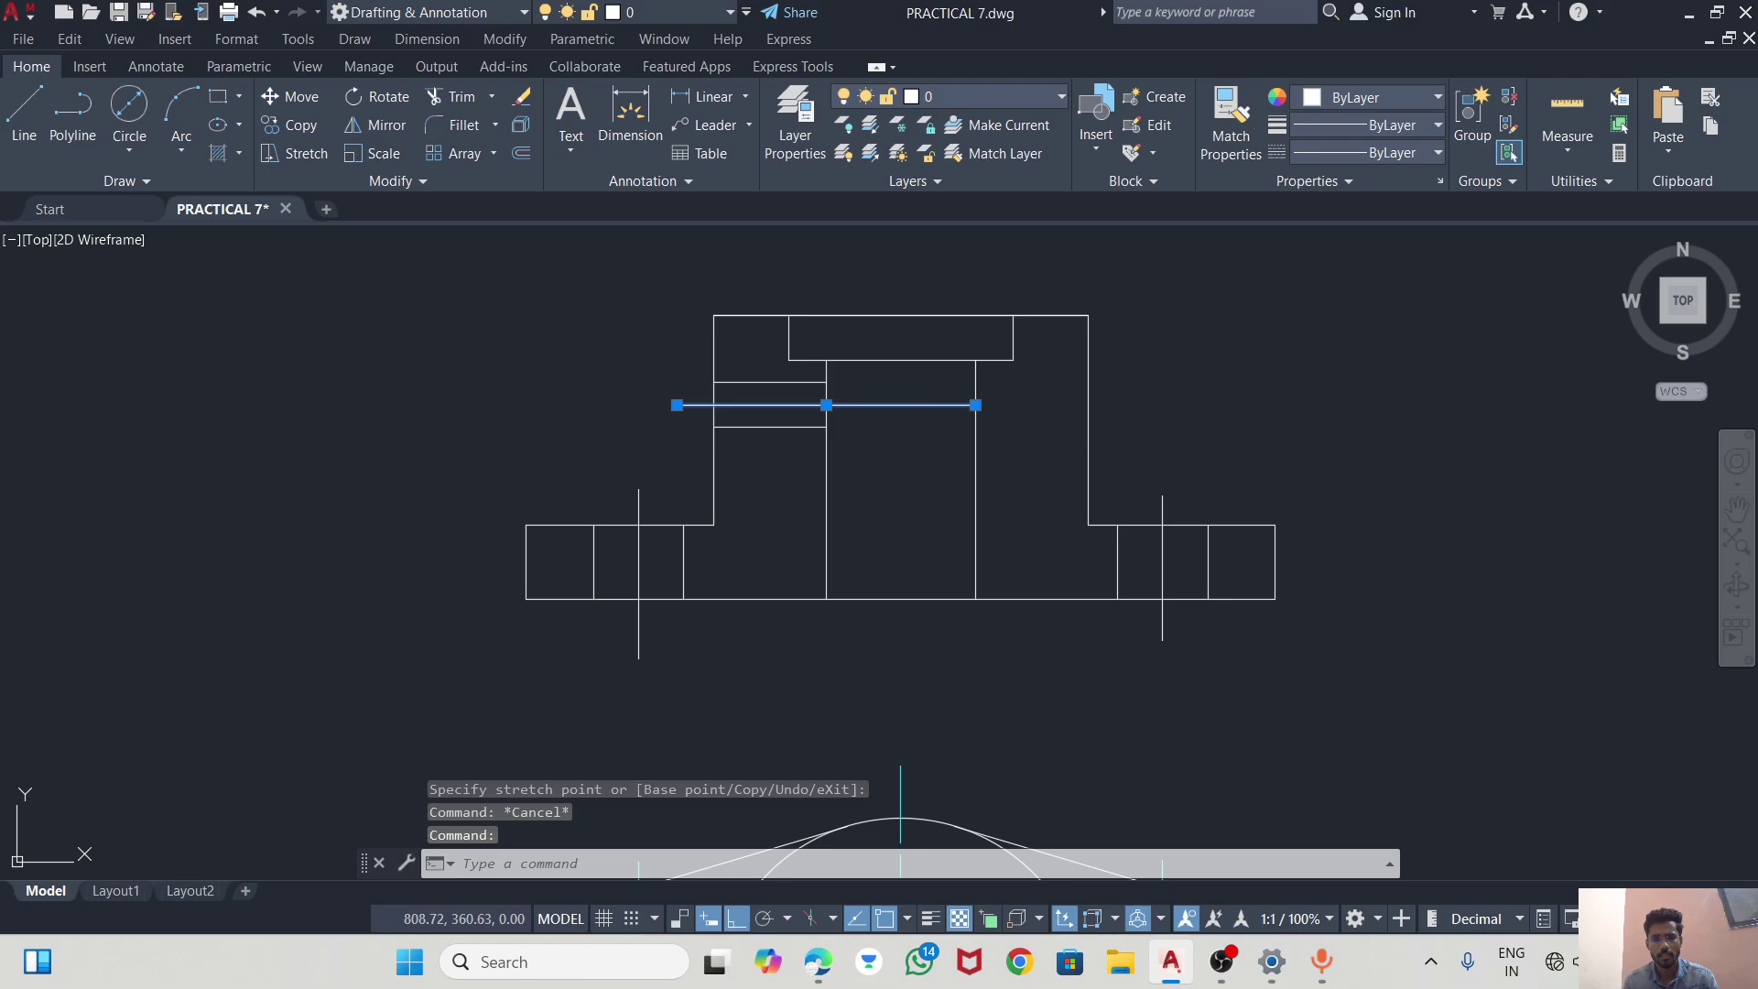
{"action": "left_click", "coordinate": [976, 404]}
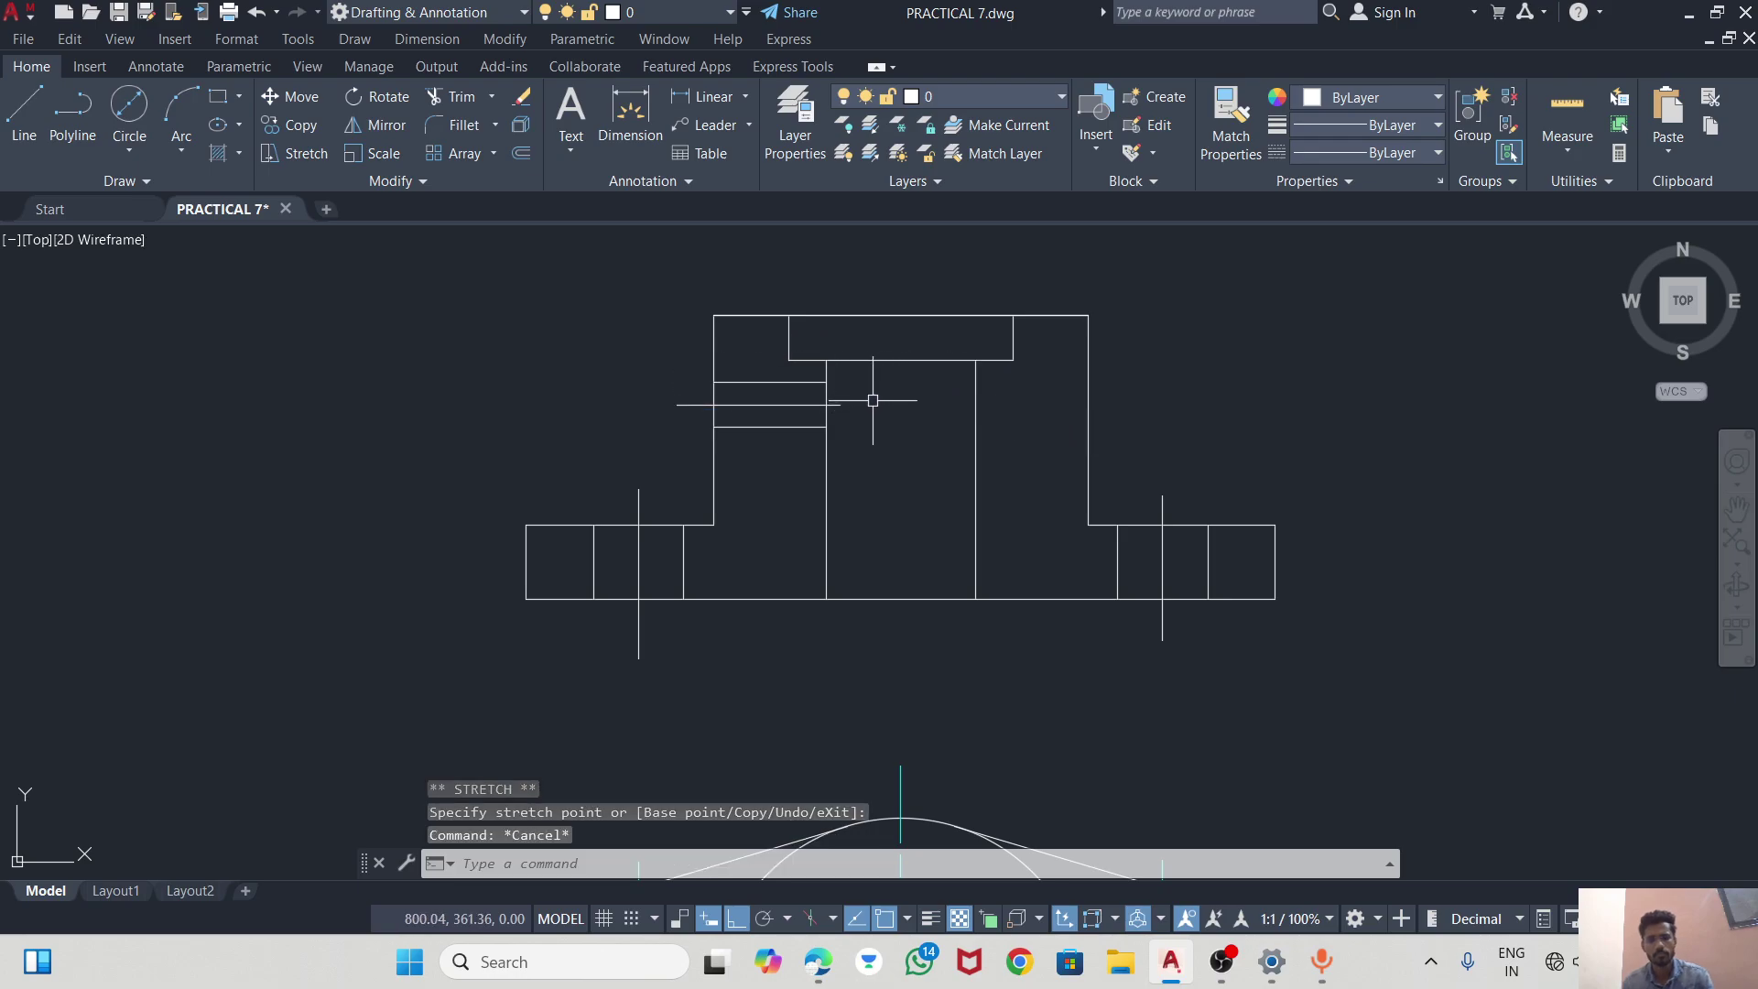
Make the side-hole and bolt-hole axes CENTER linetype in Cyan.
{"action": "left_click", "coordinate": [764, 406]}
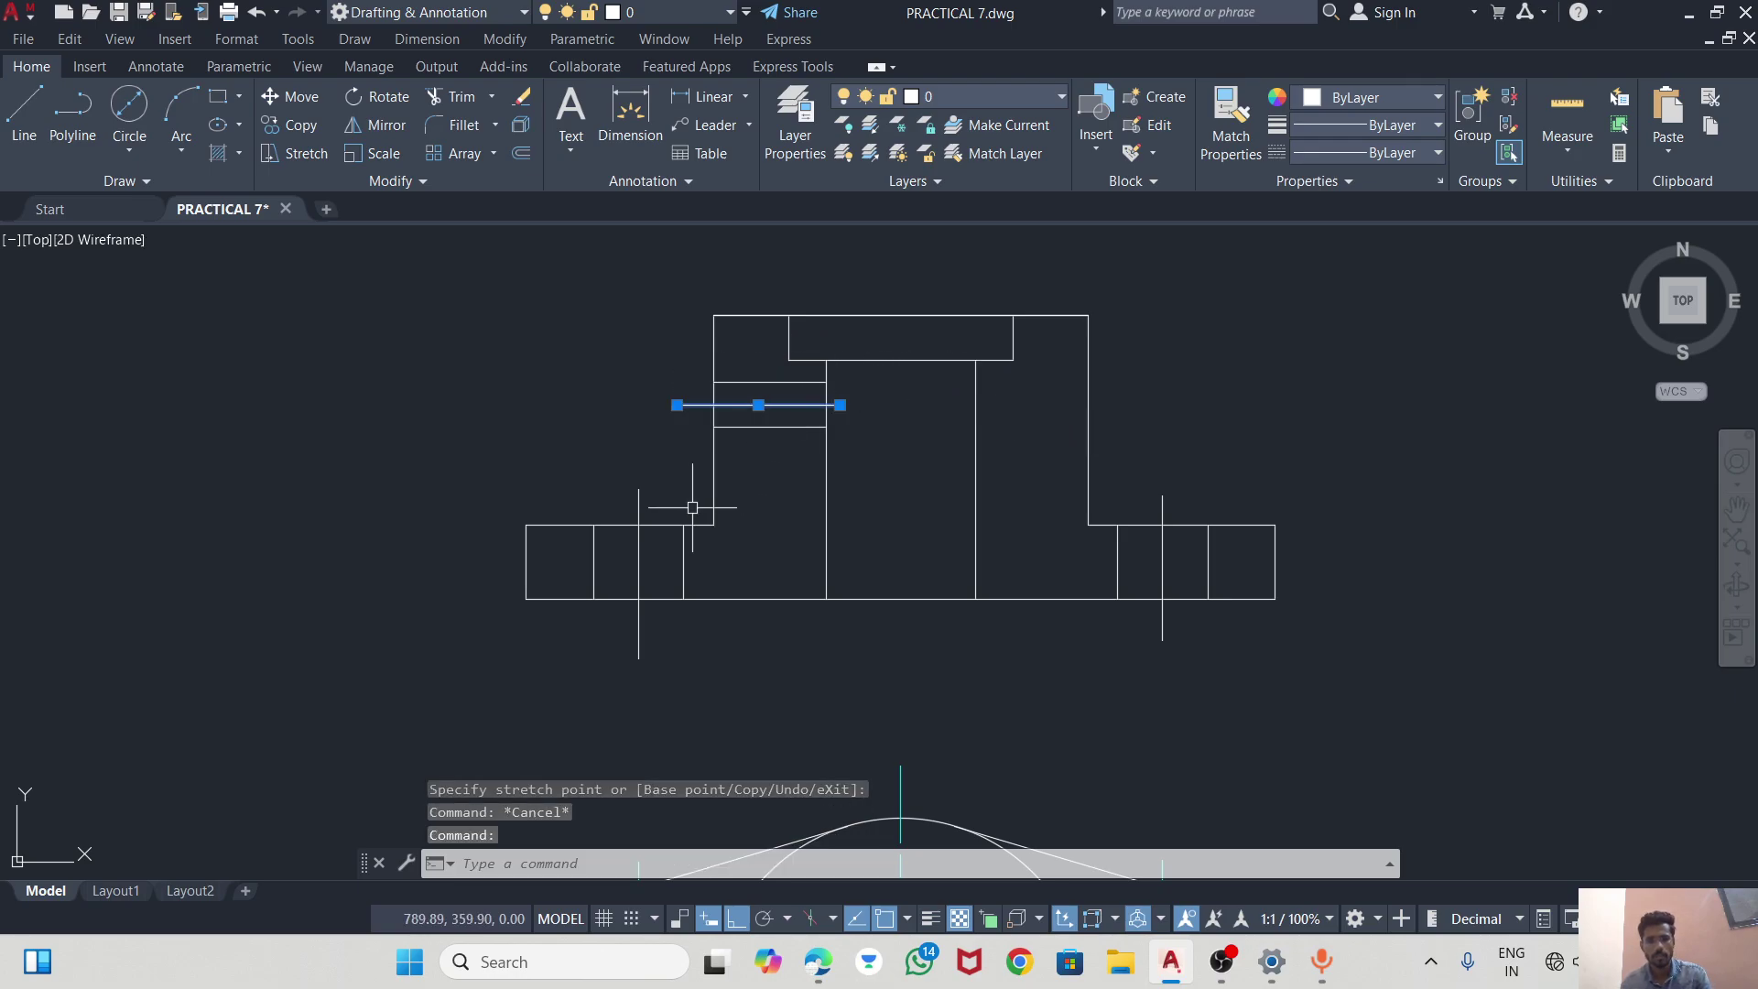
{"action": "left_click", "coordinate": [640, 510]}
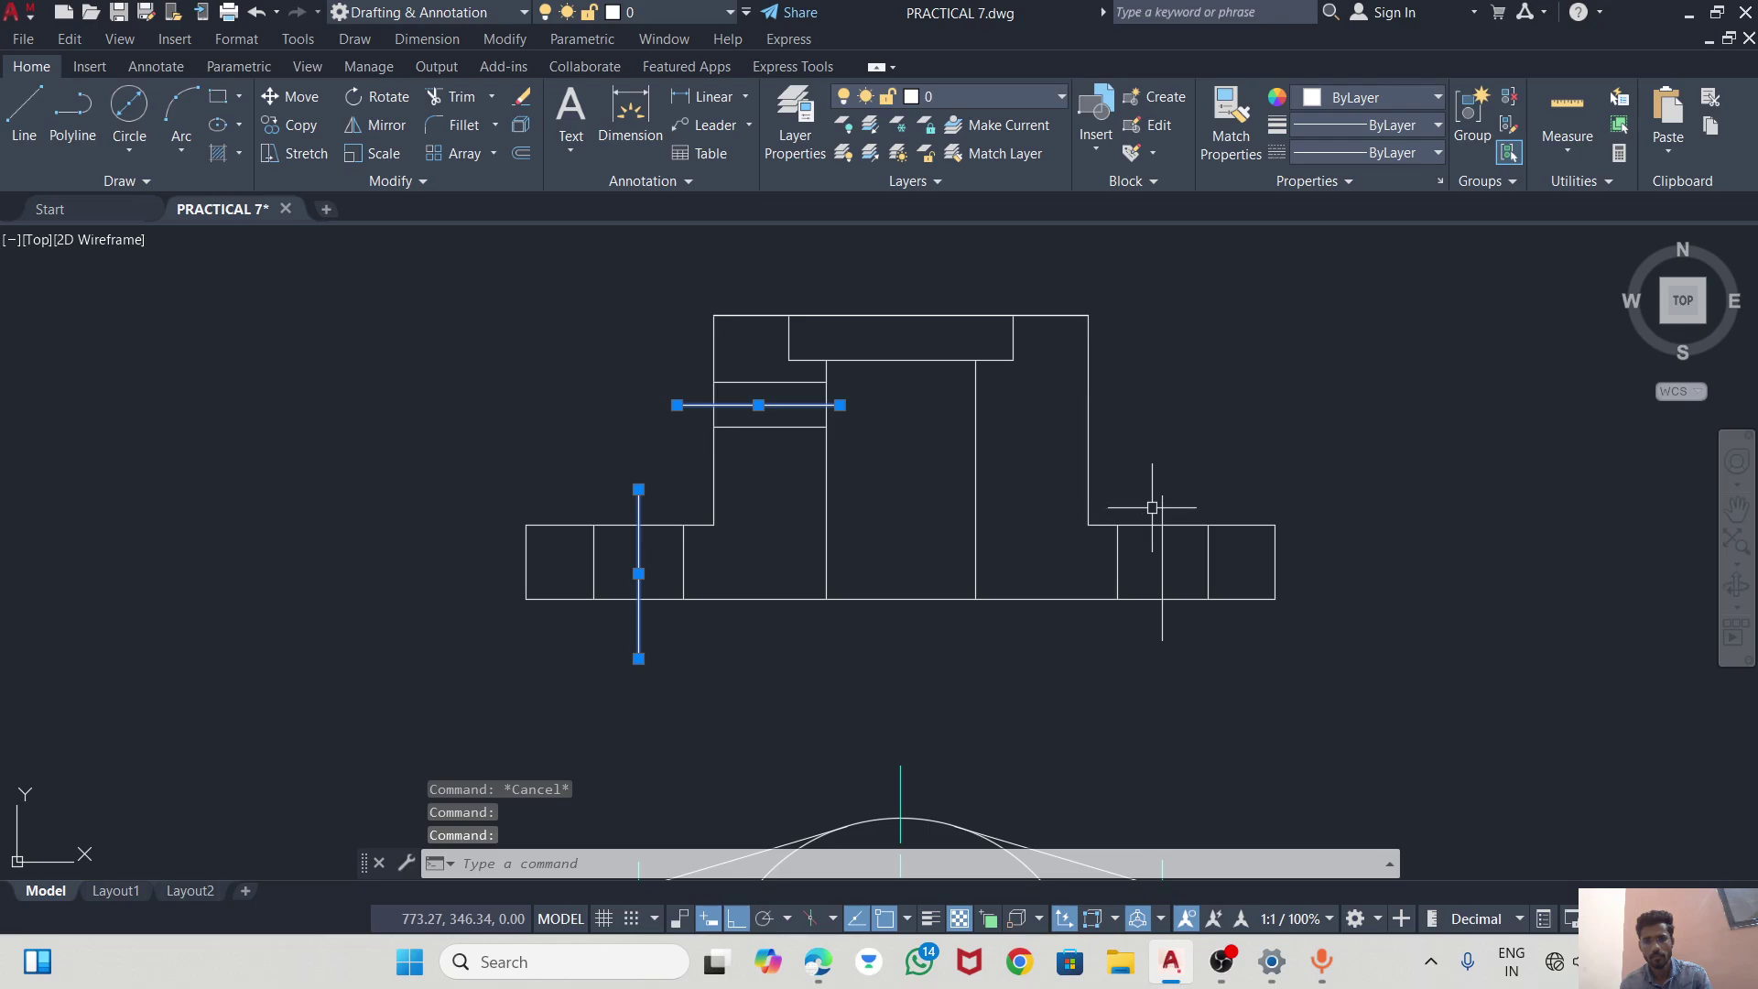
{"action": "left_click", "coordinate": [1334, 152]}
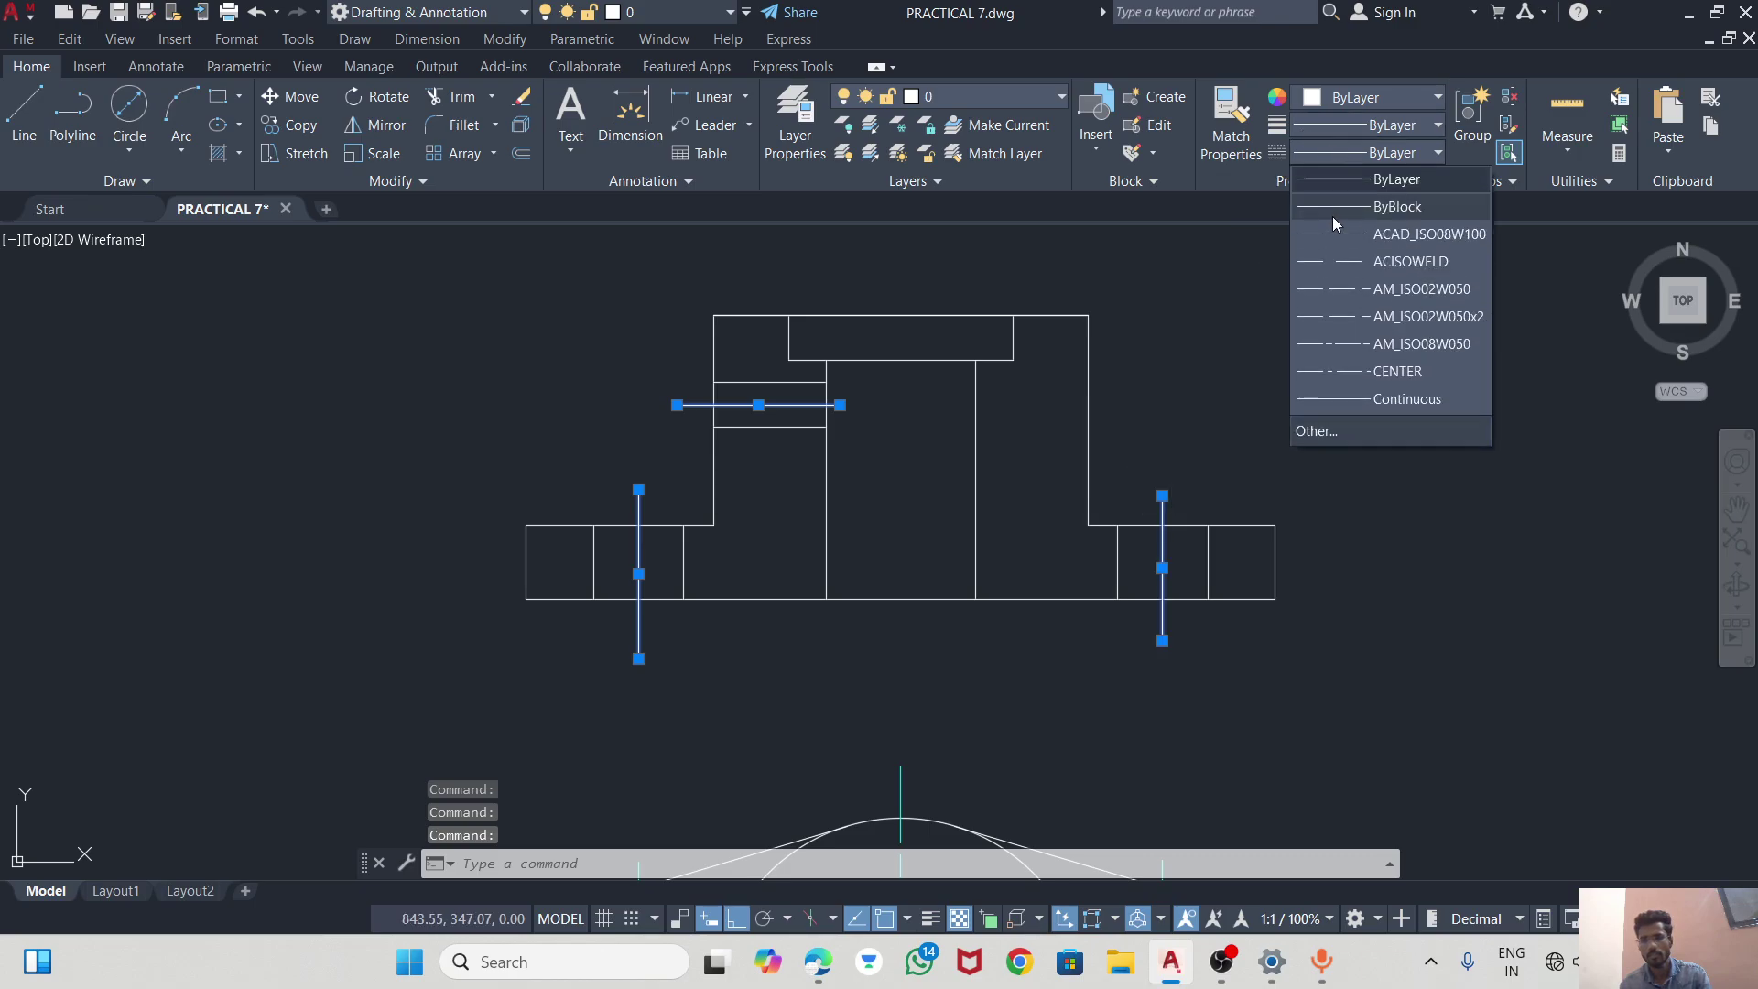
{"action": "left_click", "coordinate": [1345, 362]}
{"action": "left_click", "coordinate": [1344, 97]}
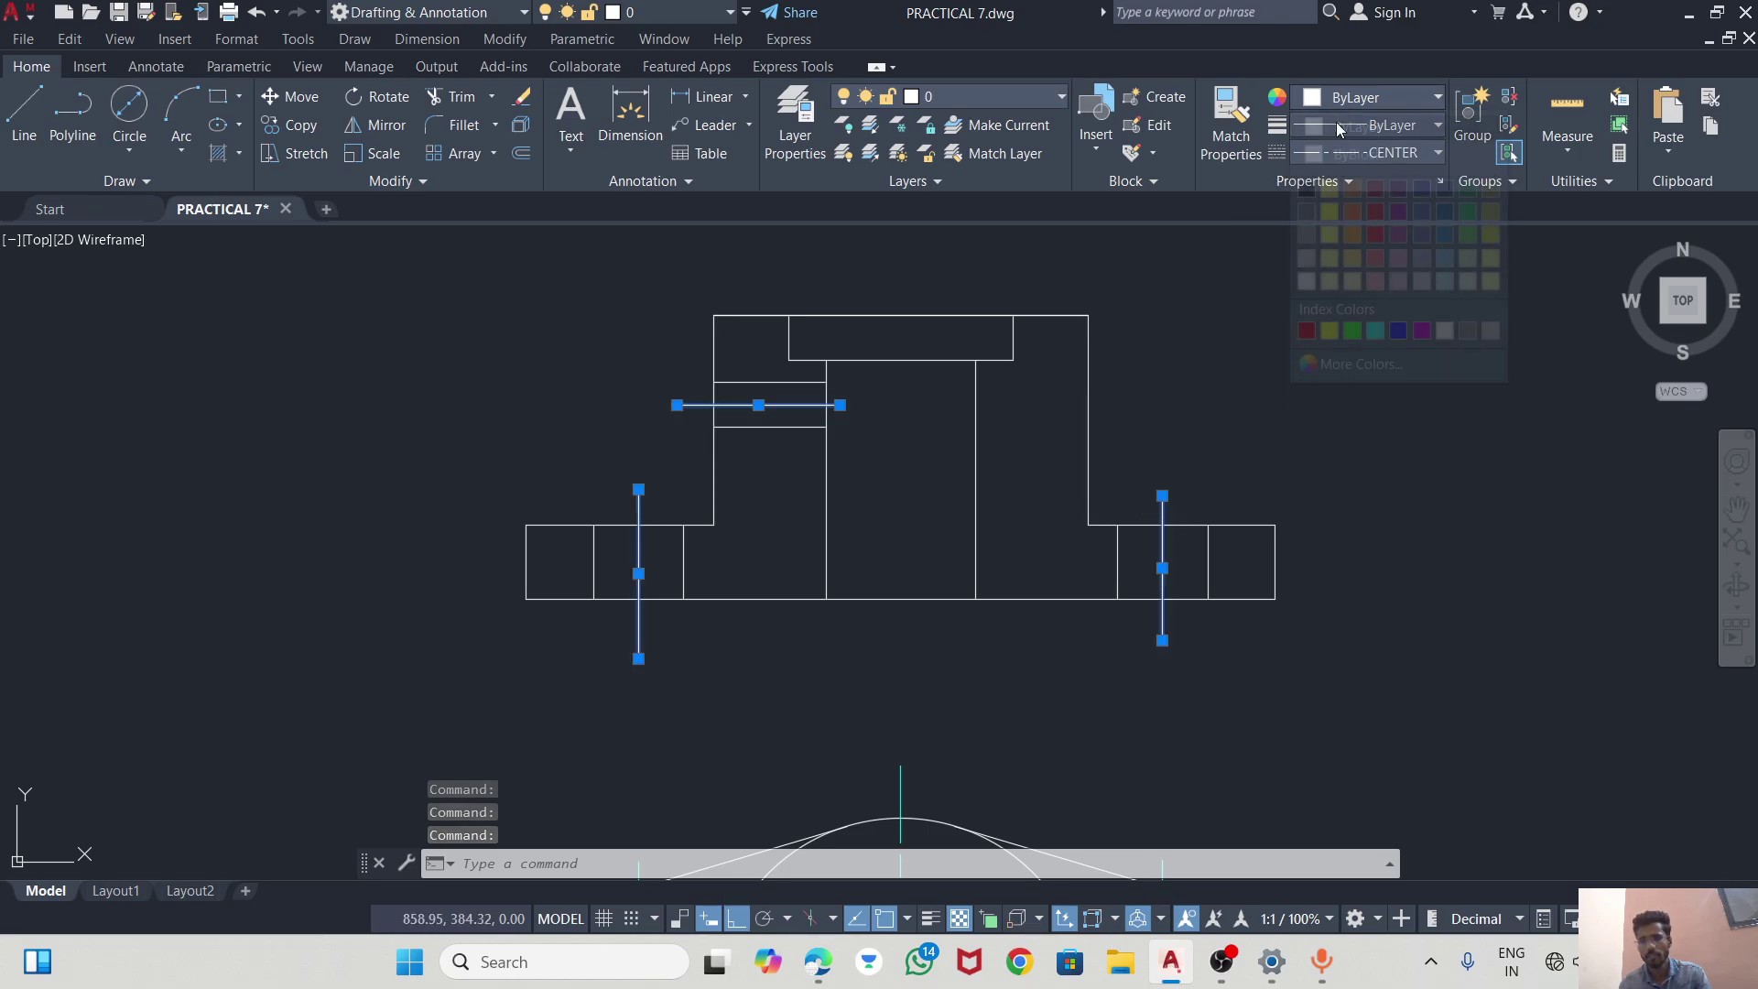
{"action": "left_click", "coordinate": [1376, 332]}
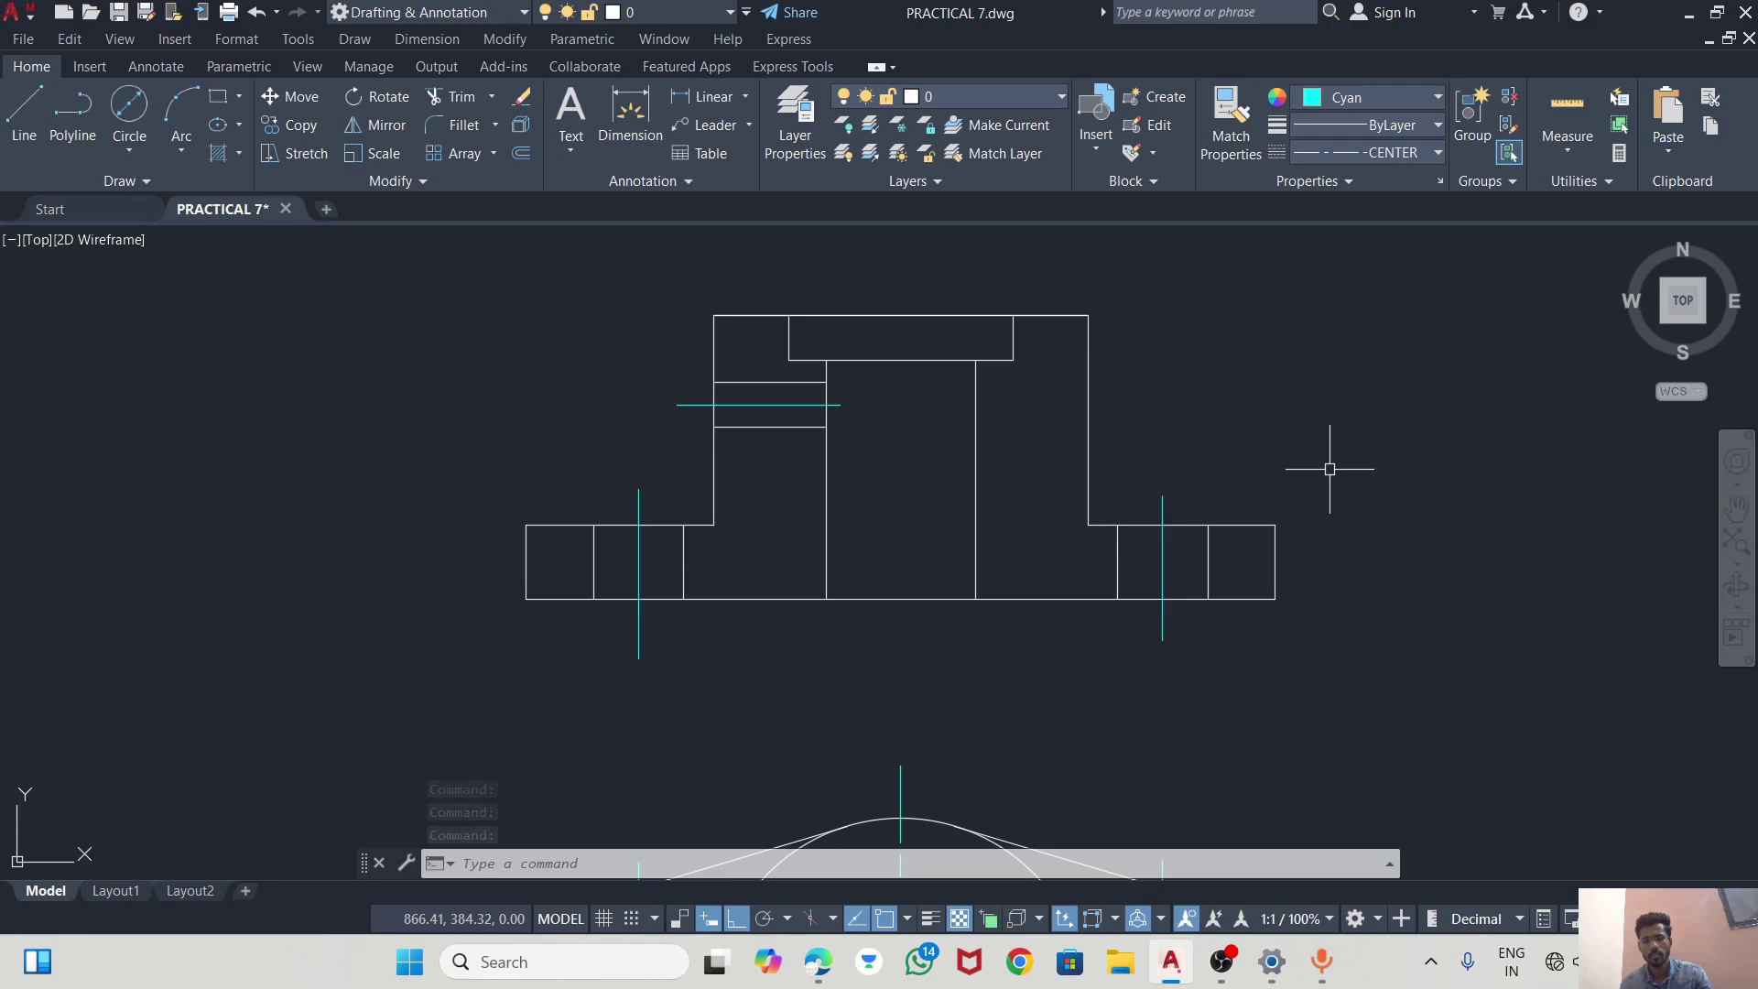
{"action": "key", "text": "Escape"}
Check the shaft support reference drawing in Edge and return to PRACTICAL 7.
{"action": "scroll", "coordinate": [923, 364], "scroll_direction": "down", "scroll_amount": 2}
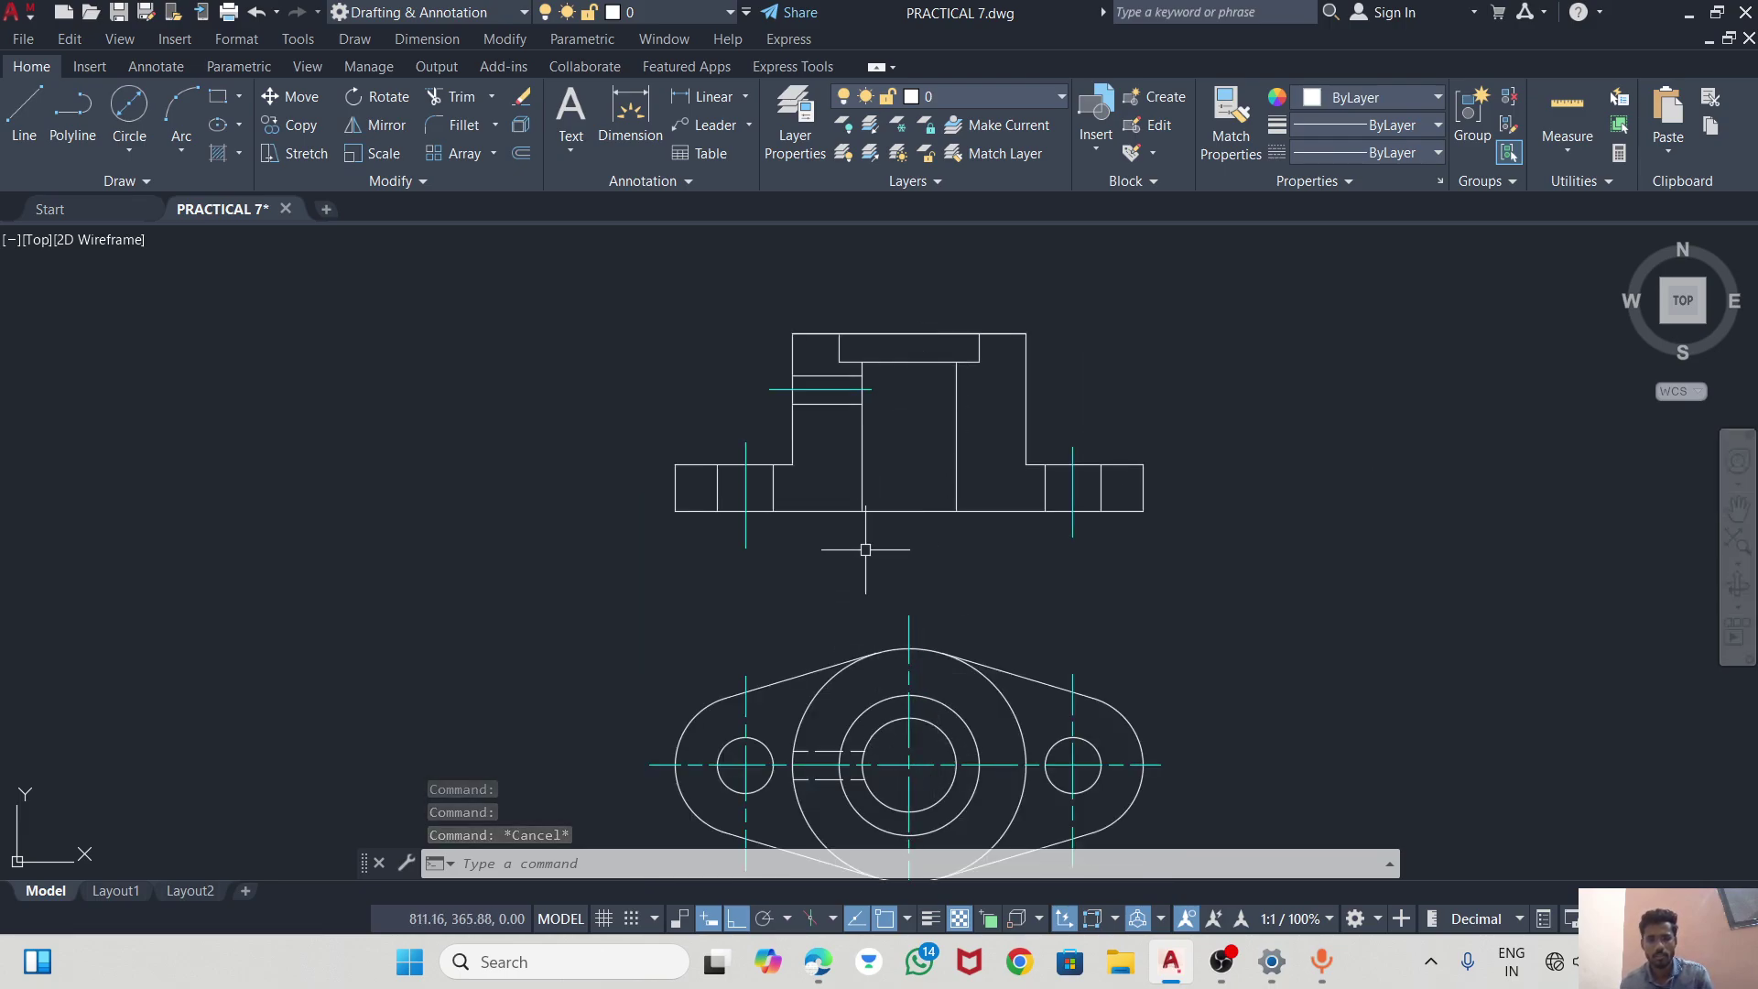
{"action": "left_click", "coordinate": [810, 962]}
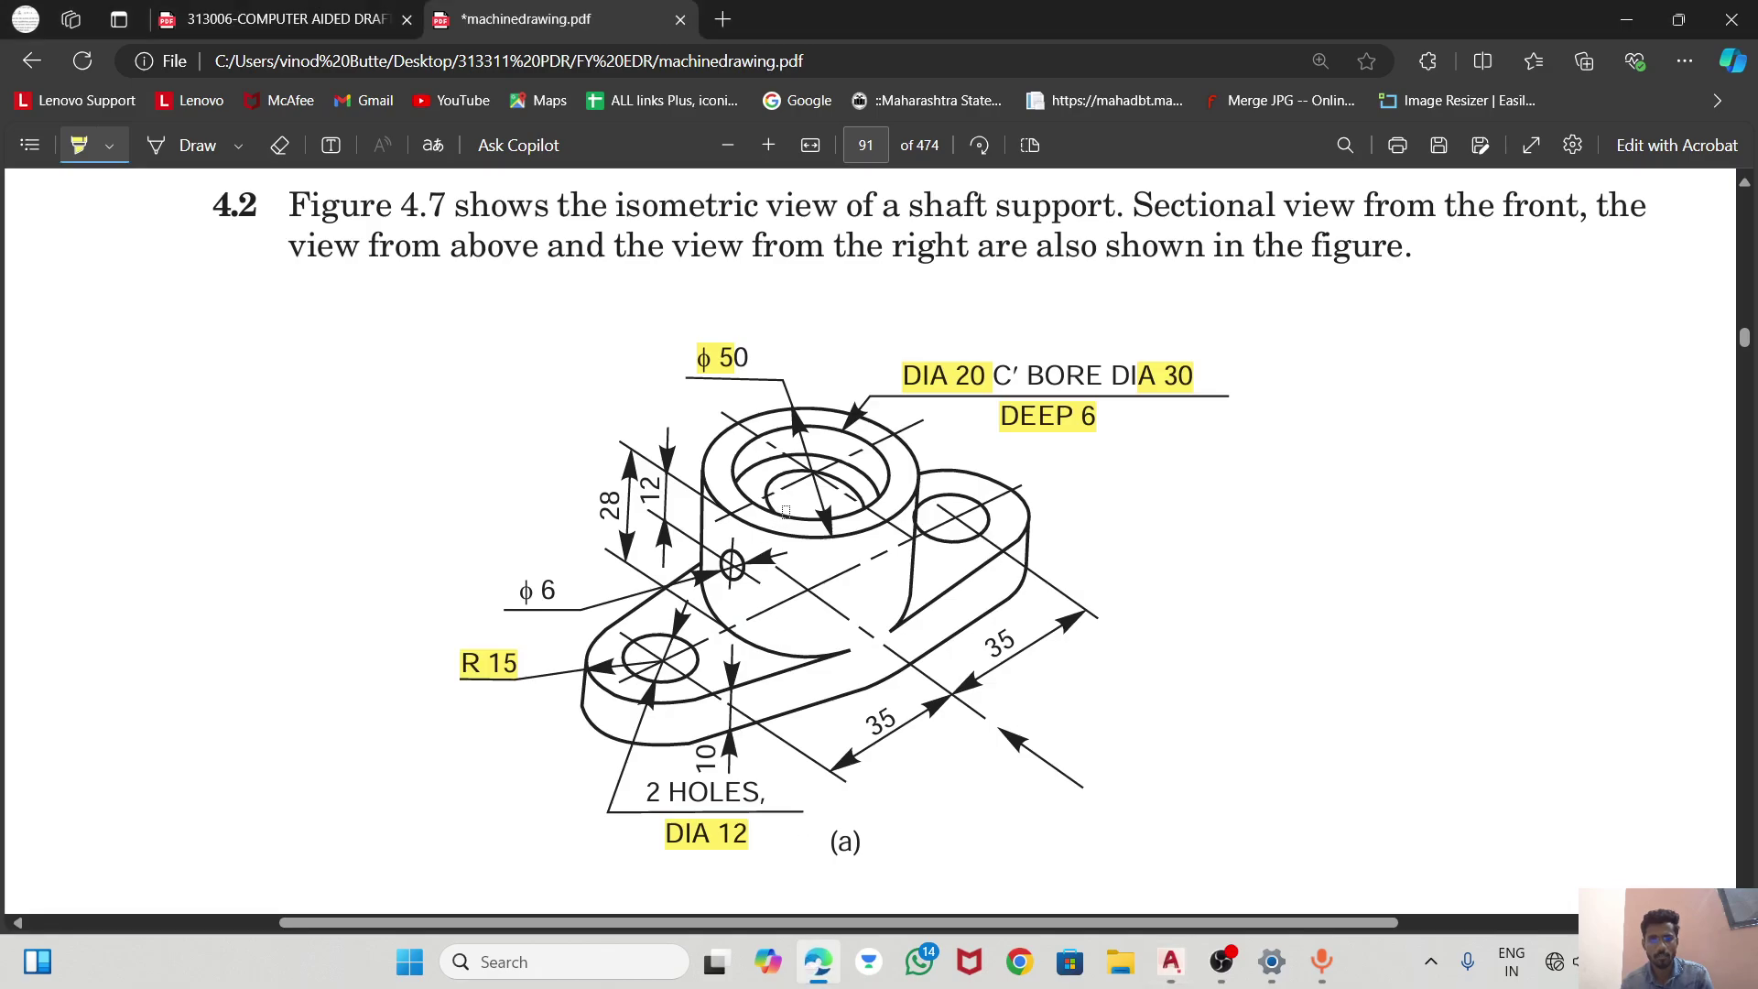
{"action": "left_click", "coordinate": [1218, 961]}
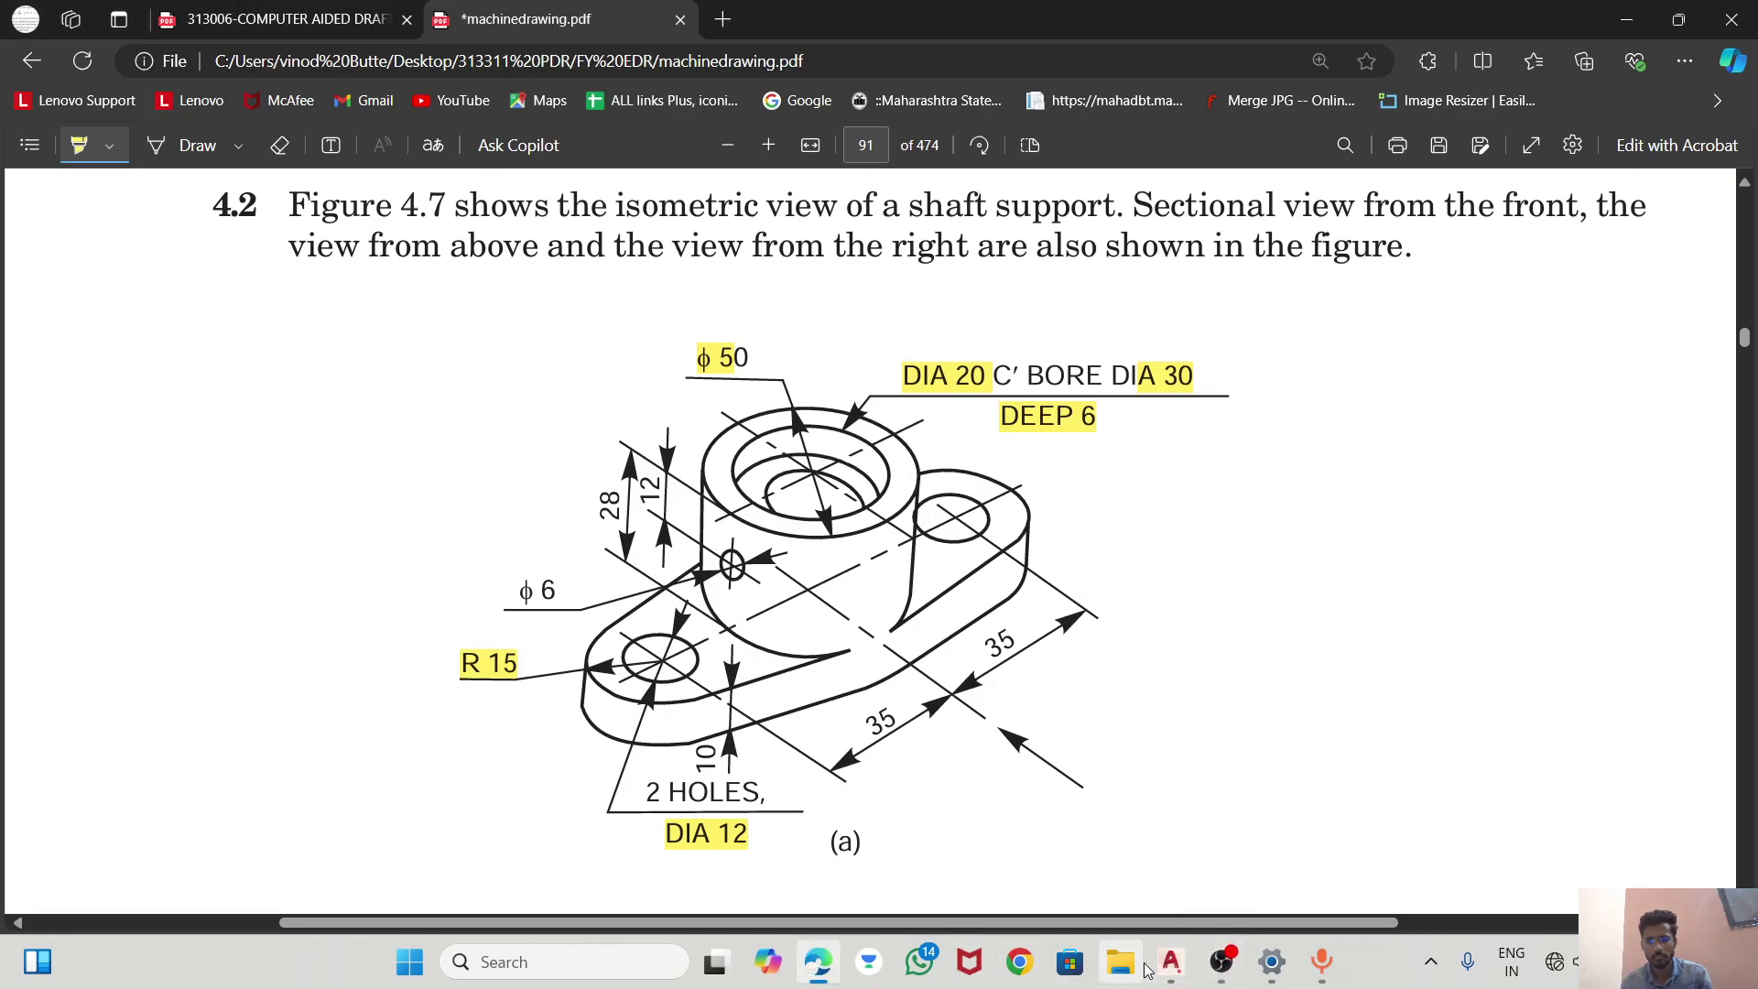
{"action": "left_click", "coordinate": [1165, 961]}
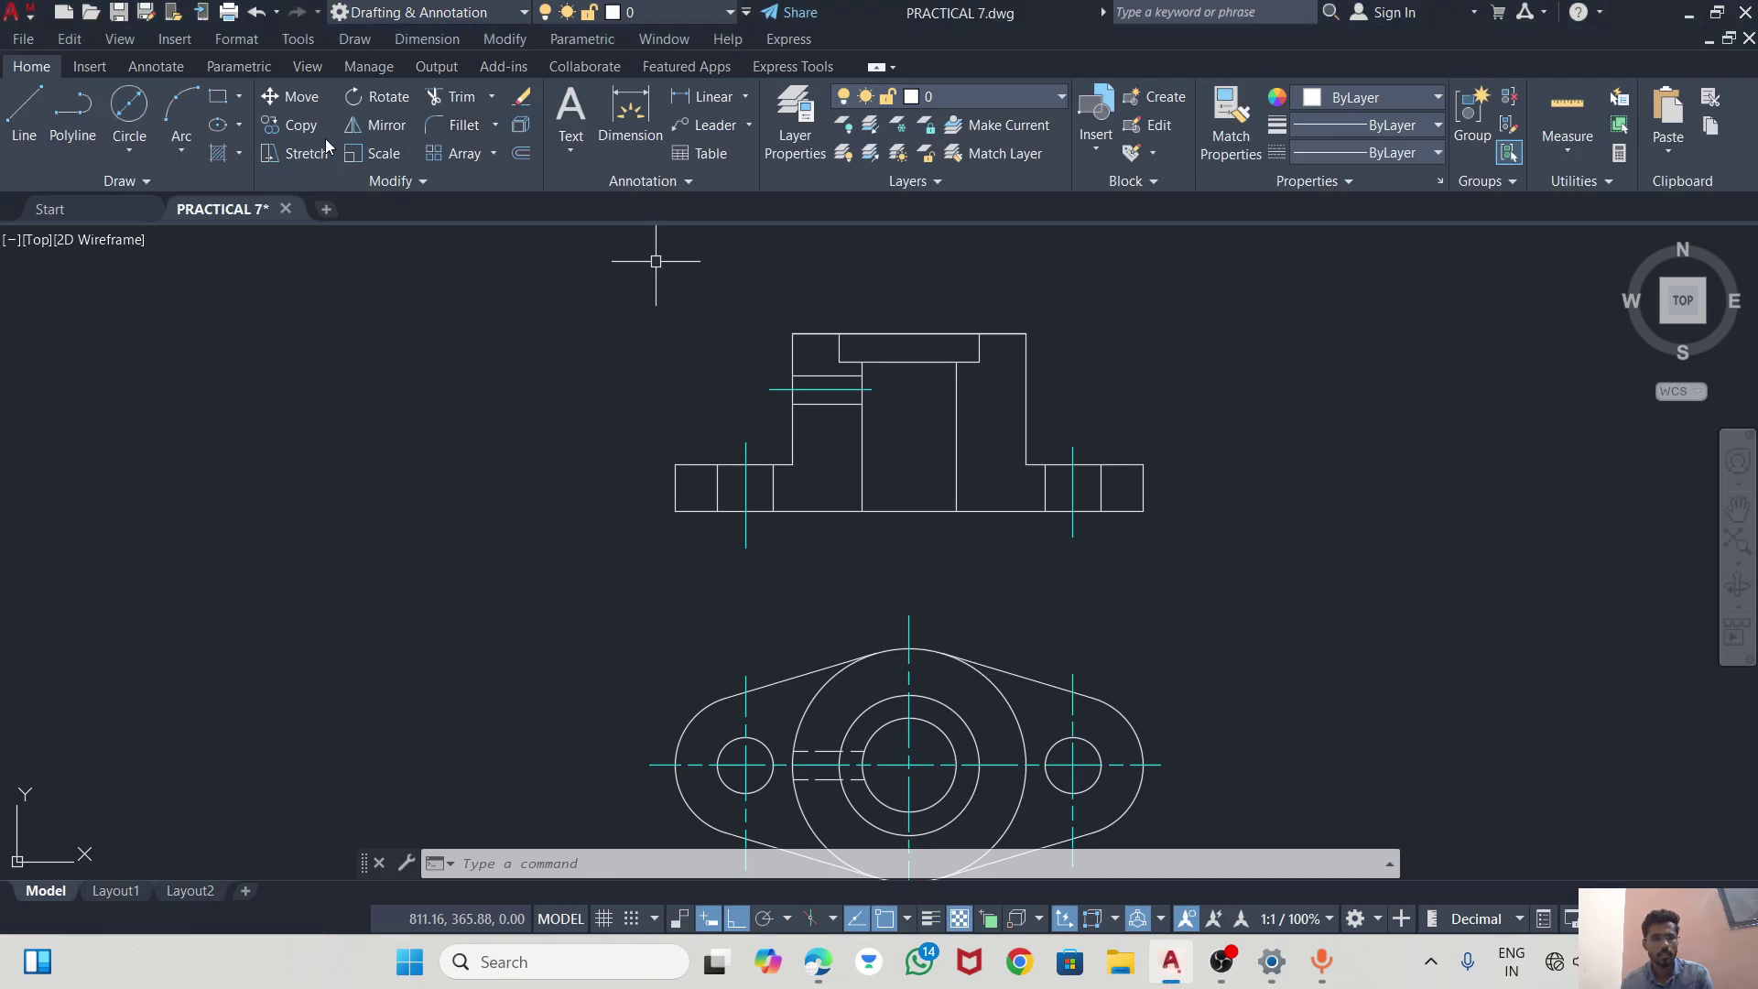
Hatch both section walls and both flange rectangles of the front view with ANSI31.
{"action": "left_click", "coordinate": [218, 155]}
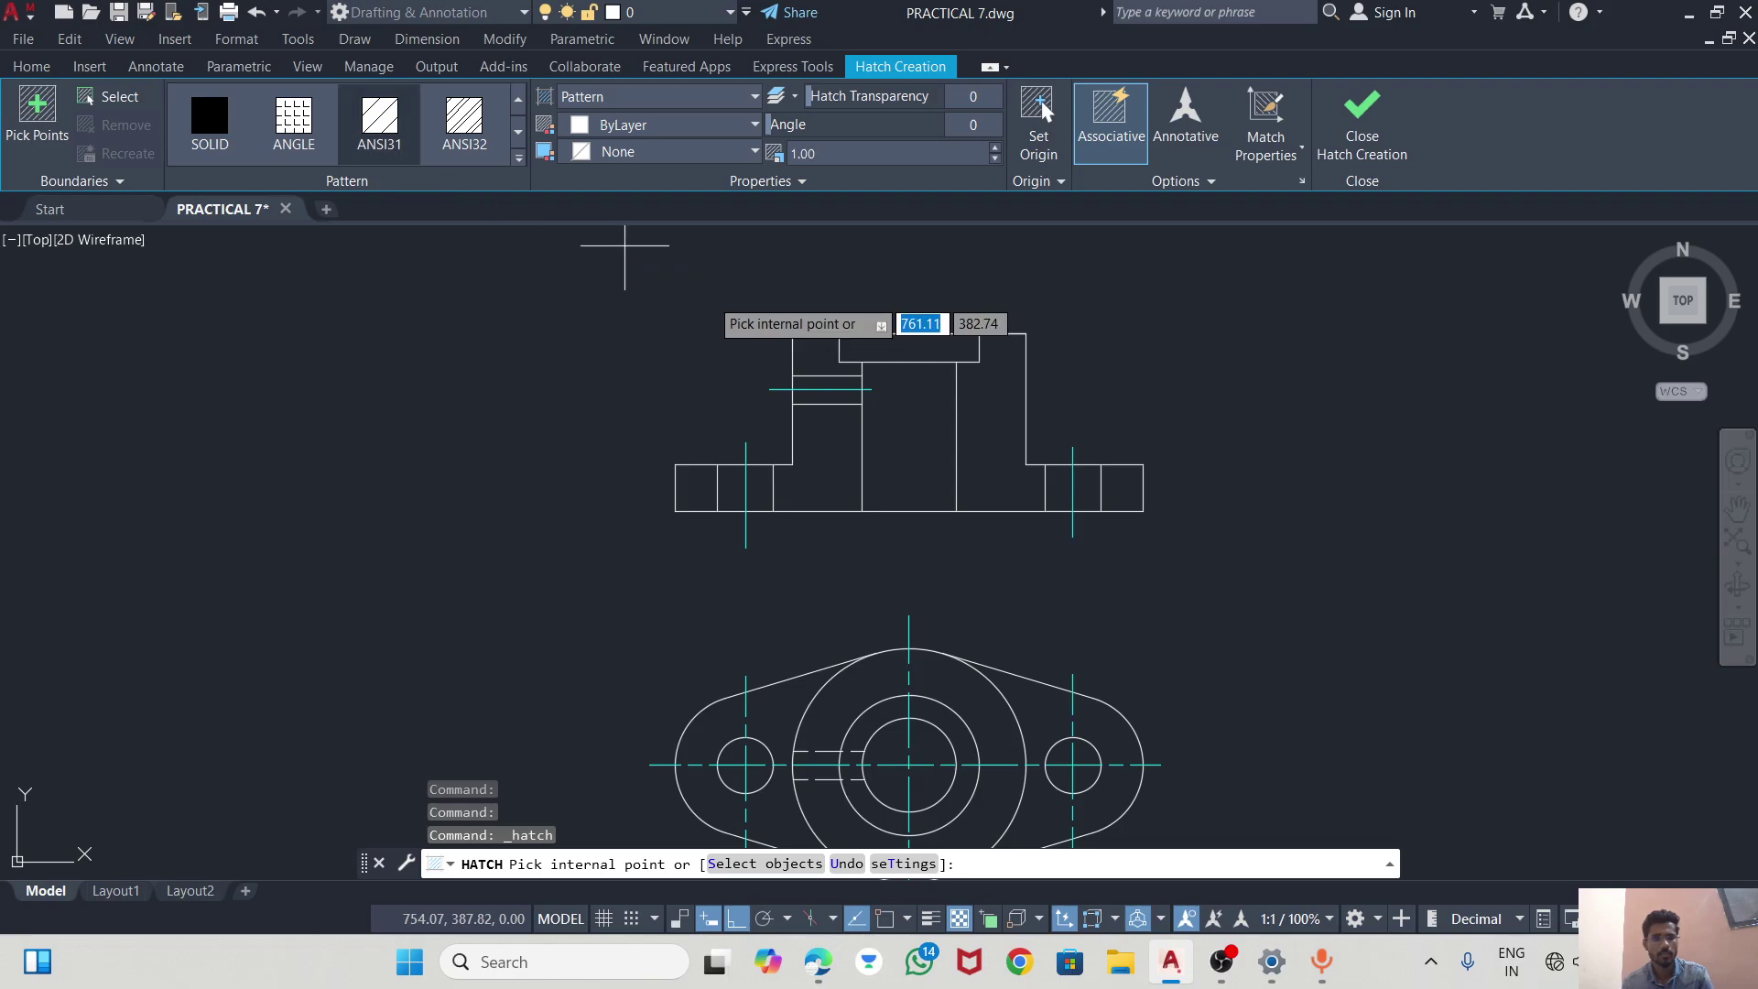
{"action": "left_click", "coordinate": [813, 451]}
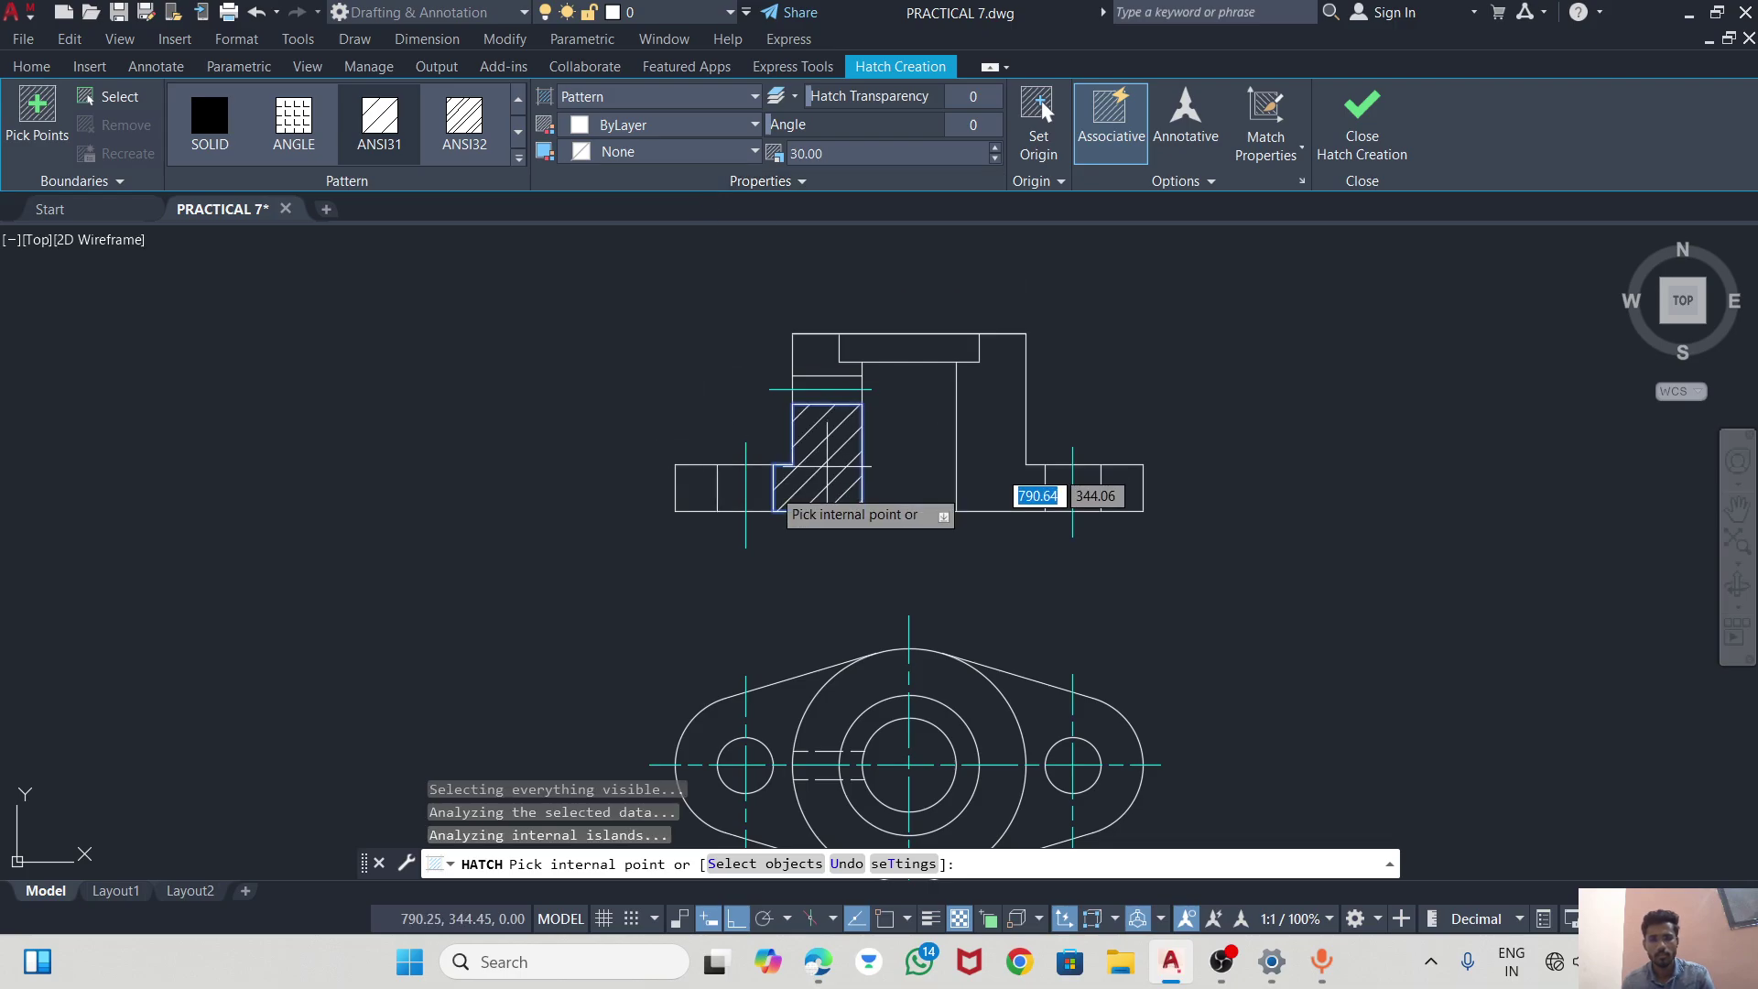
{"action": "left_click", "coordinate": [698, 487]}
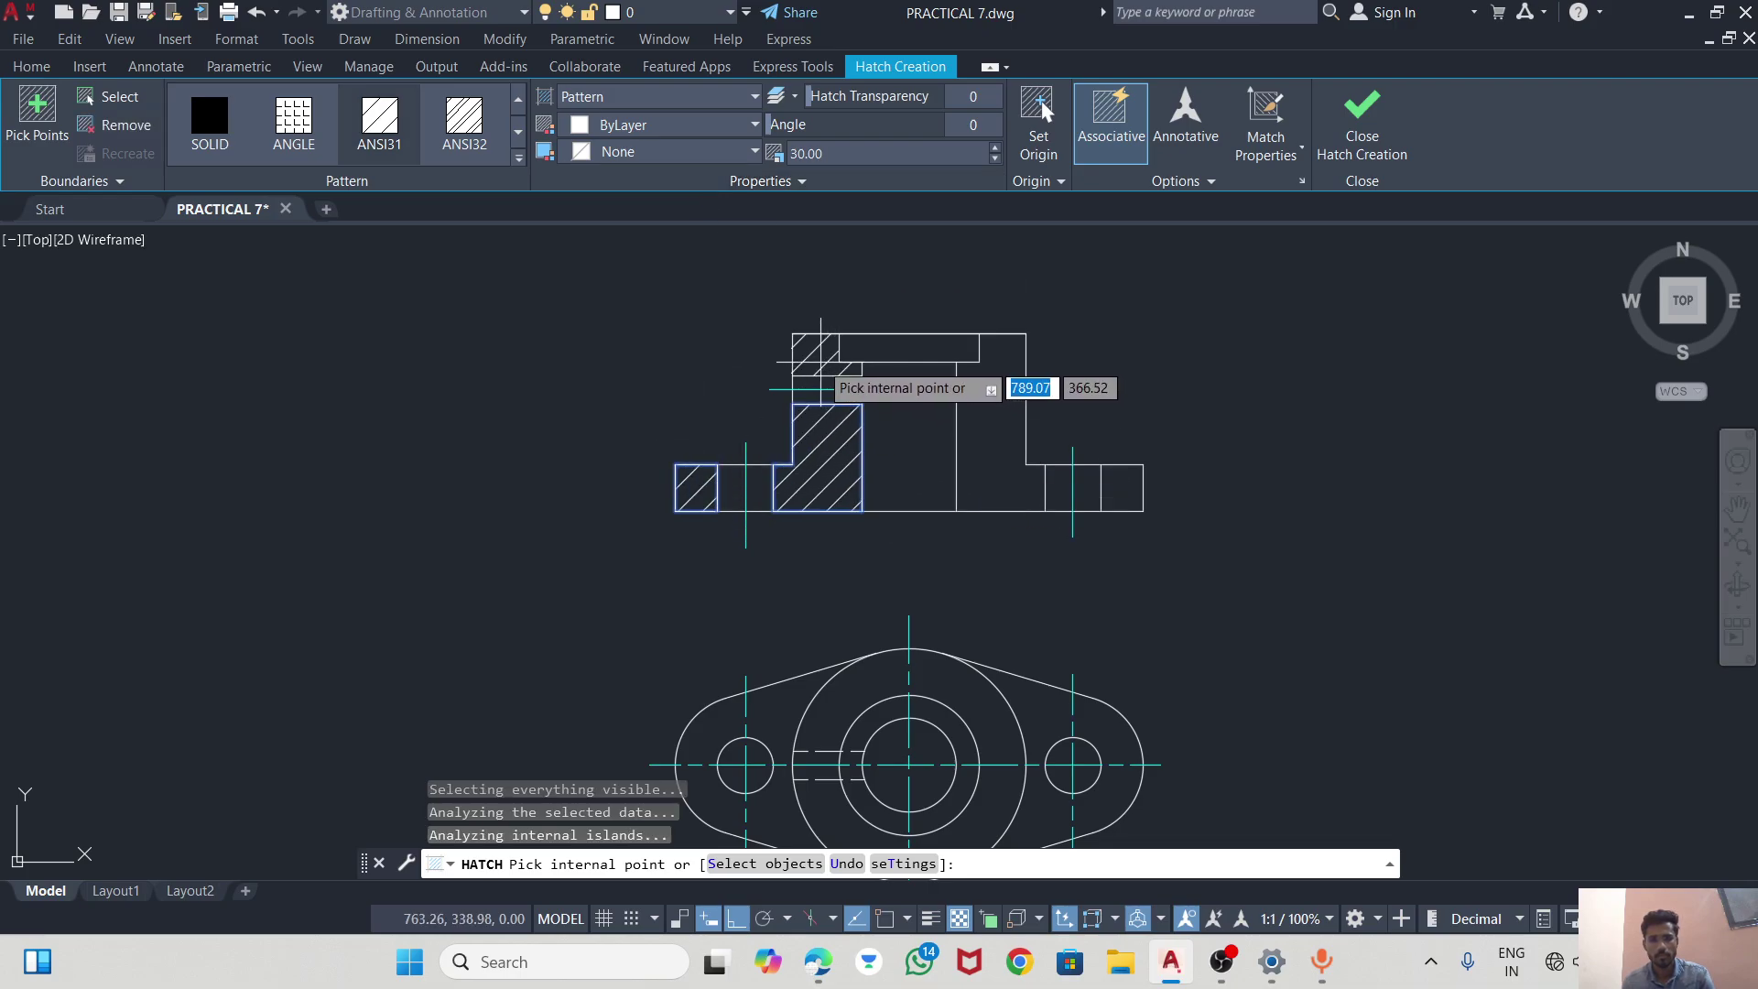
{"action": "left_click", "coordinate": [998, 409]}
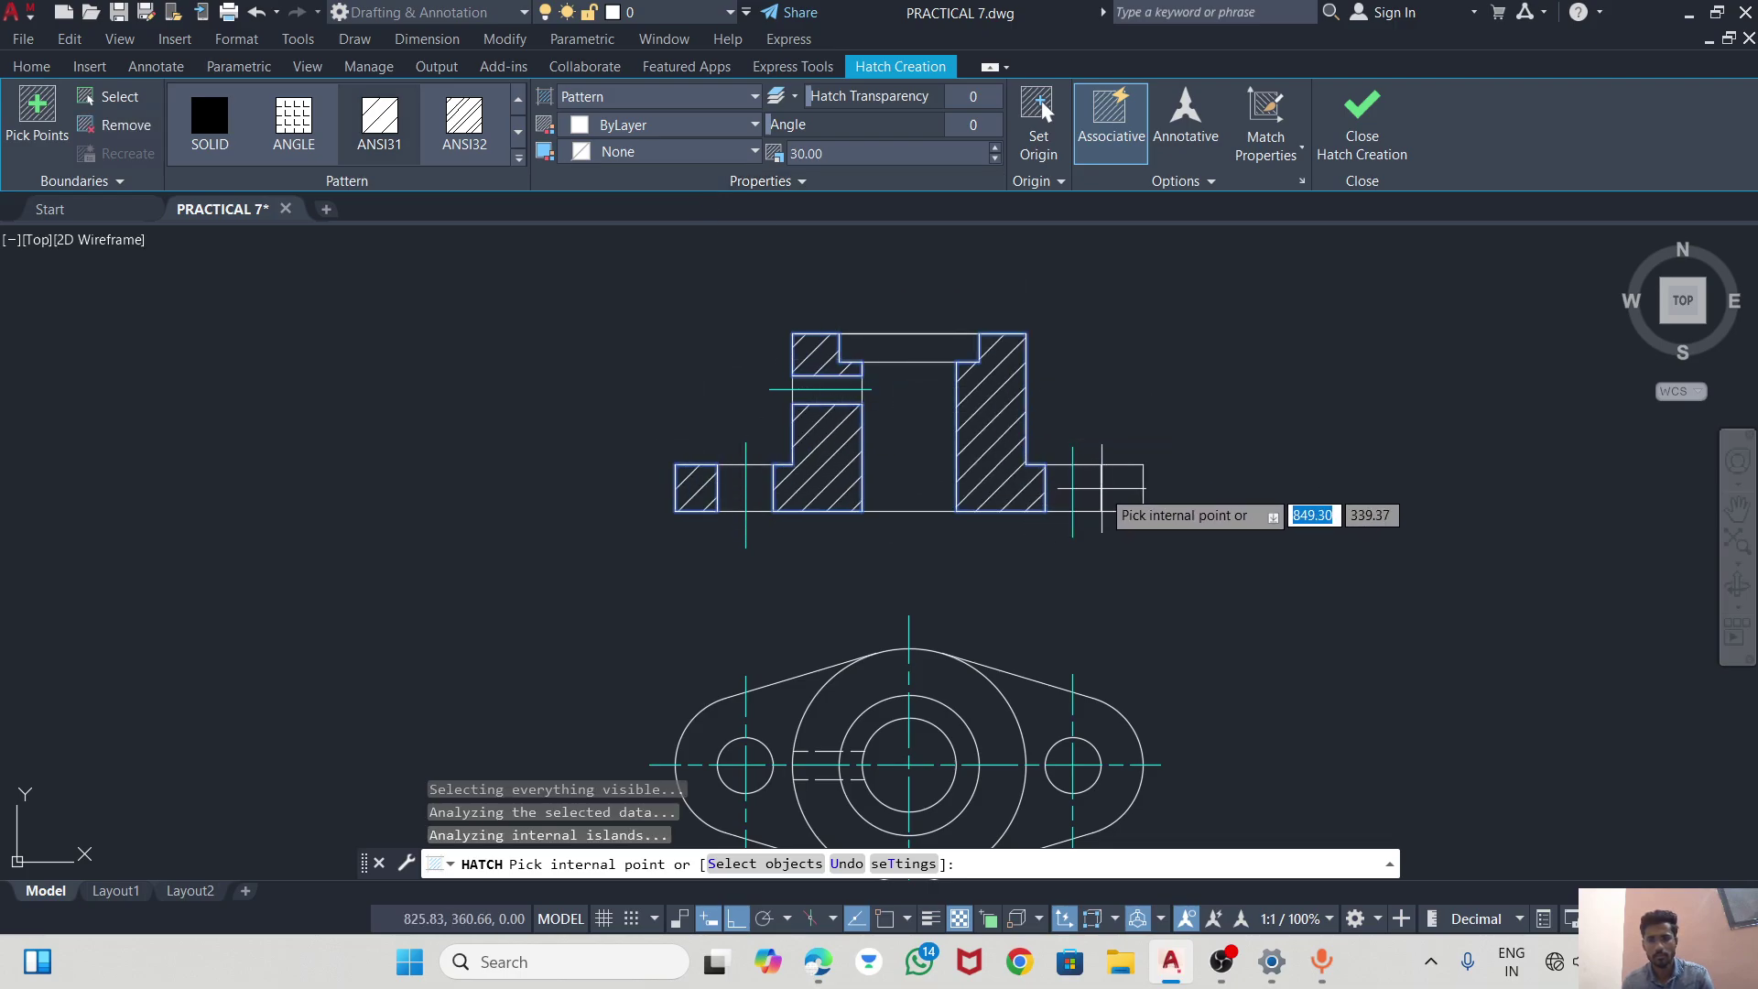
{"action": "left_click", "coordinate": [1122, 488]}
{"action": "left_click", "coordinate": [1363, 115]}
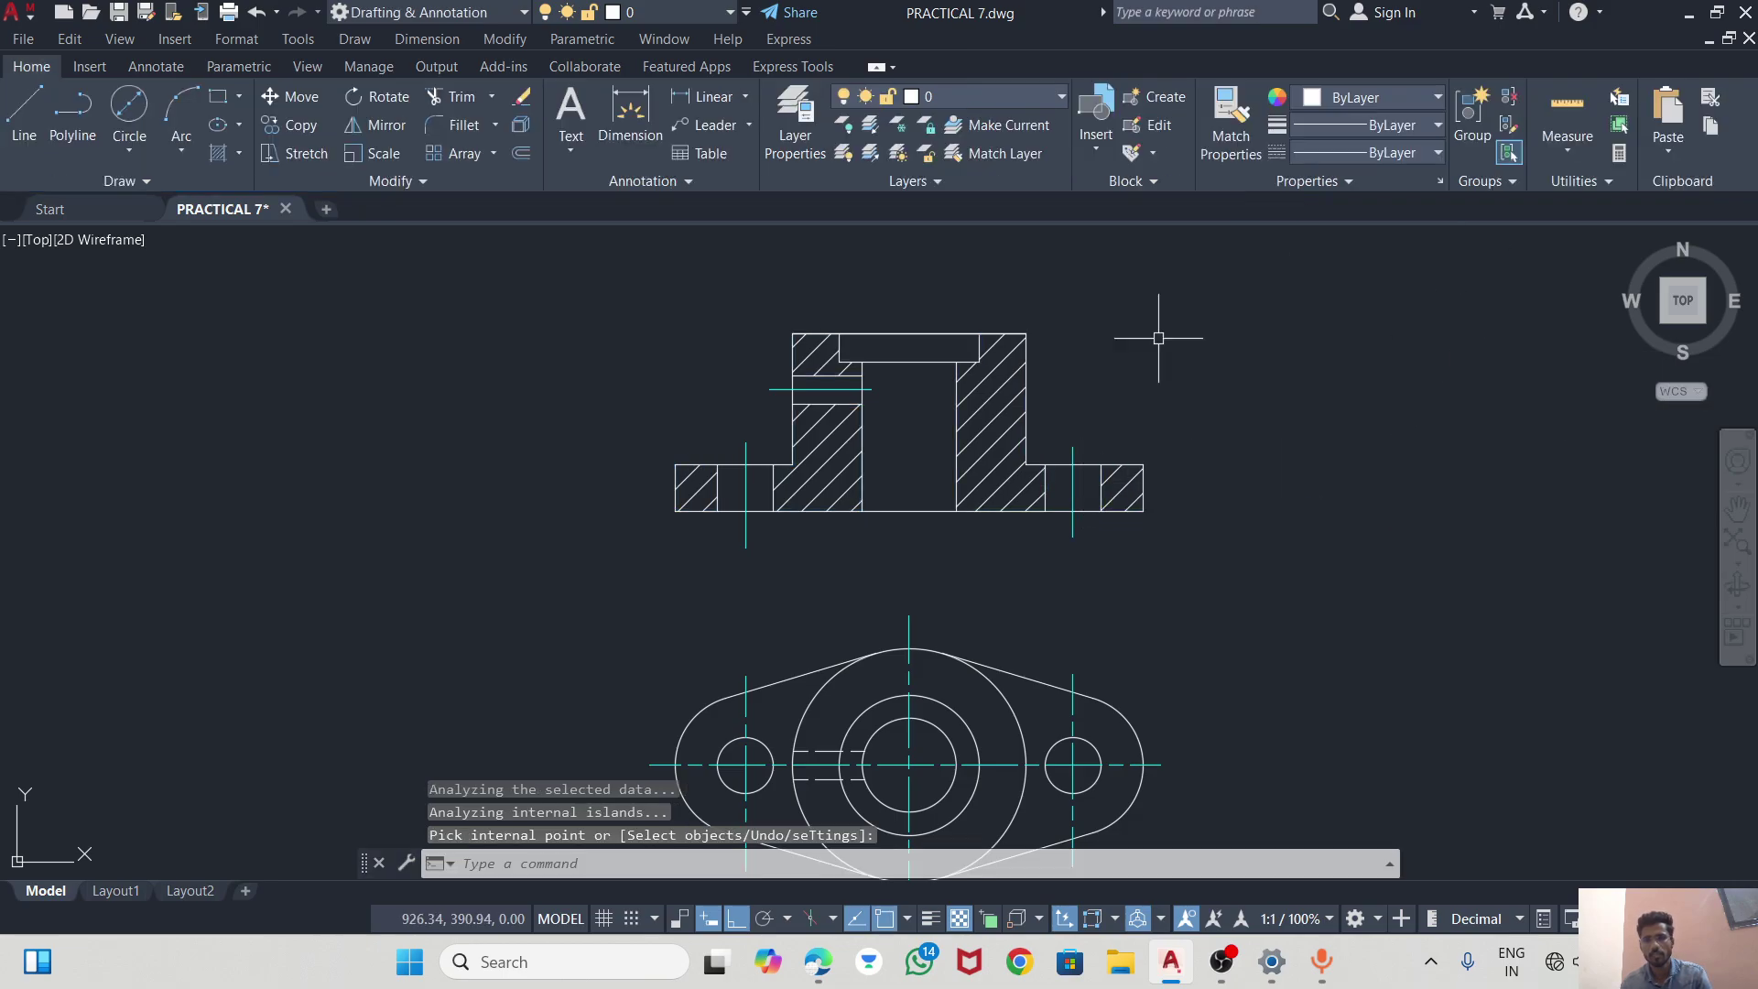
Bring the shaft support reference drawing back up in Edge.
{"action": "scroll", "coordinate": [801, 540], "scroll_direction": "down", "scroll_amount": 2}
{"action": "scroll", "coordinate": [818, 571], "scroll_direction": "up", "scroll_amount": 2}
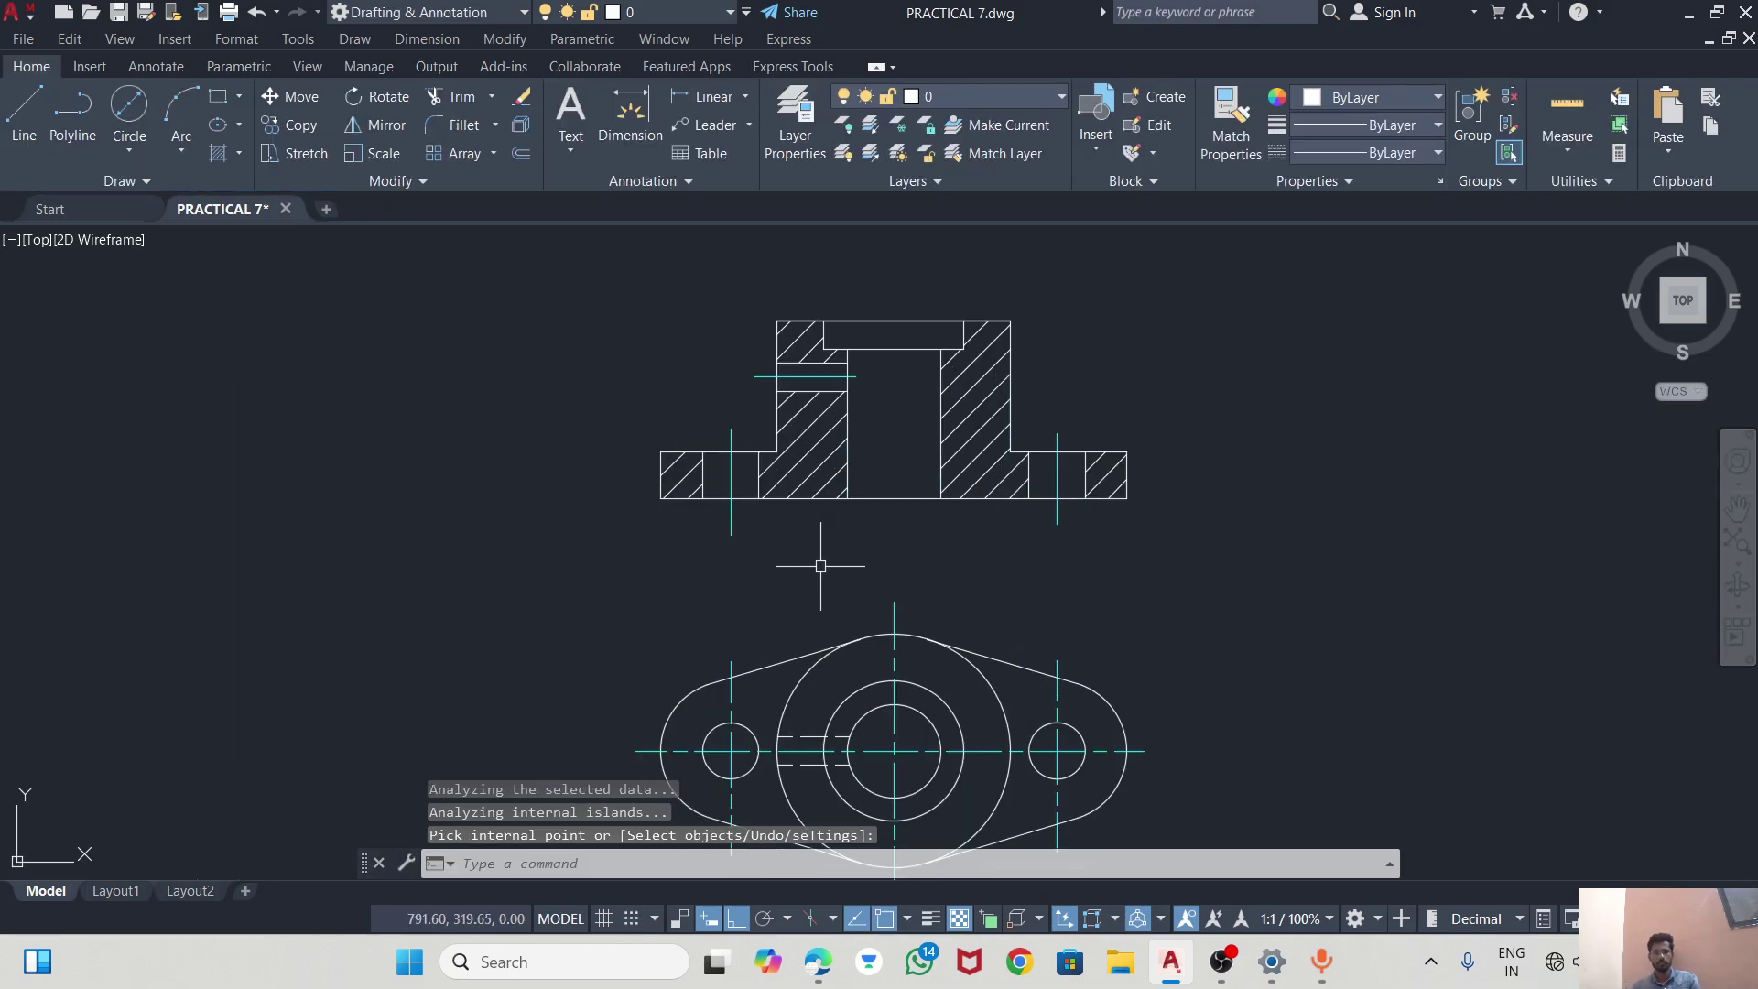
{"action": "scroll", "coordinate": [784, 521], "scroll_direction": "down", "scroll_amount": 2}
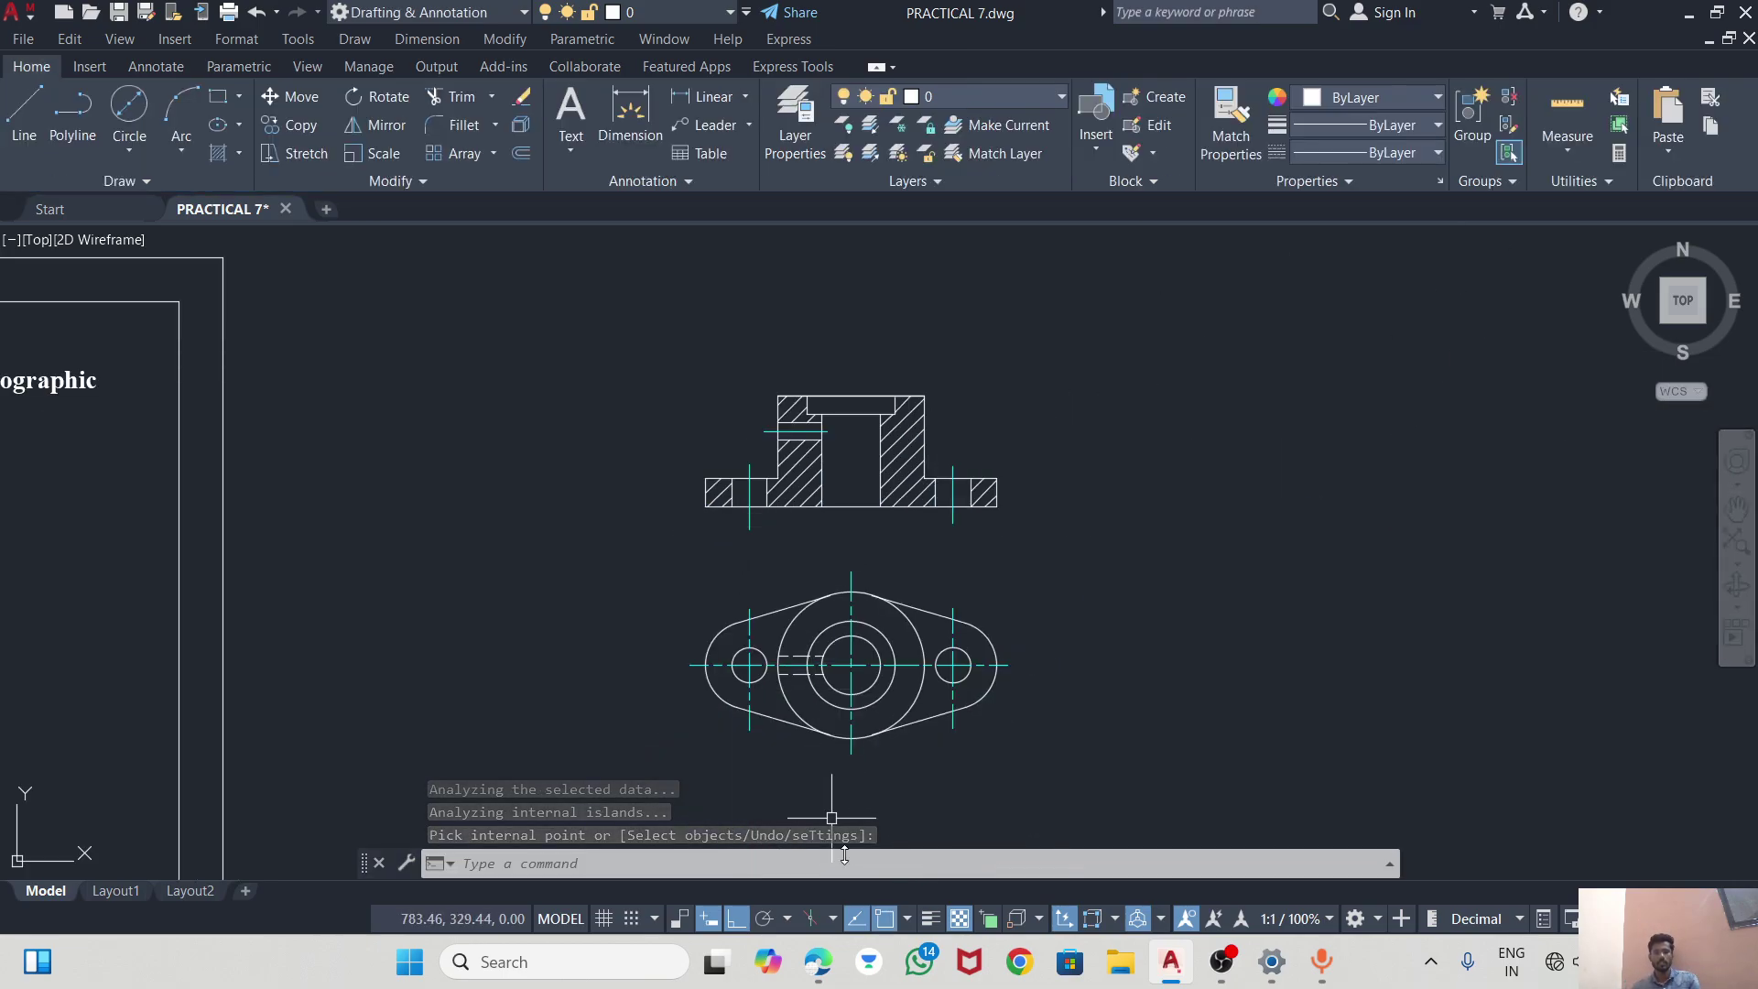
{"action": "left_click", "coordinate": [815, 952]}
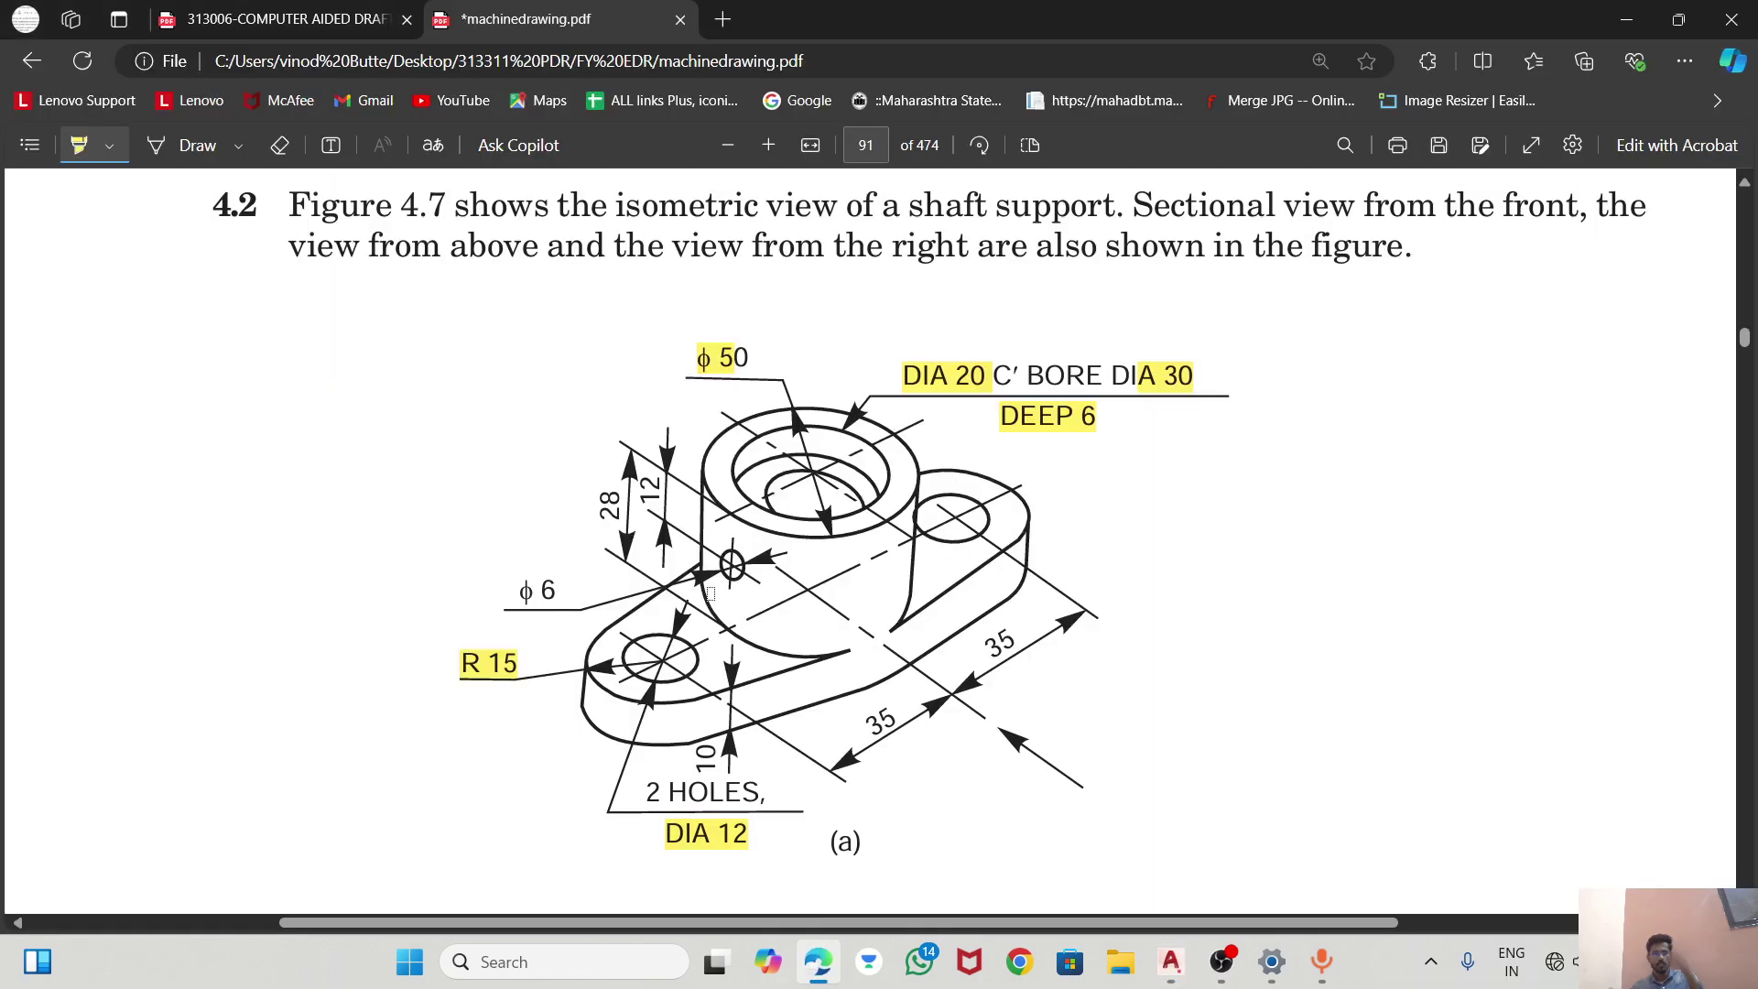
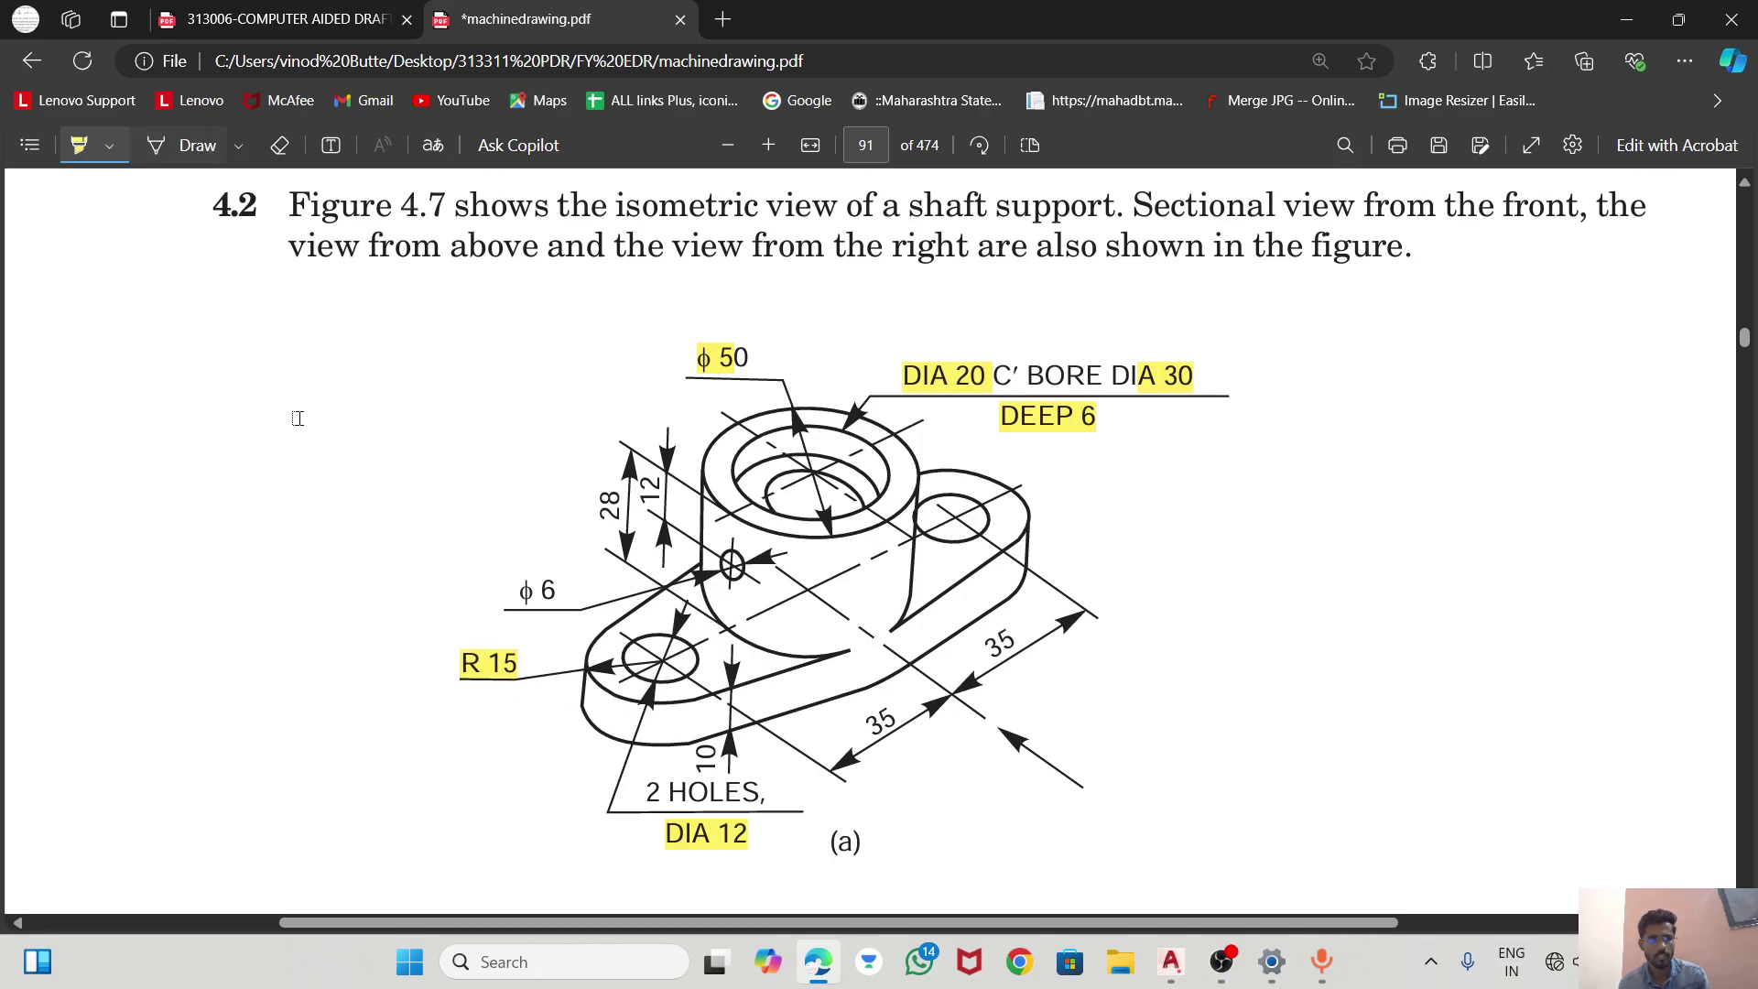
Sketch a viewing-direction arrow beside Figure 4.7 in the PDF, then return to PRACTICAL 7.dwg.
{"action": "key", "text": "alt+d"}
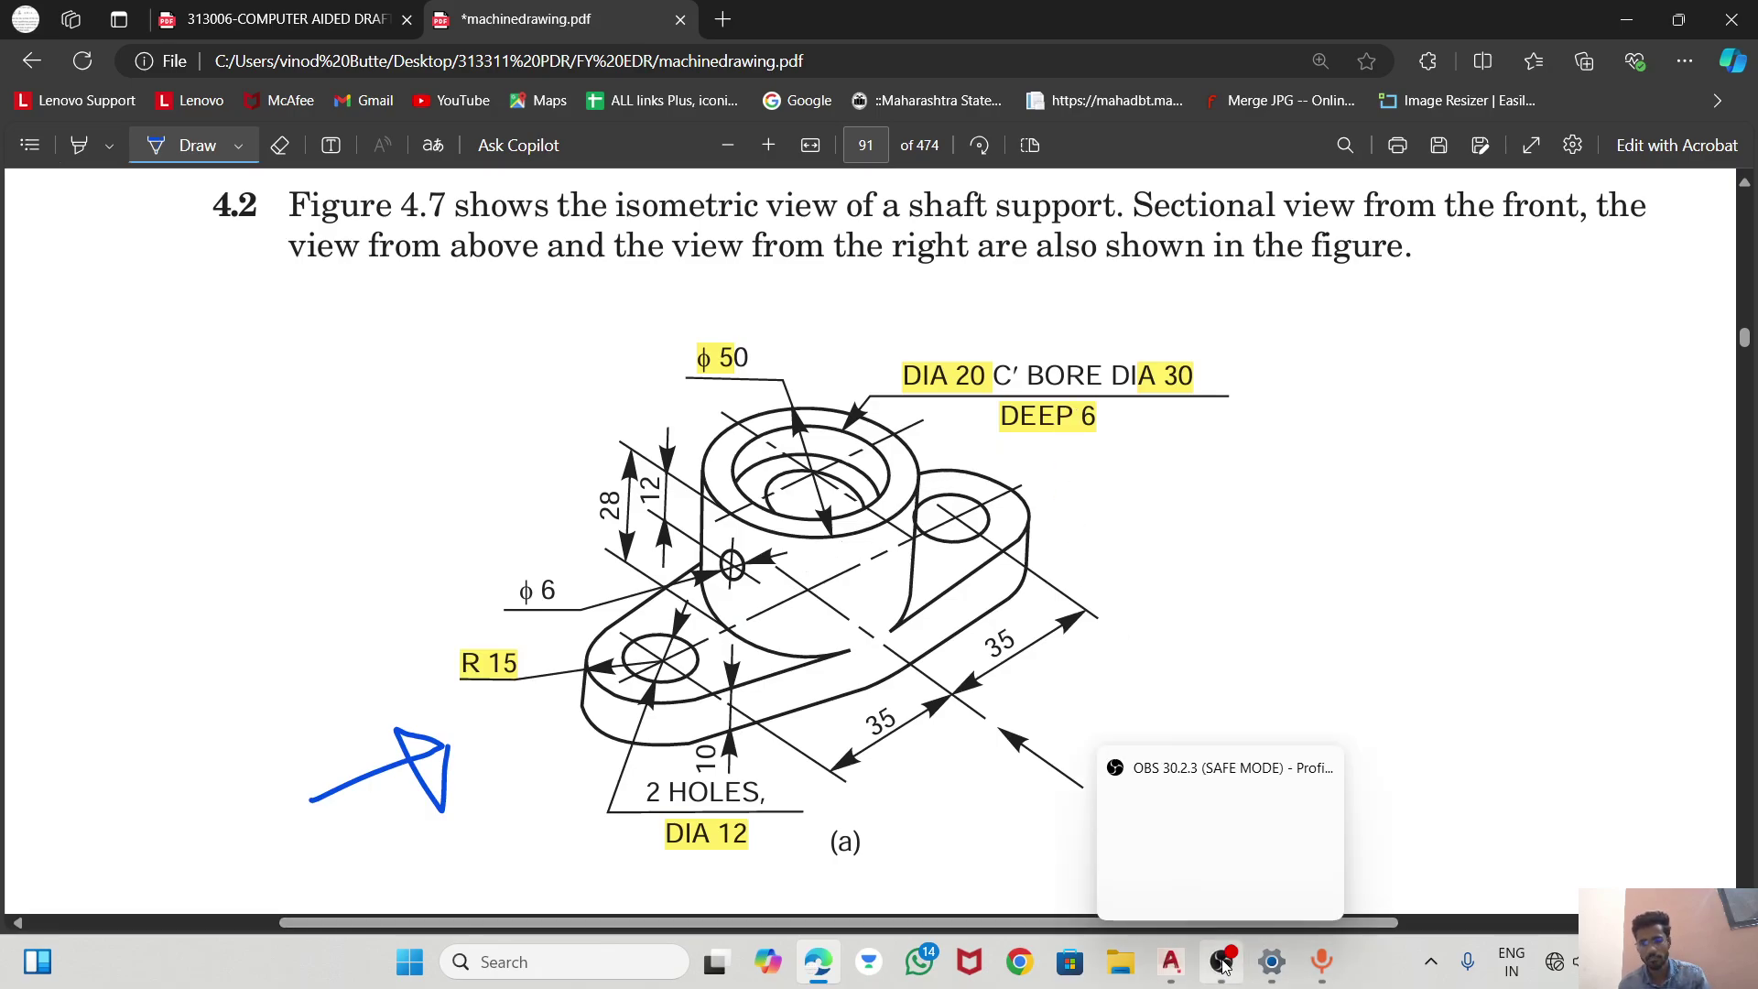
{"action": "mouse_move", "coordinate": [1170, 962]}
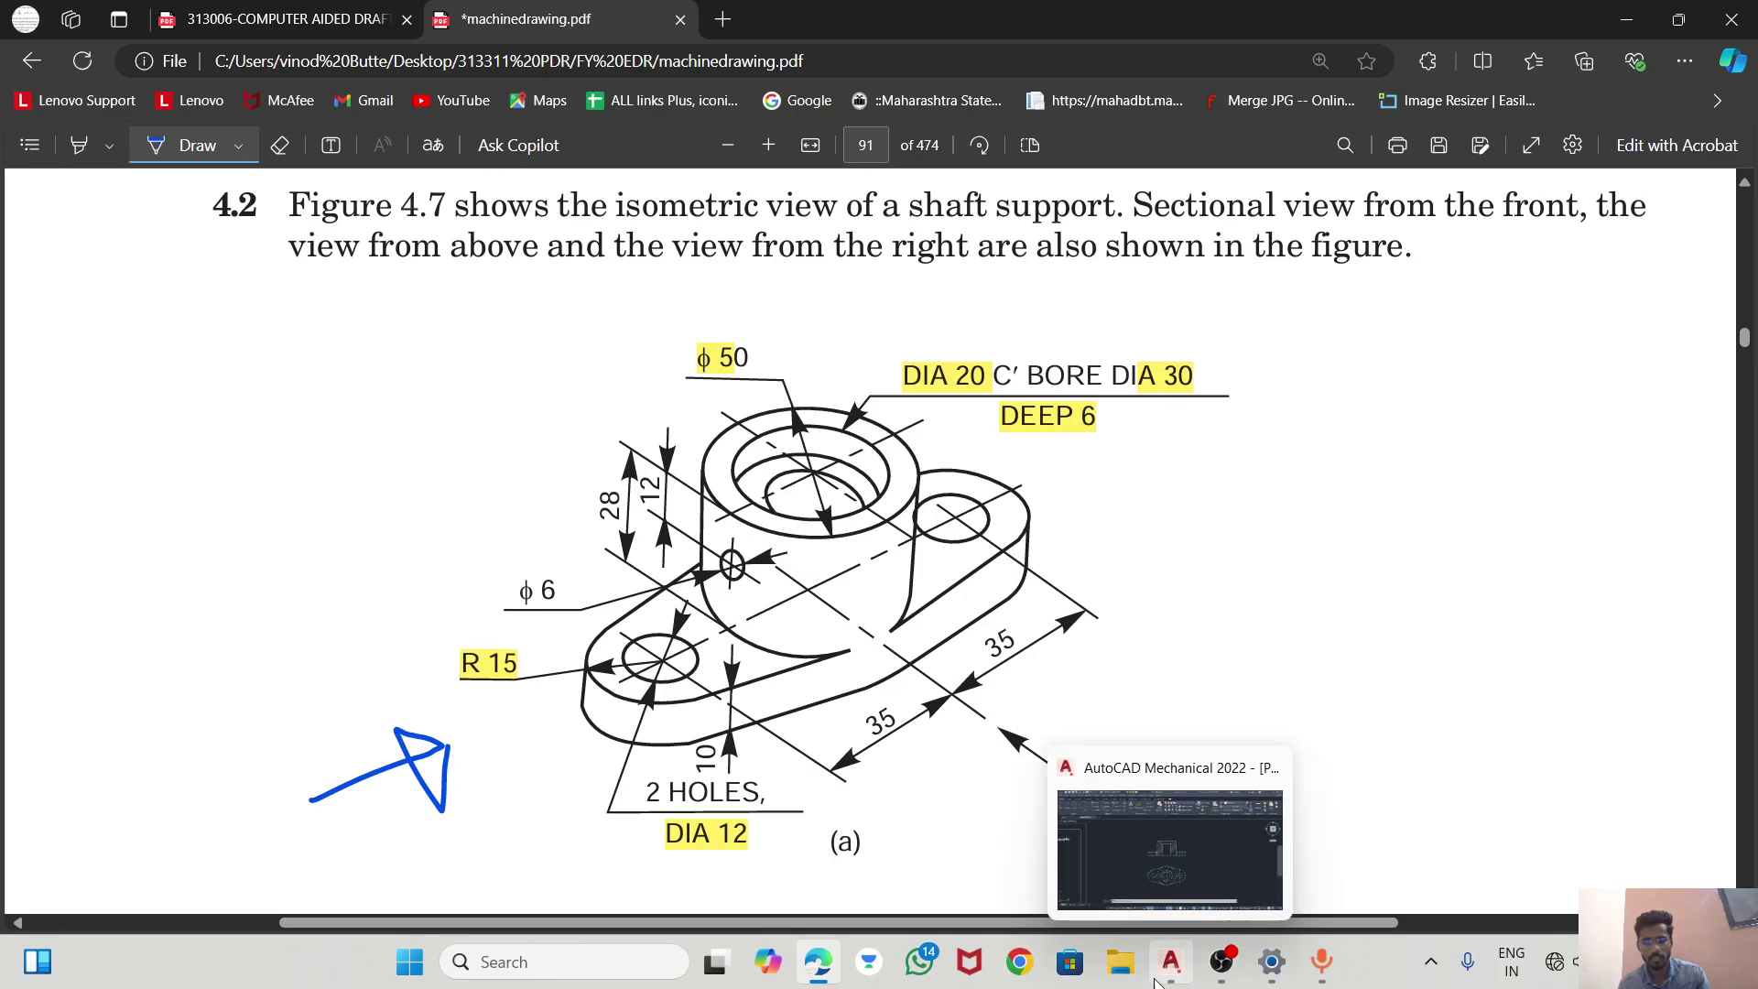
{"action": "left_click", "coordinate": [1156, 805]}
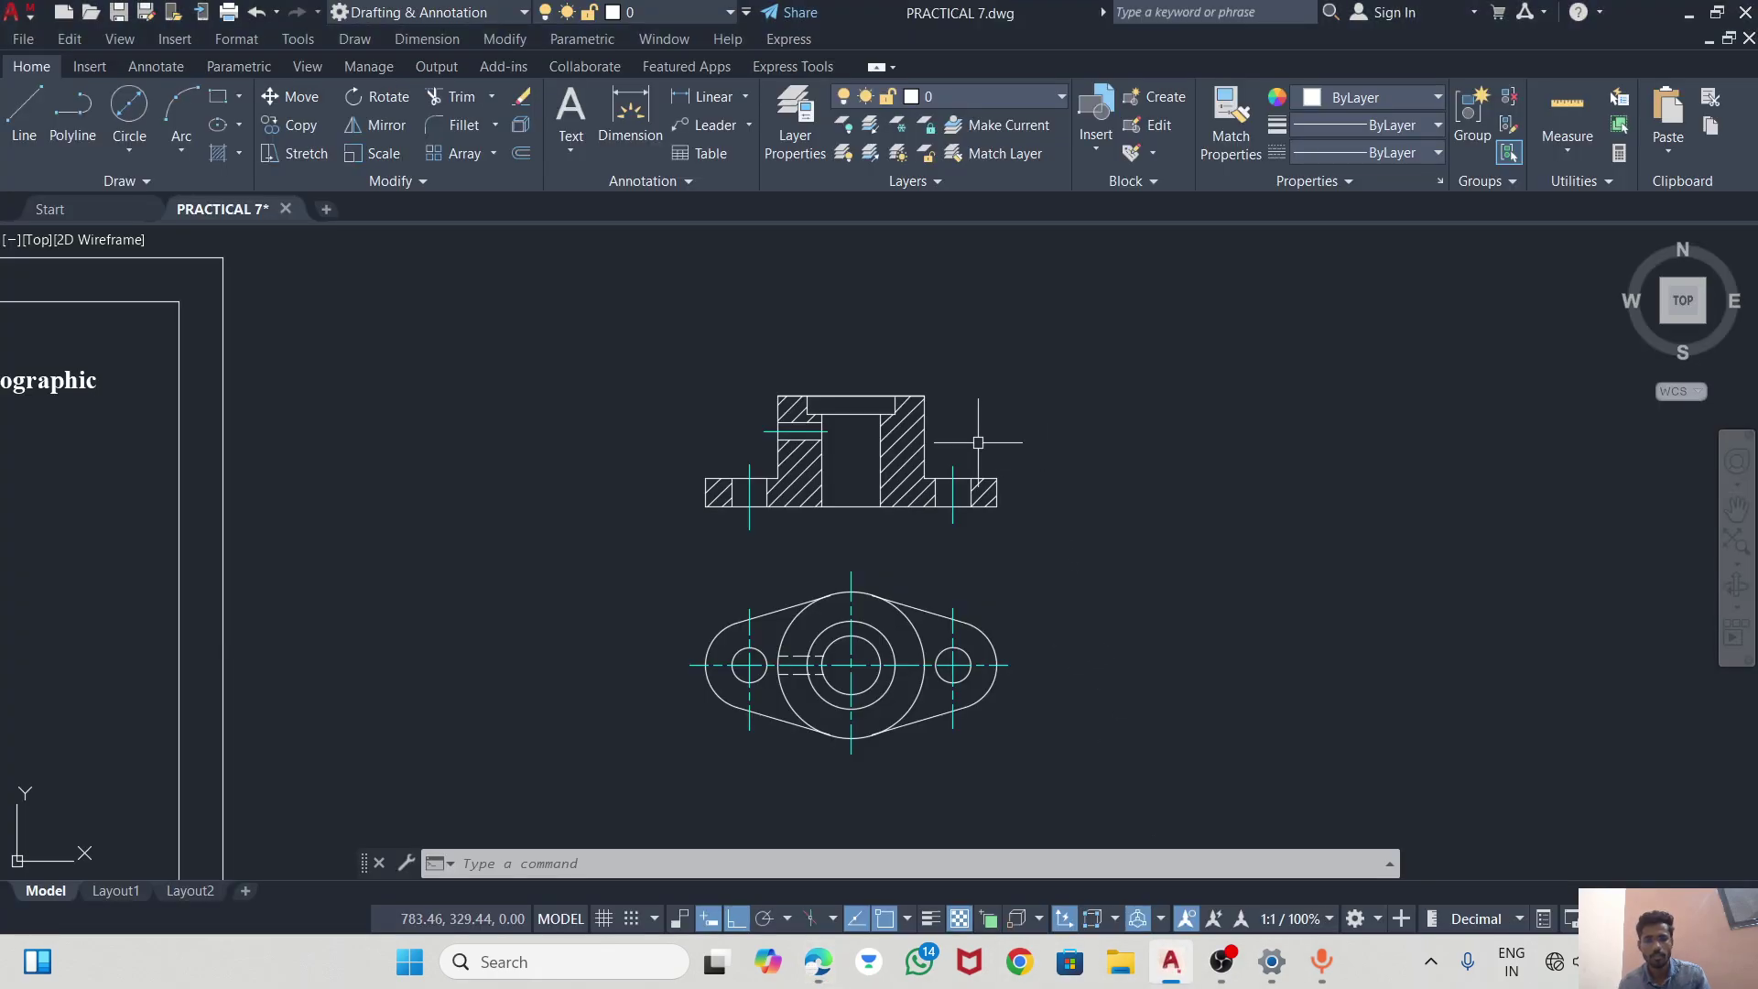
Draw a 50 by 50 side-view rectangle beside the sectional front view.
{"action": "left_click", "coordinate": [24, 115]}
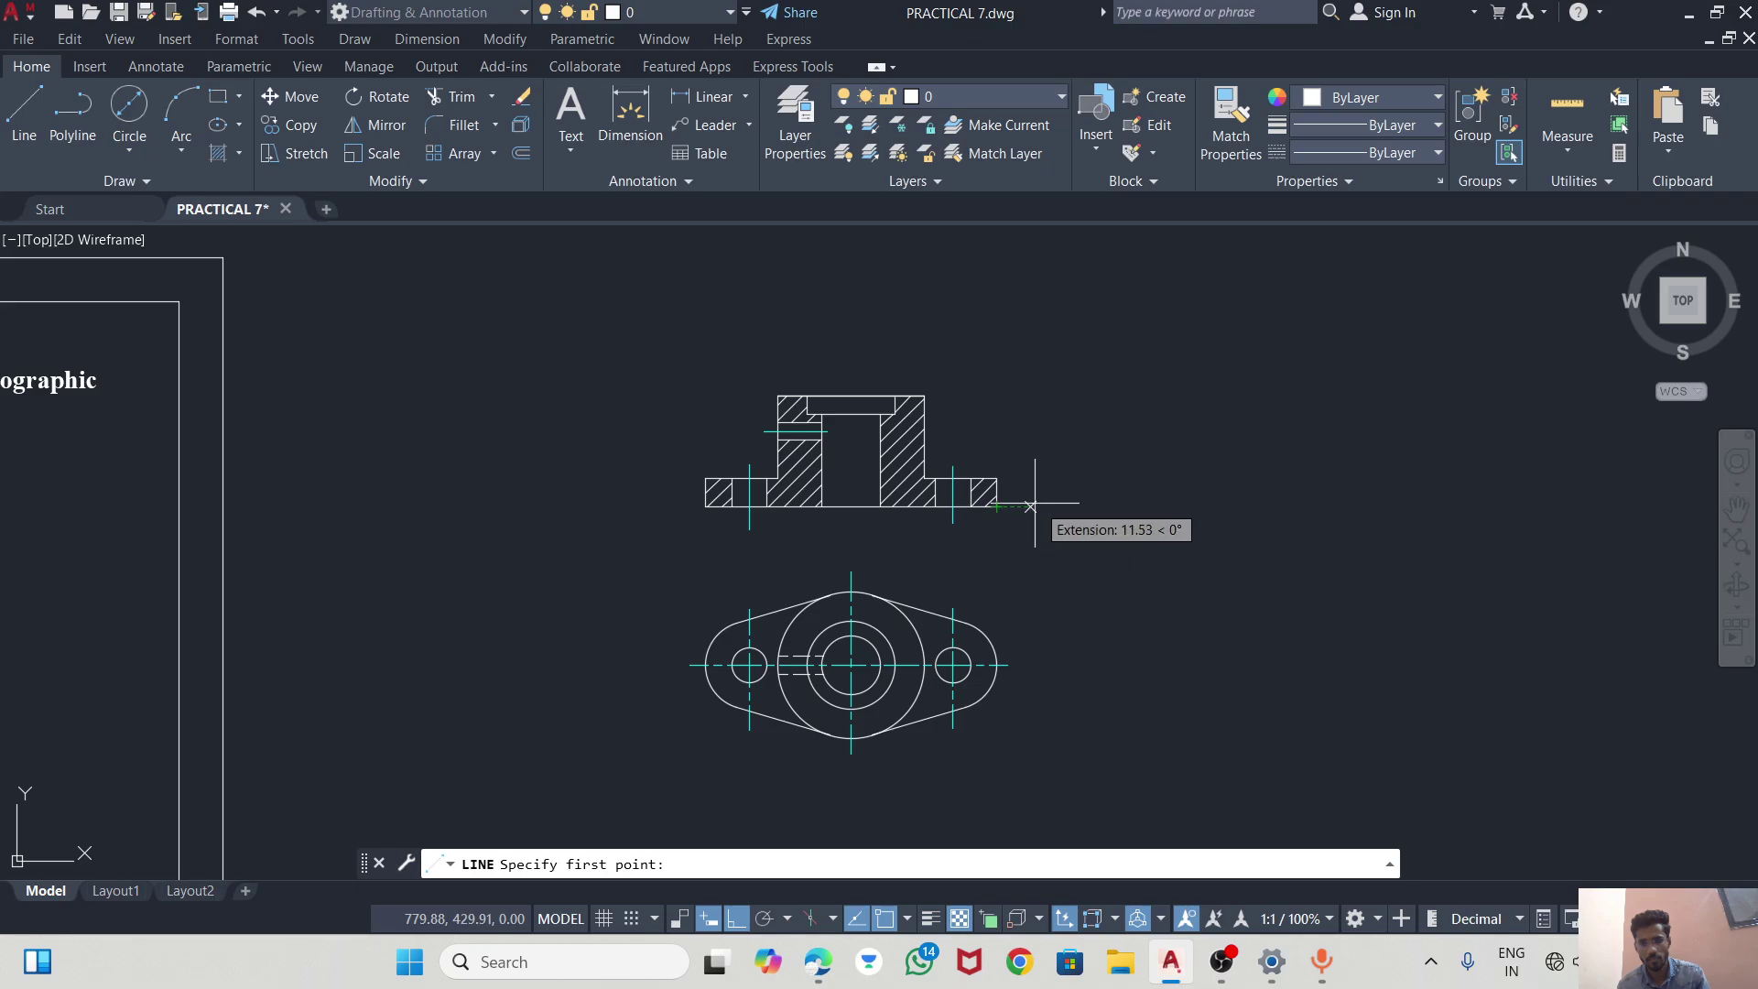
{"action": "left_click", "coordinate": [1100, 506]}
{"action": "key", "text": "alt+Tab"}
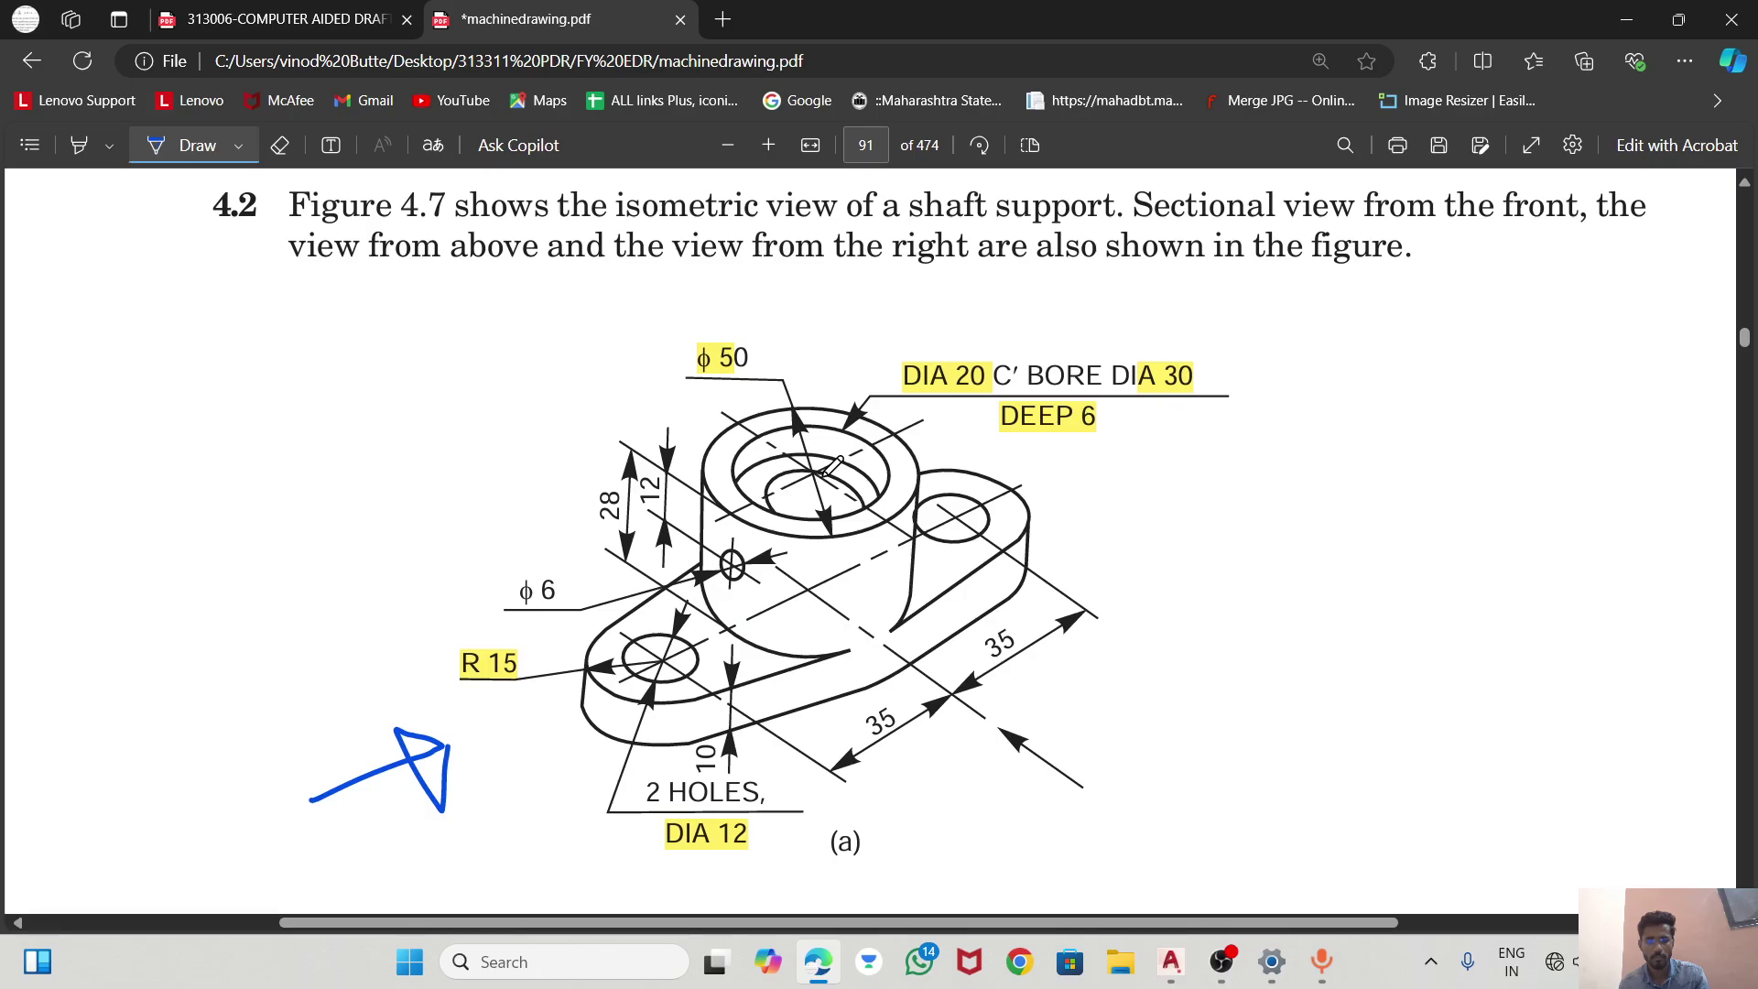
{"action": "key", "text": "alt+Tab"}
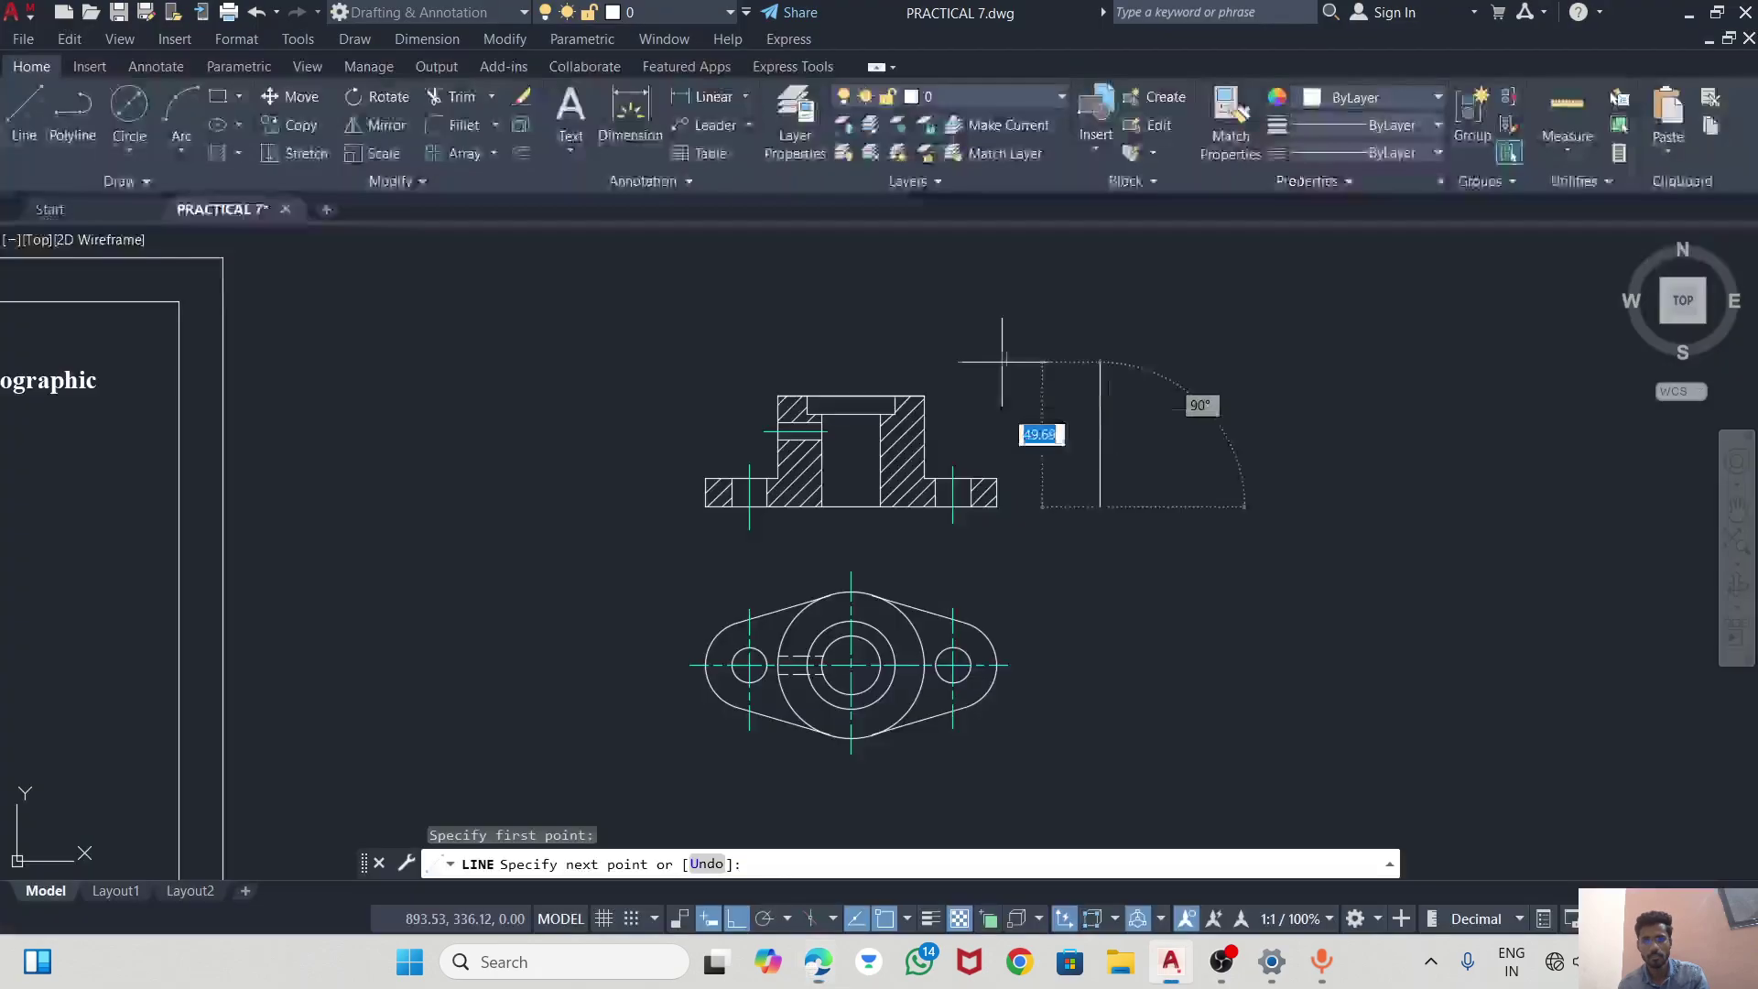
{"action": "type", "text": "50"}
{"action": "key", "text": "Return"}
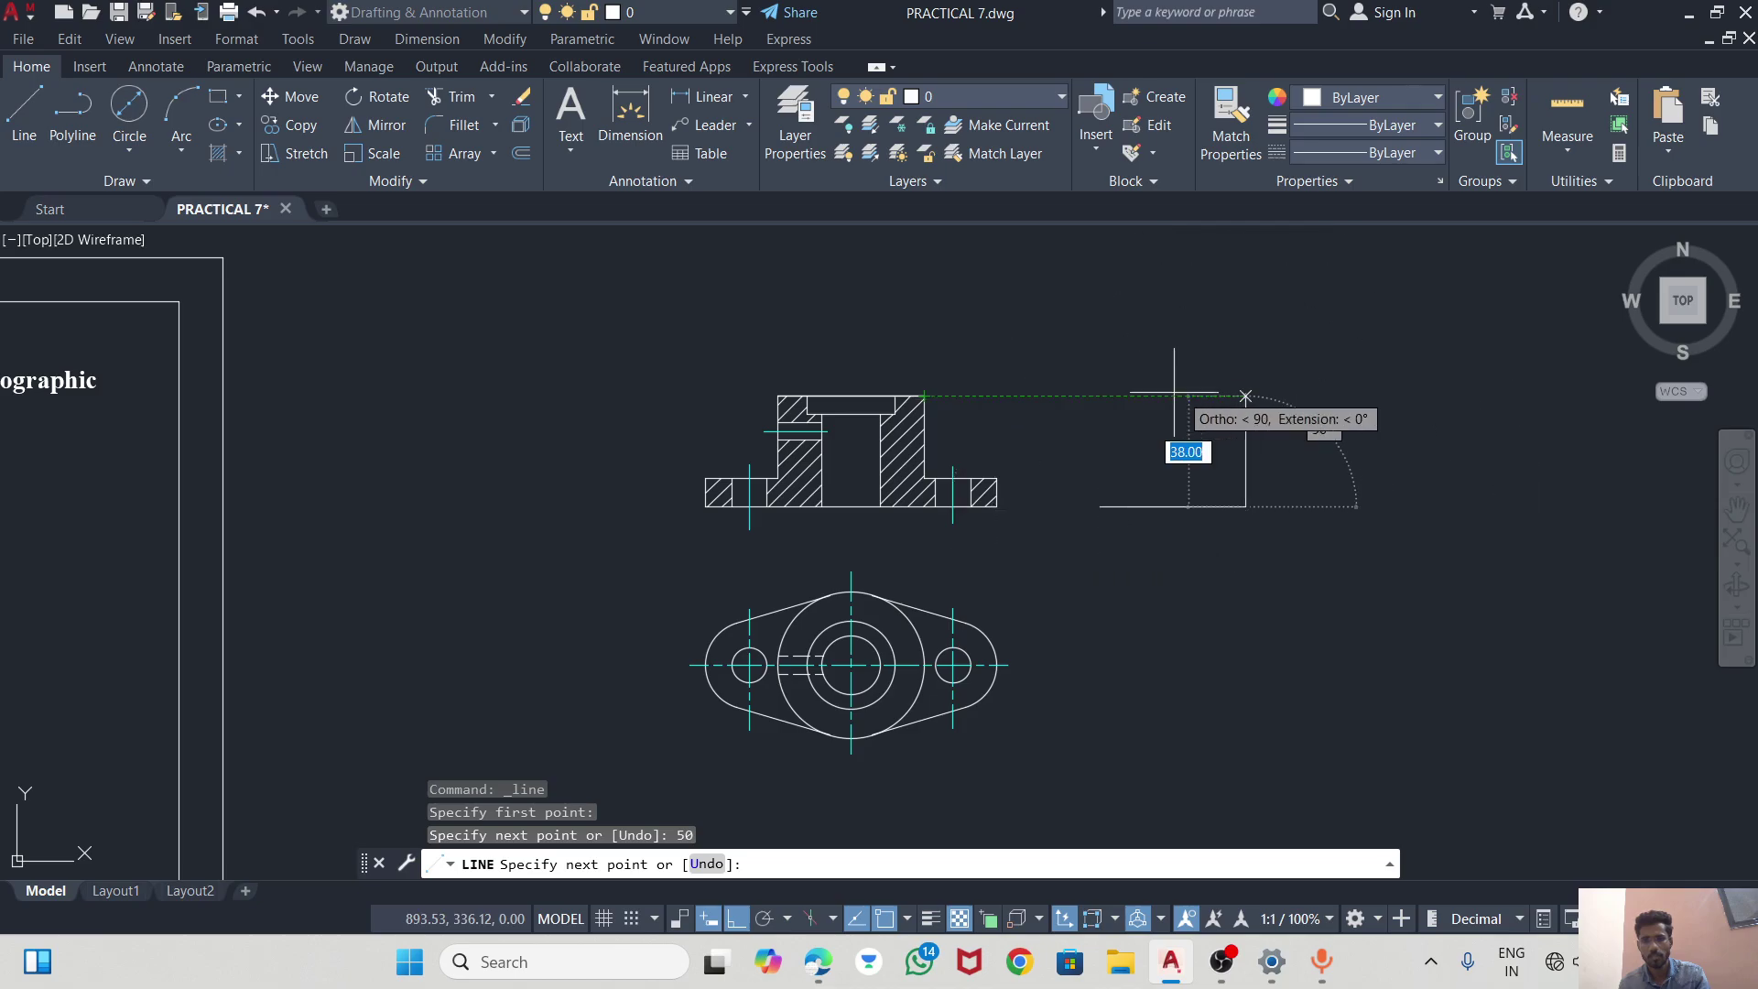
{"action": "left_click", "coordinate": [1245, 396]}
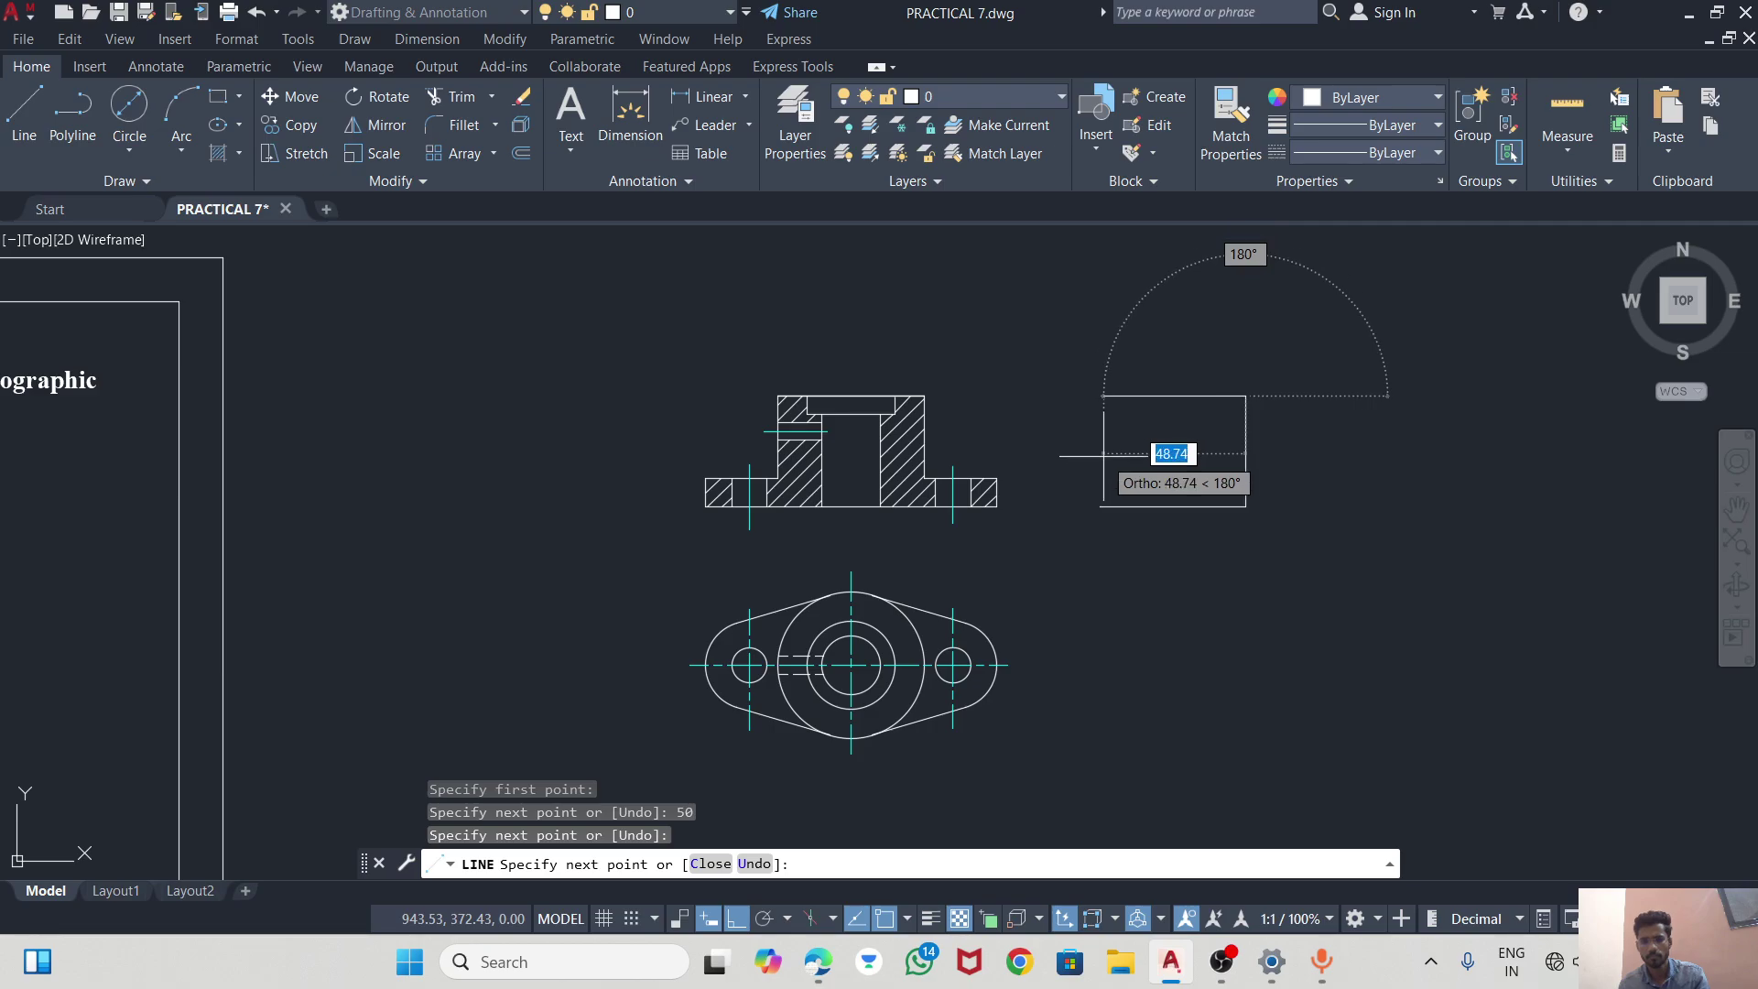
{"action": "type", "text": "50."}
{"action": "key", "text": "Return"}
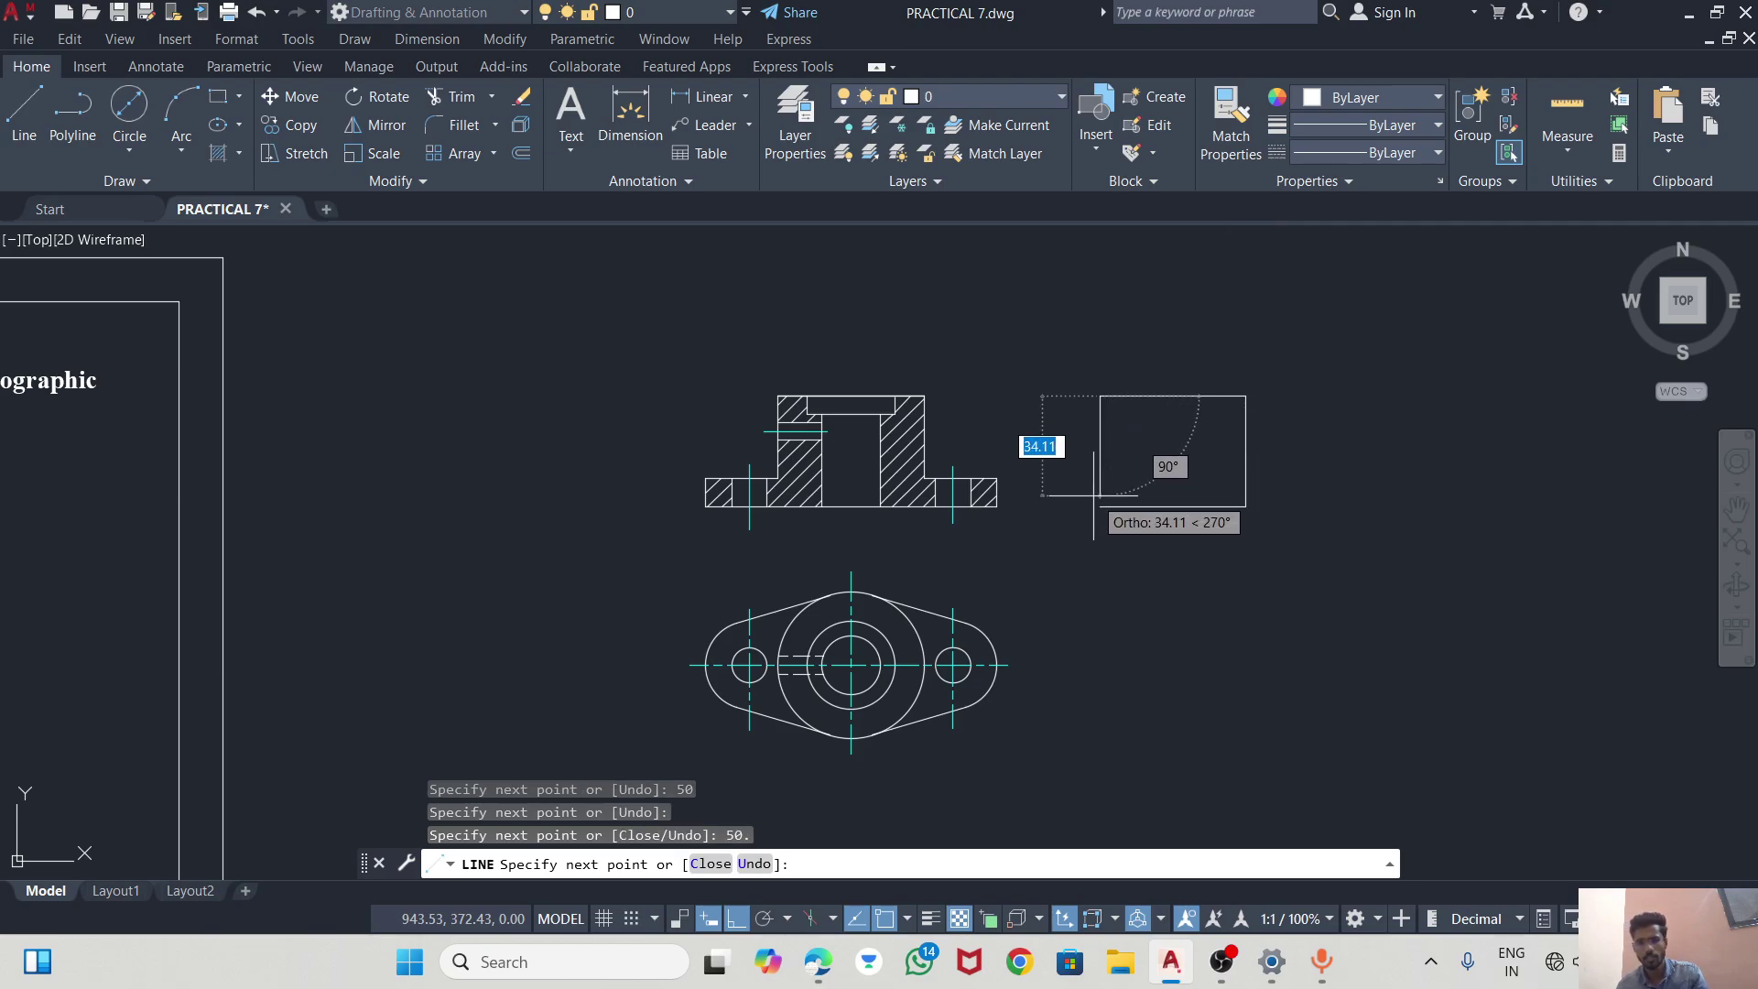
{"action": "left_click", "coordinate": [1109, 506]}
{"action": "key", "text": "Escape"}
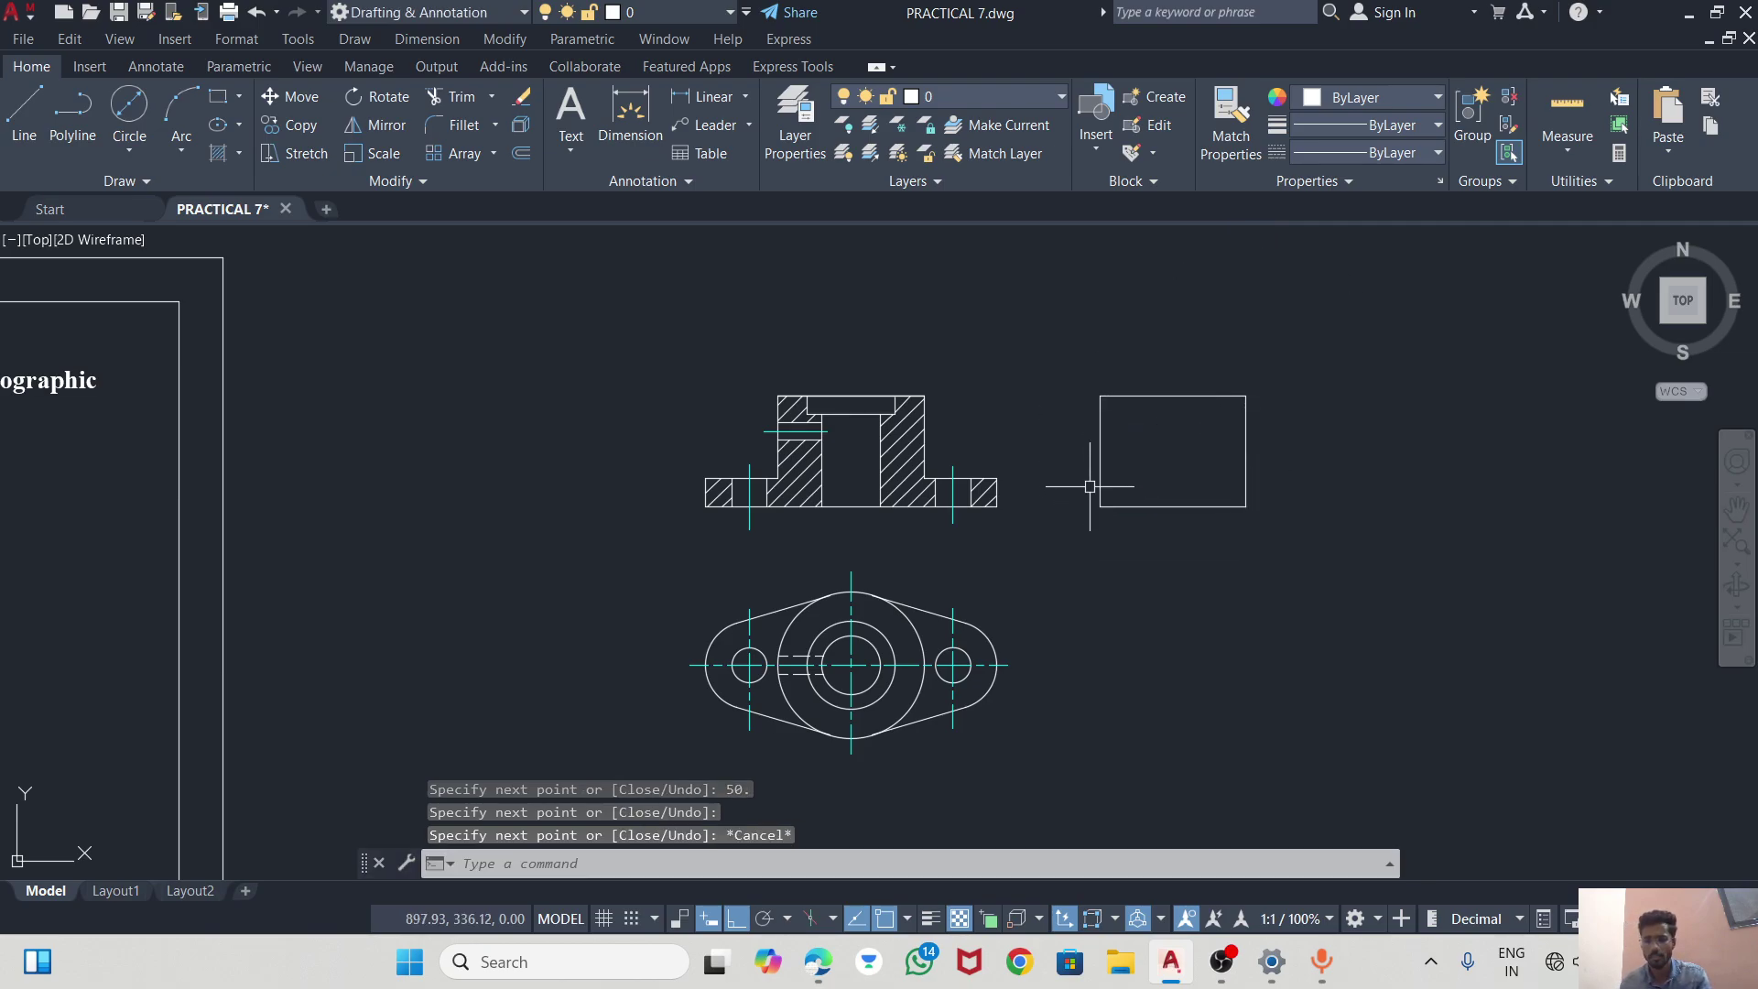
Draw a vertical centre line from the top edge midpoint to the bottom midpoint.
{"action": "left_click", "coordinate": [24, 110]}
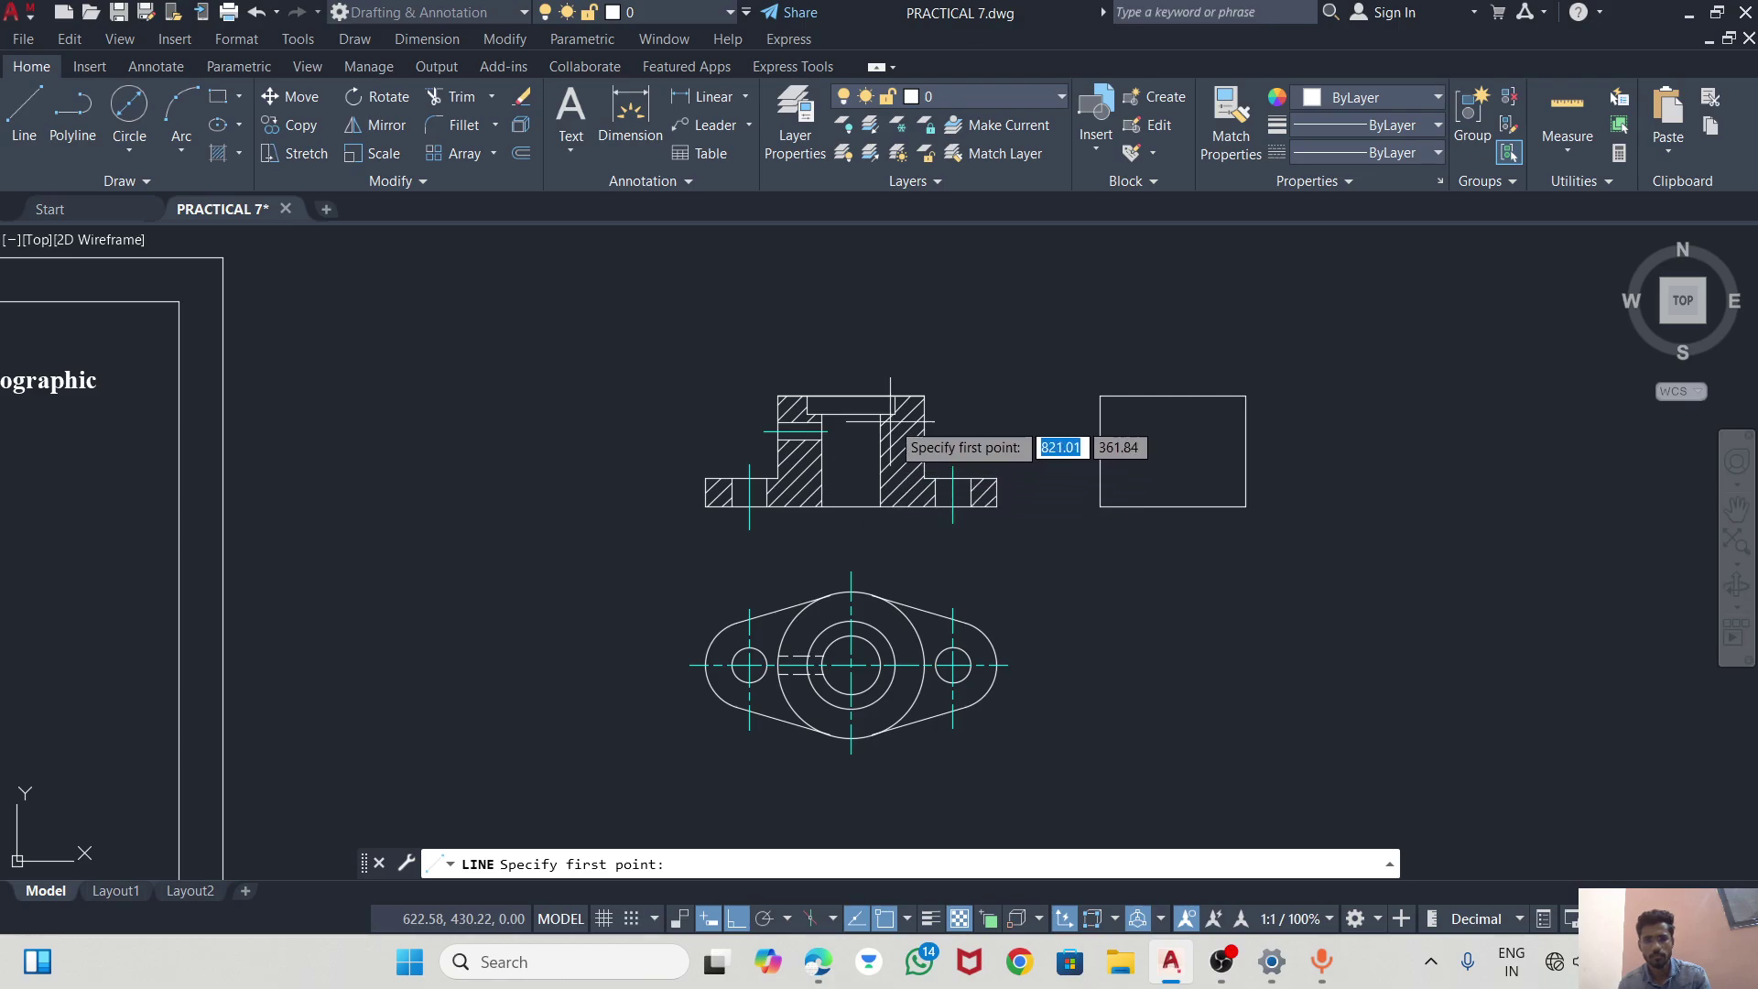
{"action": "left_click", "coordinate": [1174, 399]}
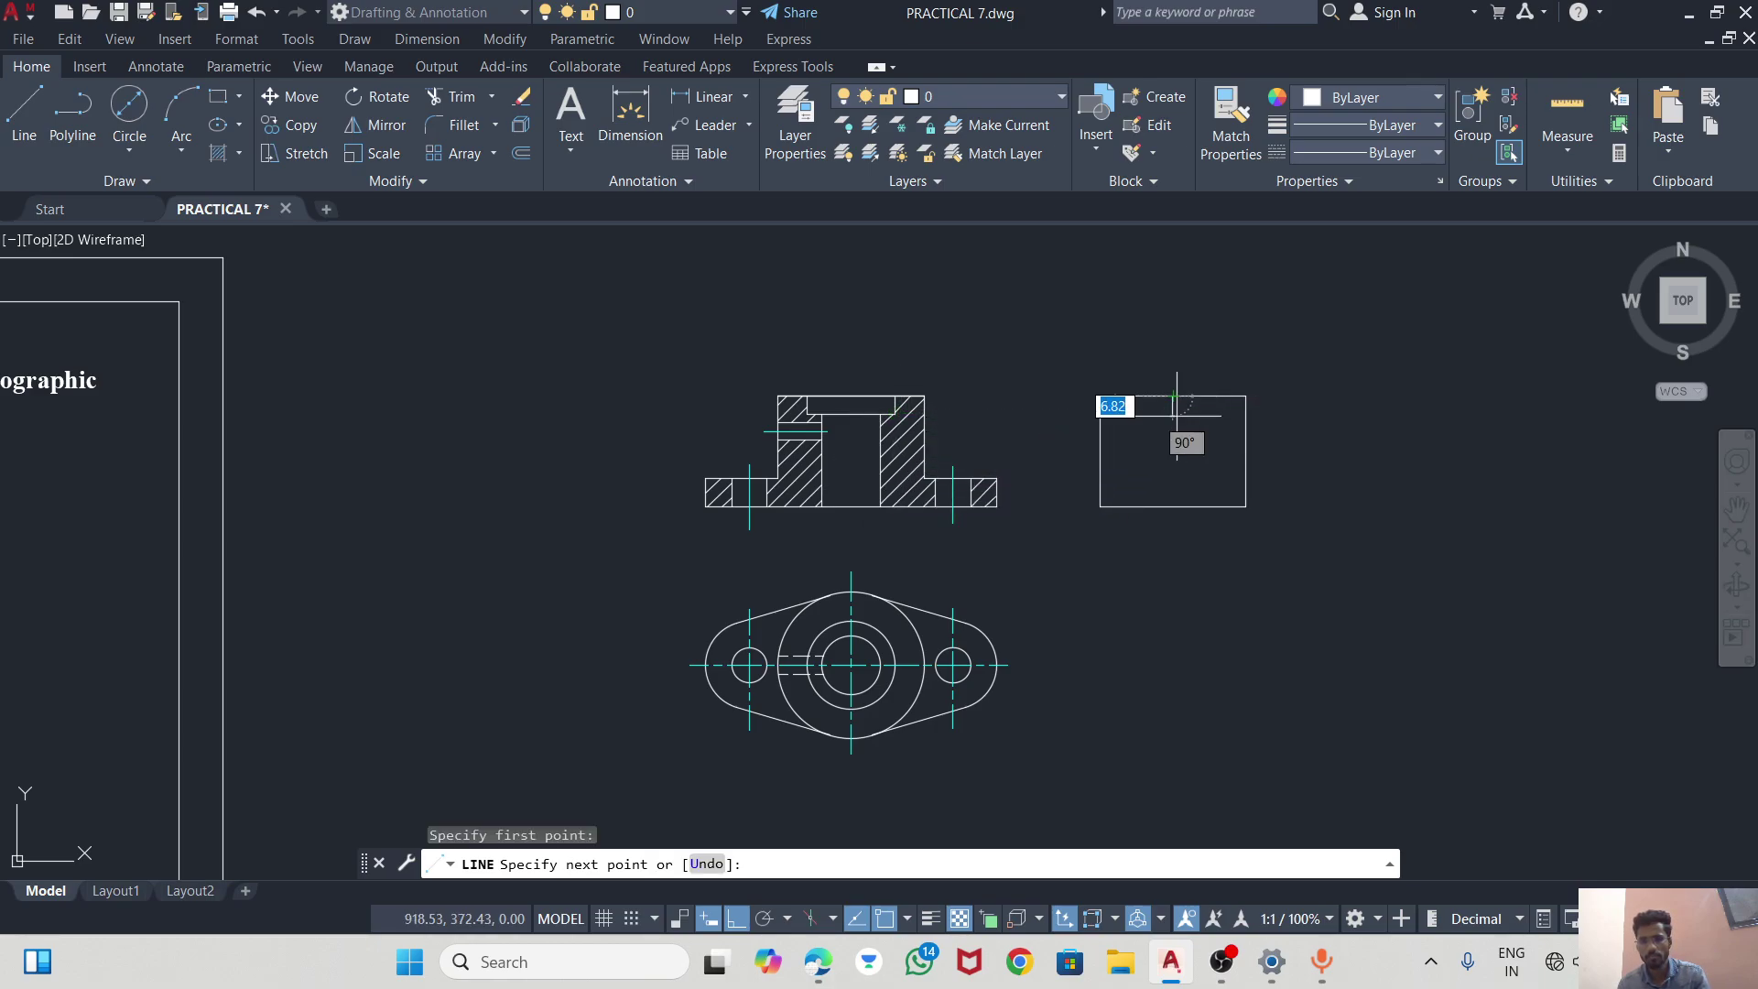
{"action": "left_click", "coordinate": [1172, 506]}
{"action": "key", "text": "Escape"}
{"action": "left_click", "coordinate": [1173, 430]}
{"action": "type", "text": "O"}
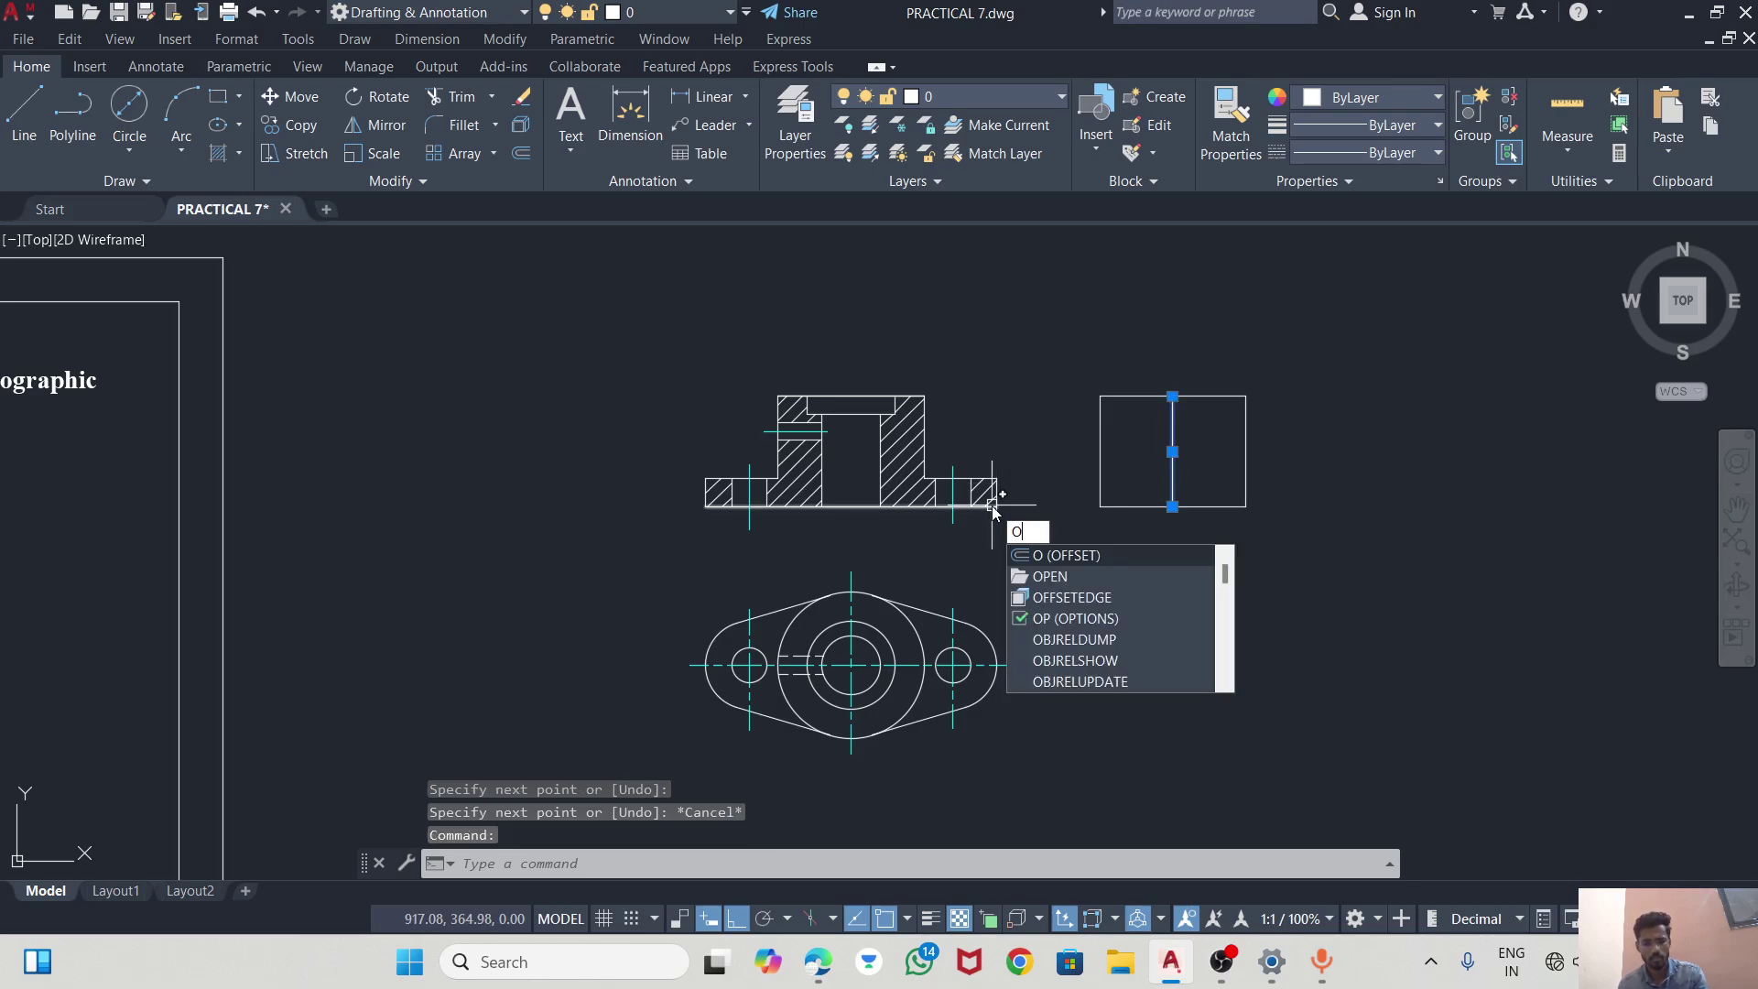
Offset the side-view centre line 10 to the left and right.
{"action": "type", "text": "ff"}
{"action": "key", "text": "Return"}
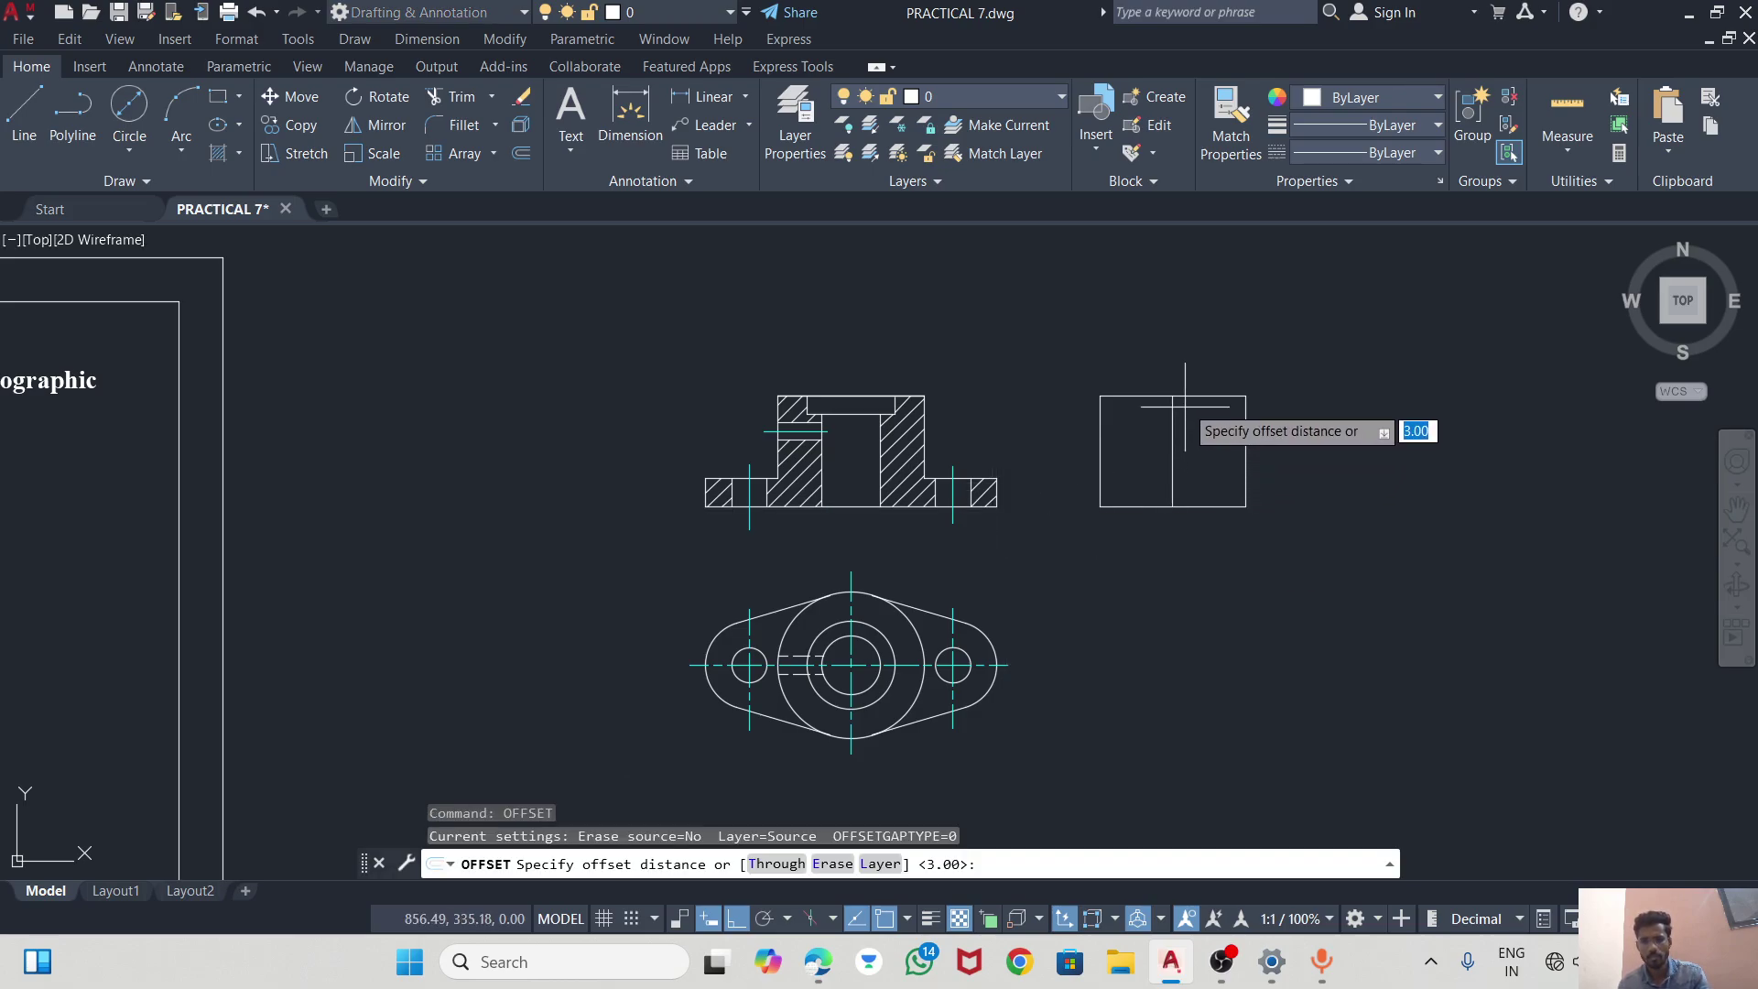
{"action": "left_click", "coordinate": [1174, 396]}
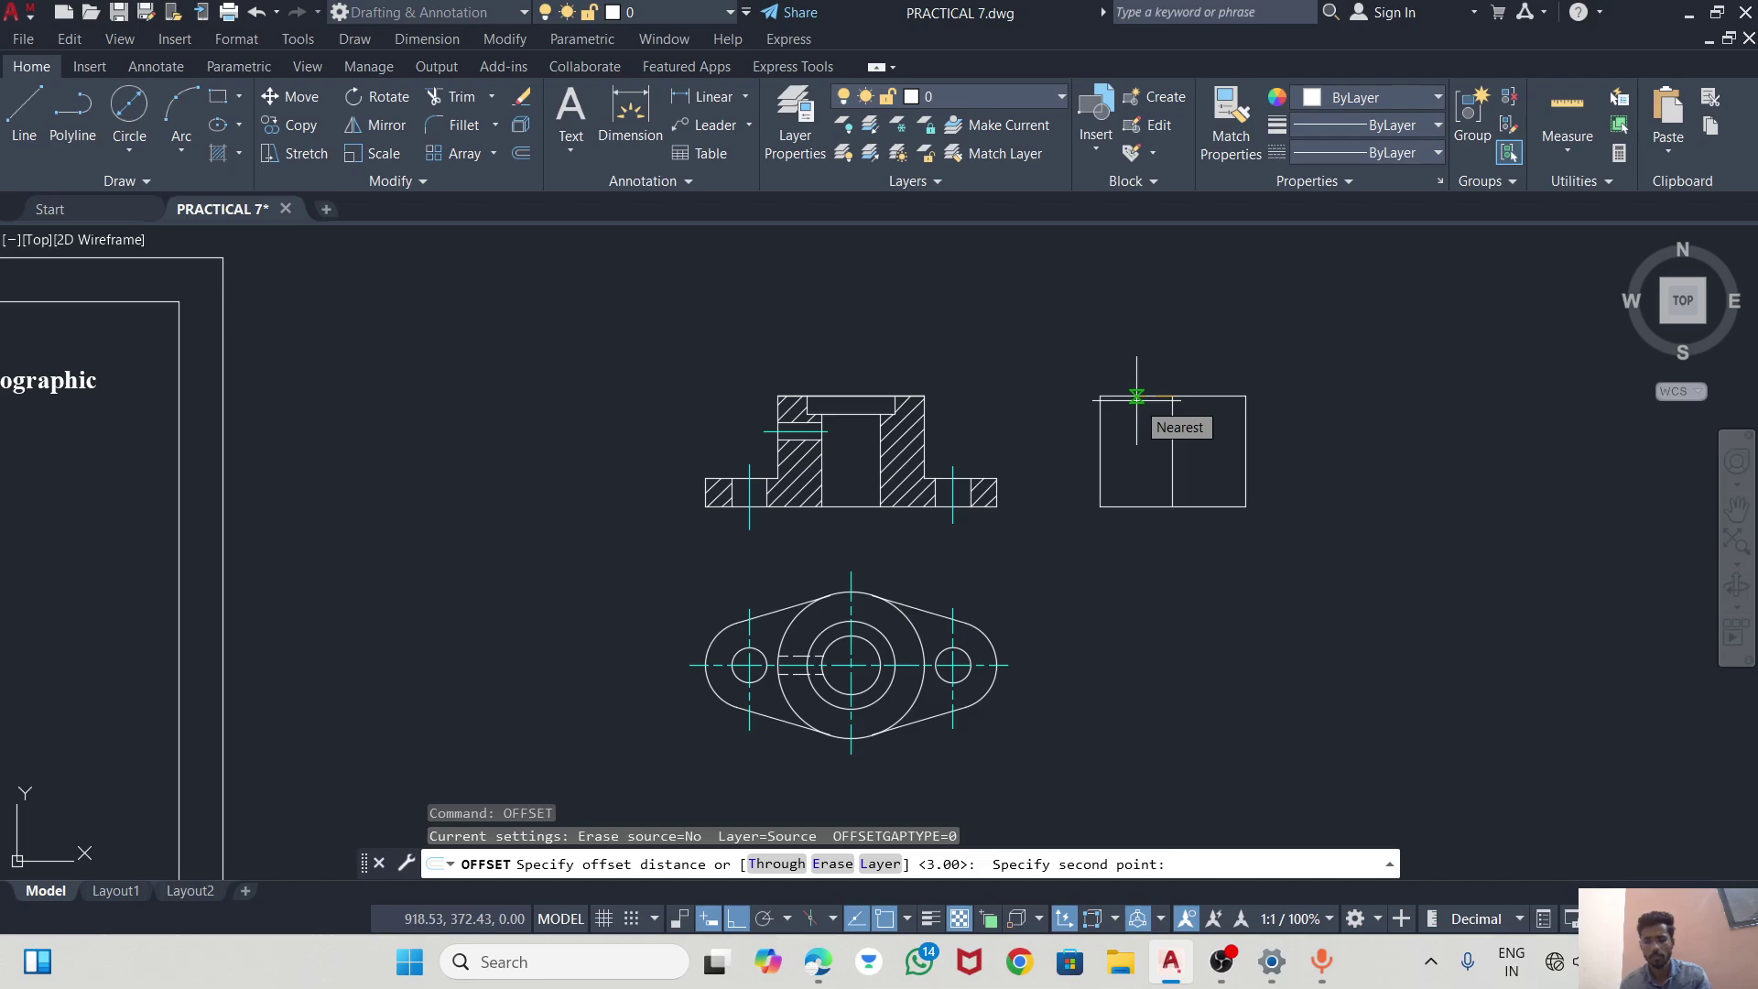
{"action": "type", "text": "2"}
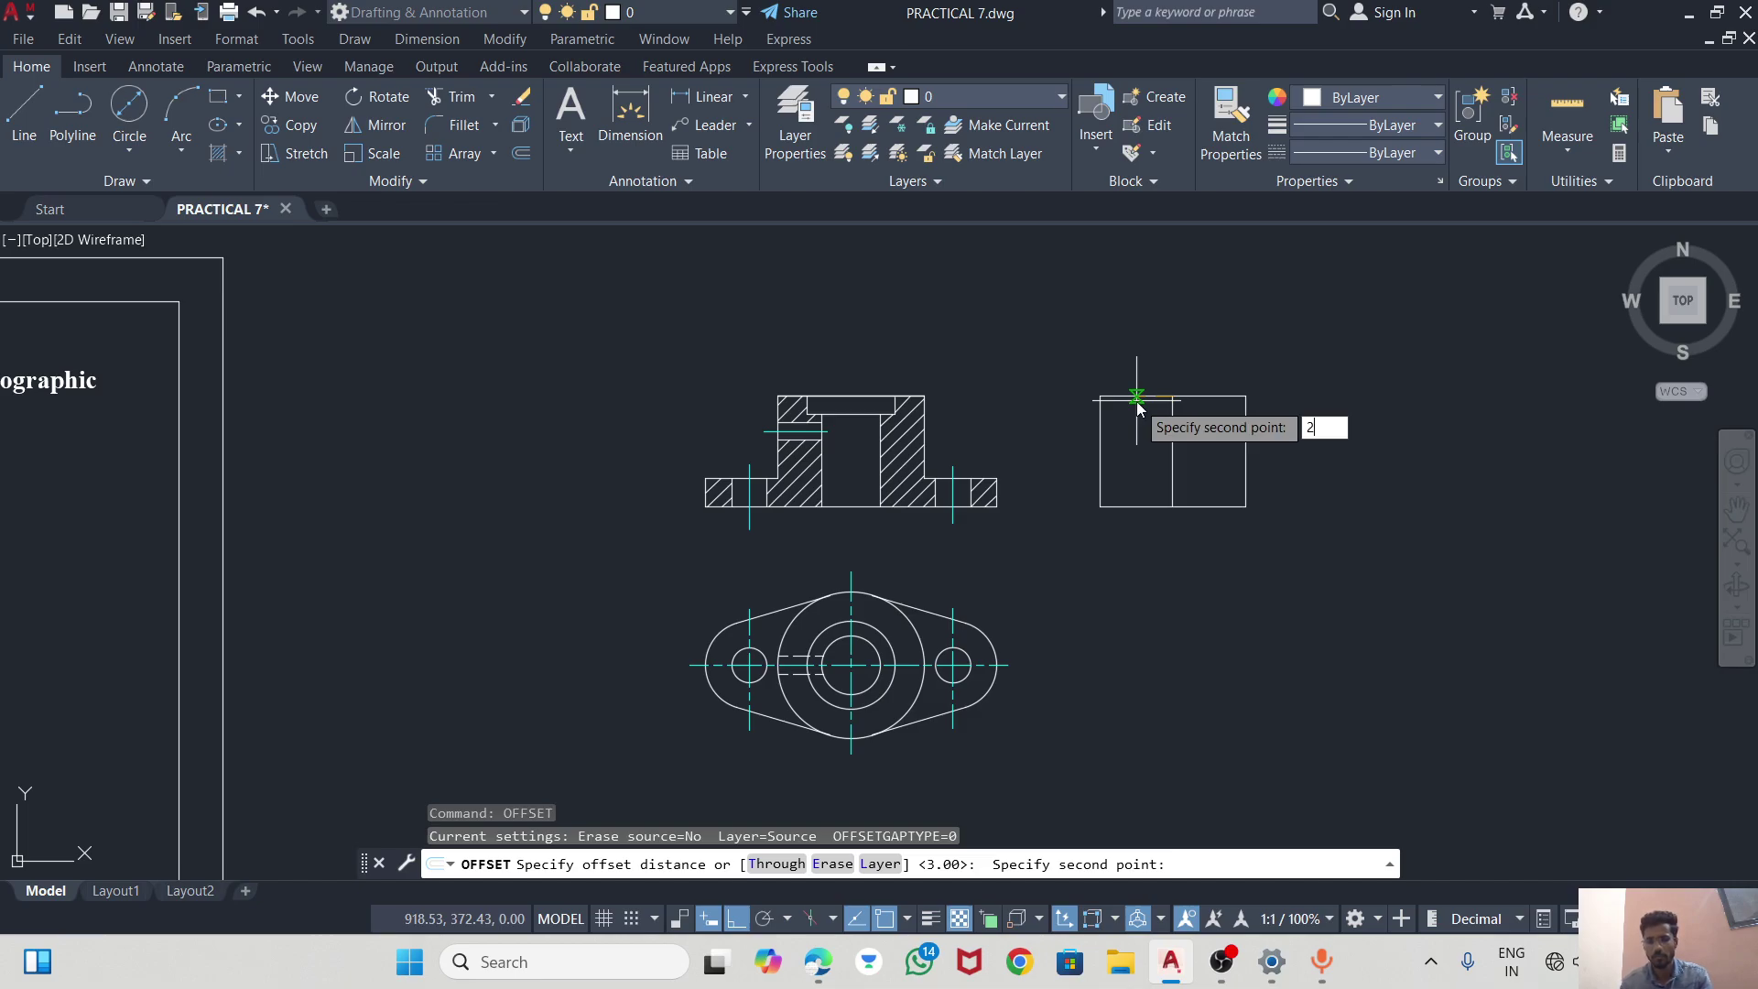
{"action": "key", "text": "Return"}
{"action": "left_click", "coordinate": [1173, 420]}
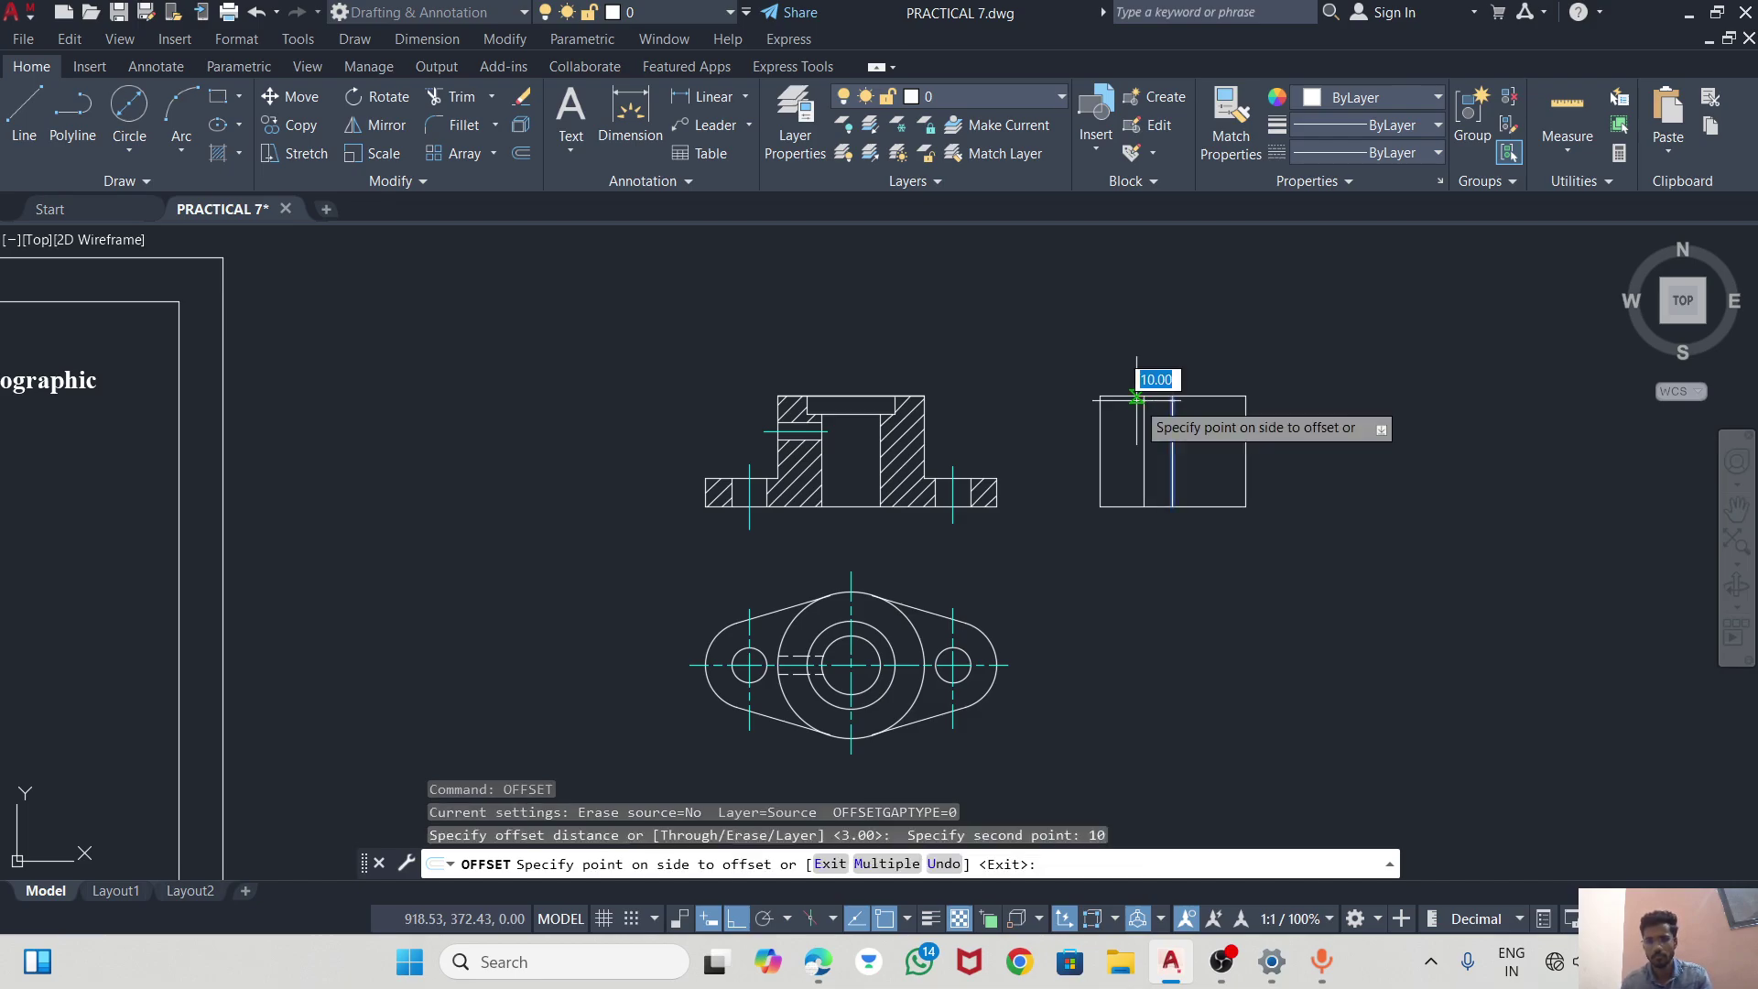
{"action": "left_click", "coordinate": [1174, 433]}
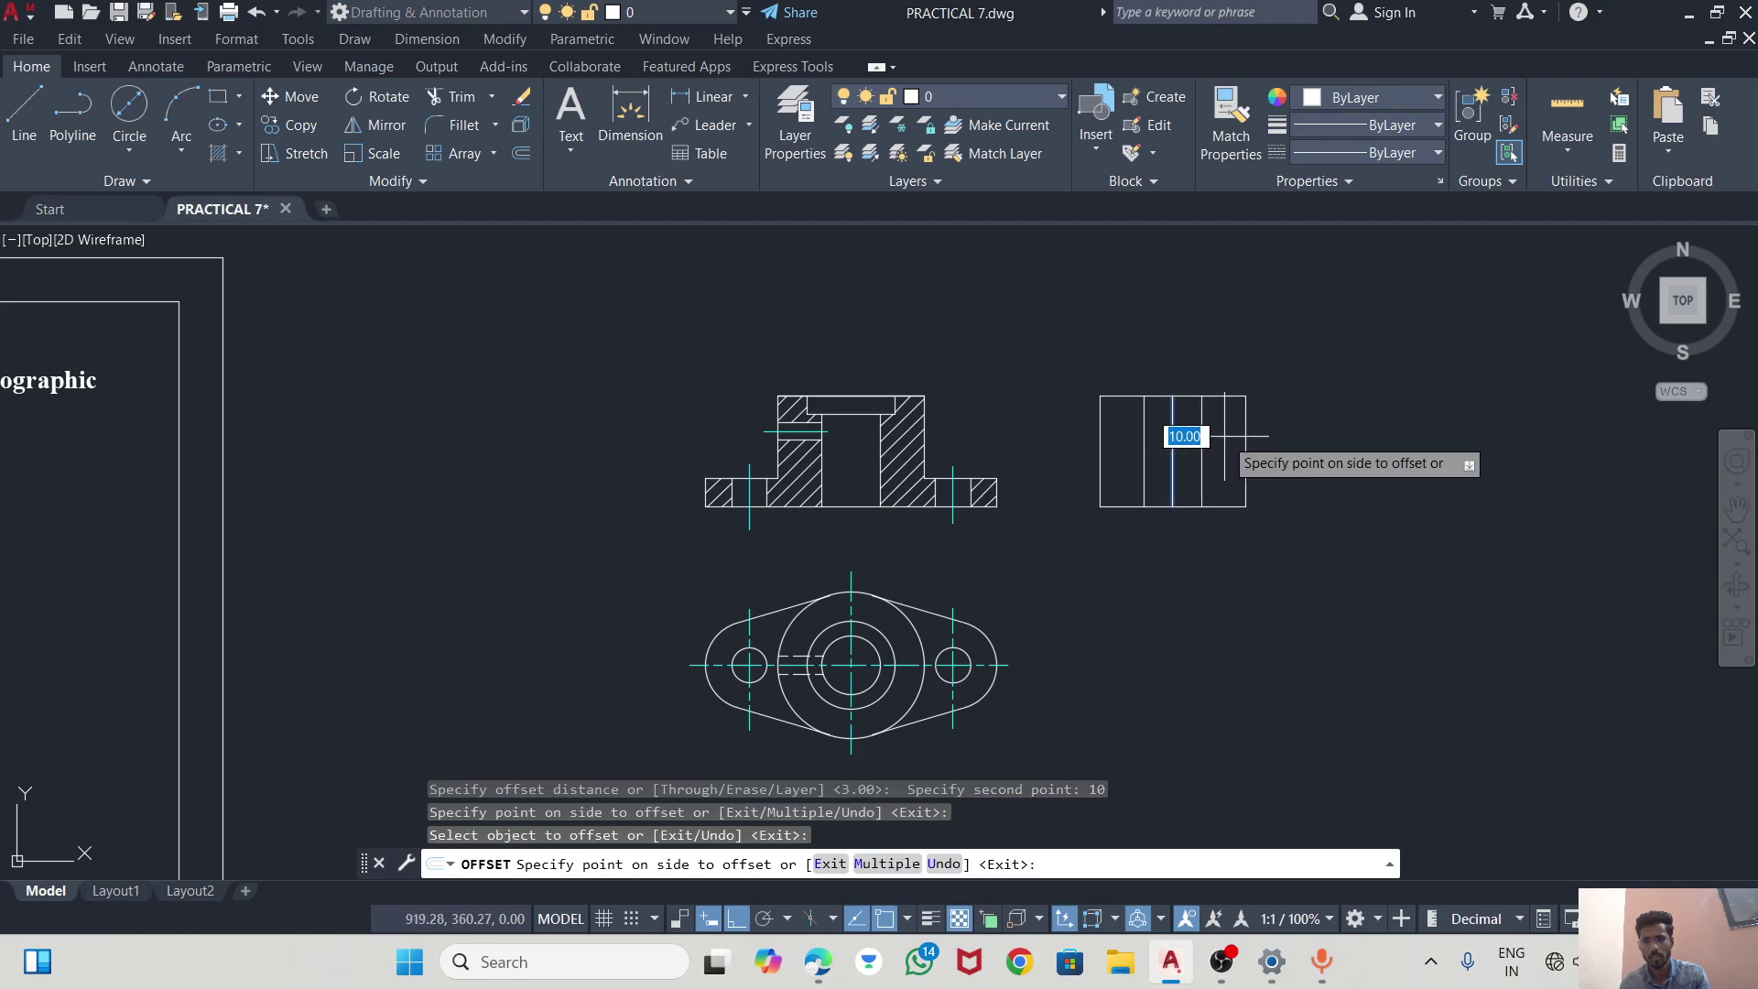
{"action": "left_click", "coordinate": [1218, 430]}
Offset the centre line 15 to each side and the top edge 6 down.
{"action": "left_click", "coordinate": [1171, 426]}
{"action": "type", "text": "15"}
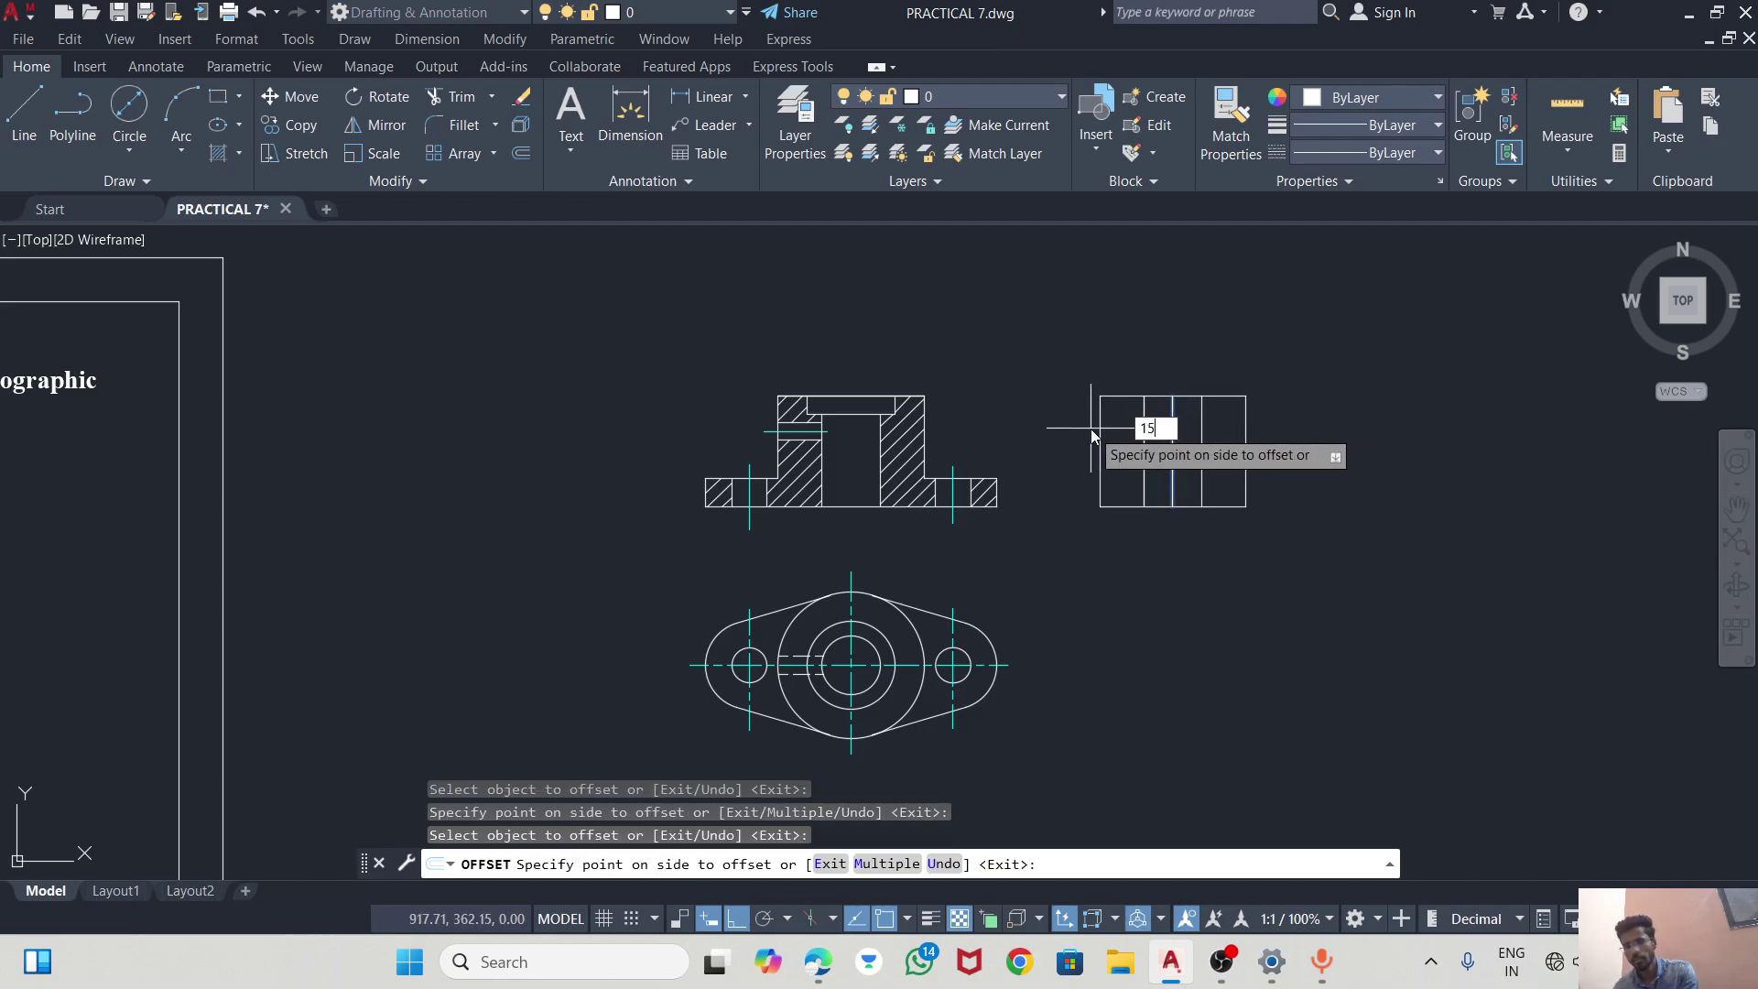
{"action": "key", "text": "Return"}
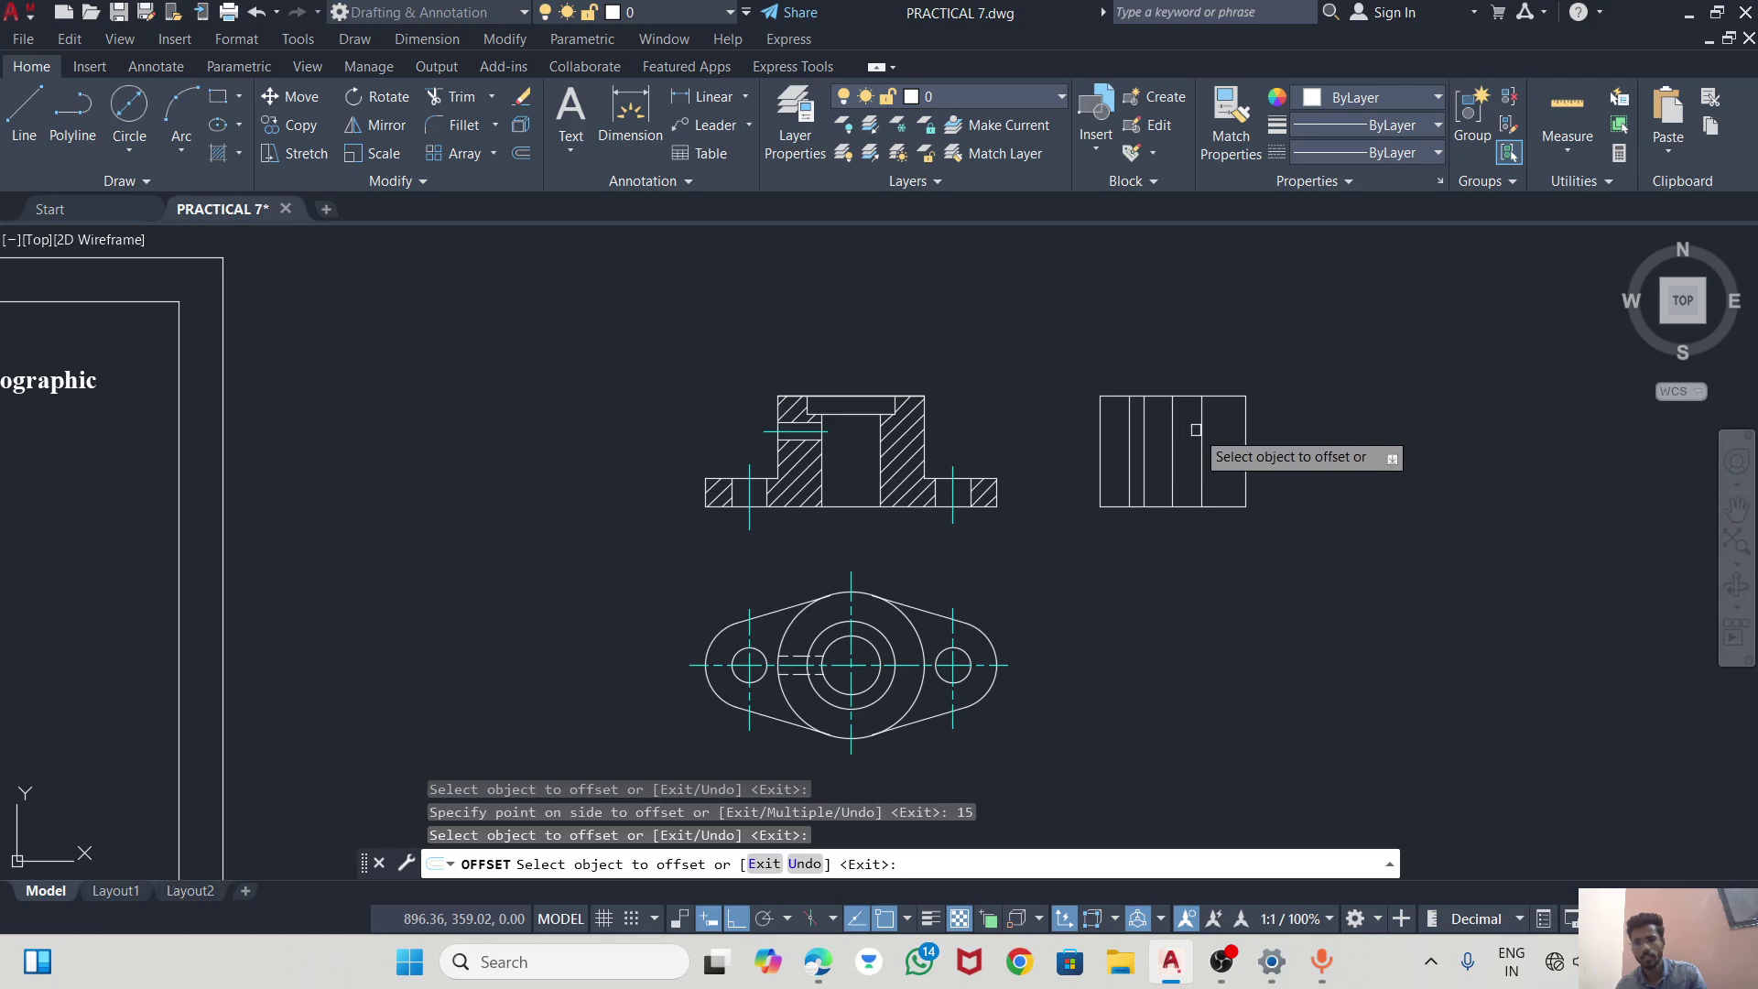
{"action": "left_click", "coordinate": [1168, 421]}
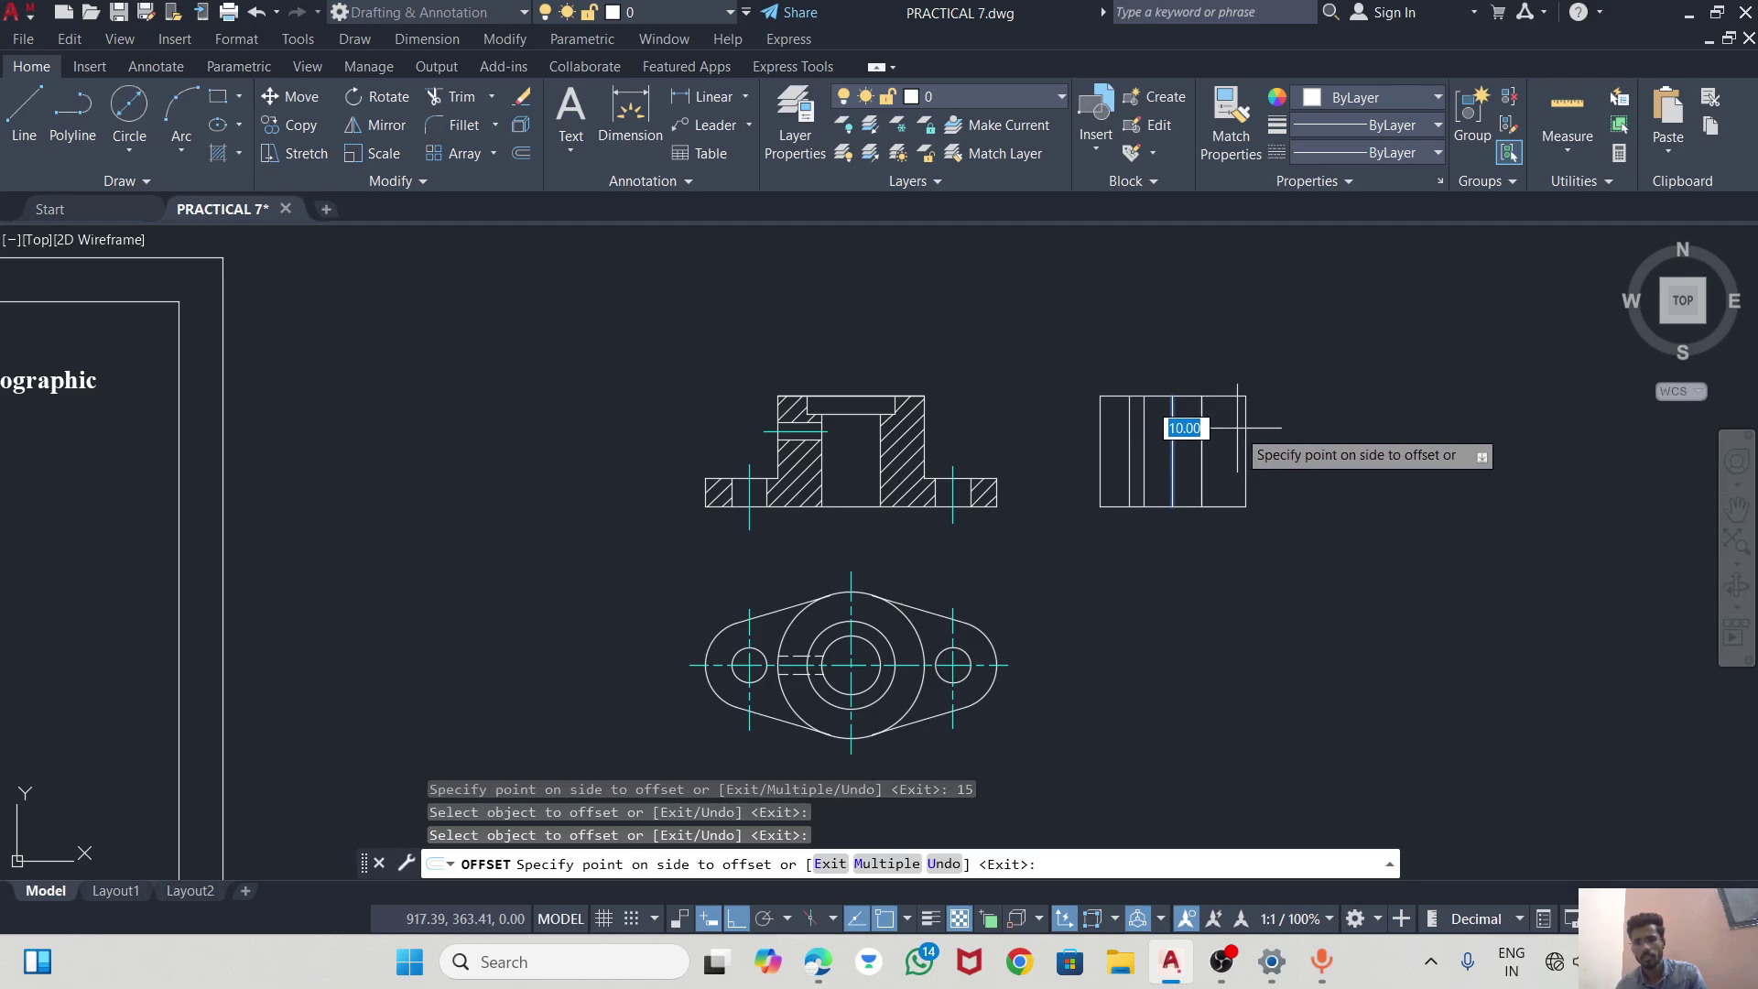
{"action": "type", "text": "15"}
{"action": "key", "text": "Return"}
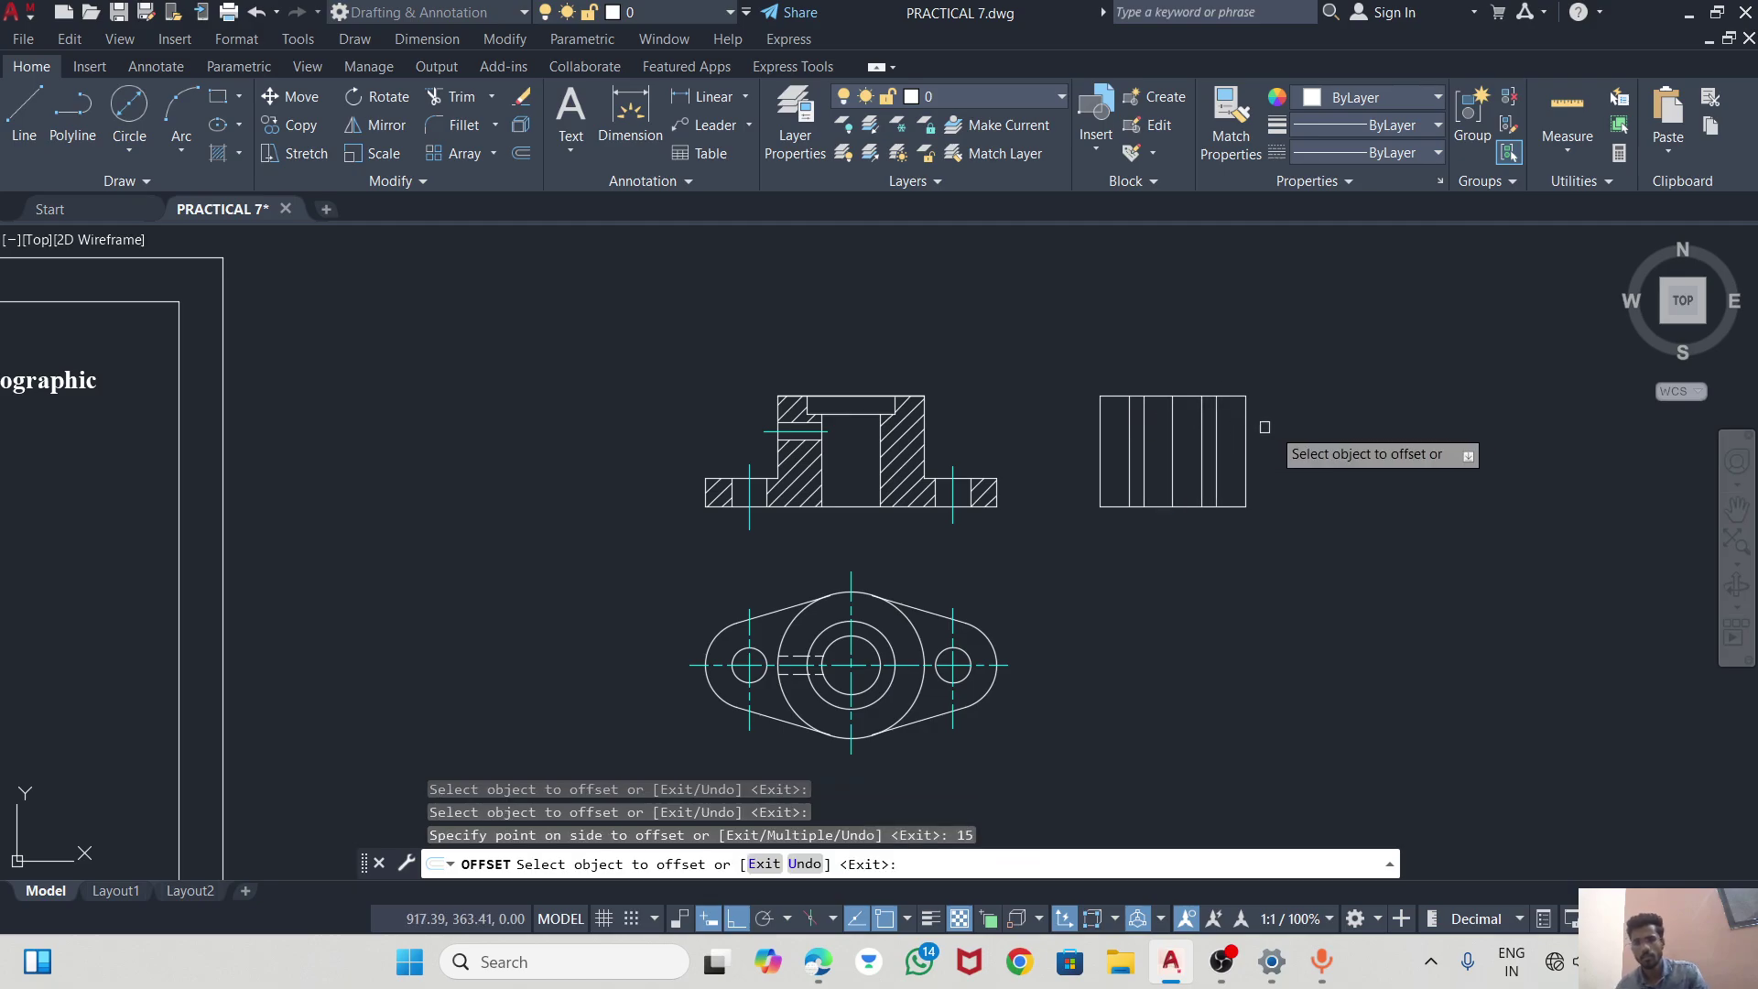
{"action": "left_click", "coordinate": [1156, 396]}
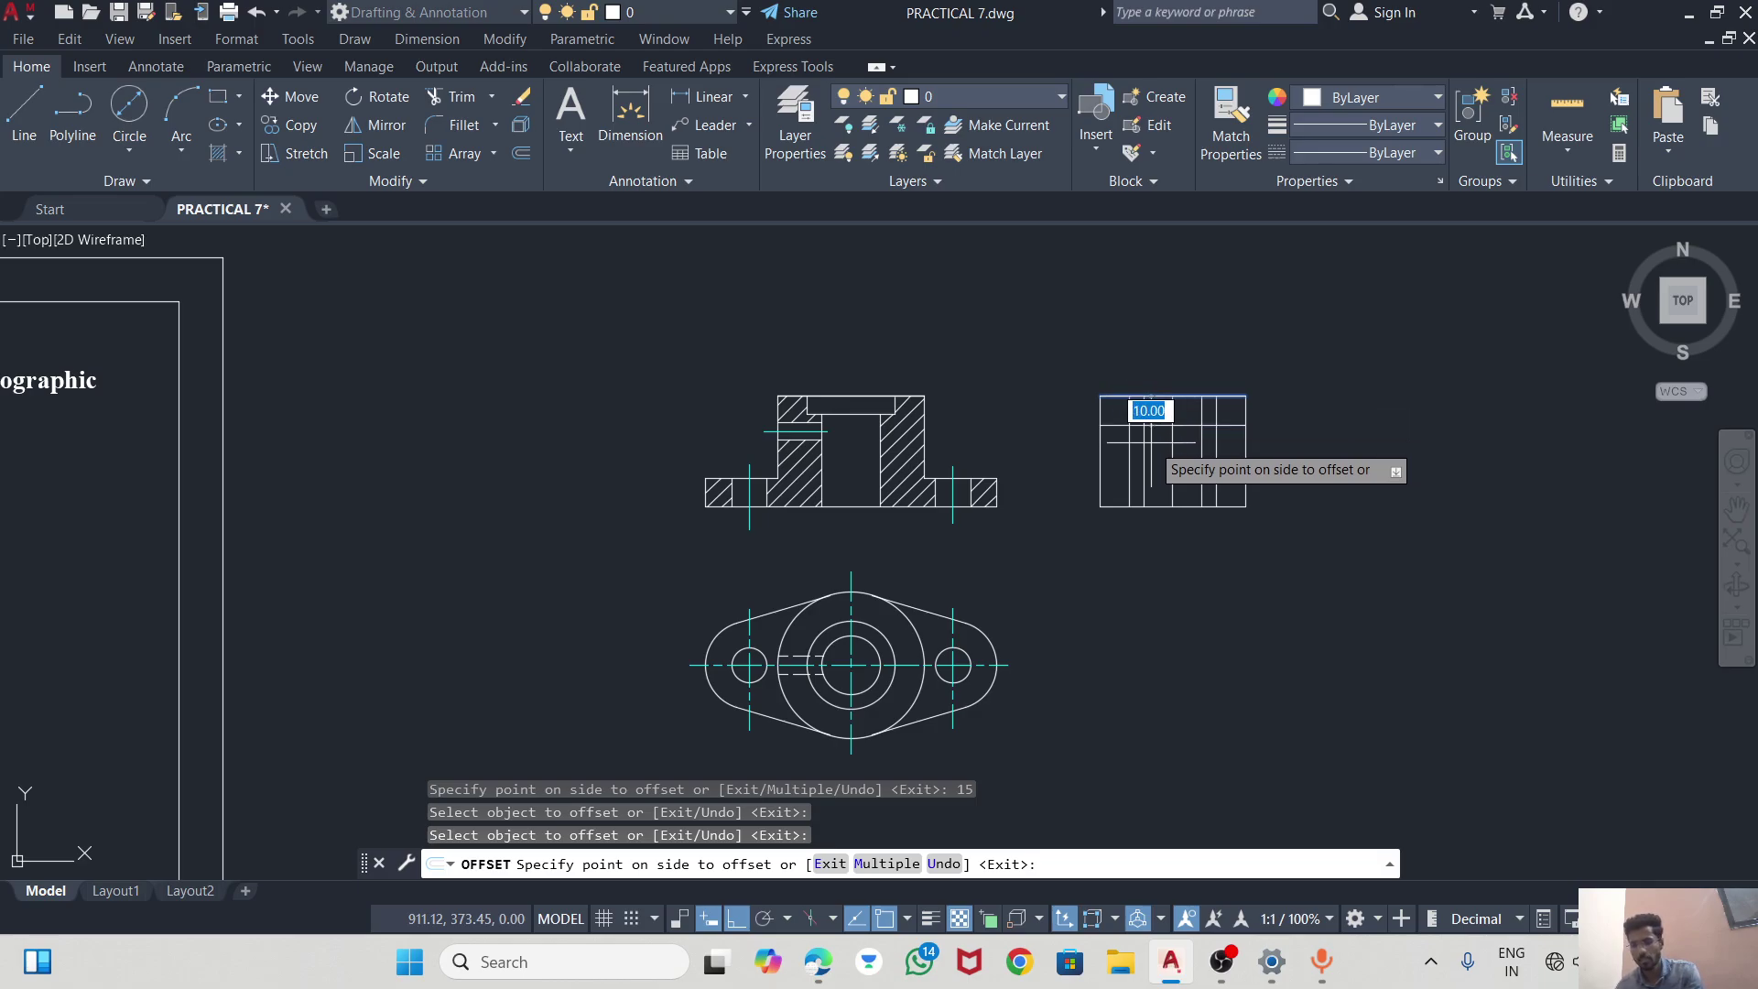
{"action": "type", "text": "6"}
{"action": "key", "text": "Return"}
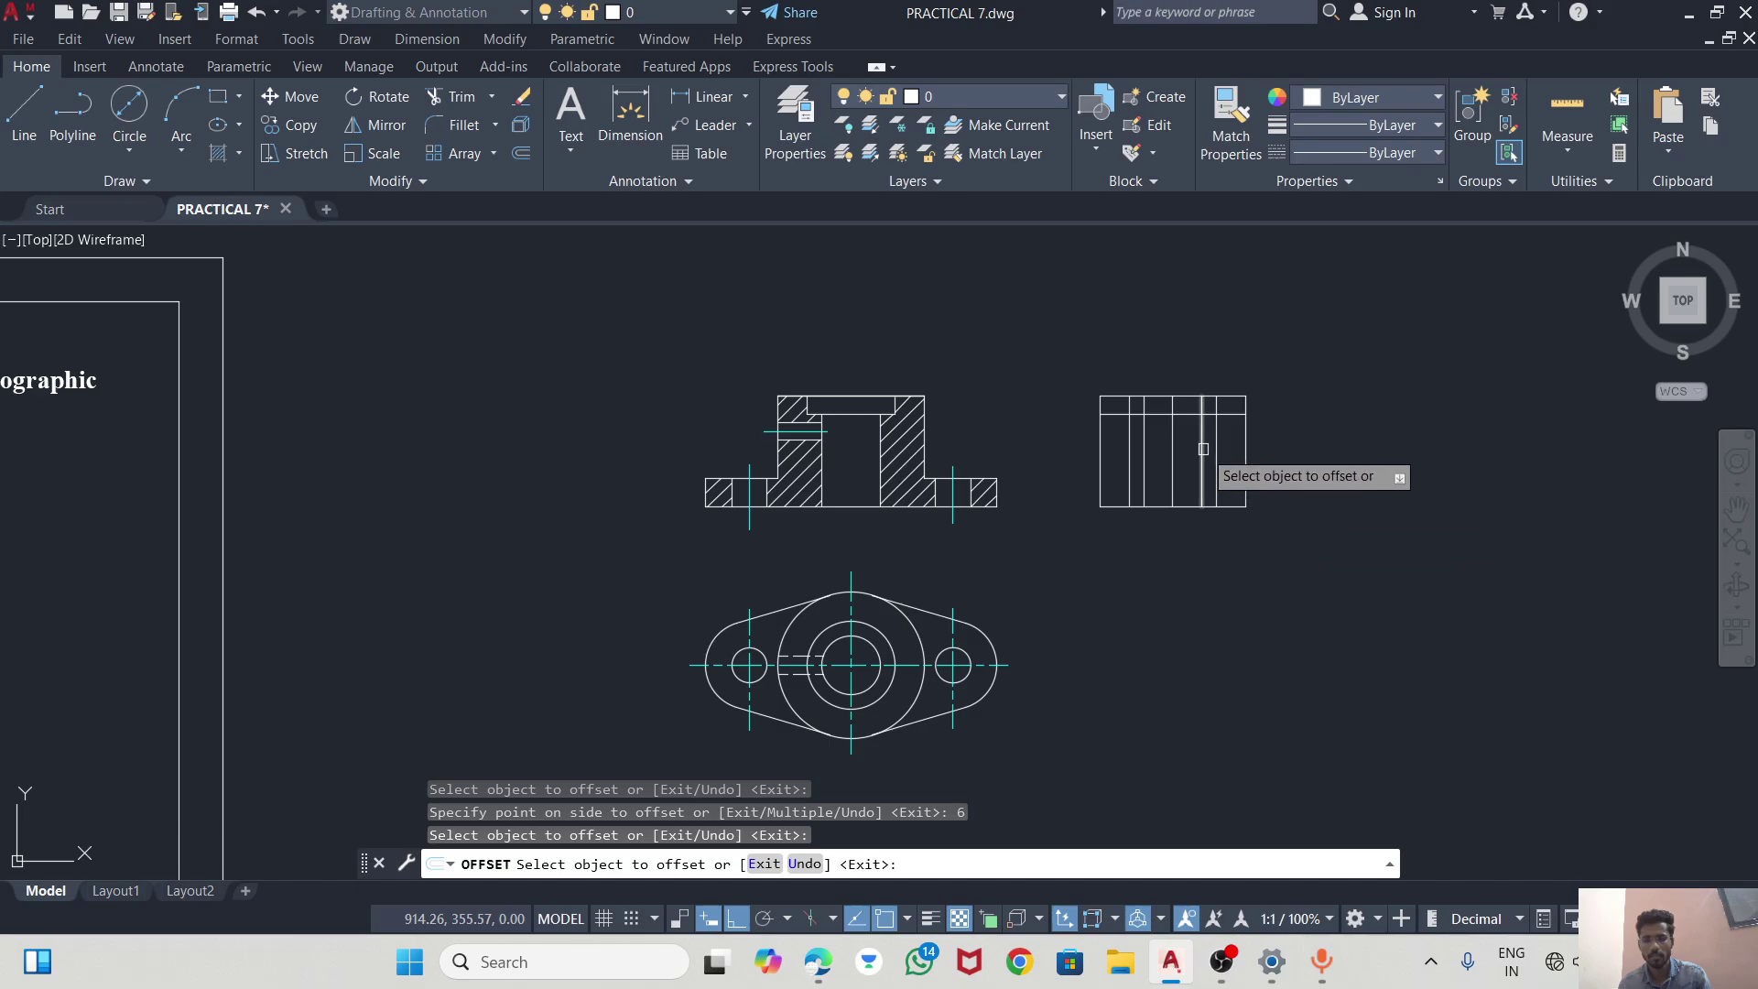
{"action": "scroll", "coordinate": [1203, 449], "scroll_direction": "up", "scroll_amount": 4}
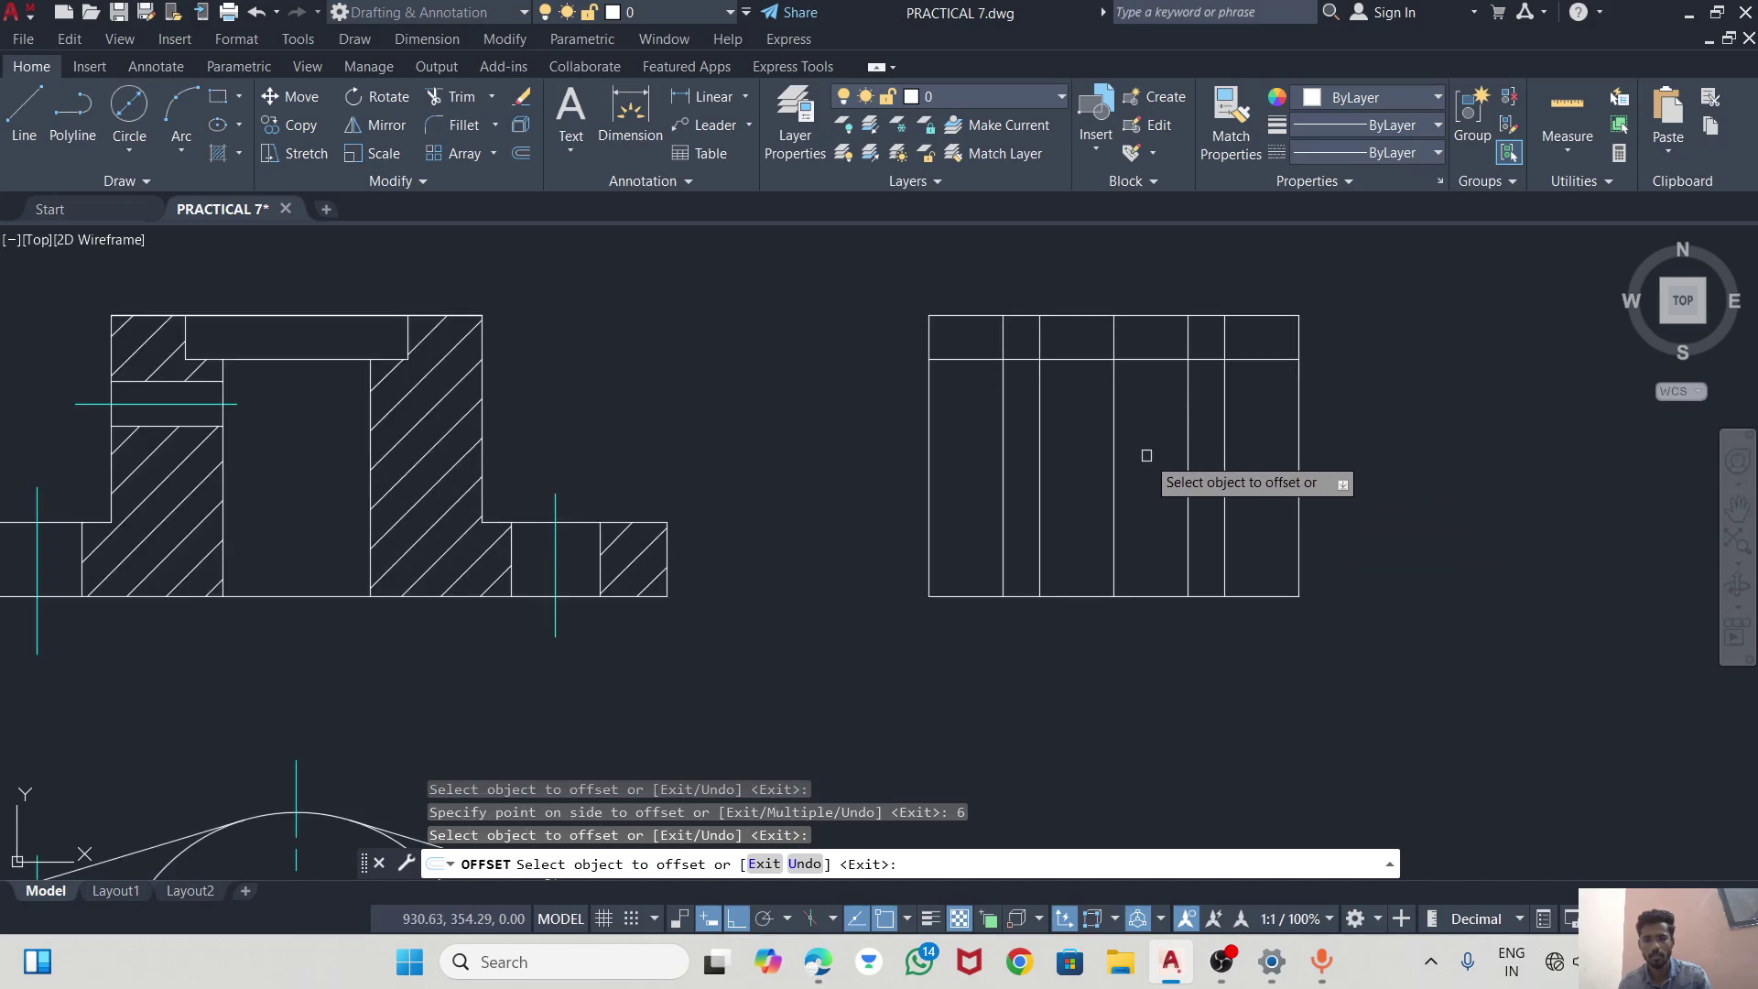
Trim the side-view offset lines into a stepped top profile.
{"action": "left_click", "coordinate": [455, 96]}
{"action": "left_click", "coordinate": [960, 360]}
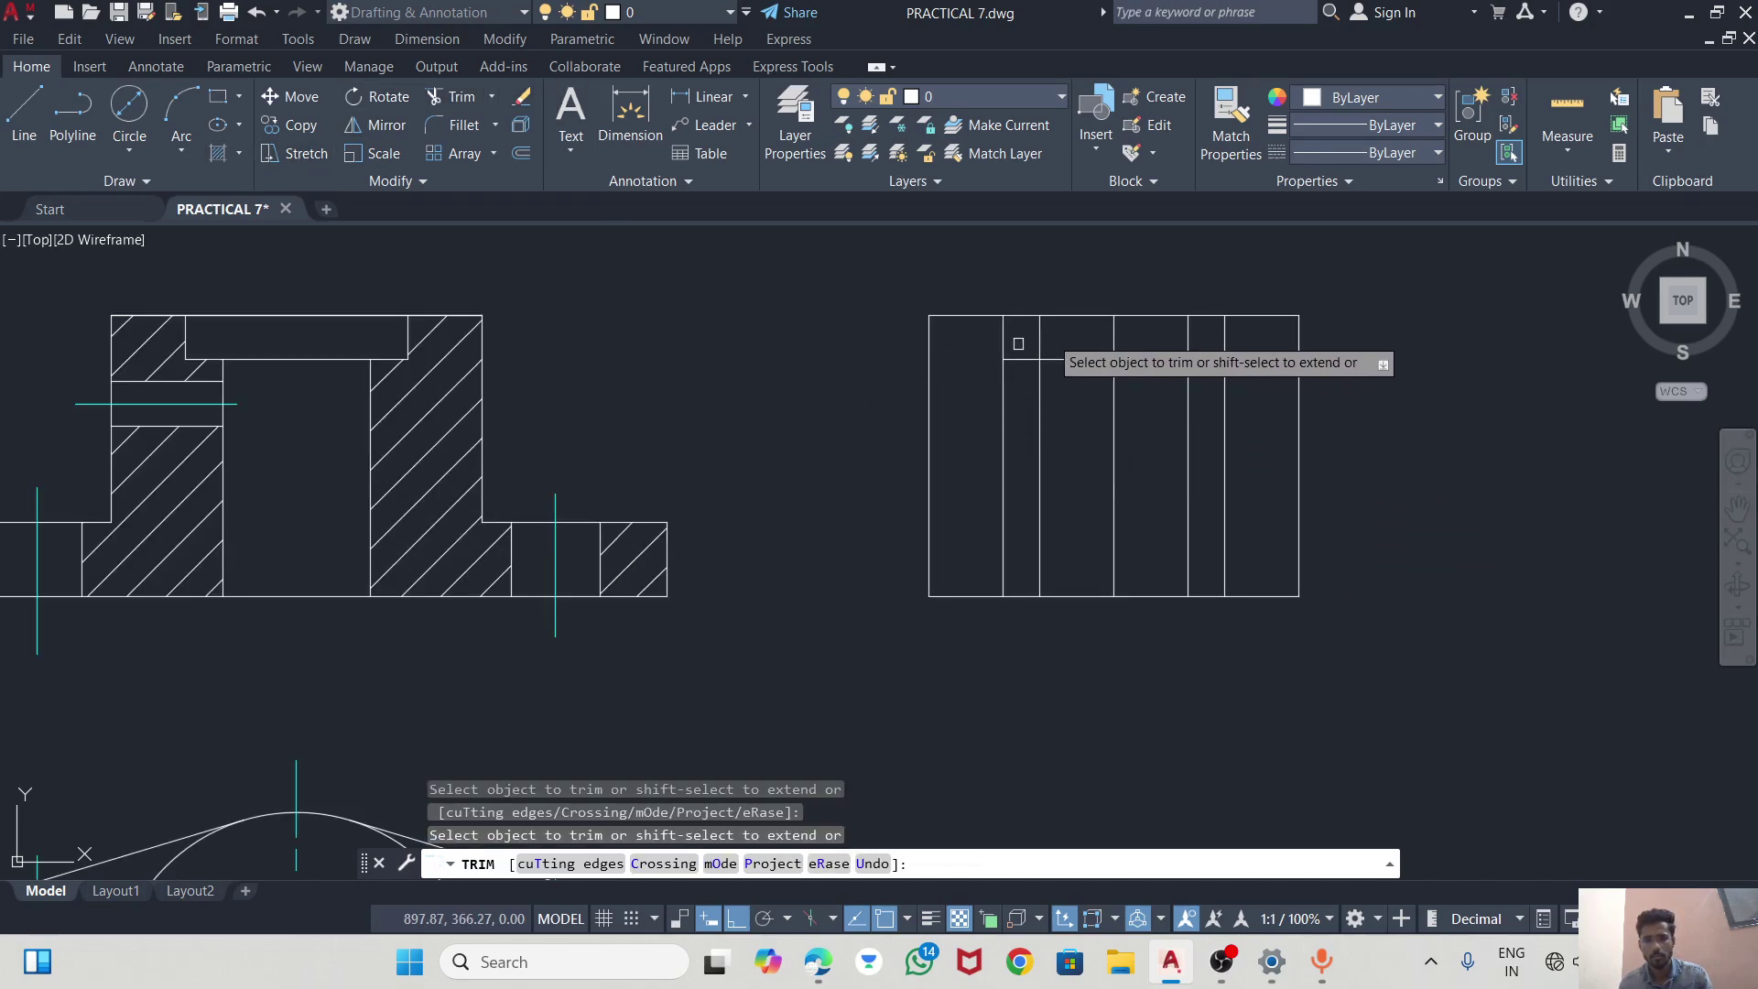
{"action": "left_click", "coordinate": [1044, 337]}
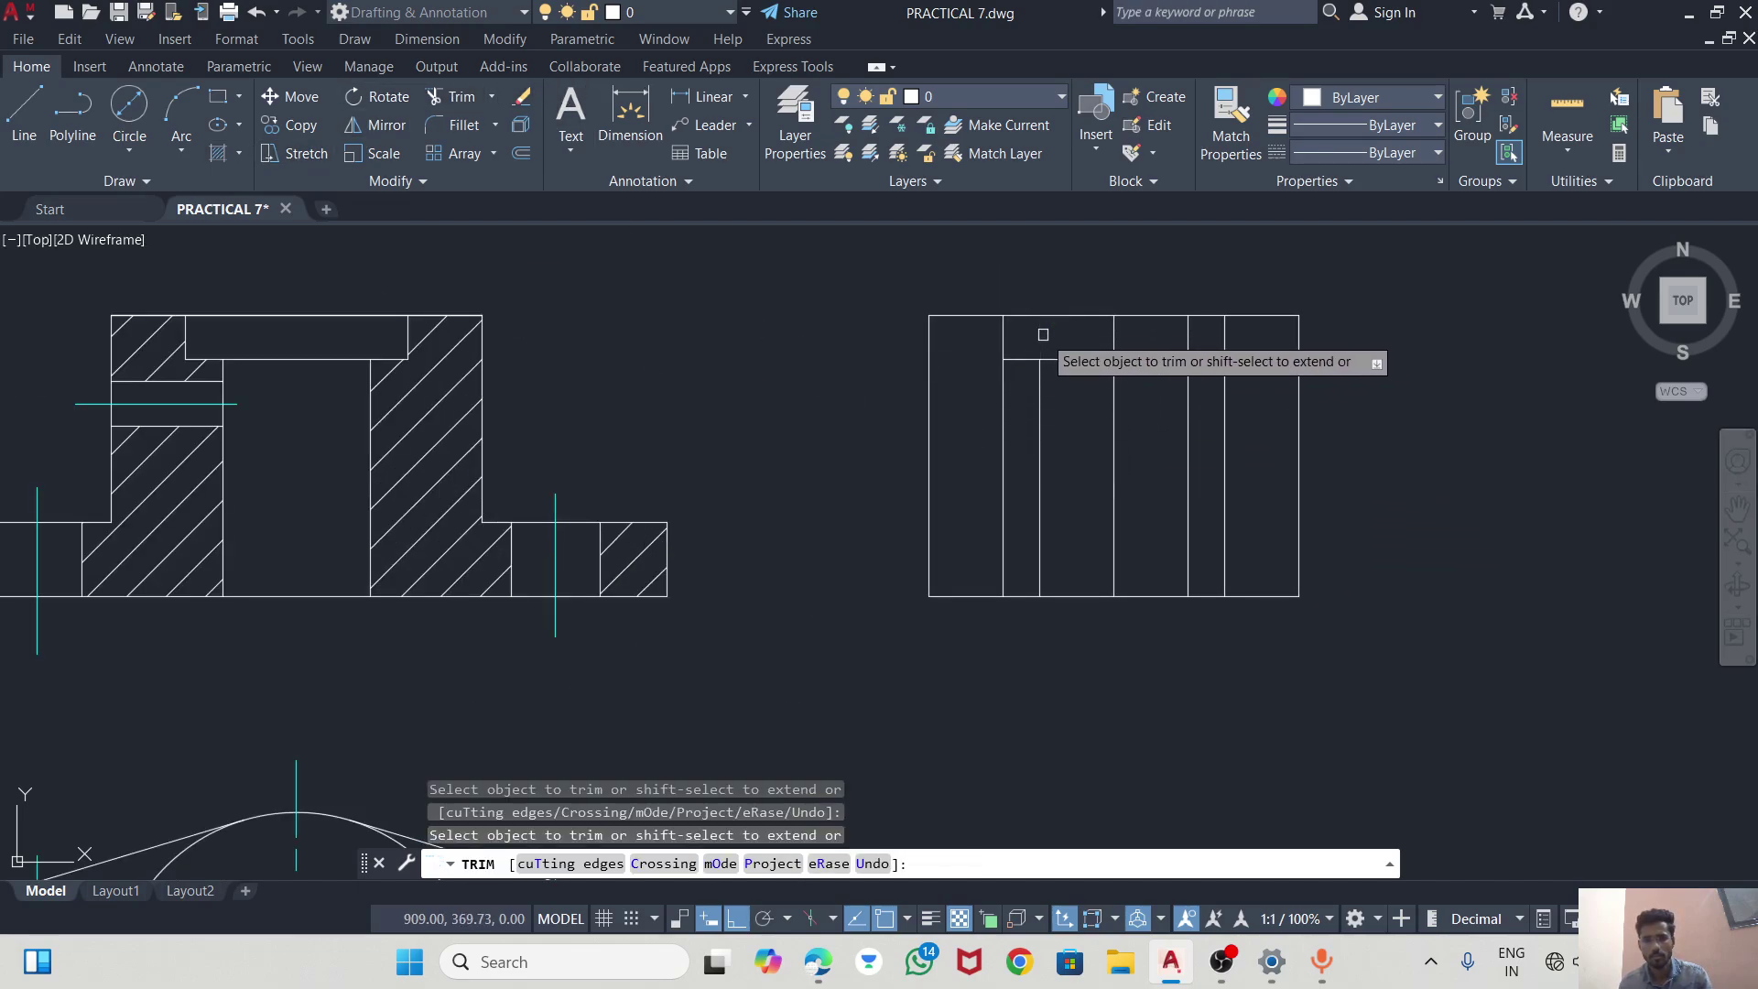
{"action": "left_click", "coordinate": [1188, 337]}
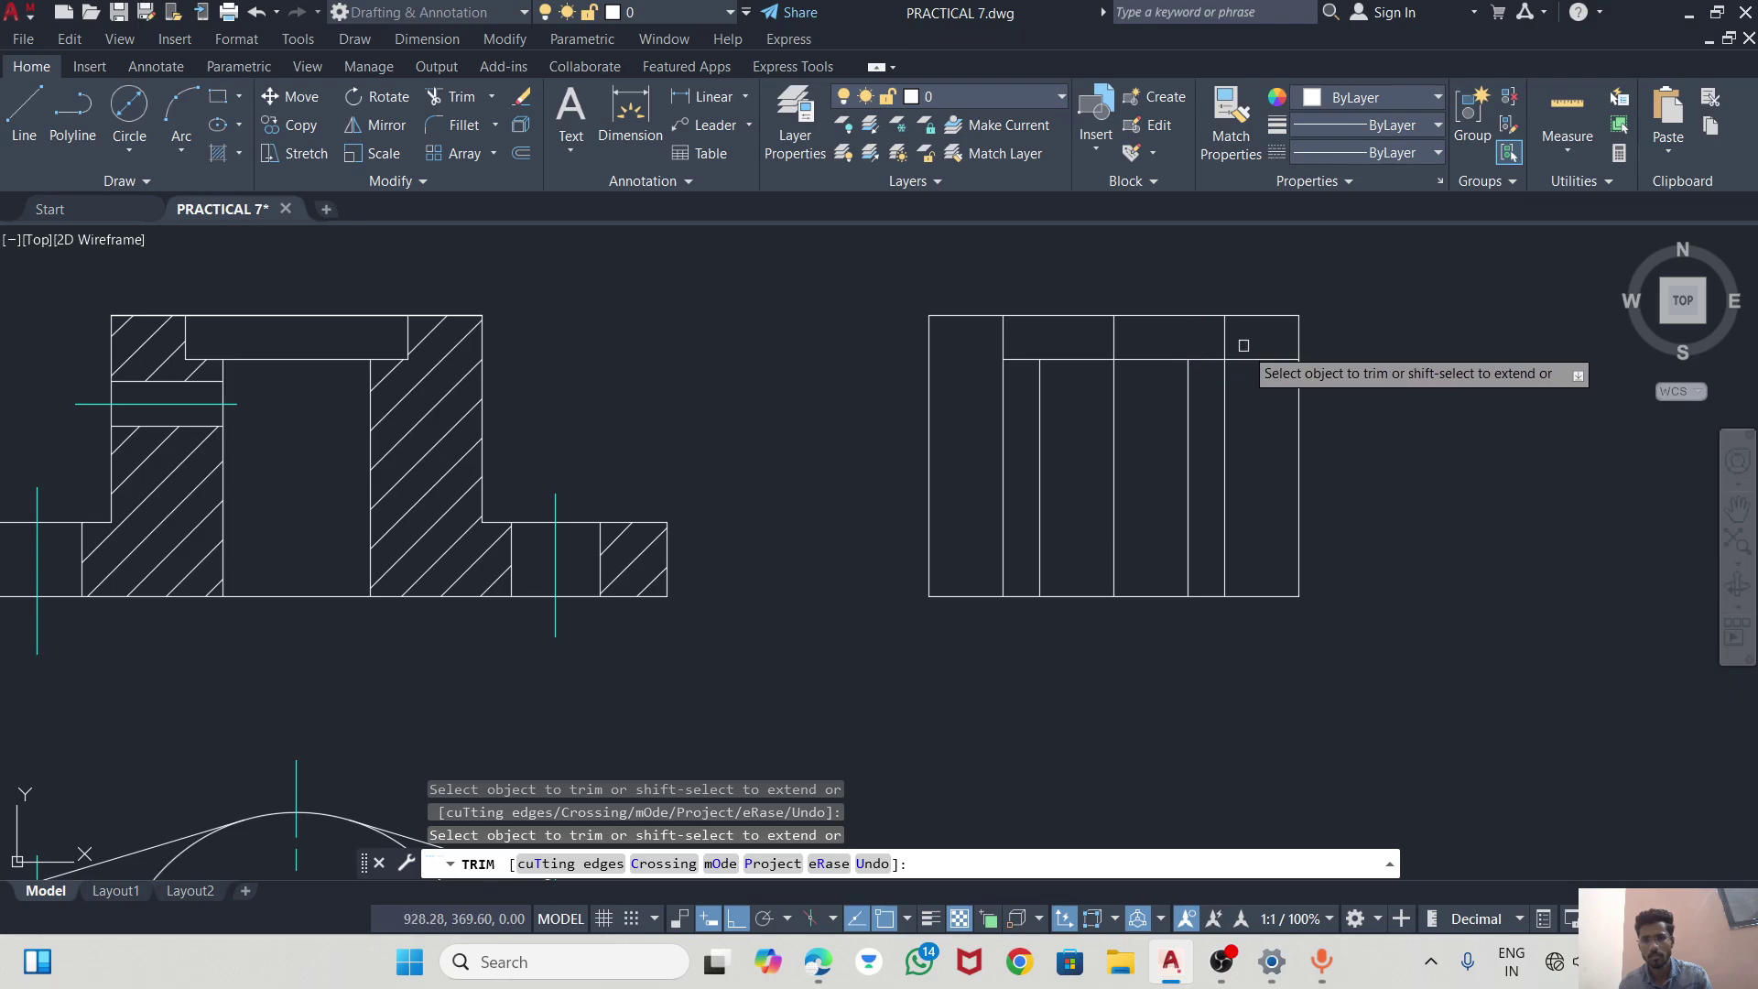
{"action": "left_click", "coordinate": [1224, 403]}
{"action": "left_click", "coordinate": [1003, 400]}
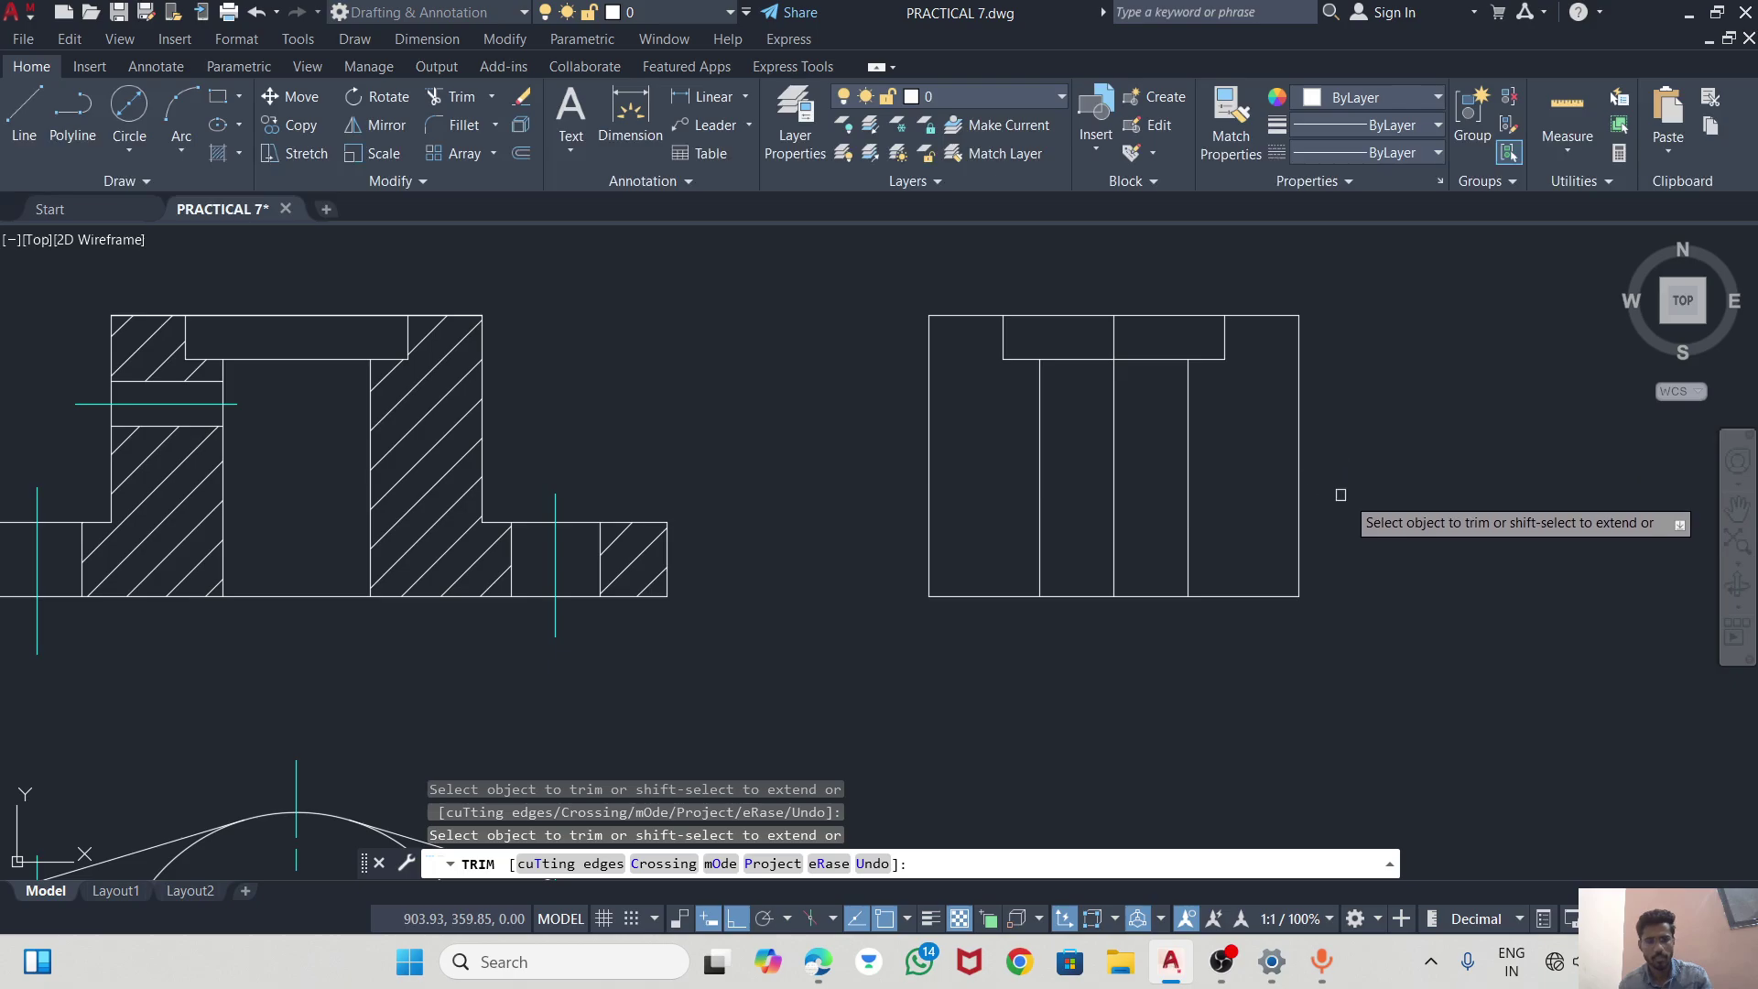
{"action": "key", "text": "Escape"}
Offset the side view's top edge 12 down to add a horizontal line.
{"action": "left_click", "coordinate": [977, 315]}
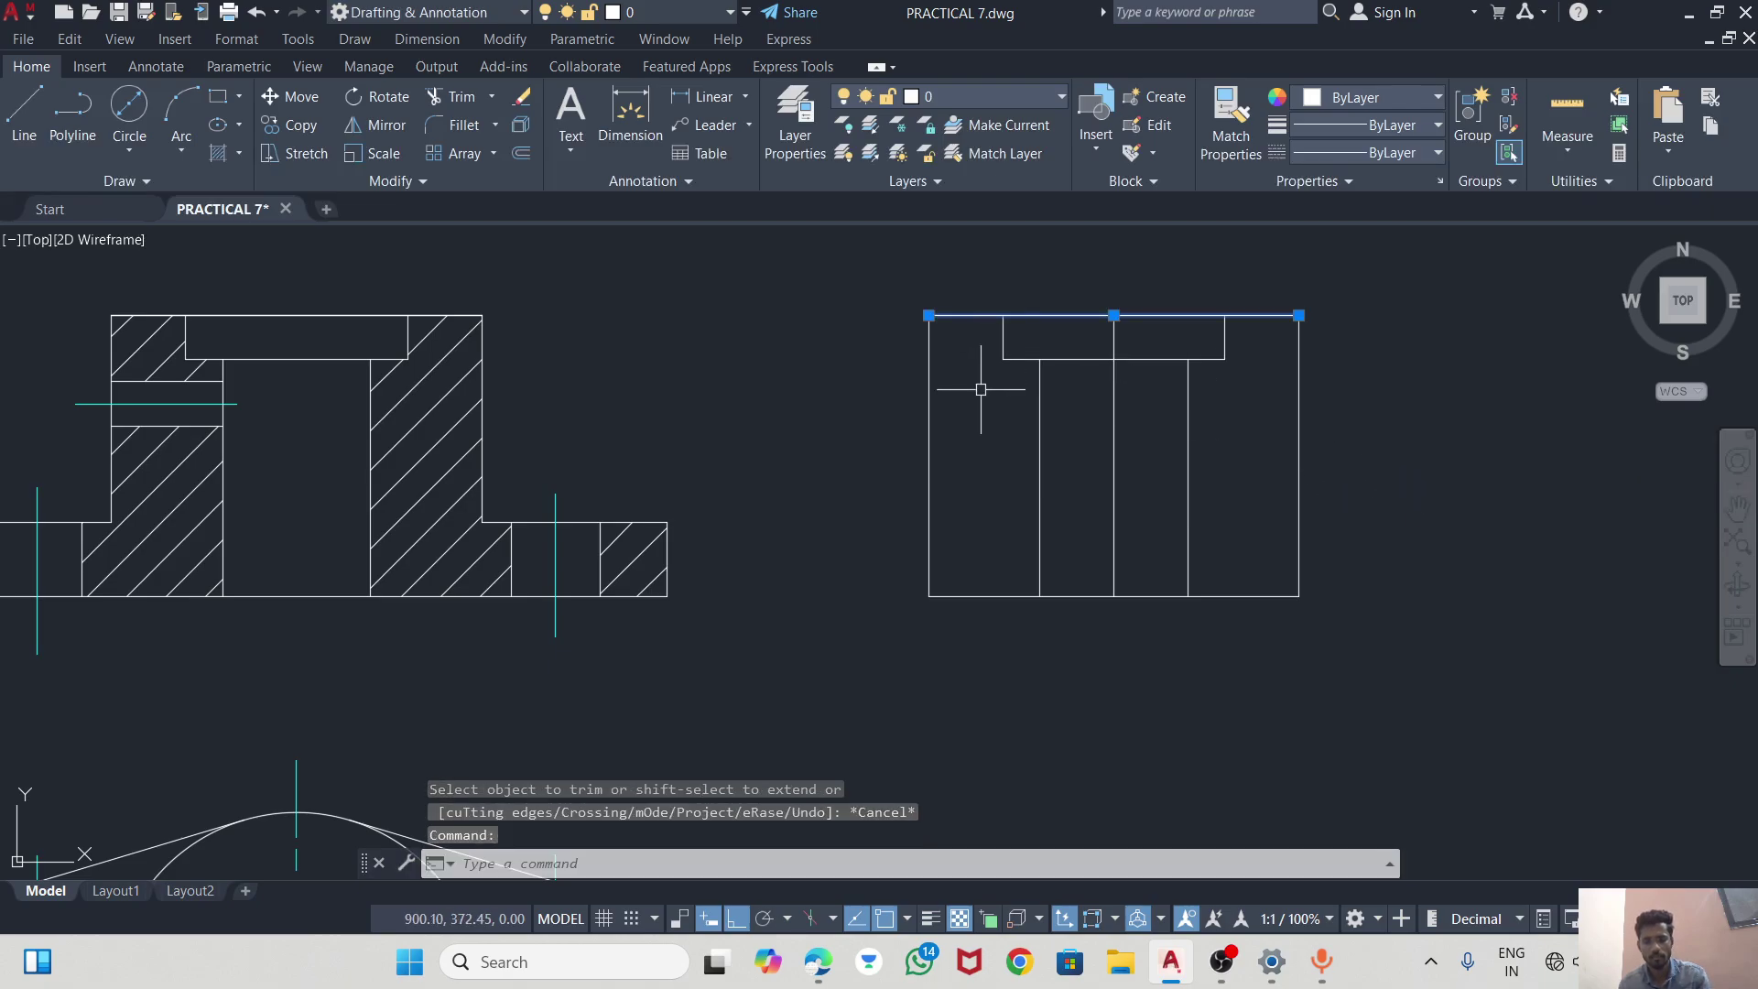
{"action": "type", "text": "ff"}
{"action": "key", "text": "Return"}
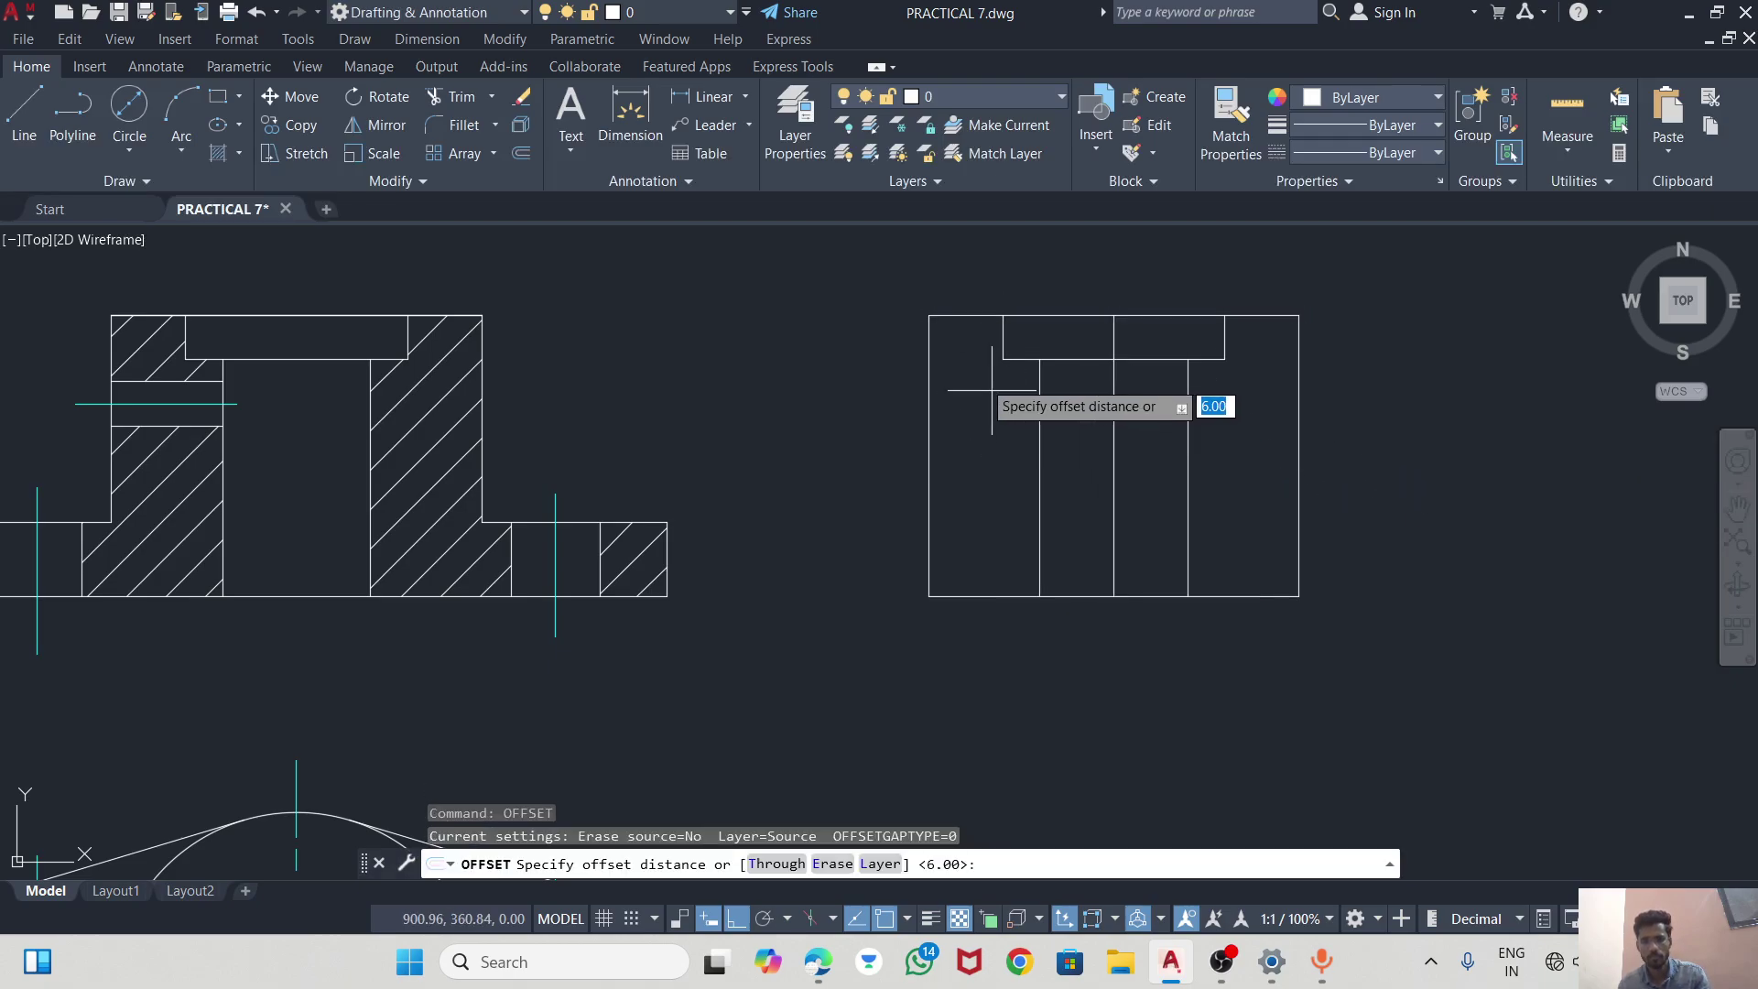
{"action": "left_click", "coordinate": [930, 315]}
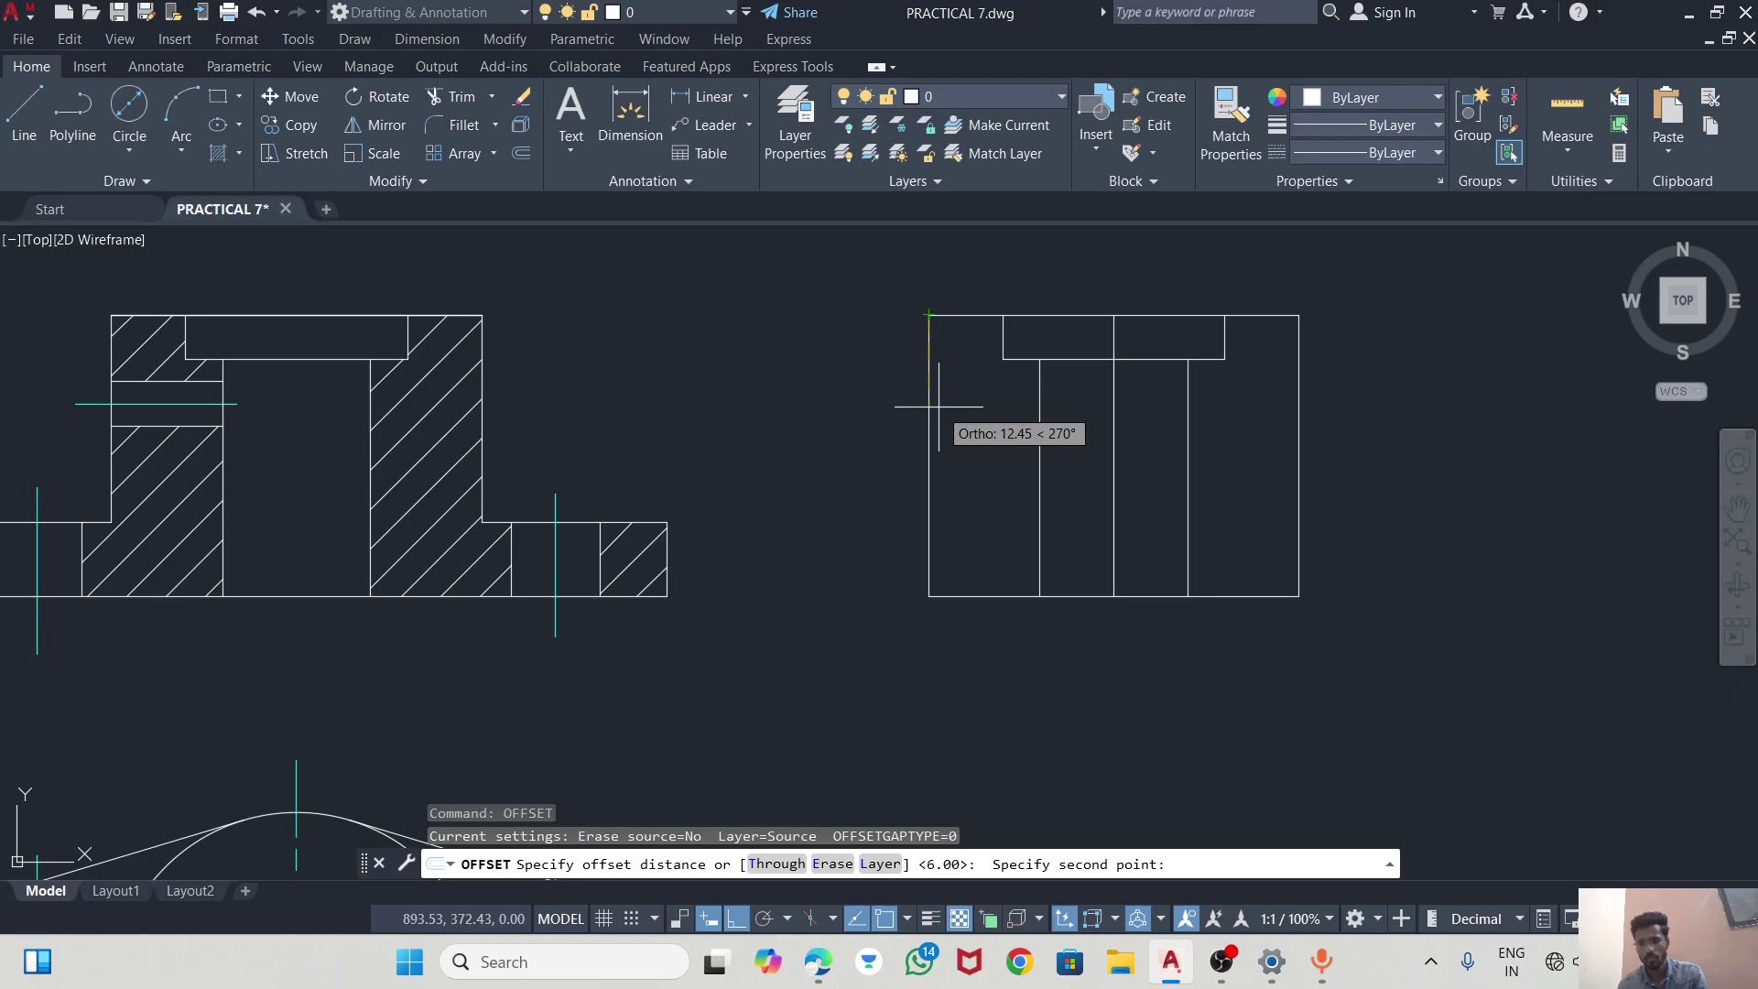
{"action": "type", "text": "12"}
{"action": "key", "text": "Return"}
{"action": "left_click", "coordinate": [945, 376]}
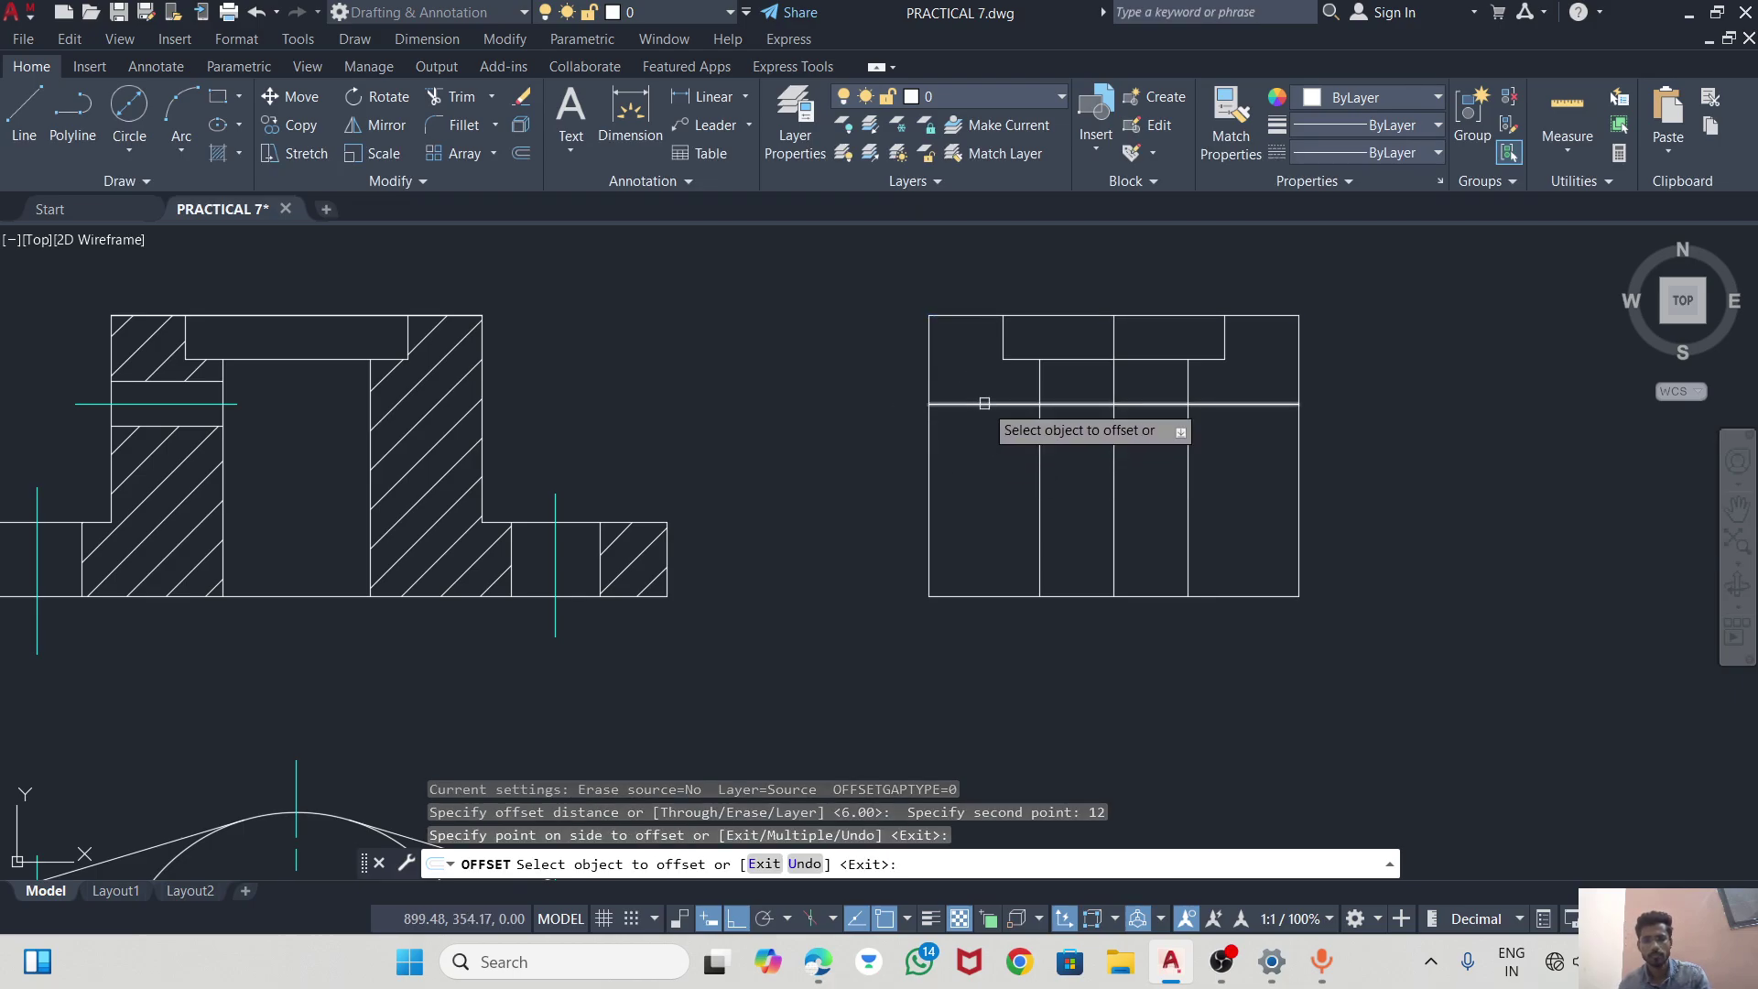
{"action": "left_click", "coordinate": [129, 106]}
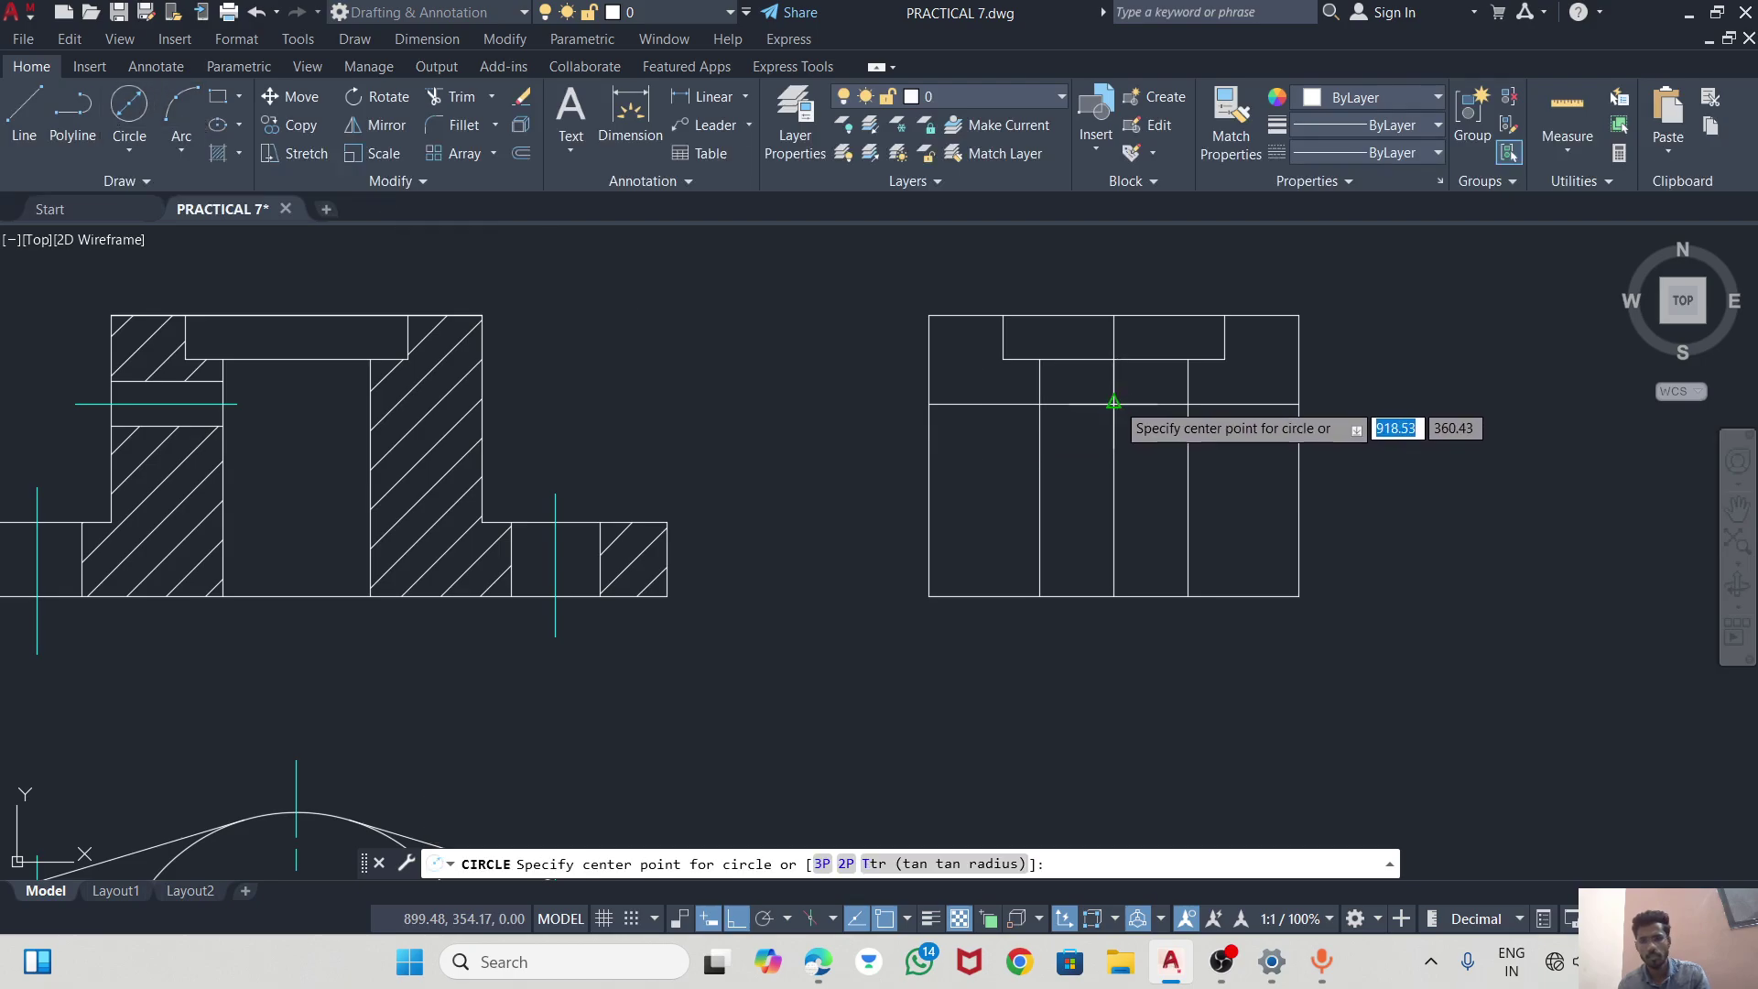
Draw a diameter 6 circle at the 12-offset line's intersection with the centre line.
{"action": "left_click", "coordinate": [817, 972]}
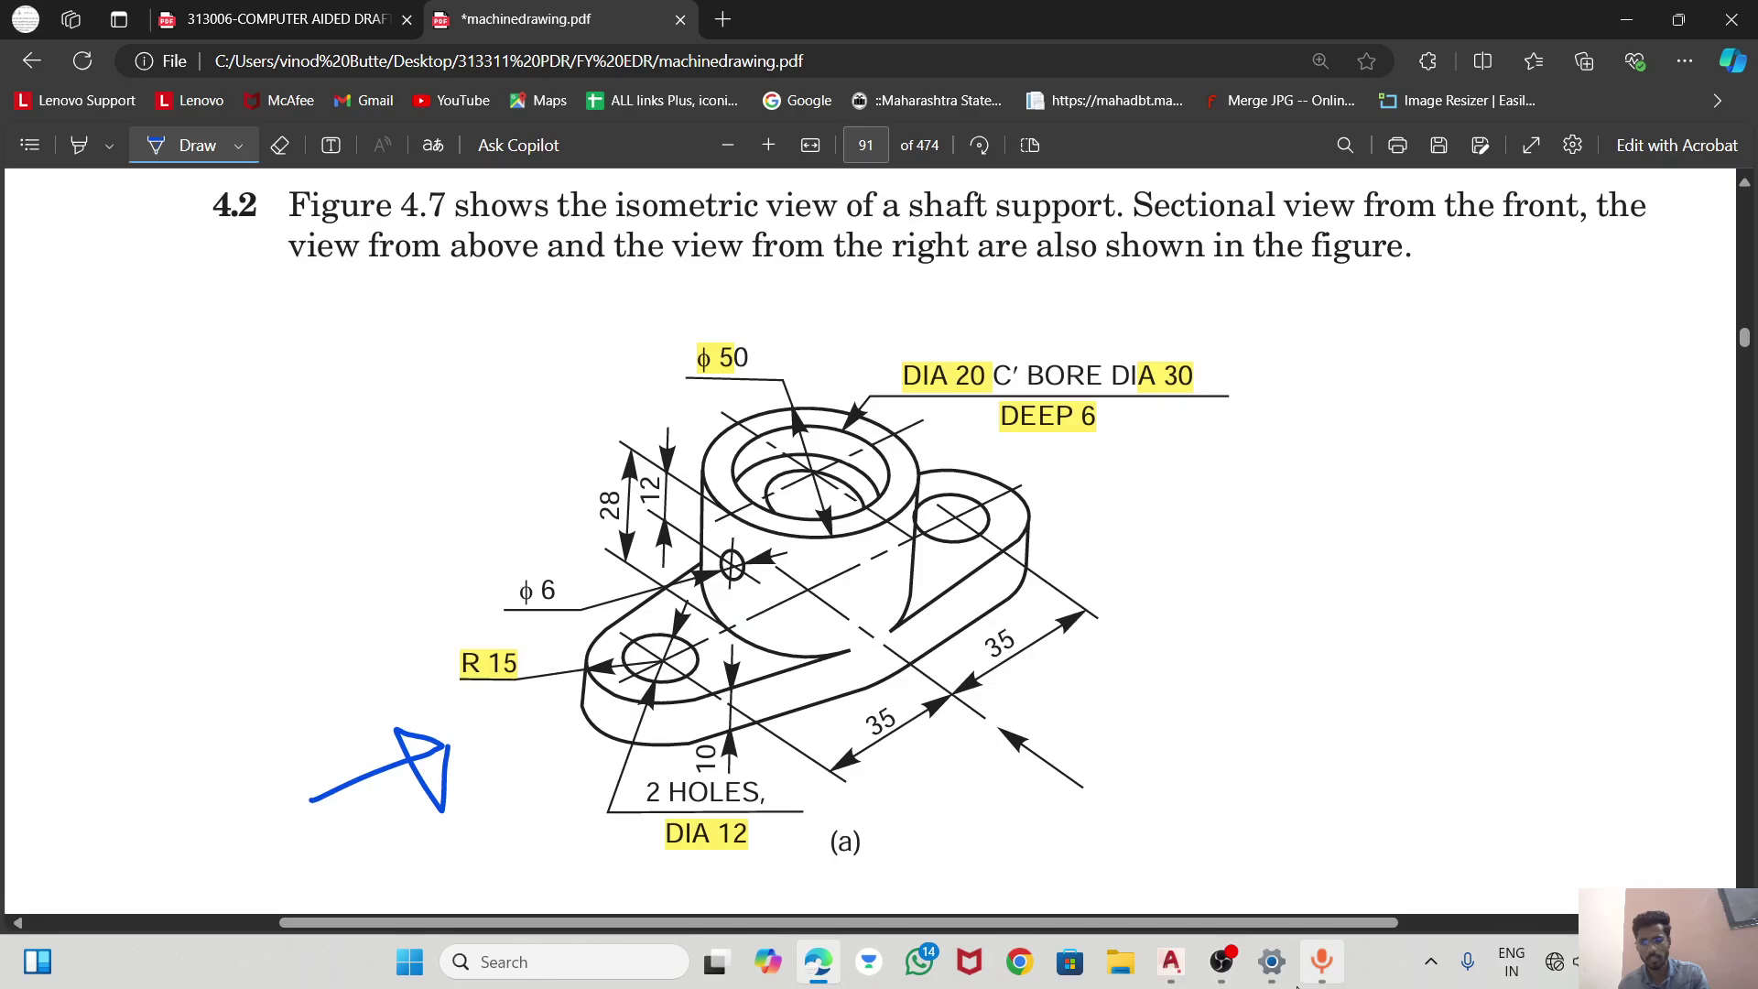
{"action": "left_click", "coordinate": [1171, 961]}
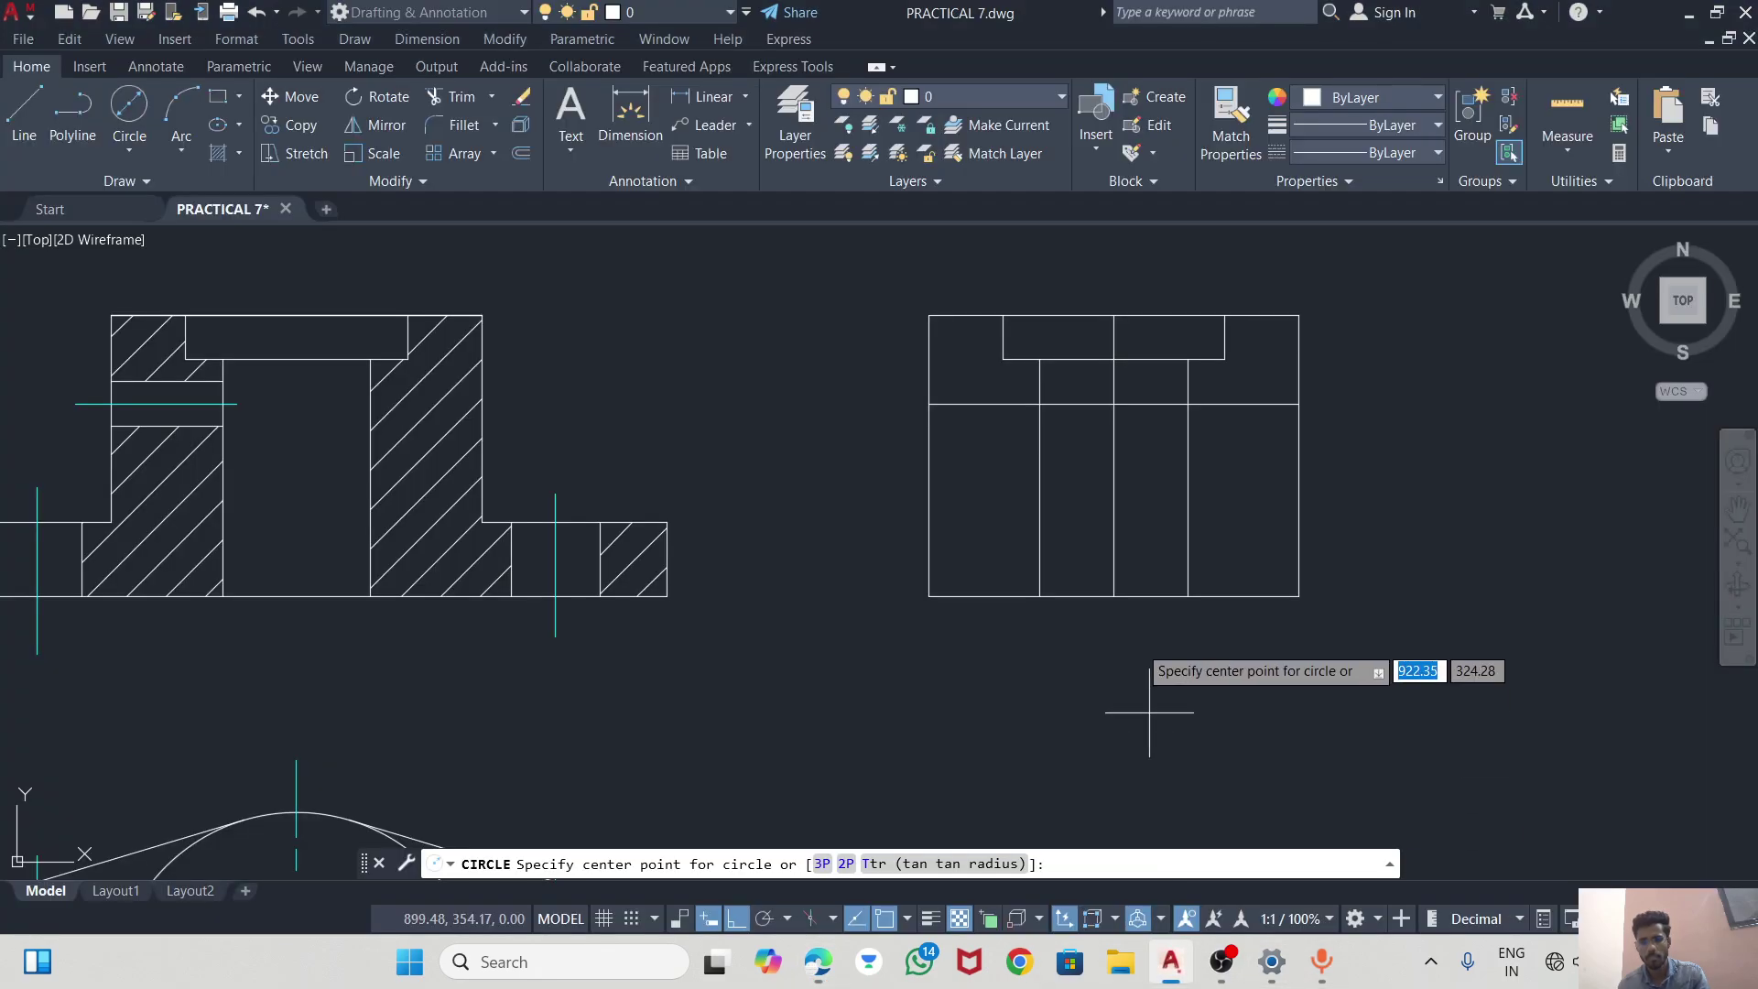
{"action": "left_click", "coordinate": [1113, 403]}
{"action": "type", "text": "d"}
{"action": "key", "text": "Return"}
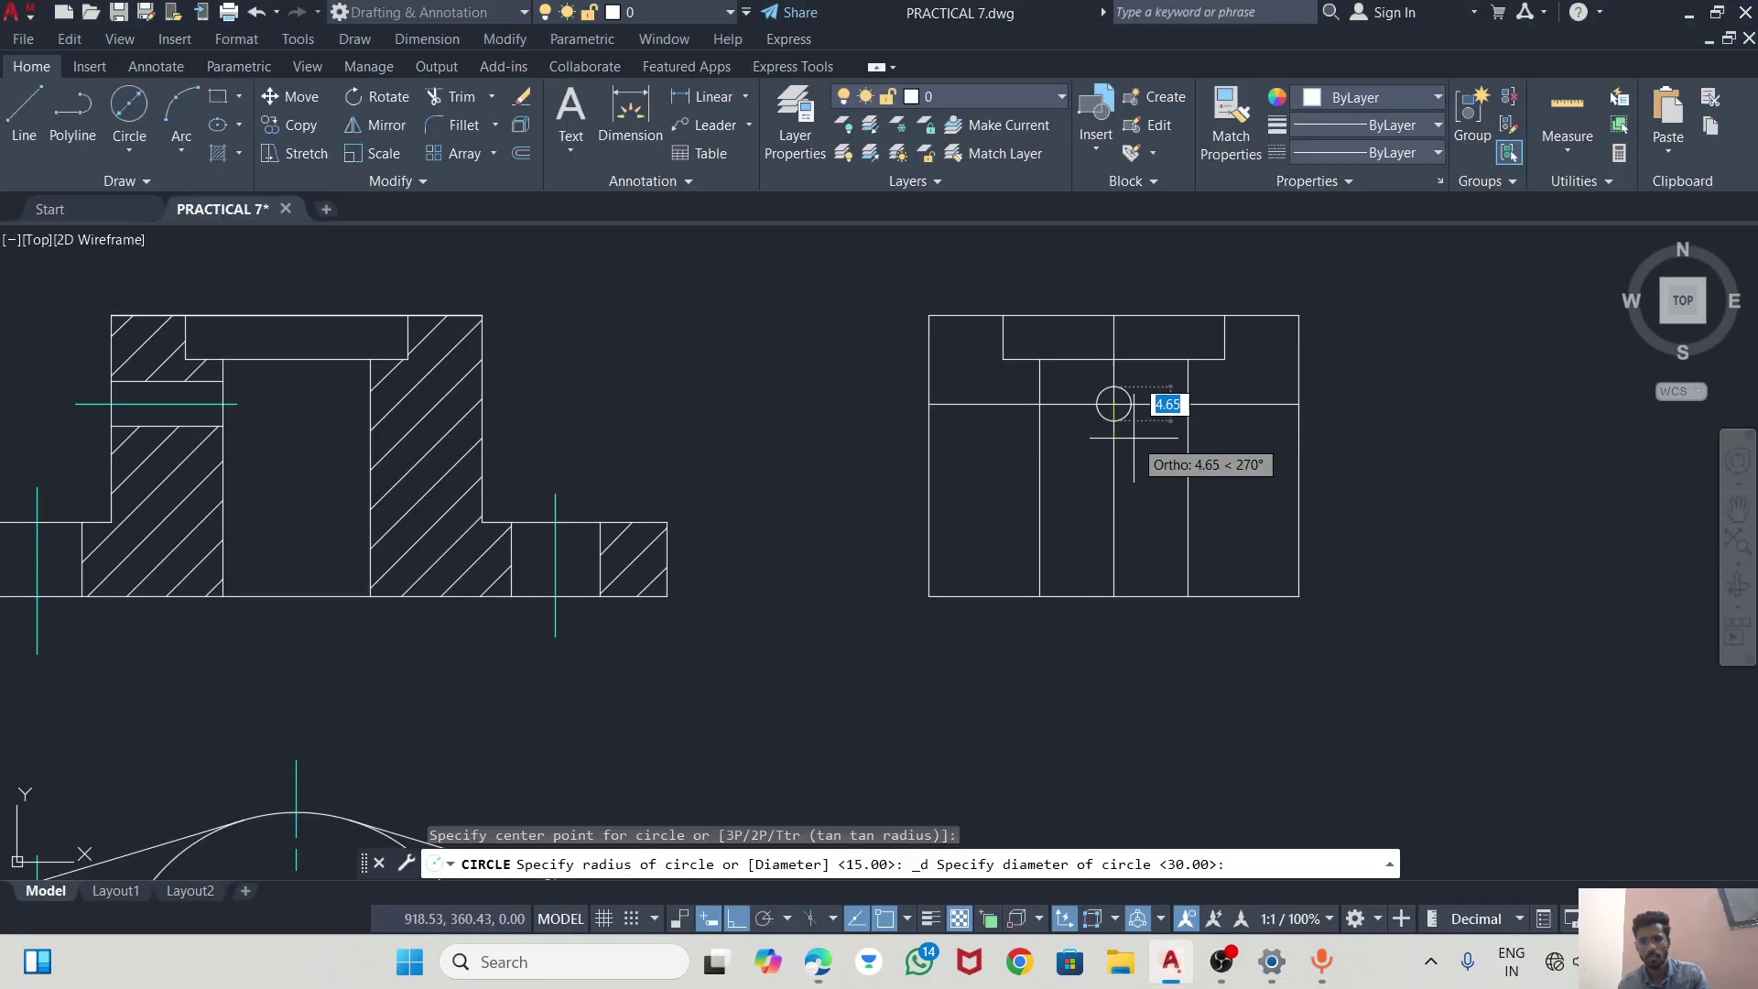
{"action": "type", "text": "6"}
{"action": "key", "text": "Return"}
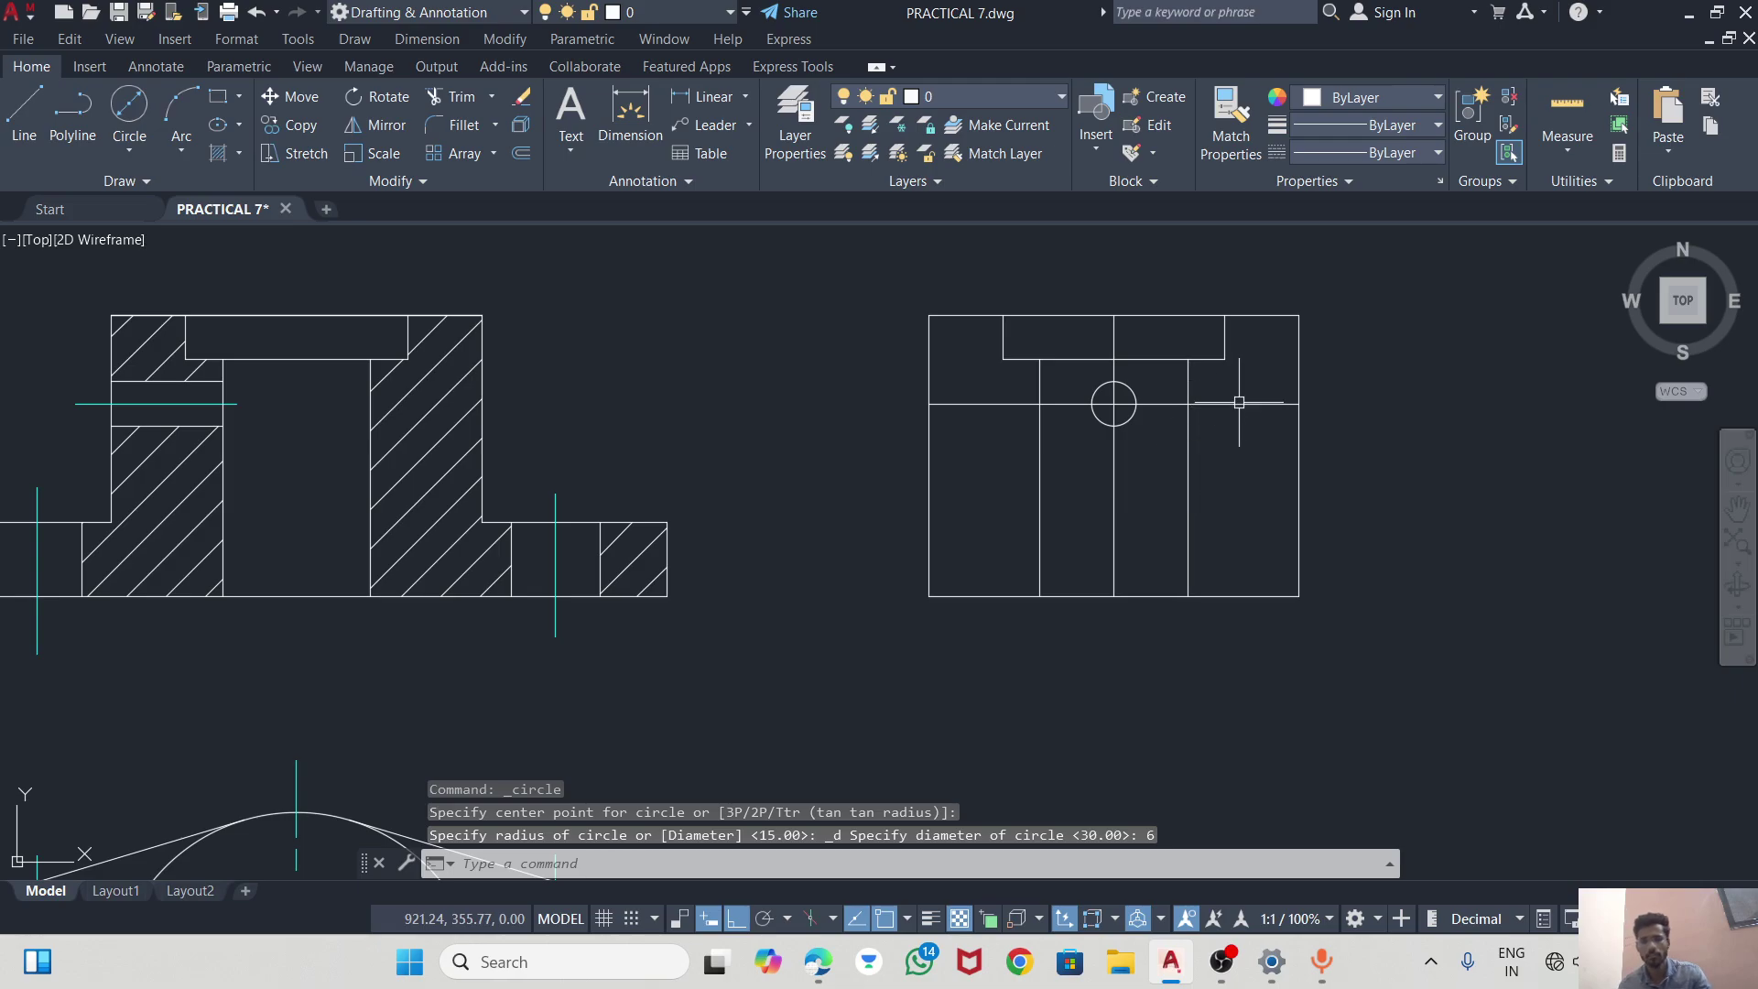
{"action": "key", "text": "Escape"}
{"action": "key", "text": "alt+Tab"}
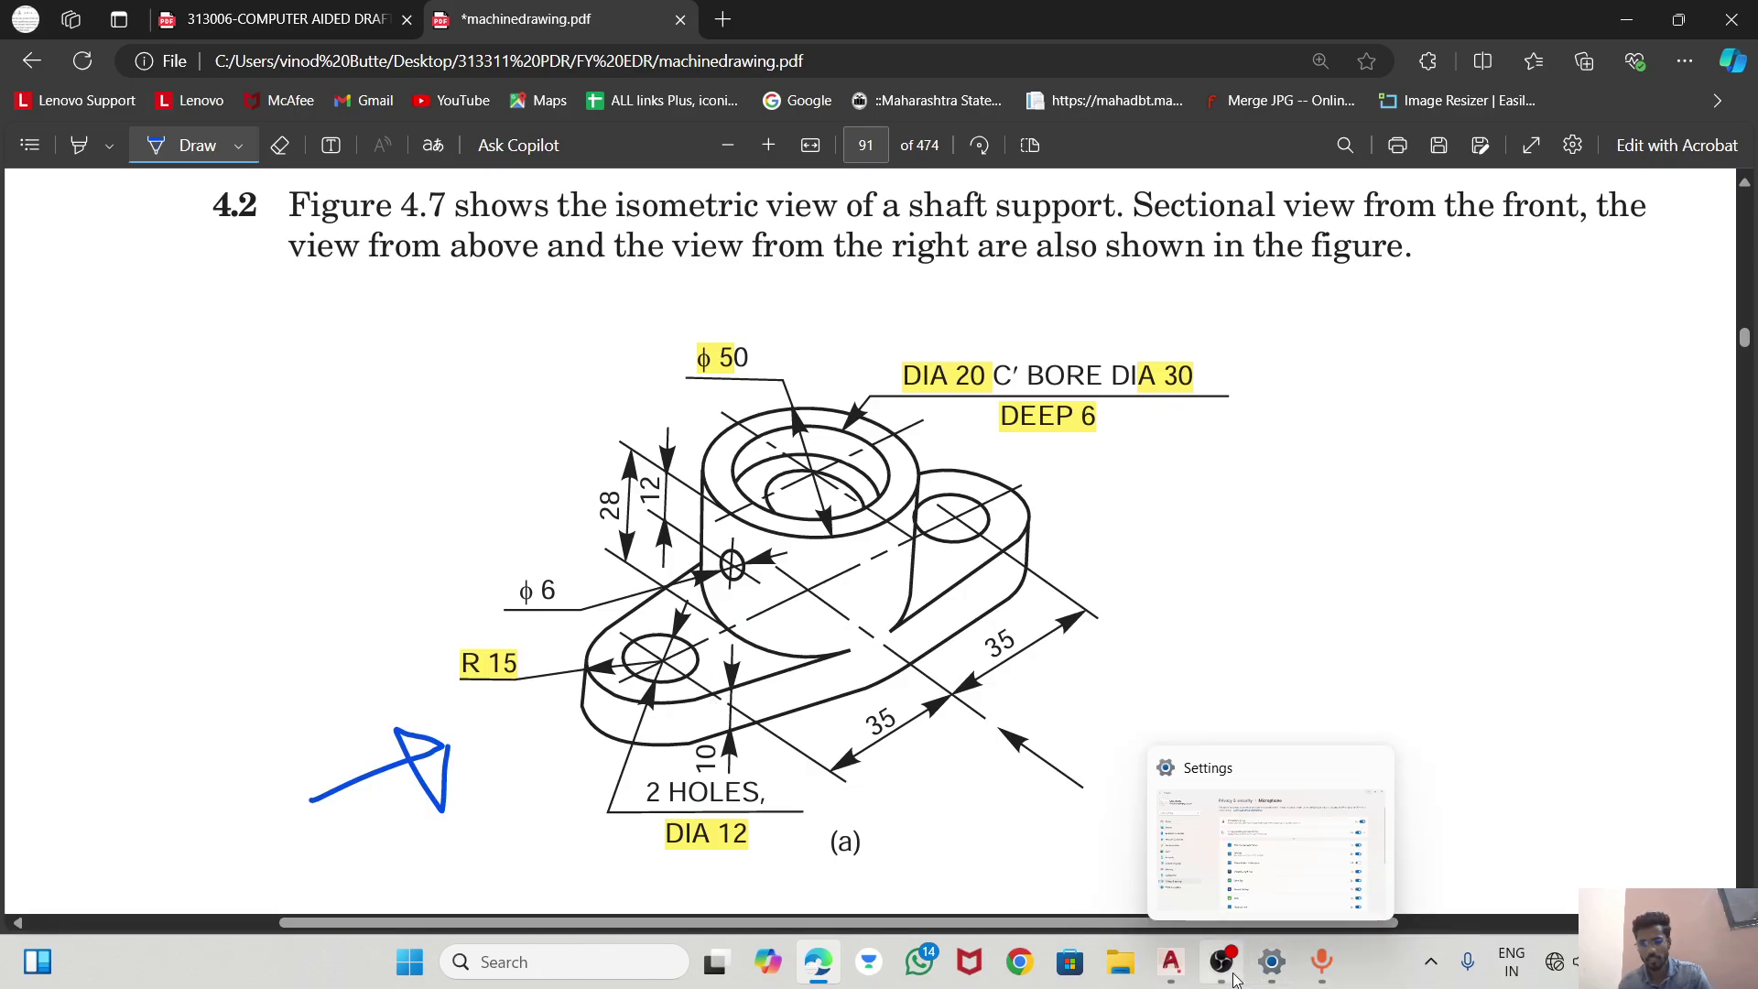
Offset the side view's bottom edge up 10 to form the base strip.
{"action": "left_click", "coordinate": [1177, 961]}
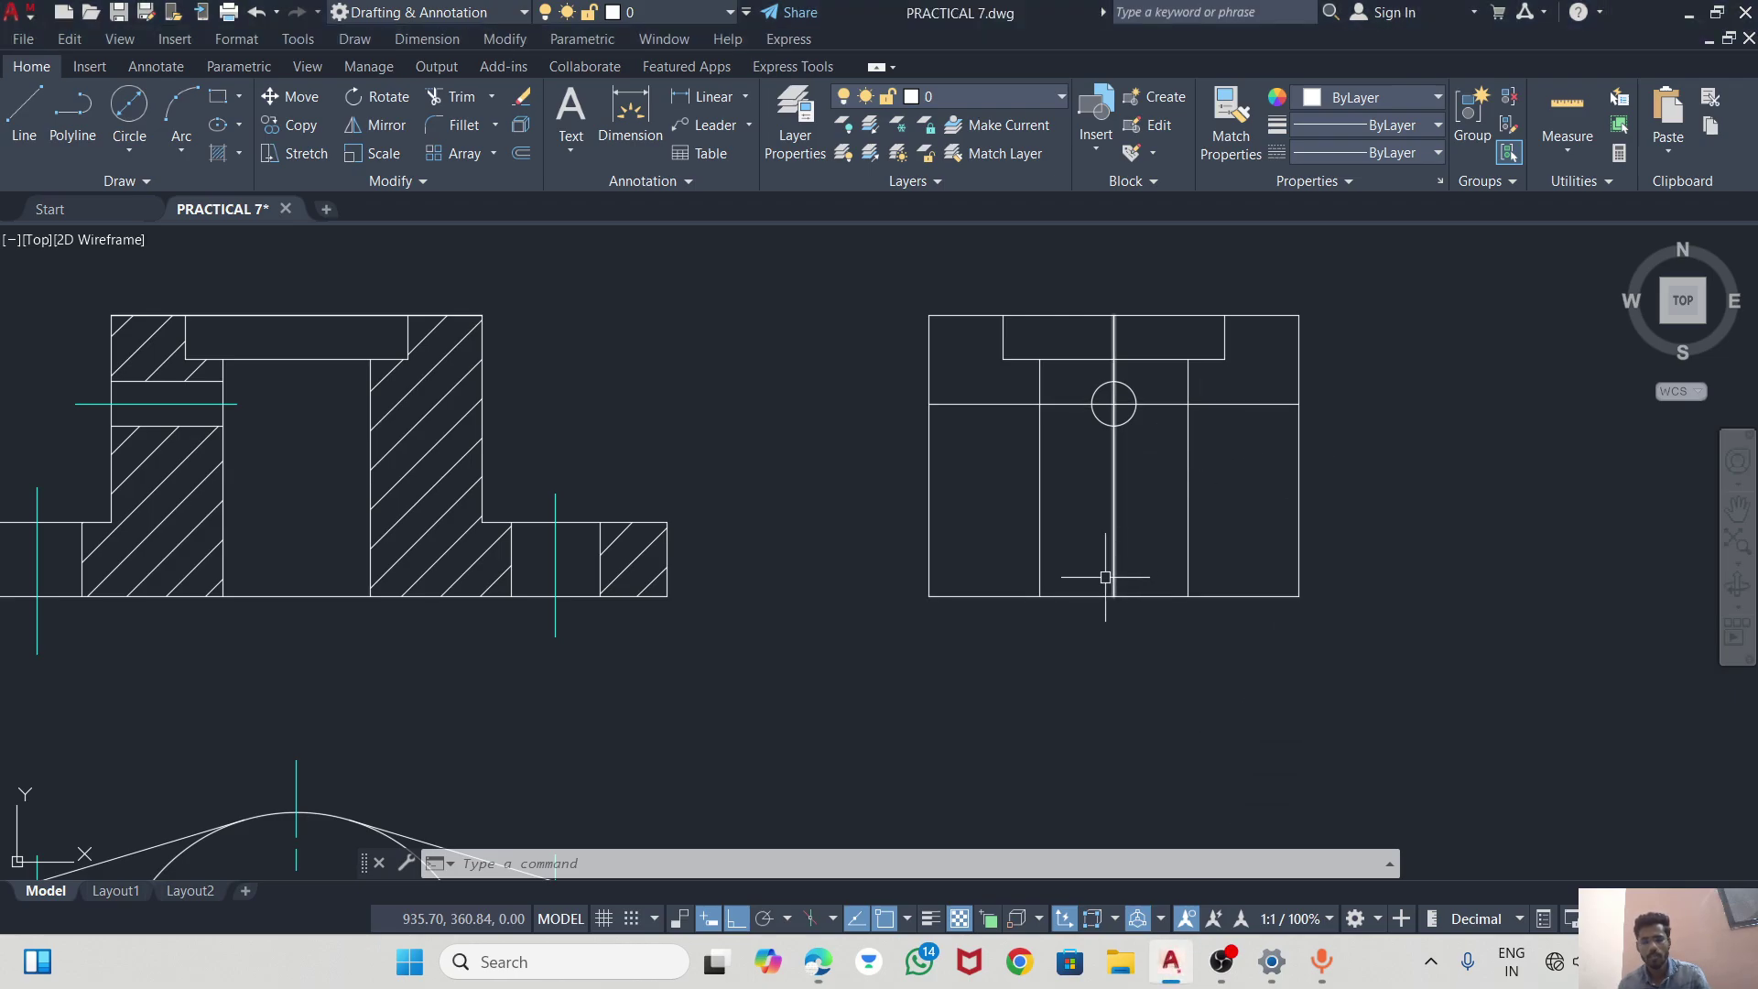
{"action": "left_click", "coordinate": [979, 596]}
{"action": "type", "text": "P"}
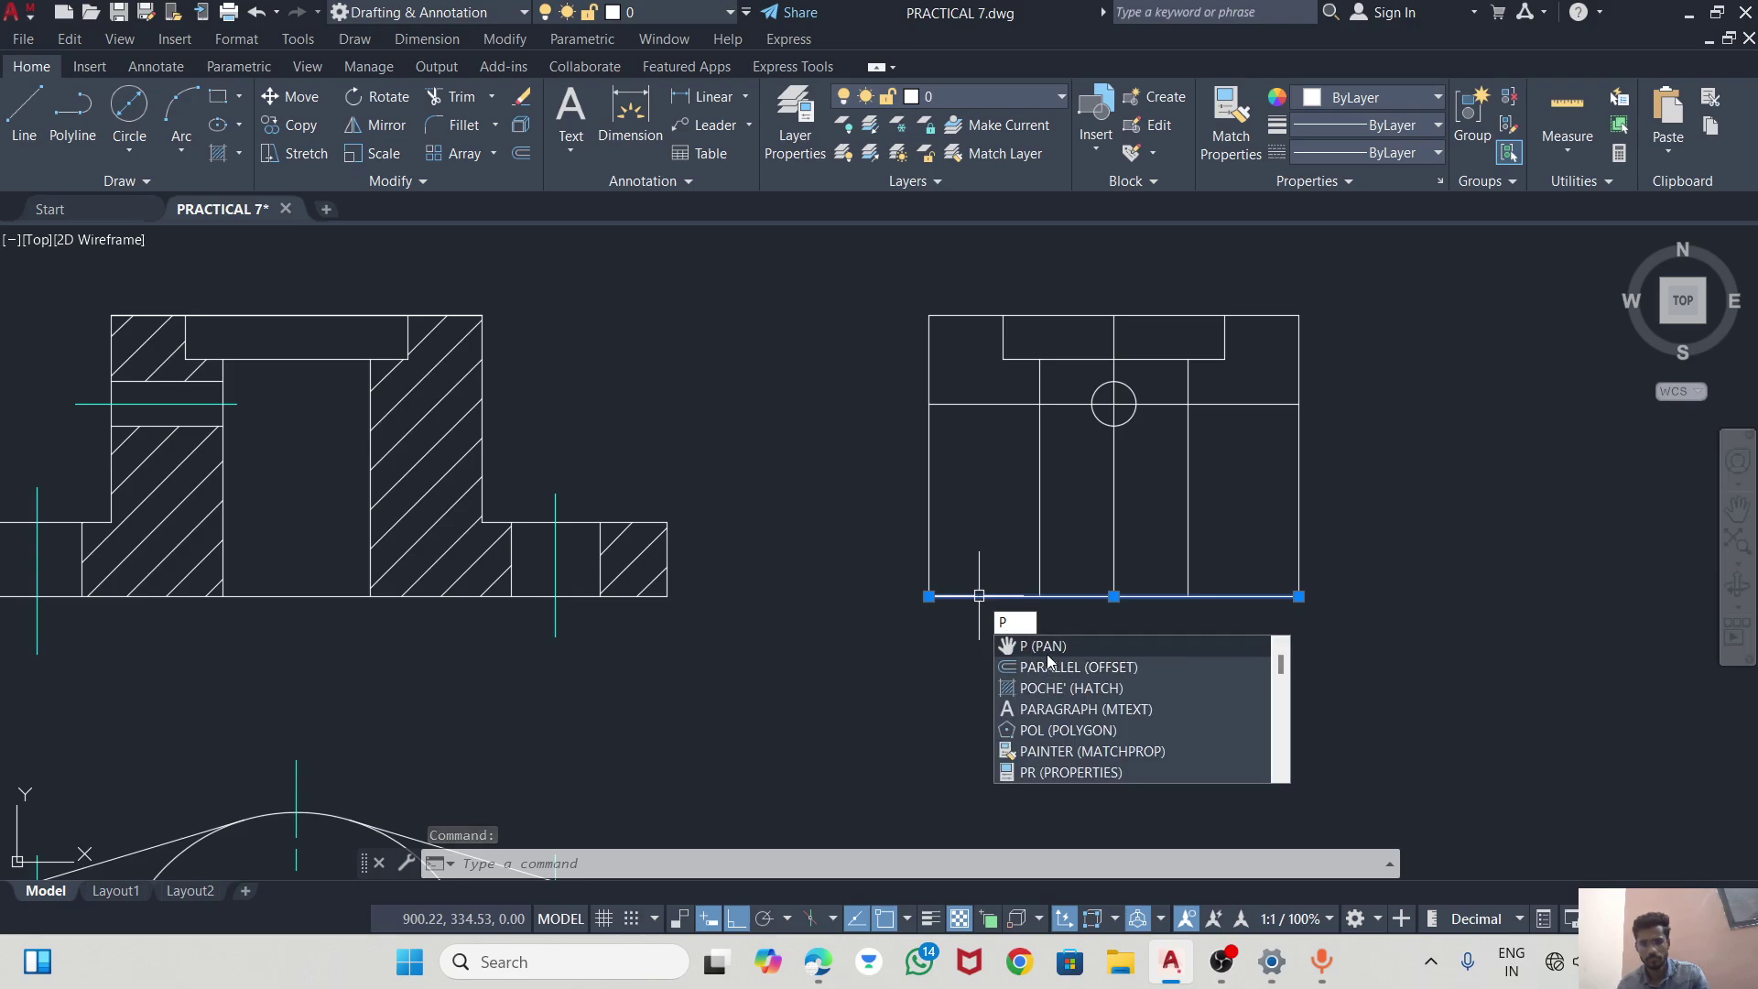
{"action": "key", "text": "BackSpace"}
{"action": "type", "text": "O"}
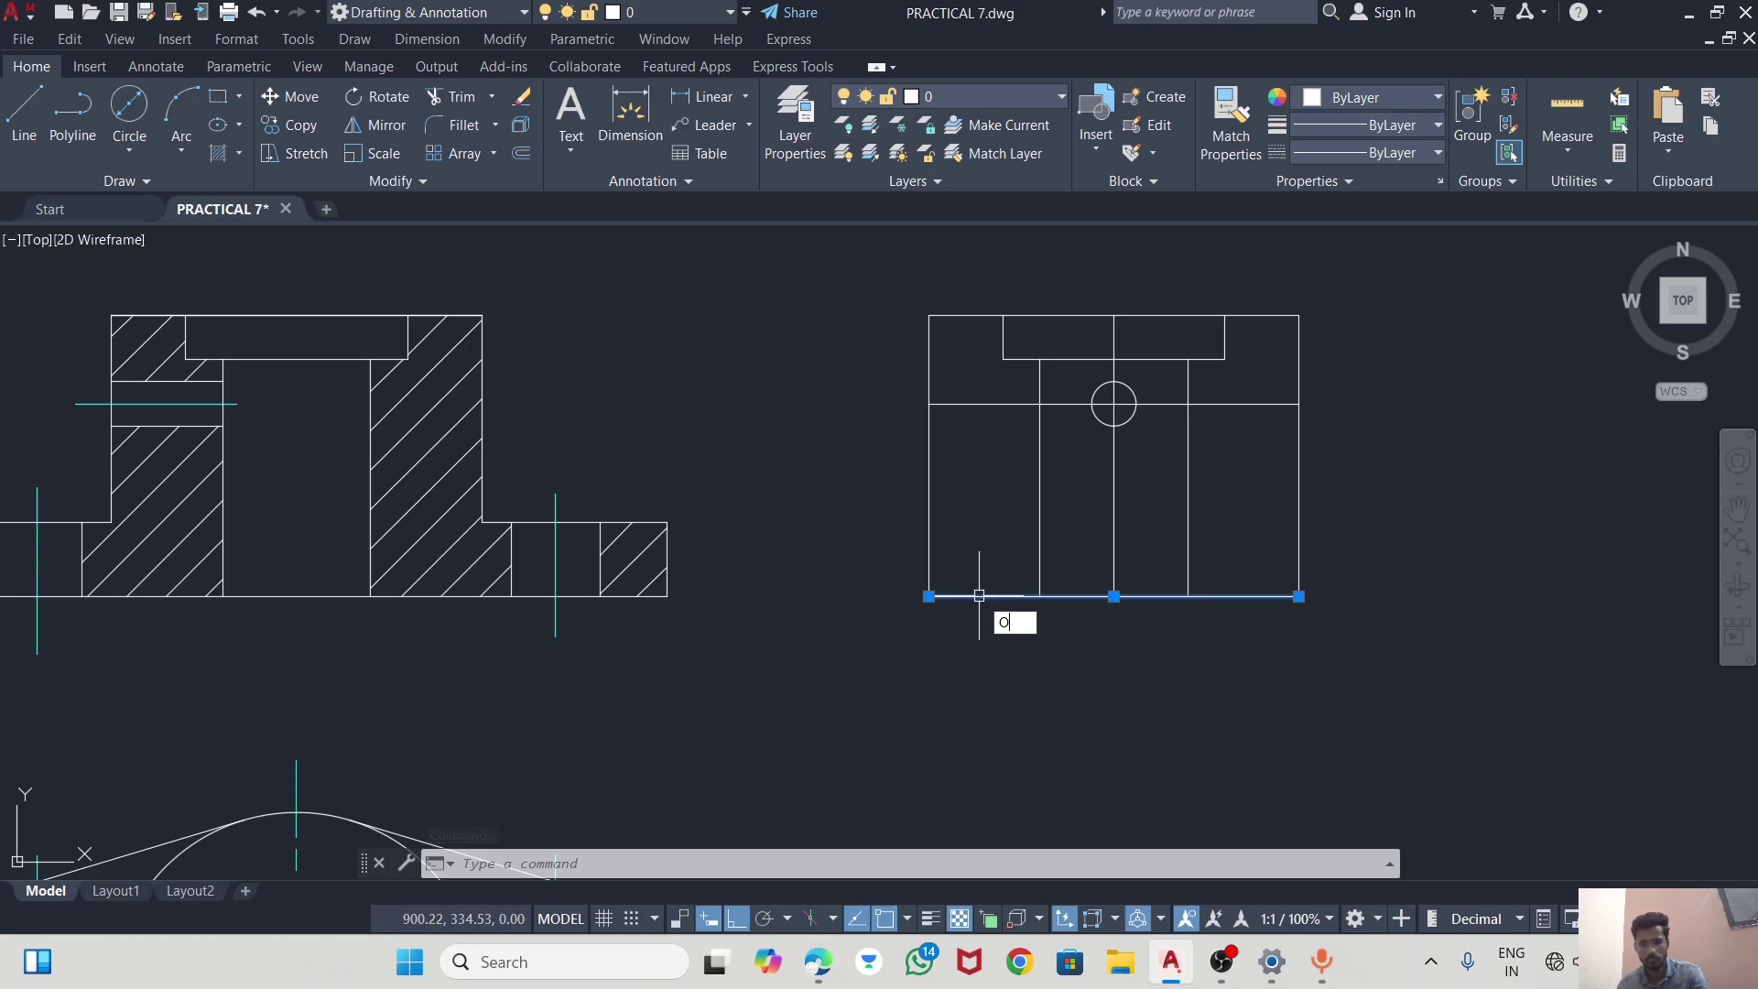
{"action": "left_click", "coordinate": [1047, 647]}
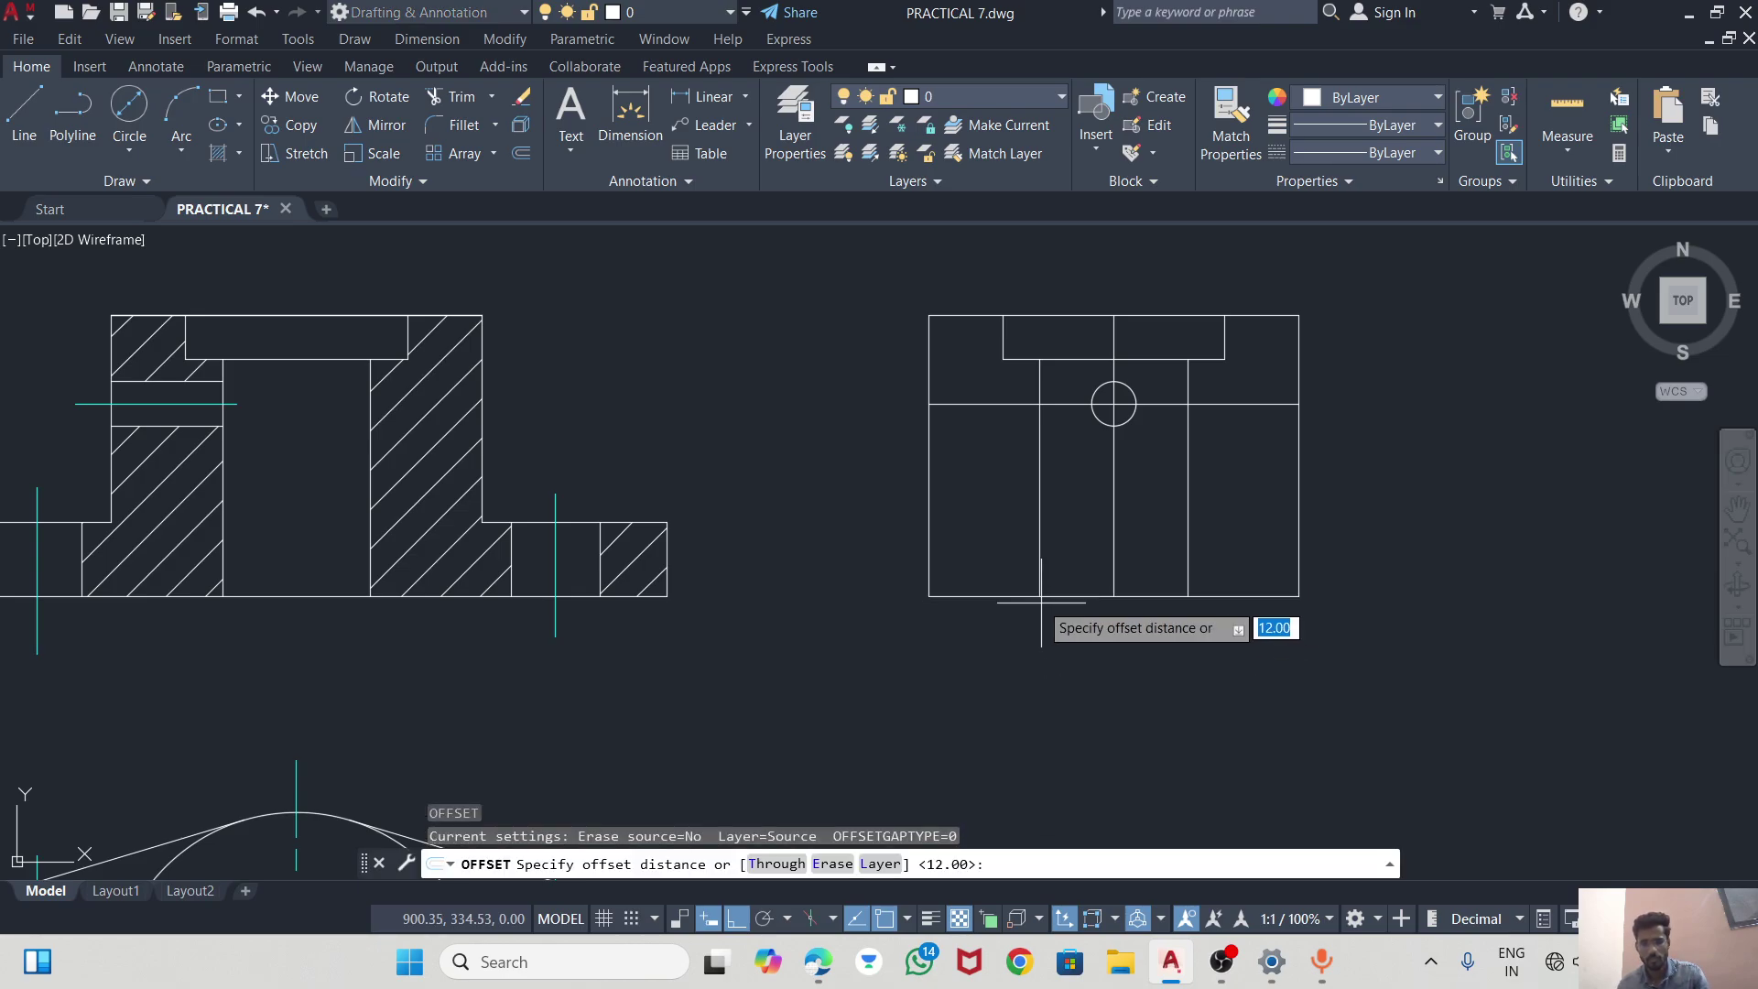
{"action": "left_click", "coordinate": [927, 596]}
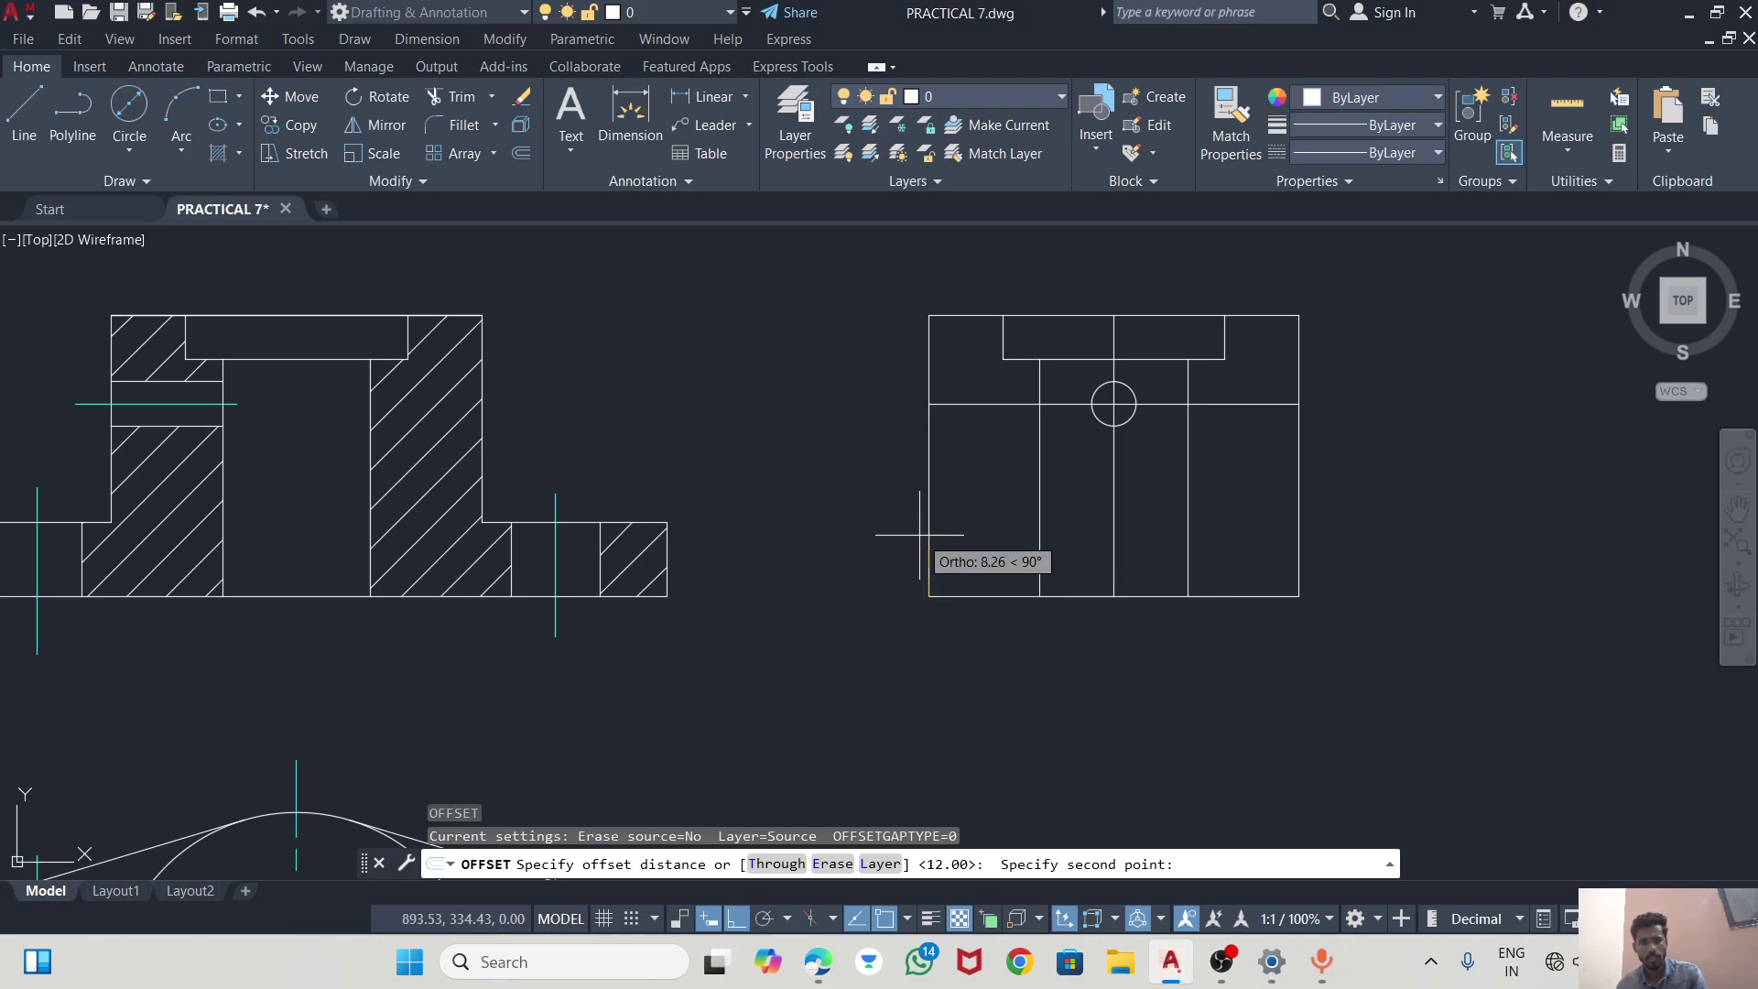
{"action": "left_click", "coordinate": [668, 523]}
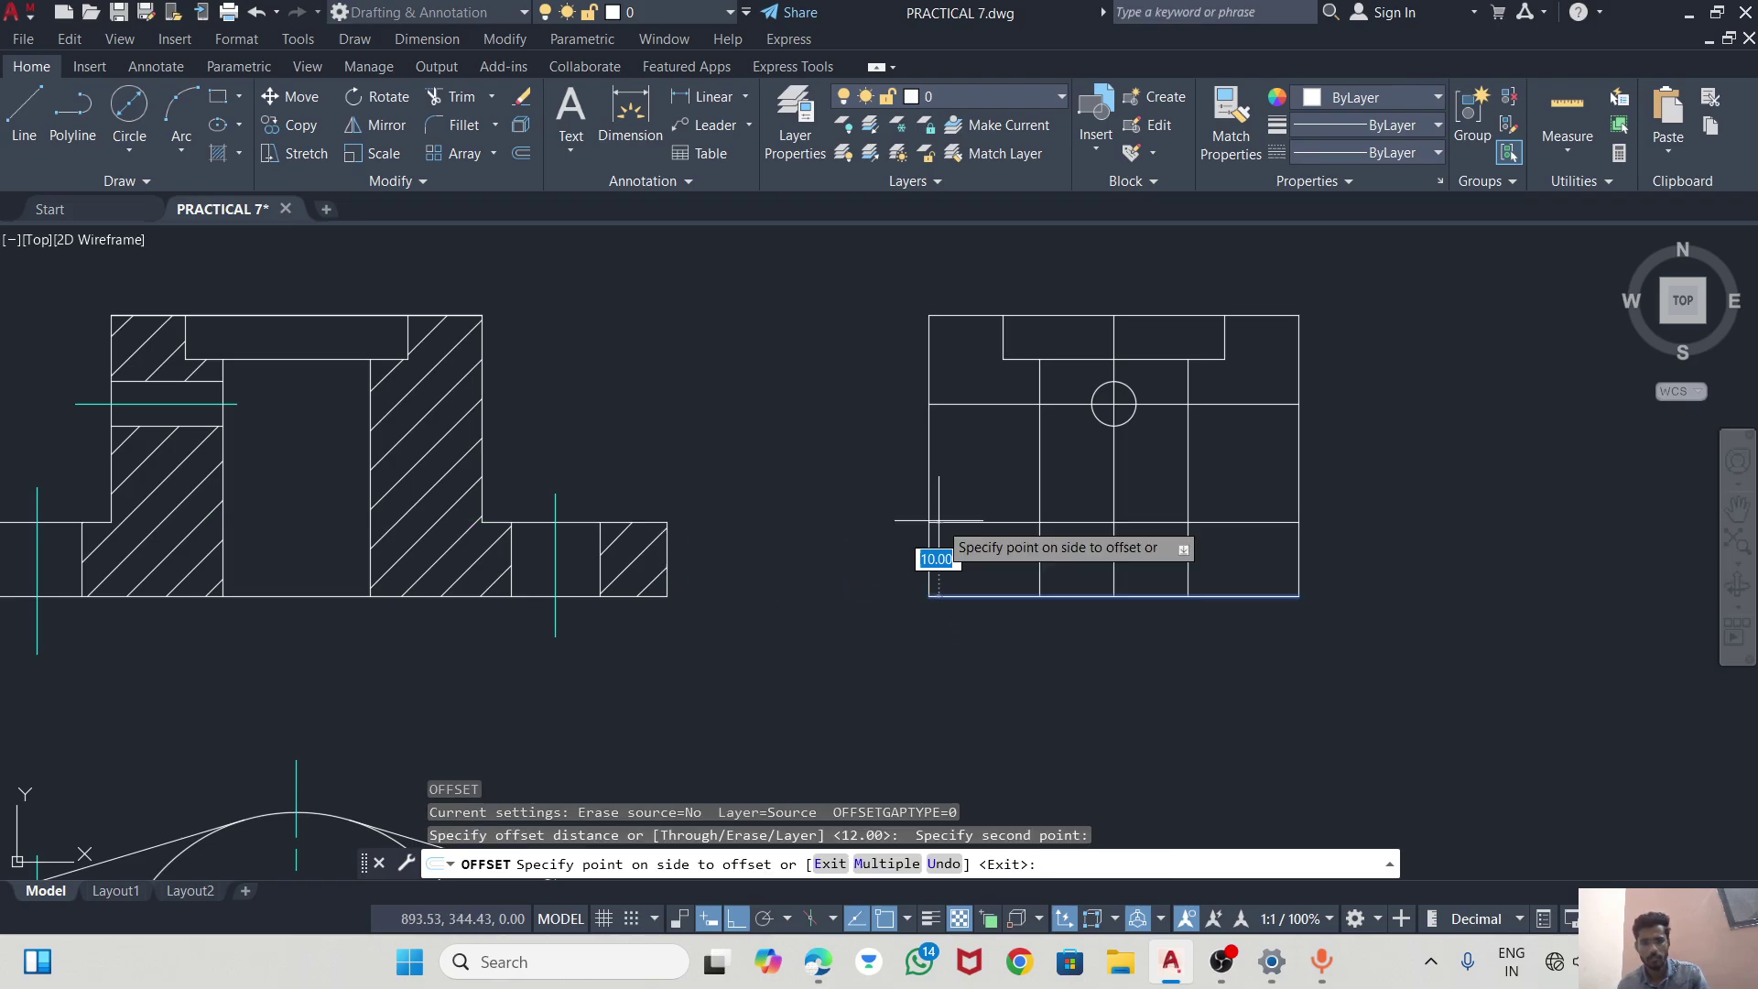
{"action": "left_click", "coordinate": [1064, 511]}
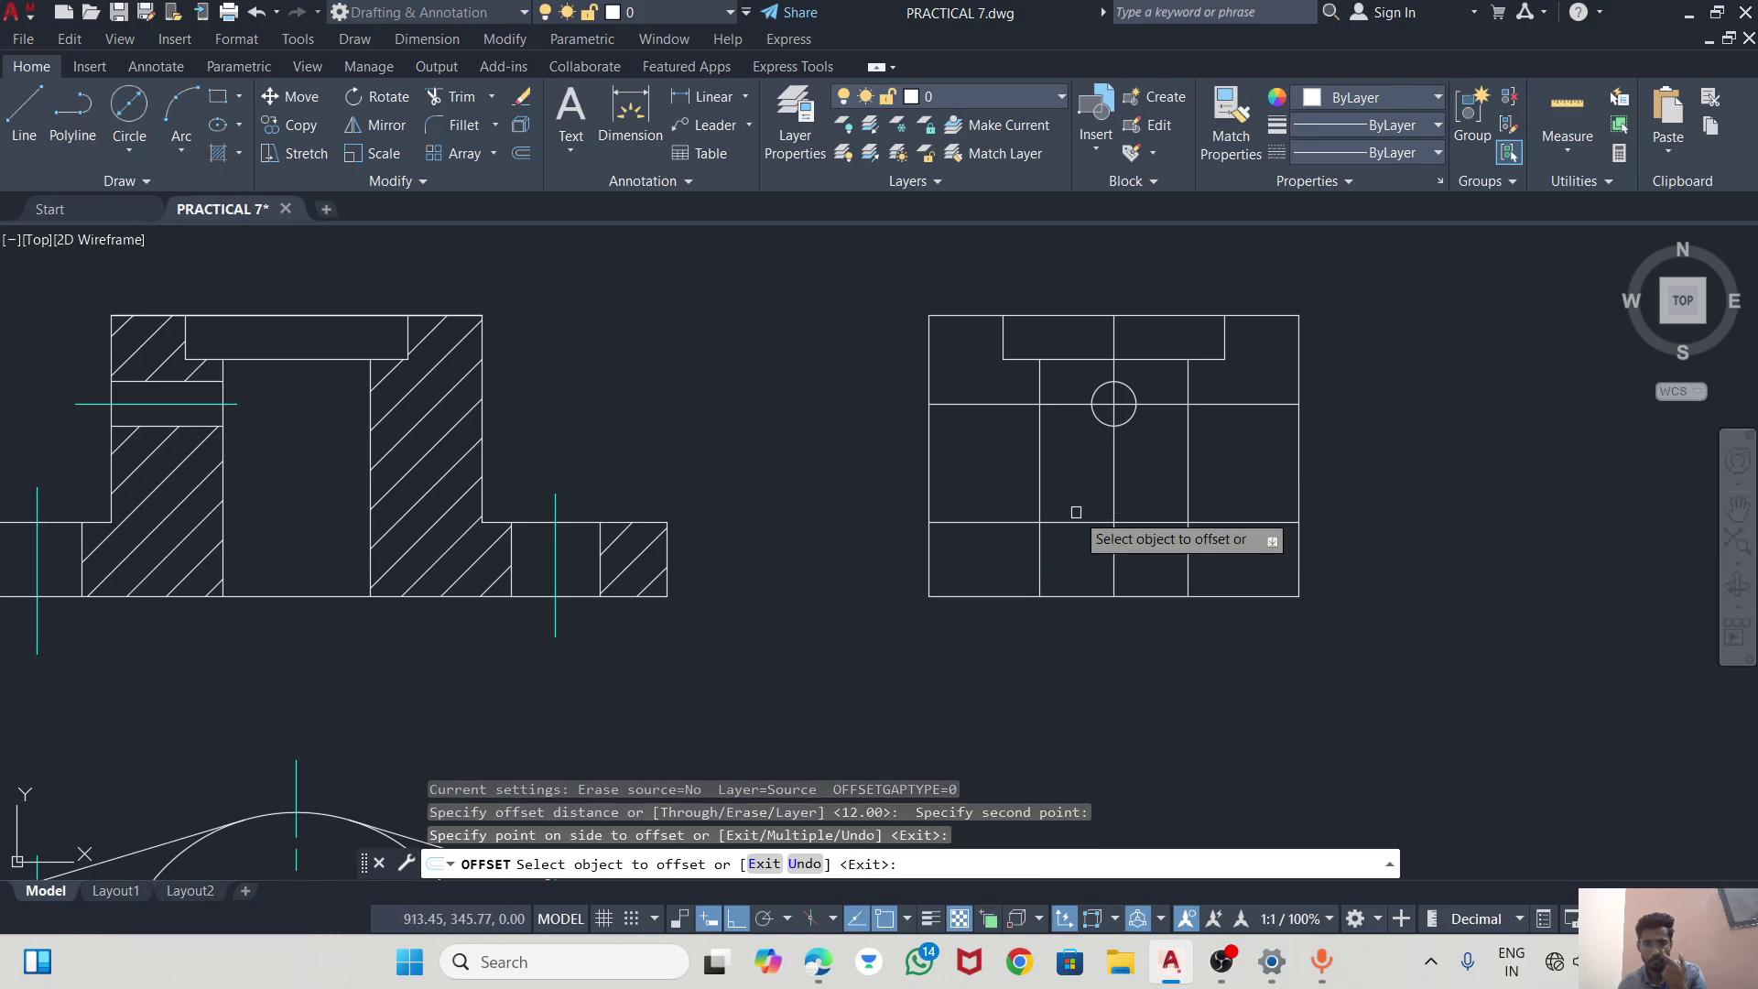
Offset the vertical centre line 6 to each side, flanking the circle.
{"action": "left_click", "coordinate": [1113, 566]}
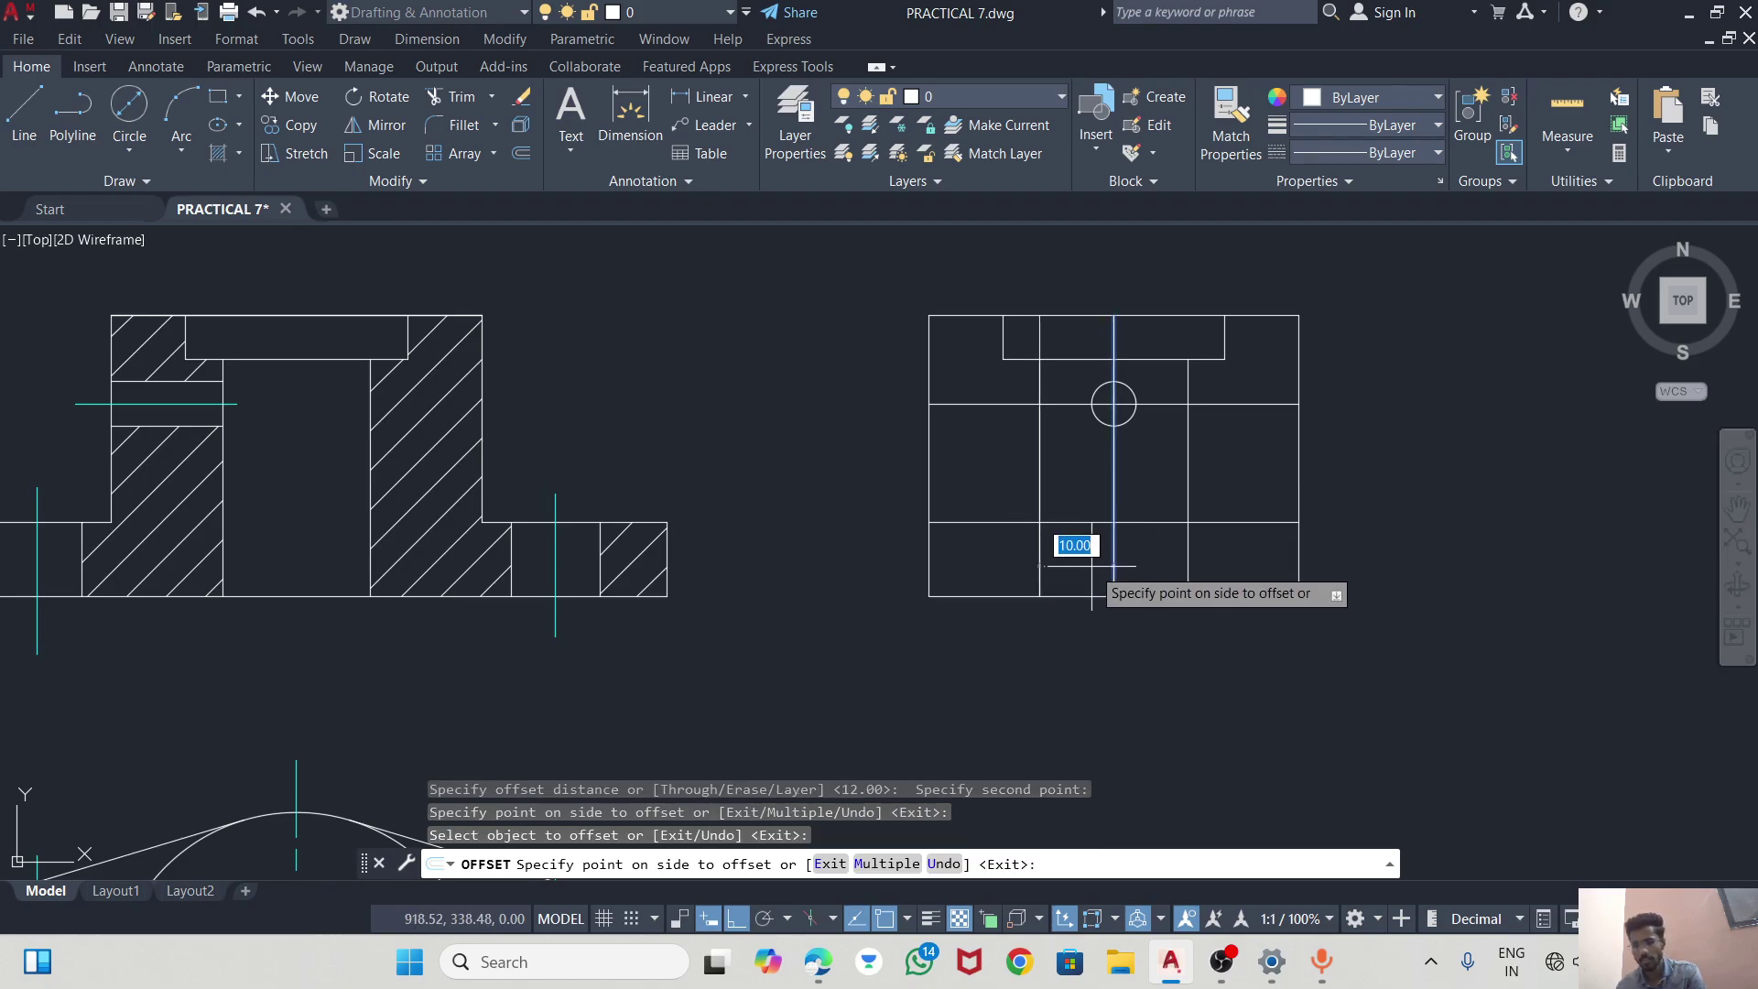
{"action": "type", "text": "6"}
{"action": "key", "text": "Return"}
{"action": "left_click", "coordinate": [1092, 566]}
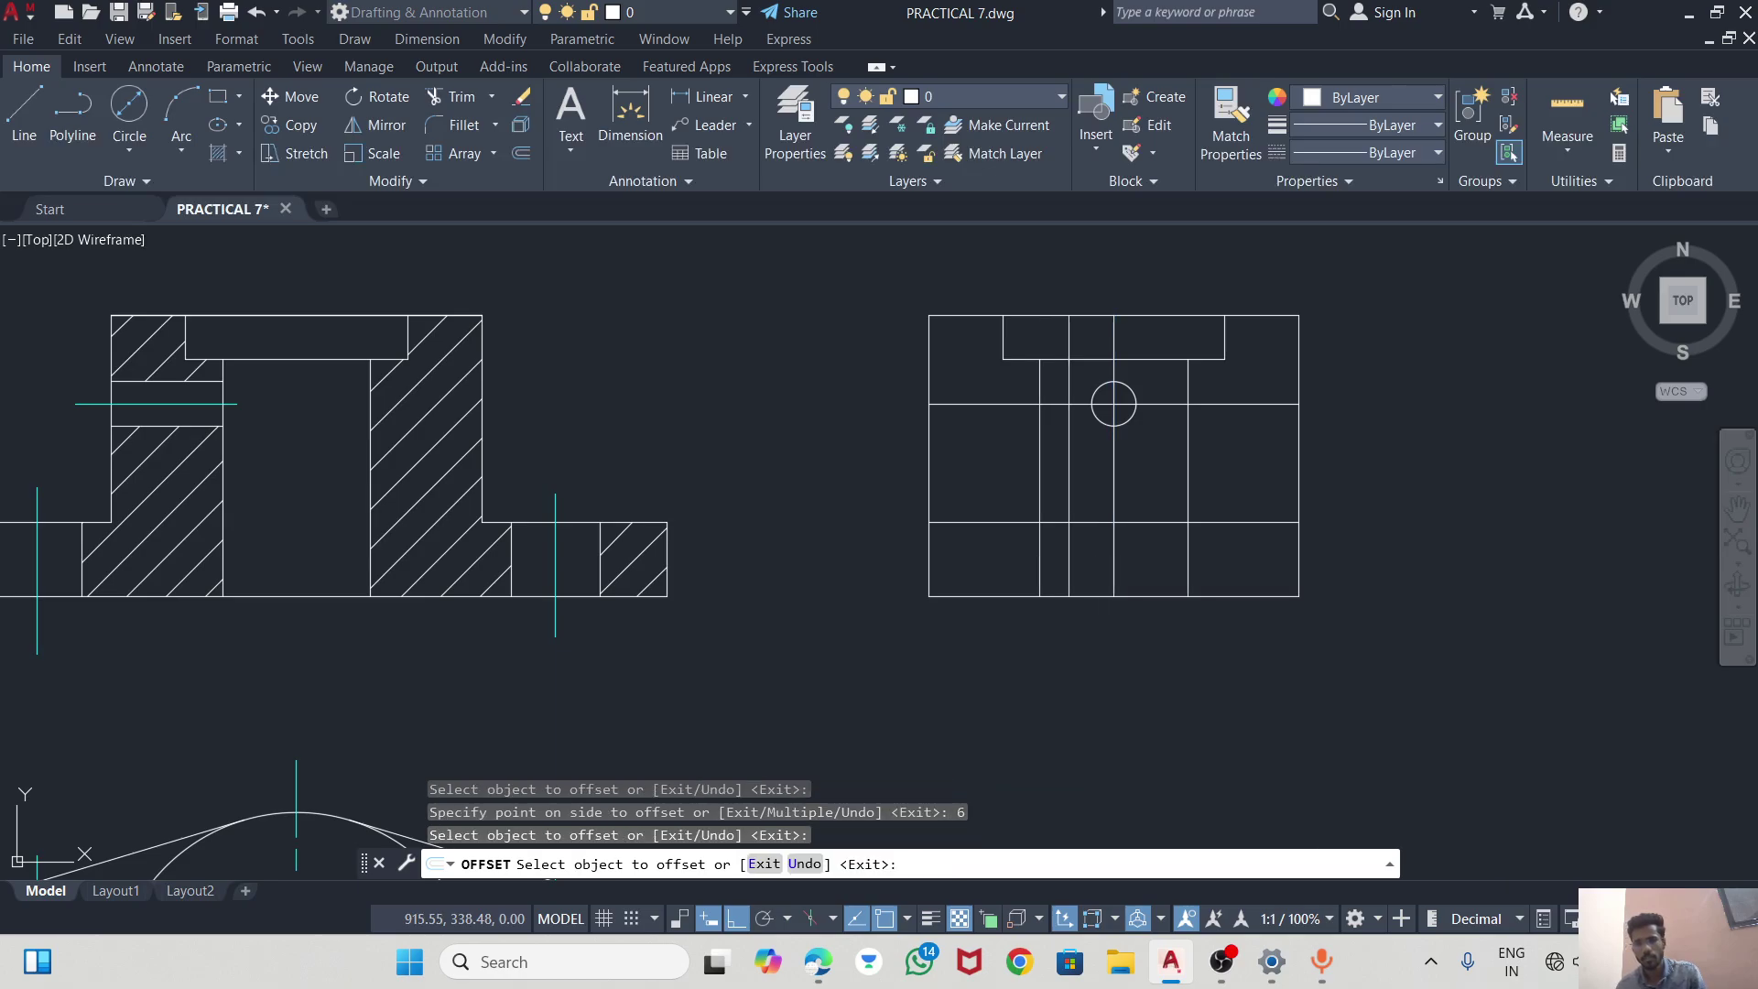
{"action": "left_click", "coordinate": [1114, 568]}
{"action": "left_click", "coordinate": [1094, 524]}
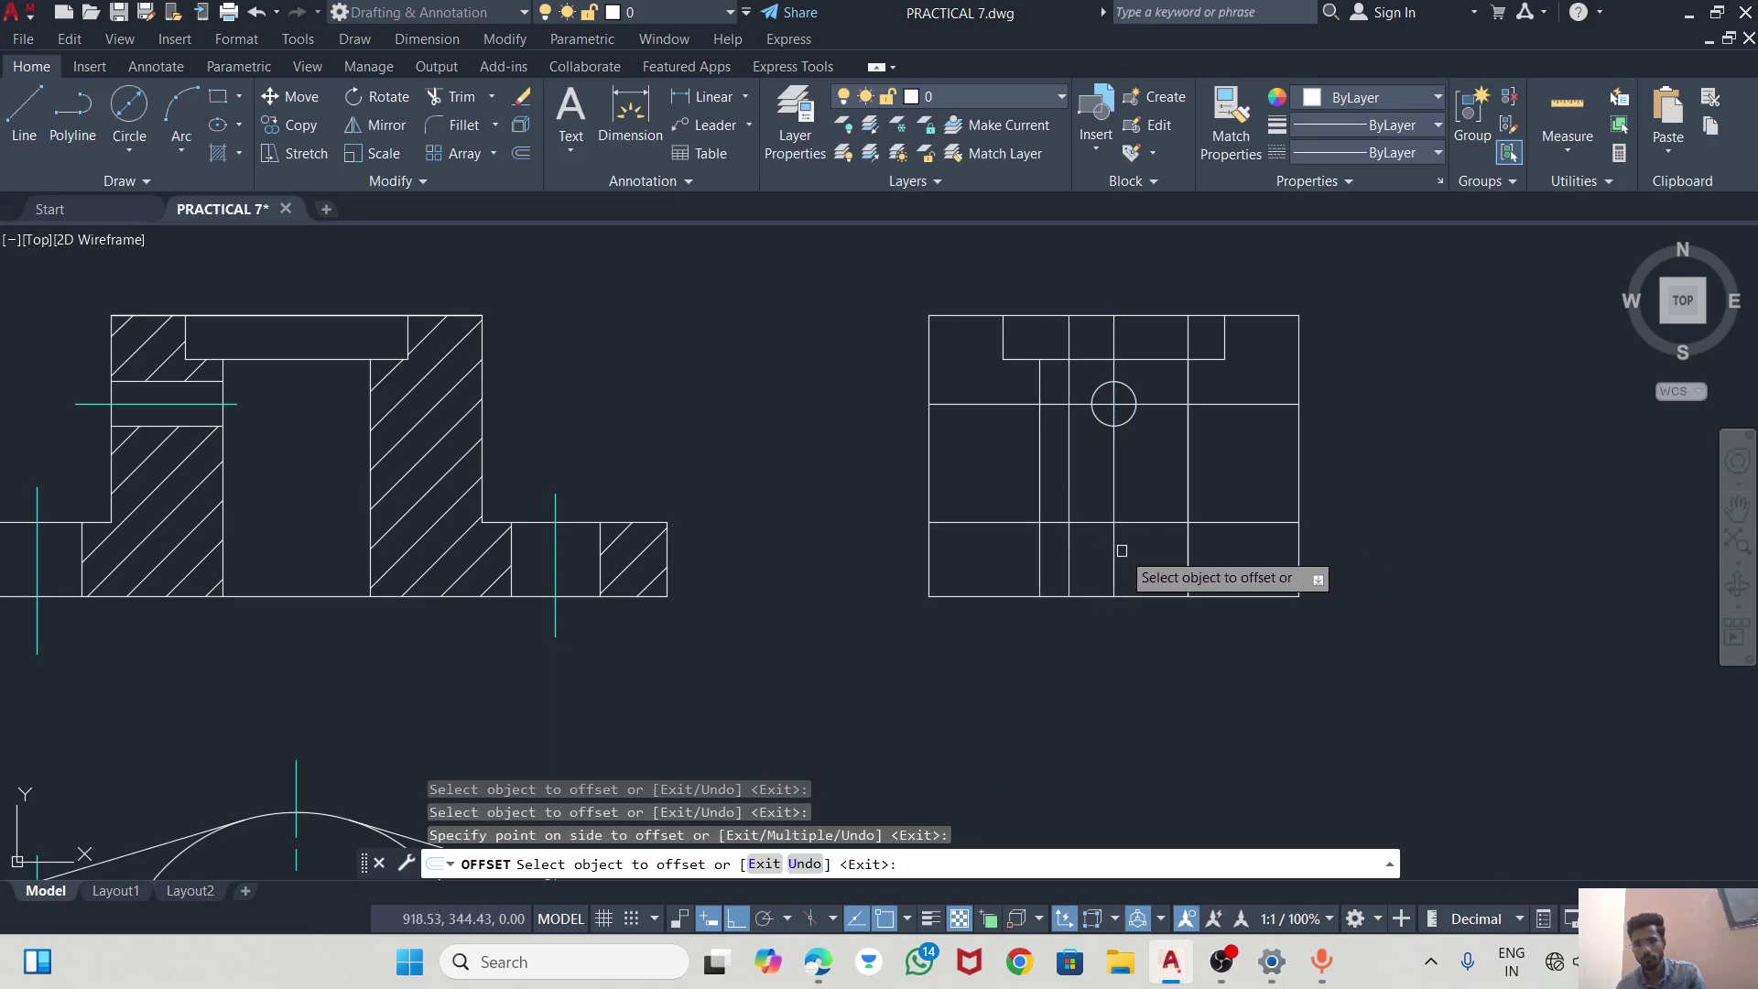
{"action": "left_click", "coordinate": [1113, 547]}
{"action": "left_click", "coordinate": [1160, 549]}
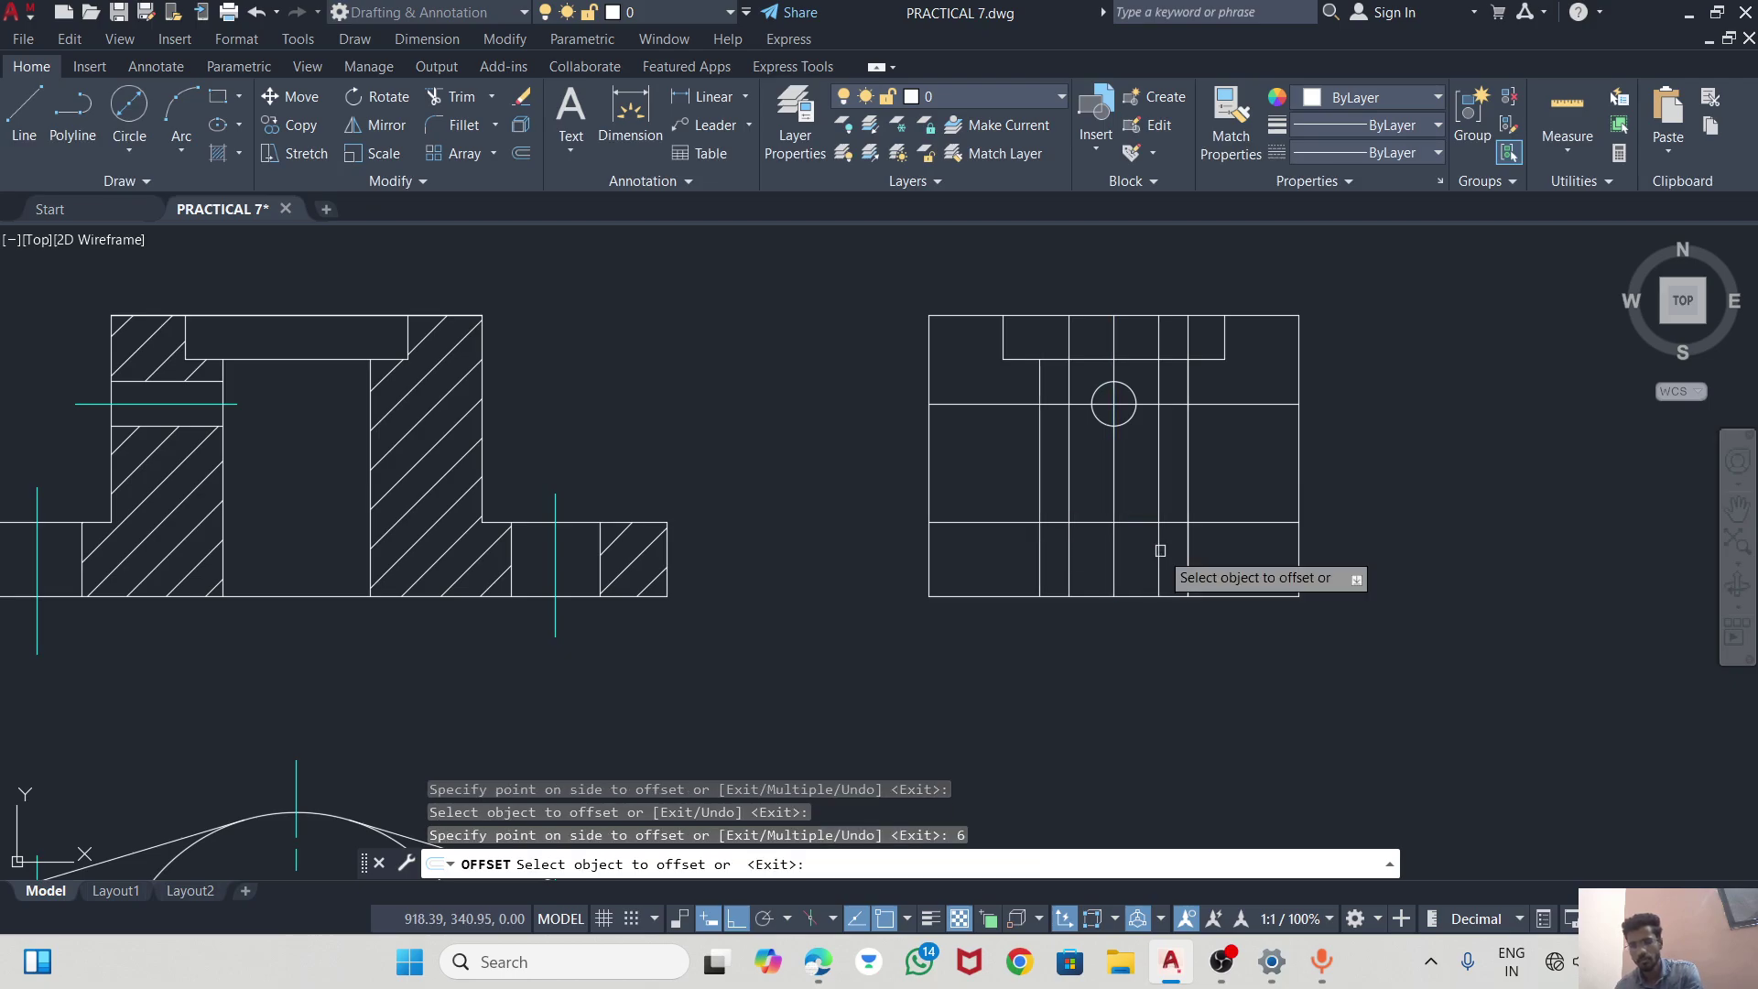
{"action": "key", "text": "Escape"}
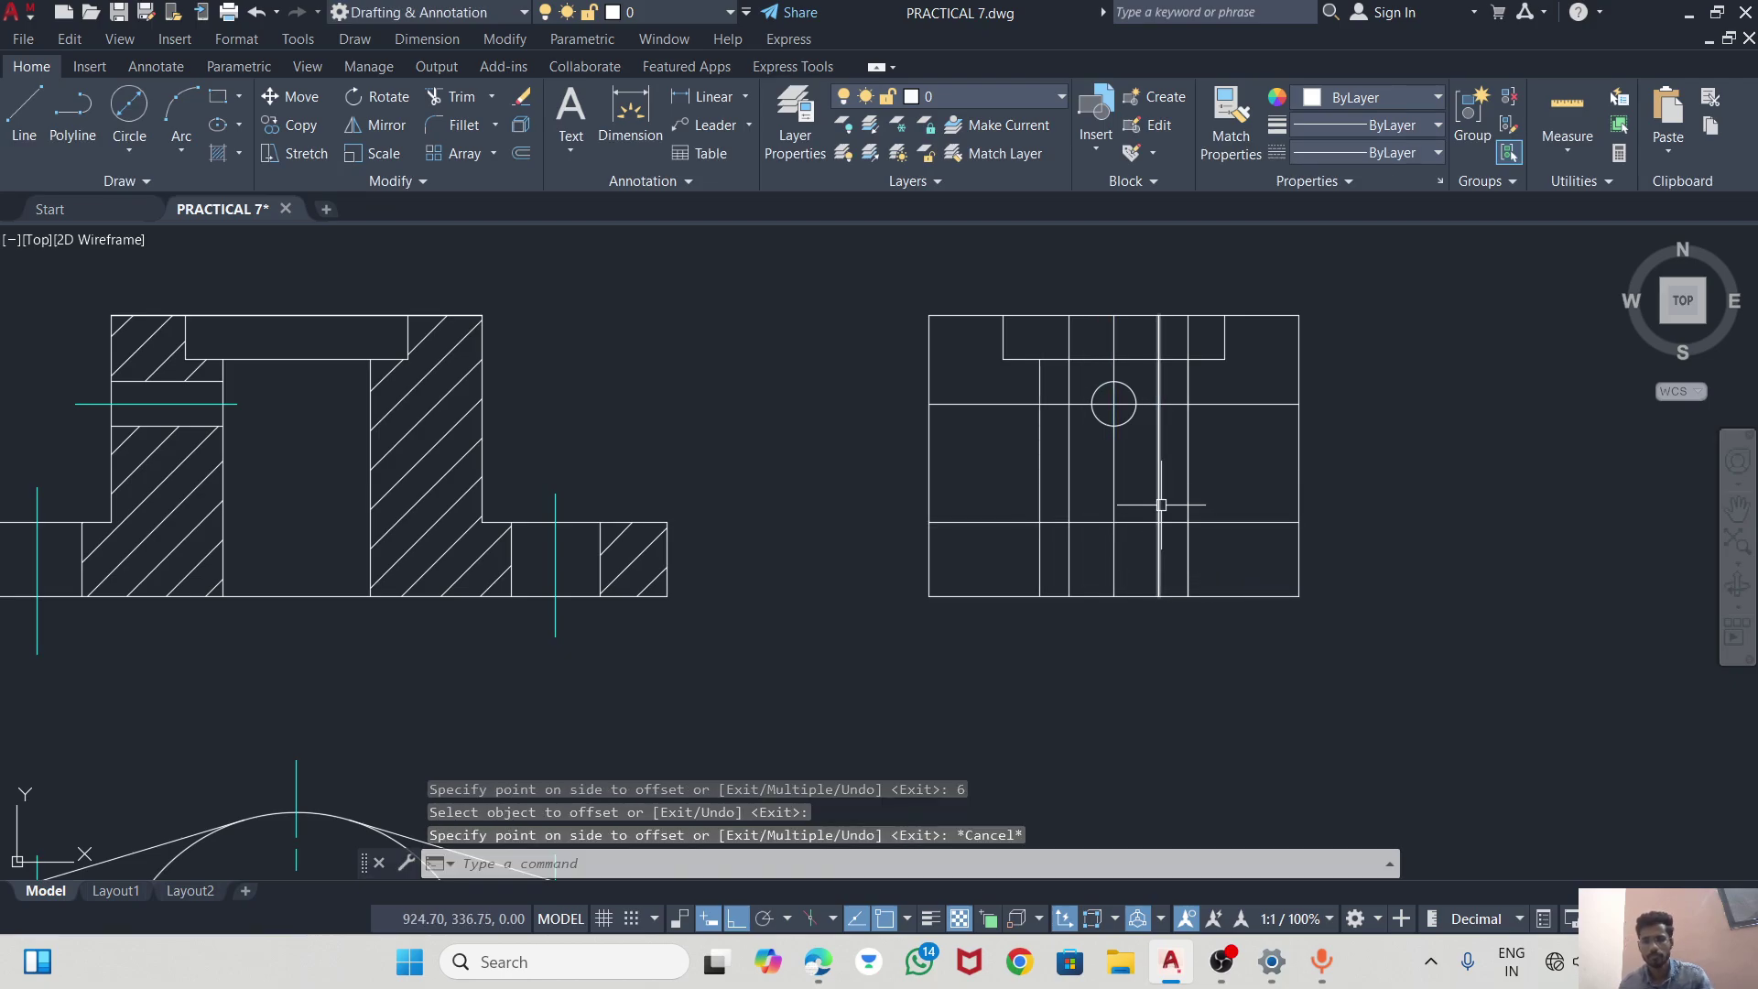
Trim the two 6-offset lines above the upper horizontal line.
{"action": "left_click", "coordinate": [455, 96]}
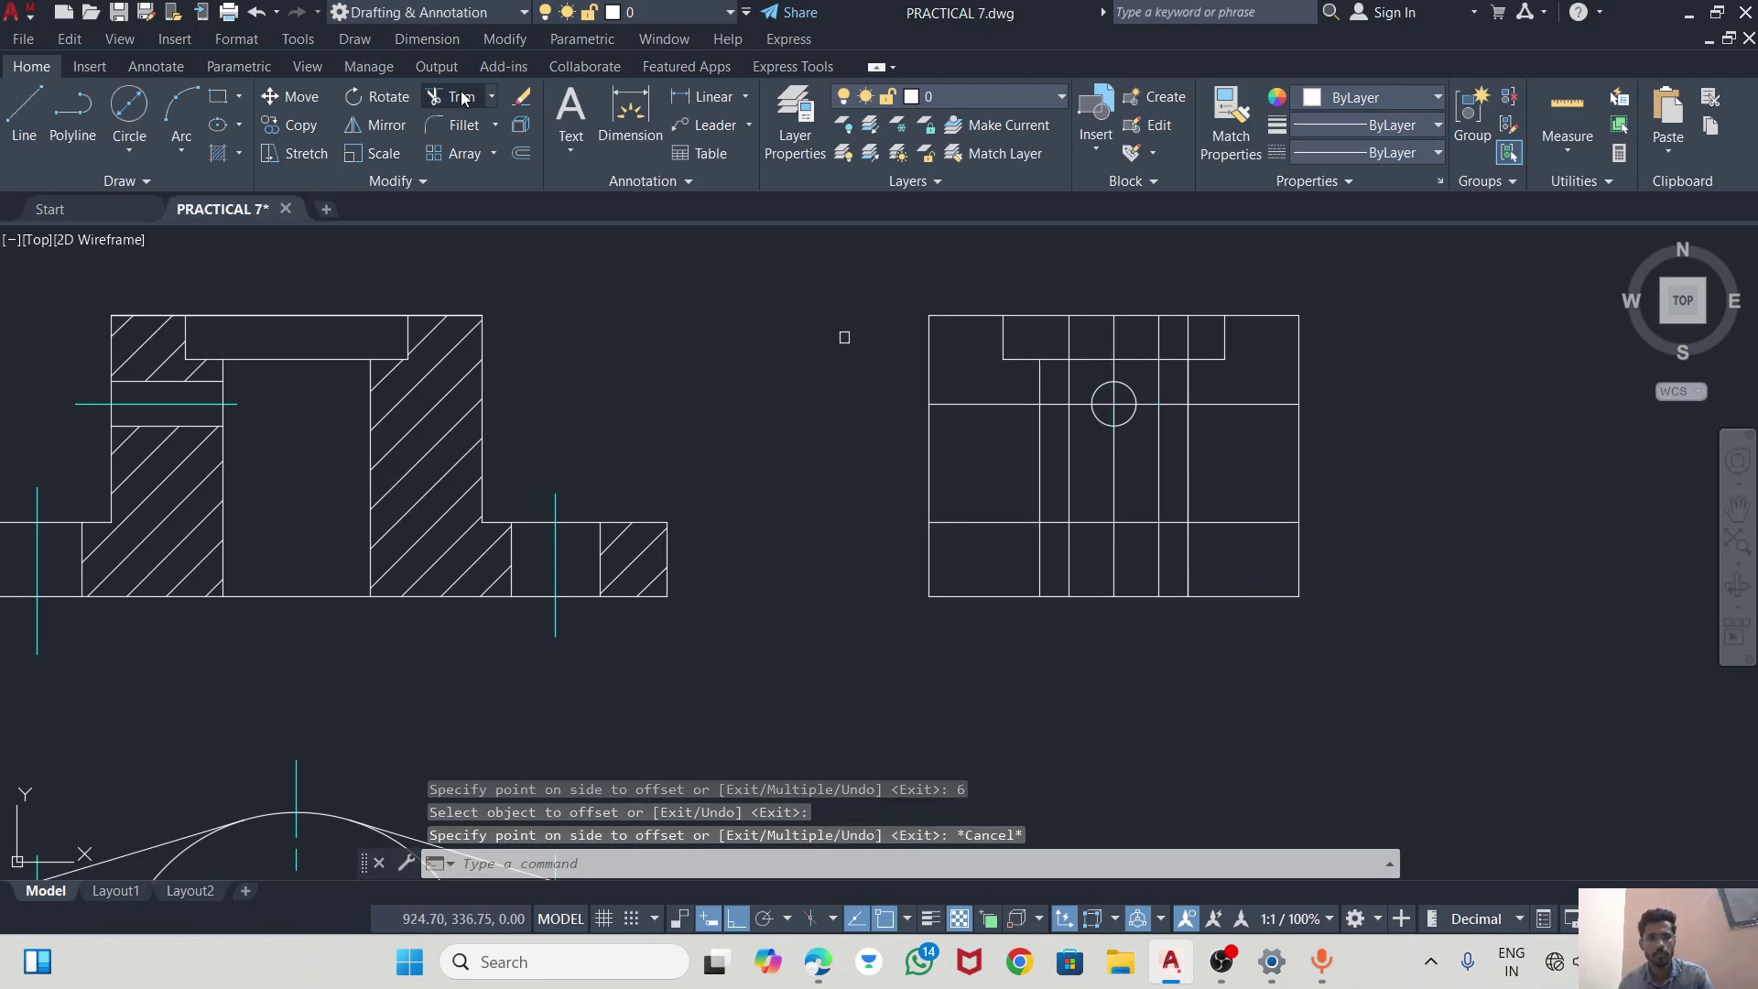
{"action": "scroll", "coordinate": [1089, 291], "scroll_direction": "up", "scroll_amount": 2}
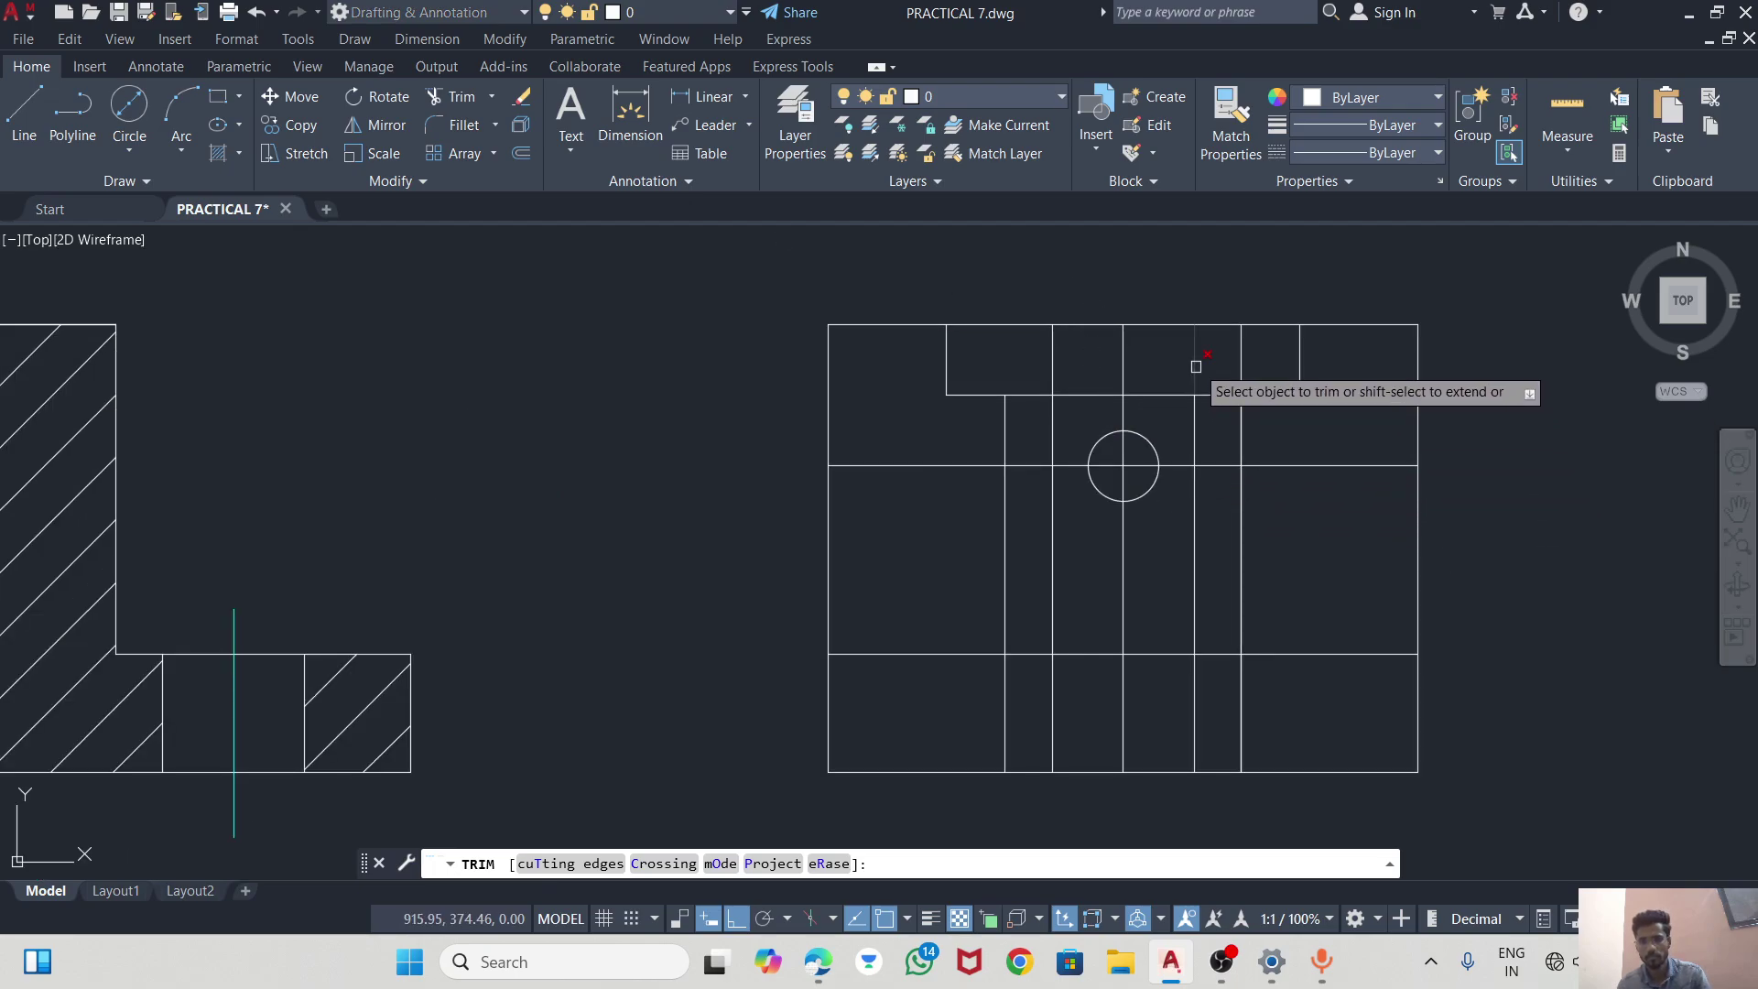
{"action": "left_click", "coordinate": [1196, 361]}
{"action": "left_click", "coordinate": [1053, 384]}
{"action": "left_click", "coordinate": [1046, 422]}
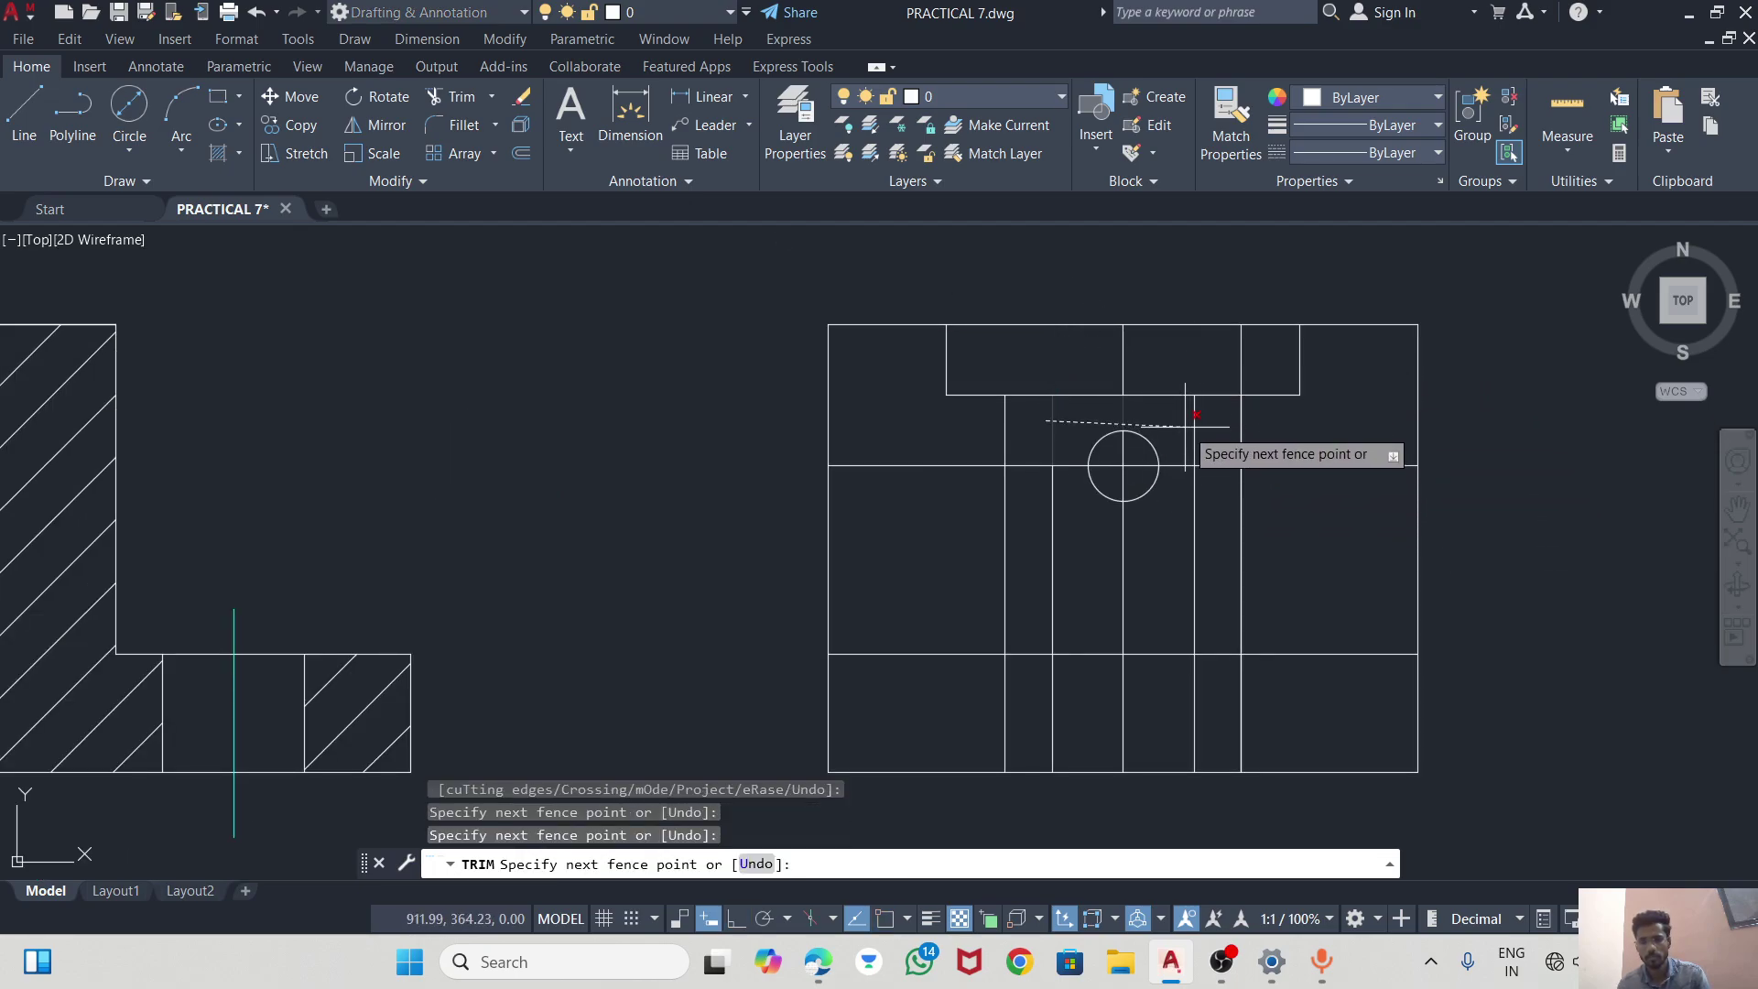
{"action": "key", "text": "Escape"}
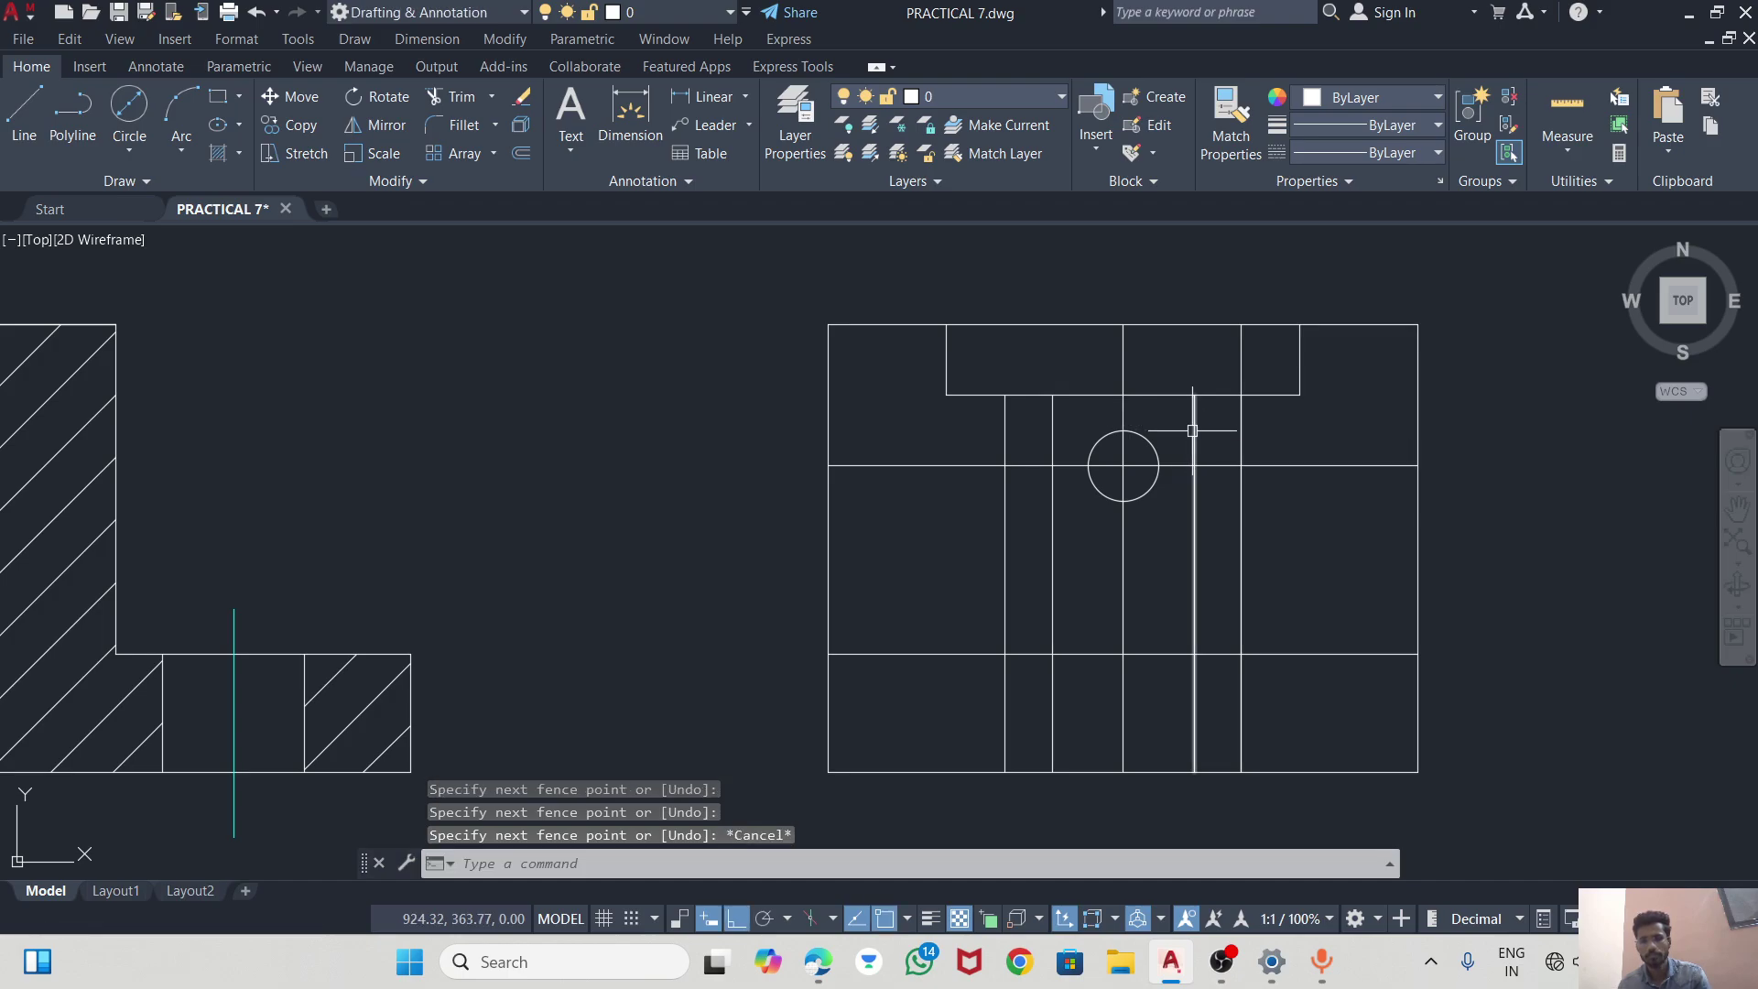
{"action": "key", "text": "Escape"}
Trim the two 6-offset lines back to the bottom 10-high base strip.
{"action": "left_click", "coordinate": [448, 103]}
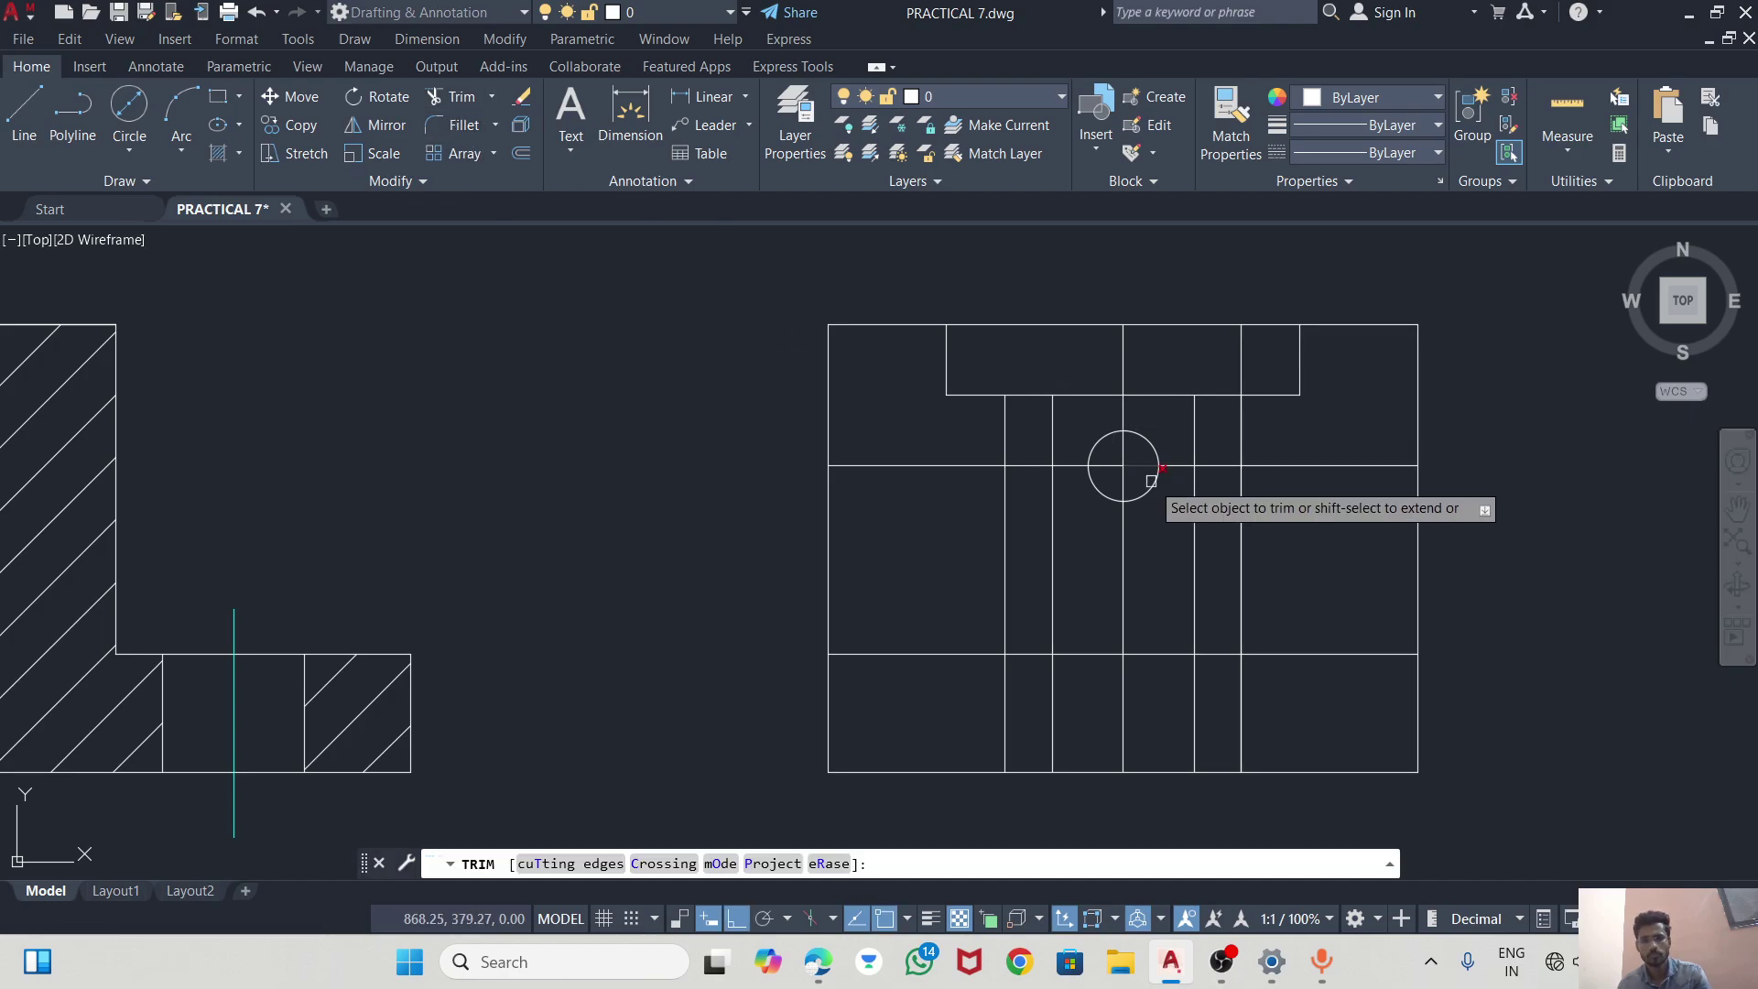
{"action": "left_click", "coordinate": [1191, 421]}
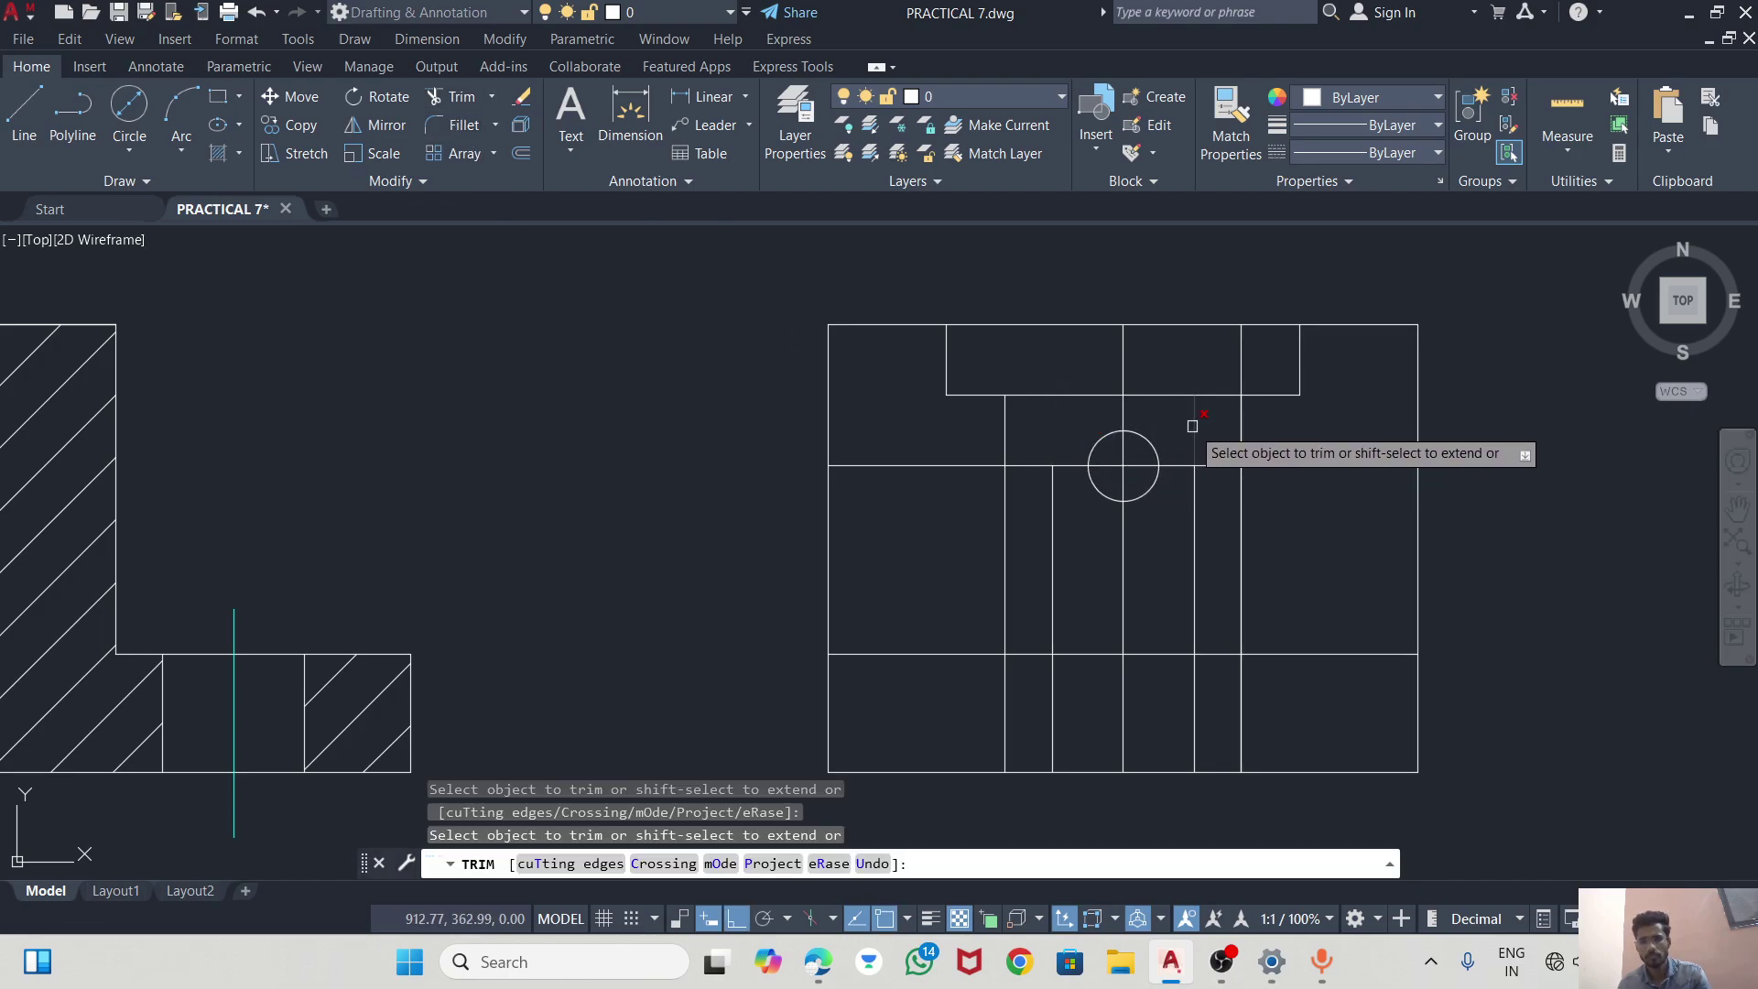
{"action": "left_click", "coordinate": [1190, 527]}
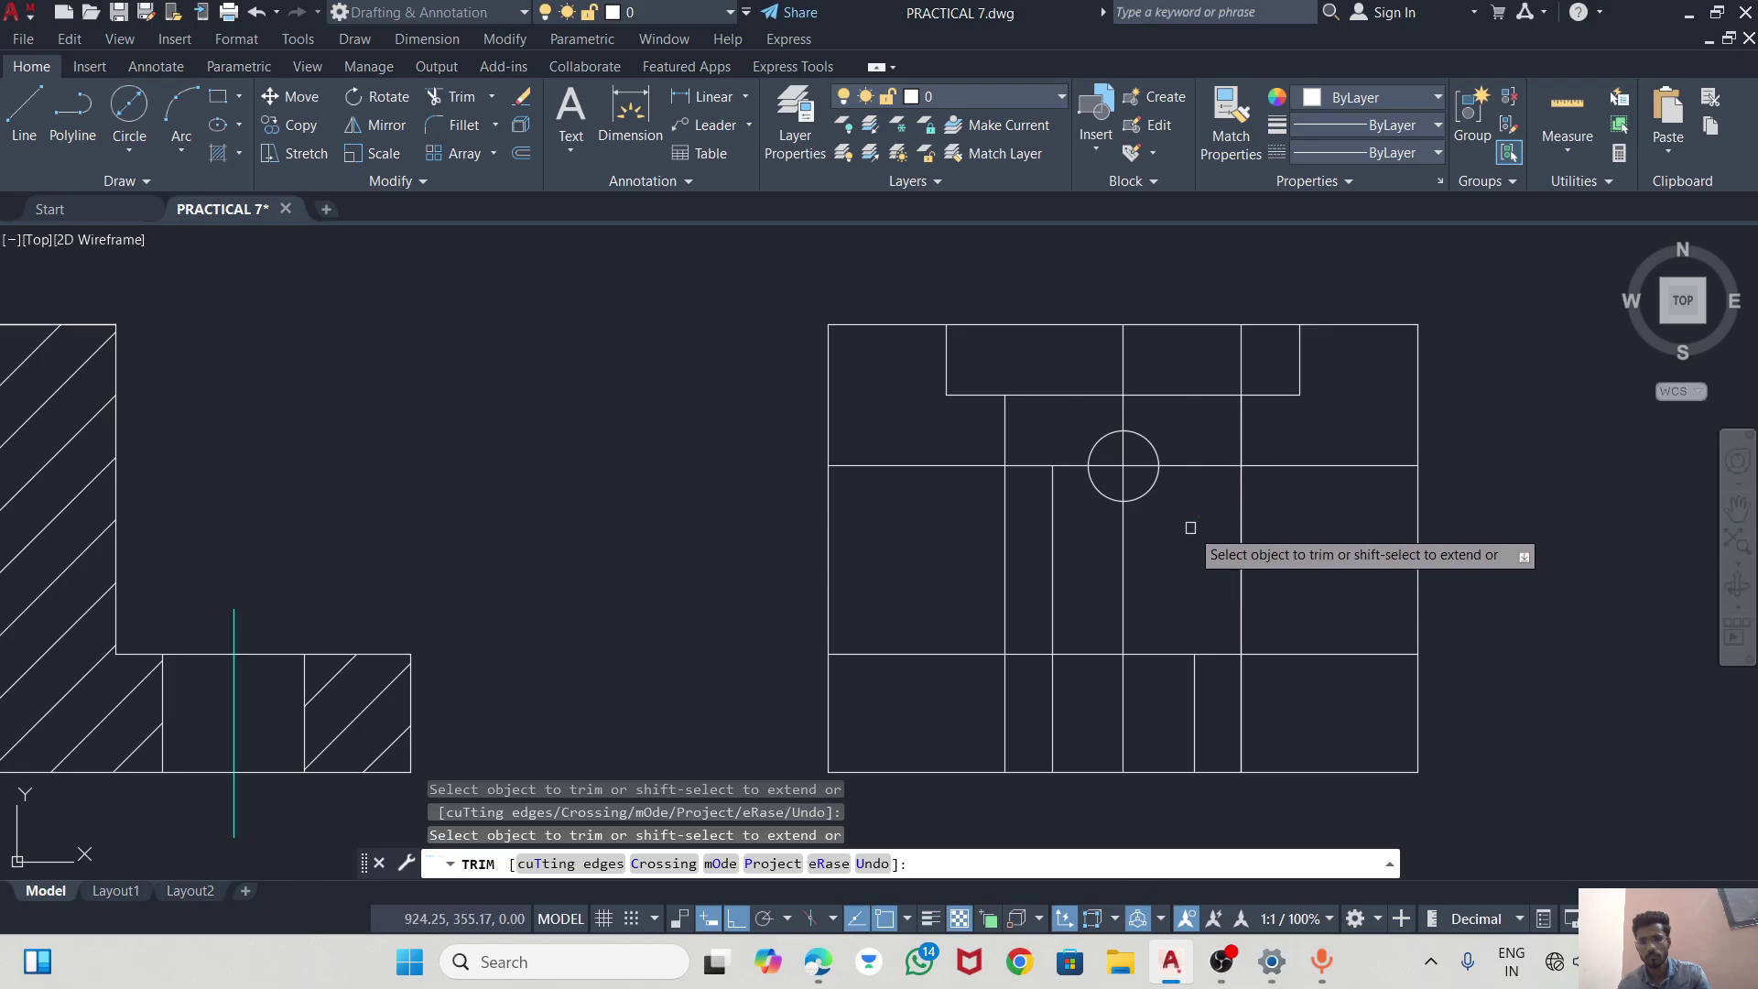
{"action": "left_click", "coordinate": [1051, 549]}
{"action": "key", "text": "Escape"}
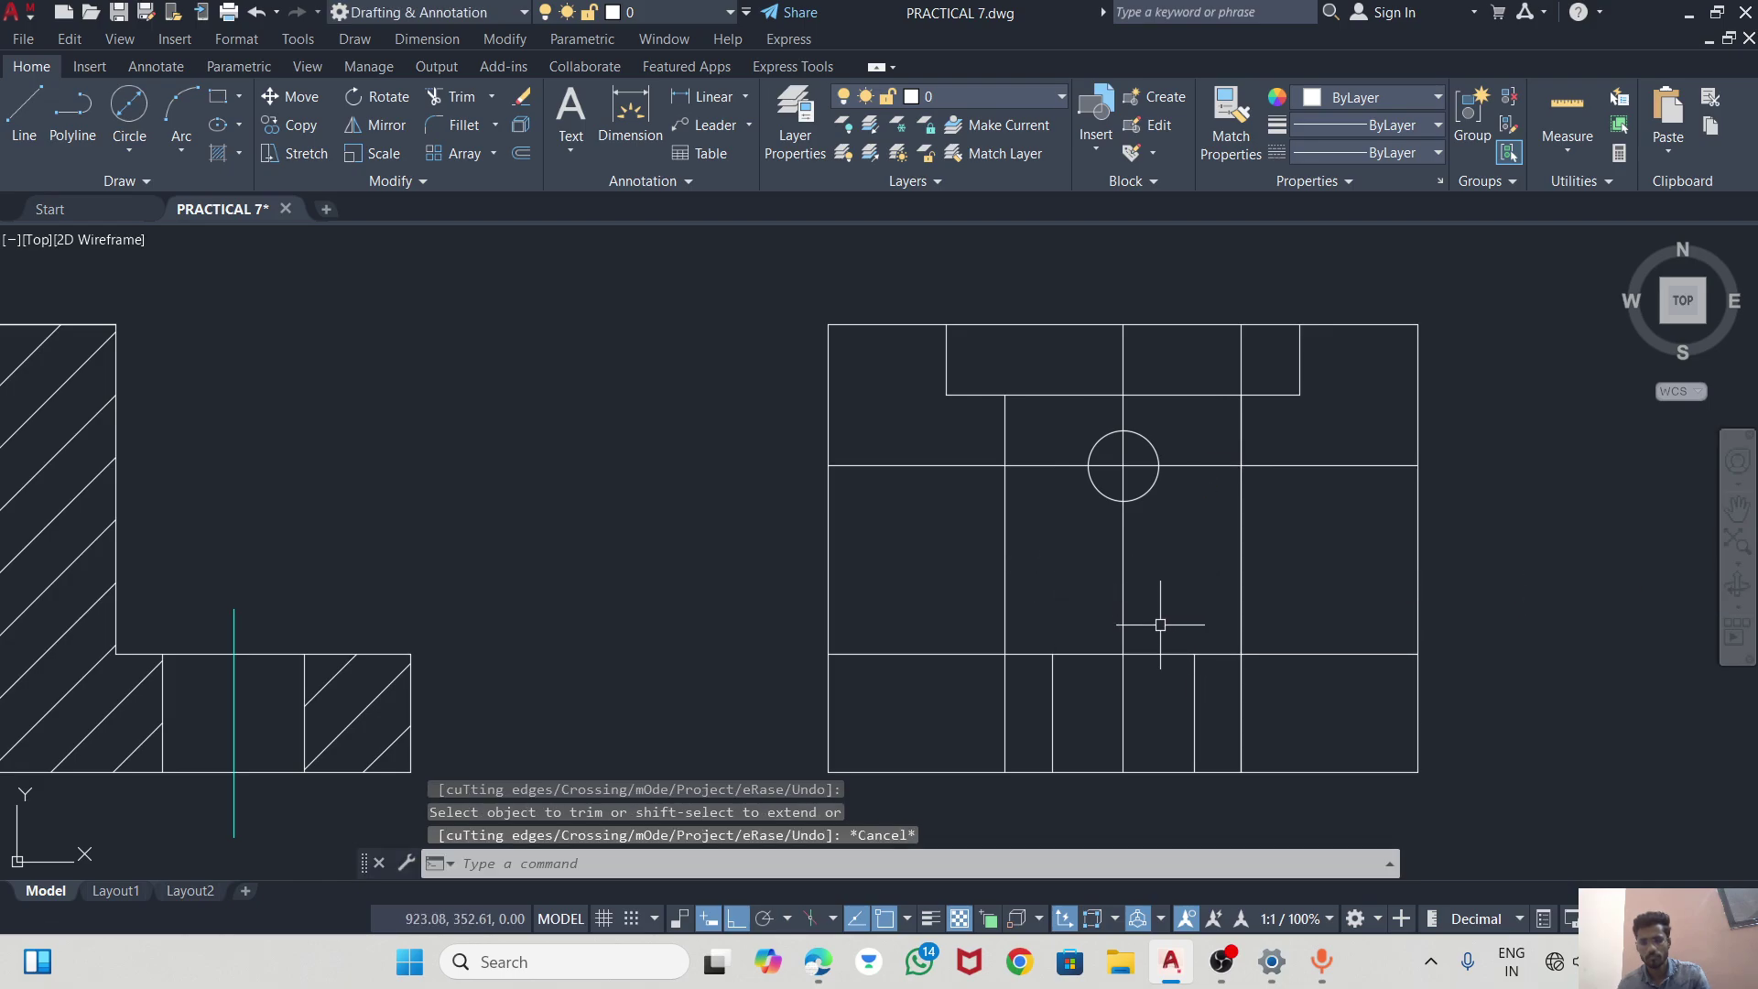
{"action": "scroll", "coordinate": [1135, 567], "scroll_direction": "down", "scroll_amount": 1}
{"action": "scroll", "coordinate": [1069, 657], "scroll_direction": "up", "scroll_amount": 1}
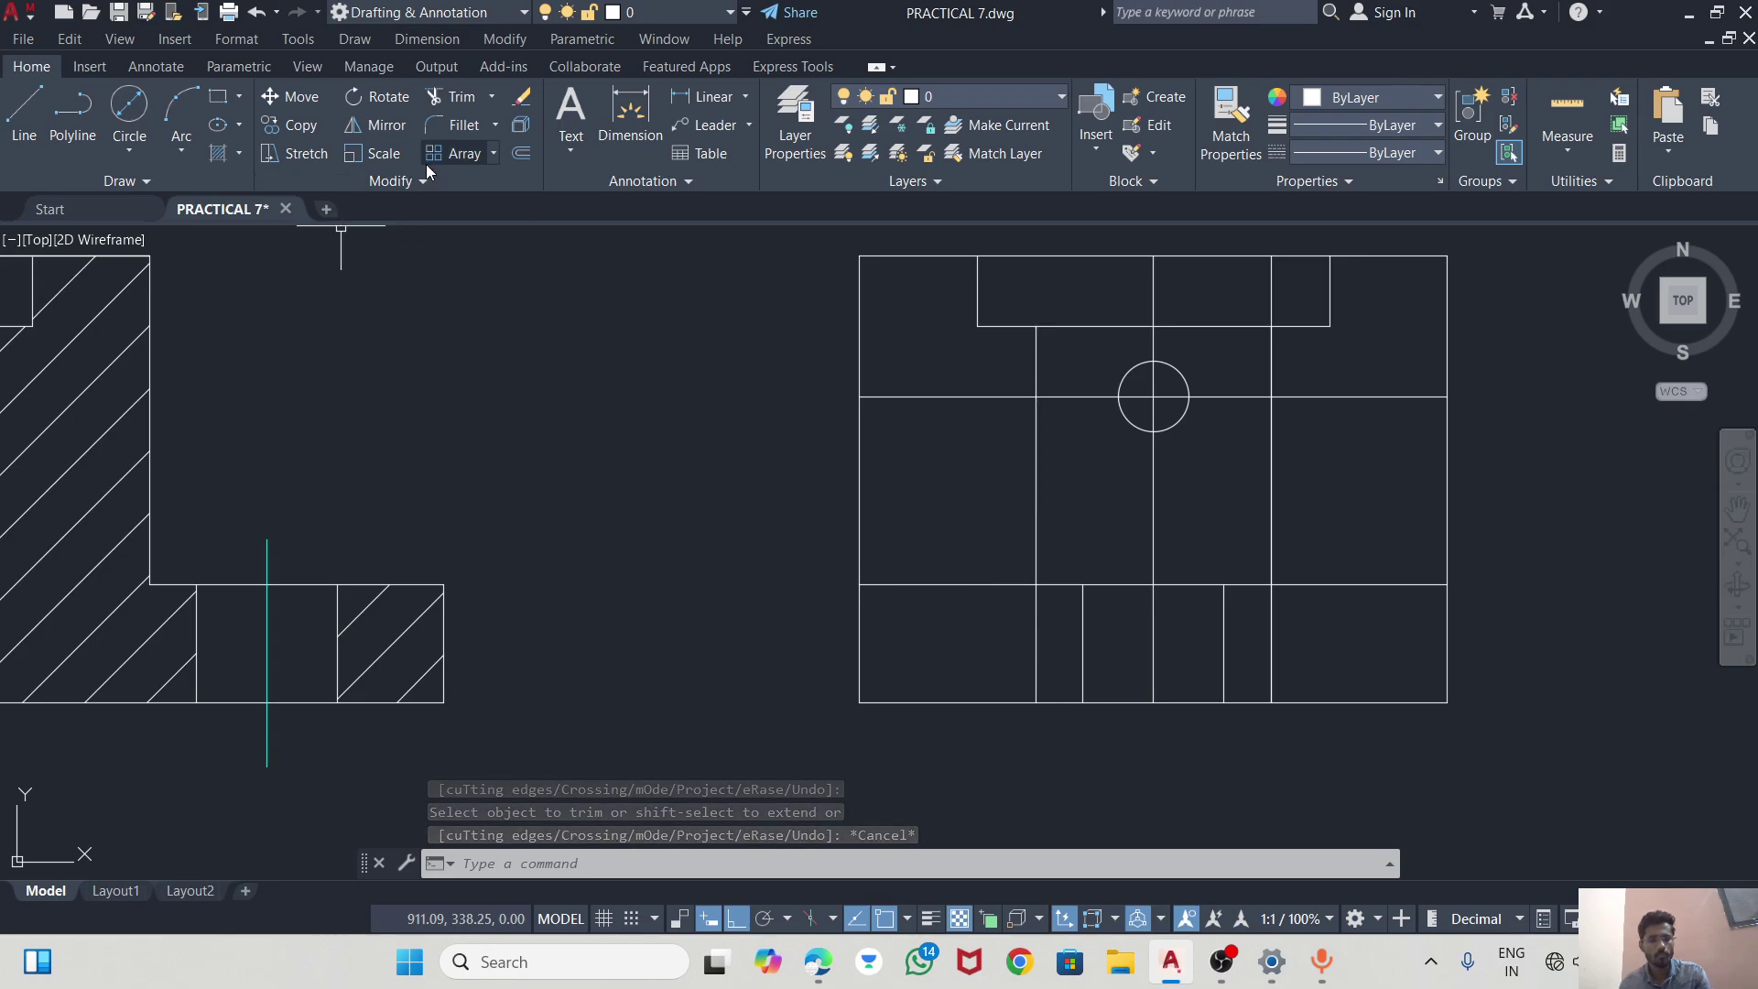
{"action": "key", "text": "alt+Tab"}
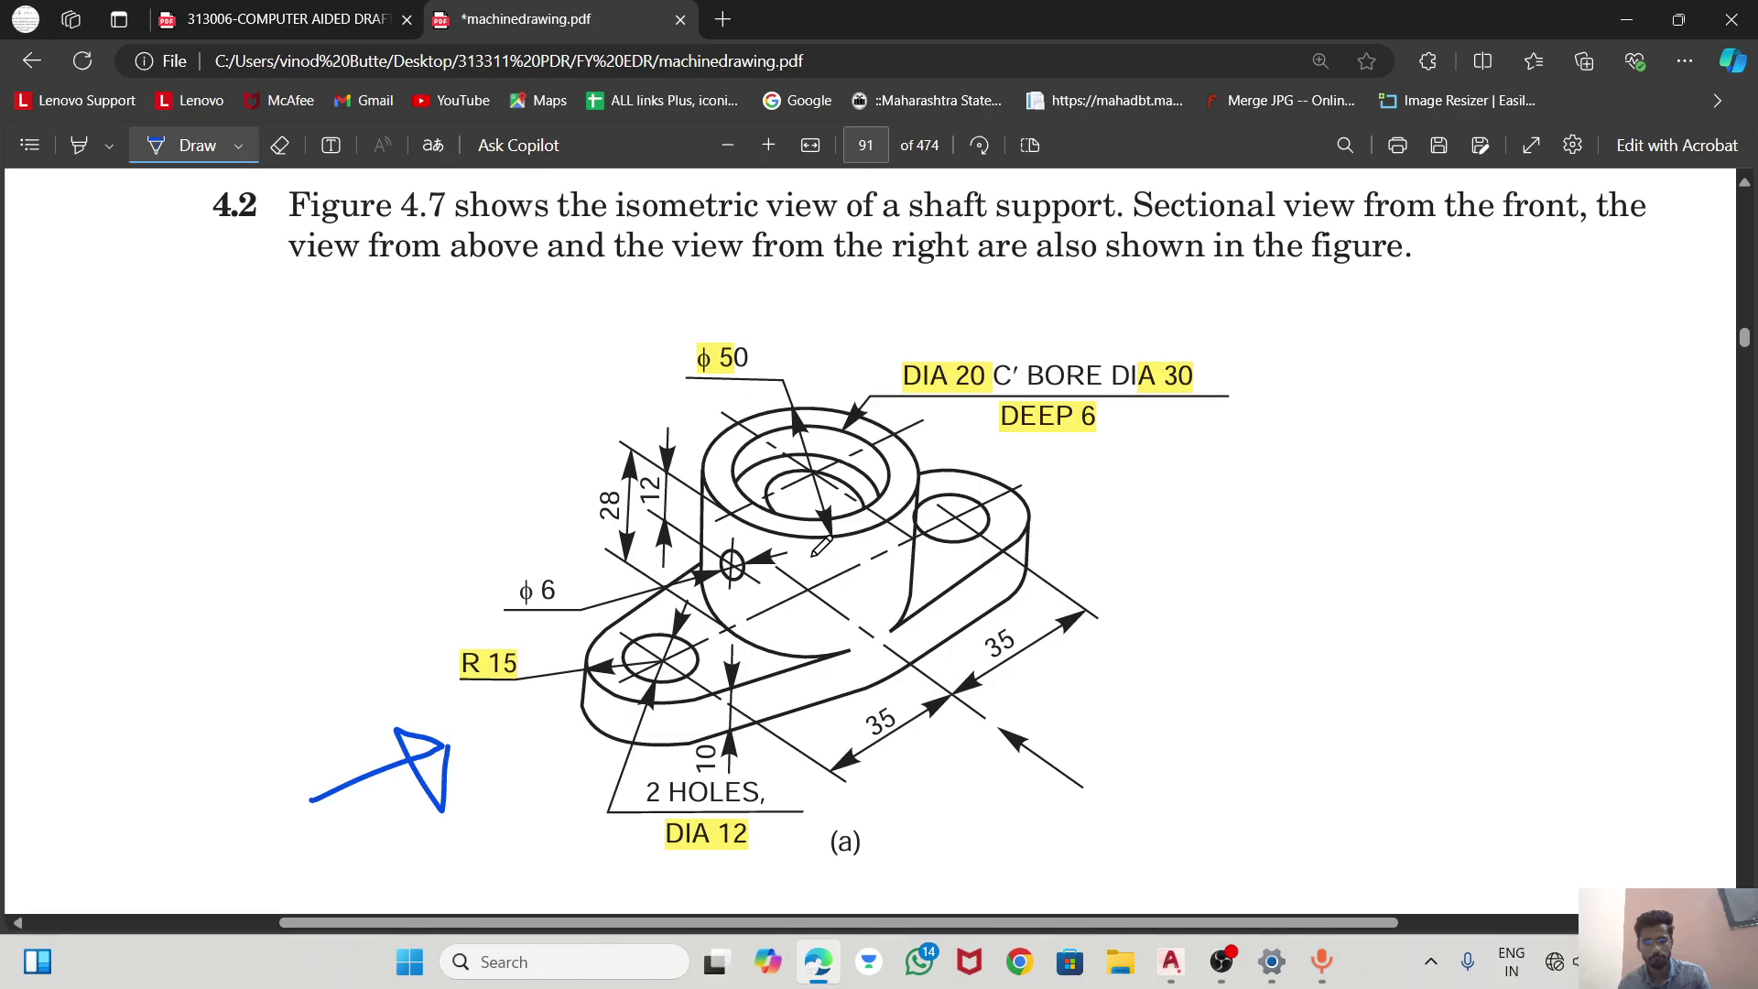
{"action": "key", "text": "alt+Tab"}
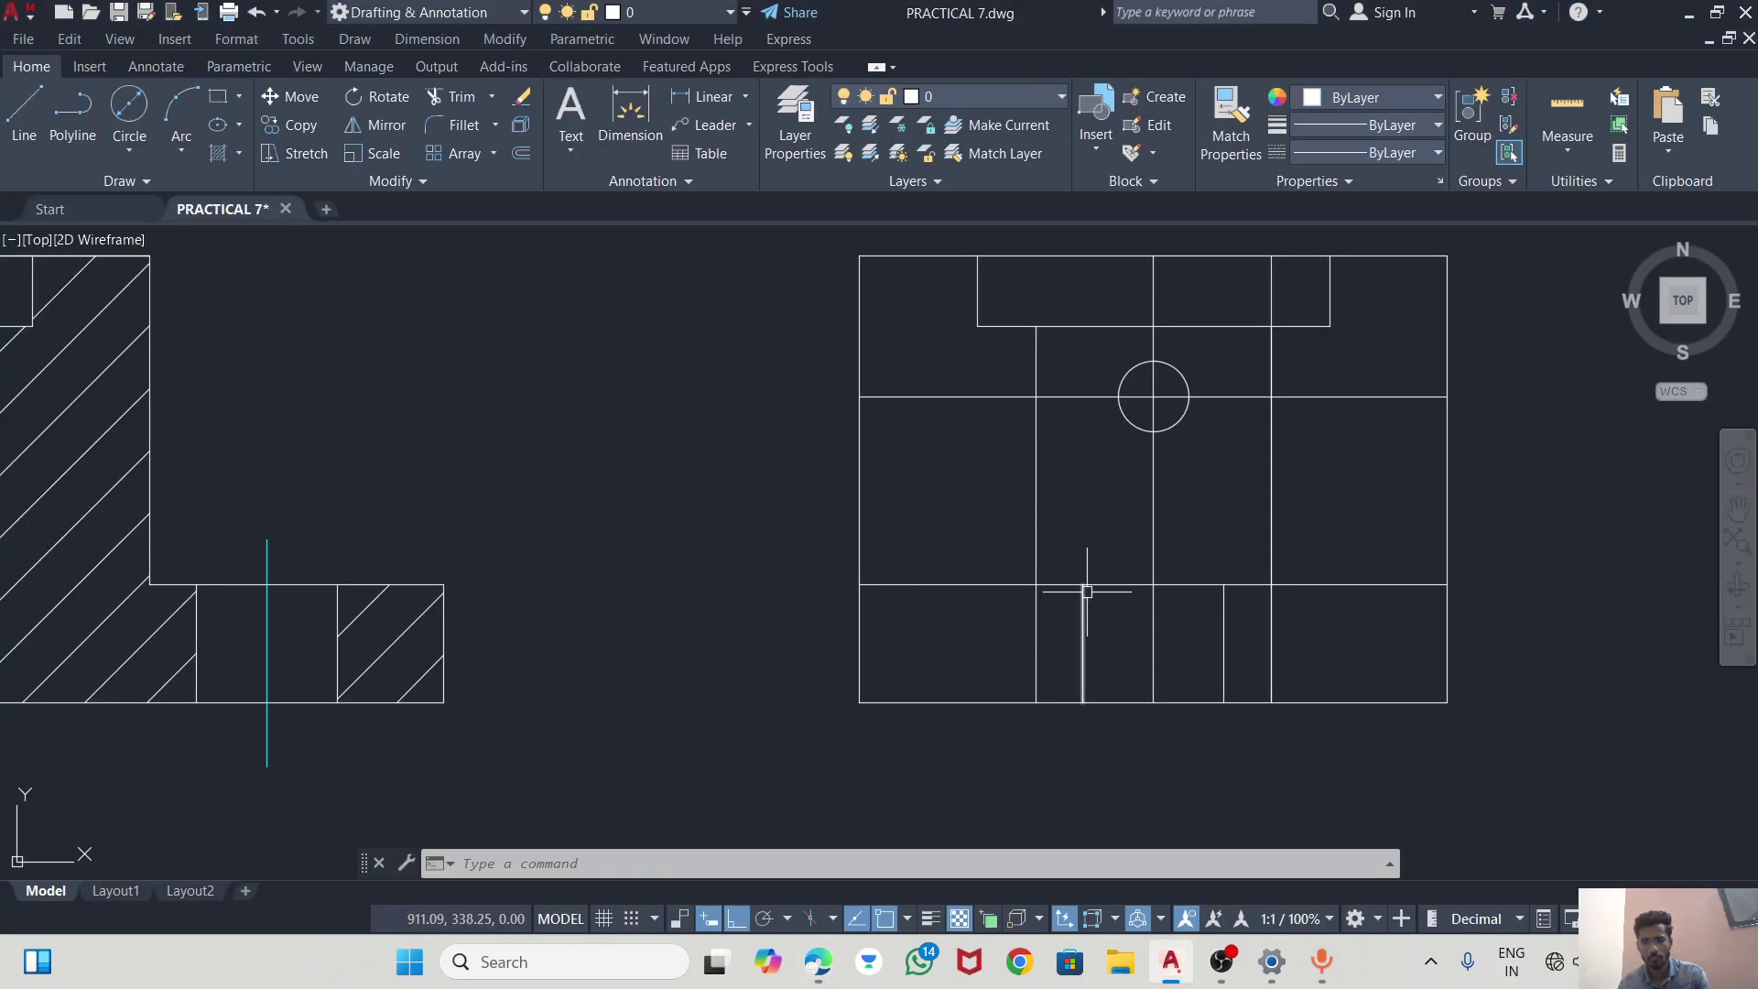
{"action": "key", "text": "alt+Tab"}
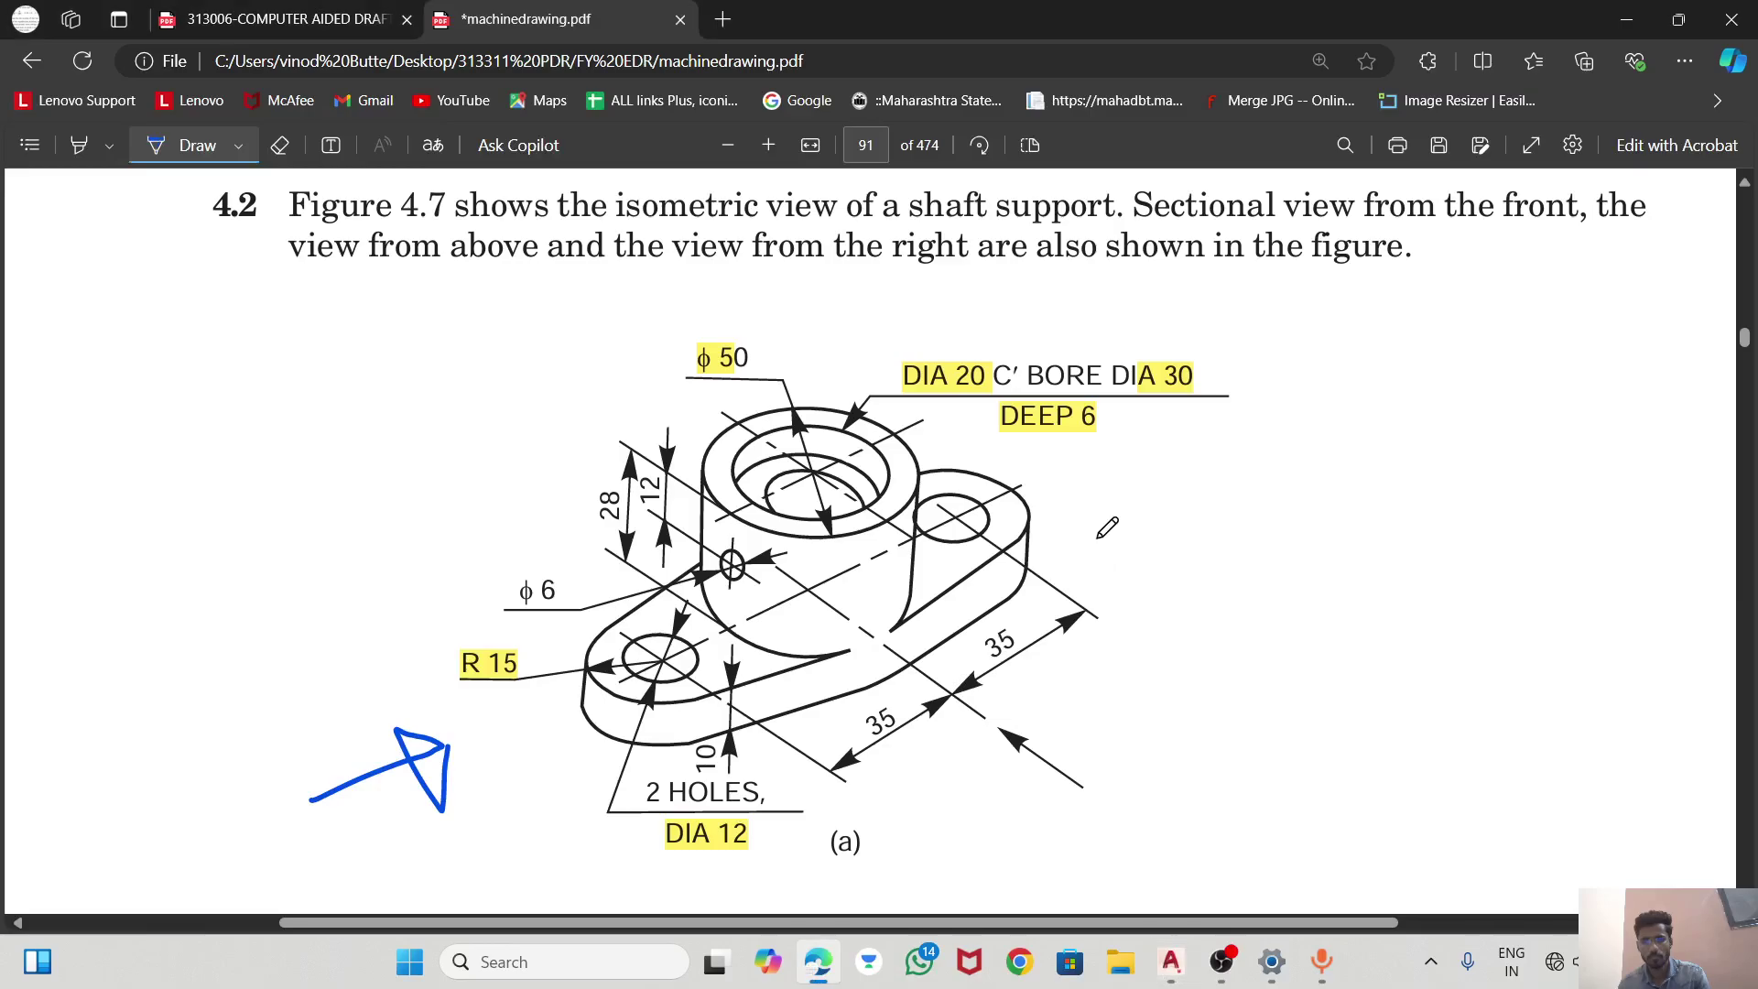
{"action": "key", "text": "alt+Tab"}
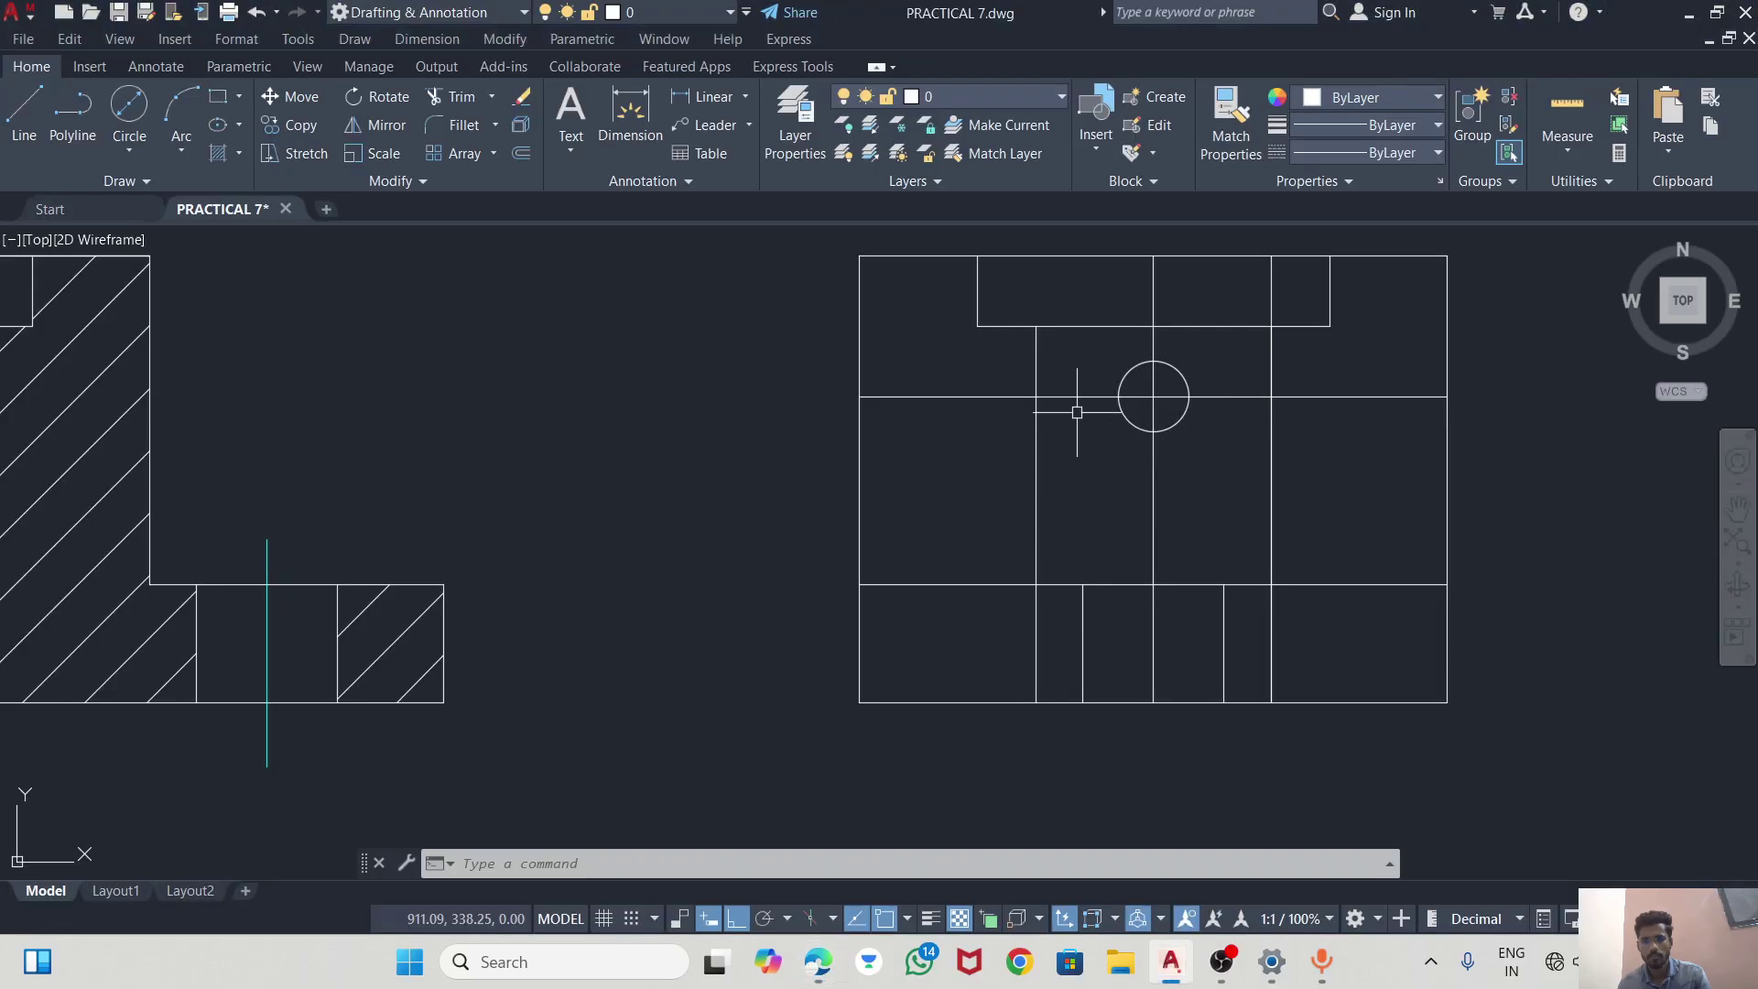
Grip-stretch the horizontal centre line's ends inward to just past the diameter 6 circle.
{"action": "left_click", "coordinate": [1074, 397]}
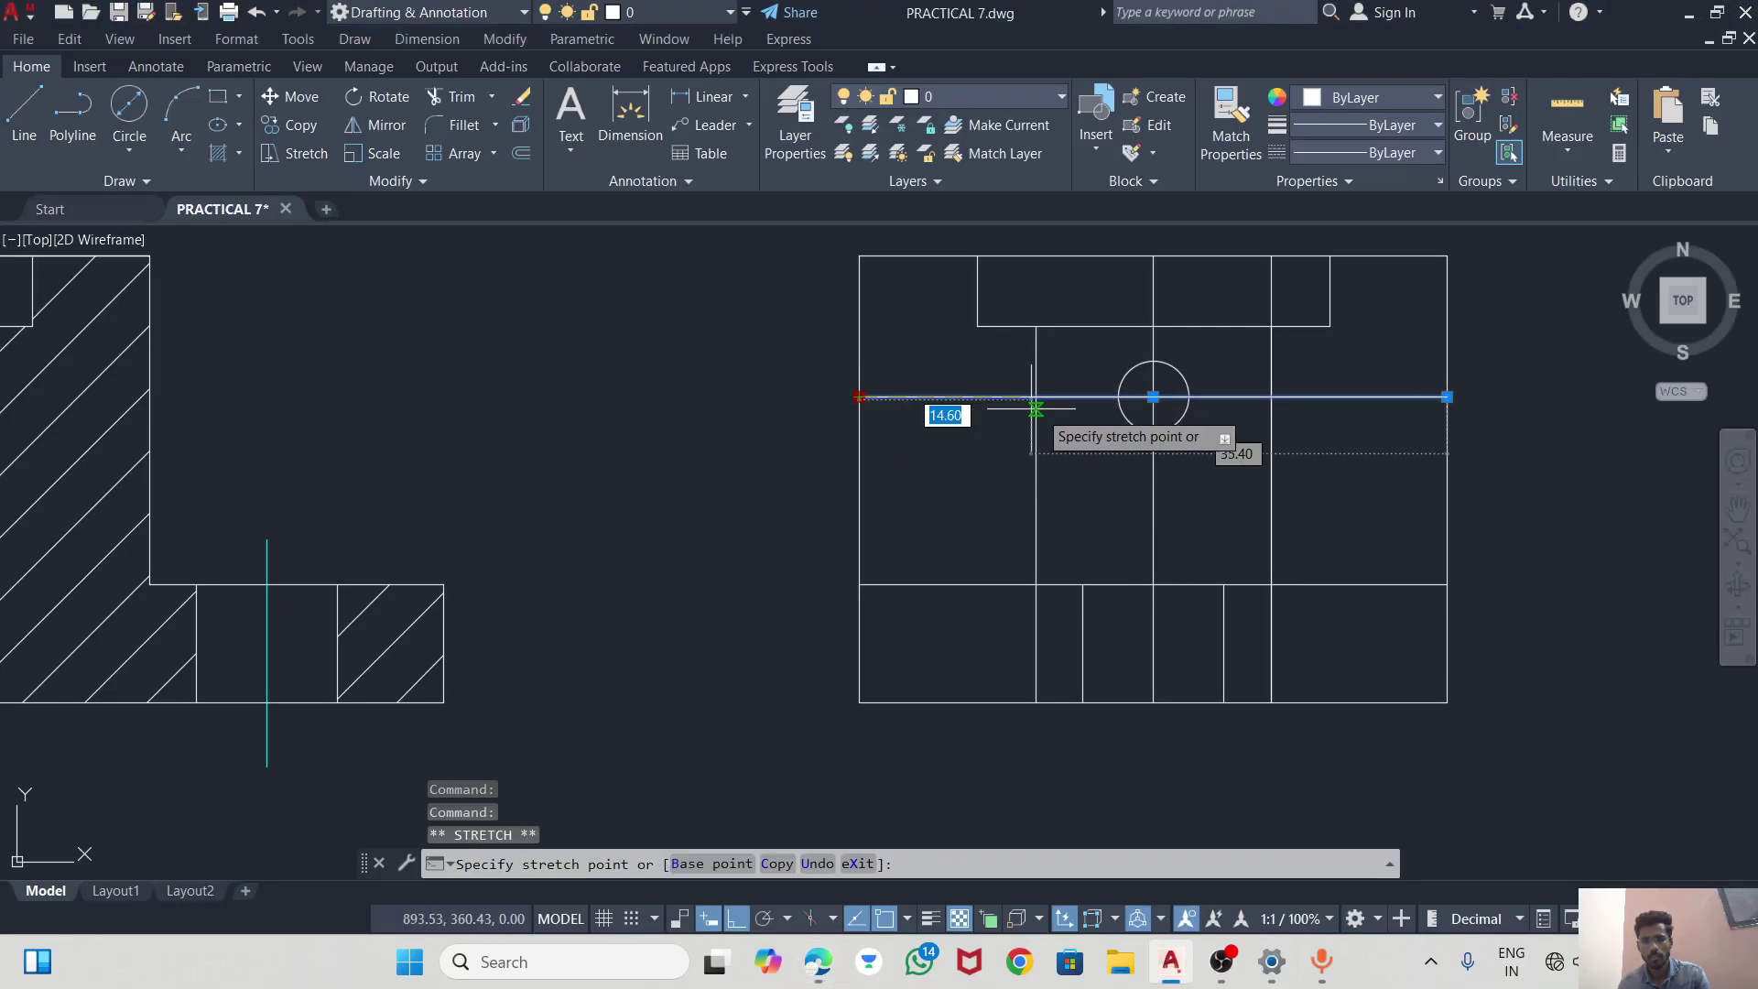
{"action": "left_click", "coordinate": [1074, 397]}
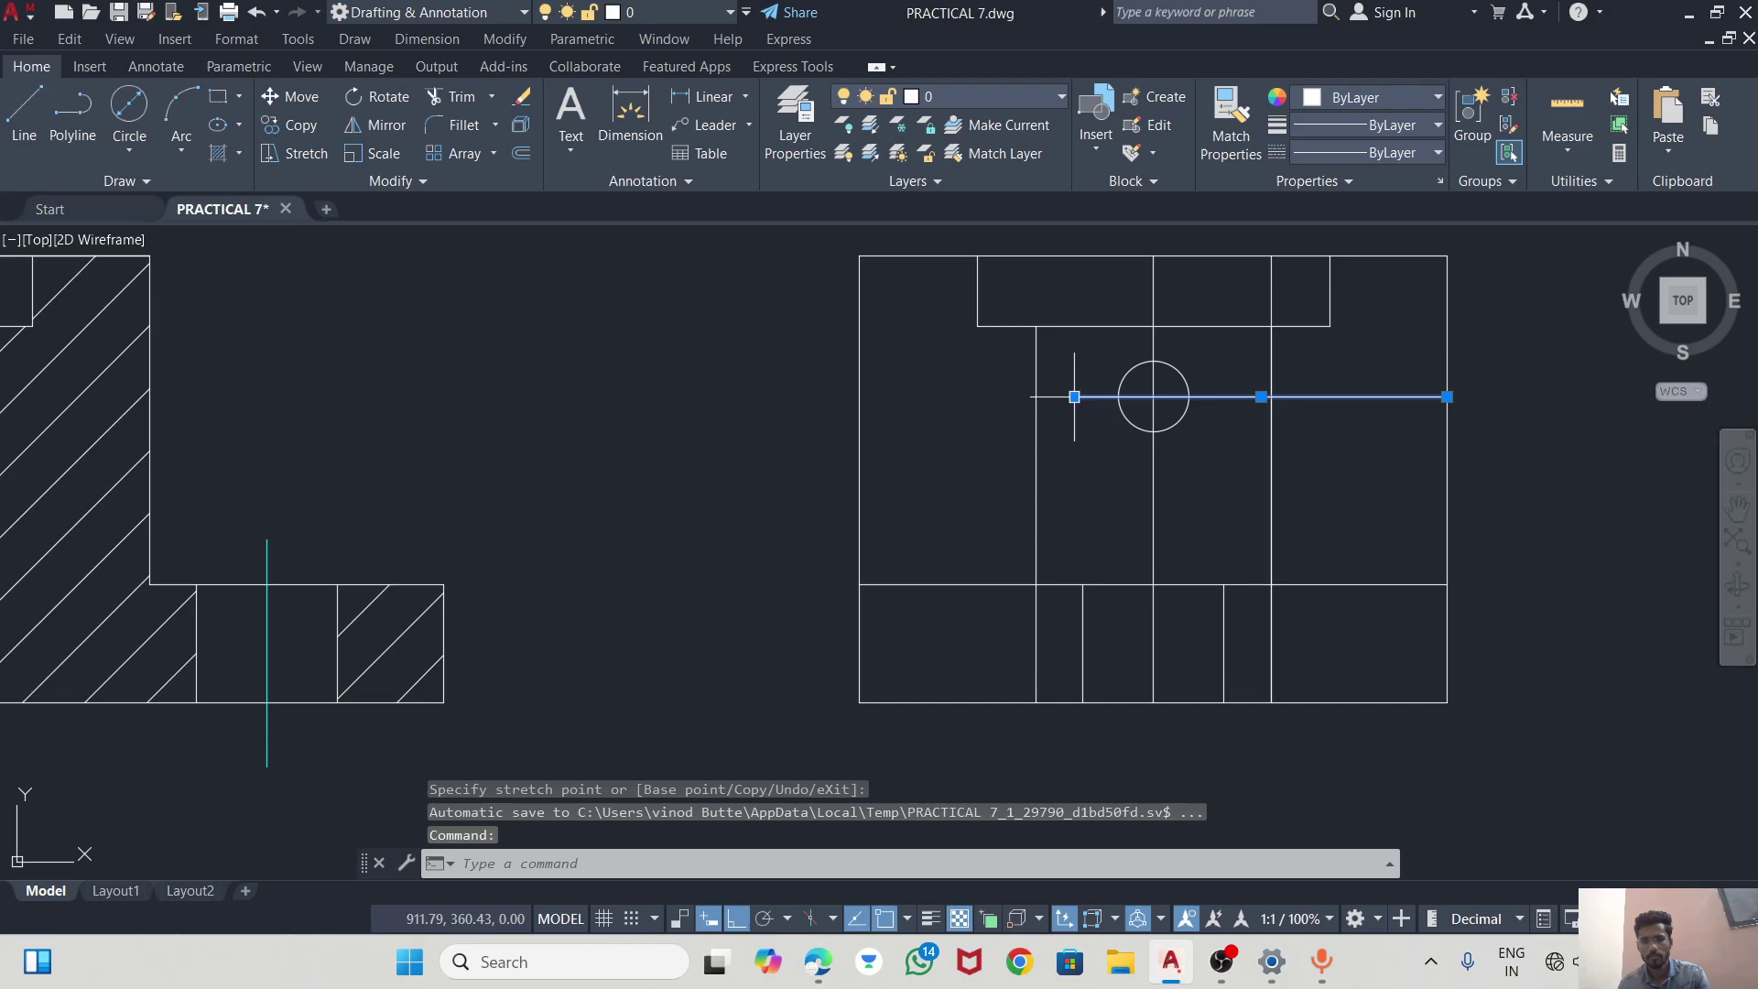
{"action": "left_click", "coordinate": [1447, 397]}
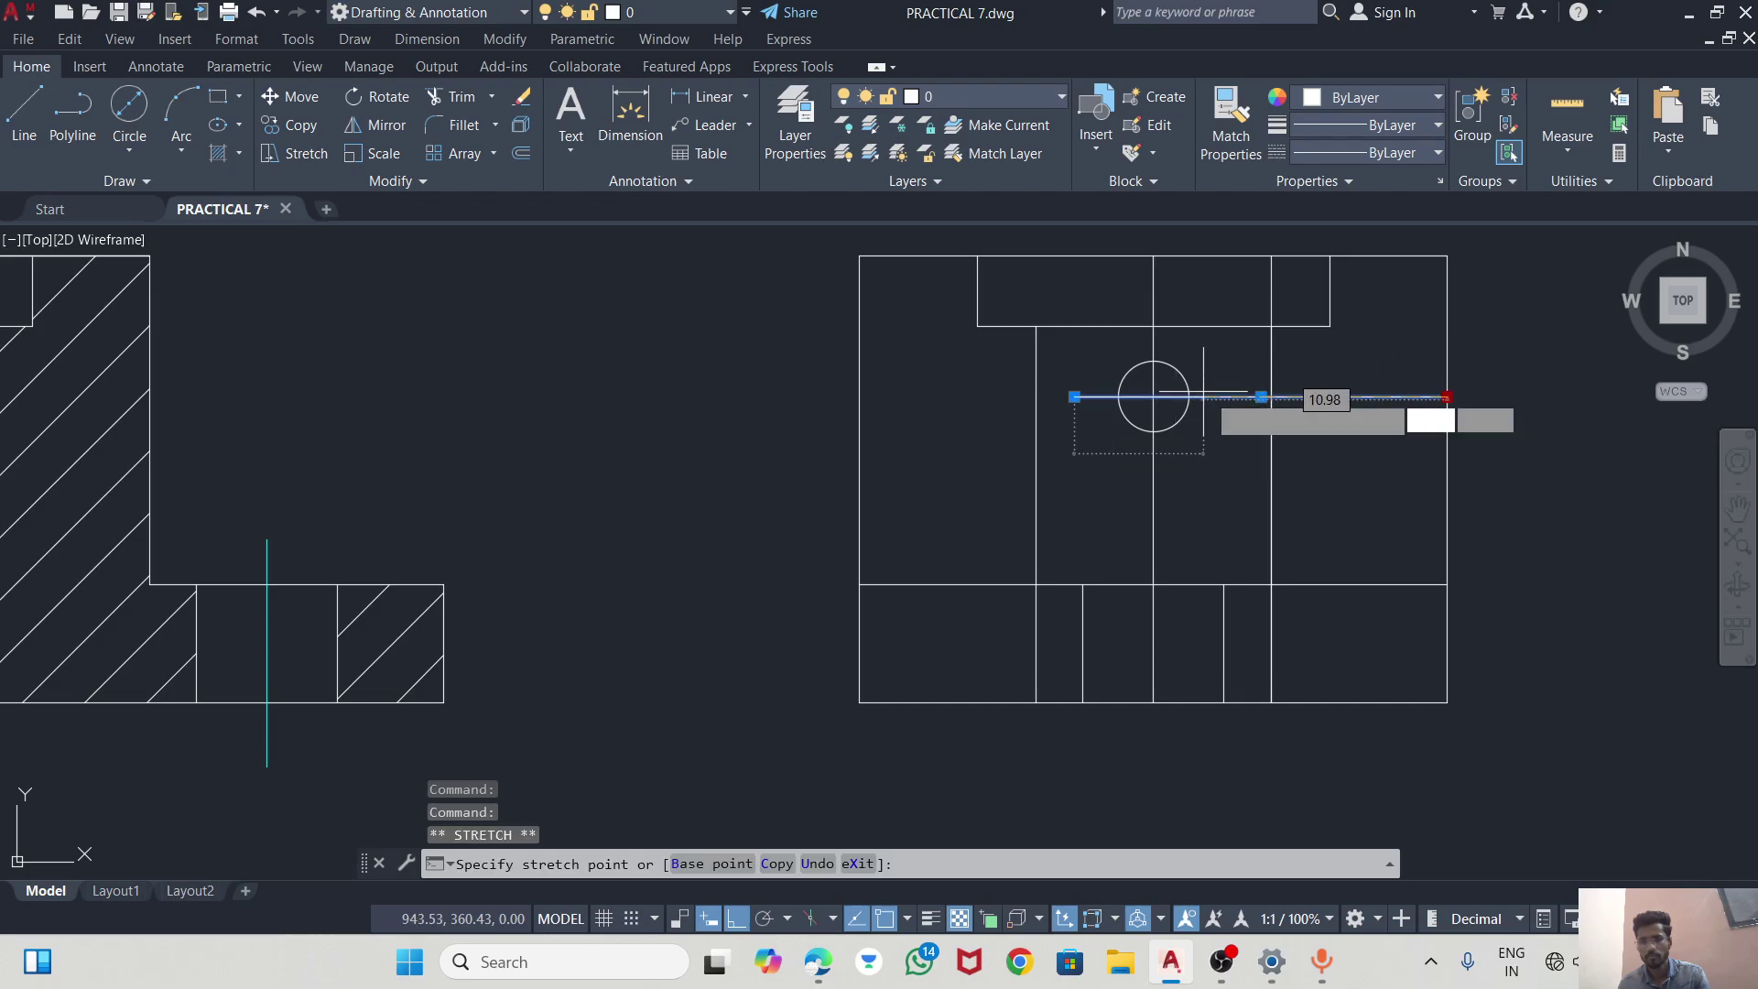
{"action": "key", "text": "Escape"}
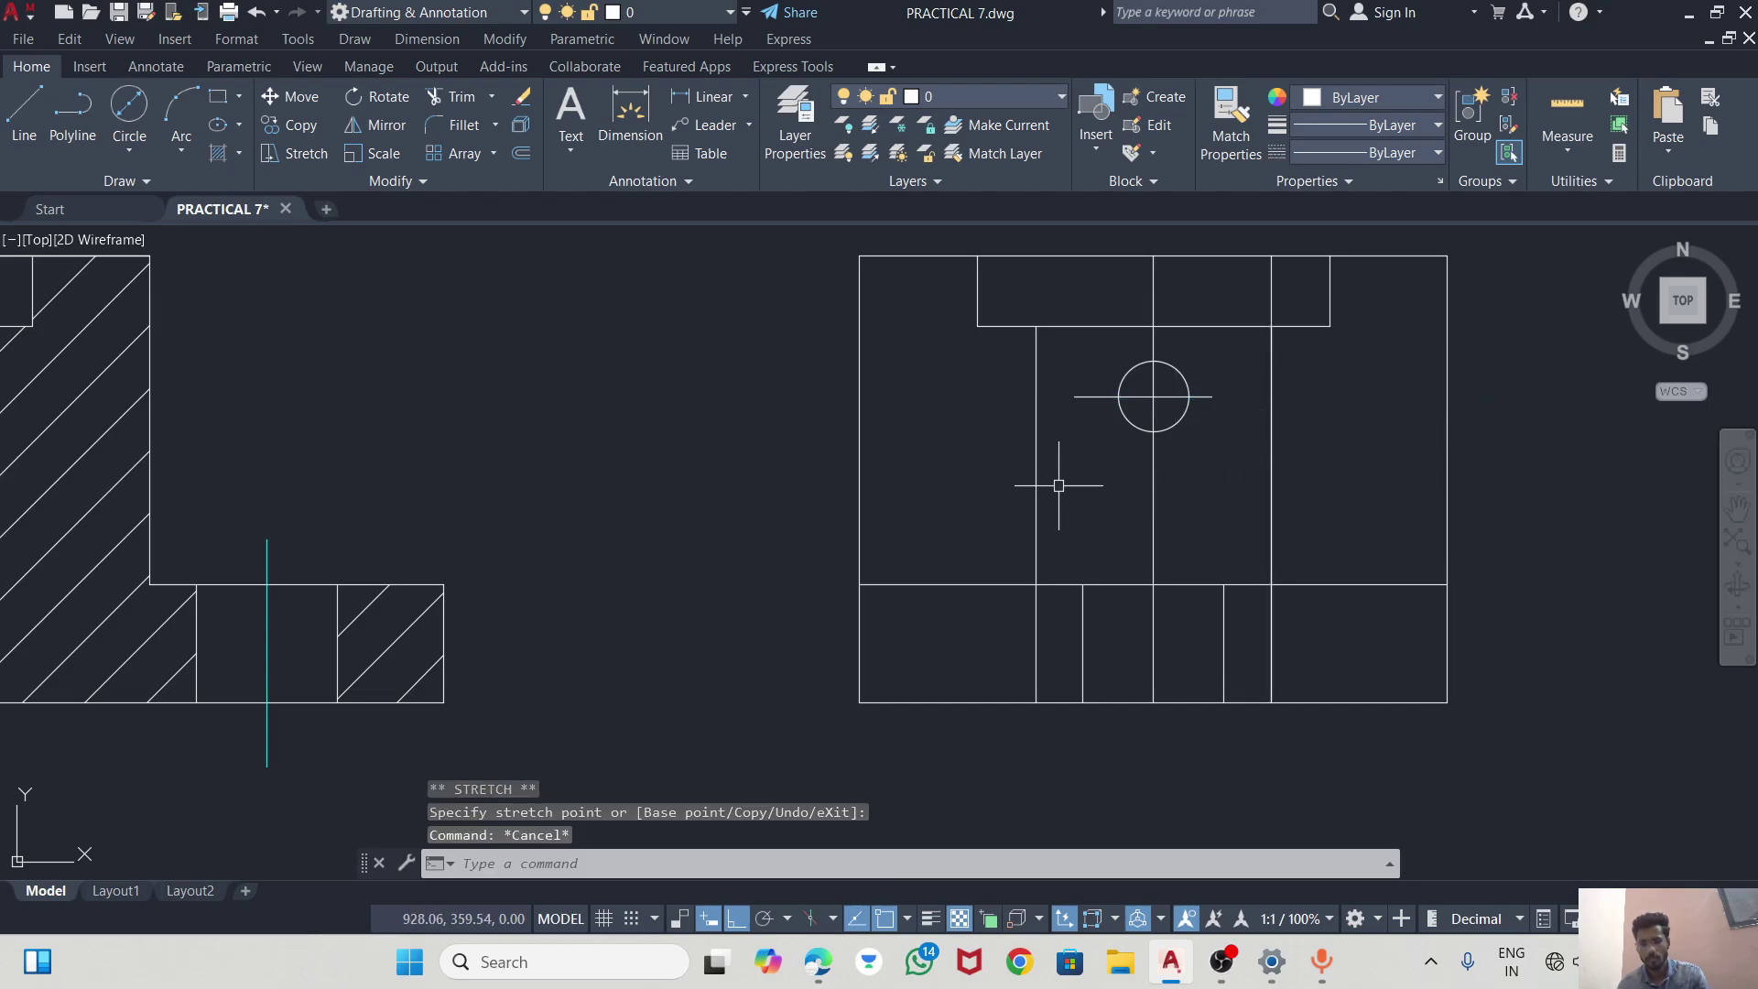
{"action": "scroll", "coordinate": [1071, 577], "scroll_direction": "up", "scroll_amount": 2}
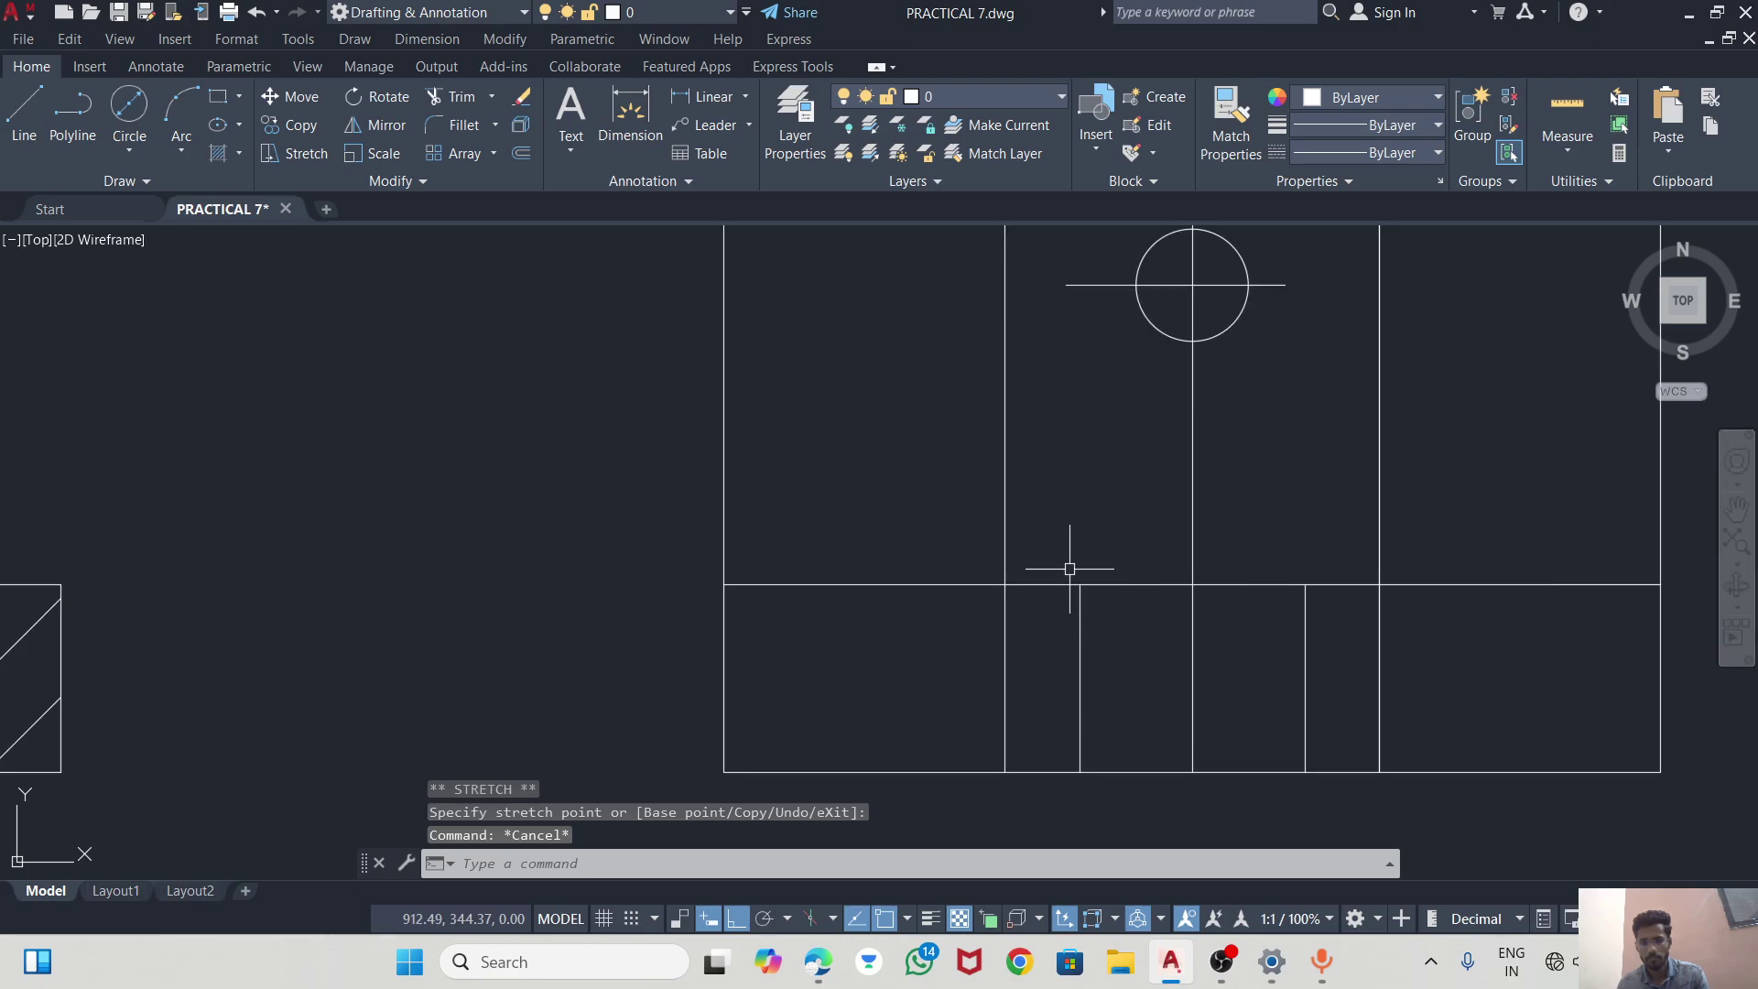
{"action": "scroll", "coordinate": [1044, 522], "scroll_direction": "down", "scroll_amount": 2}
Select the vertical edges of the side view's bore outline.
{"action": "left_click", "coordinate": [1023, 477]}
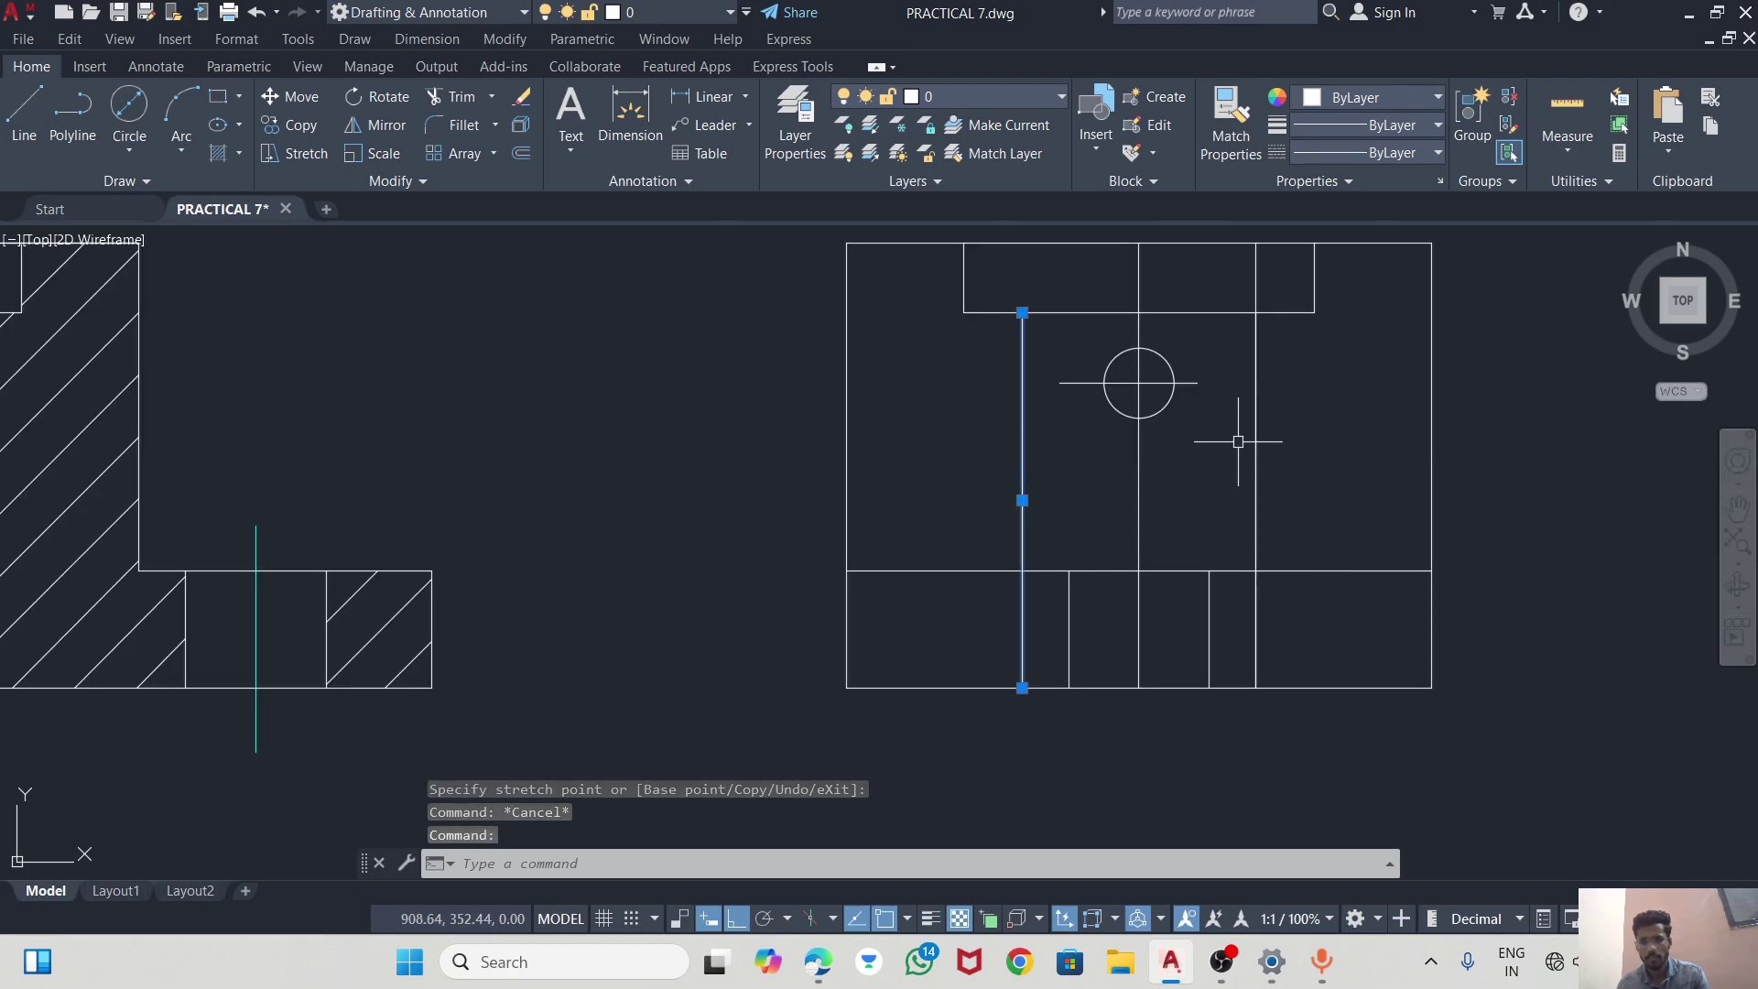
{"action": "left_click", "coordinate": [1259, 449]}
{"action": "scroll", "coordinate": [1161, 597], "scroll_direction": "down", "scroll_amount": 2}
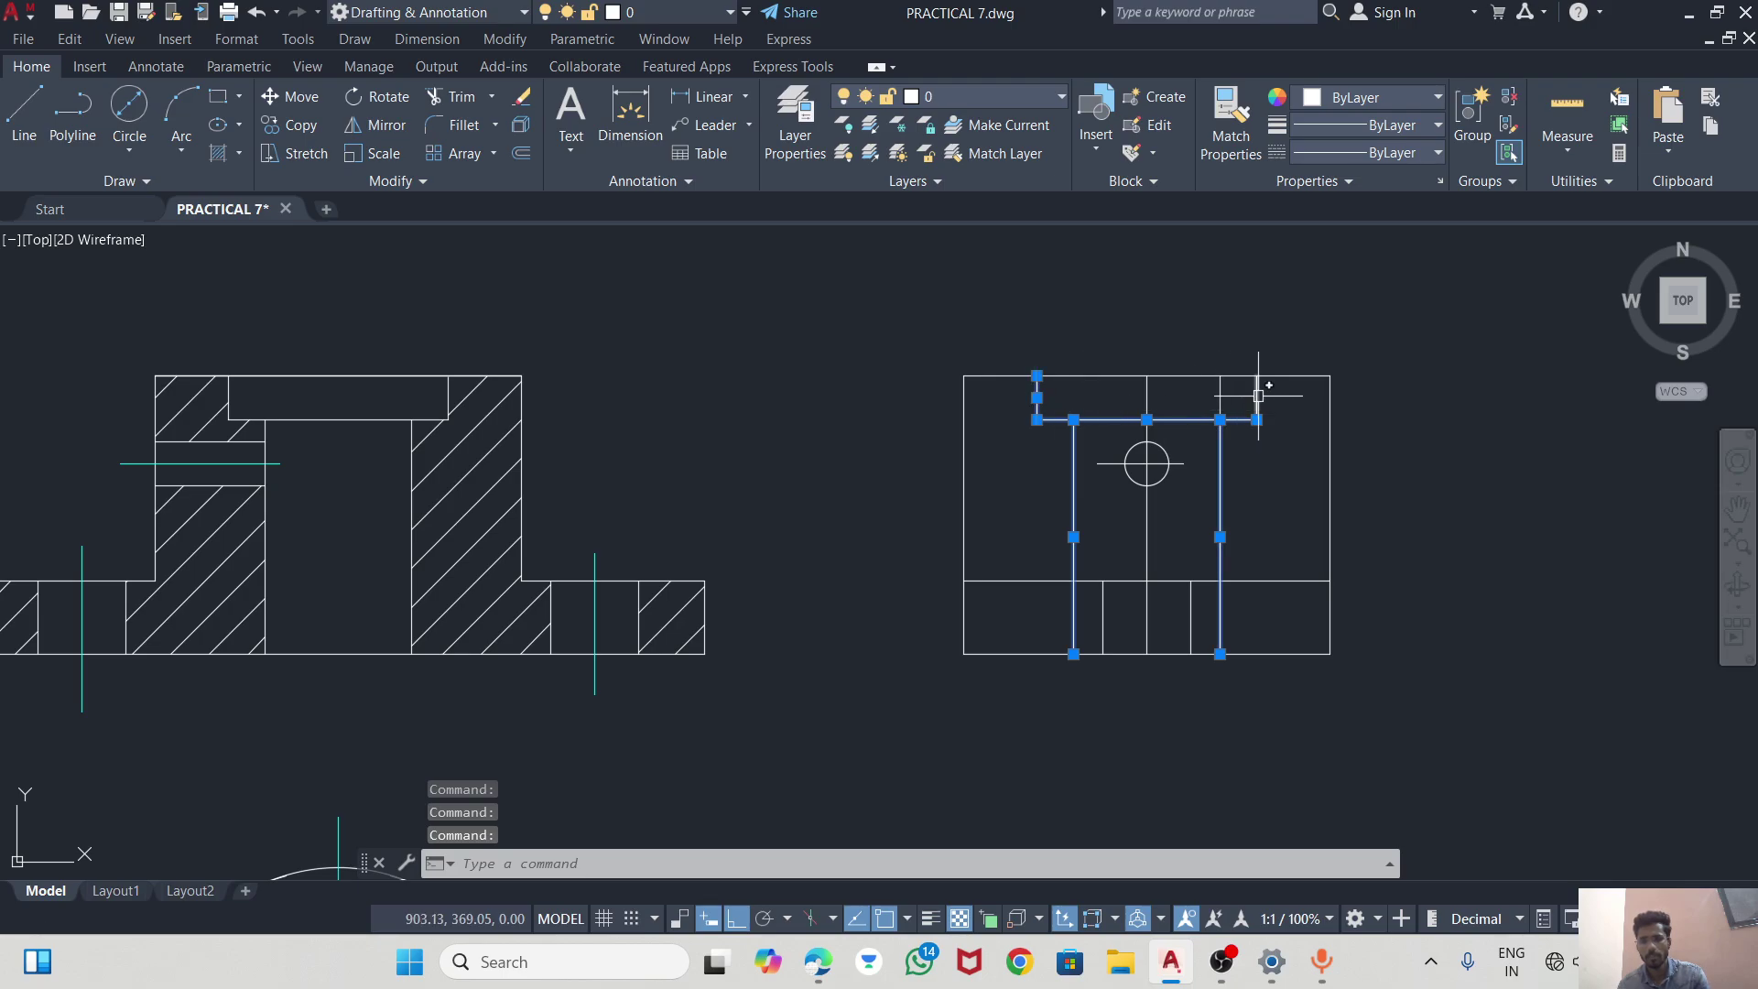
Make the bore outline dashed and delete the extra right vertical line.
{"action": "left_click", "coordinate": [1355, 154]}
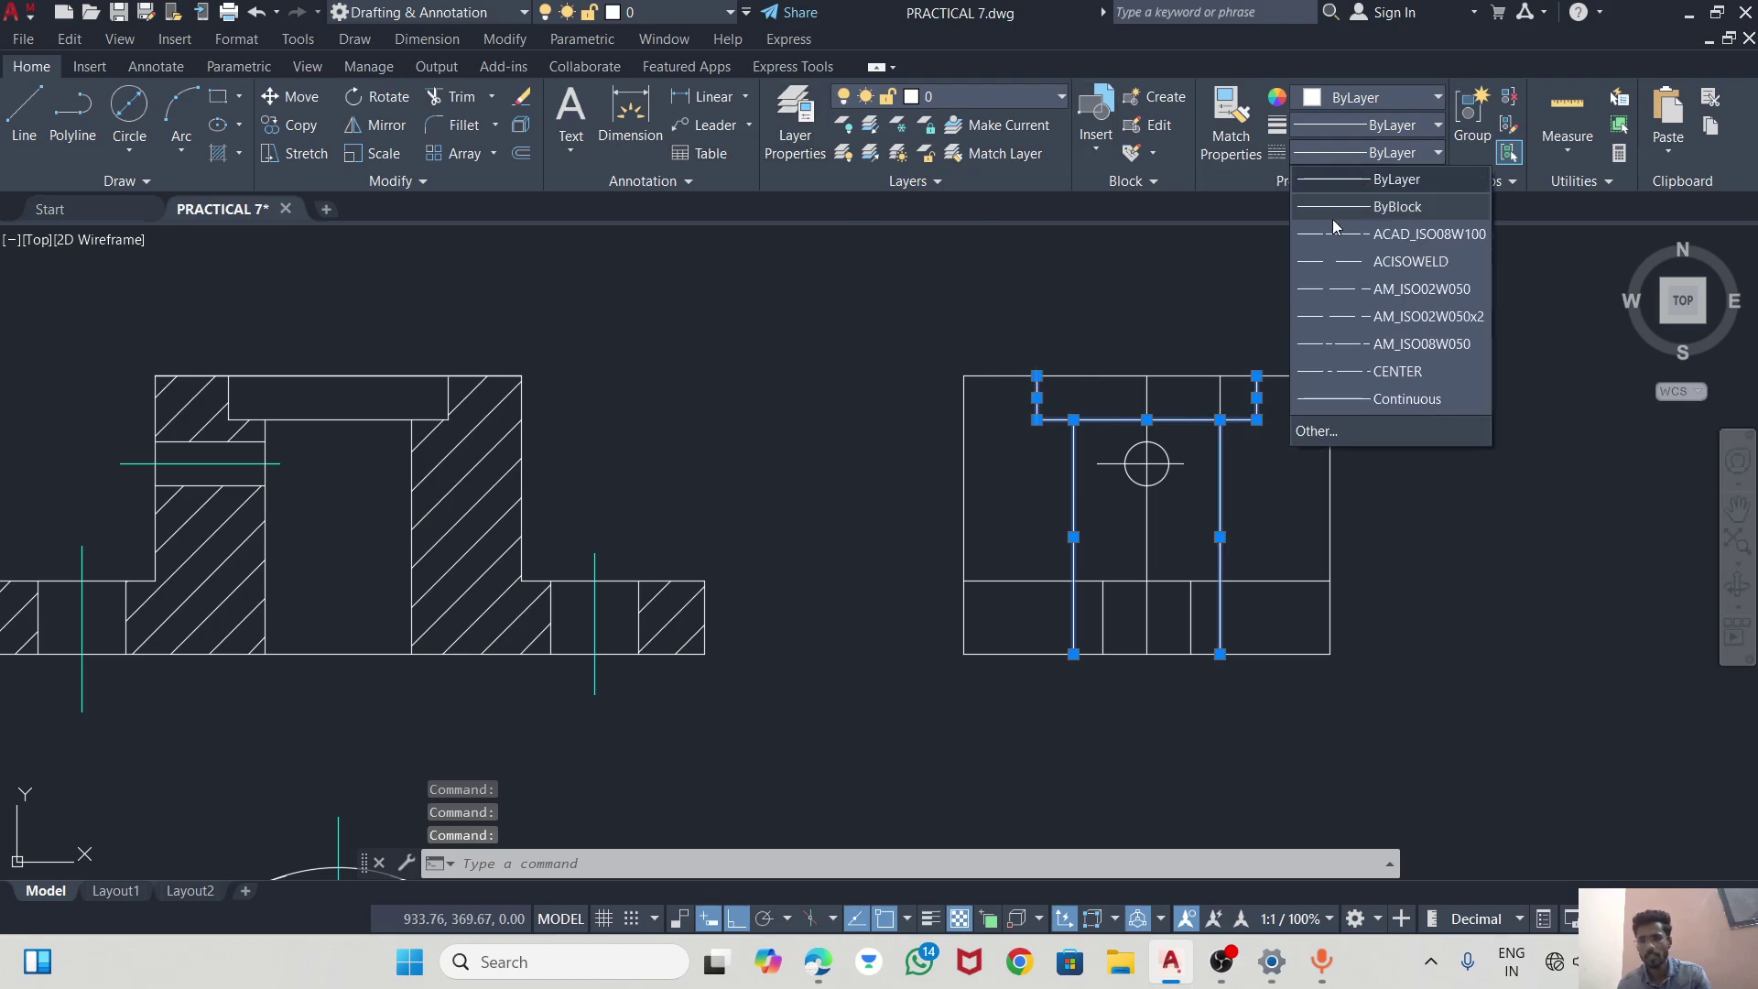
{"action": "left_click", "coordinate": [1340, 317]}
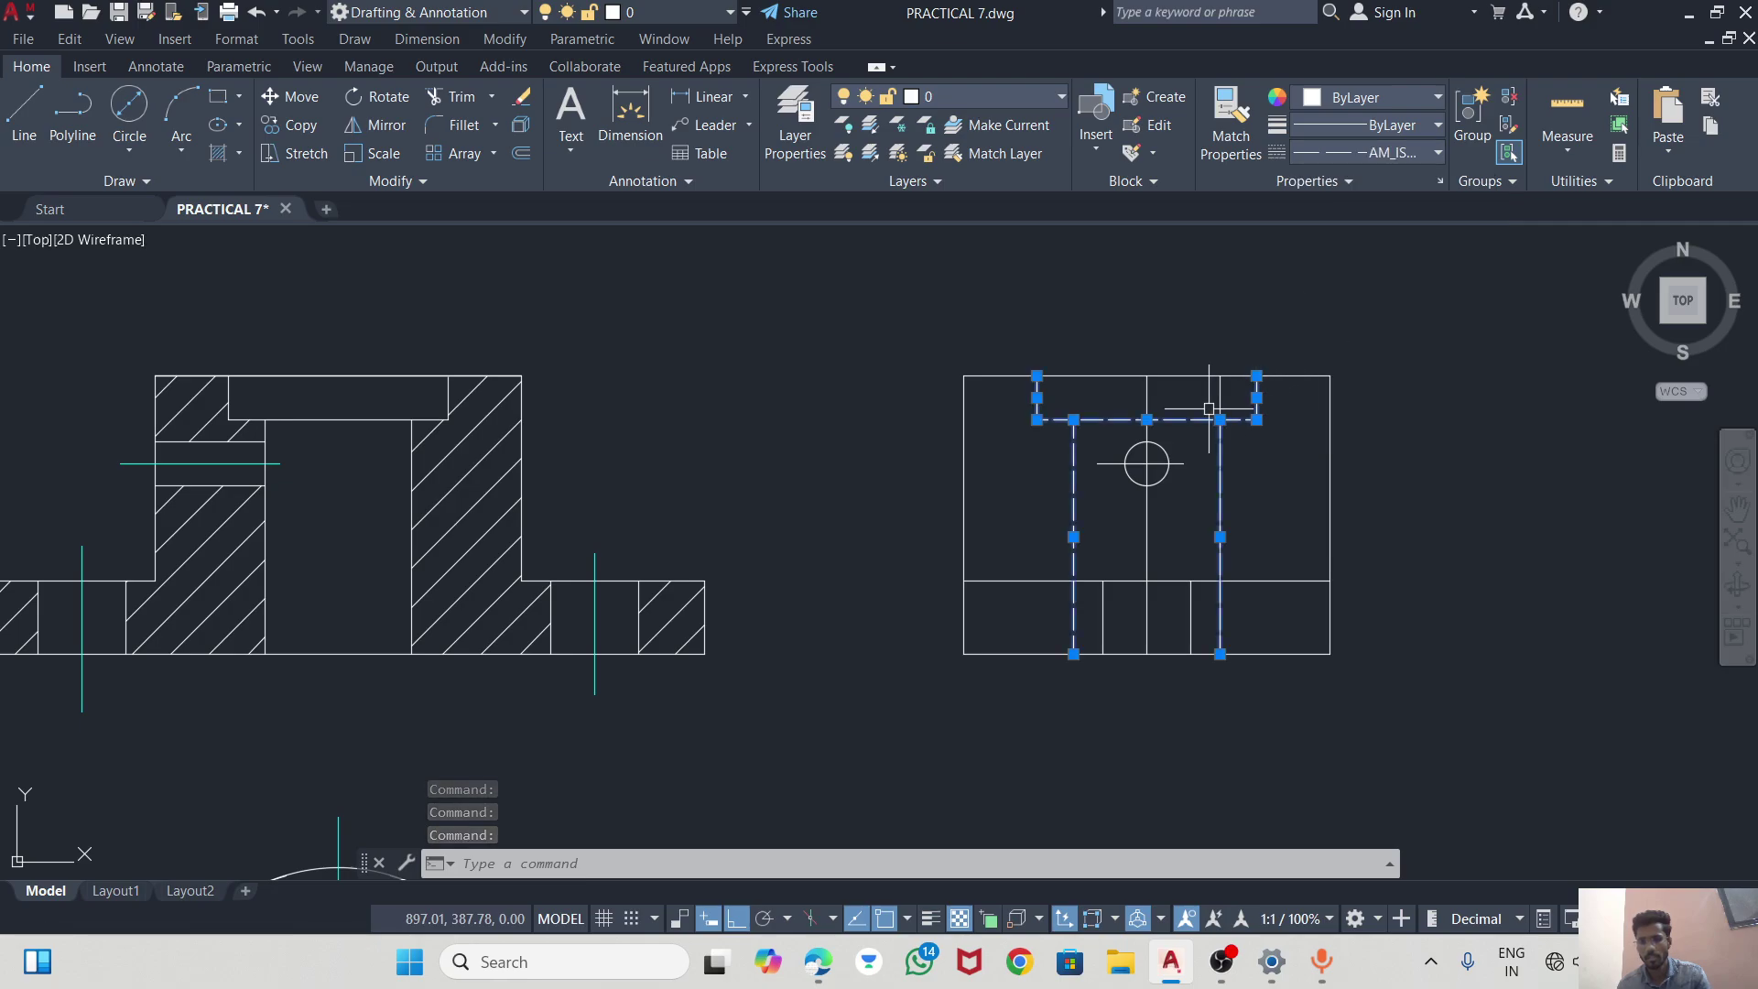
{"action": "key", "text": "Escape"}
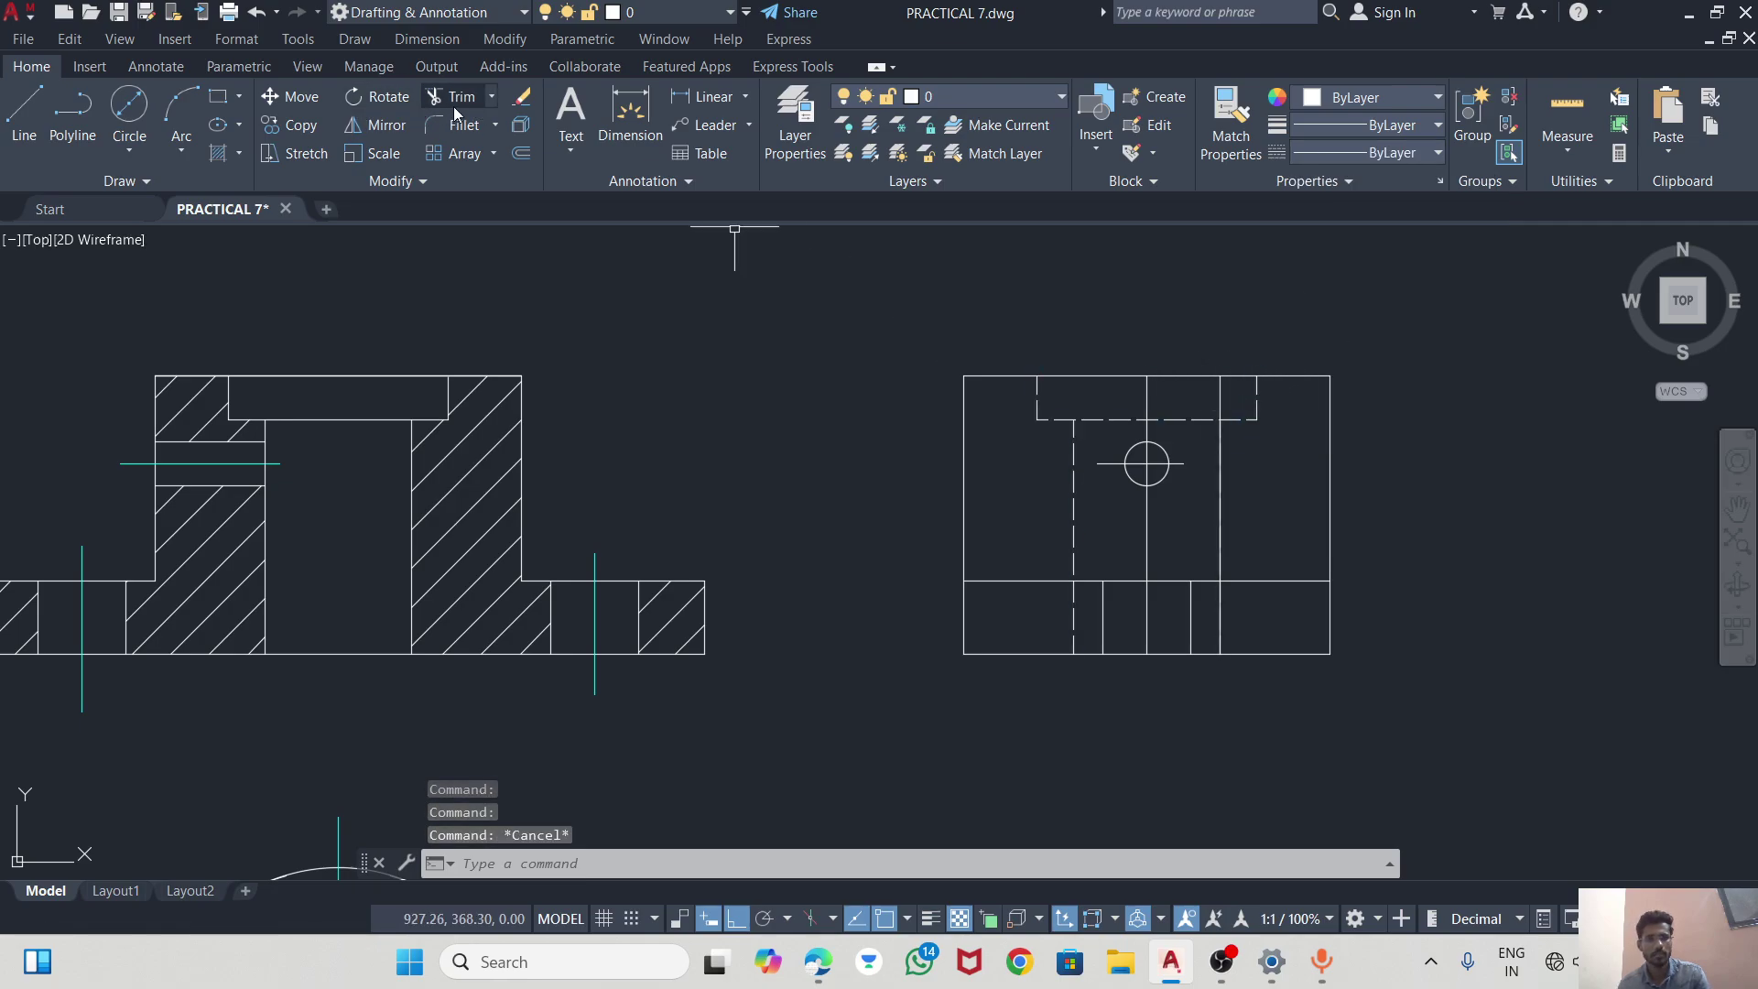
{"action": "left_click", "coordinate": [443, 101]}
{"action": "scroll", "coordinate": [1155, 449], "scroll_direction": "up", "scroll_amount": 4}
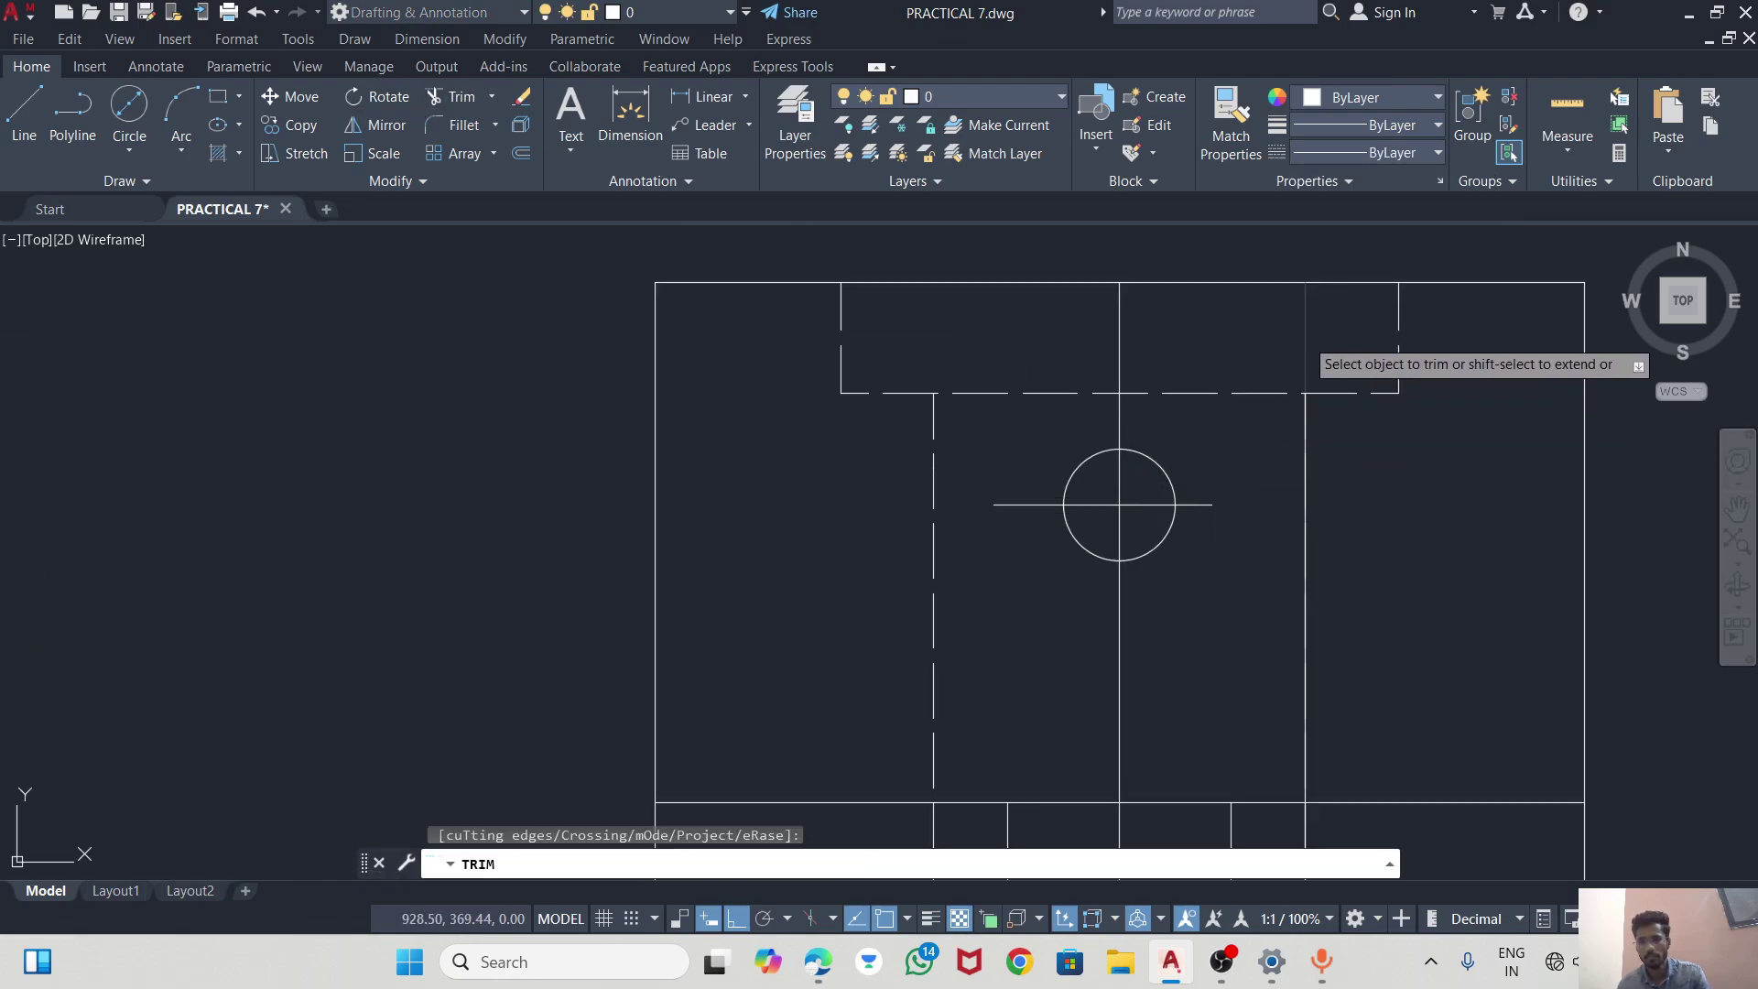
{"action": "key", "text": "Escape"}
{"action": "left_click", "coordinate": [1305, 503]}
{"action": "scroll", "coordinate": [1236, 475], "scroll_direction": "down", "scroll_amount": 4}
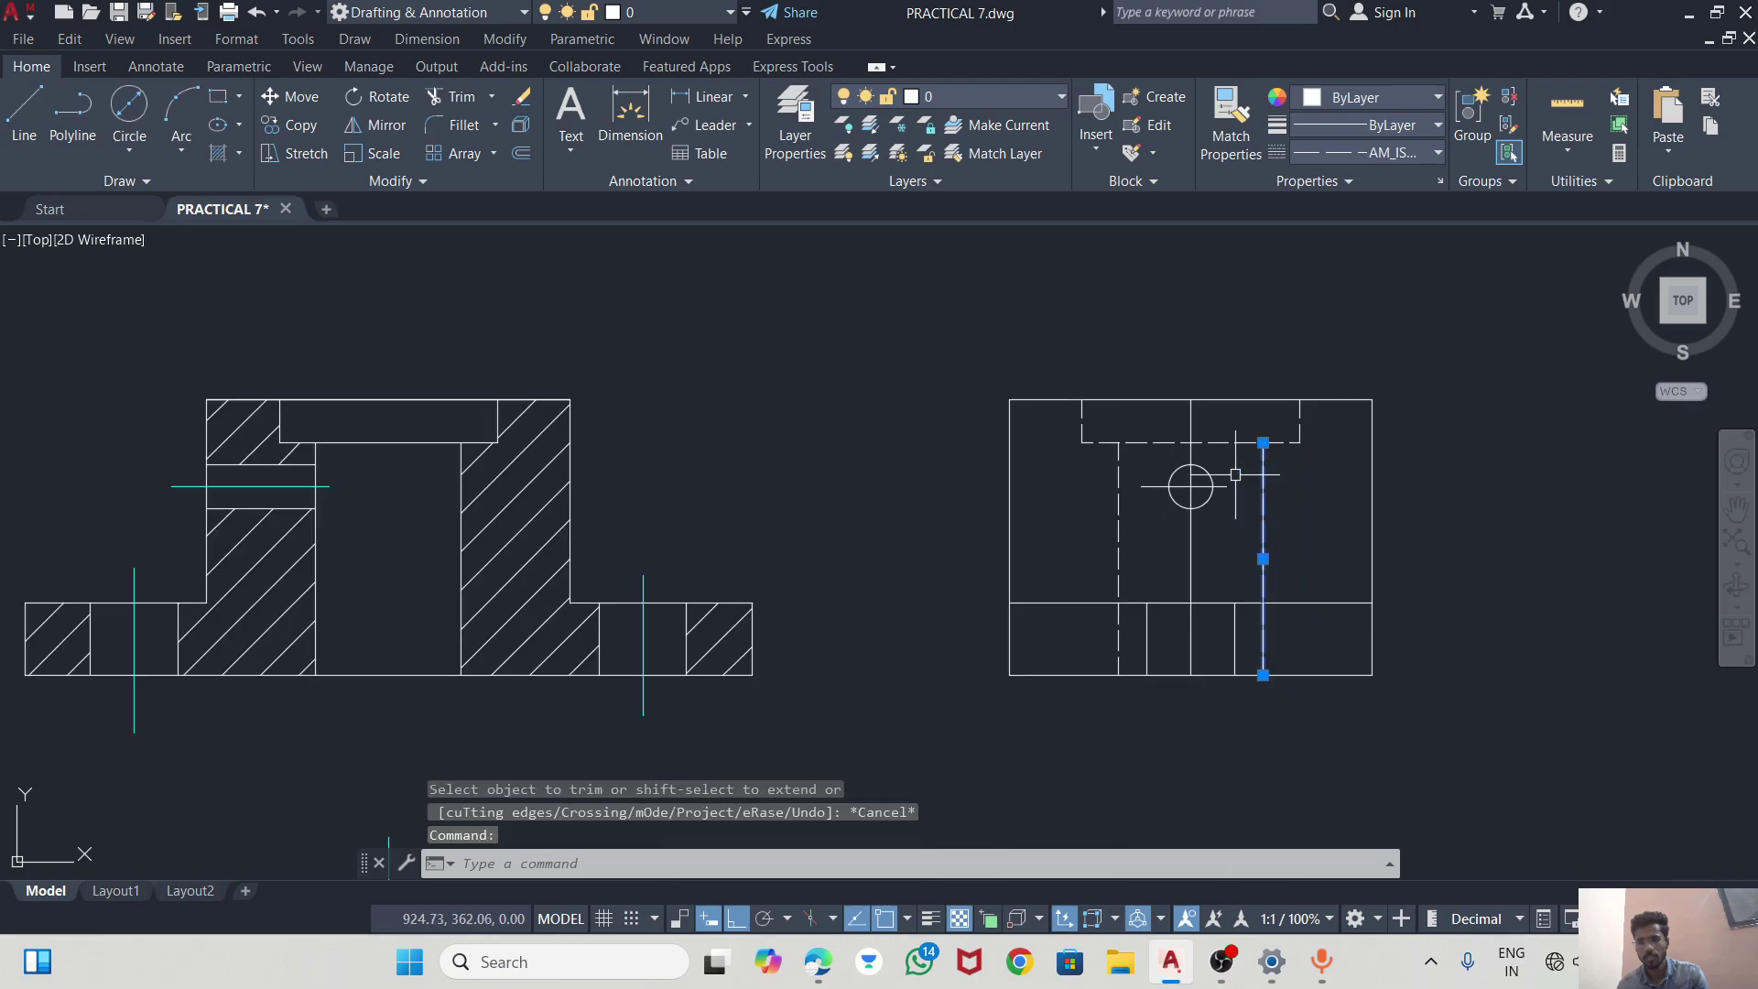
{"action": "key", "text": "Delete"}
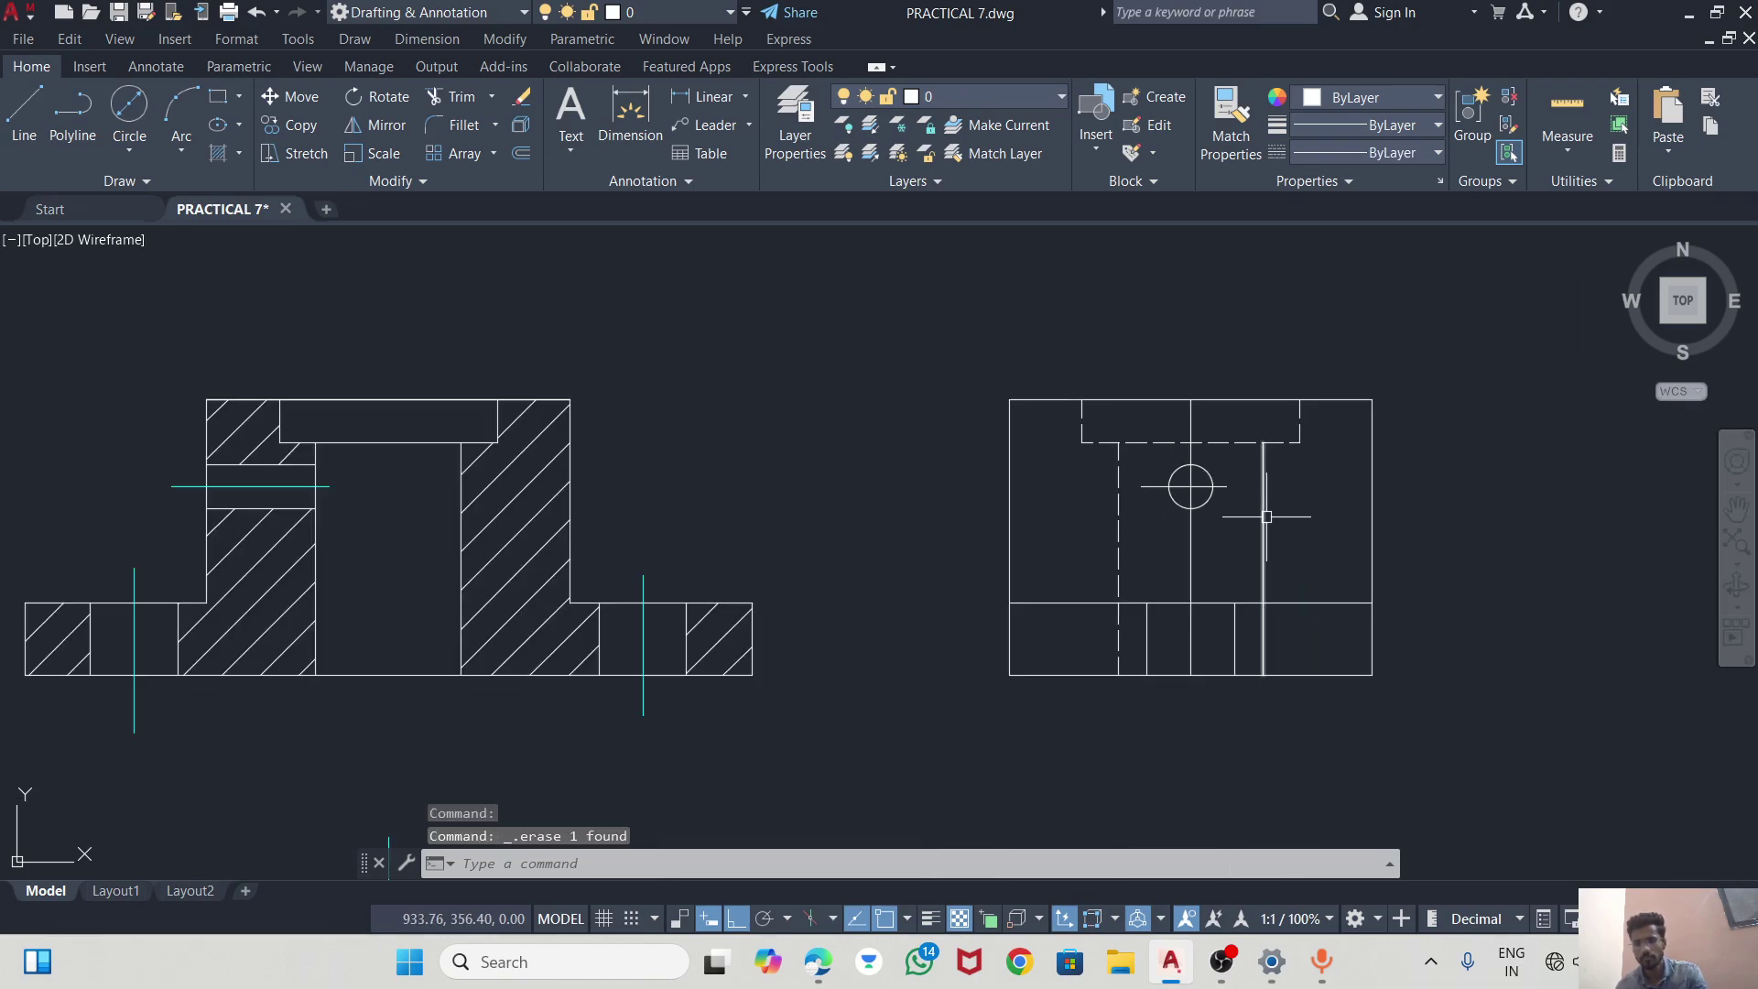
Give the right bore edge and both base-hole edges the AM_ISO02W050x2 dashed linetype.
{"action": "left_click", "coordinate": [1266, 517]}
{"action": "left_click", "coordinate": [1353, 149]}
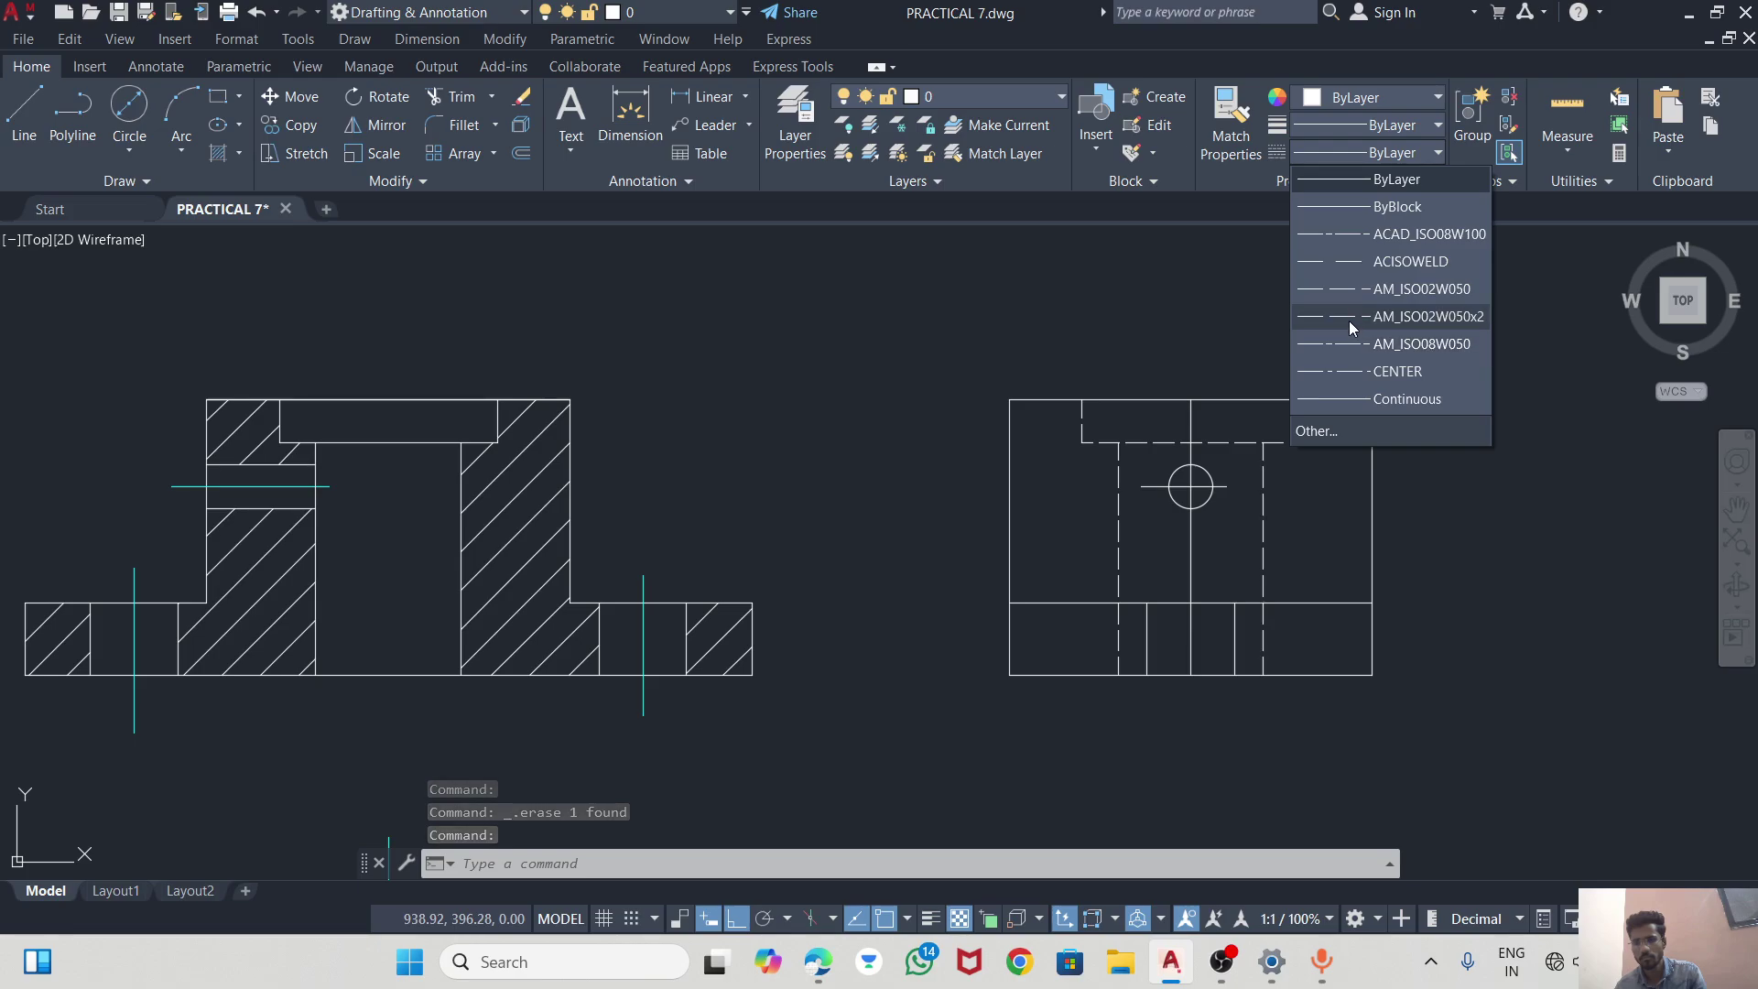
{"action": "left_click", "coordinate": [1350, 320]}
{"action": "key", "text": "Escape"}
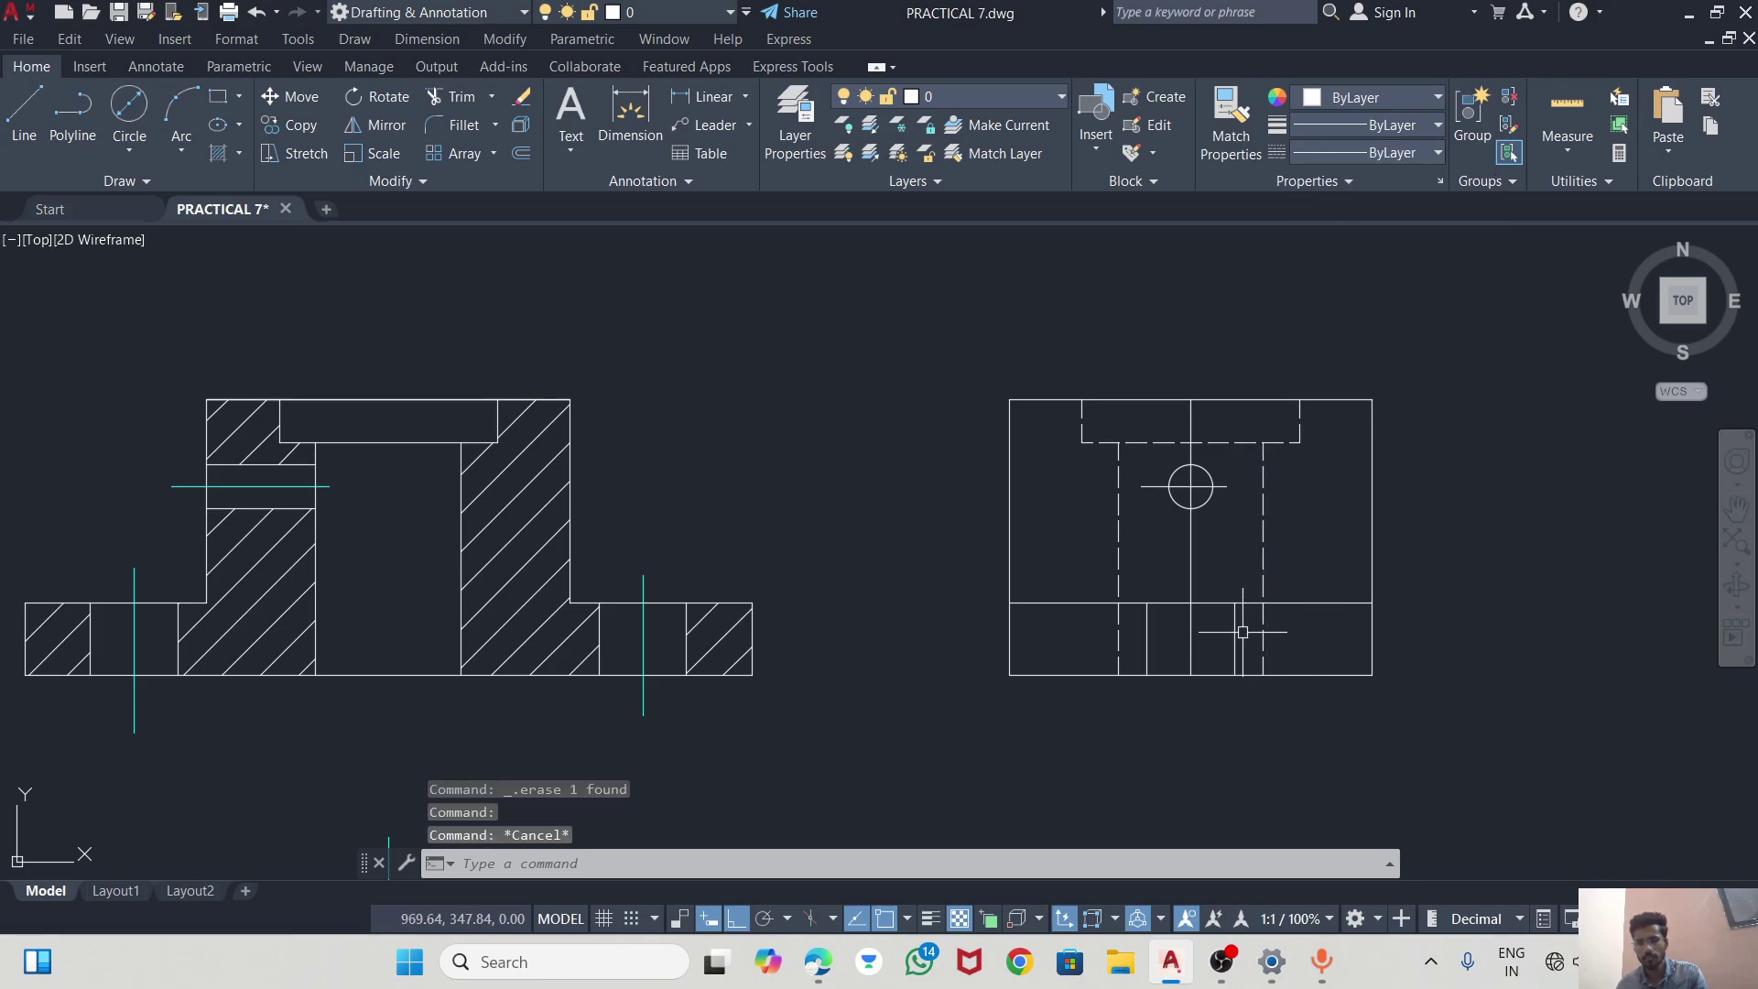
{"action": "left_click", "coordinate": [1236, 629]}
{"action": "left_click", "coordinate": [1149, 624]}
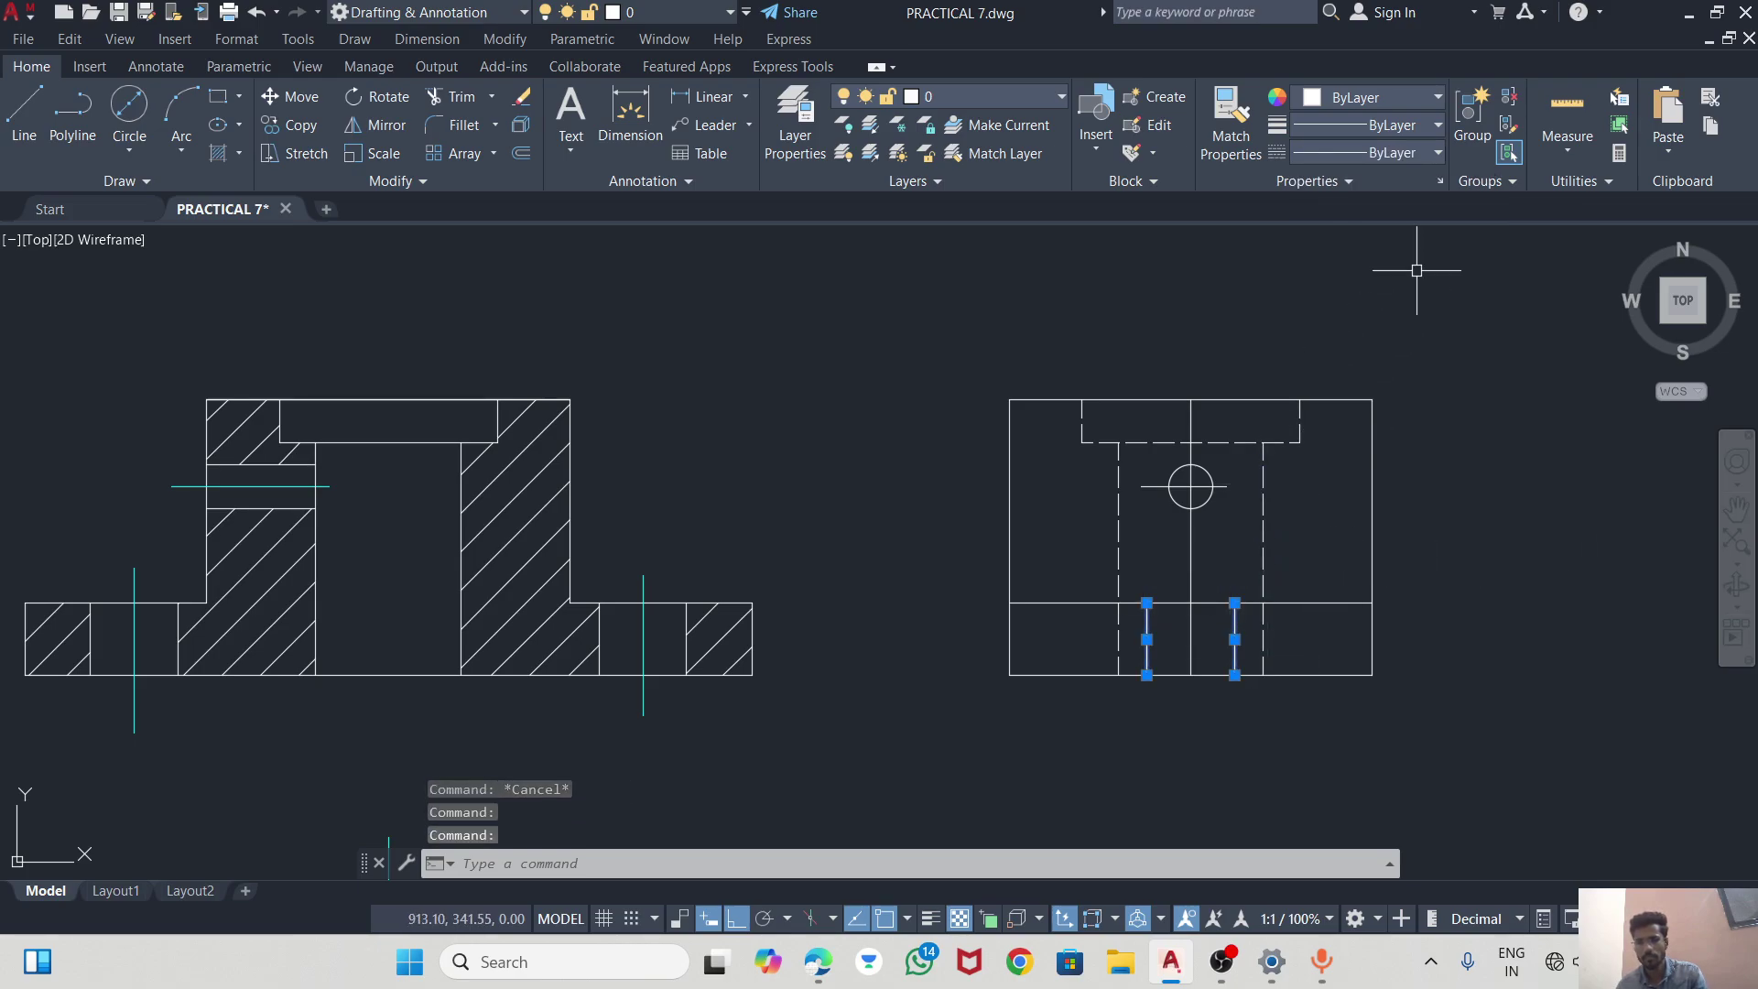
{"action": "left_click", "coordinate": [1396, 156]}
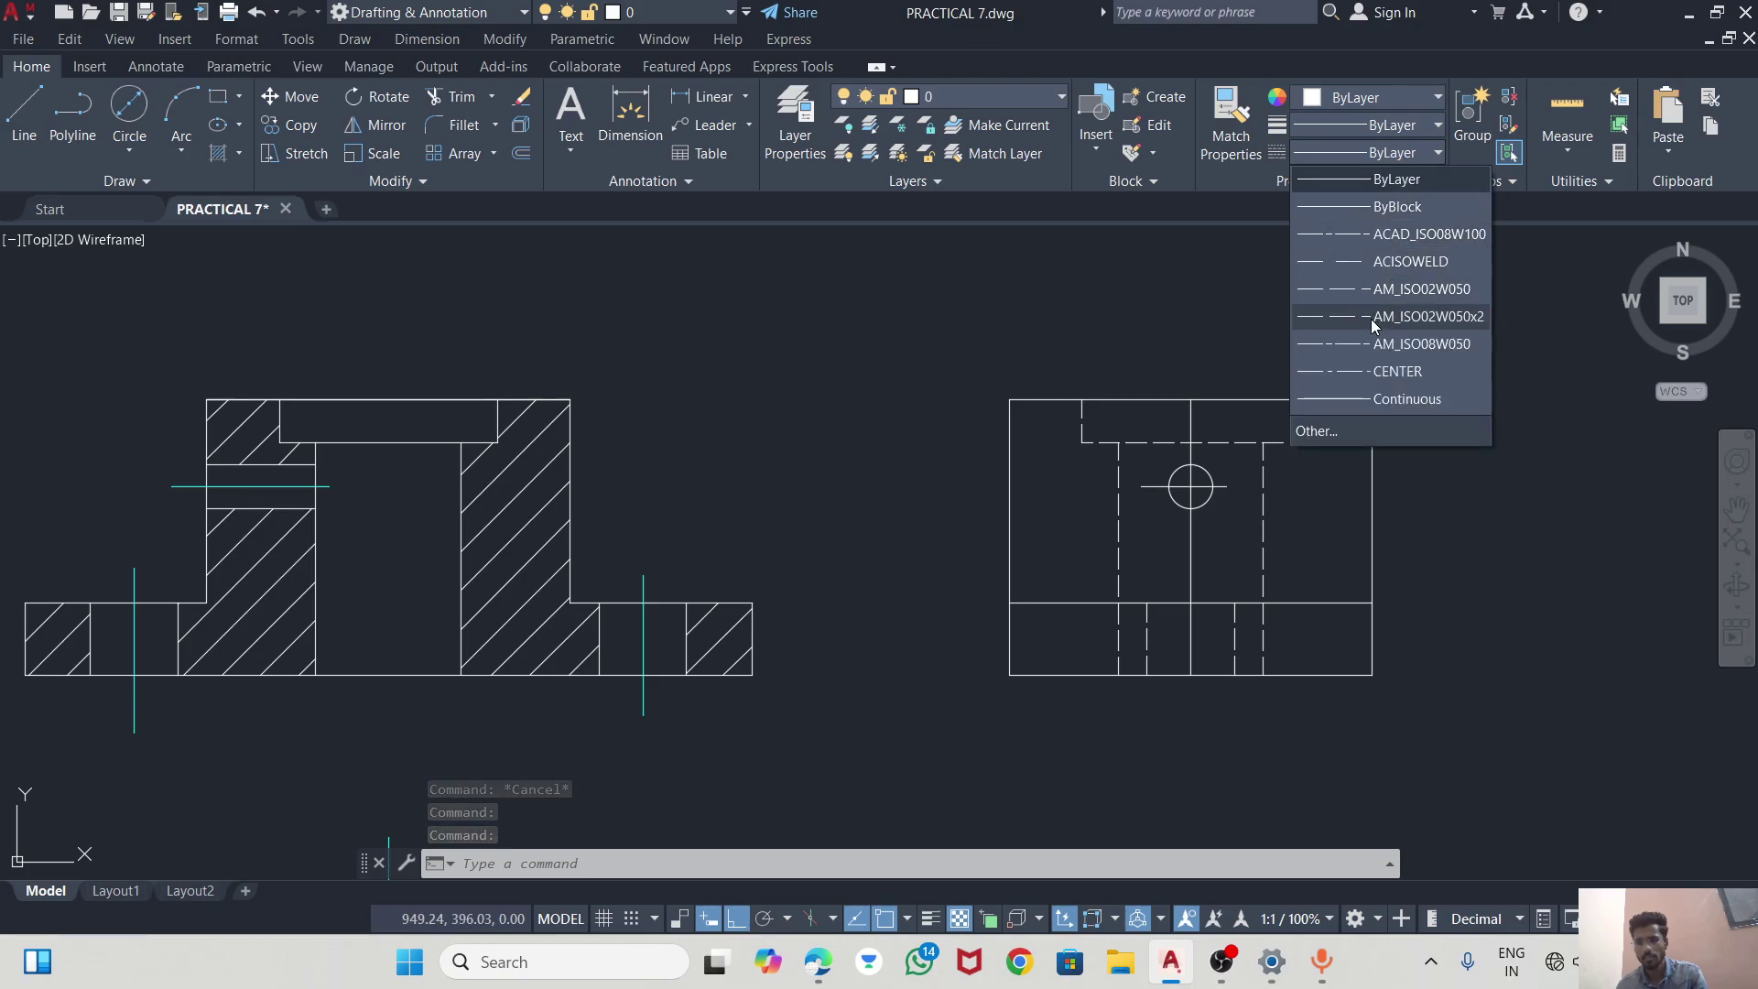
{"action": "left_click", "coordinate": [1367, 289]}
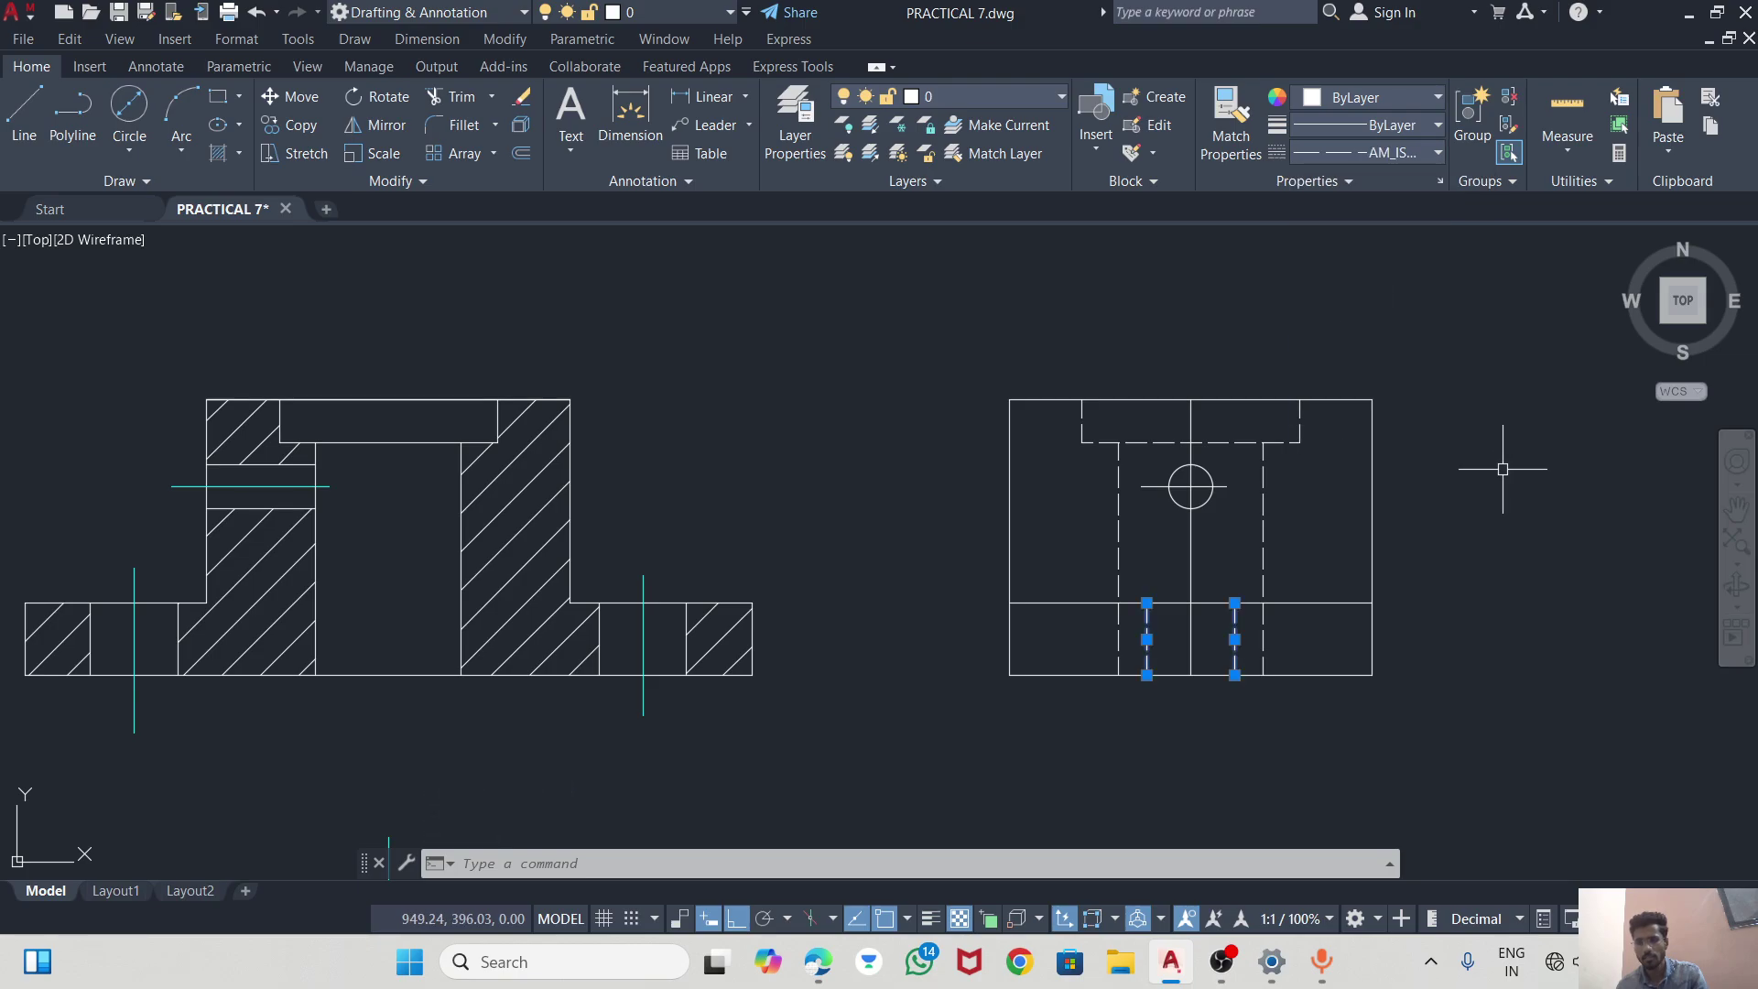
{"action": "key", "text": "Escape"}
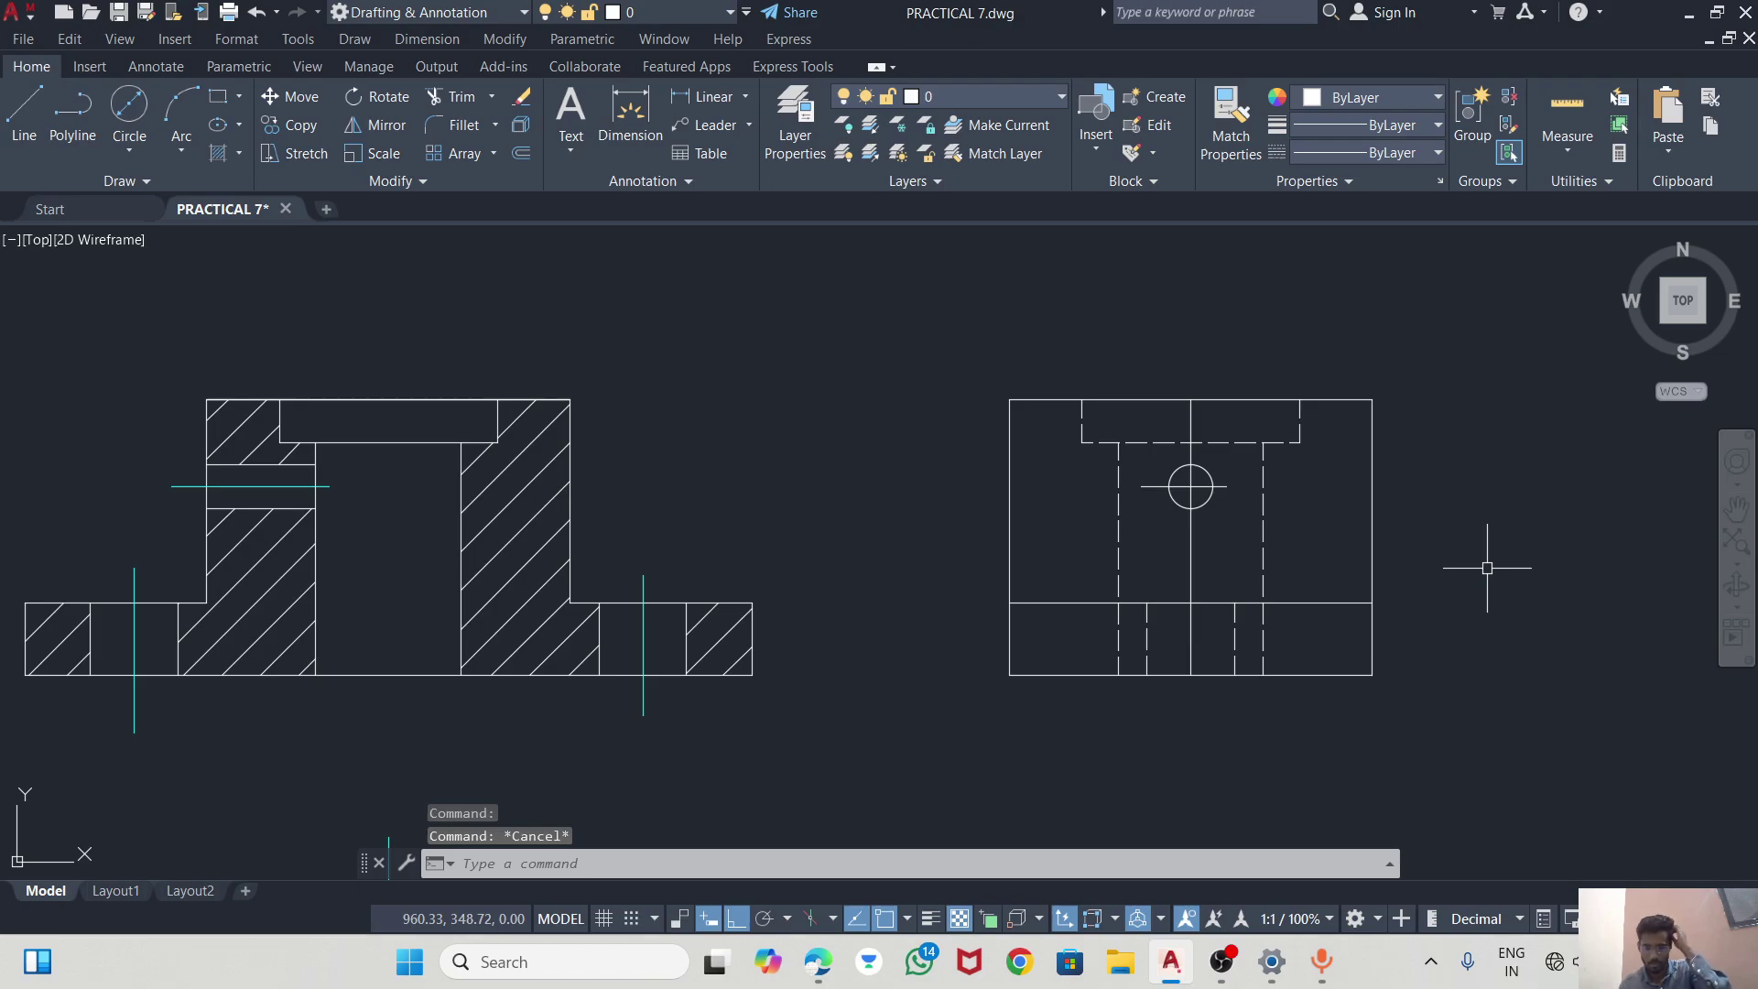
{"action": "left_click", "coordinate": [819, 966]}
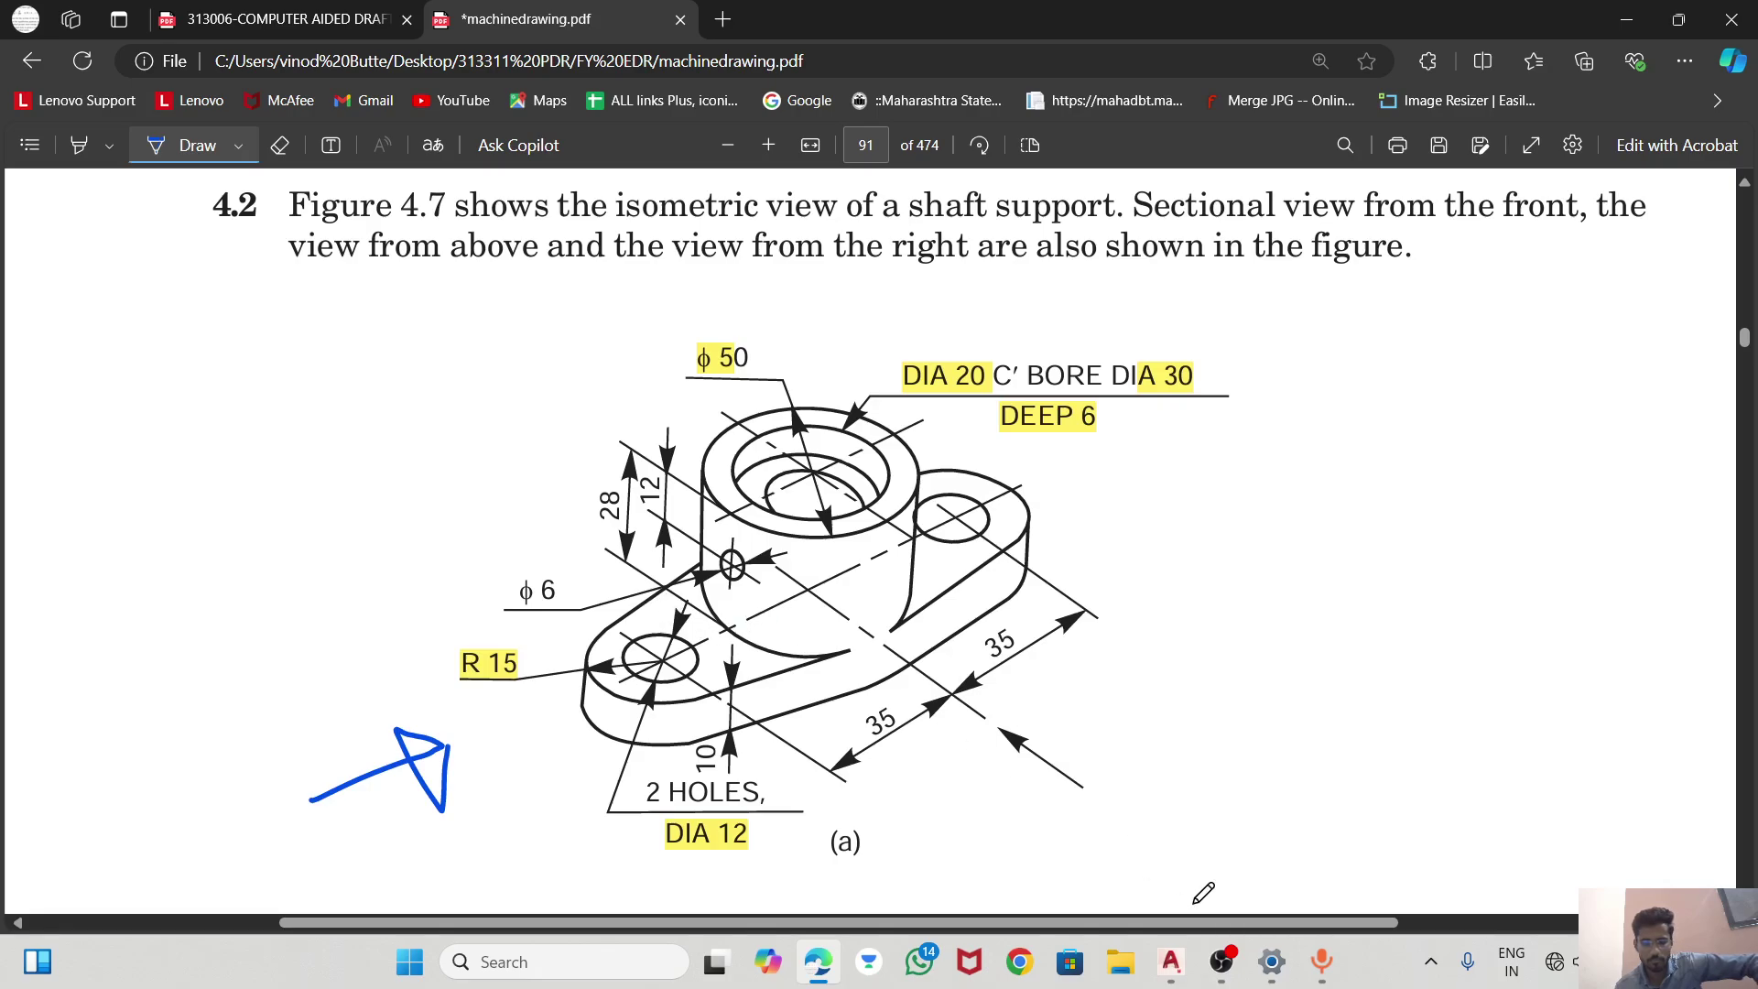
{"action": "left_click", "coordinate": [1161, 969]}
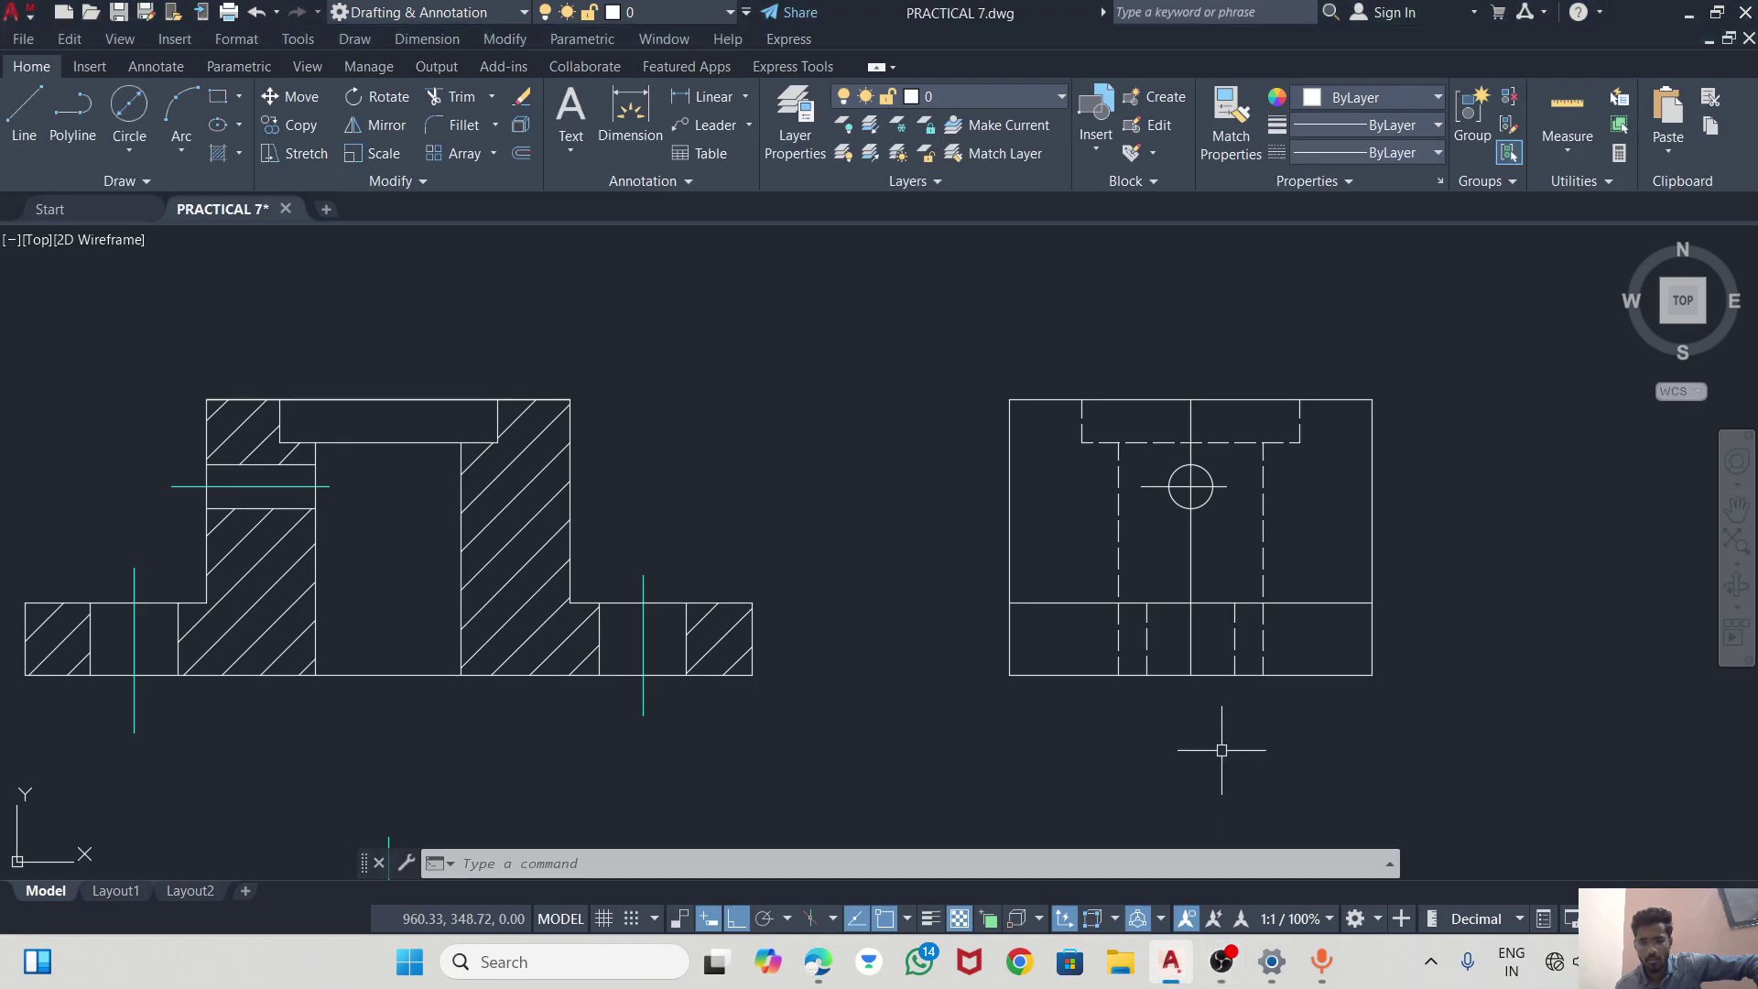
{"action": "scroll", "coordinate": [1033, 425], "scroll_direction": "down", "scroll_amount": 2}
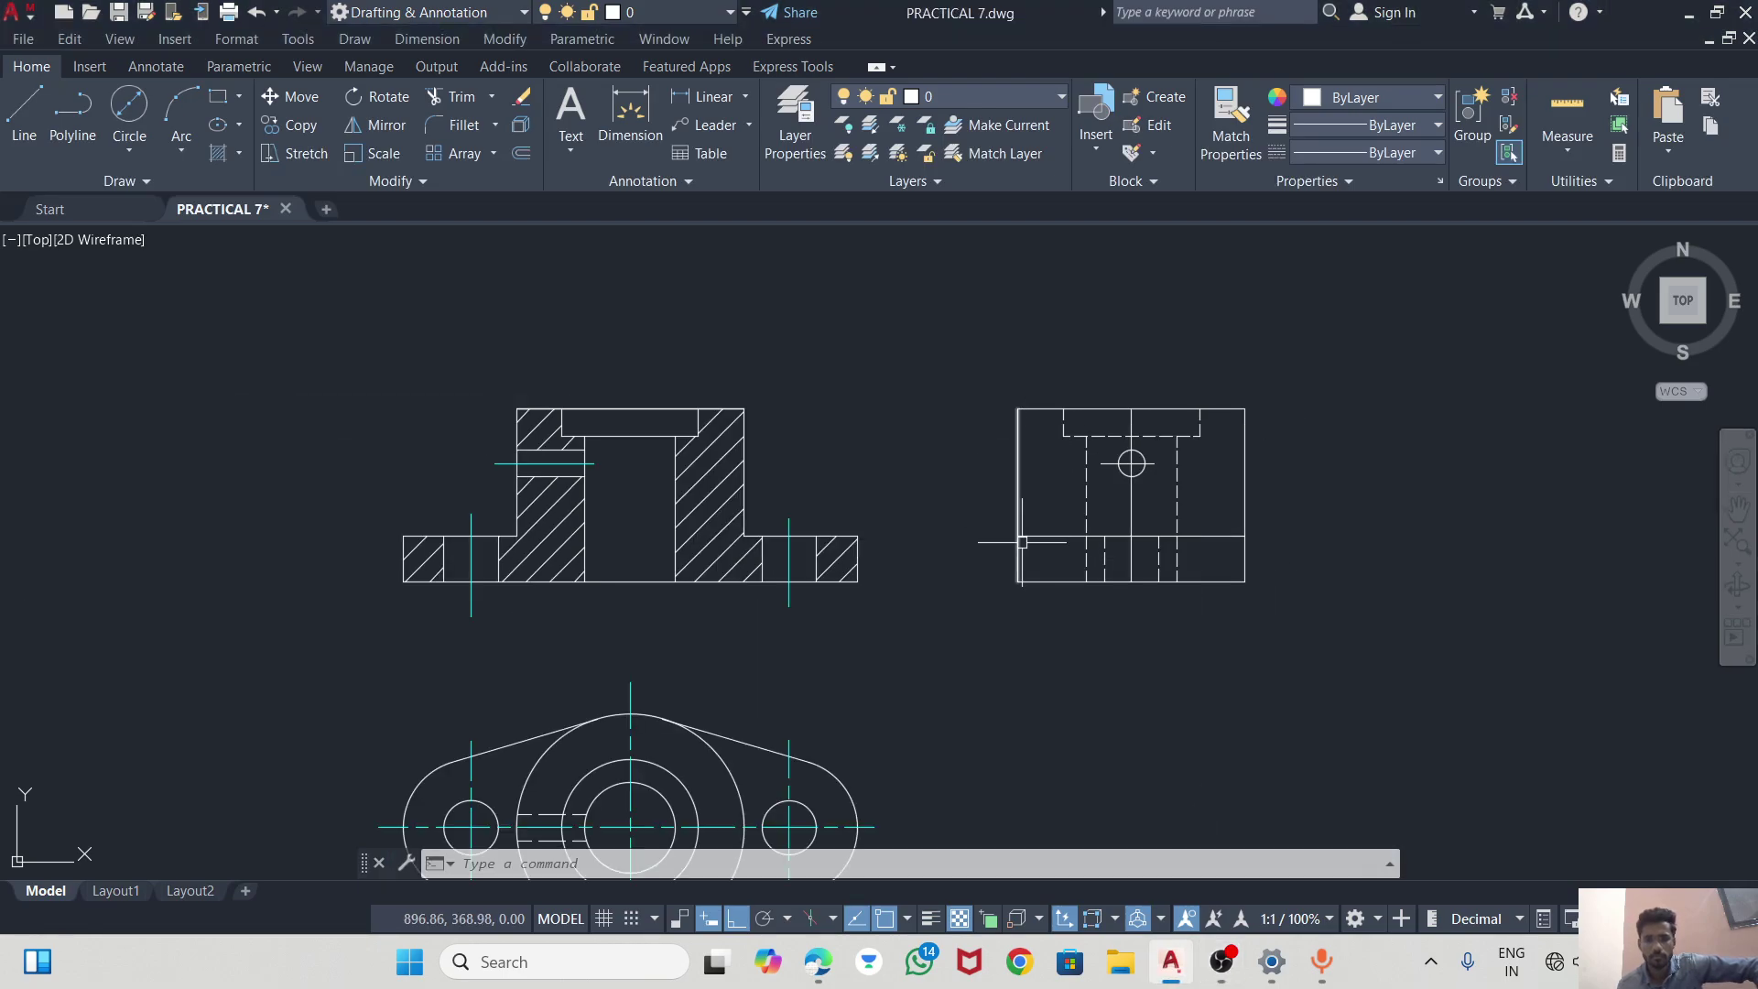
{"action": "left_click", "coordinate": [818, 961]}
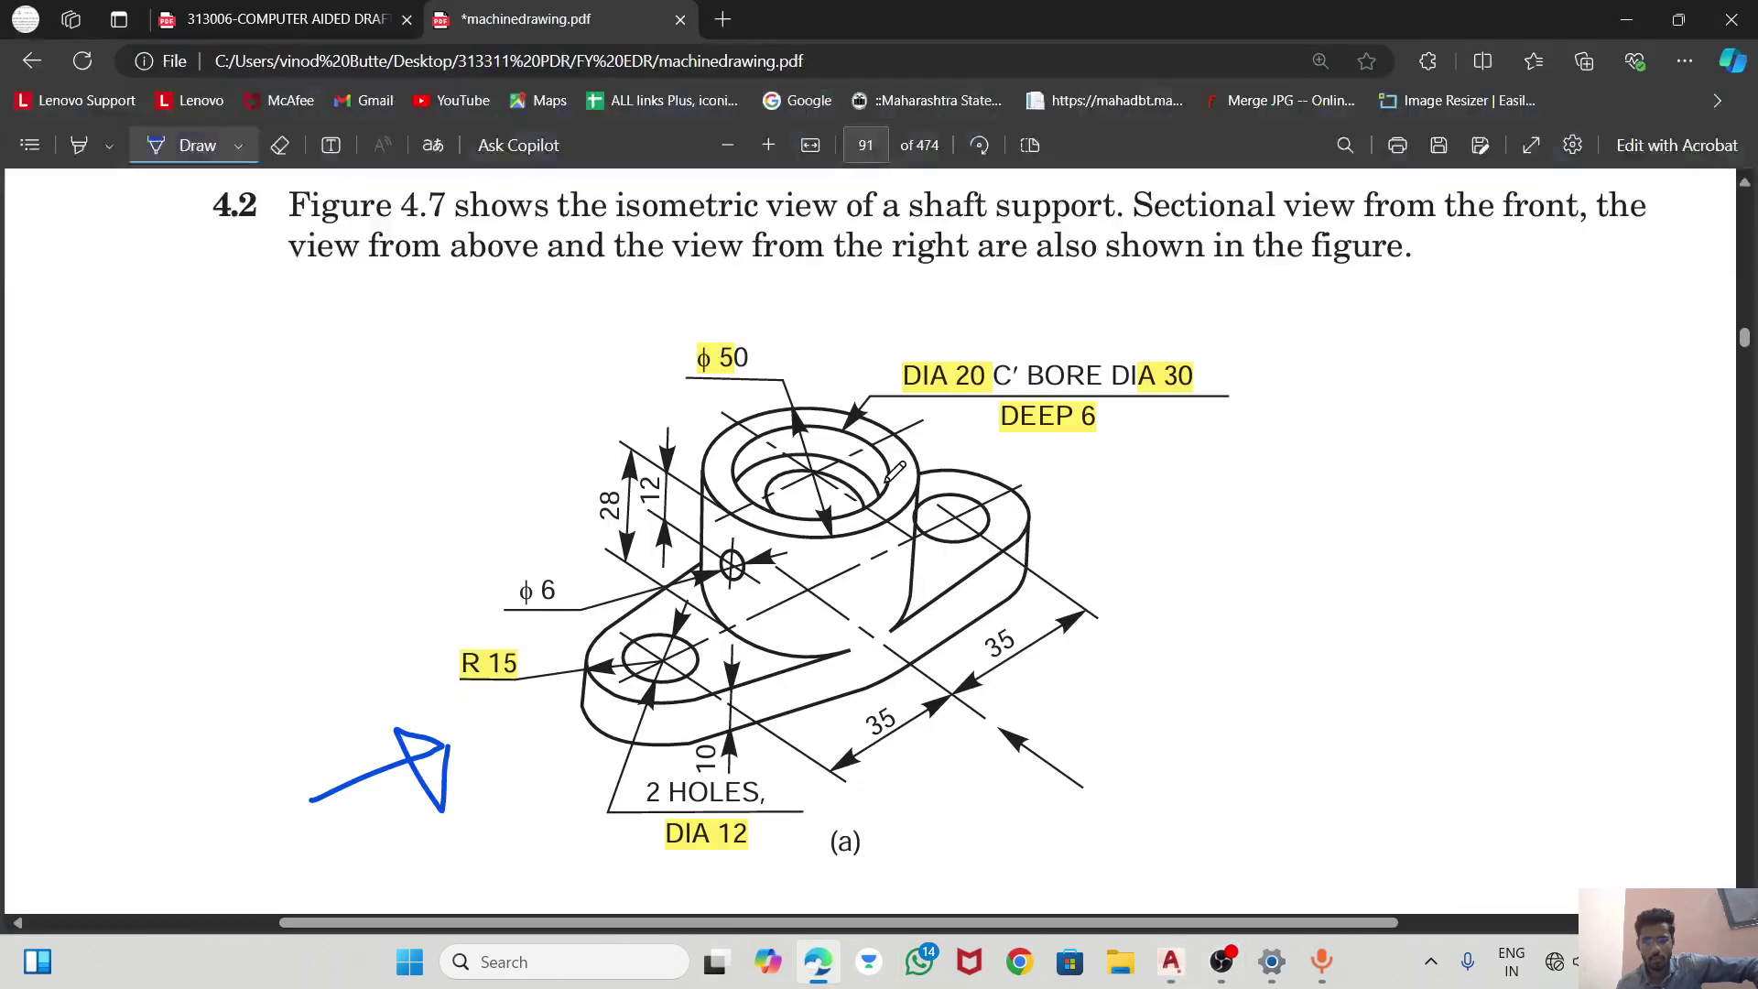
{"action": "scroll", "coordinate": [841, 408], "scroll_direction": "down", "scroll_amount": 1}
{"action": "scroll", "coordinate": [840, 407], "scroll_direction": "down", "scroll_amount": 4}
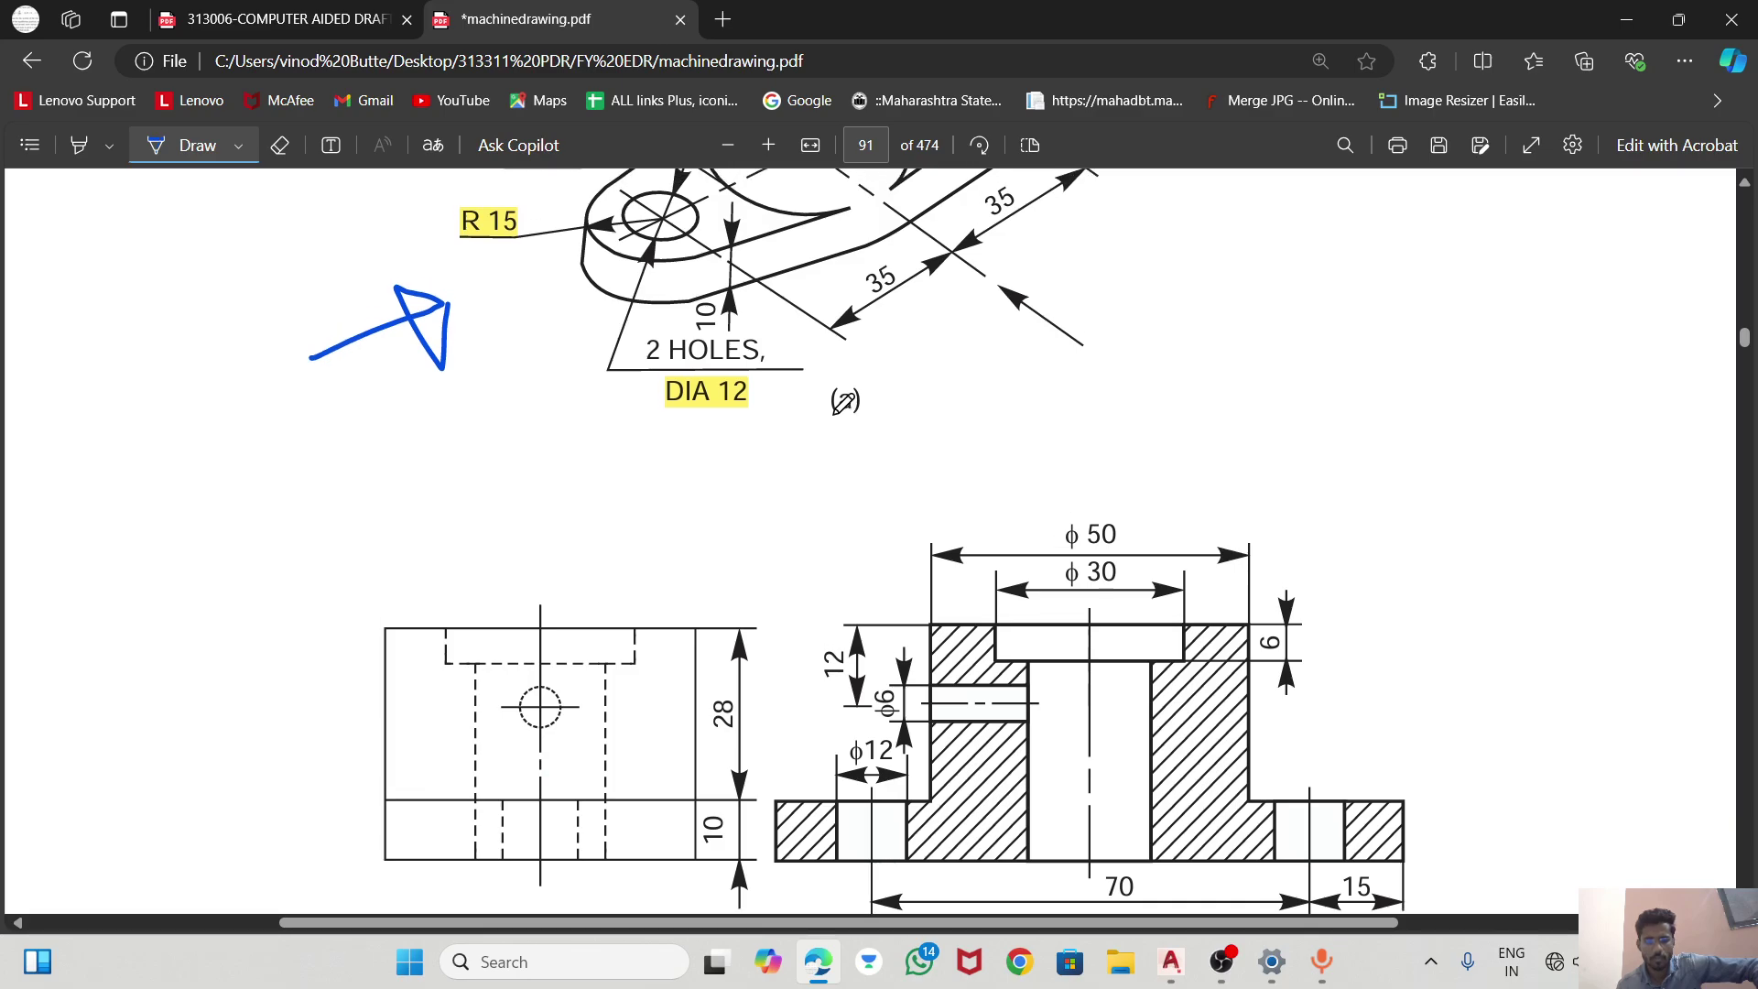
{"action": "scroll", "coordinate": [841, 403], "scroll_direction": "up", "scroll_amount": 1}
{"action": "scroll", "coordinate": [914, 510], "scroll_direction": "up", "scroll_amount": 1}
{"action": "scroll", "coordinate": [915, 672], "scroll_direction": "down", "scroll_amount": 1}
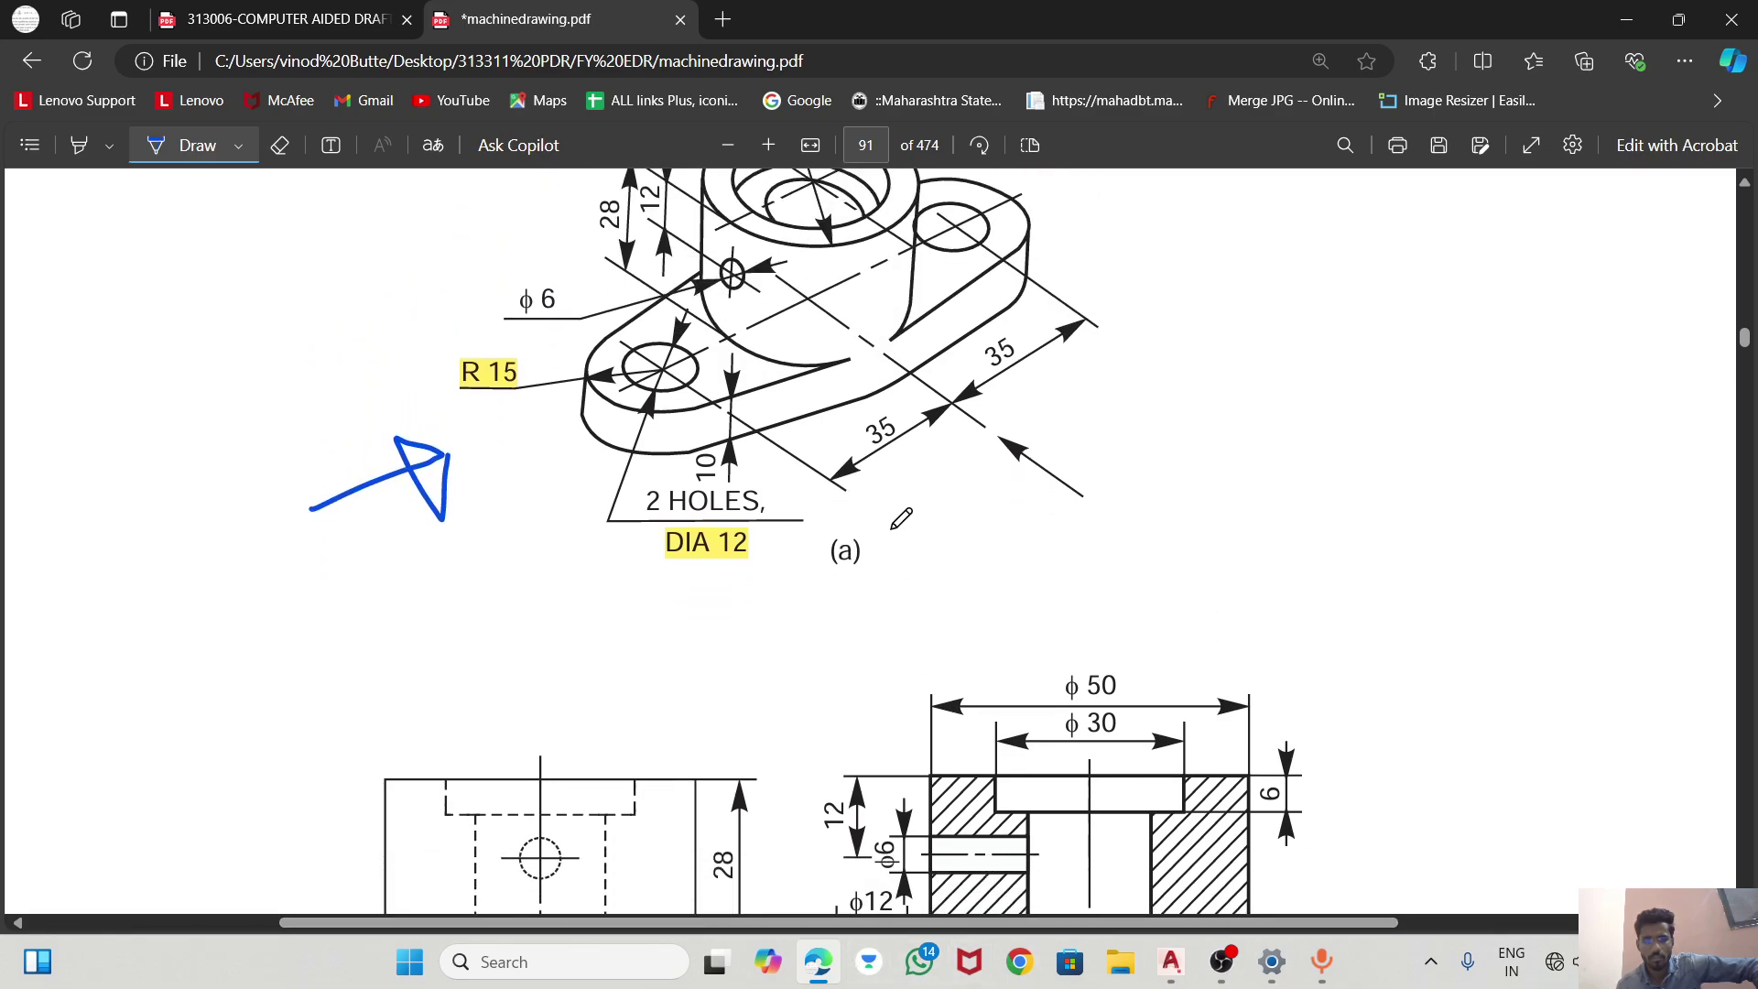
{"action": "scroll", "coordinate": [820, 498], "scroll_direction": "down", "scroll_amount": 2}
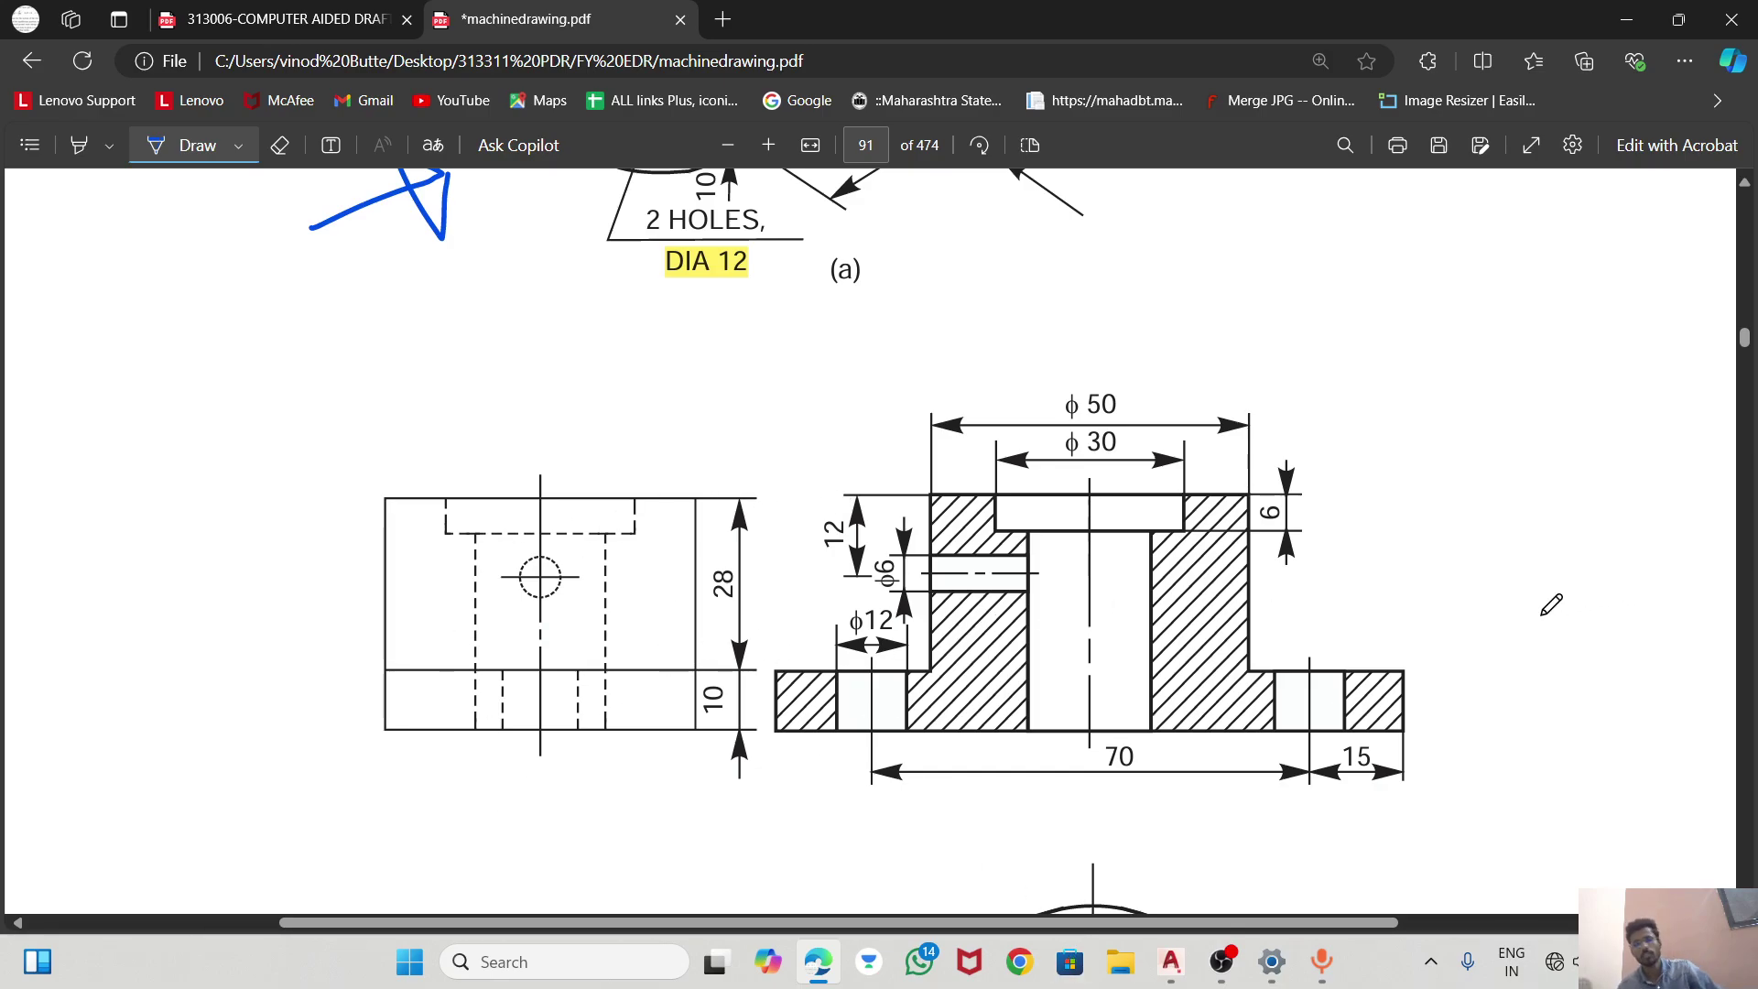
{"action": "scroll", "coordinate": [1280, 675], "scroll_direction": "up", "scroll_amount": 1}
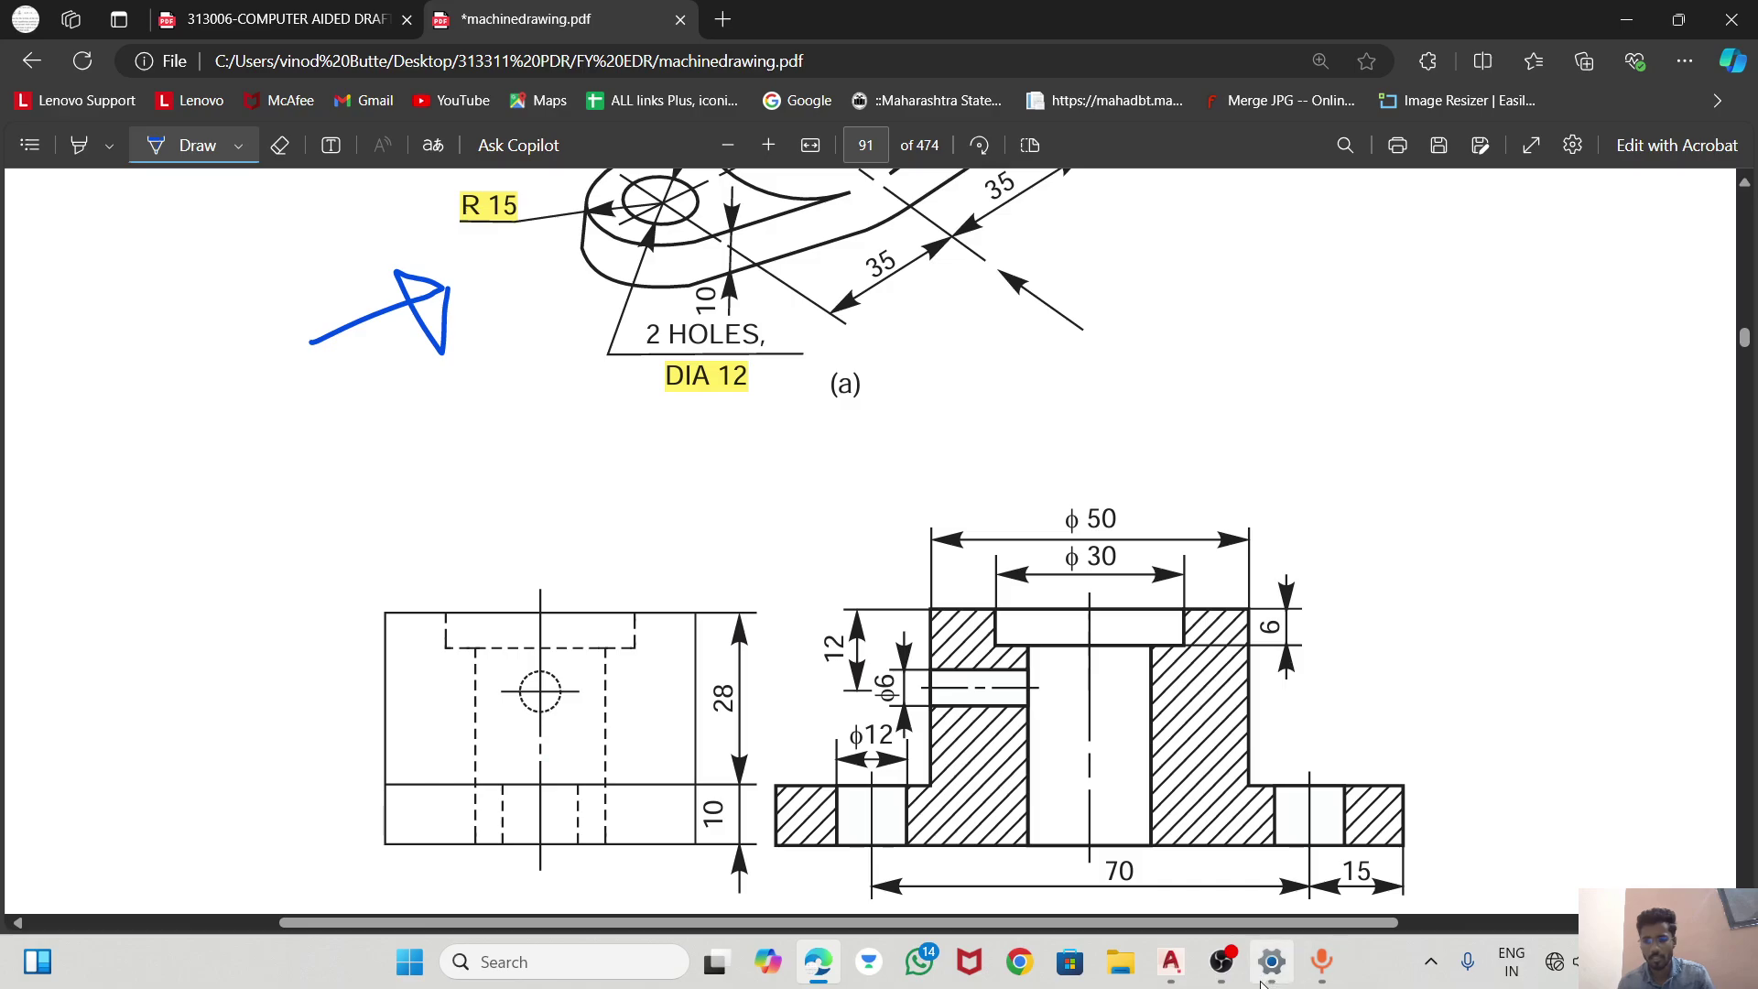
Dimension the front view's bottom corners with a 100.0 width below it.
{"action": "left_click", "coordinate": [1168, 971]}
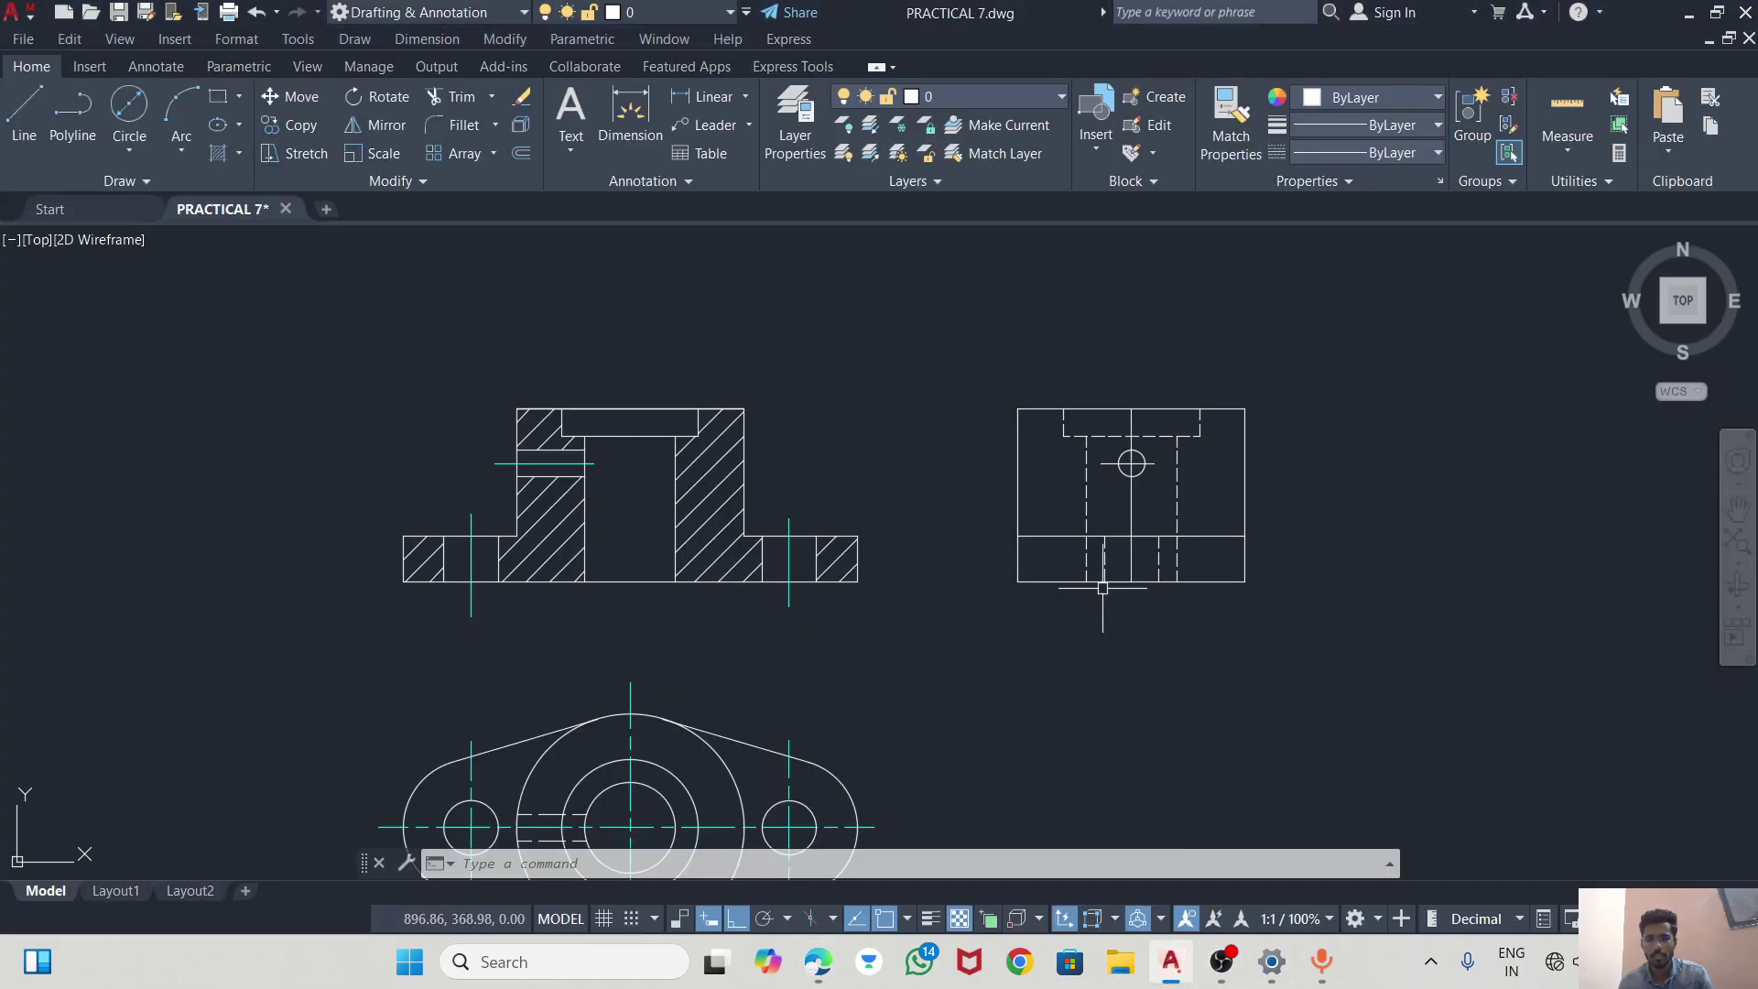
{"action": "scroll", "coordinate": [1033, 421], "scroll_direction": "down", "scroll_amount": 2}
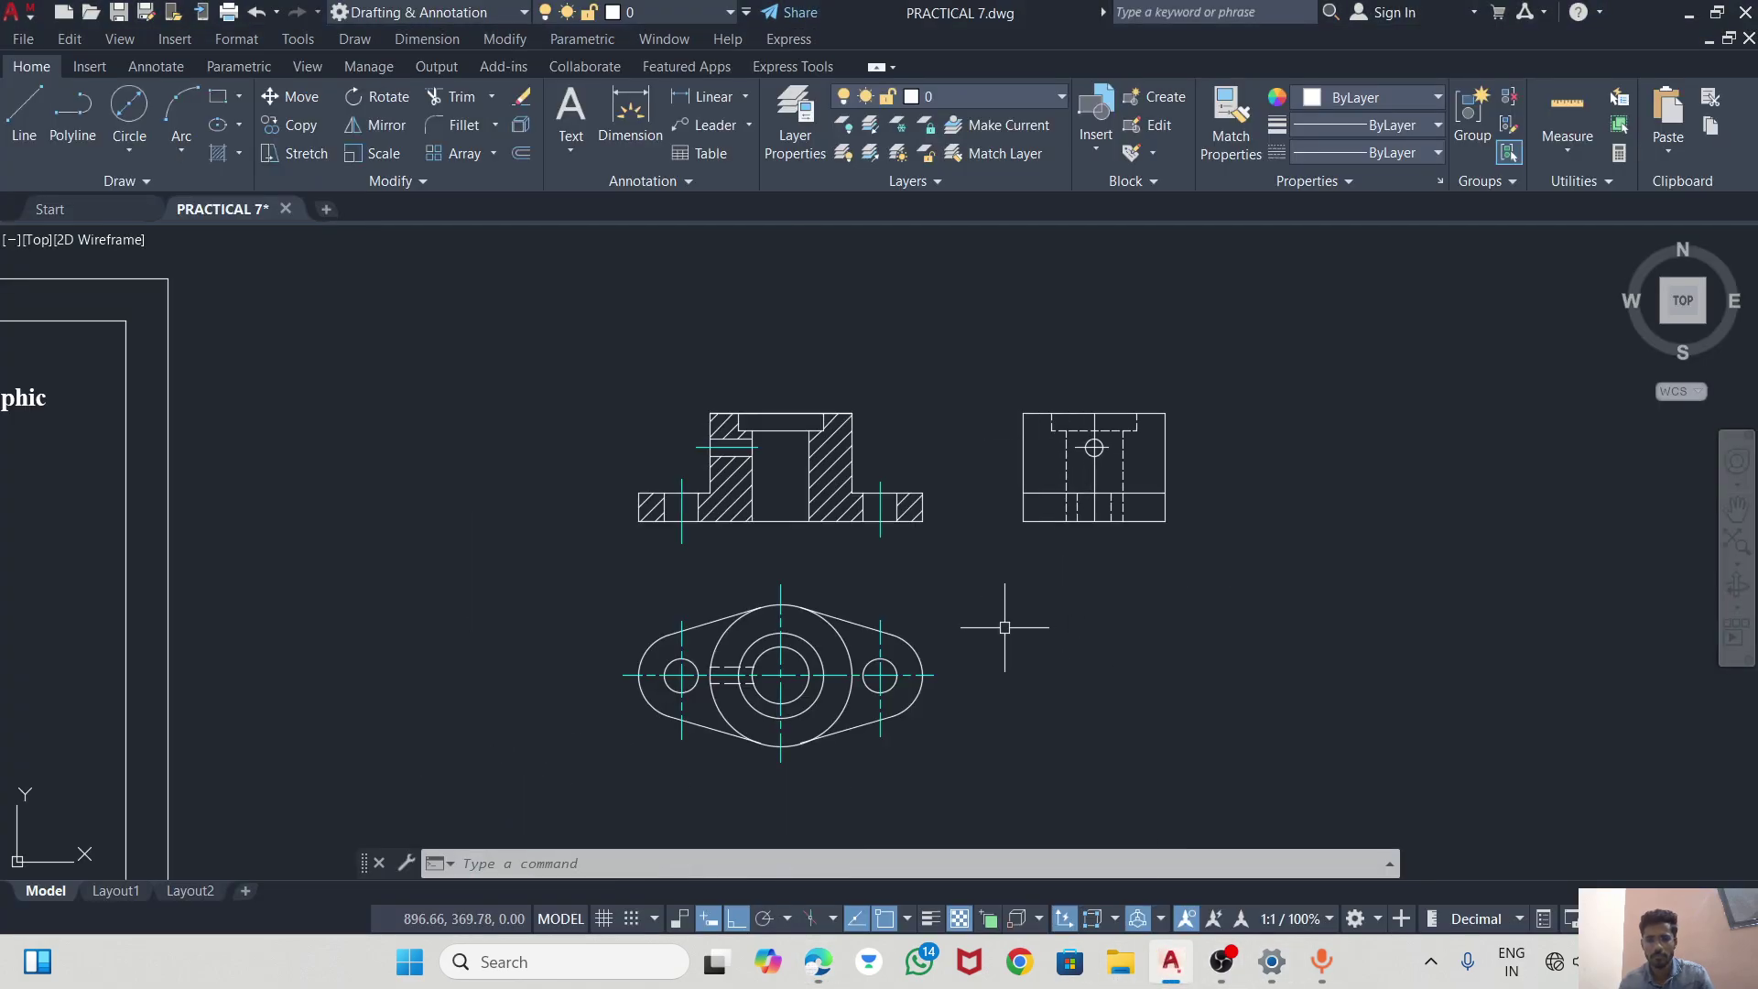
{"action": "scroll", "coordinate": [1005, 627], "scroll_direction": "up", "scroll_amount": 2}
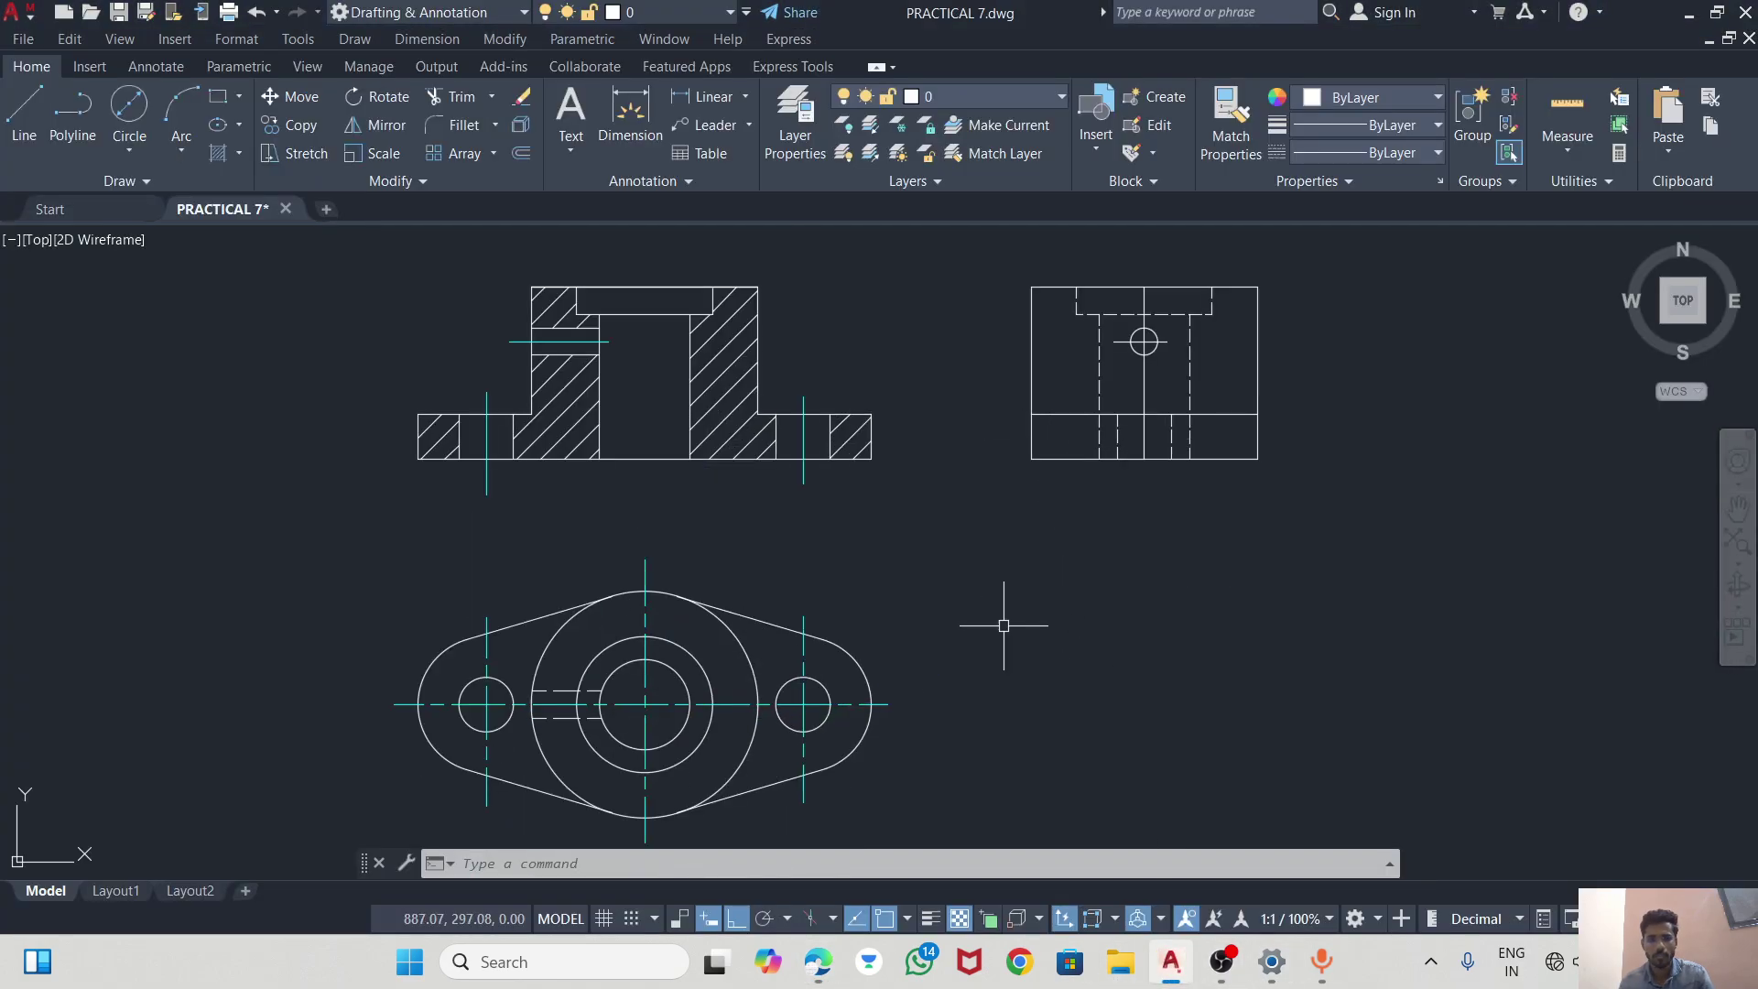
{"action": "left_click", "coordinate": [641, 112]}
{"action": "key", "text": "Return"}
{"action": "left_click", "coordinate": [418, 458]}
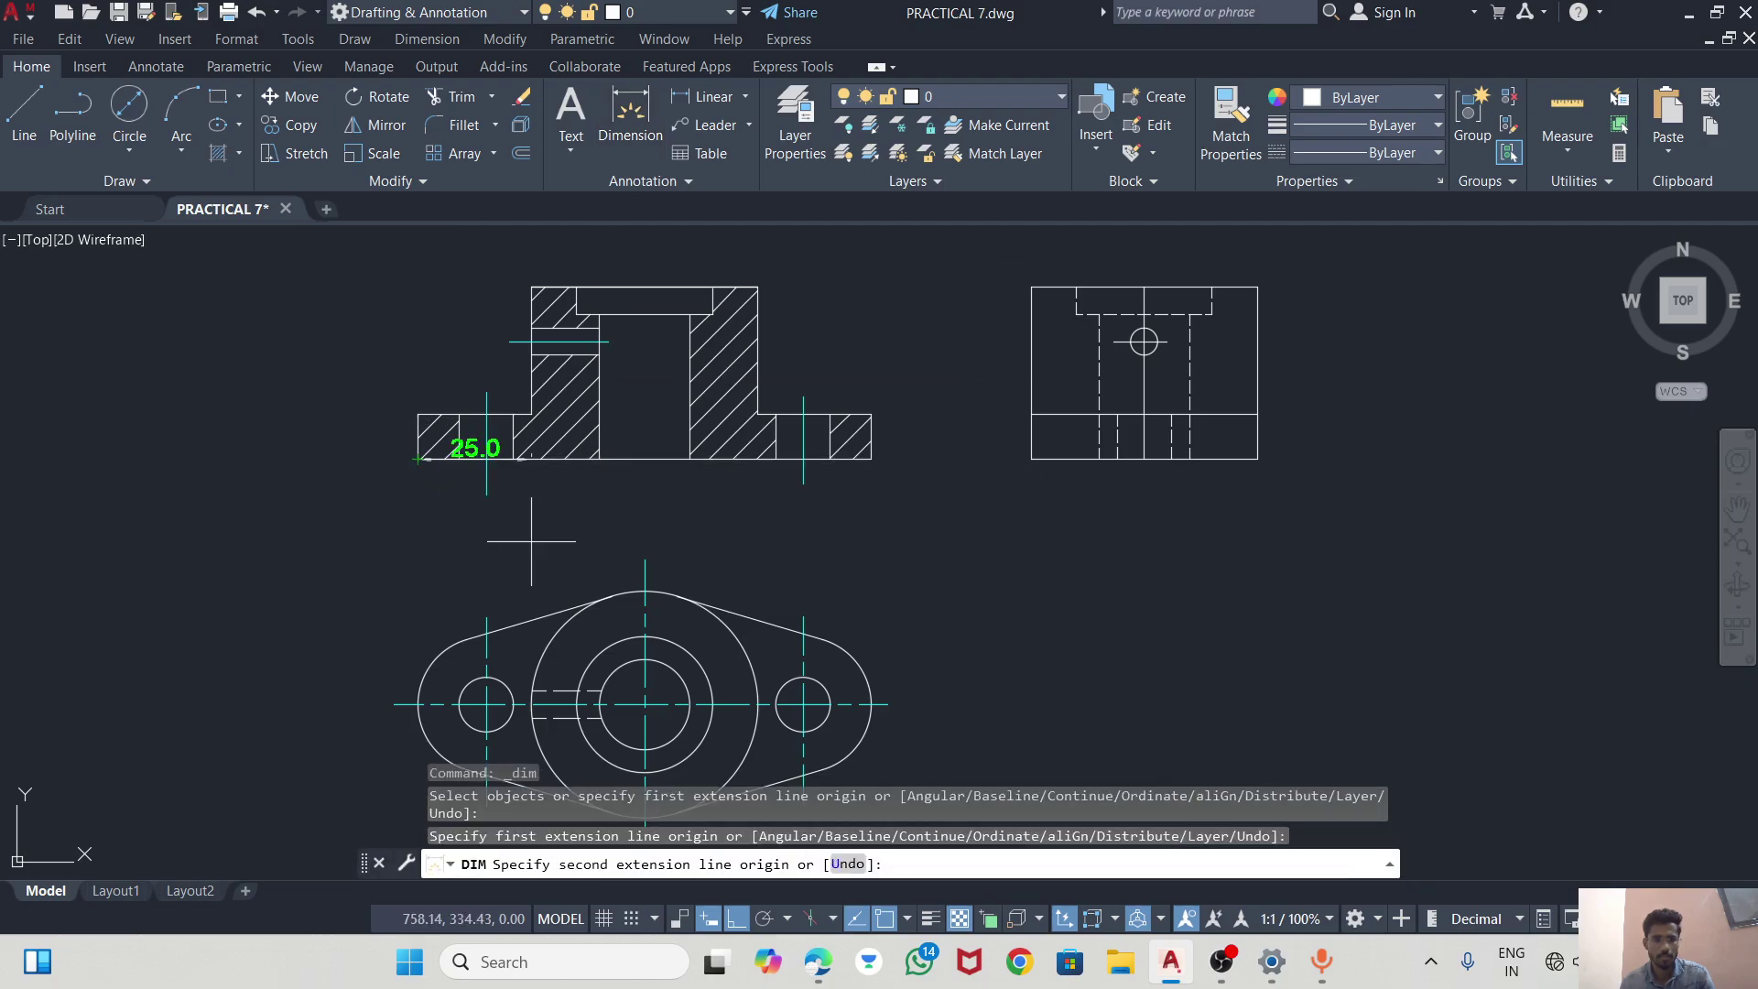
{"action": "left_click", "coordinate": [874, 456]}
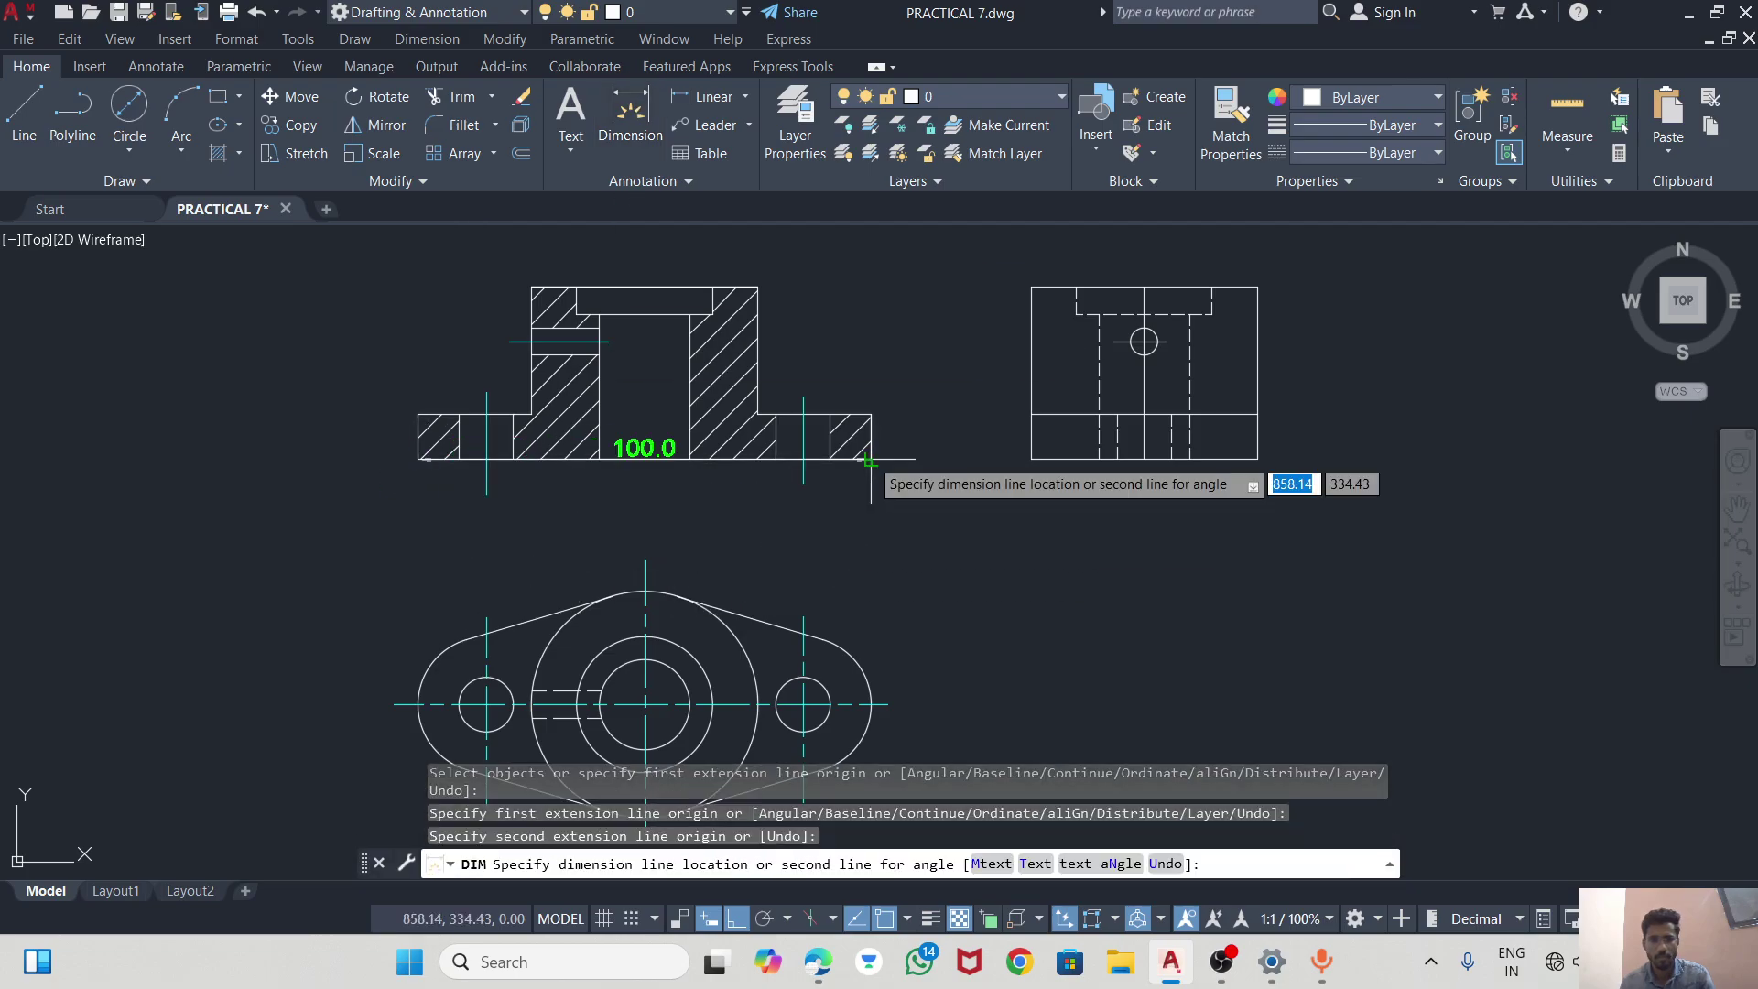
{"action": "left_click", "coordinate": [797, 534]}
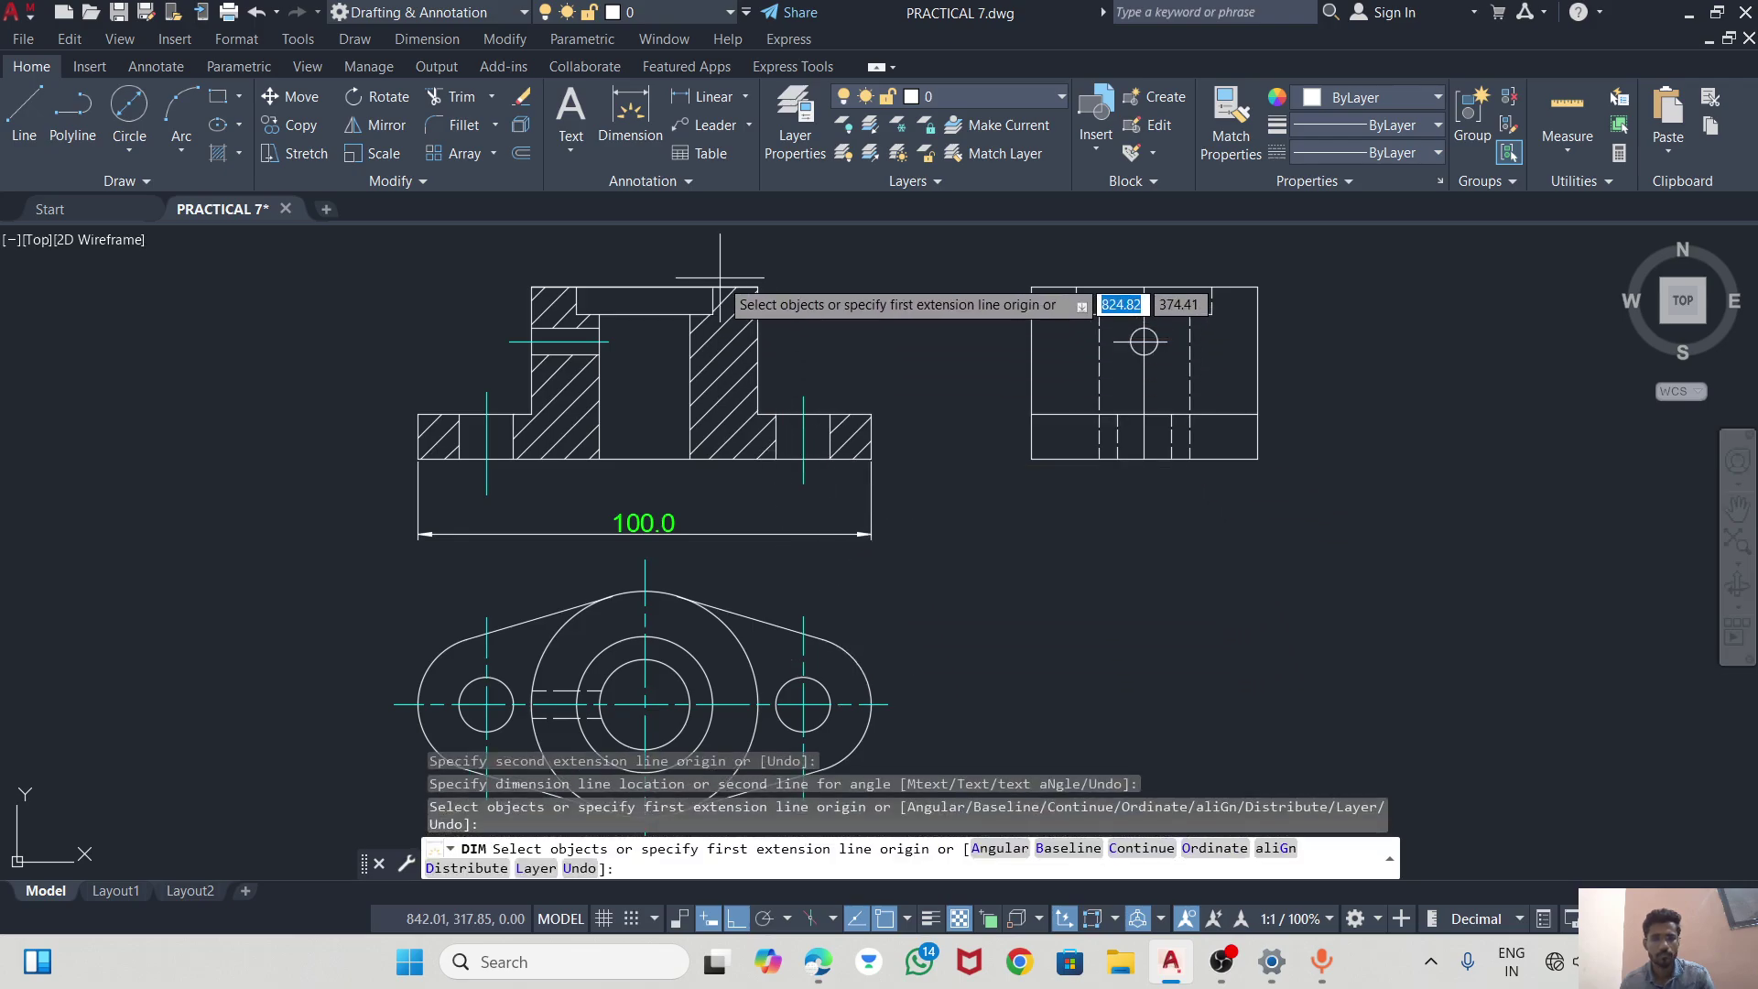
Add a trial 50.0 boss-width dimension above the front view, then delete it.
{"action": "left_click", "coordinate": [759, 287]}
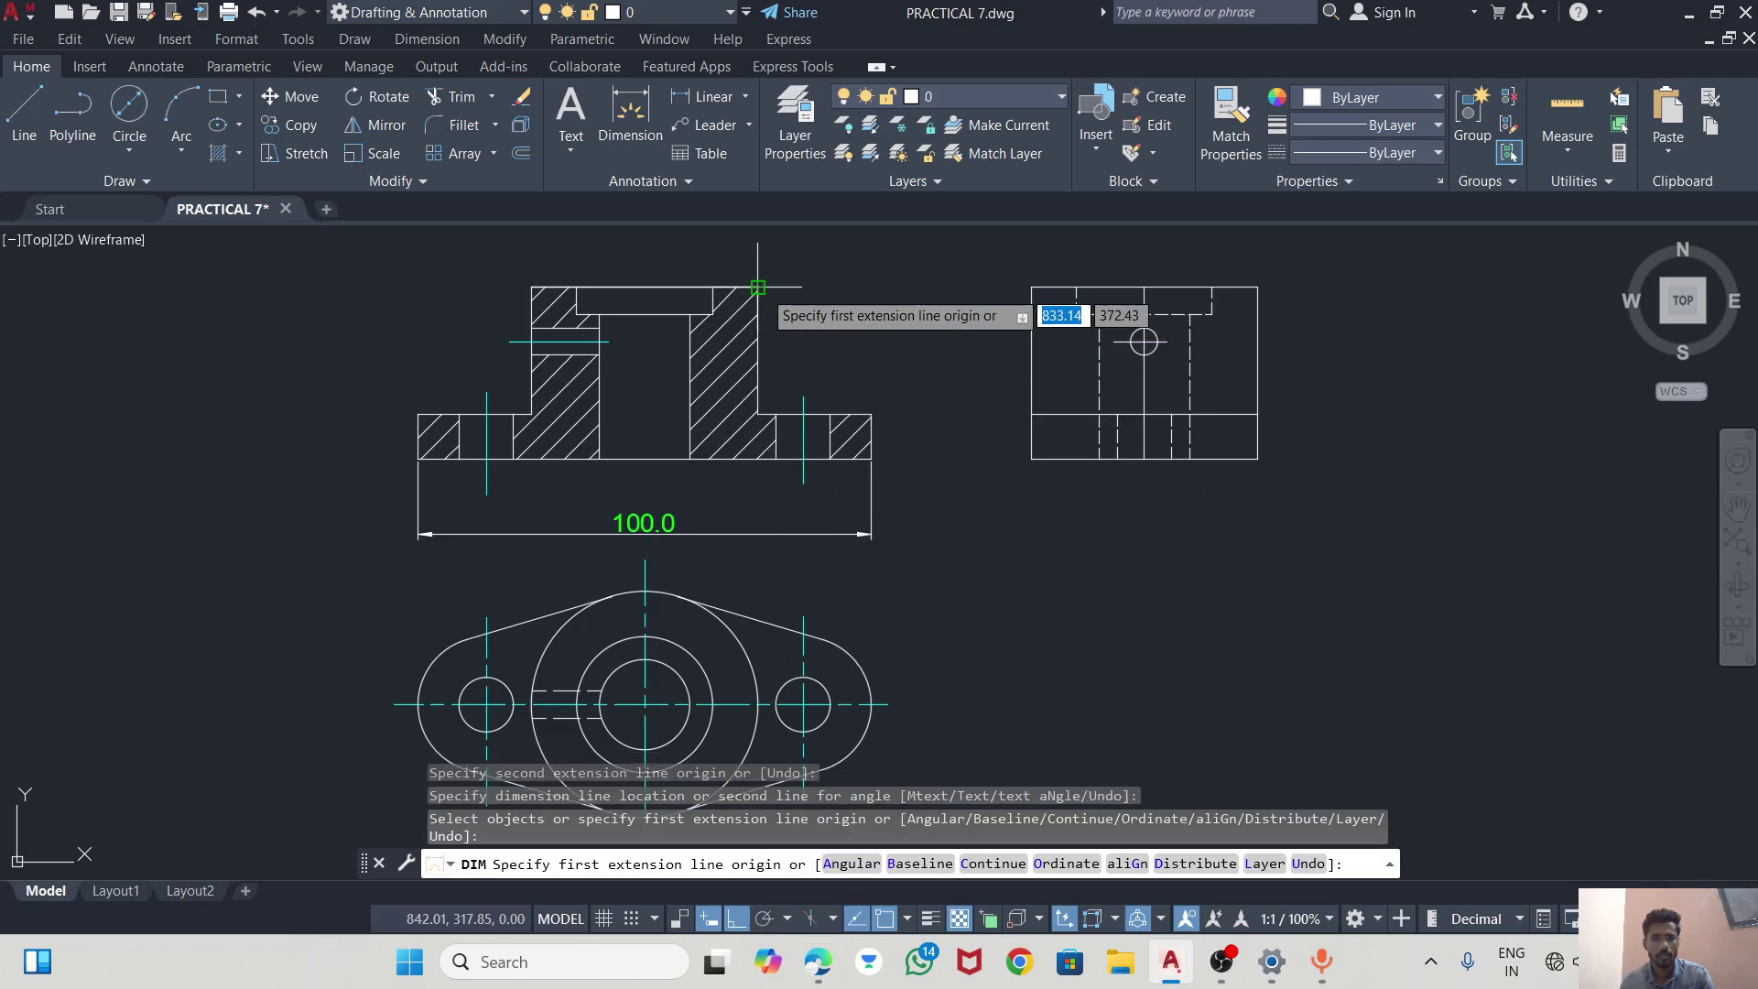
{"action": "left_click", "coordinate": [531, 286]}
{"action": "left_click", "coordinate": [554, 246]}
{"action": "scroll", "coordinate": [708, 313], "scroll_direction": "down", "scroll_amount": 2}
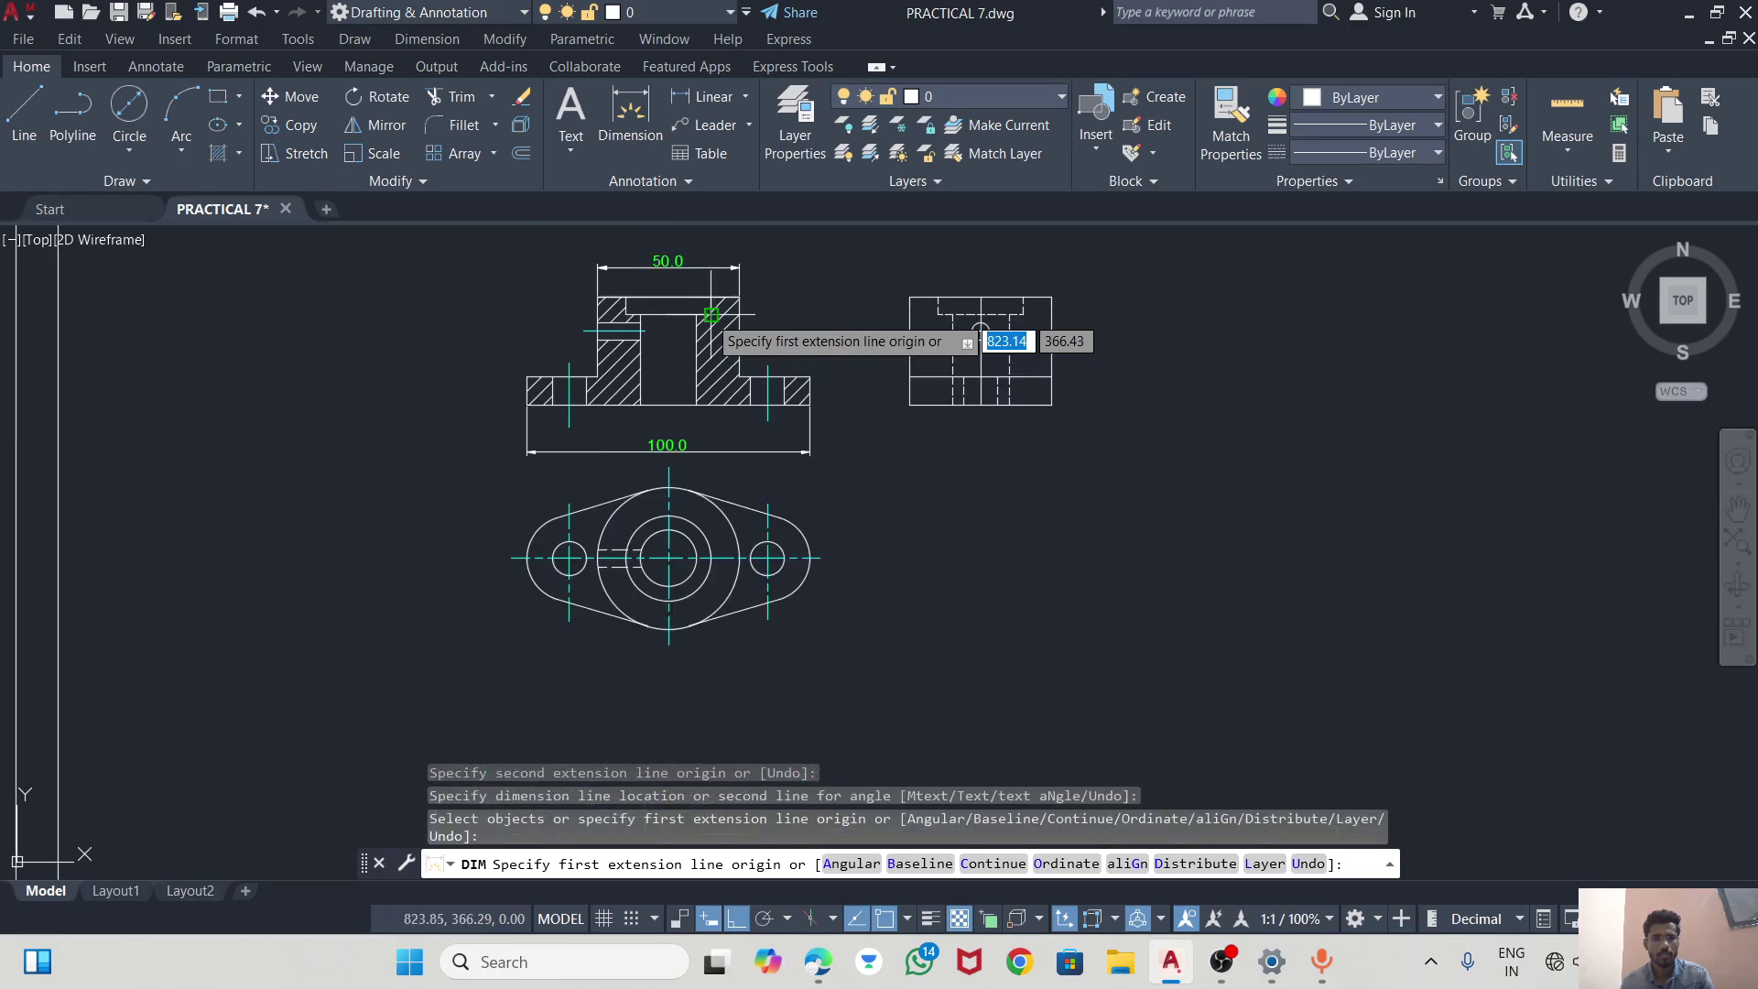
{"action": "scroll", "coordinate": [710, 314], "scroll_direction": "up", "scroll_amount": 5}
{"action": "scroll", "coordinate": [731, 422], "scroll_direction": "down", "scroll_amount": 3}
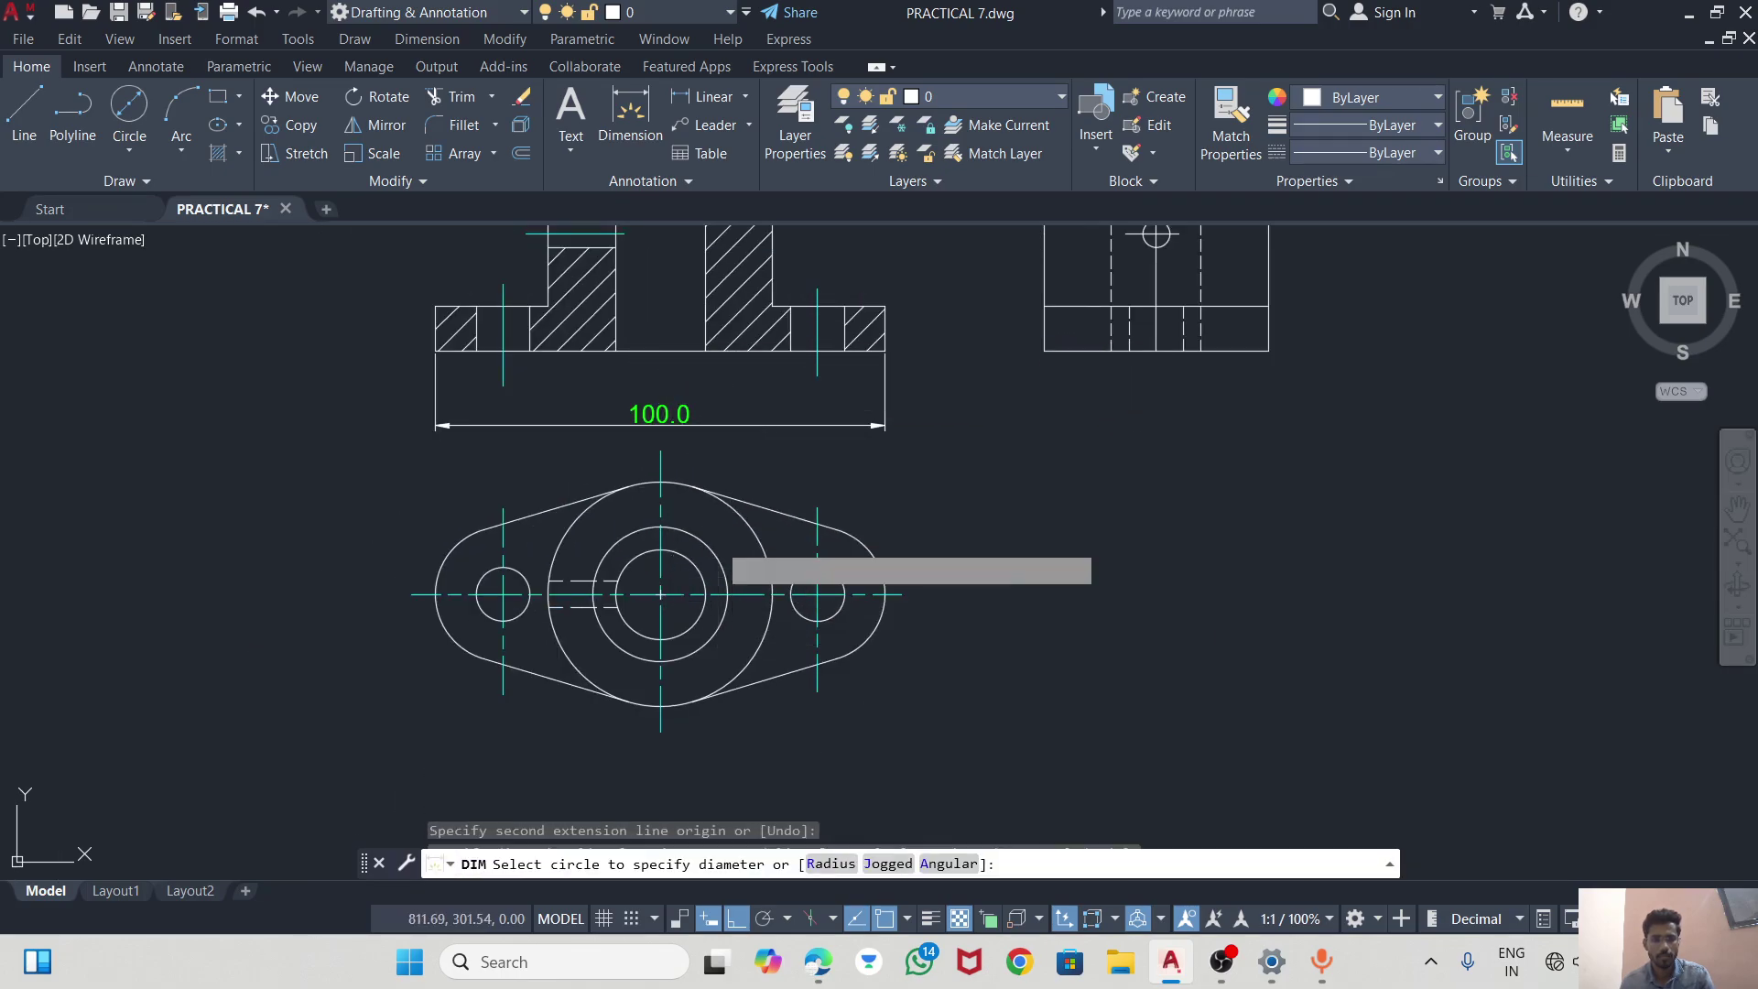
{"action": "scroll", "coordinate": [747, 589], "scroll_direction": "down", "scroll_amount": 2}
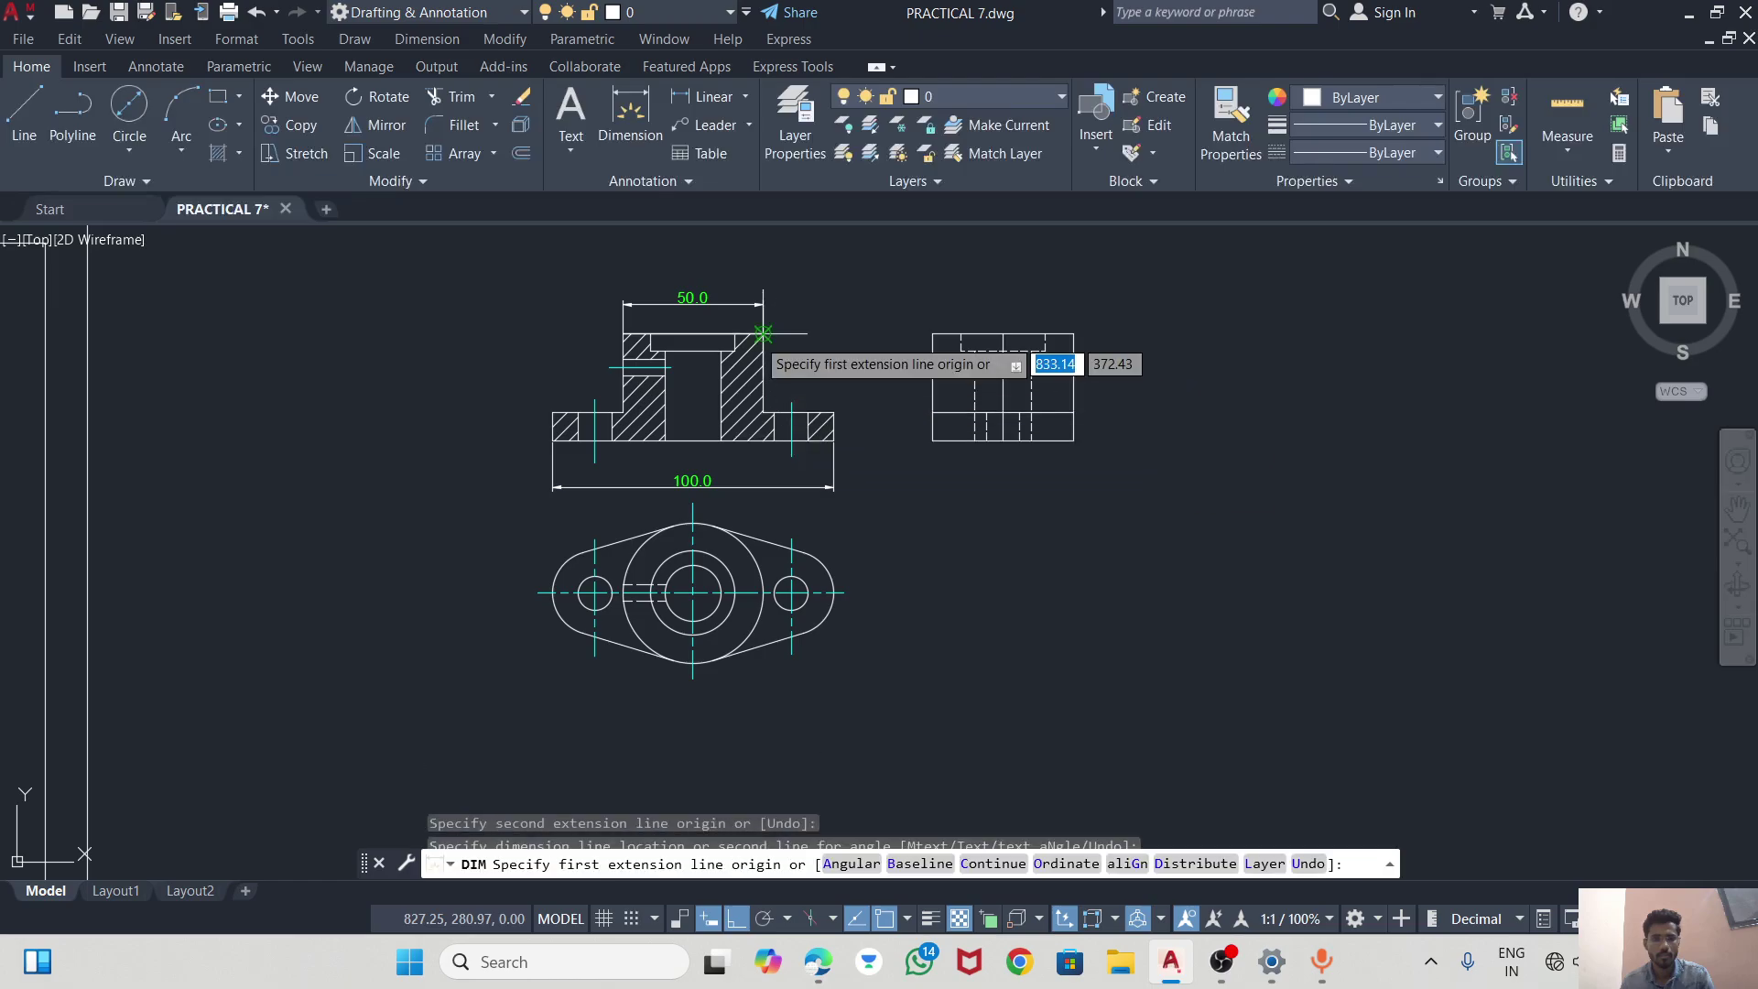
{"action": "key", "text": "Return"}
{"action": "scroll", "coordinate": [711, 305], "scroll_direction": "up", "scroll_amount": 2}
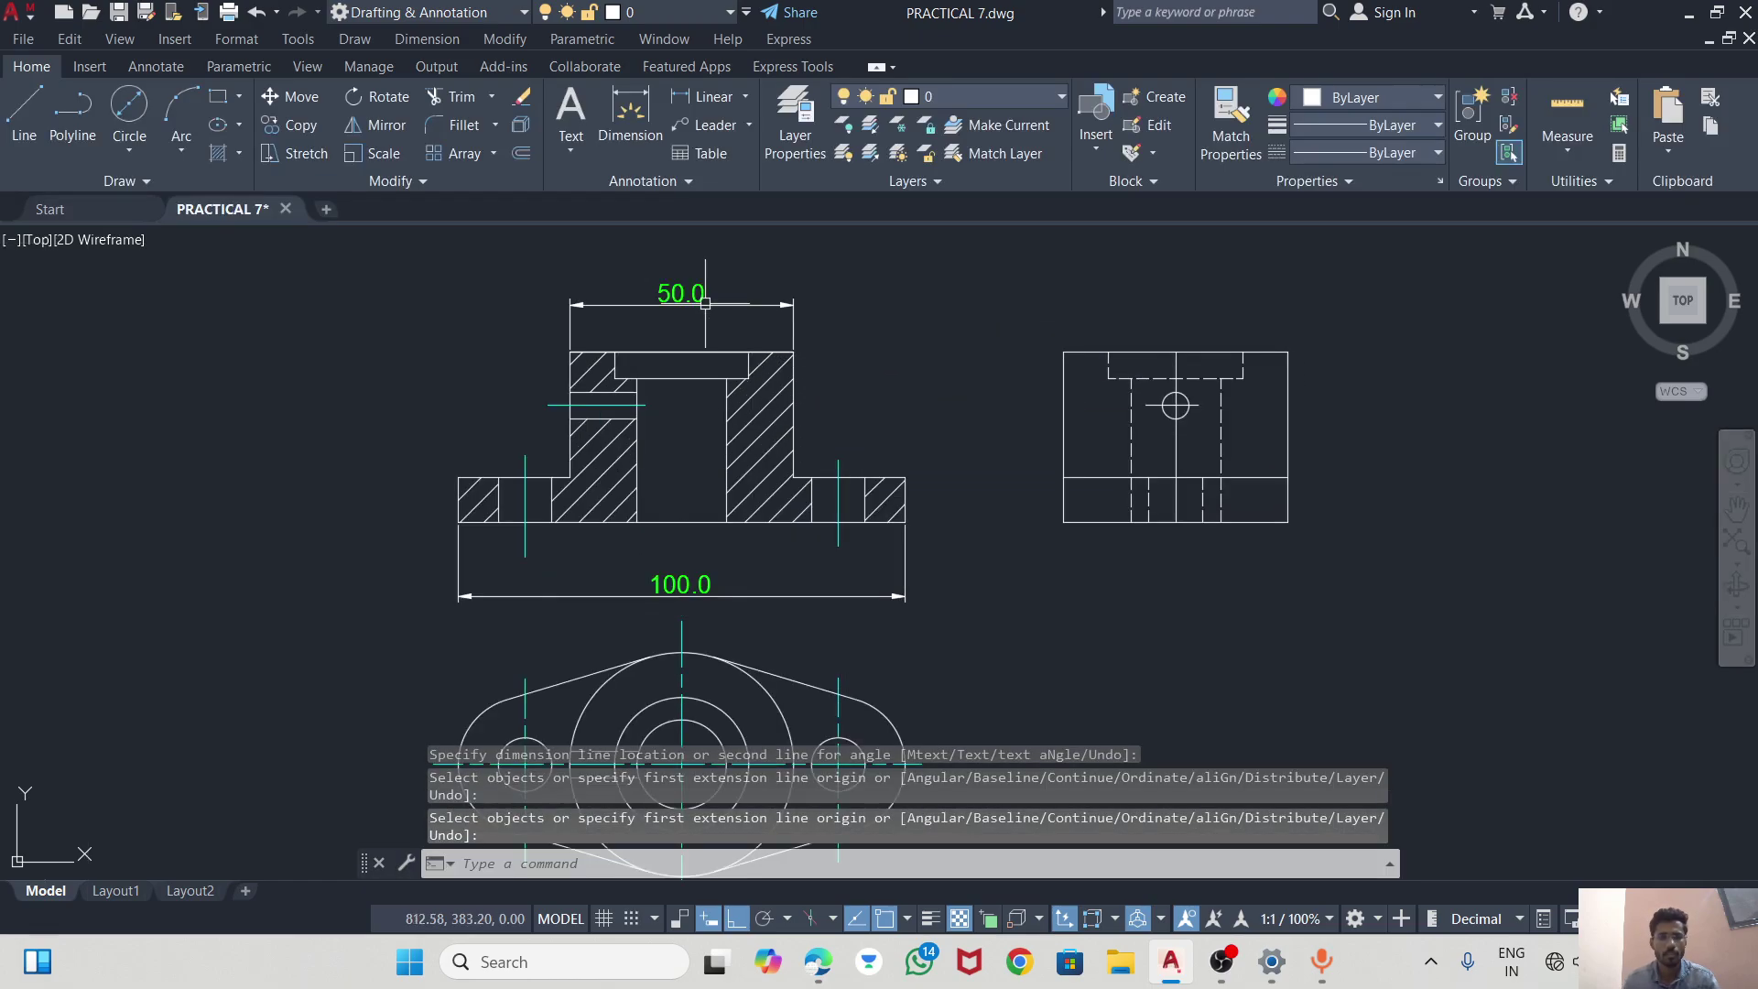
{"action": "left_click", "coordinate": [689, 302]}
{"action": "key", "text": "Delete"}
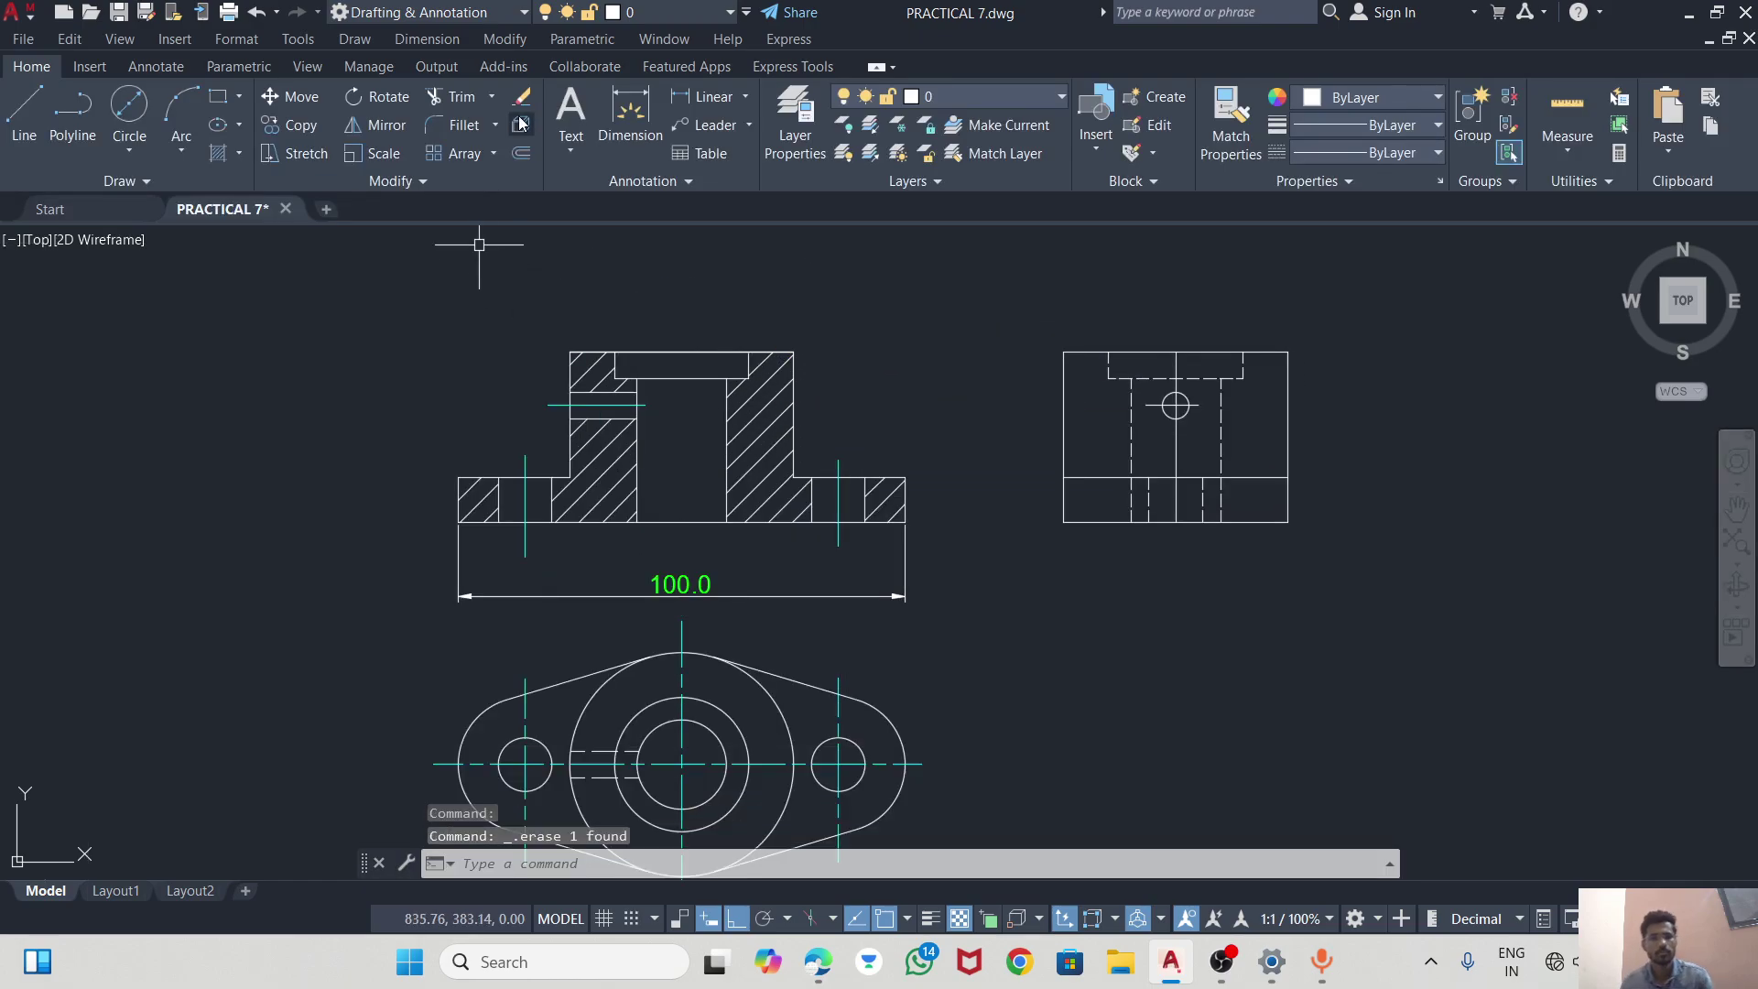
Dimension the front view's 30.0 and 20.0 top widths and 10.0 flange thickness.
{"action": "key", "text": "Return"}
{"action": "left_click", "coordinate": [748, 352]}
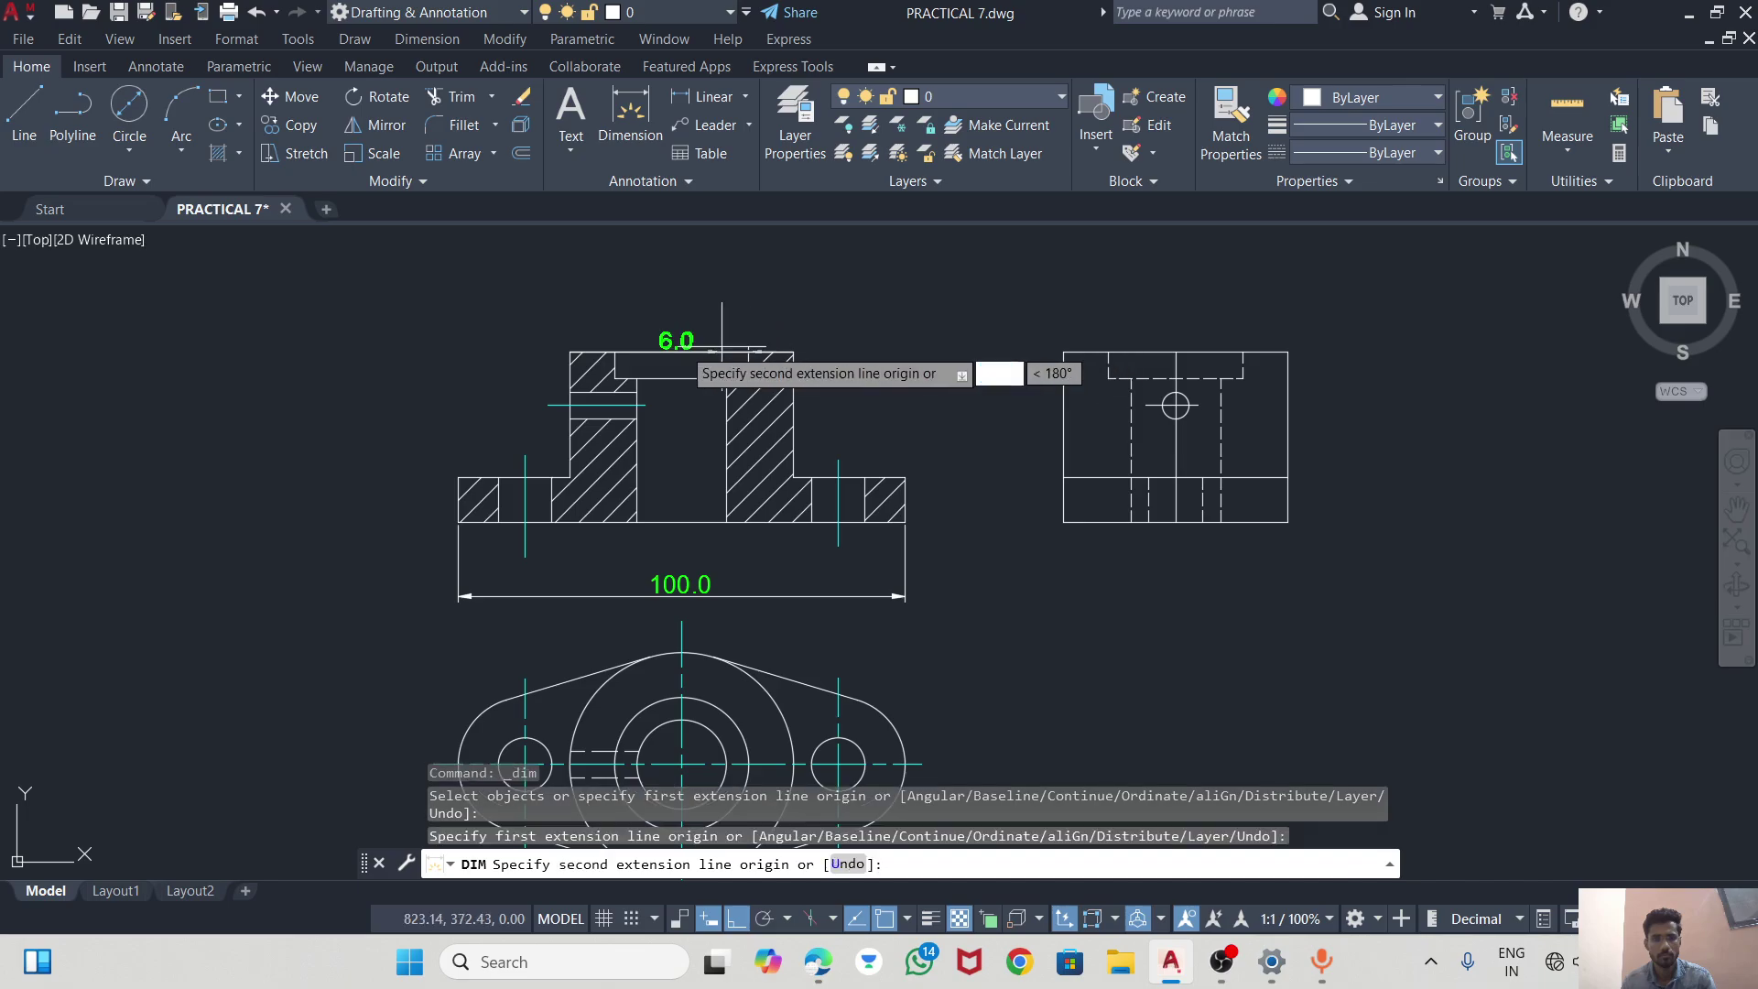
{"action": "left_click", "coordinate": [615, 351]}
{"action": "left_click", "coordinate": [623, 303]}
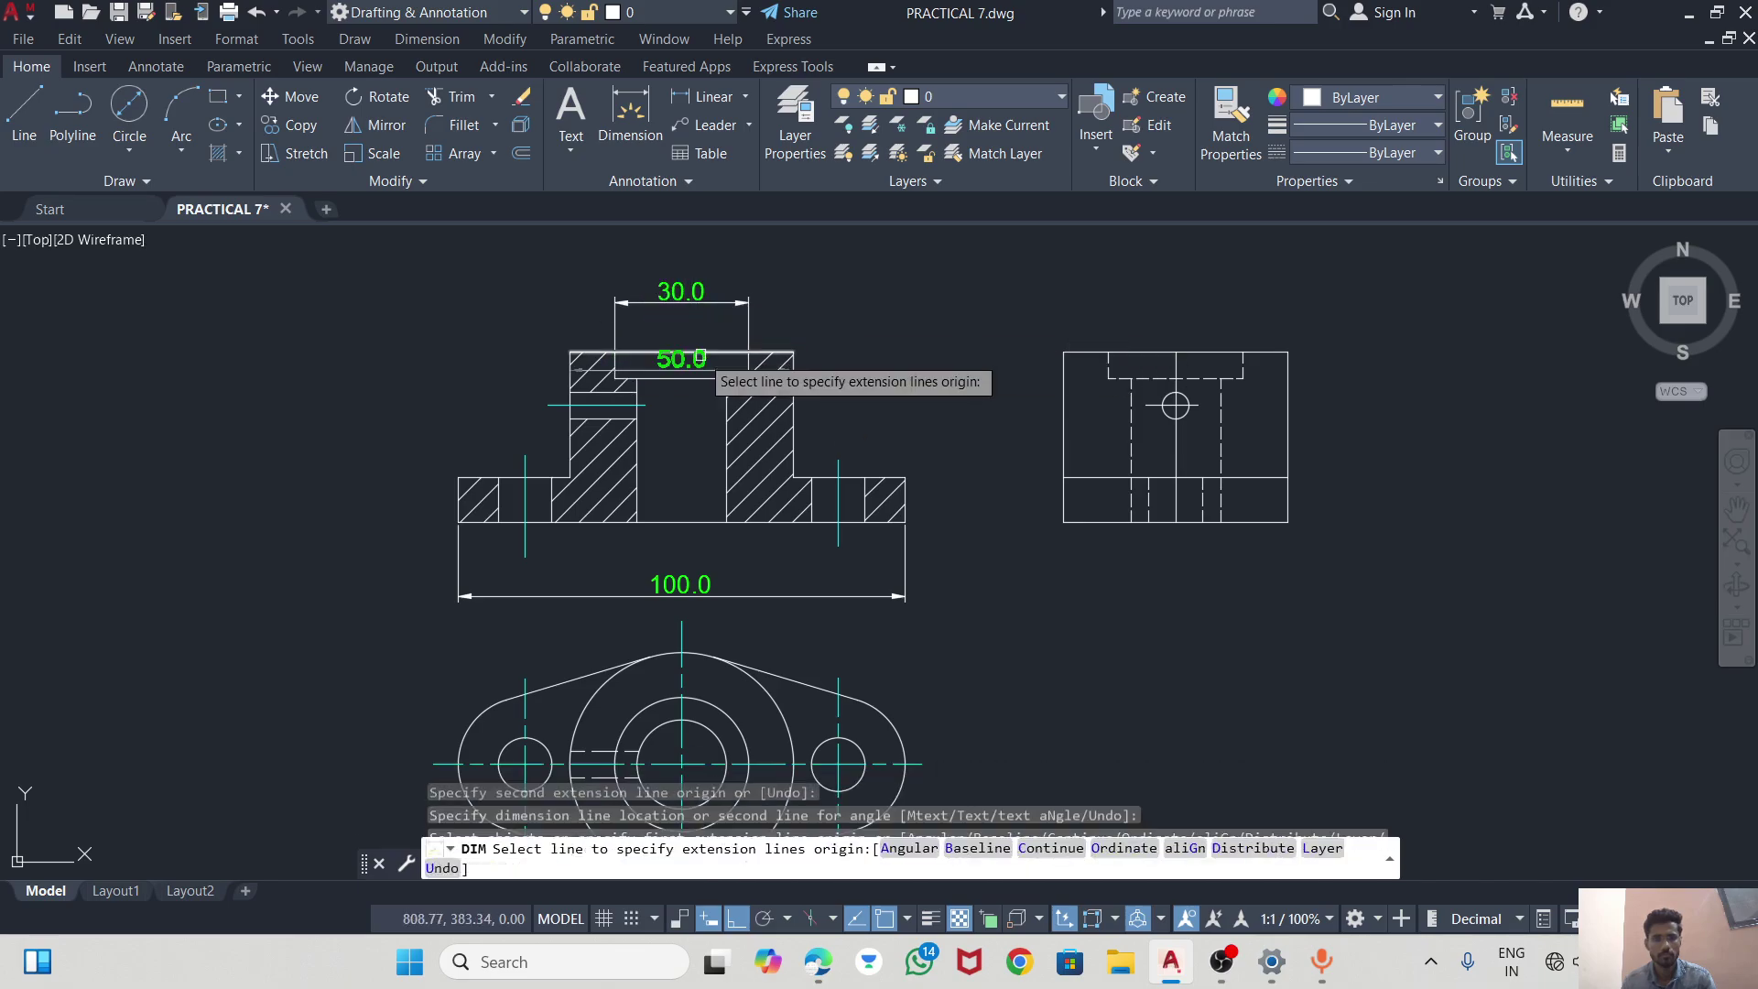
{"action": "left_click", "coordinate": [721, 378]}
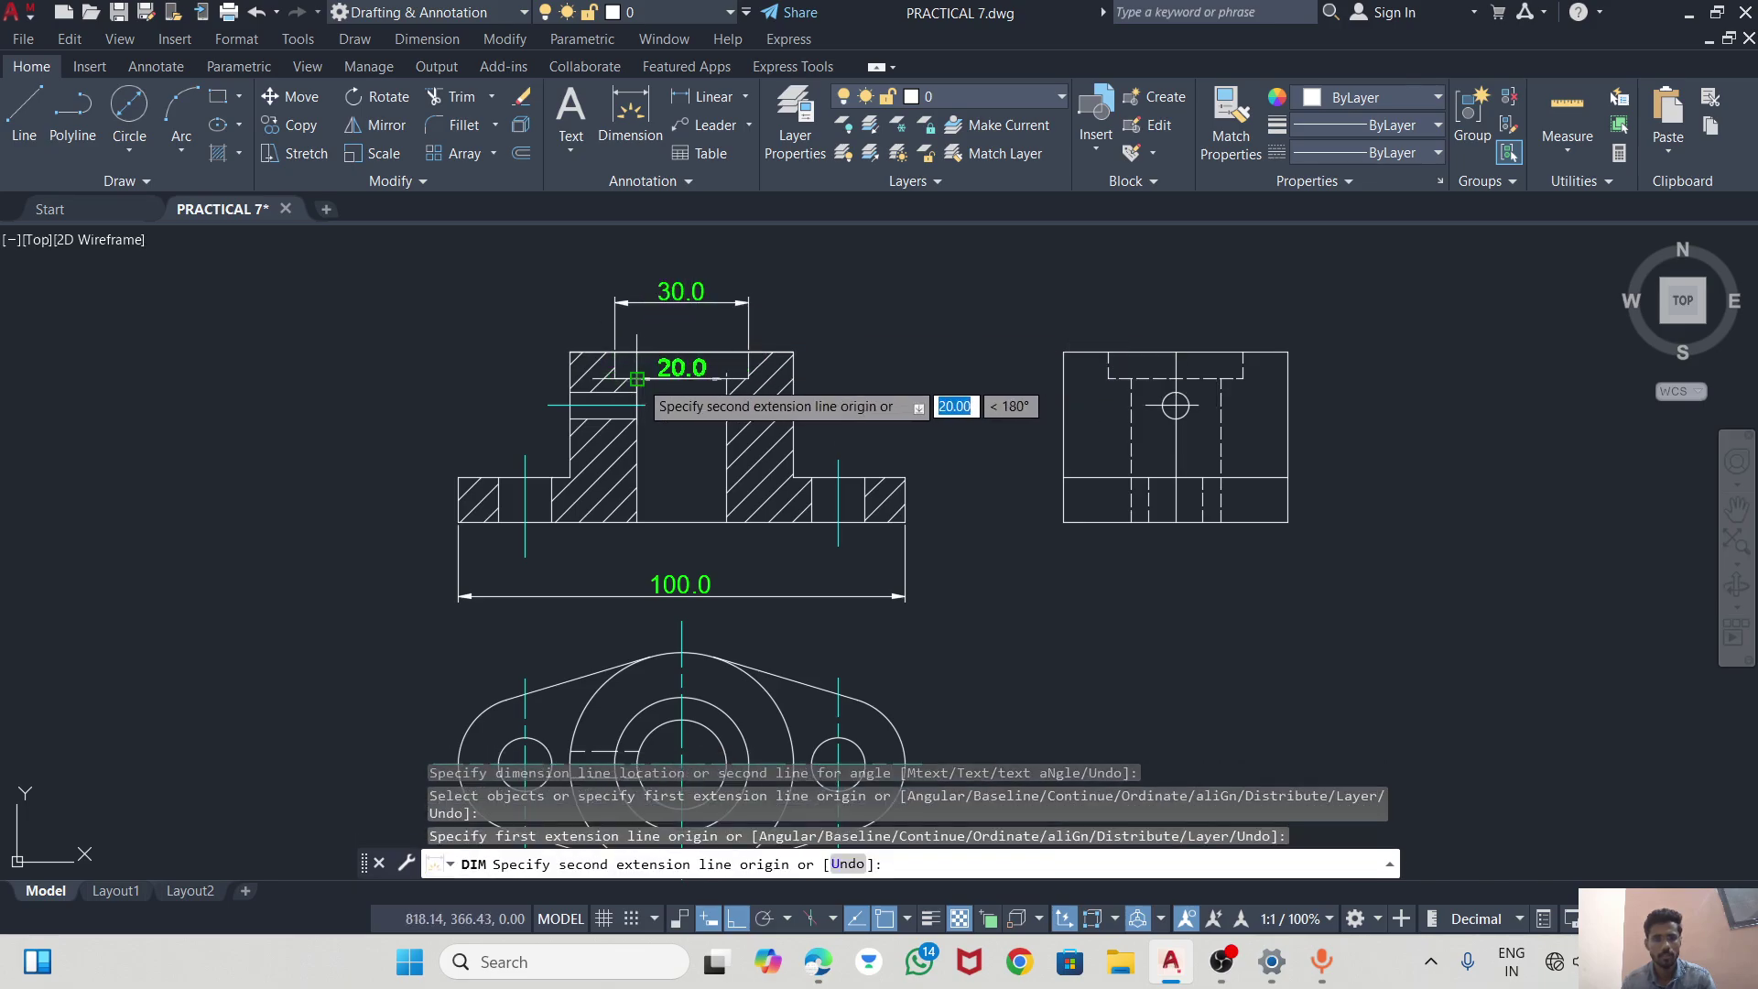
{"action": "left_click", "coordinate": [638, 378]}
{"action": "left_click", "coordinate": [639, 331]}
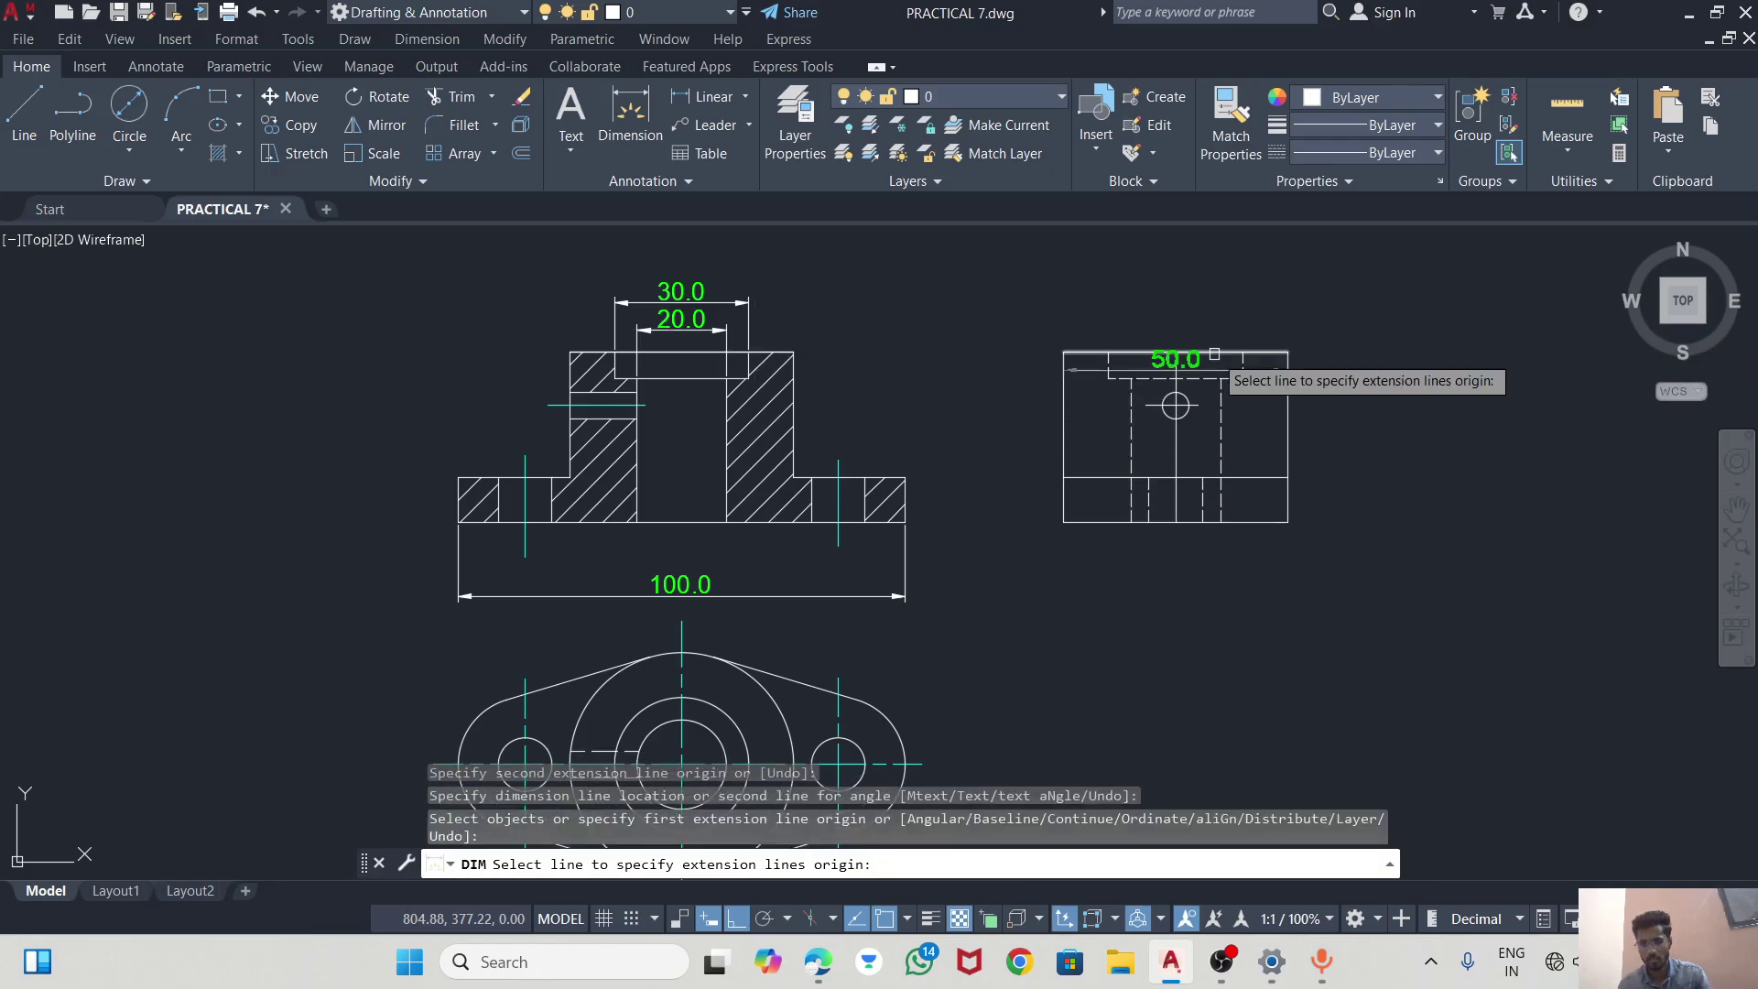
{"action": "left_click", "coordinate": [906, 477]}
{"action": "left_click", "coordinate": [906, 522]}
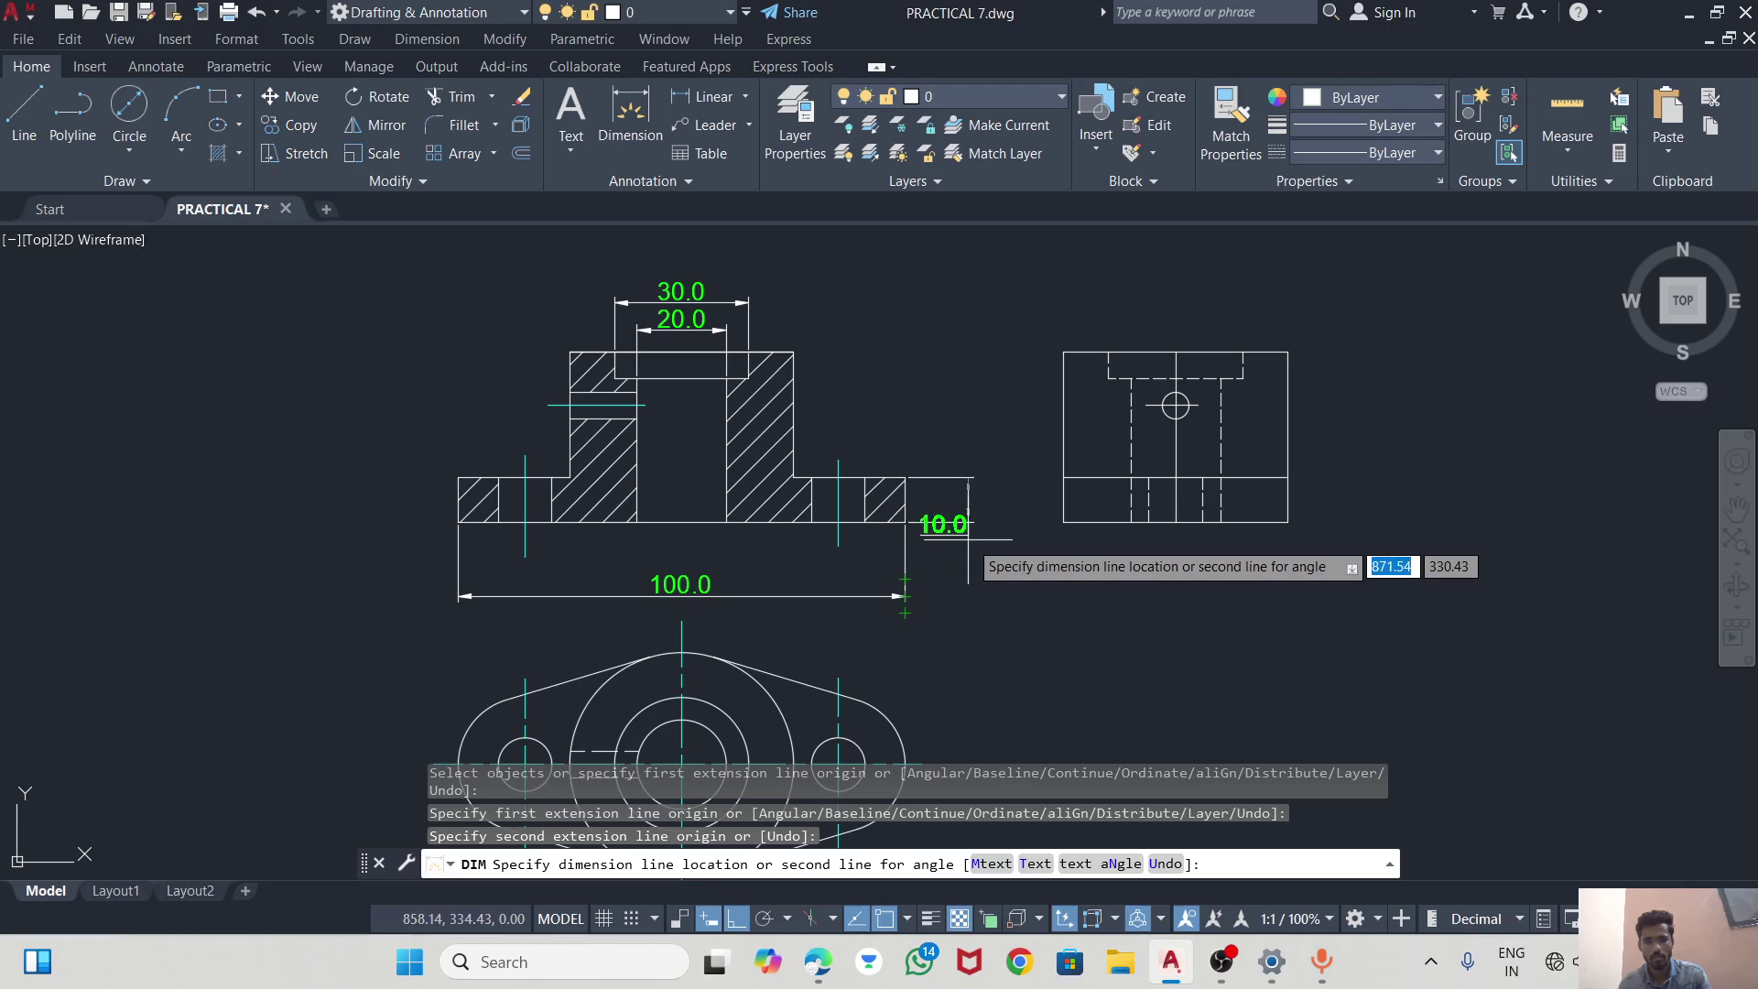
{"action": "left_click", "coordinate": [973, 549]}
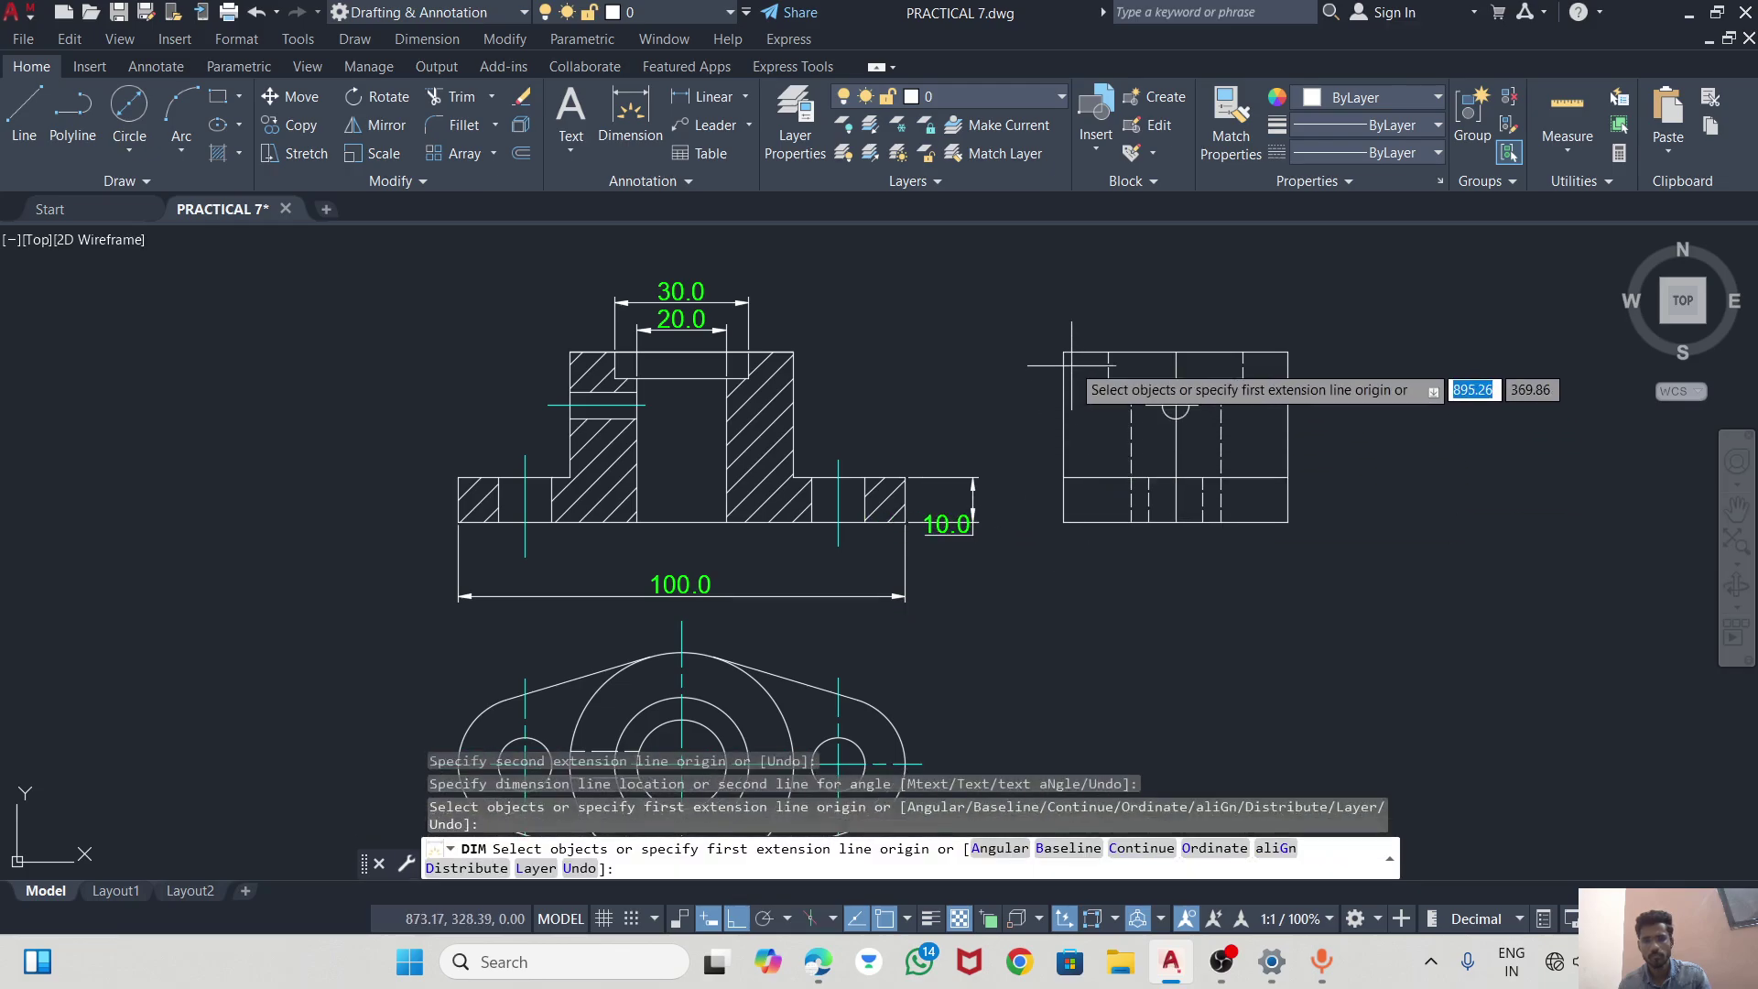
Add the side view's 38.0 height and 50.0 width dimensions.
{"action": "left_click", "coordinate": [1288, 352]}
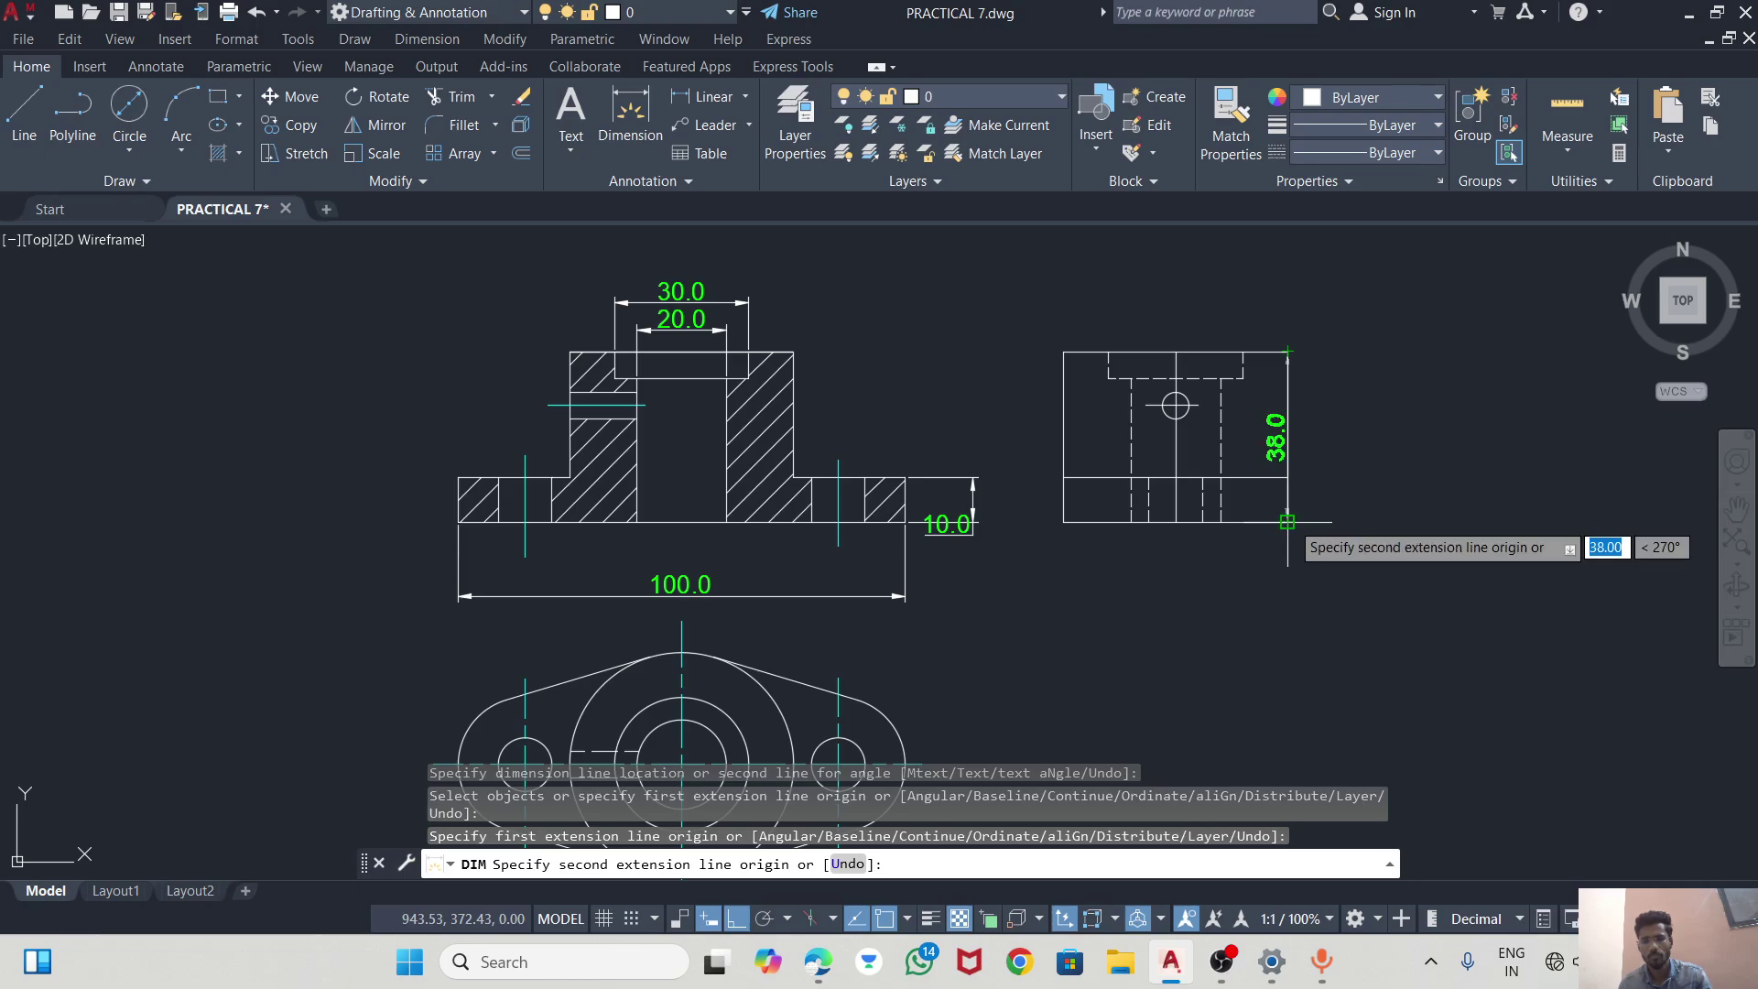
{"action": "left_click", "coordinate": [1288, 522]}
{"action": "left_click", "coordinate": [1365, 488]}
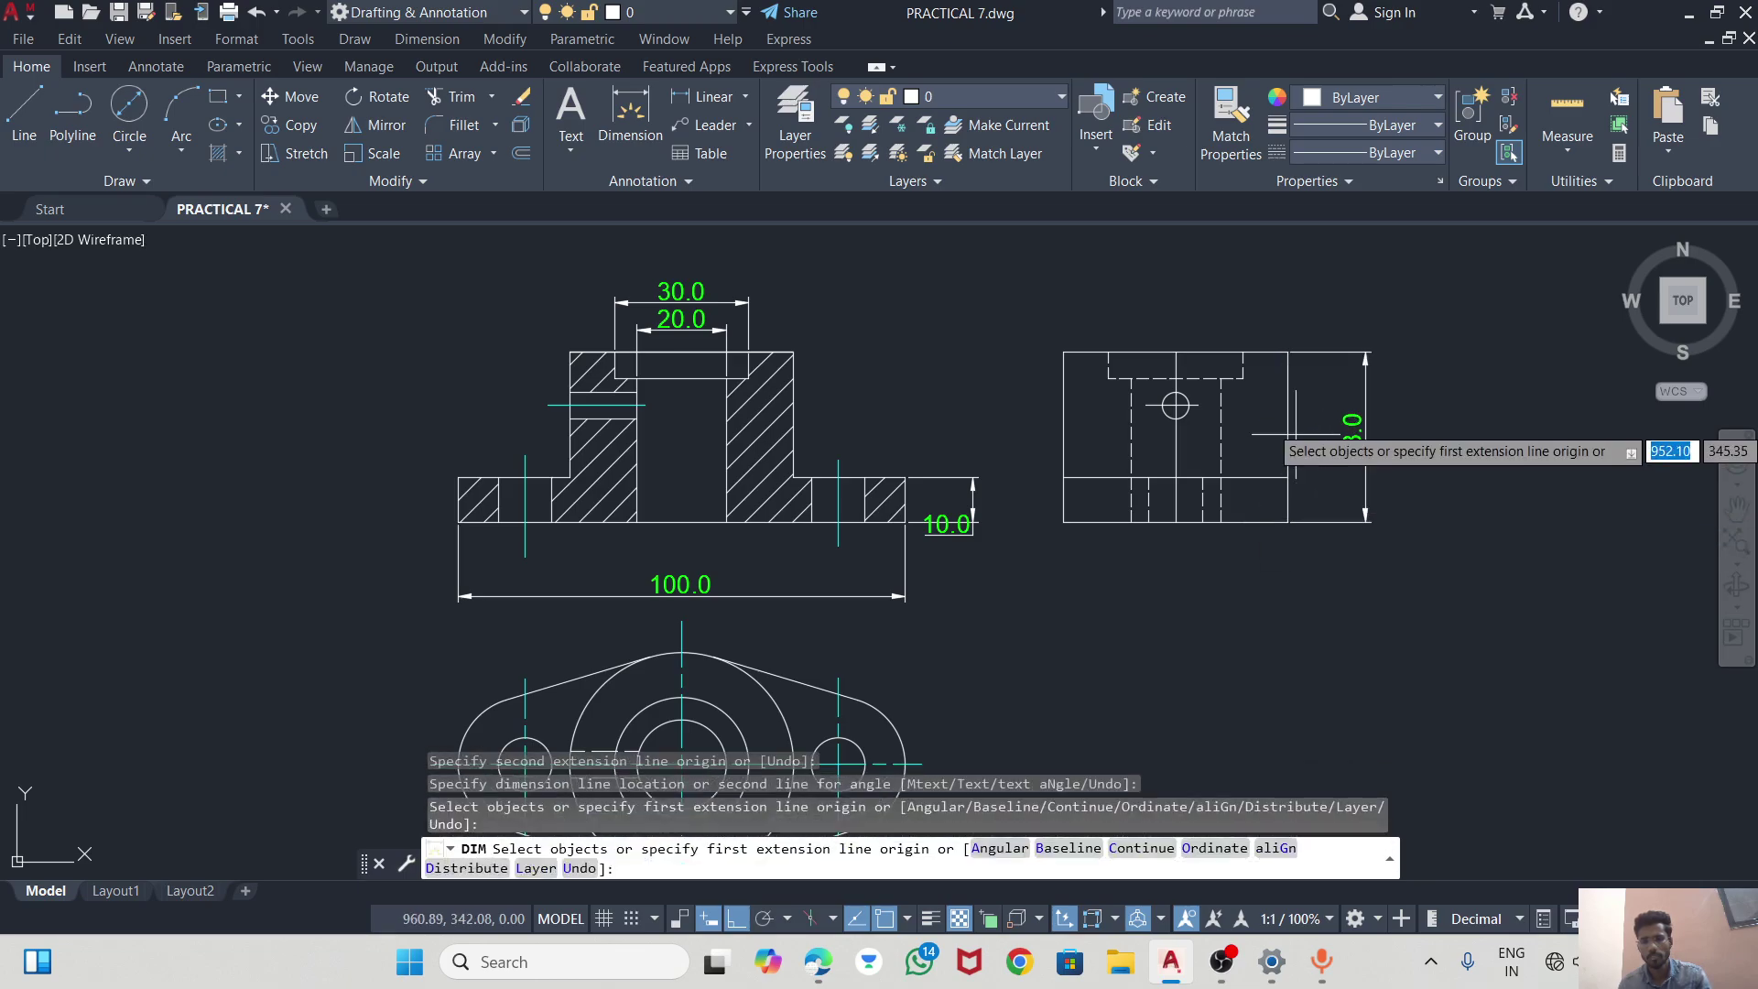
{"action": "left_click", "coordinate": [1287, 522]}
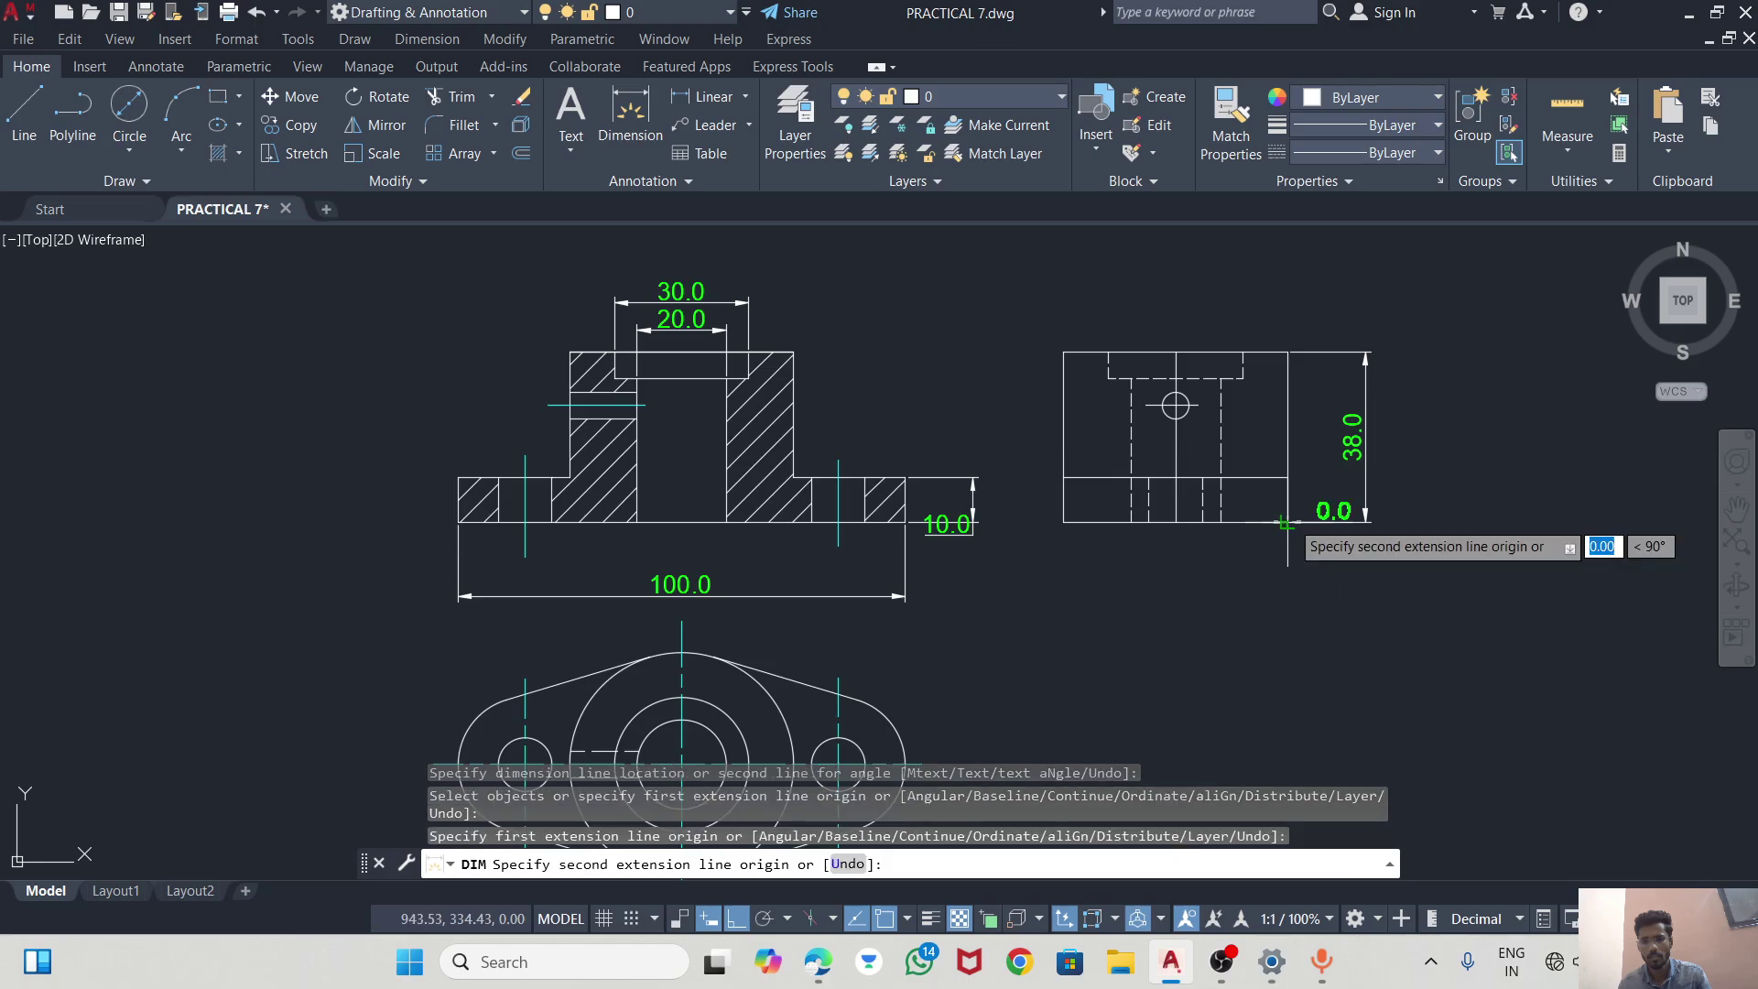
{"action": "left_click", "coordinate": [1063, 522]}
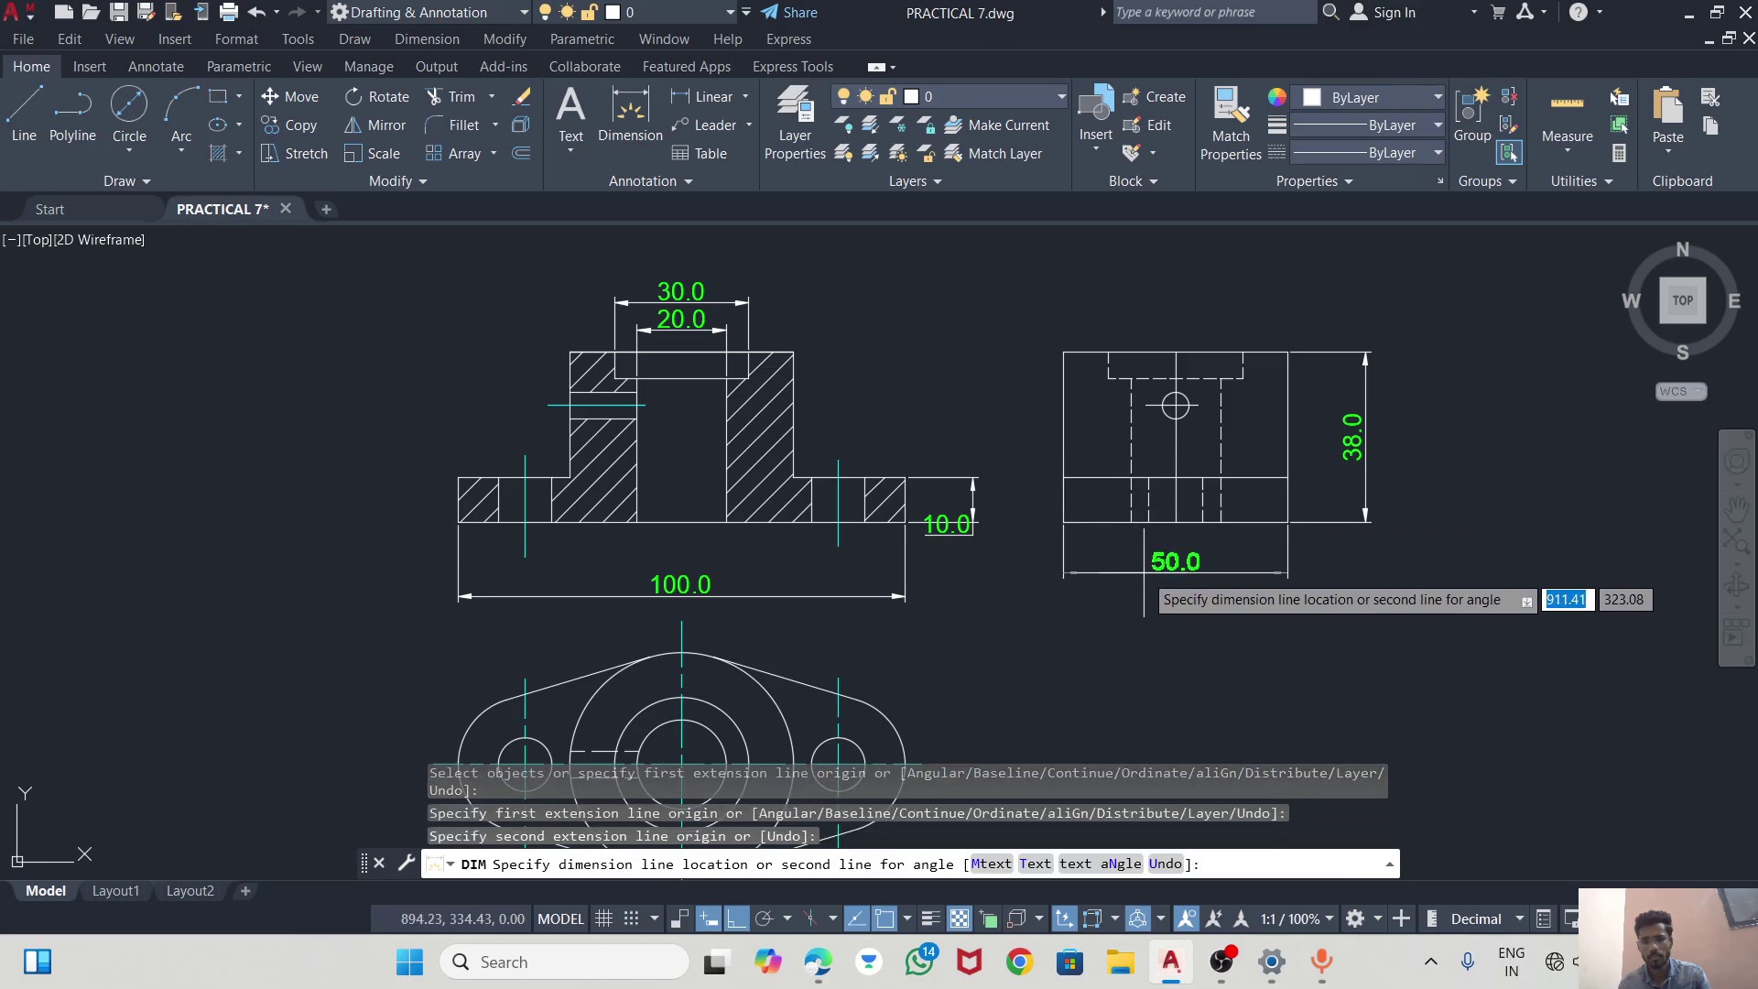
{"action": "left_click", "coordinate": [1137, 570]}
{"action": "scroll", "coordinate": [1095, 500], "scroll_direction": "down", "scroll_amount": 3}
{"action": "scroll", "coordinate": [1035, 617], "scroll_direction": "up", "scroll_amount": 3}
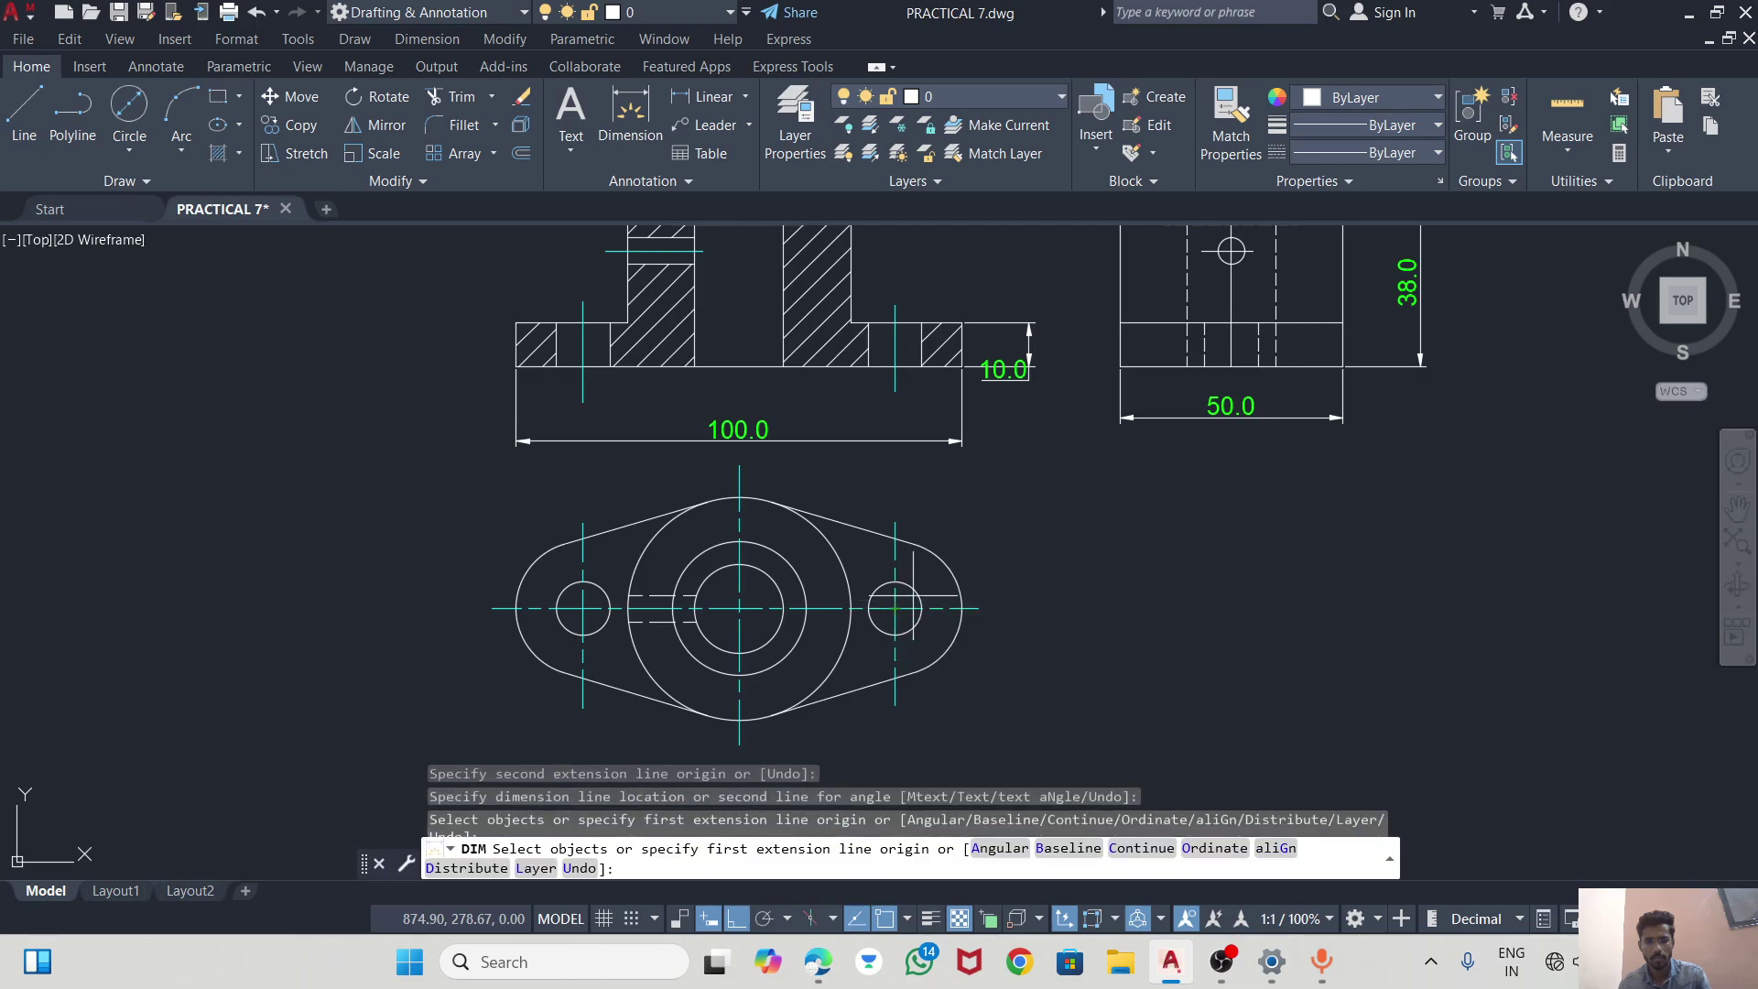
Place an R15.0 radius dimension on the right lug's outer arc.
{"action": "left_click", "coordinate": [954, 580]}
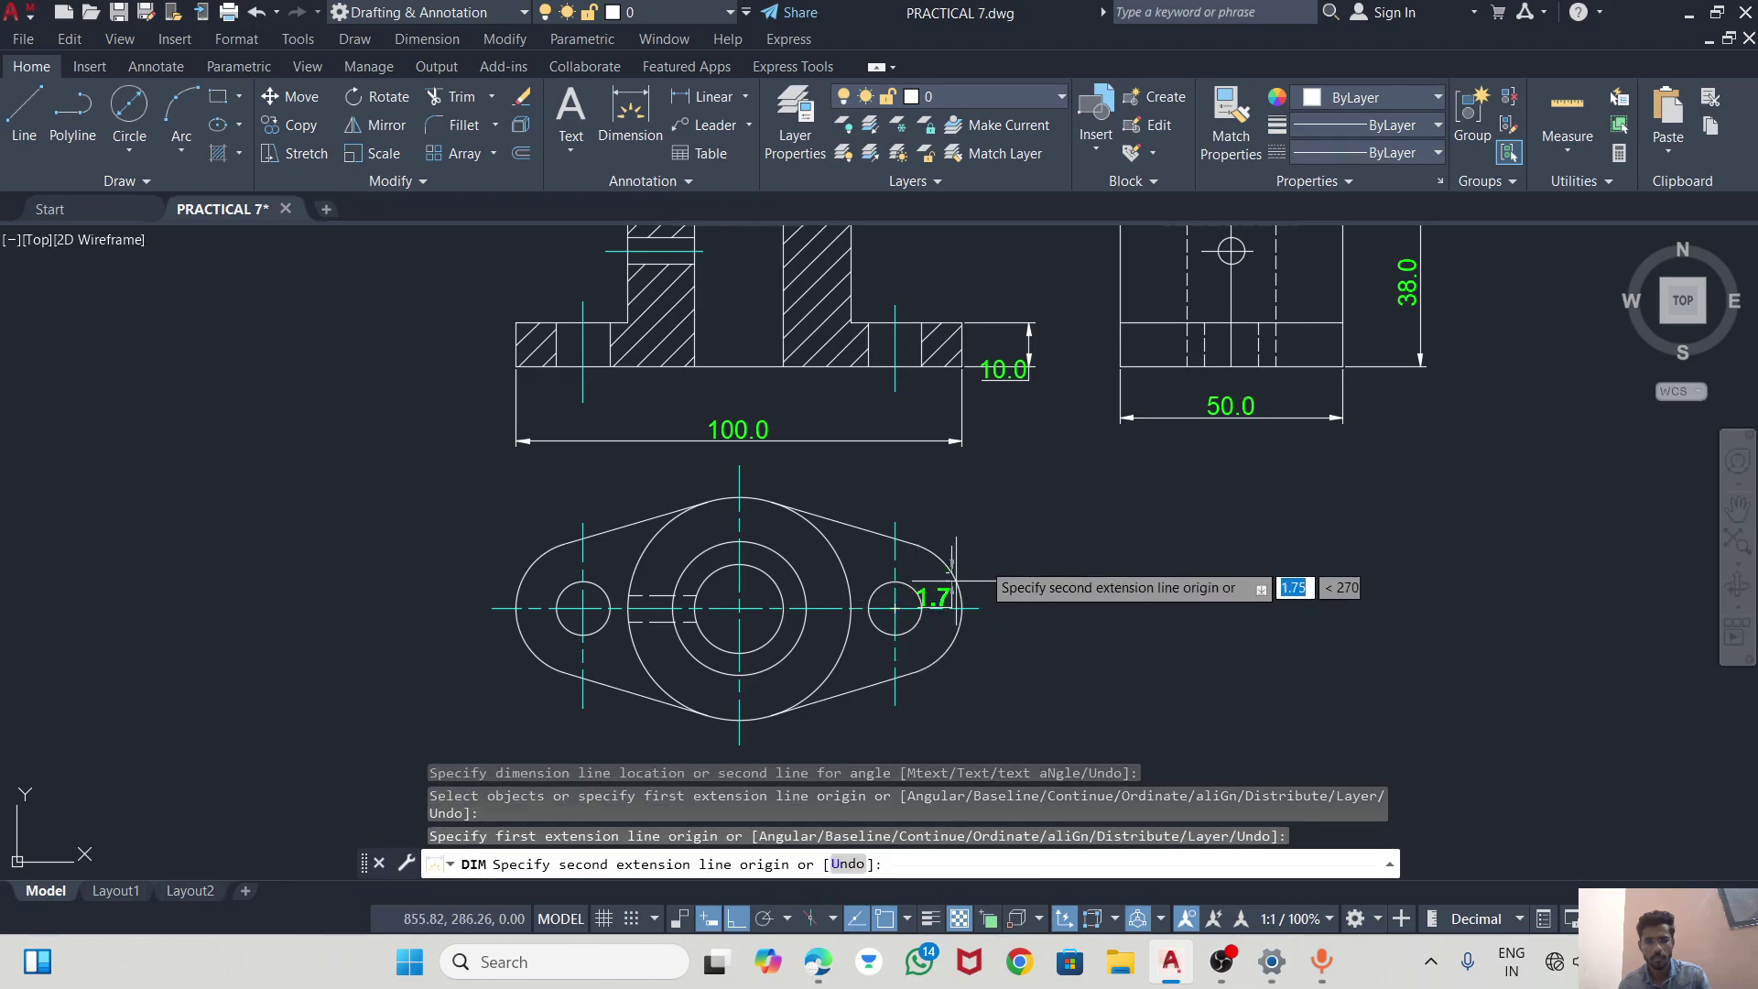
{"action": "key", "text": "Escape"}
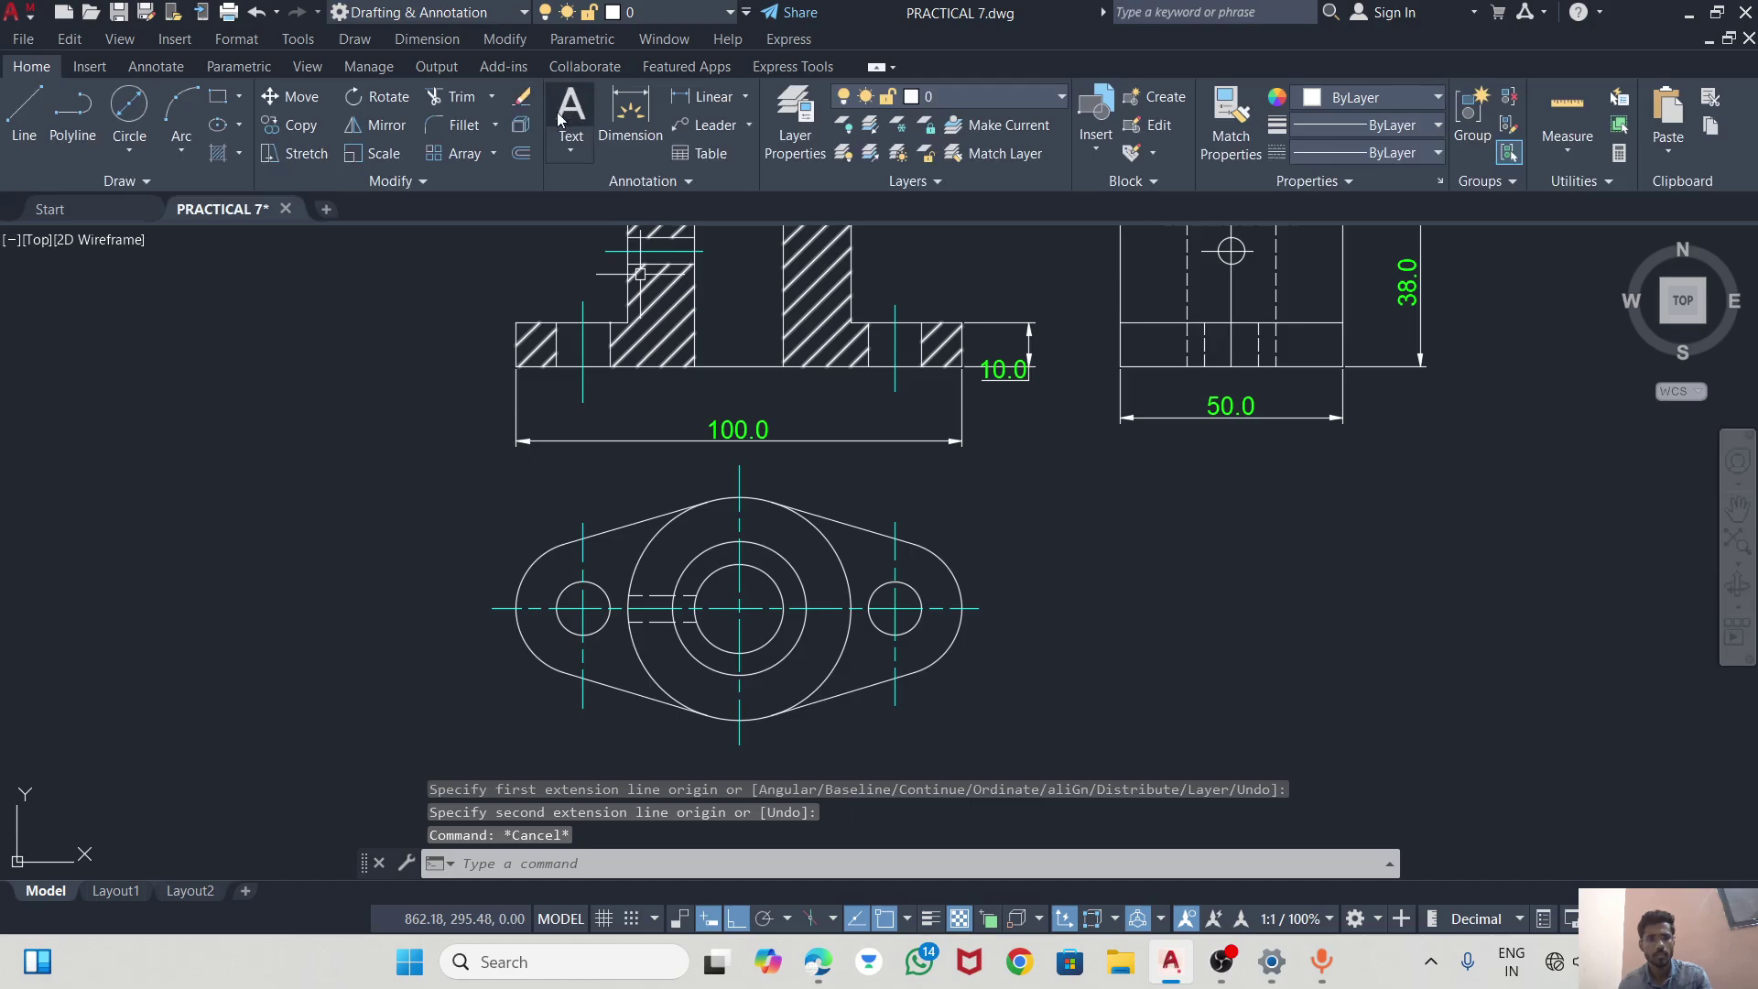
{"action": "left_click", "coordinate": [630, 115]}
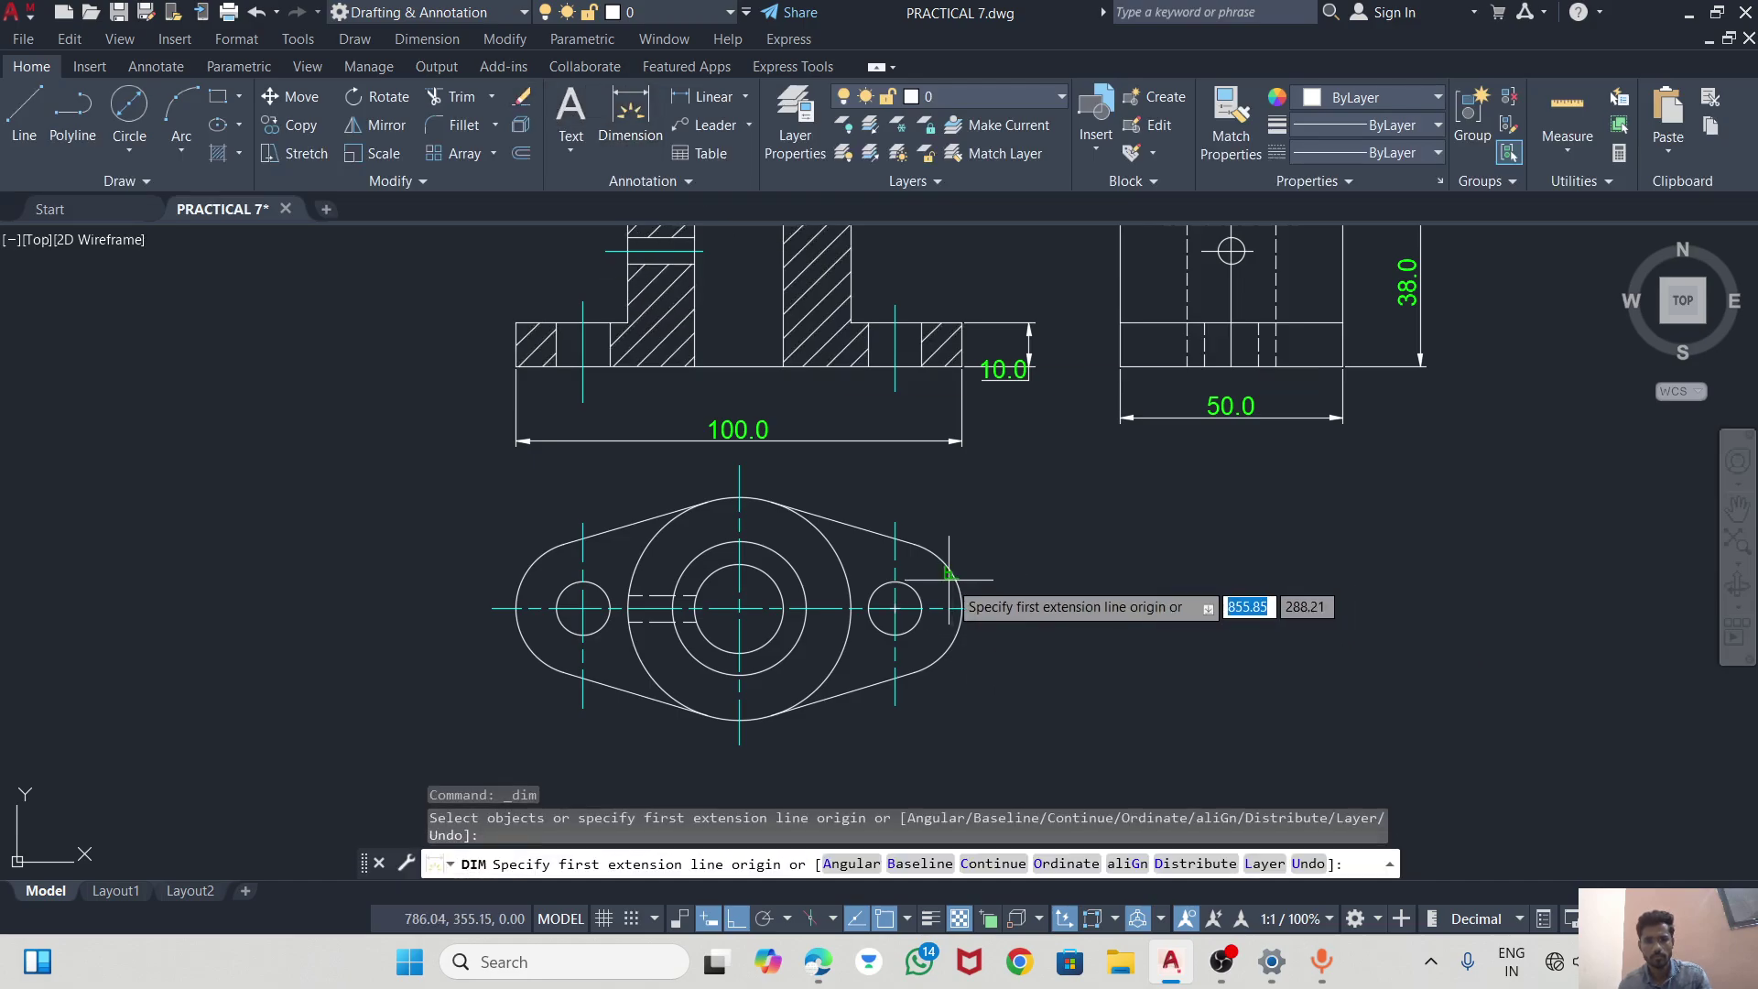
{"action": "left_click", "coordinate": [706, 100]}
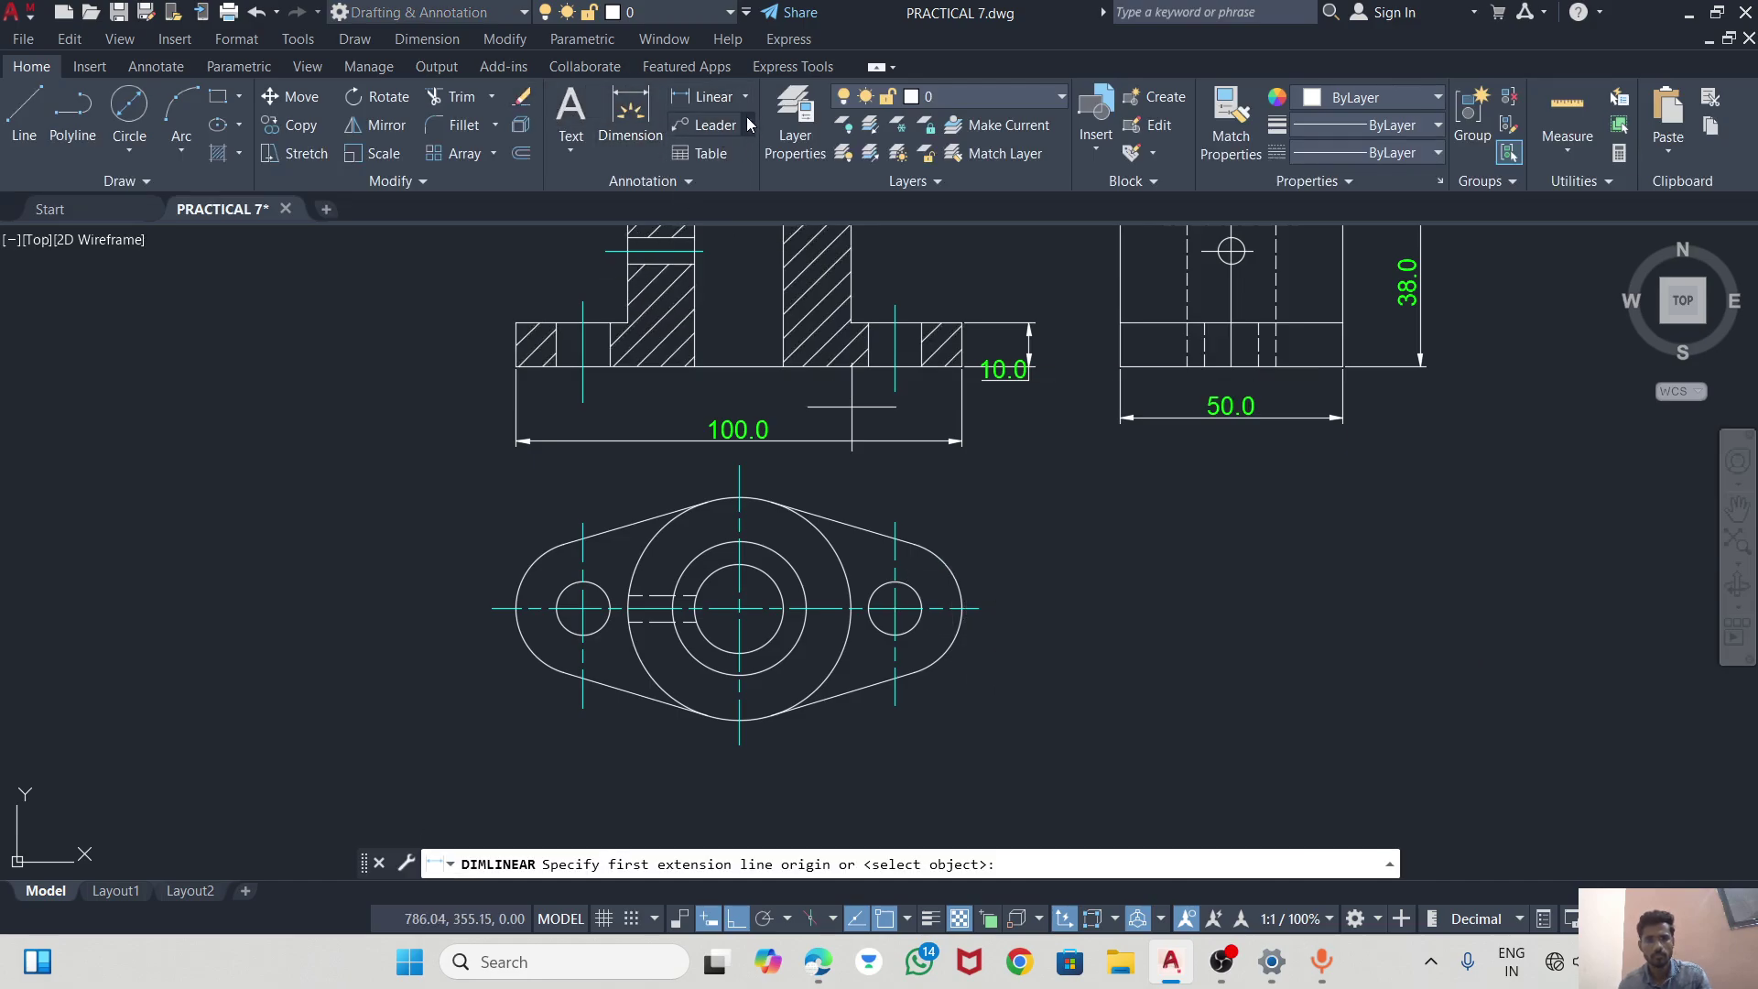
{"action": "left_click", "coordinate": [746, 96]}
{"action": "left_click", "coordinate": [724, 327]}
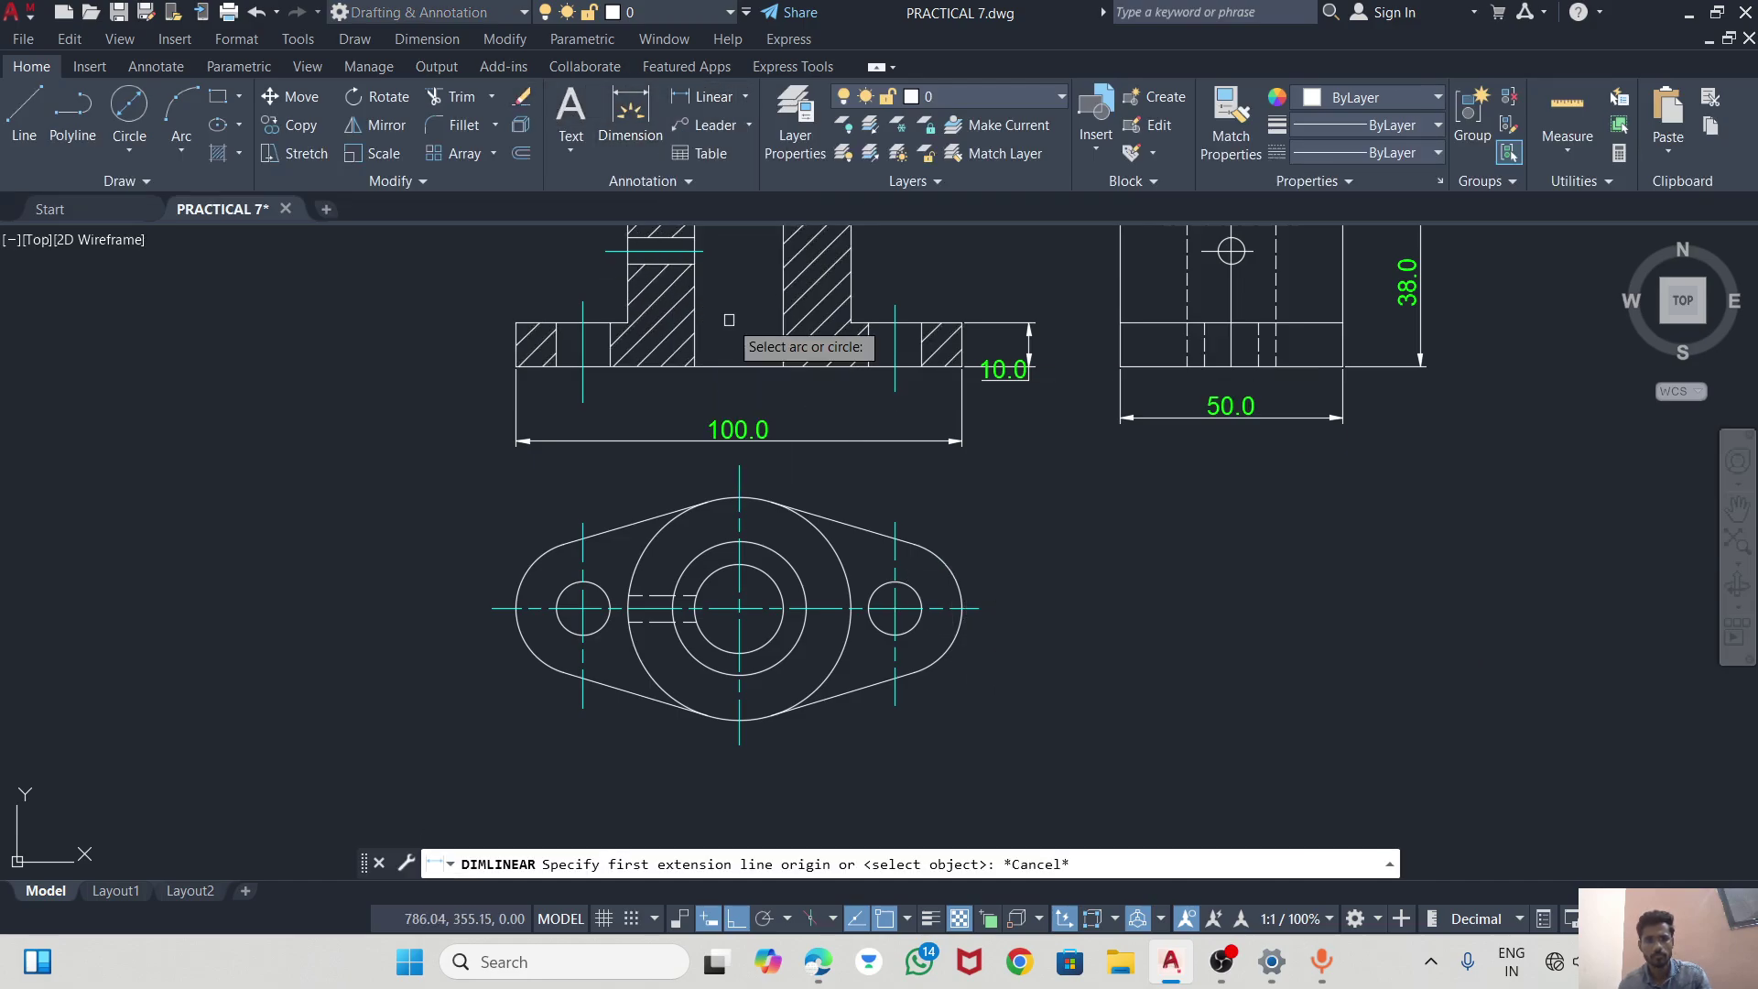
{"action": "left_click", "coordinate": [968, 602]}
{"action": "left_click", "coordinate": [978, 531]}
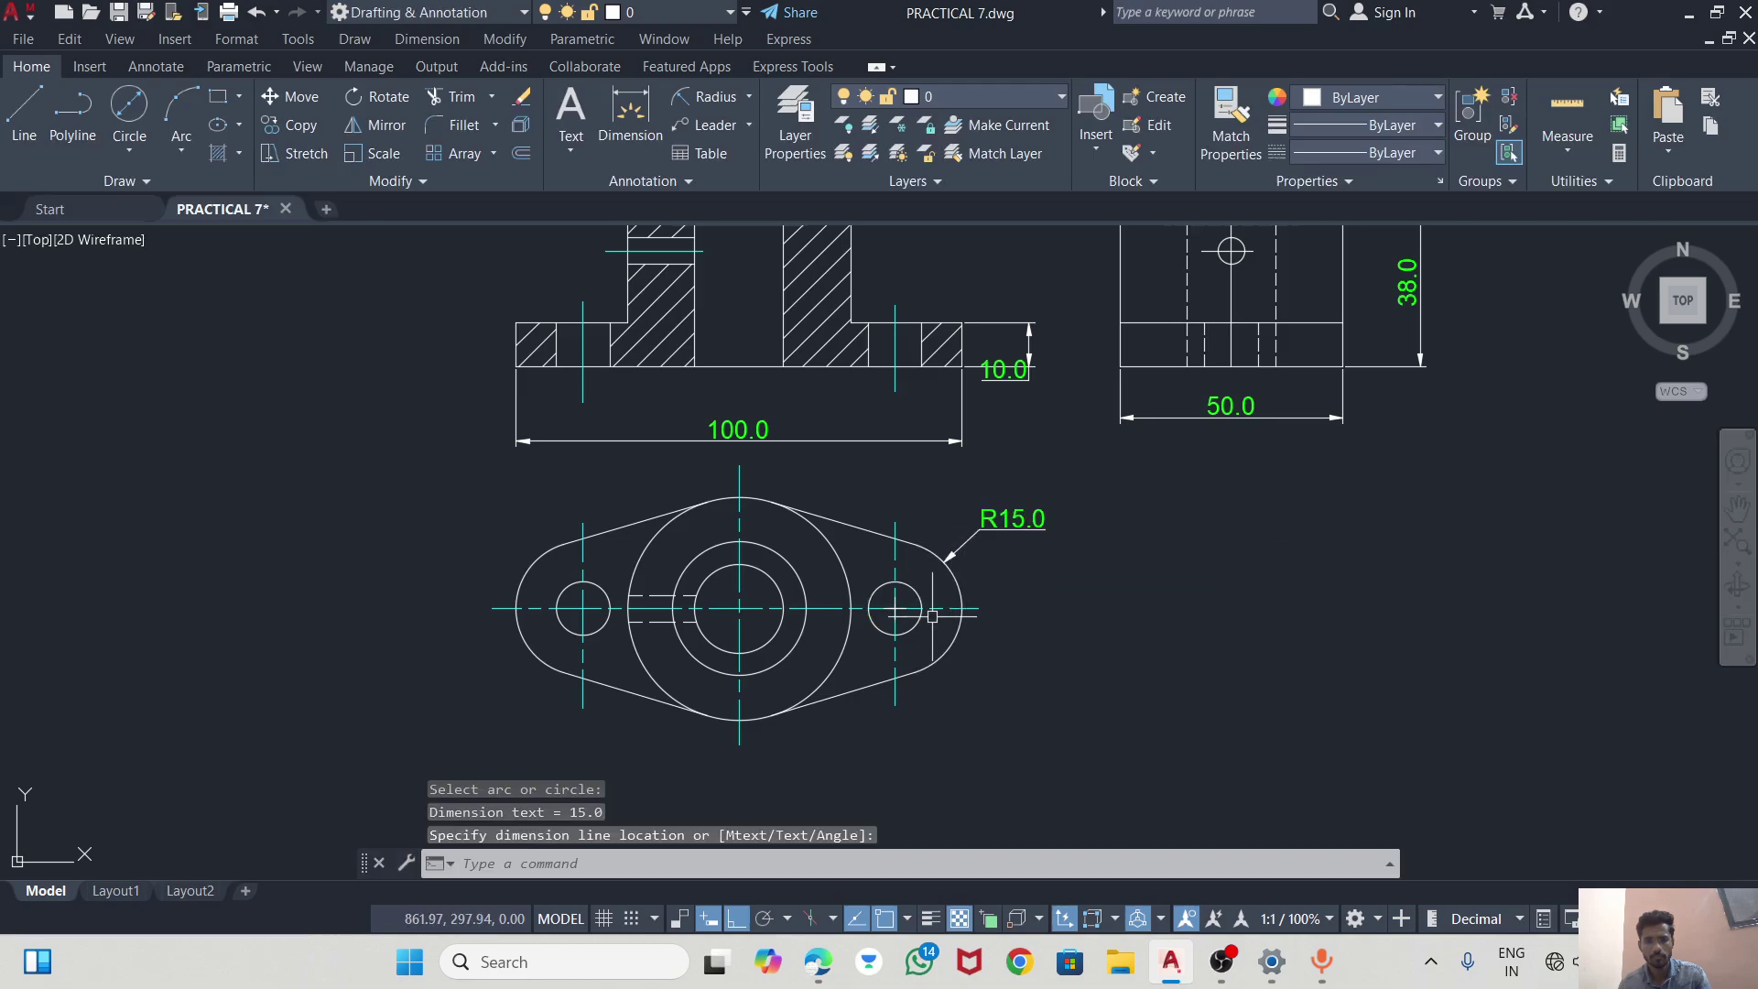
Turn Ortho off and switch the dimension type to Diameter.
{"action": "left_click", "coordinate": [737, 921]}
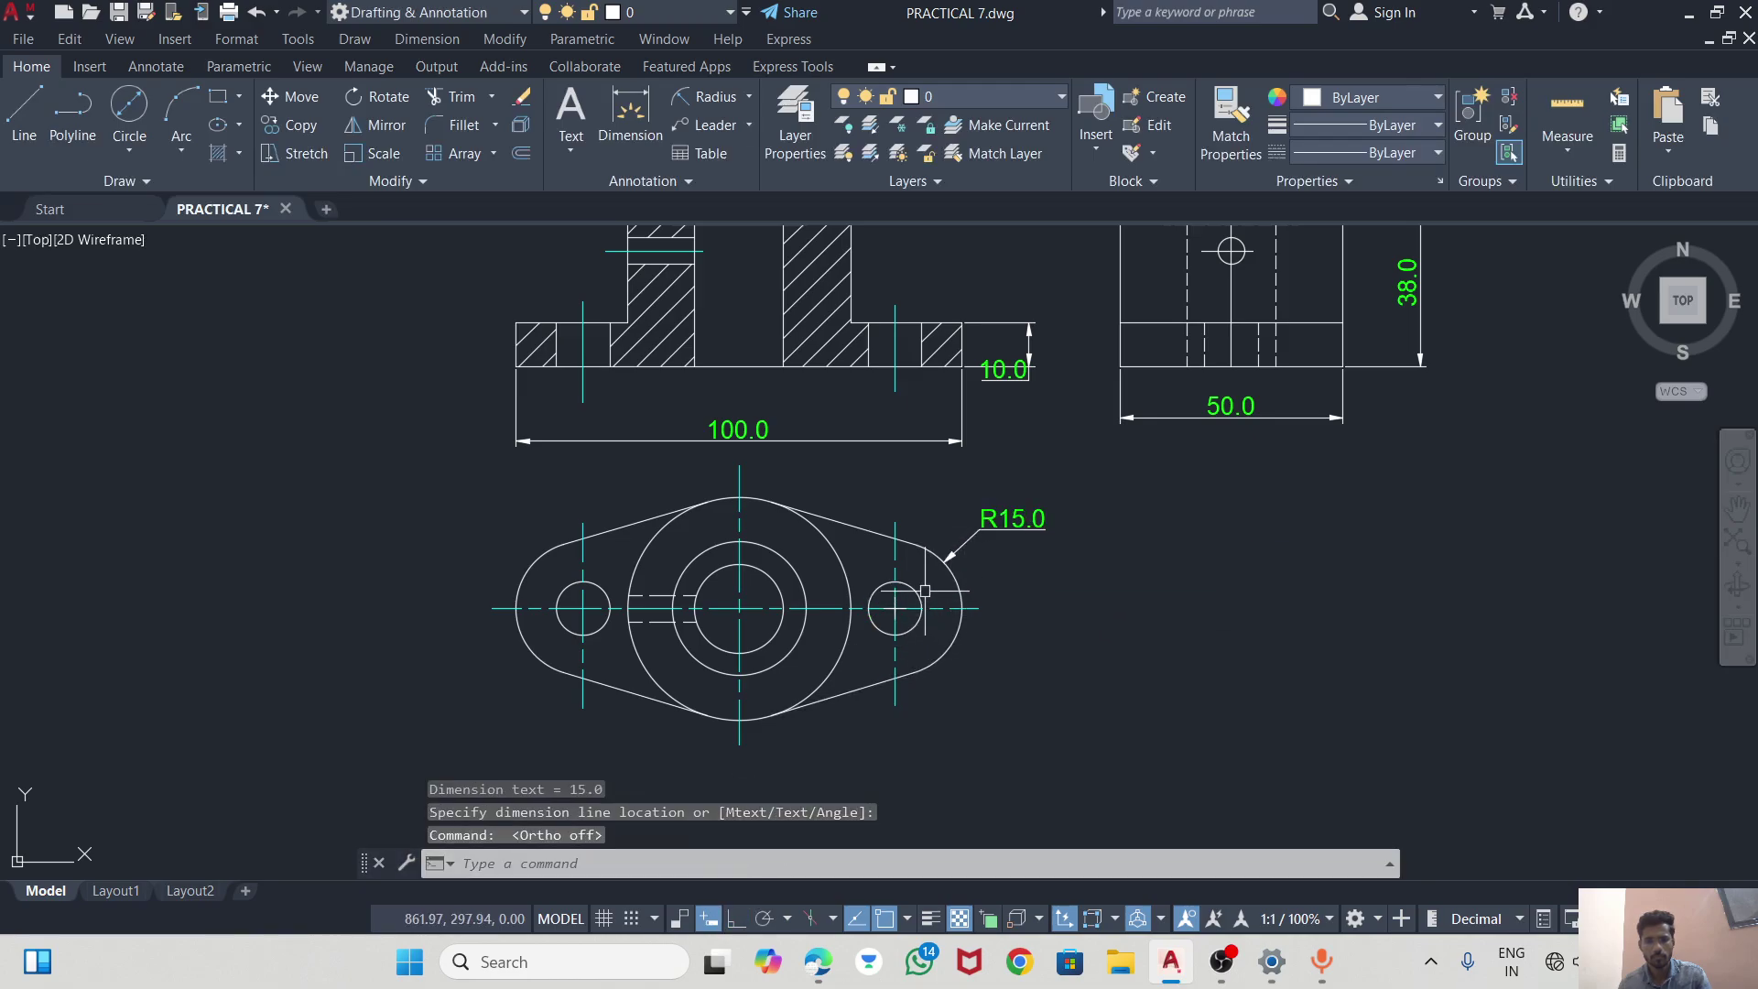
{"action": "left_click", "coordinate": [719, 98]}
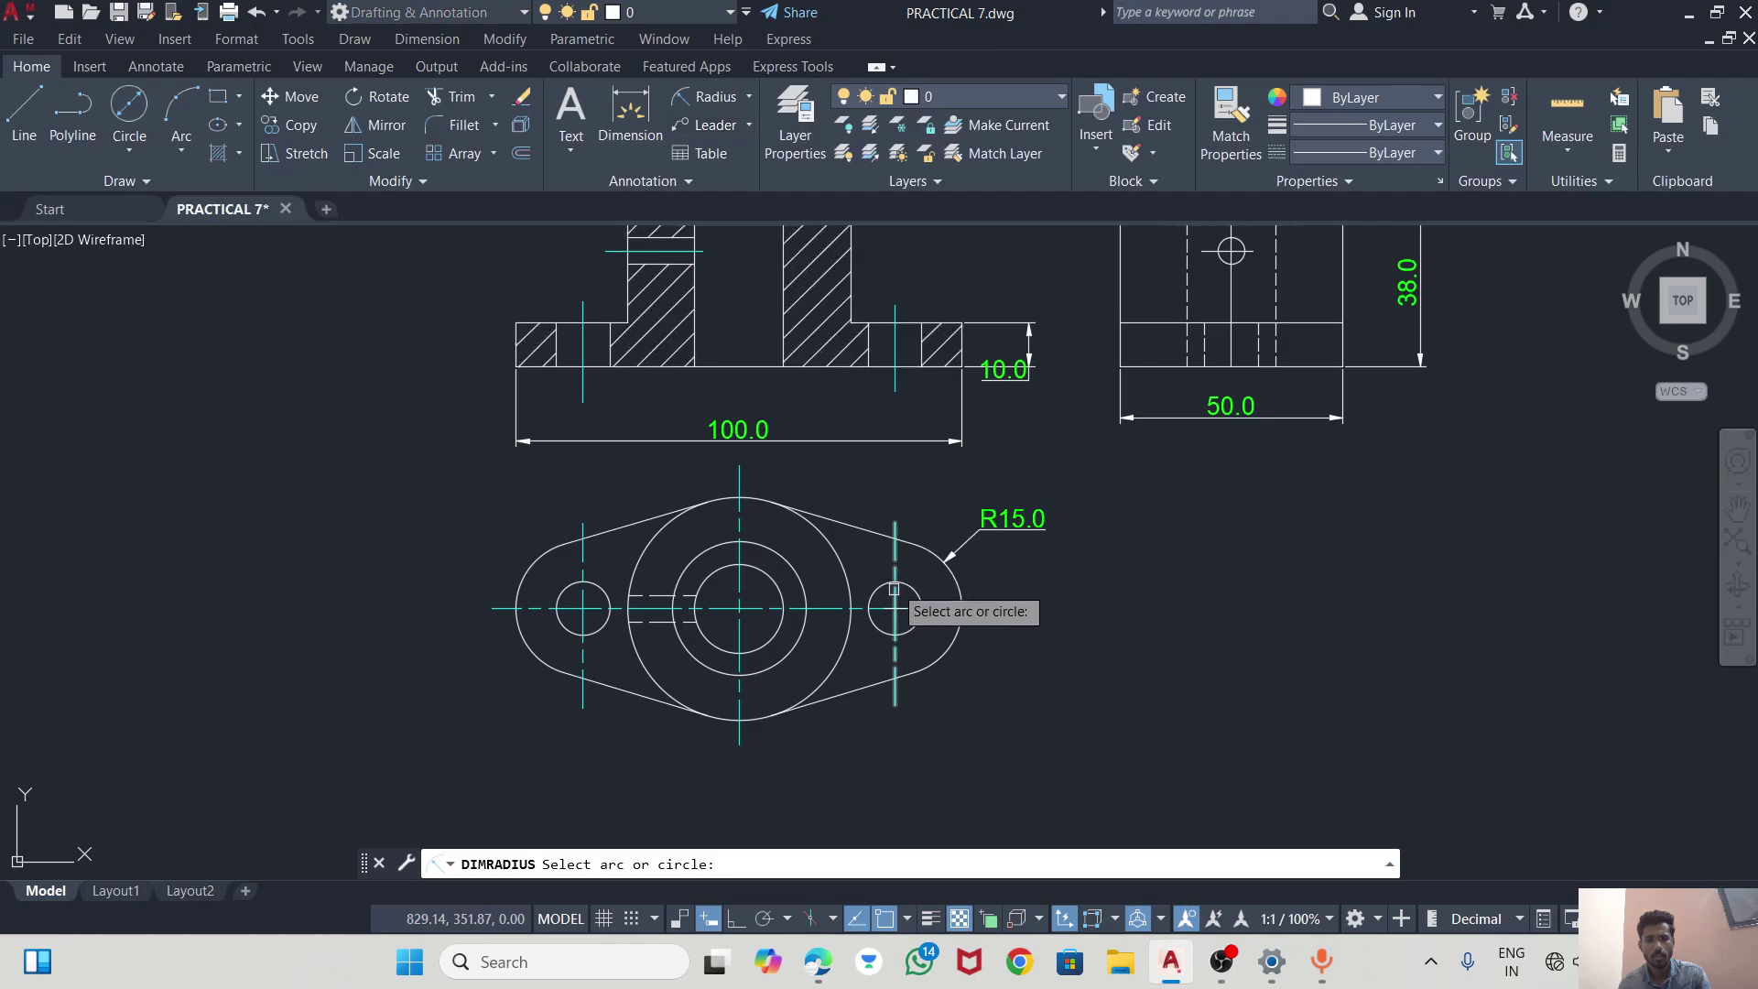
{"action": "left_click", "coordinate": [749, 99]}
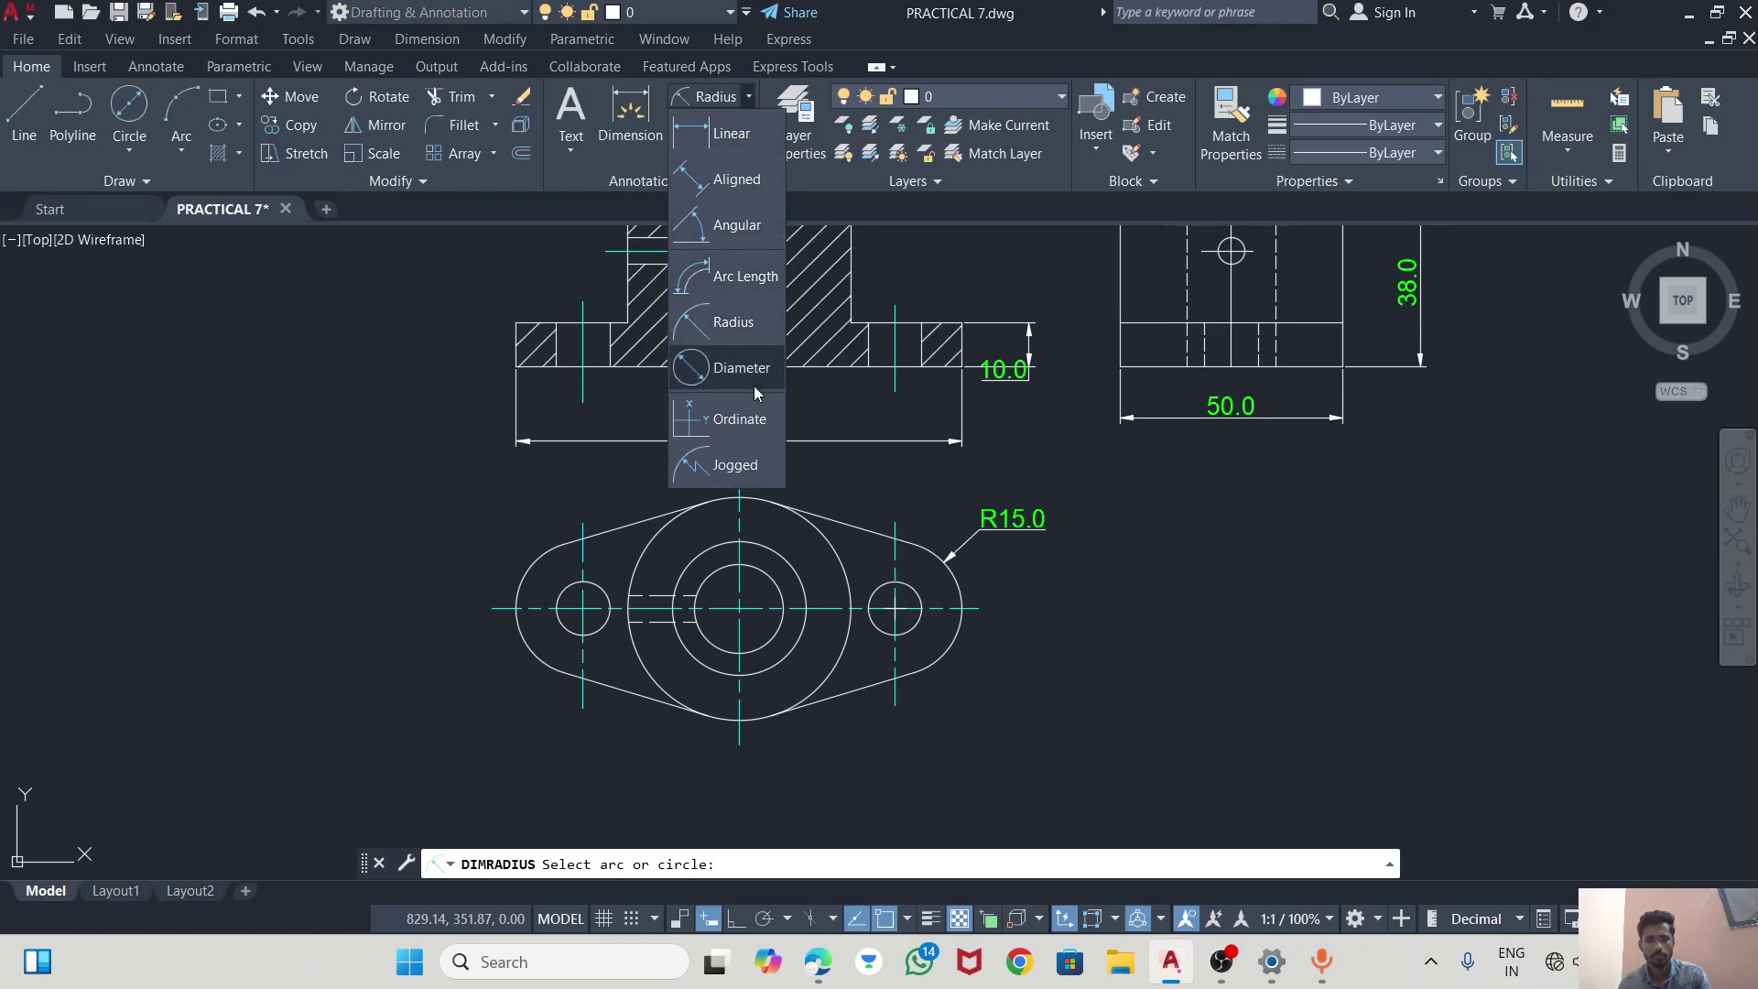
{"action": "left_click", "coordinate": [727, 385]}
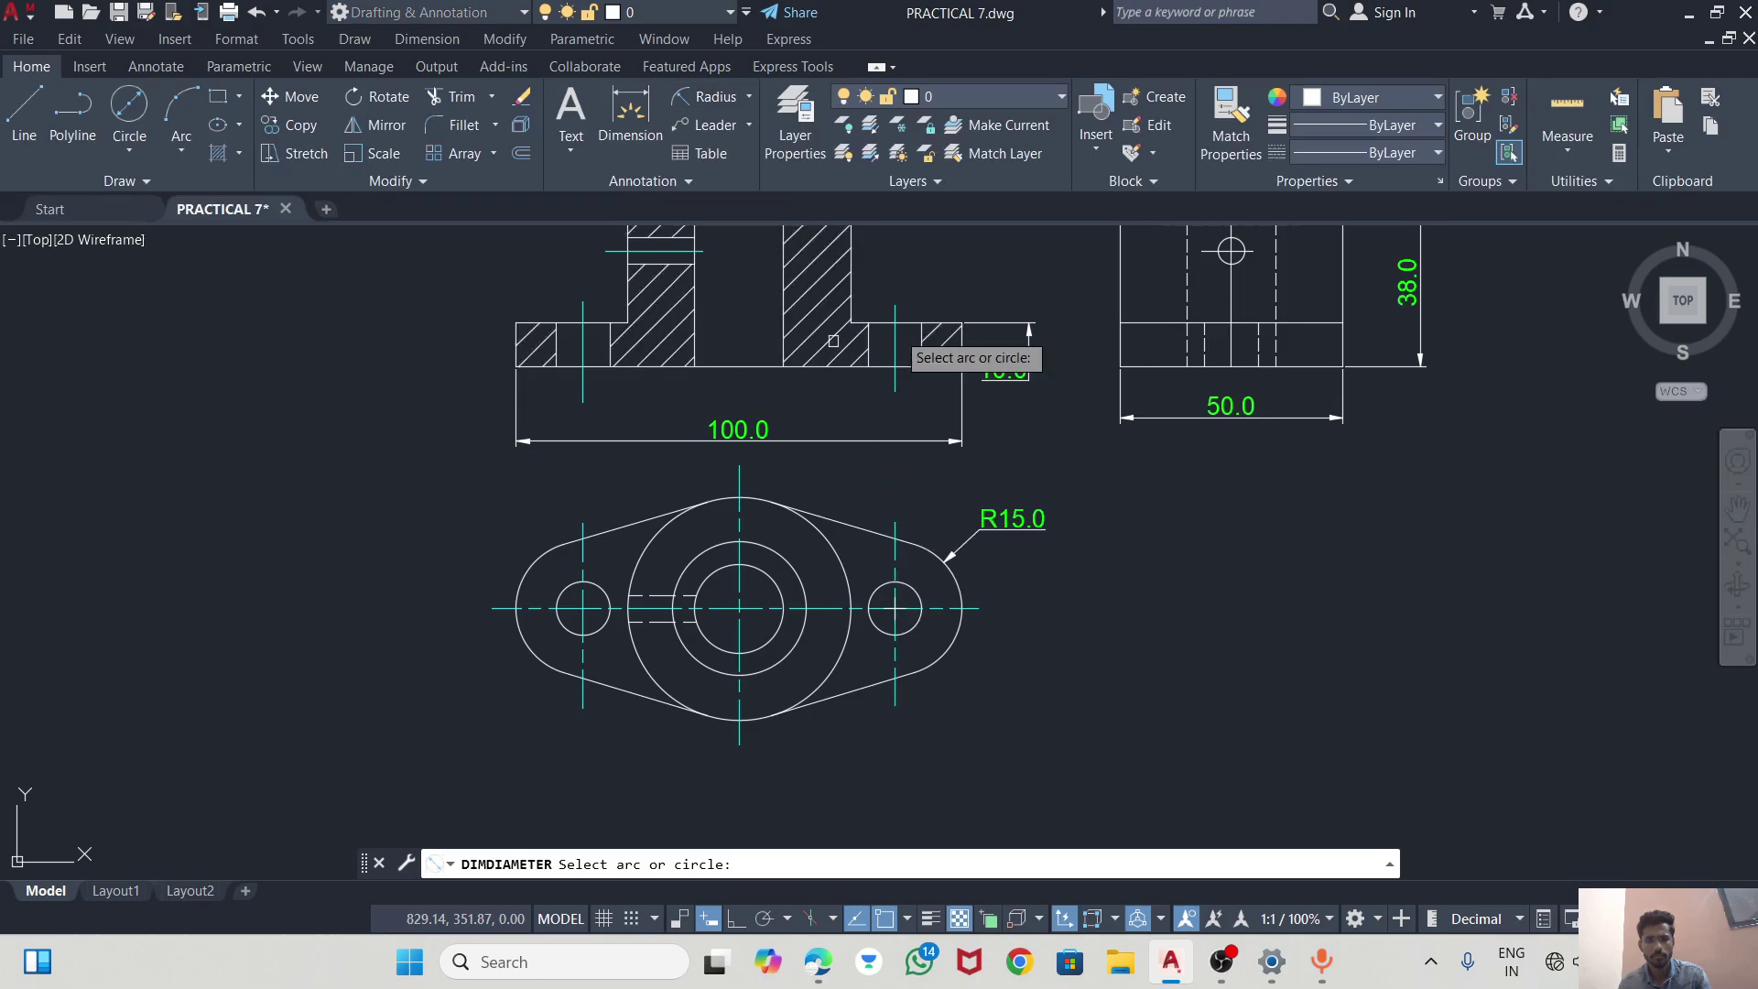
Attempt a diameter dimension on the flange hole in the section view.
{"action": "left_click", "coordinate": [919, 332]}
{"action": "left_click", "coordinate": [919, 339]}
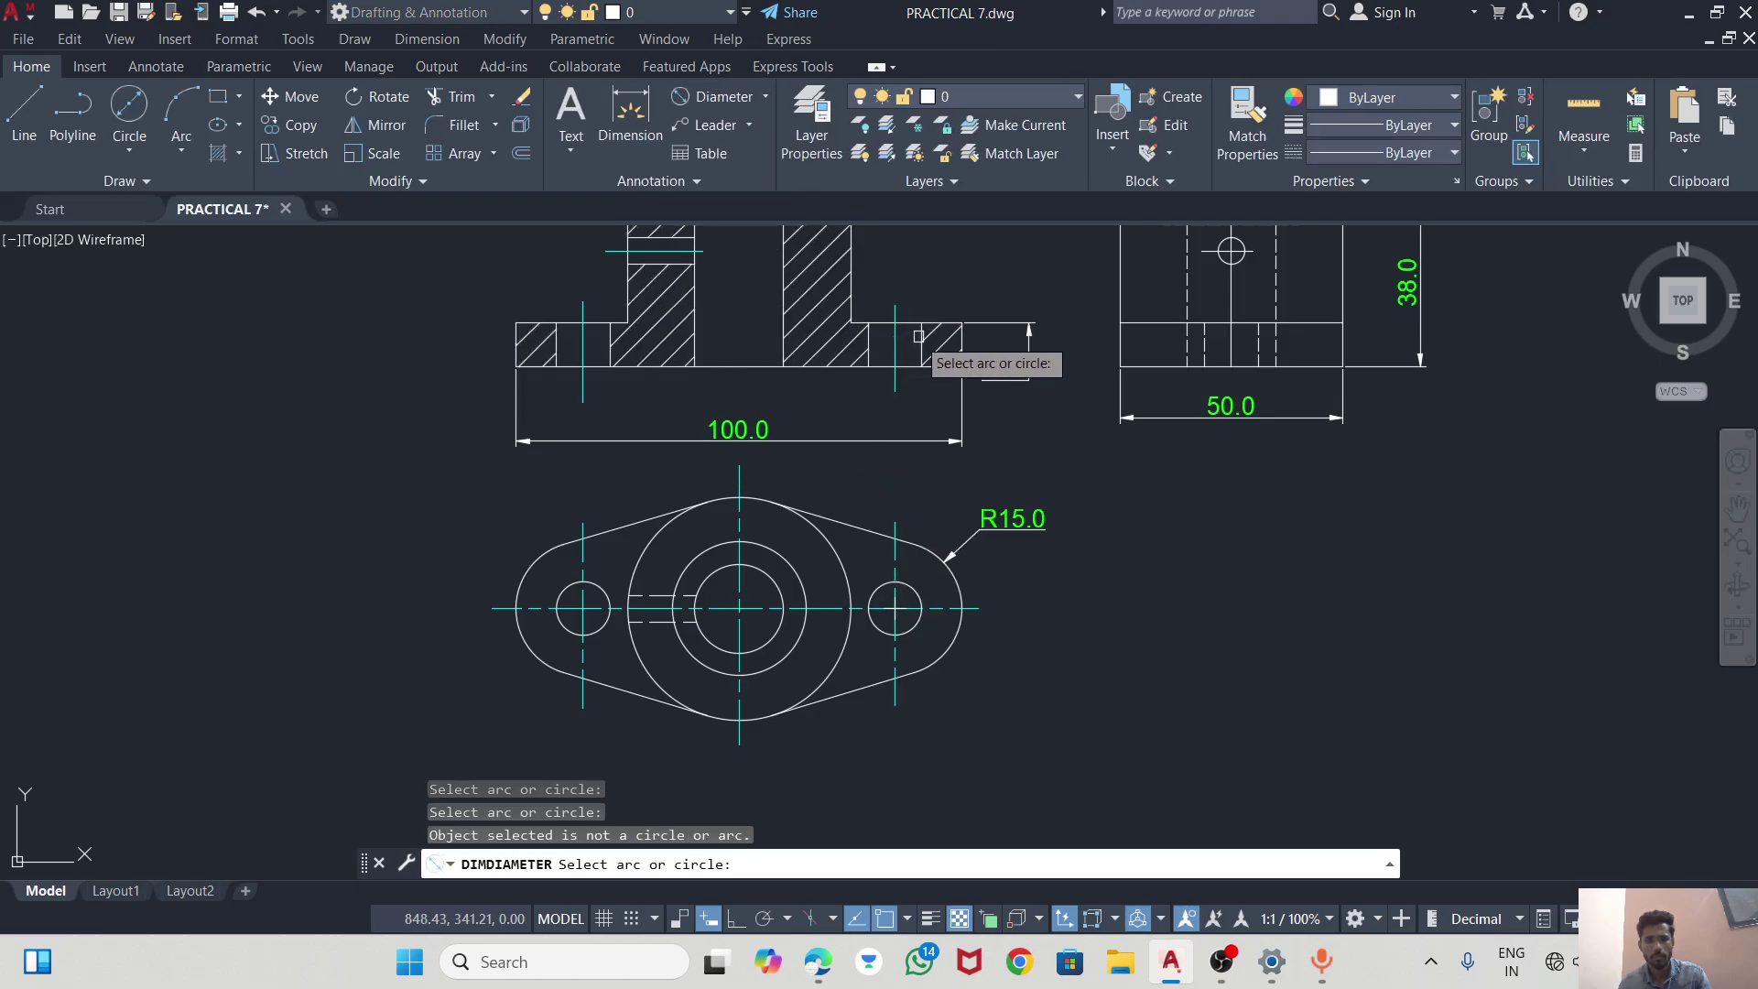
{"action": "left_click", "coordinate": [870, 343]}
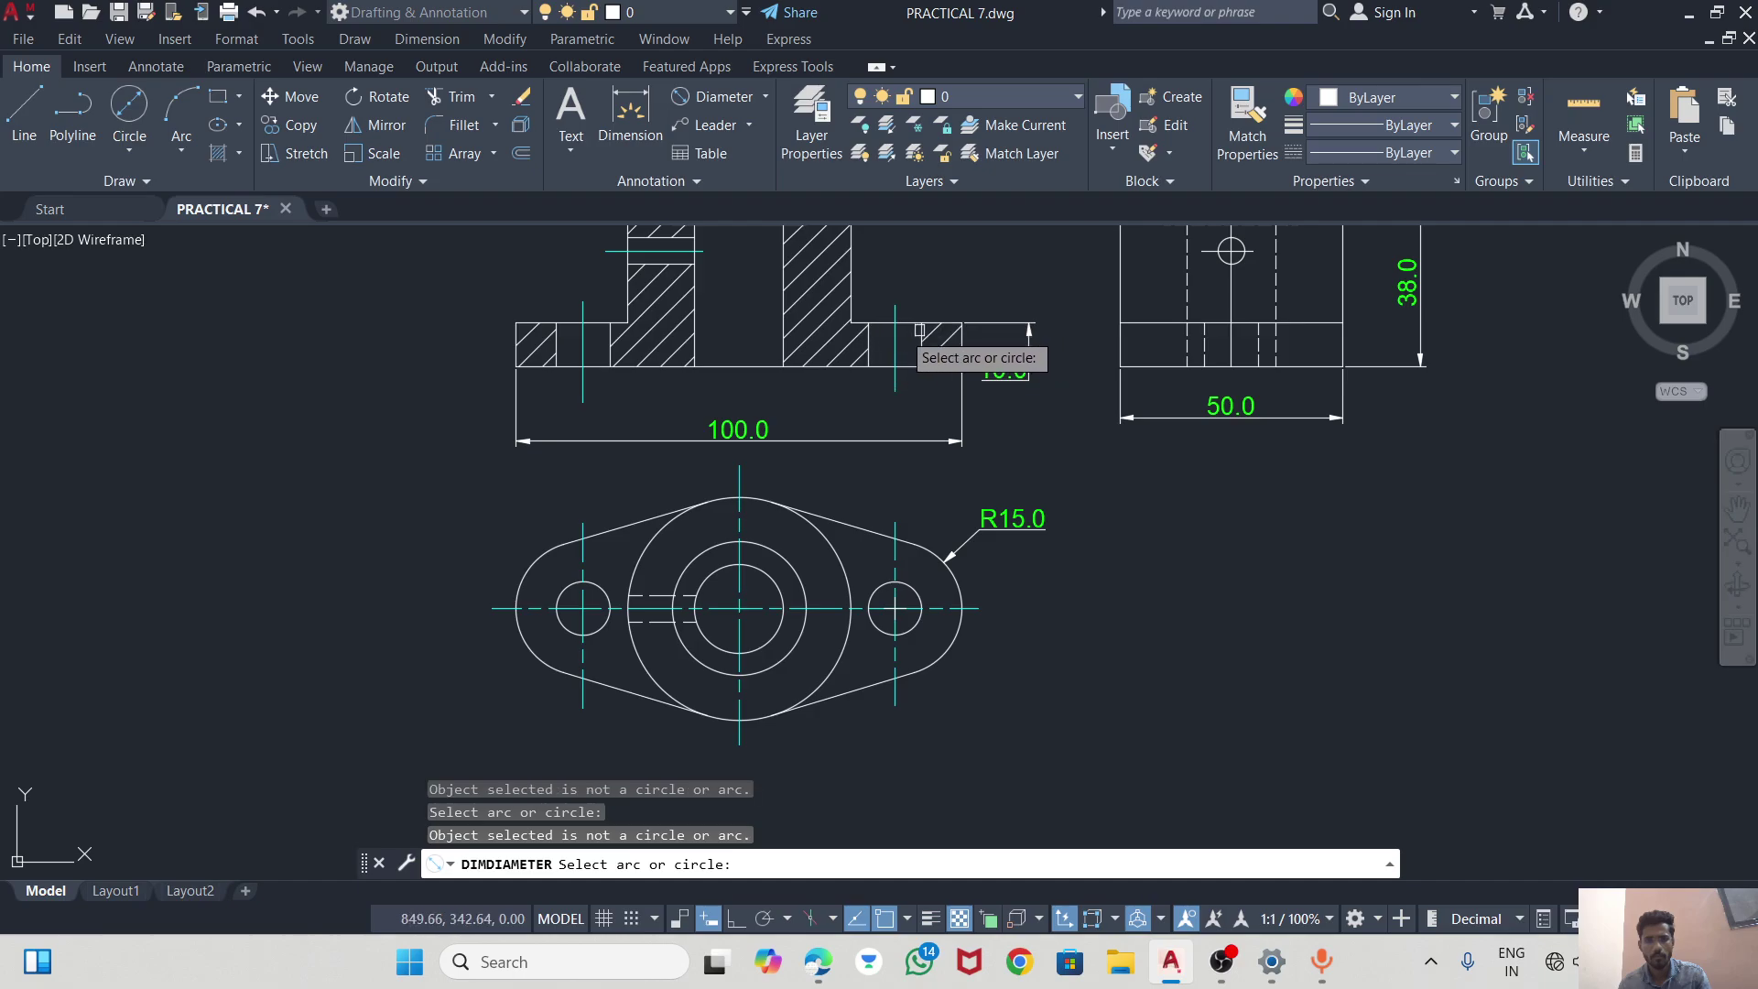
Use DIM to place a 12.0 linear dimension across the flange hole, above it.
{"action": "left_click", "coordinate": [630, 110]}
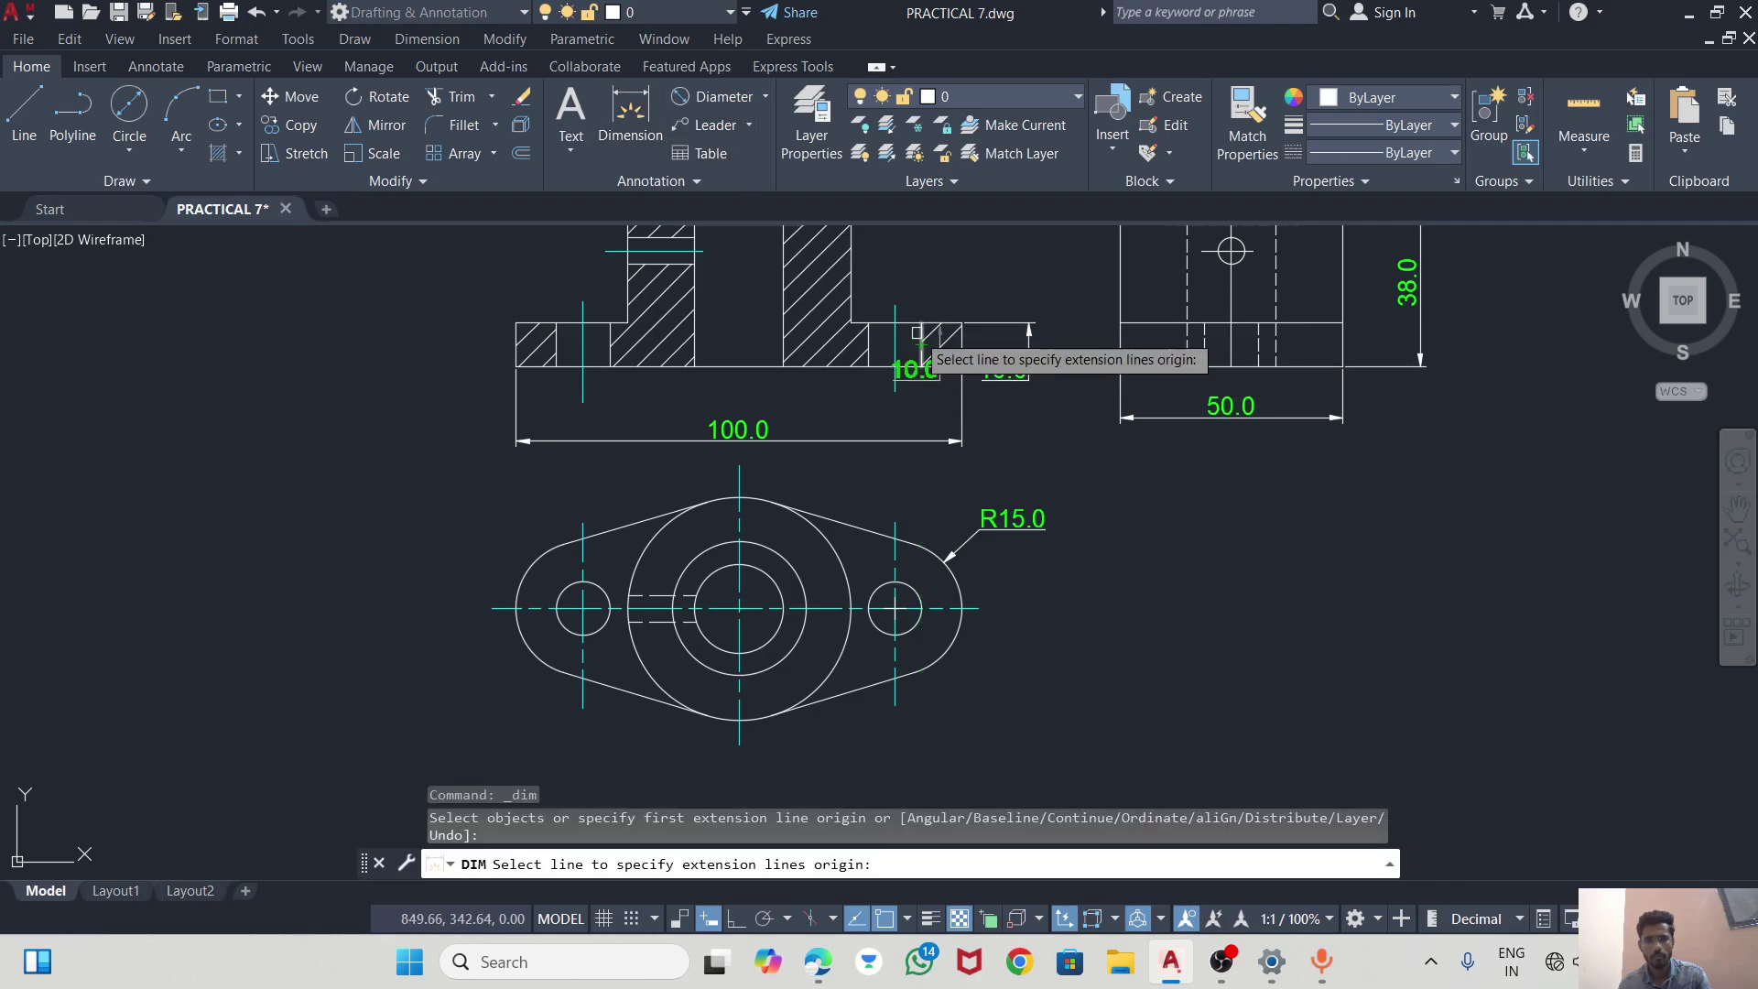
{"action": "scroll", "coordinate": [919, 332], "scroll_direction": "up", "scroll_amount": 5}
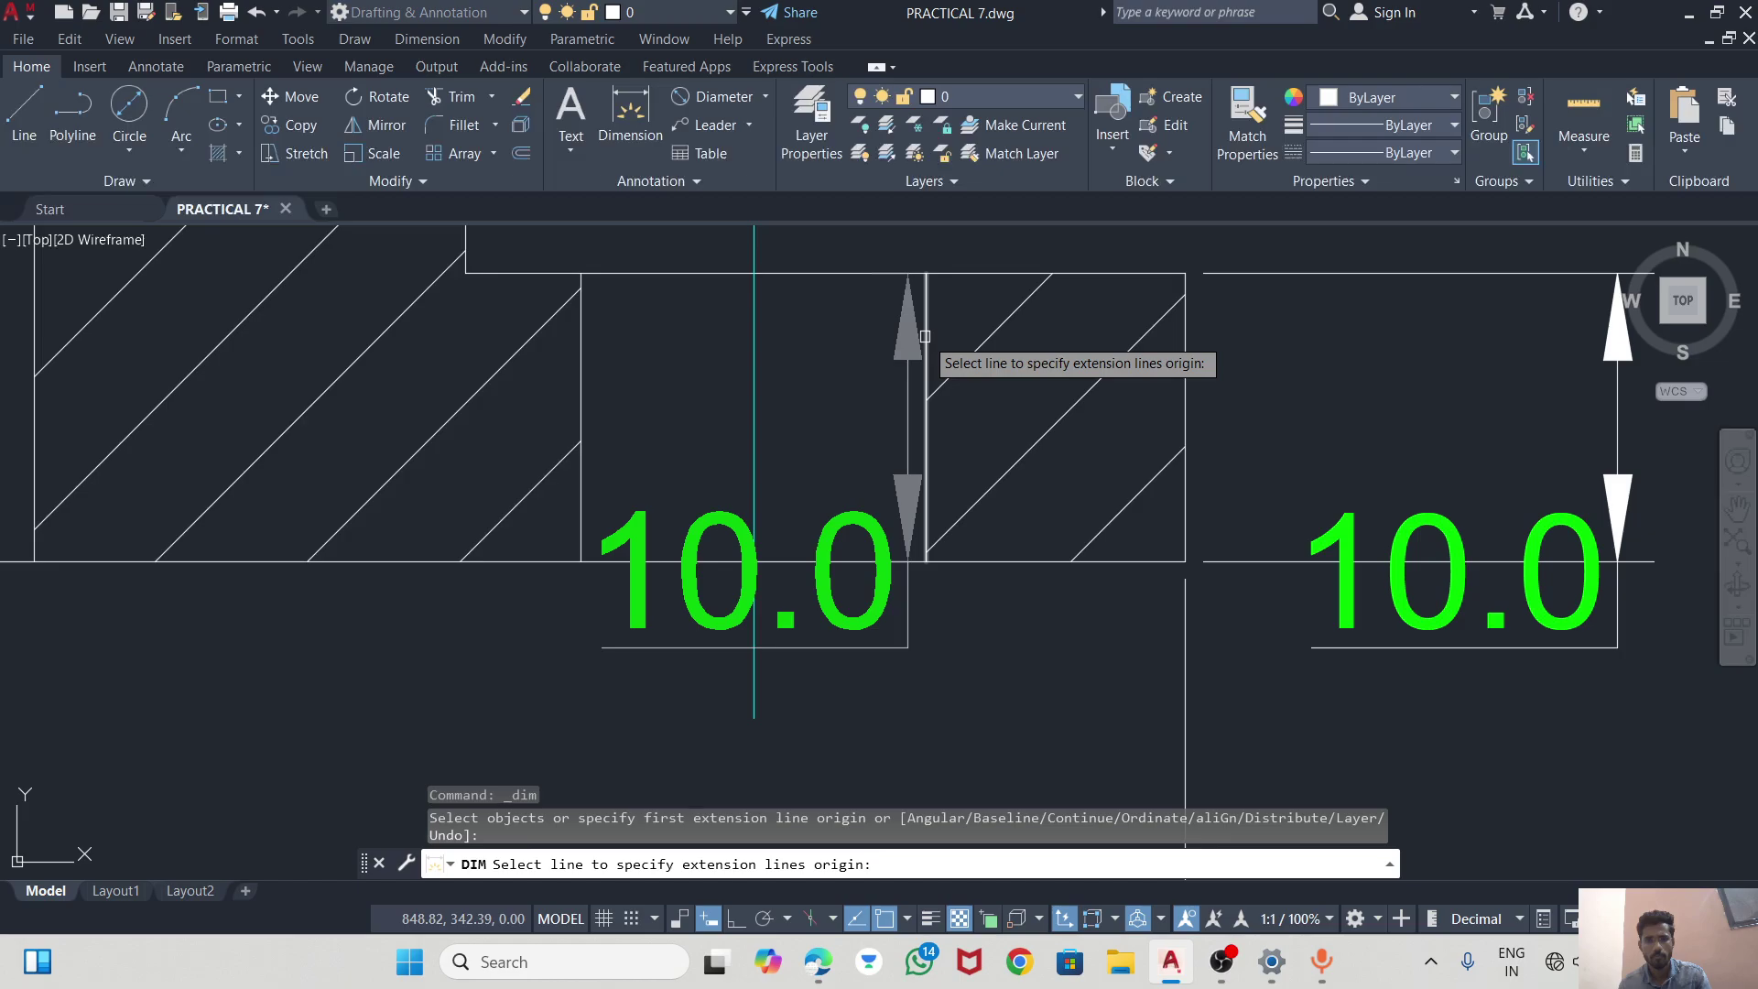
{"action": "left_click", "coordinate": [925, 337]}
{"action": "left_click", "coordinate": [580, 348]}
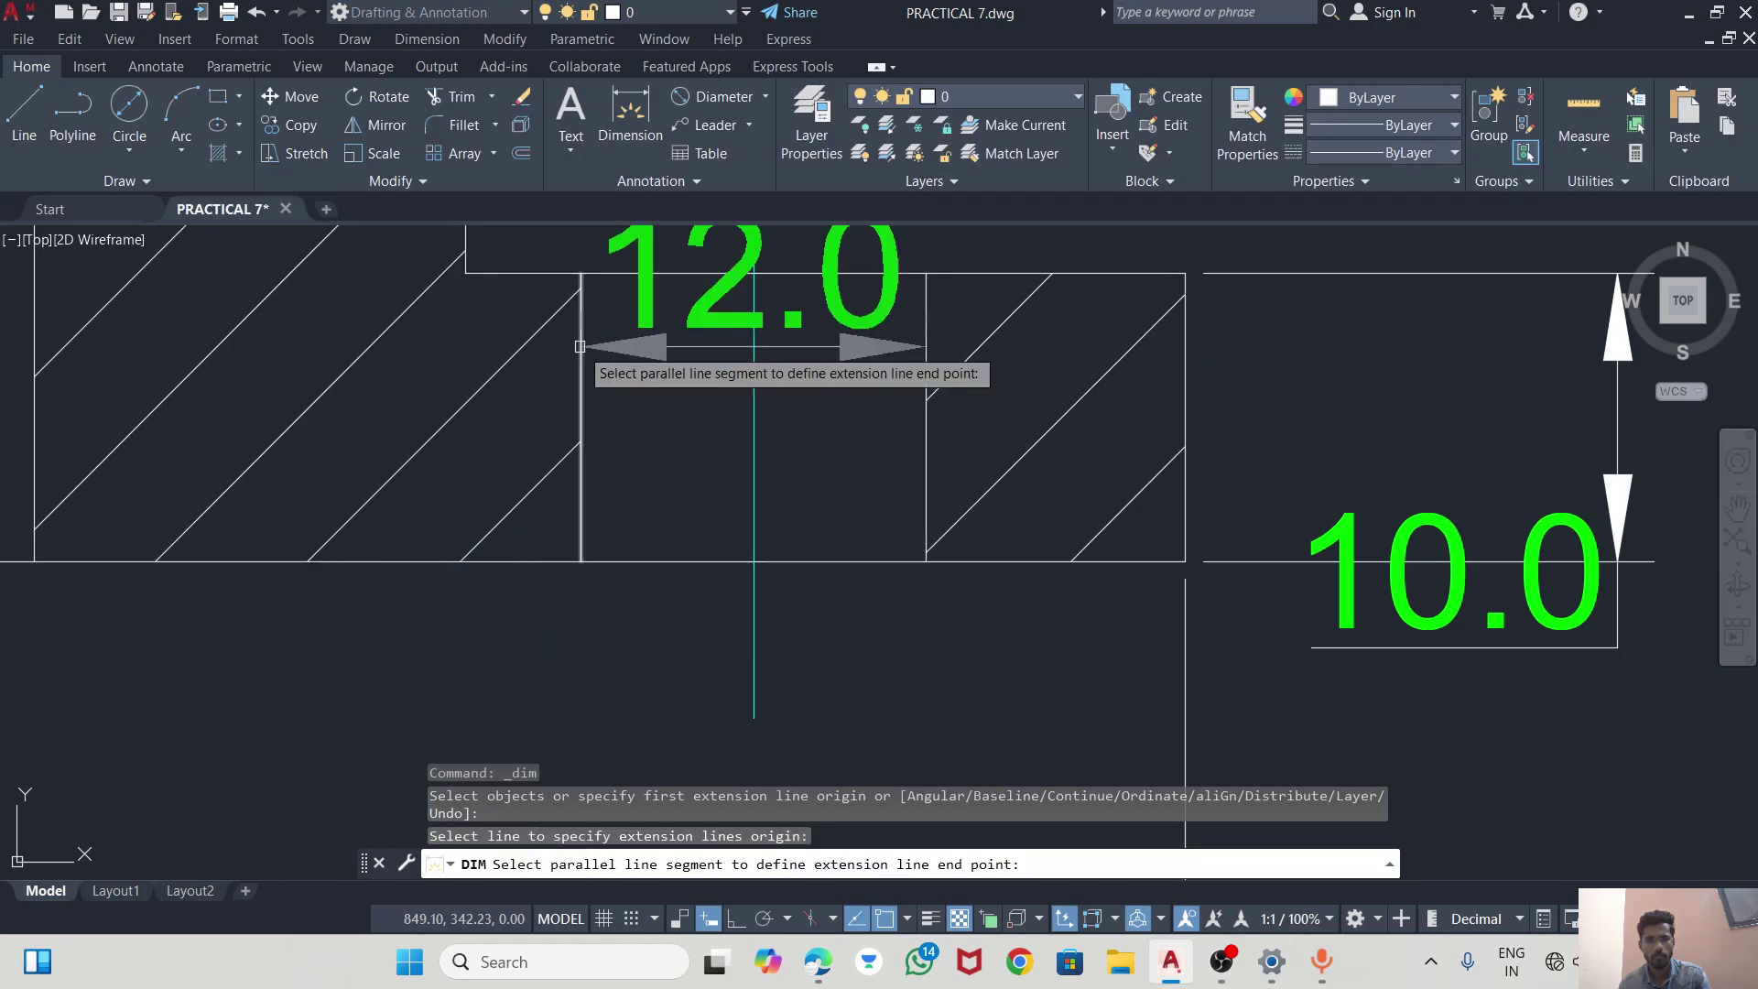
{"action": "left_click", "coordinate": [581, 348]}
{"action": "scroll", "coordinate": [641, 412], "scroll_direction": "down", "scroll_amount": 2}
{"action": "scroll", "coordinate": [719, 385], "scroll_direction": "down", "scroll_amount": 2}
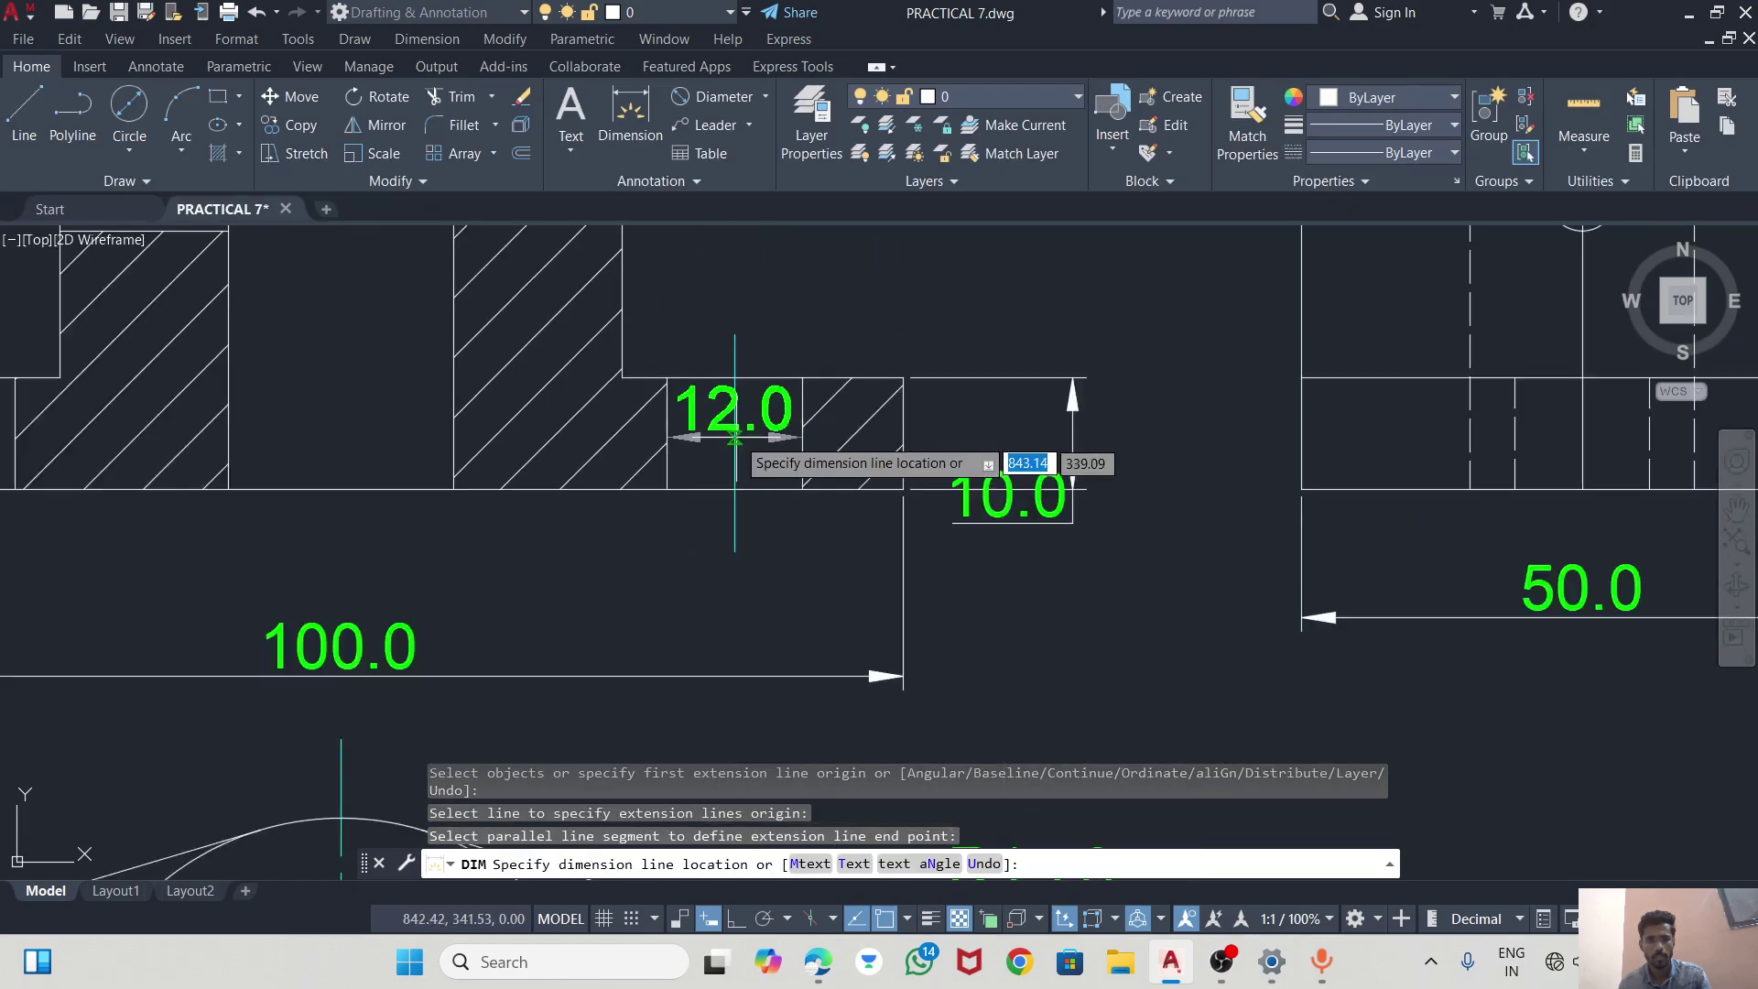
{"action": "left_click", "coordinate": [747, 303]}
{"action": "scroll", "coordinate": [1079, 356], "scroll_direction": "down", "scroll_amount": 3}
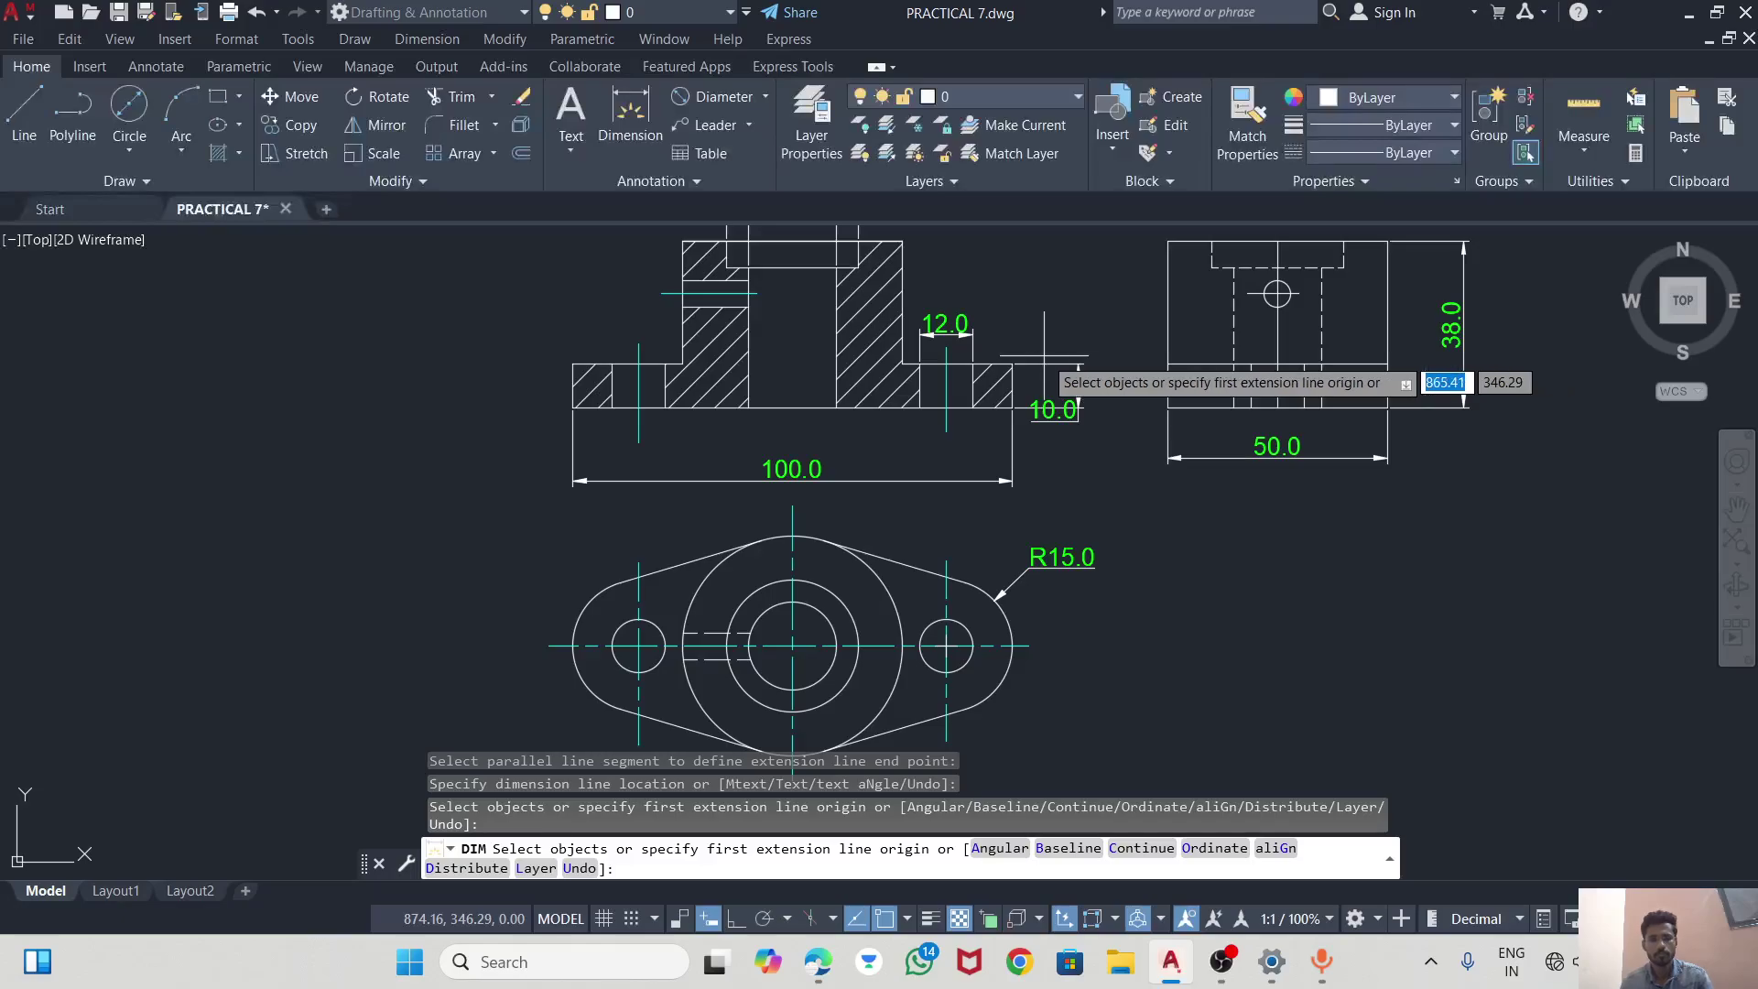
{"action": "key", "text": "Return"}
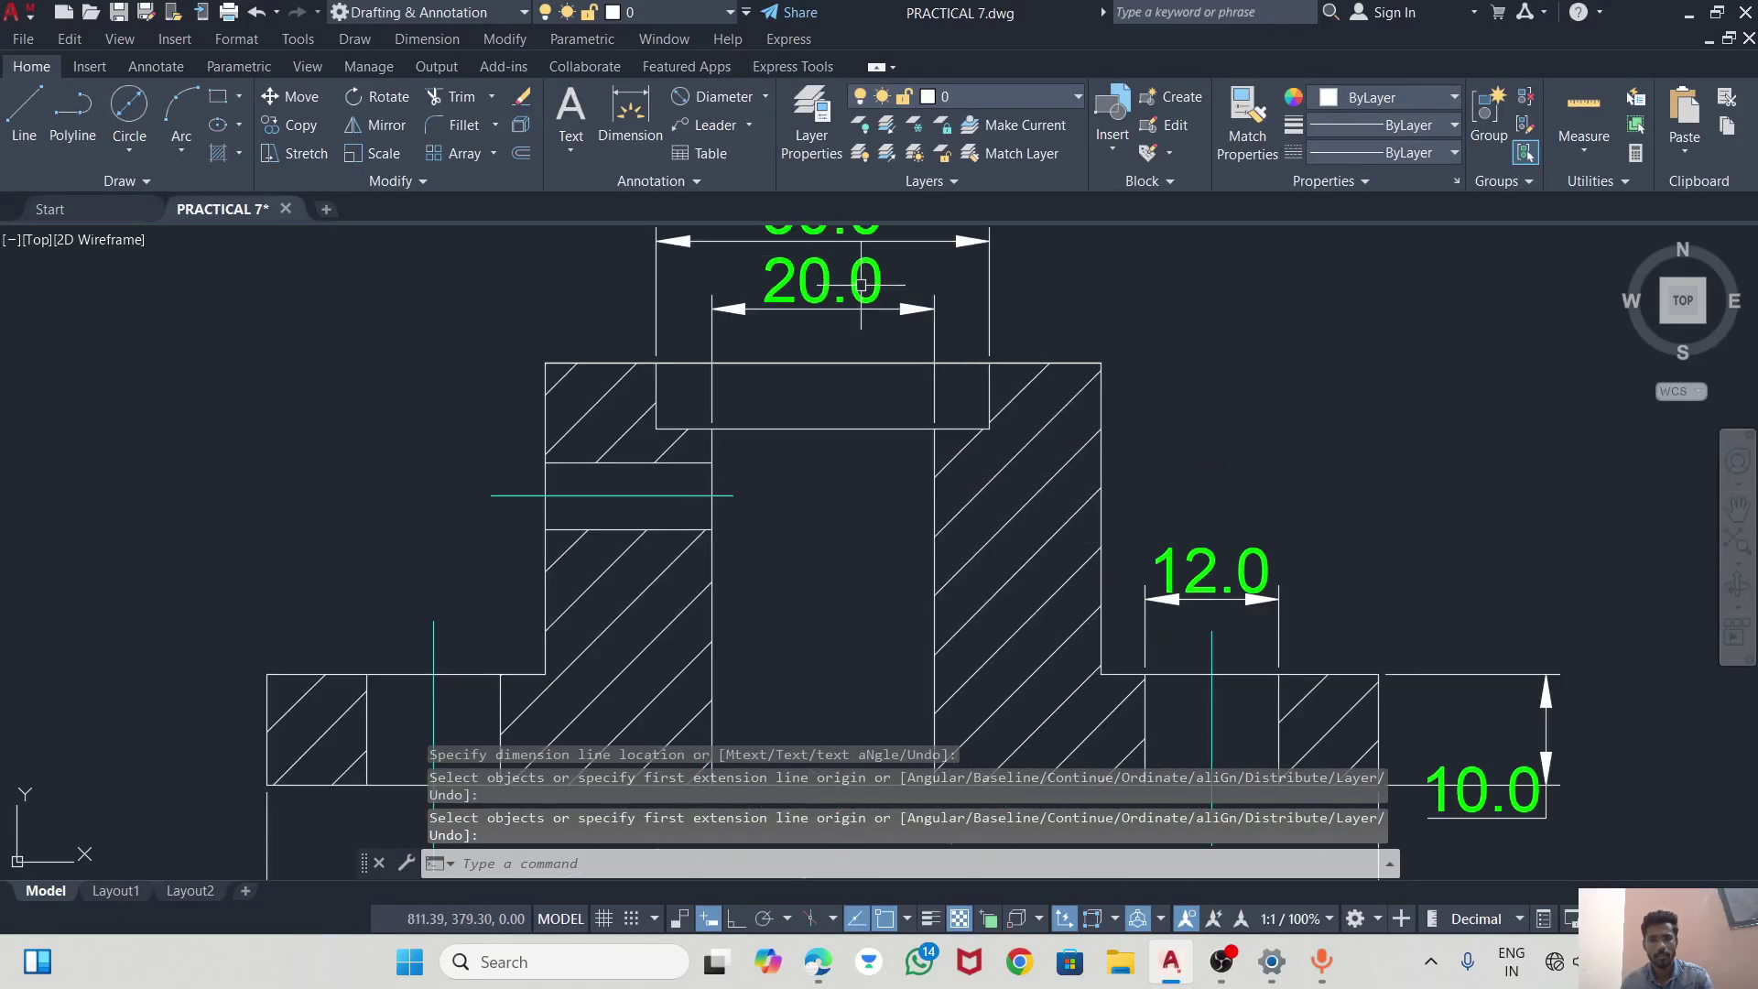
{"action": "scroll", "coordinate": [859, 307], "scroll_direction": "up", "scroll_amount": 5}
Prefix the 30.0 and 20.0 dimension texts with %%c to read Ø30.0 and Ø20.
{"action": "double_click", "coordinate": [821, 312]}
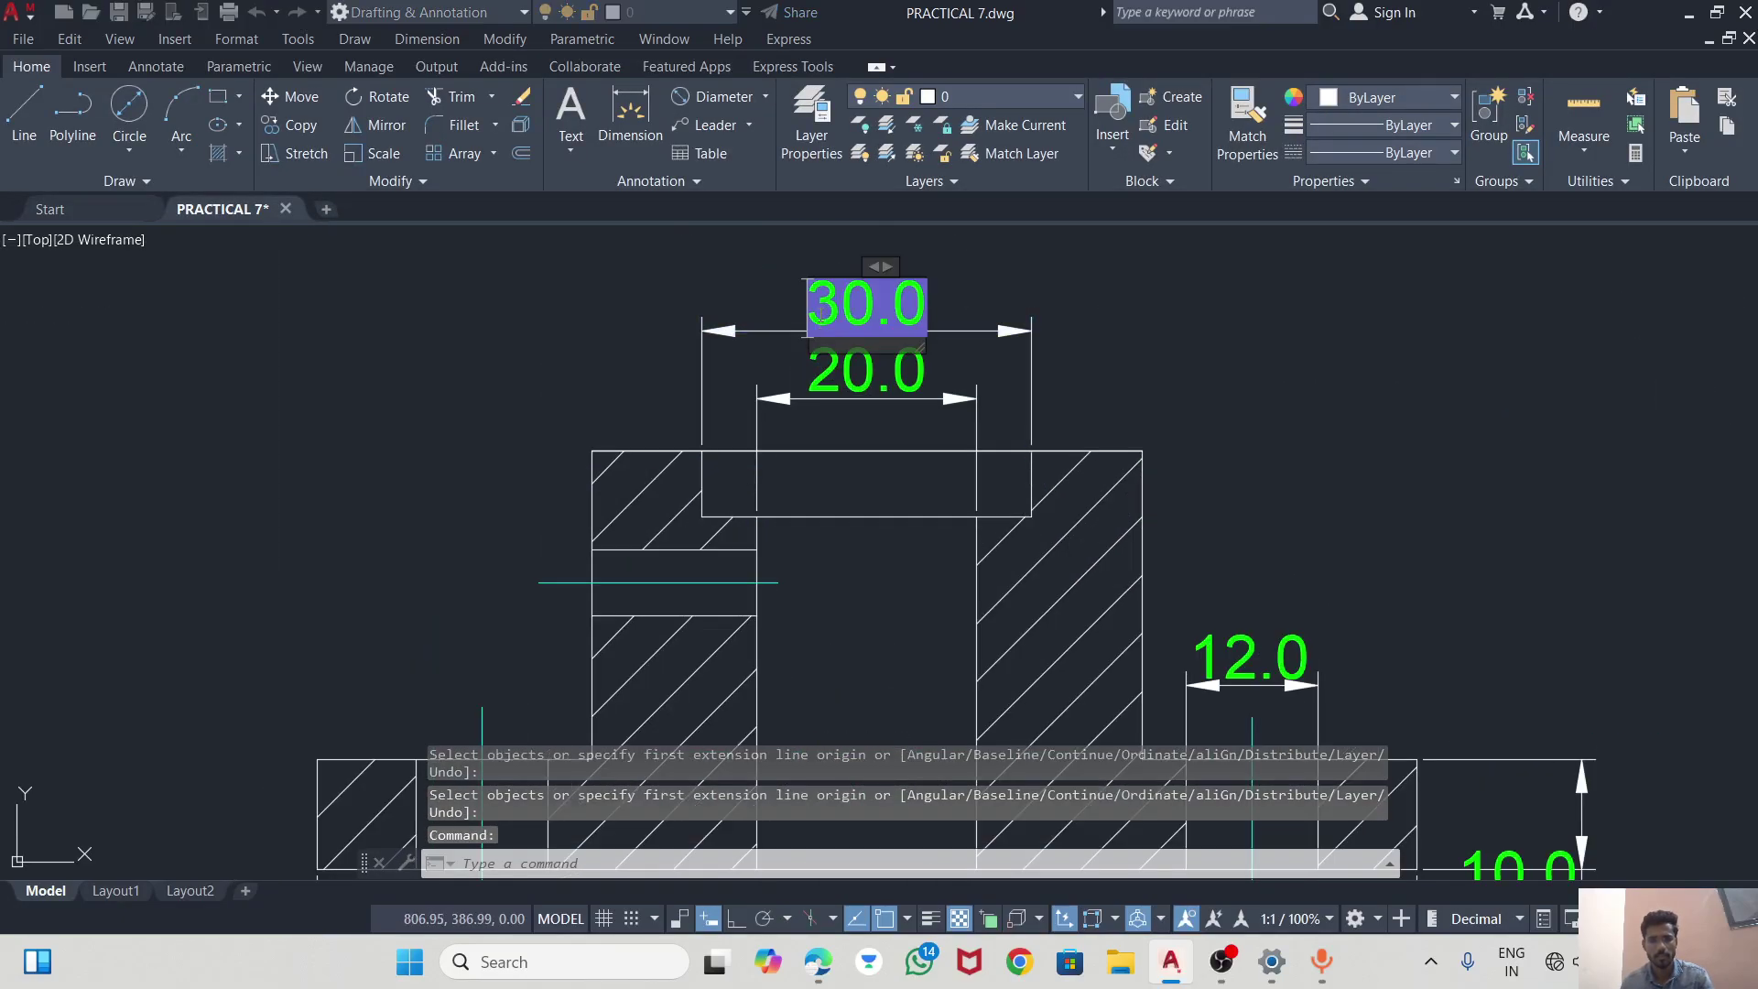
{"action": "type", "text": "%"}
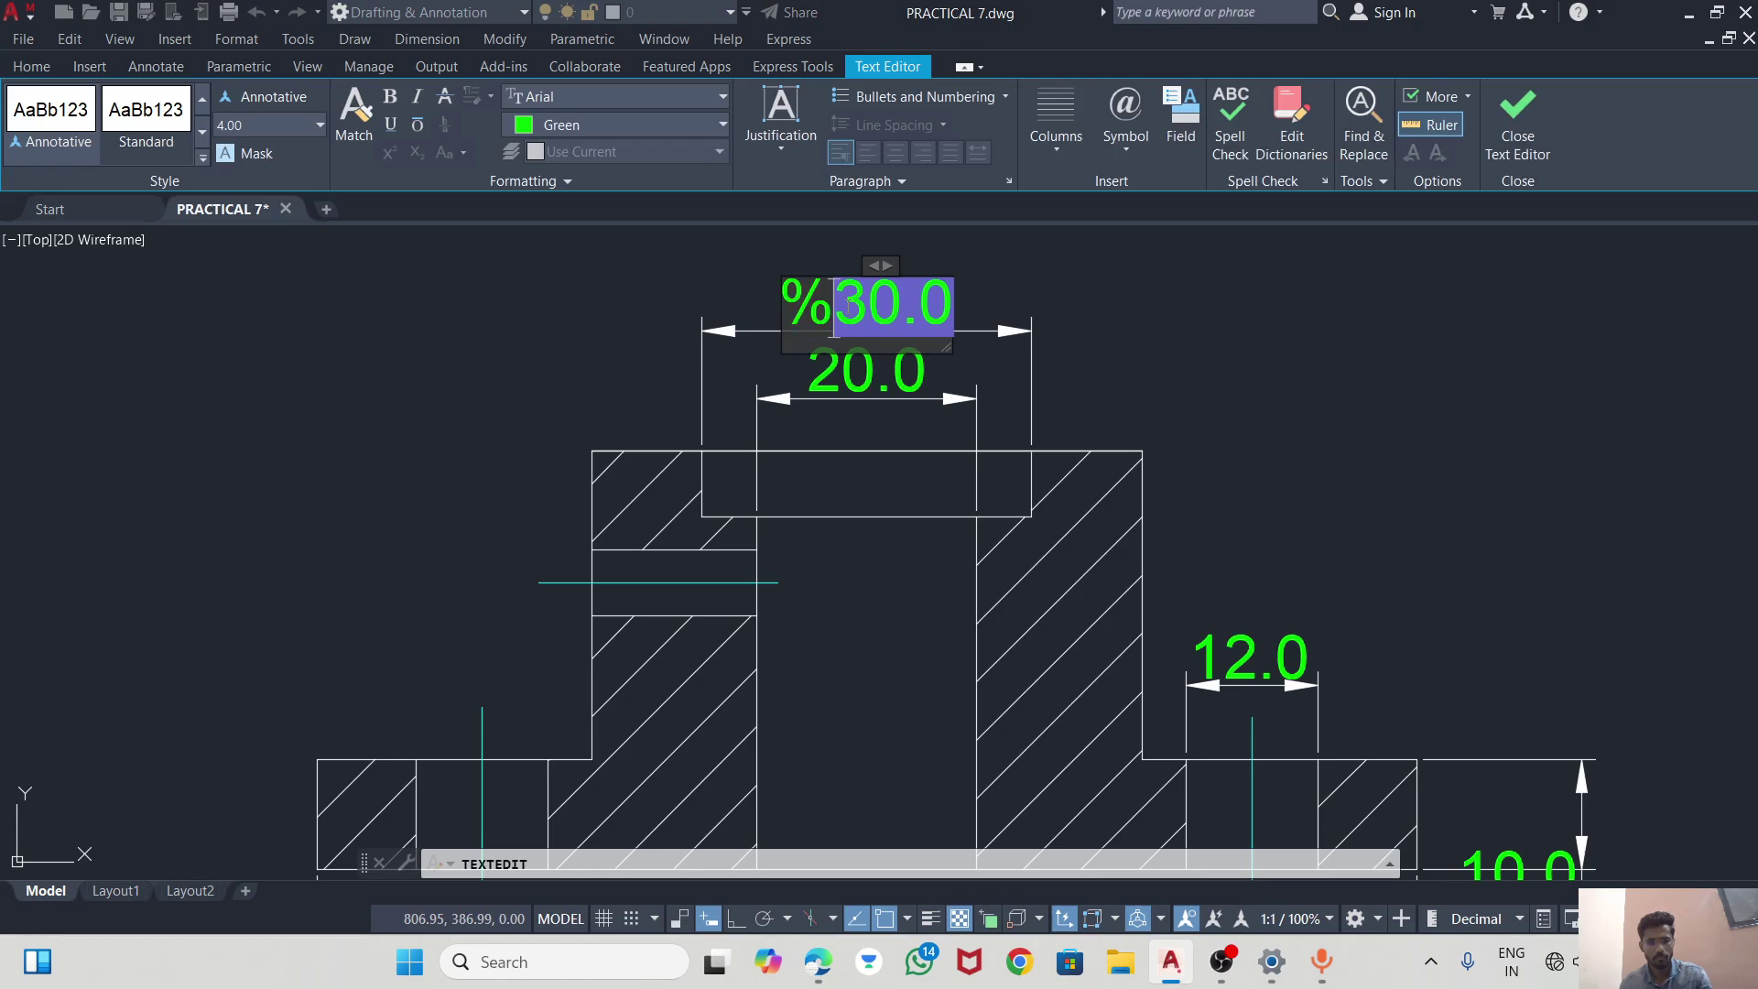
{"action": "type", "text": "%c"}
{"action": "left_click", "coordinate": [1144, 315]}
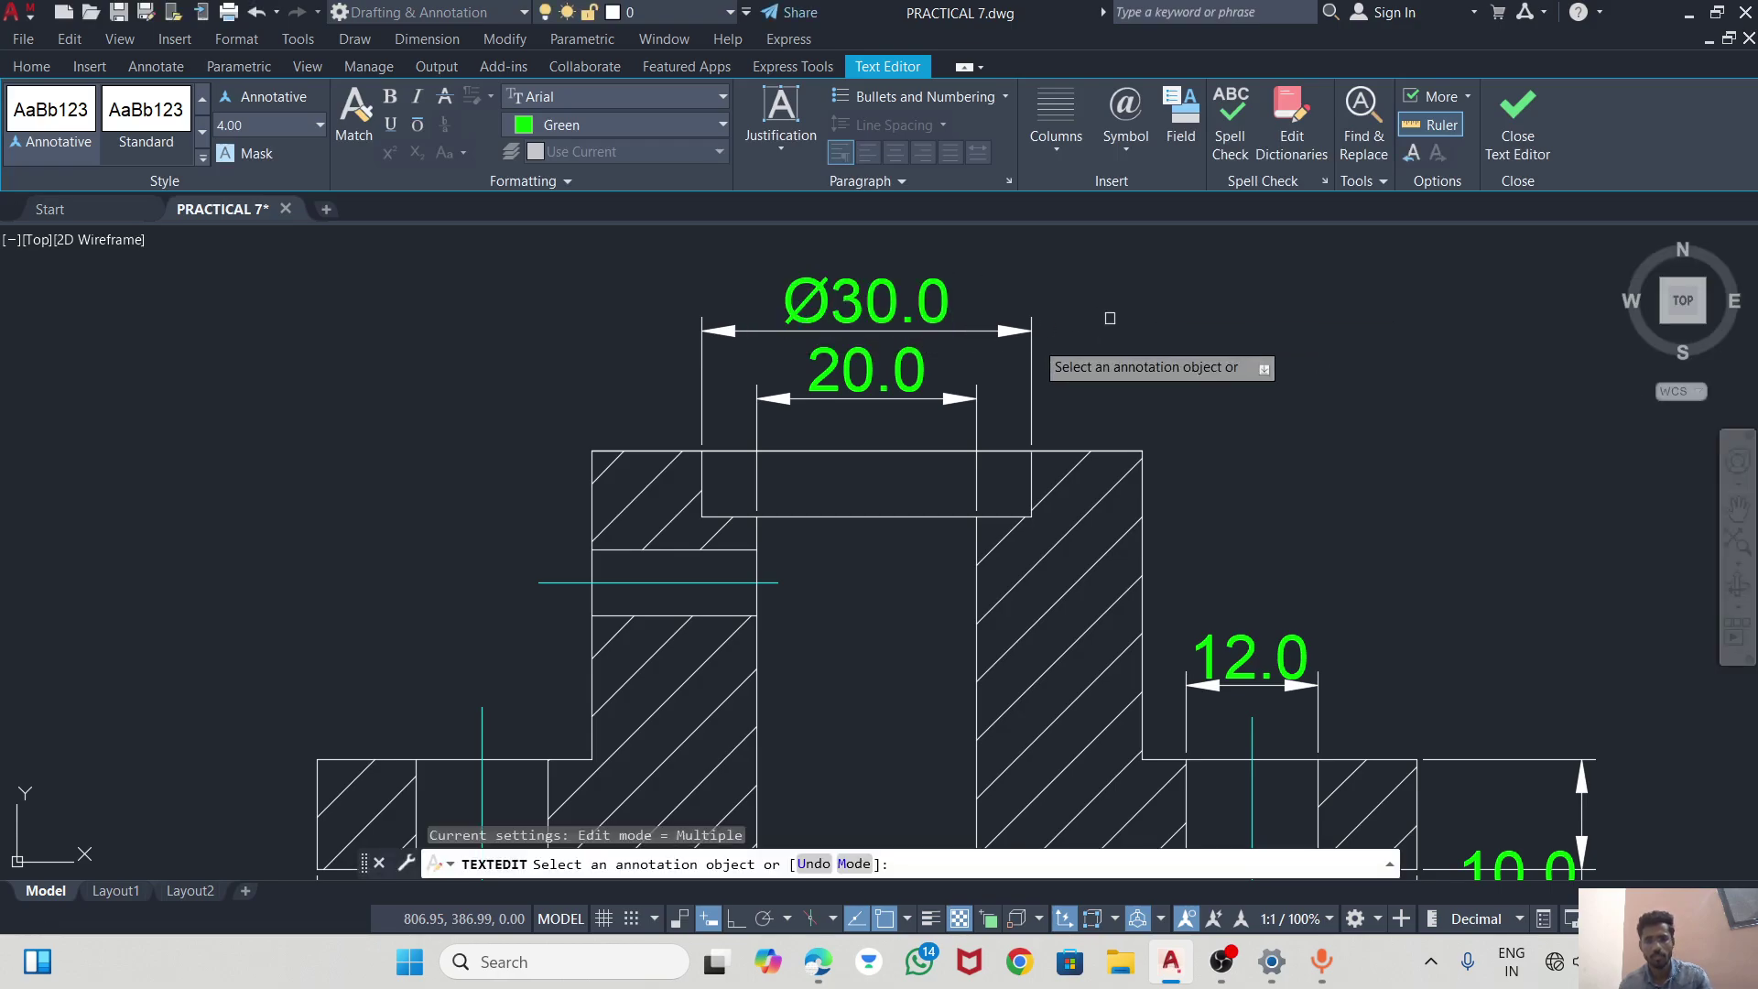
{"action": "left_click", "coordinate": [843, 368]}
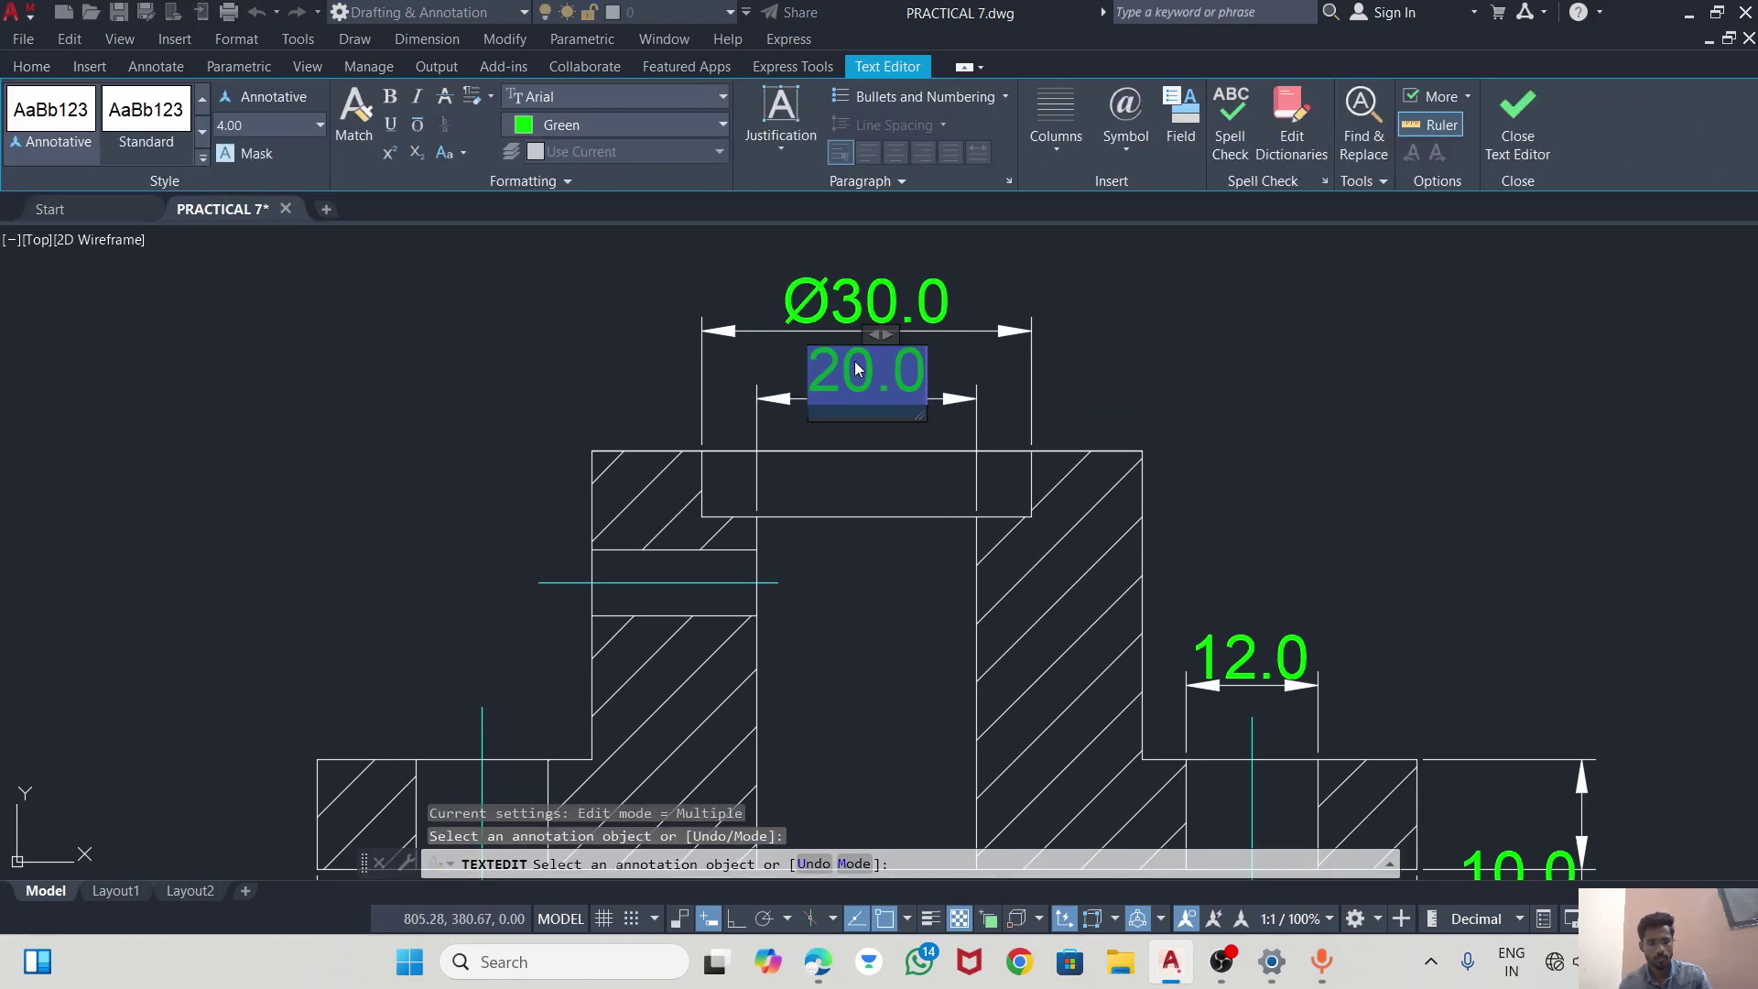
{"action": "type", "text": "%%"}
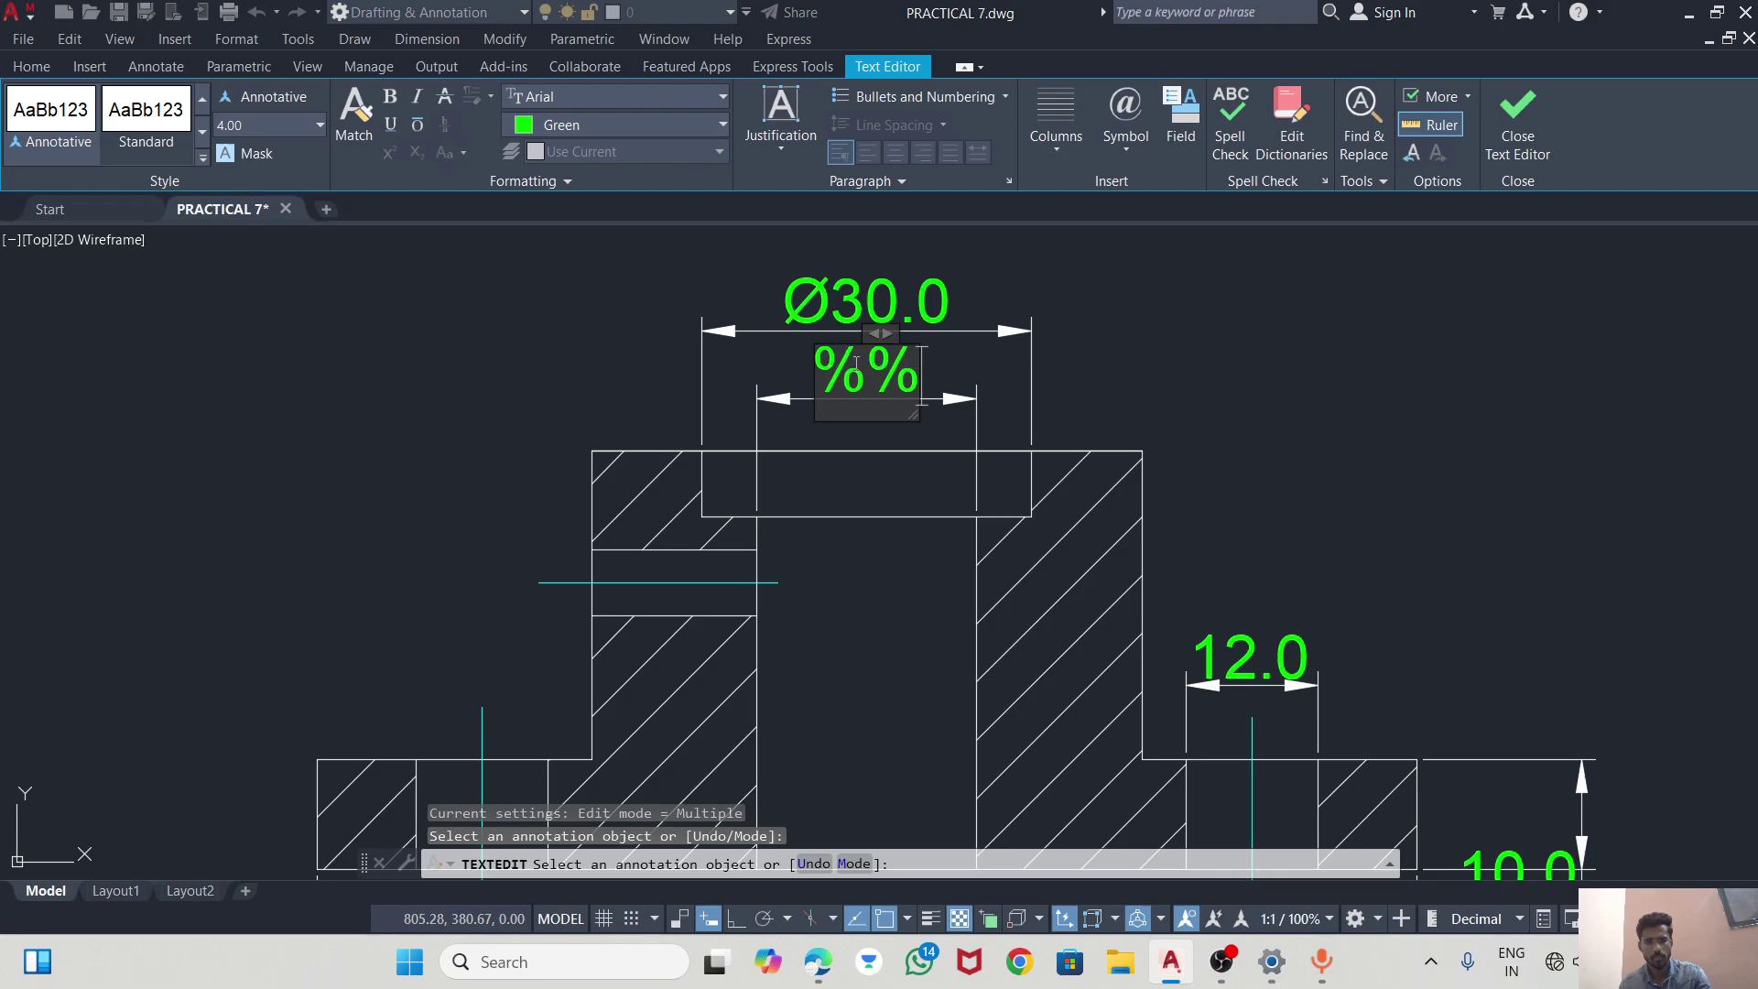
{"action": "type", "text": "c"}
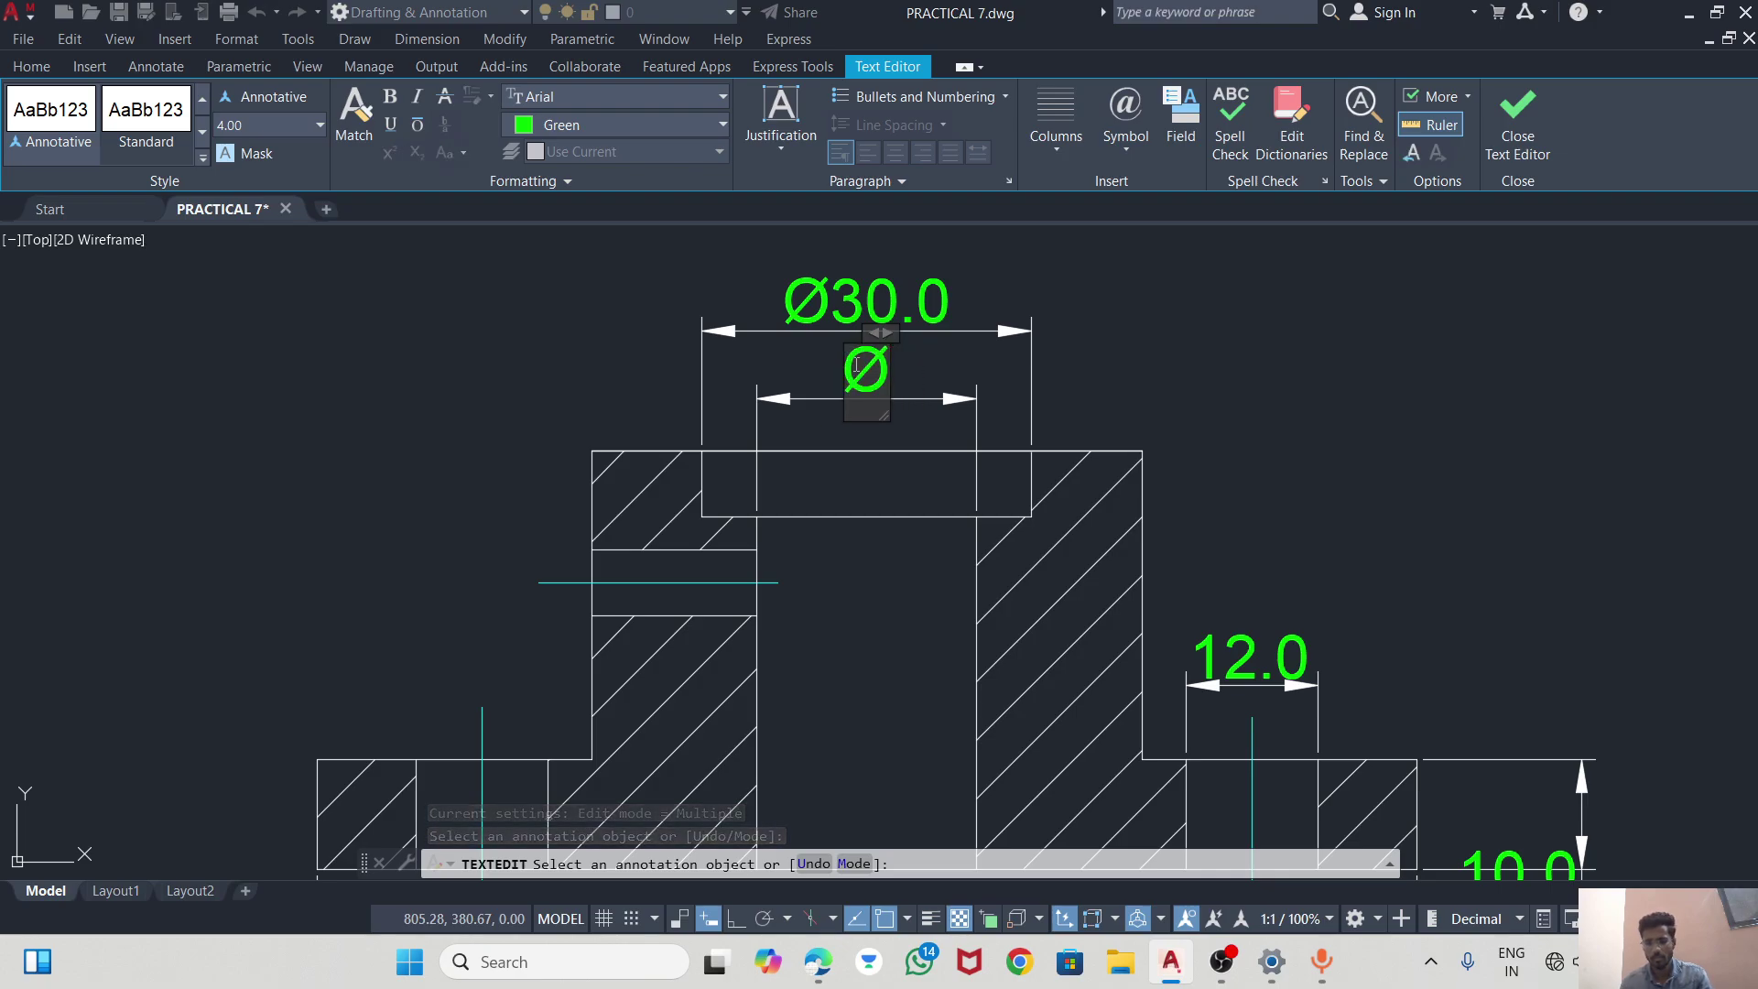
{"action": "key", "text": "Return"}
{"action": "key", "text": "BackSpace"}
{"action": "type", "text": "20"}
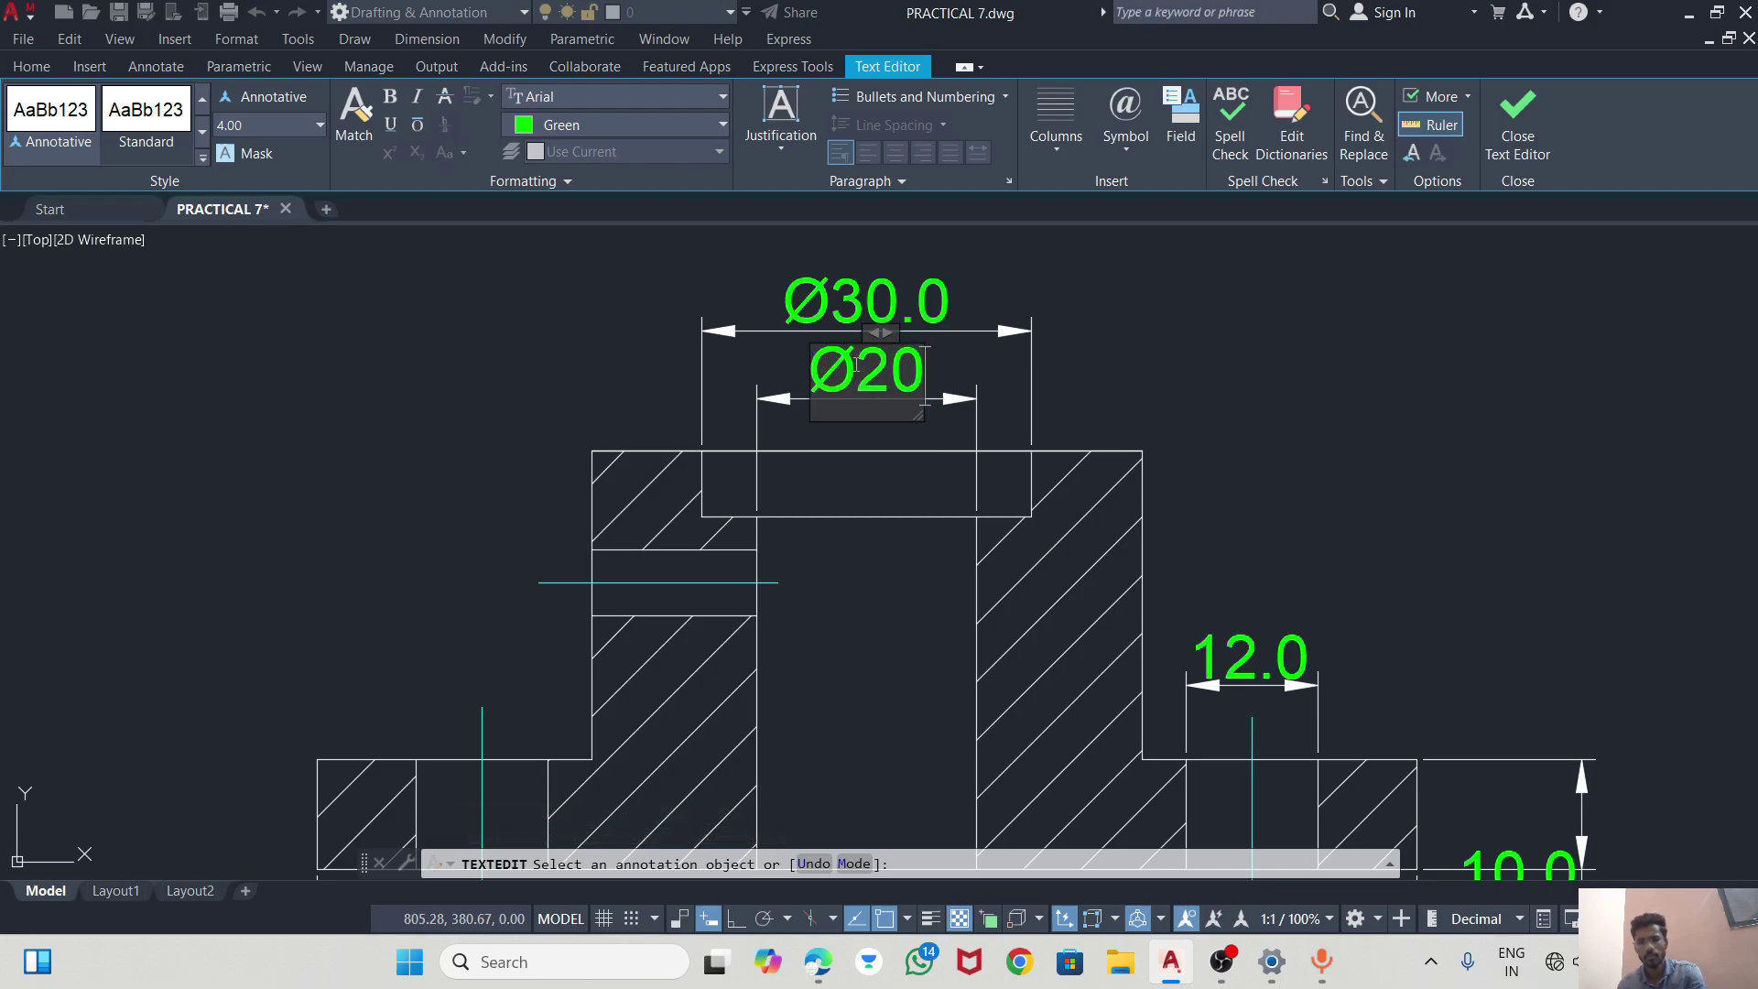
{"action": "left_click", "coordinate": [1255, 373]}
Prefix the hole's 12.0 dimension with %%c so it reads Ø12.0.
{"action": "left_click", "coordinate": [1216, 657]}
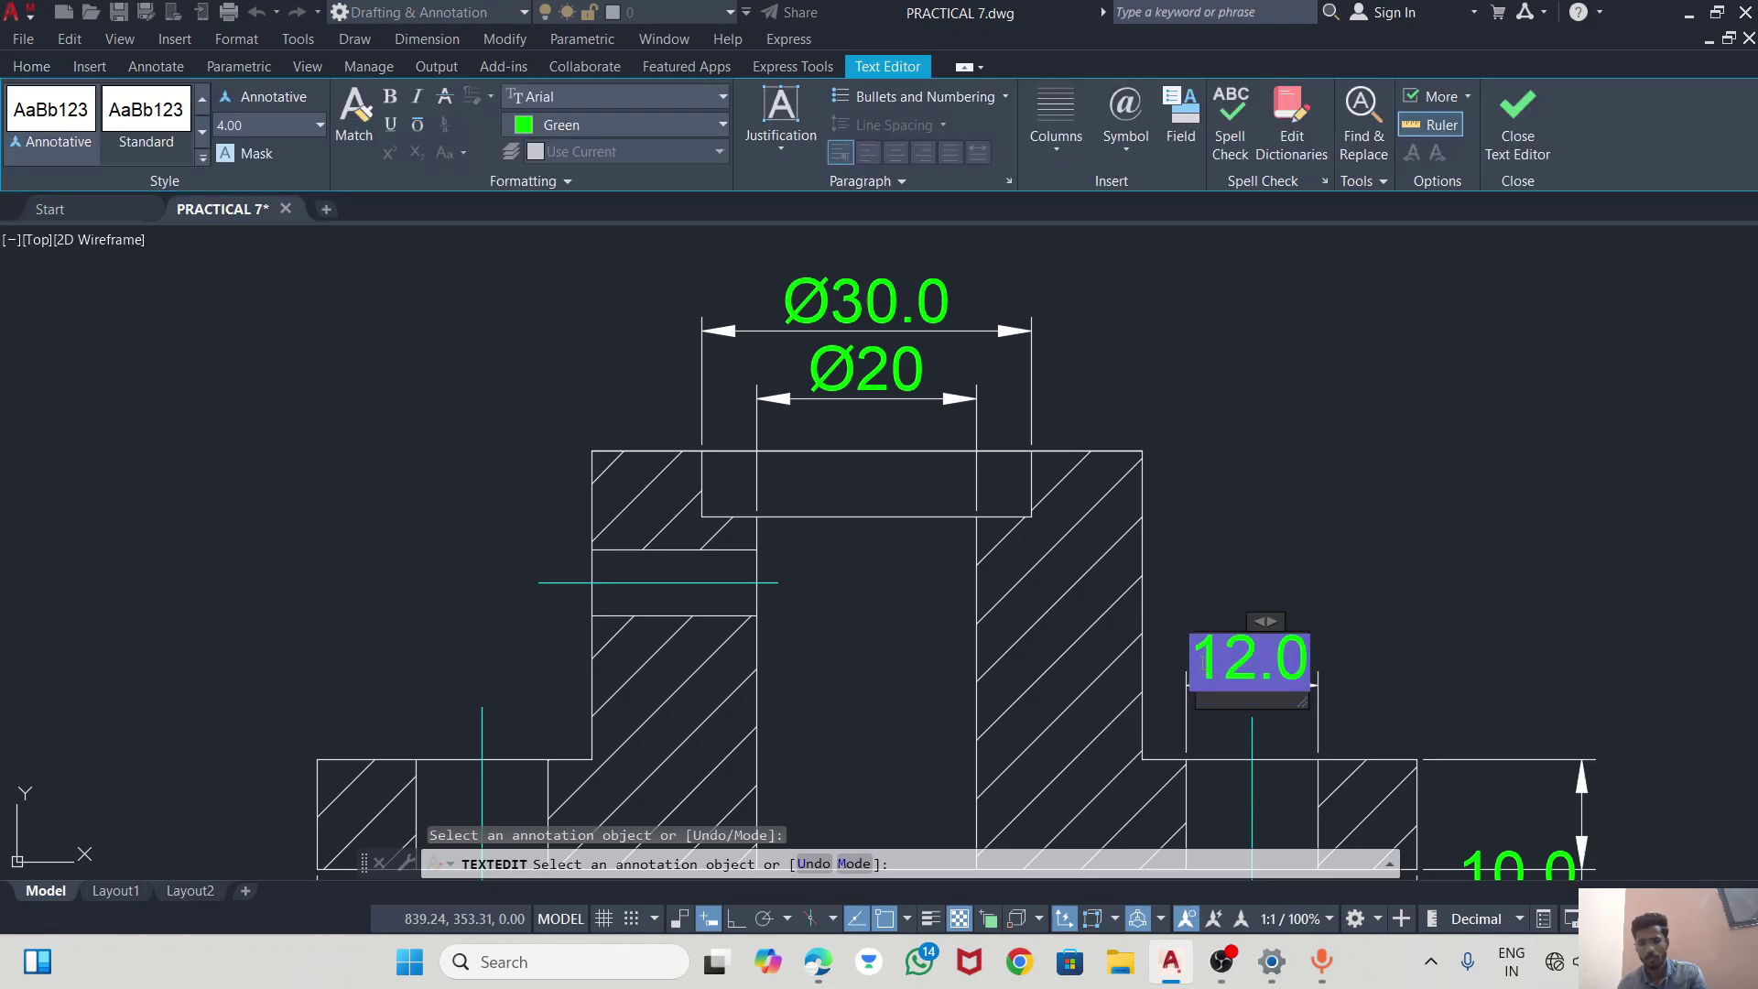
{"action": "type", "text": "%%"}
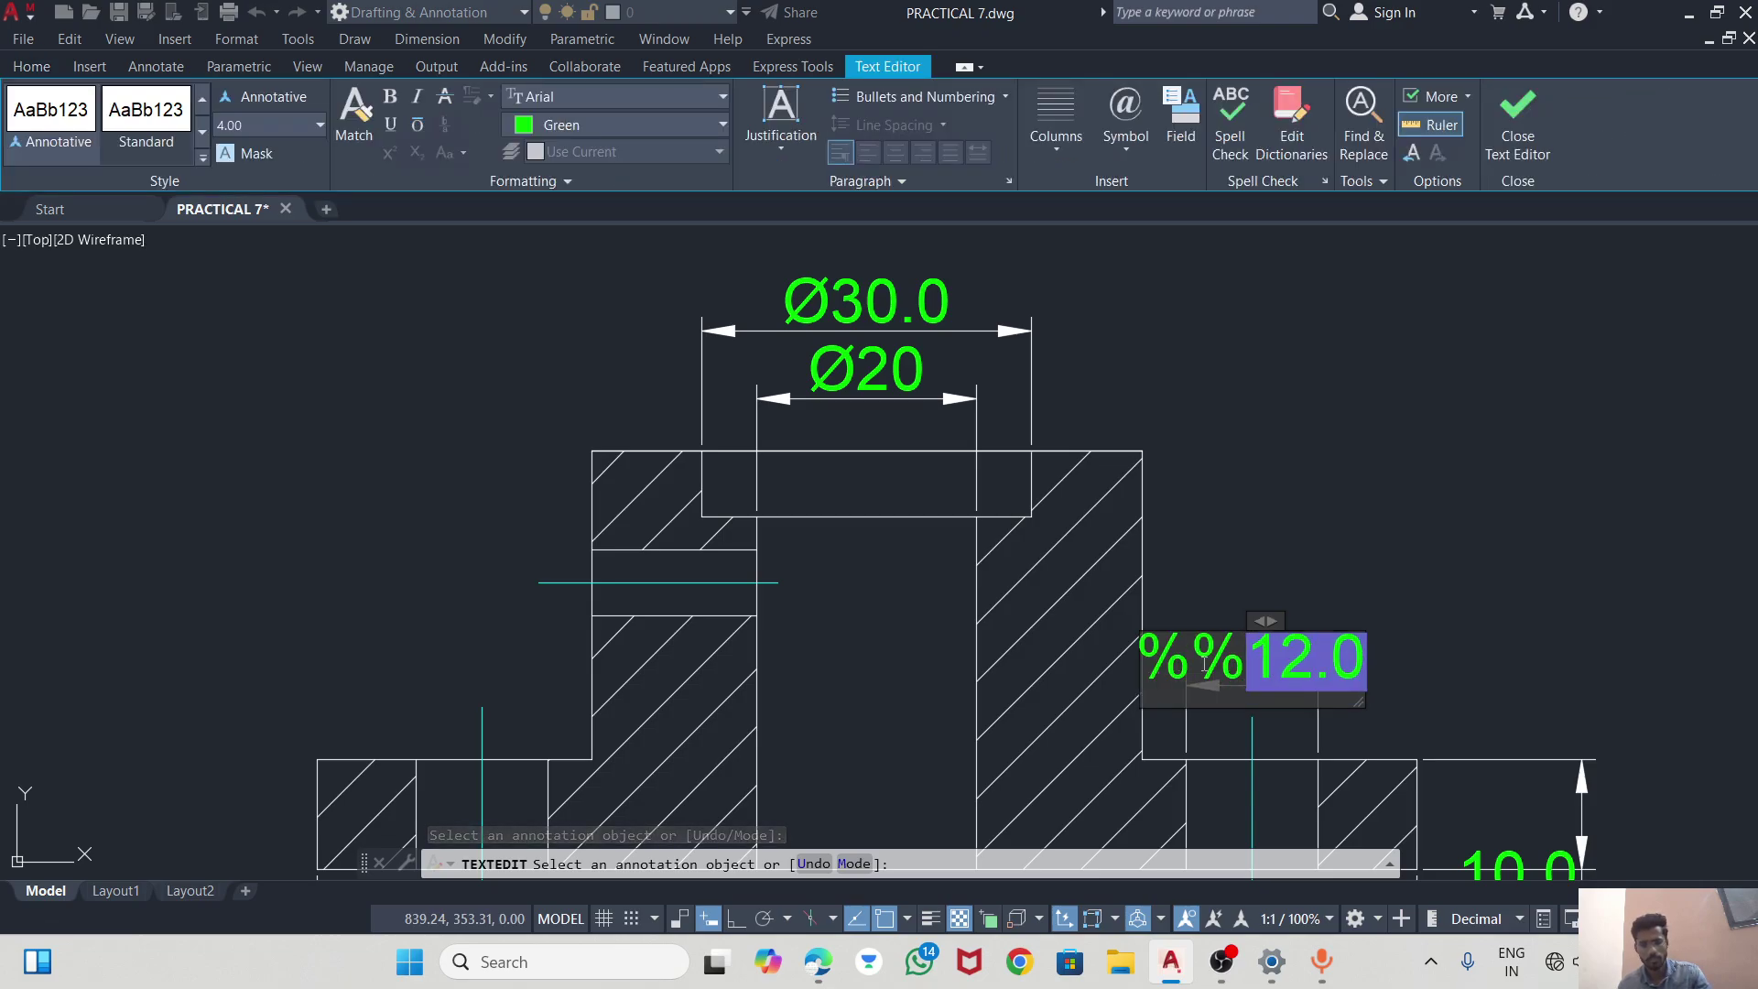
{"action": "type", "text": "c"}
{"action": "left_click", "coordinate": [1066, 720]}
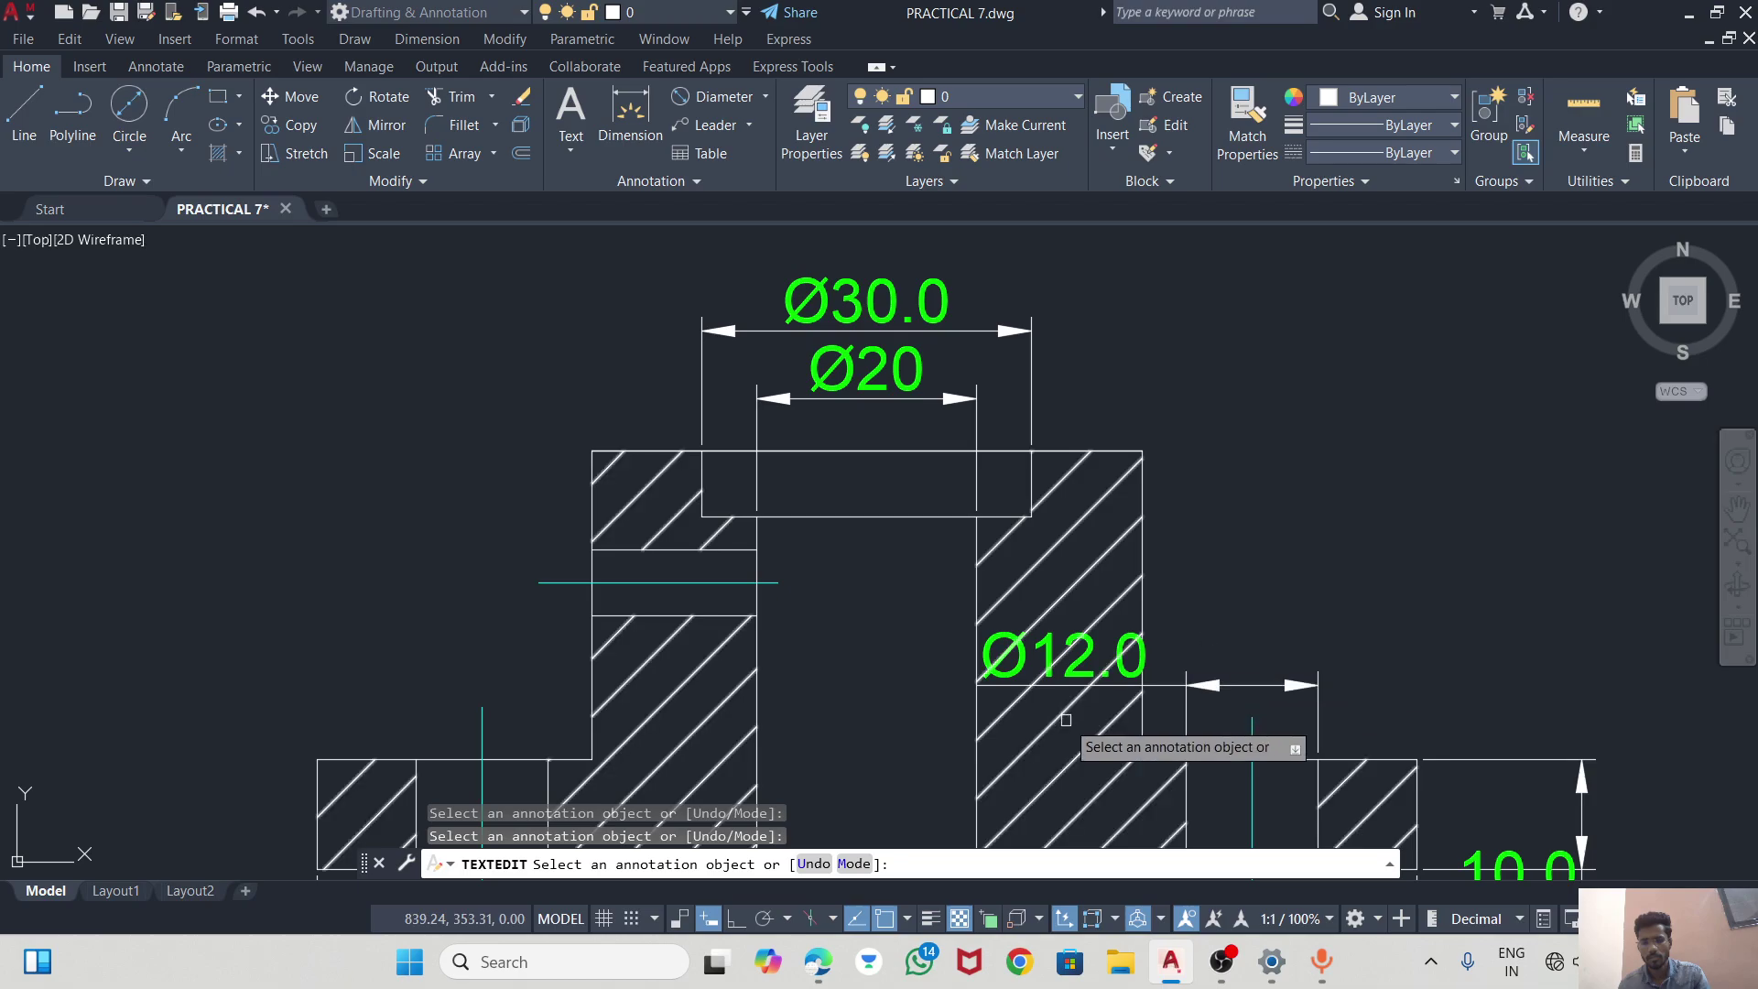
{"action": "left_click", "coordinate": [1181, 682]}
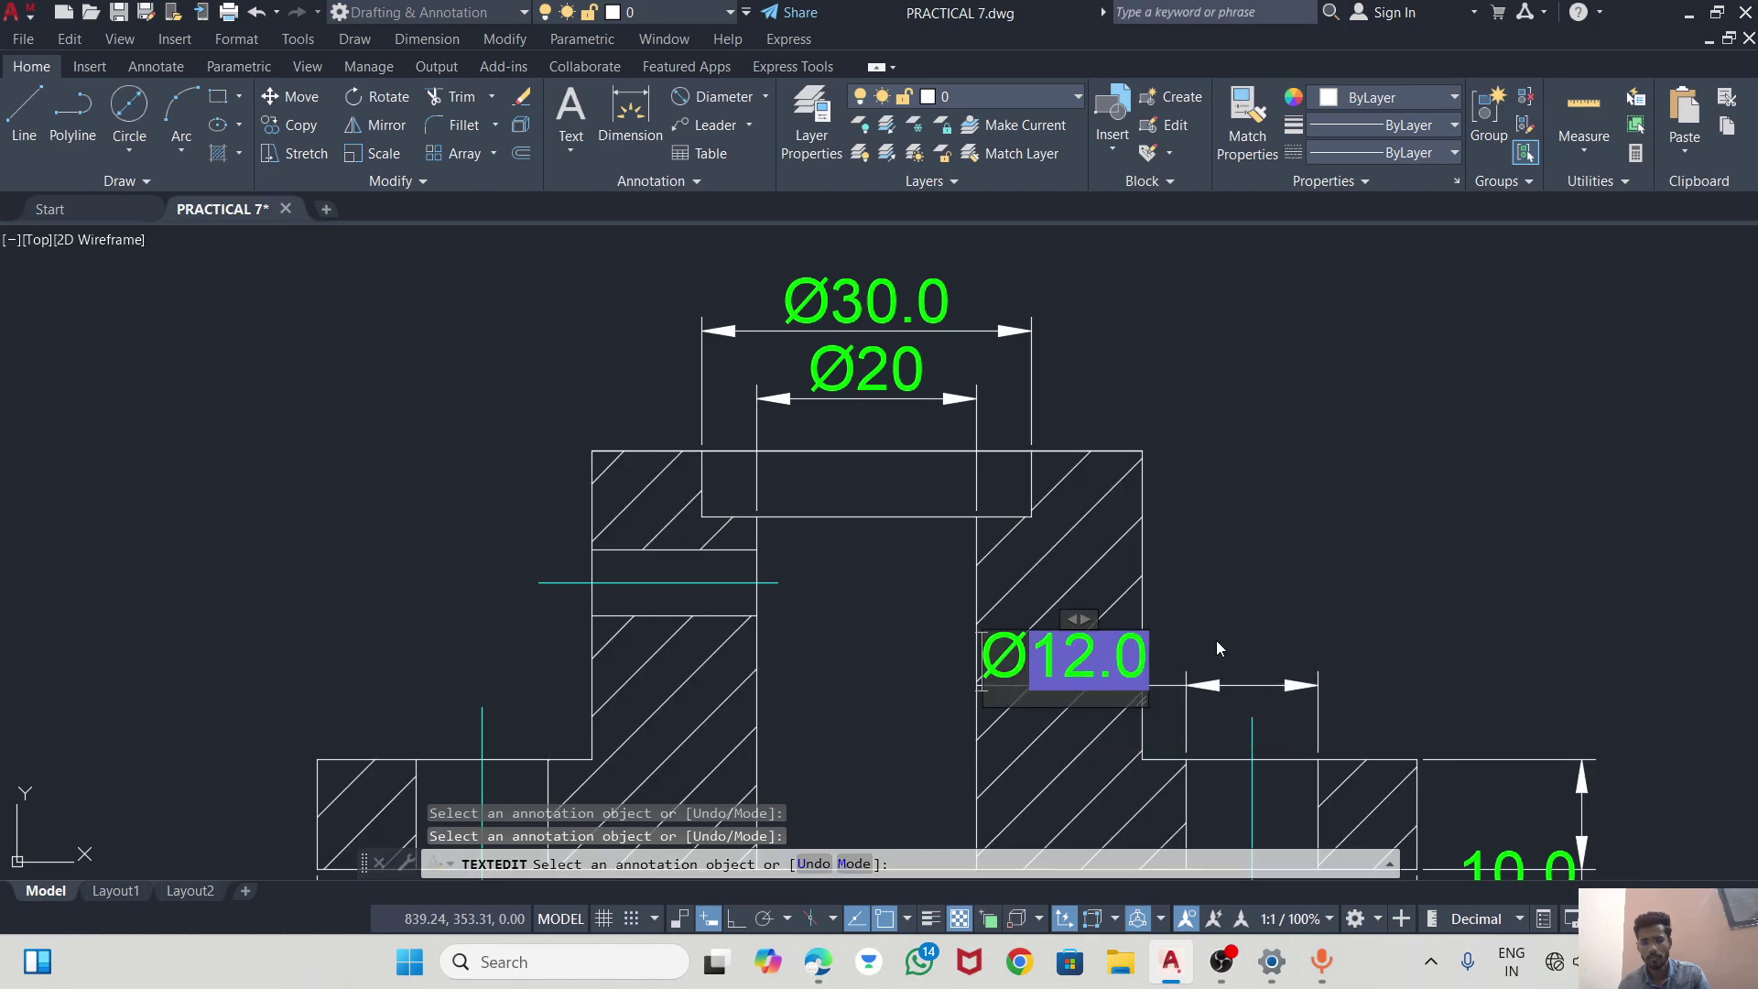
{"action": "left_click", "coordinate": [1261, 608]}
{"action": "left_click", "coordinate": [1238, 683]}
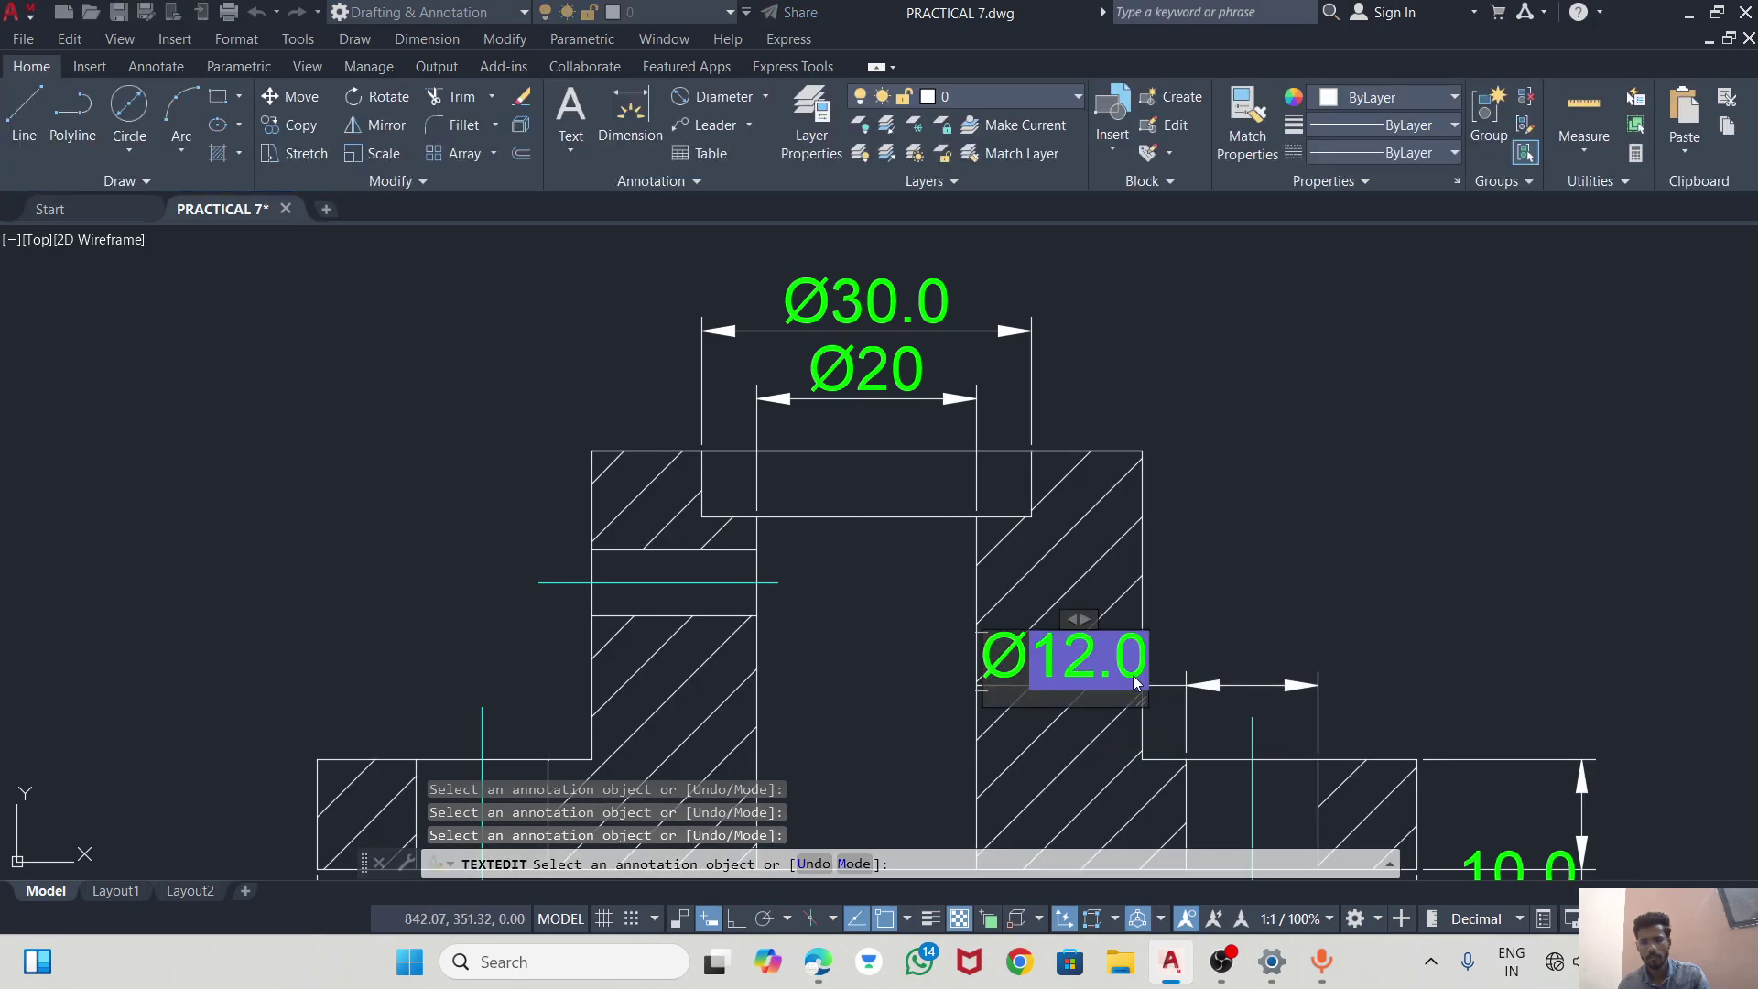
{"action": "left_click", "coordinate": [1375, 597]}
{"action": "left_click", "coordinate": [1001, 686]}
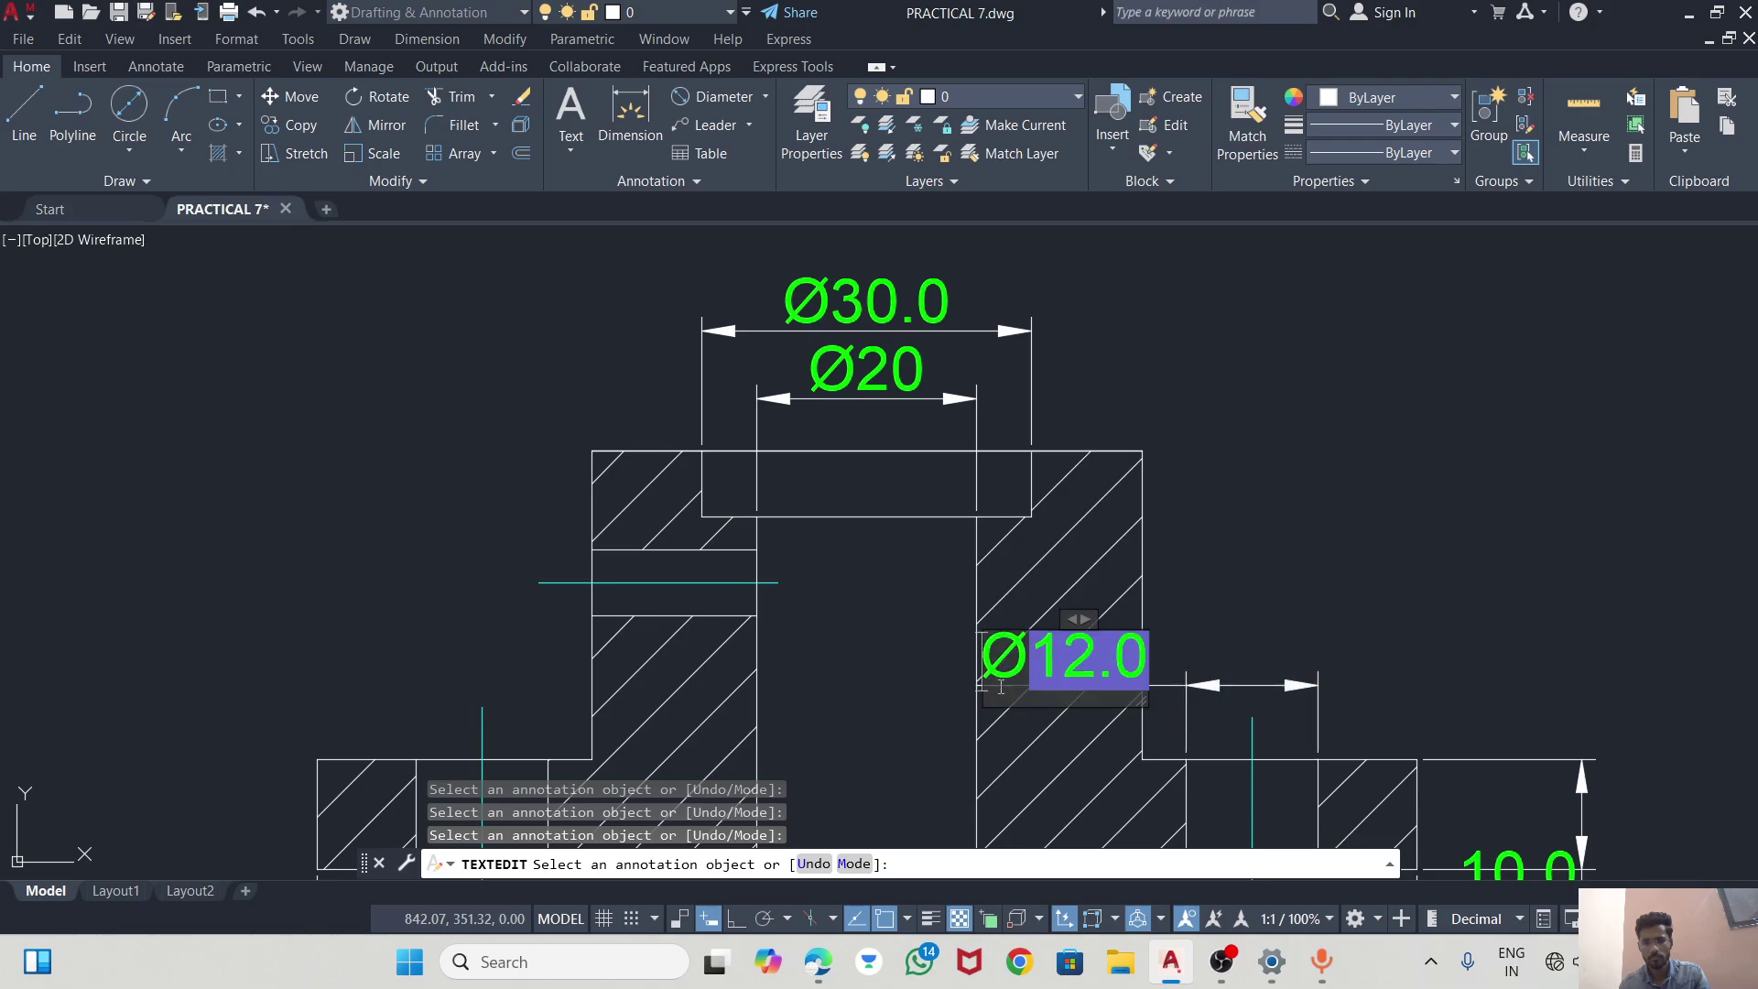
{"action": "left_click", "coordinate": [1376, 503]}
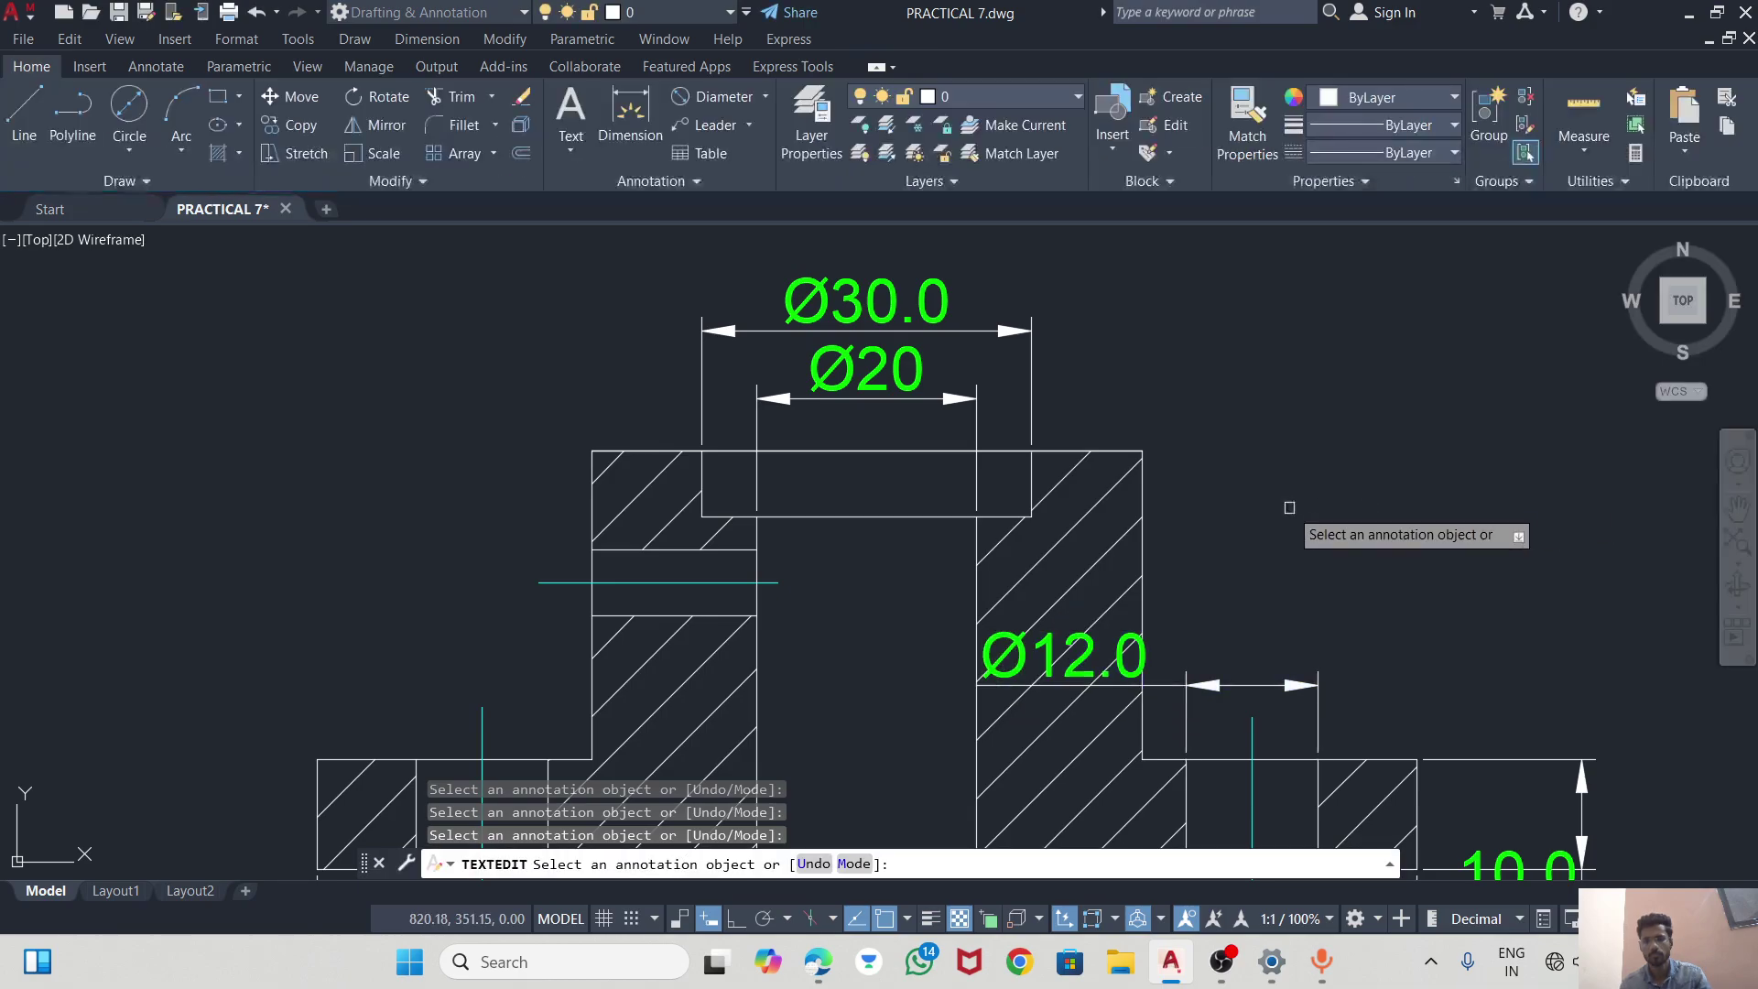
{"action": "key", "text": "Escape"}
{"action": "key", "text": "Escape"}
{"action": "left_click", "coordinate": [1043, 679]}
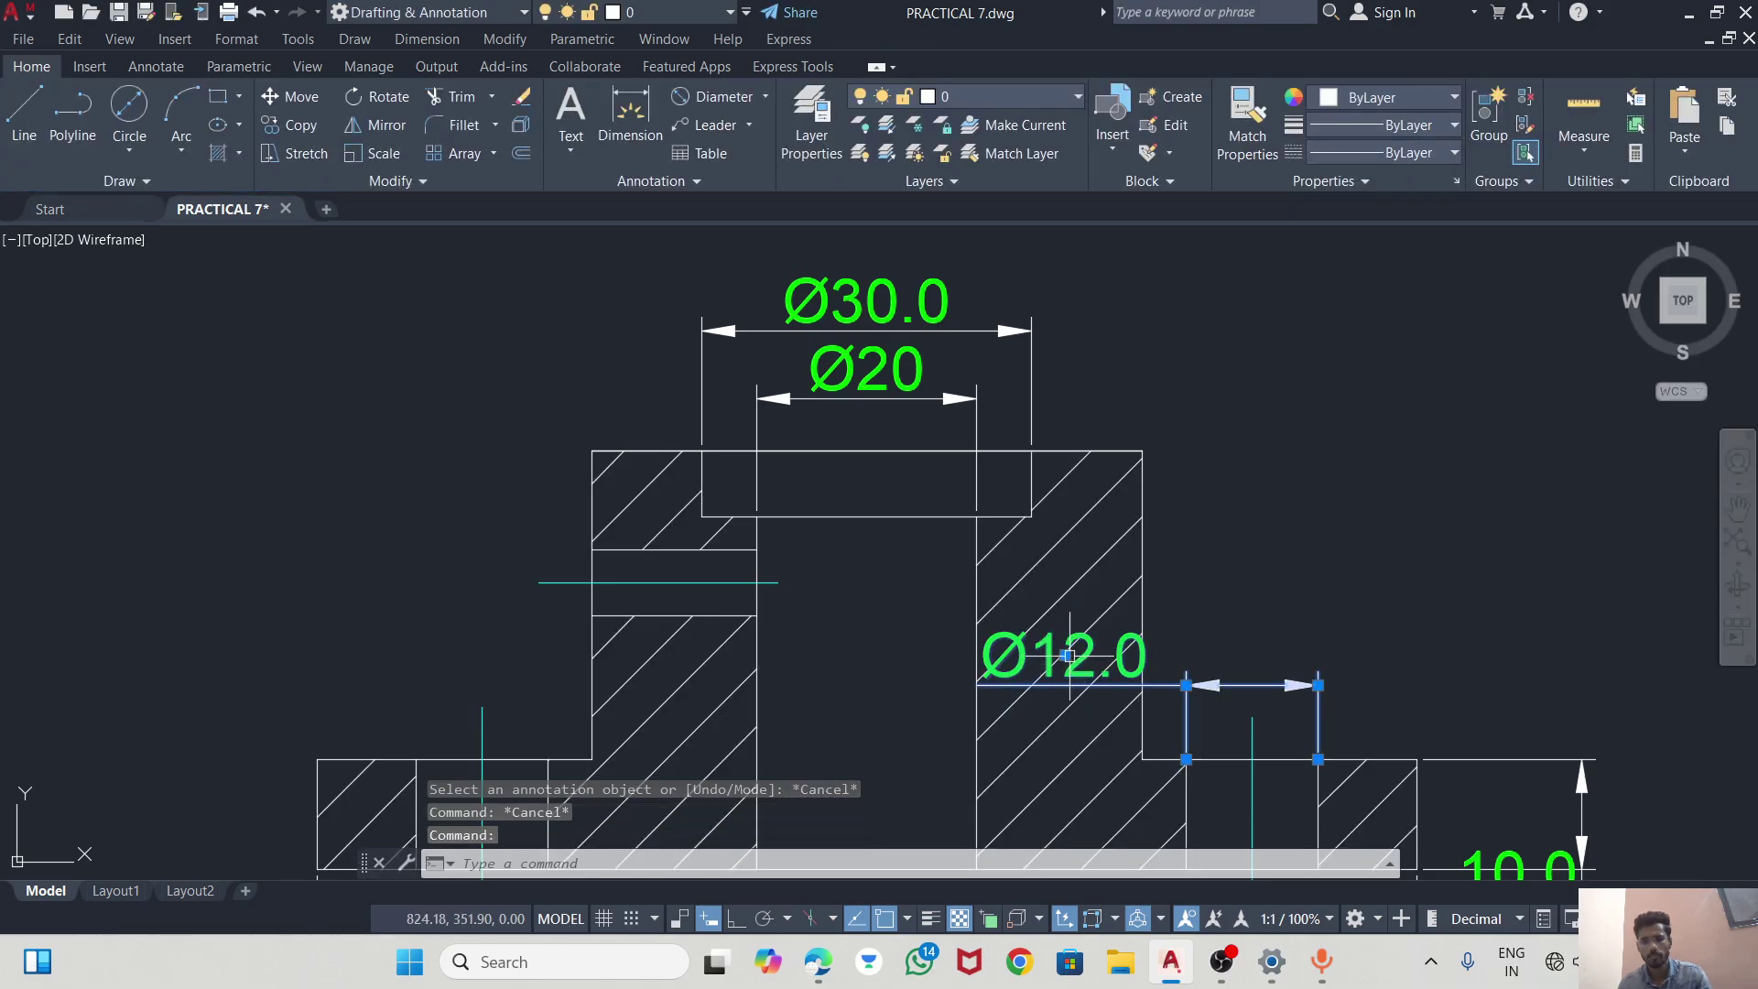
Drag the Ø12.0 dimension text up and to the right of the flange hole.
{"action": "left_click", "coordinate": [1067, 656]}
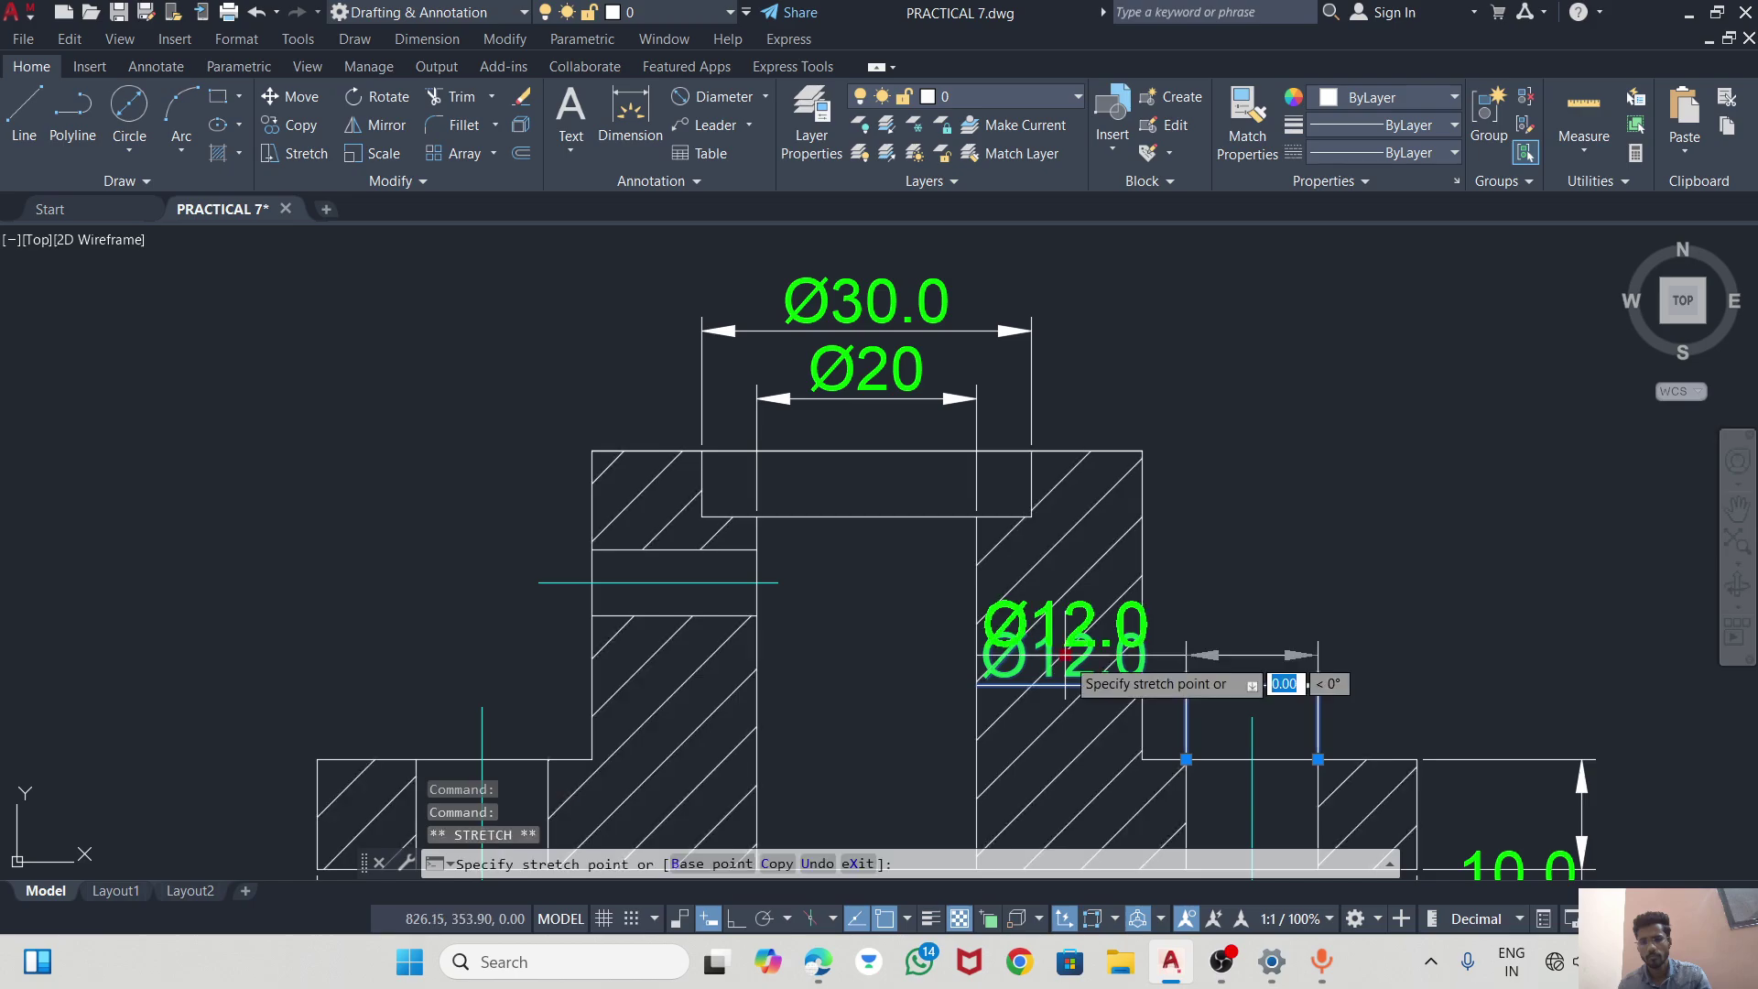
{"action": "left_click", "coordinate": [1371, 622]}
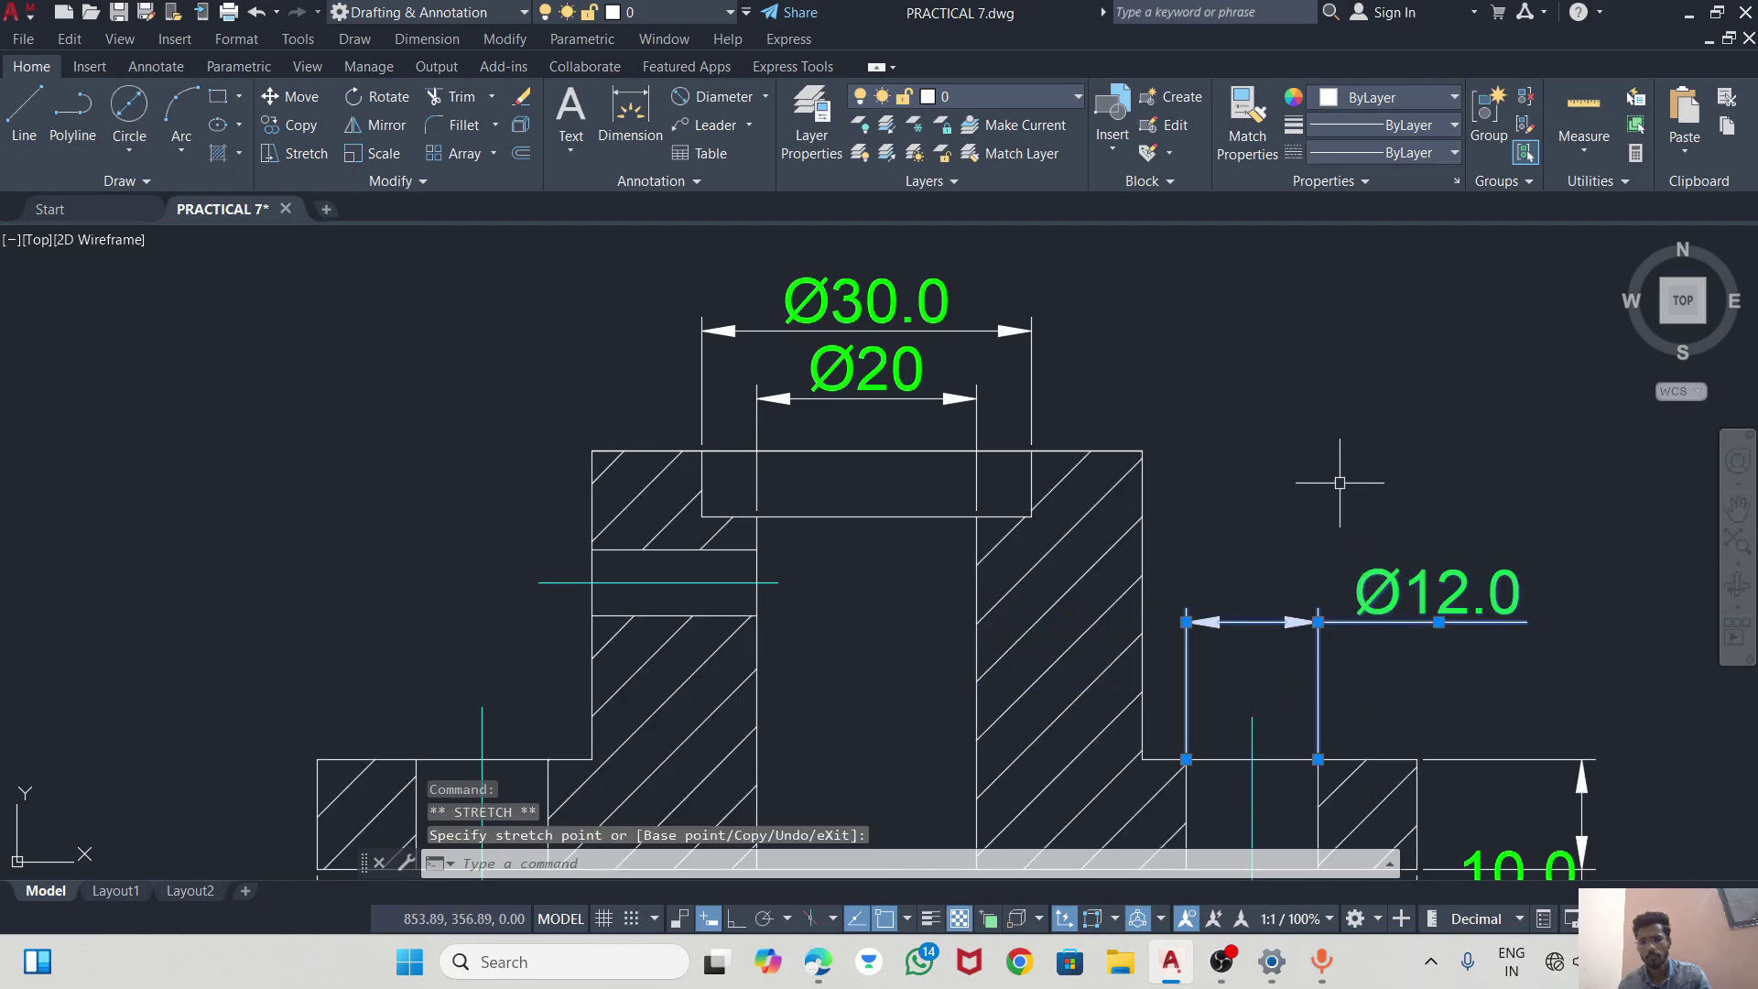
{"action": "key", "text": "Escape"}
{"action": "scroll", "coordinate": [1197, 499], "scroll_direction": "down", "scroll_amount": 2}
{"action": "scroll", "coordinate": [1194, 504], "scroll_direction": "down", "scroll_amount": 3}
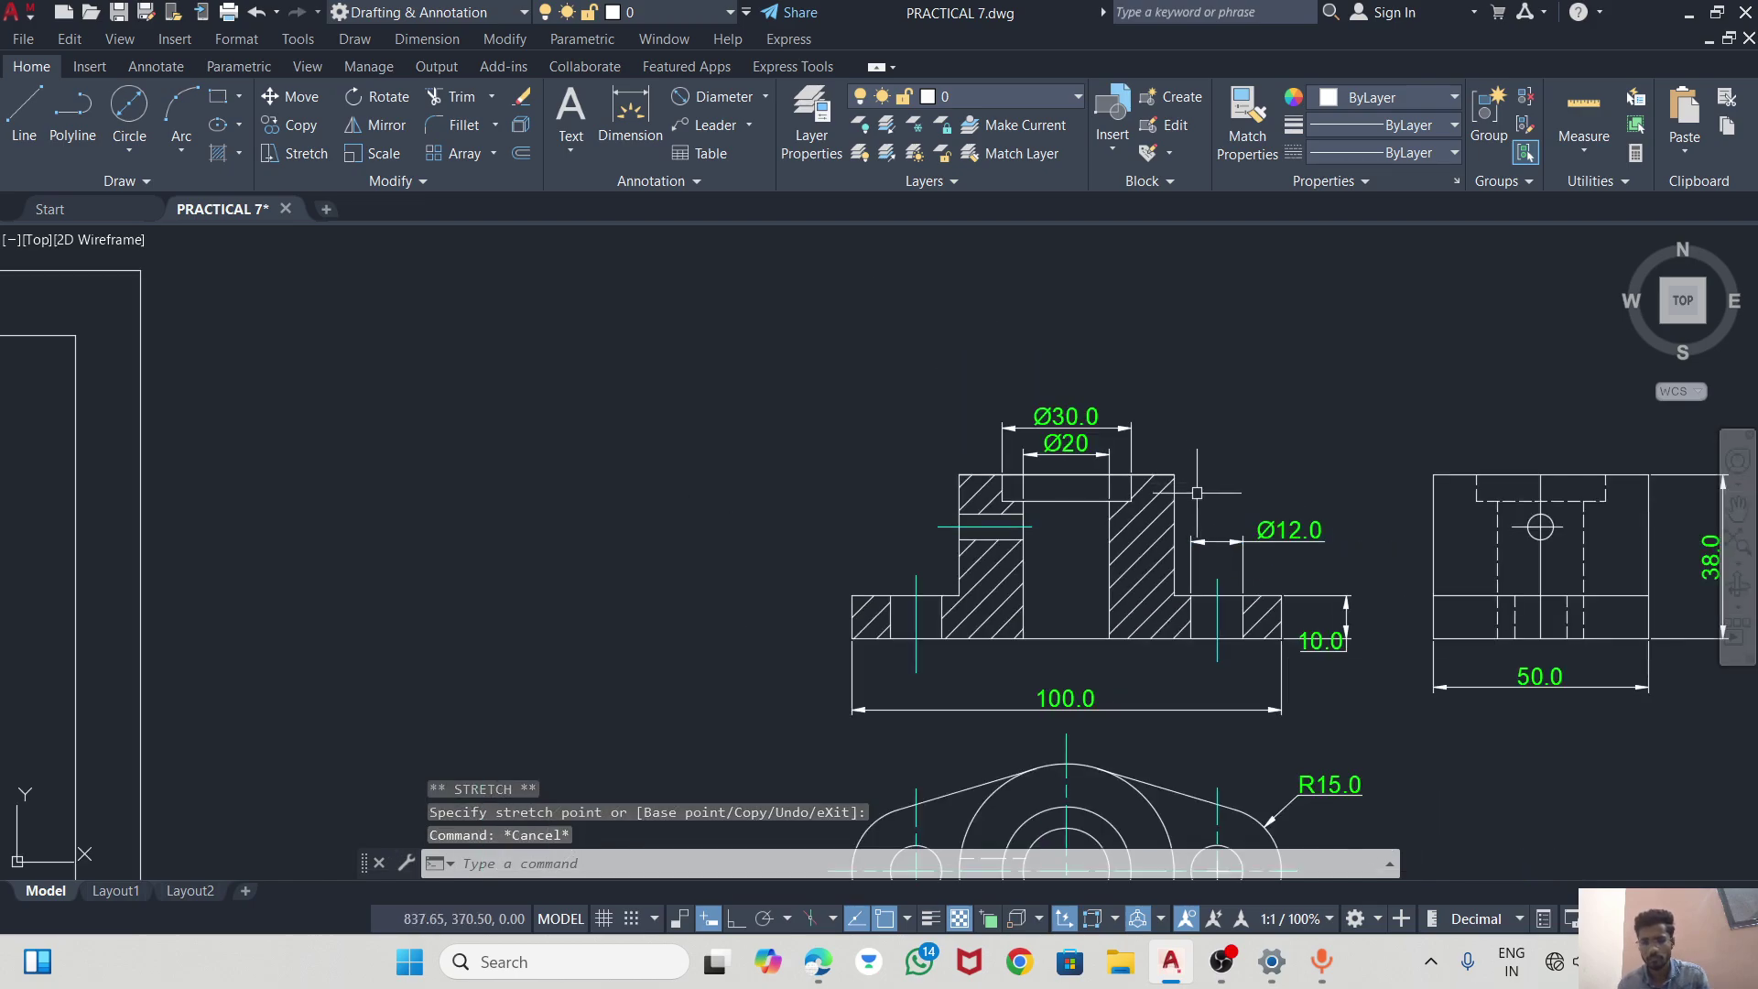
{"action": "scroll", "coordinate": [1364, 669], "scroll_direction": "up", "scroll_amount": 3}
{"action": "scroll", "coordinate": [1356, 678], "scroll_direction": "up", "scroll_amount": 4}
Move the 10.0 flange dimension text down below its dimension line.
{"action": "left_click", "coordinate": [1212, 564]}
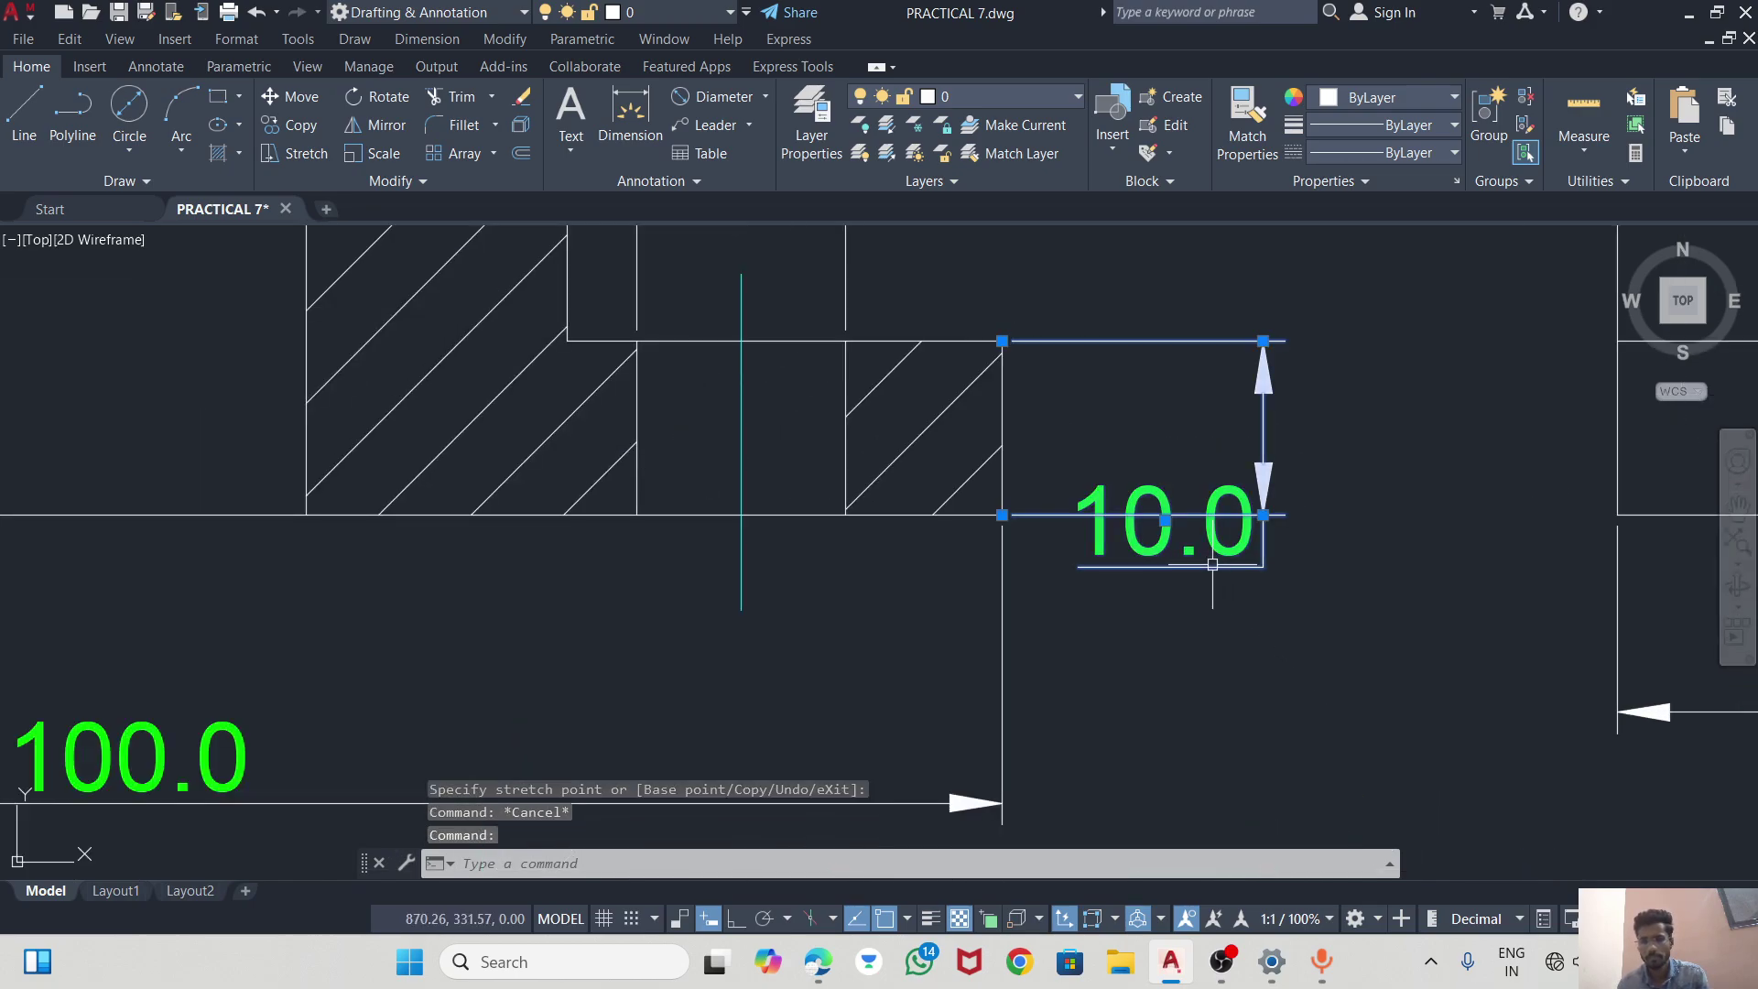
{"action": "left_click", "coordinate": [1165, 520]}
{"action": "left_click", "coordinate": [1170, 646]}
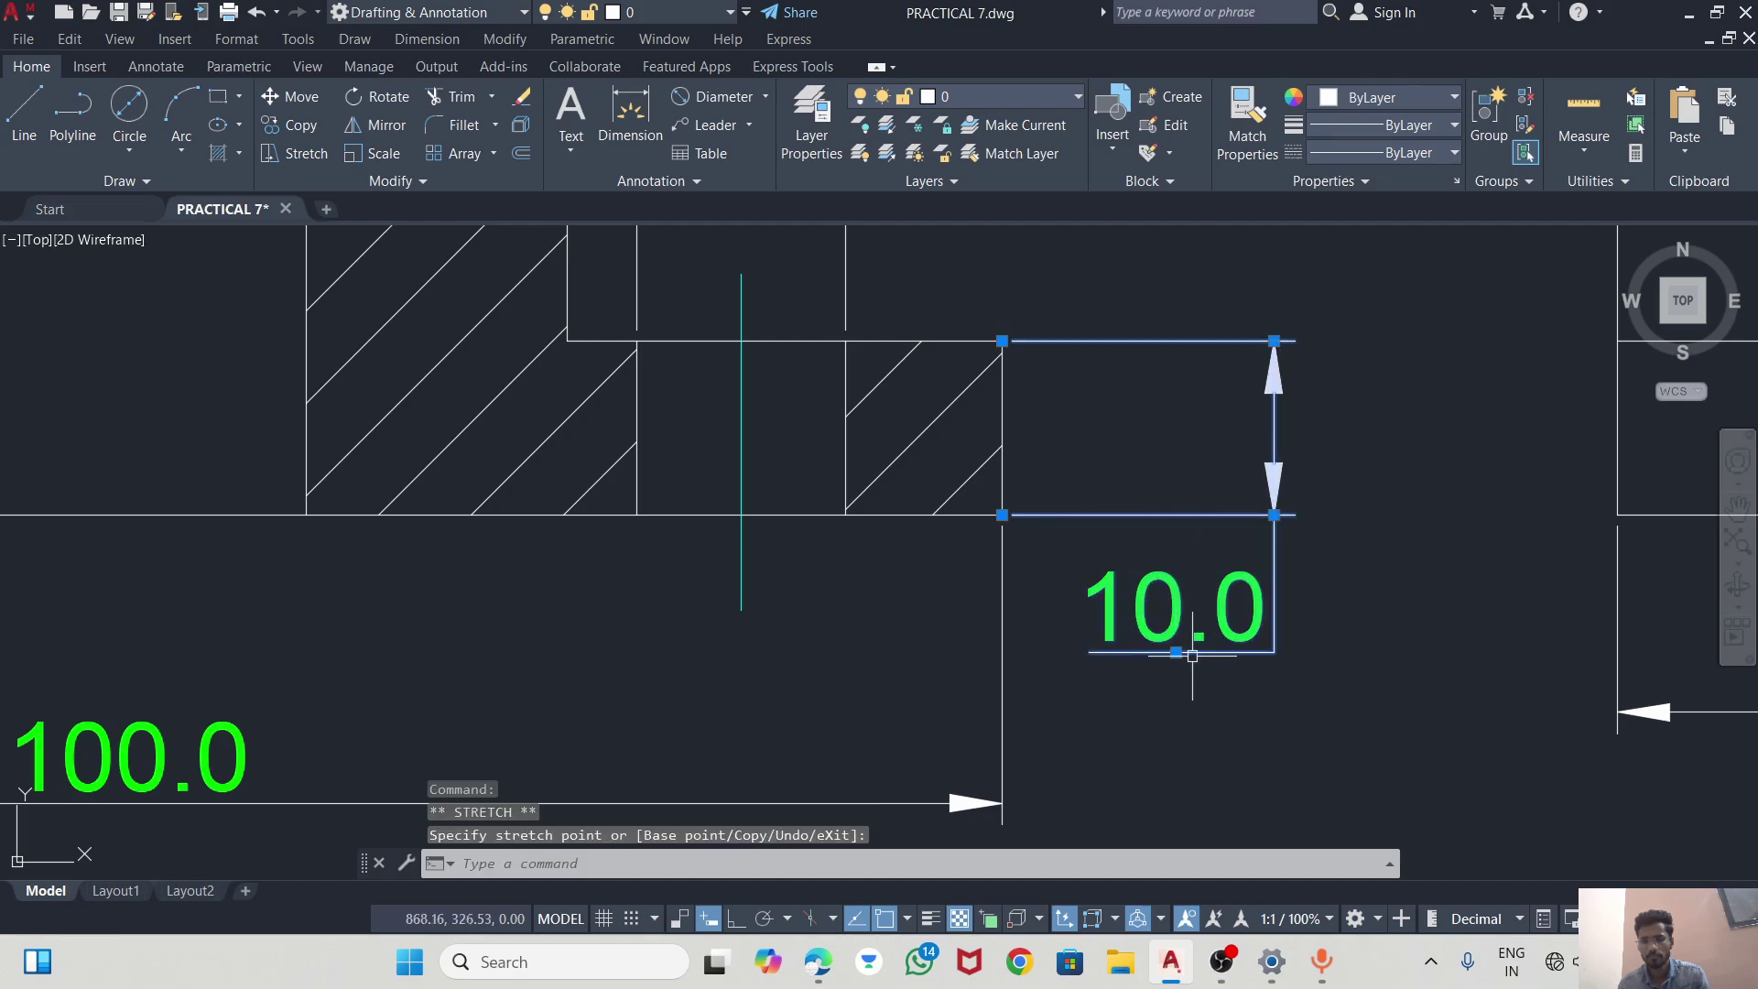
{"action": "scroll", "coordinate": [1405, 532], "scroll_direction": "down", "scroll_amount": 2}
{"action": "left_click", "coordinate": [1404, 533]}
{"action": "key", "text": "Escape"}
{"action": "scroll", "coordinate": [1410, 539], "scroll_direction": "down", "scroll_amount": 2}
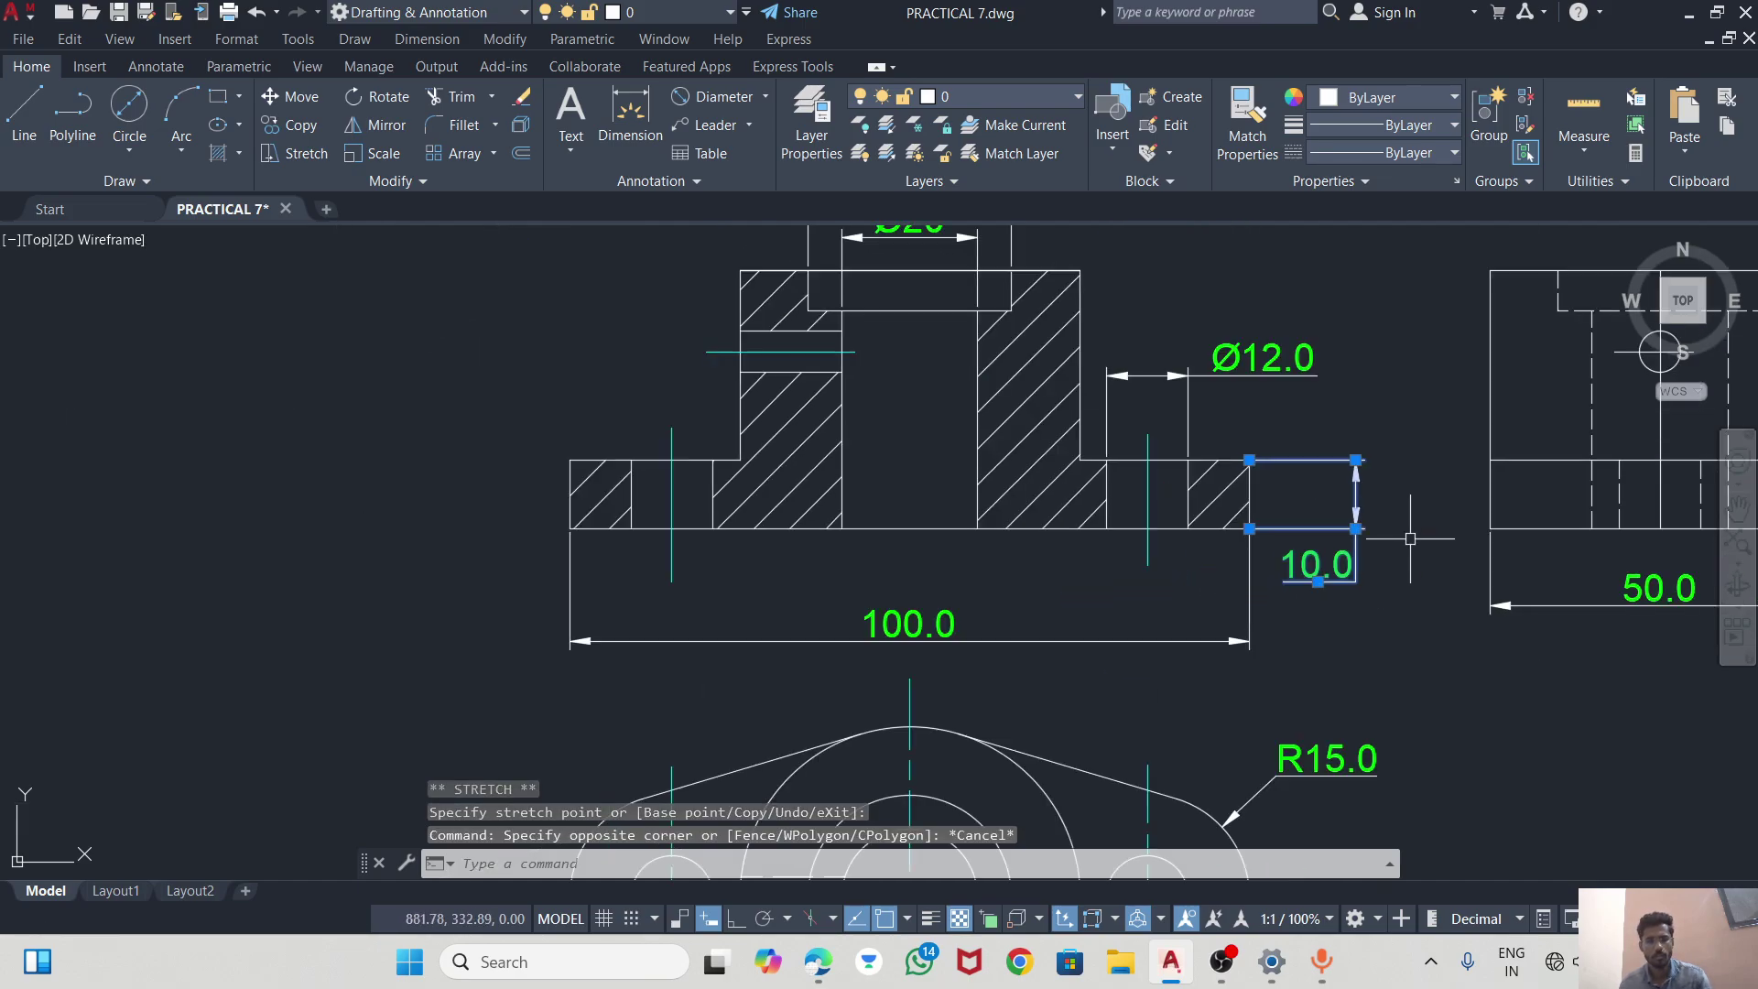
{"action": "scroll", "coordinate": [694, 430], "scroll_direction": "down", "scroll_amount": 2}
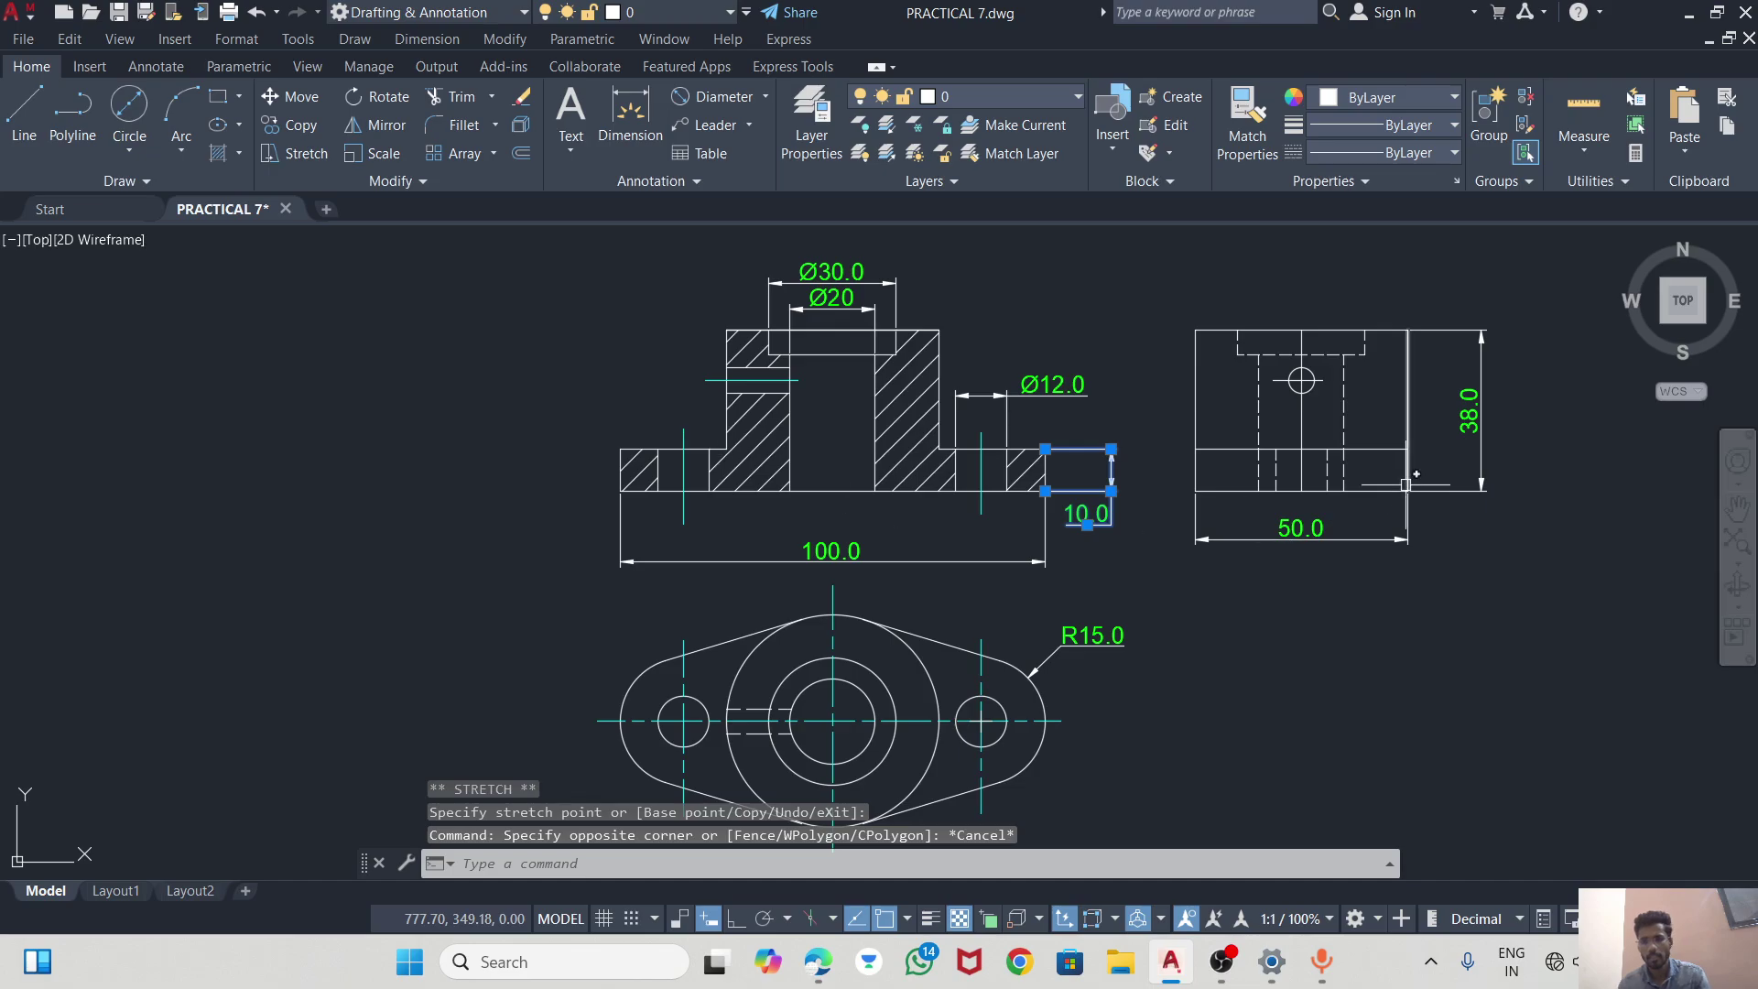
Dimension the side view's small hole with a 12.0 height and Ø6.0 diameter.
{"action": "left_click", "coordinate": [630, 114]}
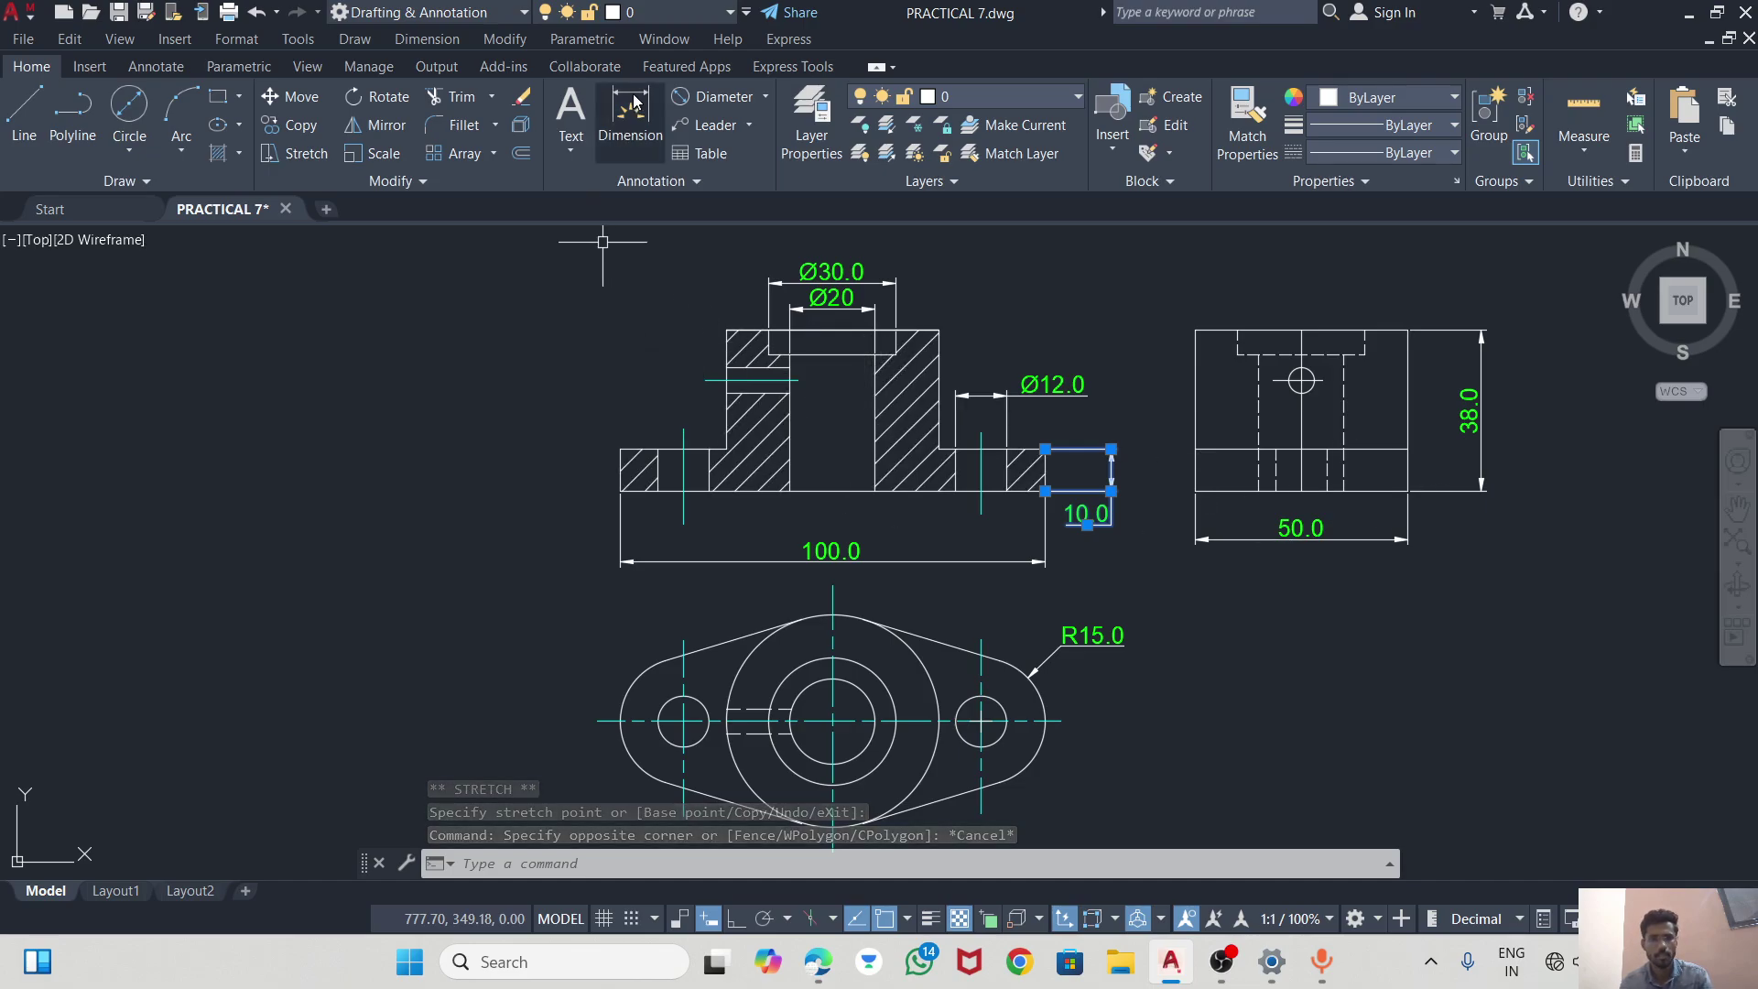
{"action": "left_click", "coordinate": [1301, 330]}
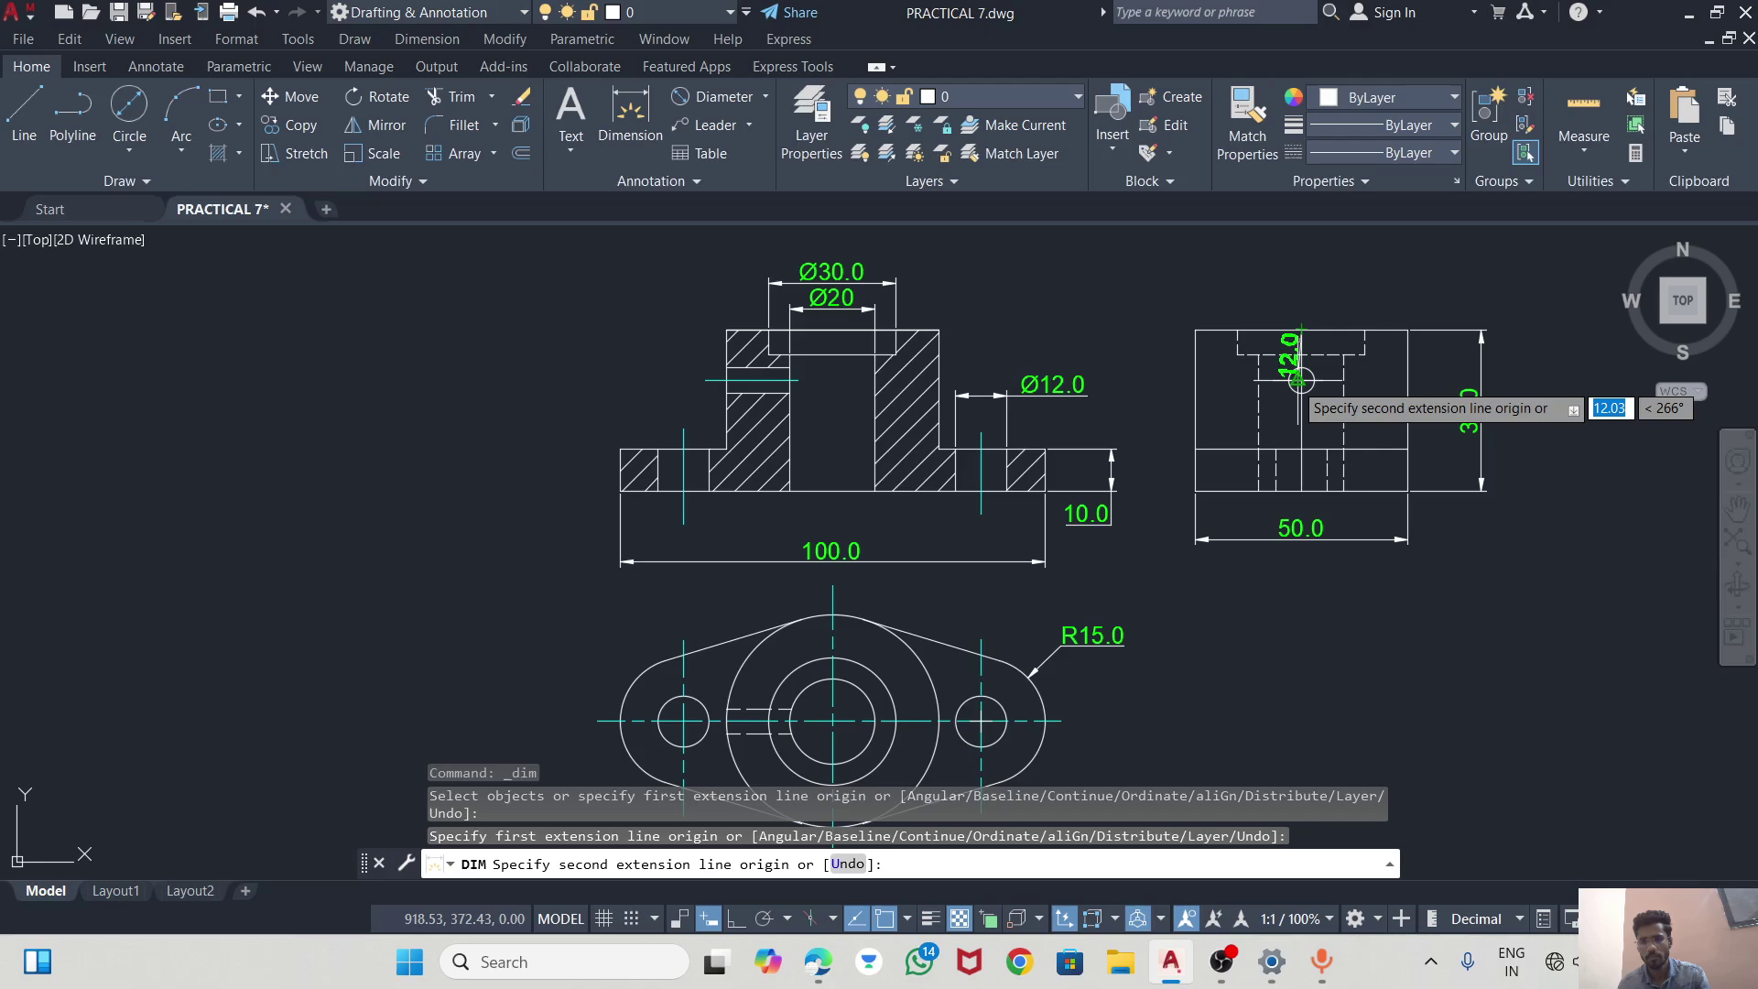
{"action": "scroll", "coordinate": [1301, 380], "scroll_direction": "up", "scroll_amount": 3}
{"action": "left_click", "coordinate": [1268, 380]}
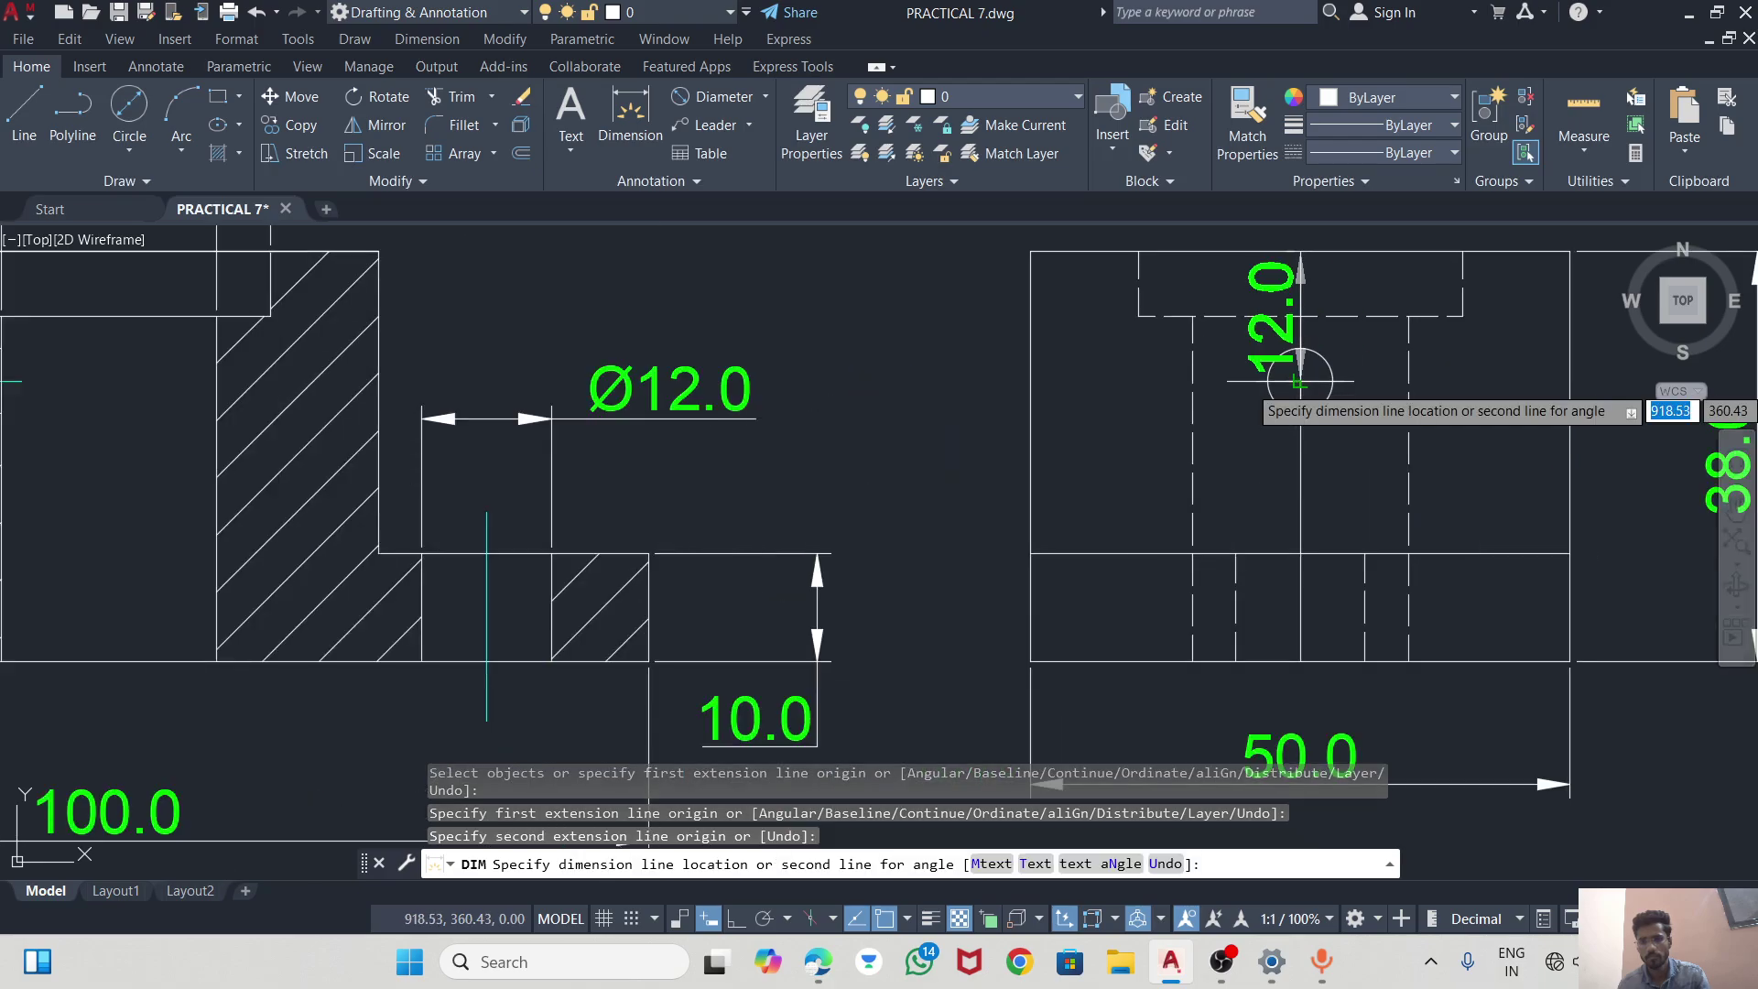
{"action": "left_click", "coordinate": [969, 380]}
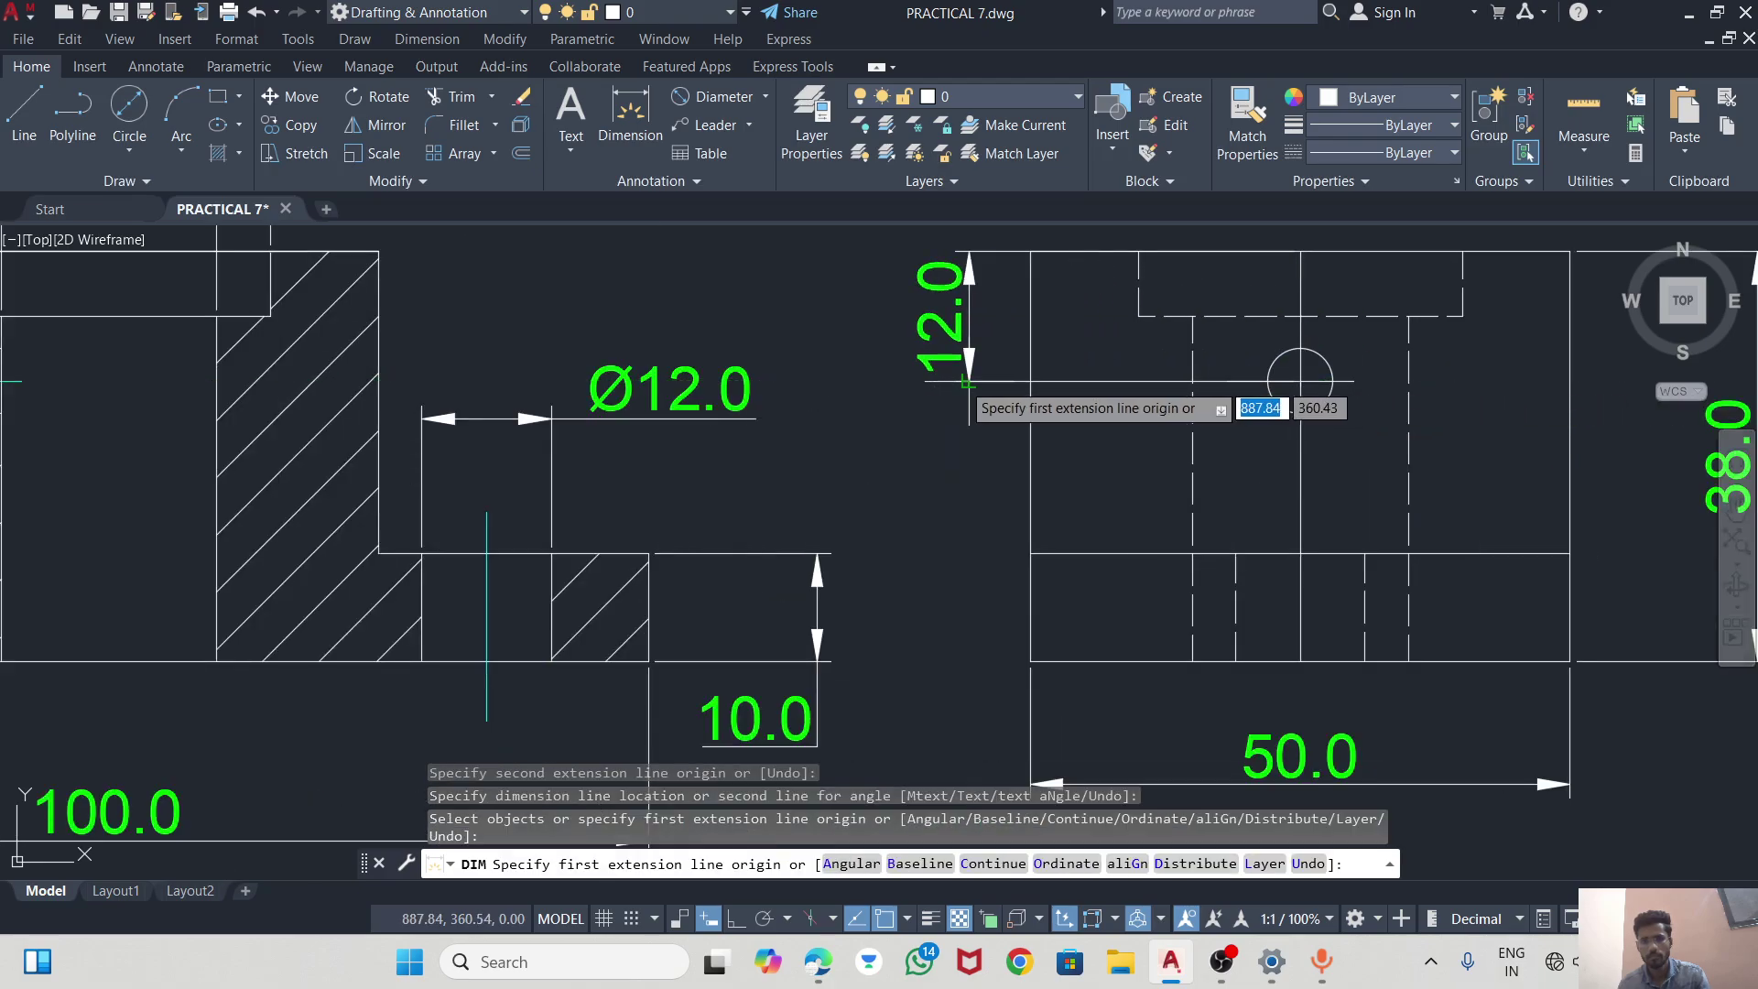
{"action": "left_click", "coordinate": [1333, 365]}
{"action": "scroll", "coordinate": [1346, 364], "scroll_direction": "down", "scroll_amount": 2}
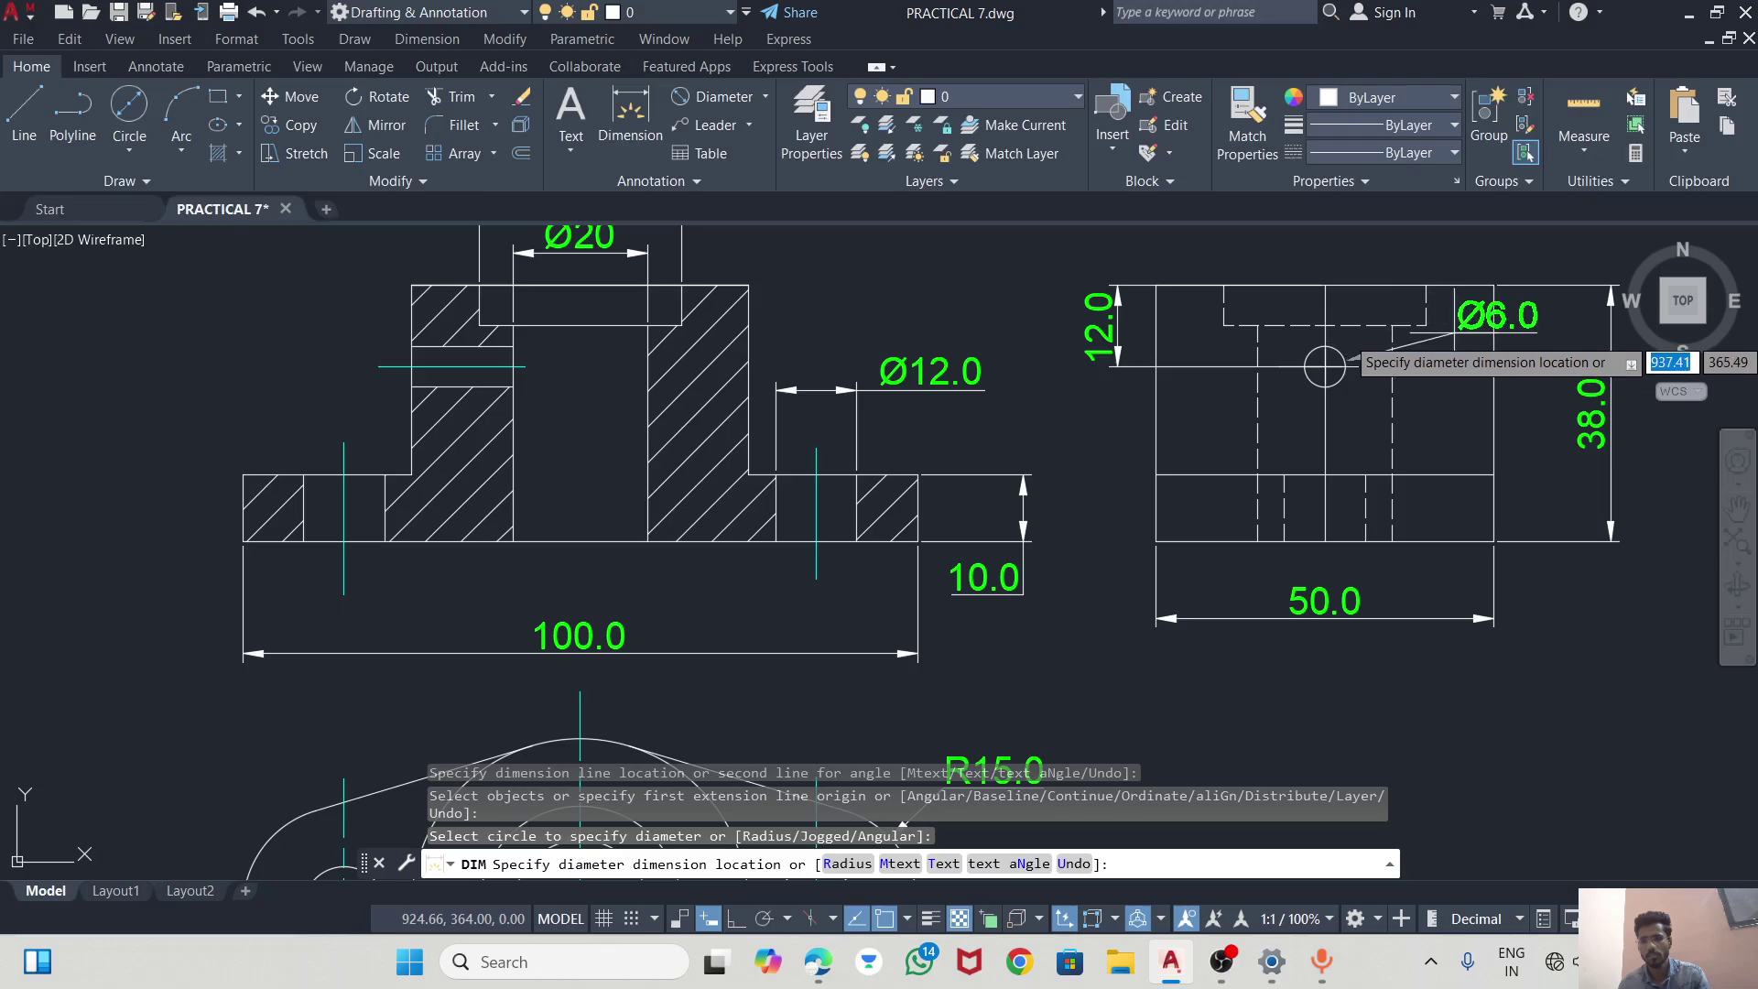
{"action": "left_click", "coordinate": [1418, 258]}
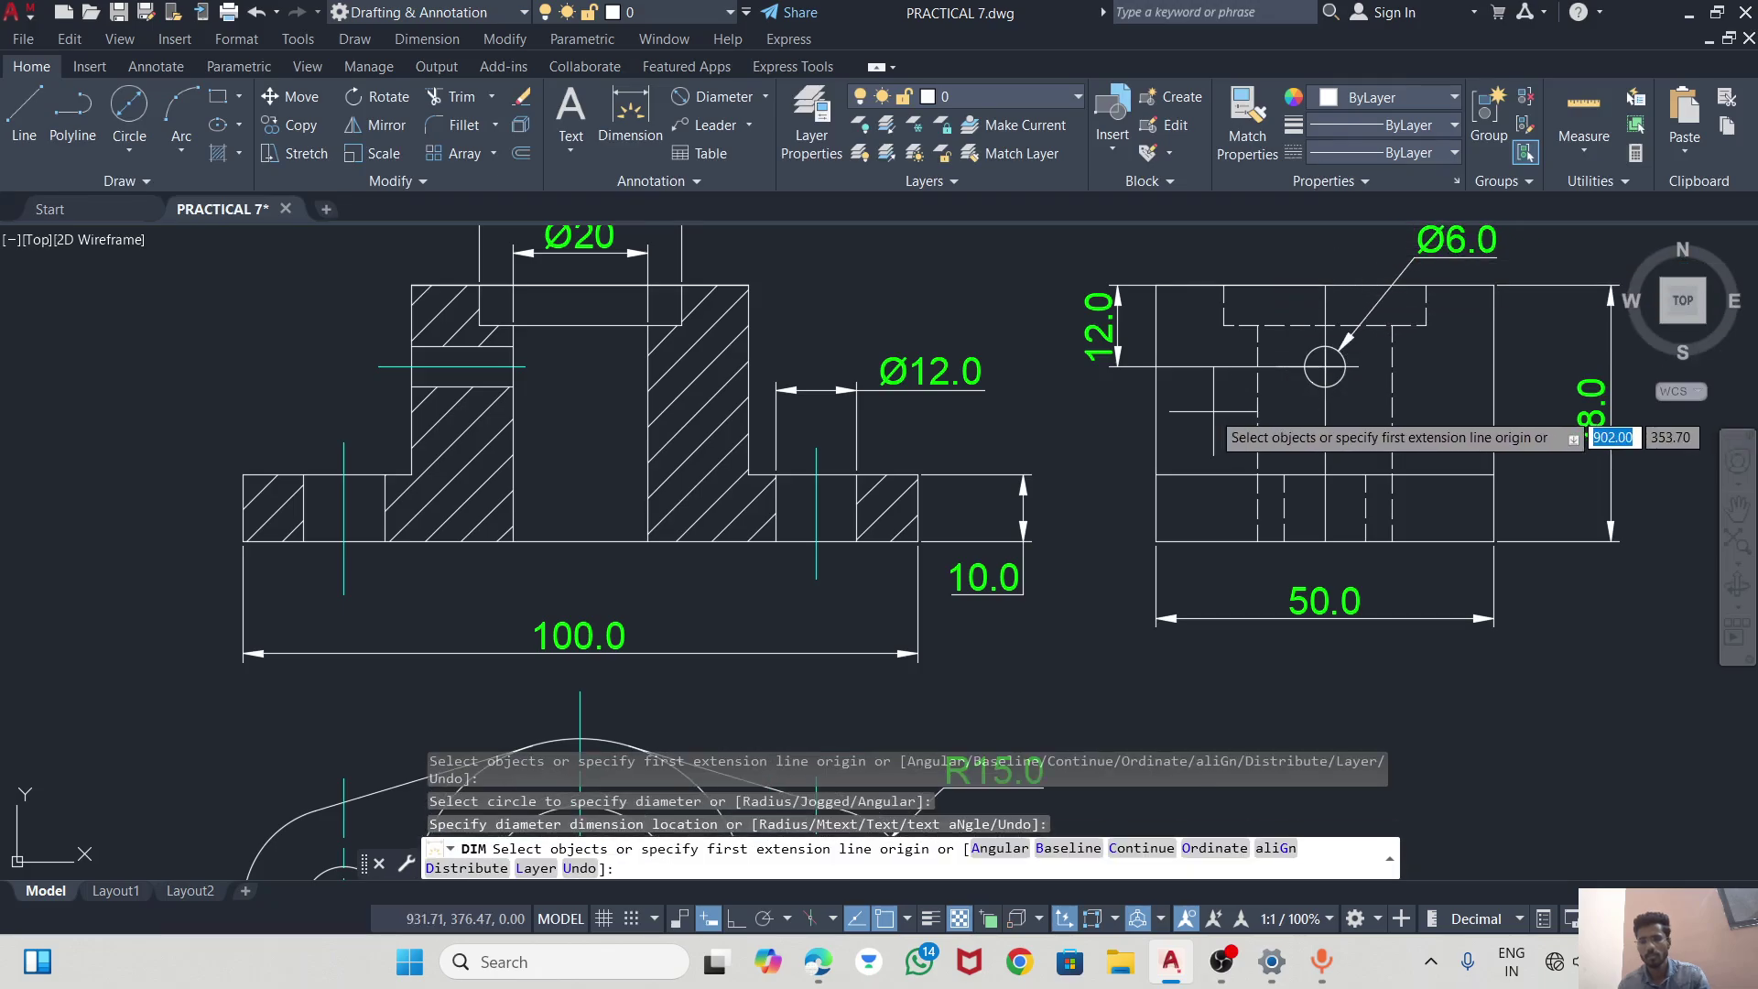
Label the plan view's right bolt hole with a Ø12.0 diameter dimension.
{"action": "scroll", "coordinate": [1081, 353], "scroll_direction": "down", "scroll_amount": 2}
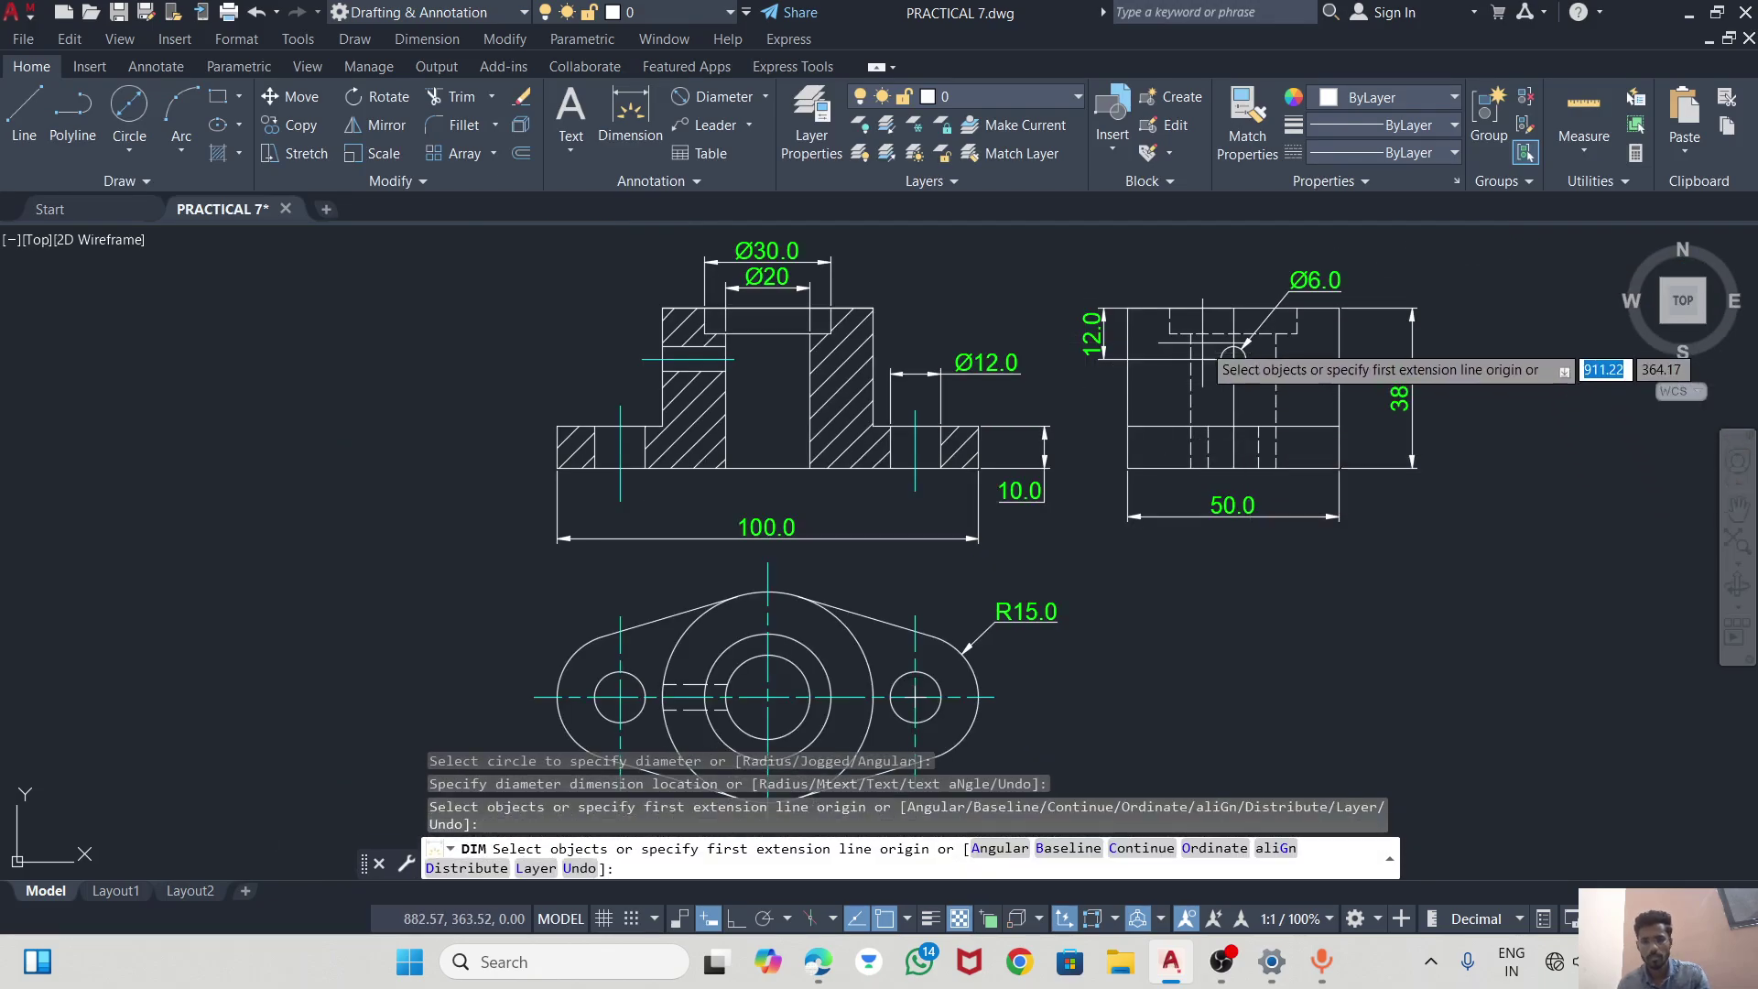
{"action": "scroll", "coordinate": [1044, 572], "scroll_direction": "up", "scroll_amount": 2}
{"action": "left_click", "coordinate": [1023, 586]}
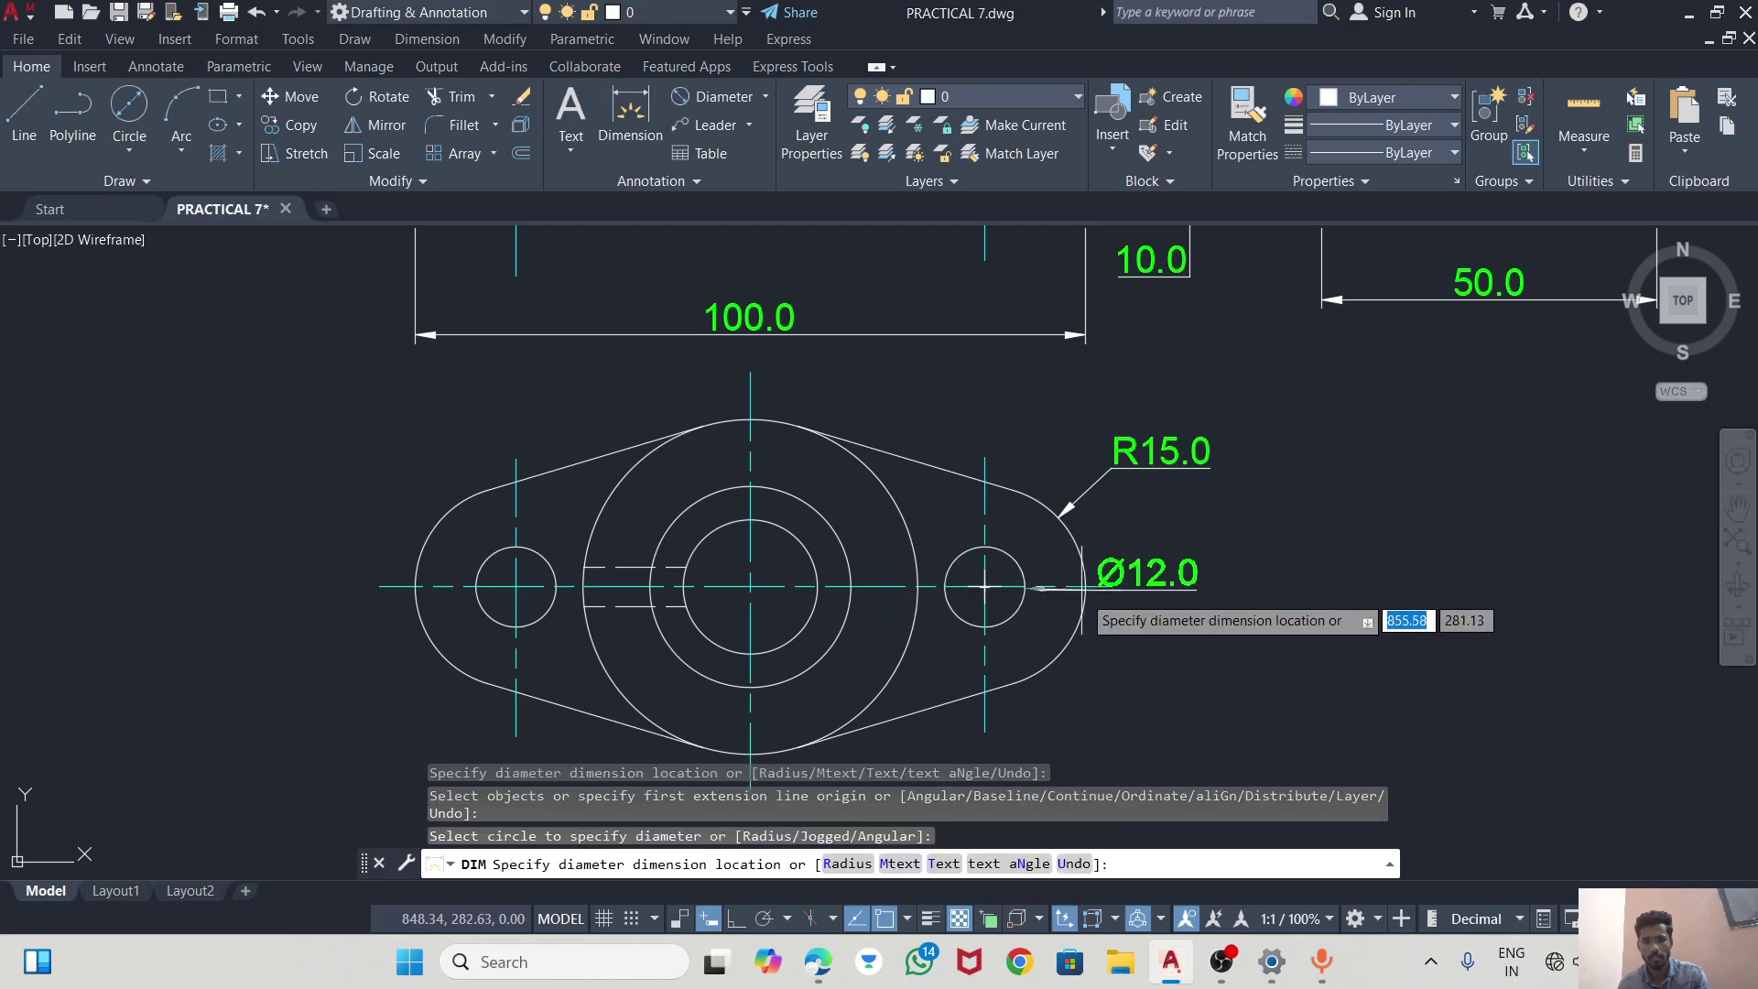
{"action": "left_click", "coordinate": [1140, 641]}
{"action": "scroll", "coordinate": [1178, 571], "scroll_direction": "down", "scroll_amount": 2}
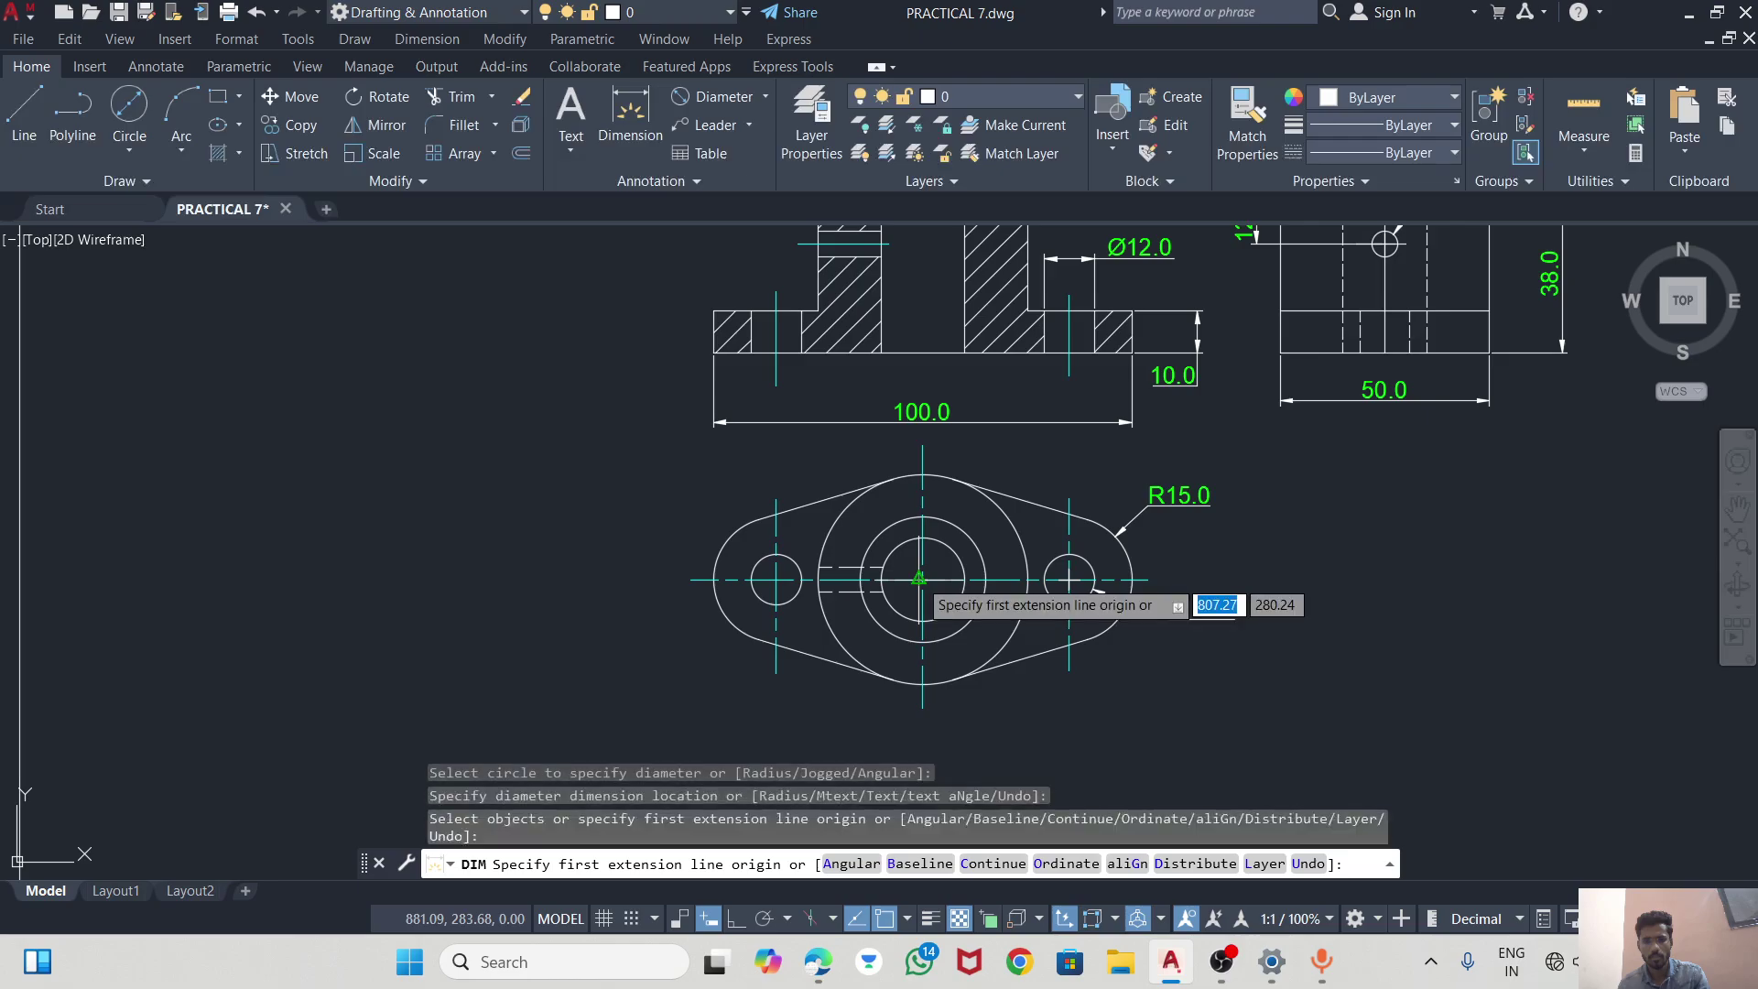
{"action": "left_click", "coordinate": [919, 579]}
{"action": "key", "text": "Escape"}
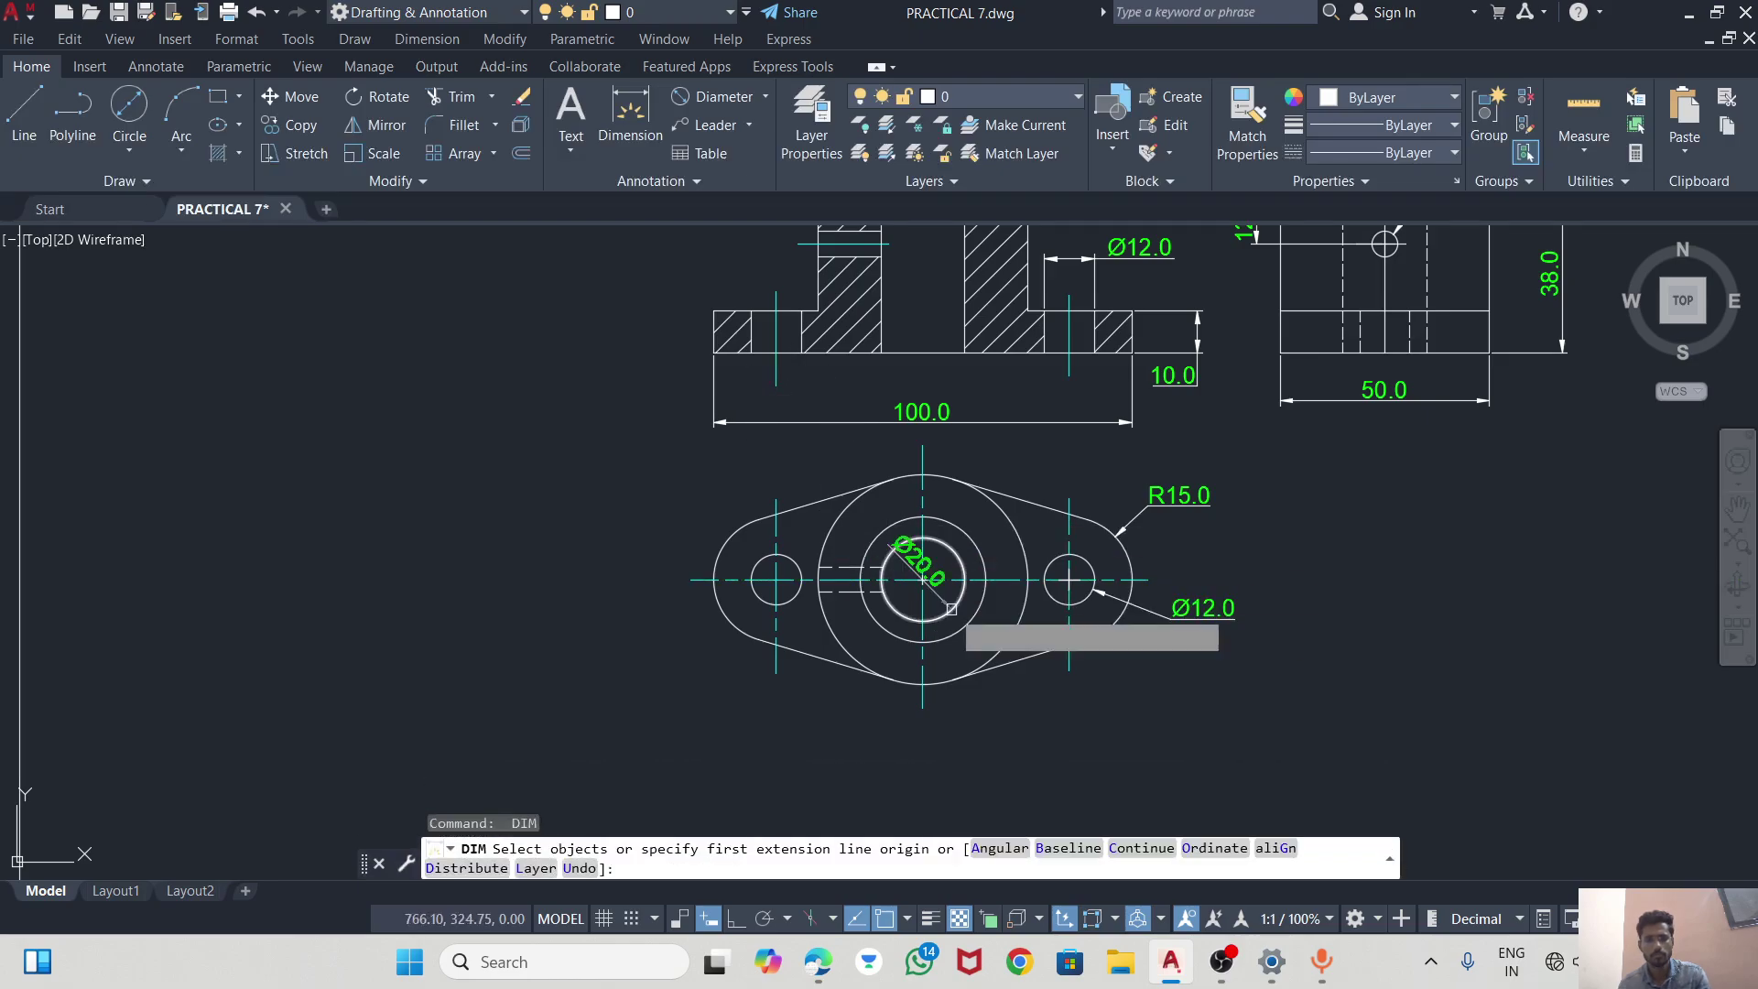
{"action": "key", "text": "Return"}
{"action": "key", "text": "Return"}
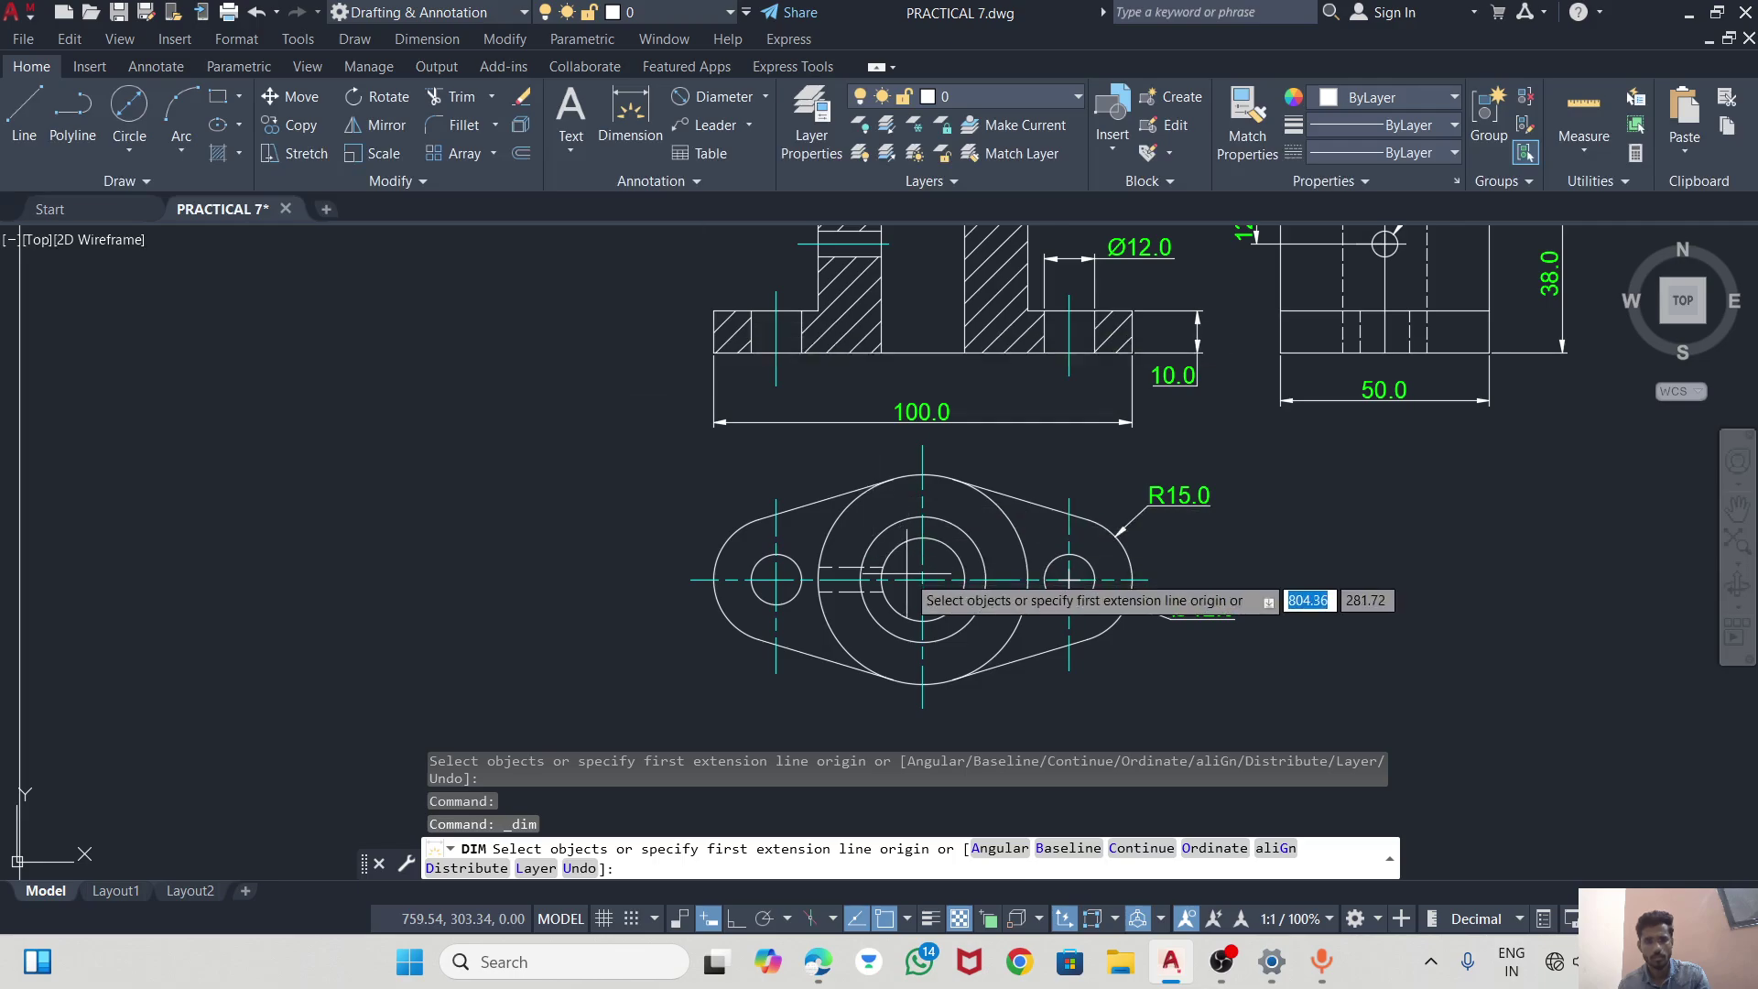
Dimension 35.0 between the left bolt hole centre and the plan view centre.
{"action": "key", "text": "Return"}
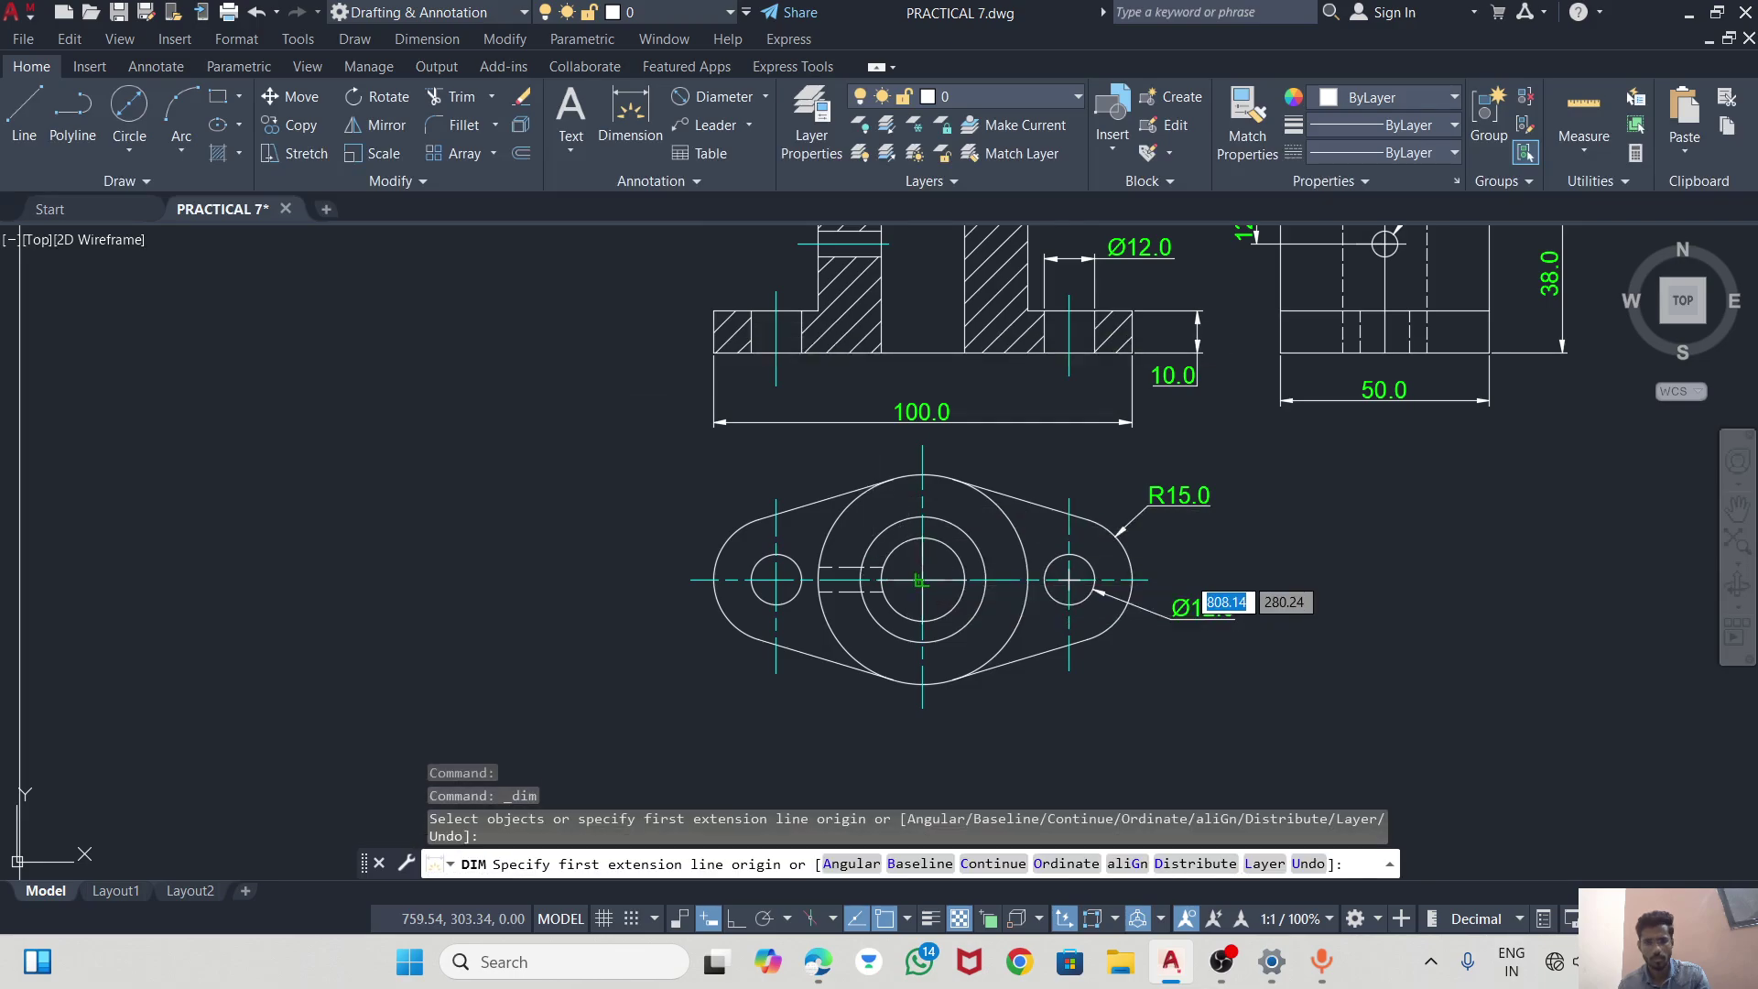
{"action": "left_click", "coordinate": [920, 580]}
{"action": "left_click", "coordinate": [776, 579]}
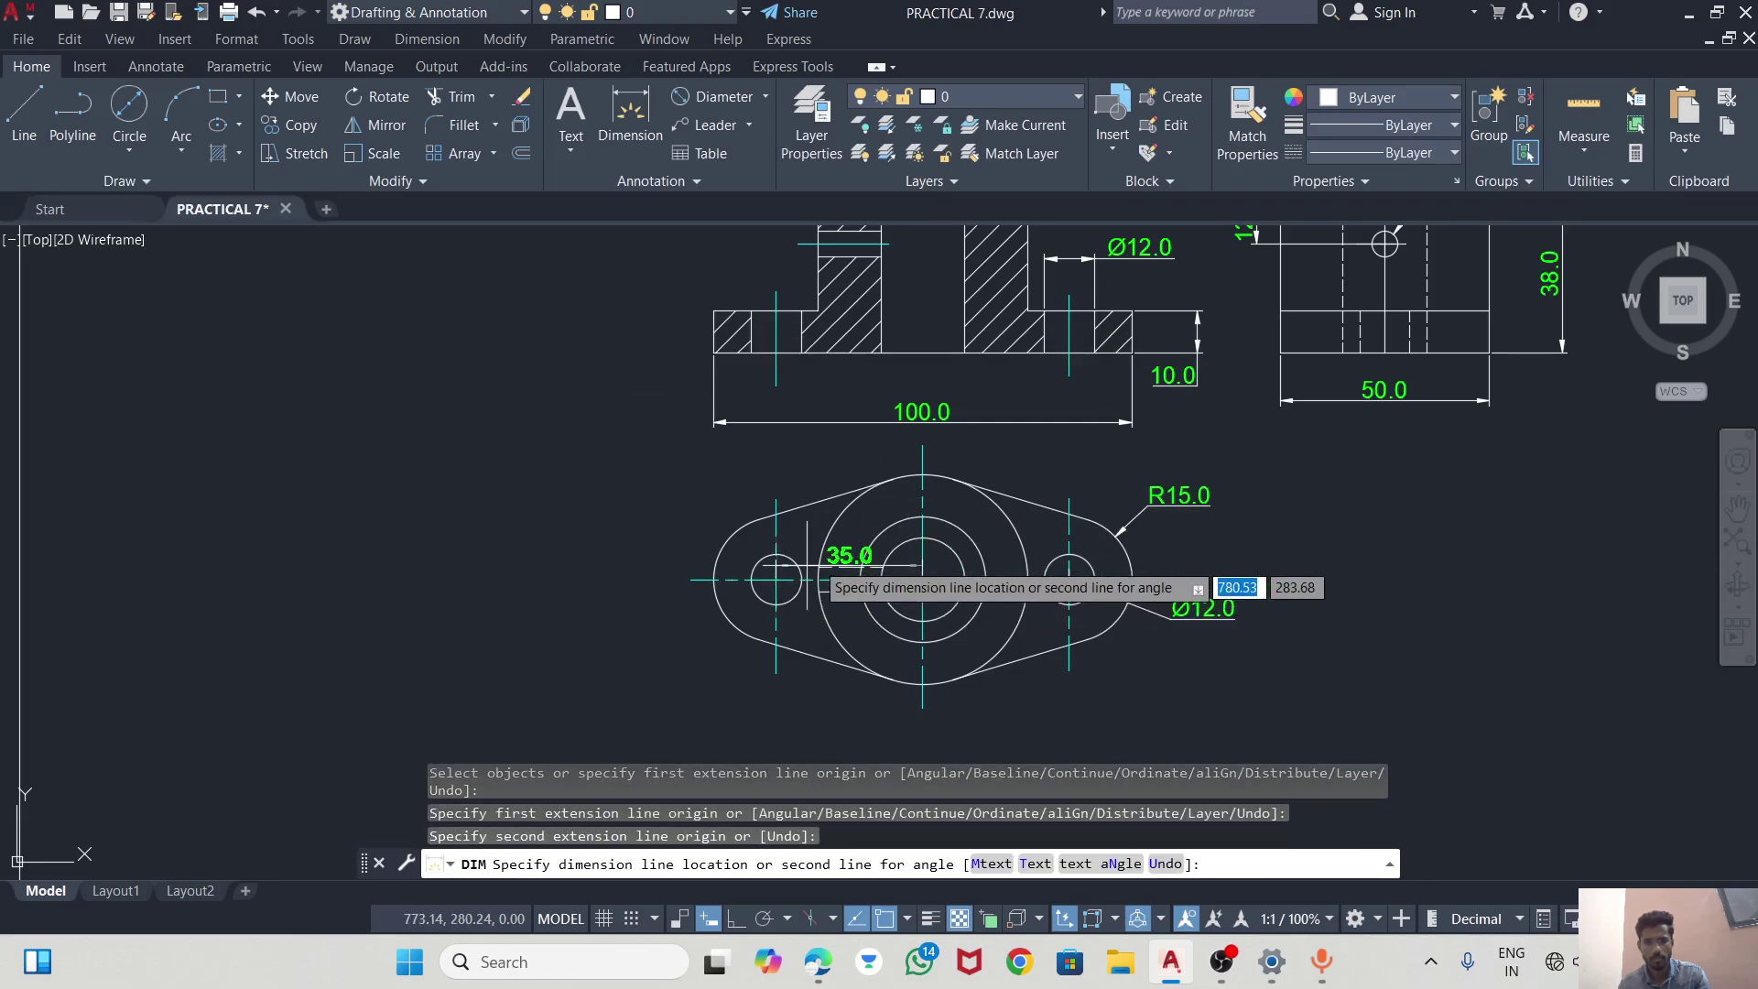
{"action": "left_click", "coordinate": [877, 715]}
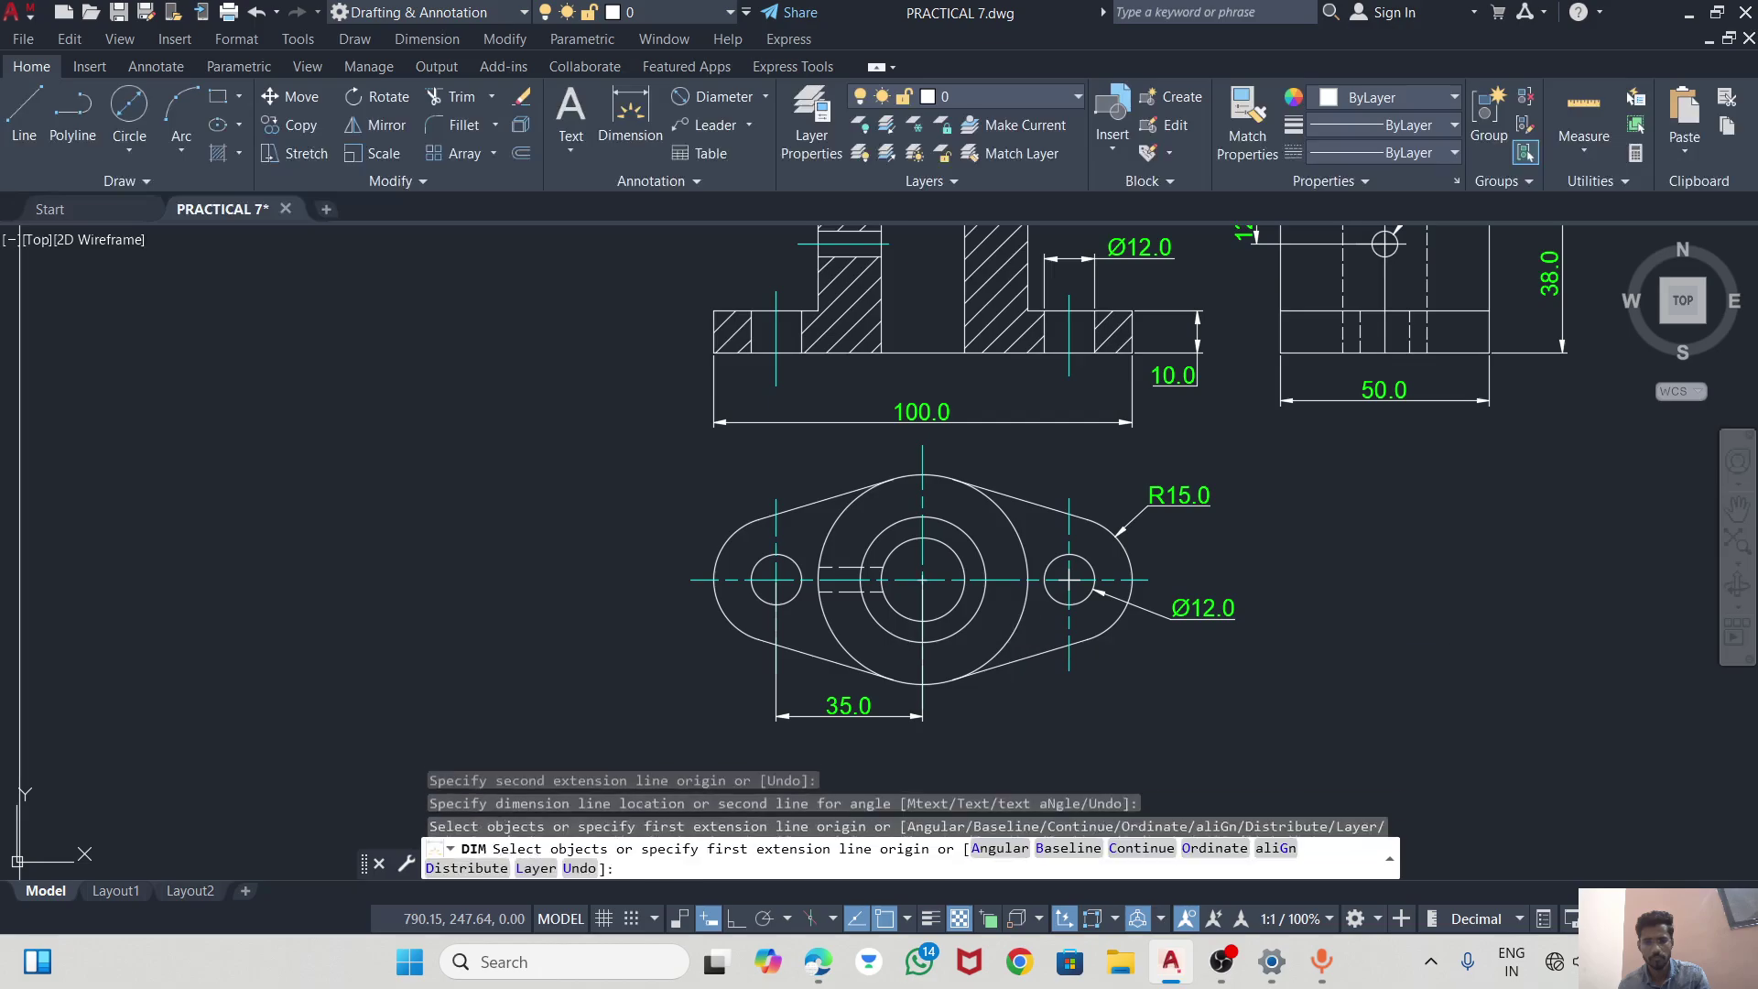
Add the matching 35.0 from the centre to the right bolt hole centre.
{"action": "key", "text": "Return"}
{"action": "left_click", "coordinate": [923, 578]}
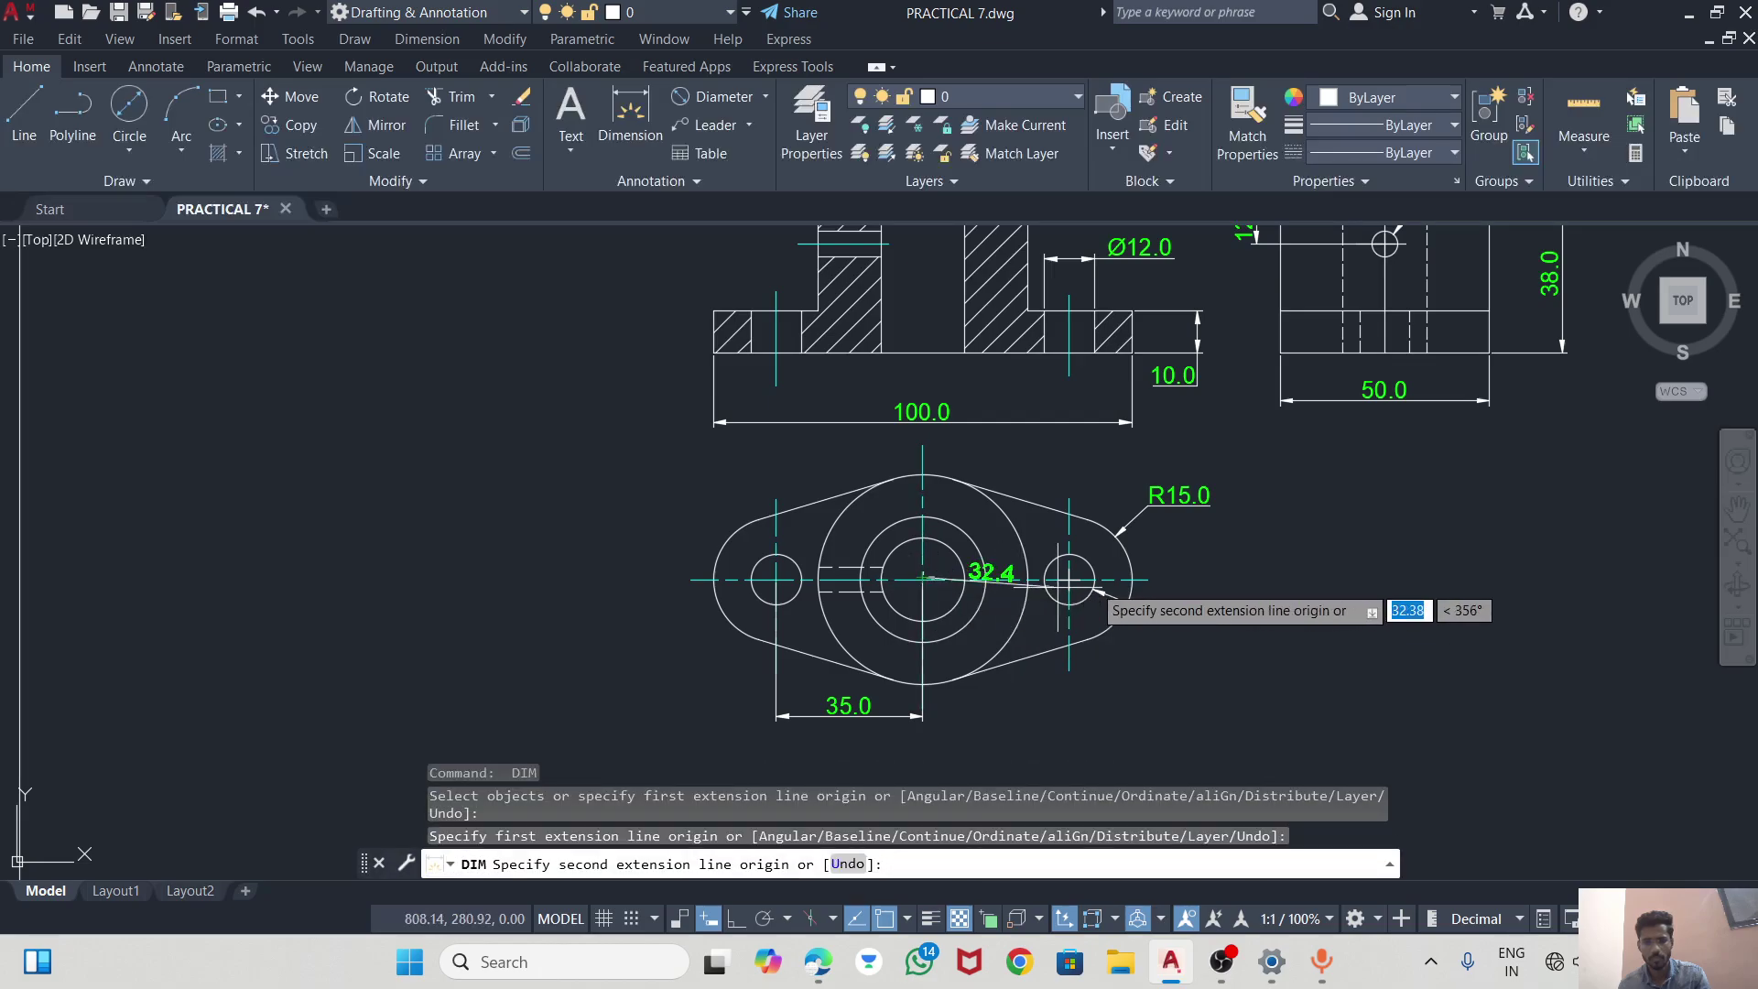
{"action": "left_click", "coordinate": [1069, 579]}
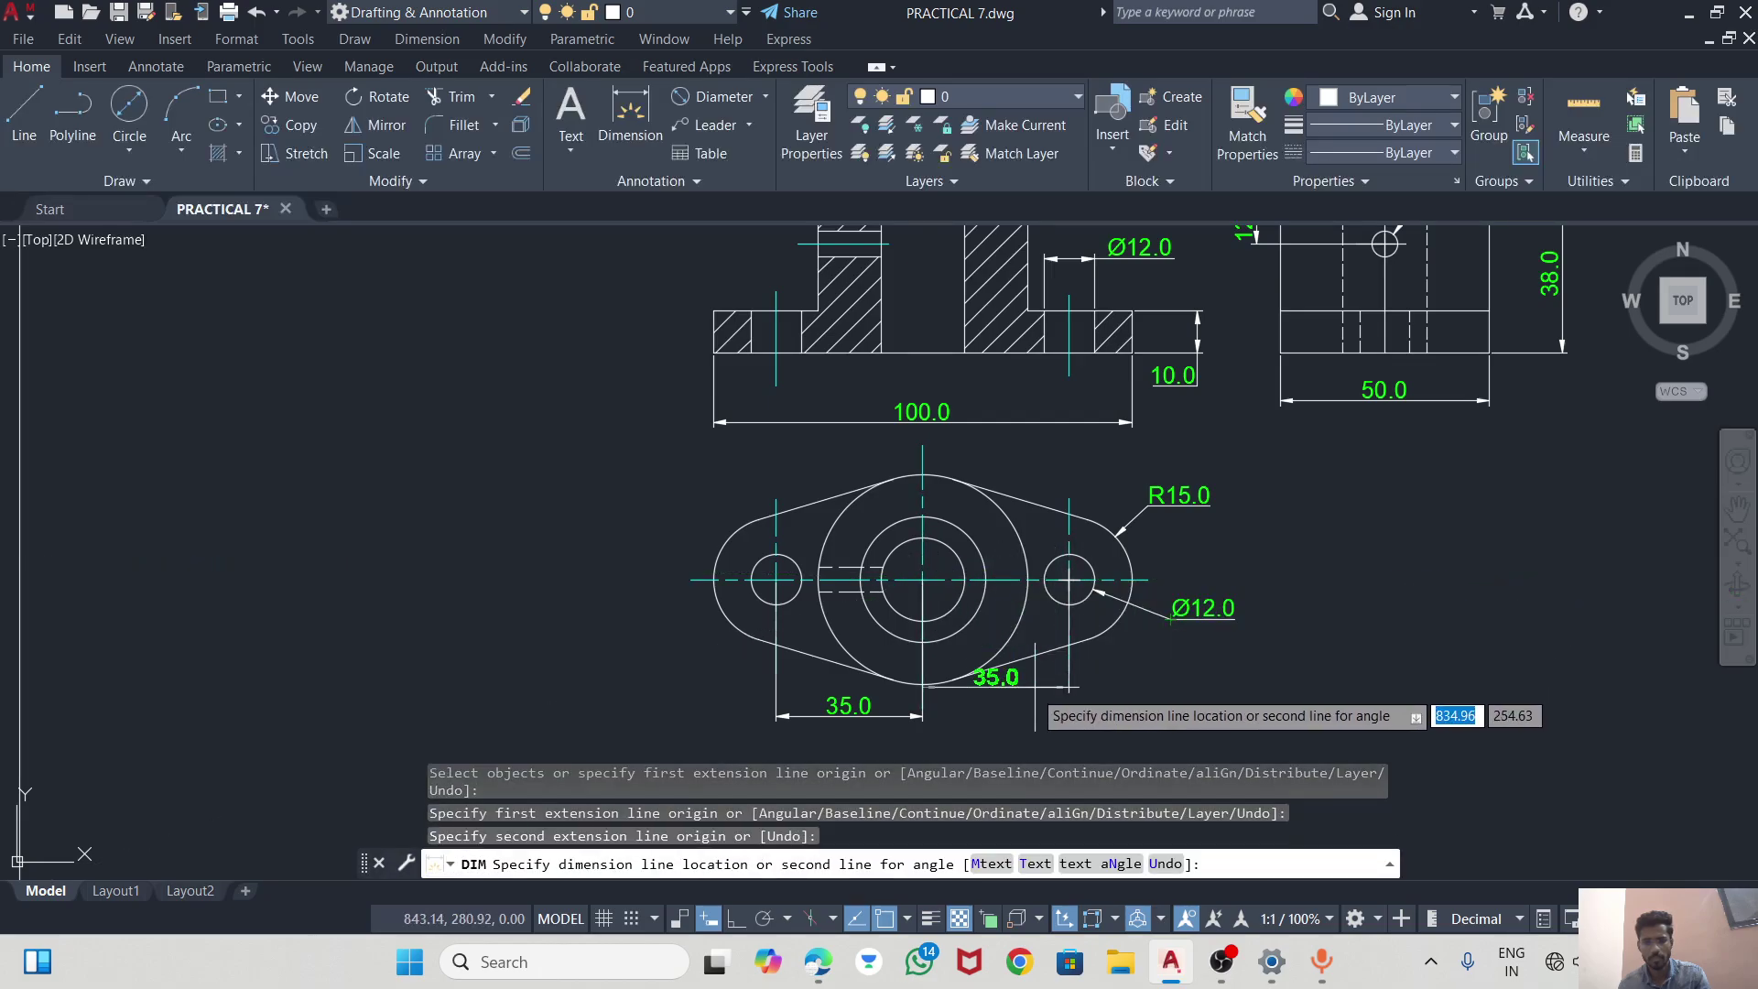
{"action": "left_click", "coordinate": [1026, 716]}
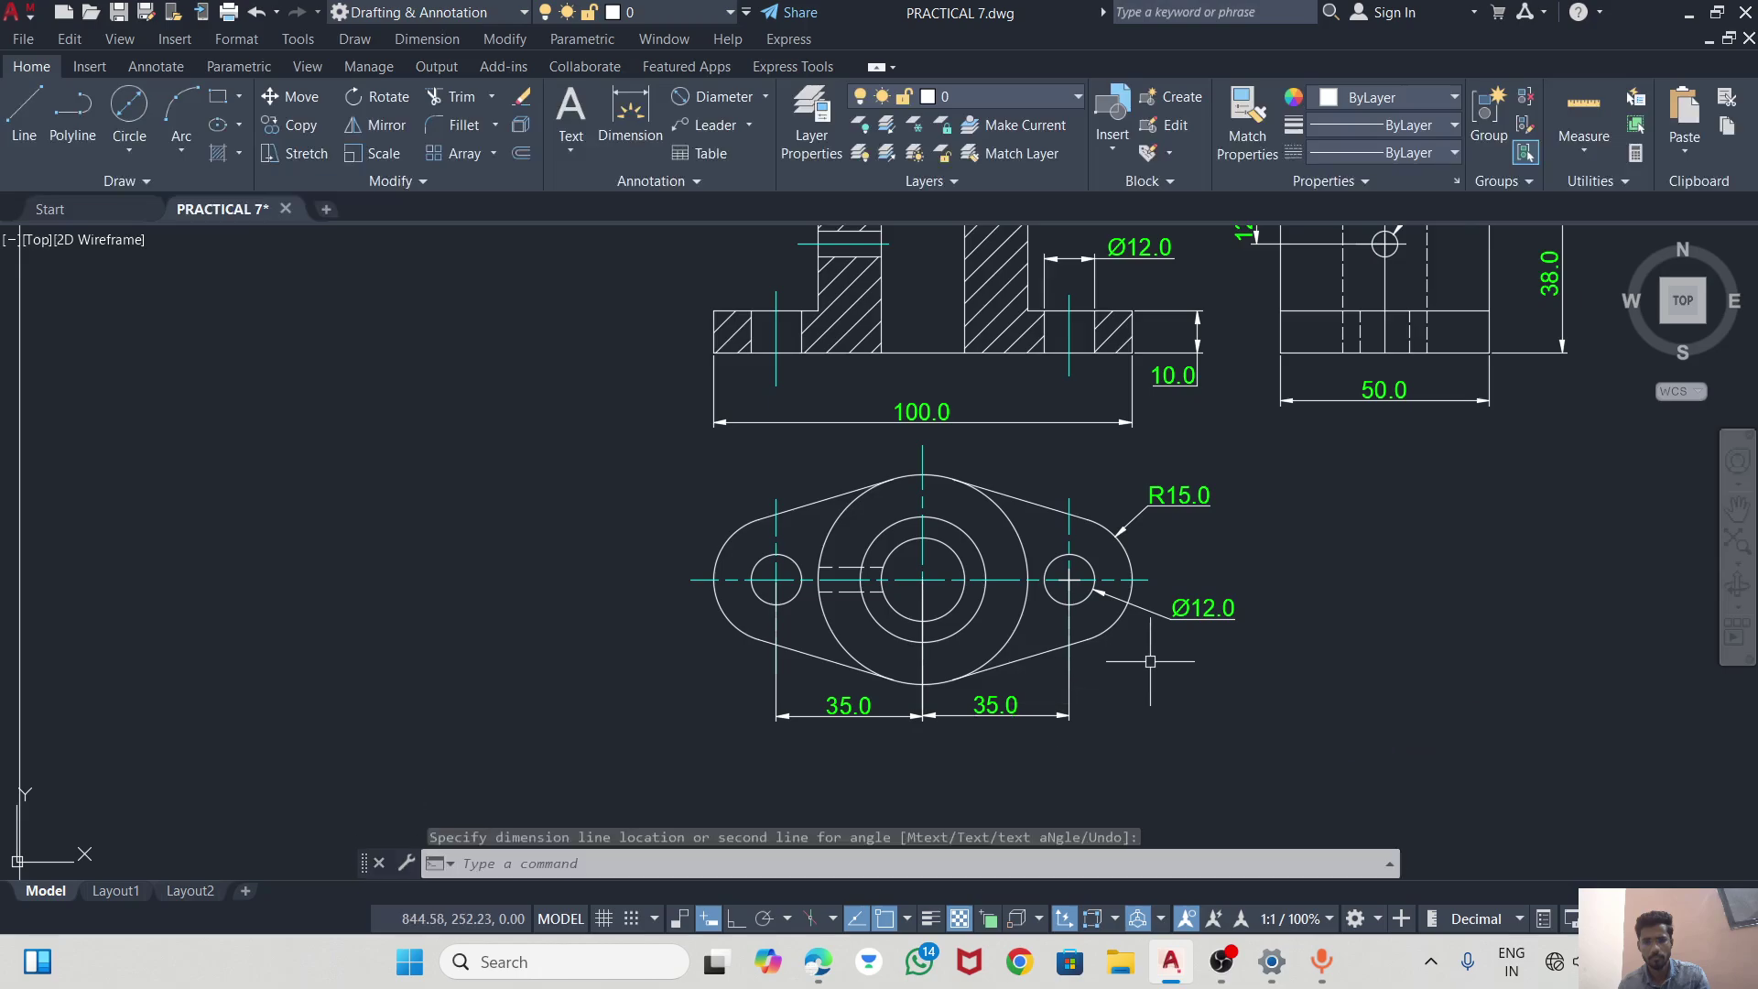
{"action": "scroll", "coordinate": [1125, 612], "scroll_direction": "down", "scroll_amount": 3}
{"action": "scroll", "coordinate": [1149, 581], "scroll_direction": "up", "scroll_amount": 3}
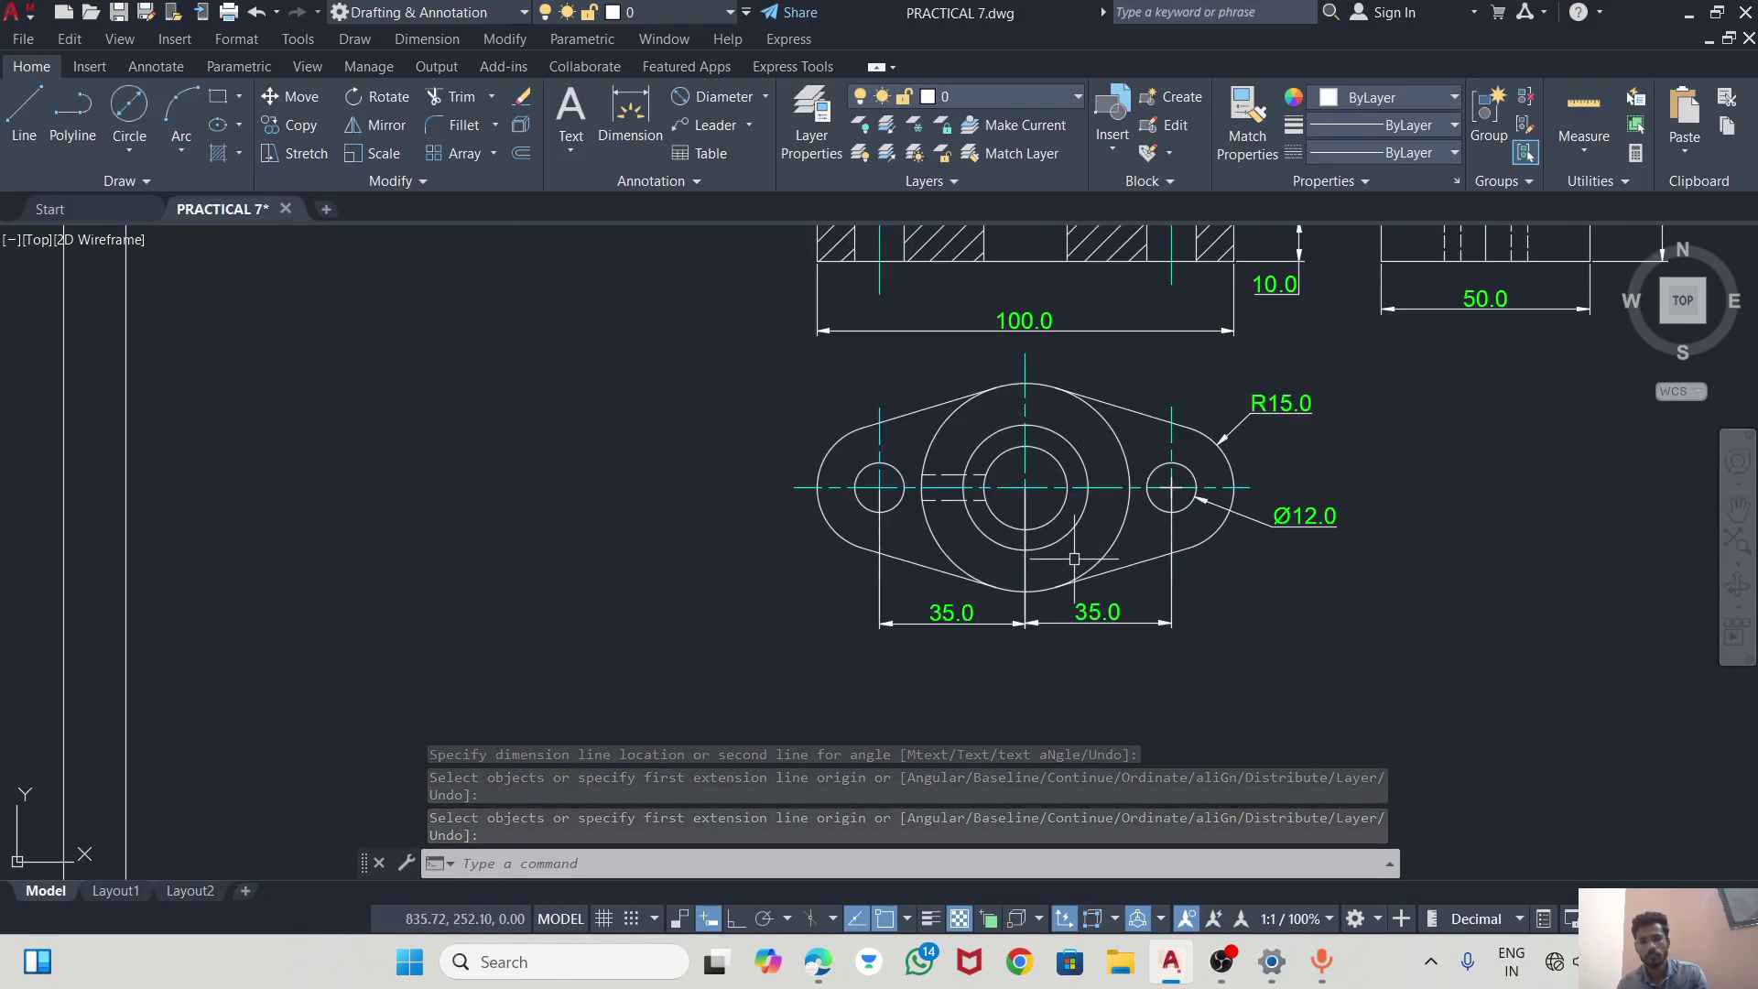
{"action": "scroll", "coordinate": [900, 506], "scroll_direction": "down", "scroll_amount": 2}
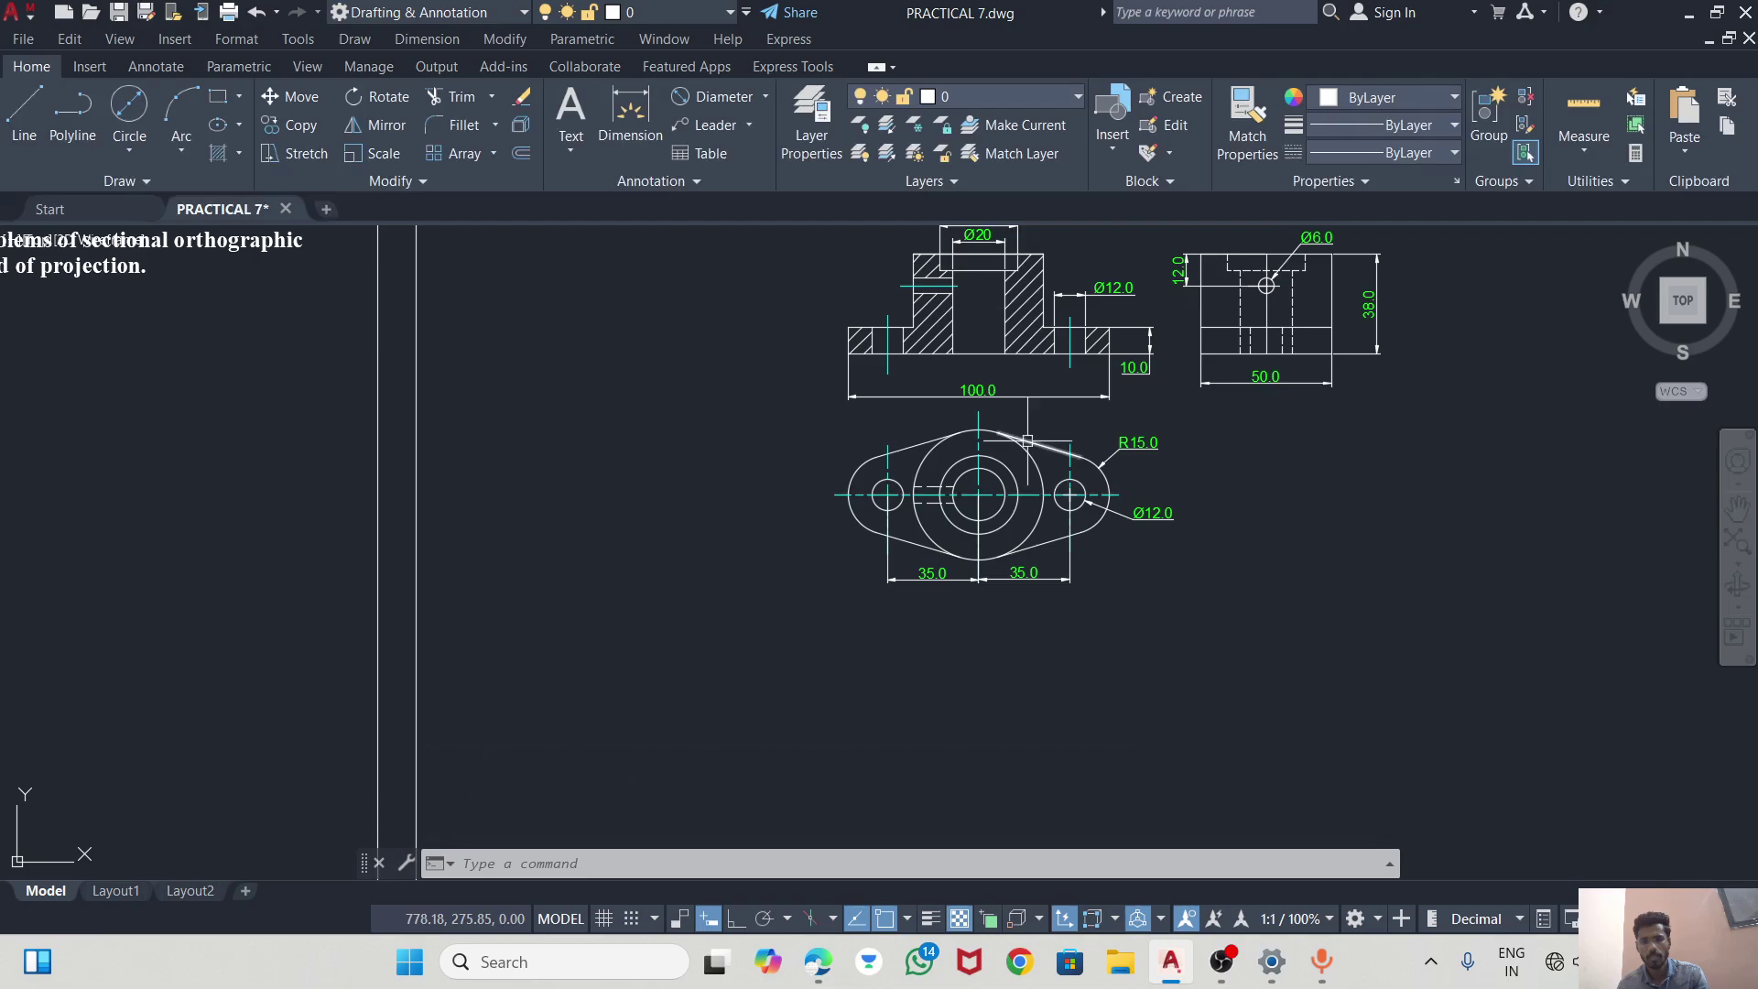
{"action": "scroll", "coordinate": [1028, 440], "scroll_direction": "down", "scroll_amount": 2}
{"action": "scroll", "coordinate": [1057, 483], "scroll_direction": "up", "scroll_amount": 4}
{"action": "scroll", "coordinate": [1053, 499], "scroll_direction": "down", "scroll_amount": 2}
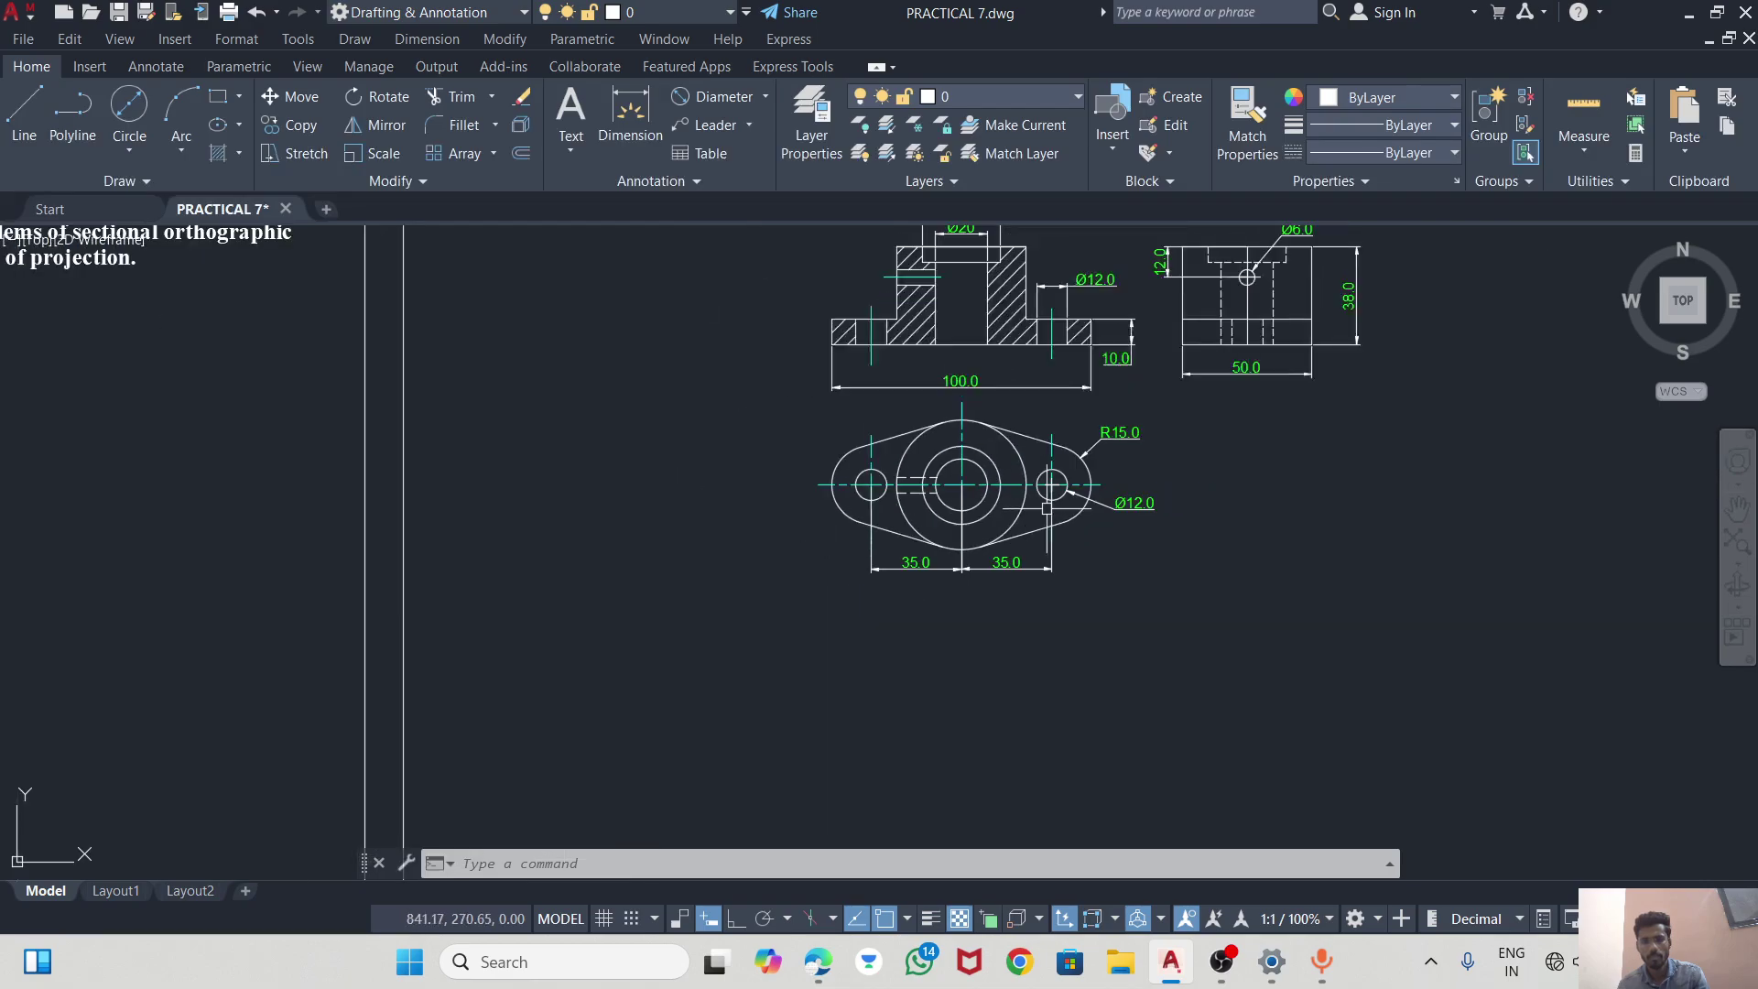
{"action": "scroll", "coordinate": [1067, 535], "scroll_direction": "down", "scroll_amount": 2}
{"action": "scroll", "coordinate": [934, 266], "scroll_direction": "up", "scroll_amount": 6}
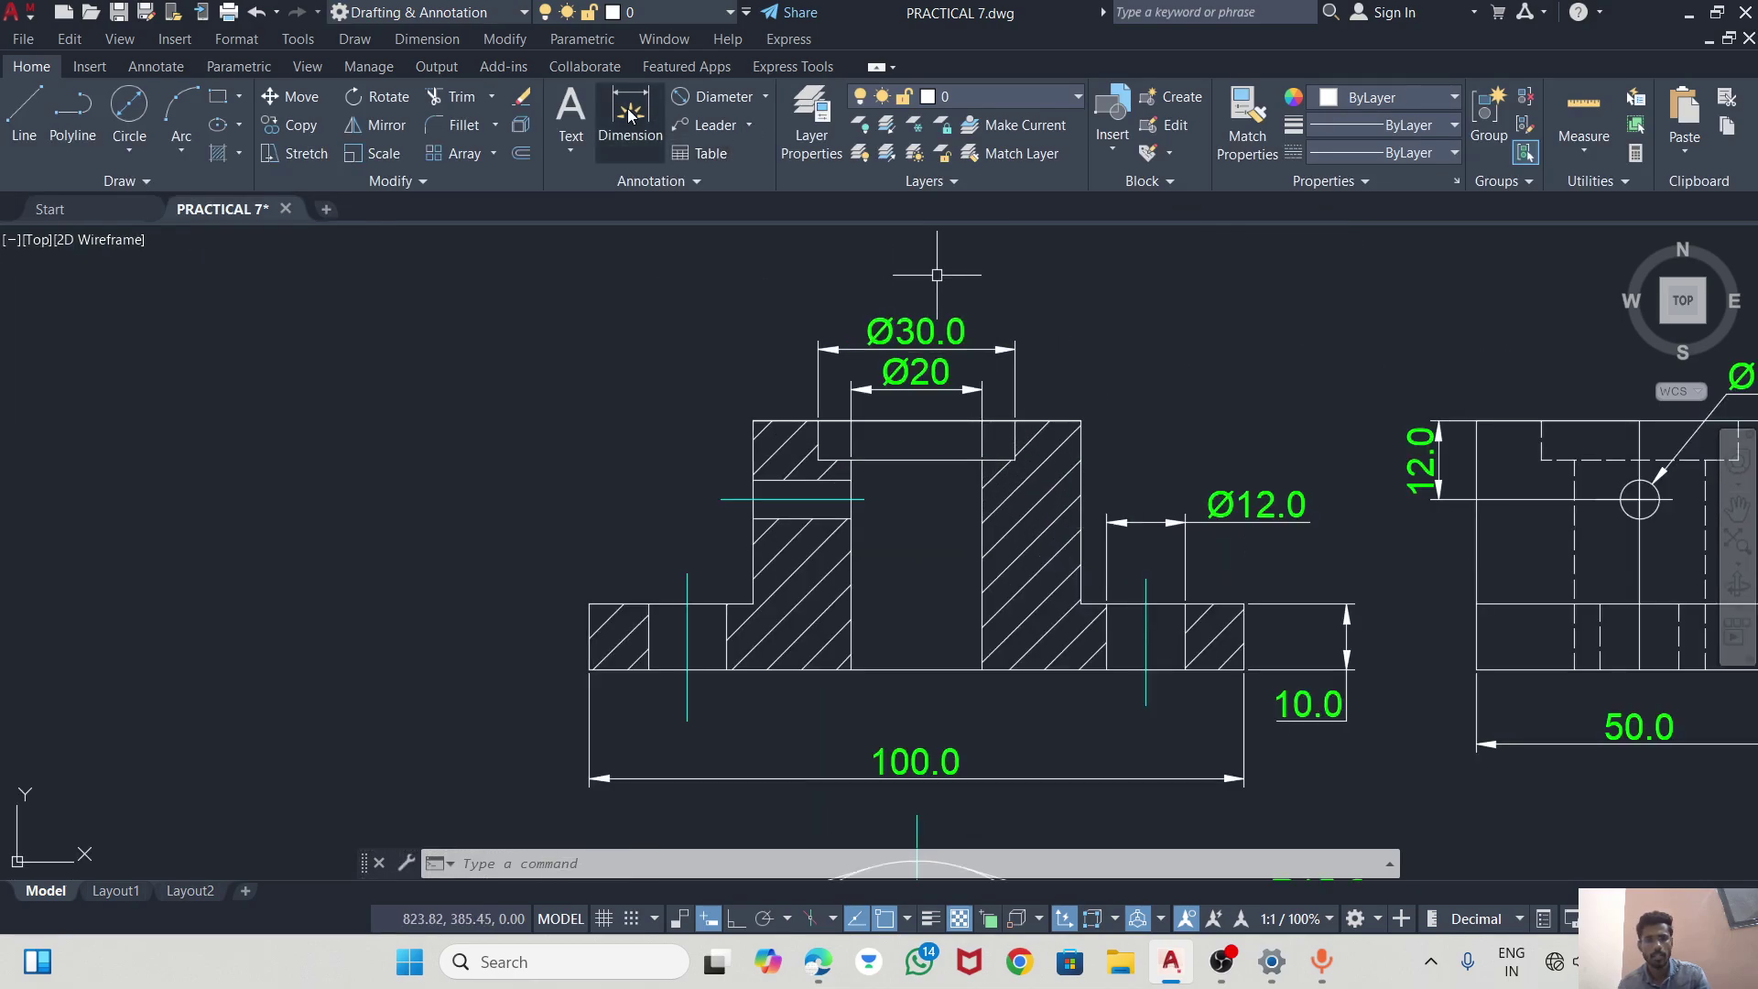
Dimension the boss's top corners as 50.0 above the front view.
{"action": "key", "text": "Return"}
{"action": "left_click", "coordinate": [1080, 421]}
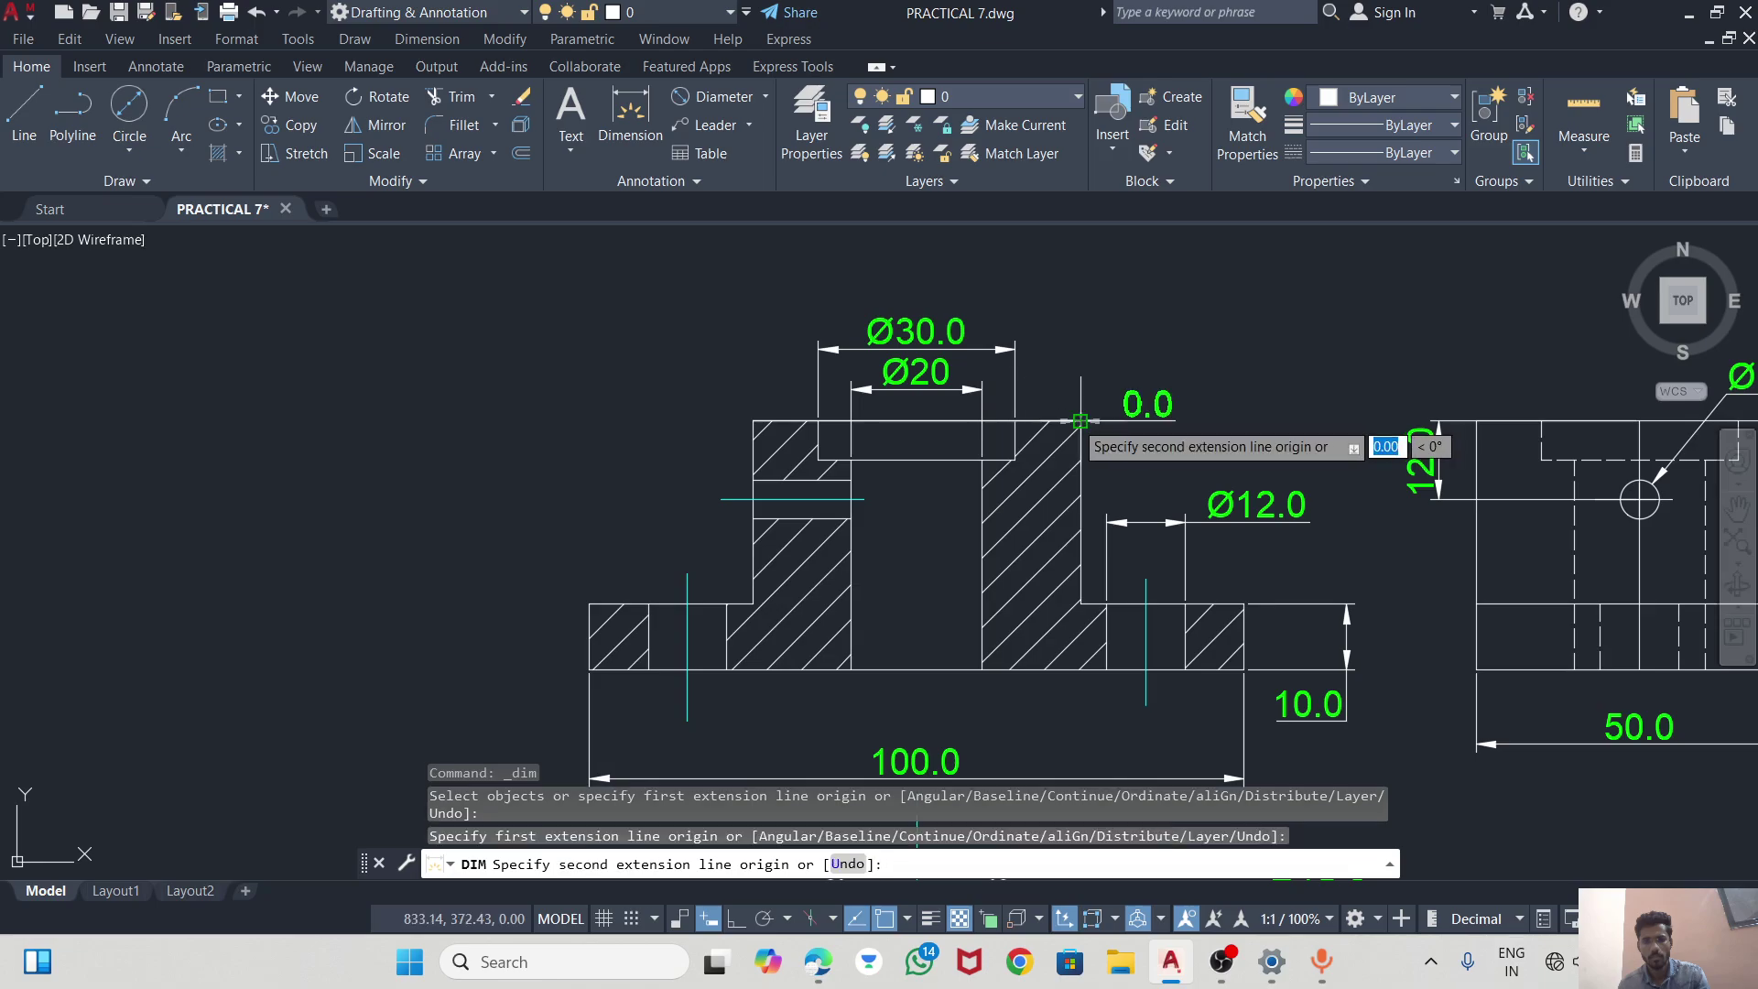
{"action": "left_click", "coordinate": [753, 421]}
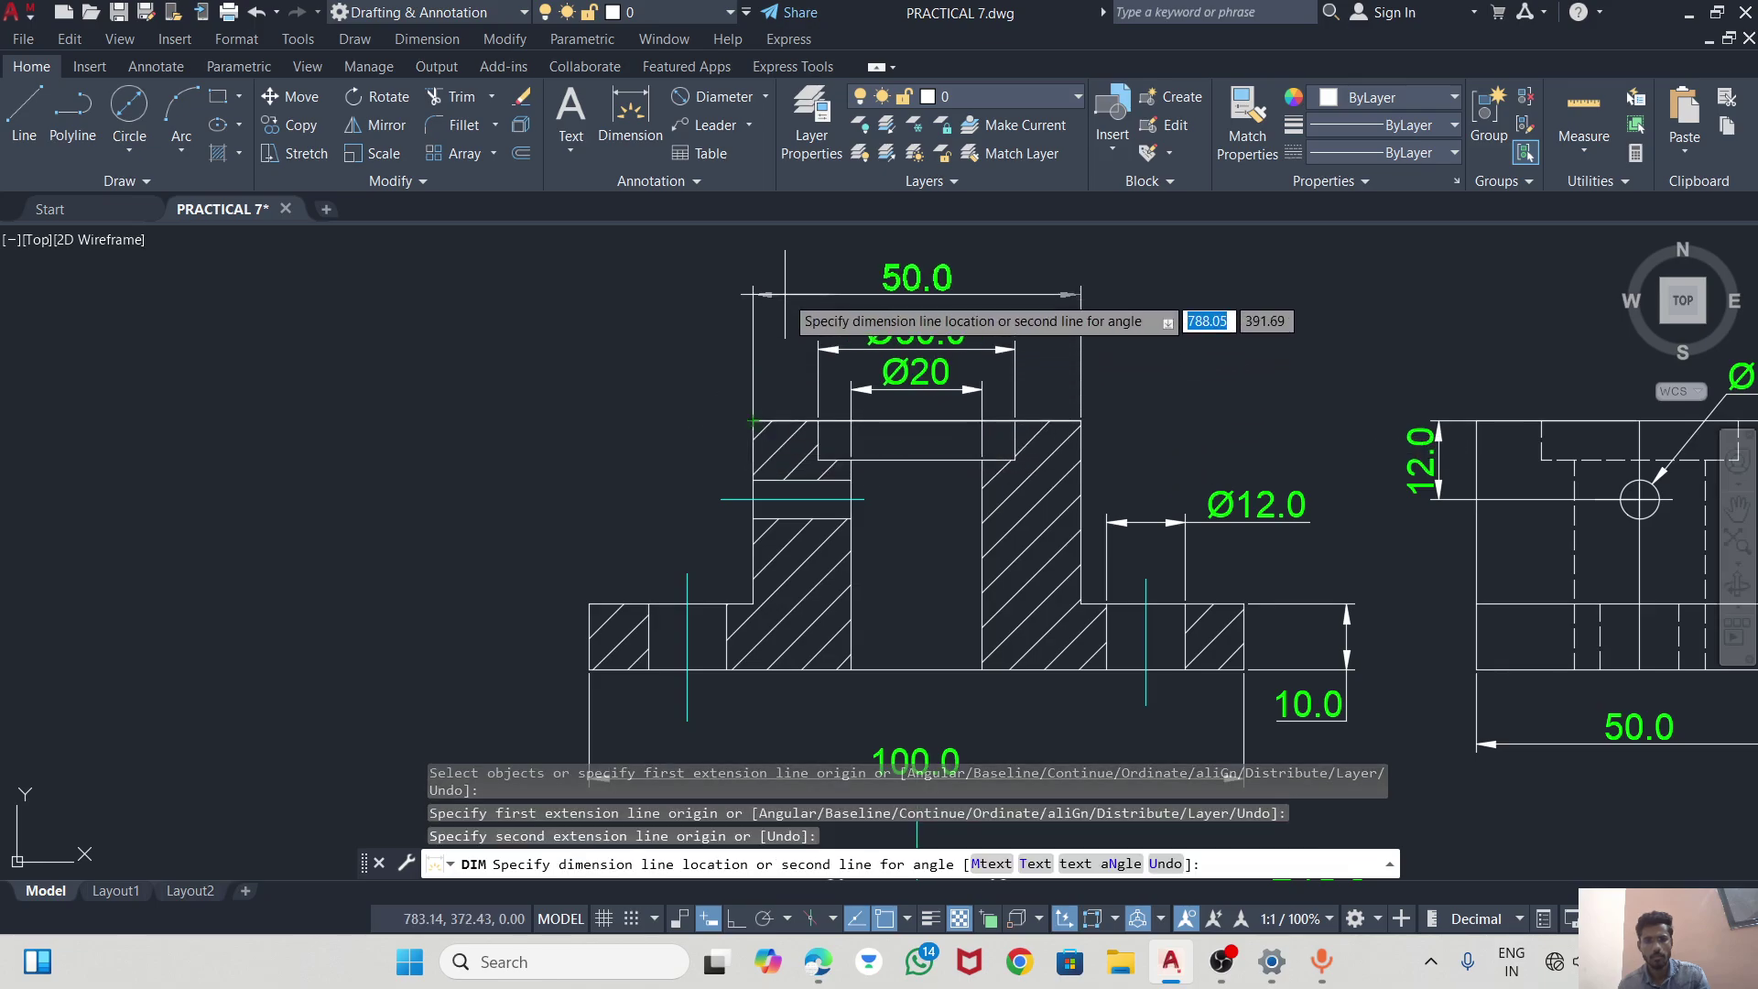
{"action": "left_click", "coordinate": [785, 290]}
{"action": "key", "text": "Escape"}
{"action": "left_click", "coordinate": [935, 275]}
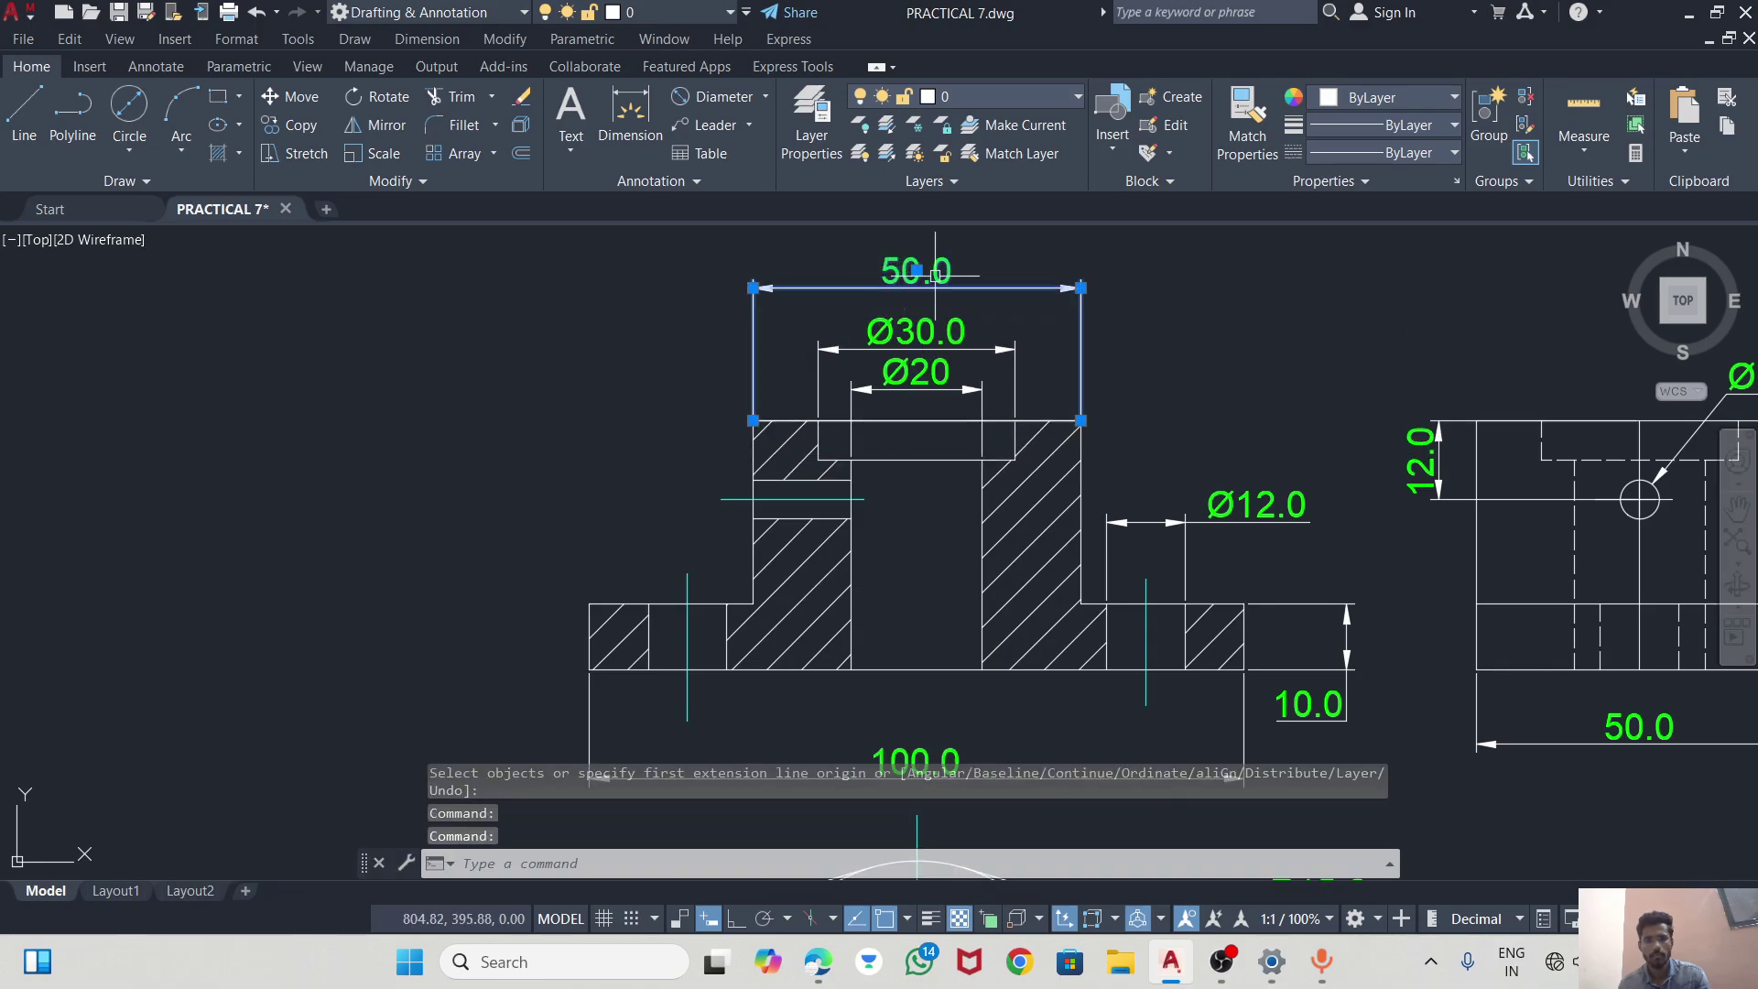
{"action": "key", "text": "Escape"}
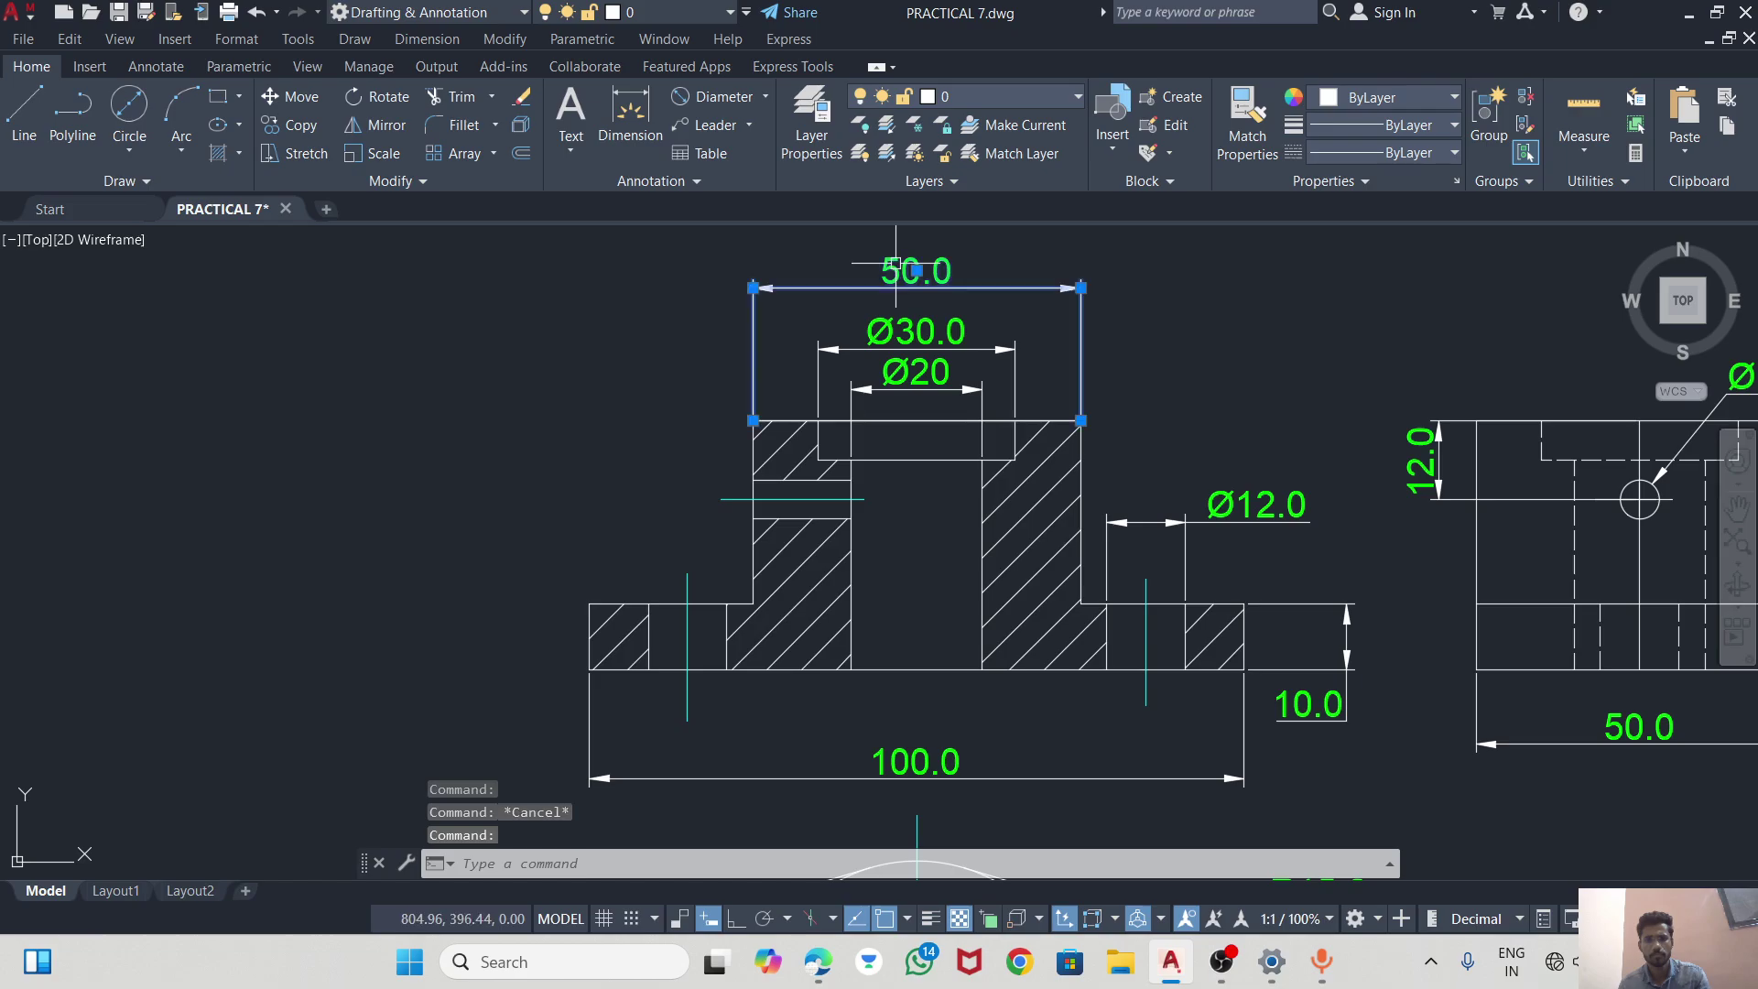
Prefix the 50.0 text with %%c so it reads Ø50.0.
{"action": "double_click", "coordinate": [915, 271]}
{"action": "type", "text": "%"}
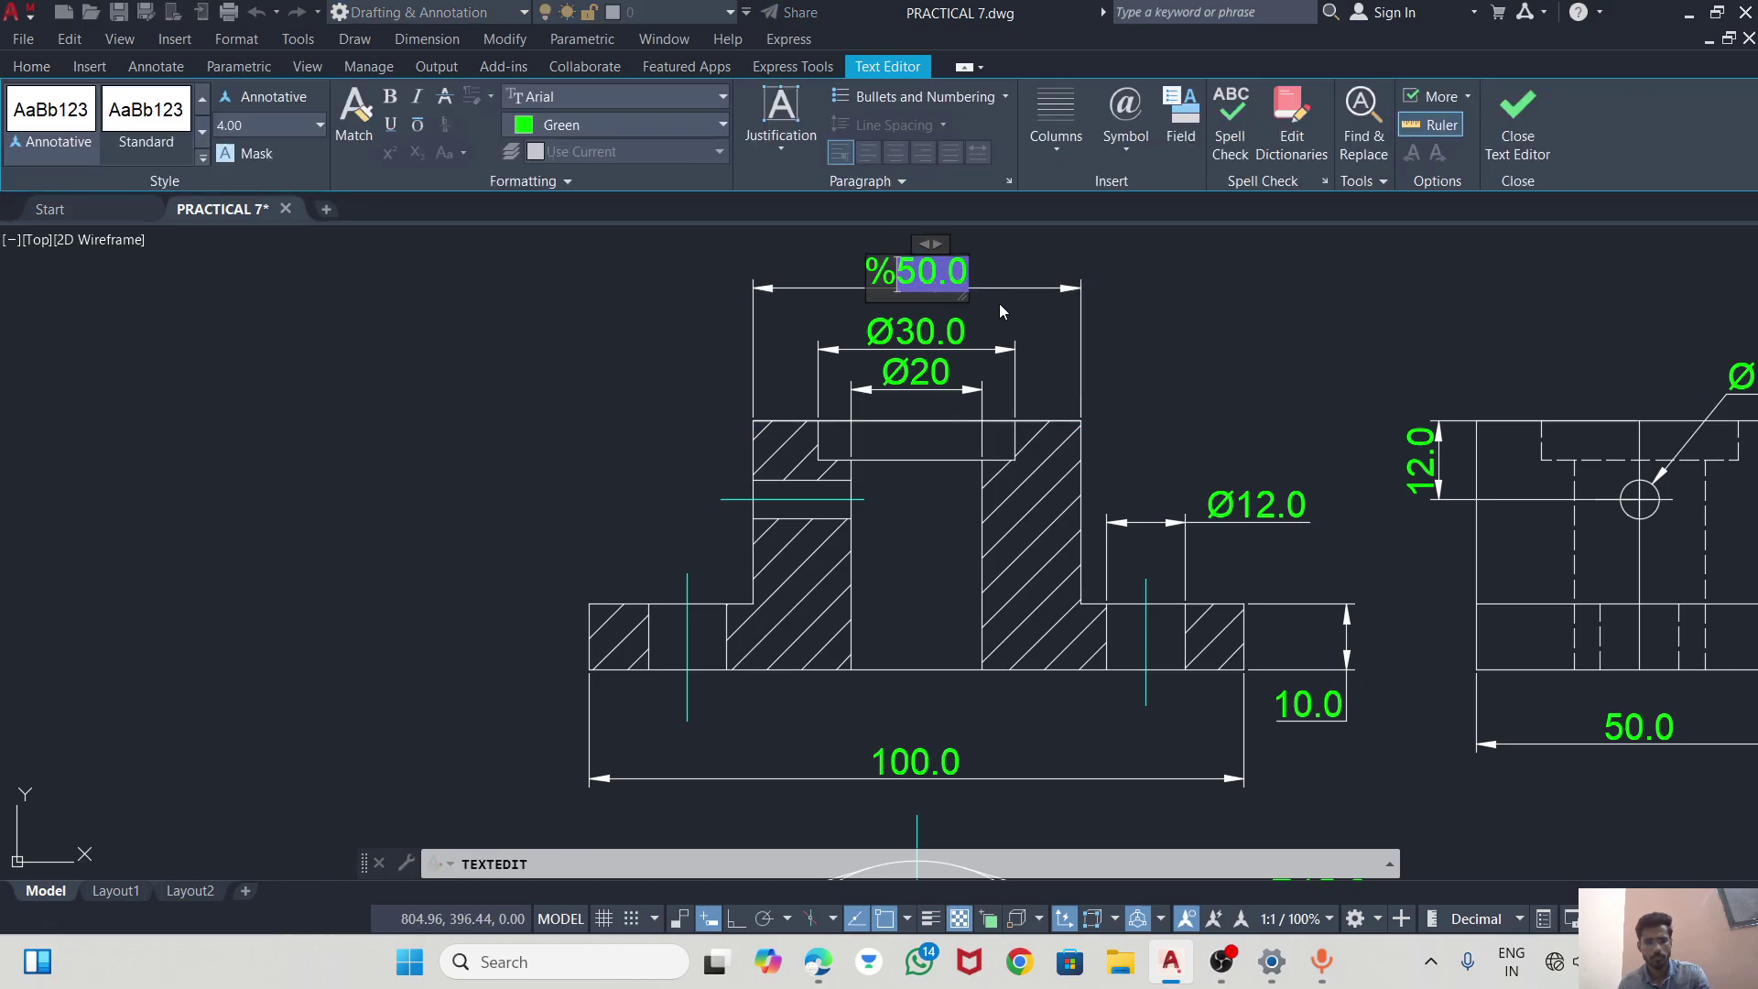
{"action": "type", "text": "%c"}
{"action": "left_click", "coordinate": [1060, 333]}
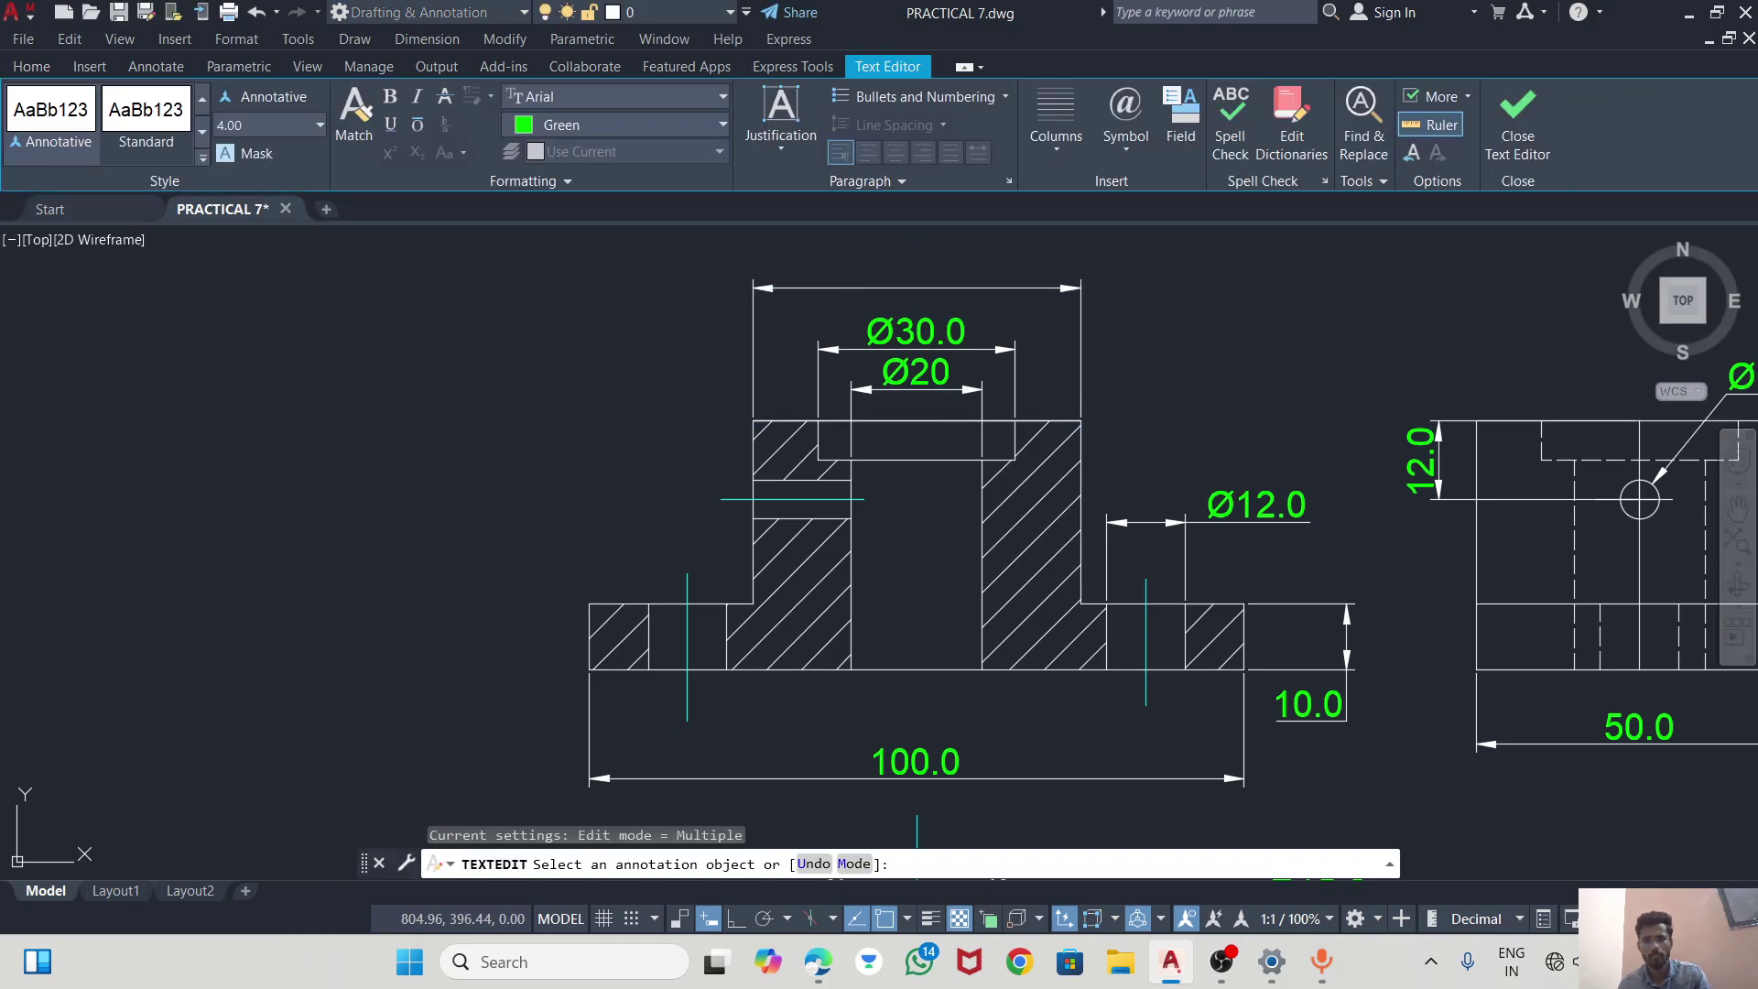
{"action": "scroll", "coordinate": [870, 355], "scroll_direction": "down", "scroll_amount": 3}
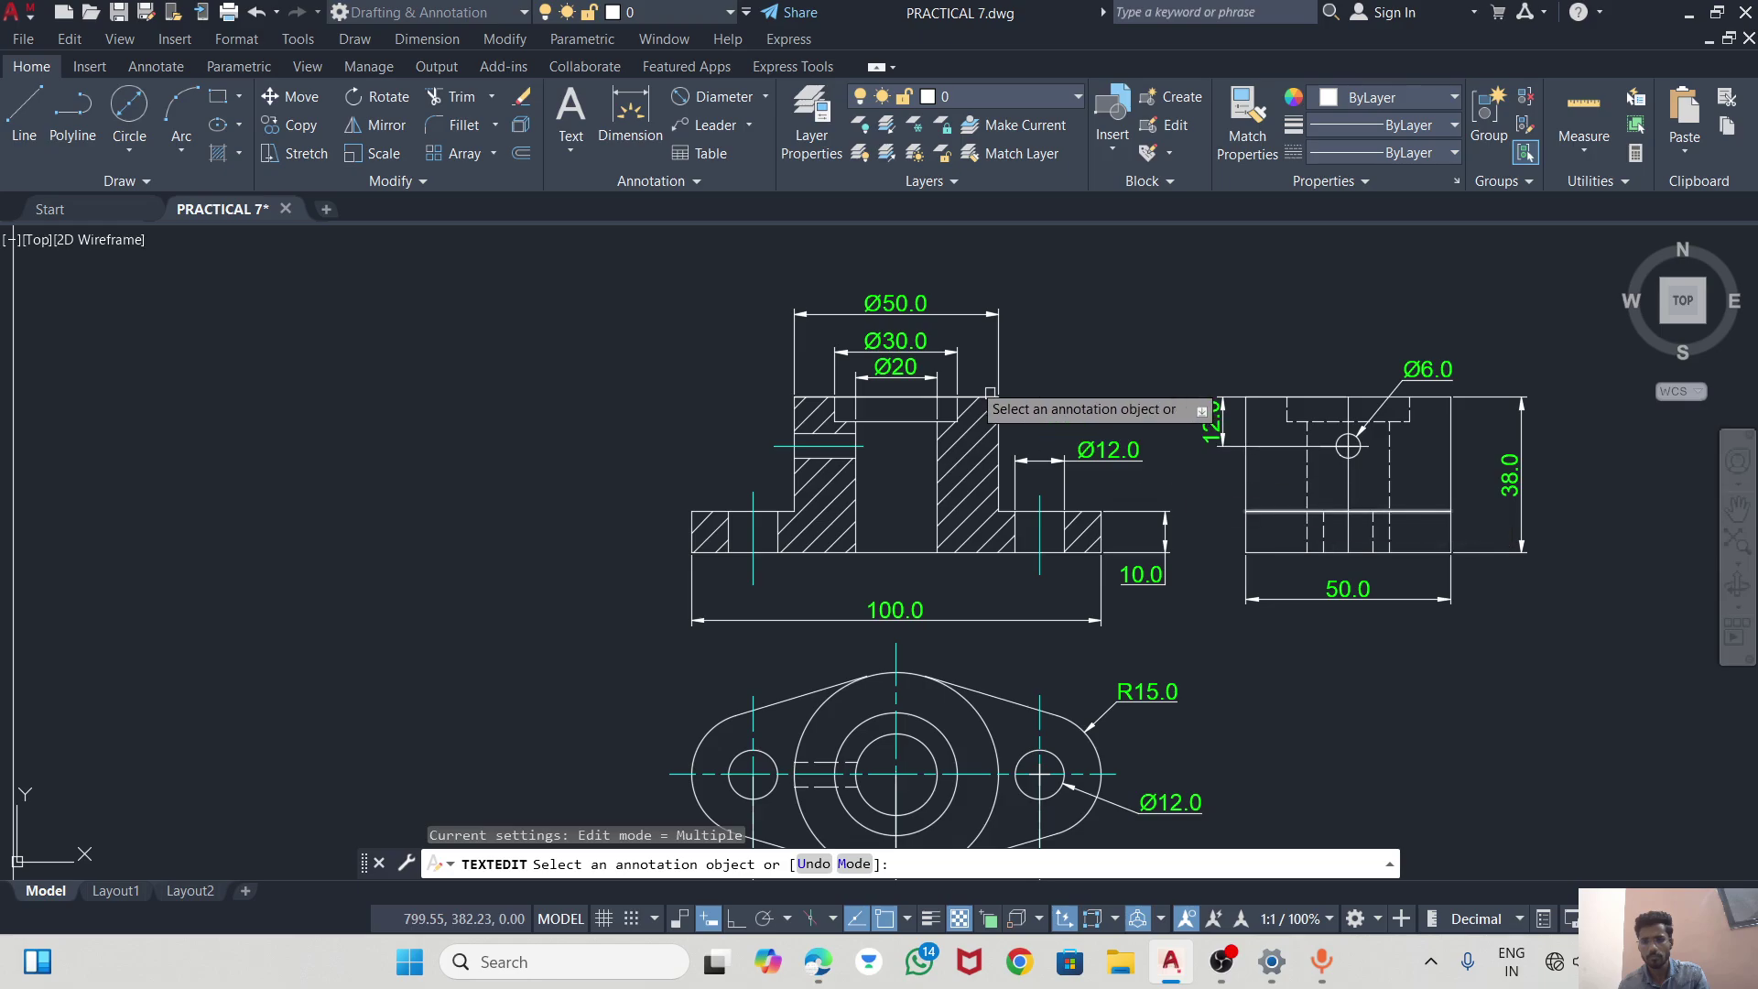
{"action": "scroll", "coordinate": [1145, 503], "scroll_direction": "down", "scroll_amount": 3}
{"action": "scroll", "coordinate": [1131, 505], "scroll_direction": "up", "scroll_amount": 4}
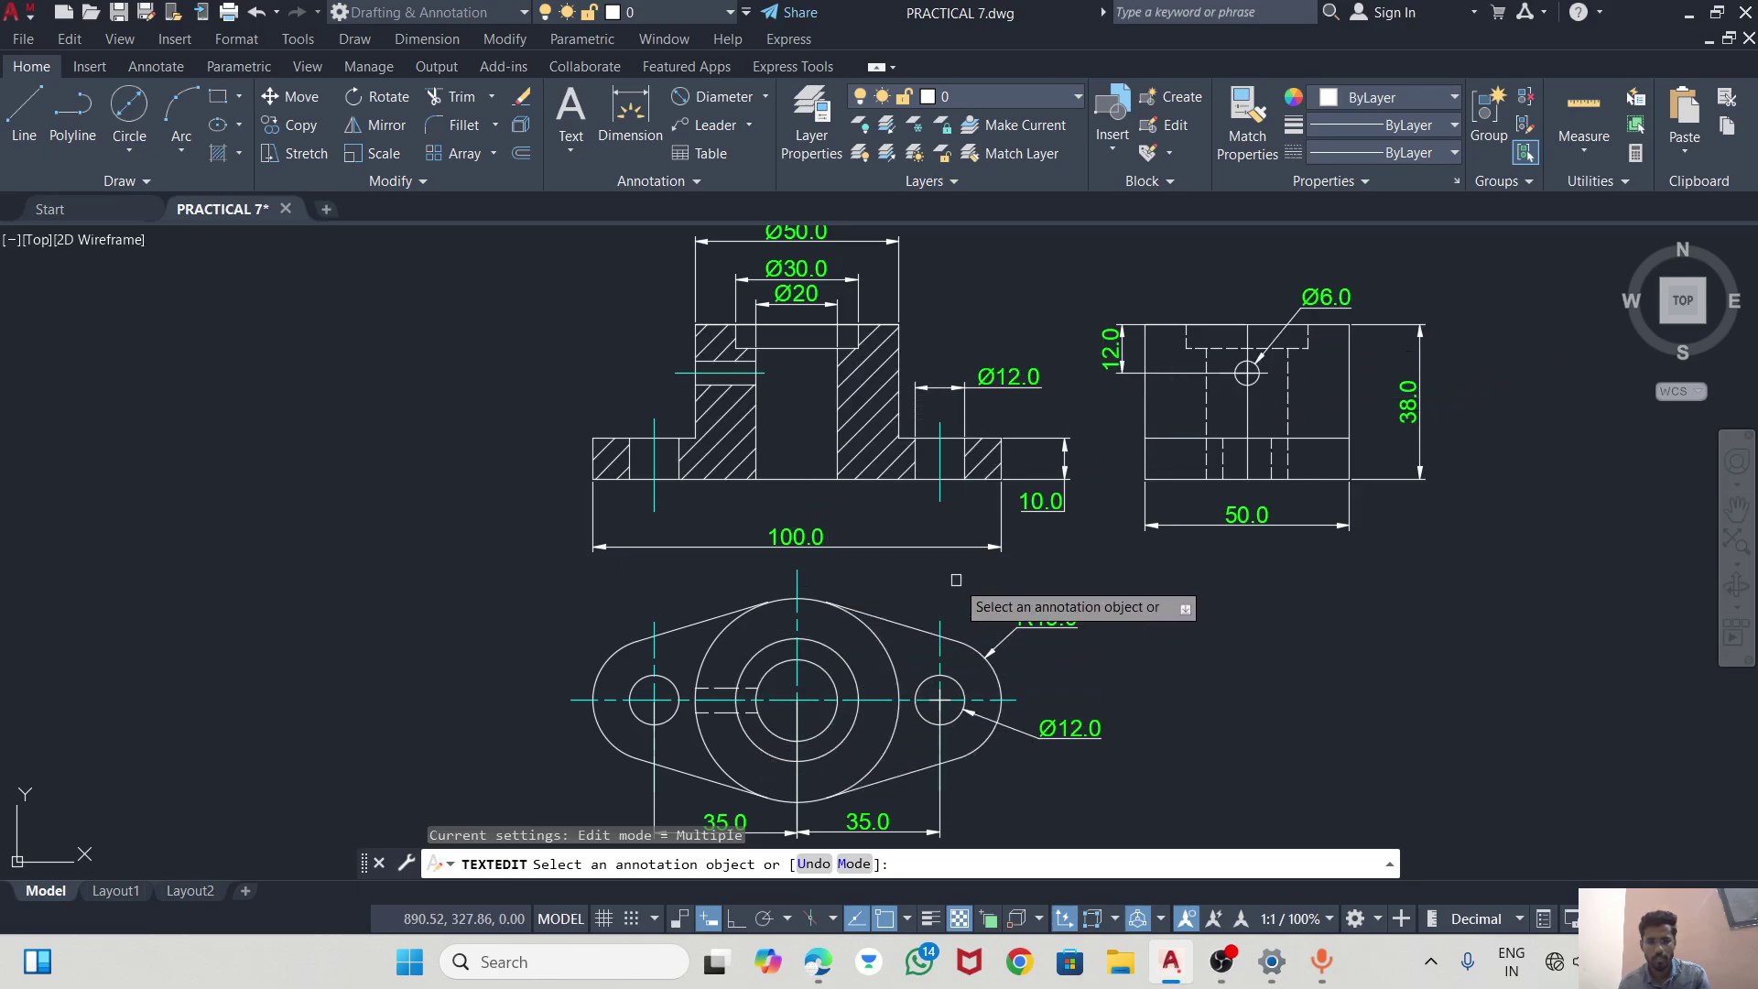
Append X2 to the bolt hole label so it reads Ø12X2.
{"action": "scroll", "coordinate": [952, 577], "scroll_direction": "down", "scroll_amount": 2}
{"action": "scroll", "coordinate": [946, 703], "scroll_direction": "up", "scroll_amount": 2}
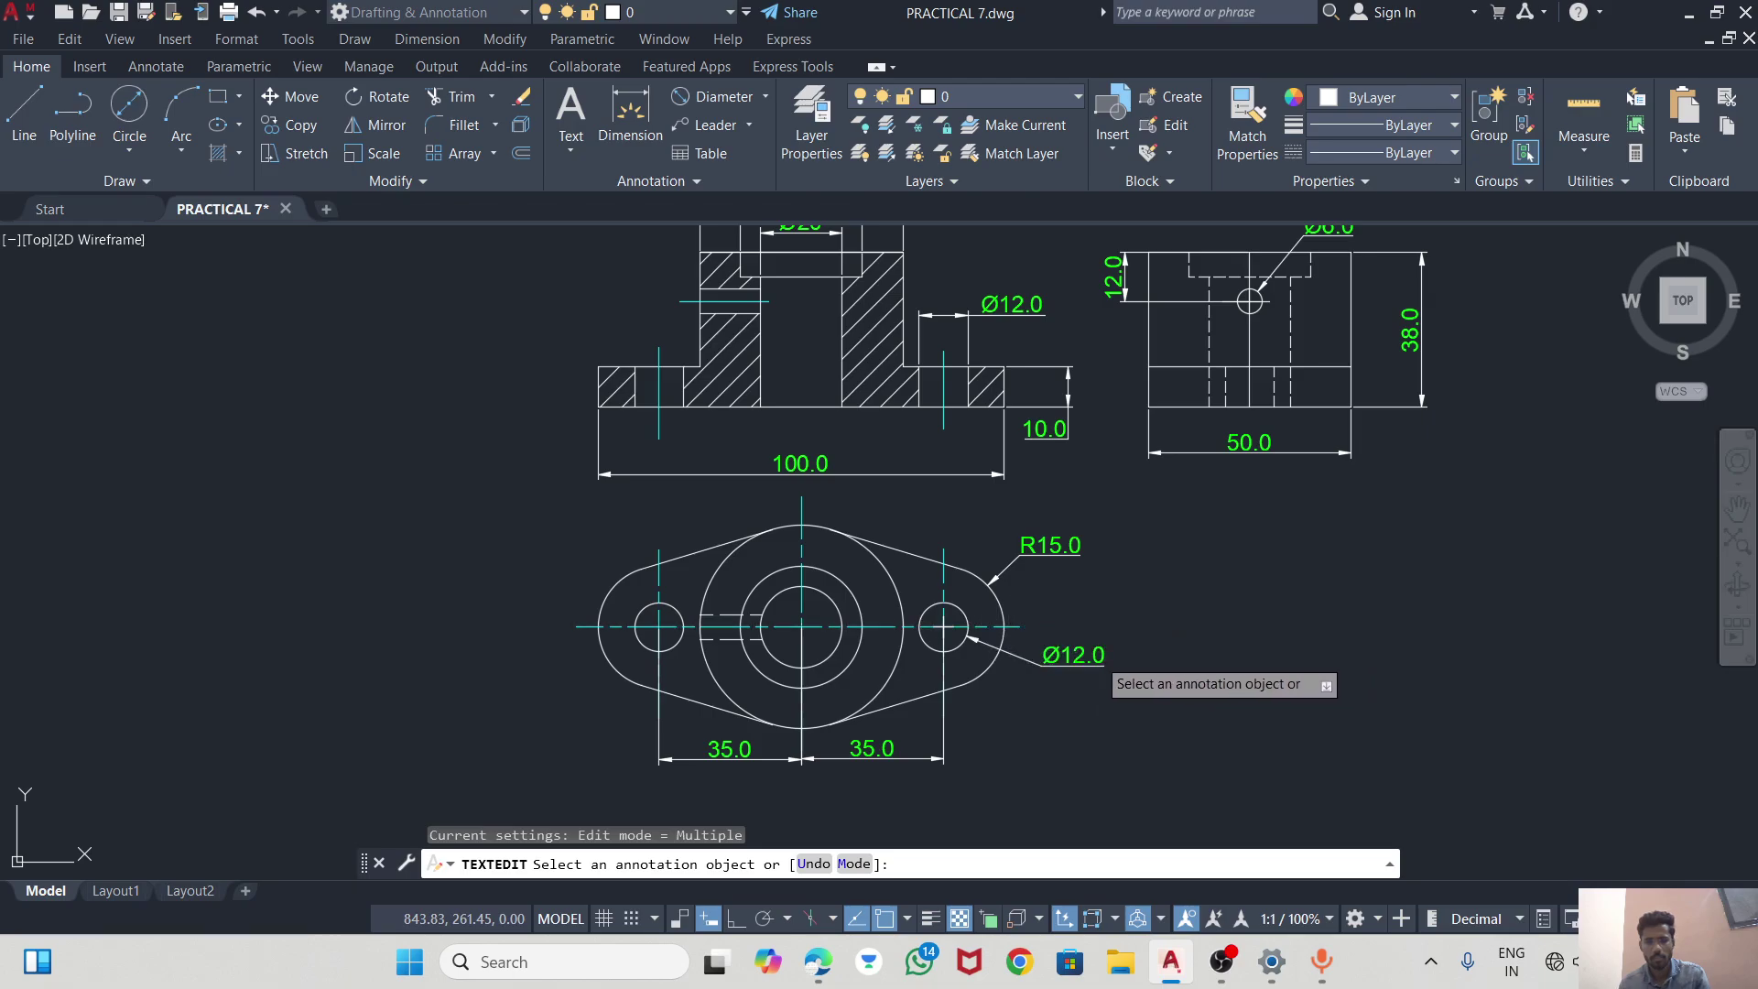
{"action": "left_click", "coordinate": [1099, 661]}
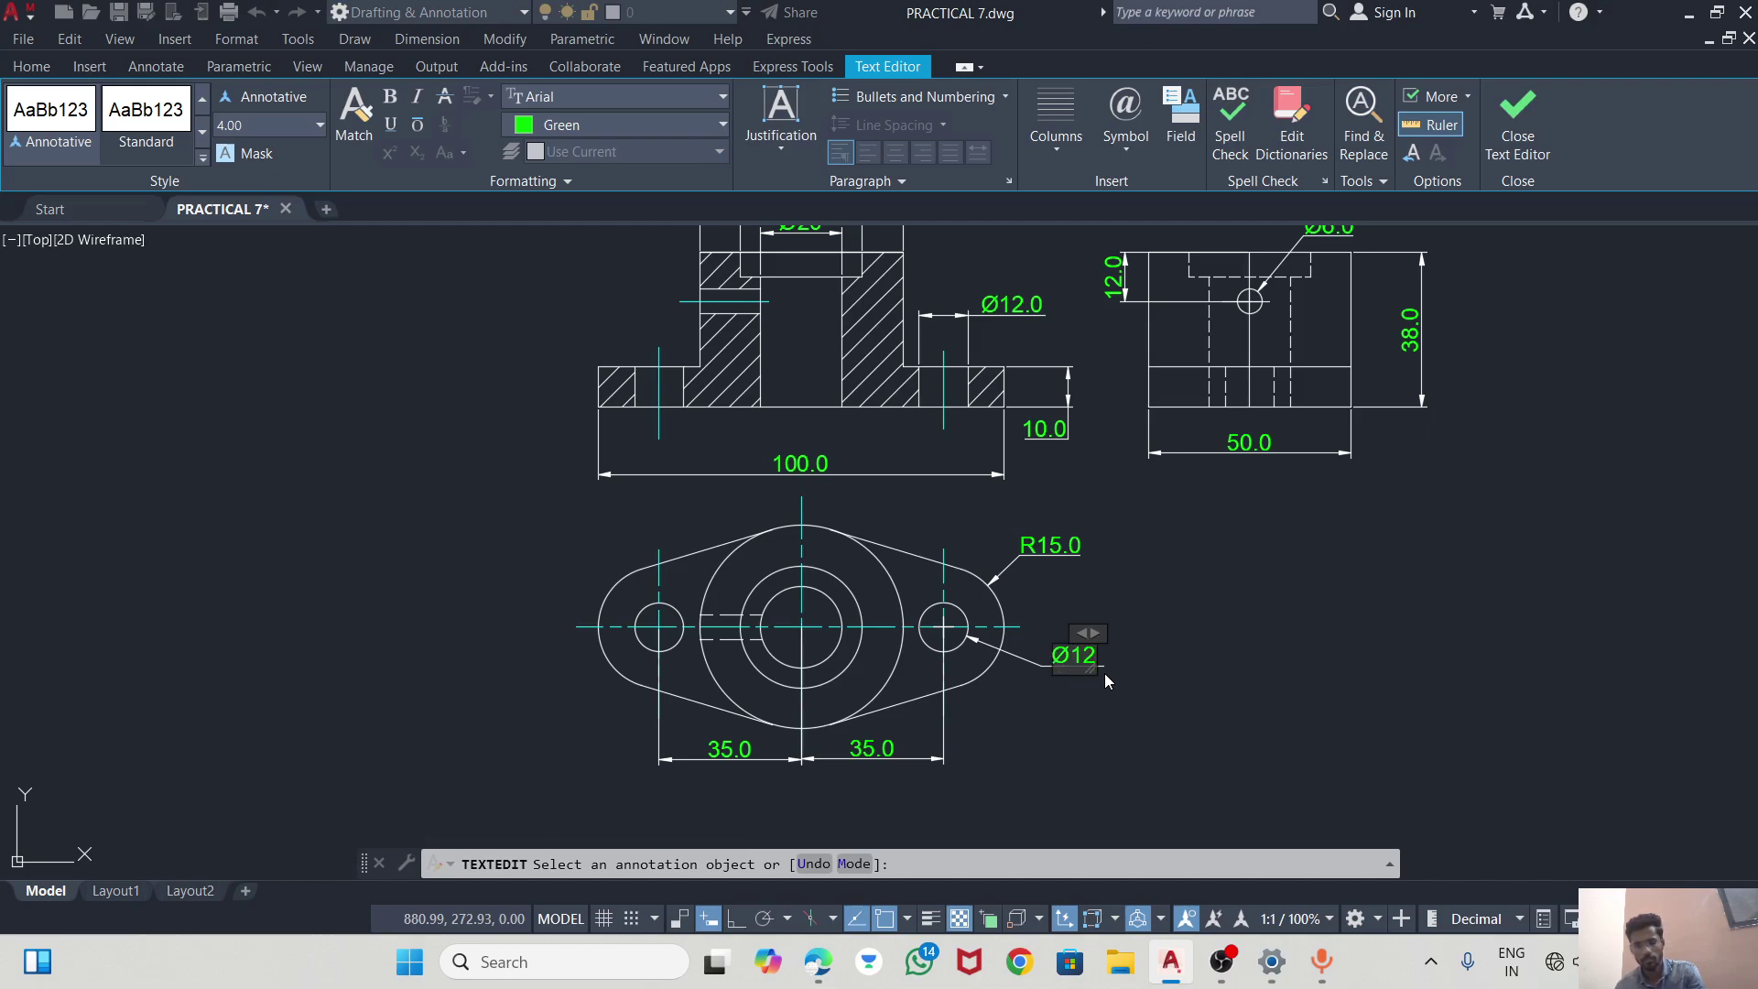
{"action": "type", "text": "X2"}
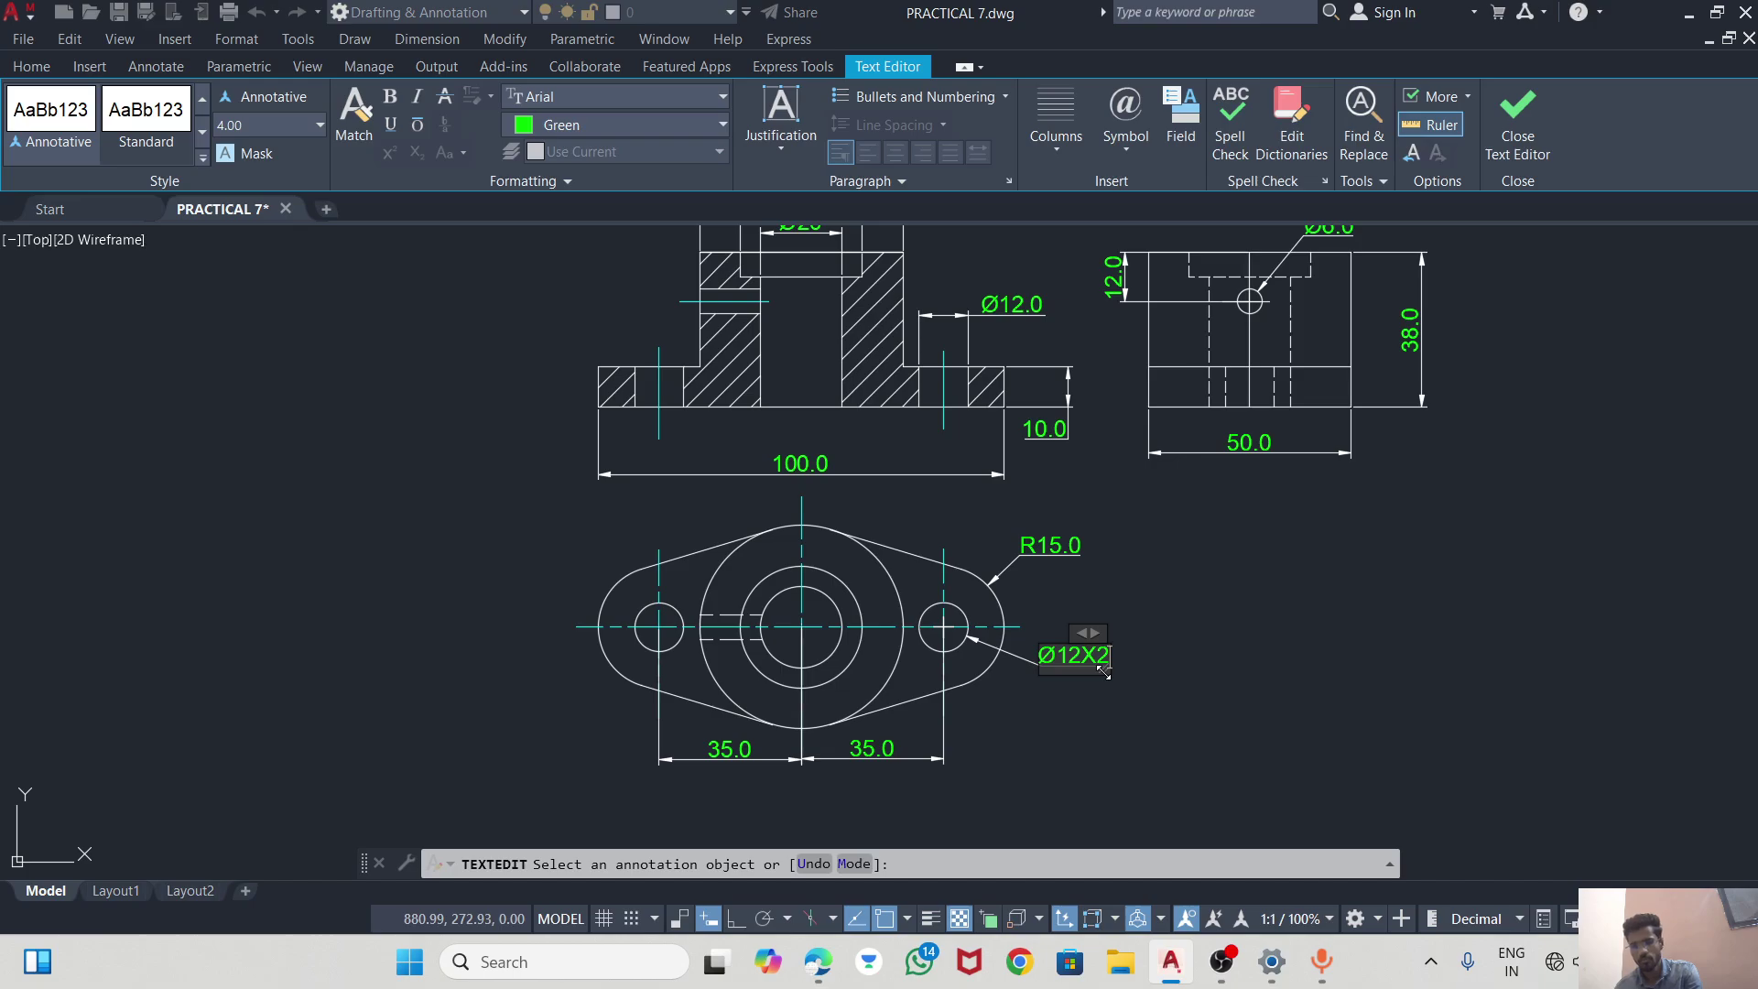
{"action": "left_click", "coordinate": [1193, 676]}
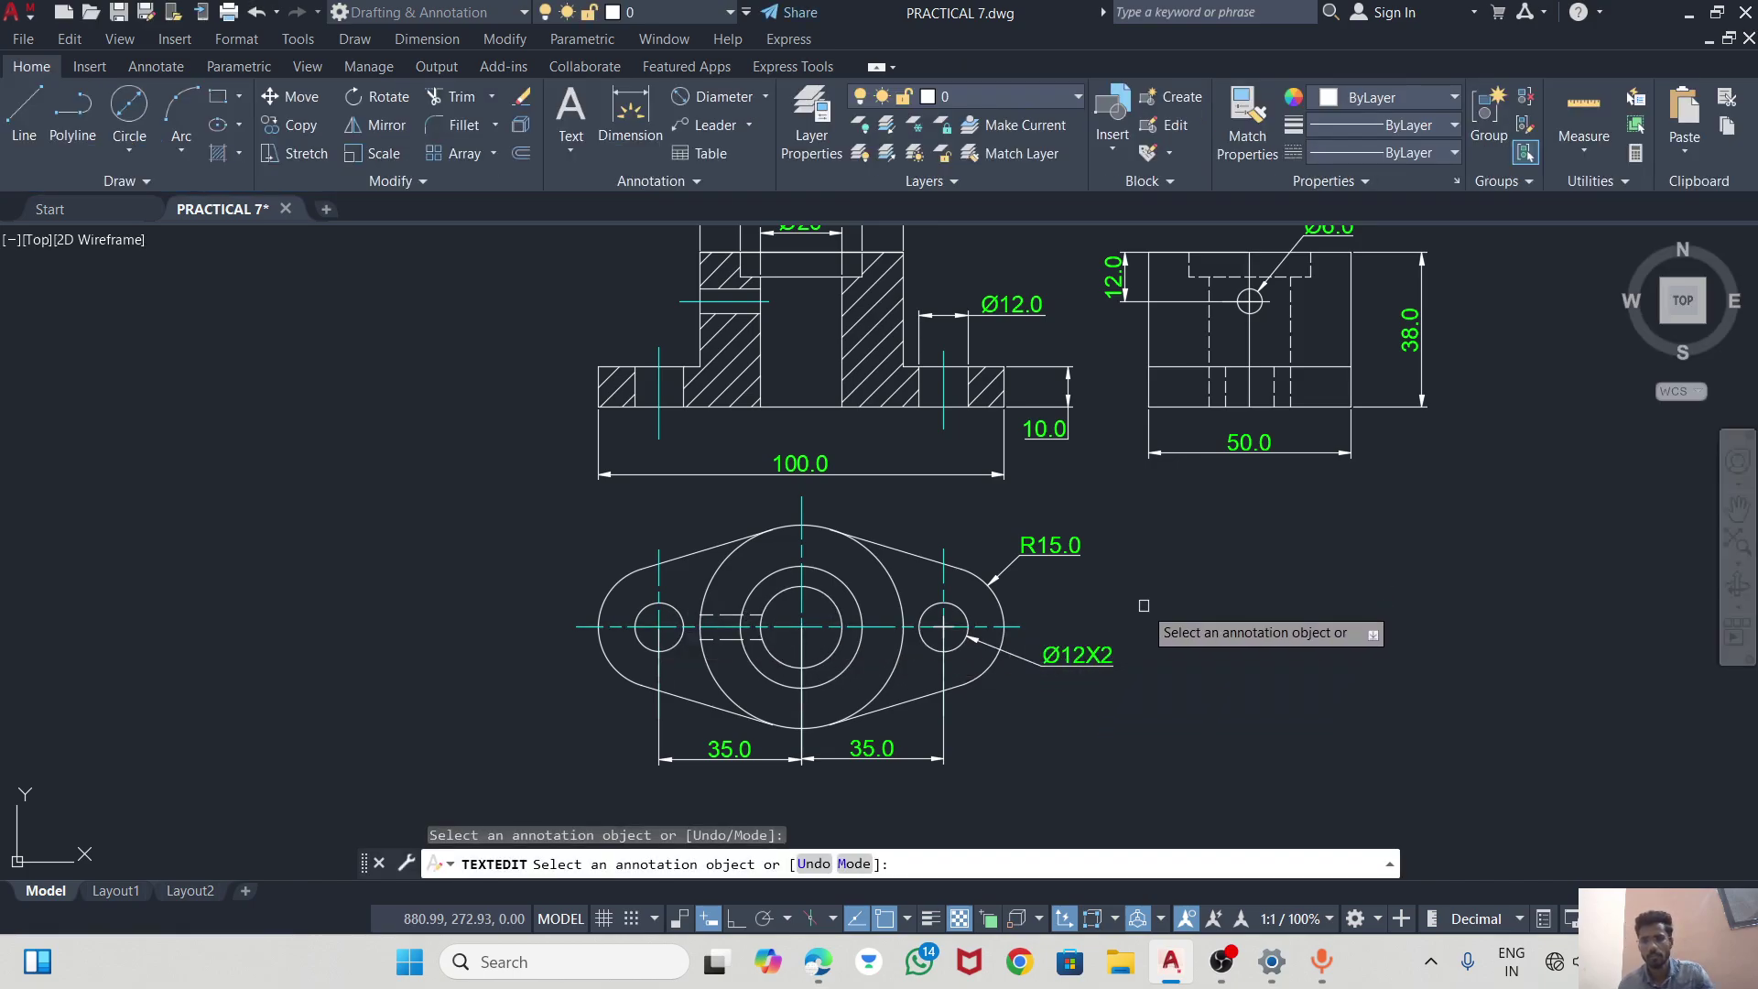
Leave the 100.0 width dimension text unchanged and select that dimension.
{"action": "scroll", "coordinate": [1177, 577], "scroll_direction": "down", "scroll_amount": 2}
{"action": "scroll", "coordinate": [1241, 371], "scroll_direction": "up", "scroll_amount": 2}
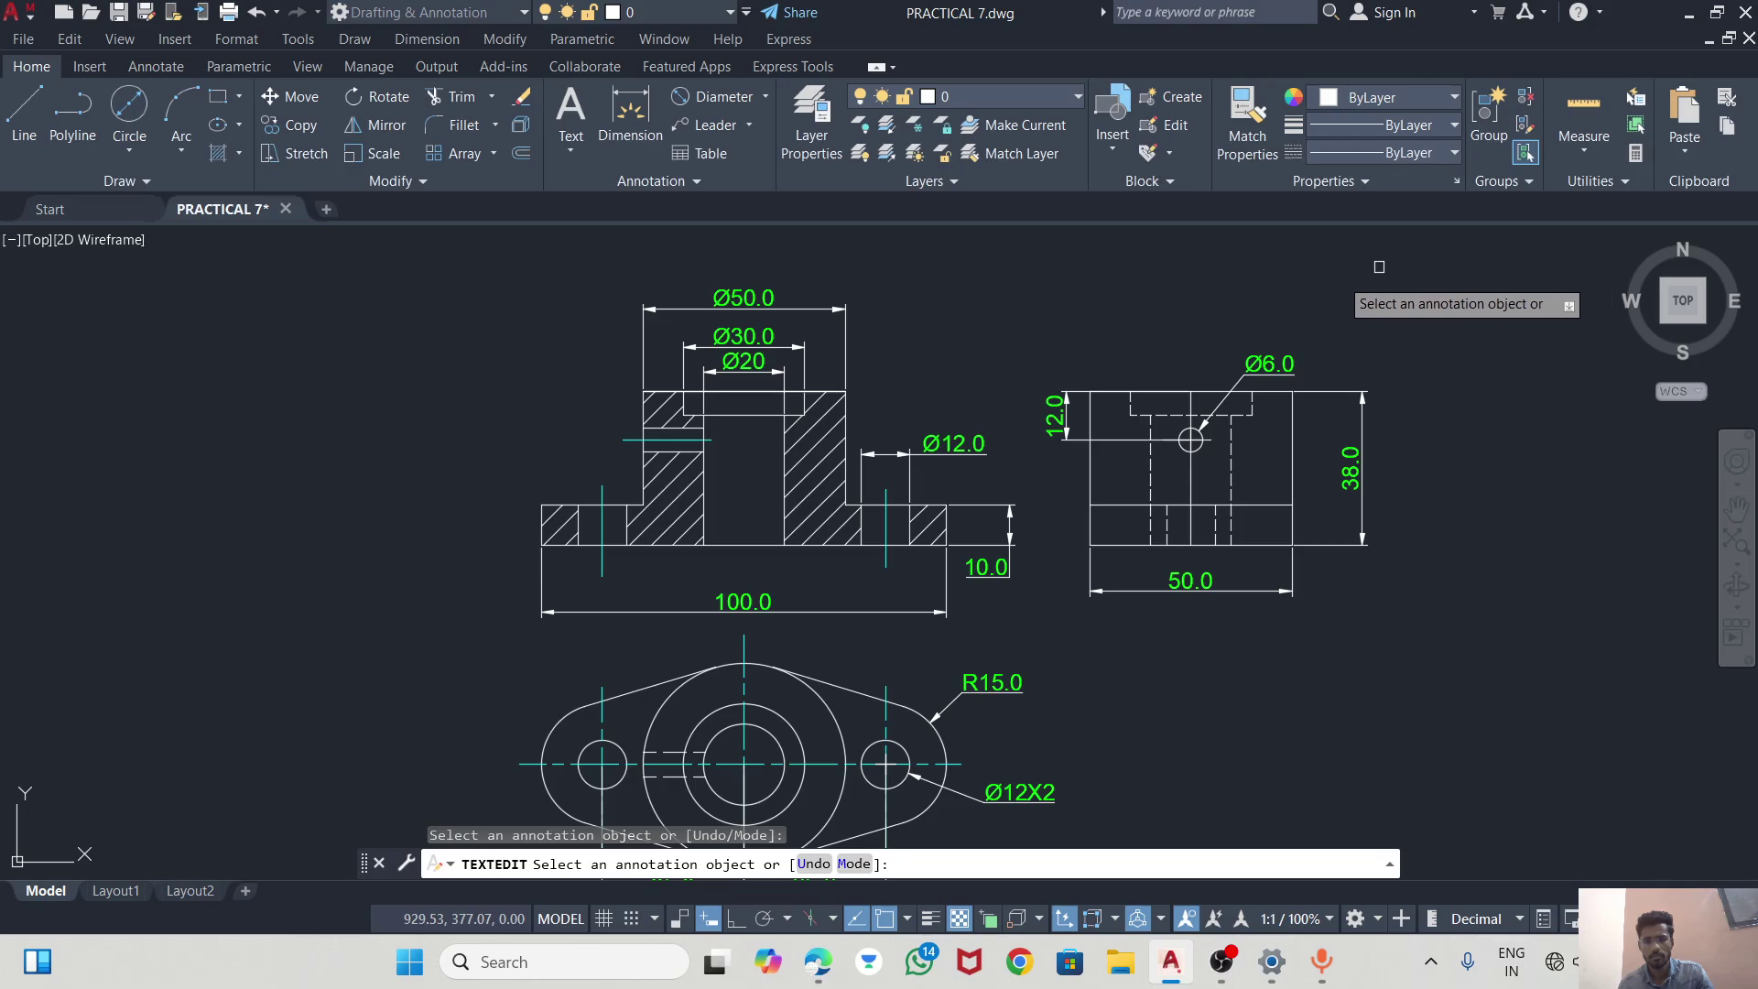
{"action": "left_click", "coordinate": [744, 602]}
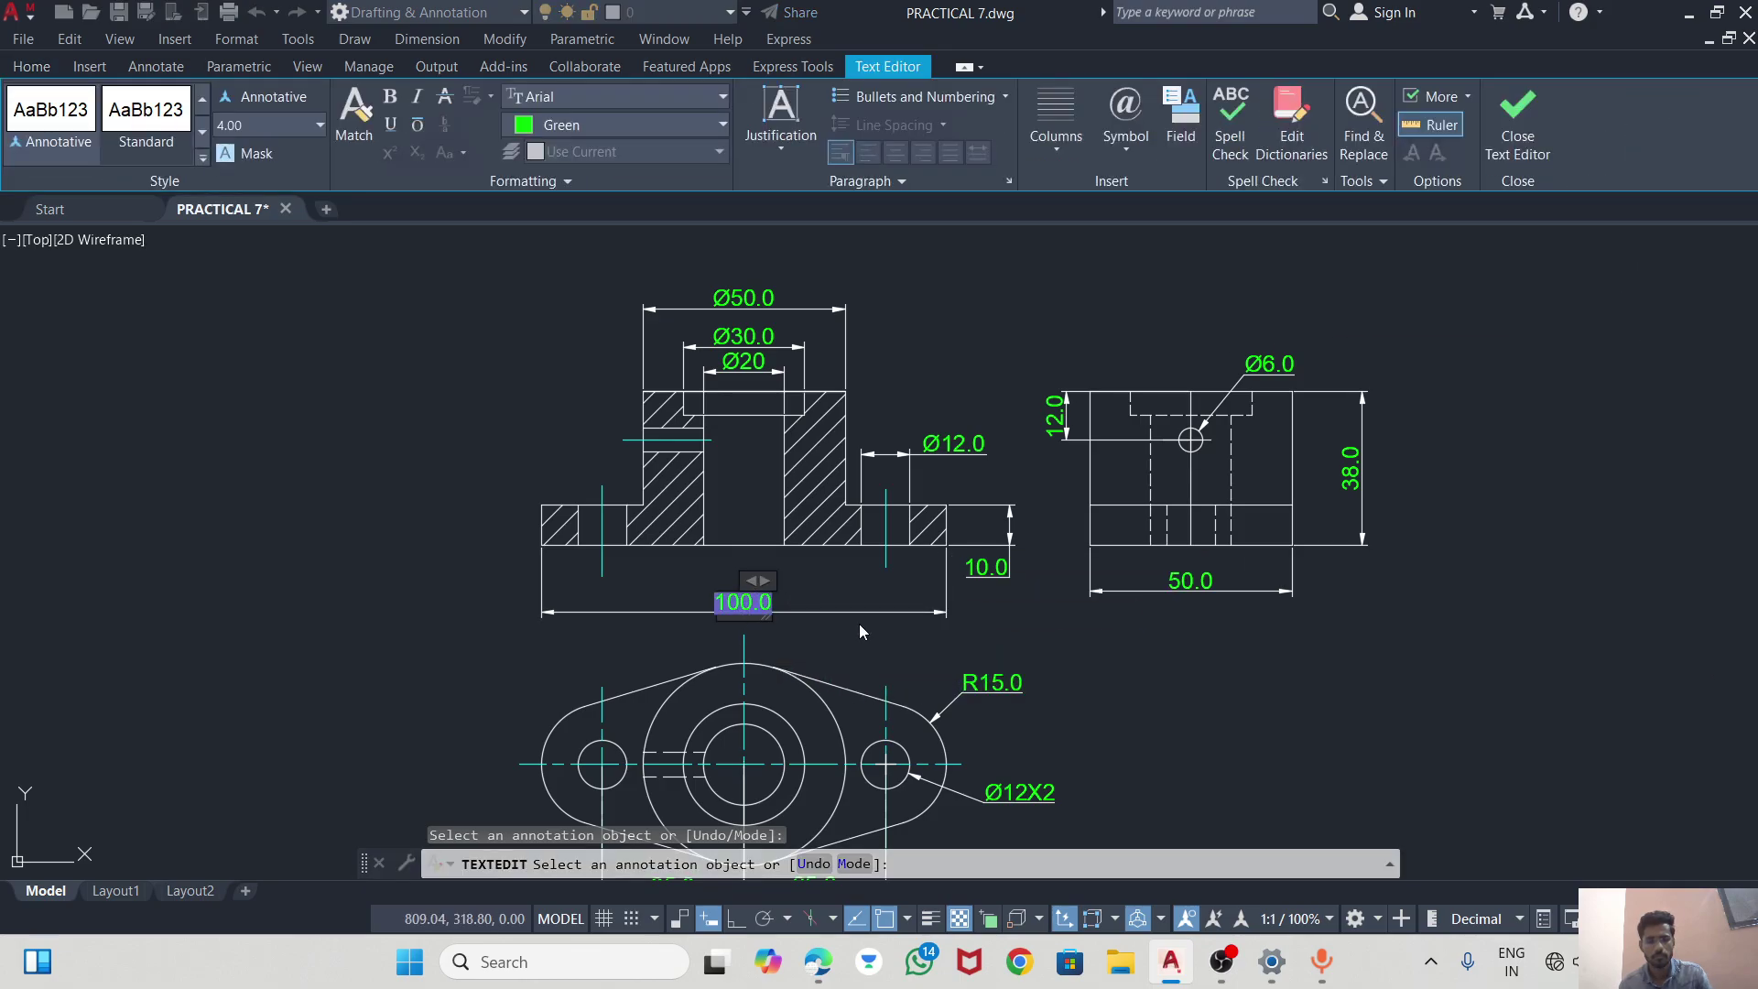
{"action": "key", "text": "Escape"}
{"action": "key", "text": "Escape"}
{"action": "left_click", "coordinate": [802, 611]}
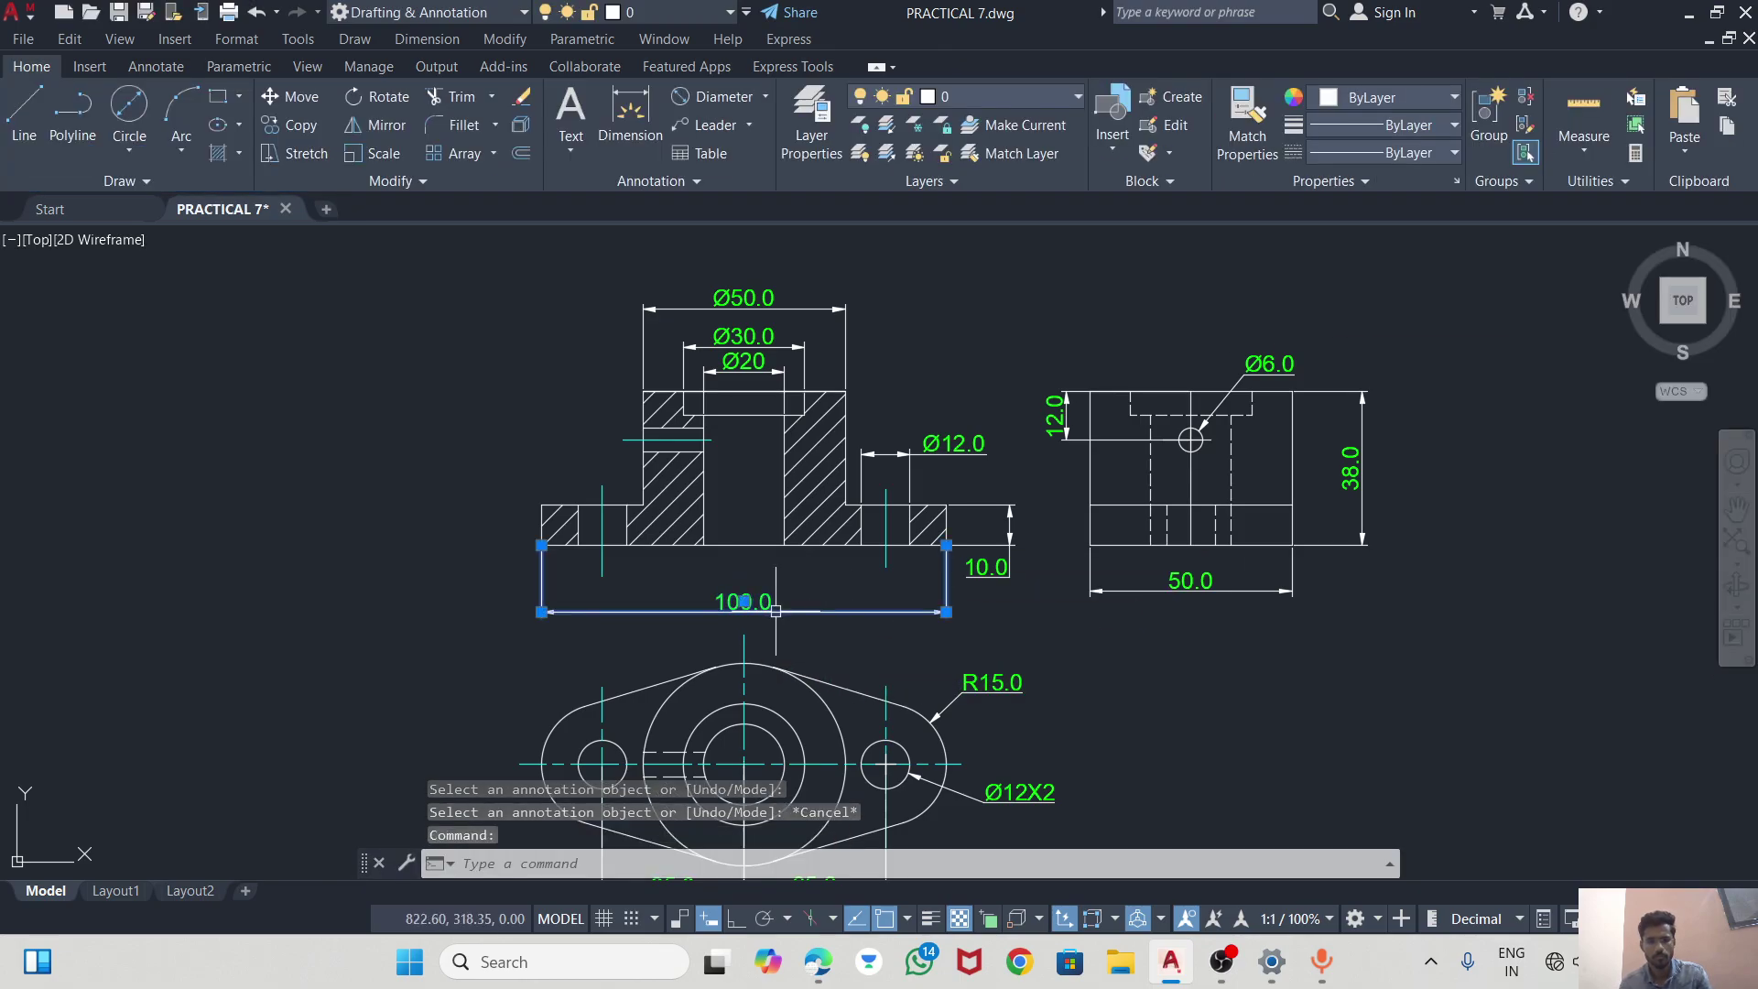
Move the 100.0 dimension upward, closer to the part.
{"action": "left_click", "coordinate": [743, 602]}
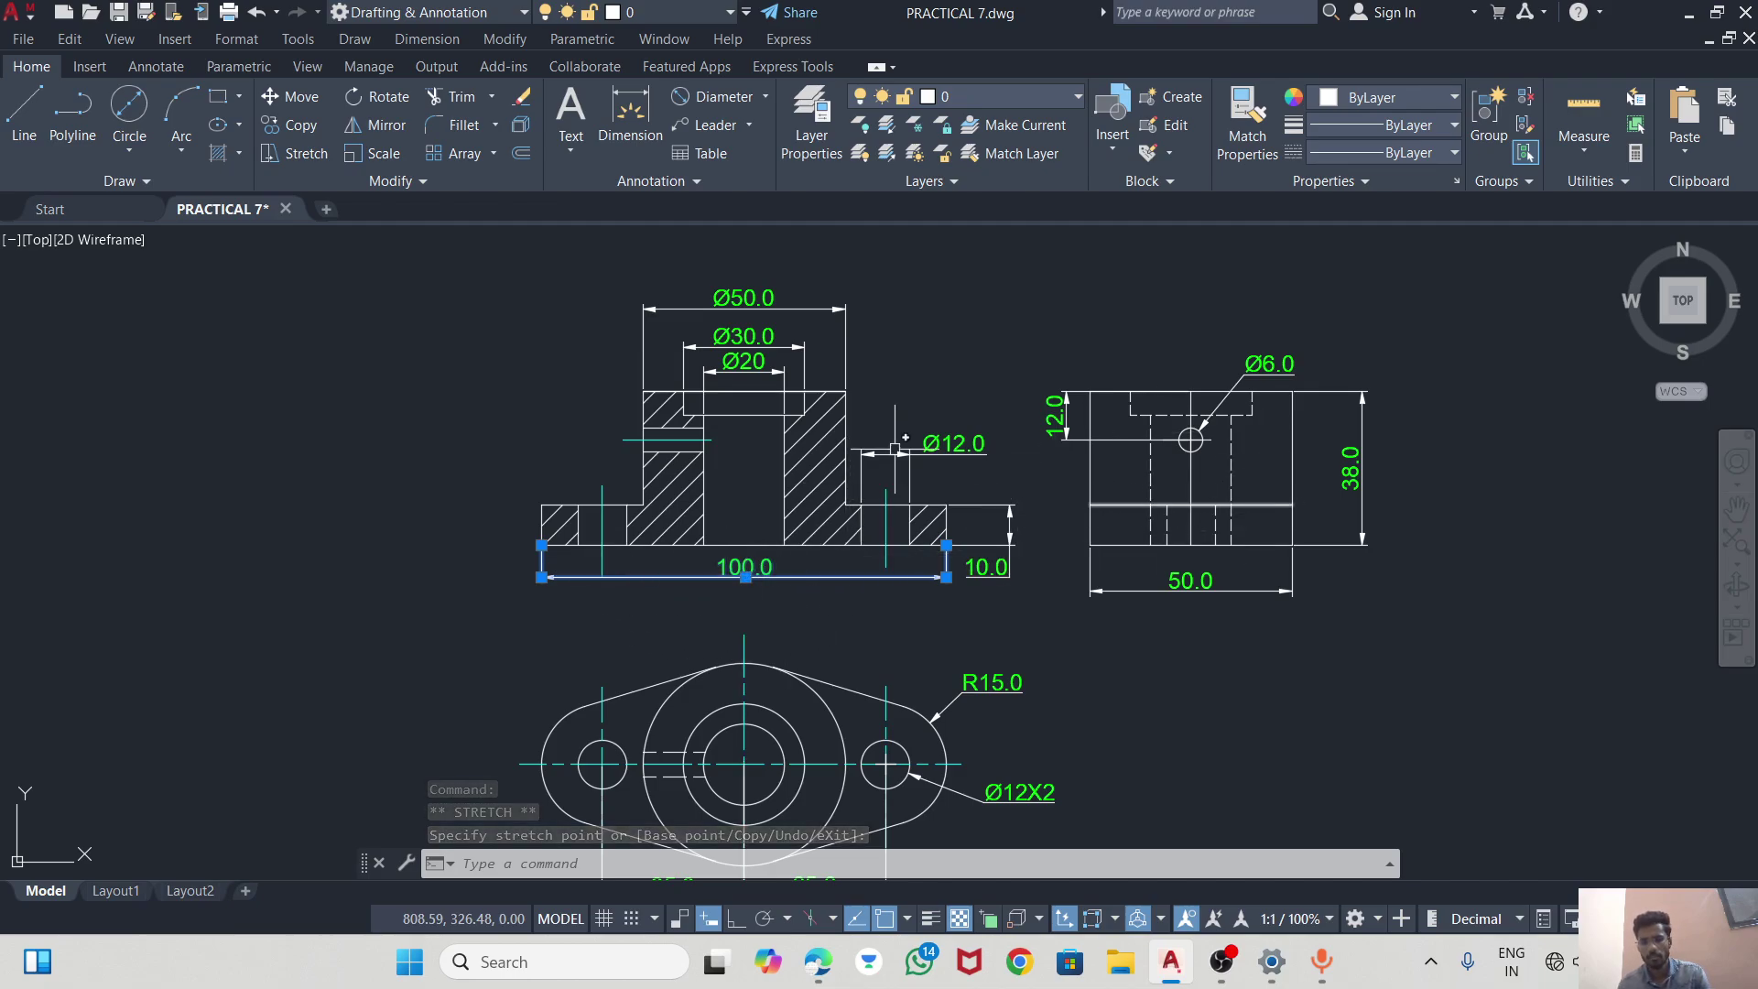
{"action": "scroll", "coordinate": [1172, 421], "scroll_direction": "down", "scroll_amount": 3}
{"action": "scroll", "coordinate": [1326, 458], "scroll_direction": "down", "scroll_amount": 2}
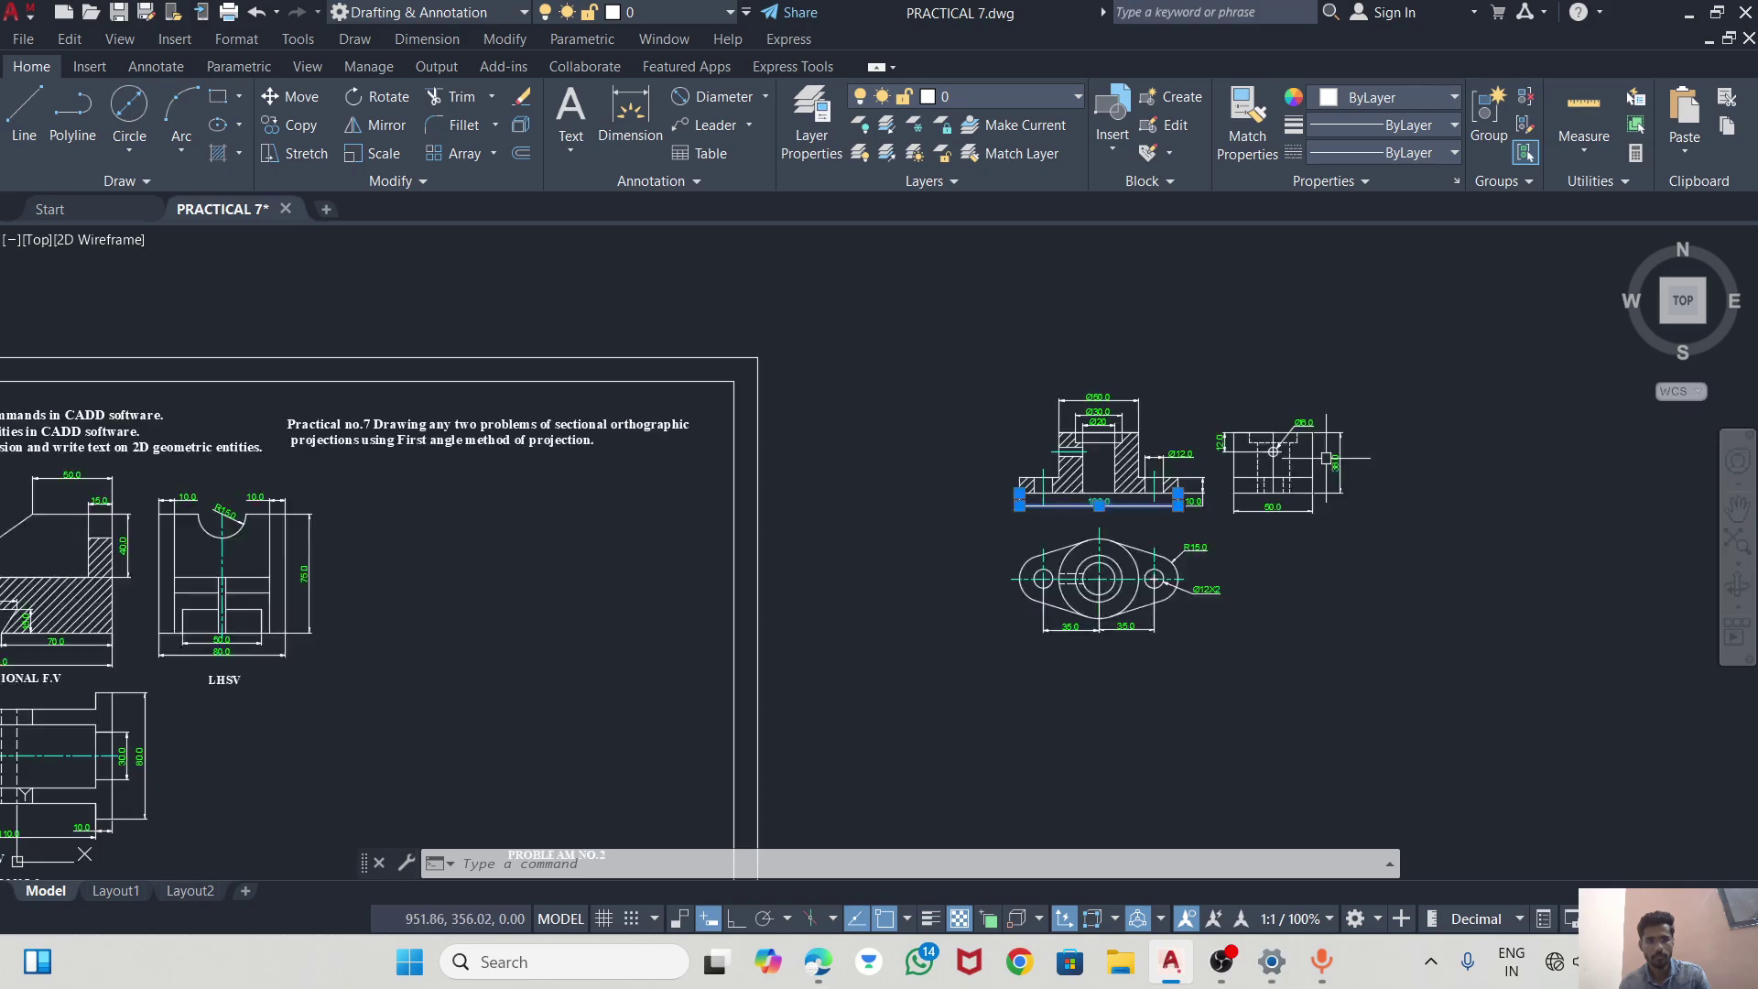
Copy all three problem 2 views and paste them inside the practical sheet frame.
{"action": "left_click", "coordinate": [952, 373]}
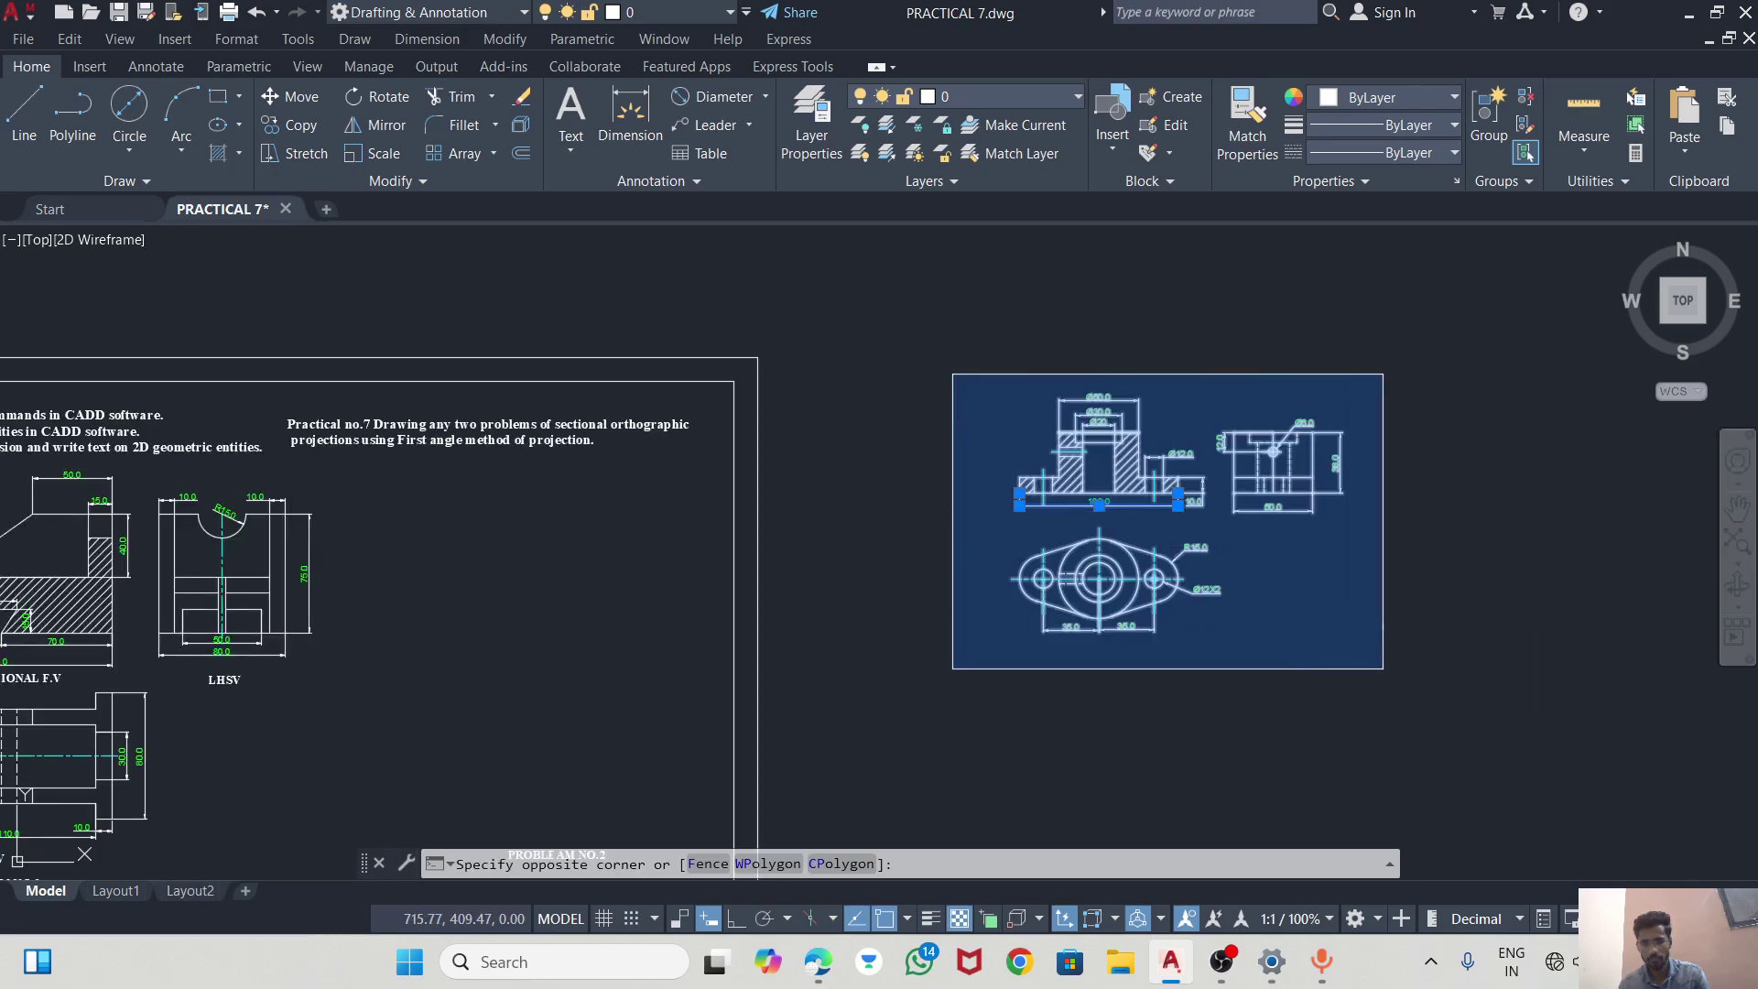
{"action": "left_click", "coordinate": [1384, 669]}
{"action": "key", "text": "ctrl+c"}
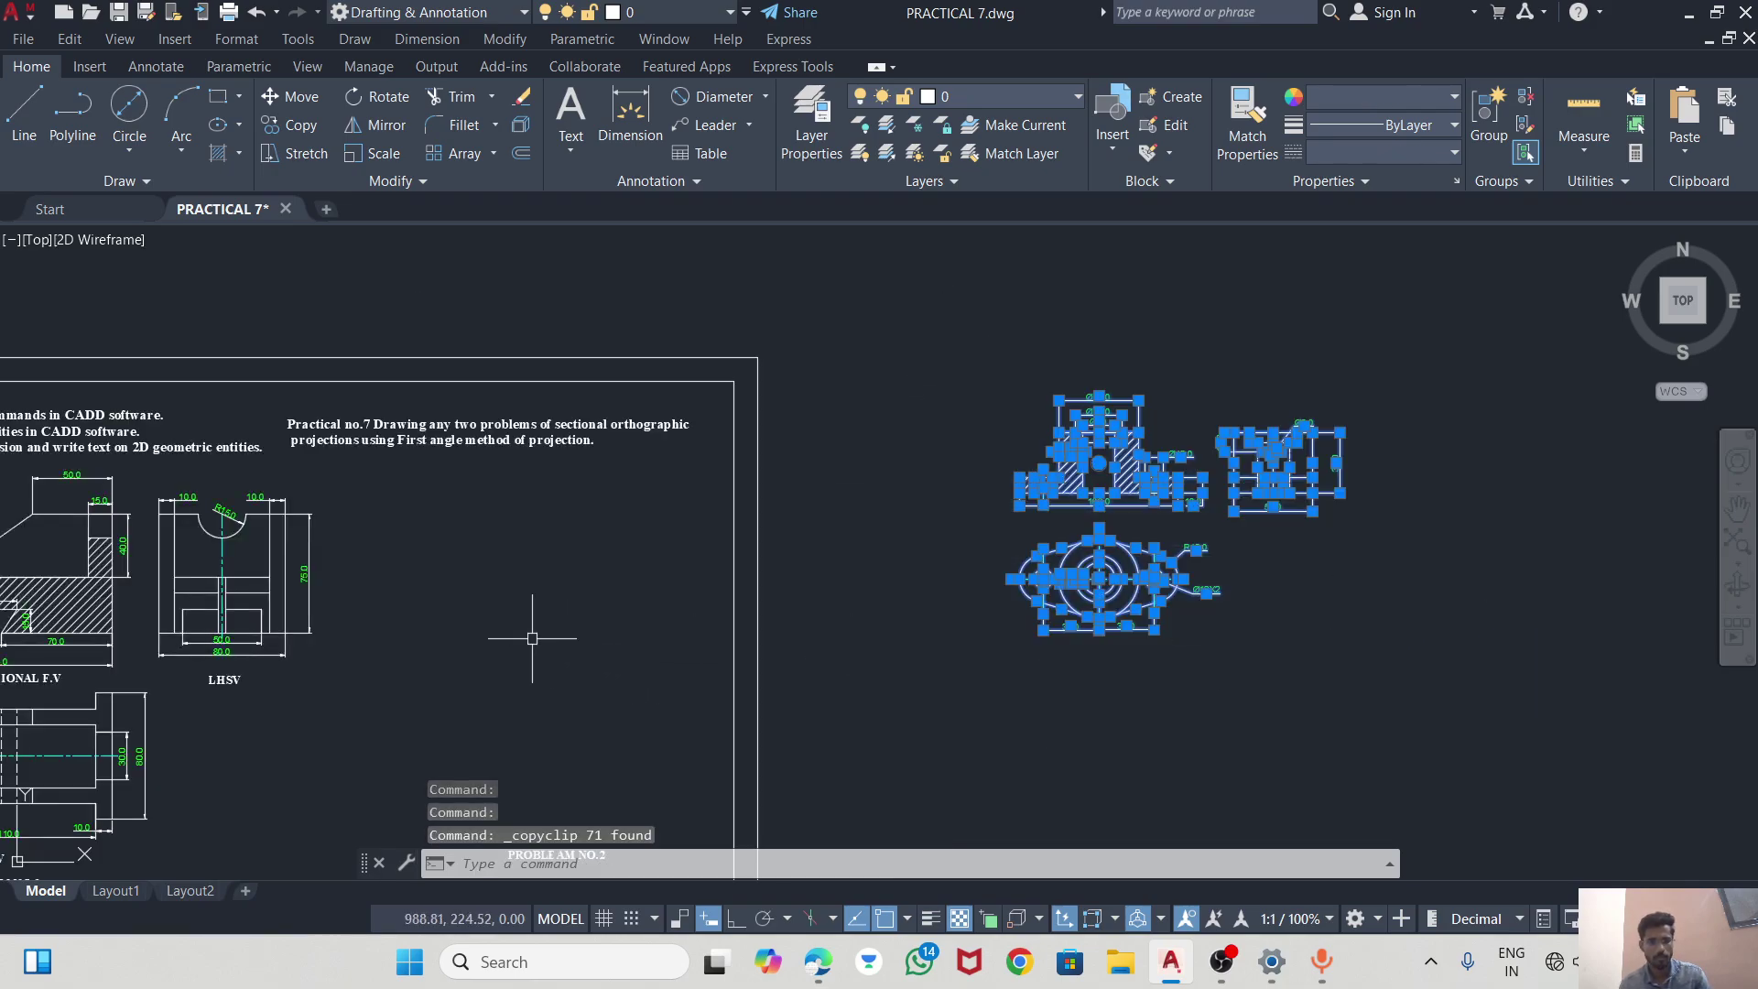
{"action": "key", "text": "ctrl+v"}
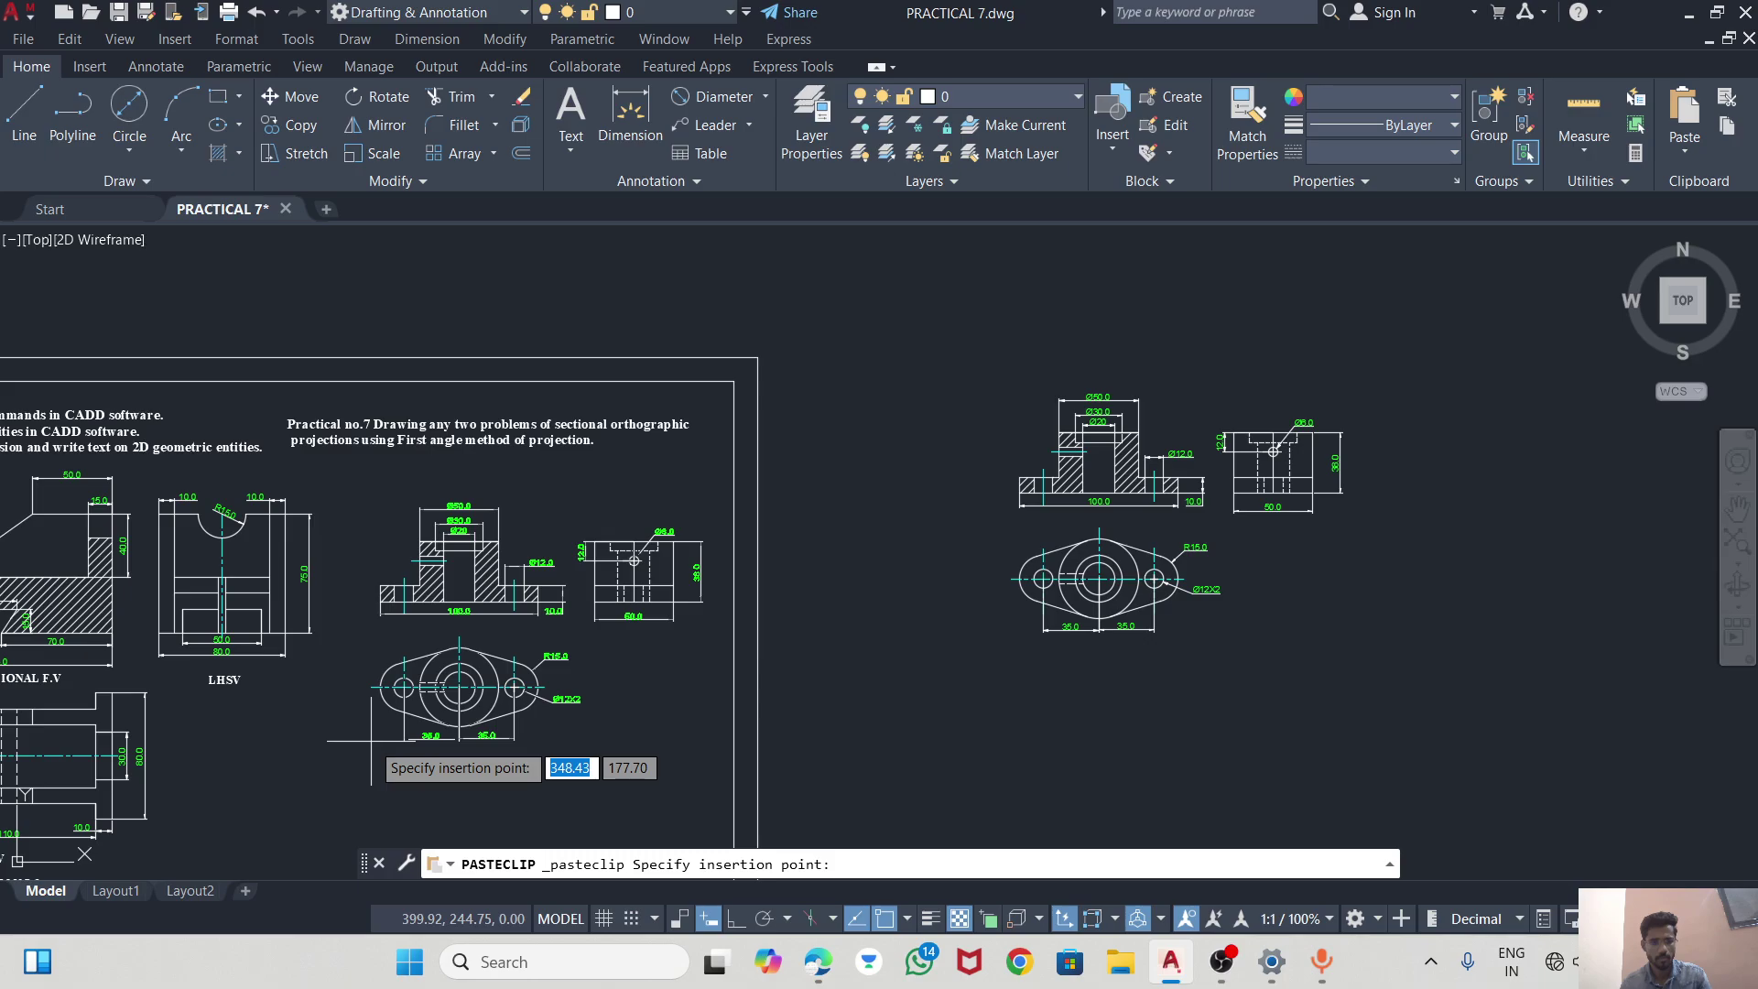
{"action": "left_click", "coordinate": [363, 742]}
{"action": "scroll", "coordinate": [783, 631], "scroll_direction": "down", "scroll_amount": 2}
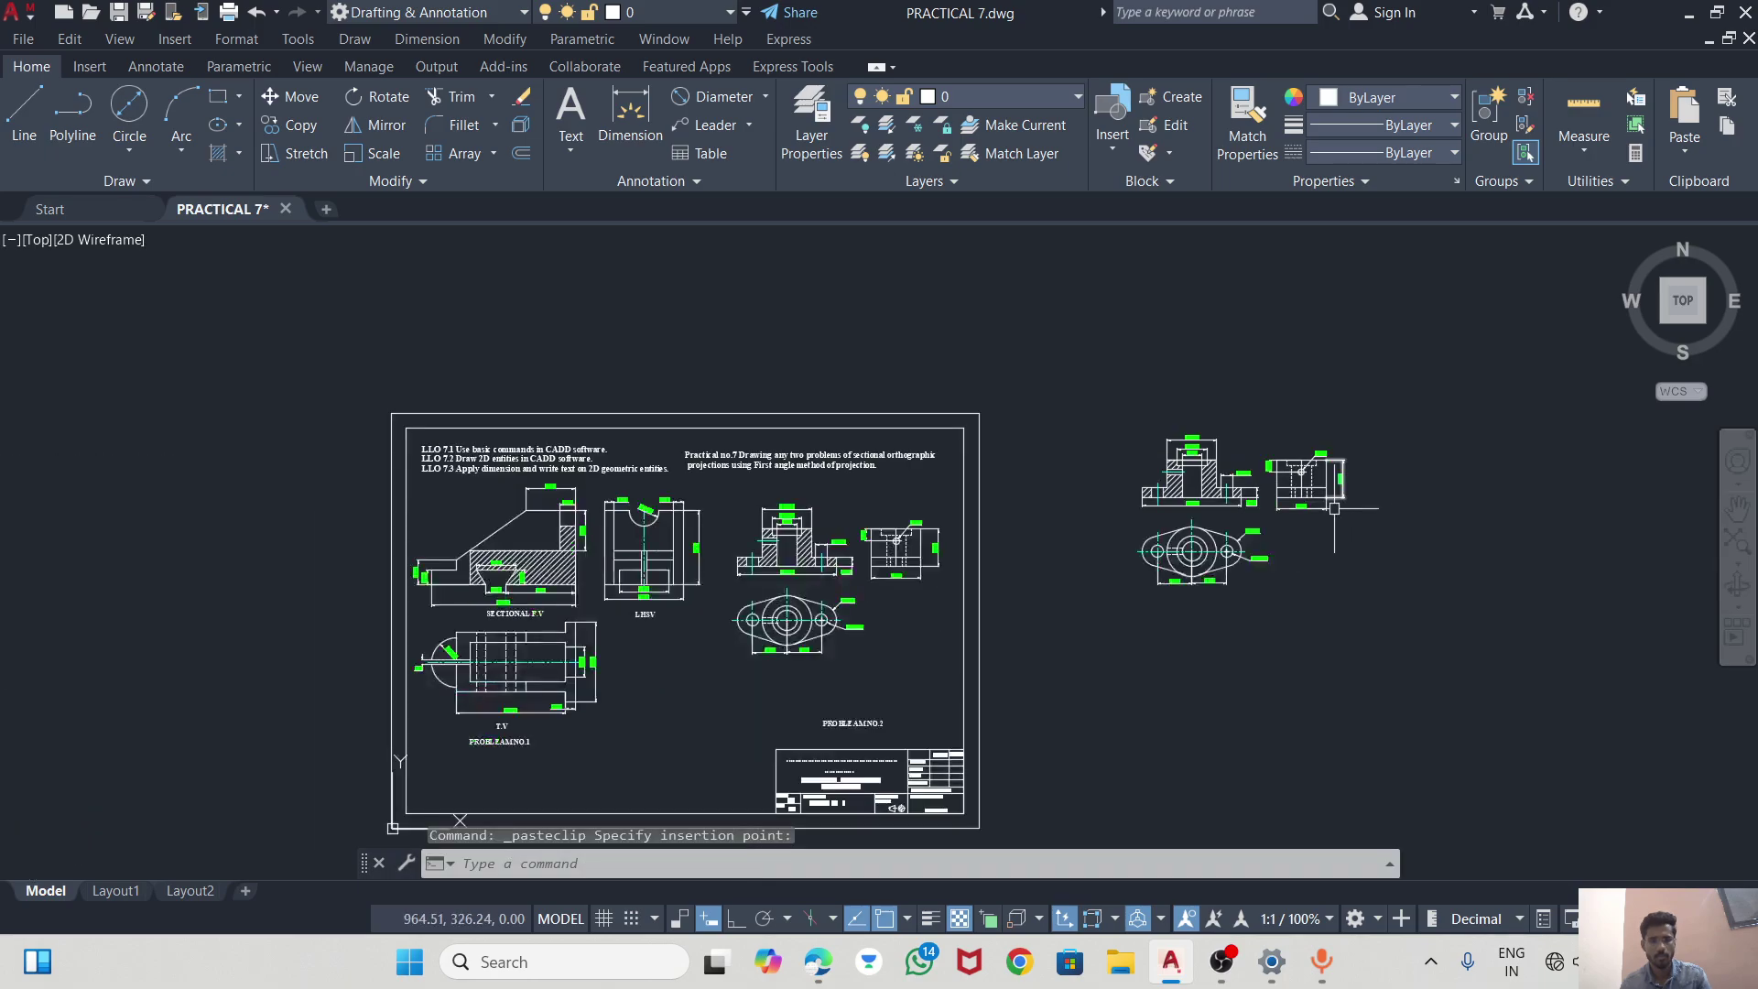
{"action": "scroll", "coordinate": [783, 630], "scroll_direction": "up", "scroll_amount": 3}
{"action": "scroll", "coordinate": [783, 630], "scroll_direction": "up", "scroll_amount": 2}
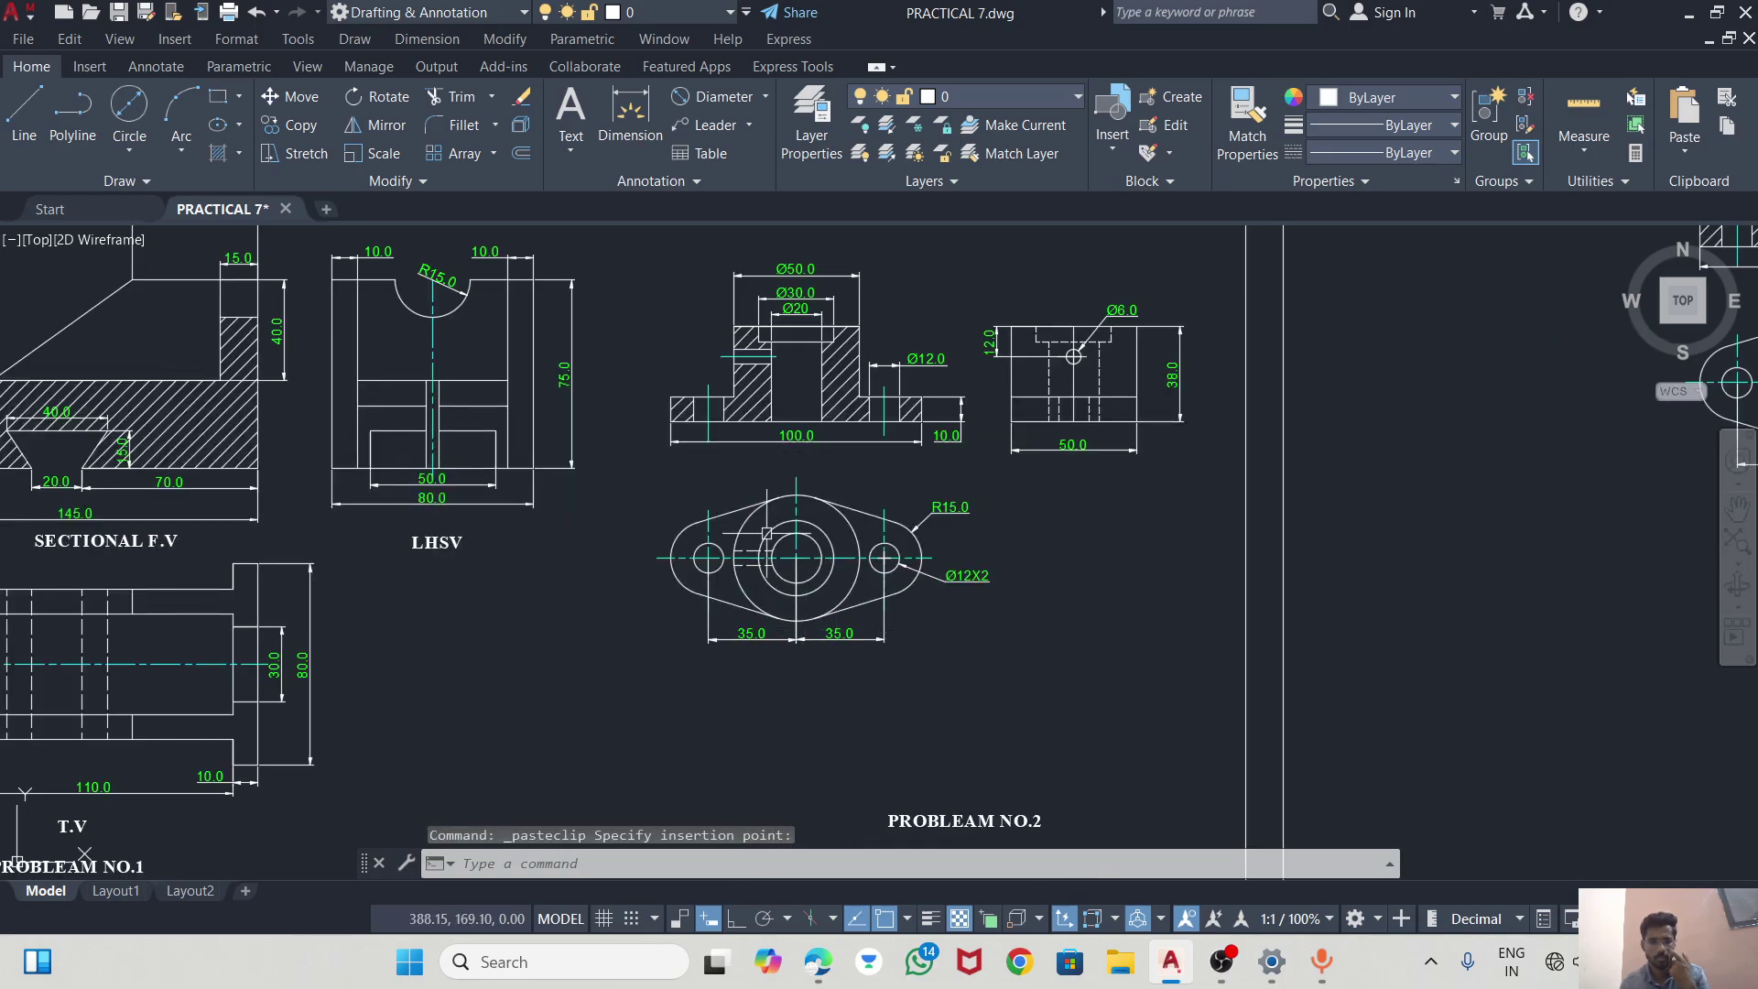
Copy the SECTIONAL F.V label under problem 2's sectional front view.
{"action": "scroll", "coordinate": [454, 562], "scroll_direction": "down", "scroll_amount": 2}
{"action": "scroll", "coordinate": [330, 559], "scroll_direction": "up", "scroll_amount": 2}
{"action": "scroll", "coordinate": [294, 548], "scroll_direction": "up", "scroll_amount": 2}
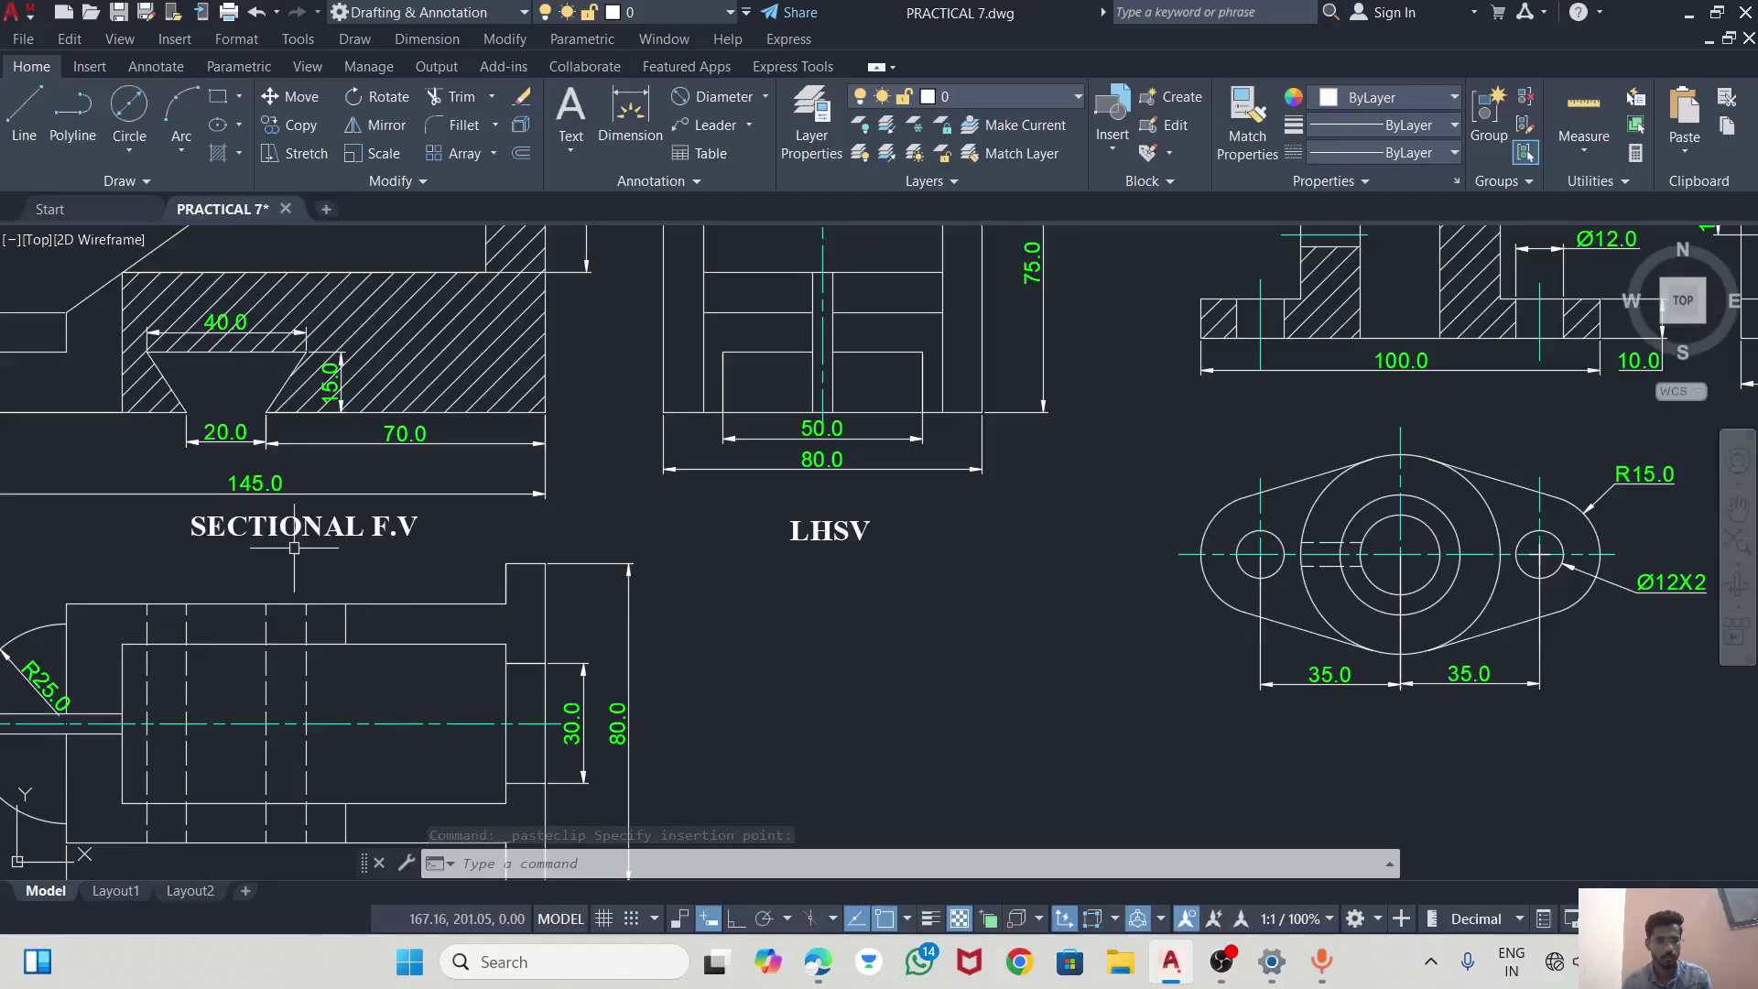
{"action": "left_click", "coordinate": [294, 534]}
{"action": "key", "text": "ctrl+c"}
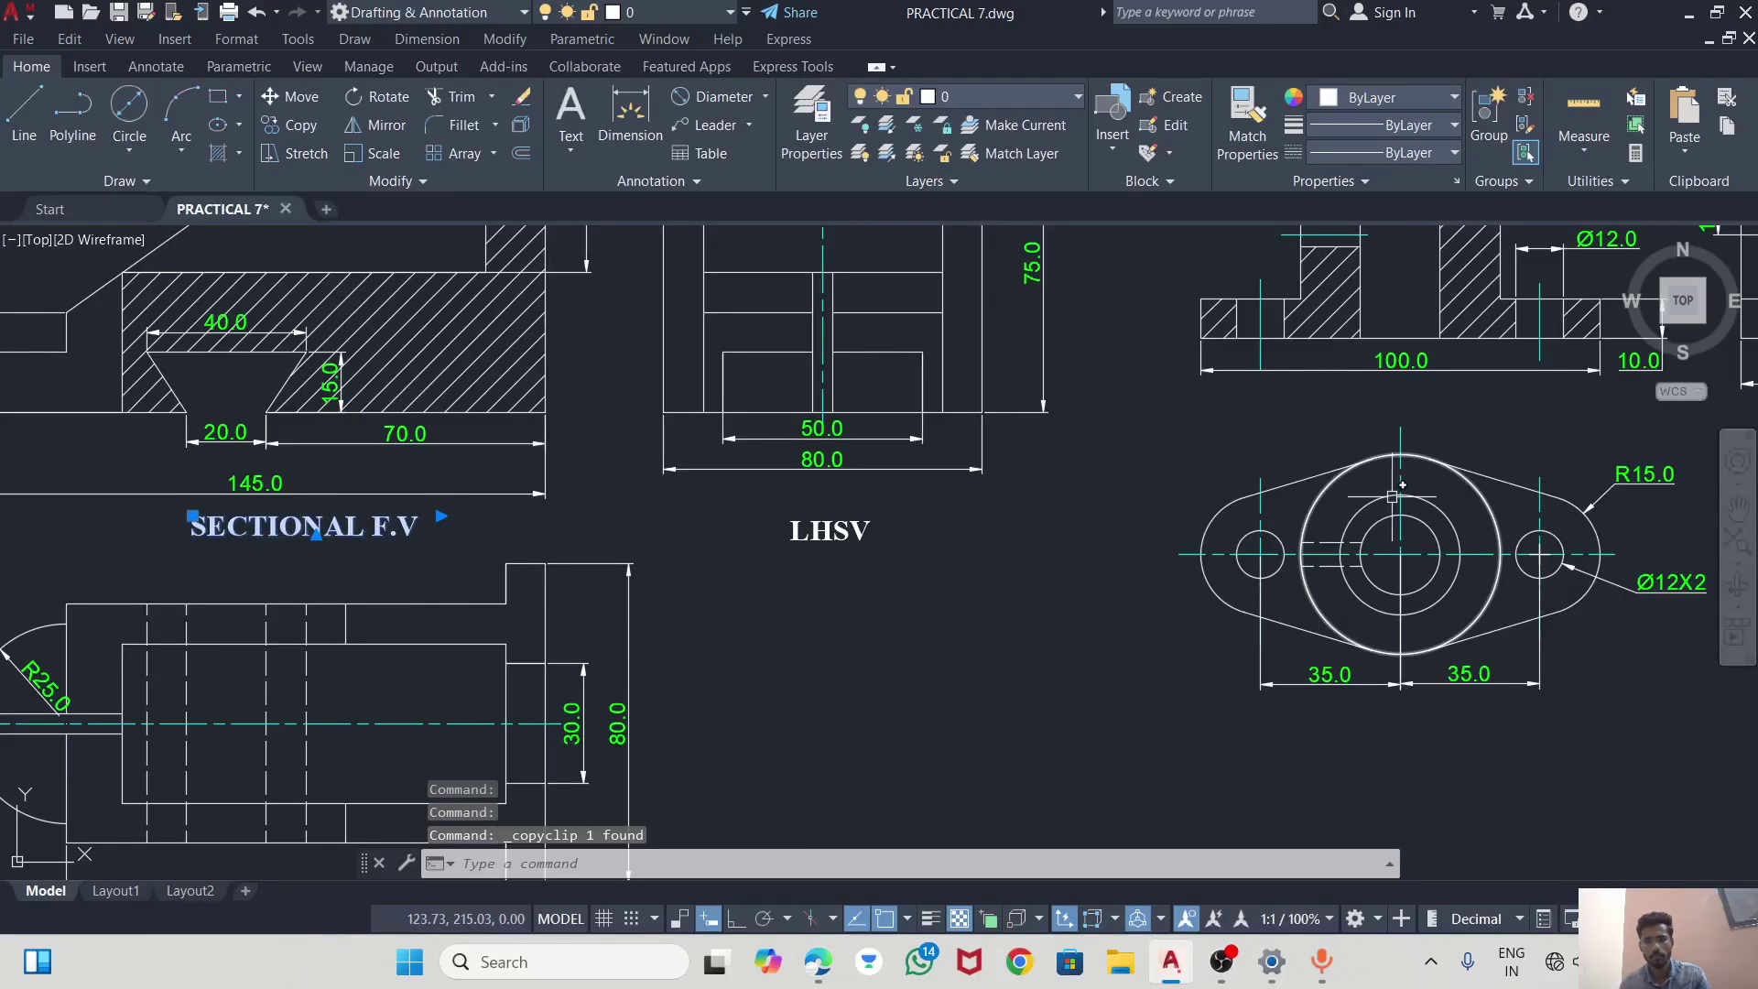
{"action": "key", "text": "ctrl+v"}
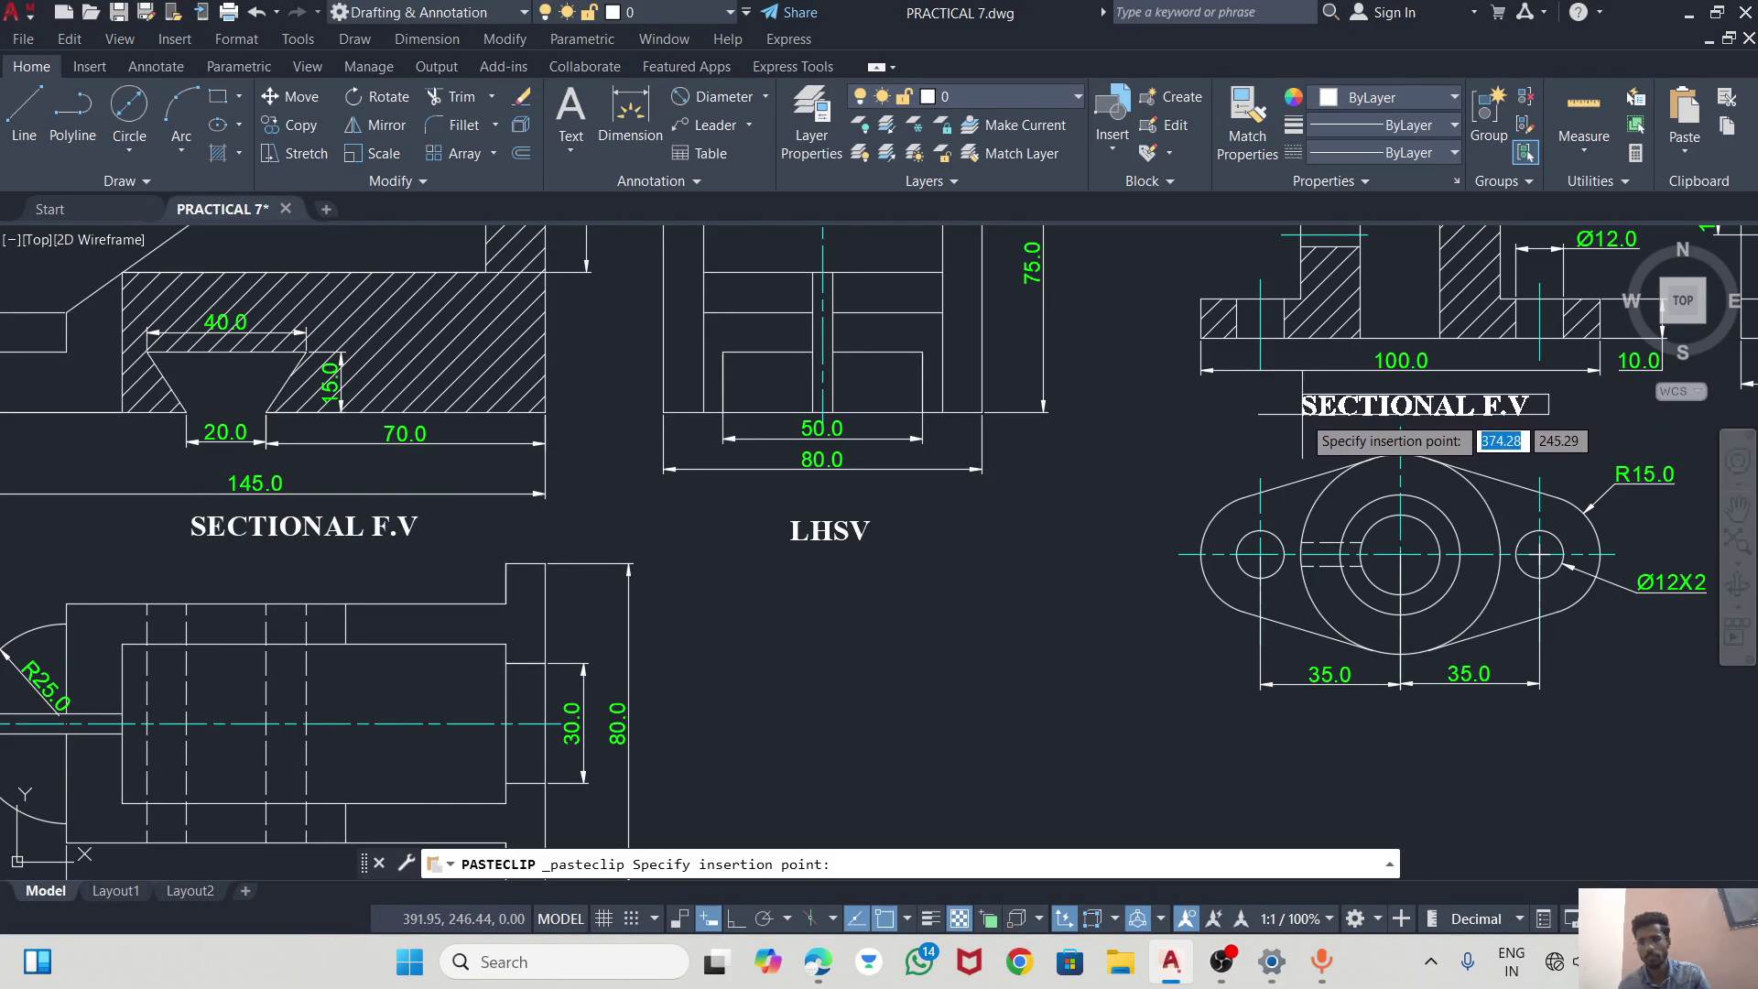
{"action": "left_click", "coordinate": [1297, 412]}
Copy the LHSV and T.V labels under problem 2's side and top views.
{"action": "left_click", "coordinate": [811, 517]}
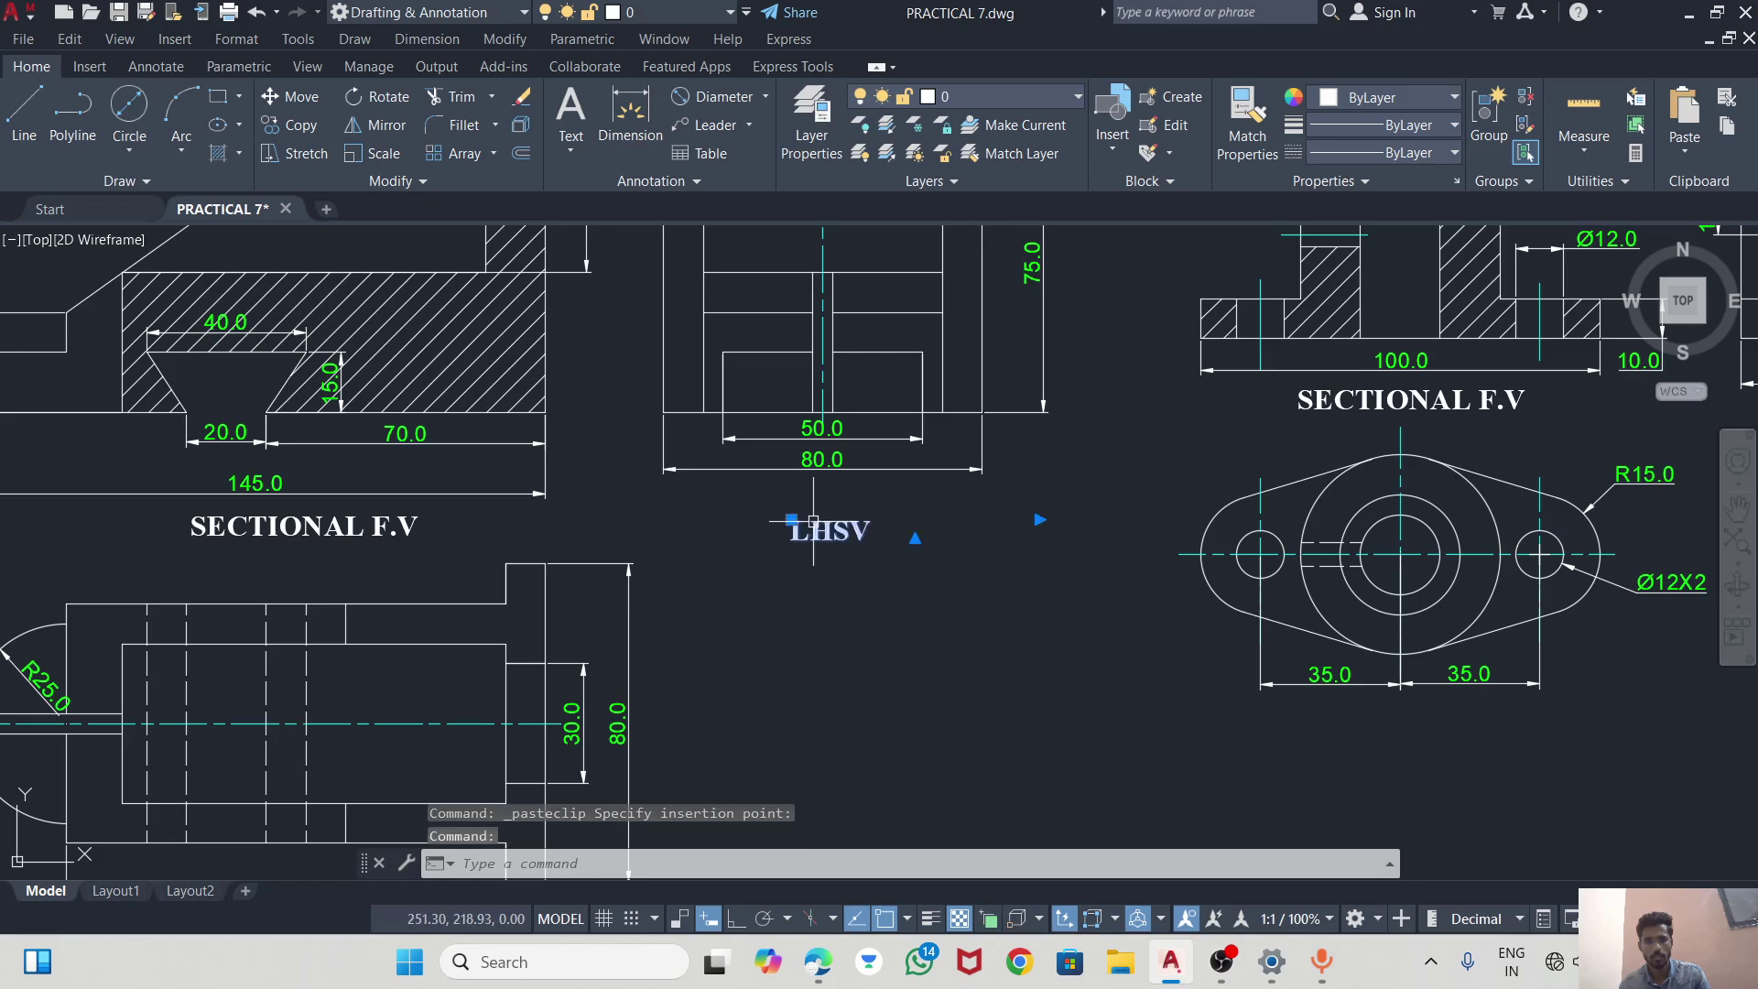
{"action": "scroll", "coordinate": [813, 520], "scroll_direction": "down", "scroll_amount": 2}
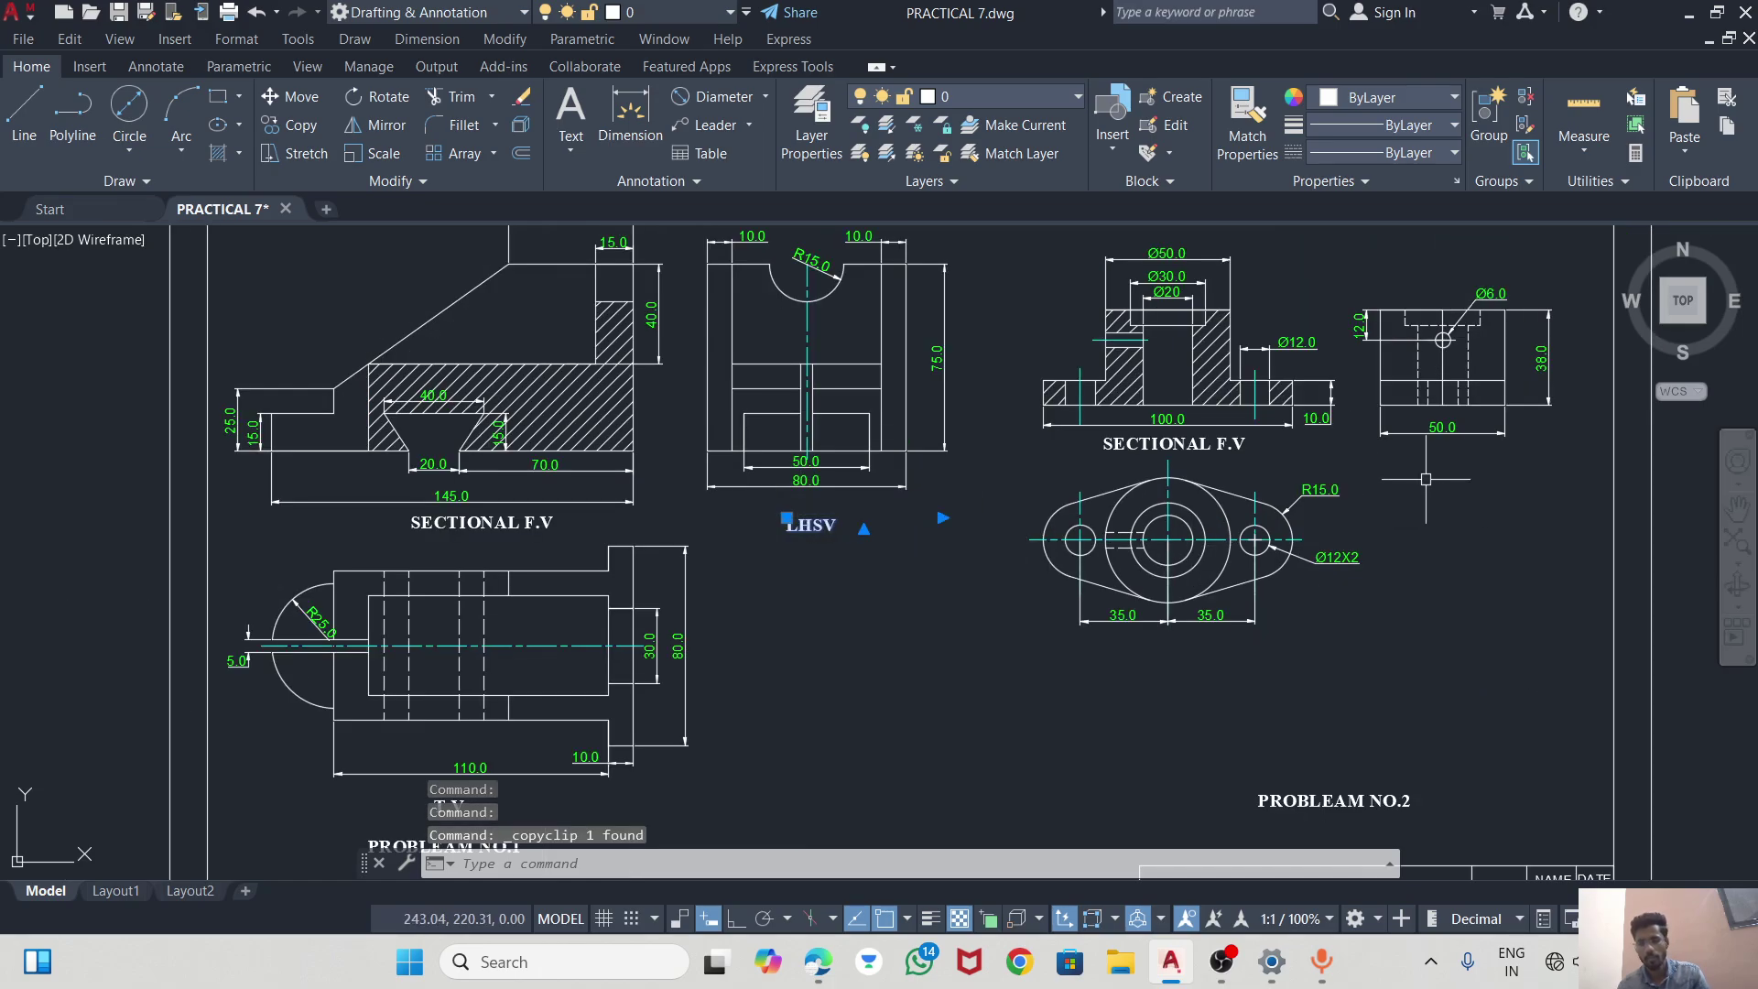
{"action": "key", "text": "ctrl+v"}
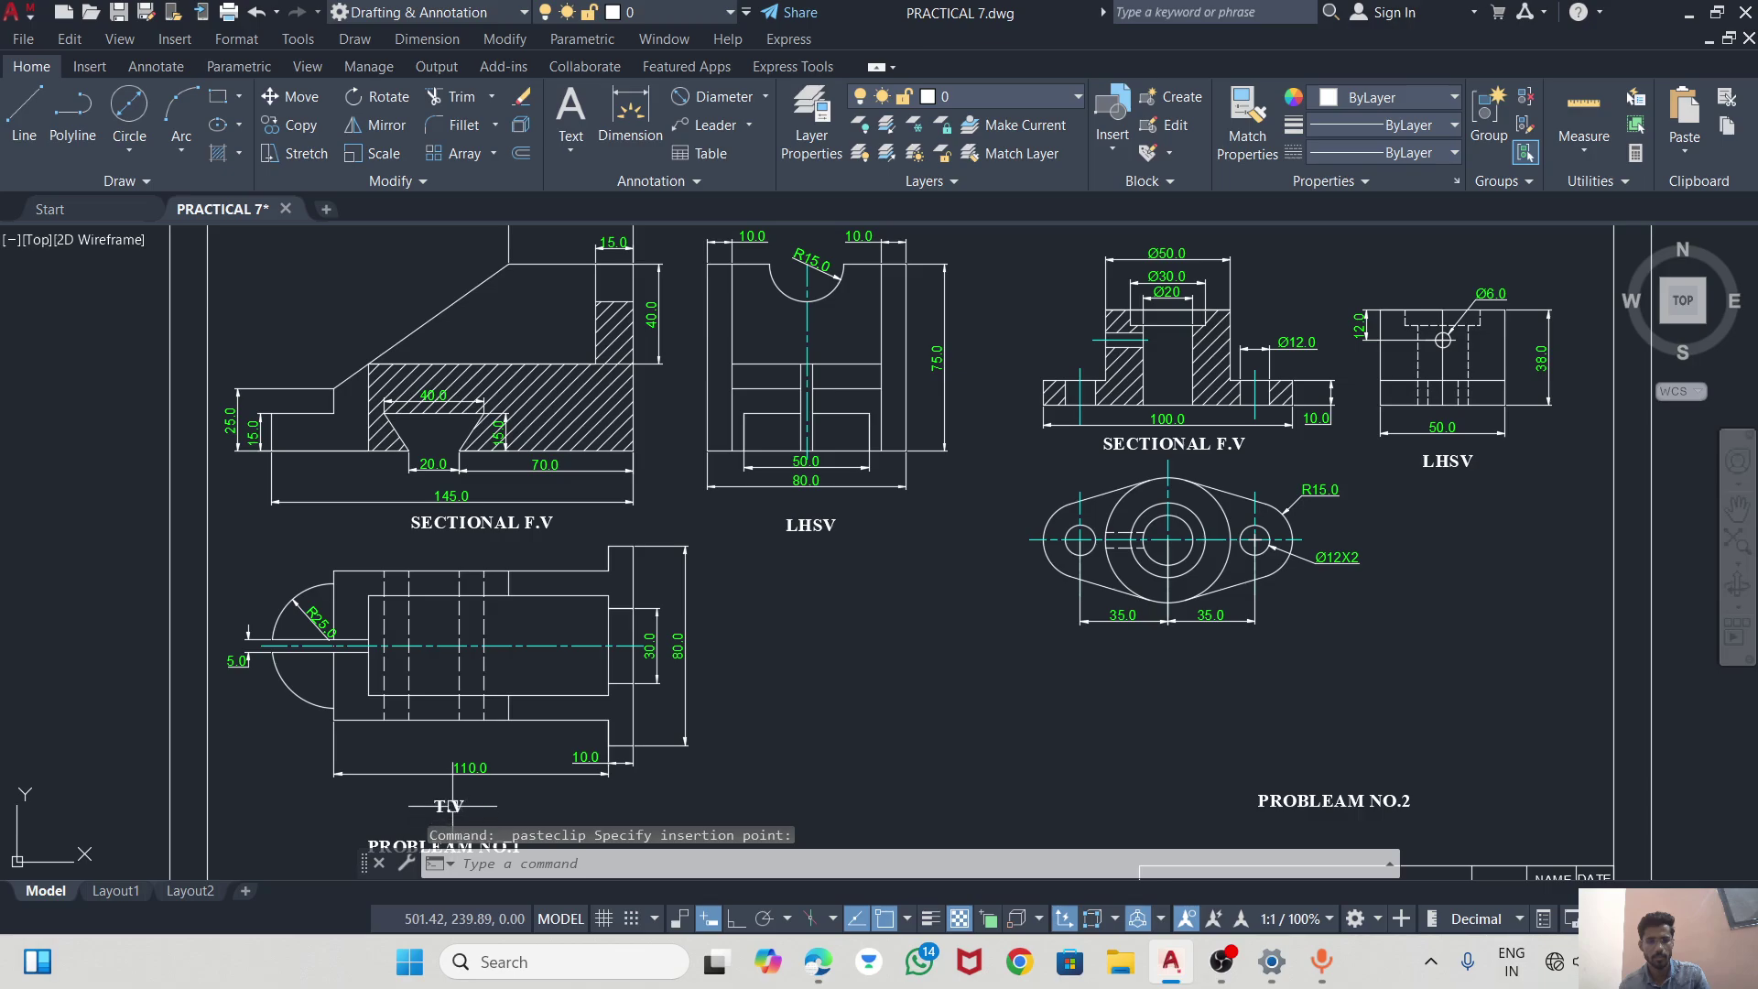
{"action": "left_click", "coordinate": [452, 806]}
{"action": "left_click", "coordinate": [515, 792]}
{"action": "key", "text": "ctrl+c"}
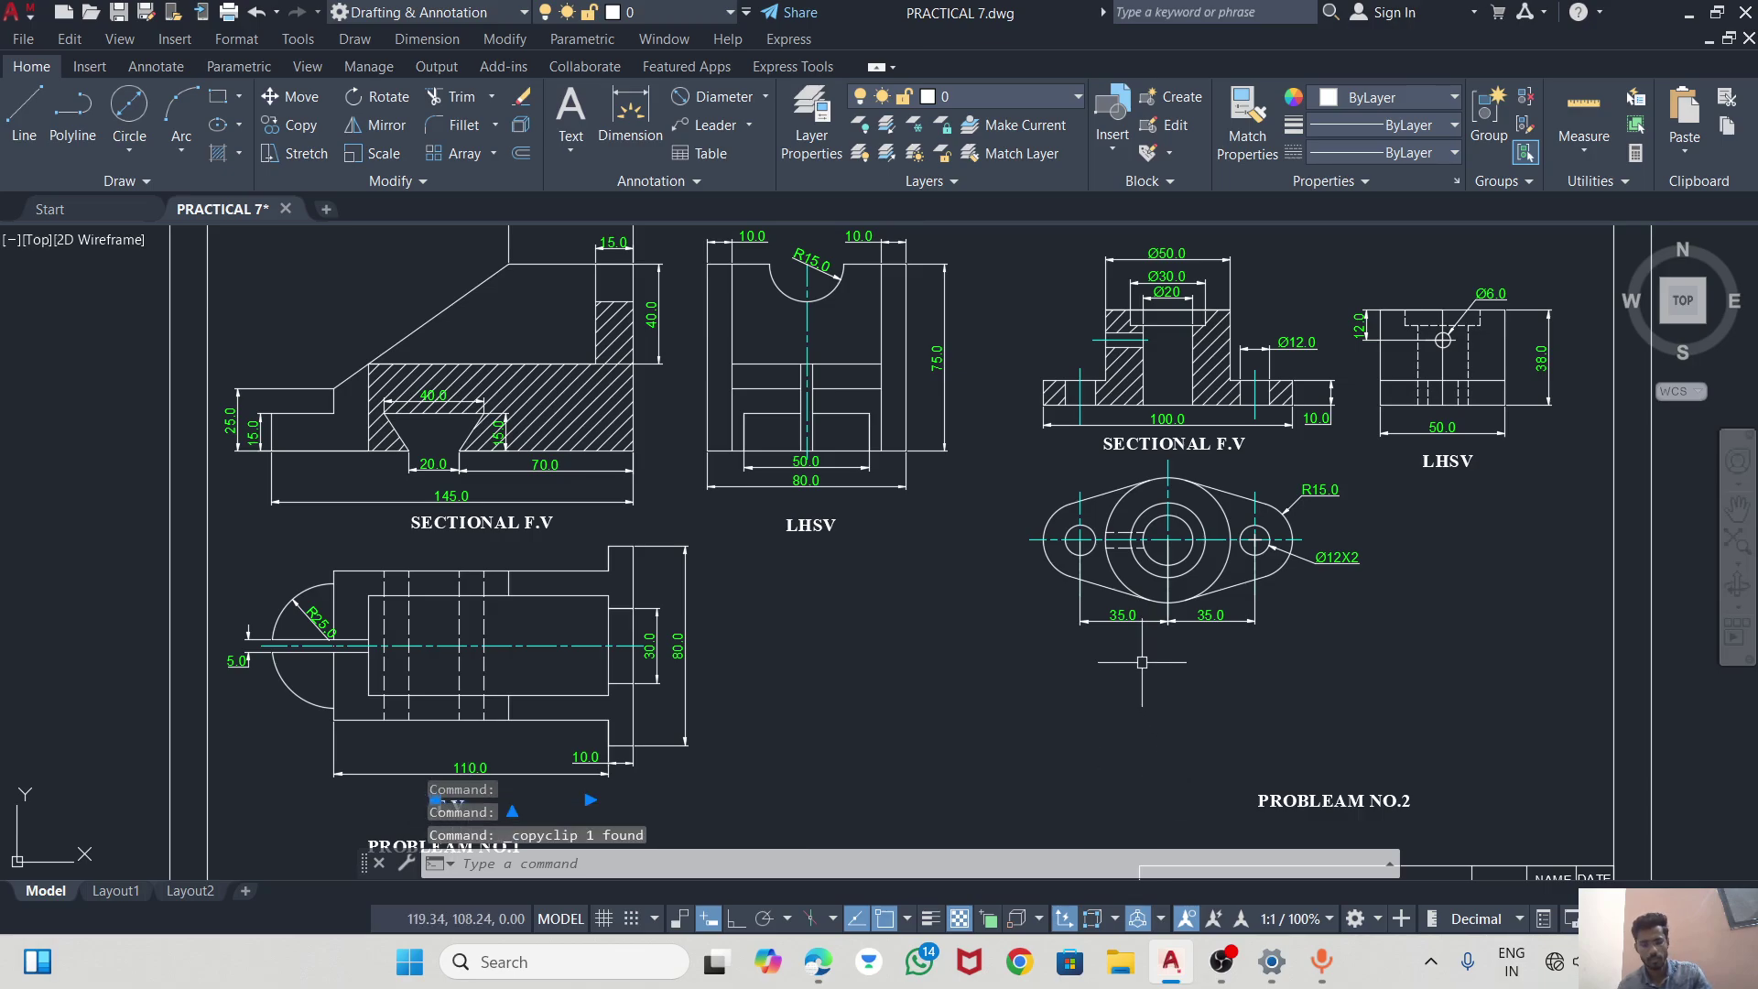
{"action": "key", "text": "ctrl+v"}
{"action": "left_click", "coordinate": [1153, 659]}
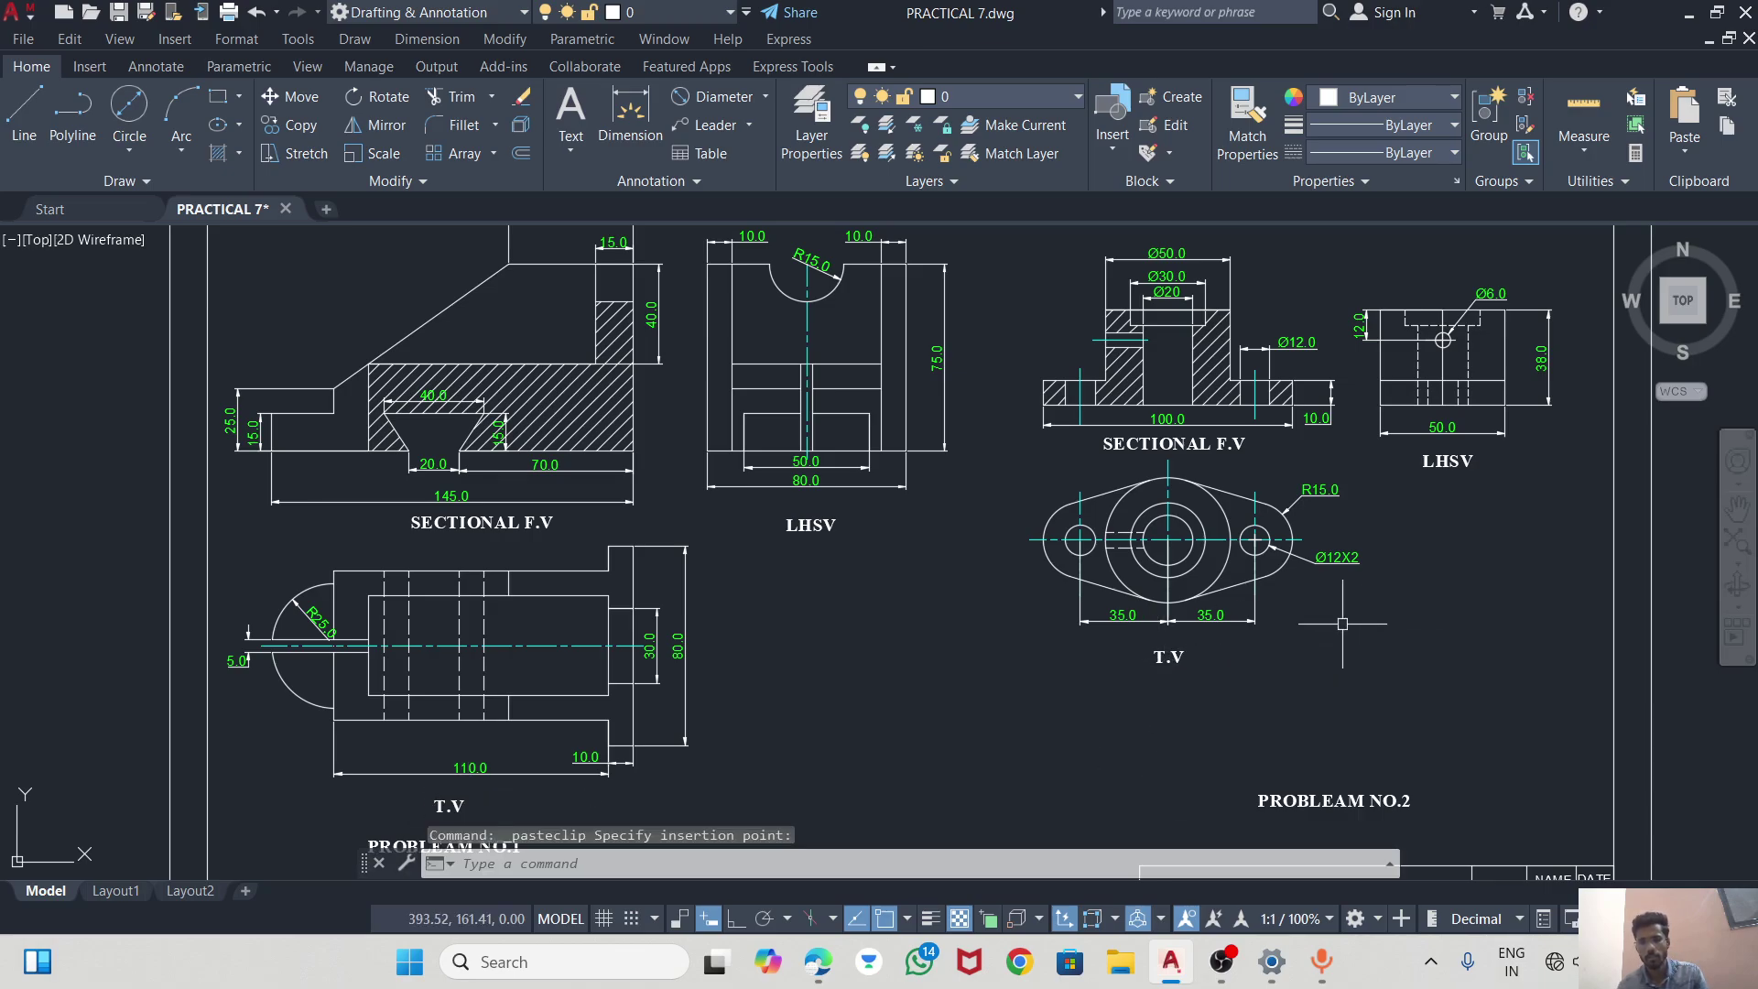
Move the PROBLEAM NO.2 caption beneath the top views and save PRACTICAL 7.dwg.
{"action": "scroll", "coordinate": [1212, 614], "scroll_direction": "down", "scroll_amount": 2}
{"action": "left_click", "coordinate": [1257, 734]}
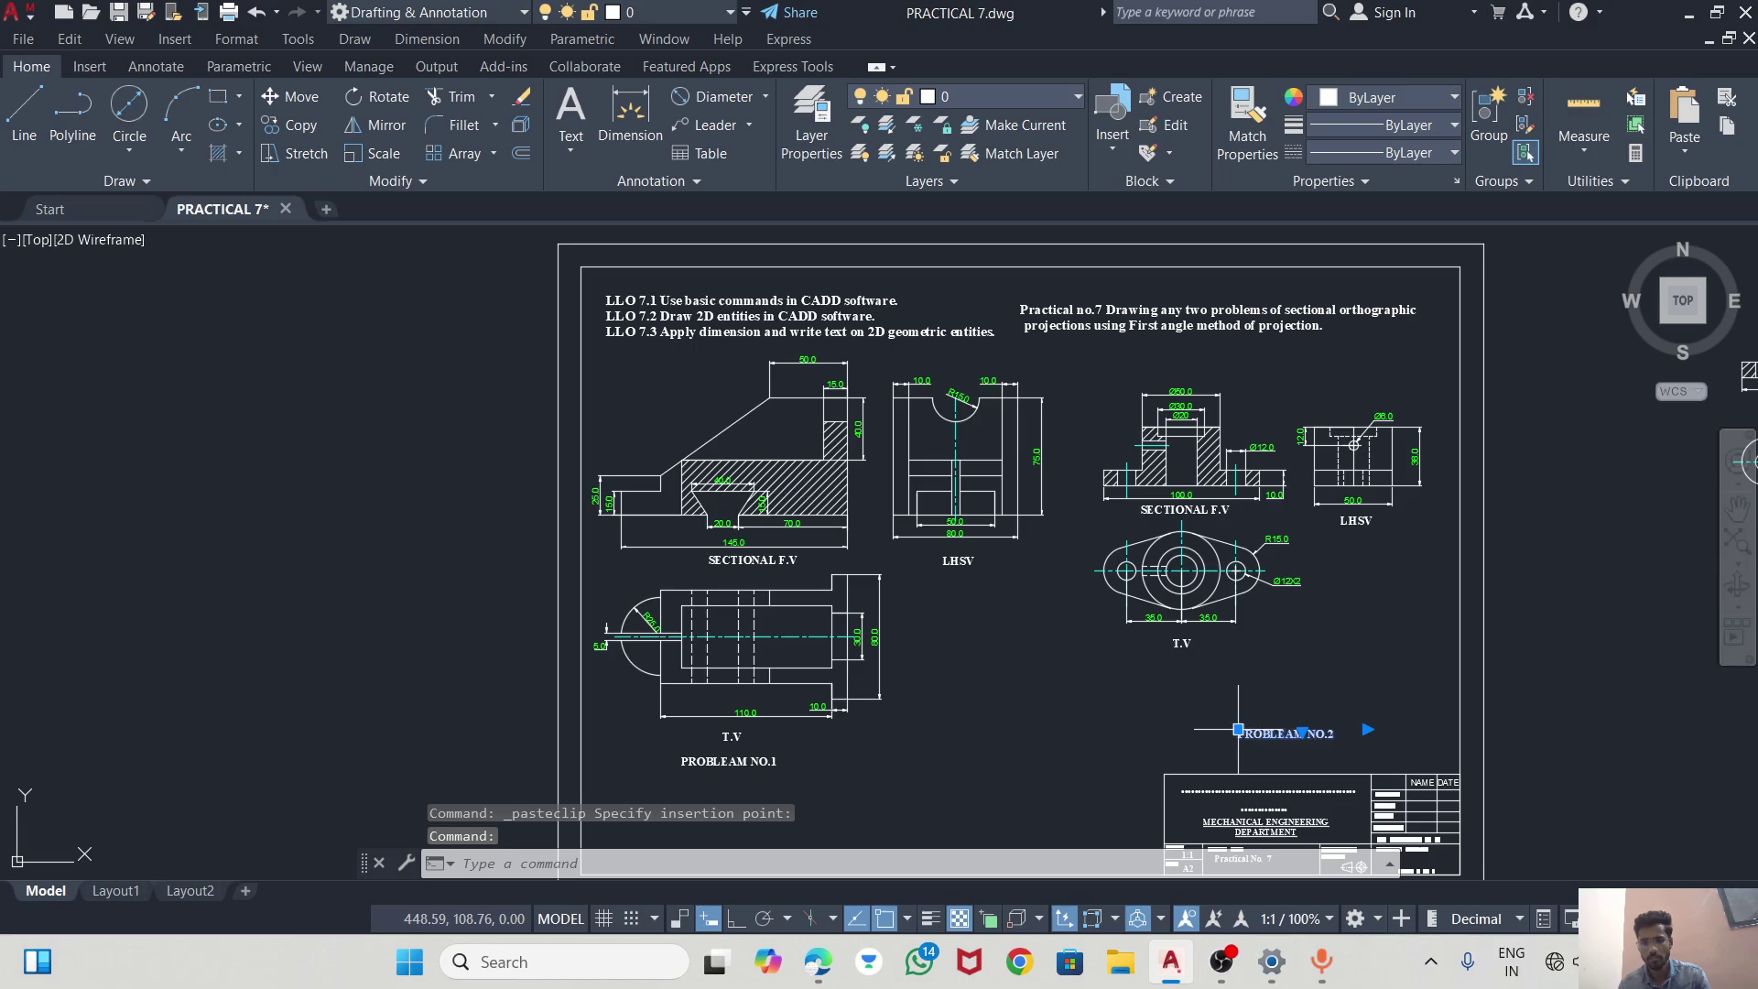
{"action": "left_click", "coordinate": [1132, 673]}
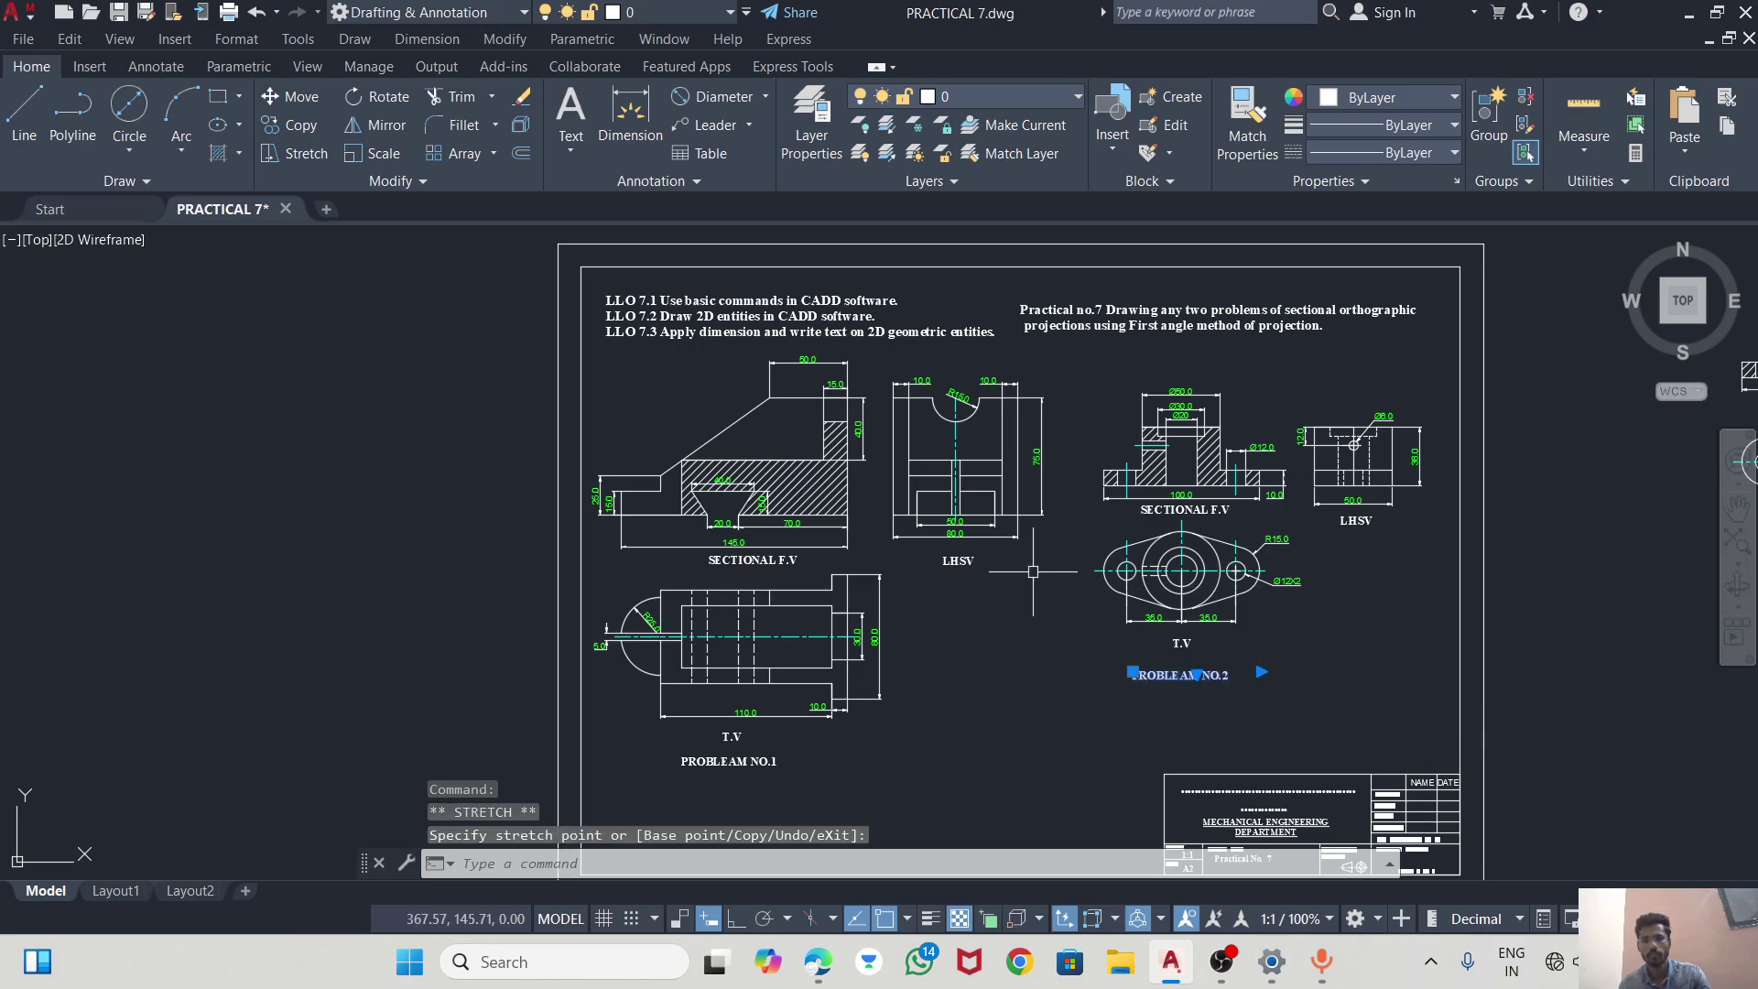
{"action": "key", "text": "Escape"}
{"action": "scroll", "coordinate": [1185, 590], "scroll_direction": "down", "scroll_amount": 2}
{"action": "scroll", "coordinate": [989, 507], "scroll_direction": "up", "scroll_amount": 5}
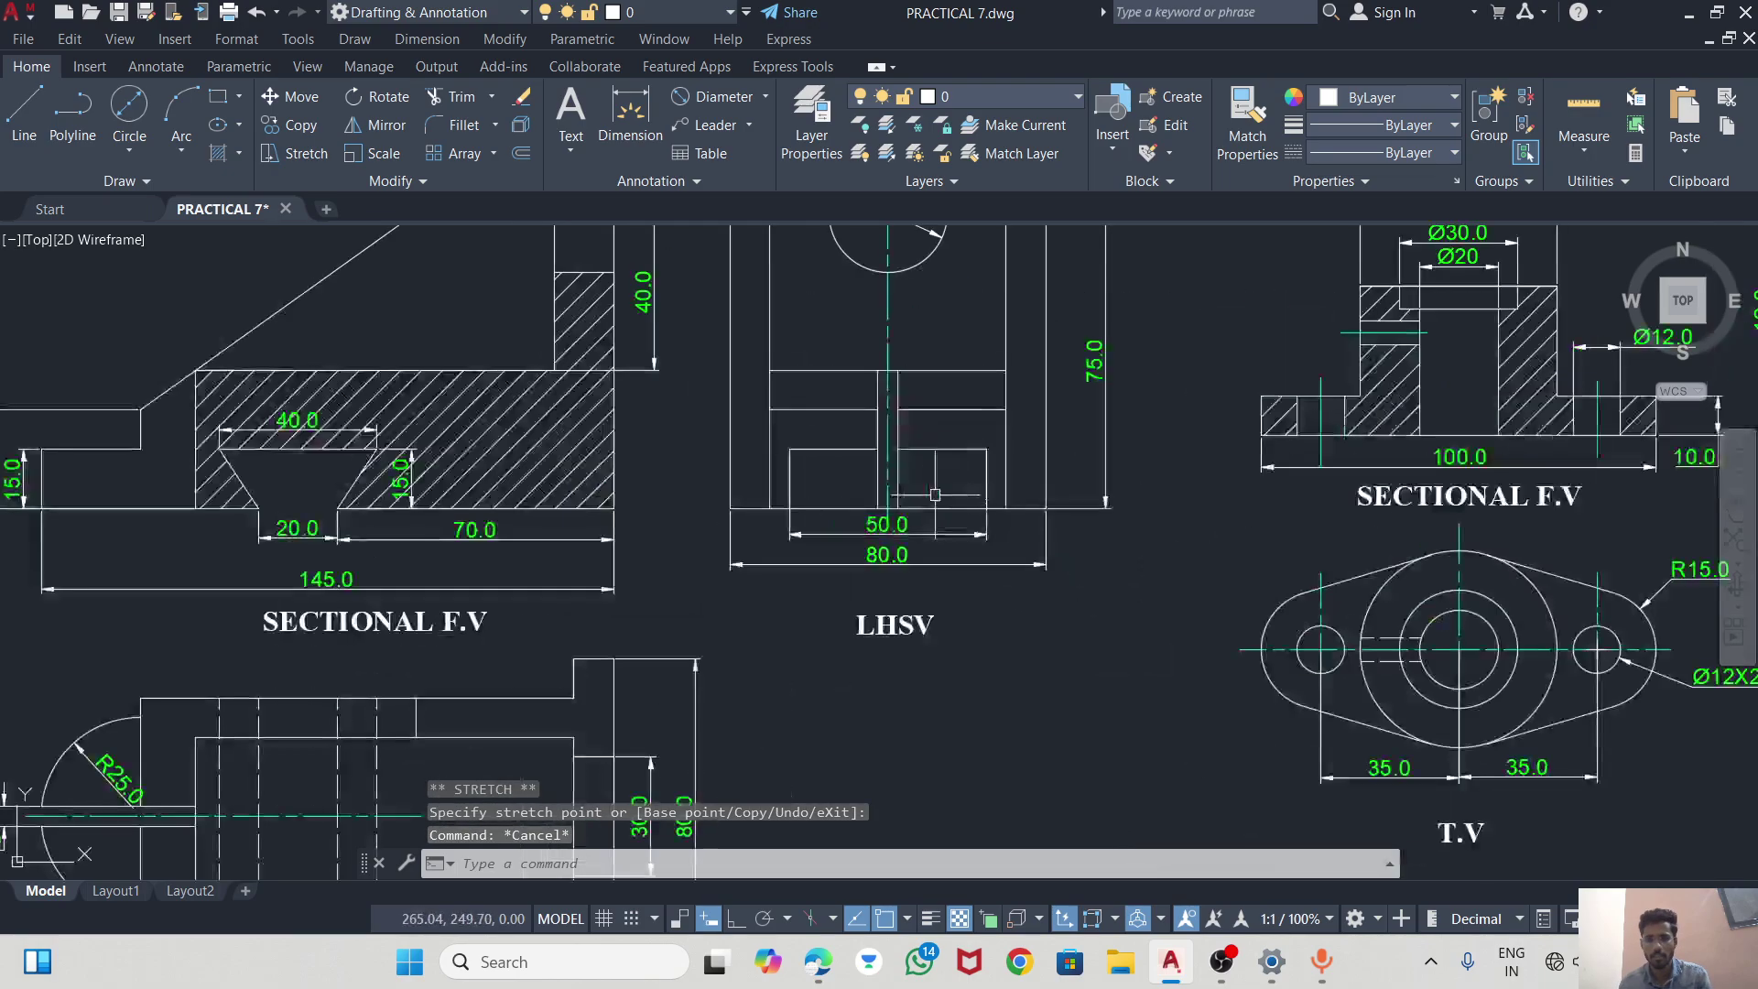
{"action": "scroll", "coordinate": [989, 506], "scroll_direction": "down", "scroll_amount": 3}
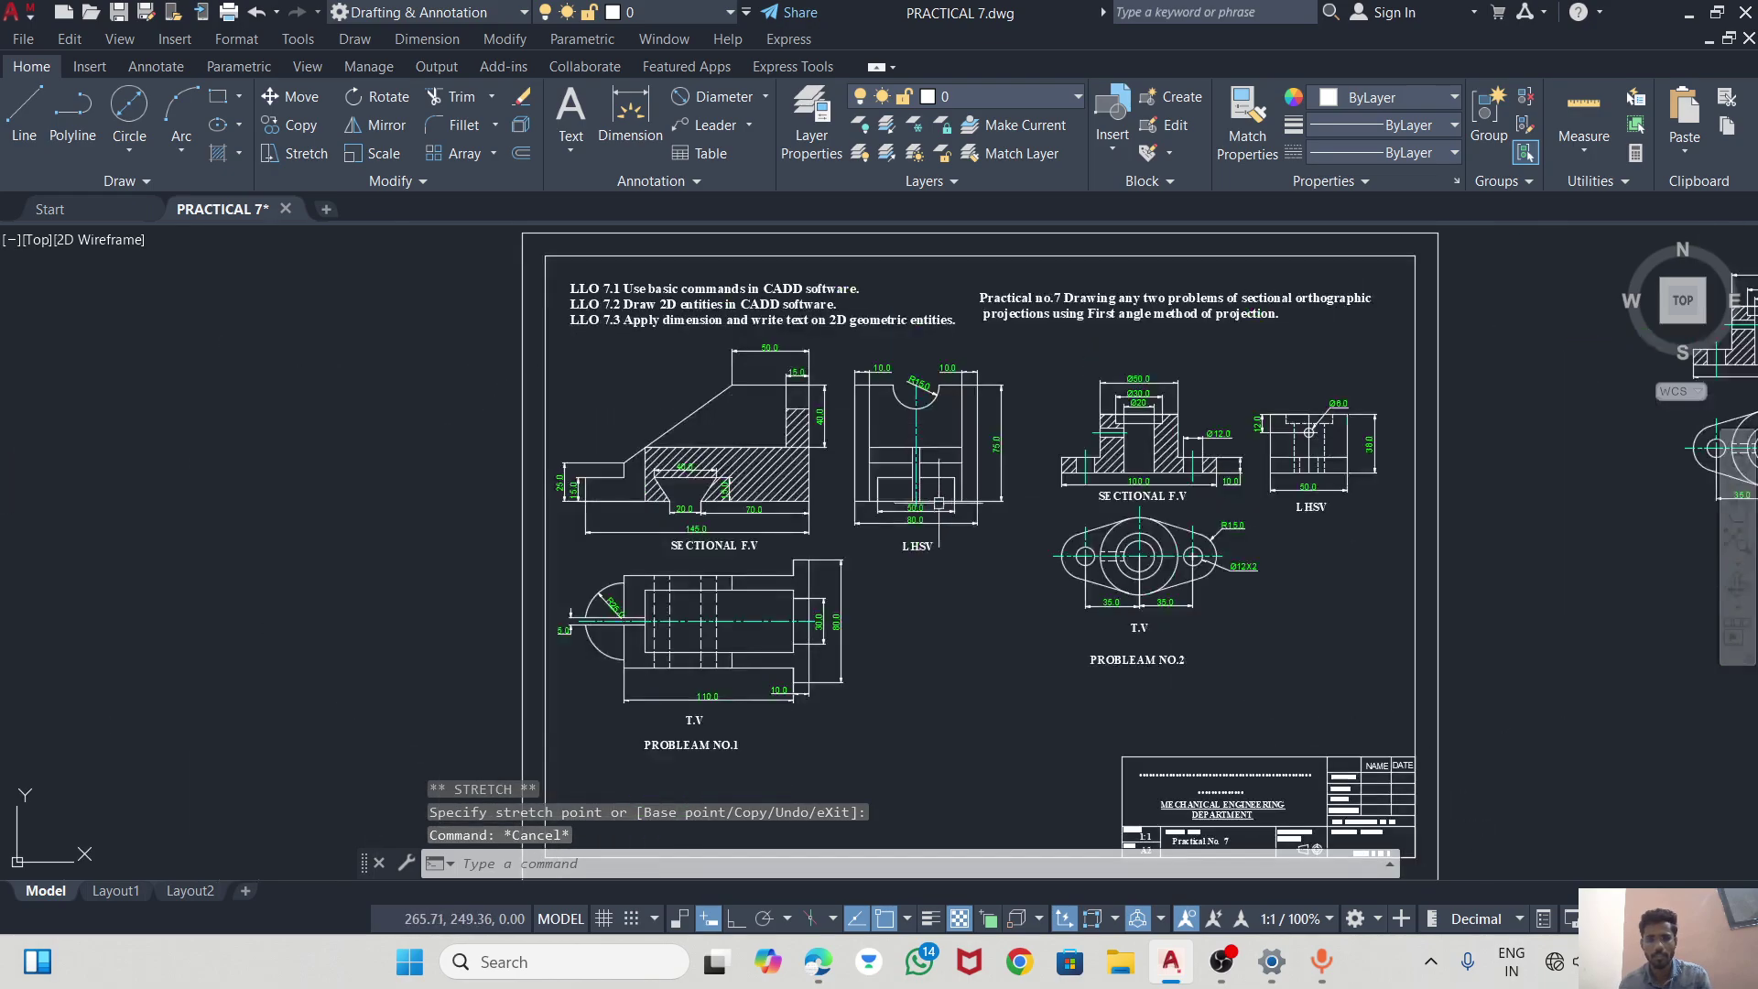
{"action": "left_click", "coordinate": [127, 14]}
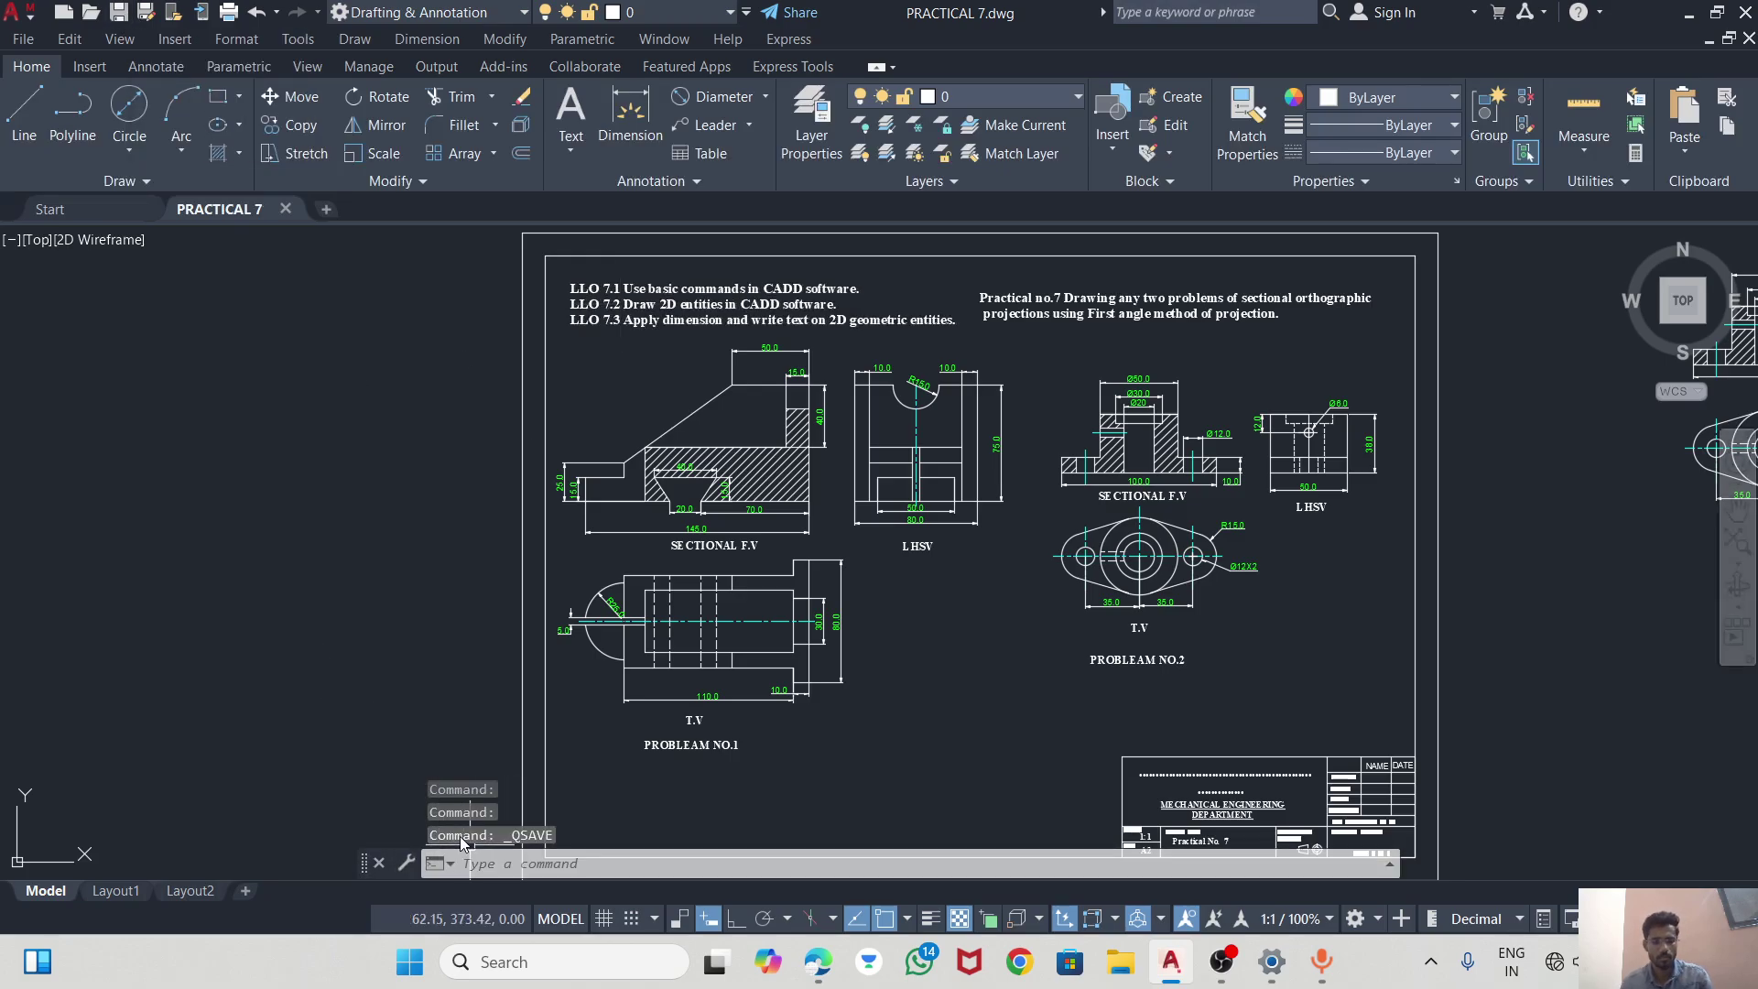
Set the plot to DWG To PDF, centred, on ISO A2 paper.
{"action": "key", "text": "ctrl+p"}
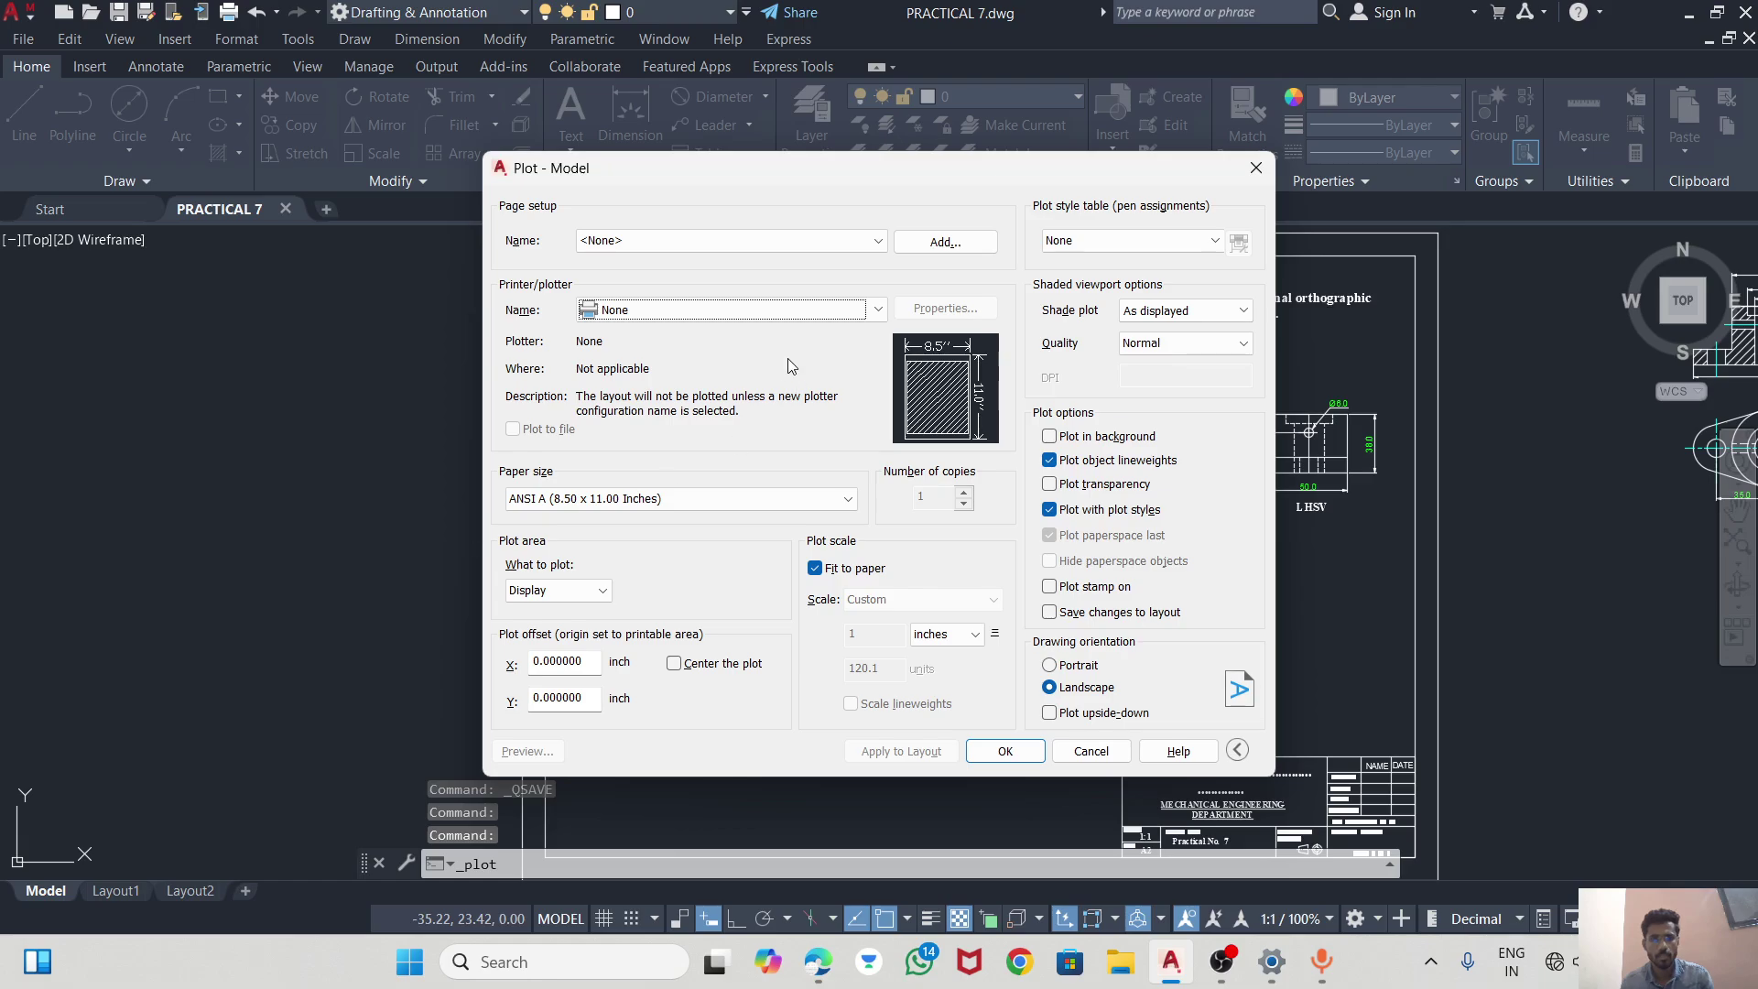
{"action": "left_click", "coordinate": [762, 315]}
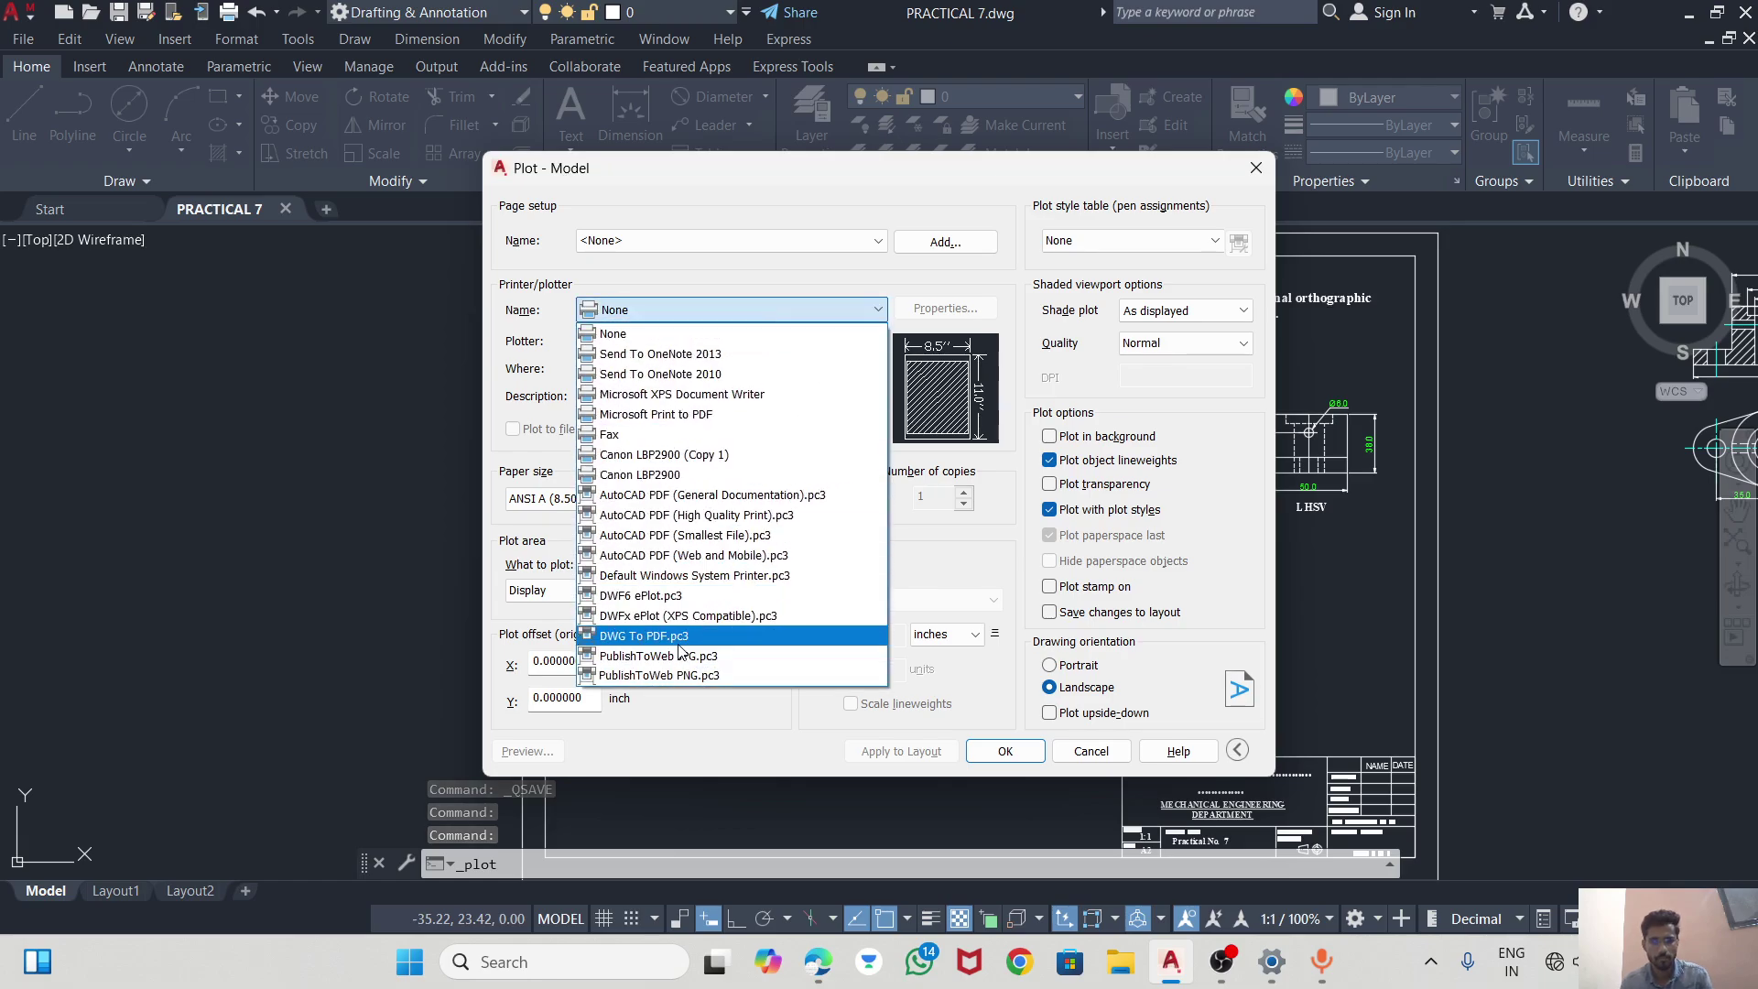
{"action": "left_click", "coordinate": [677, 643]}
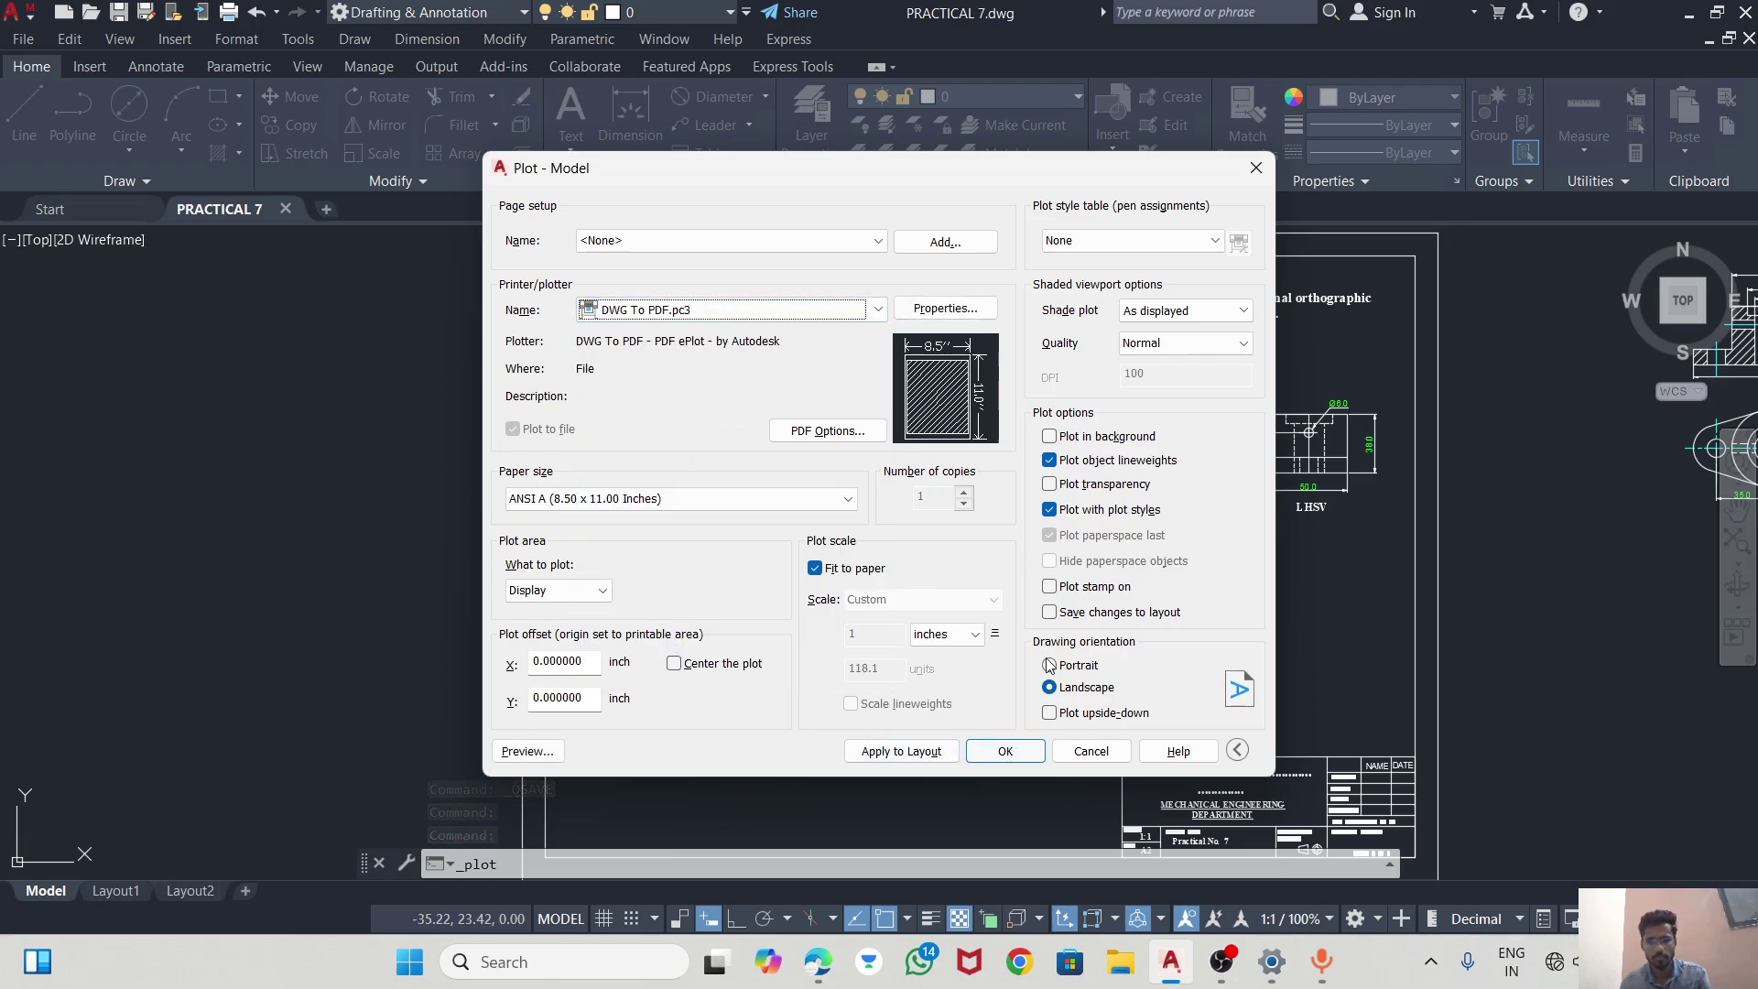
{"action": "left_click", "coordinate": [675, 663]}
{"action": "left_click", "coordinate": [558, 591]}
{"action": "left_click", "coordinate": [584, 602]}
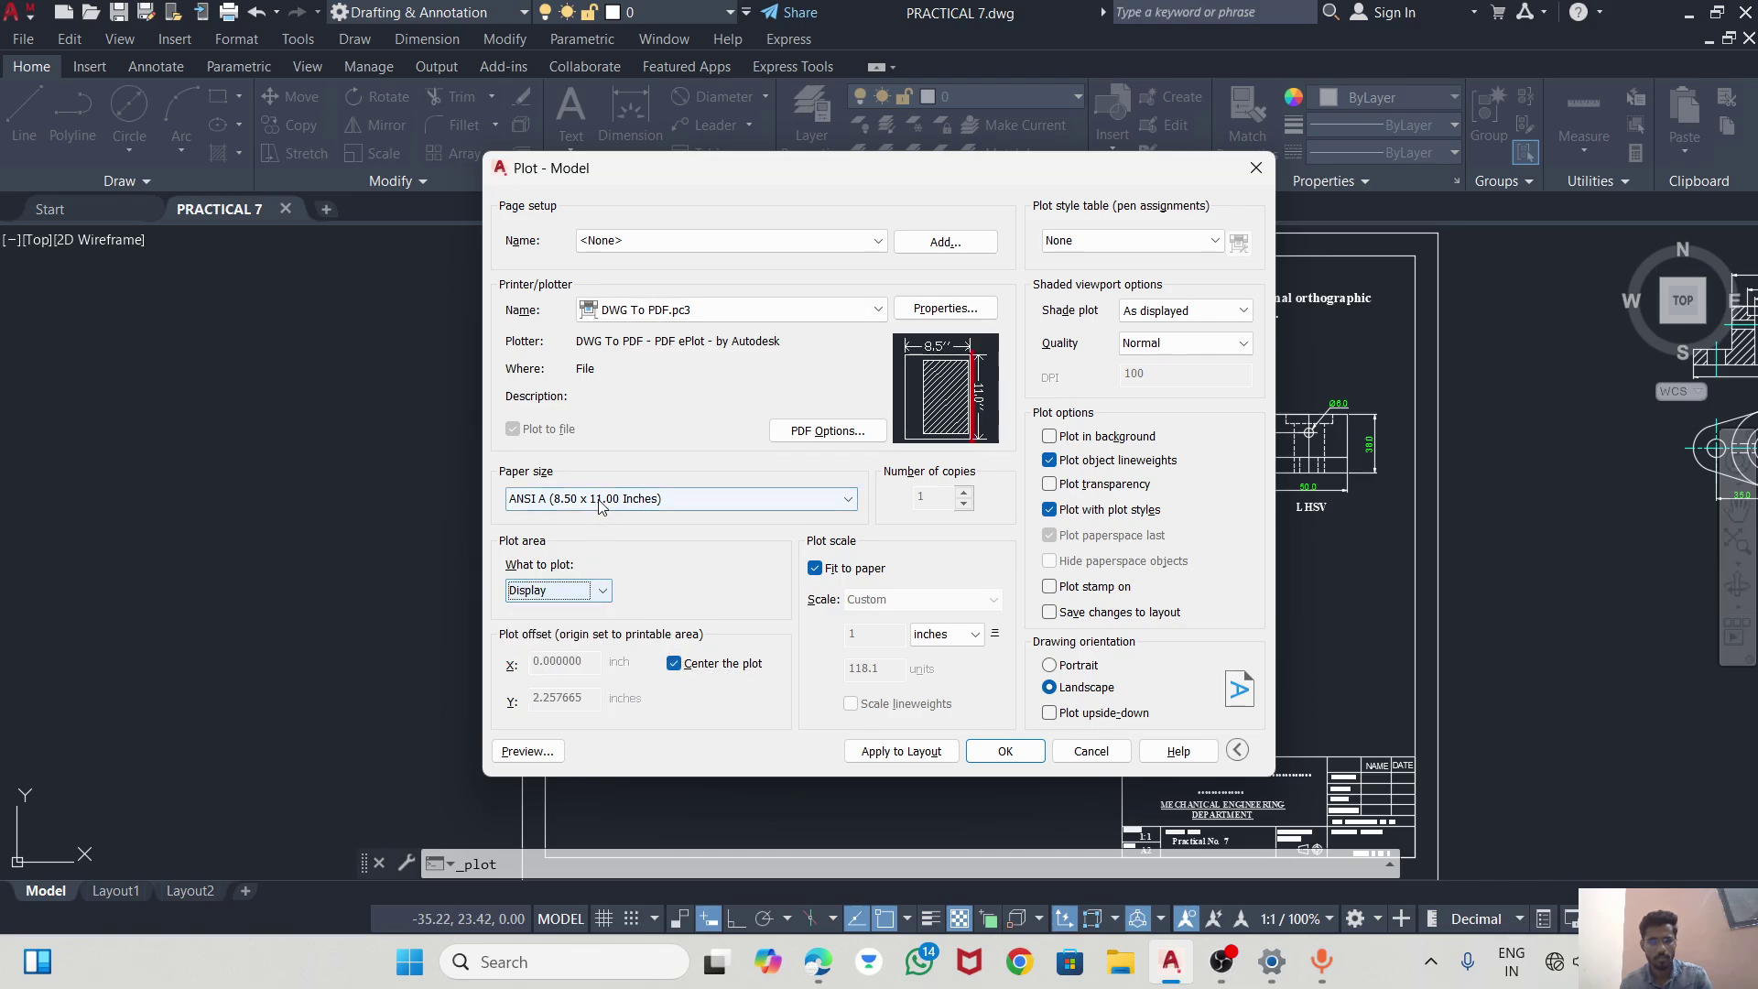
{"action": "left_click", "coordinate": [600, 501]}
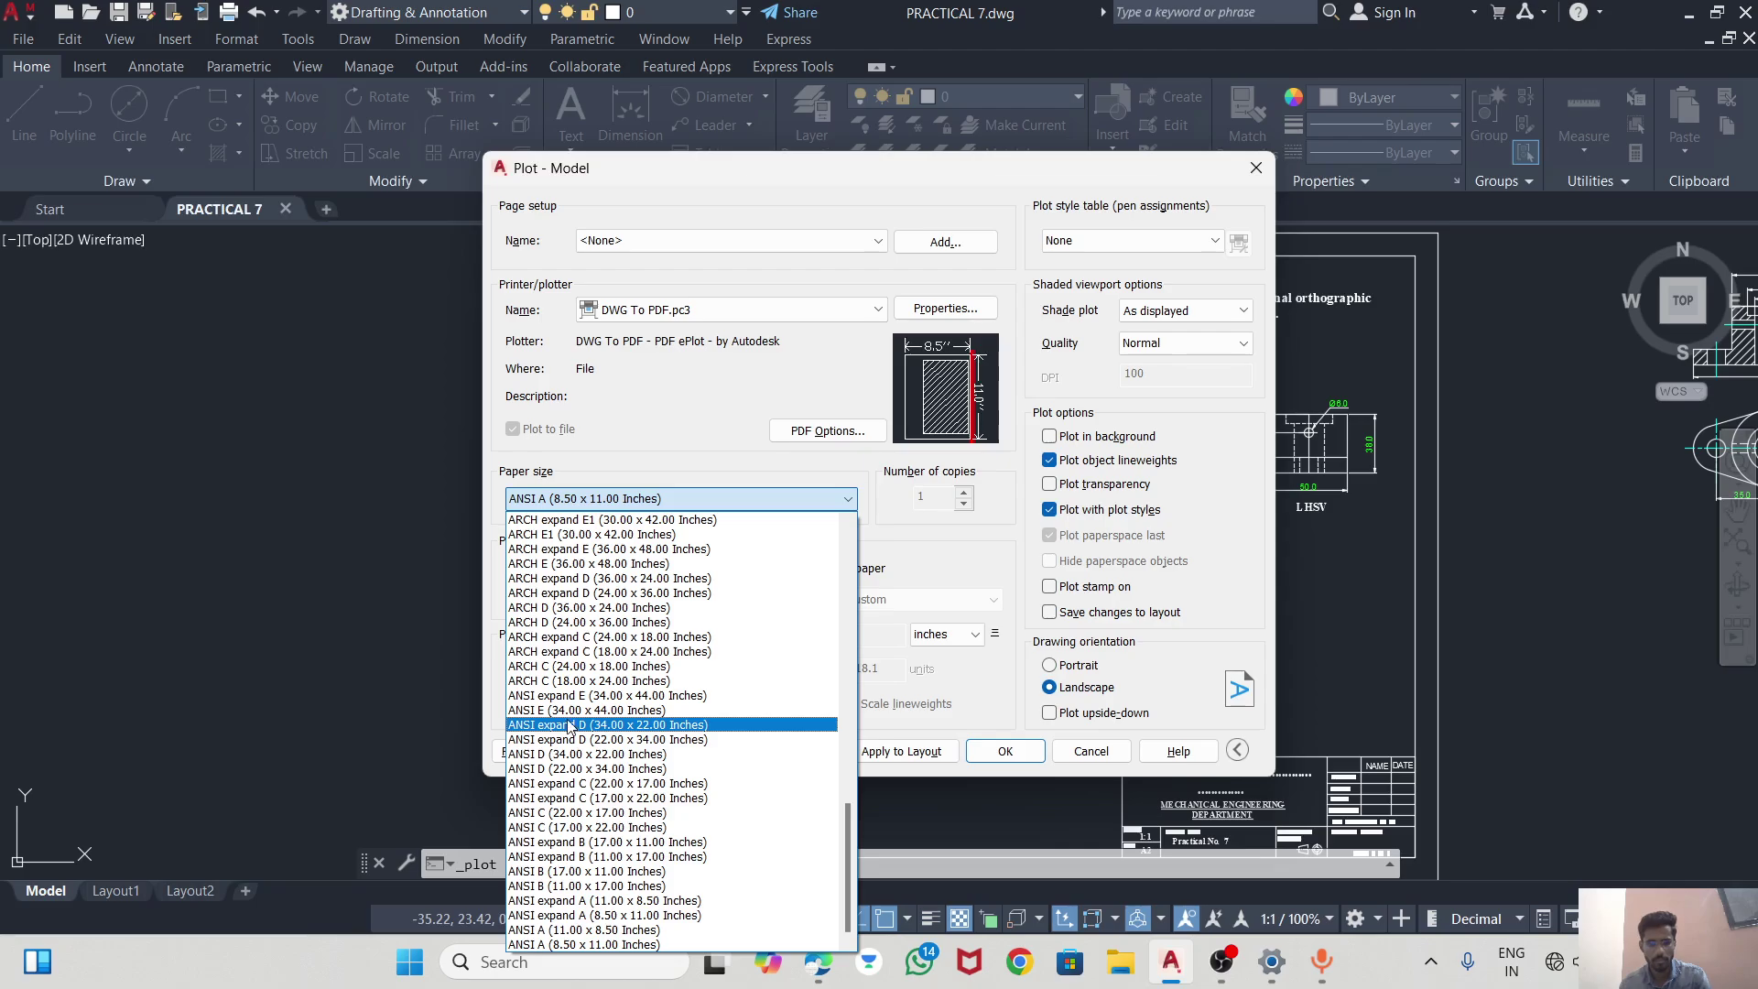
{"action": "scroll", "coordinate": [574, 701], "scroll_direction": "up", "scroll_amount": 2}
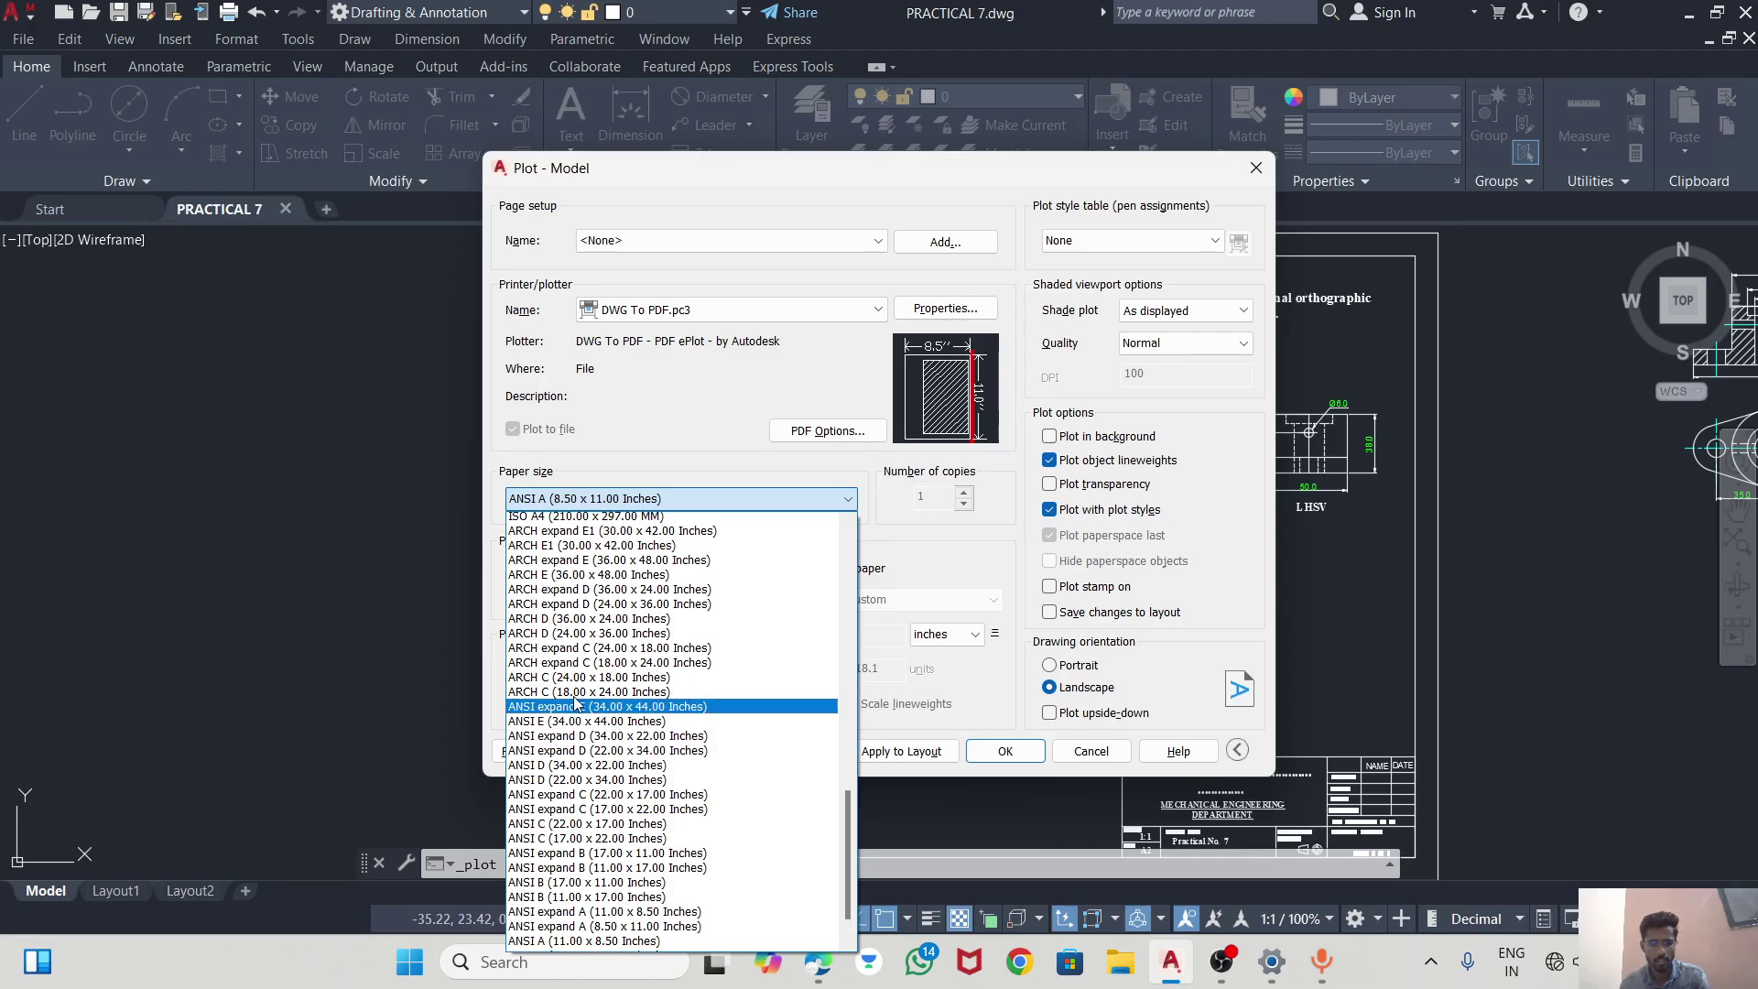
{"action": "scroll", "coordinate": [574, 604], "scroll_direction": "up", "scroll_amount": 1}
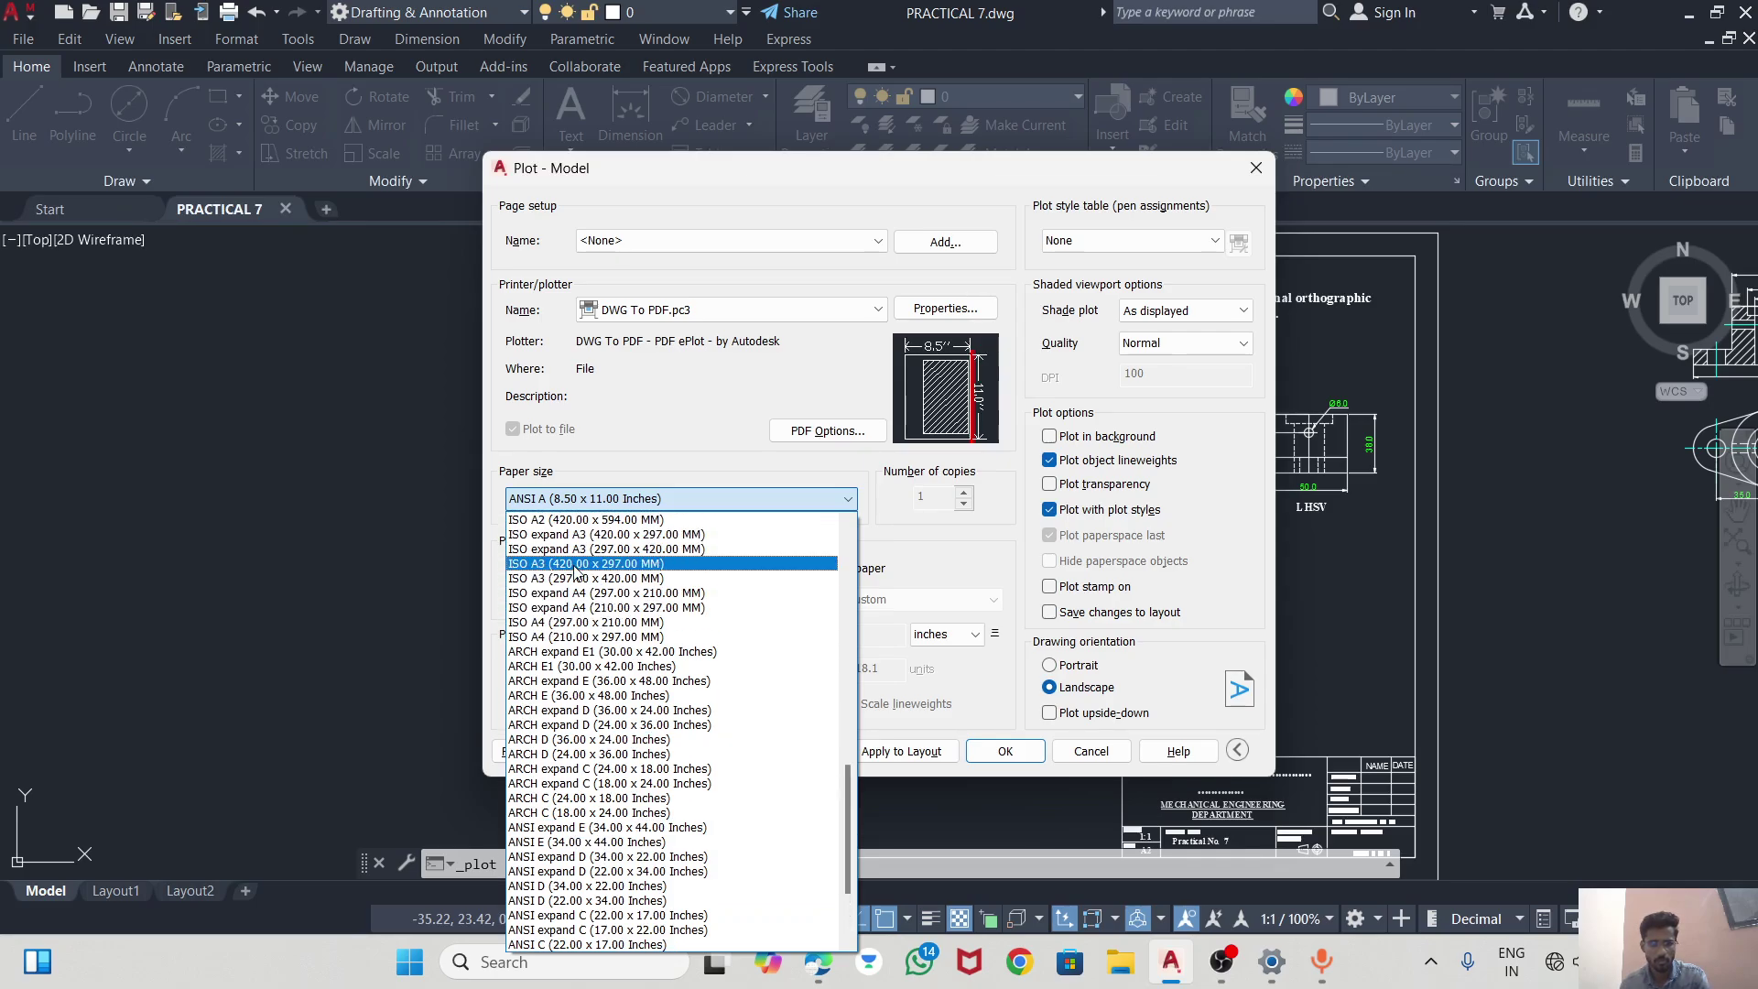
{"action": "left_click", "coordinate": [585, 519]}
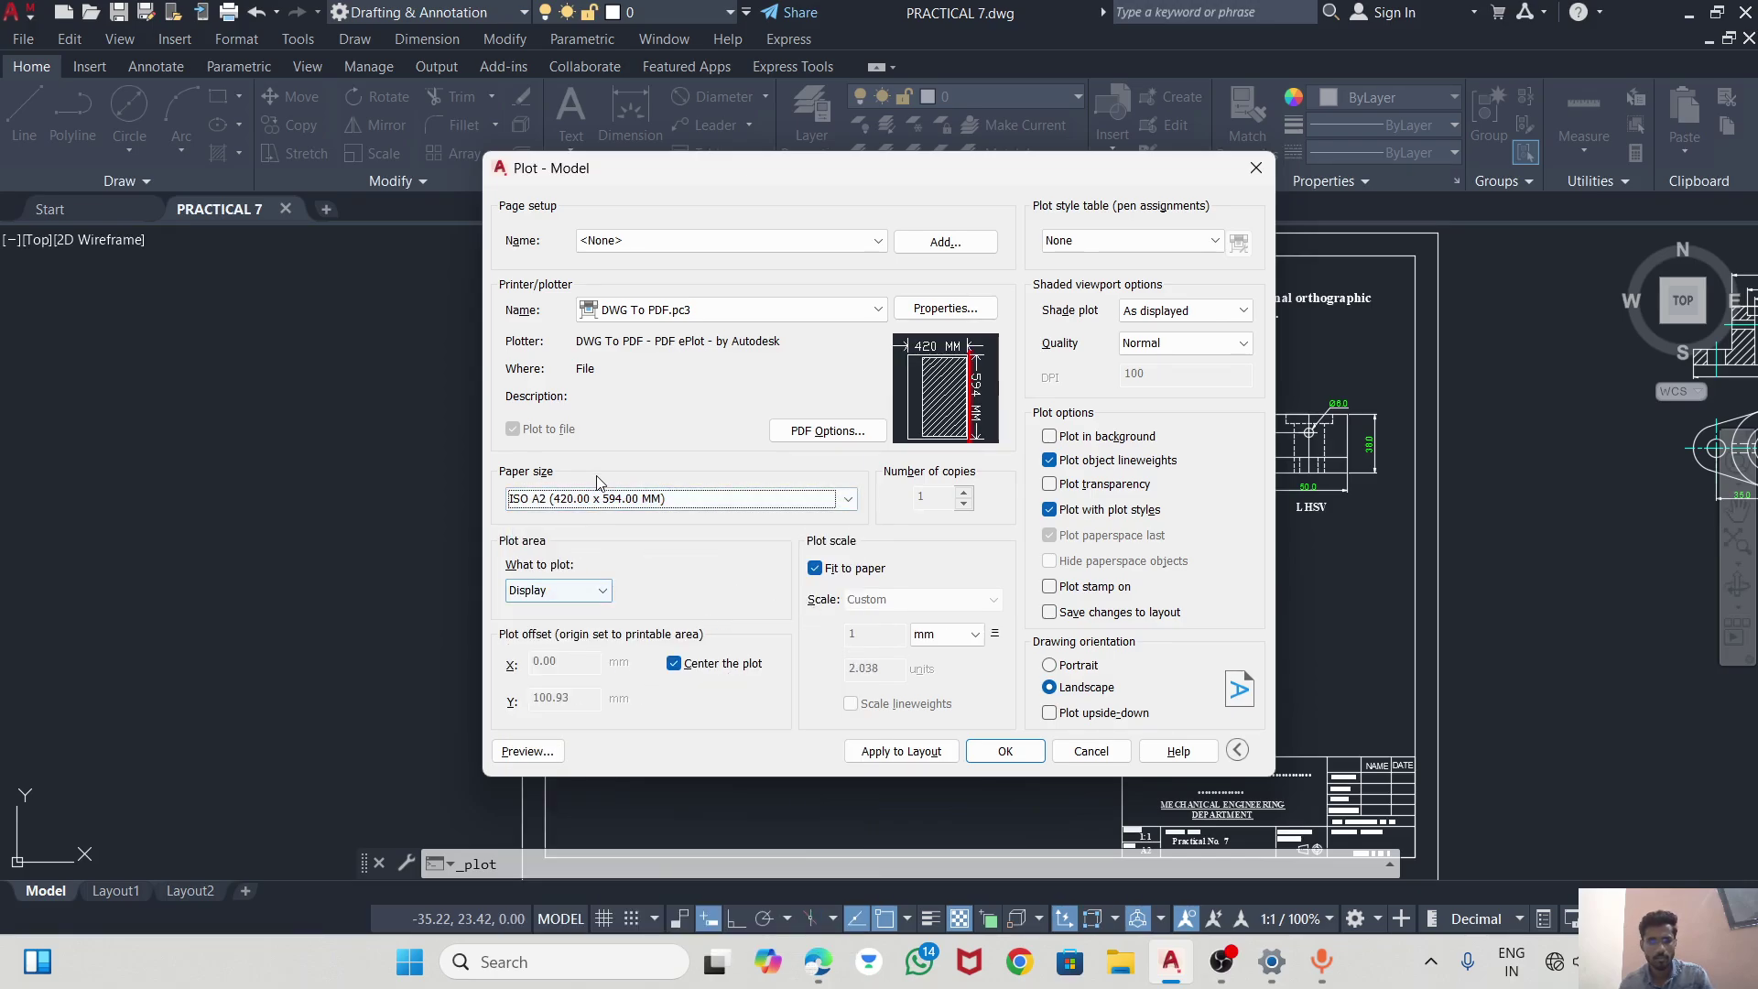
Set the plot area to a window from the frame's top-left to the title block's lower-right.
{"action": "left_click", "coordinate": [557, 591]}
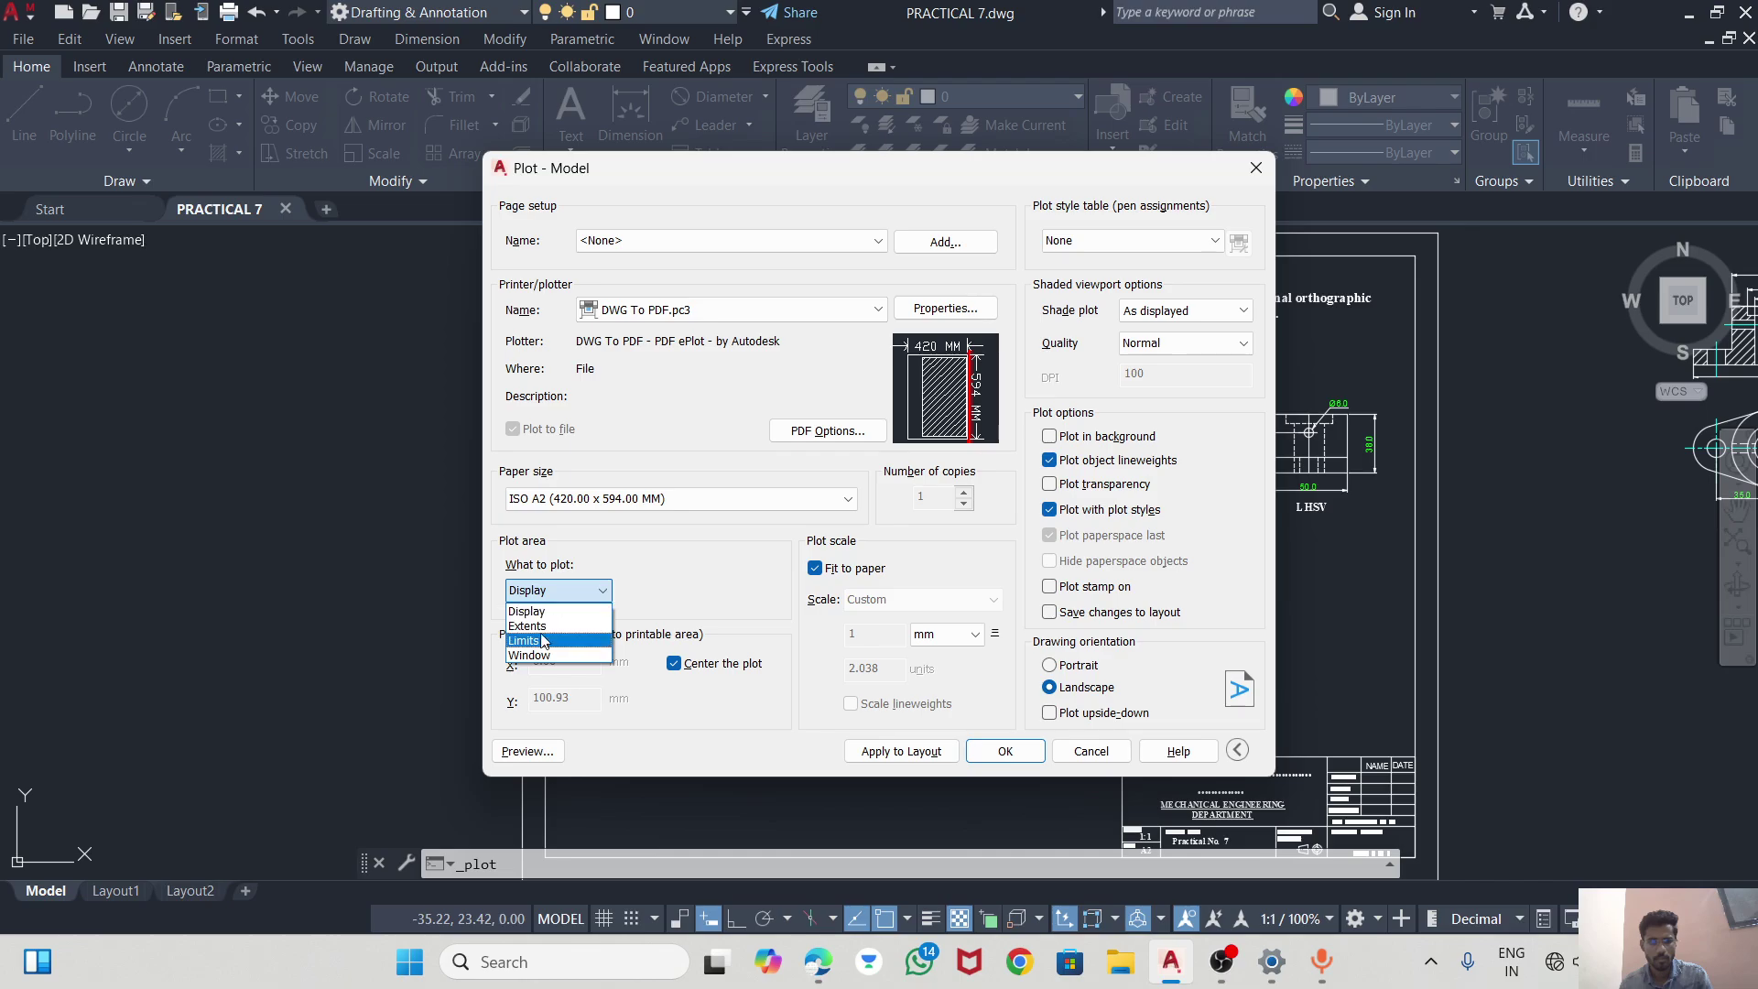
{"action": "left_click", "coordinate": [540, 656]}
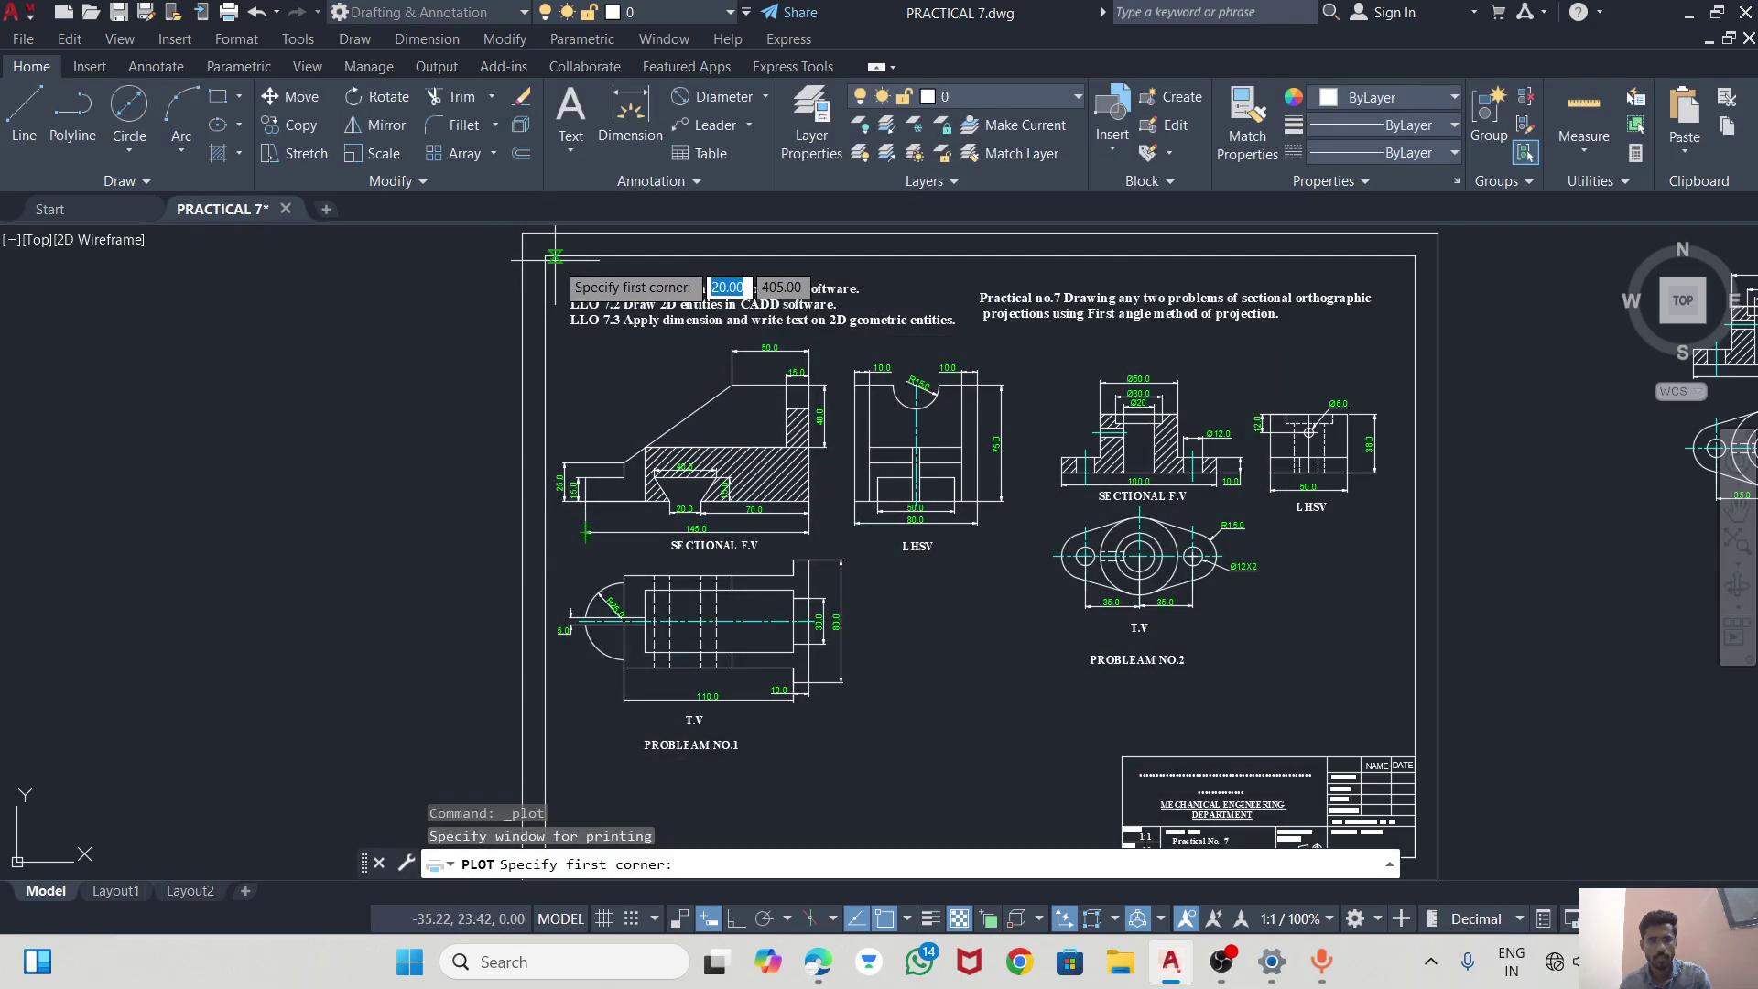
{"action": "left_click", "coordinate": [555, 259]}
{"action": "scroll", "coordinate": [1157, 614], "scroll_direction": "down", "scroll_amount": 2}
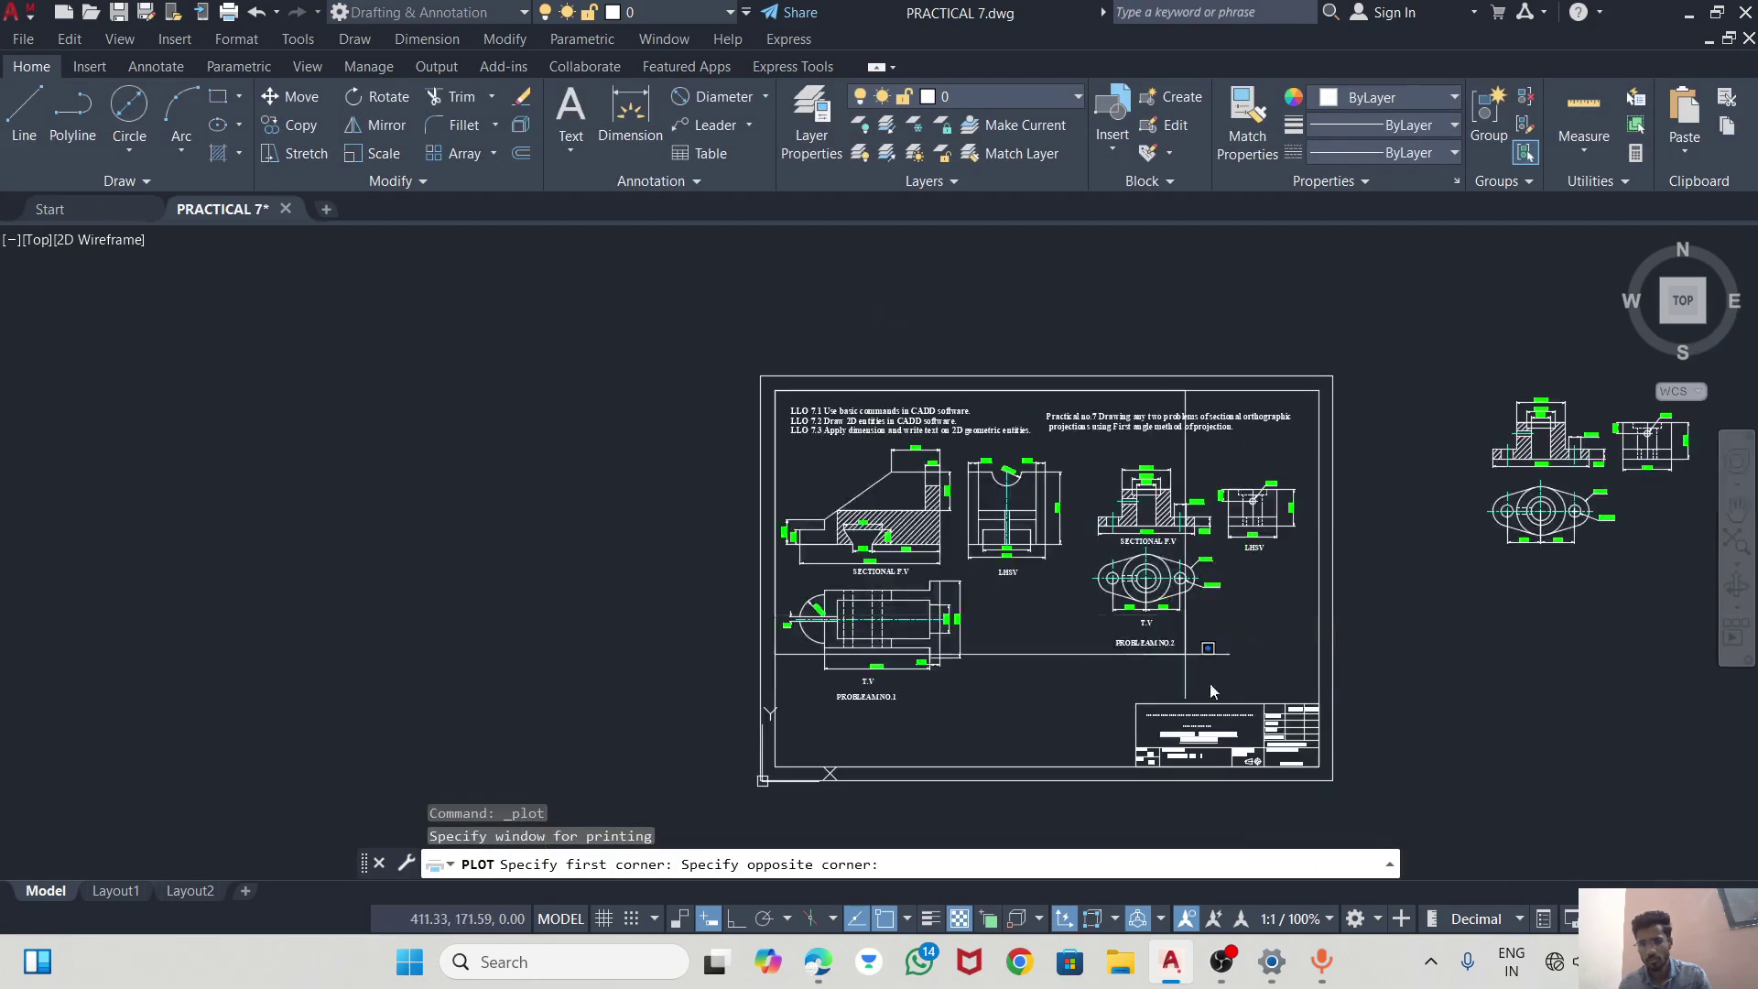
{"action": "scroll", "coordinate": [1287, 760], "scroll_direction": "up", "scroll_amount": 3}
{"action": "scroll", "coordinate": [1291, 761], "scroll_direction": "up", "scroll_amount": 3}
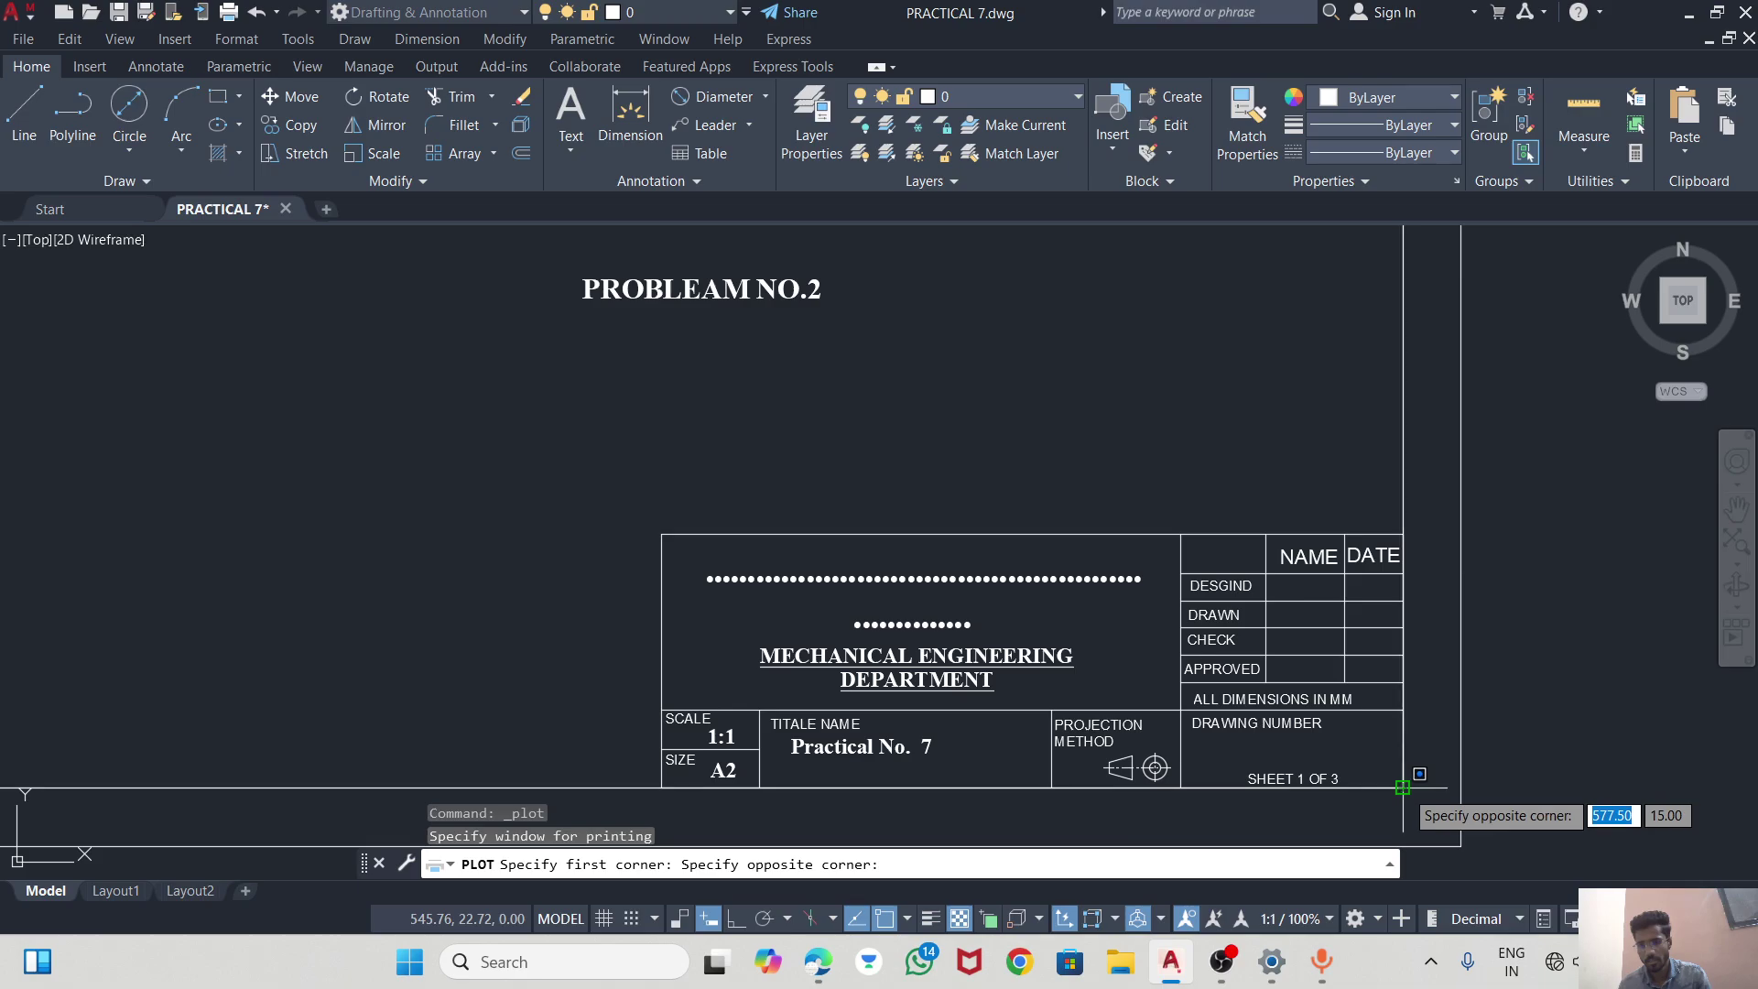
{"action": "left_click", "coordinate": [1402, 787]}
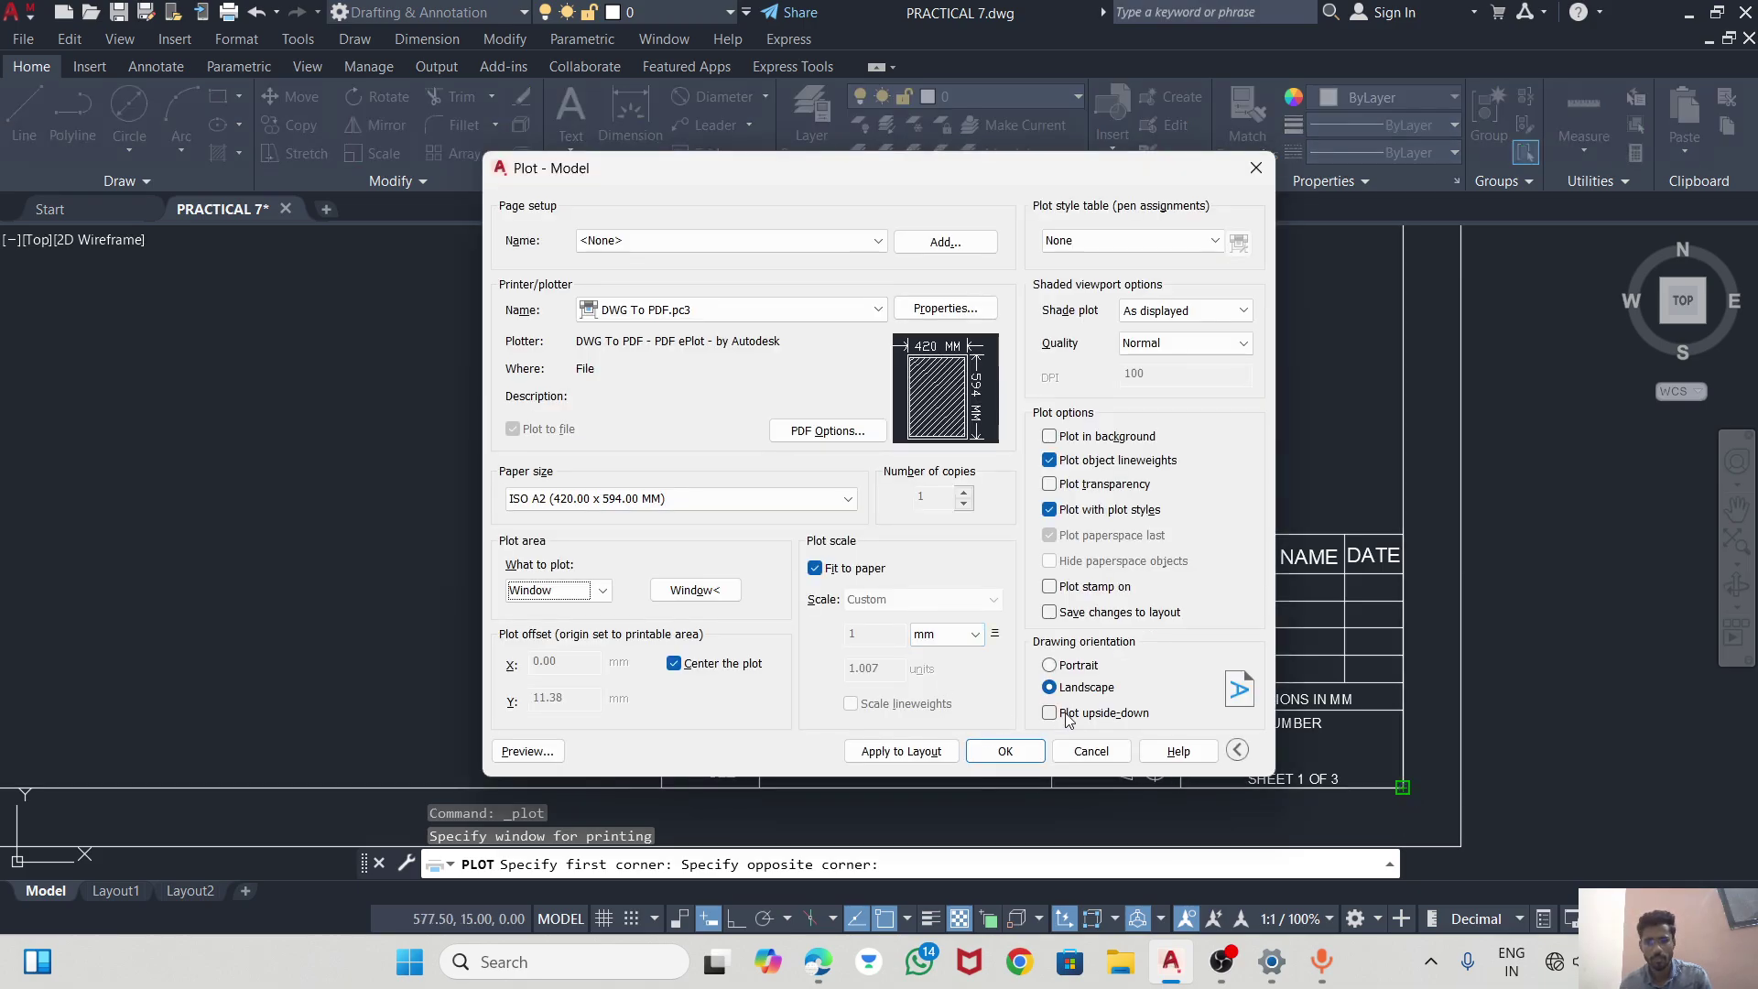
Save the plot as PRACTICAL 7-Model.pdf on the Desktop.
{"action": "left_click", "coordinate": [1005, 750]}
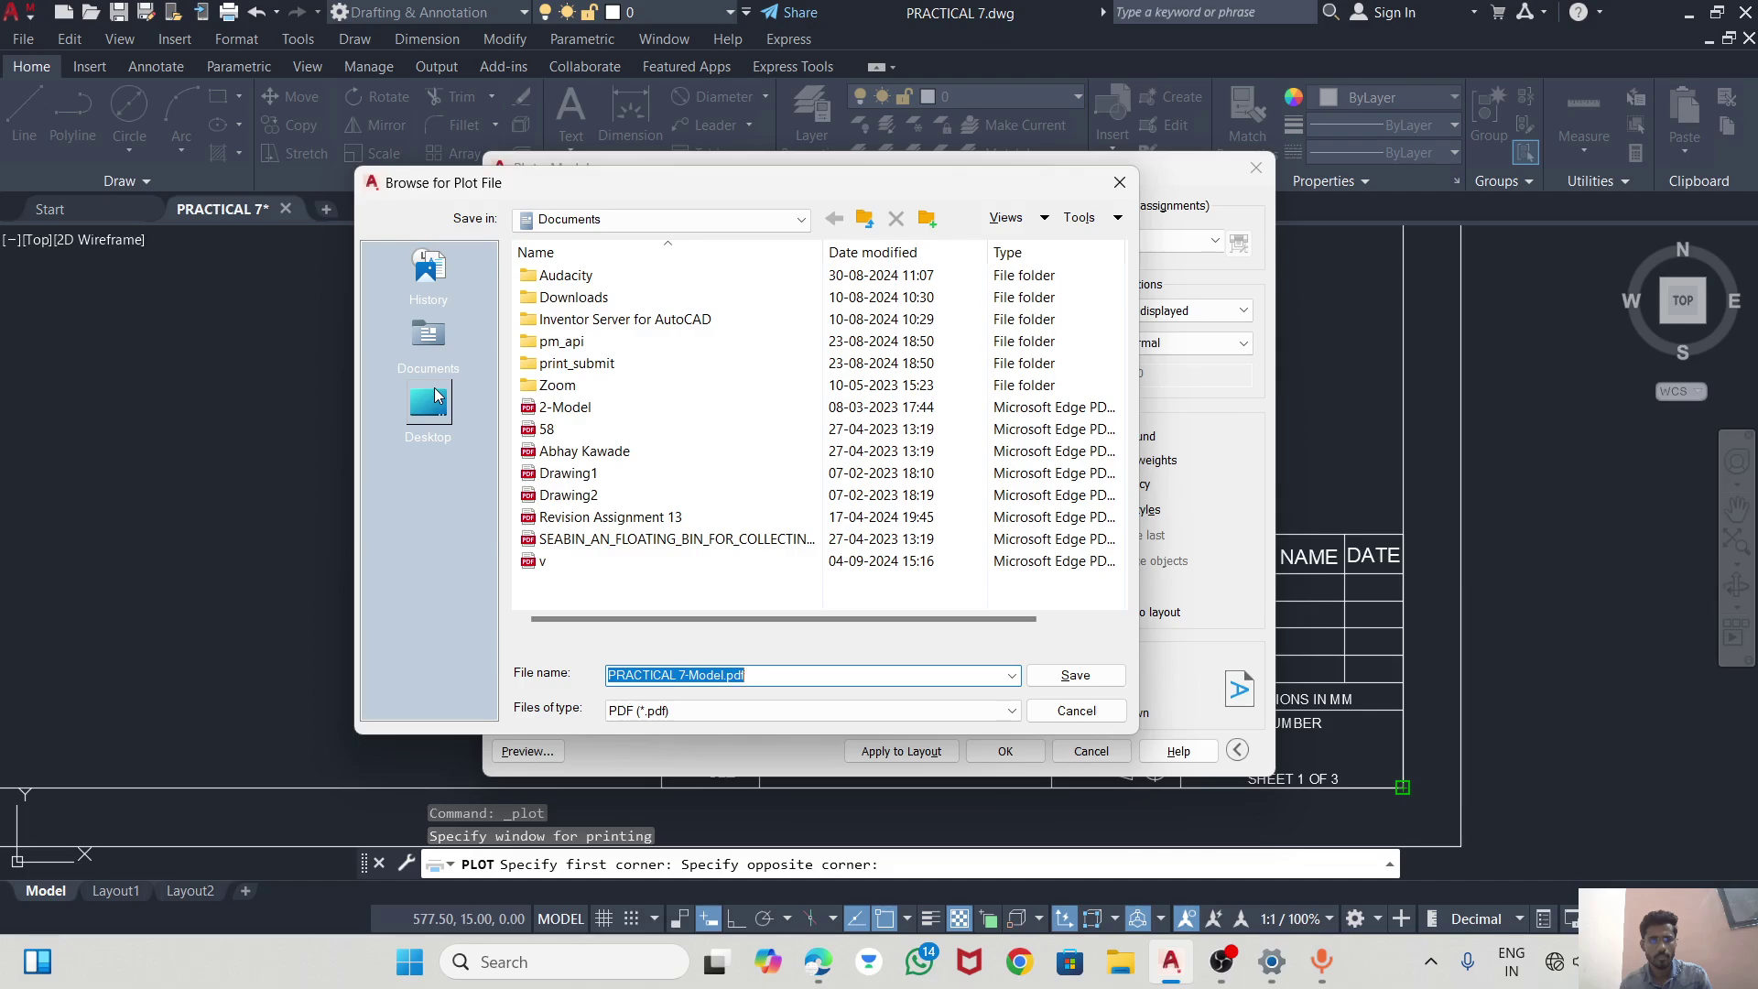
{"action": "left_click", "coordinate": [437, 396]}
{"action": "scroll", "coordinate": [973, 608], "scroll_direction": "down", "scroll_amount": 4}
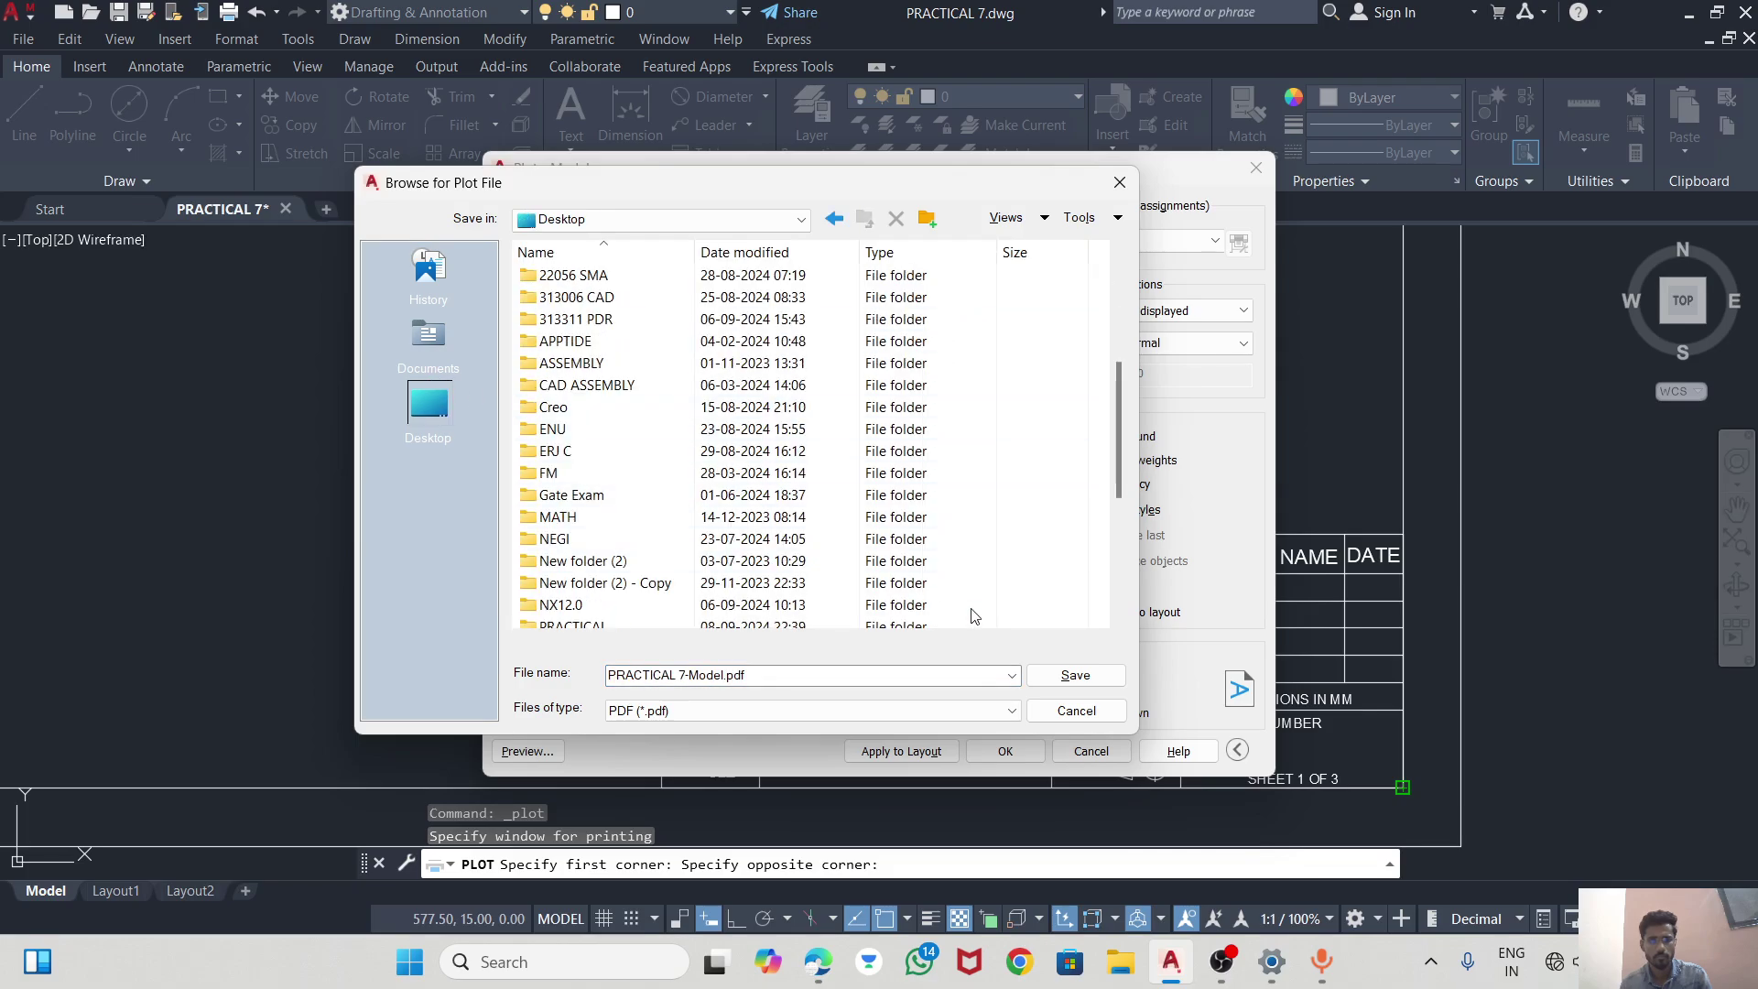
{"action": "left_click", "coordinate": [1059, 677]}
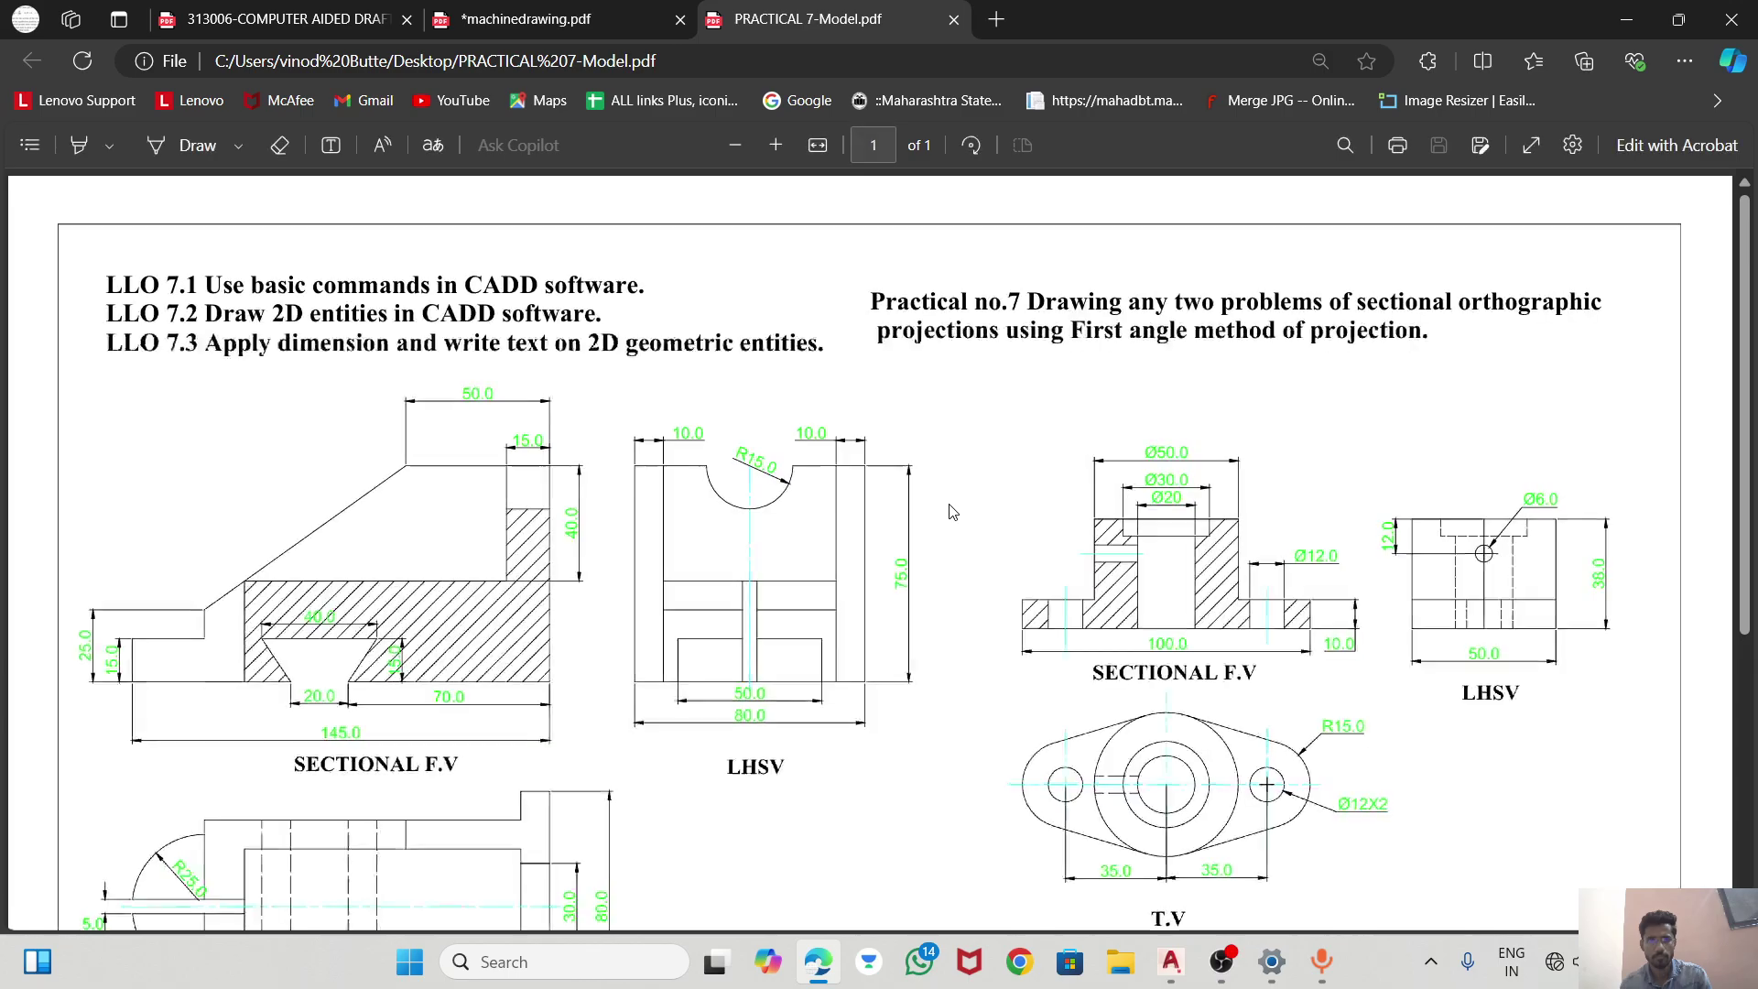
Scroll through the plotted PDF in Edge to review the sheet.
{"action": "scroll", "coordinate": [949, 510], "scroll_direction": "down", "scroll_amount": 3}
{"action": "scroll", "coordinate": [925, 545], "scroll_direction": "up", "scroll_amount": 1}
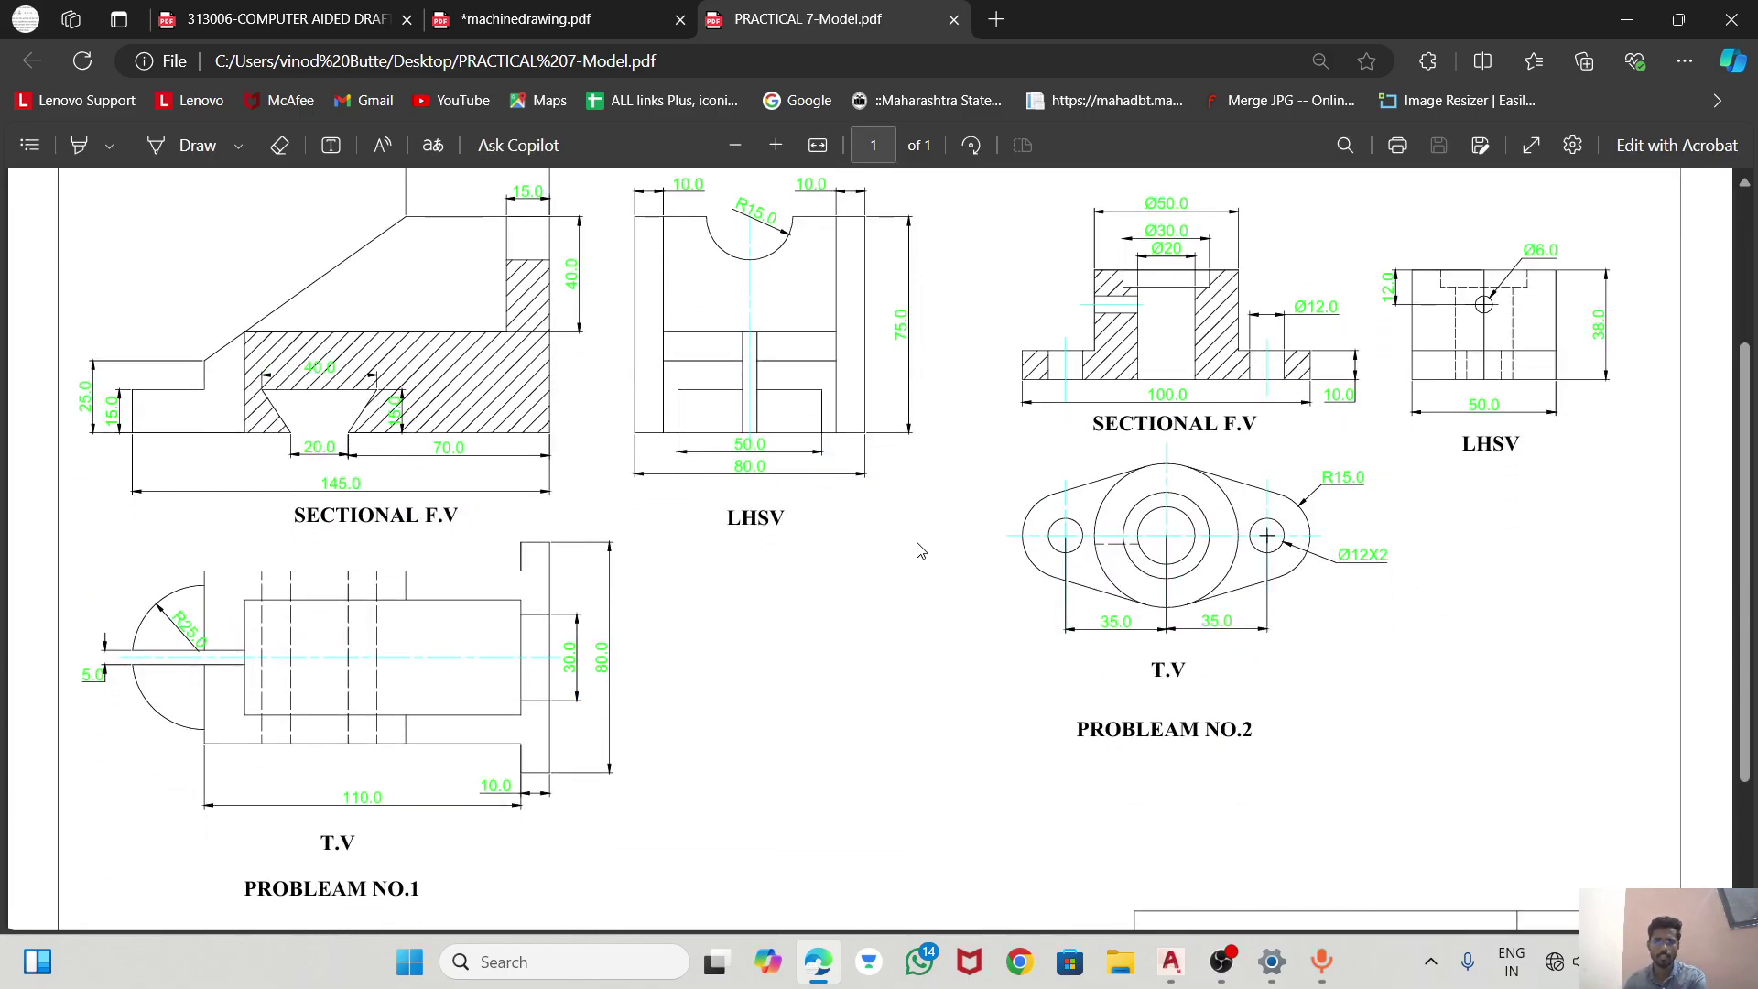
{"action": "scroll", "coordinate": [920, 549], "scroll_direction": "down", "scroll_amount": 1}
{"action": "scroll", "coordinate": [921, 555], "scroll_direction": "down", "scroll_amount": 1}
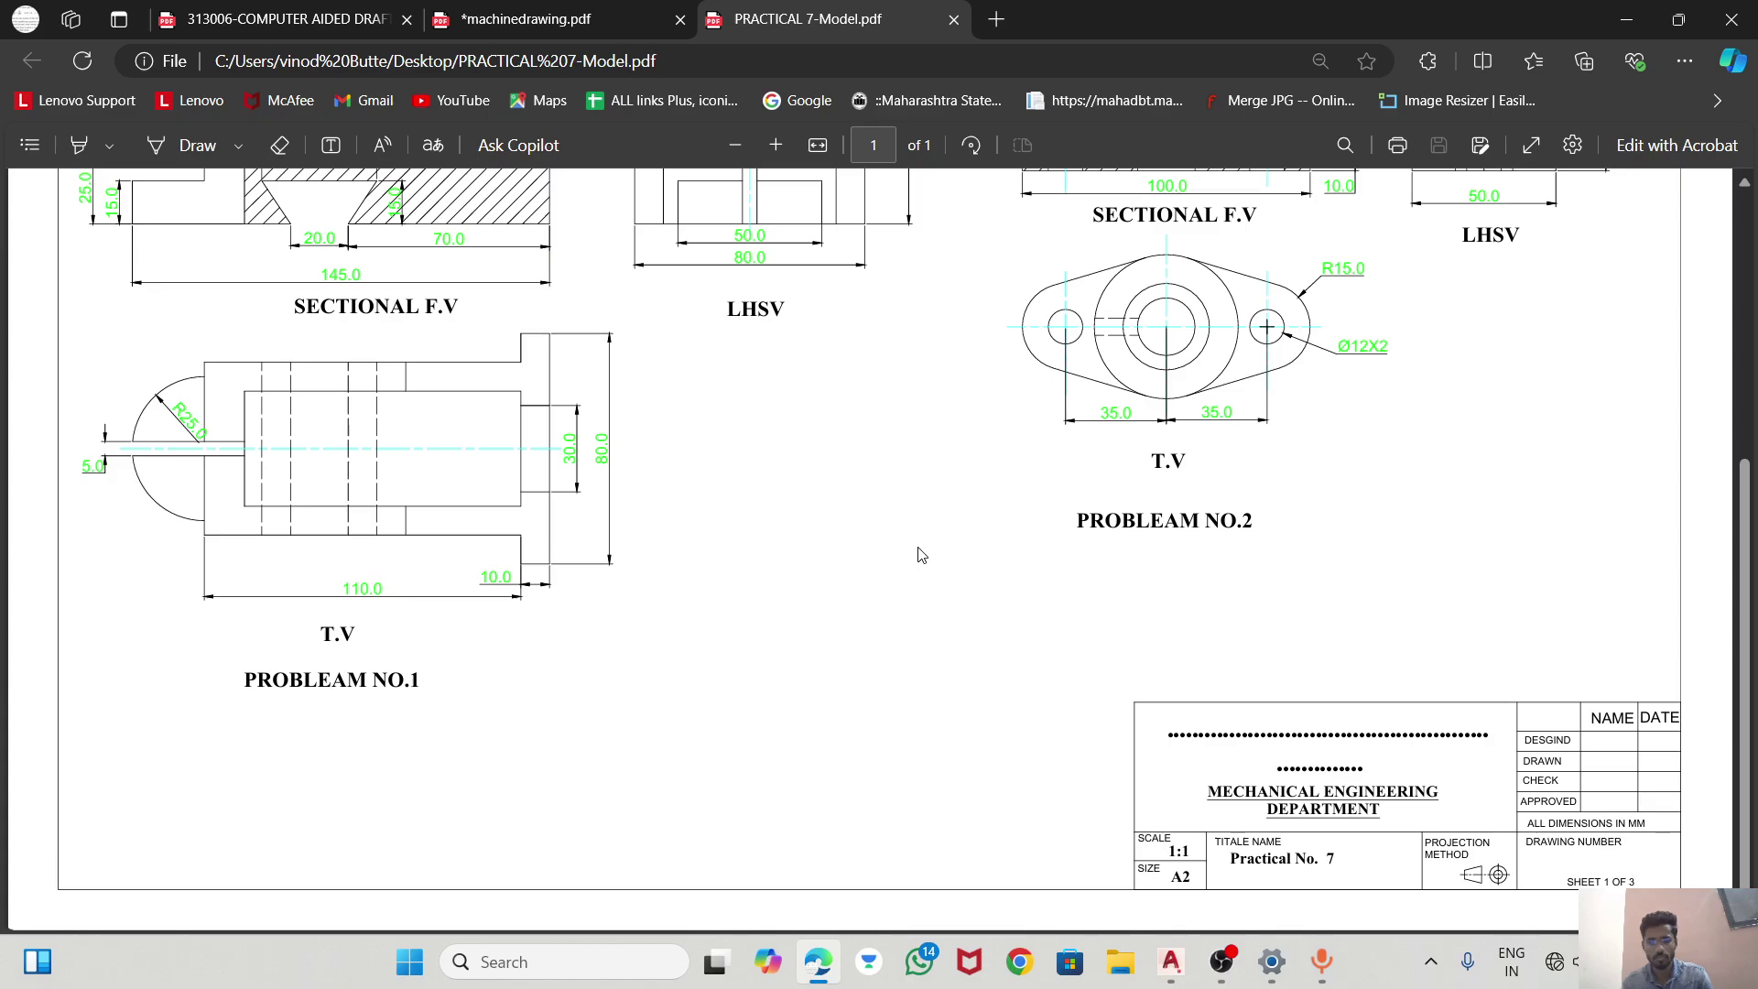
{"action": "scroll", "coordinate": [929, 484], "scroll_direction": "up", "scroll_amount": 5}
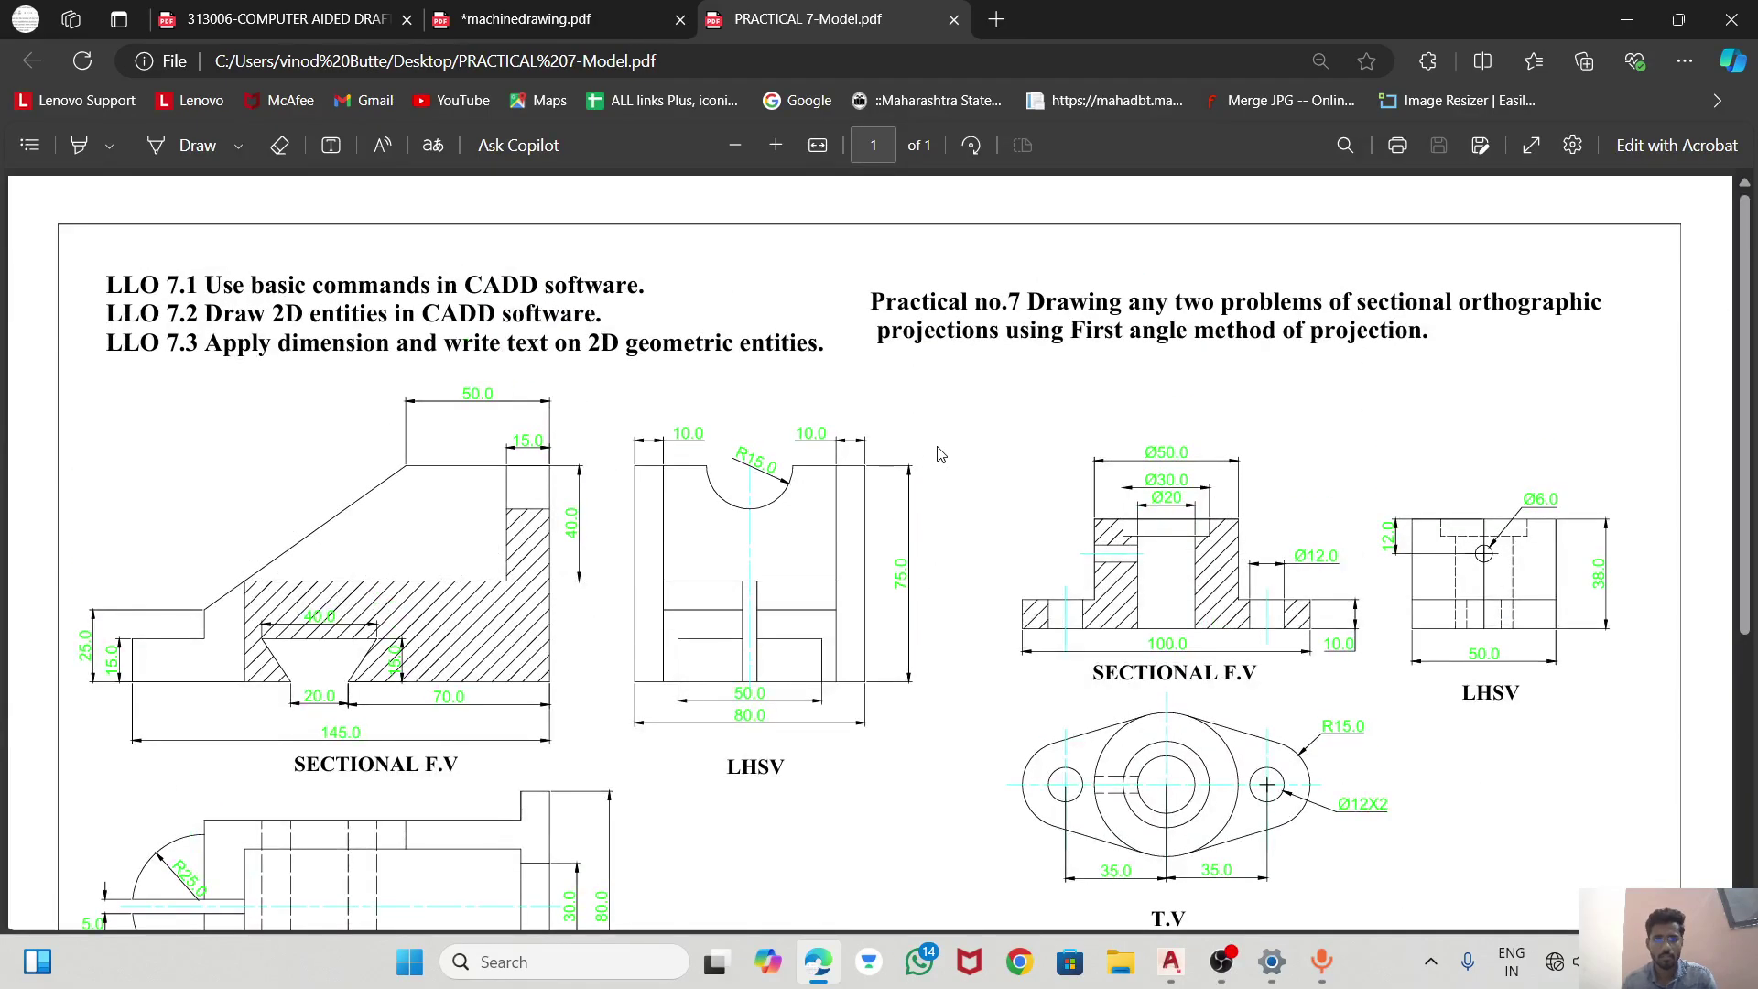
{"action": "scroll", "coordinate": [923, 421], "scroll_direction": "down", "scroll_amount": 1}
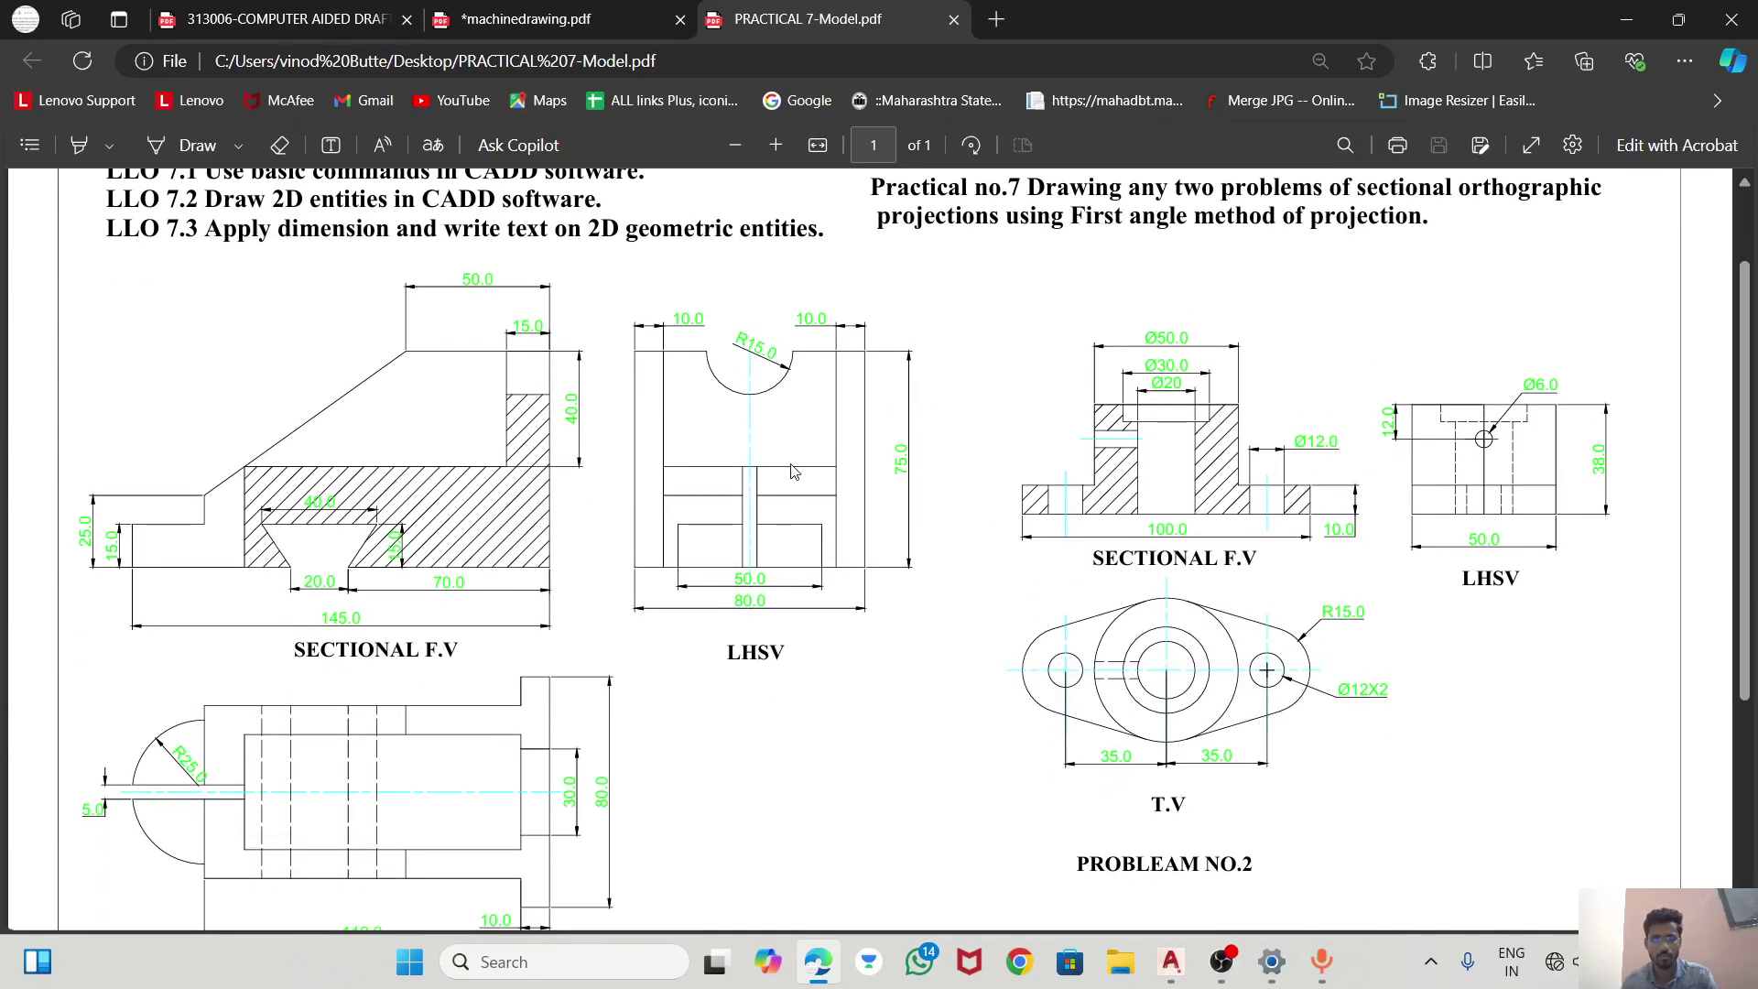
{"action": "scroll", "coordinate": [794, 472], "scroll_direction": "down", "scroll_amount": 1}
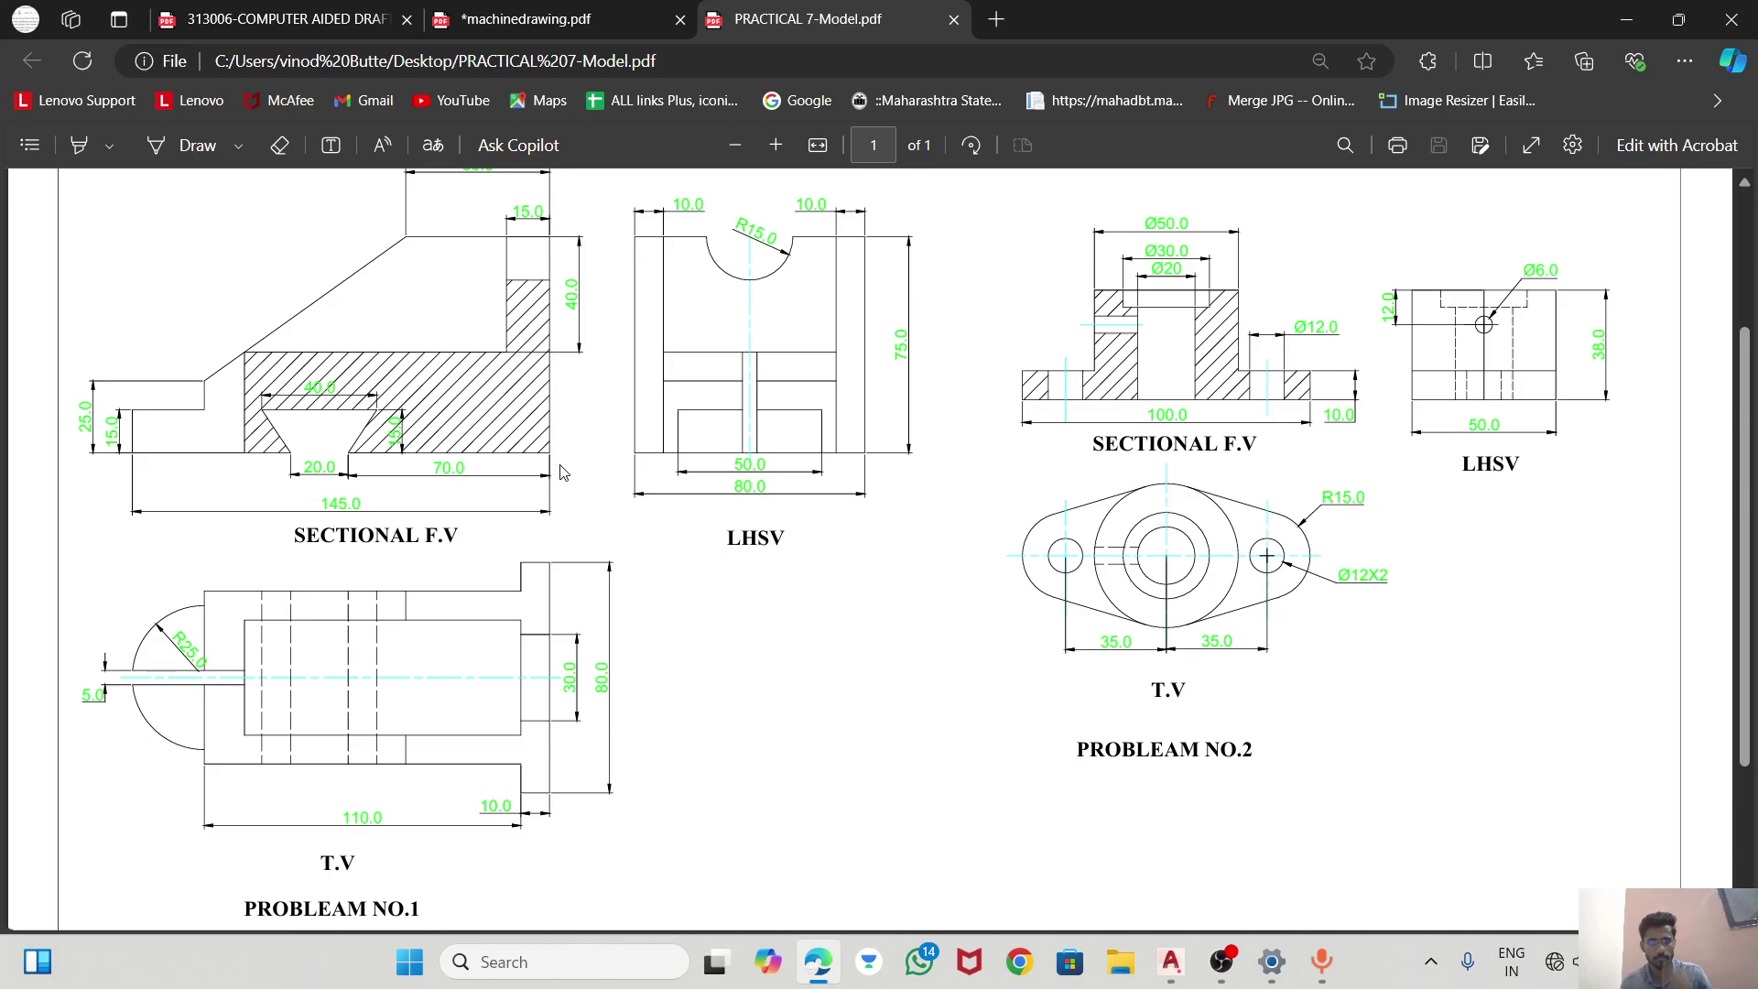
{"action": "scroll", "coordinate": [763, 514], "scroll_direction": "up", "scroll_amount": 1}
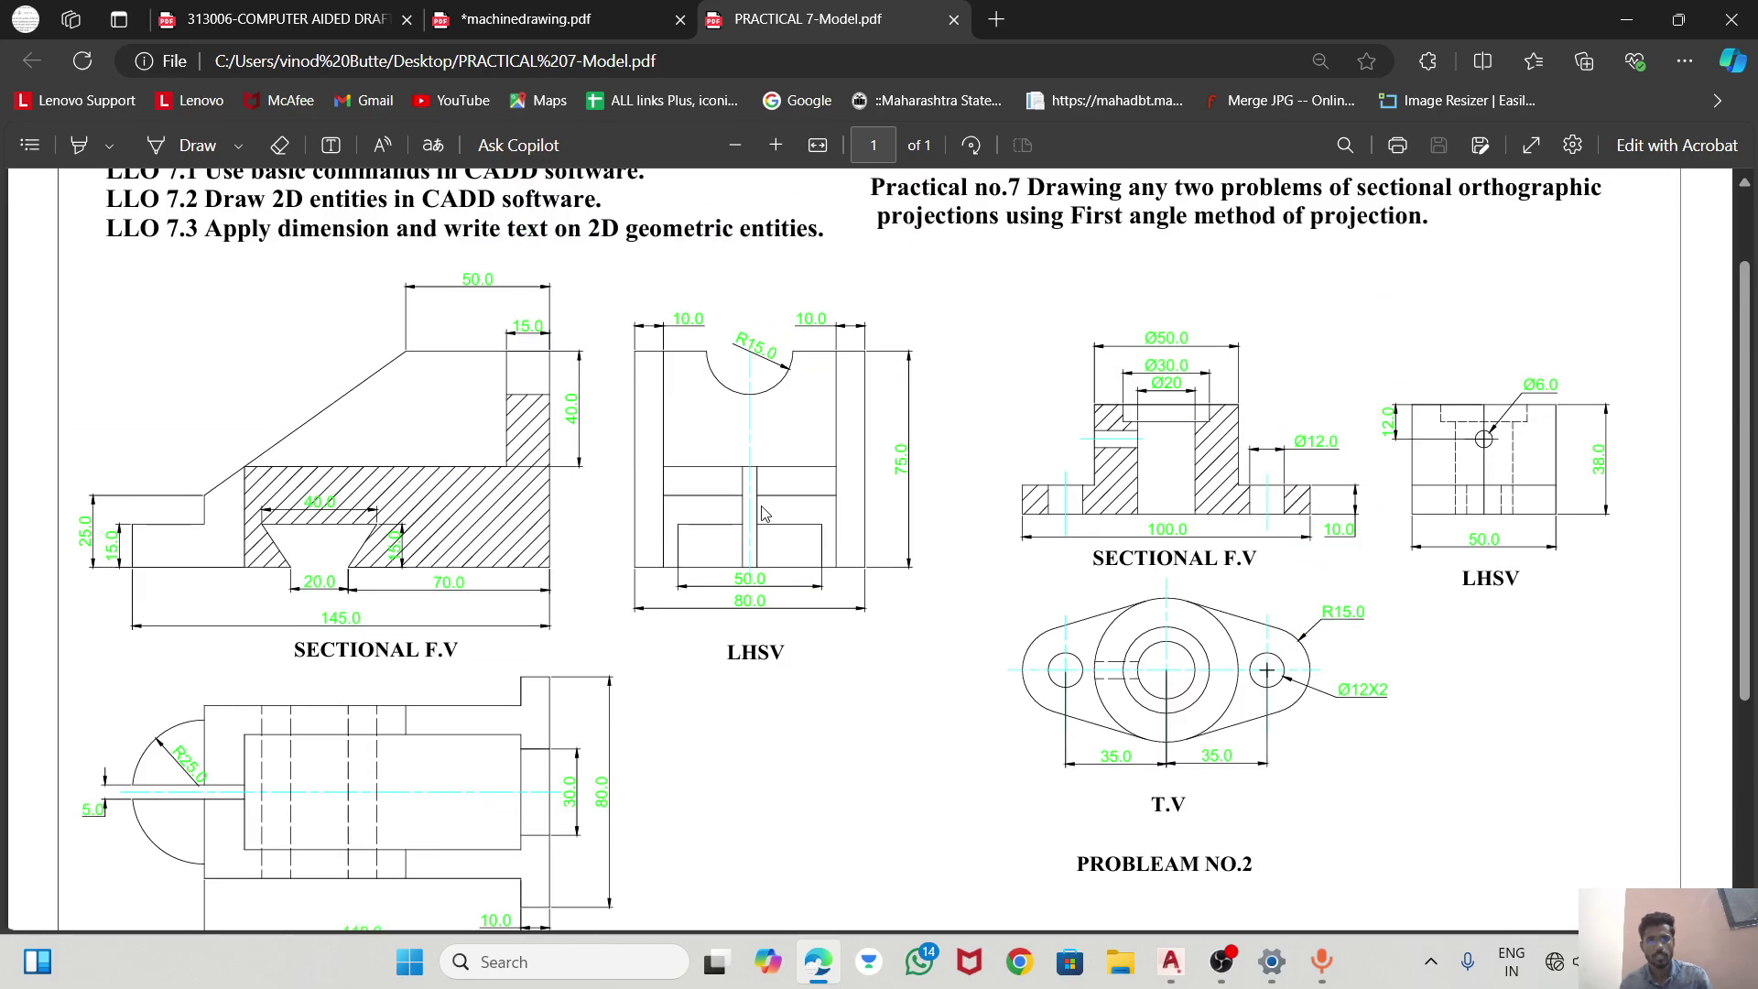
View Edge's print preview of the PDF, then cancel the Leave site prompt.
{"action": "key", "text": "ctrl+p"}
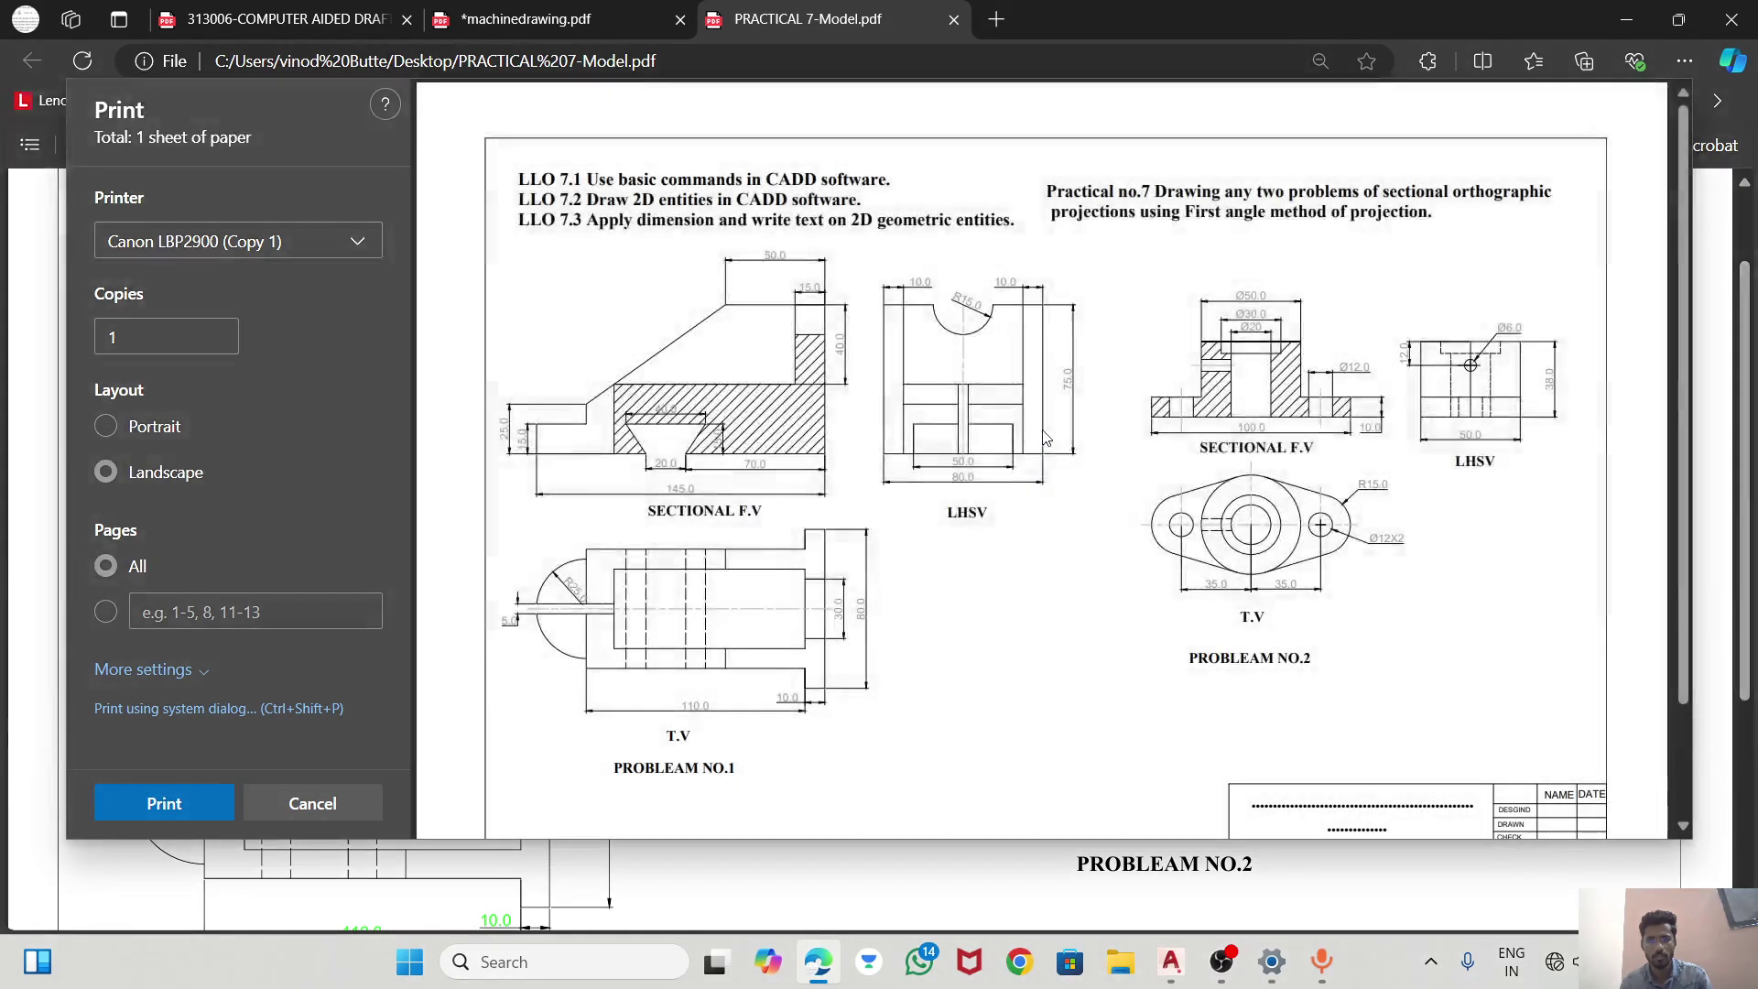
{"action": "scroll", "coordinate": [952, 414], "scroll_direction": "down", "scroll_amount": 2}
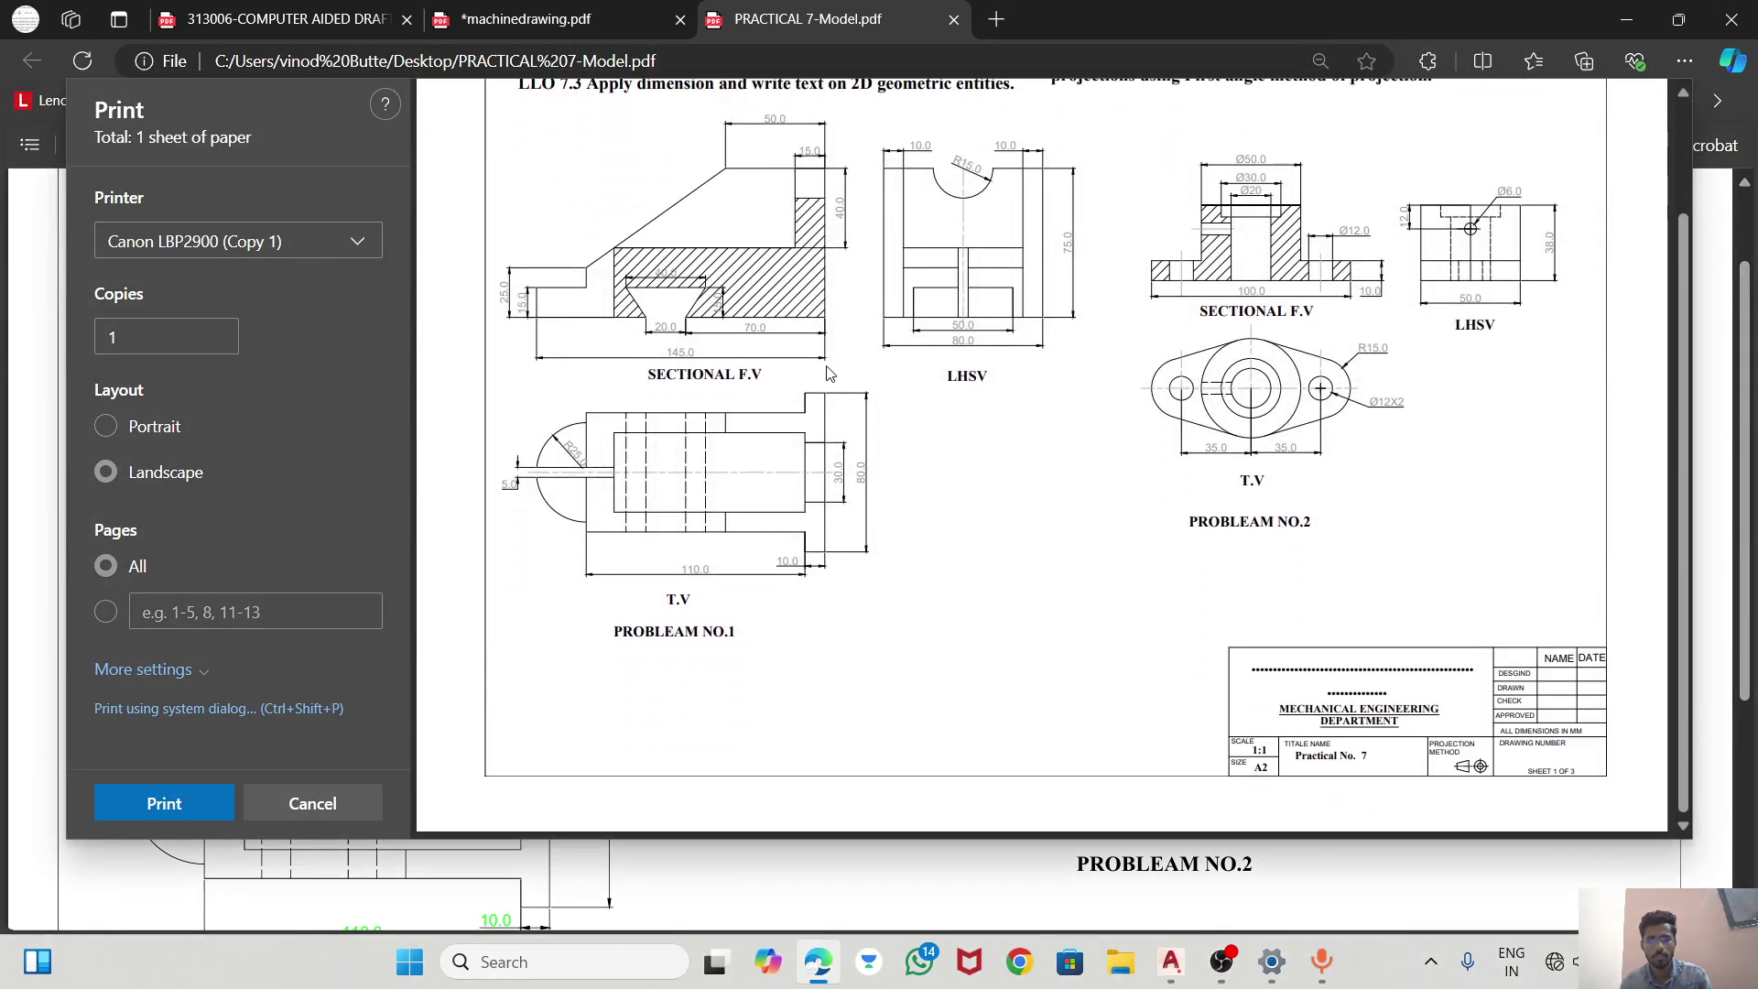
{"action": "scroll", "coordinate": [1407, 548], "scroll_direction": "up", "scroll_amount": 3}
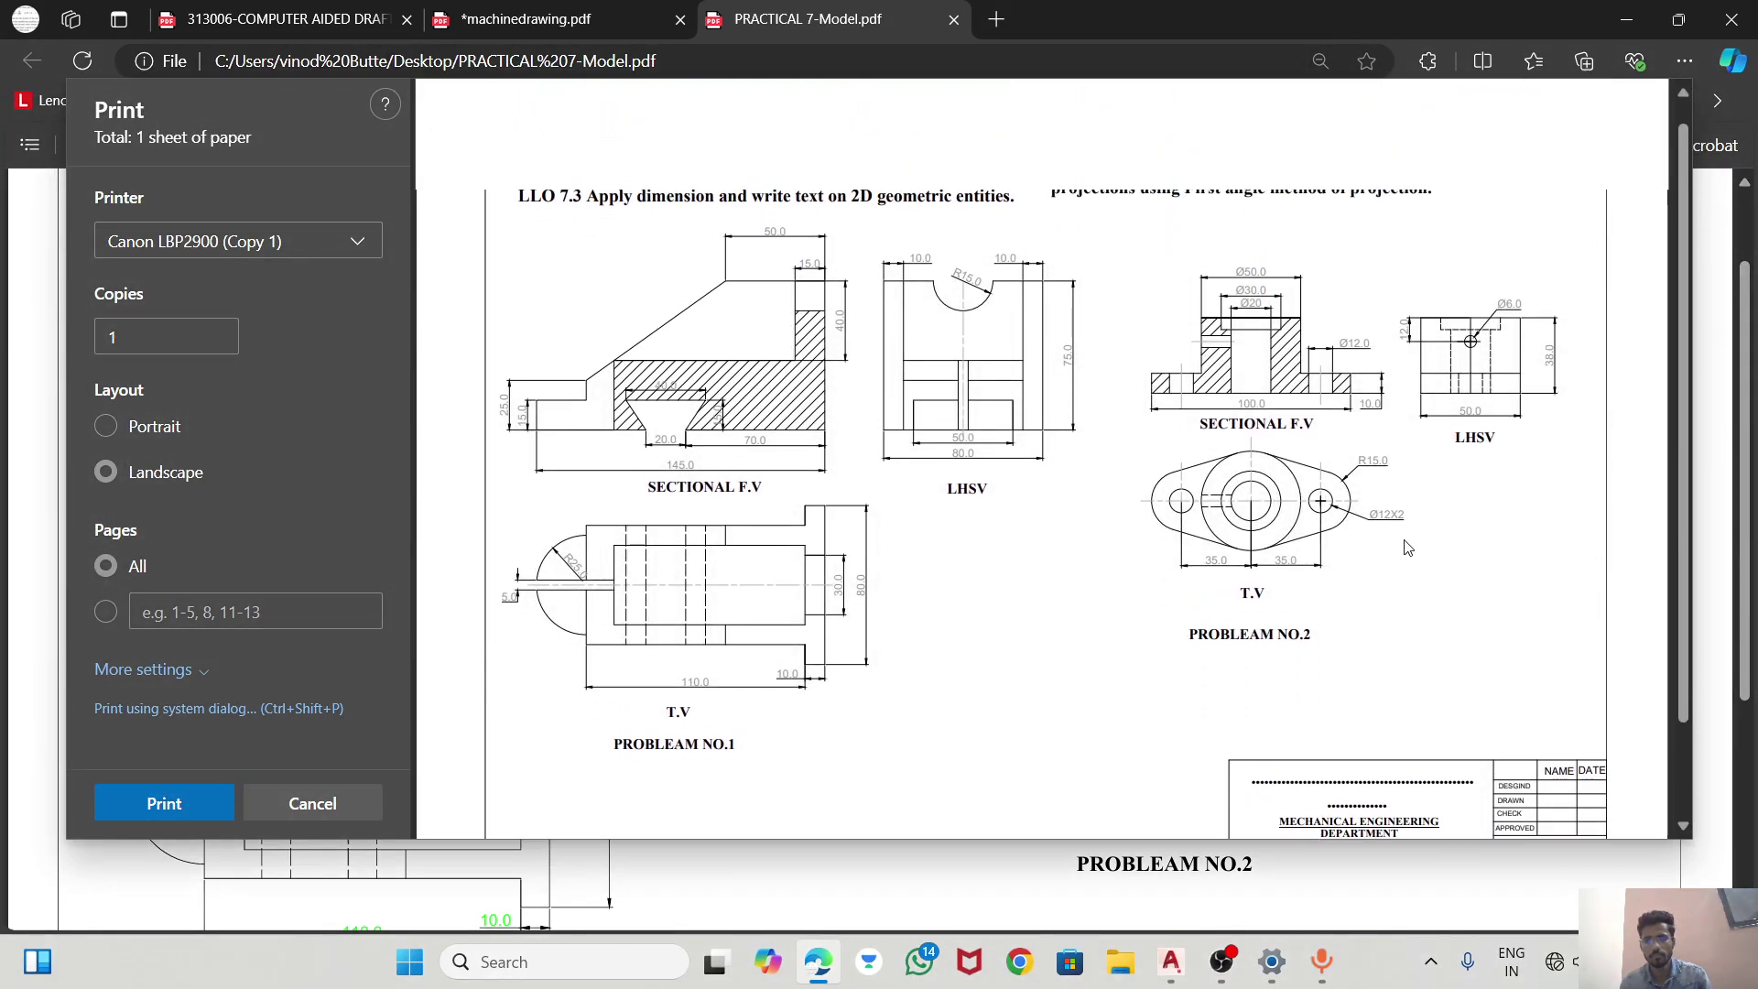
{"action": "left_click", "coordinate": [1726, 9]}
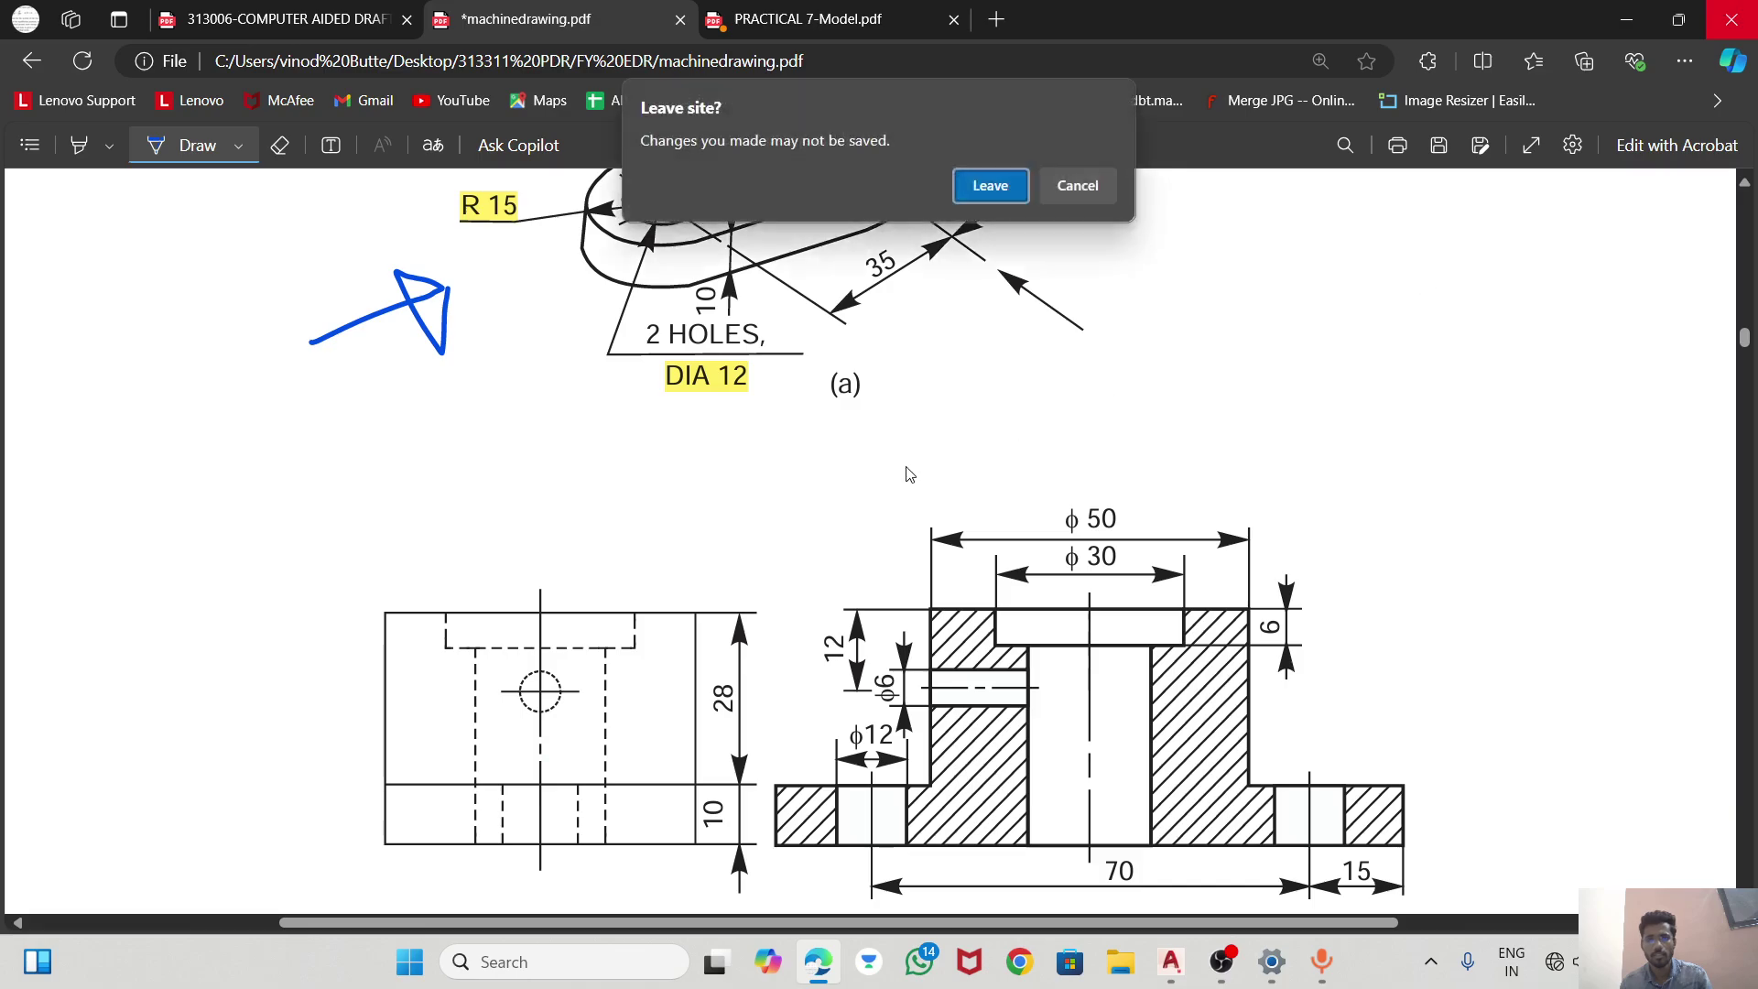
{"action": "left_click", "coordinate": [1075, 191]}
Return to the PDF tab, review it again, and minimise Edge.
{"action": "left_click", "coordinate": [796, 11]}
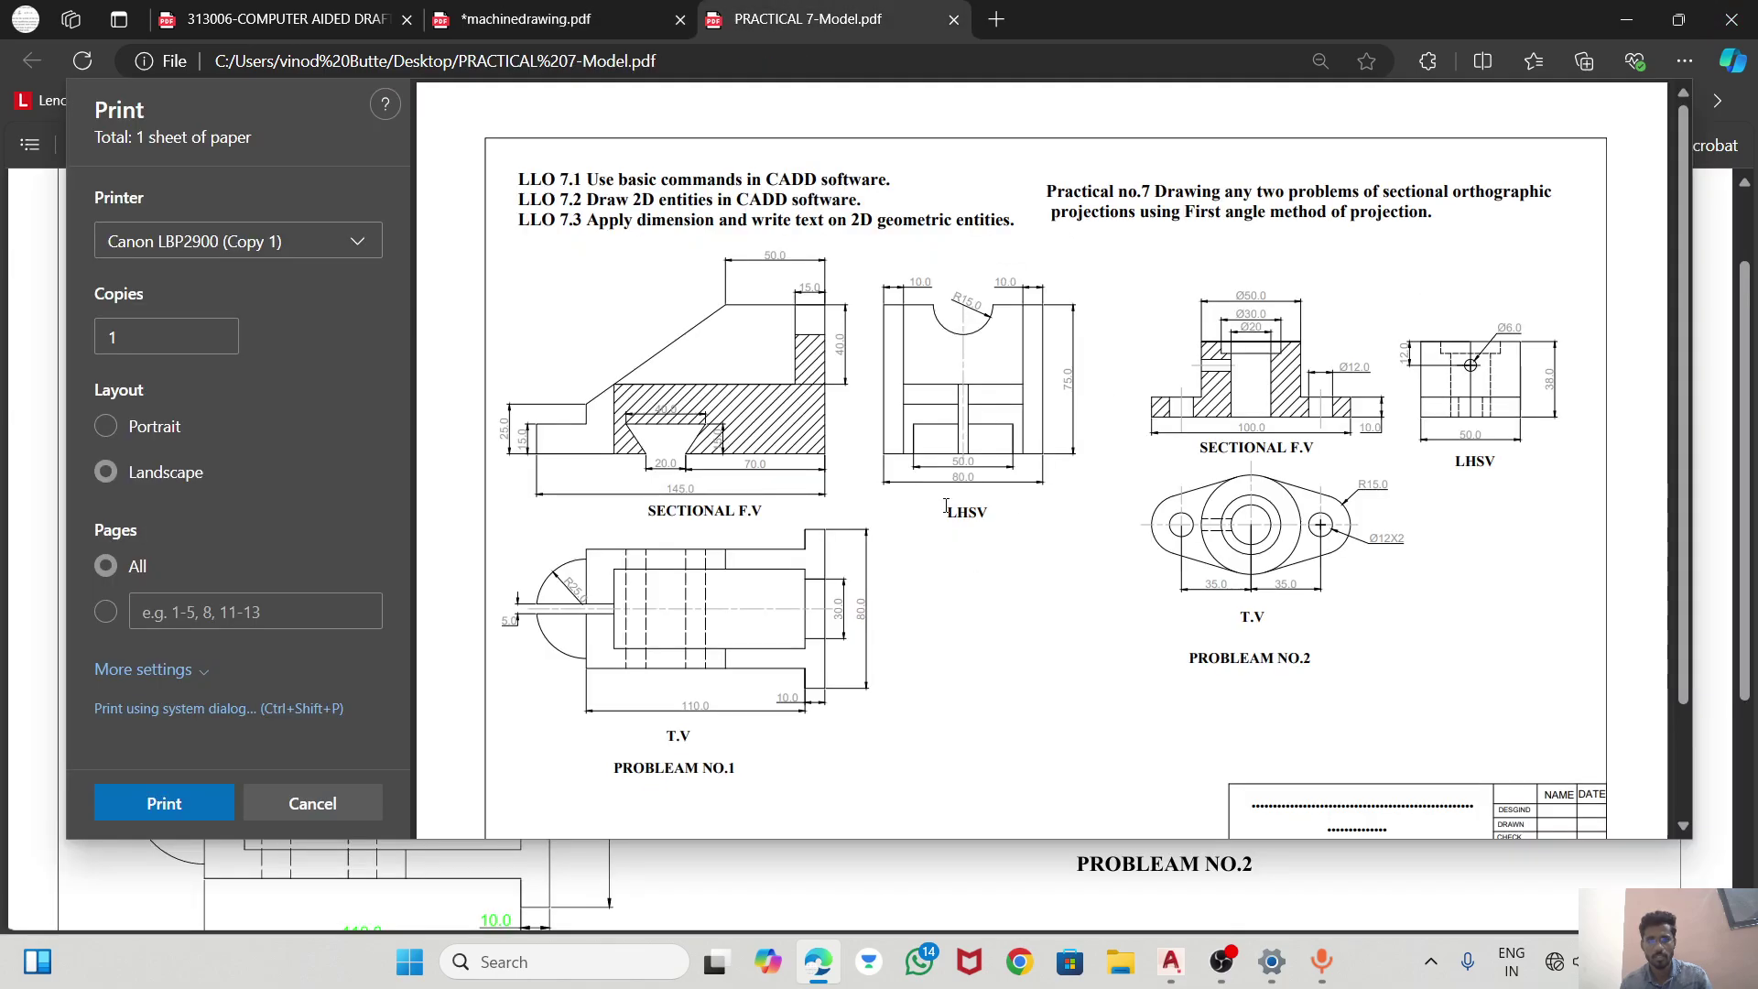
{"action": "scroll", "coordinate": [946, 506], "scroll_direction": "down", "scroll_amount": 3}
{"action": "scroll", "coordinate": [1090, 653], "scroll_direction": "down", "scroll_amount": 1}
{"action": "scroll", "coordinate": [1086, 421], "scroll_direction": "up", "scroll_amount": 4}
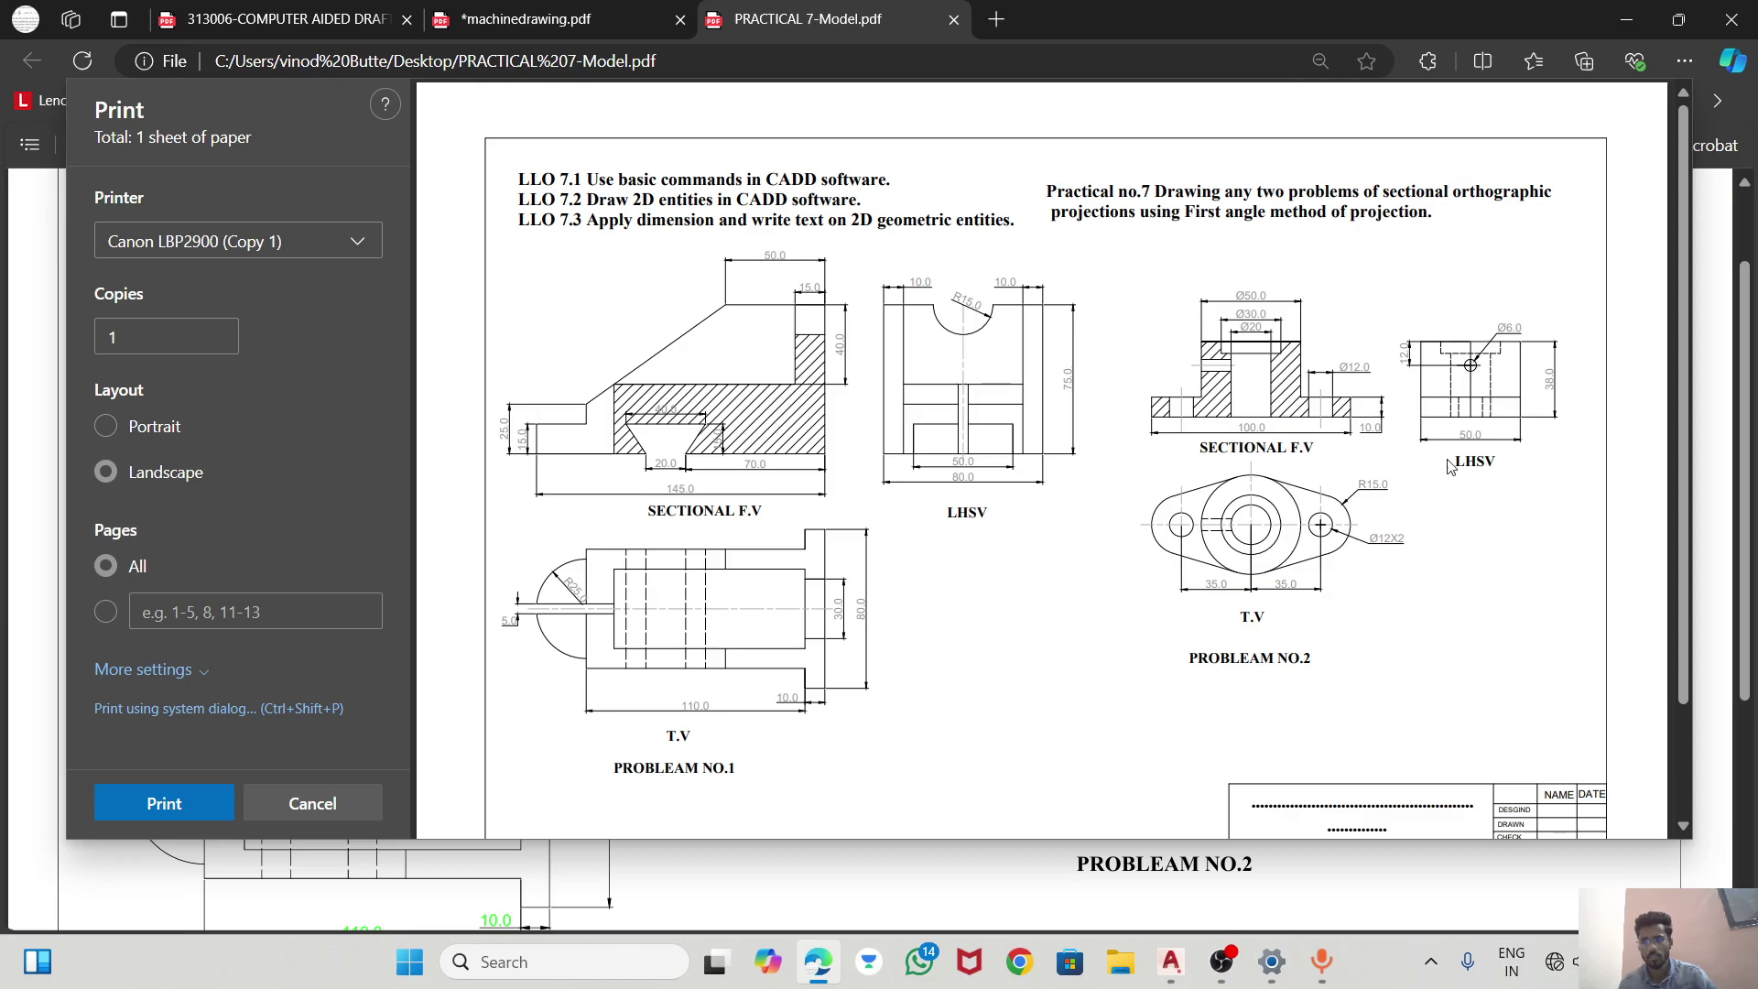
{"action": "left_click", "coordinate": [1627, 18]}
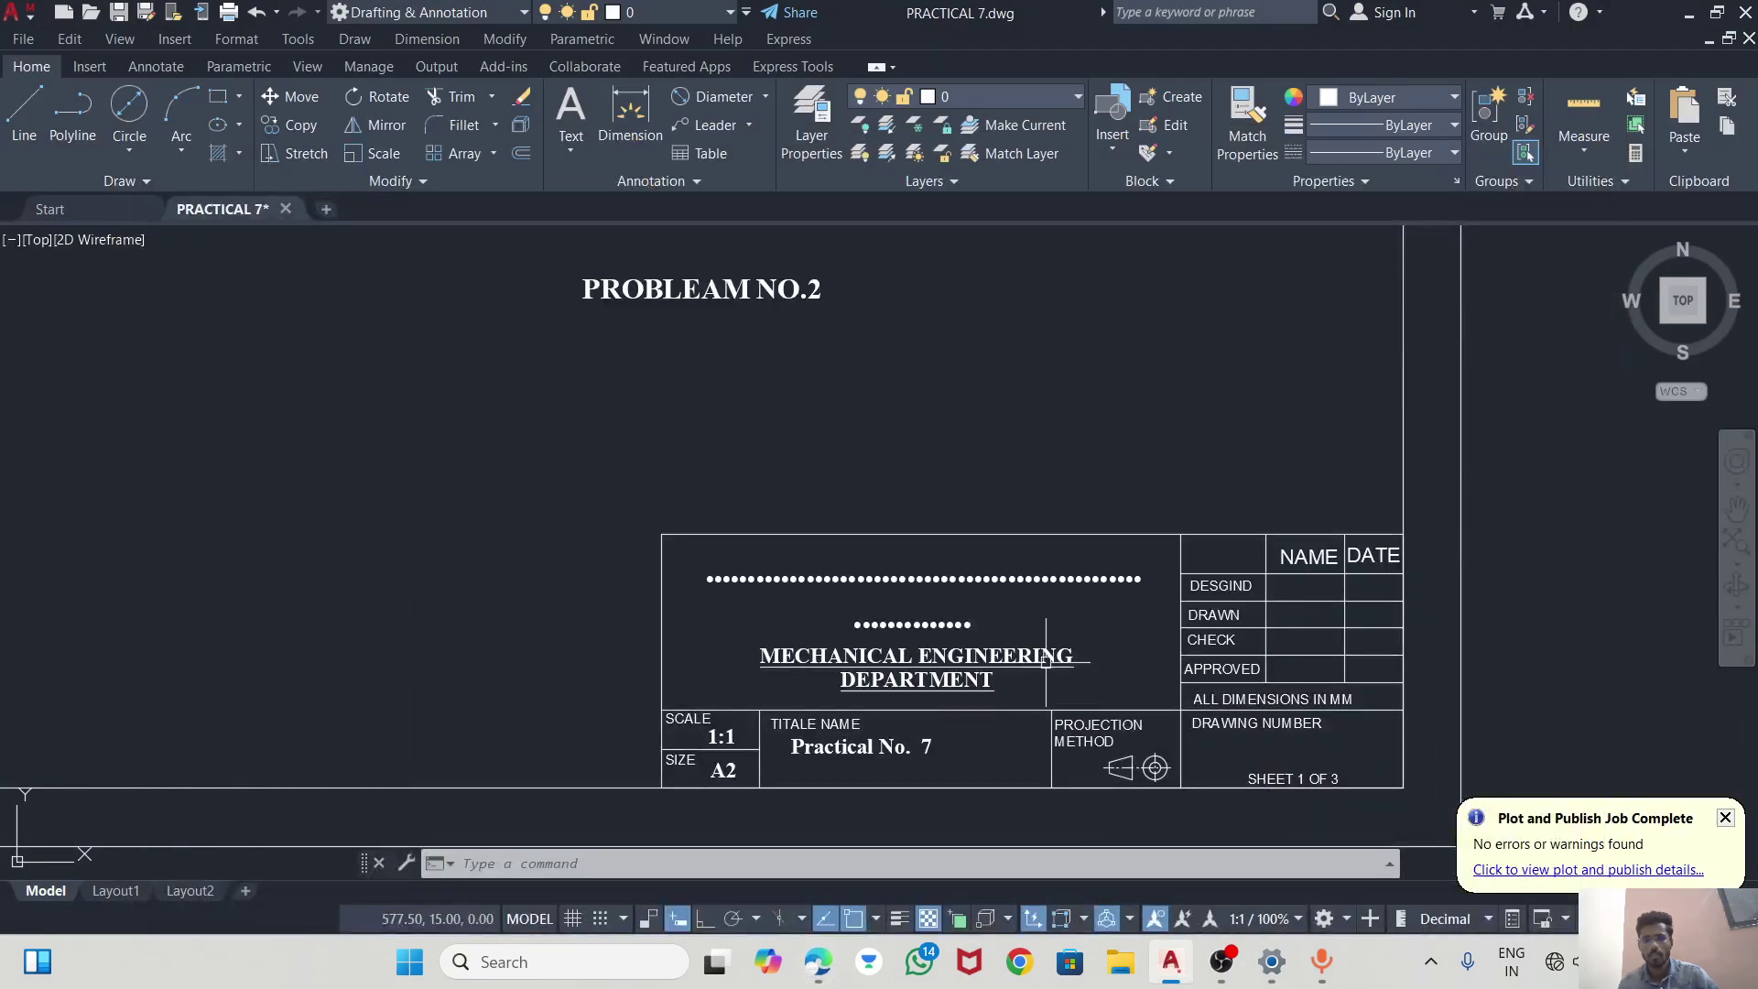
Save PRACTICAL 7.dwg again, zoom out over the whole sheet, then switch to another taskbar app.
{"action": "scroll", "coordinate": [1368, 535], "scroll_direction": "down", "scroll_amount": 2}
{"action": "middle_click_drag", "start_coordinate": [1125, 511], "coordinate": [1215, 606]}
{"action": "scroll", "coordinate": [920, 315], "scroll_direction": "up", "scroll_amount": 2}
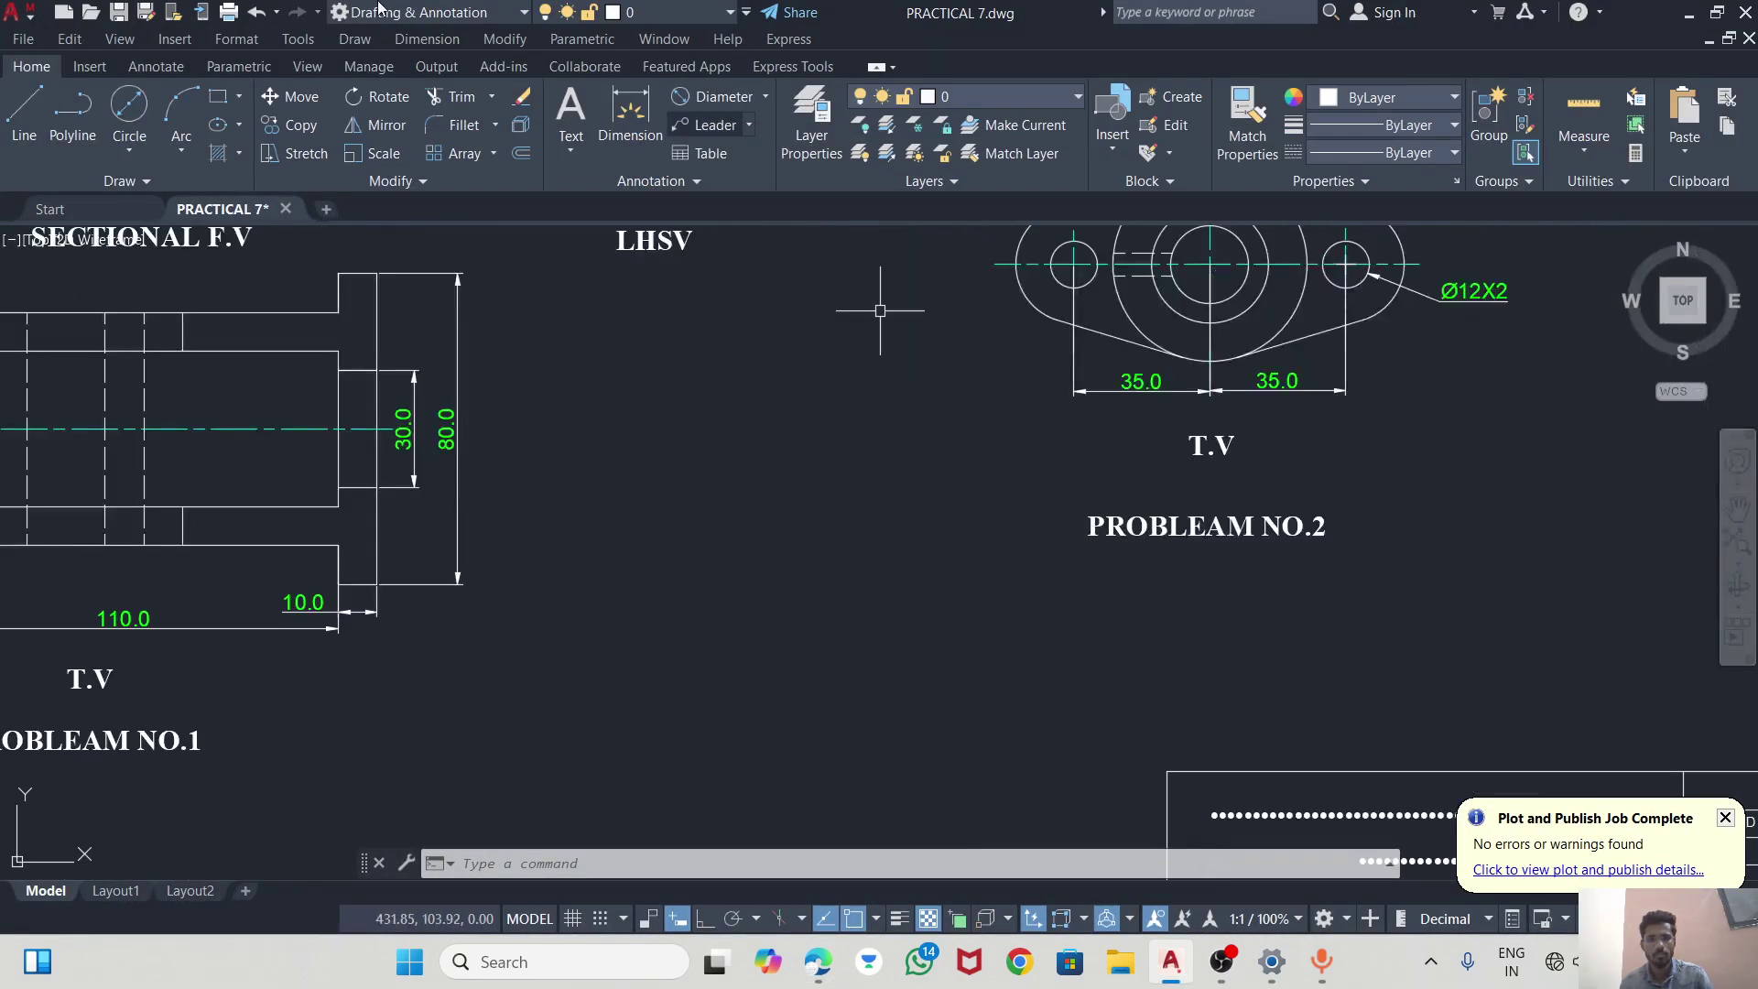
{"action": "left_click", "coordinate": [118, 12]}
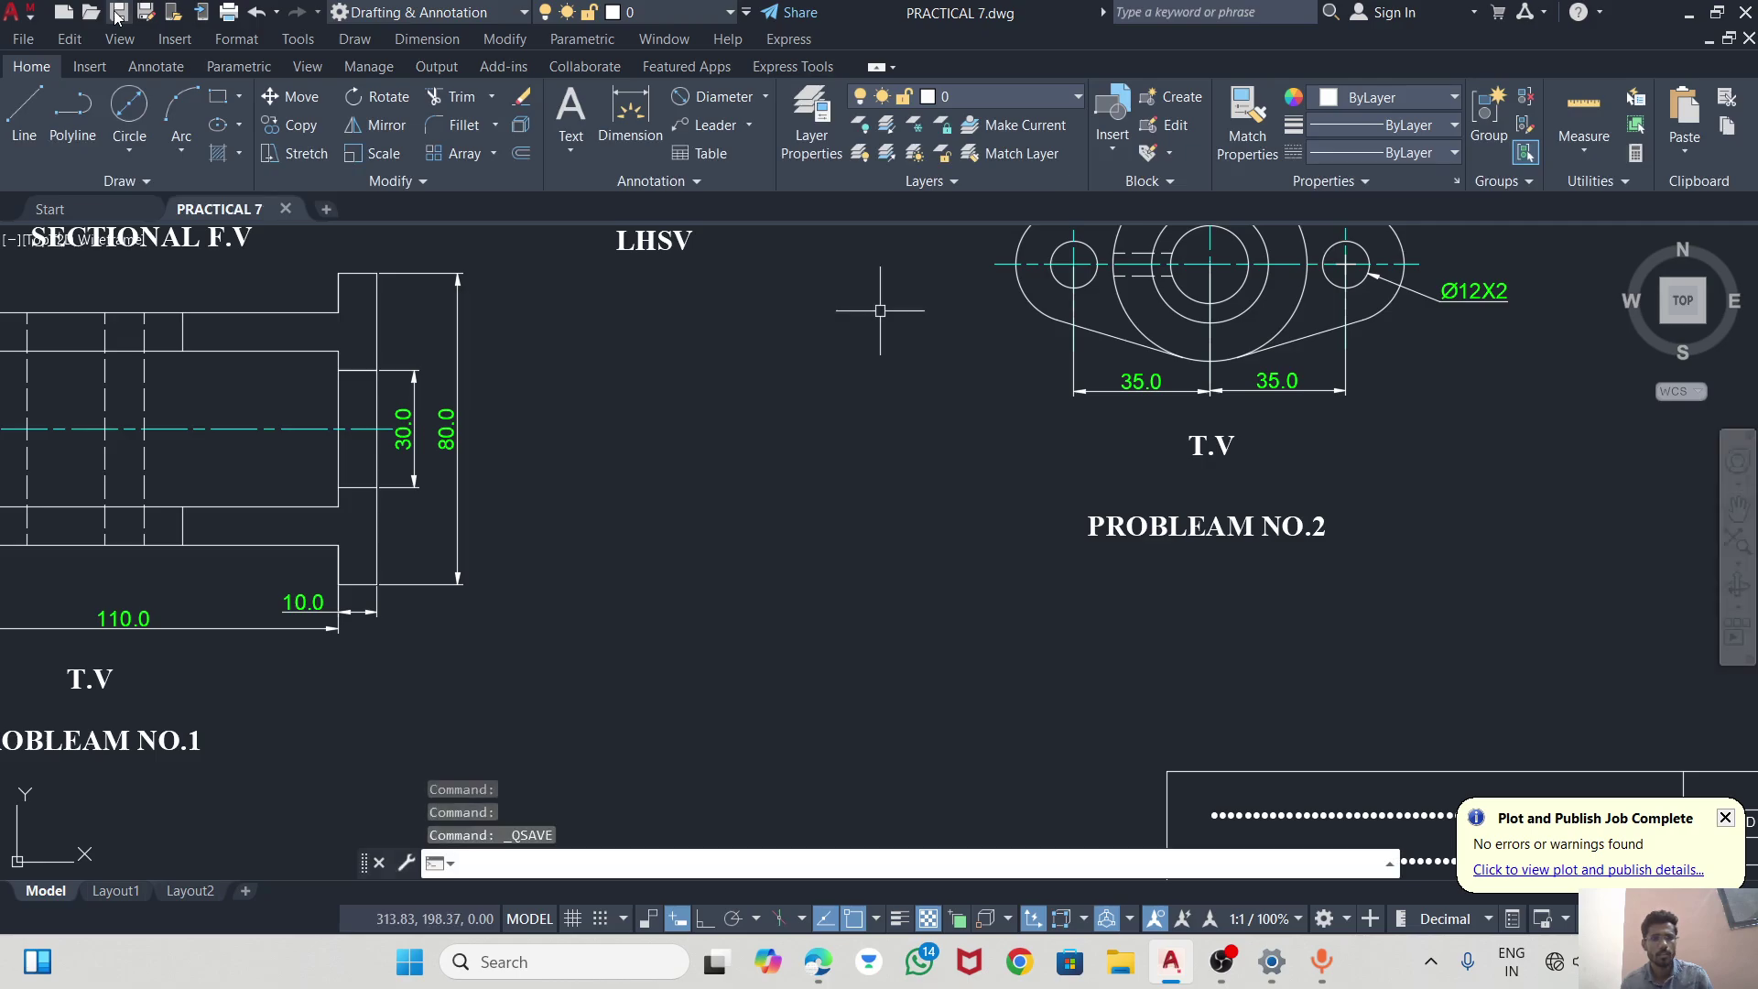
{"action": "scroll", "coordinate": [730, 381], "scroll_direction": "down", "scroll_amount": 3}
{"action": "scroll", "coordinate": [852, 589], "scroll_direction": "up", "scroll_amount": 1}
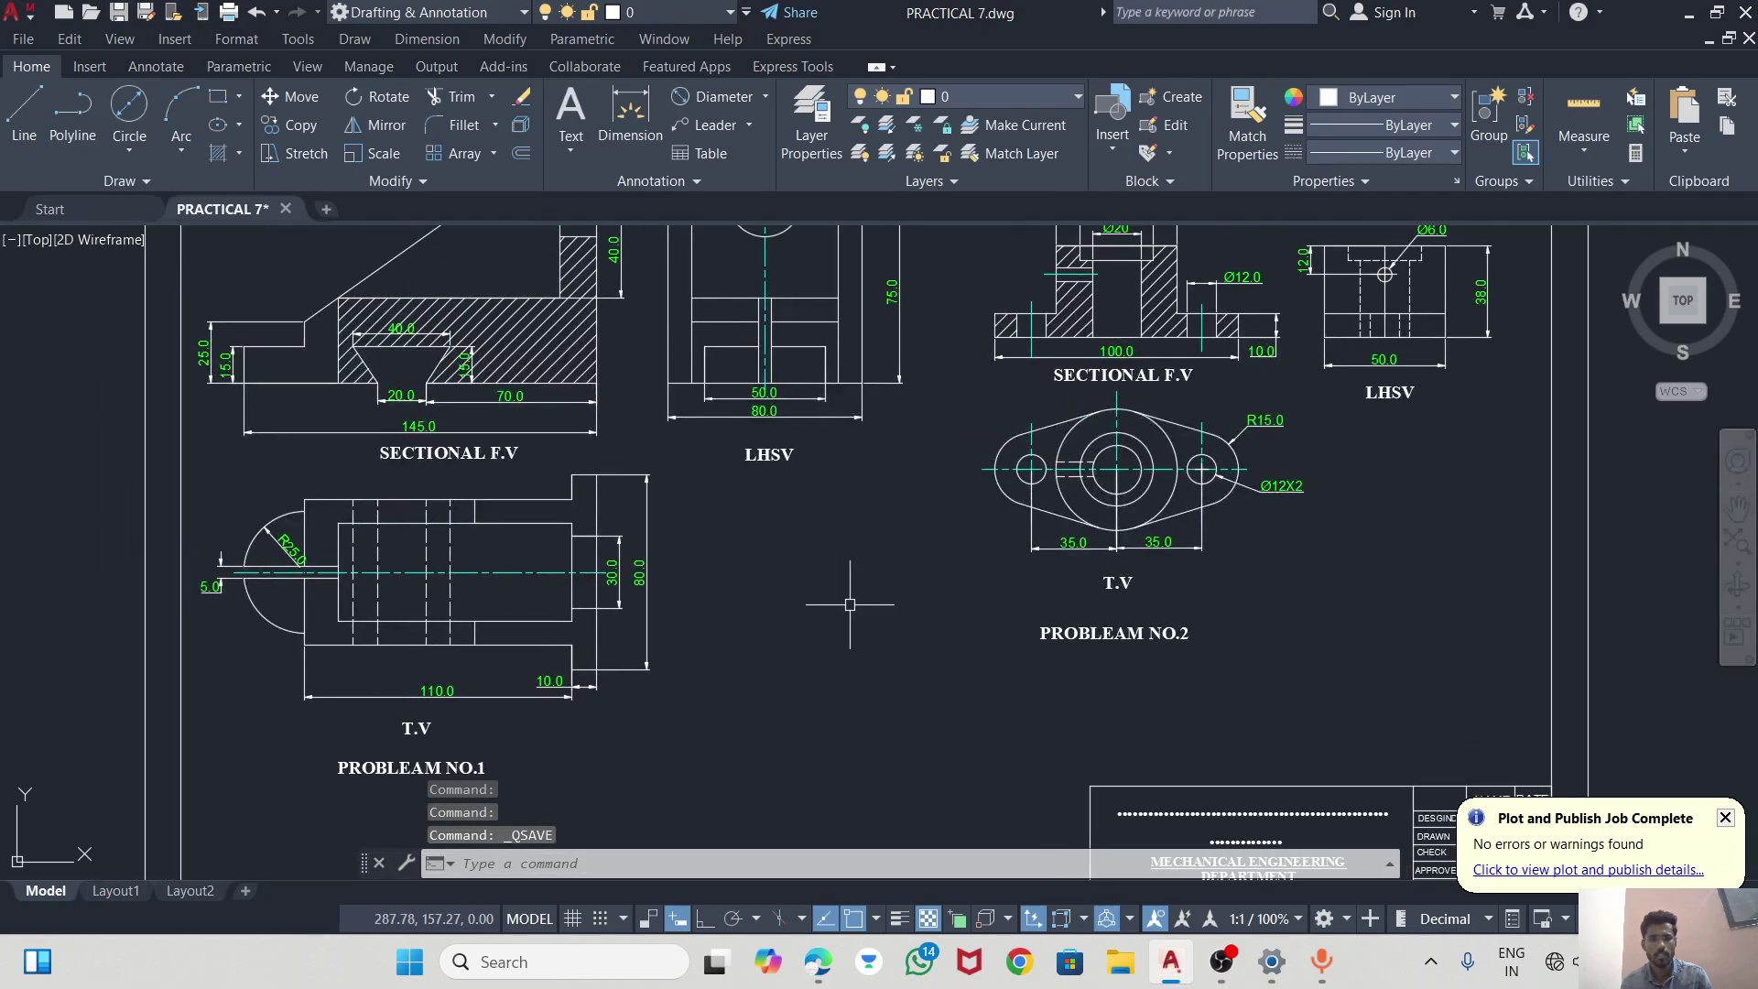
{"action": "scroll", "coordinate": [822, 490], "scroll_direction": "down", "scroll_amount": 2}
{"action": "scroll", "coordinate": [821, 490], "scroll_direction": "down", "scroll_amount": 3}
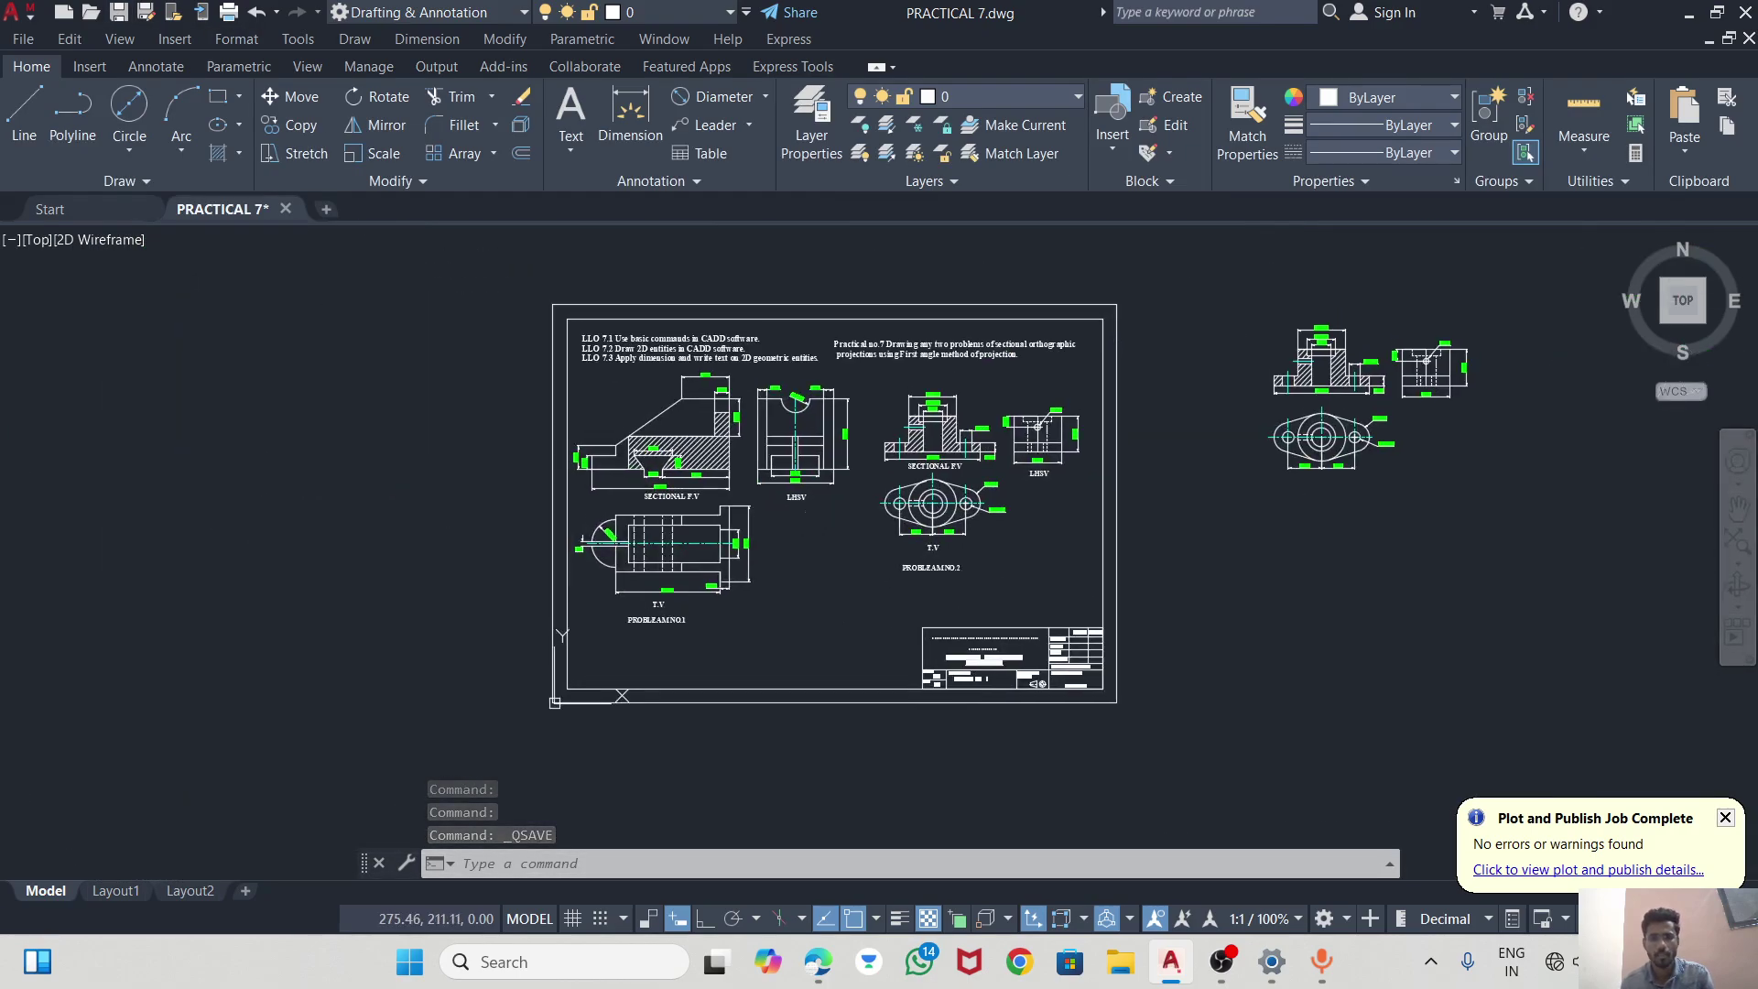
{"action": "left_click", "coordinate": [1223, 959]}
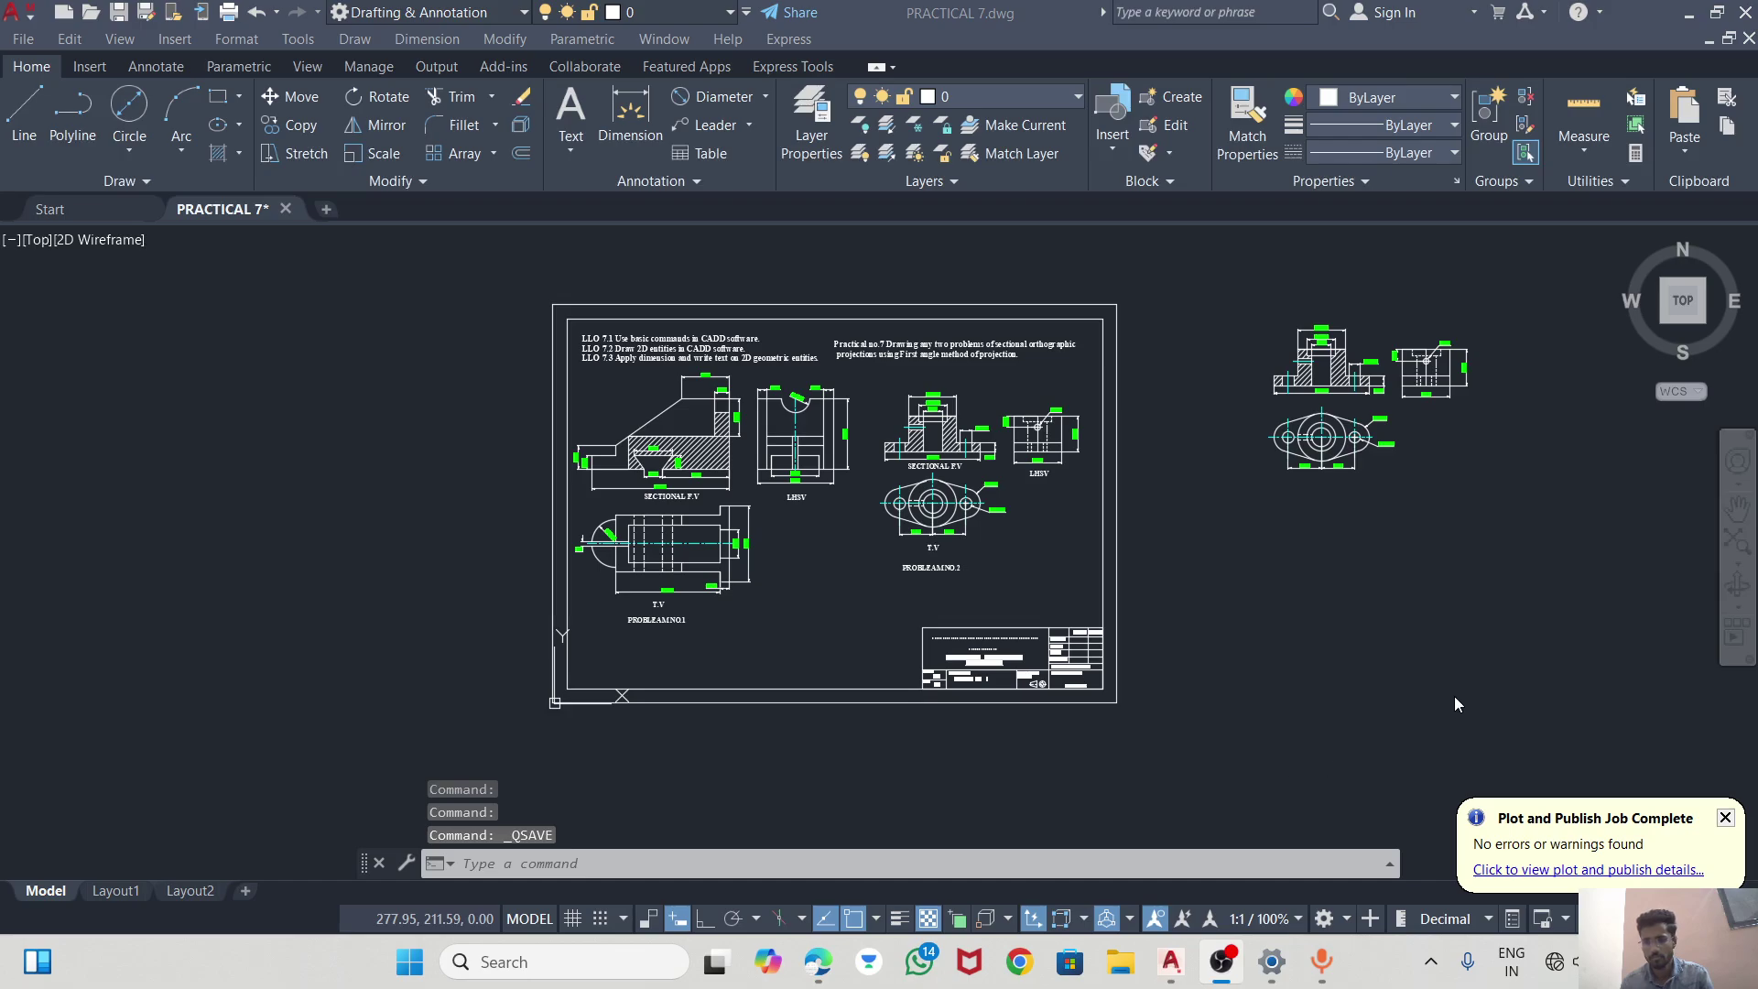